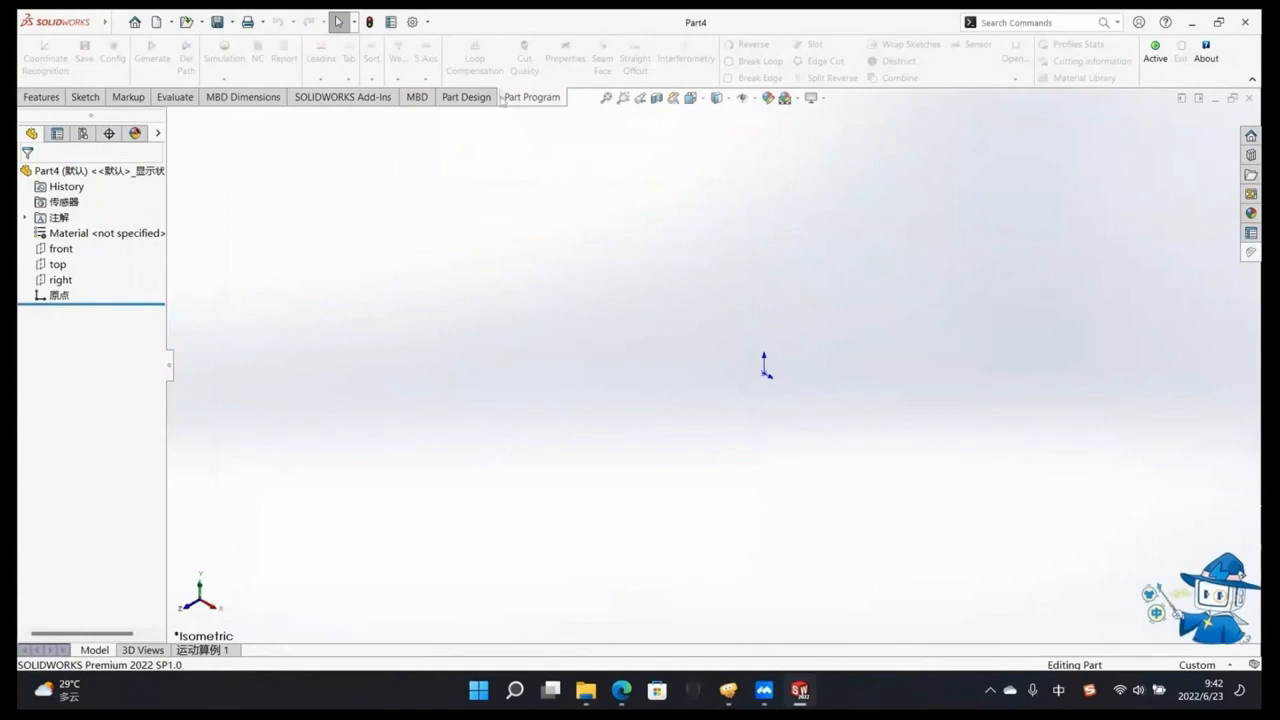
# Step: Start creating a tube, preview the square, rounded square, elliptical, slot-shaped and triangular profiles, and choose the round profile
pyautogui.click(466, 97)
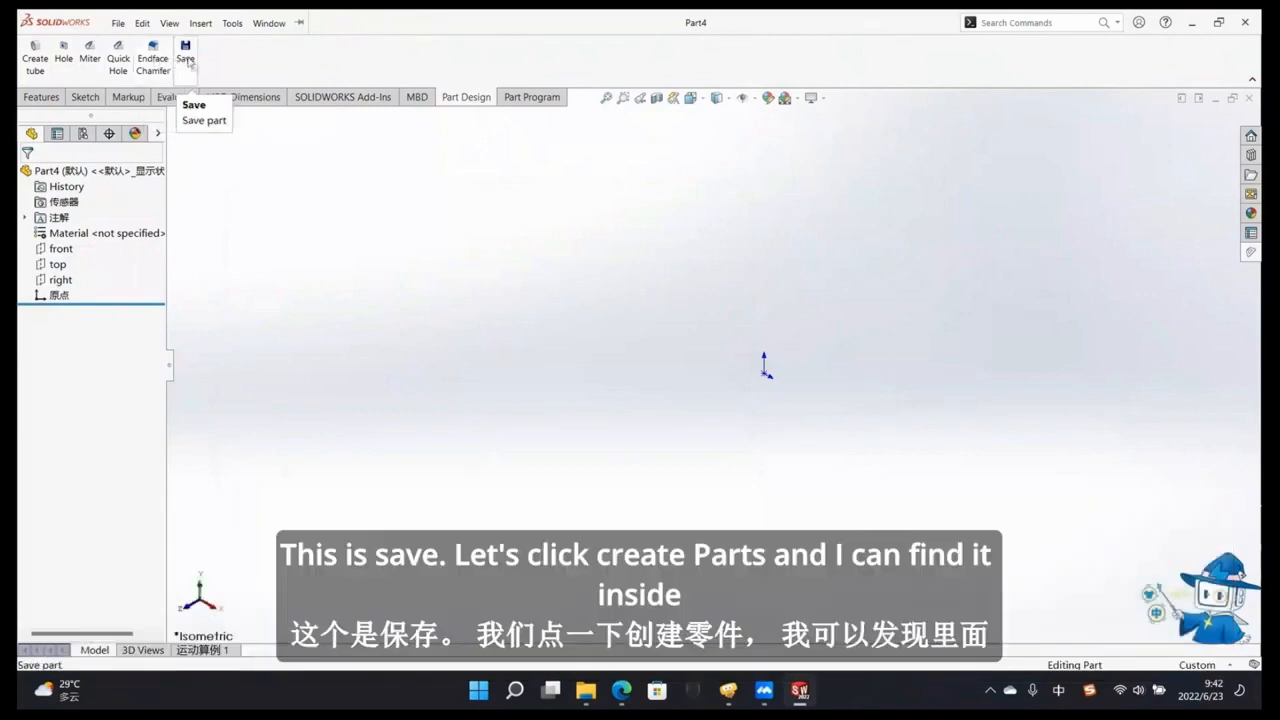
pyautogui.click(37, 60)
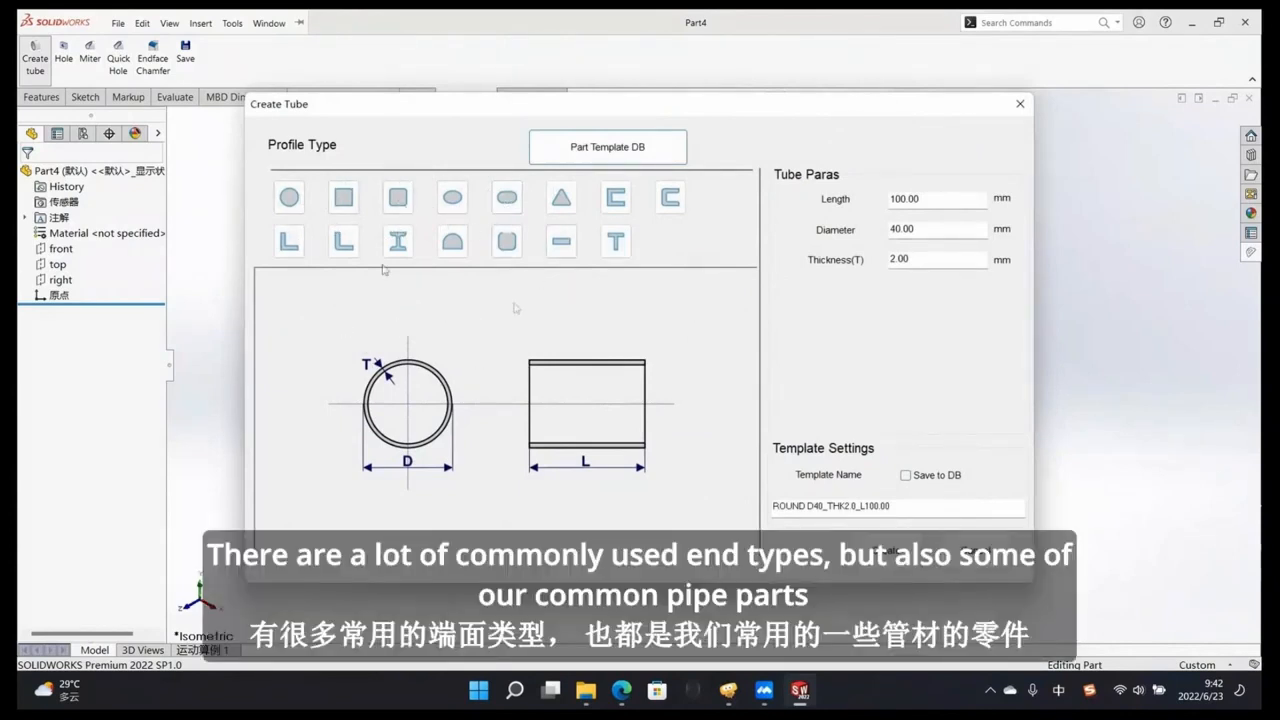
pyautogui.click(343, 199)
pyautogui.click(398, 199)
pyautogui.click(455, 207)
pyautogui.click(507, 198)
pyautogui.click(561, 198)
pyautogui.click(291, 198)
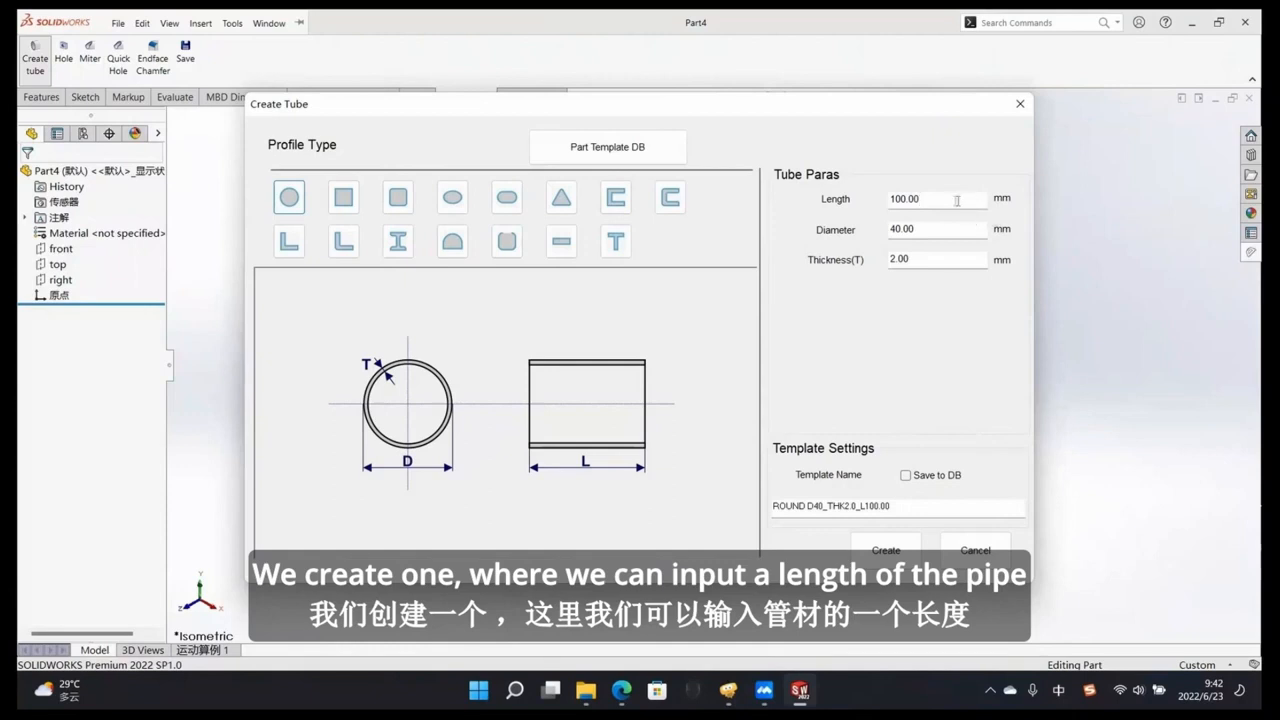
# Step: Set the round tube's length to 200 mm, keep diameter 40 mm and thickness 2 mm, and create it without saving to the database
pyautogui.moveTo(958, 201); pyautogui.dragTo(779, 207)
pyautogui.write('200')
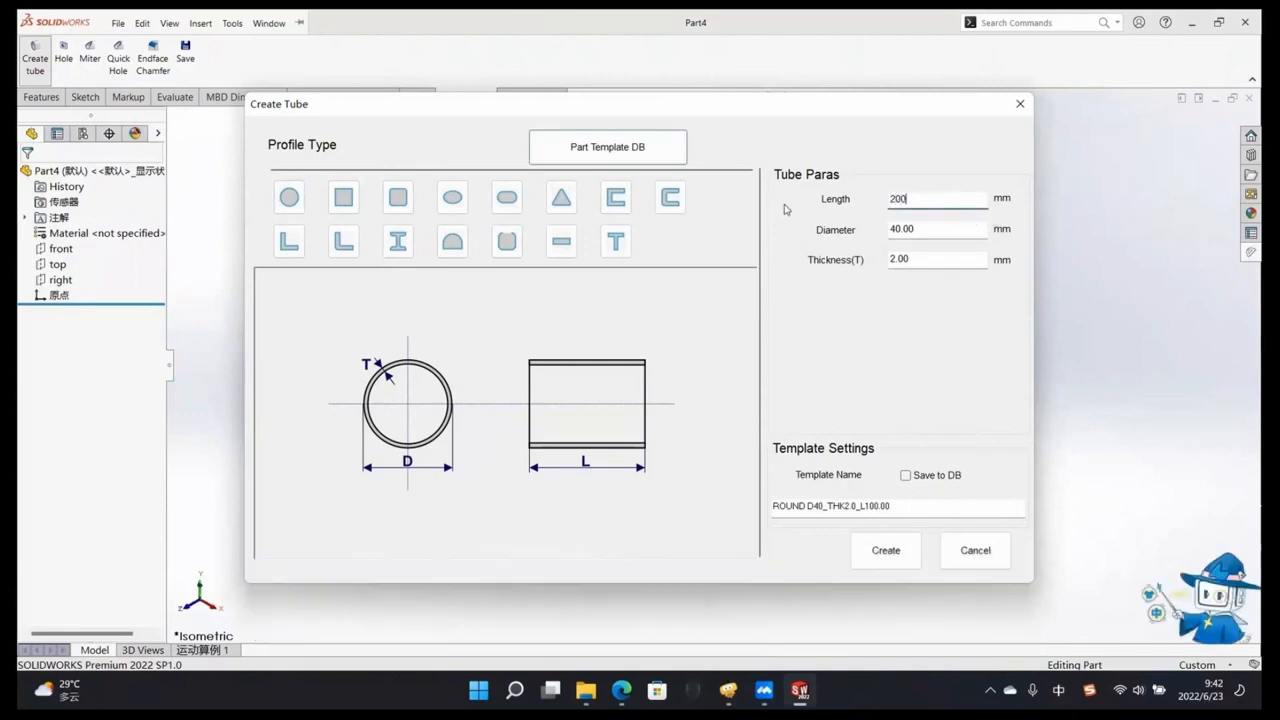
pyautogui.click(917, 231)
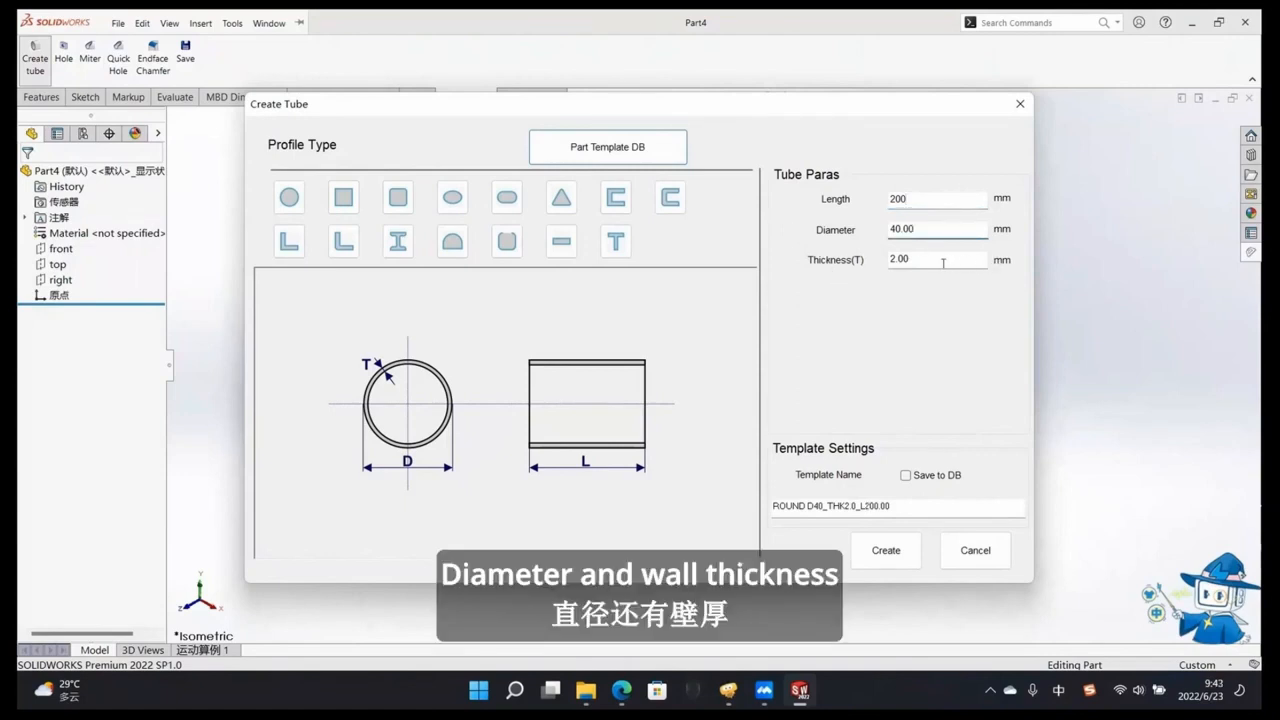
pyautogui.click(939, 262)
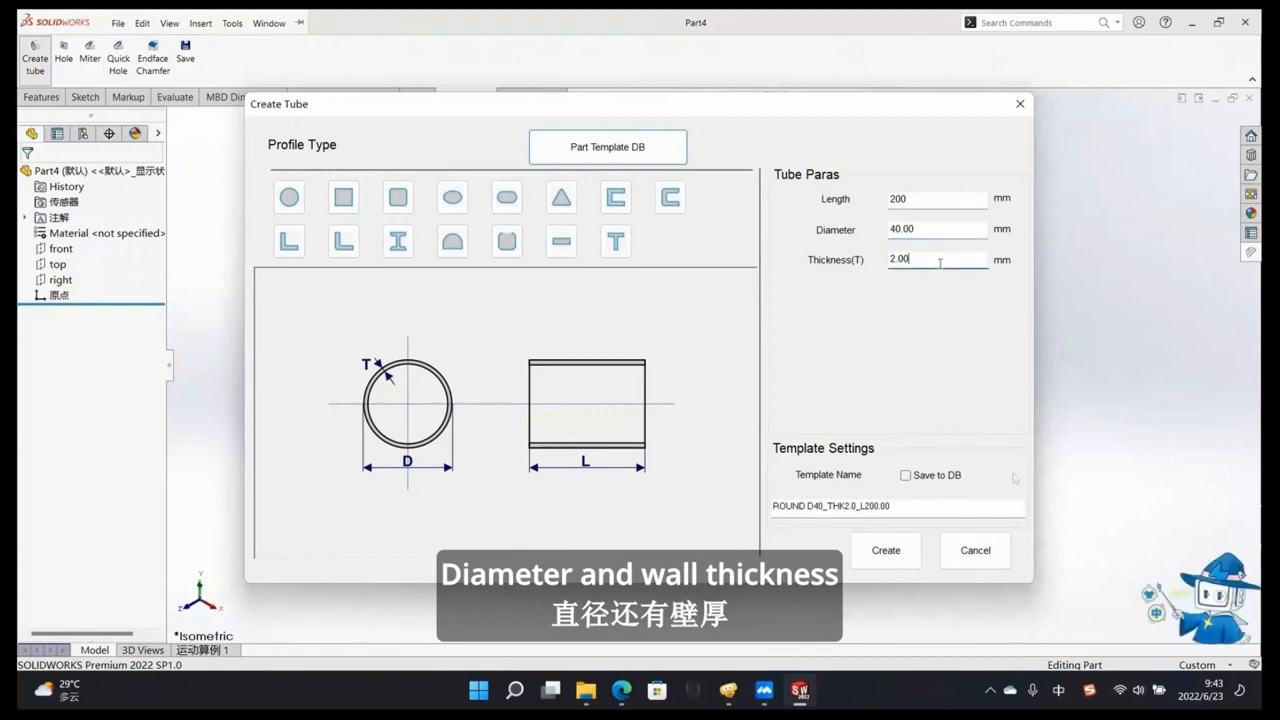
pyautogui.click(907, 506)
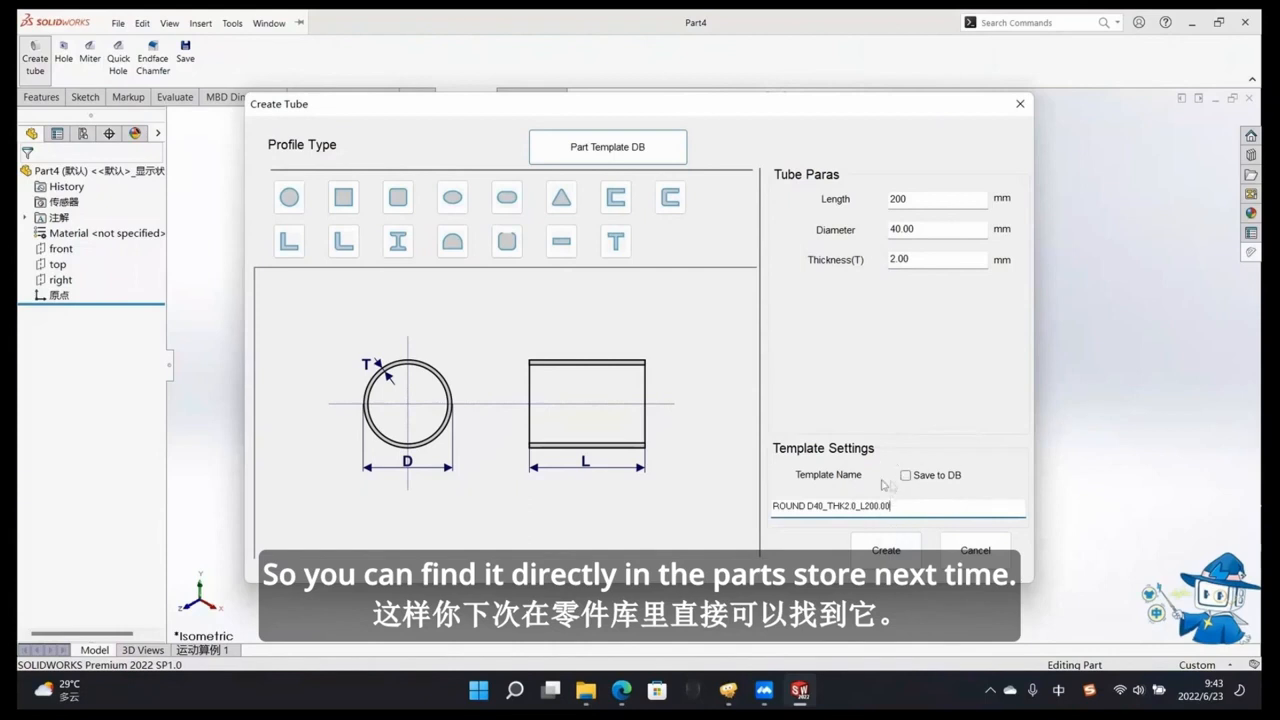
pyautogui.click(888, 551)
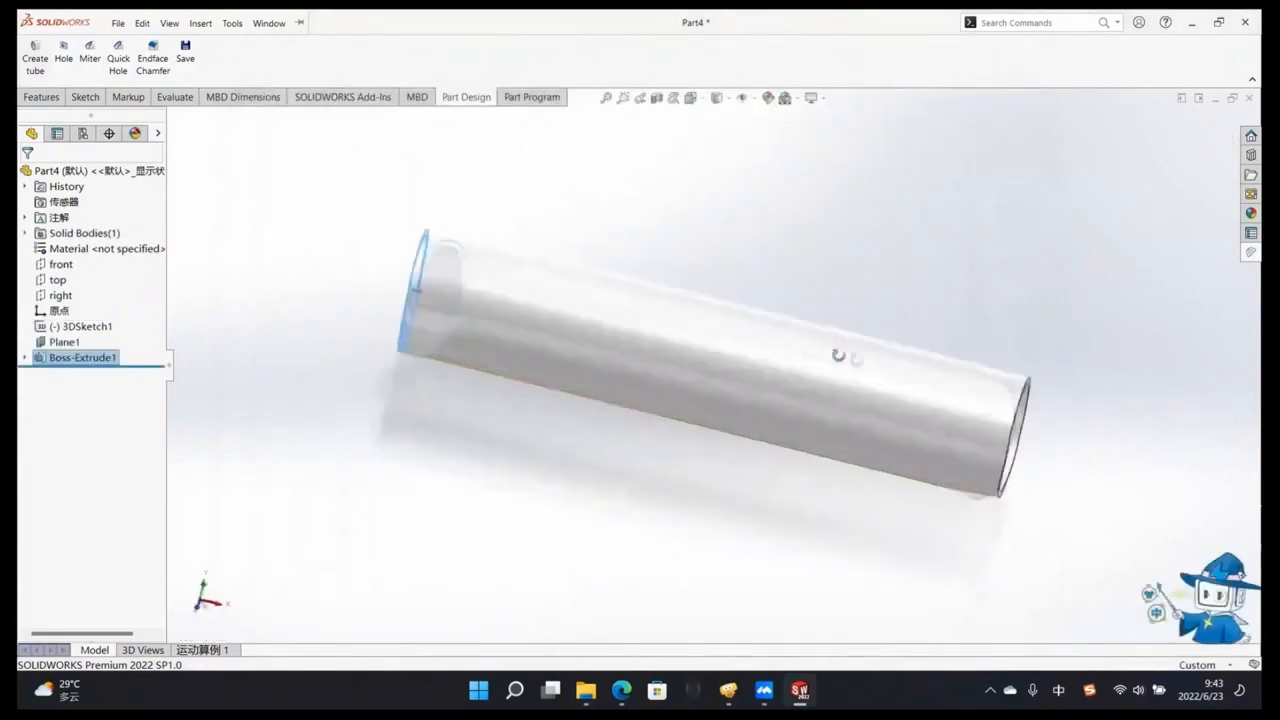
pyautogui.moveTo(838, 355); pyautogui.dragTo(730, 378, button='middle')
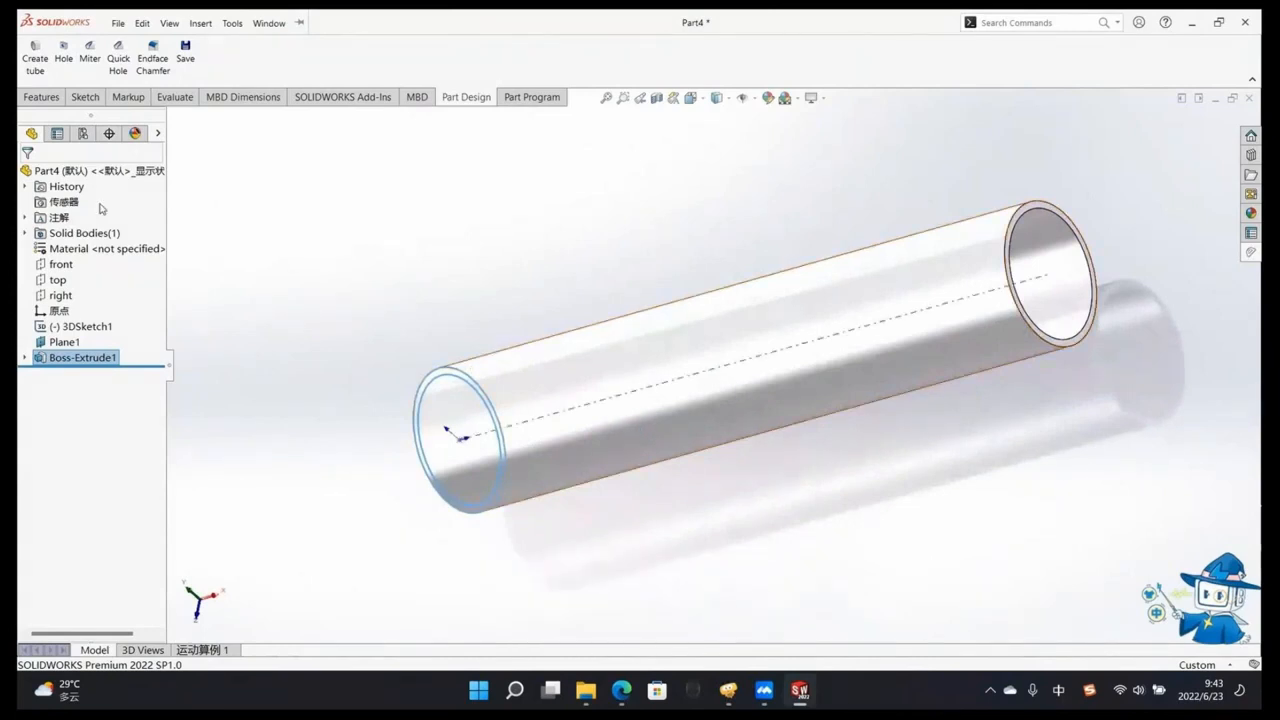
pyautogui.hotkey('alt', 'f')
pyautogui.press('Right')
pyautogui.press('Down')
pyautogui.press('Down')
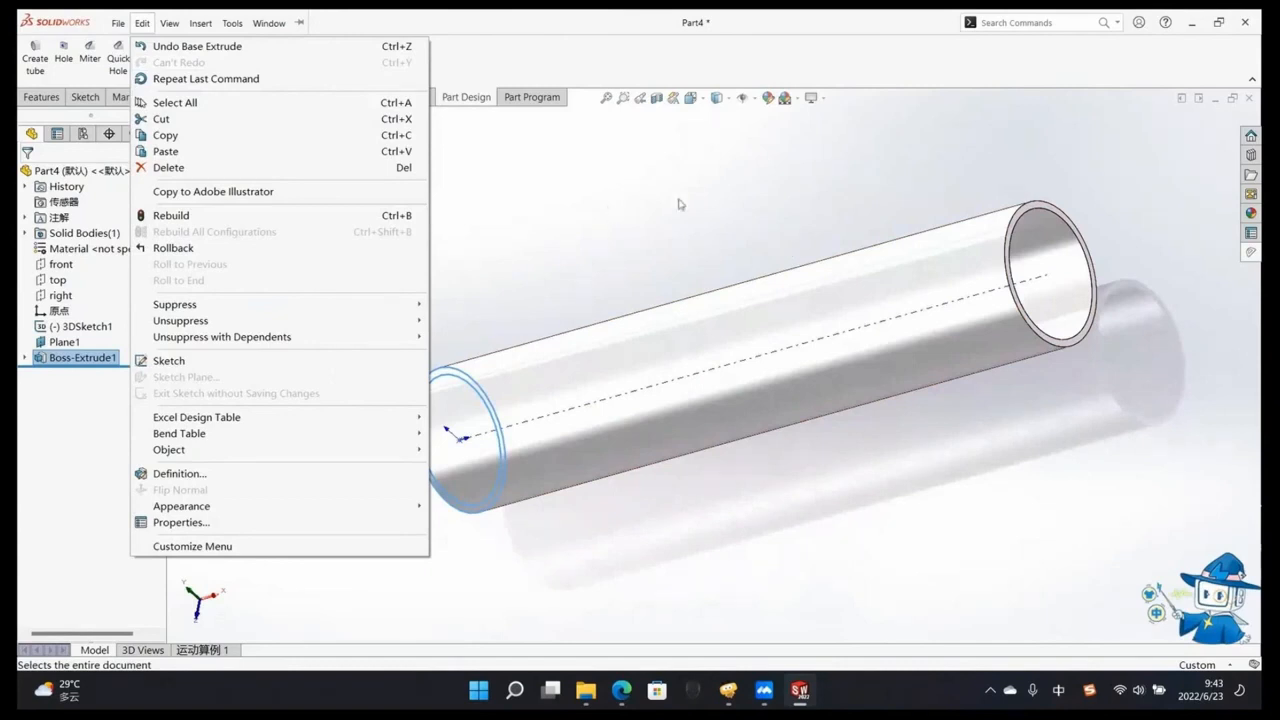
pyautogui.press('Escape')
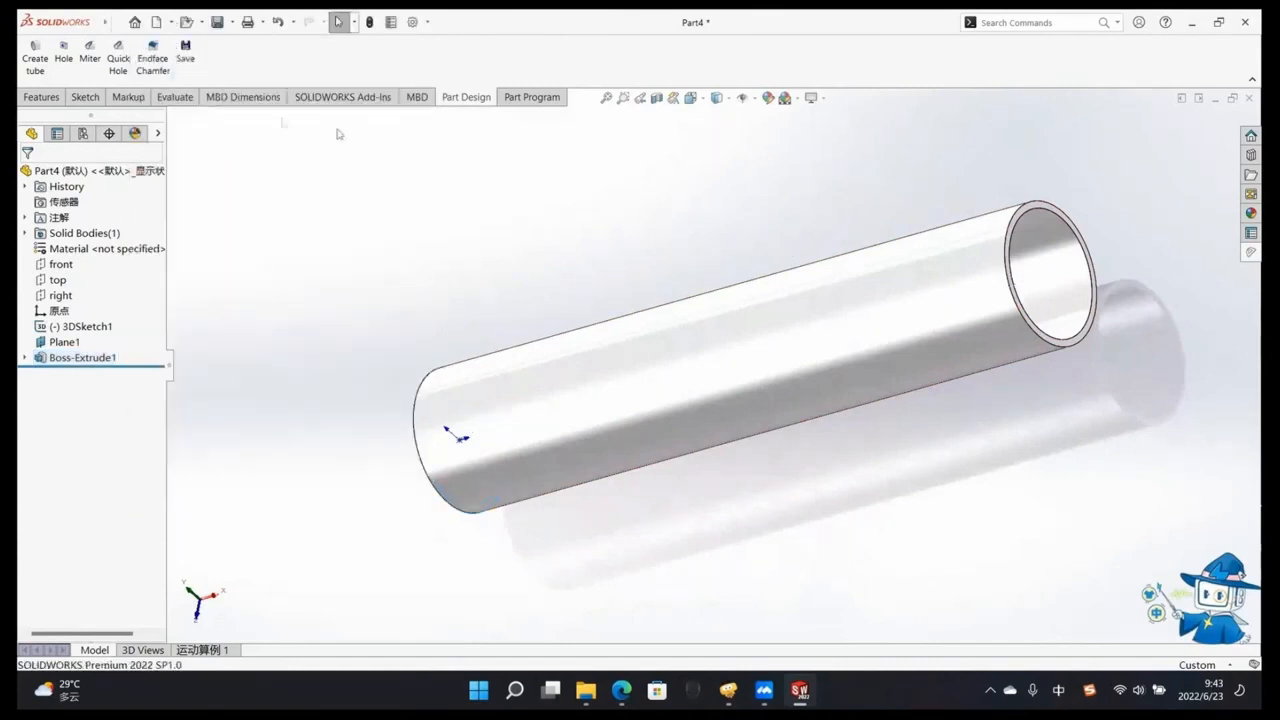
# Step: Save the tube as a SOLIDWORKS part named Part4 in the 切碎 folder
pyautogui.click(185, 52)
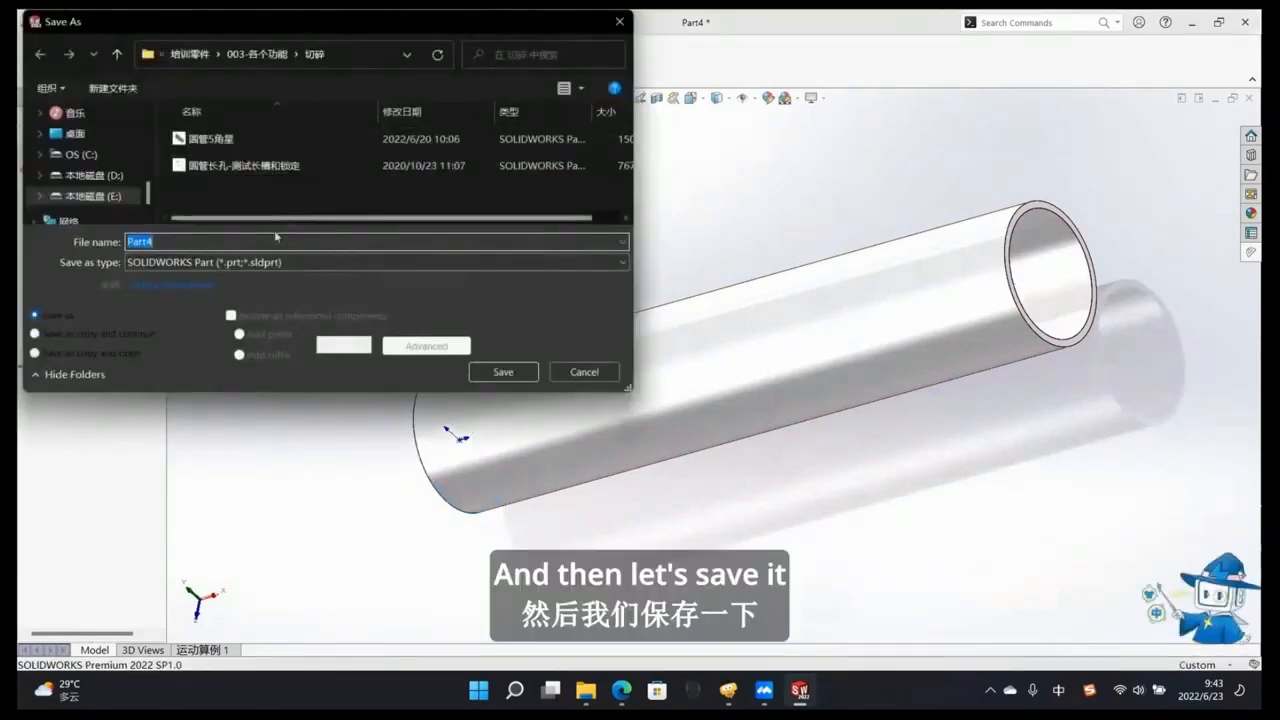
pyautogui.click(250, 246)
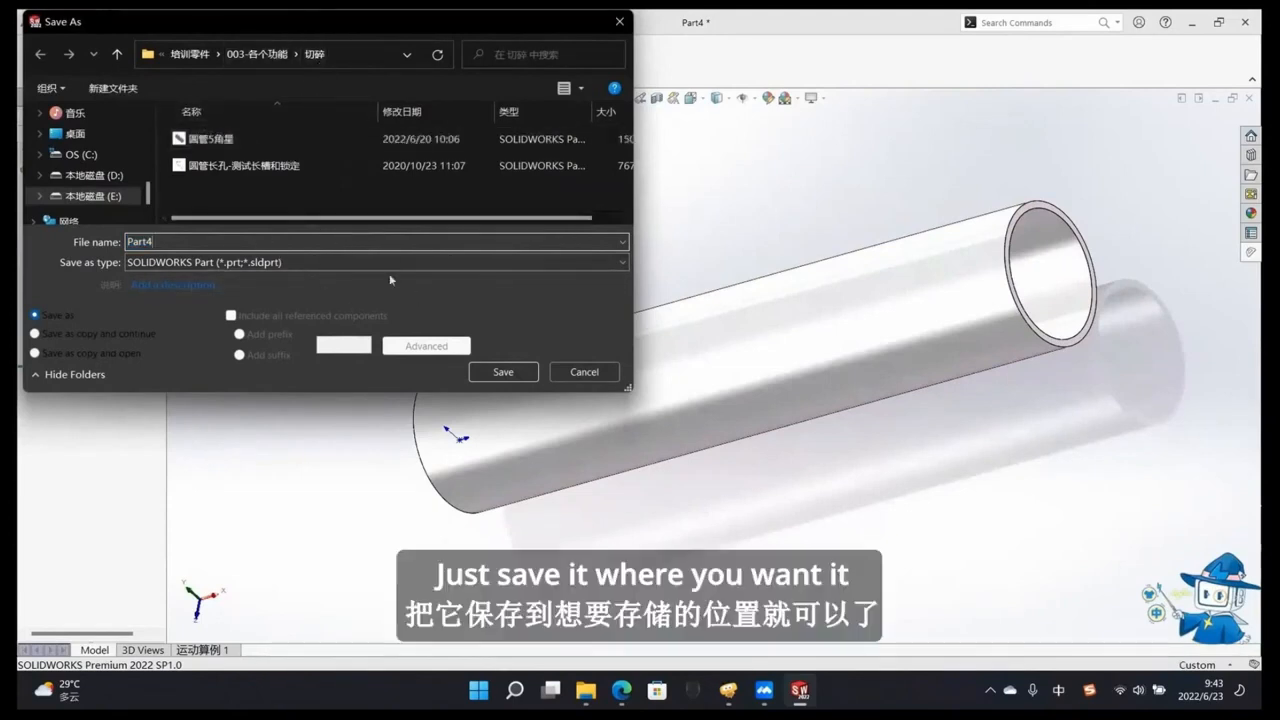
pyautogui.click(501, 372)
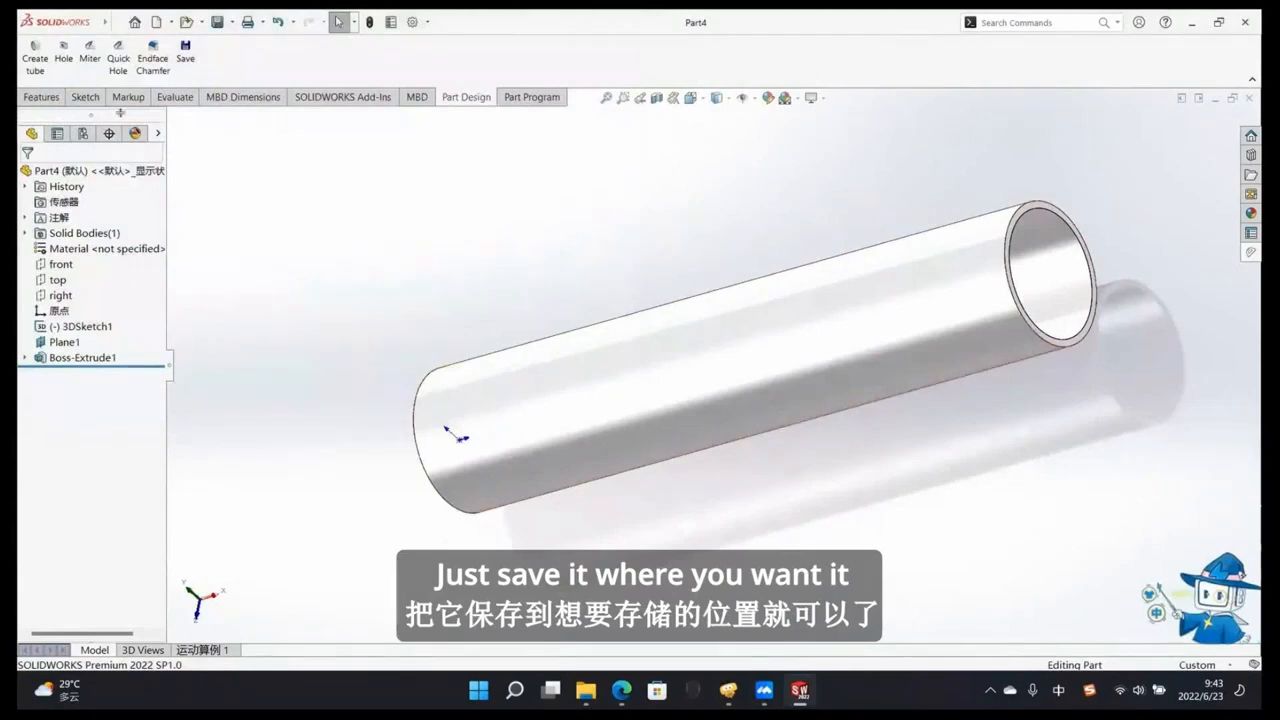
# Step: Start adding a hole to the tube, preview the rounded rectangular, oval and hexagonal shapes, and choose the round shape
pyautogui.click(70, 60)
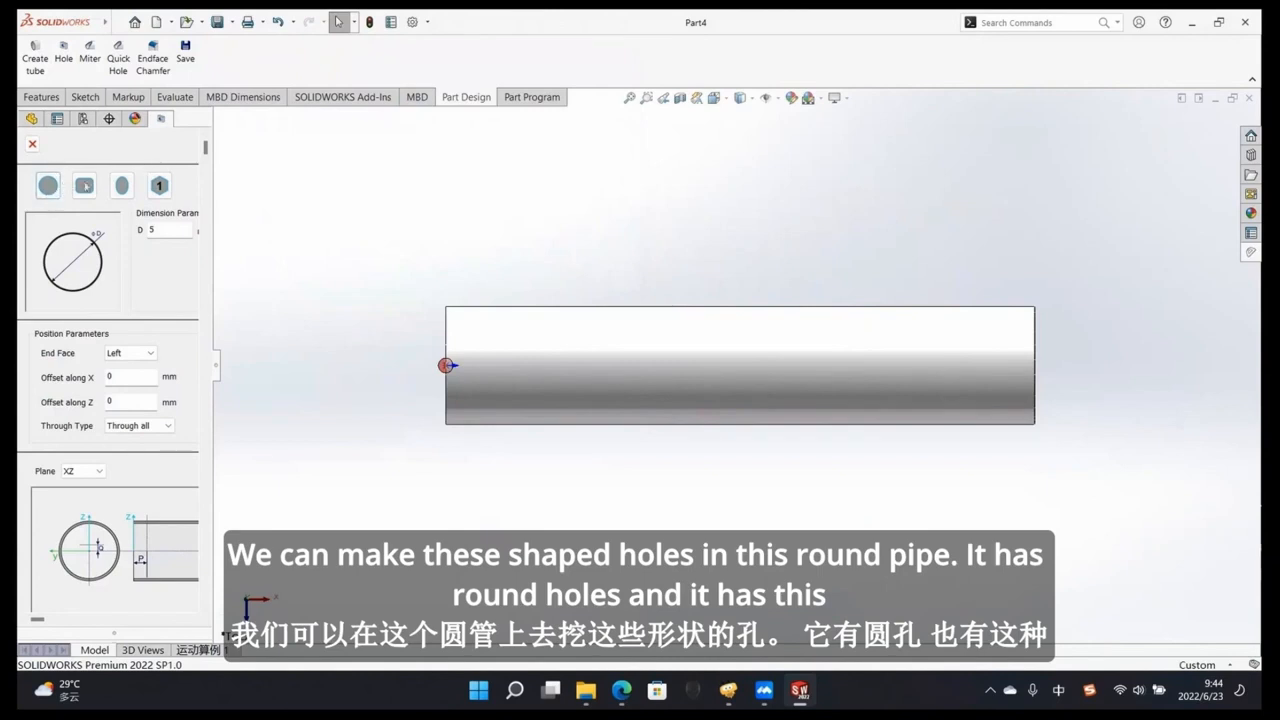
pyautogui.click(85, 185)
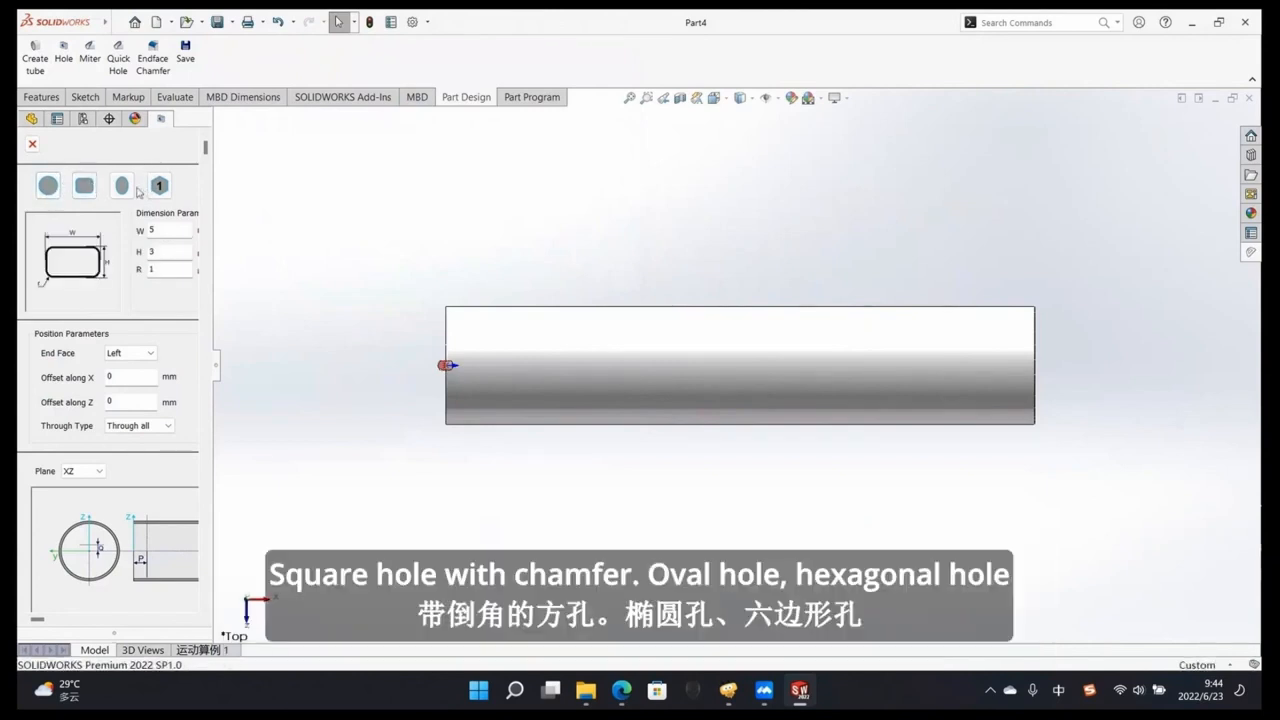
pyautogui.click(122, 185)
pyautogui.click(158, 187)
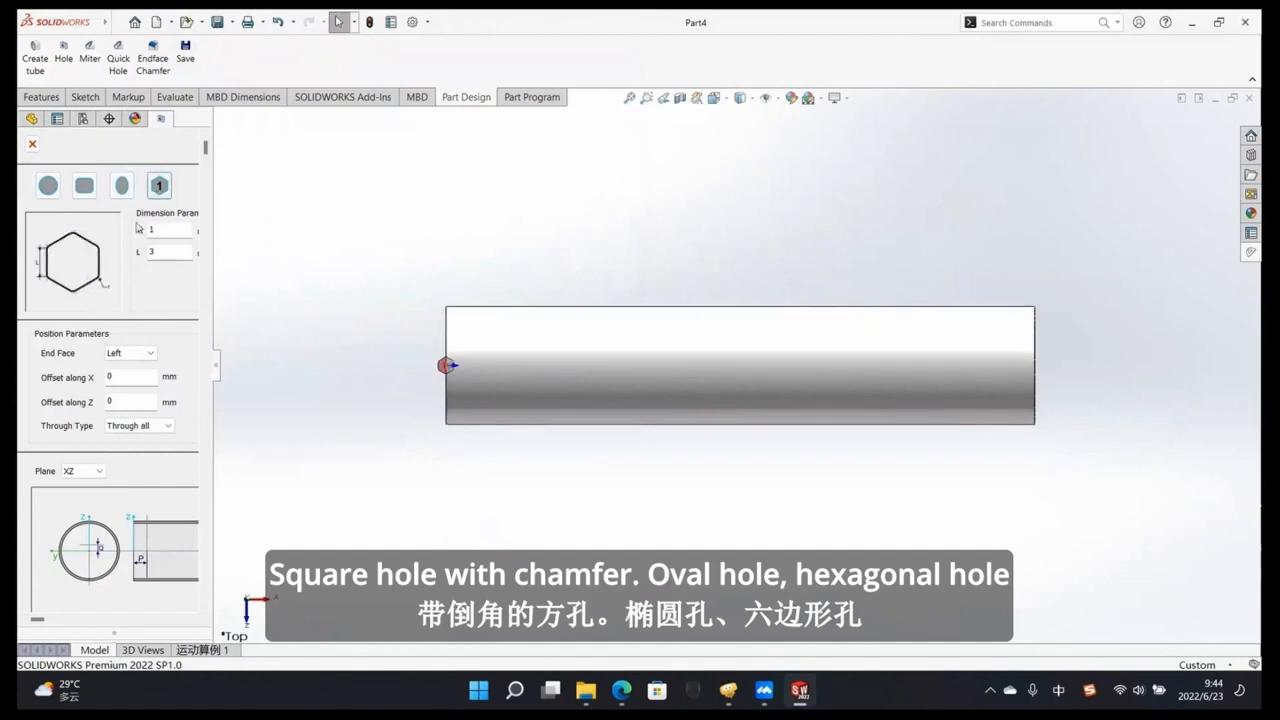
pyautogui.click(47, 188)
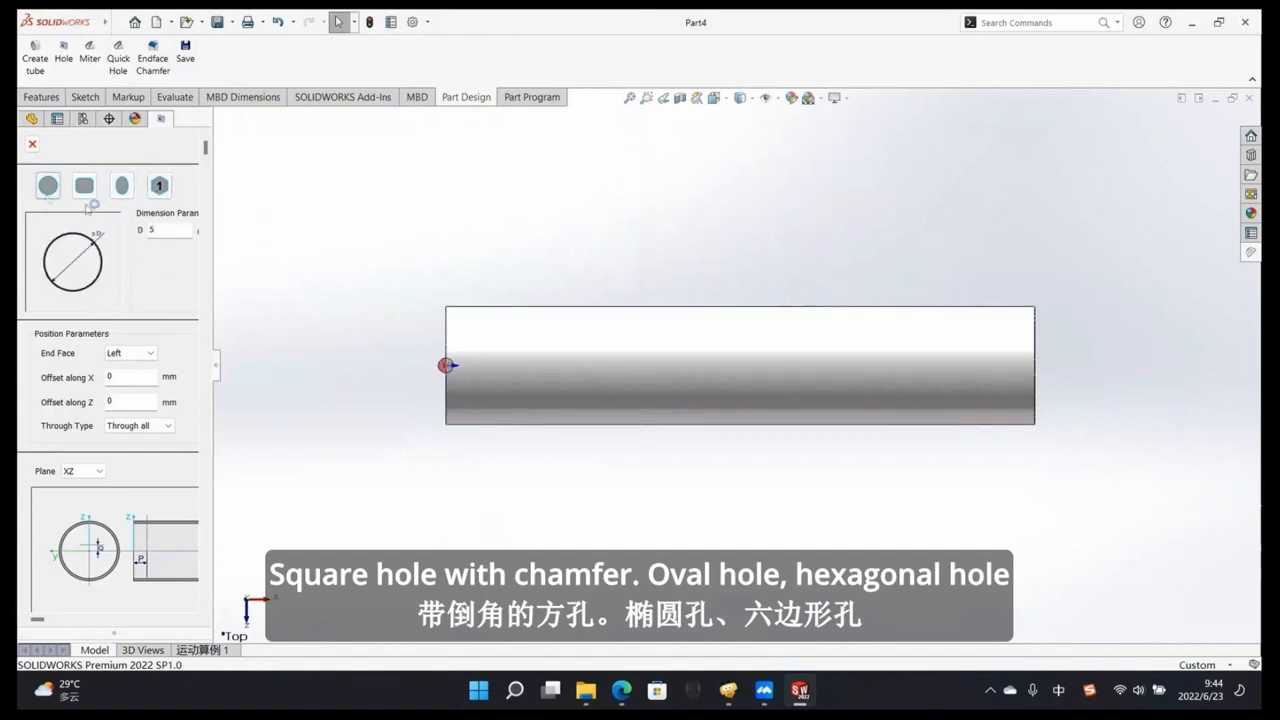
# Step: Set the round hole's diameter to 10
pyautogui.click(169, 232)
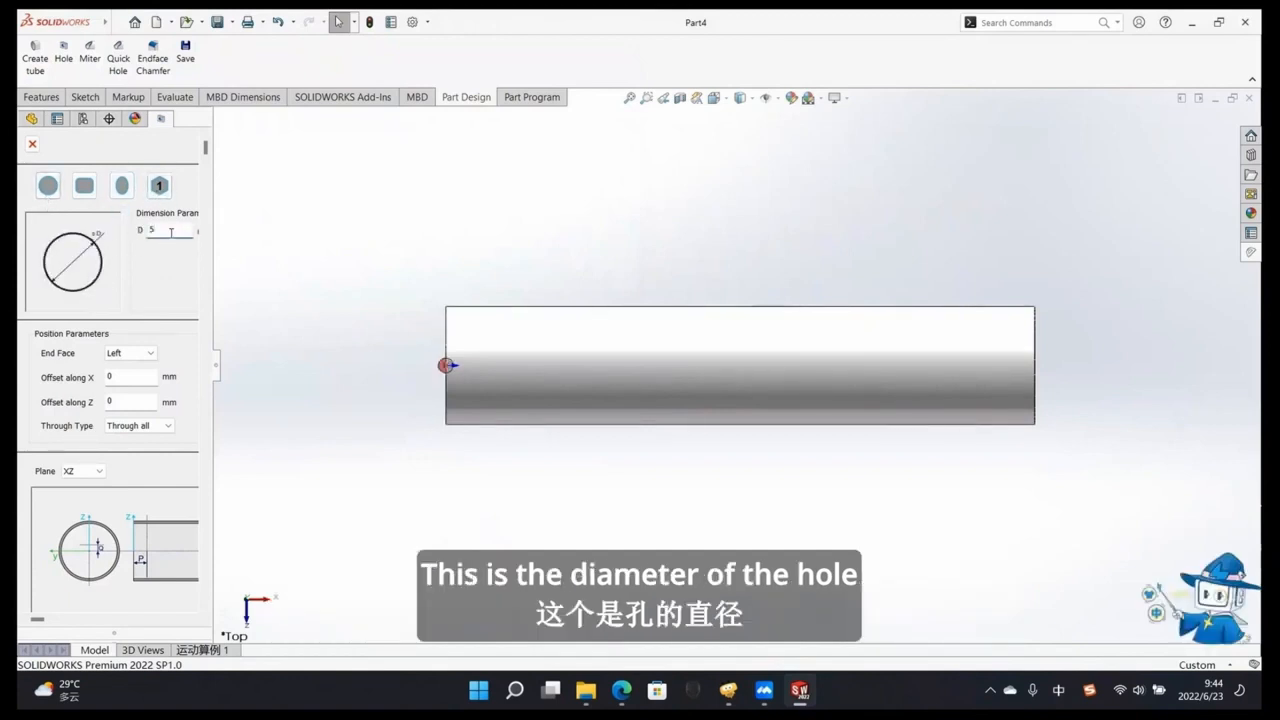
pyautogui.doubleClick(165, 233)
pyautogui.write('10')
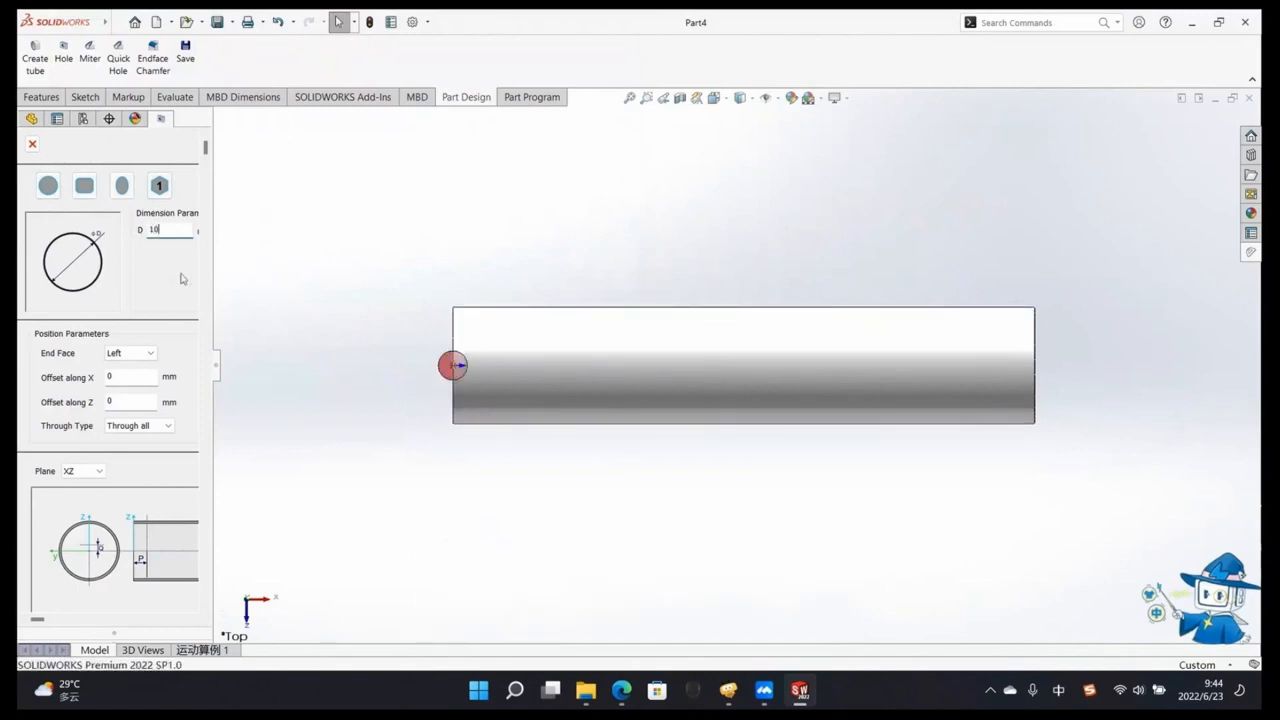
# Step: Try the Right end face as the hole's reference, and switch it back to Left
pyautogui.click(129, 355)
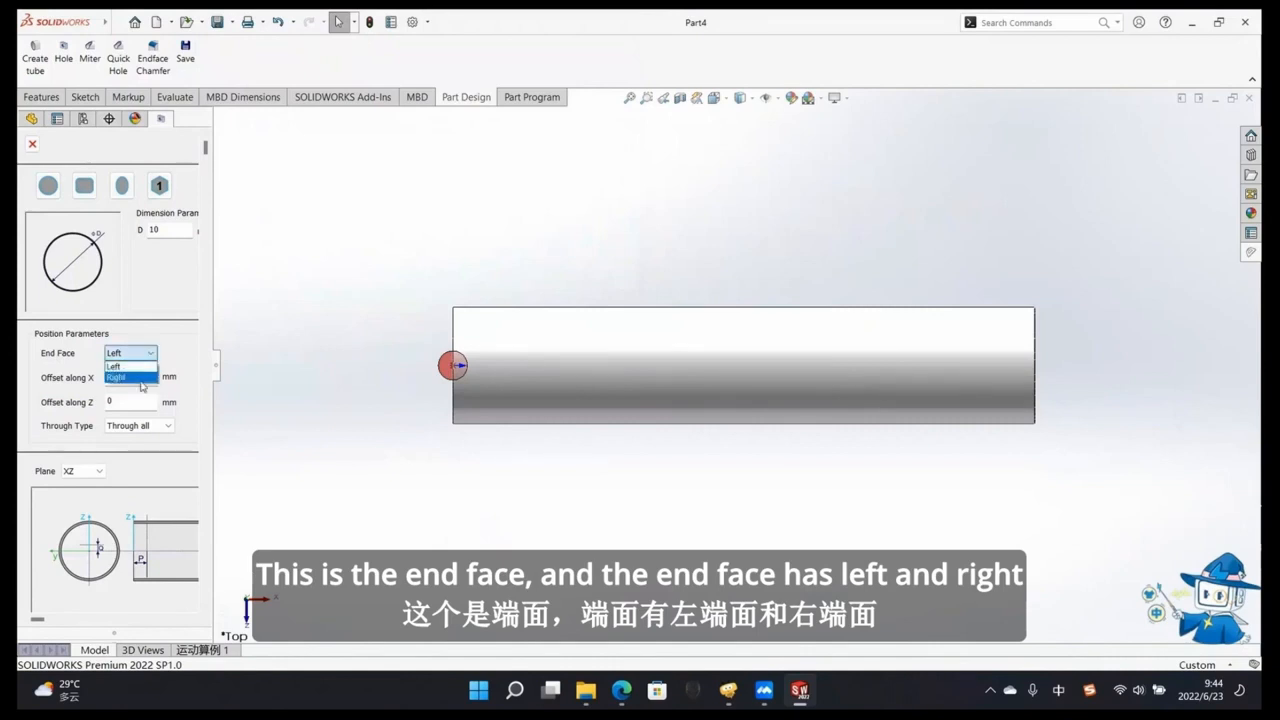
pyautogui.click(142, 378)
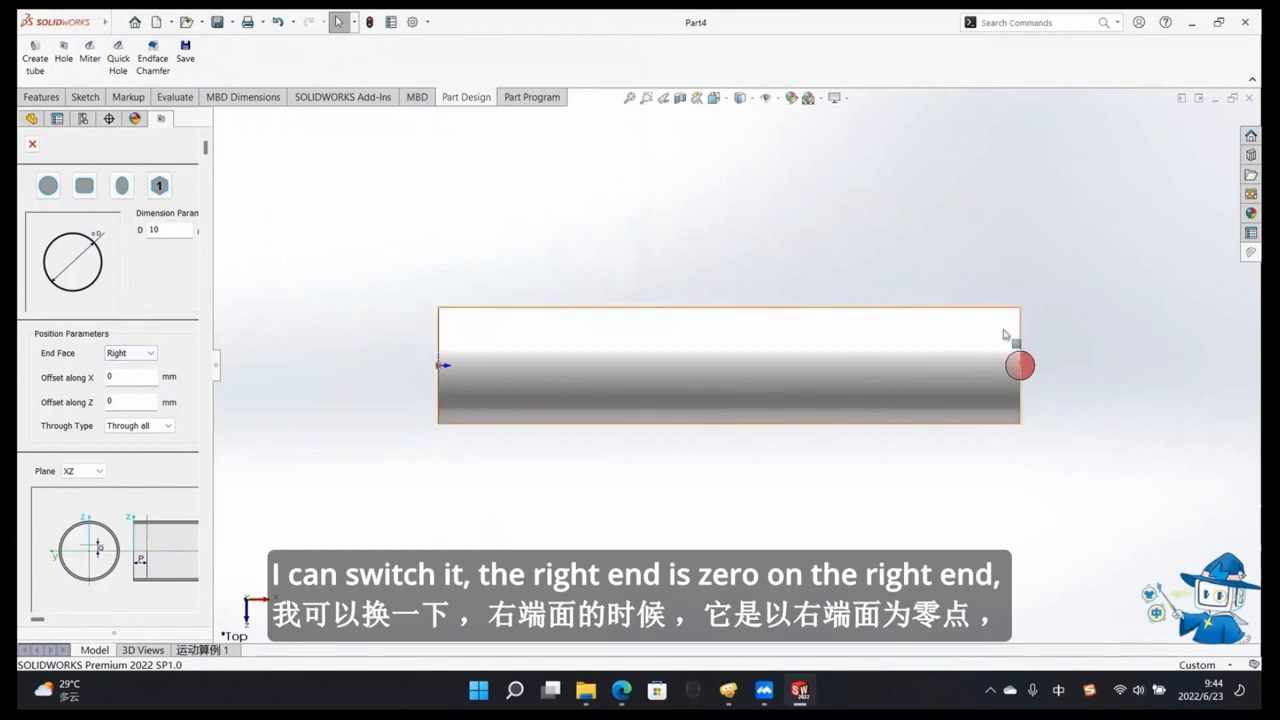
pyautogui.click(138, 353)
pyautogui.click(114, 366)
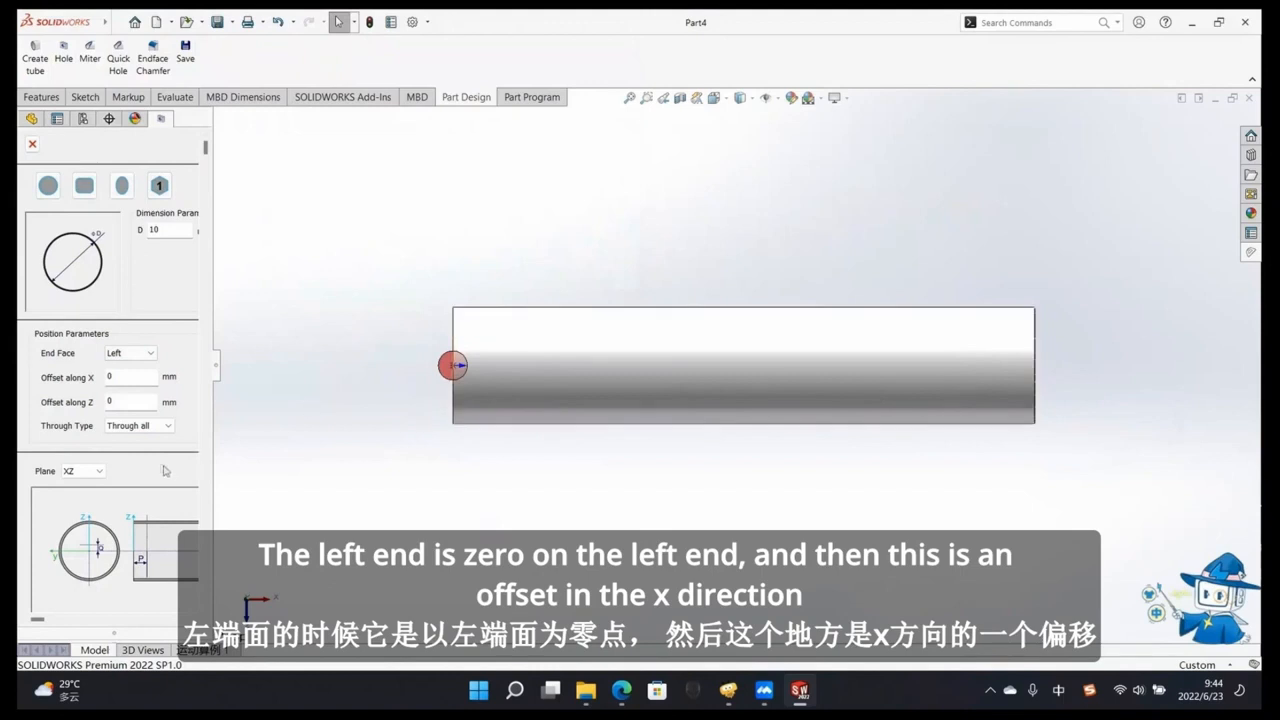
# Step: Set the hole's offset along X to 100 mm, and change it to 50 mm
pyautogui.click(130, 382)
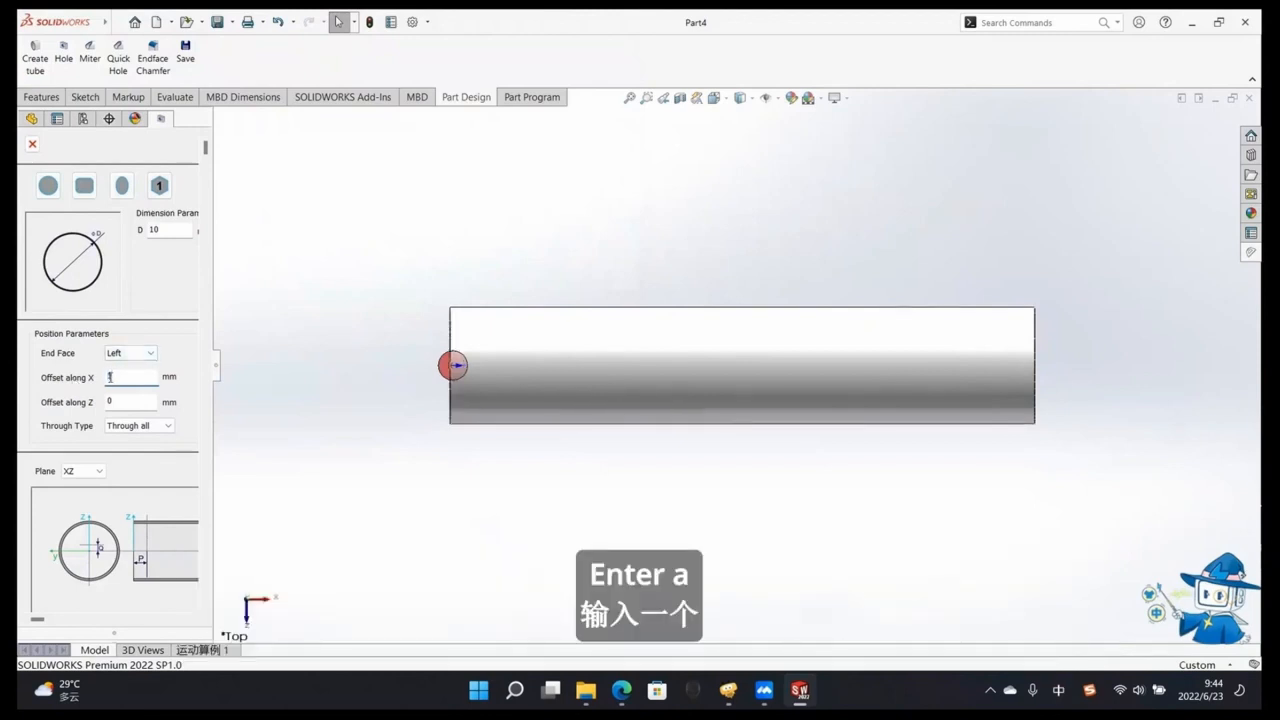
pyautogui.write('00')
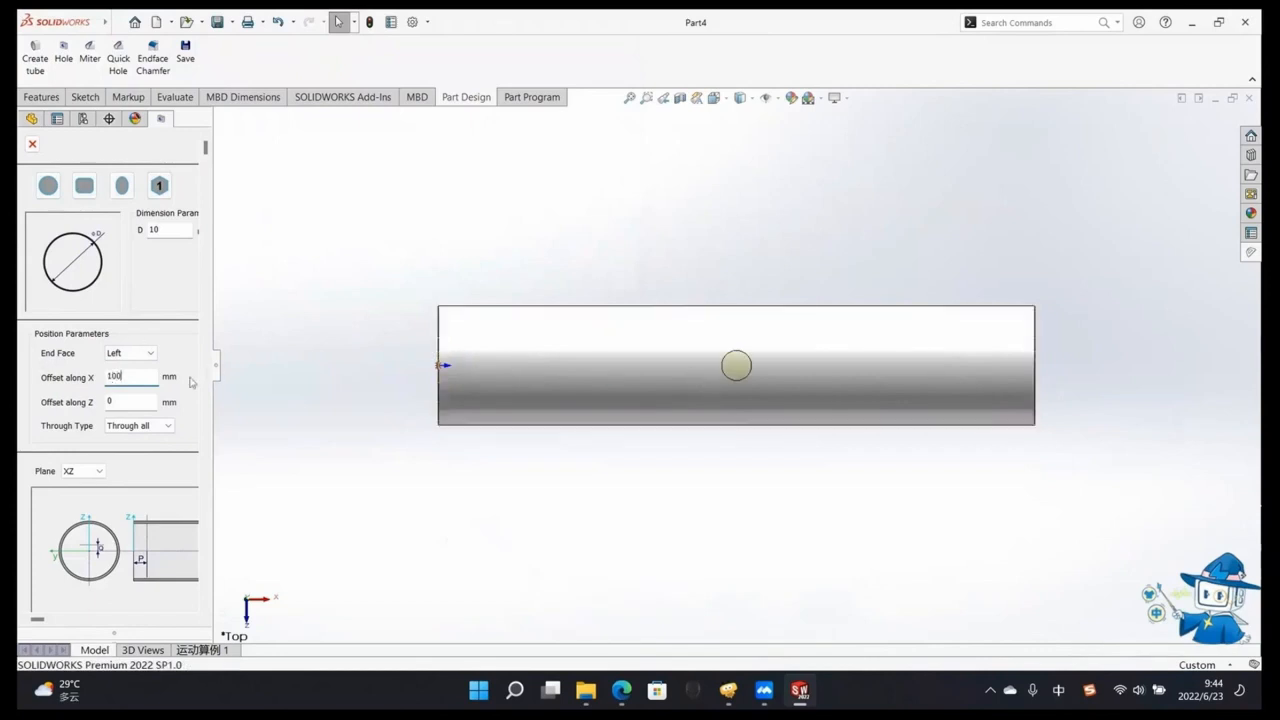
pyautogui.moveTo(162, 388); pyautogui.dragTo(30, 381)
pyautogui.write('50')
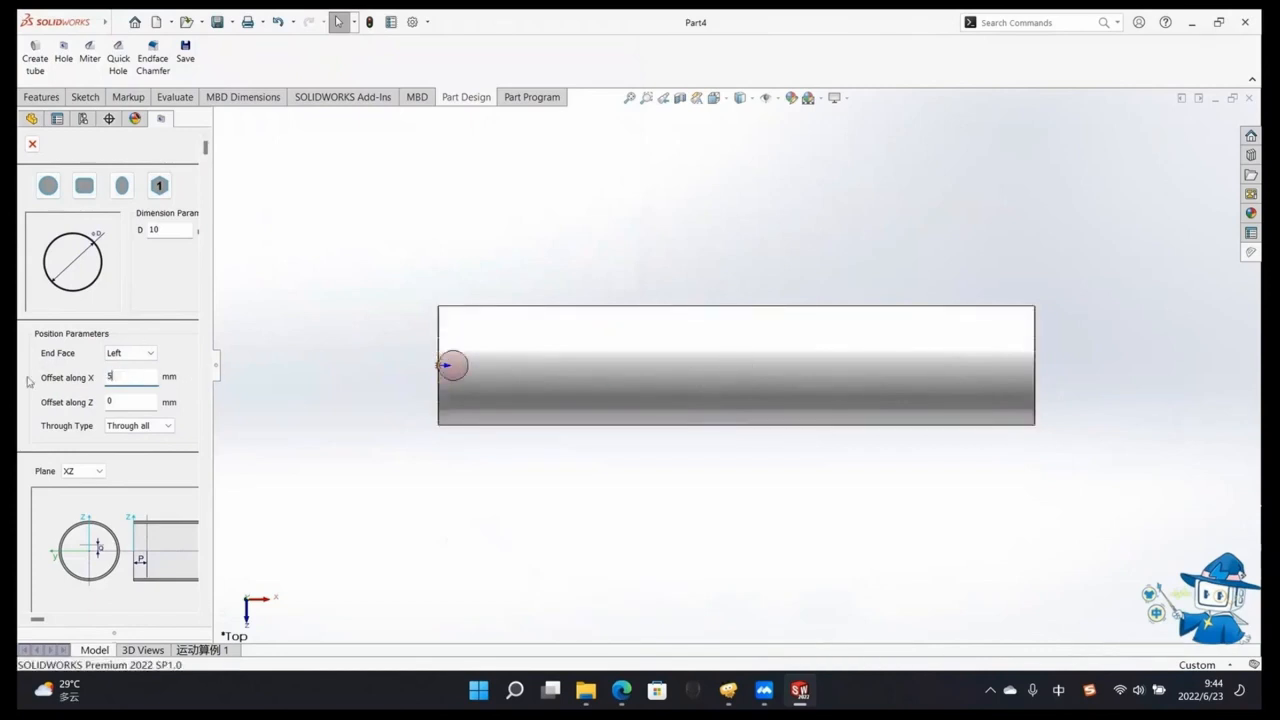
# Step: Try a 60 mm offset along Z for the hole, and reset it to 0 mm
pyautogui.click(133, 401)
pyautogui.moveTo(508, 409); pyautogui.dragTo(729, 346, button='middle')
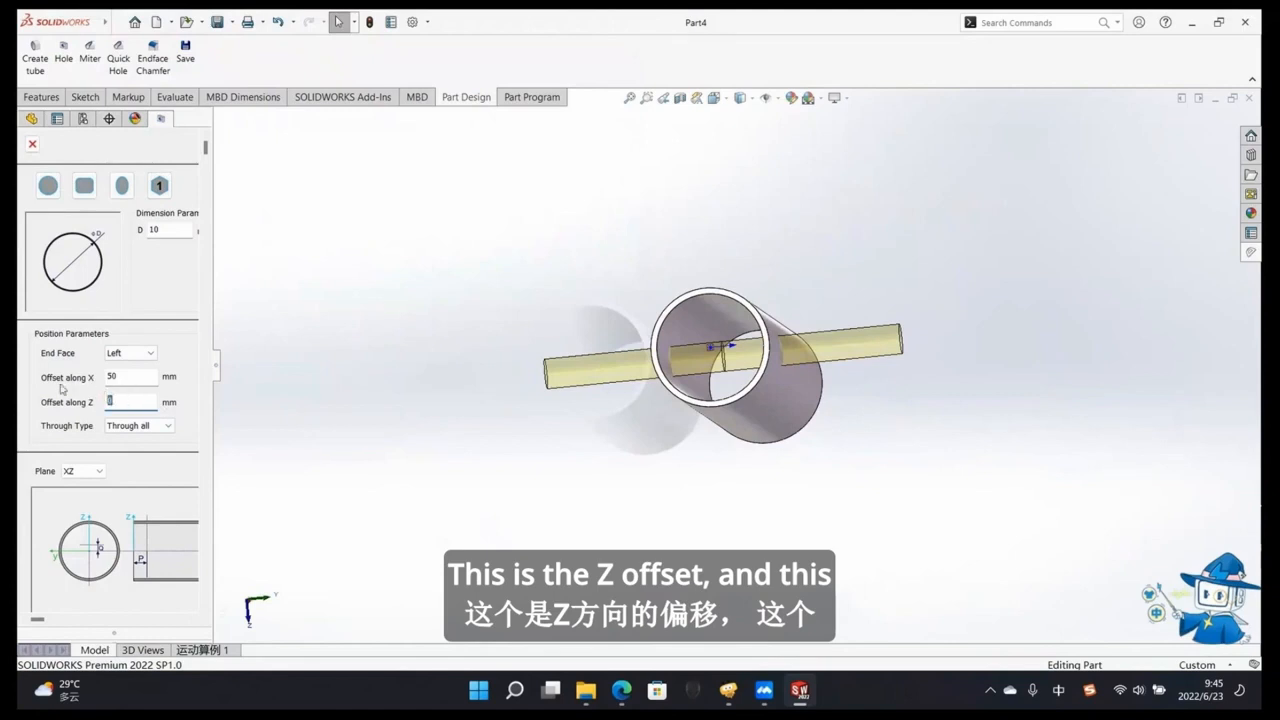
pyautogui.write('60')
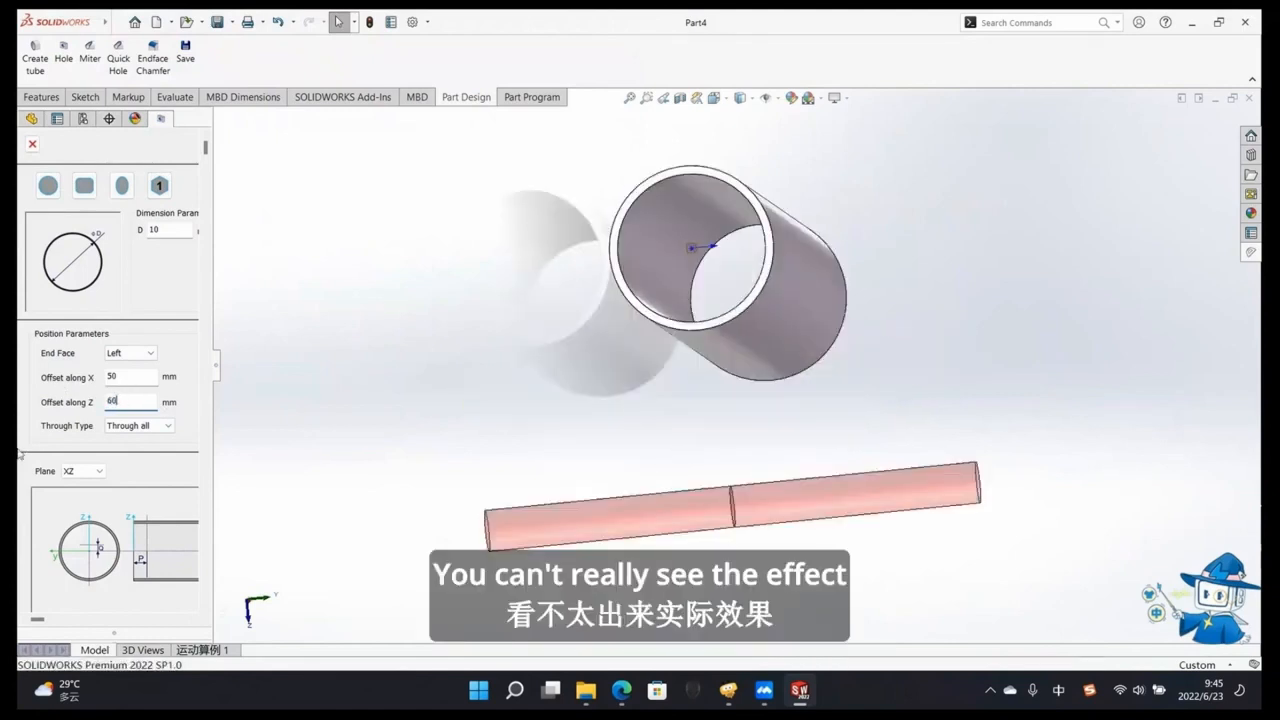
pyautogui.moveTo(144, 405); pyautogui.dragTo(47, 390)
pyautogui.press('BackSpace')
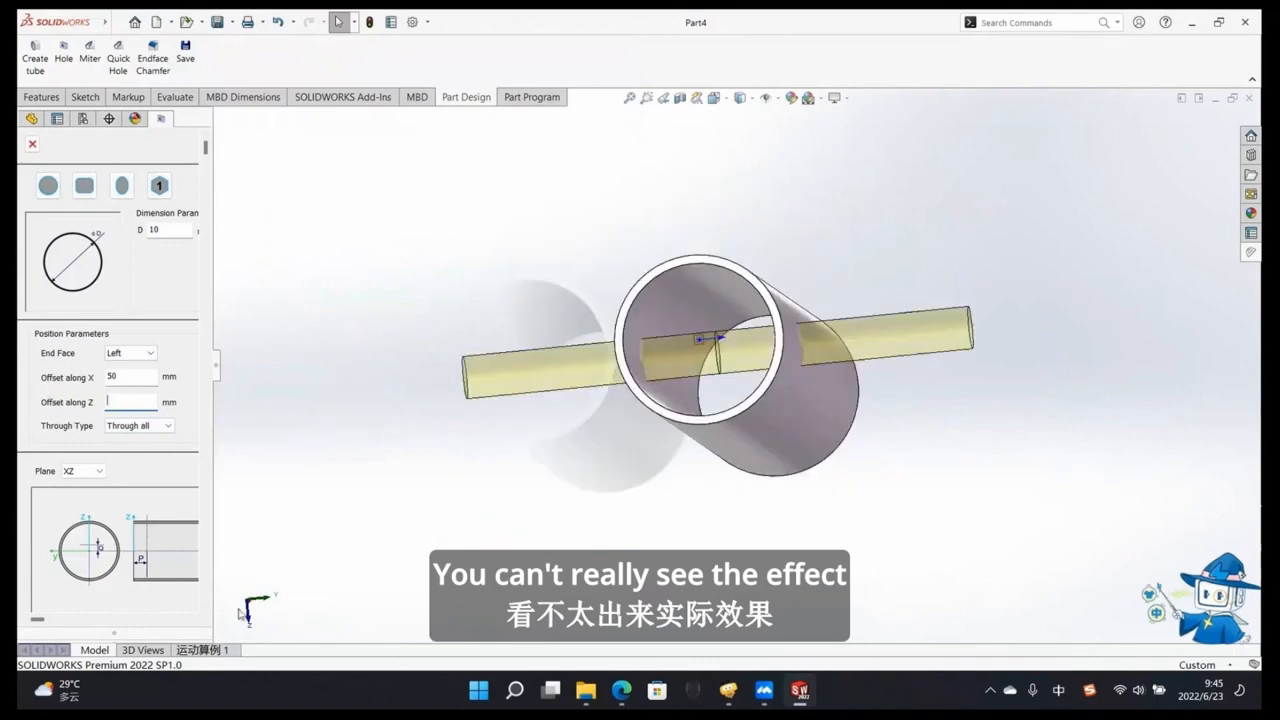
pyautogui.write('0')
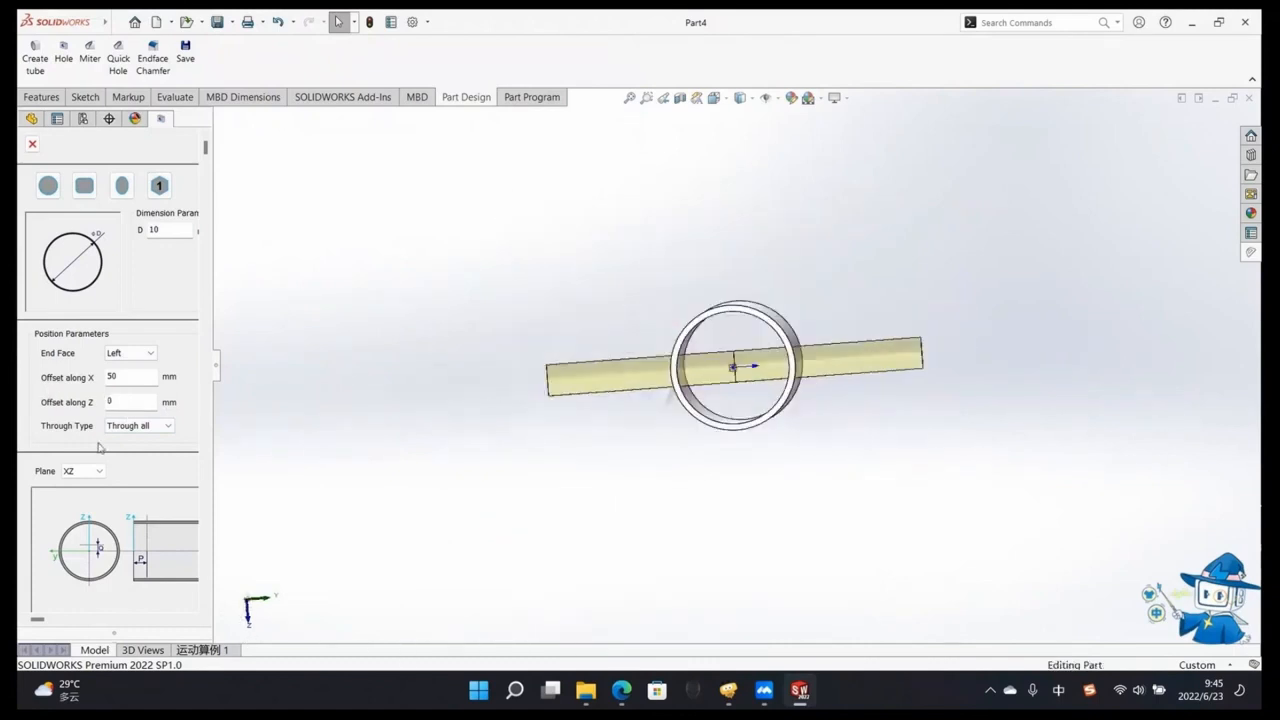
# Step: Preview the hole with the Single side through type, and switch it back to Through all
pyautogui.click(170, 426)
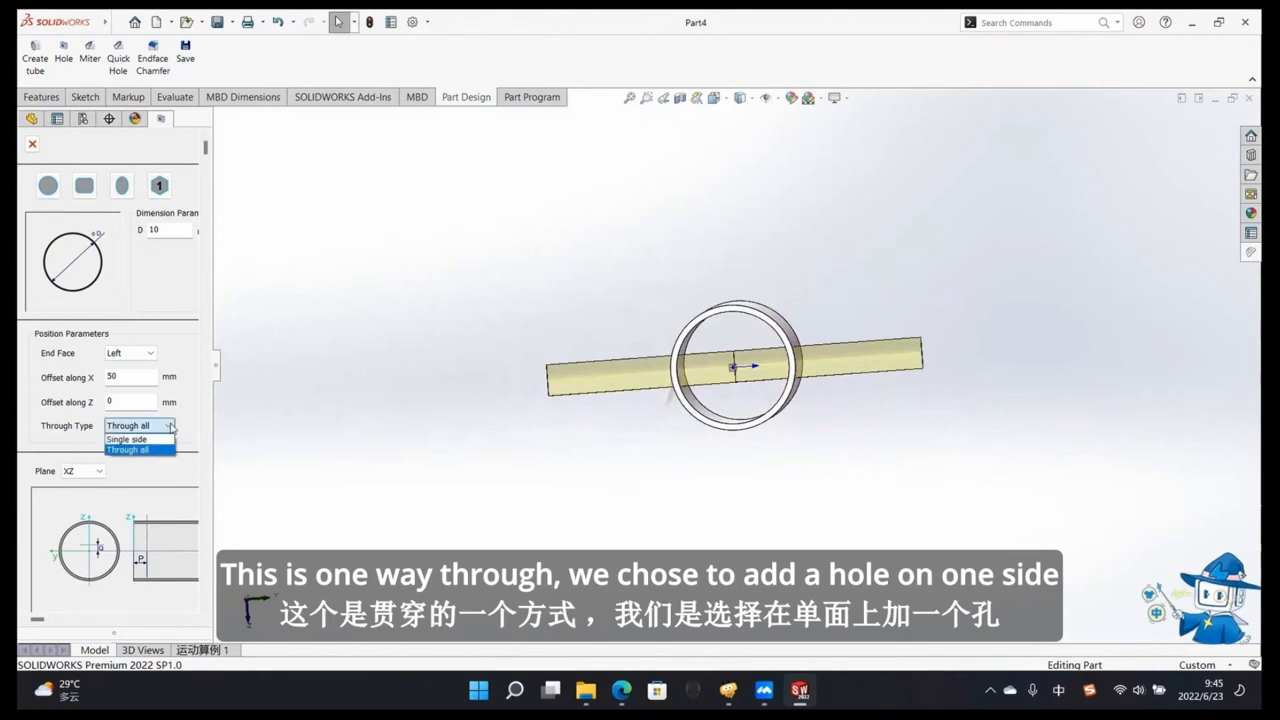
pyautogui.click(150, 439)
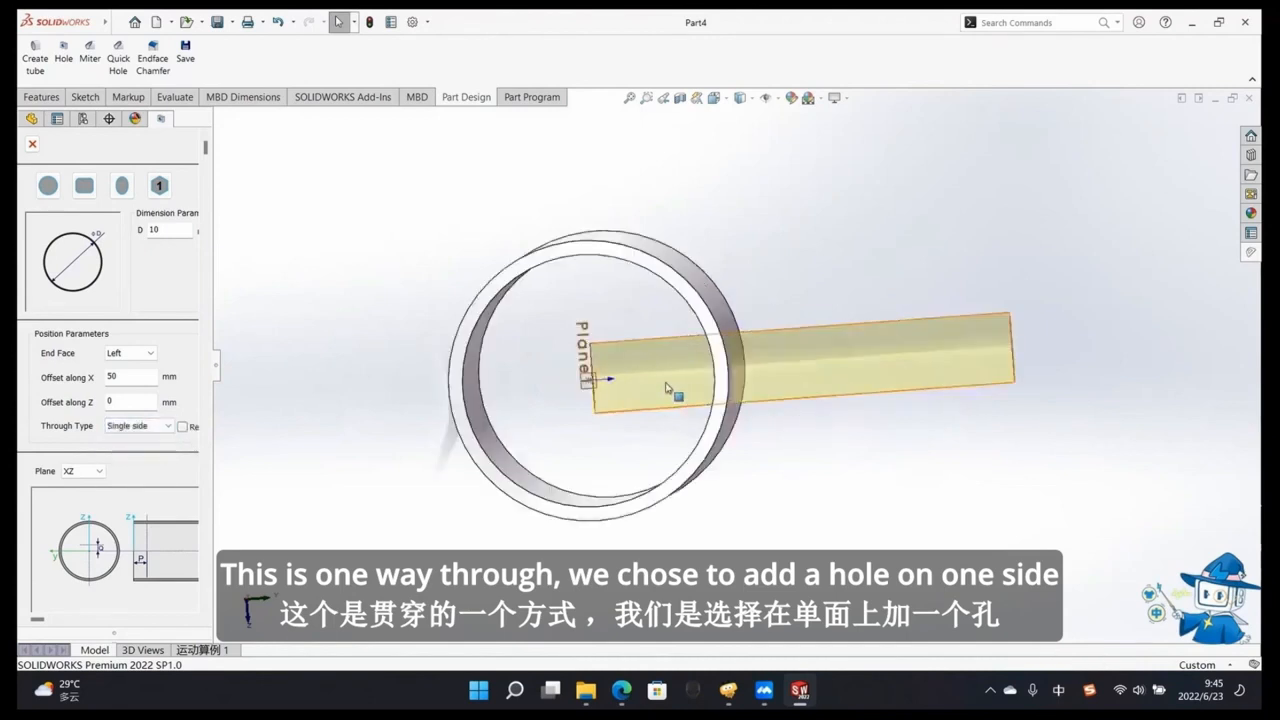
pyautogui.moveTo(655, 404); pyautogui.dragTo(770, 400, button='middle')
pyautogui.click(168, 426)
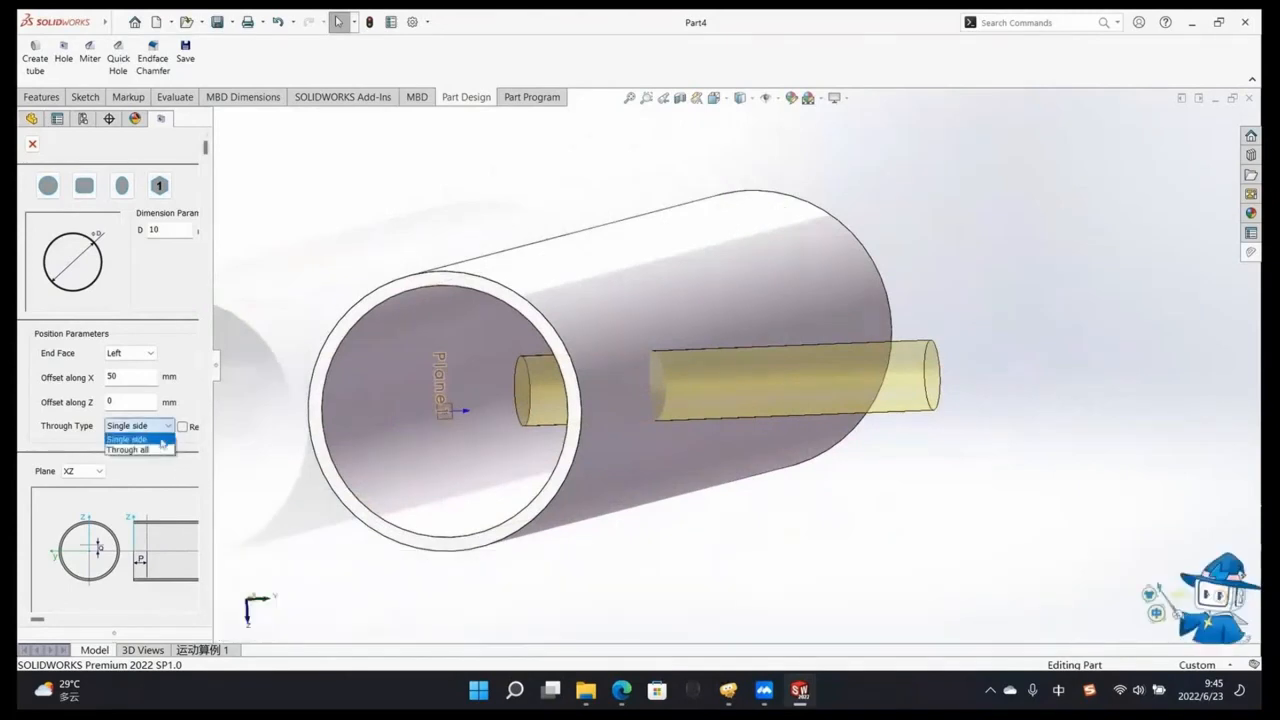
pyautogui.click(161, 450)
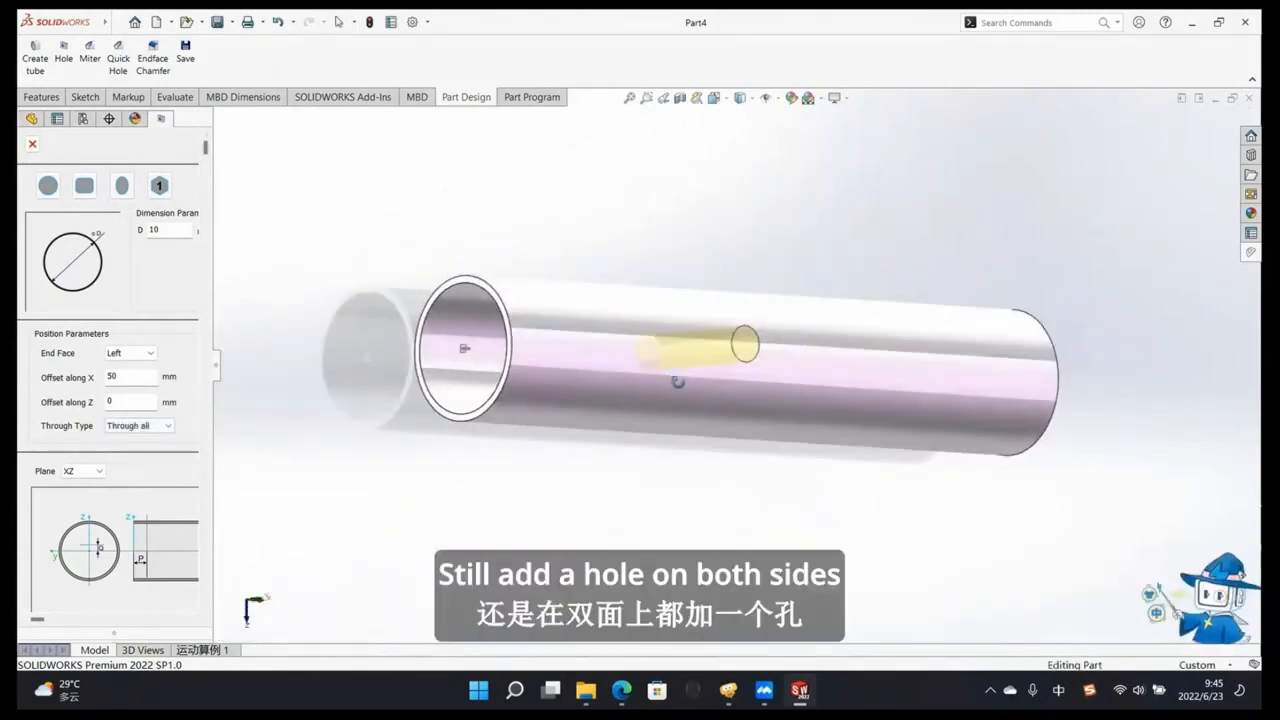
pyautogui.scroll(-3, 160, 466)
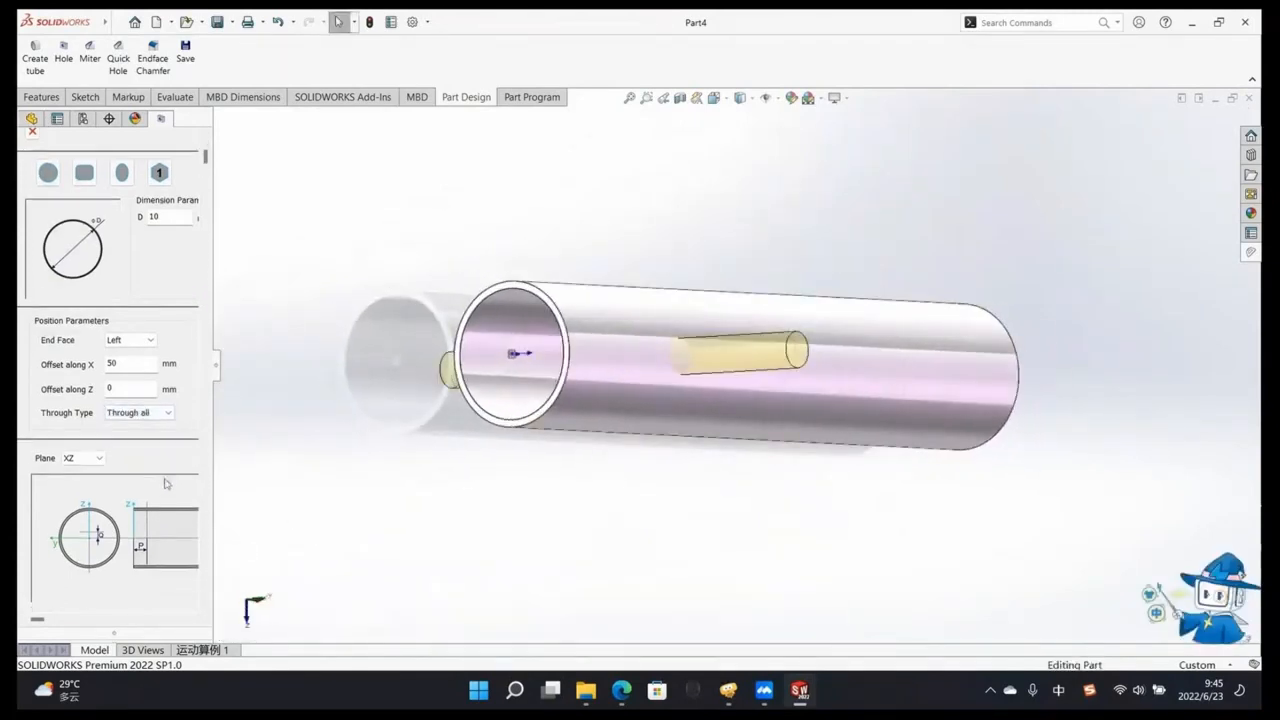
# Step: Create the configured round hole through the tube
pyautogui.click(68, 550)
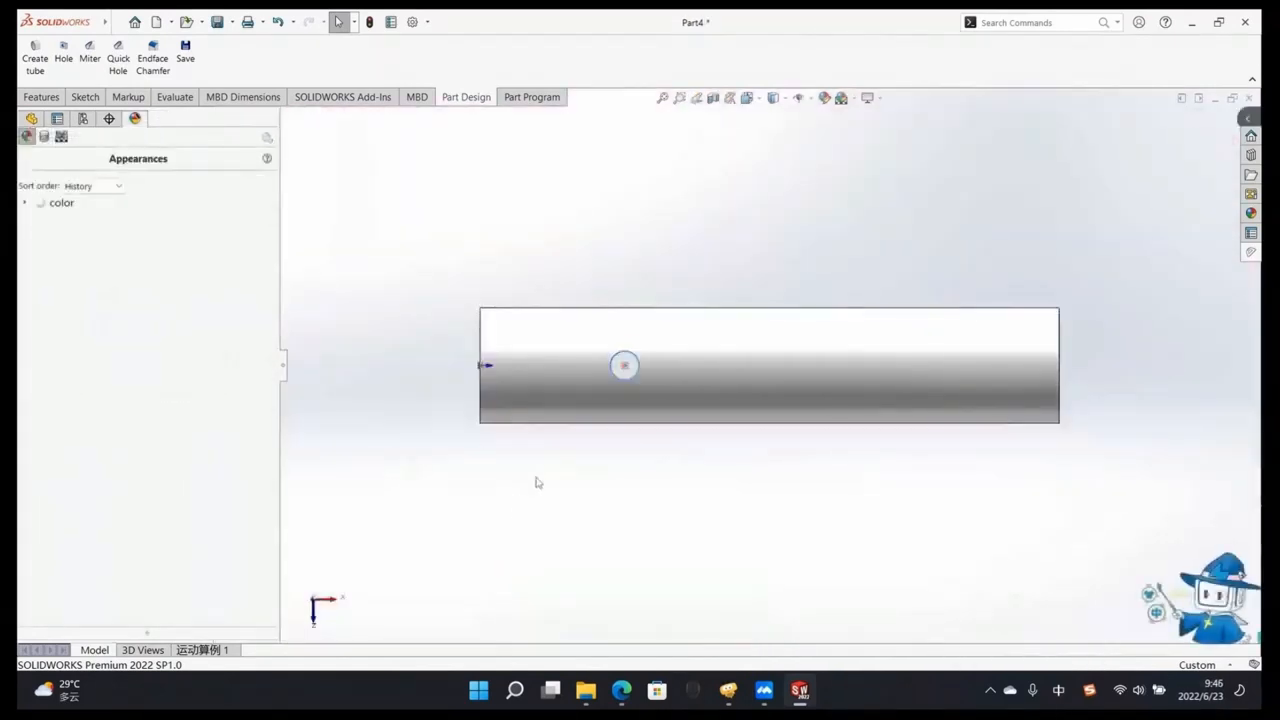
pyautogui.moveTo(908, 357); pyautogui.dragTo(814, 383, button='middle')
pyautogui.moveTo(705, 412); pyautogui.dragTo(612, 389, button='middle')
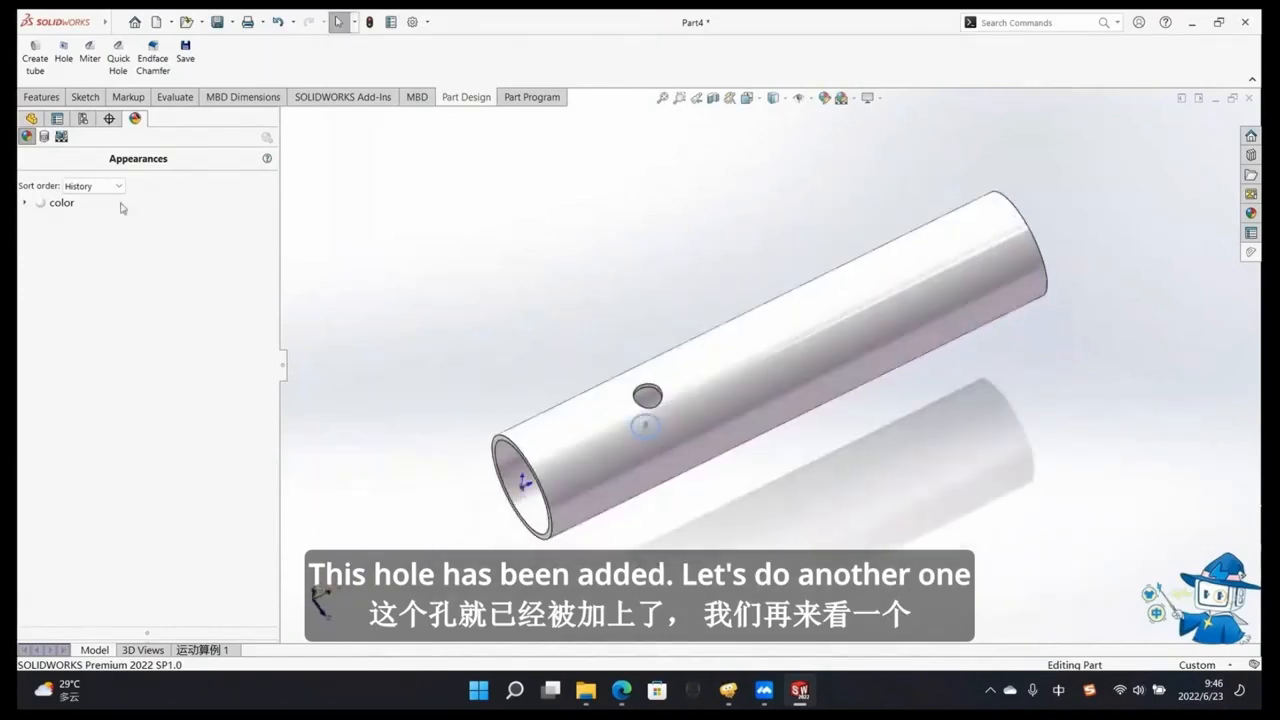
# Step: Create a channel profile tube 200 mm long, 48 mm wide, 100 mm high and 5.3 mm thick
pyautogui.click(36, 58)
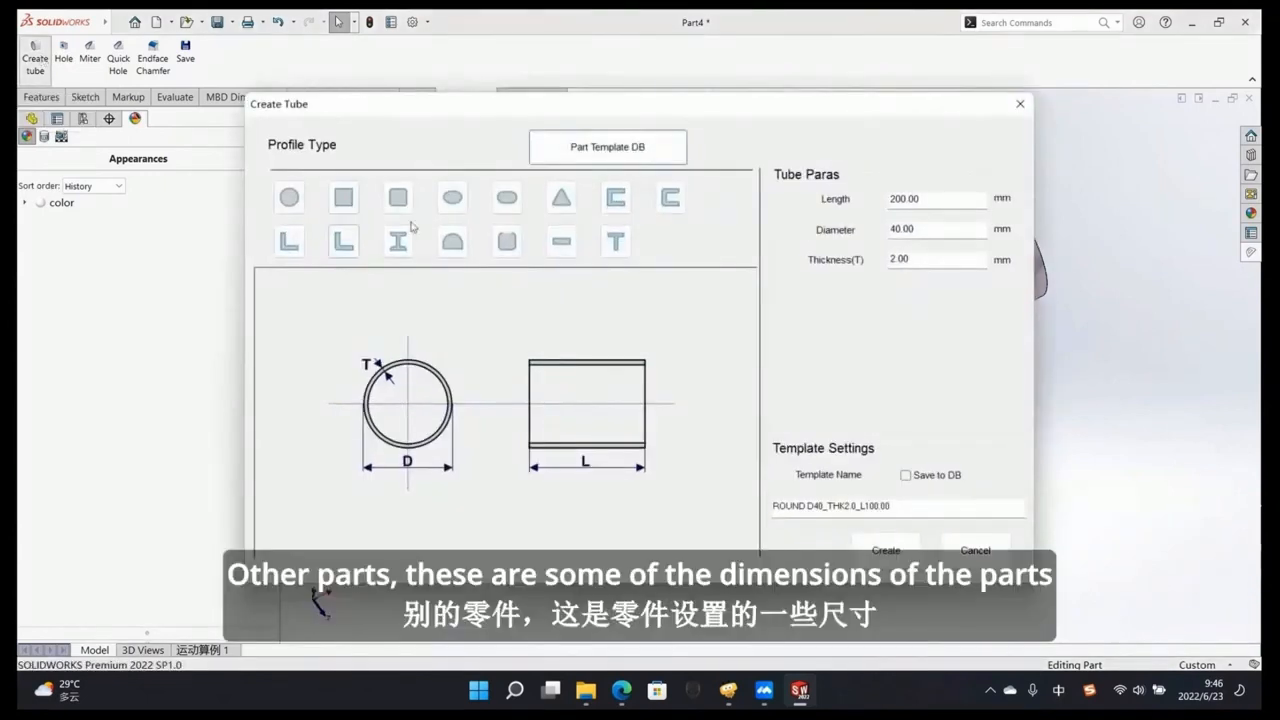
pyautogui.click(617, 200)
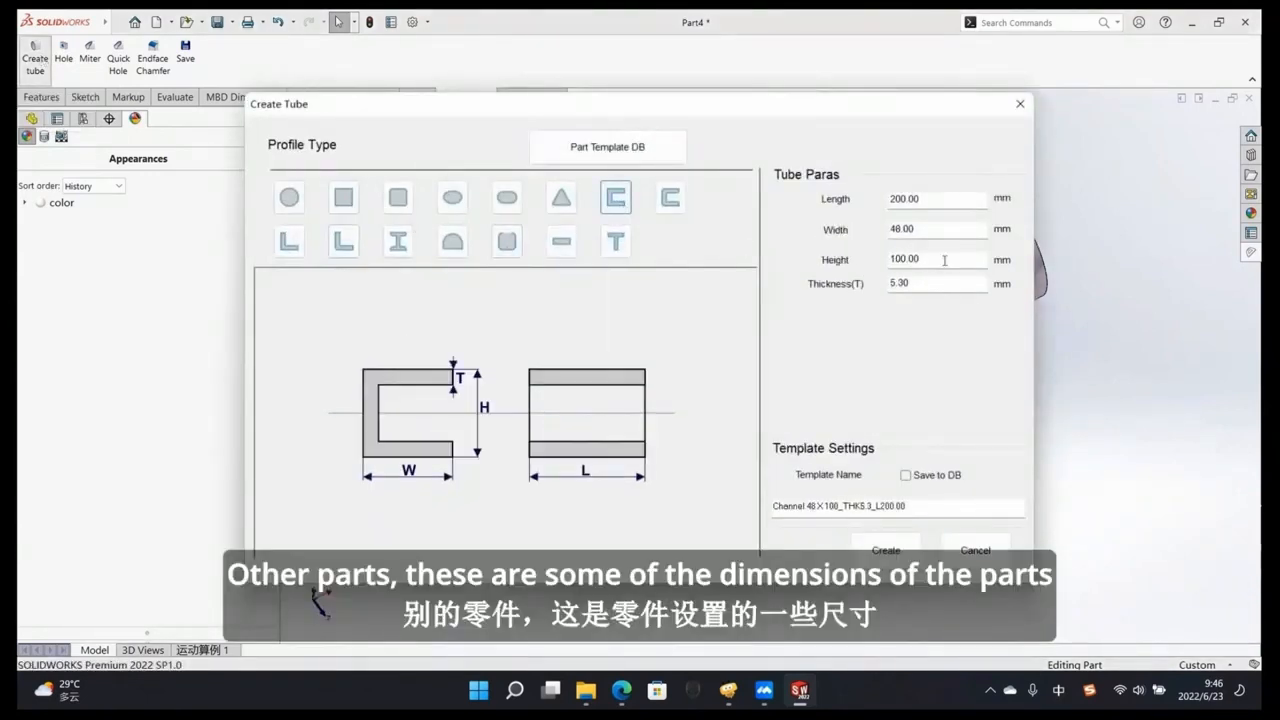
pyautogui.click(931, 229)
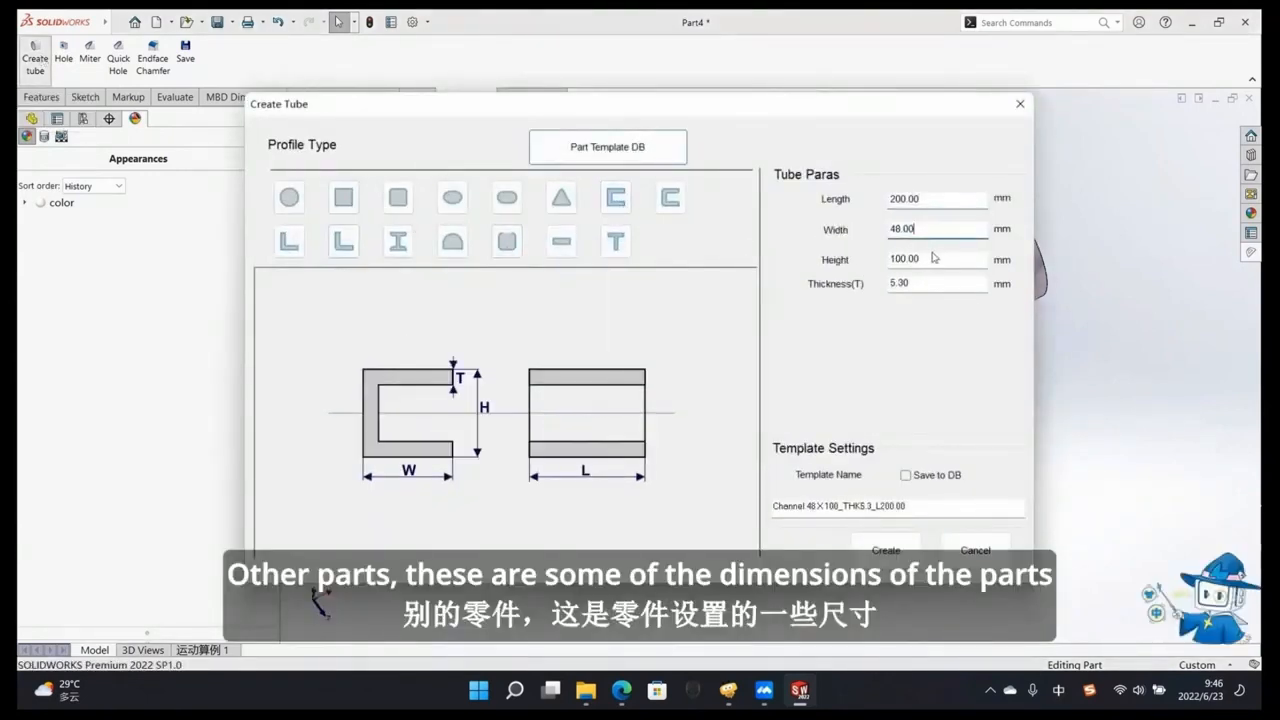
pyautogui.click(928, 258)
pyautogui.click(926, 282)
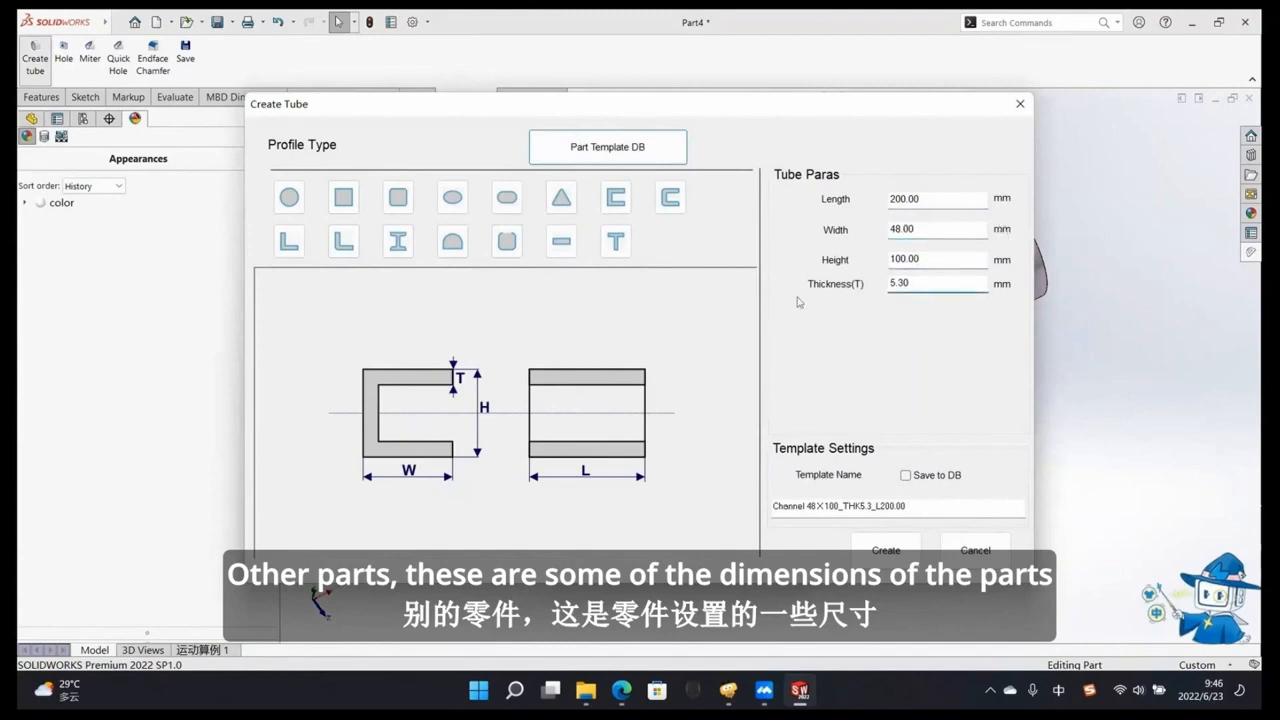
pyautogui.click(947, 233)
pyautogui.click(943, 281)
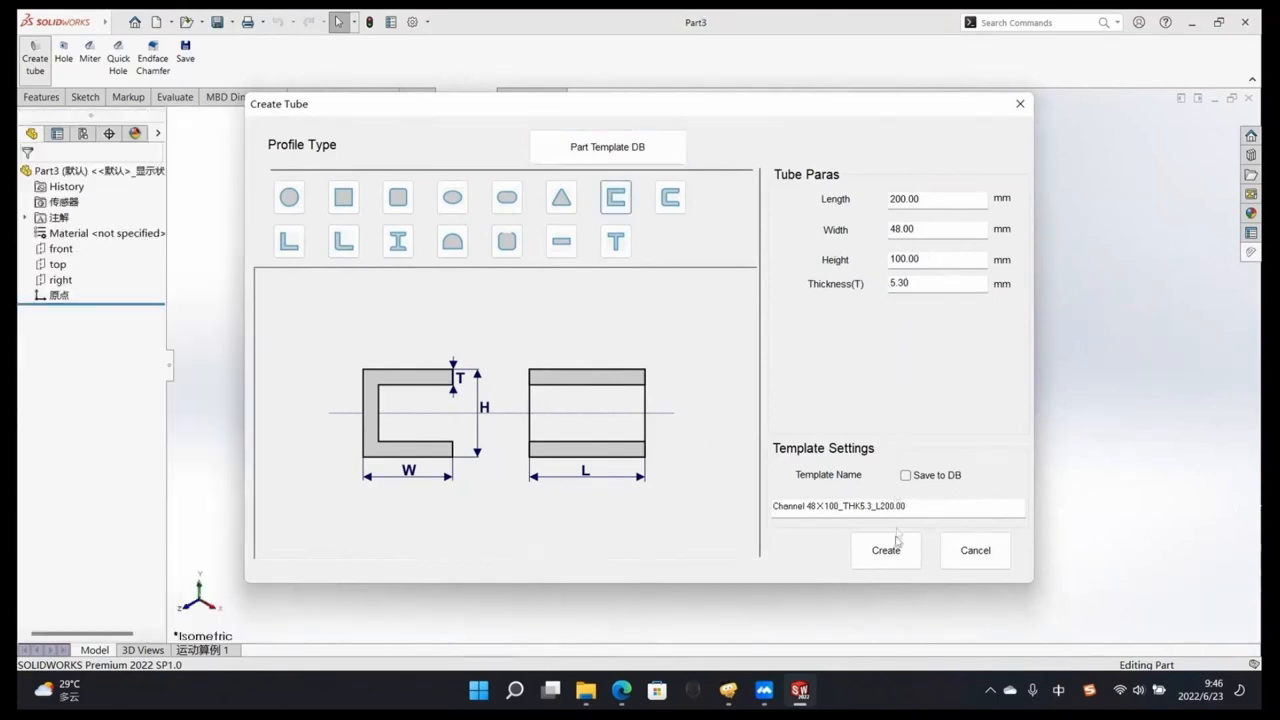
pyautogui.click(893, 545)
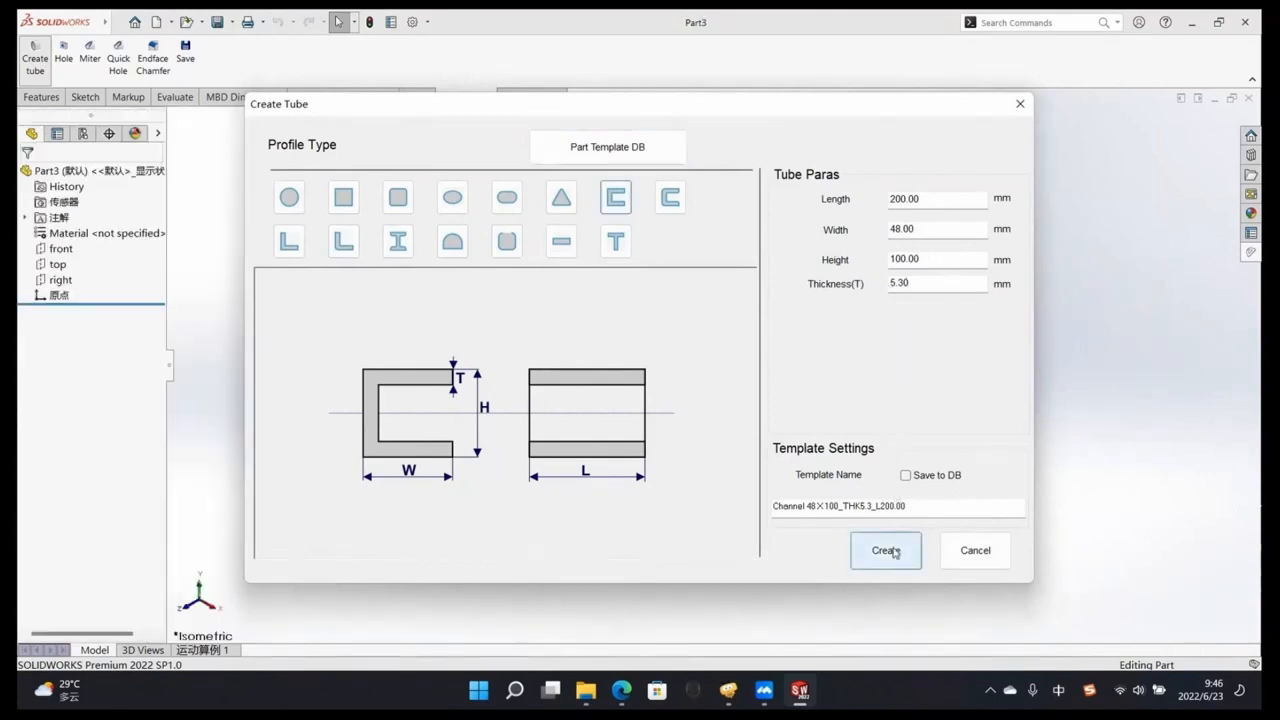
pyautogui.moveTo(695, 432); pyautogui.dragTo(351, 357, button='middle')
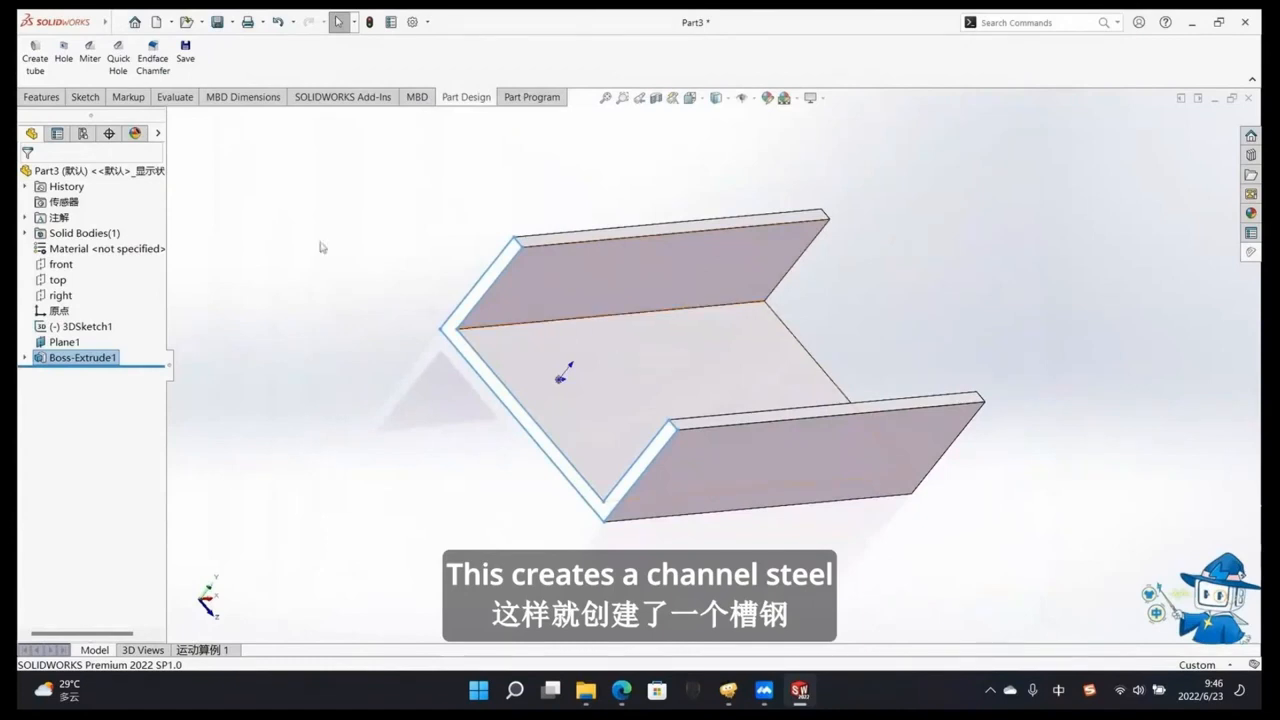
# Step: Set up a rounded rectangular hole on the channel, 20 mm wide and 15 mm high with corner radius 1 mm
pyautogui.click(63, 50)
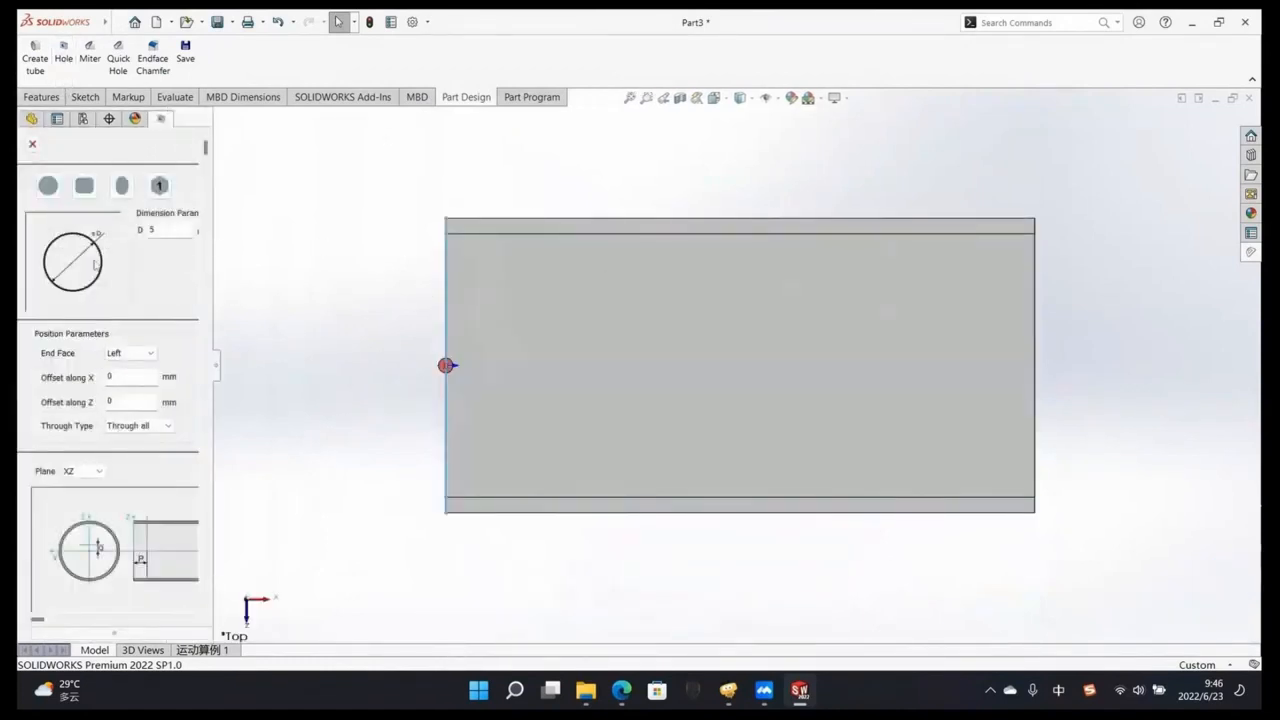
pyautogui.click(84, 185)
pyautogui.click(174, 232)
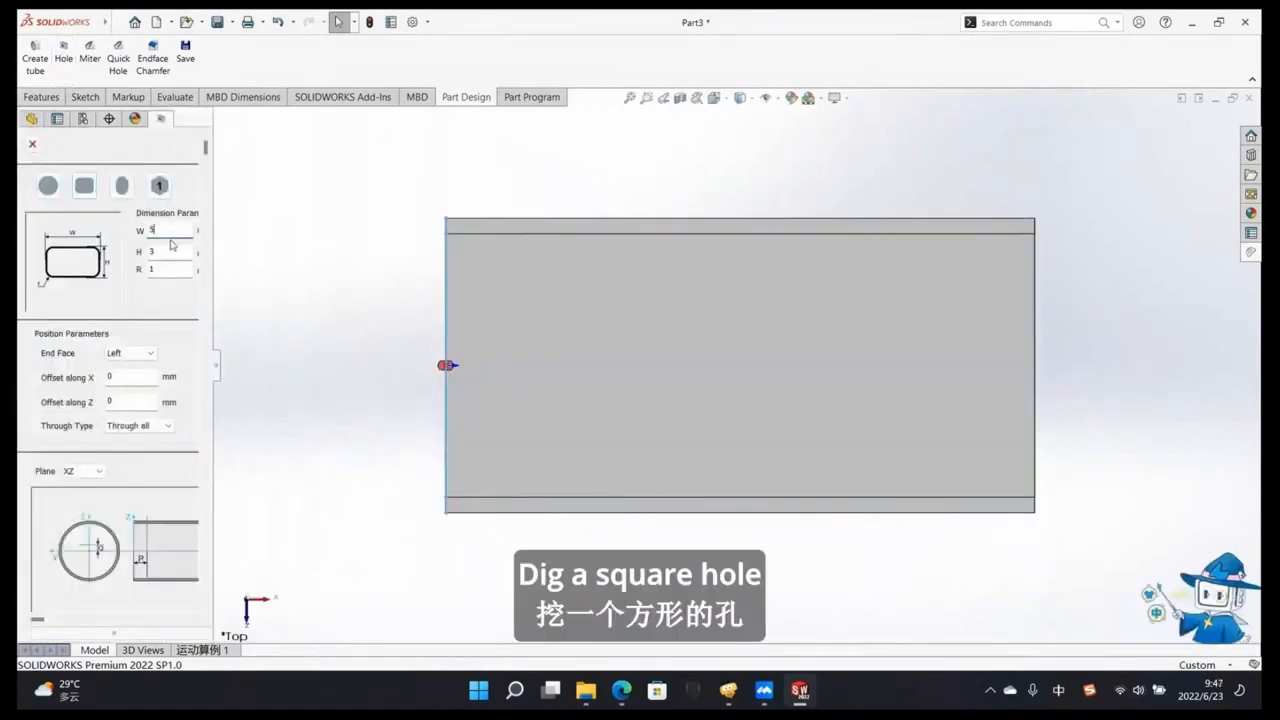
pyautogui.click(162, 270)
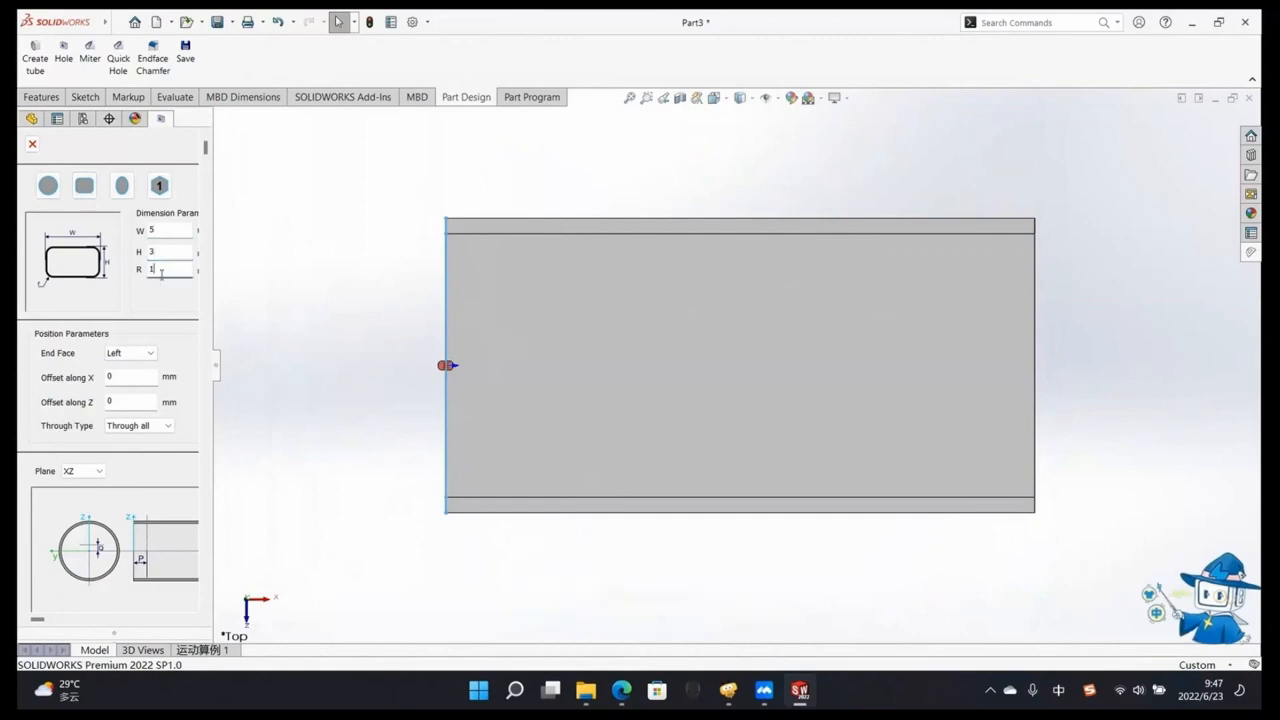
pyautogui.click(166, 232)
pyautogui.write('20')
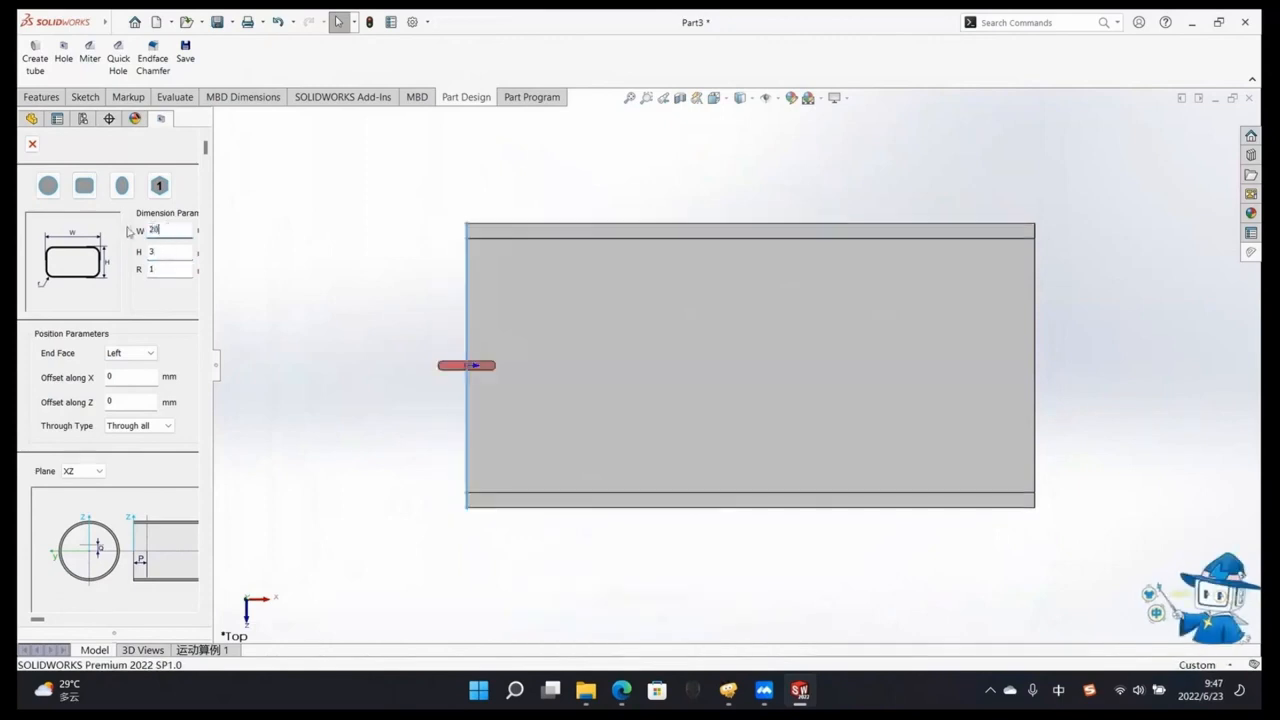
pyautogui.doubleClick(165, 252)
pyautogui.write('15')
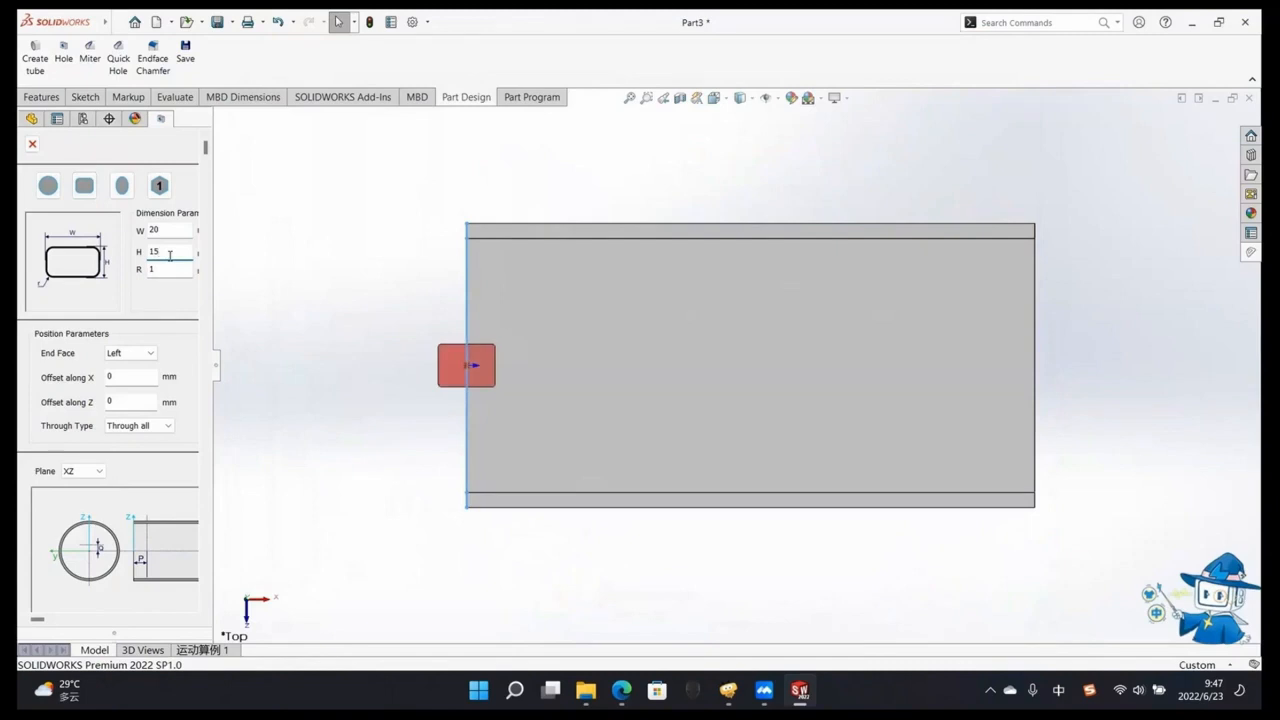
pyautogui.click(156, 270)
# Step: Offset the rectangular hole 30 mm along X from the Left end face and create it as a through hole
pyautogui.click(130, 353)
pyautogui.click(130, 364)
pyautogui.write('30')
pyautogui.moveTo(549, 426)
pyautogui.mouseDown(button='middle')
pyautogui.moveTo(691, 363)
pyautogui.moveTo(540, 423)
pyautogui.mouseUp(button='middle')
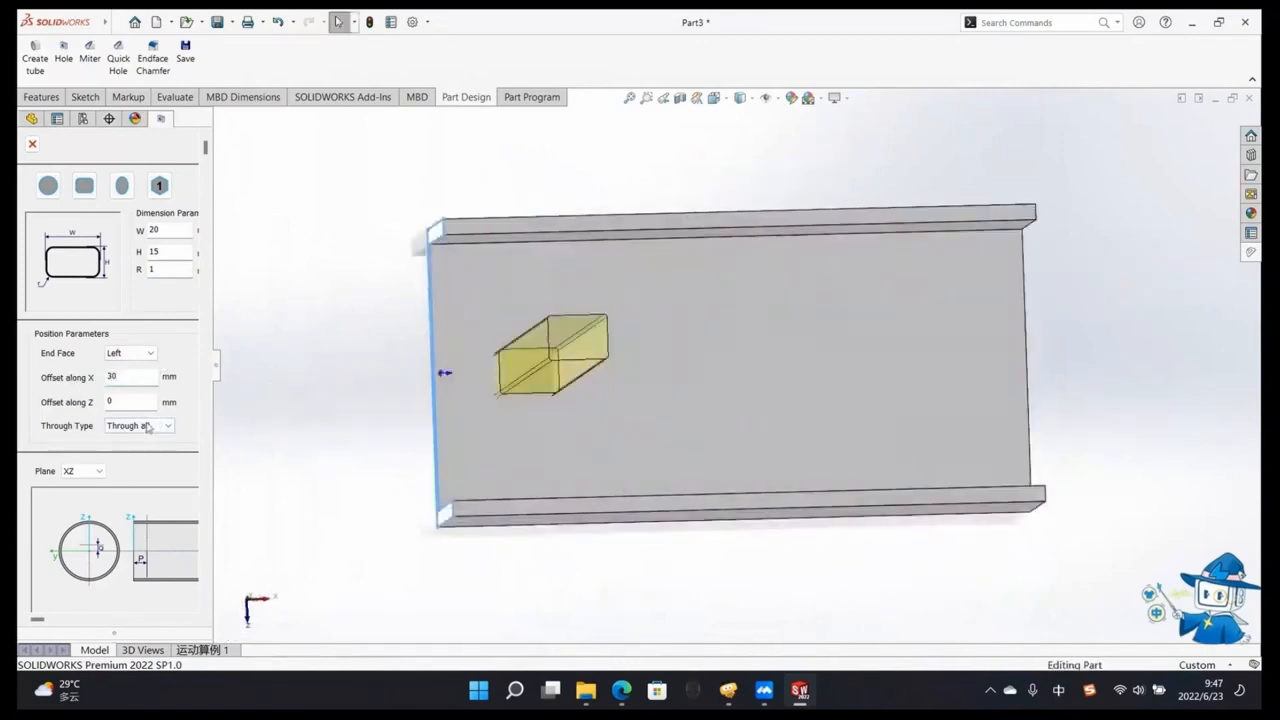
pyautogui.scroll(-2, 181, 510)
pyautogui.scroll(-3, 181, 510)
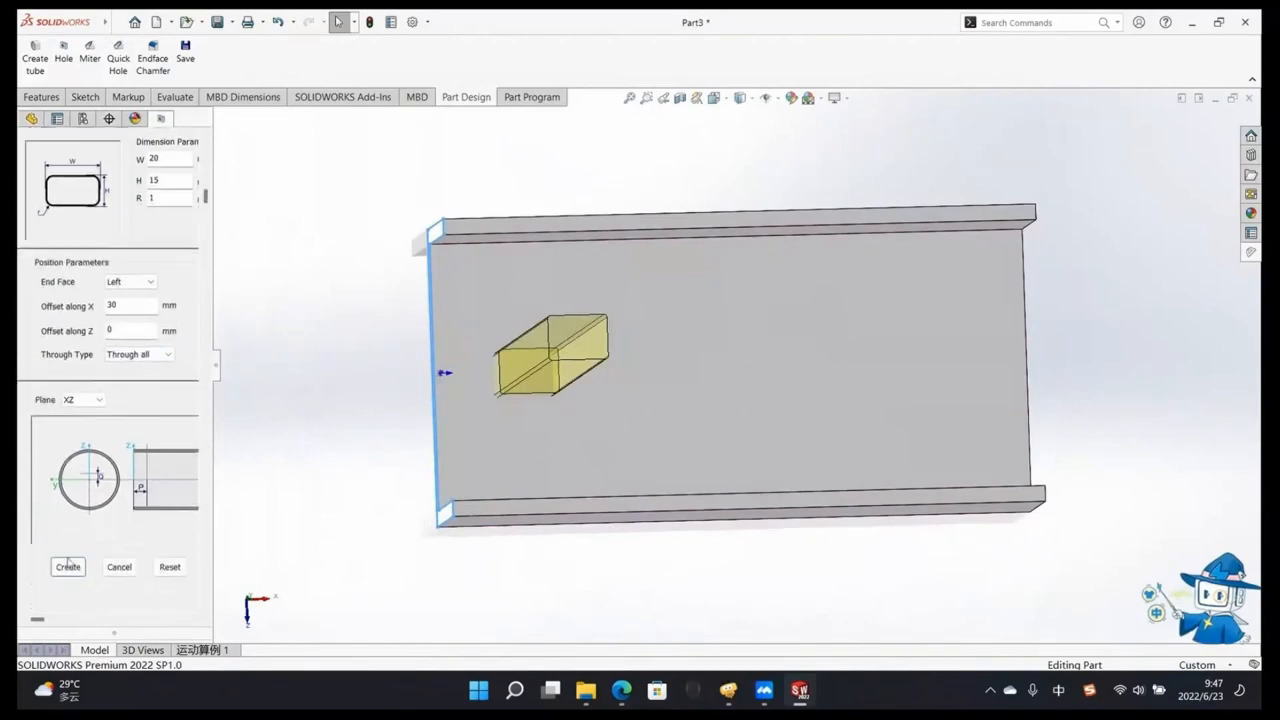
pyautogui.click(68, 567)
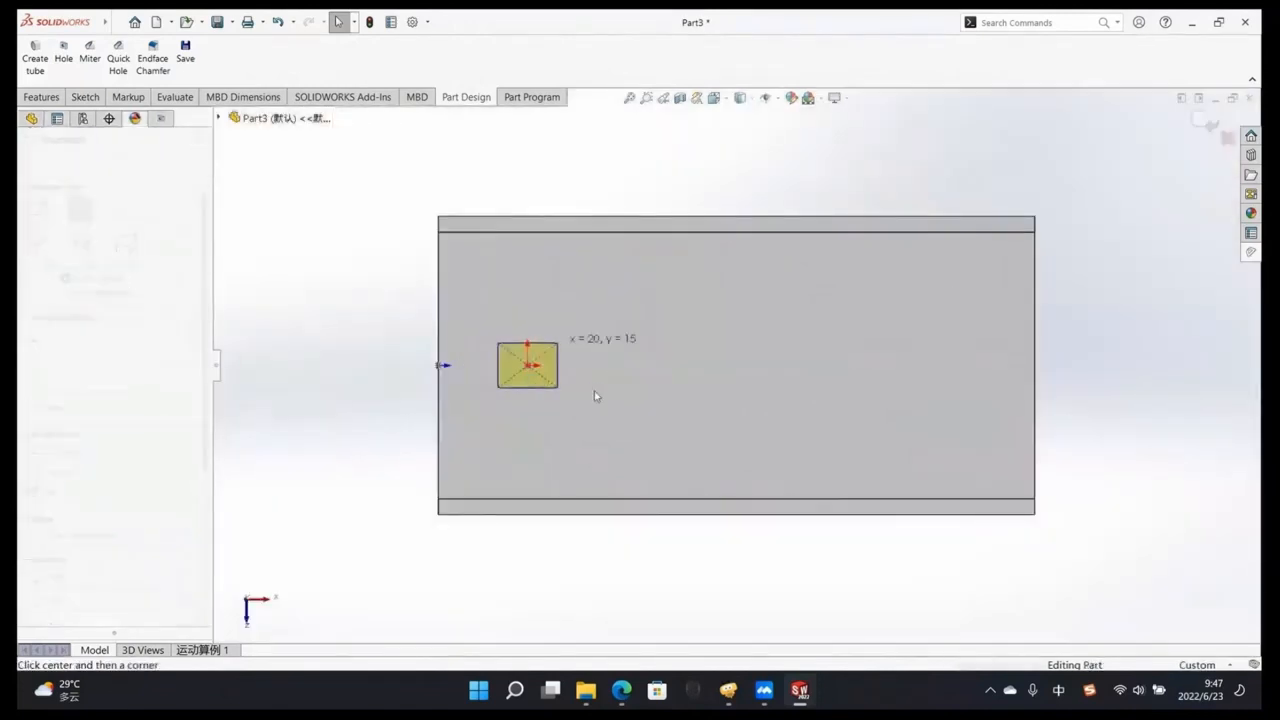
pyautogui.moveTo(582, 378); pyautogui.dragTo(598, 351, button='middle')
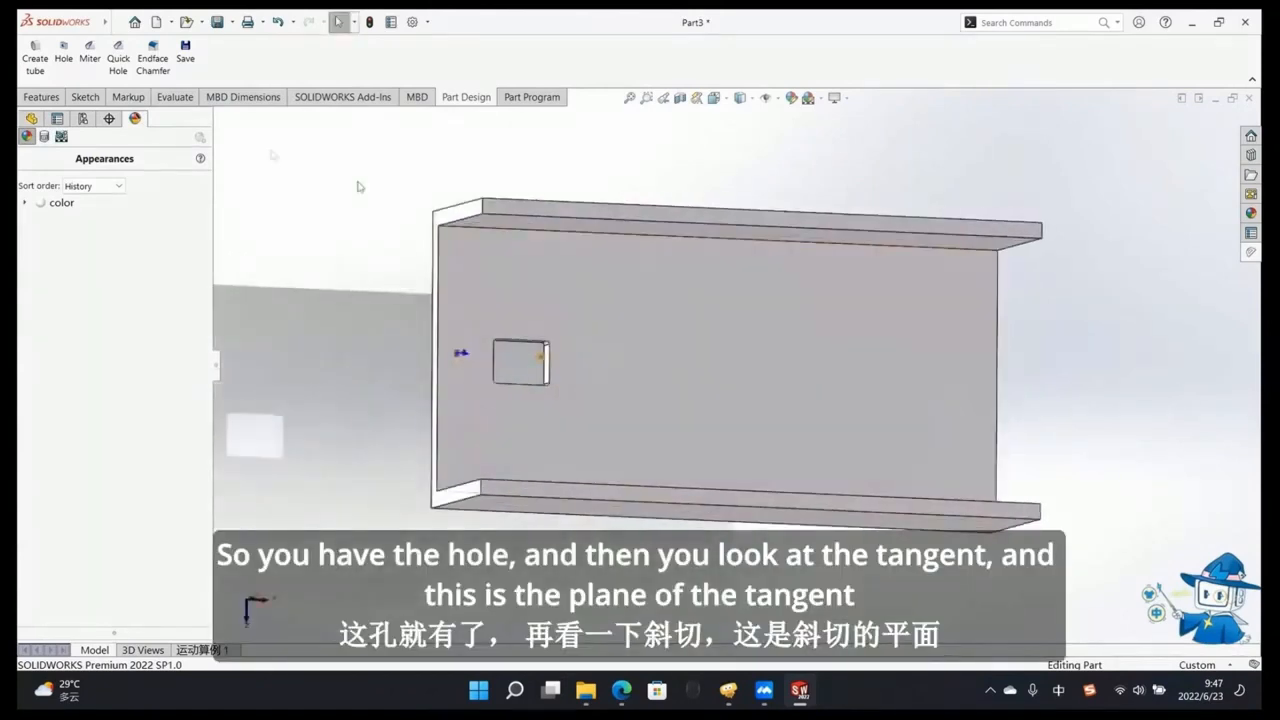
# Step: Start a Miter cut on the channel and inspect the previewed cutting plane
pyautogui.click(90, 52)
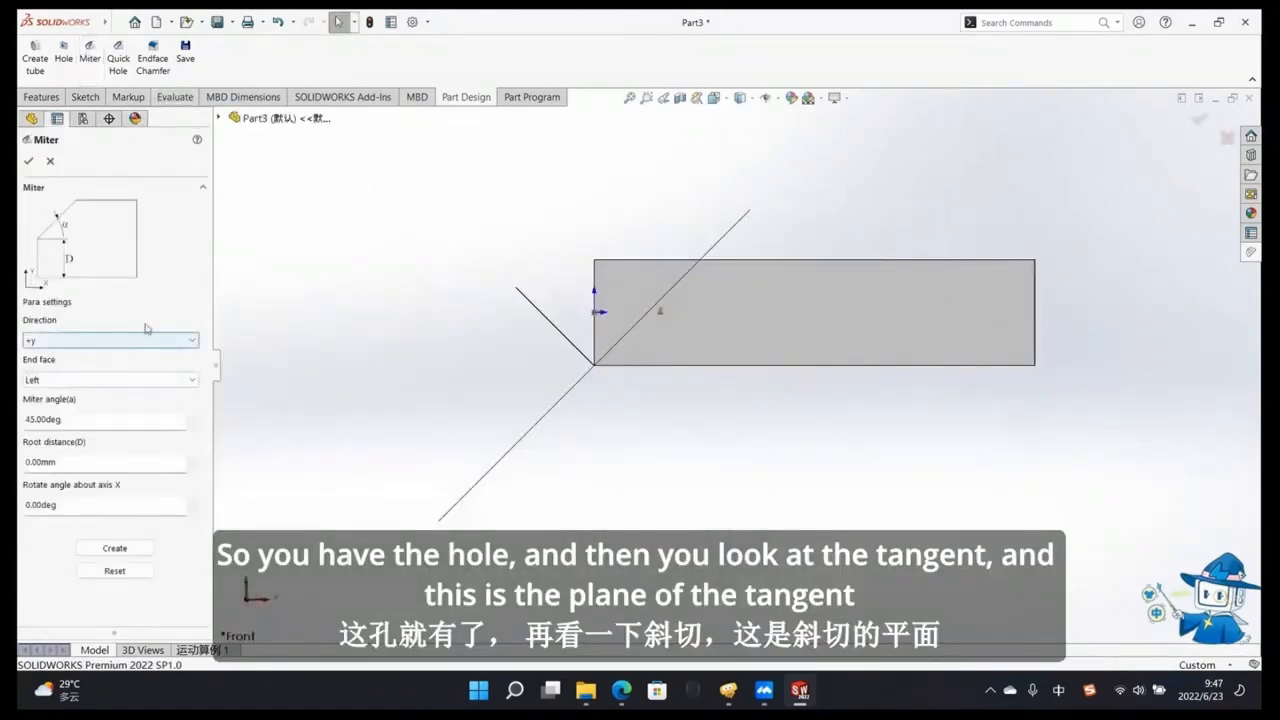
pyautogui.moveTo(832, 403); pyautogui.dragTo(800, 322, button='middle')
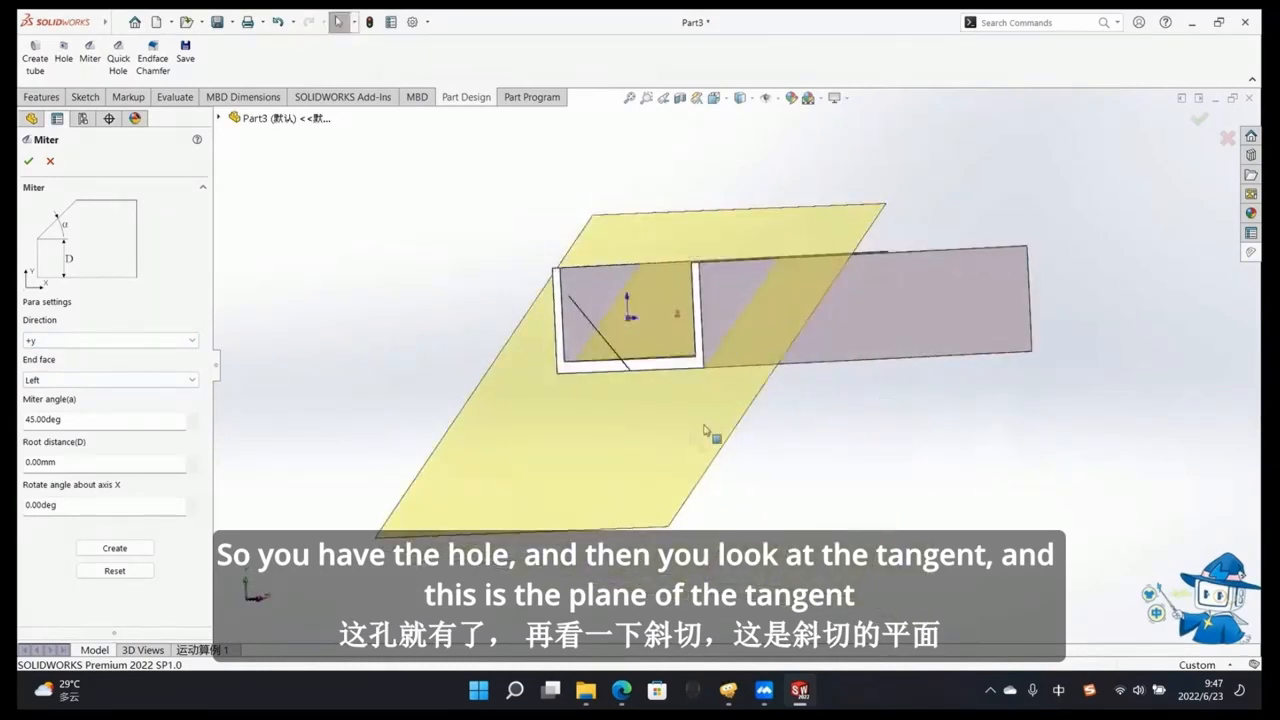
pyautogui.moveTo(690, 458); pyautogui.dragTo(305, 437, button='middle')
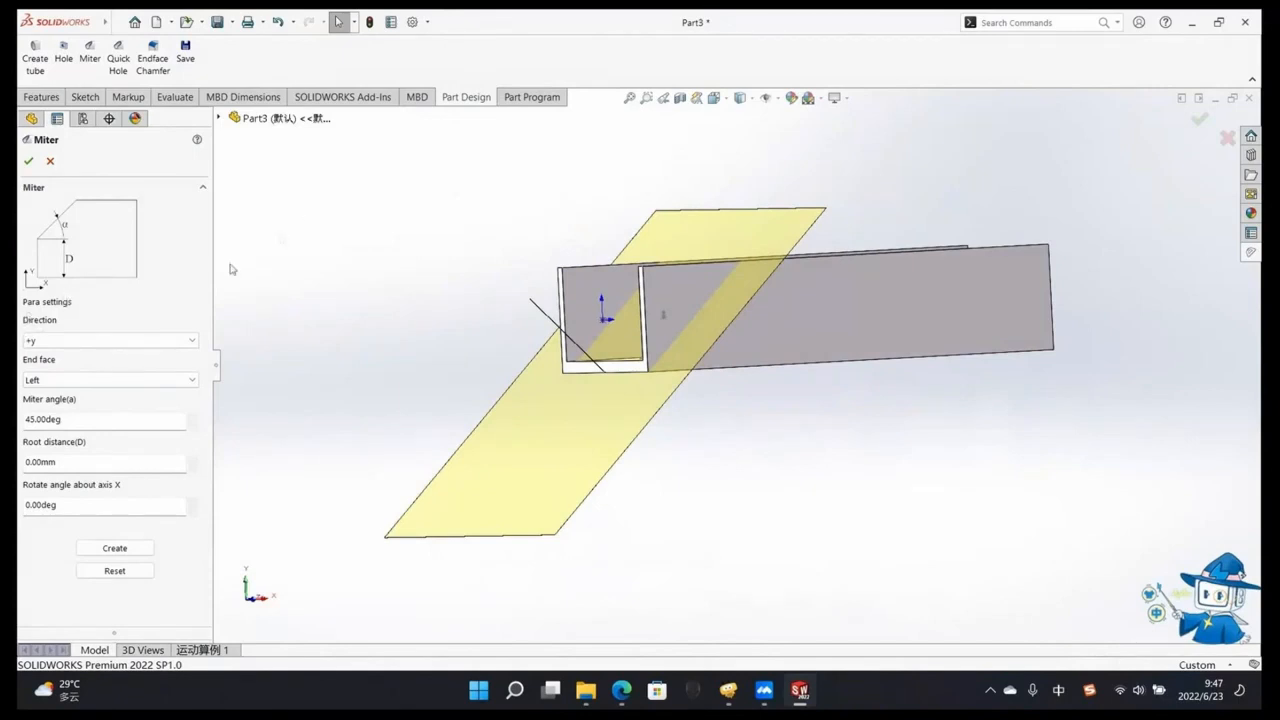
# Step: Preview the miter plane with the direction set to -y, +z and -z in turn
pyautogui.click(52, 342)
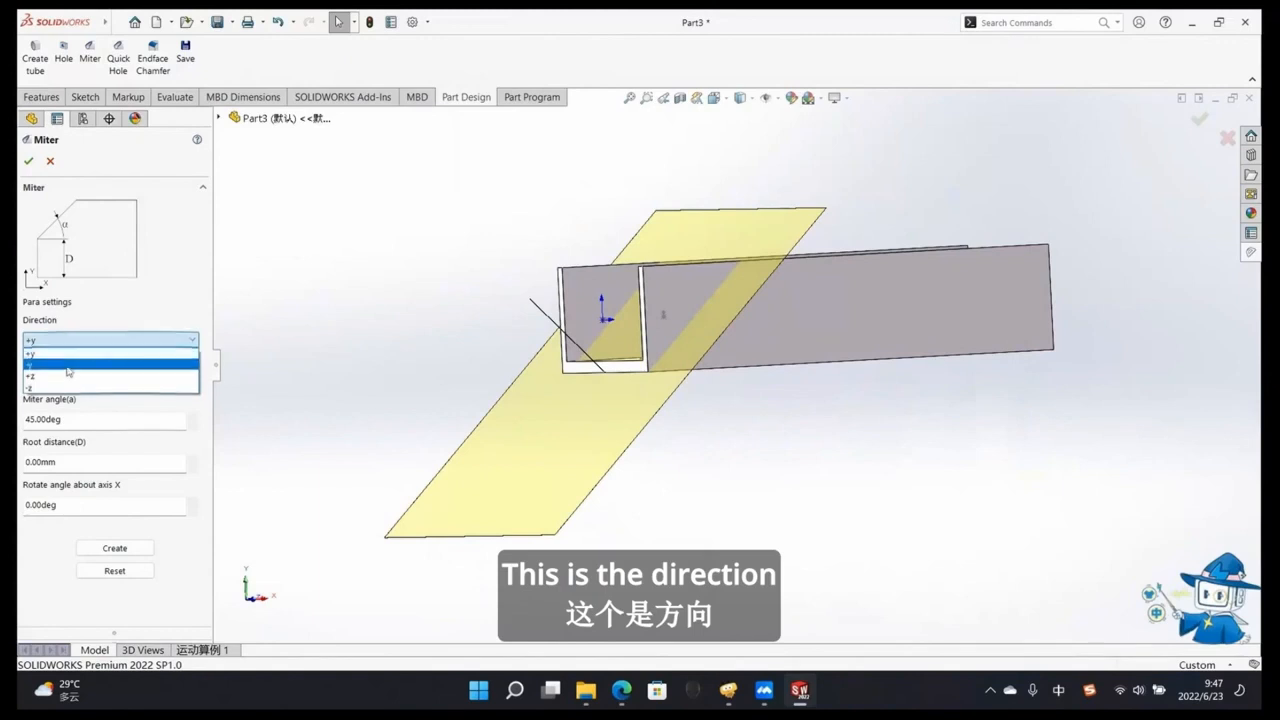
pyautogui.click(68, 369)
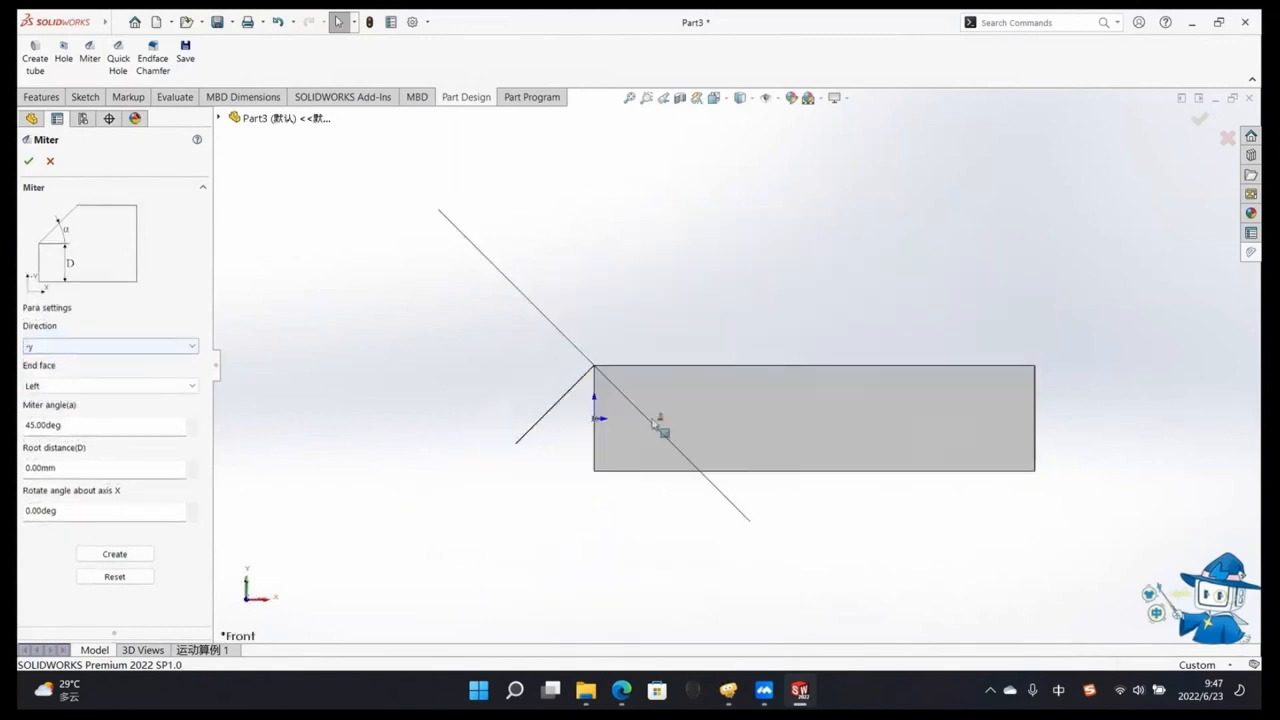
pyautogui.click(101, 355)
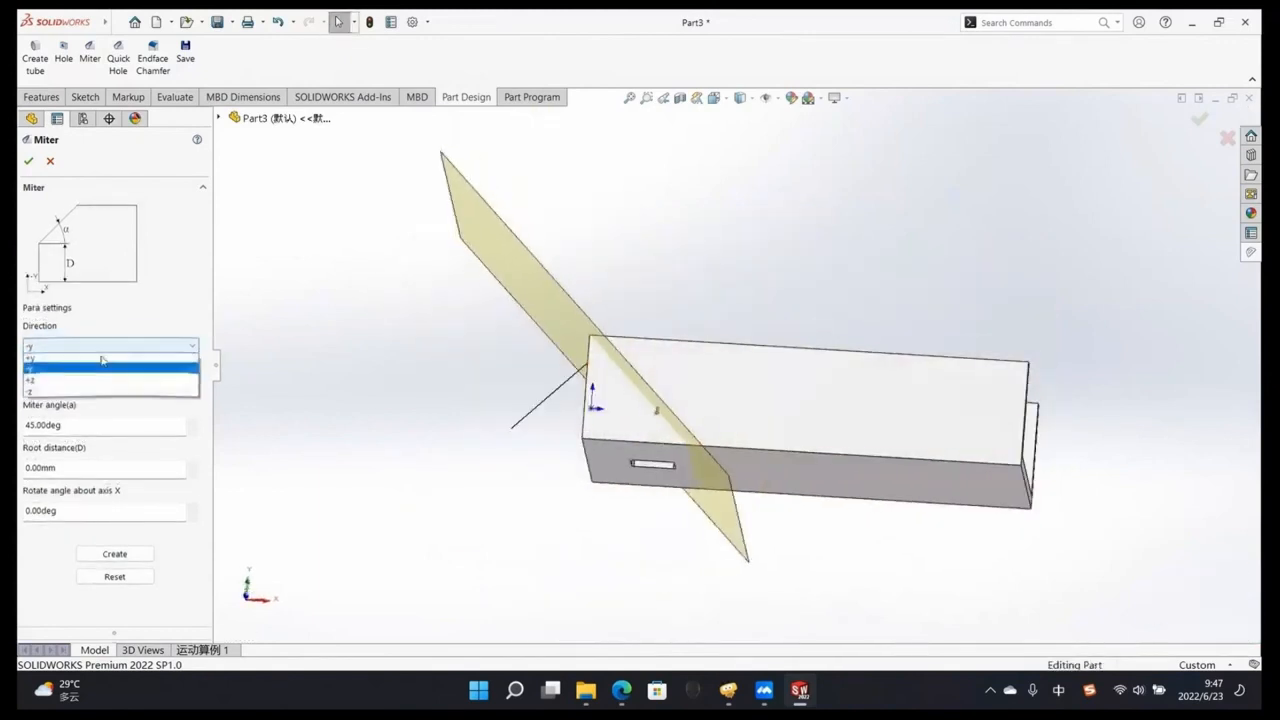
pyautogui.click(100, 369)
pyautogui.moveTo(631, 394); pyautogui.dragTo(706, 369, button='middle')
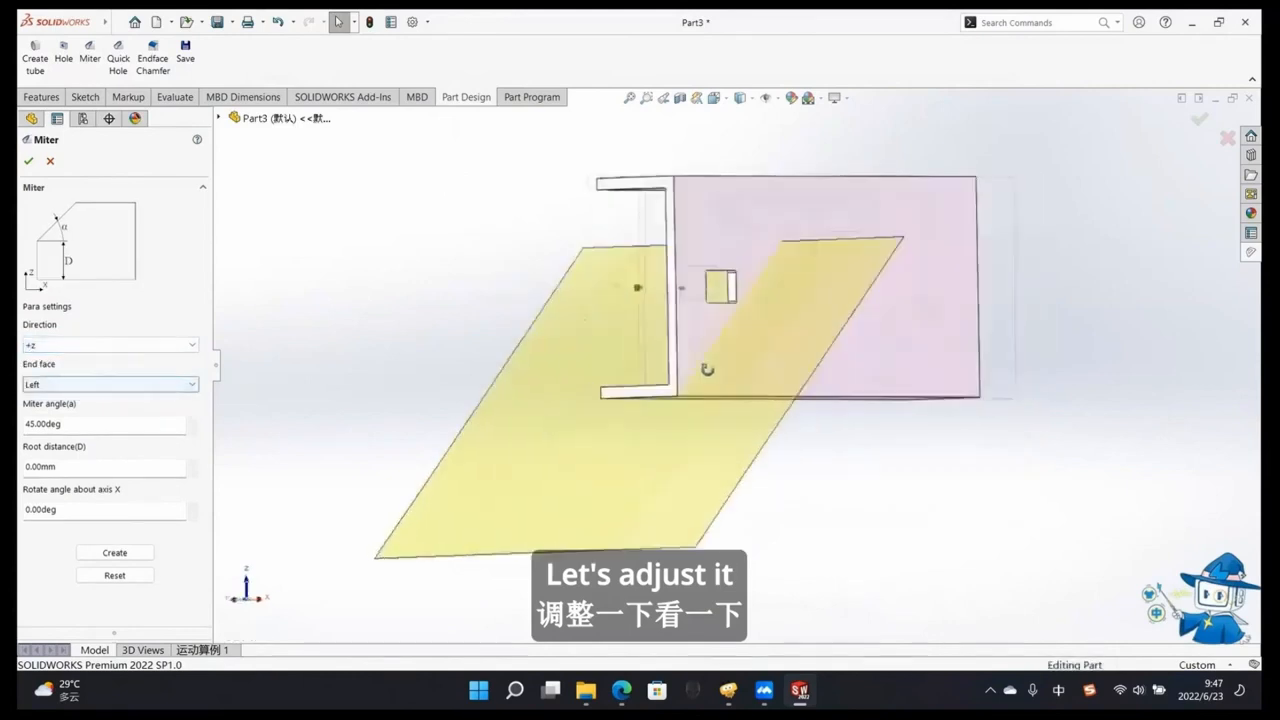
pyautogui.click(100, 345)
pyautogui.click(103, 391)
pyautogui.moveTo(657, 431); pyautogui.dragTo(694, 432, button='middle')
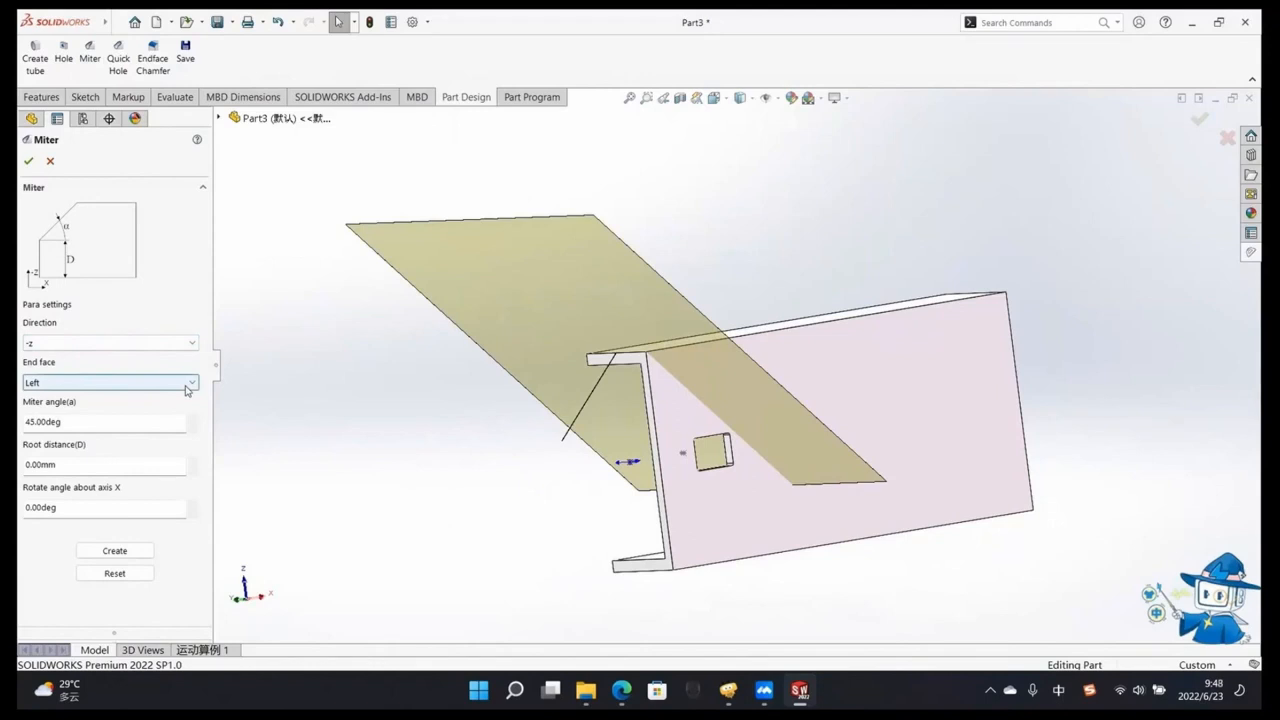
# Step: Set the miter's end face to Right
pyautogui.click(187, 390)
pyautogui.click(188, 390)
pyautogui.moveTo(606, 484); pyautogui.dragTo(488, 466, button='middle')
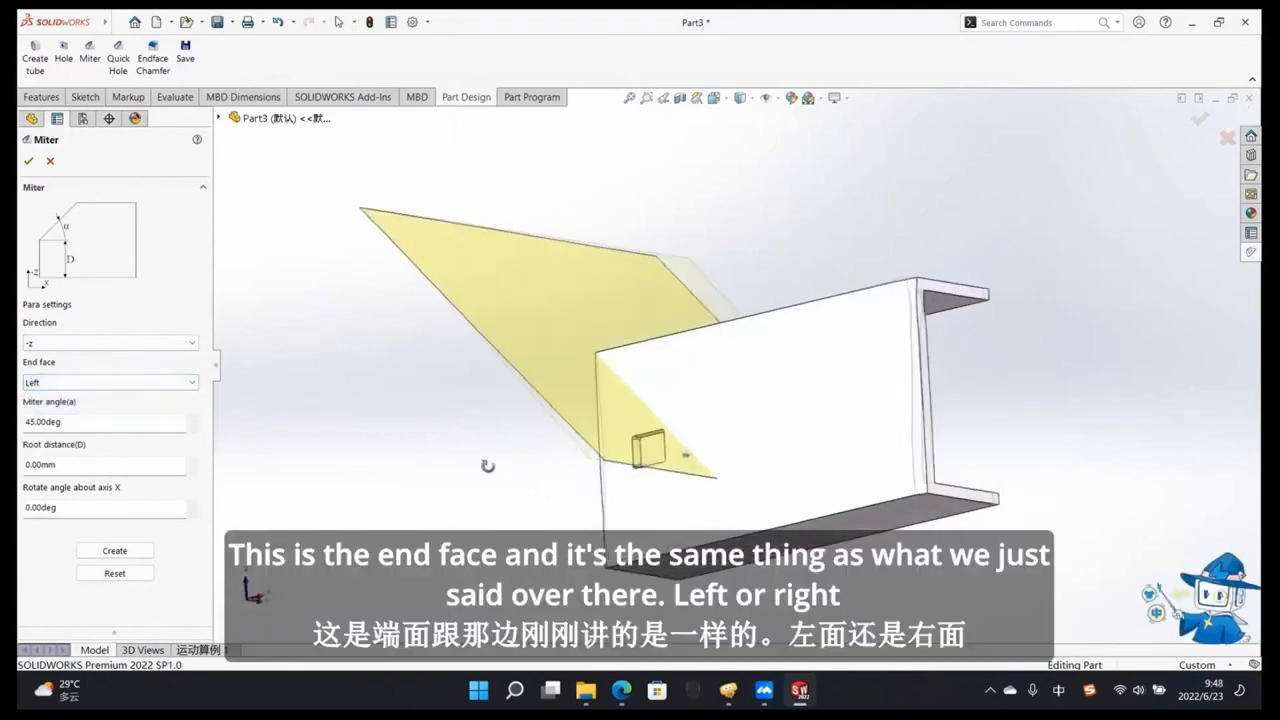
pyautogui.click(165, 383)
pyautogui.click(165, 404)
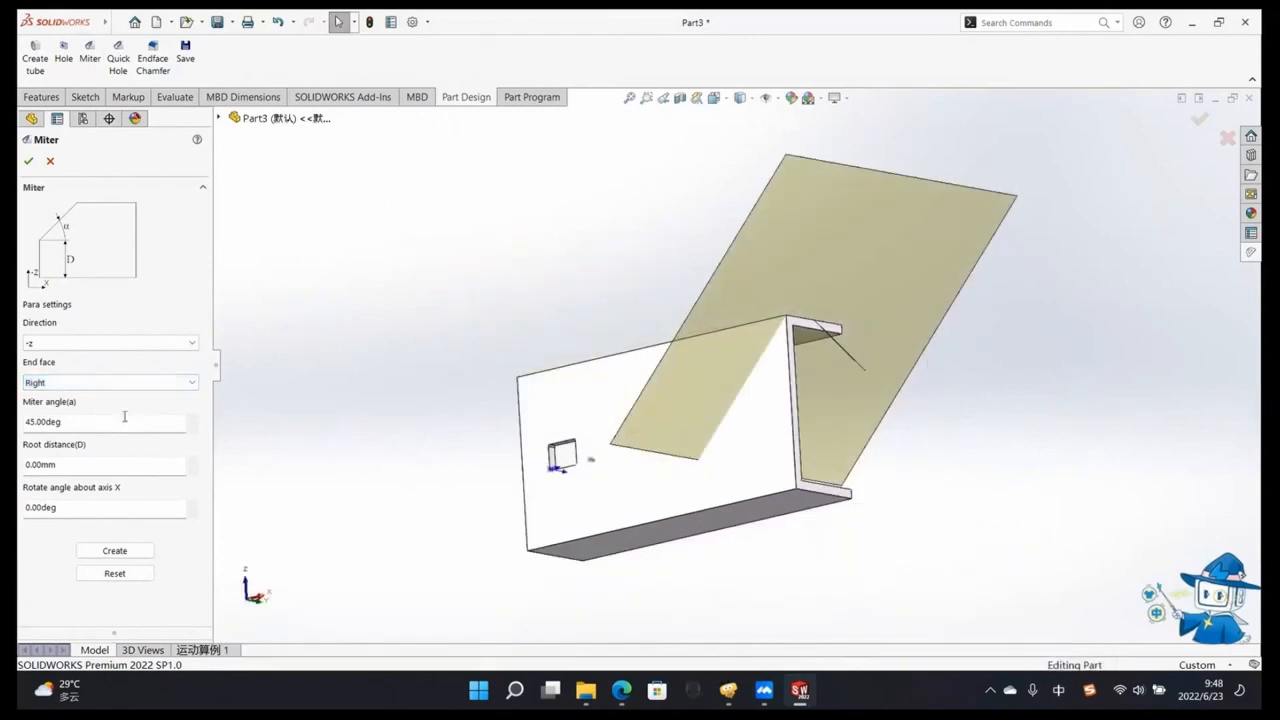
# Step: Set the miter angle to 60 degrees
pyautogui.moveTo(73, 424); pyautogui.dragTo(28, 419)
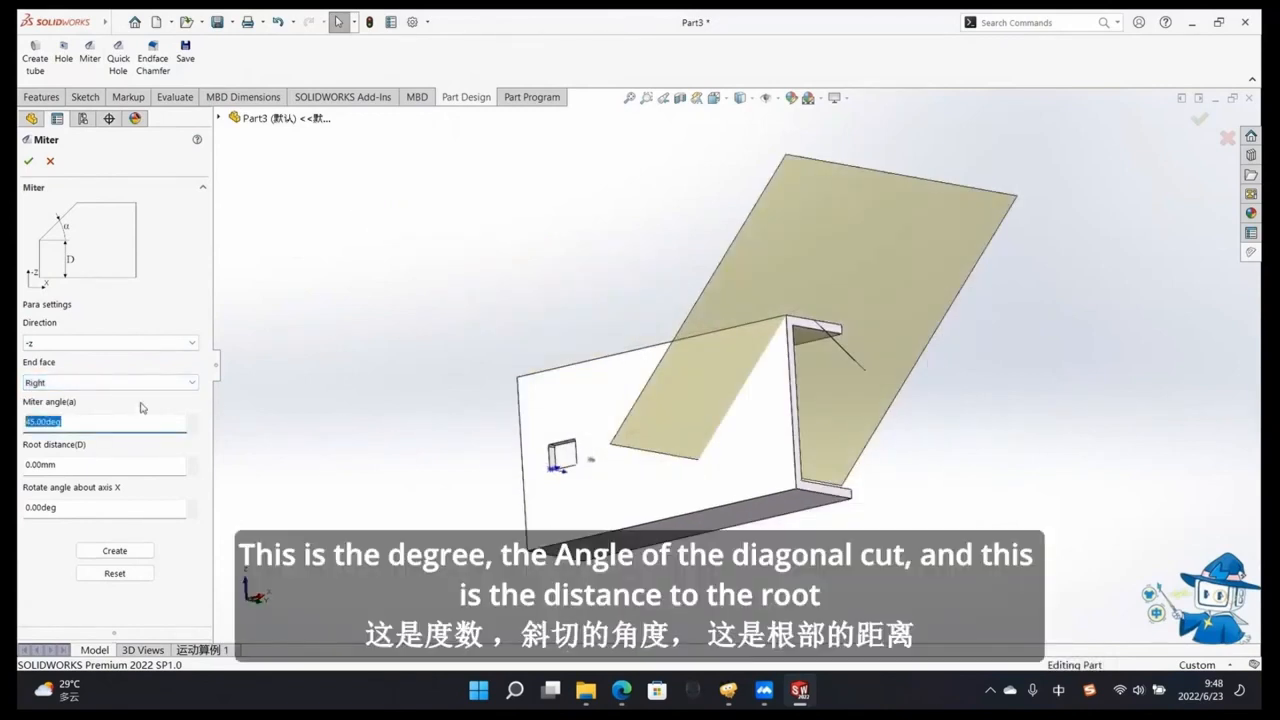
pyautogui.write('60')
pyautogui.click(99, 465)
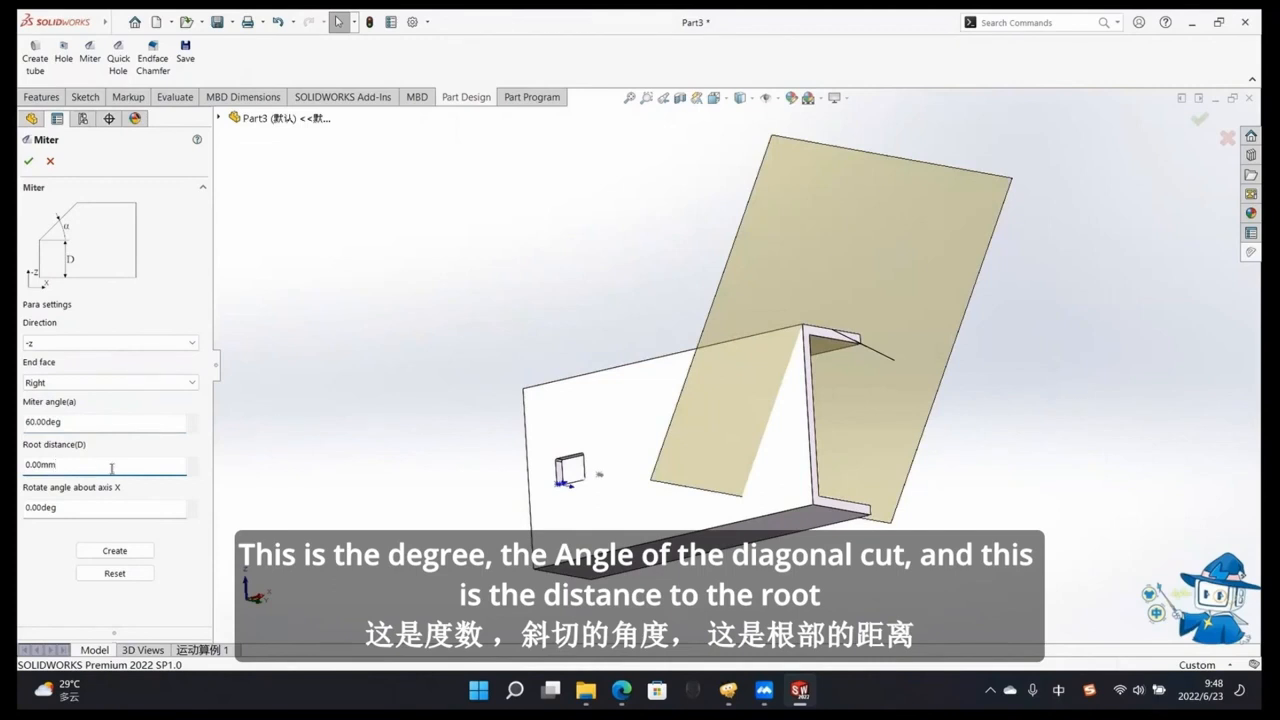
pyautogui.moveTo(667, 486); pyautogui.dragTo(742, 534, button='middle')
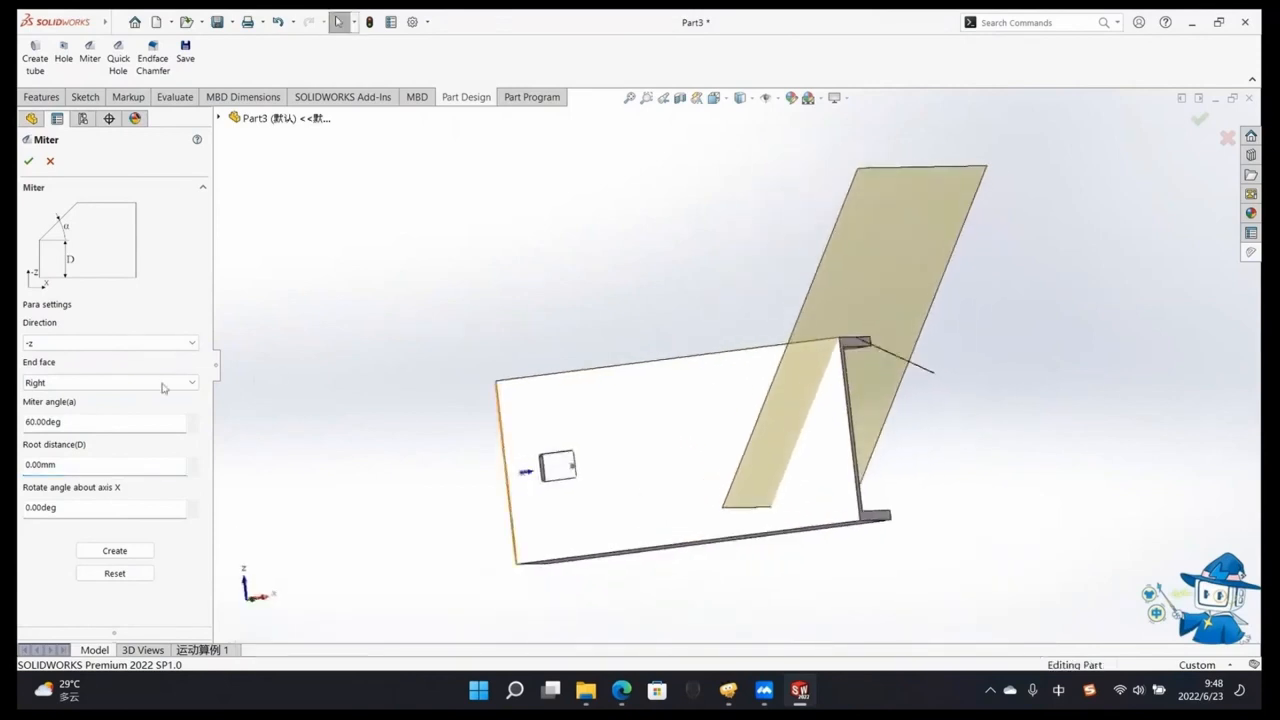
# Step: Set the miter direction back to +y and the root distance to 20 mm
pyautogui.click(160, 345)
pyautogui.click(100, 368)
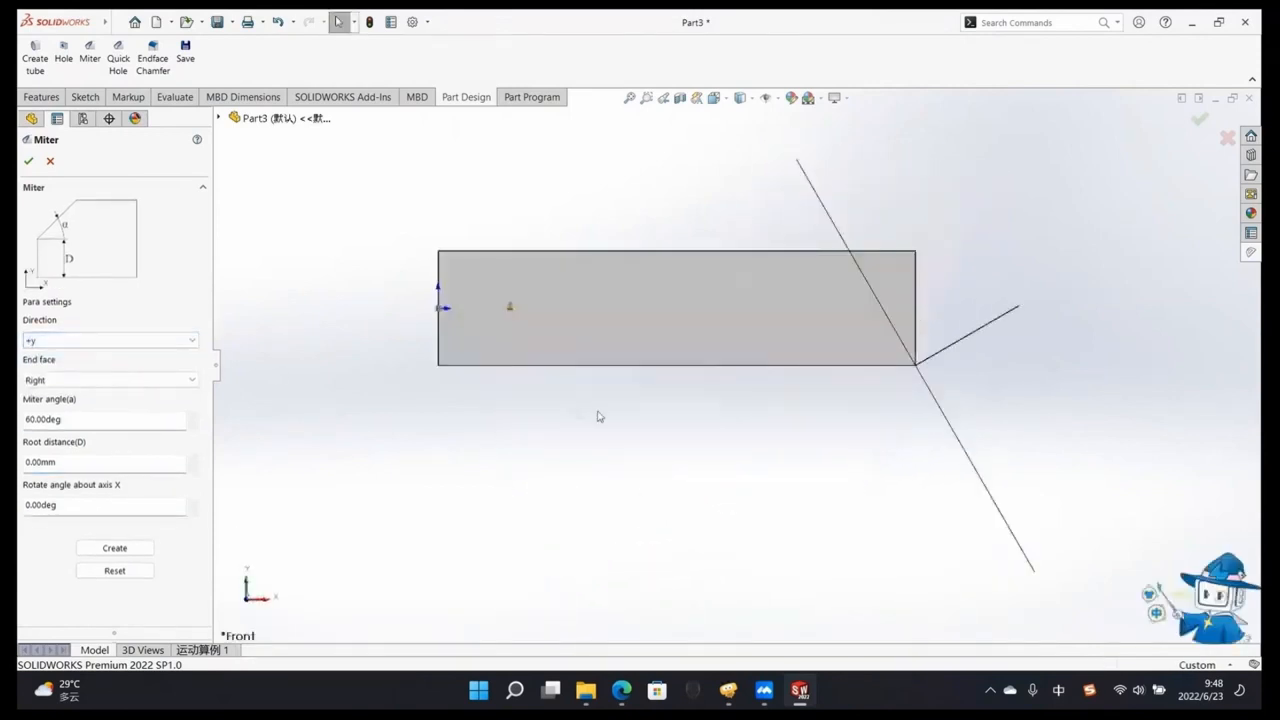
pyautogui.moveTo(790, 355); pyautogui.dragTo(660, 450, button='middle')
pyautogui.moveTo(92, 466); pyautogui.dragTo(20, 469)
pyautogui.write('2')
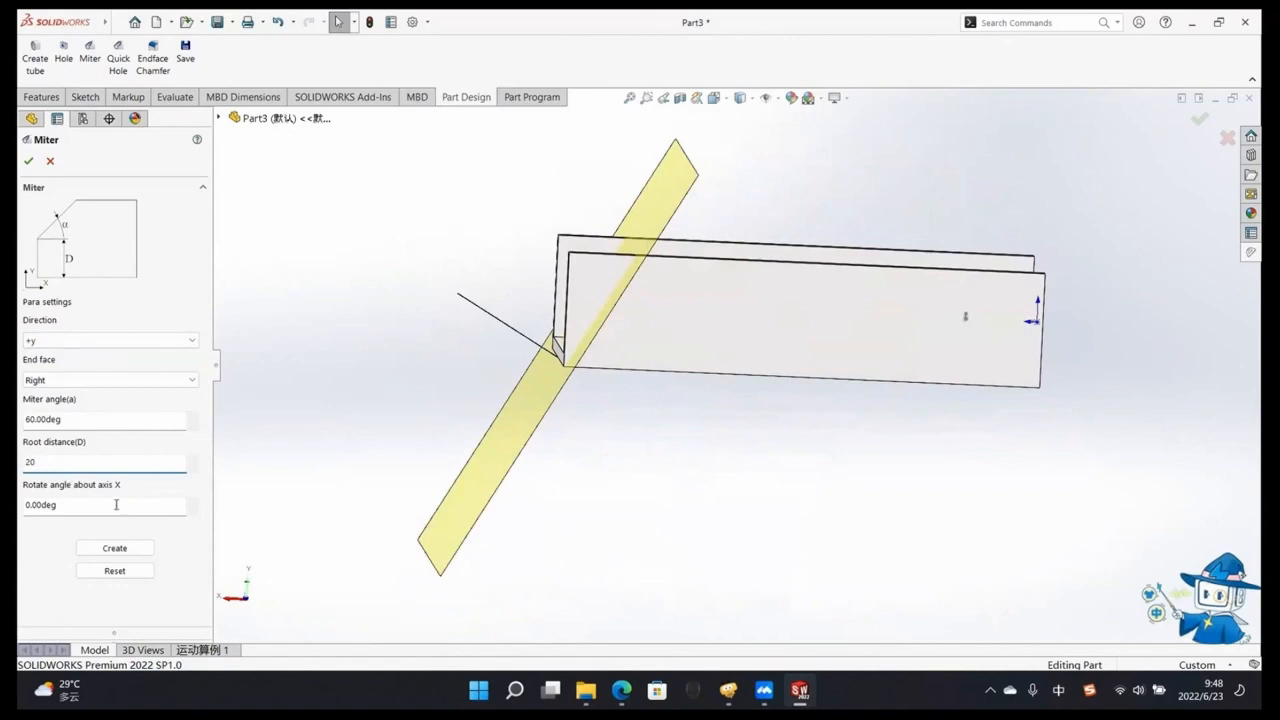
pyautogui.write('0')
pyautogui.click(117, 506)
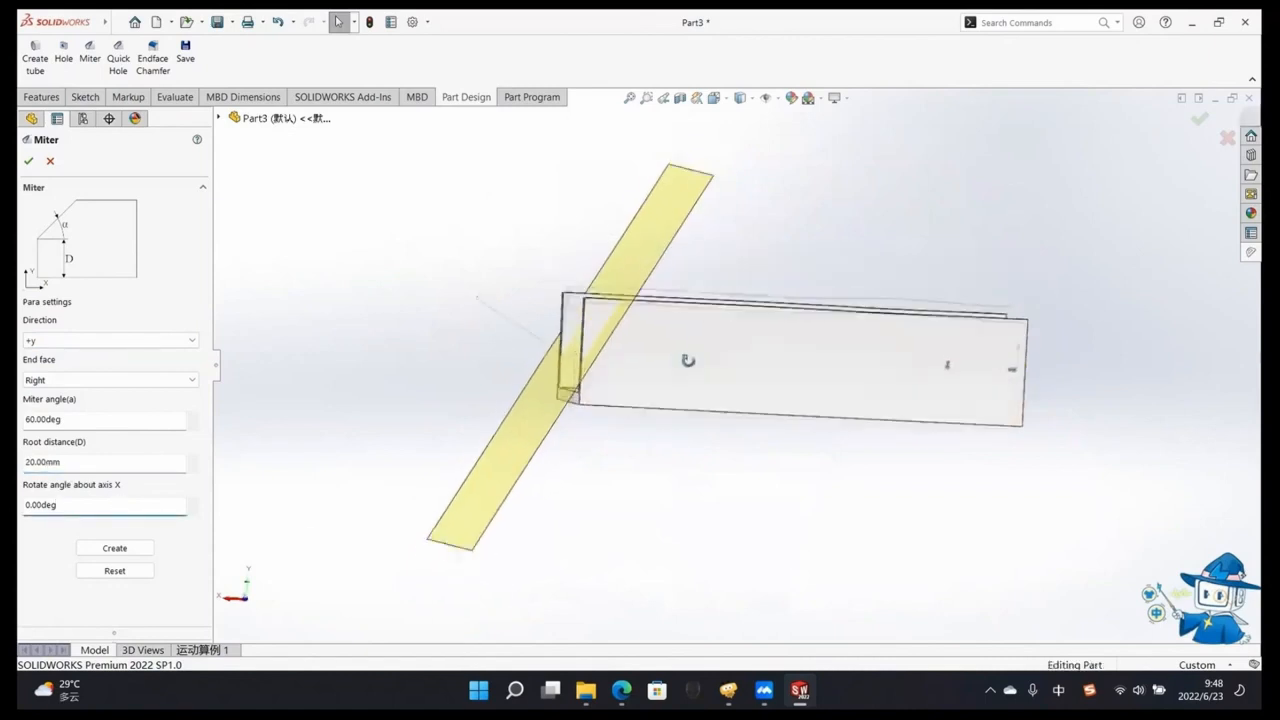
pyautogui.moveTo(597, 394); pyautogui.dragTo(589, 388, button='middle')
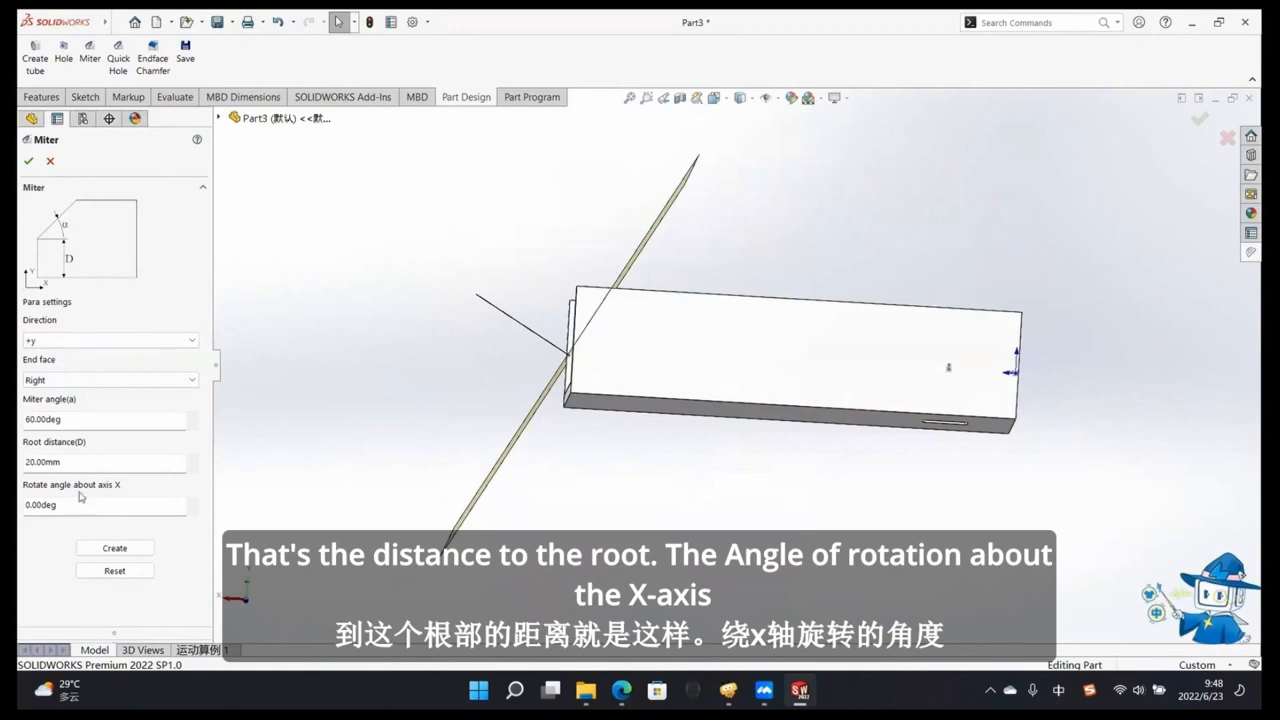
# Step: Create the miter cut at the right end of the channel and check the result in 3D
pyautogui.click(114, 548)
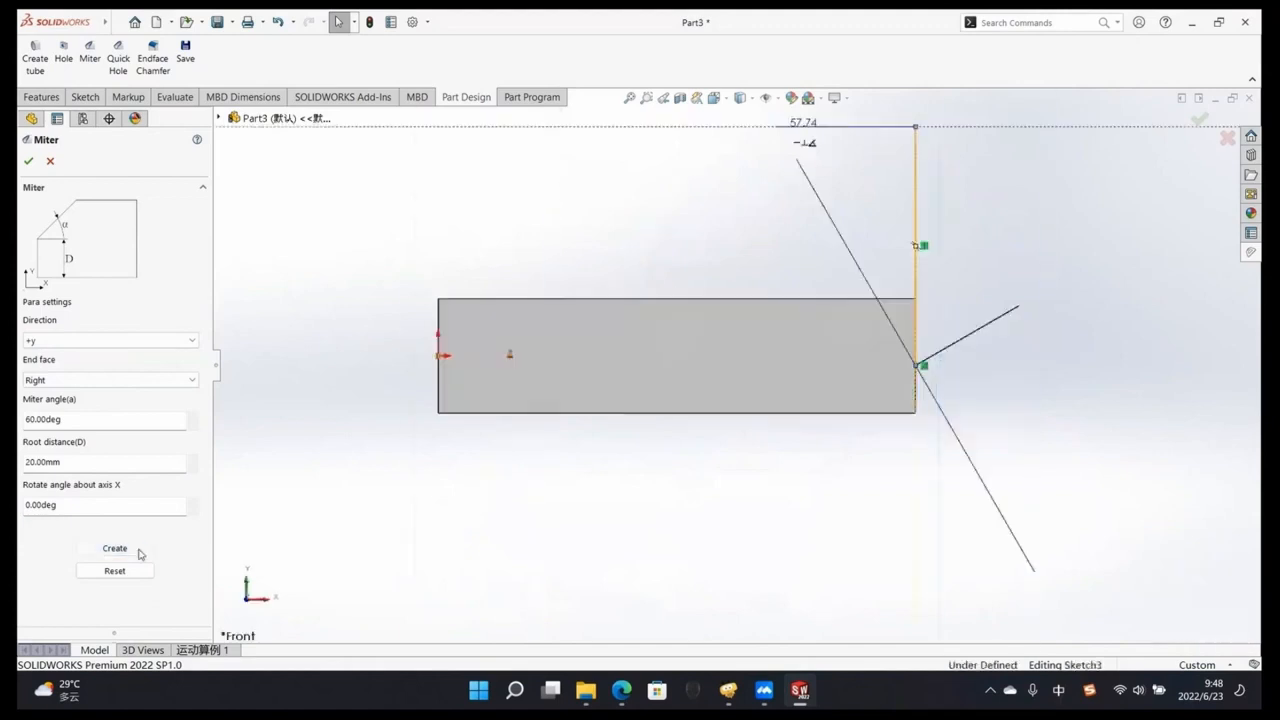
pyautogui.moveTo(900, 403); pyautogui.dragTo(480, 365, button='middle')
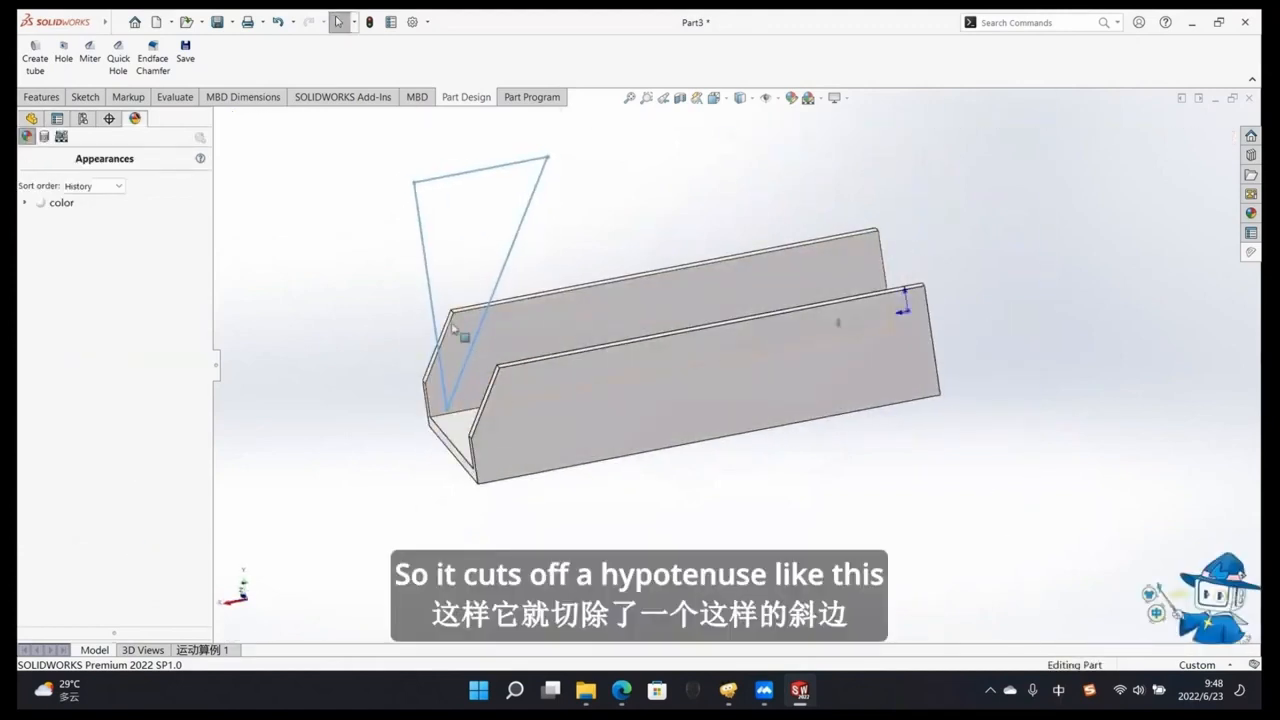
pyautogui.moveTo(573, 386)
pyautogui.mouseDown(button='middle')
pyautogui.moveTo(551, 374)
pyautogui.moveTo(564, 347)
pyautogui.moveTo(620, 352)
pyautogui.mouseUp(button='middle')
# Step: Start a quick hole on the channel with hole type Rectangle placed on the XZ plane
pyautogui.click(116, 57)
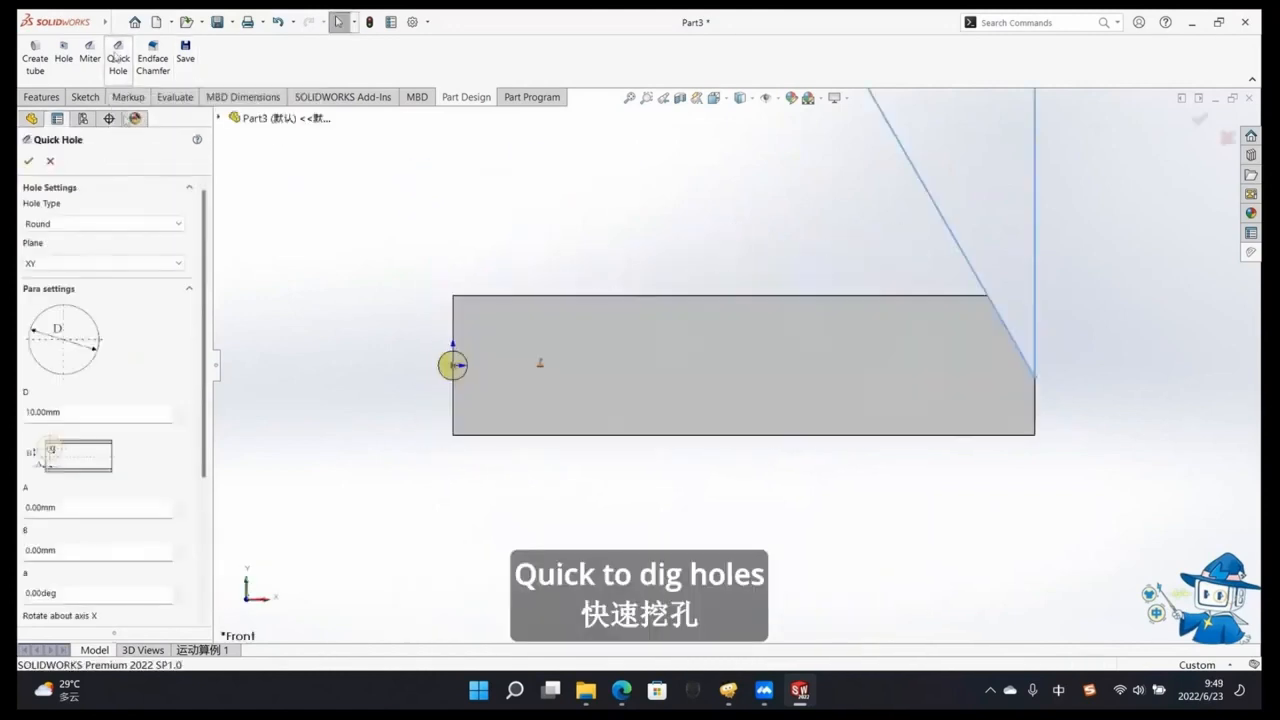
pyautogui.moveTo(424, 380); pyautogui.dragTo(360, 368, button='middle')
pyautogui.click(104, 223)
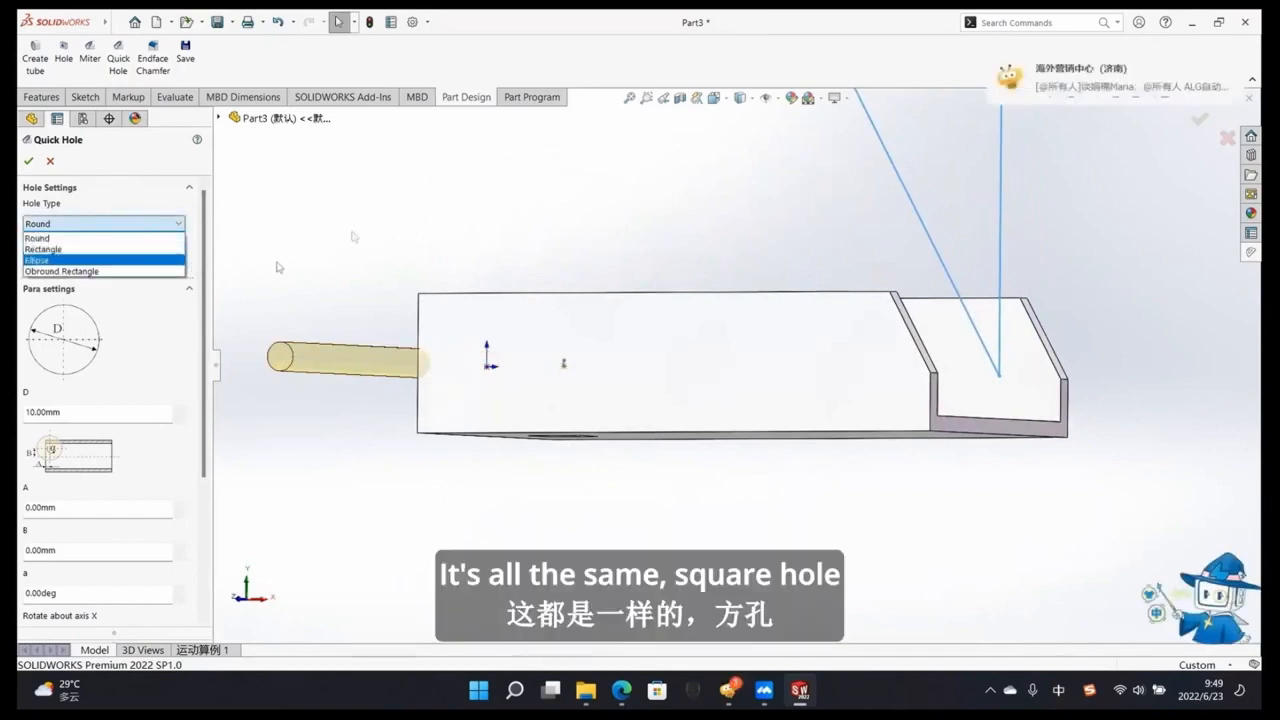
pyautogui.click(87, 251)
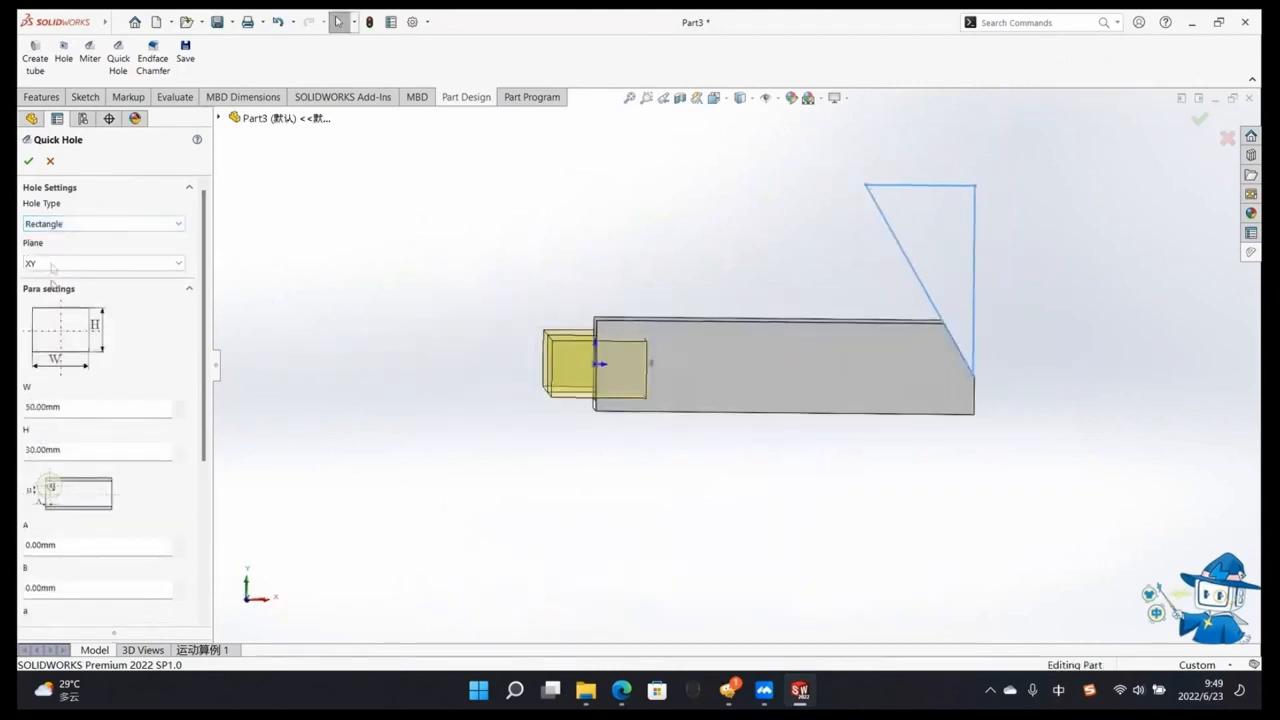
pyautogui.click(90, 228)
pyautogui.click(103, 240)
pyautogui.click(148, 264)
pyautogui.click(148, 277)
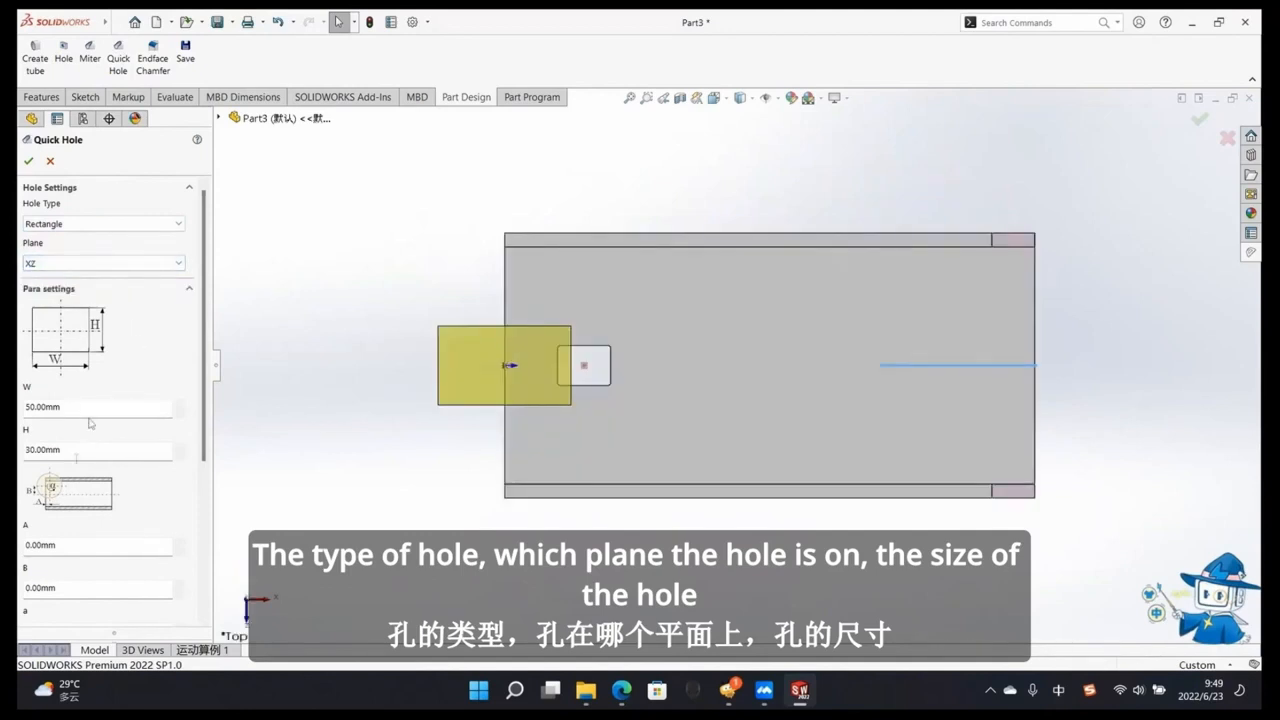
# Step: Create the 50 by 30 mm rectangular quick hole with complete penetration at the left end face and inspect it
pyautogui.scroll(-5, 120, 527)
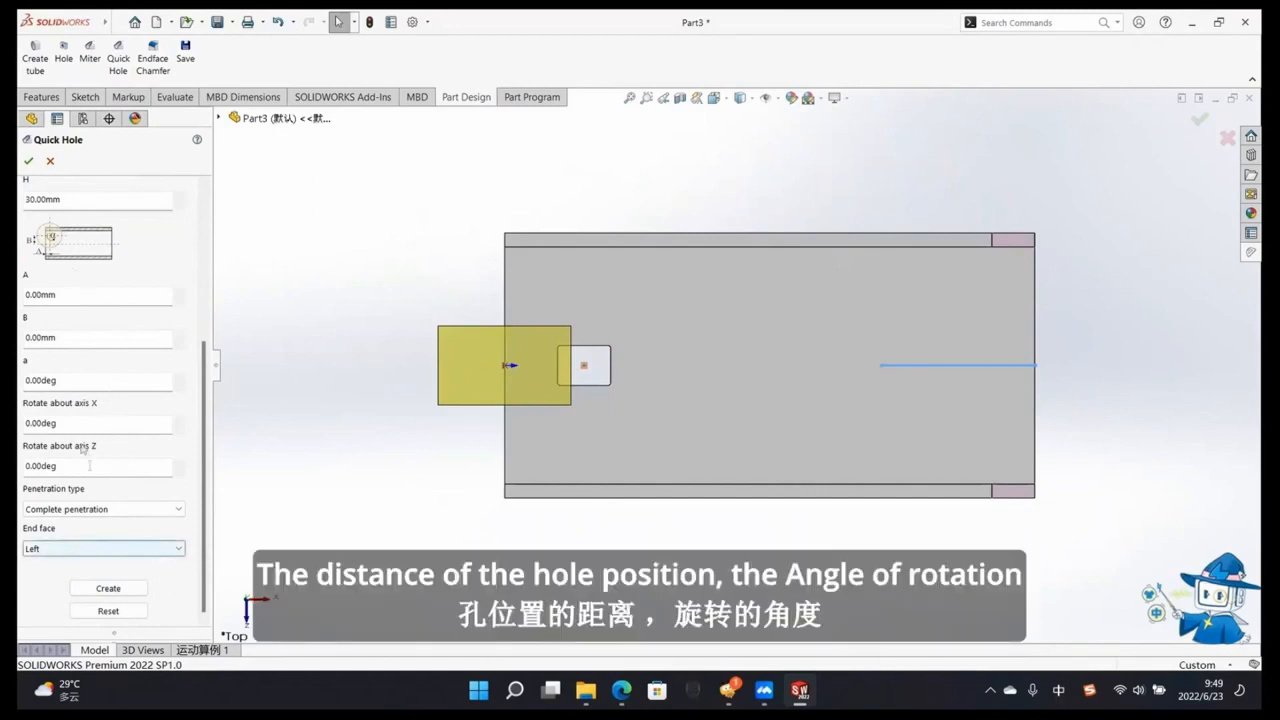
pyautogui.click(108, 589)
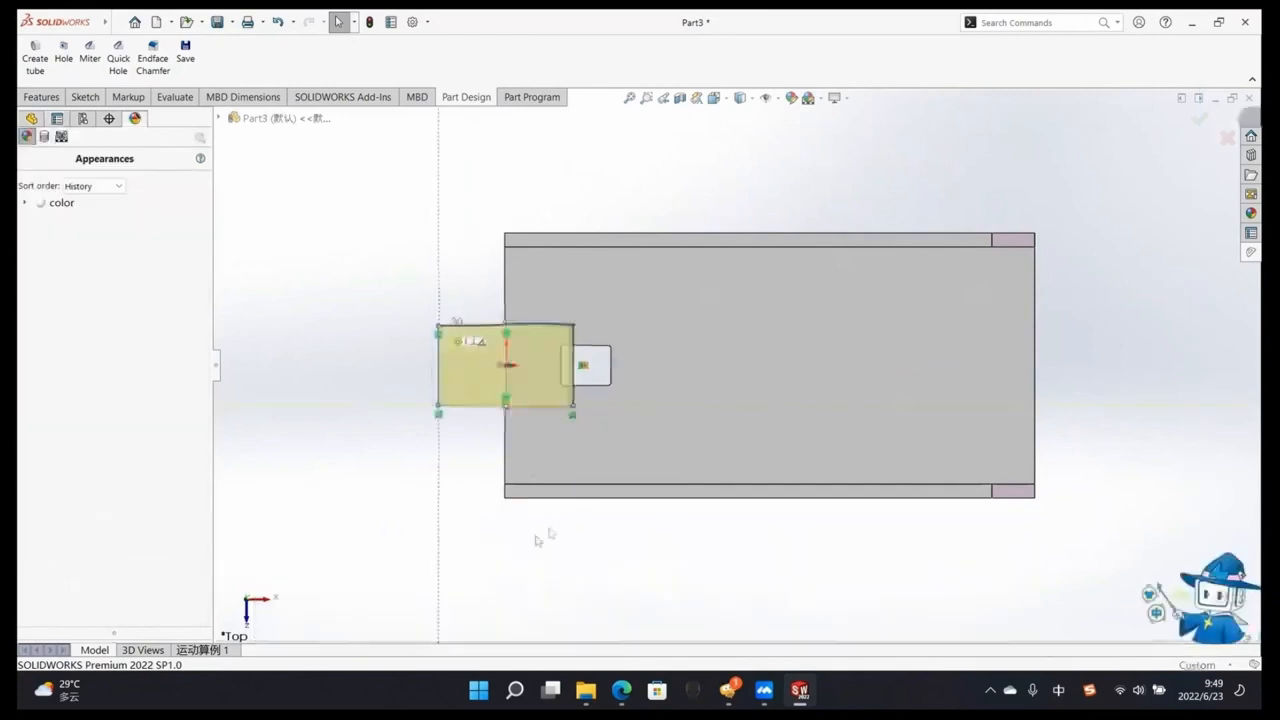
pyautogui.moveTo(554, 451); pyautogui.dragTo(594, 450, button='middle')
pyautogui.moveTo(598, 364)
pyautogui.mouseDown(button='middle')
pyautogui.moveTo(680, 388)
pyautogui.moveTo(640, 402)
pyautogui.moveTo(620, 358)
pyautogui.mouseUp(button='middle')
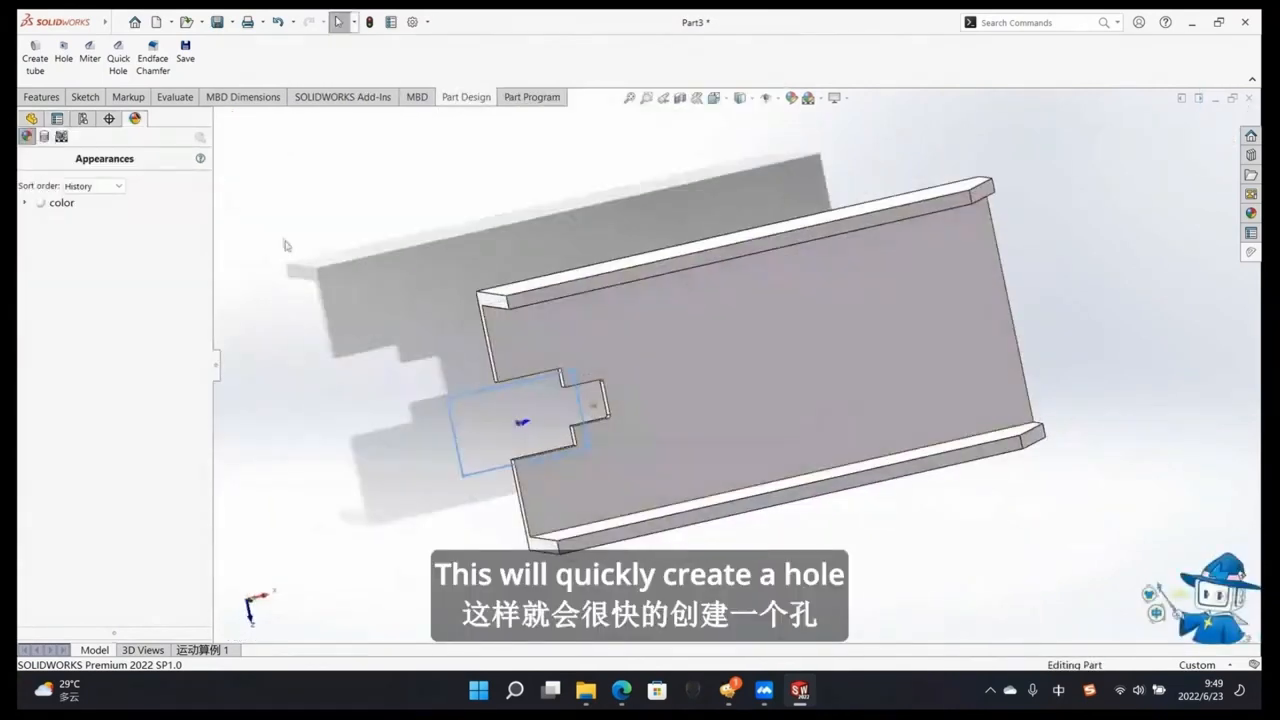
pyautogui.moveTo(346, 214); pyautogui.dragTo(318, 197, button='middle')
pyautogui.click(185, 52)
pyautogui.moveTo(542, 22); pyautogui.dragTo(502, 79)
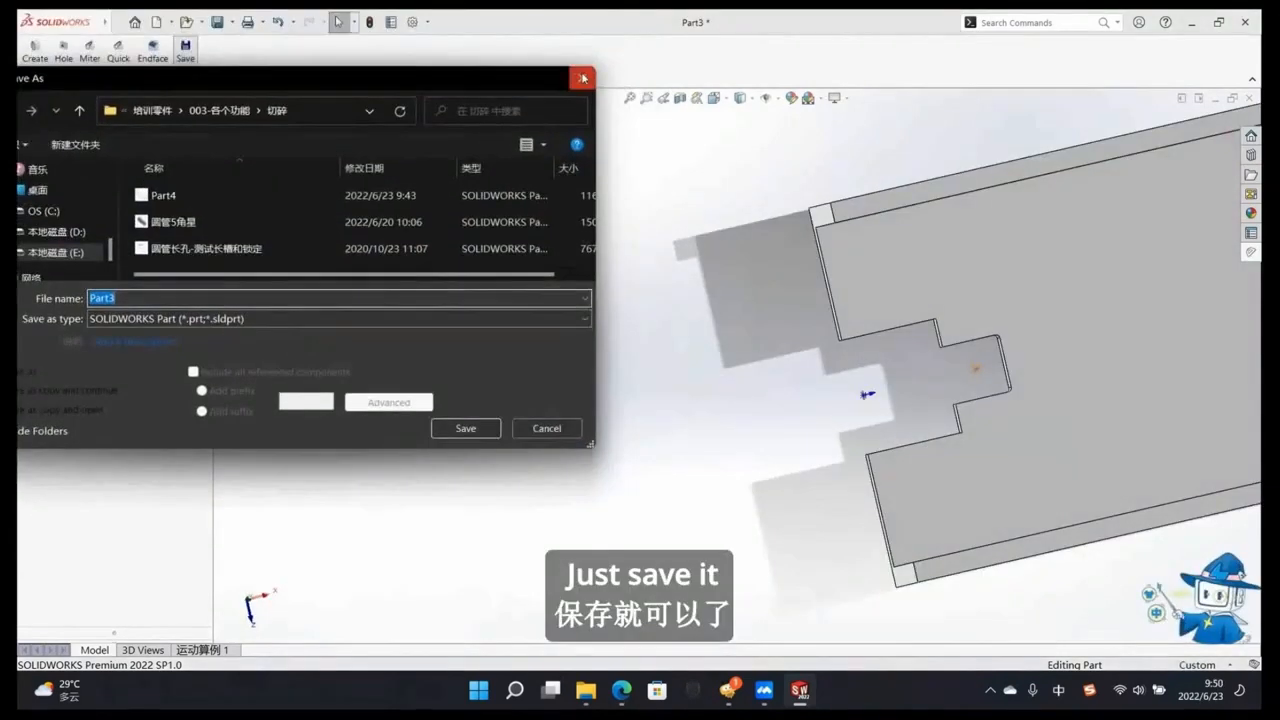
pyautogui.click(581, 78)
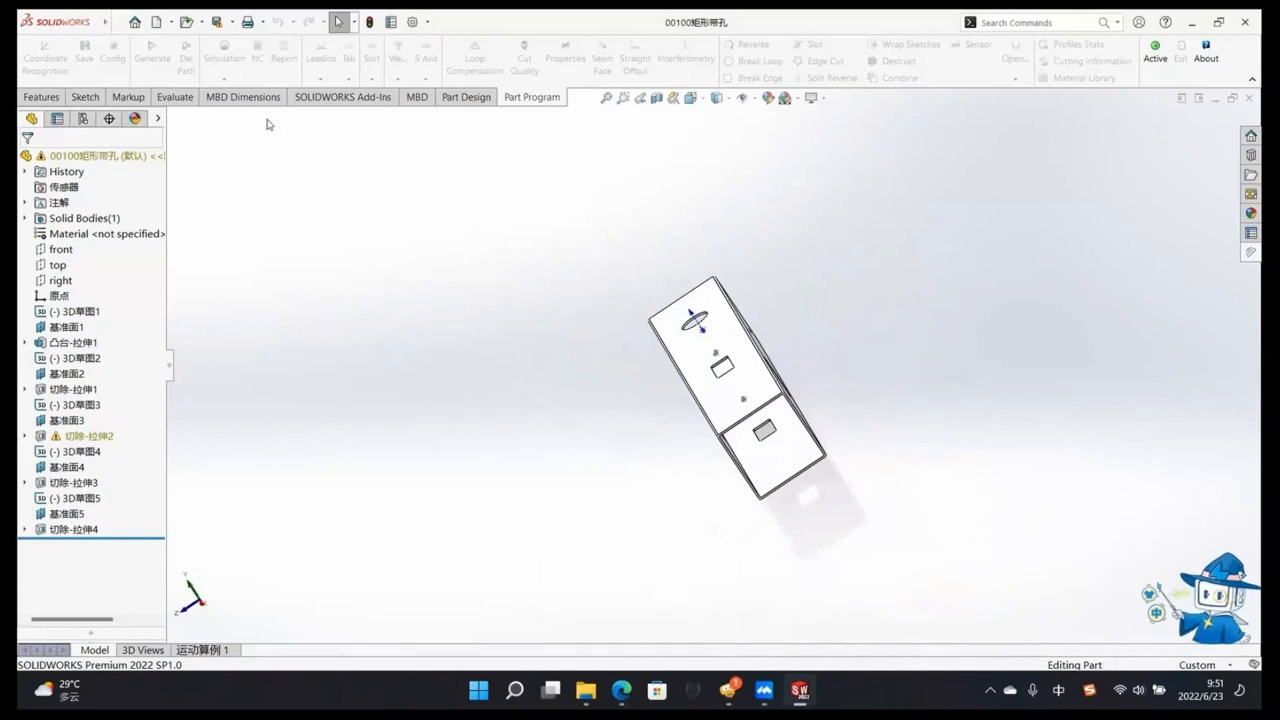
# Step: Open the part 槽钢无法刀路 and activate the TTN part programming tools for it
pyautogui.click(190, 28)
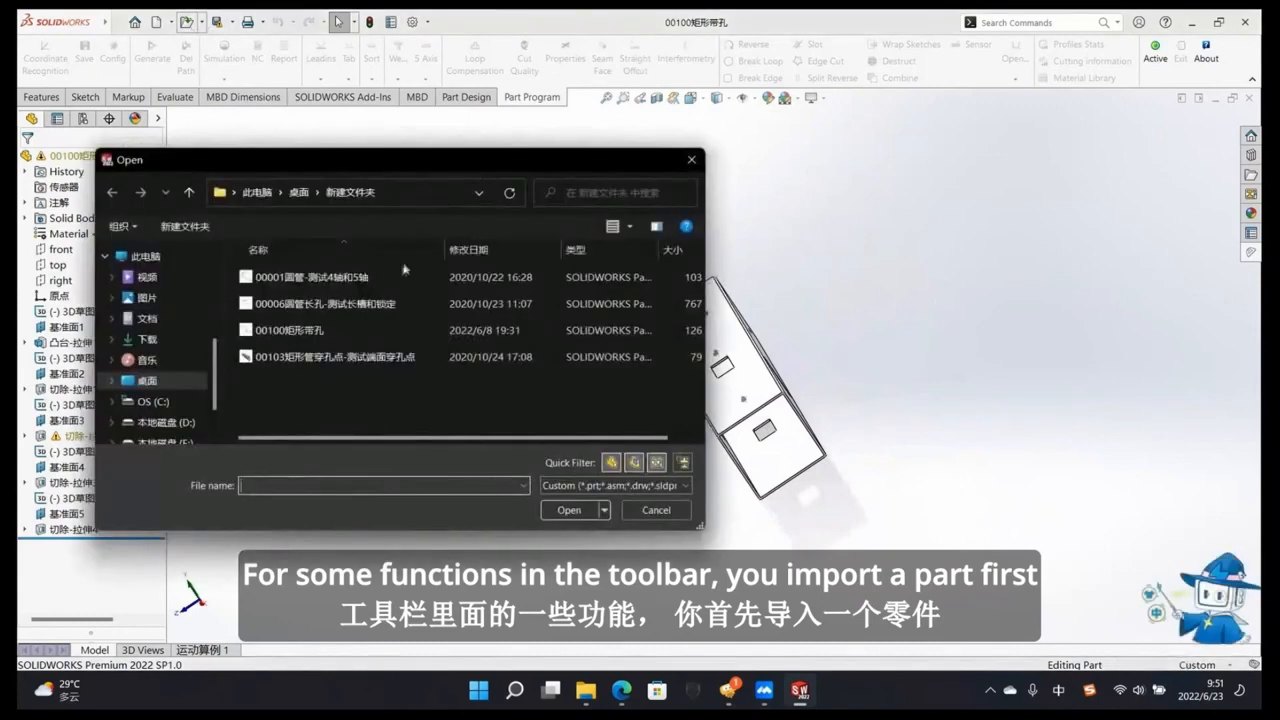
pyautogui.click(569, 510)
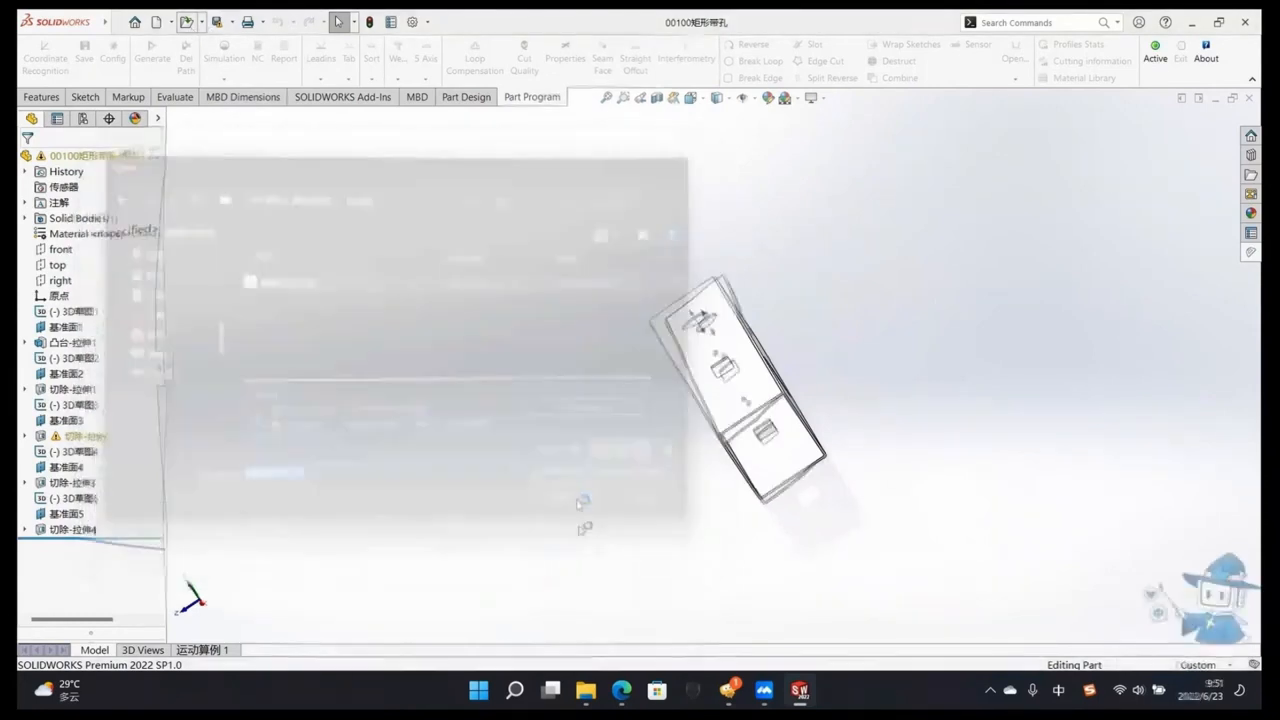
pyautogui.moveTo(712, 320); pyautogui.dragTo(735, 378, button='middle')
pyautogui.click(1156, 55)
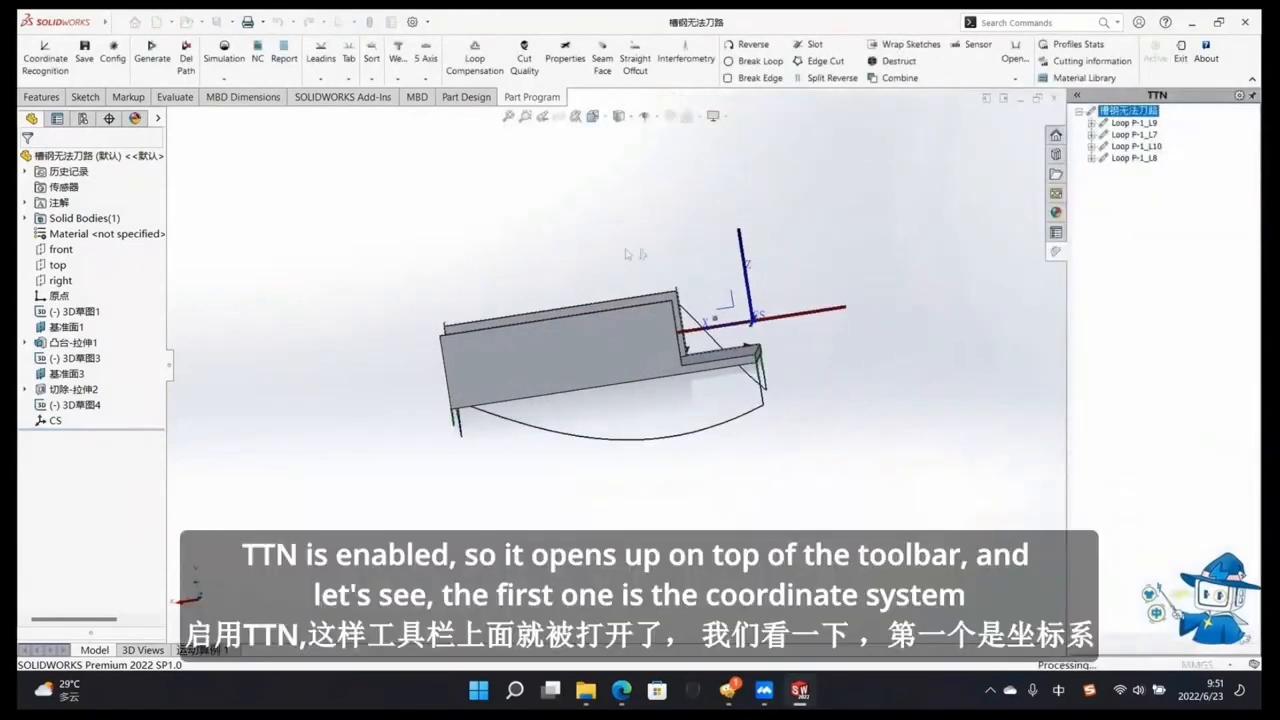
pyautogui.moveTo(593, 275); pyautogui.dragTo(598, 326, button='middle')
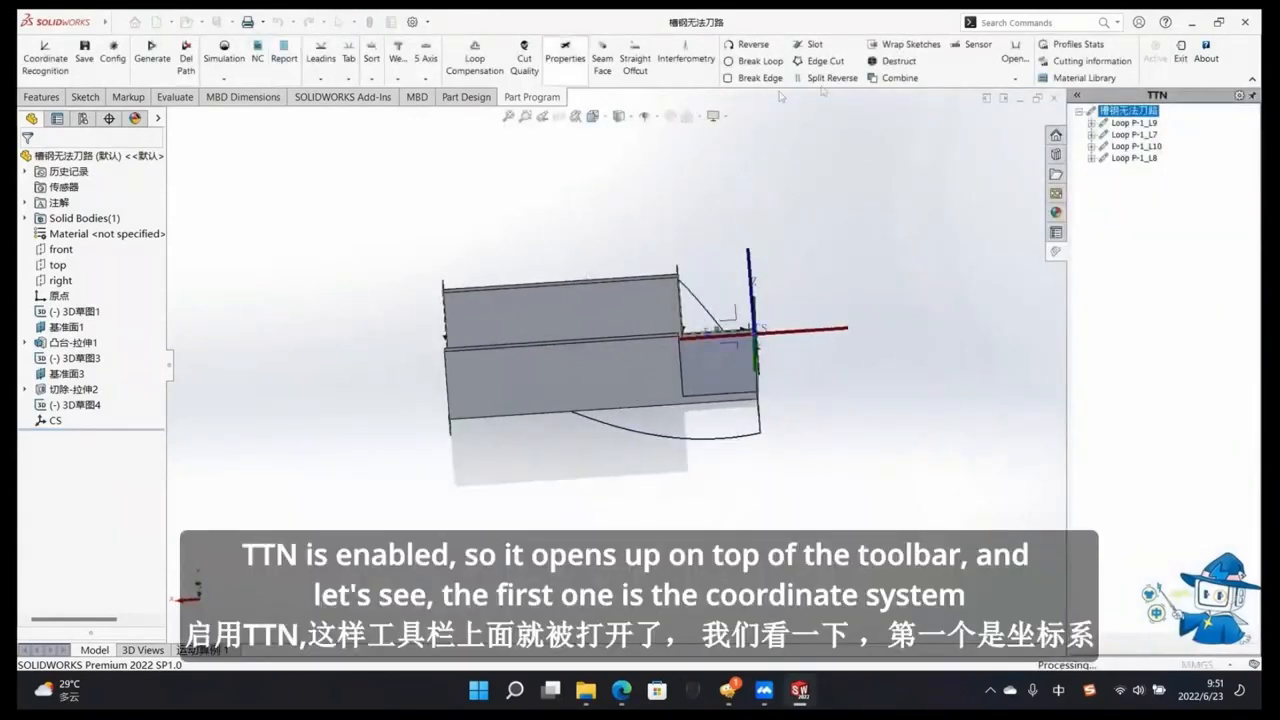
pyautogui.moveTo(691, 315); pyautogui.dragTo(735, 400, button='middle')
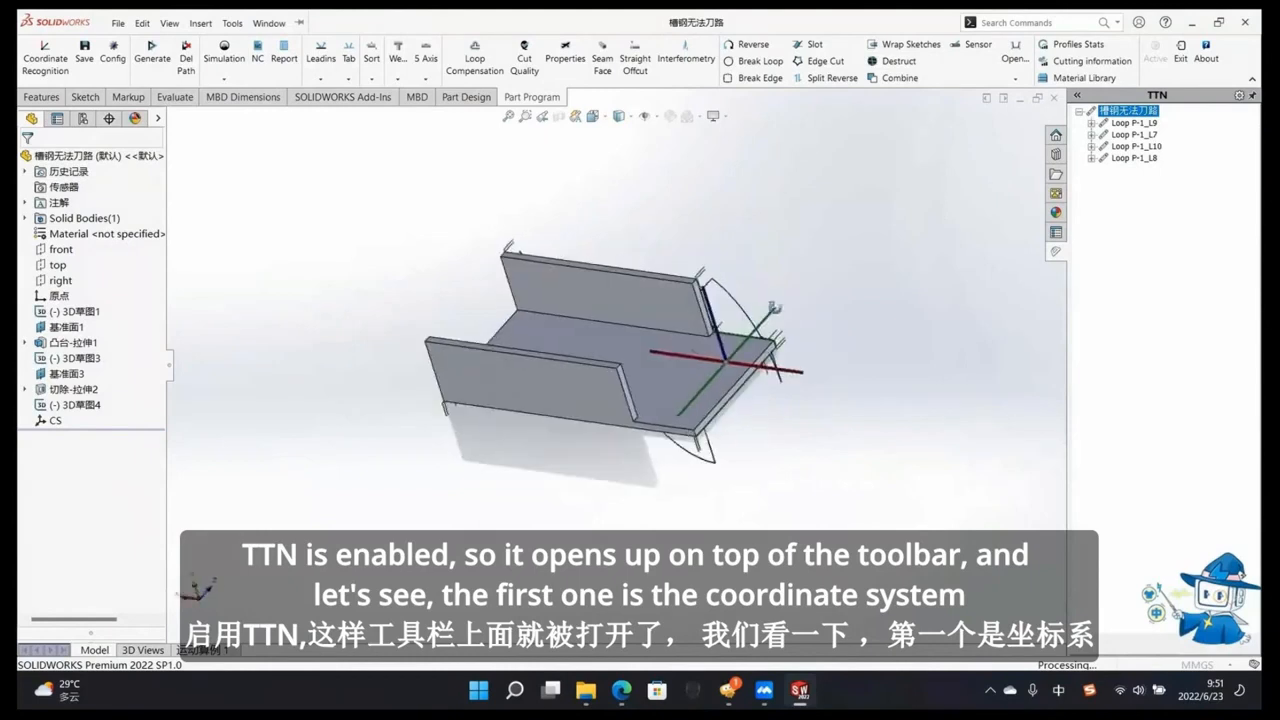
pyautogui.moveTo(766, 466); pyautogui.dragTo(450, 345, button='middle')
# Step: Open Coordinate Recognition and turn the channel's coordinate system left by 90 degrees about X, accepting the reset of the entity's data
pyautogui.click(57, 60)
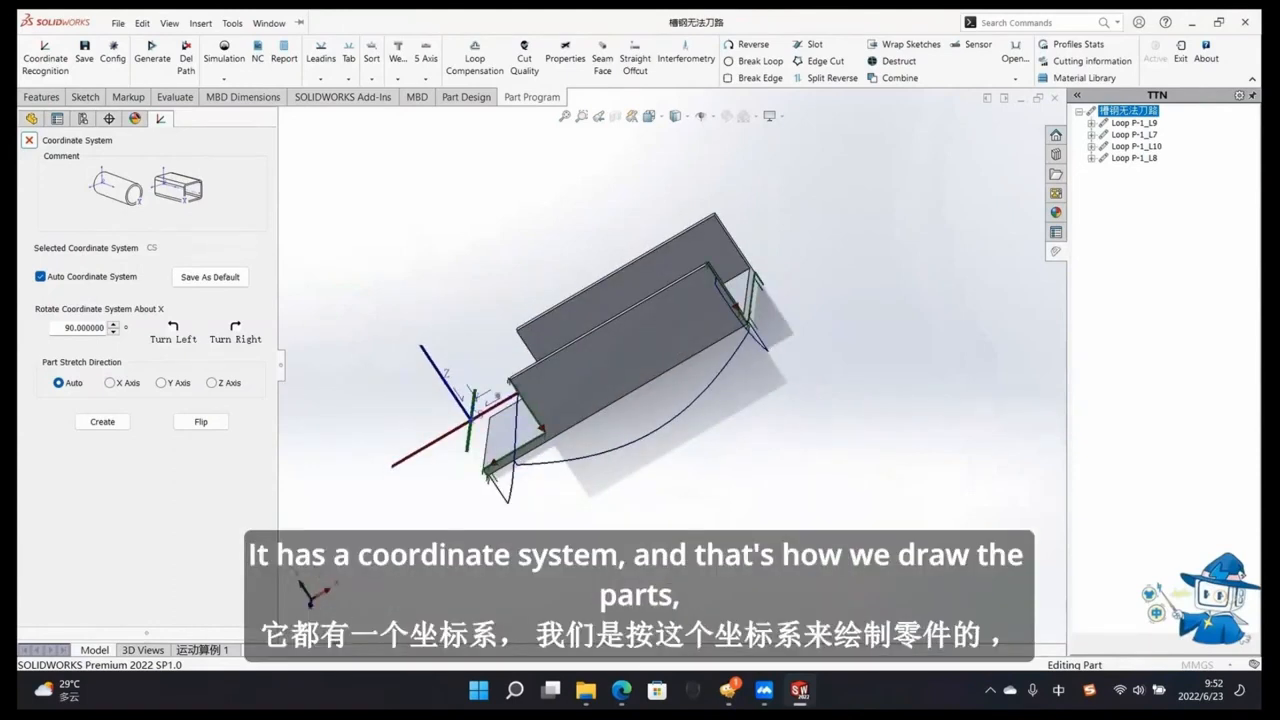
pyautogui.moveTo(443, 473); pyautogui.dragTo(494, 450, button='middle')
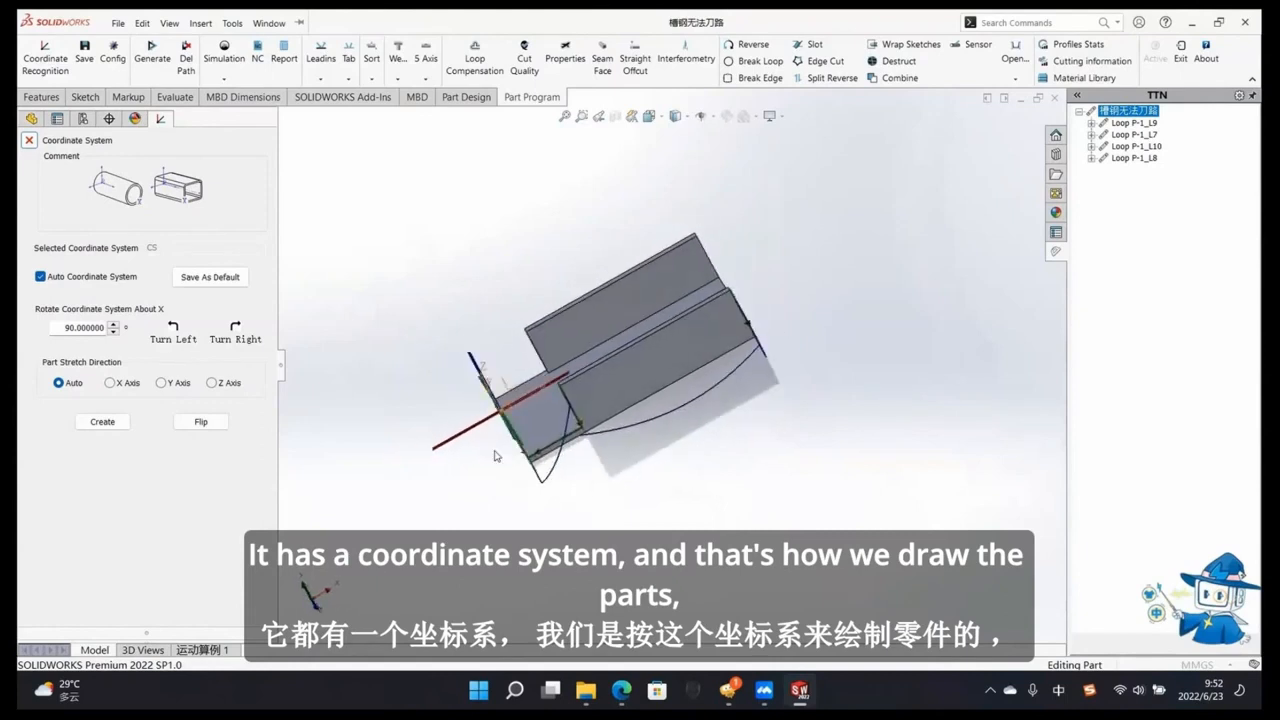
pyautogui.moveTo(660, 441); pyautogui.dragTo(595, 484, button='middle')
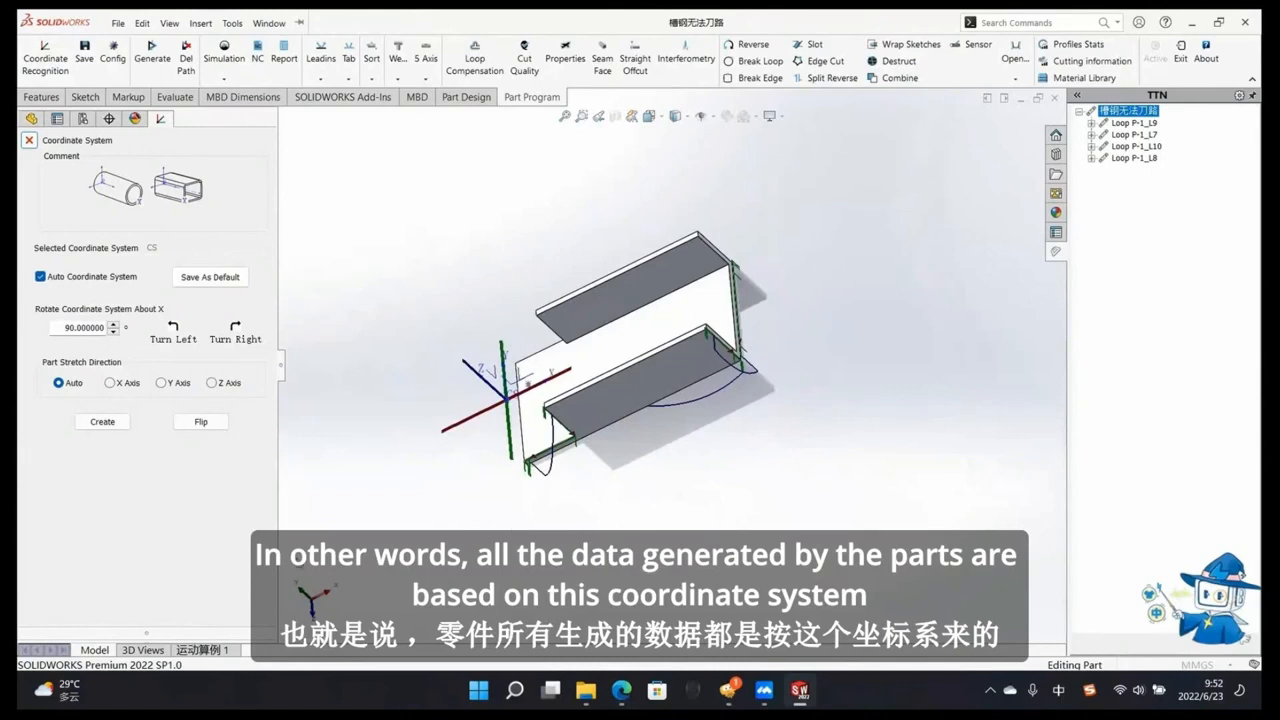
pyautogui.moveTo(540, 522); pyautogui.dragTo(423, 479, button='middle')
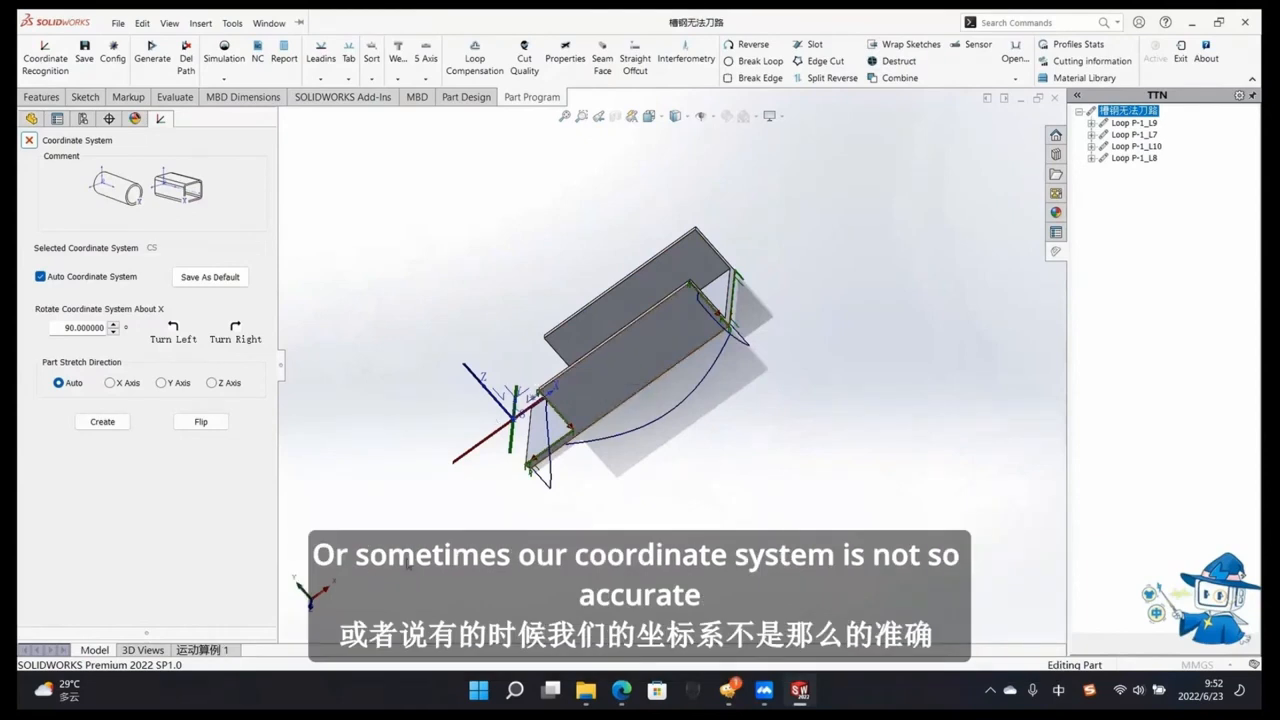
pyautogui.moveTo(351, 589); pyautogui.dragTo(341, 579, button='middle')
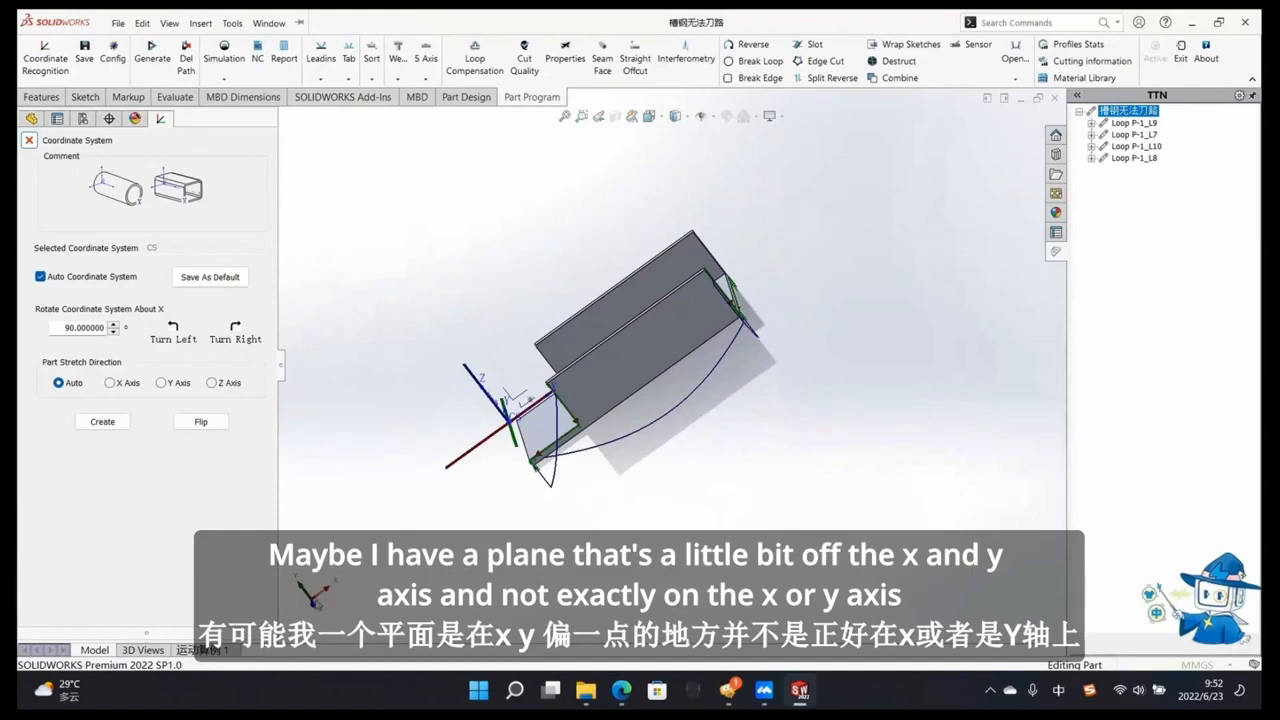
pyautogui.moveTo(424, 472); pyautogui.dragTo(428, 510, button='middle')
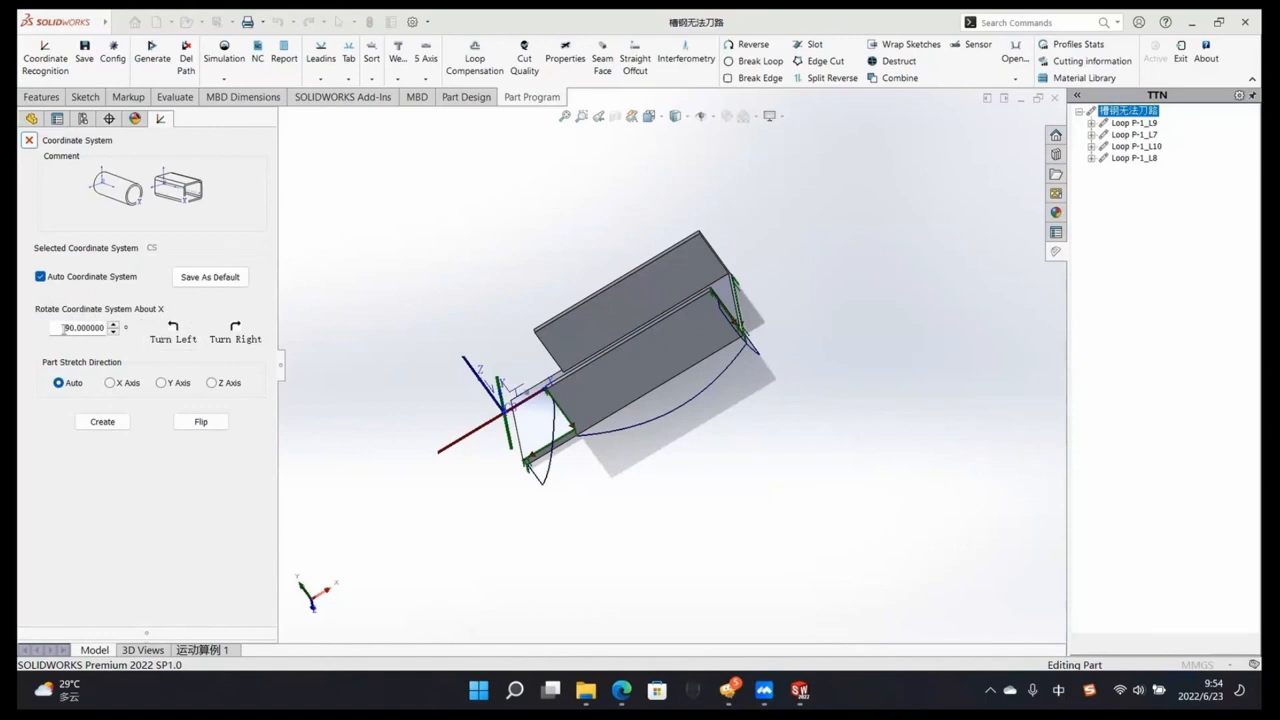
pyautogui.moveTo(65, 328); pyautogui.dragTo(82, 328)
pyautogui.click(101, 349)
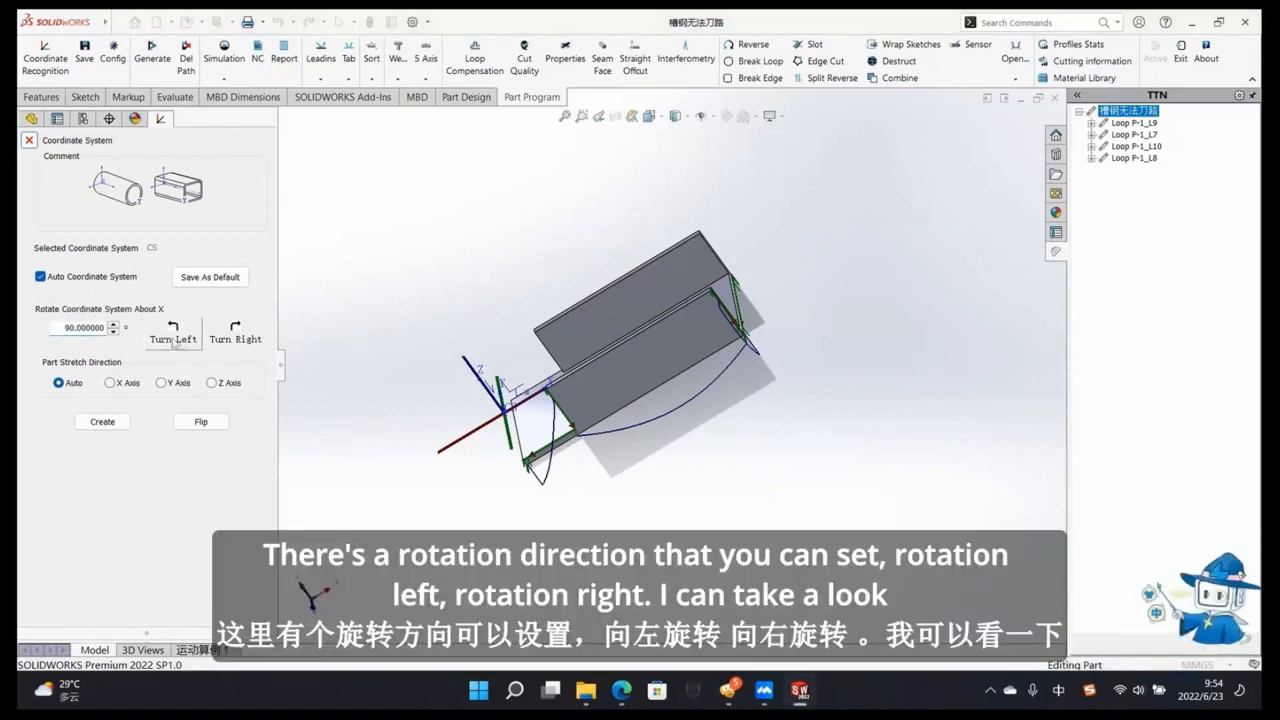
pyautogui.click(232, 342)
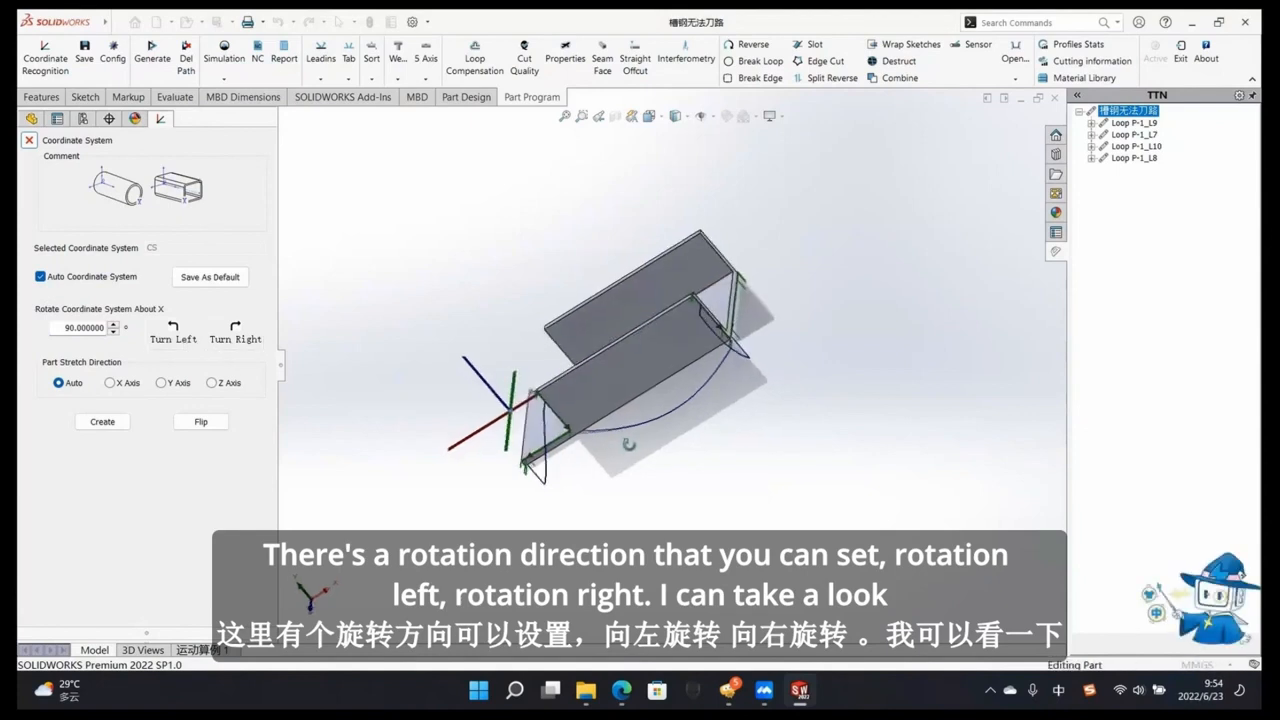
pyautogui.click(183, 339)
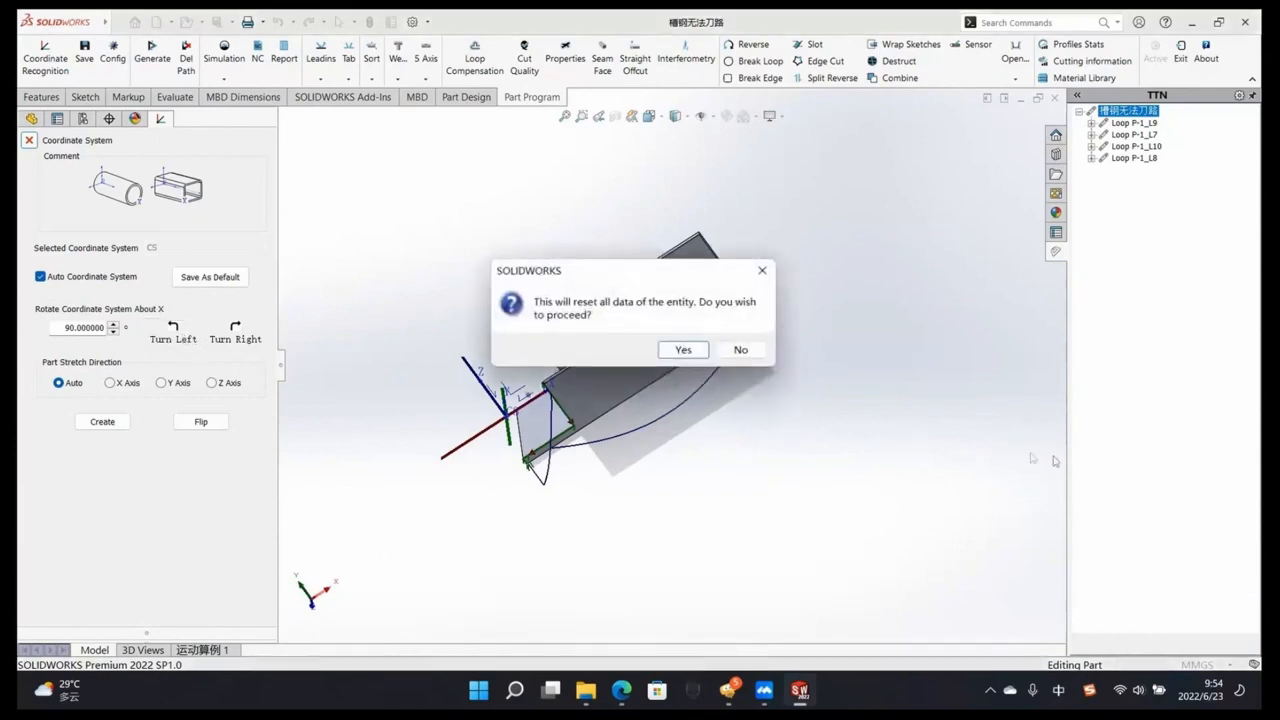
pyautogui.click(684, 349)
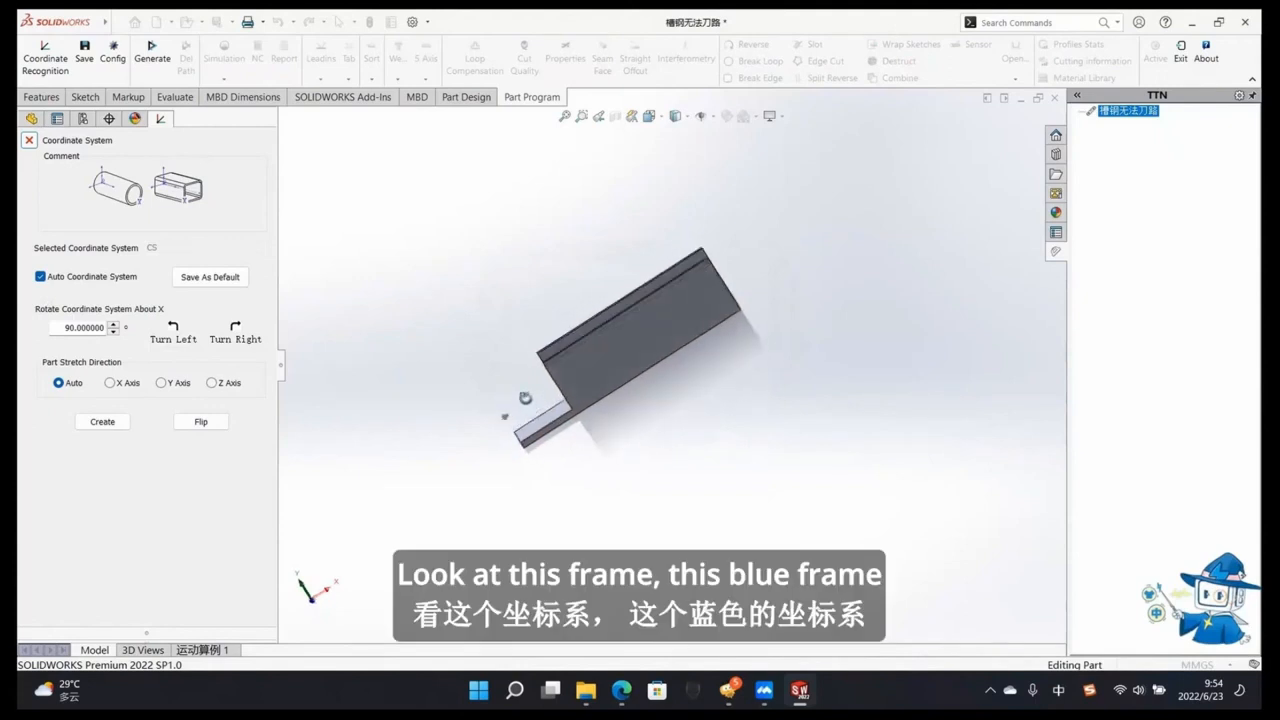
# Step: Turn the coordinate system left about X through a full circle in four 90-degree increments
pyautogui.scroll(-4, 529, 431)
pyautogui.scroll(1, 550, 428)
pyautogui.scroll(-1, 572, 425)
pyautogui.moveTo(611, 412); pyautogui.dragTo(699, 366, button='middle')
pyautogui.scroll(-3, 700, 366)
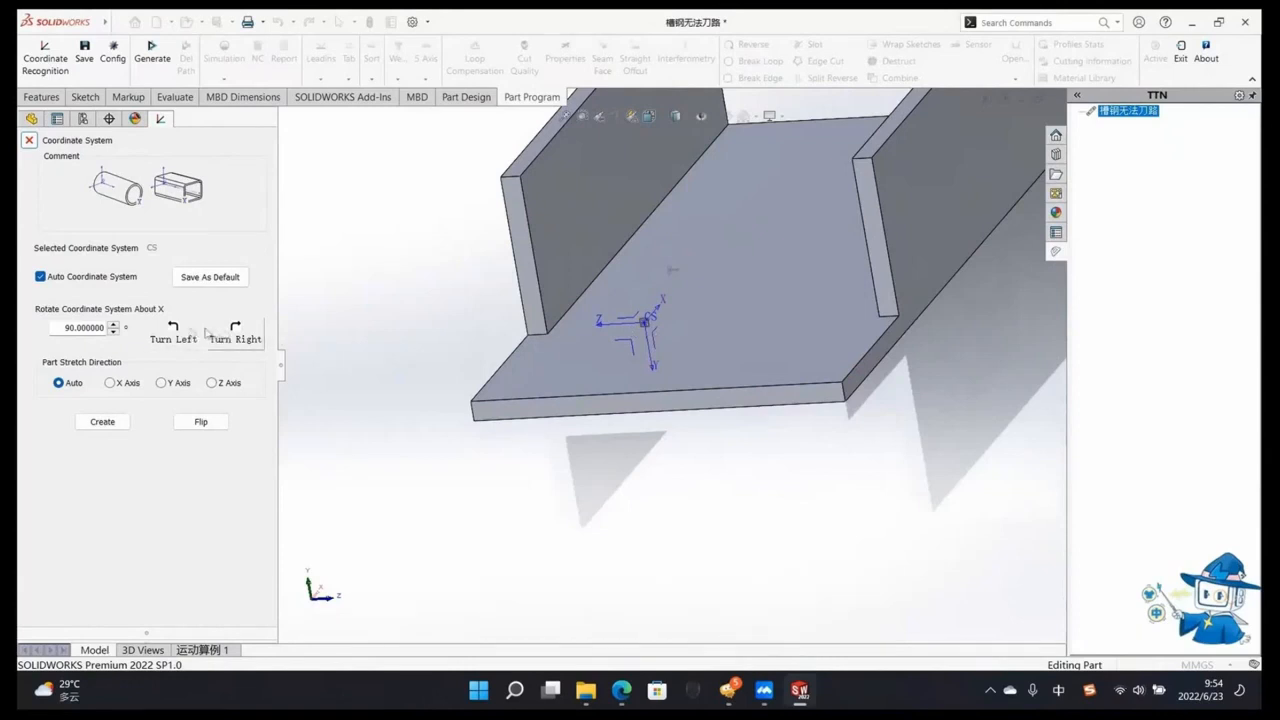
pyautogui.click(174, 333)
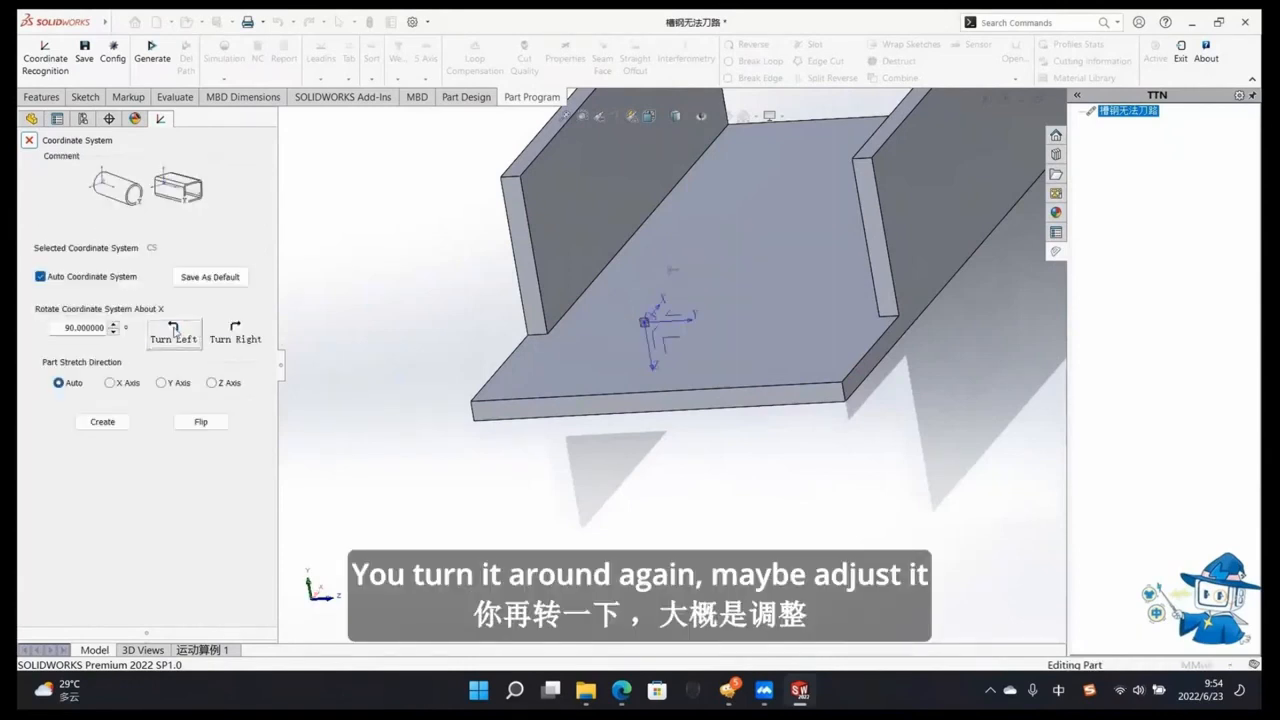
pyautogui.click(162, 331)
pyautogui.click(162, 332)
pyautogui.click(162, 332)
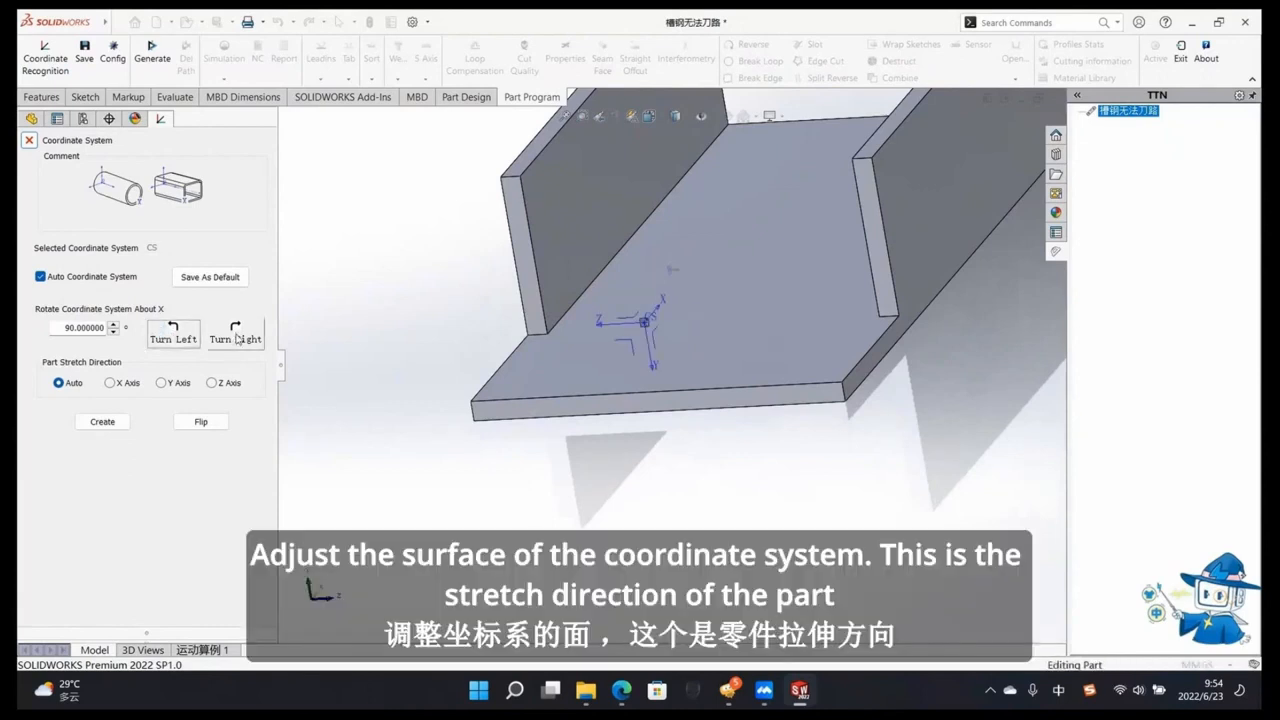
# Step: Turn the coordinate system right about X through a full circle in four 90-degree increments
pyautogui.click(237, 335)
pyautogui.click(237, 336)
pyautogui.click(236, 335)
pyautogui.click(234, 334)
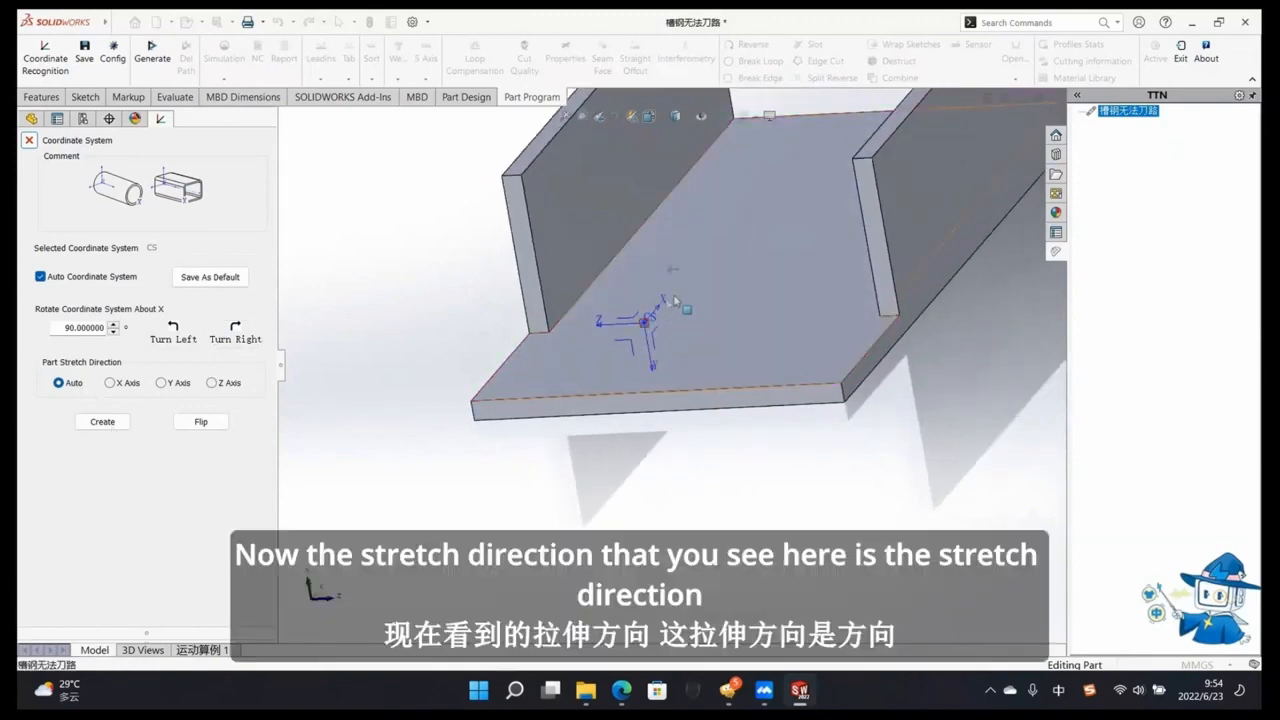
# Step: Create the channel's coordinate system with X Axis as the part stretch direction
pyautogui.click(110, 382)
pyautogui.click(234, 334)
pyautogui.click(185, 338)
pyautogui.click(185, 338)
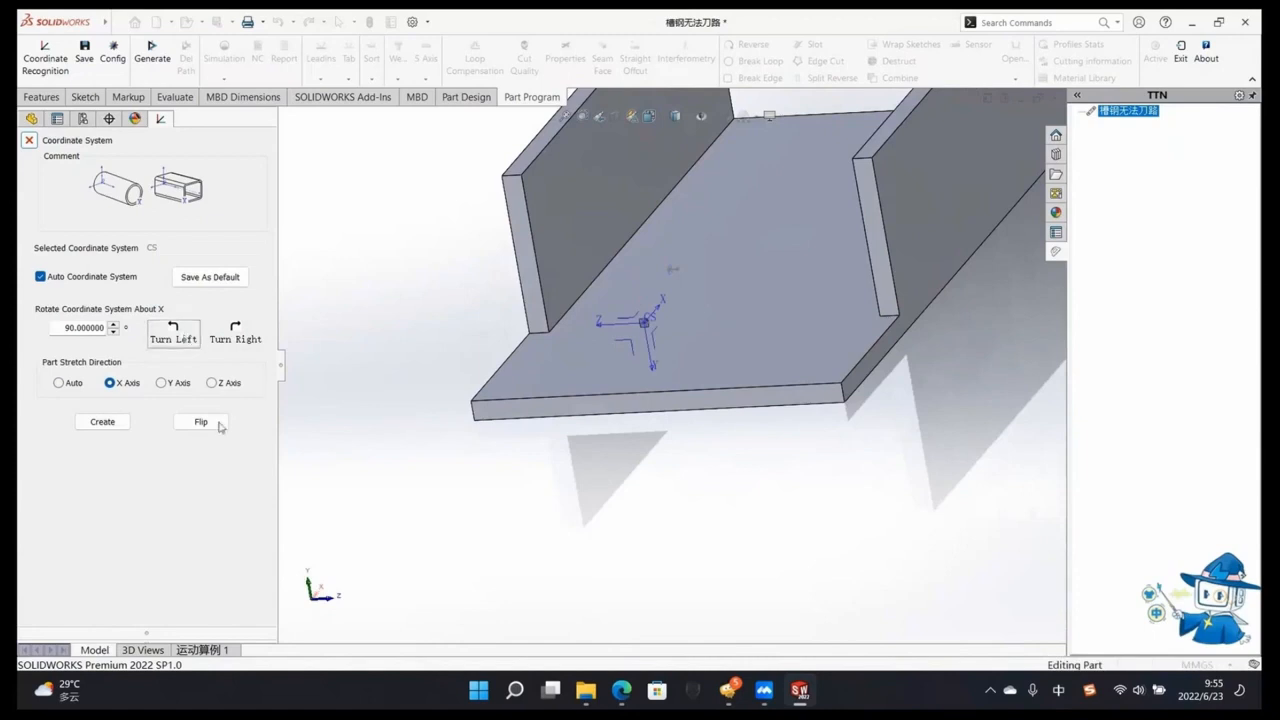
pyautogui.click(103, 422)
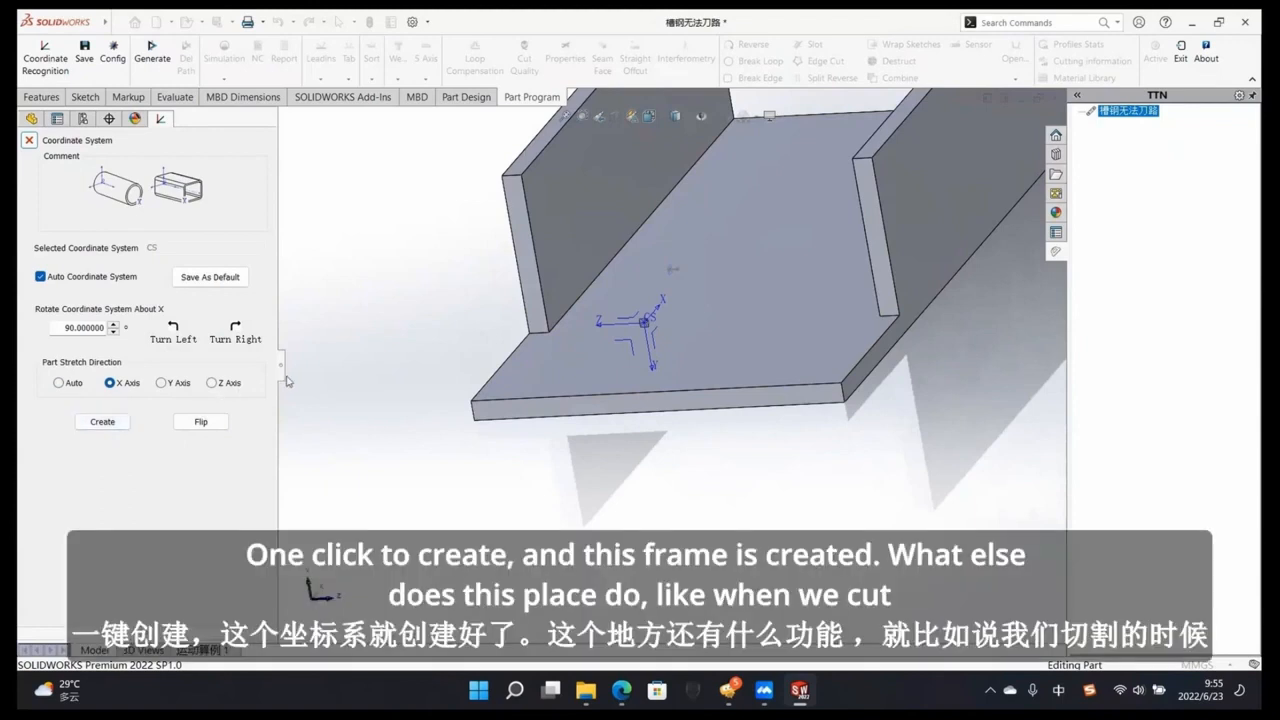
pyautogui.moveTo(771, 414); pyautogui.dragTo(665, 425, button='middle')
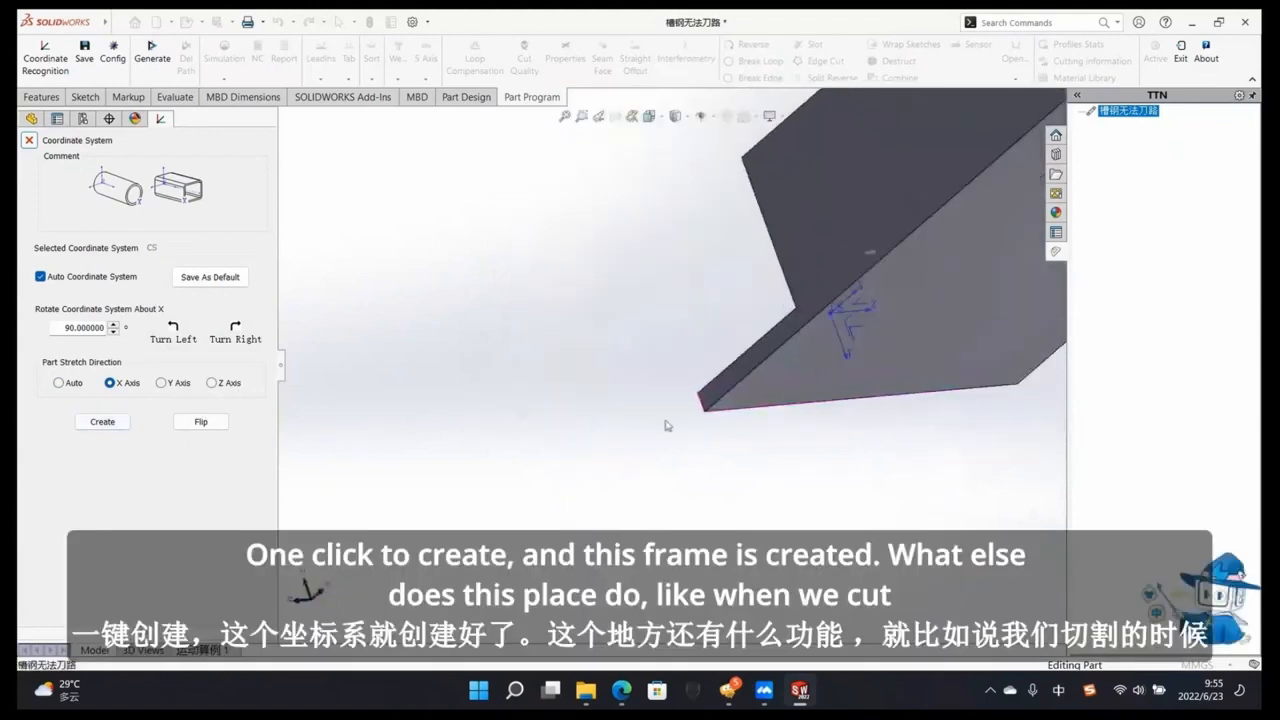
pyautogui.scroll(-3, 694, 438)
pyautogui.scroll(7, 771, 434)
pyautogui.moveTo(829, 283); pyautogui.dragTo(842, 374, button='middle')
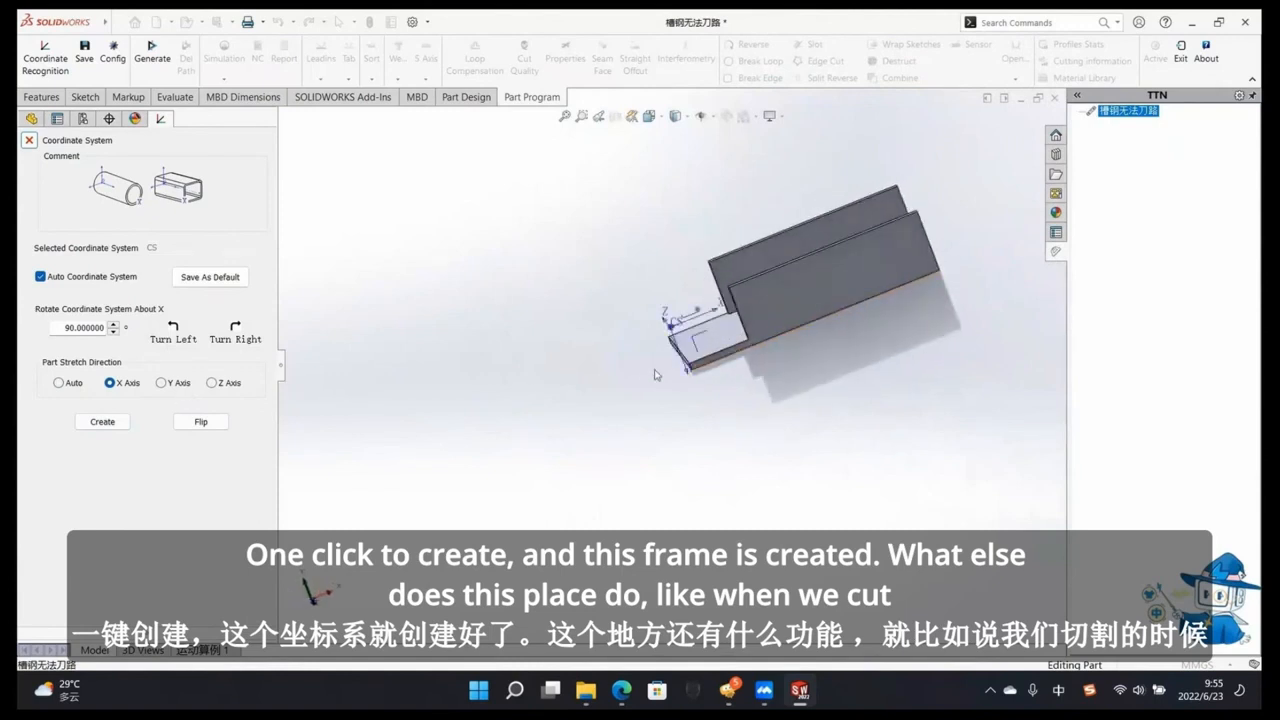
pyautogui.moveTo(746, 349); pyautogui.dragTo(834, 322, button='middle')
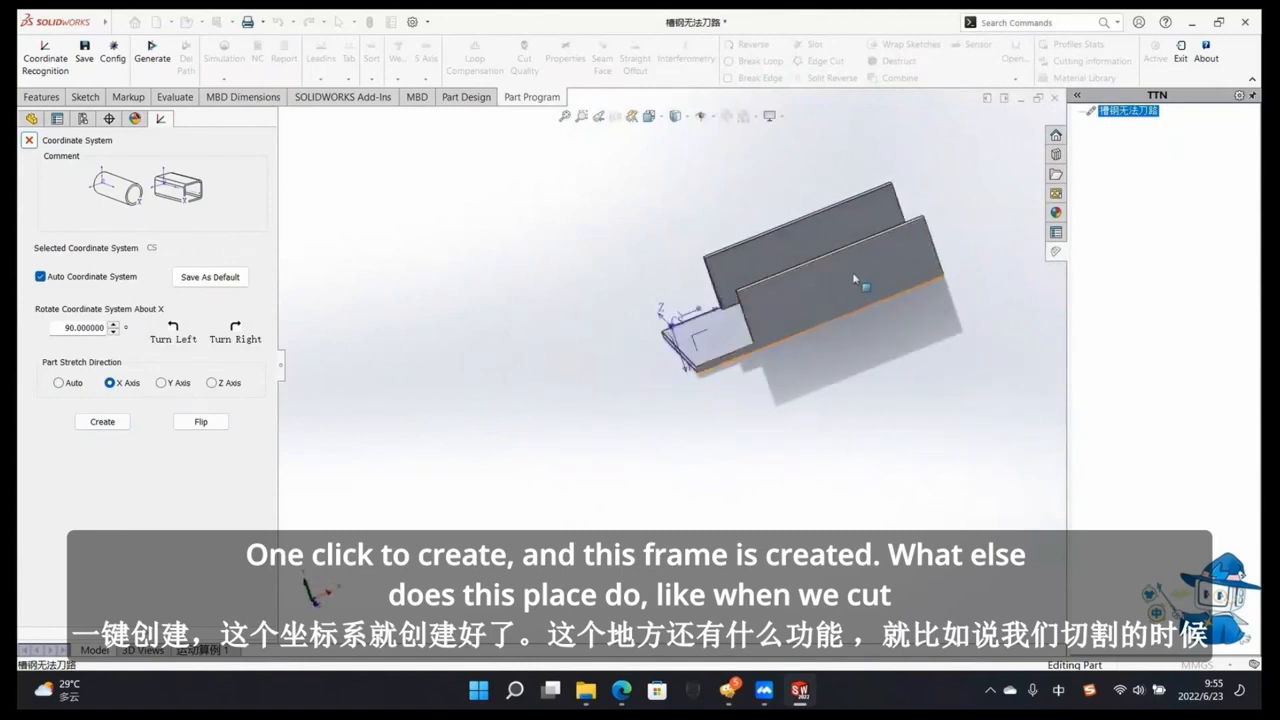
# Step: Turn the channel's coordinate system left 90 degrees about X to point its Z axis at the wide web face
pyautogui.scroll(2, 897, 268)
pyautogui.scroll(-5, 834, 278)
pyautogui.moveTo(472, 414); pyautogui.dragTo(592, 428, button='middle')
pyautogui.click(281, 368)
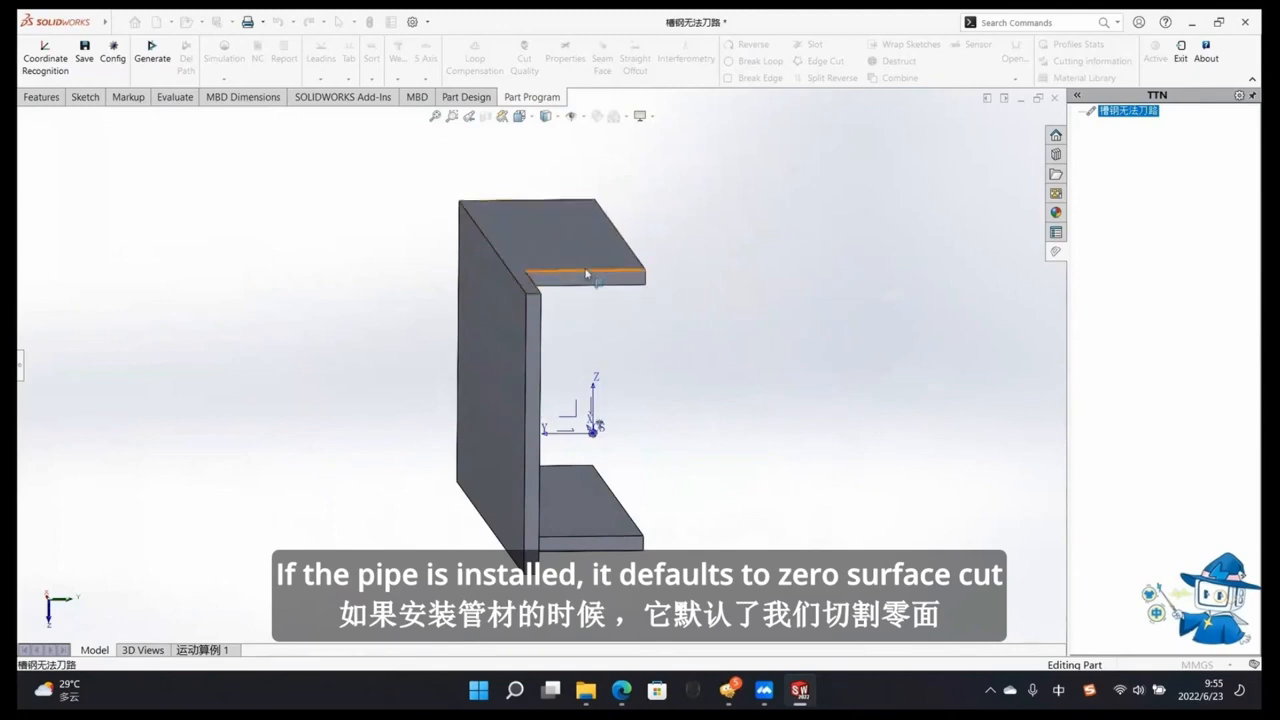
pyautogui.moveTo(601, 262); pyautogui.dragTo(576, 234, button='middle')
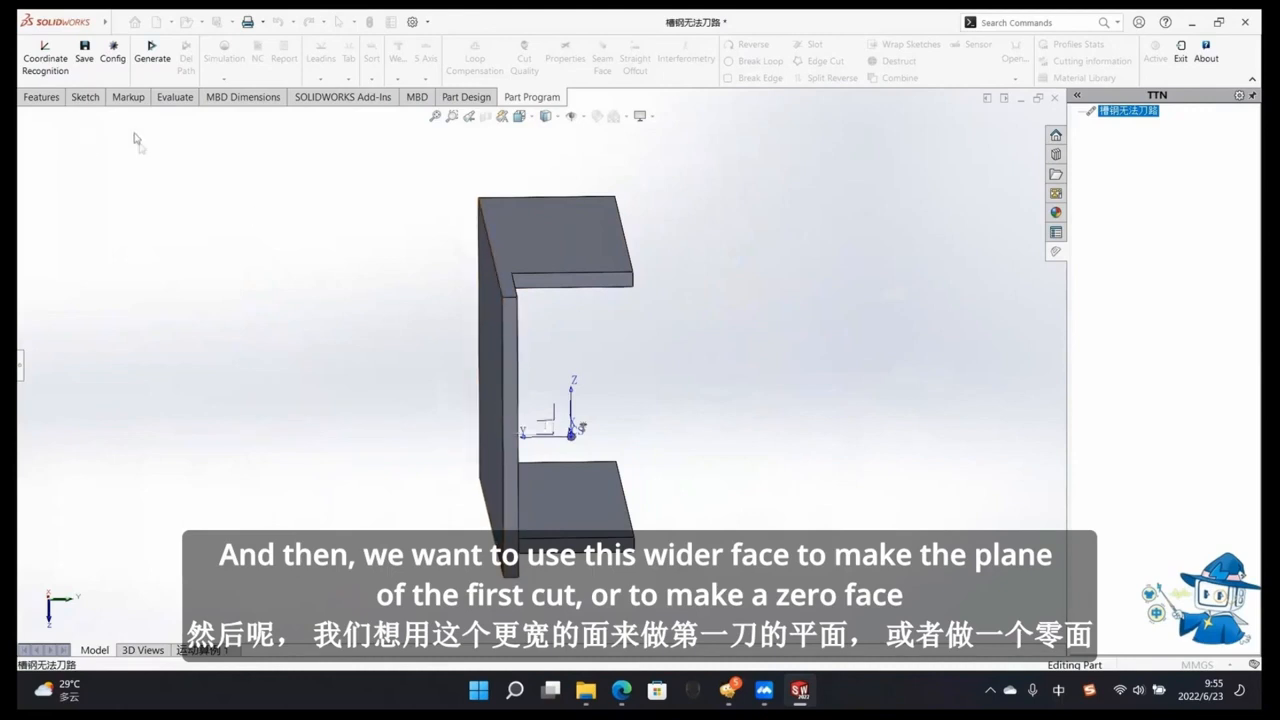
pyautogui.click(24, 376)
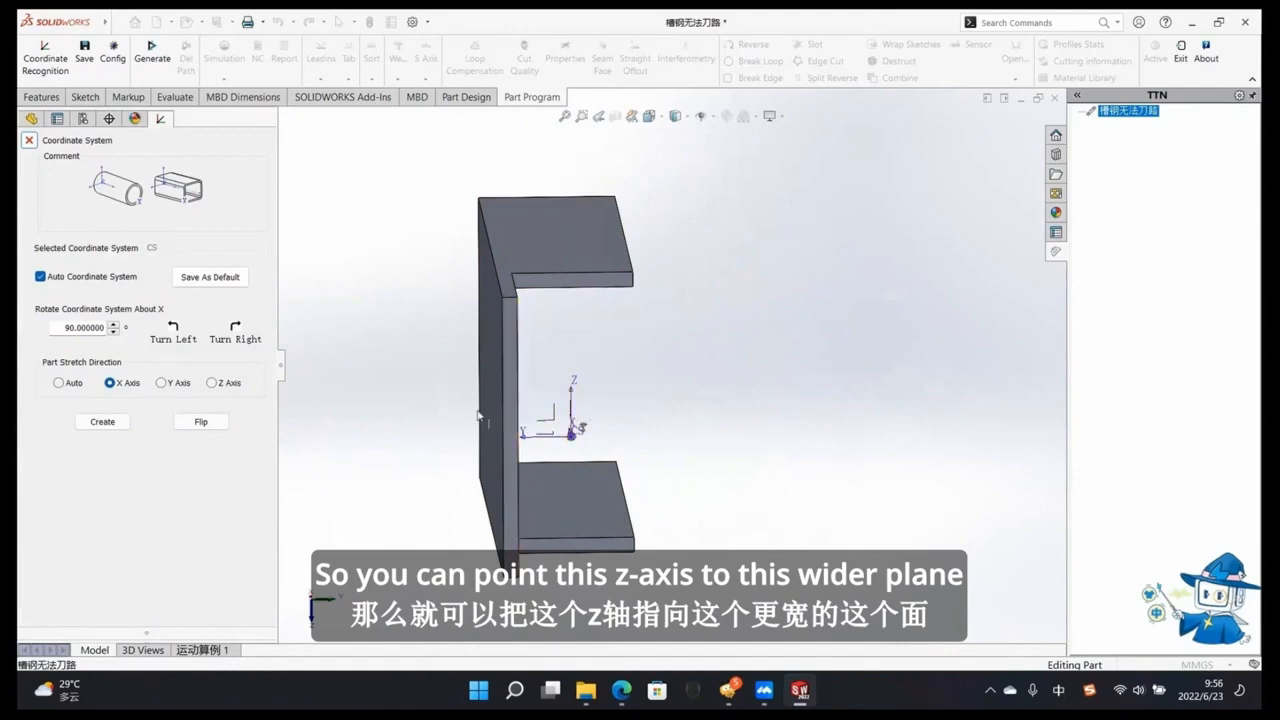
pyautogui.click(178, 340)
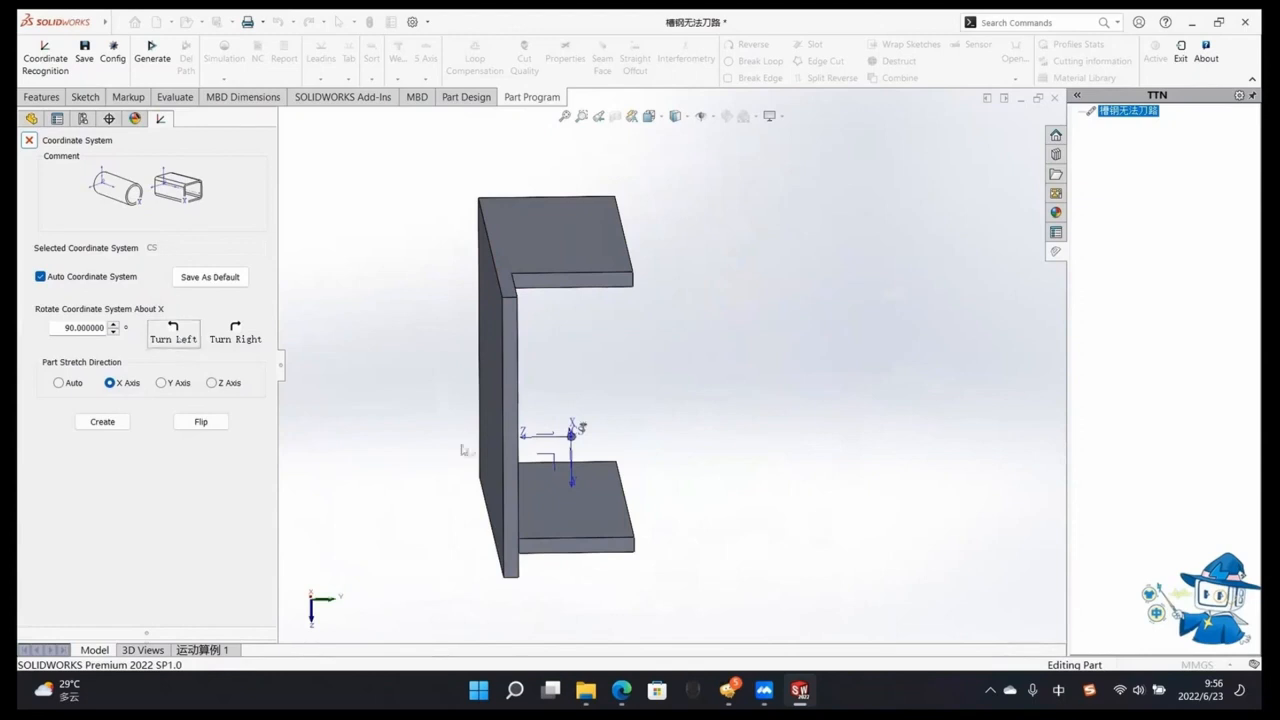
pyautogui.moveTo(558, 451); pyautogui.dragTo(502, 447, button='middle')
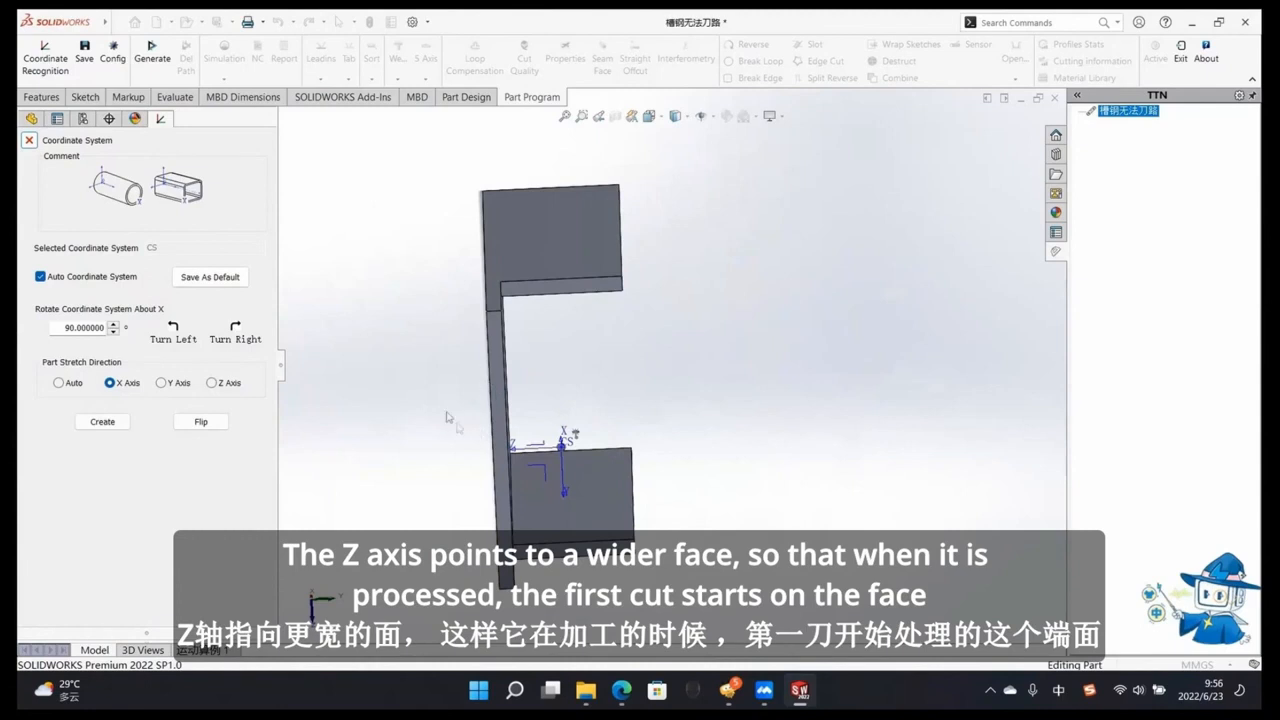
pyautogui.moveTo(465, 370)
pyautogui.mouseDown(button='middle')
pyautogui.moveTo(680, 408)
pyautogui.moveTo(460, 354)
pyautogui.mouseUp(button='middle')
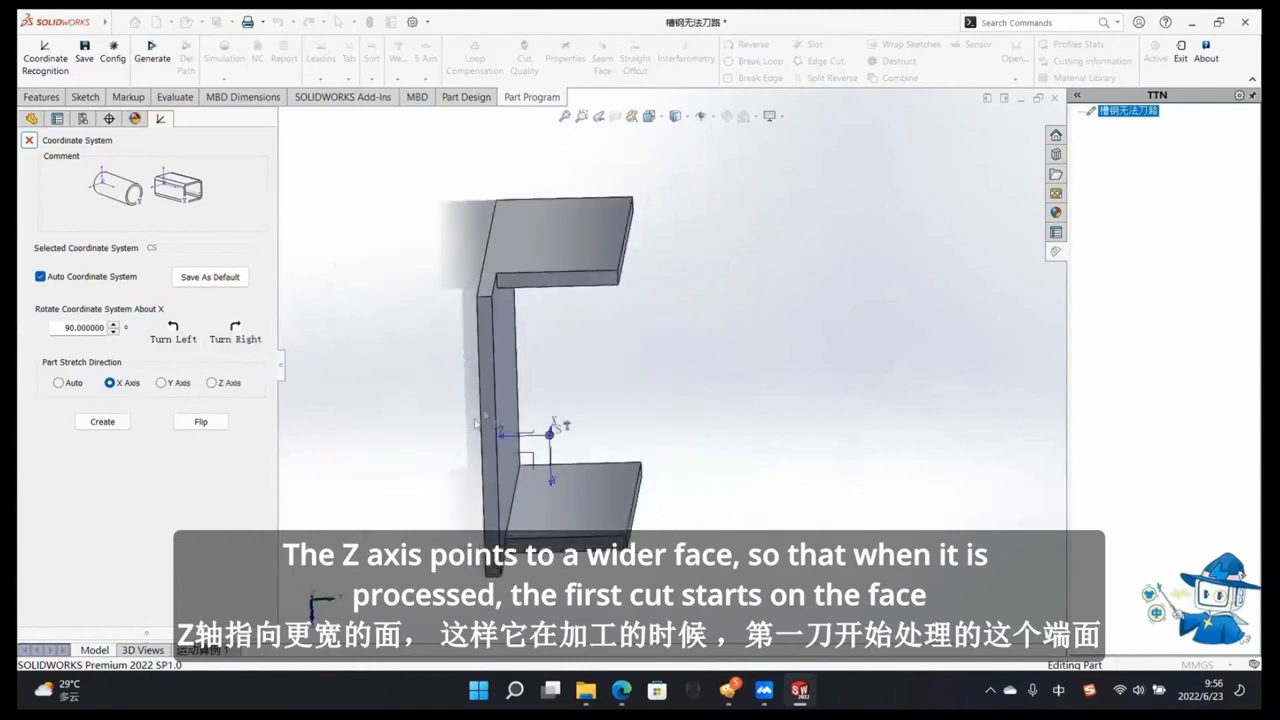
pyautogui.moveTo(495, 401); pyautogui.dragTo(511, 277, button='middle')
# Step: Set the rotation angle to 45 degrees and turn the channel's coordinate system left about X twice
pyautogui.click(282, 377)
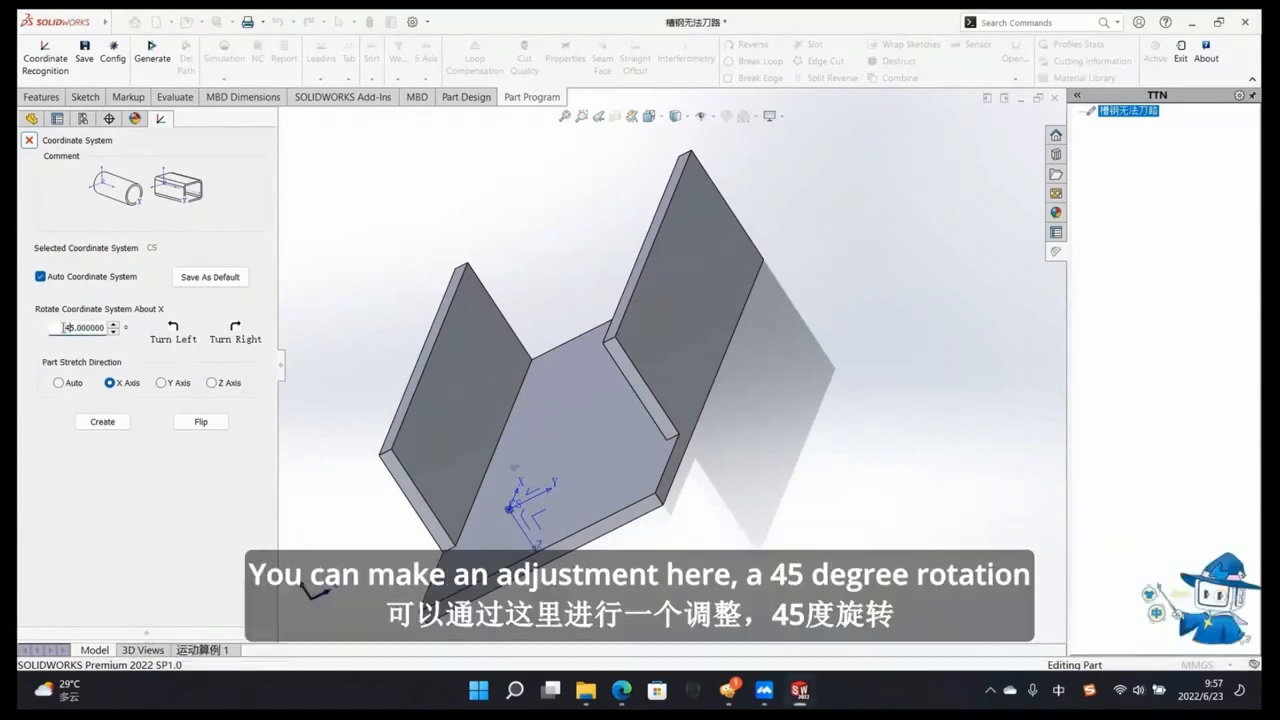
pyautogui.click(173, 338)
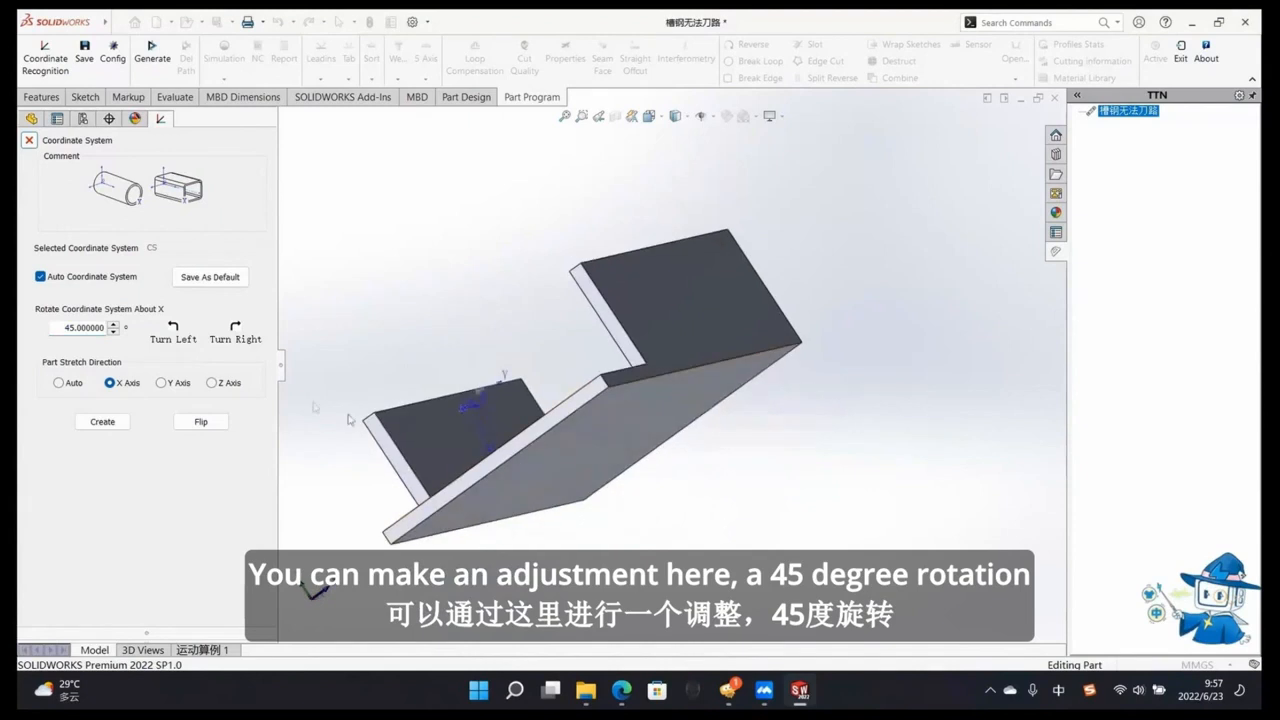
pyautogui.click(173, 338)
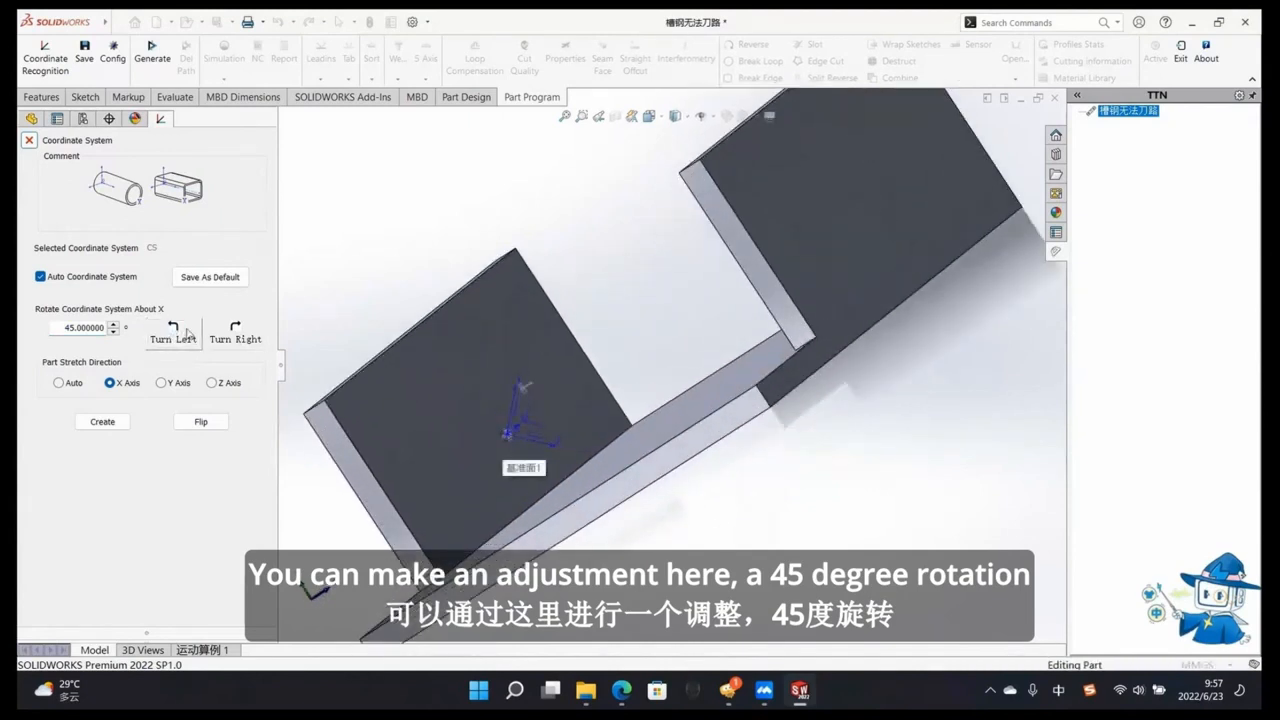
pyautogui.scroll(-3, 471, 457)
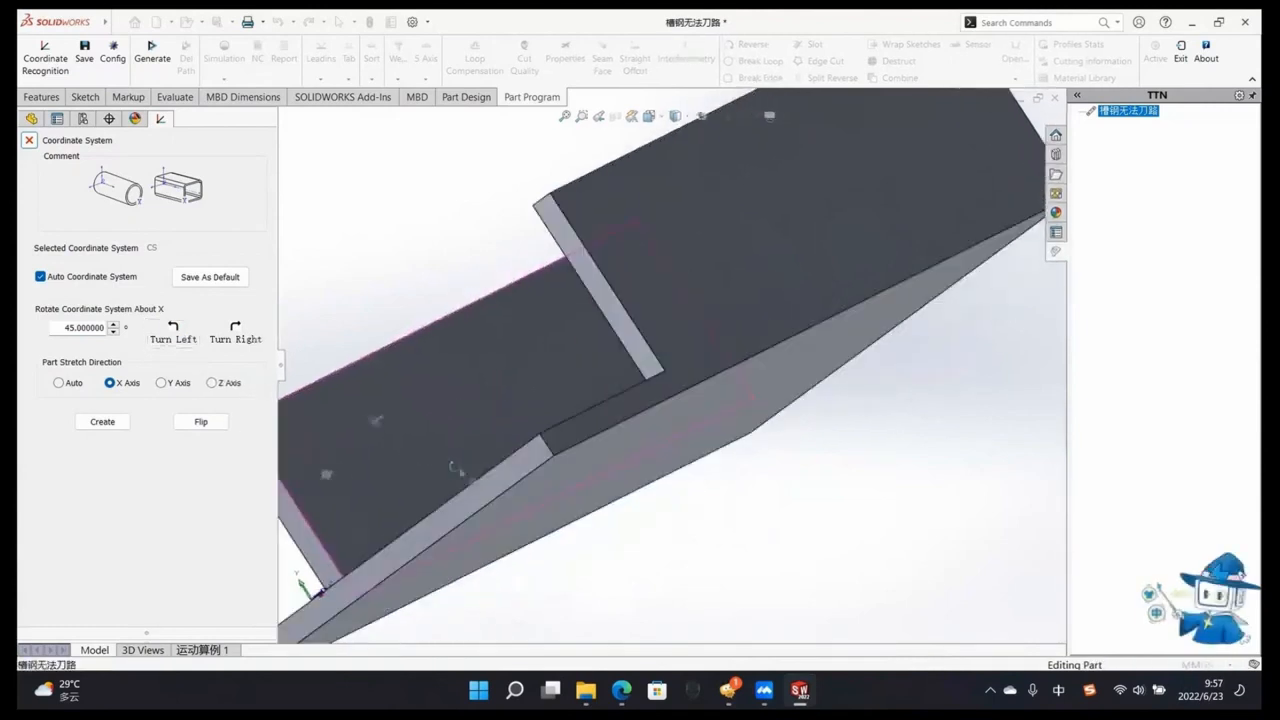
pyautogui.moveTo(543, 438); pyautogui.dragTo(387, 418, button='middle')
pyautogui.click(283, 368)
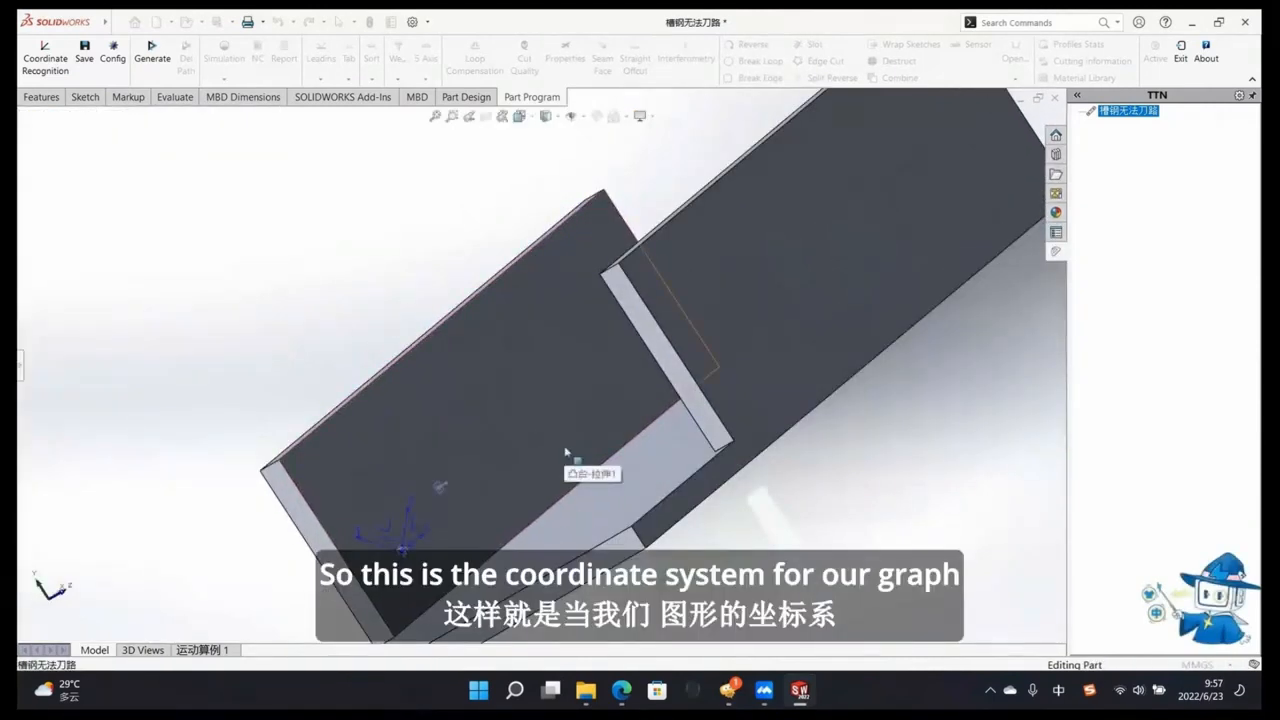
# Step: Generate the cutting paths for the channel part
pyautogui.moveTo(564, 445); pyautogui.dragTo(620, 352, button='middle')
pyautogui.moveTo(603, 286); pyautogui.dragTo(527, 358, button='middle')
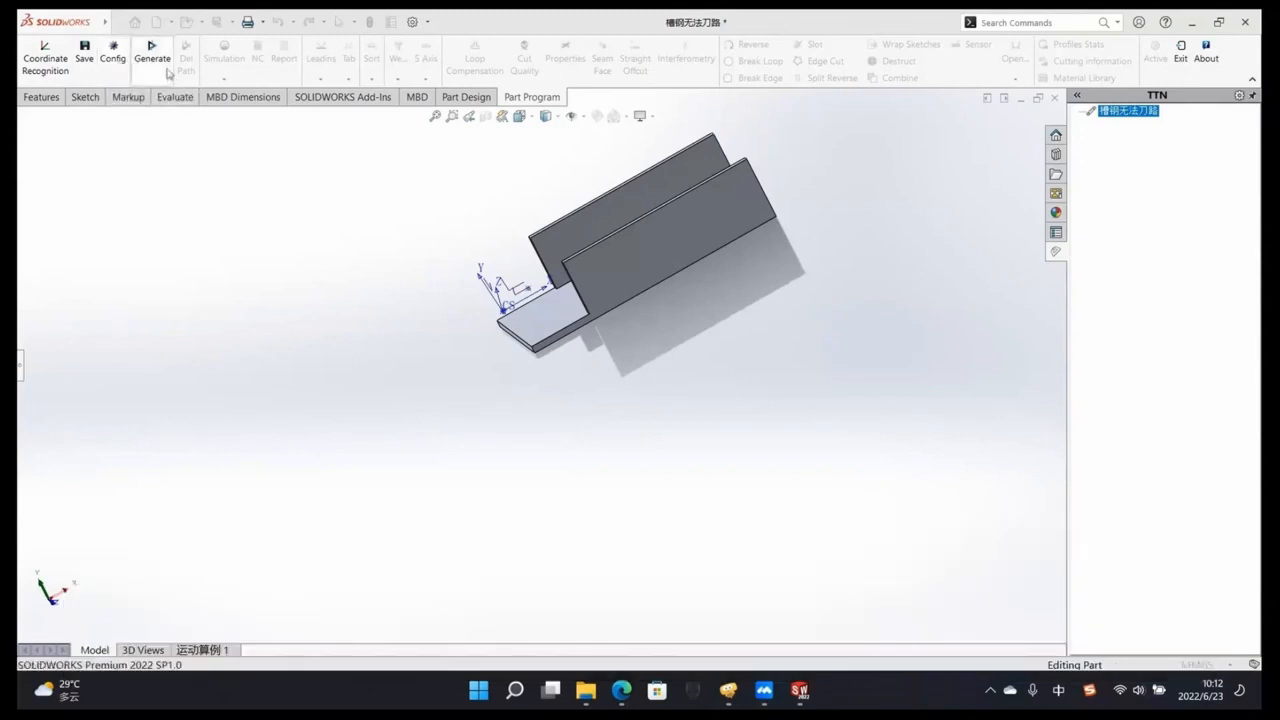
pyautogui.click(152, 55)
pyautogui.moveTo(674, 260); pyautogui.dragTo(640, 300, button='middle')
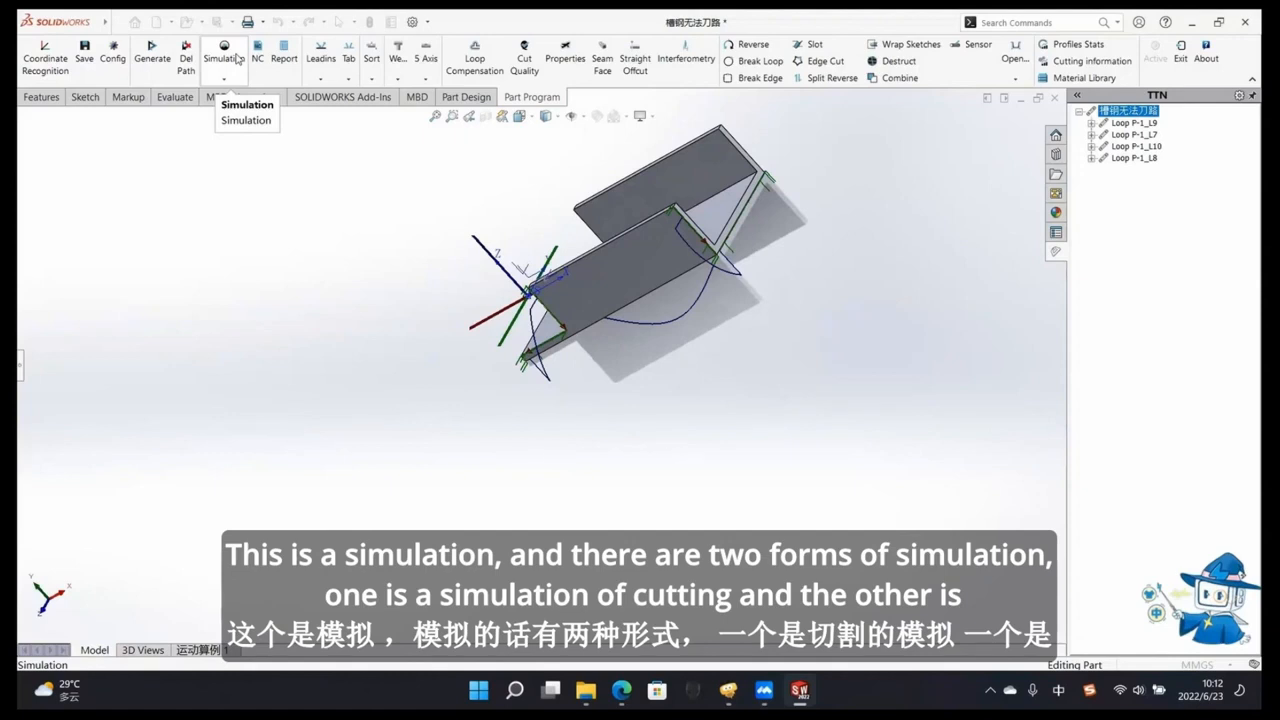
# Step: Open the NC simulation of the channel's cutting paths to examine the program data
pyautogui.click(232, 80)
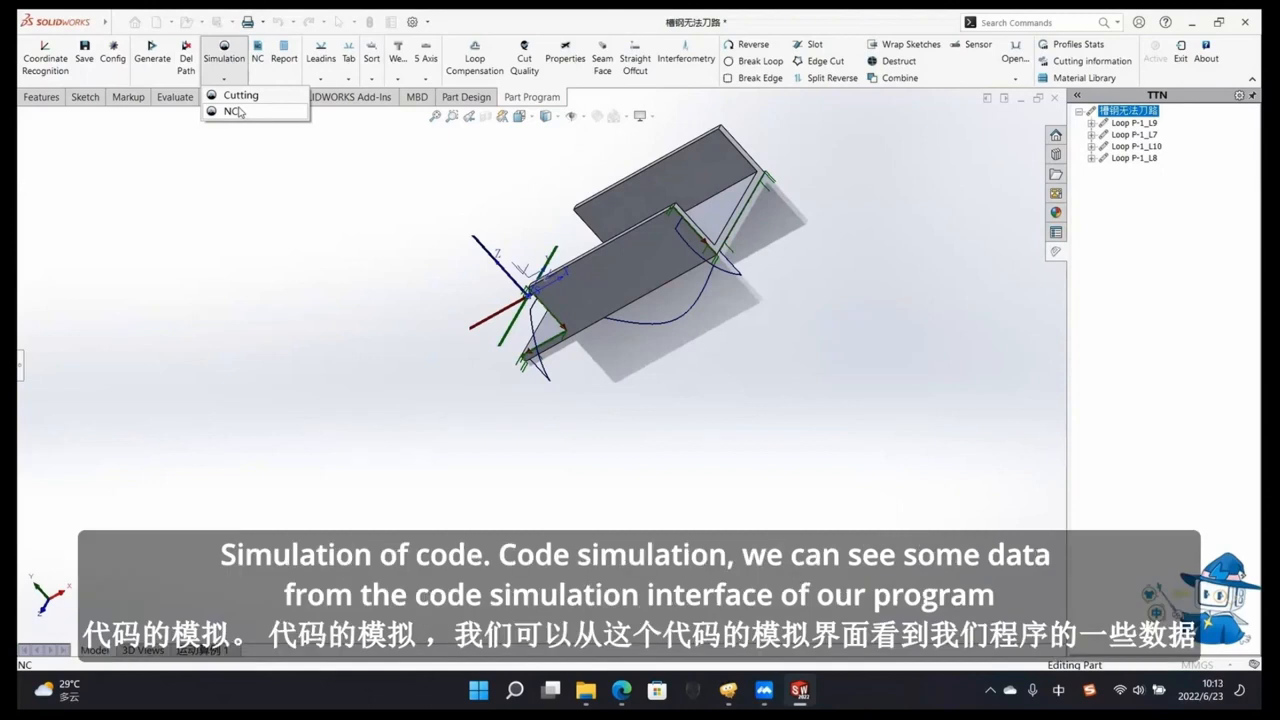
pyautogui.click(245, 116)
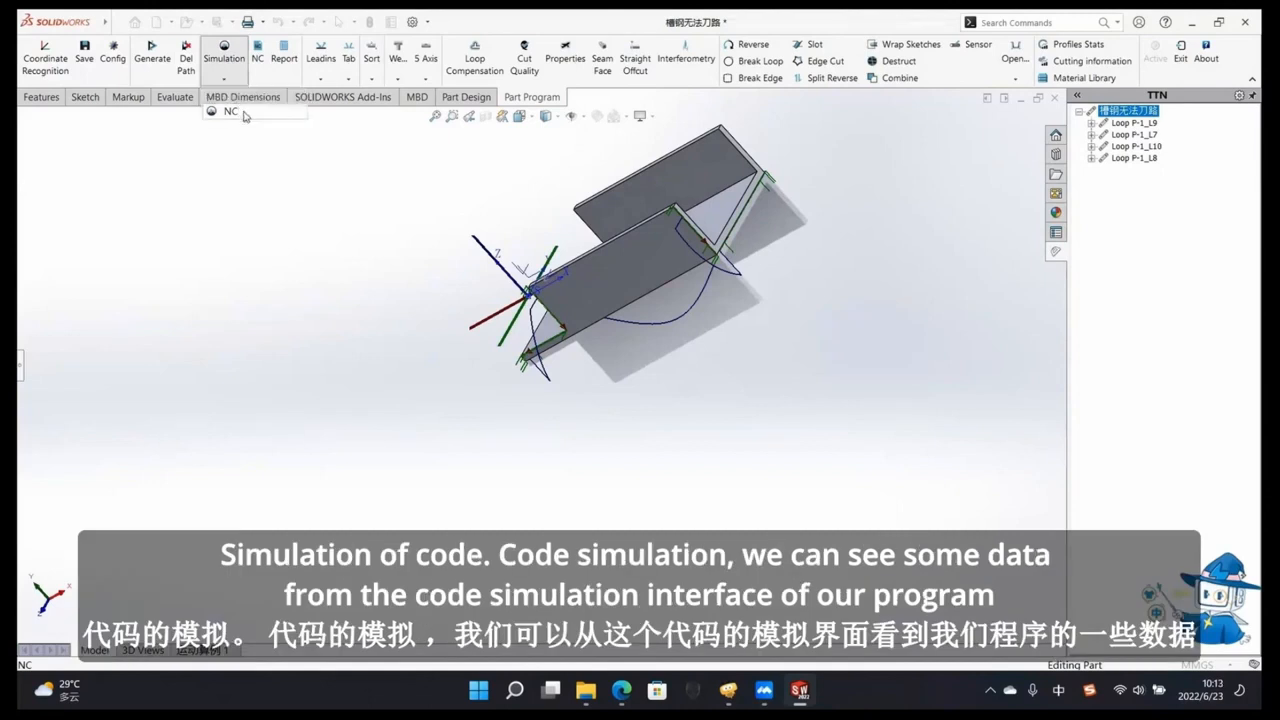
pyautogui.click(21, 372)
pyautogui.scroll(-20, 73, 297)
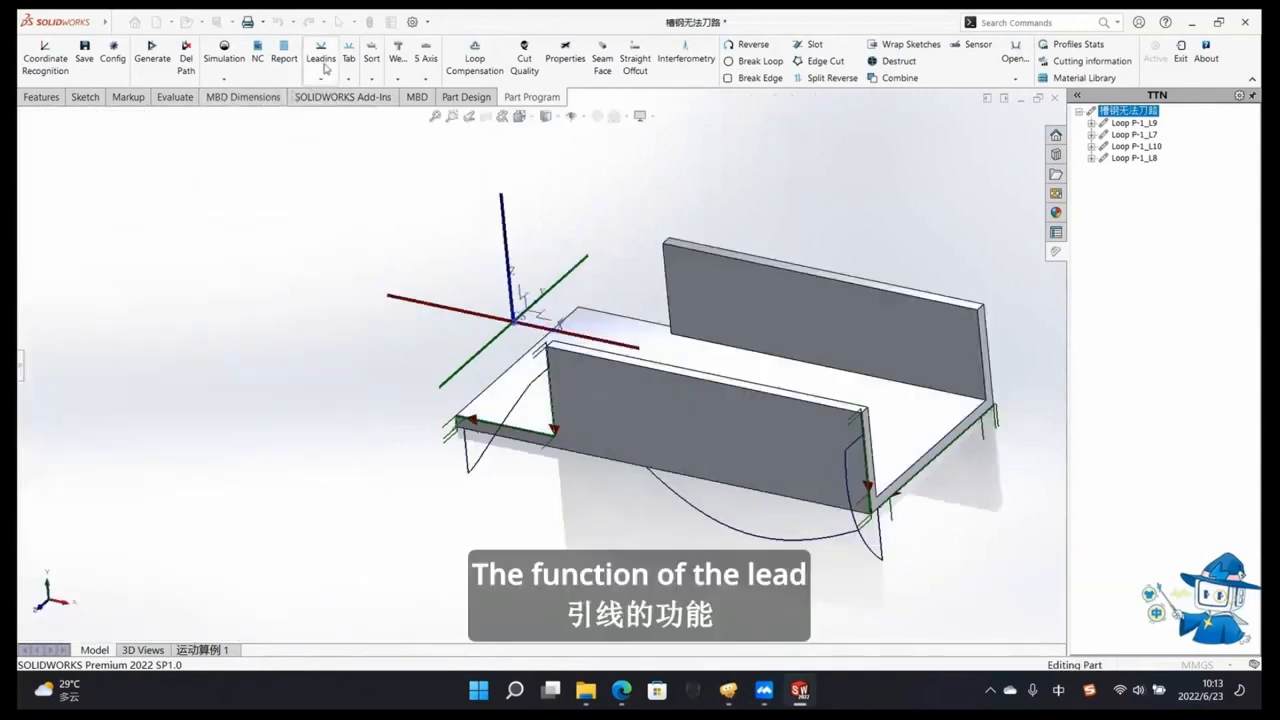
# Step: Exit the channel's part program and open the rectangular tube part 00100矩形带孔 for part programming
pyautogui.click(321, 58)
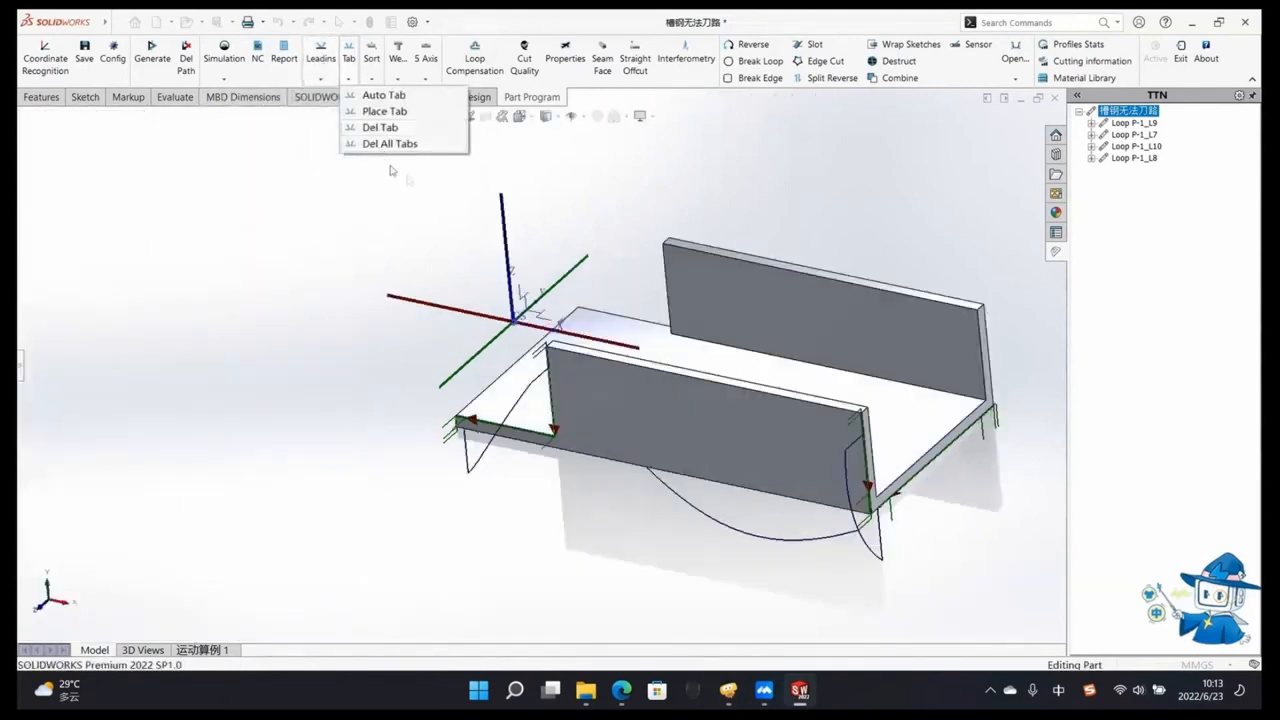
pyautogui.click(1184, 58)
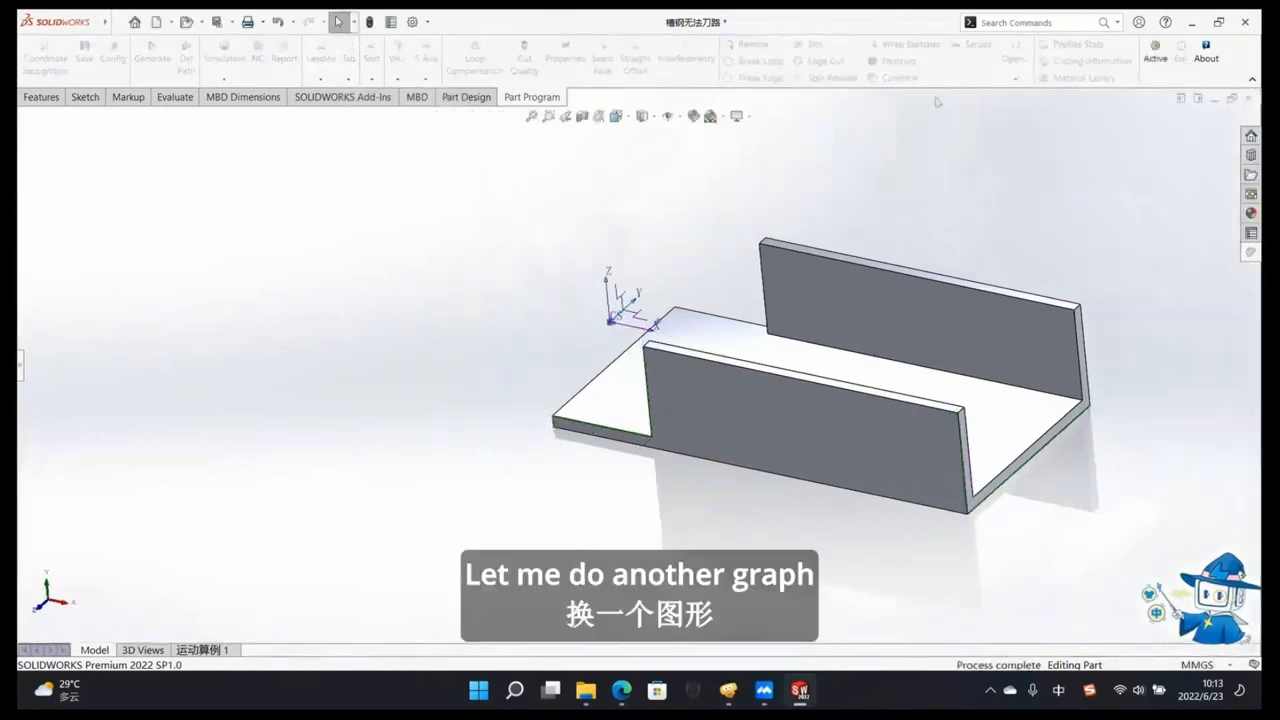
pyautogui.click(186, 22)
pyautogui.click(313, 277)
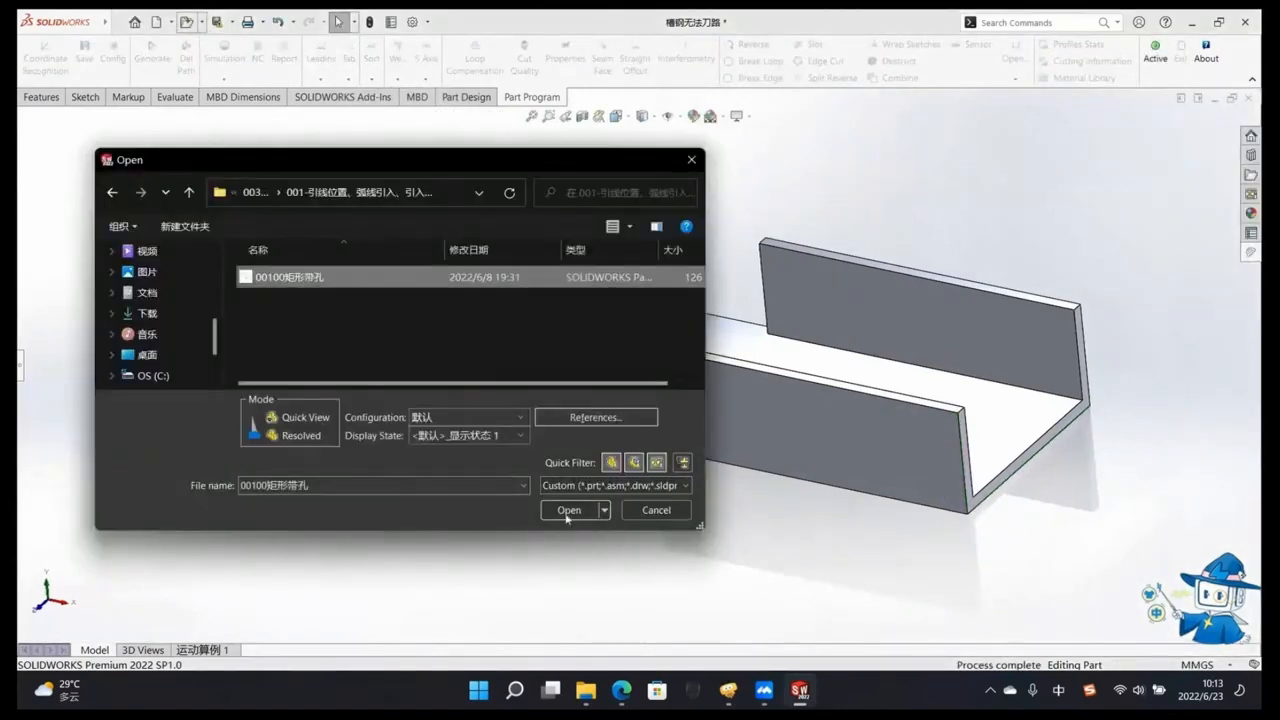
pyautogui.click(569, 510)
pyautogui.click(684, 362)
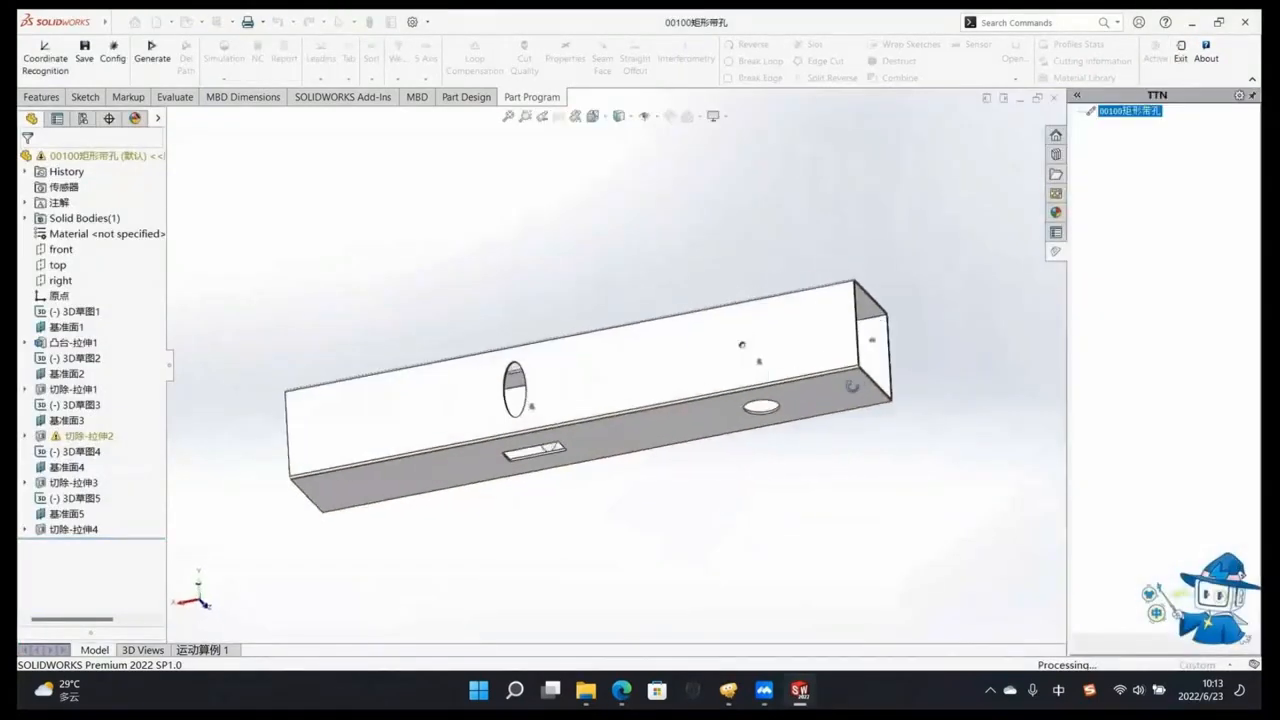
# Step: Generate the cutting paths for the rectangular tube and inspect the lead-in on its round hole
pyautogui.click(152, 52)
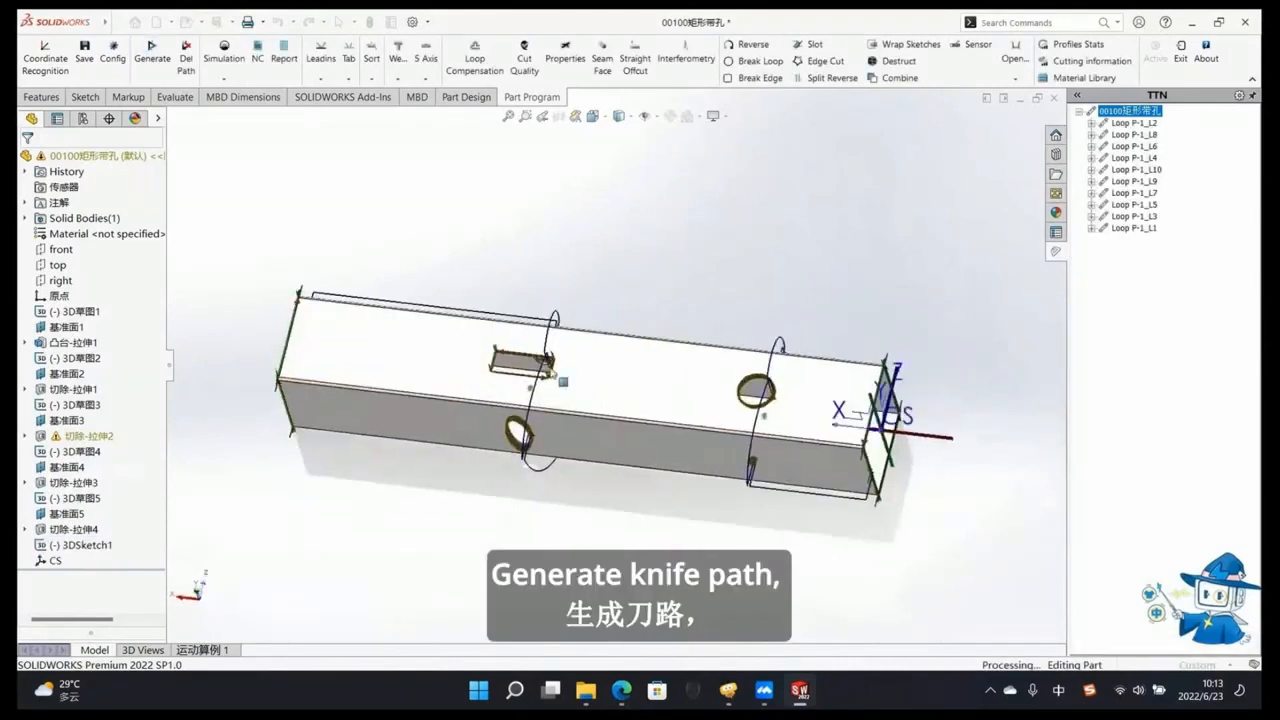
pyautogui.scroll(-10, 715, 399)
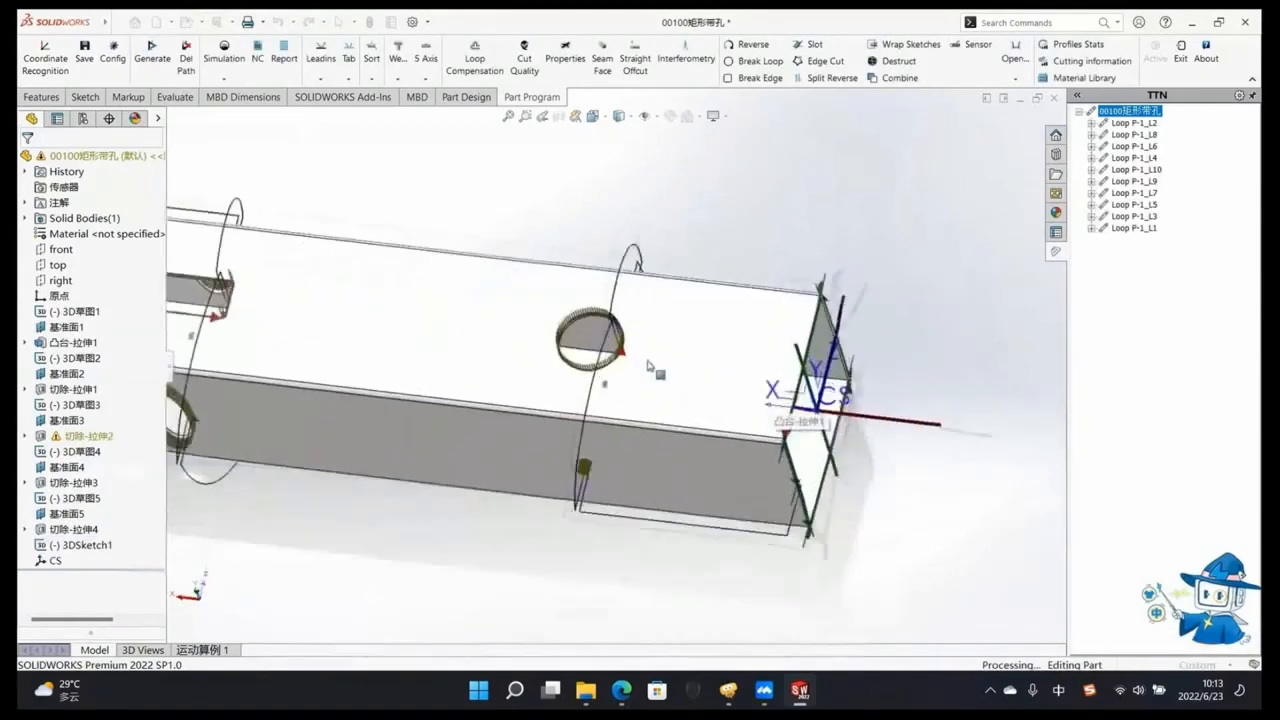
pyautogui.moveTo(620, 339)
pyautogui.mouseDown(button='middle')
pyautogui.moveTo(632, 333)
pyautogui.moveTo(617, 331)
pyautogui.mouseUp(button='middle')
pyautogui.scroll(-7, 606, 332)
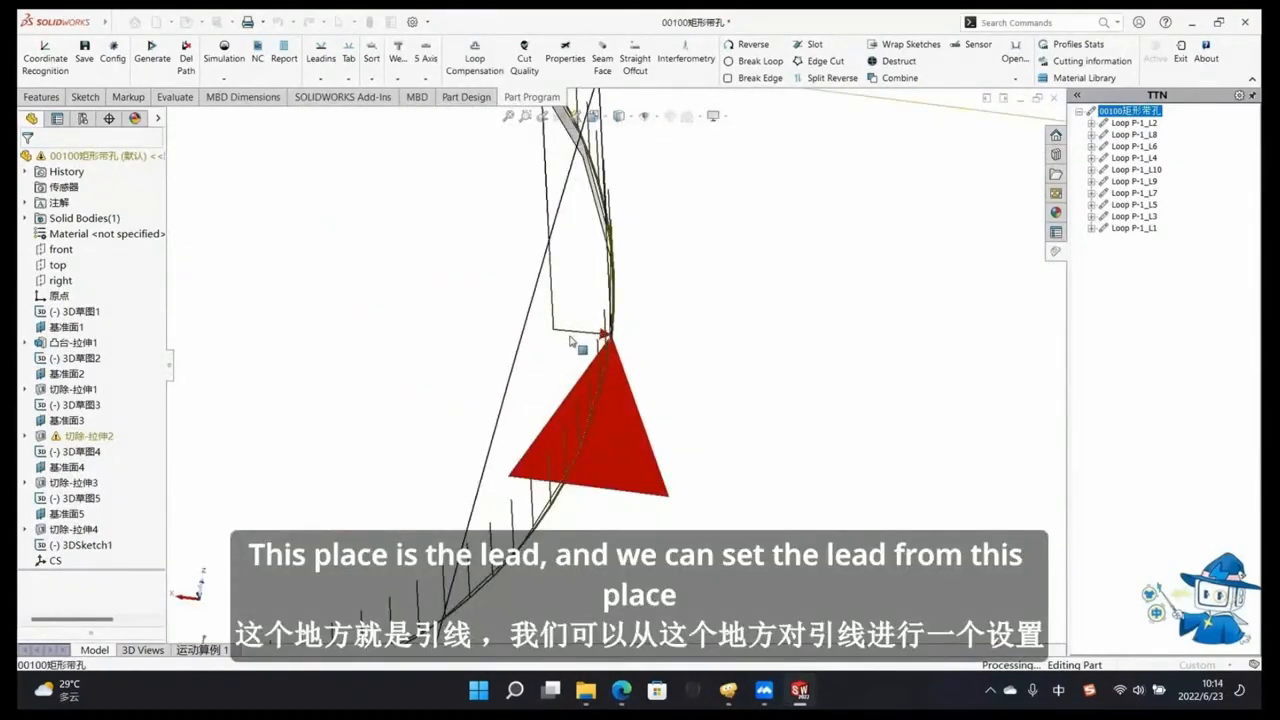
# Step: Start placing a lead-in with Line as the first lead-in type, 2 mm length and a 90-degree angle
pyautogui.click(322, 82)
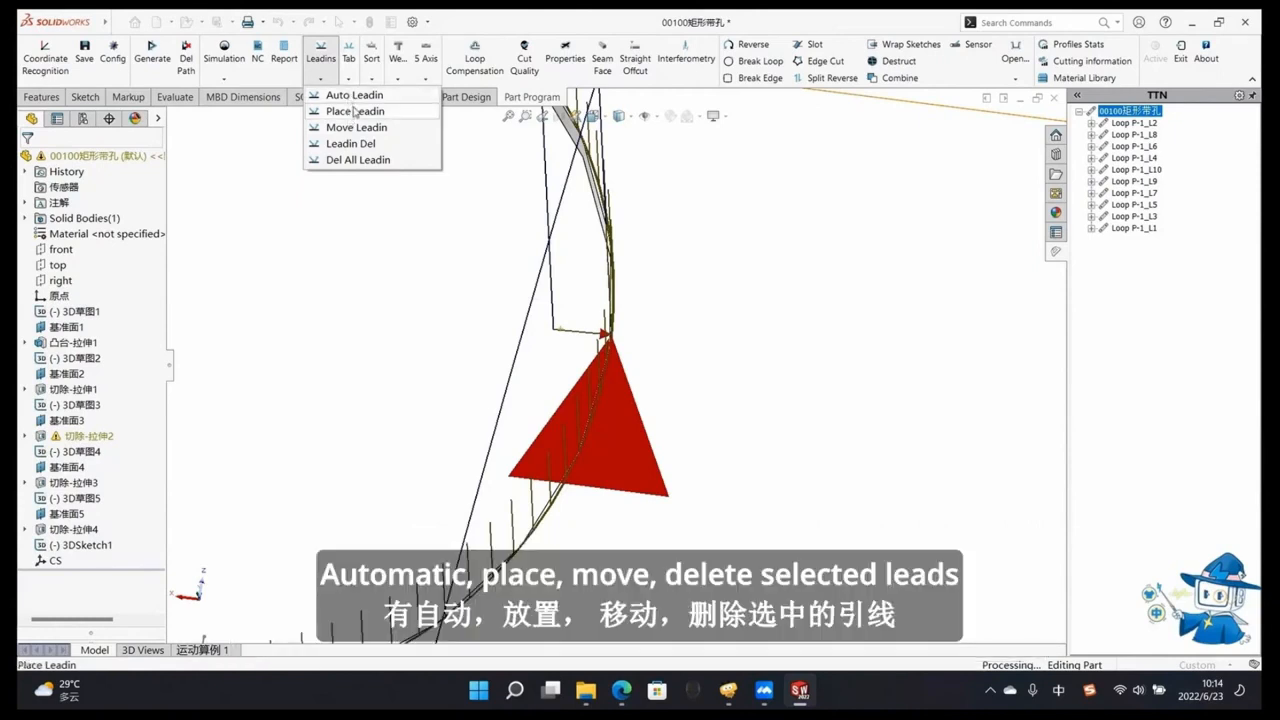
pyautogui.click(358, 160)
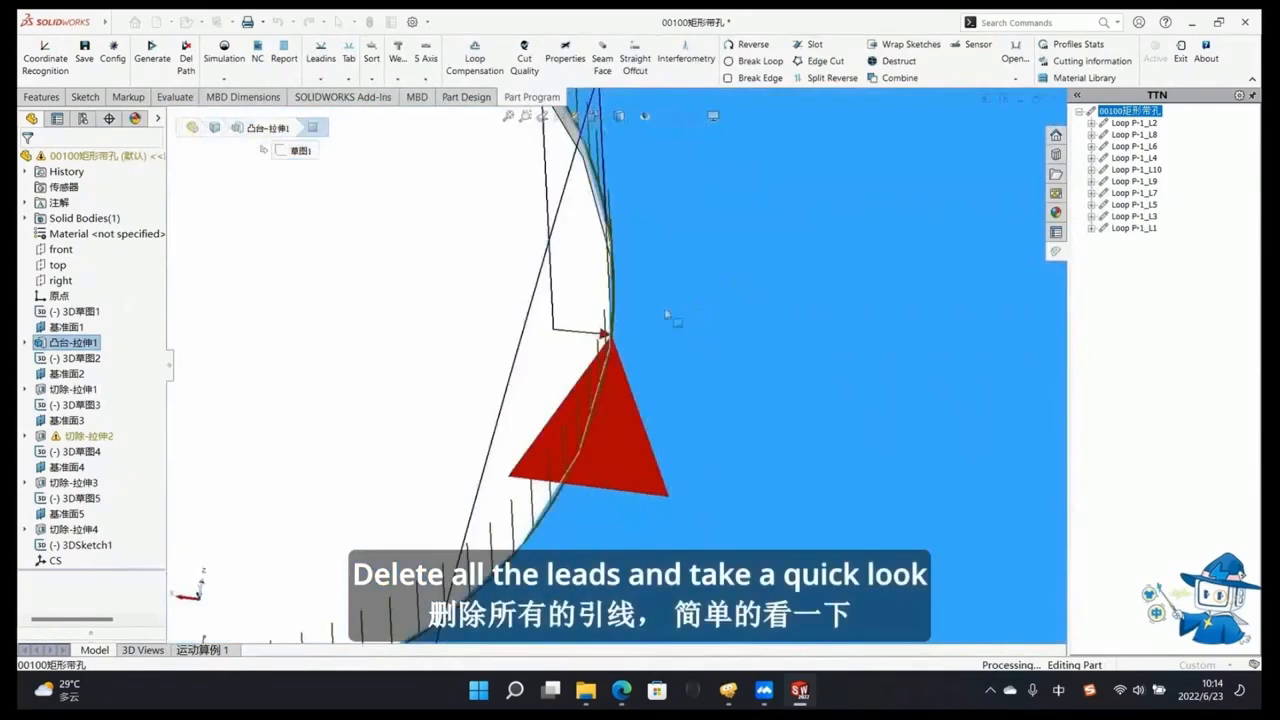
pyautogui.click(320, 62)
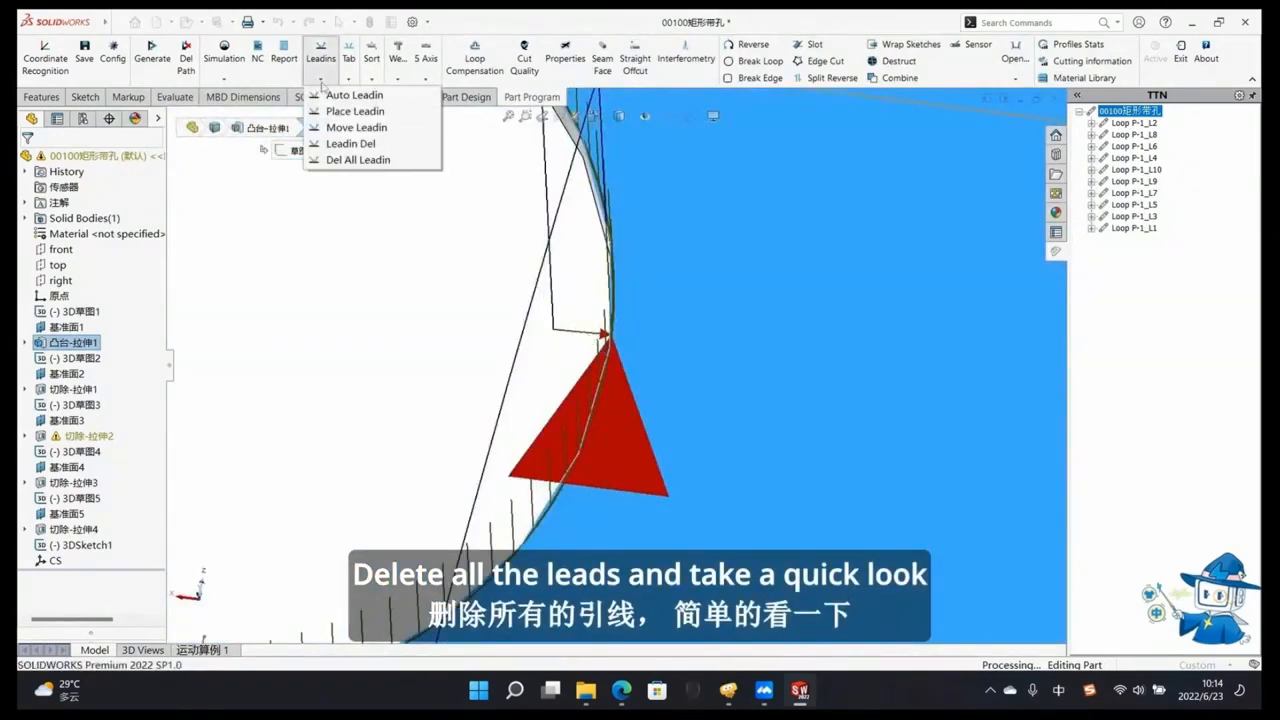
pyautogui.click(352, 110)
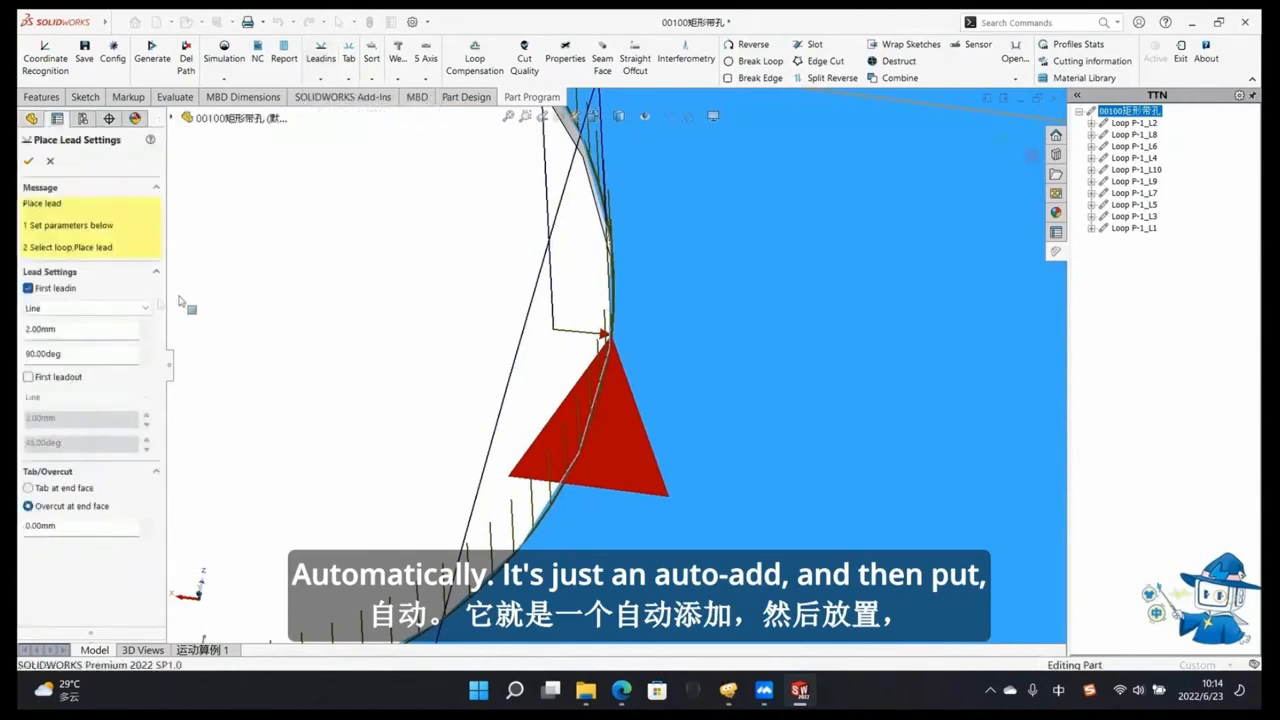
pyautogui.click(55, 309)
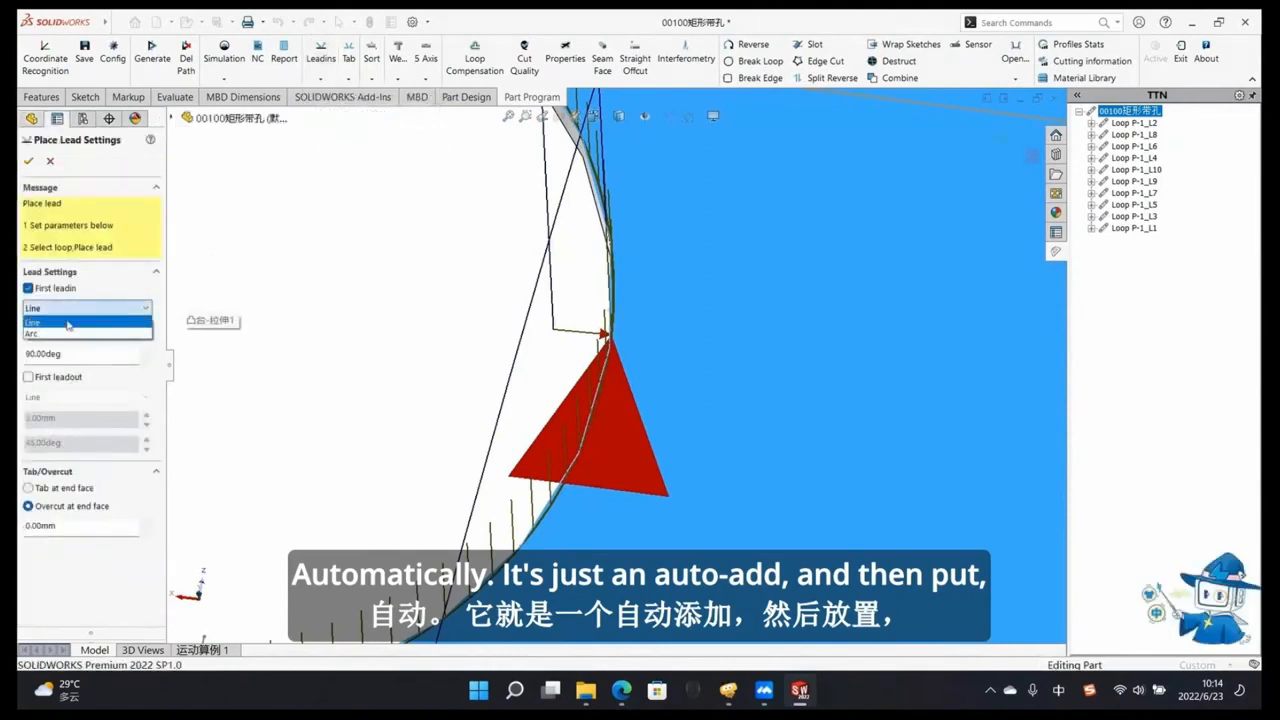
pyautogui.click(108, 320)
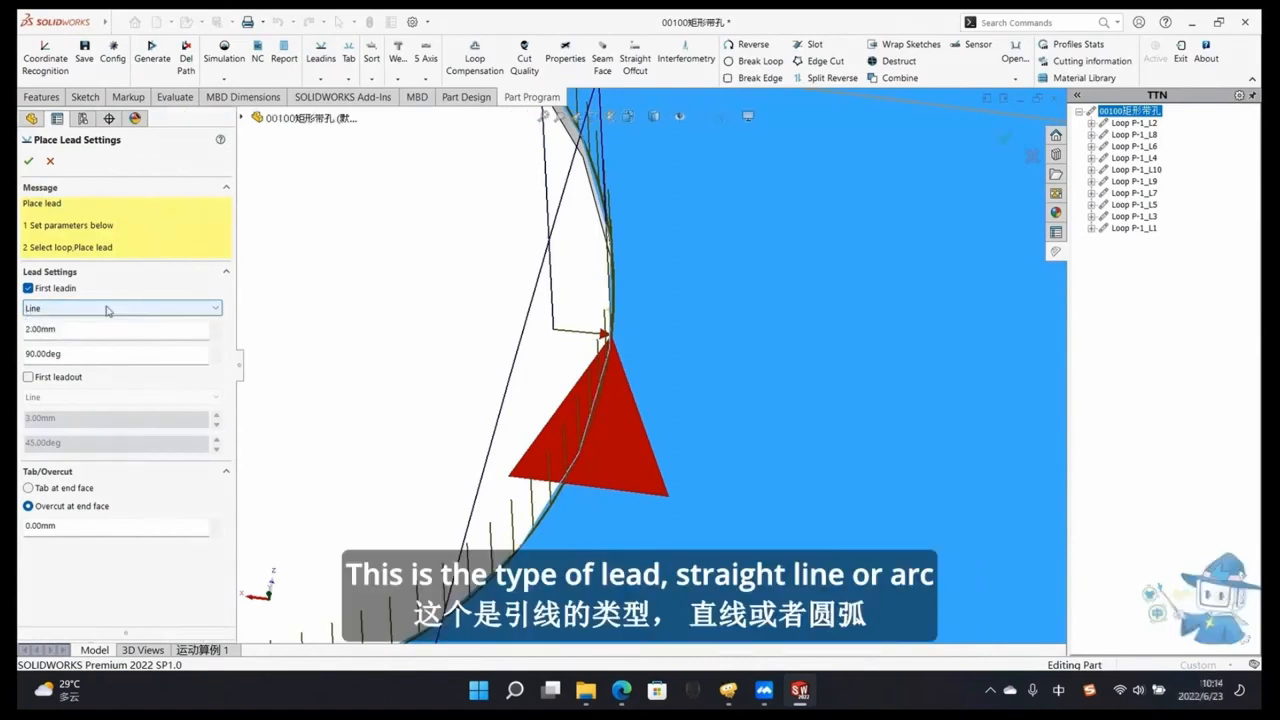
pyautogui.click(108, 310)
pyautogui.click(108, 320)
pyautogui.click(123, 330)
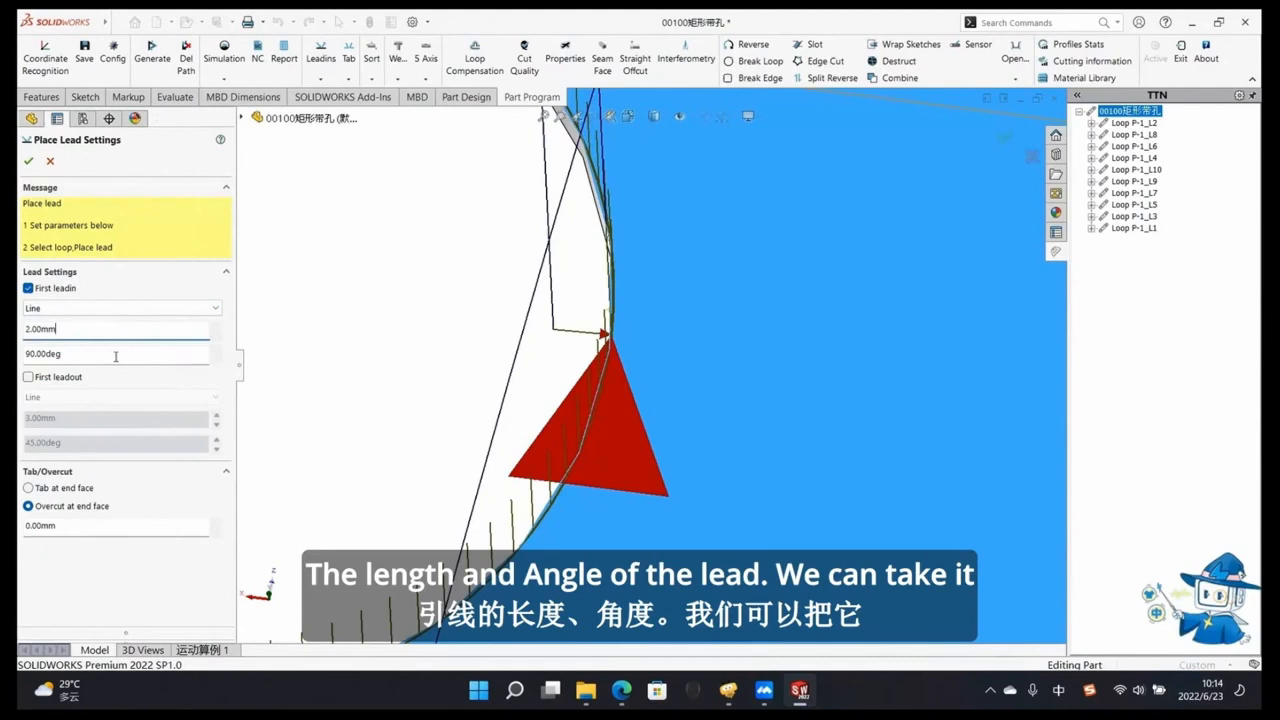
pyautogui.click(121, 356)
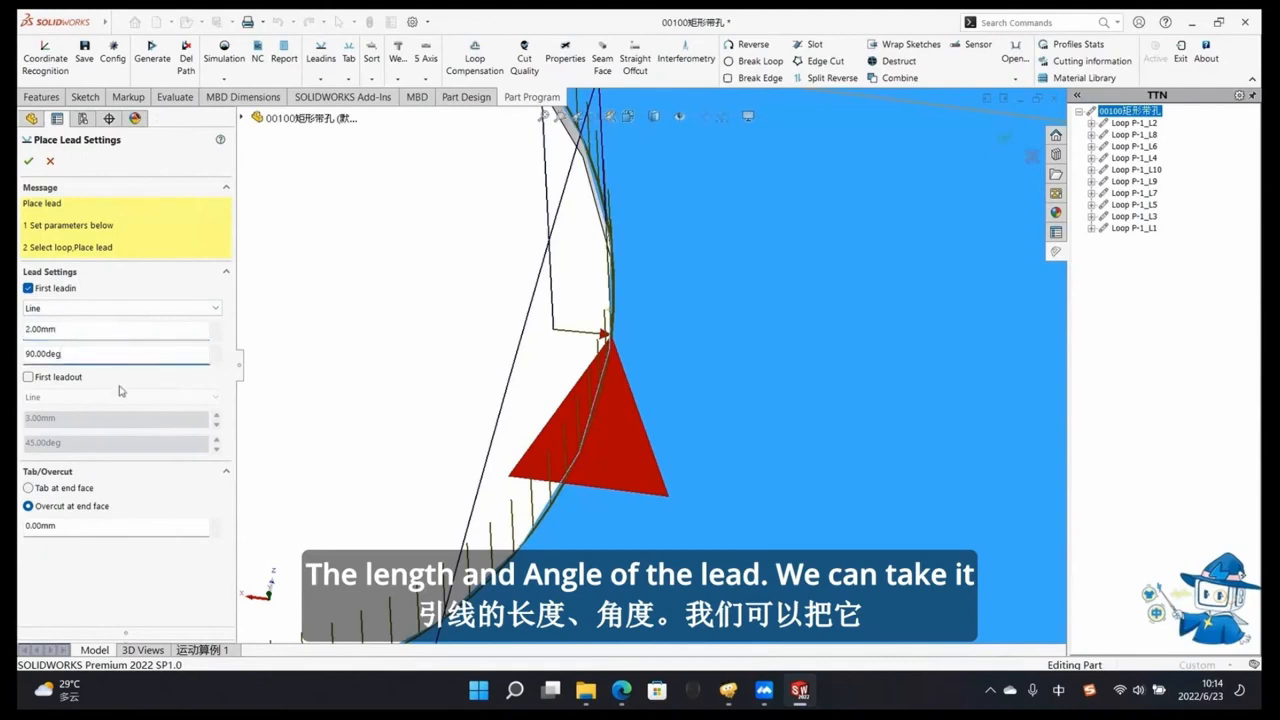
# Step: Place the line lead-in at different points along the round hole's contour
pyautogui.click(263, 284)
pyautogui.click(612, 276)
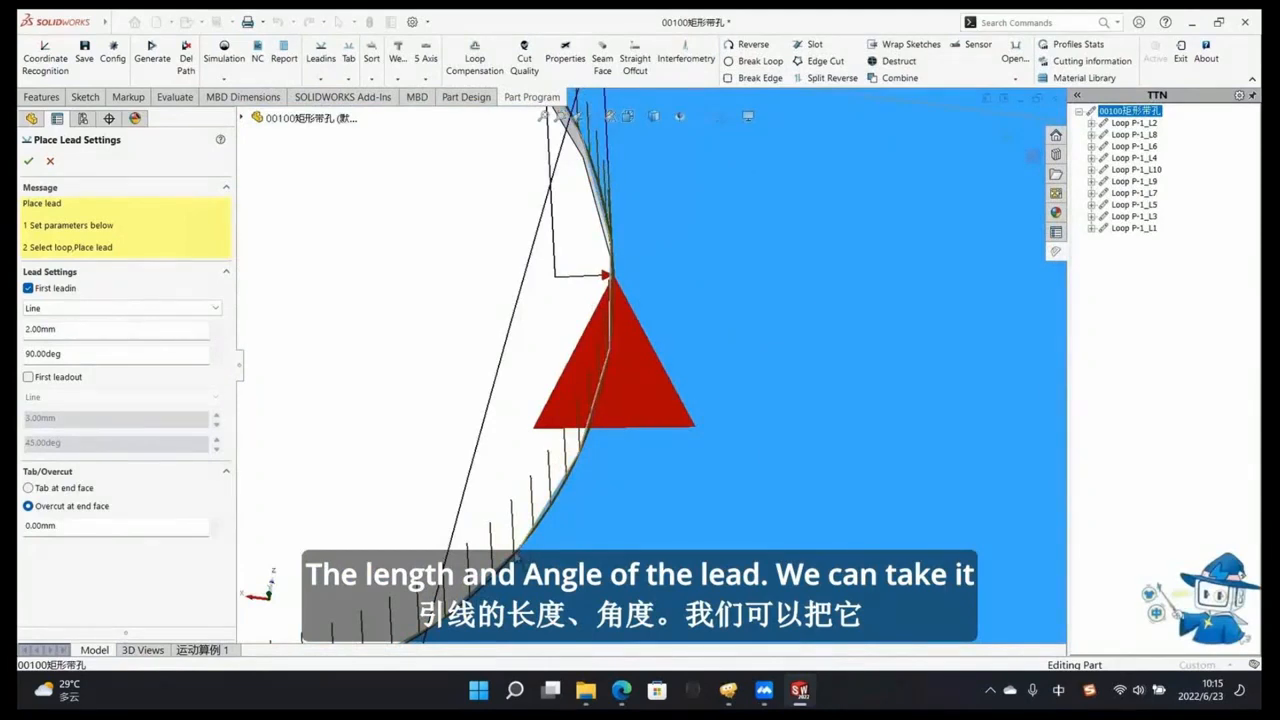
pyautogui.click(517, 556)
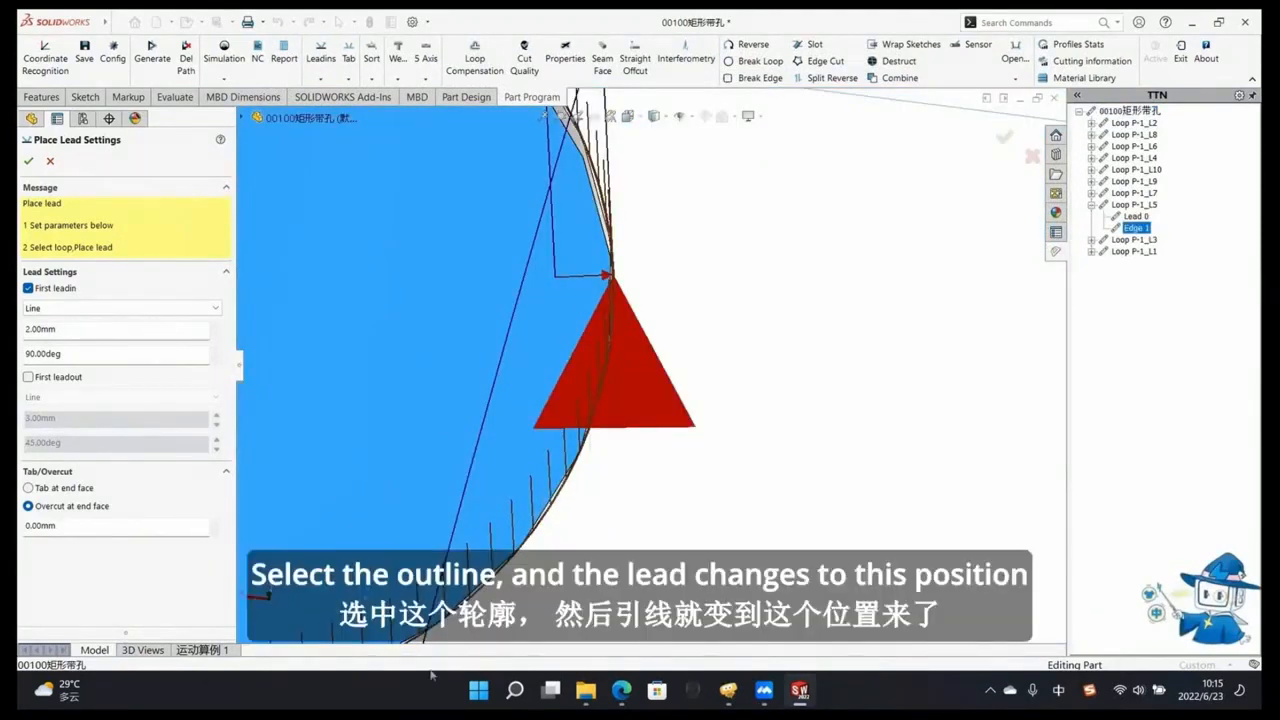
pyautogui.click(645, 496)
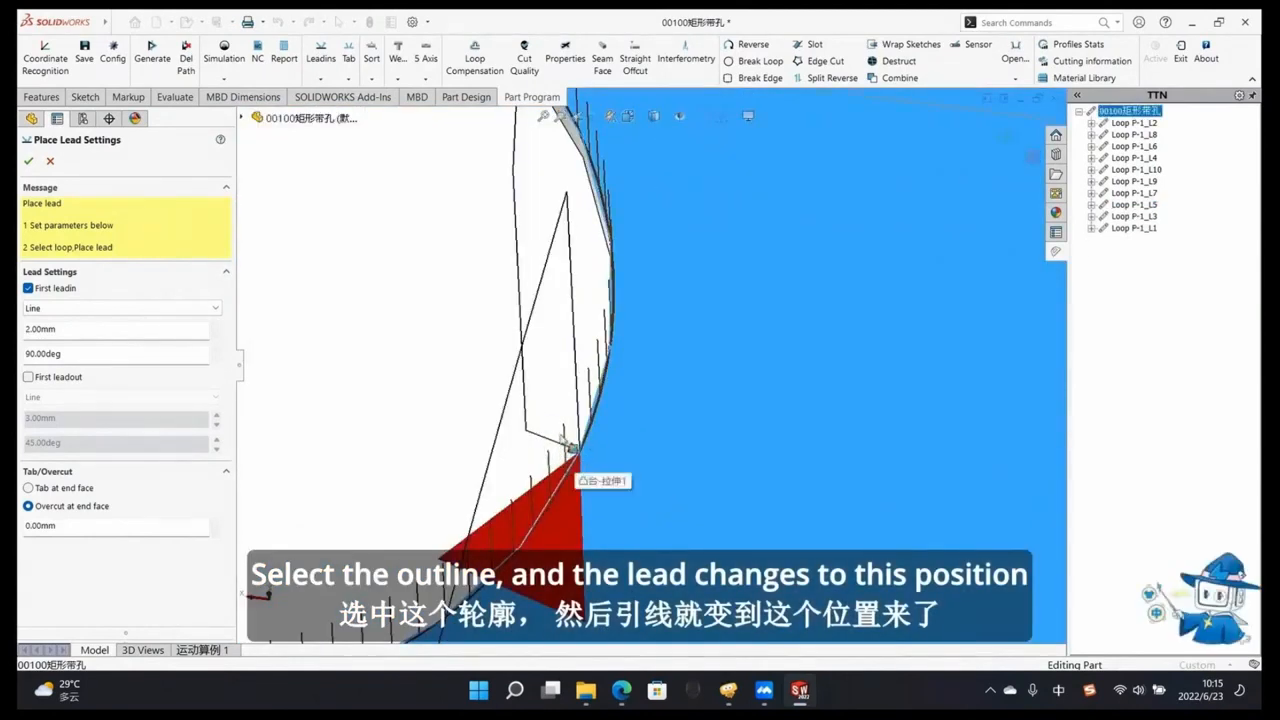
# Step: Start moving lead-ins with Move to midpoint and reposition the round hole's lead-in on its contour
pyautogui.click(320, 60)
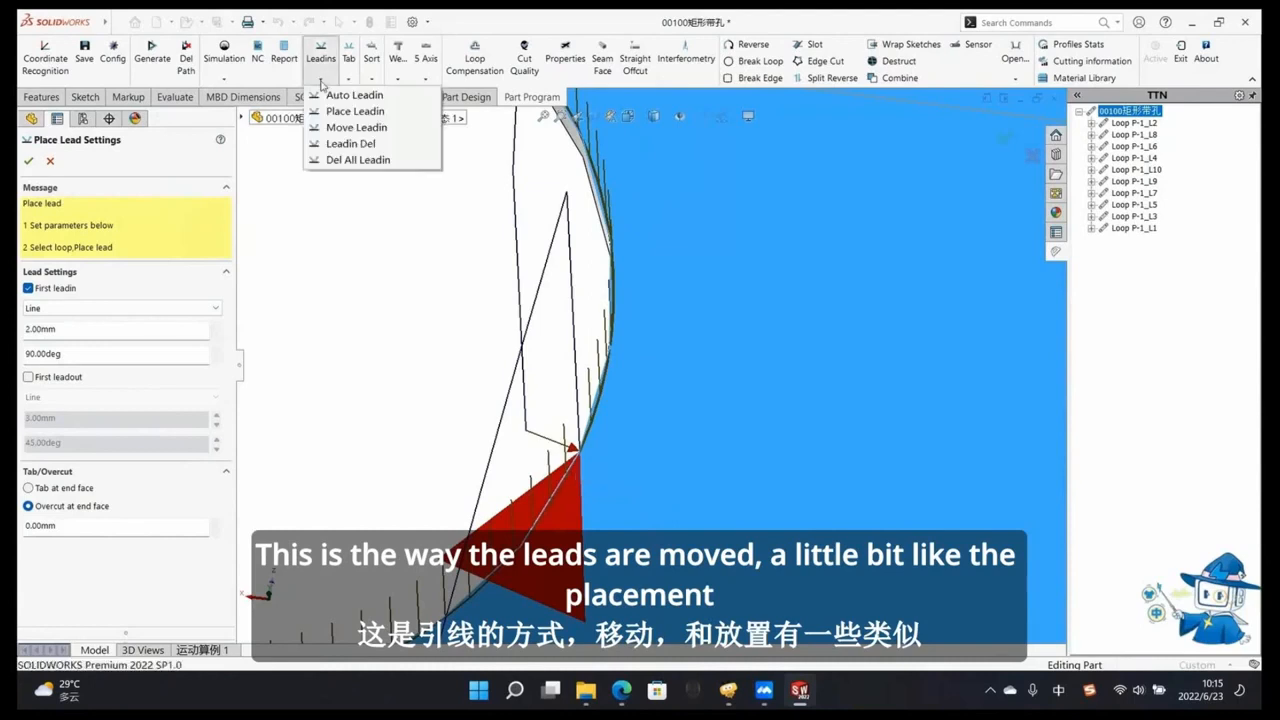
pyautogui.click(356, 128)
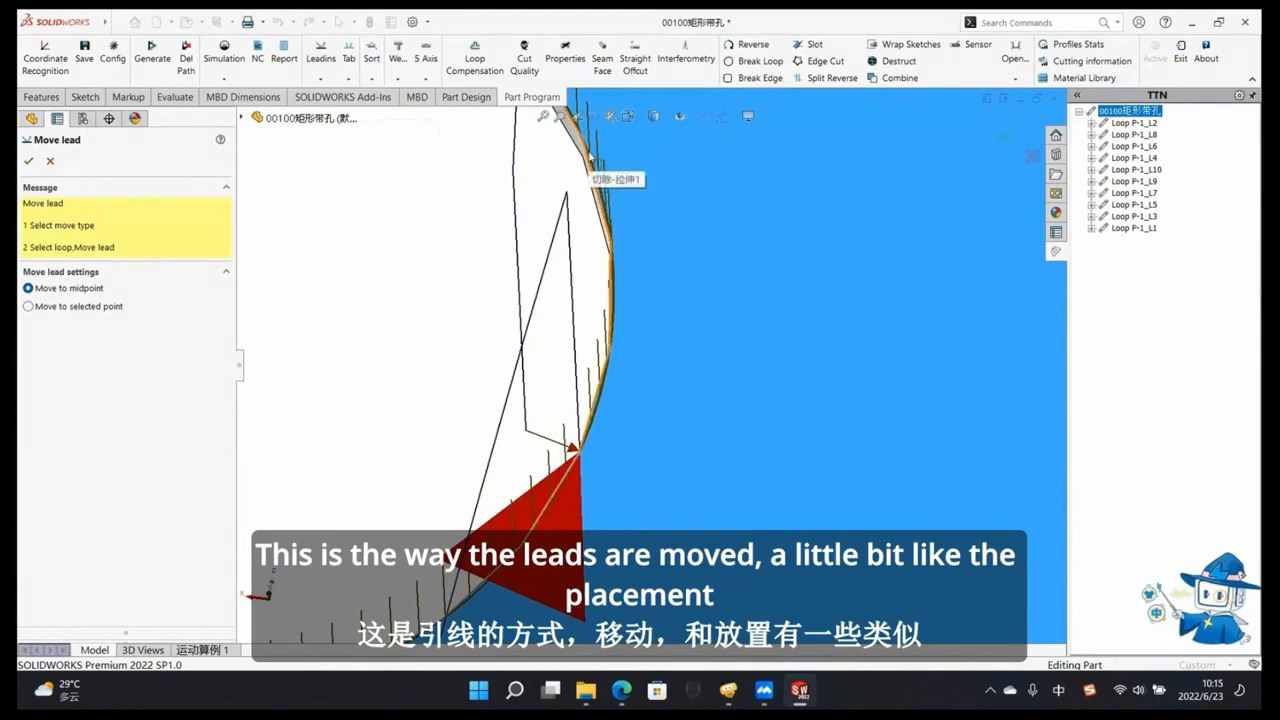
pyautogui.scroll(1, 564, 349)
pyautogui.scroll(-2, 564, 402)
pyautogui.scroll(3, 564, 400)
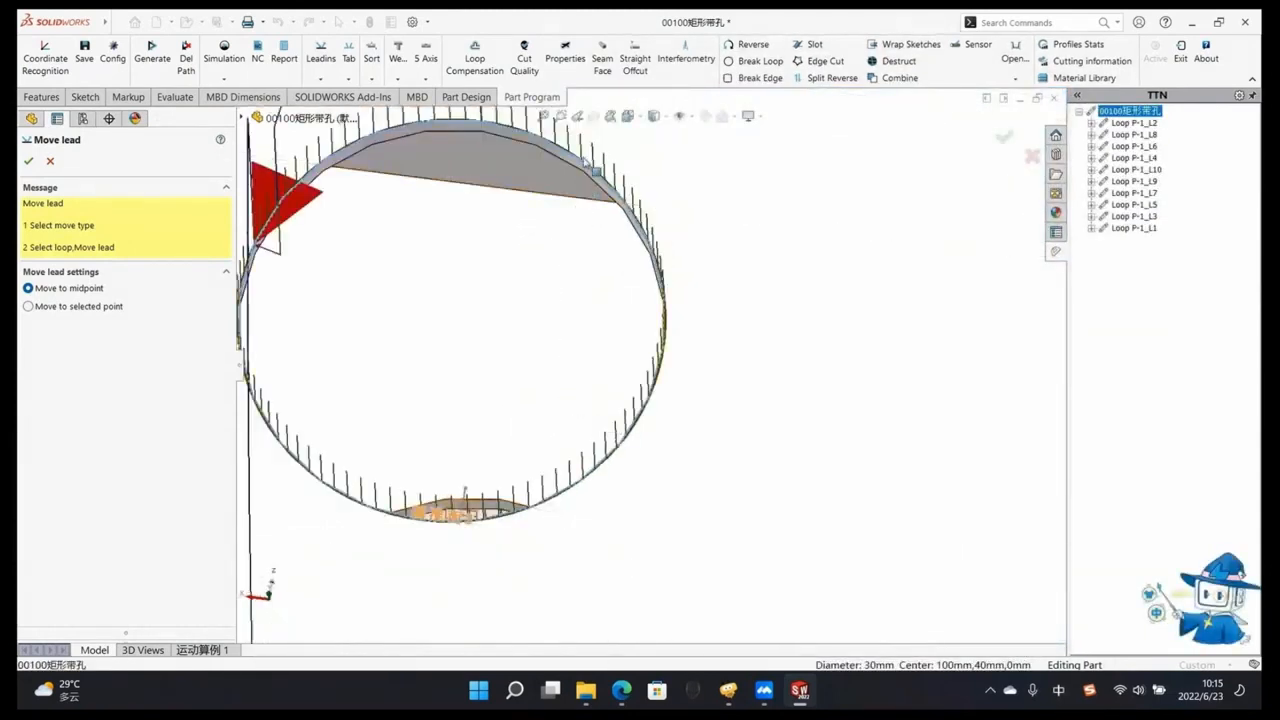
pyautogui.click(646, 294)
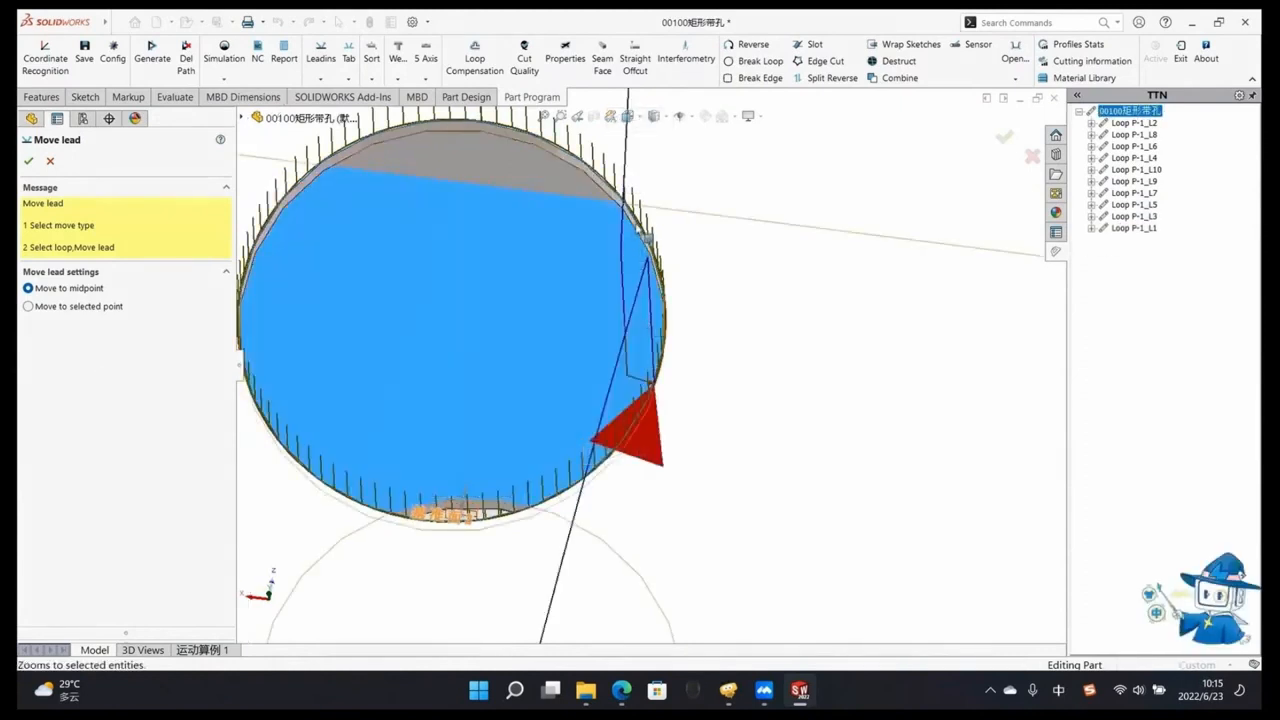
pyautogui.click(590, 420)
pyautogui.scroll(1, 609, 364)
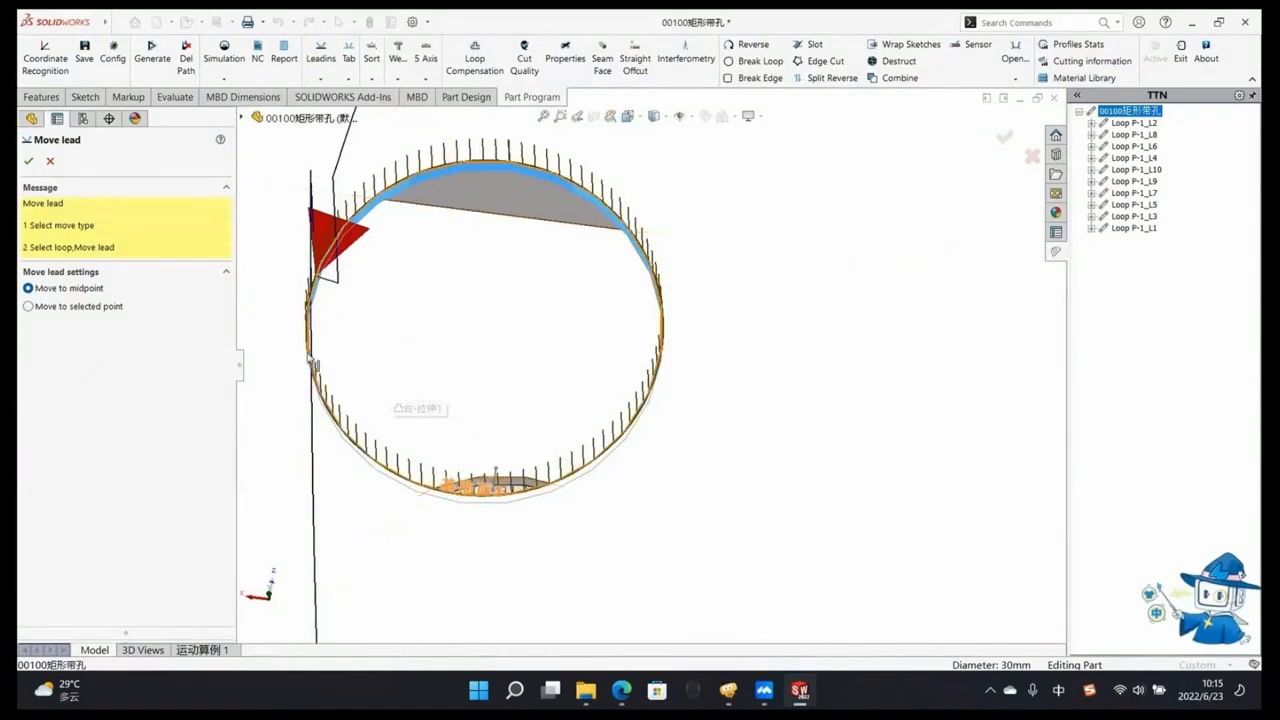
pyautogui.click(311, 338)
# Step: Move the rectangular hole's lead-in to the midpoints of its two long edges and then of a short edge
pyautogui.scroll(5, 470, 385)
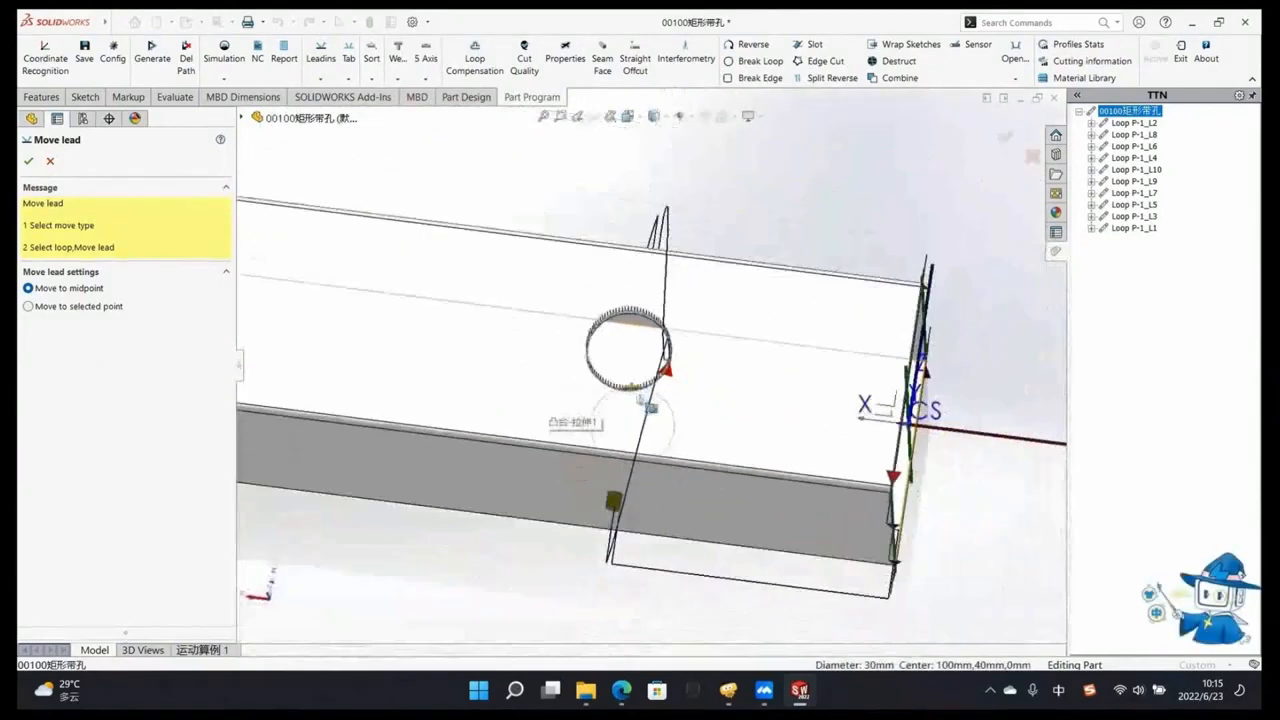
pyautogui.moveTo(345, 370); pyautogui.dragTo(334, 320, button='middle')
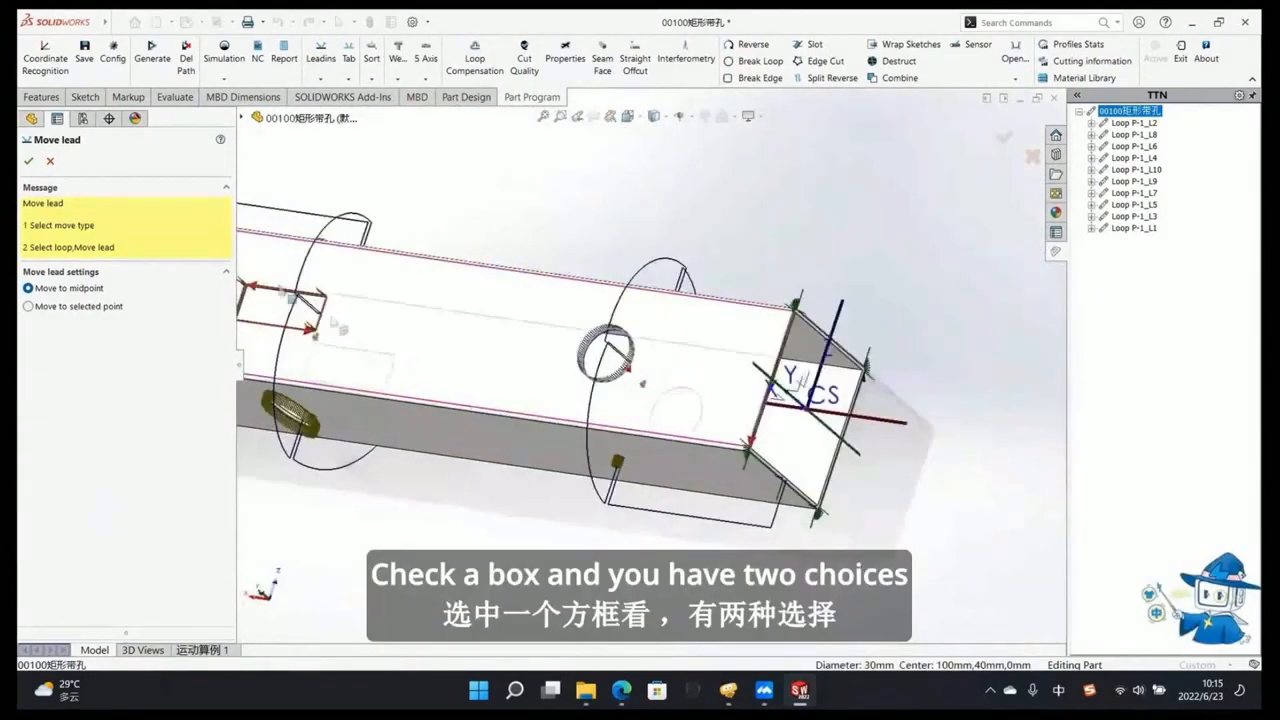
pyautogui.scroll(-3, 252, 316)
pyautogui.scroll(-2, 287, 315)
pyautogui.scroll(3, 352, 338)
pyautogui.scroll(-3, 549, 345)
pyautogui.scroll(-1, 573, 343)
pyautogui.click(638, 325)
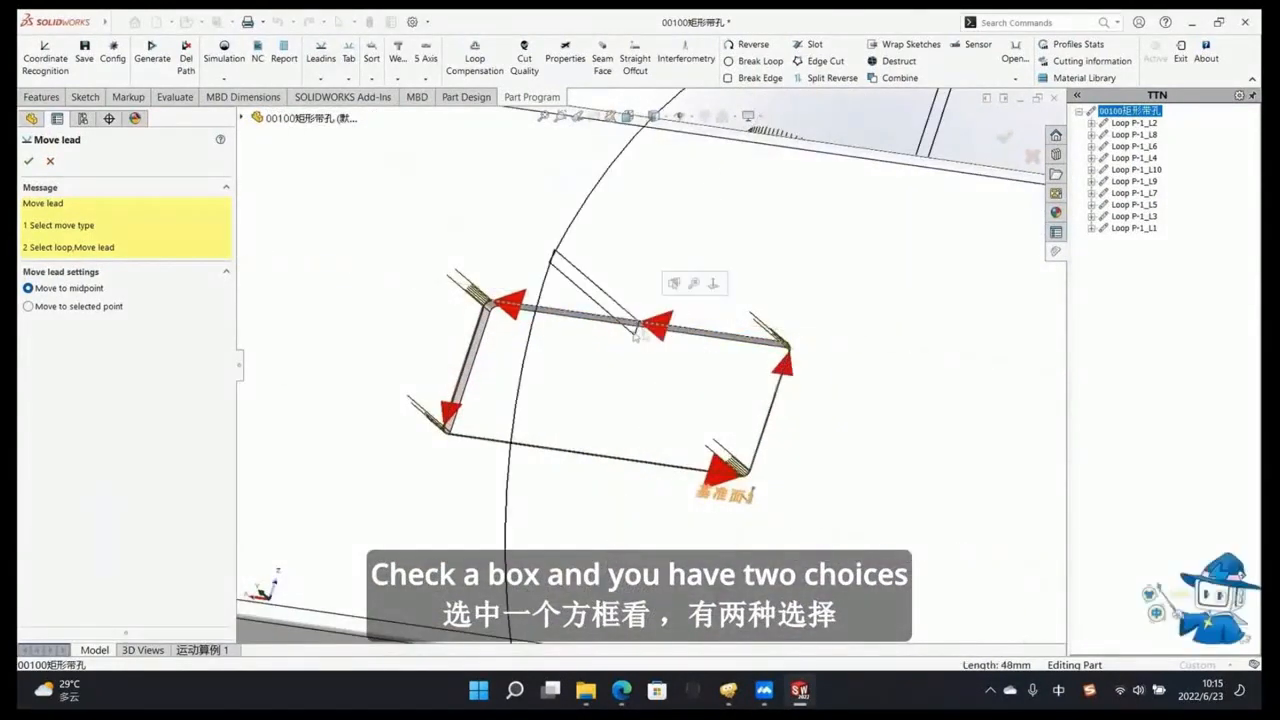
pyautogui.click(590, 455)
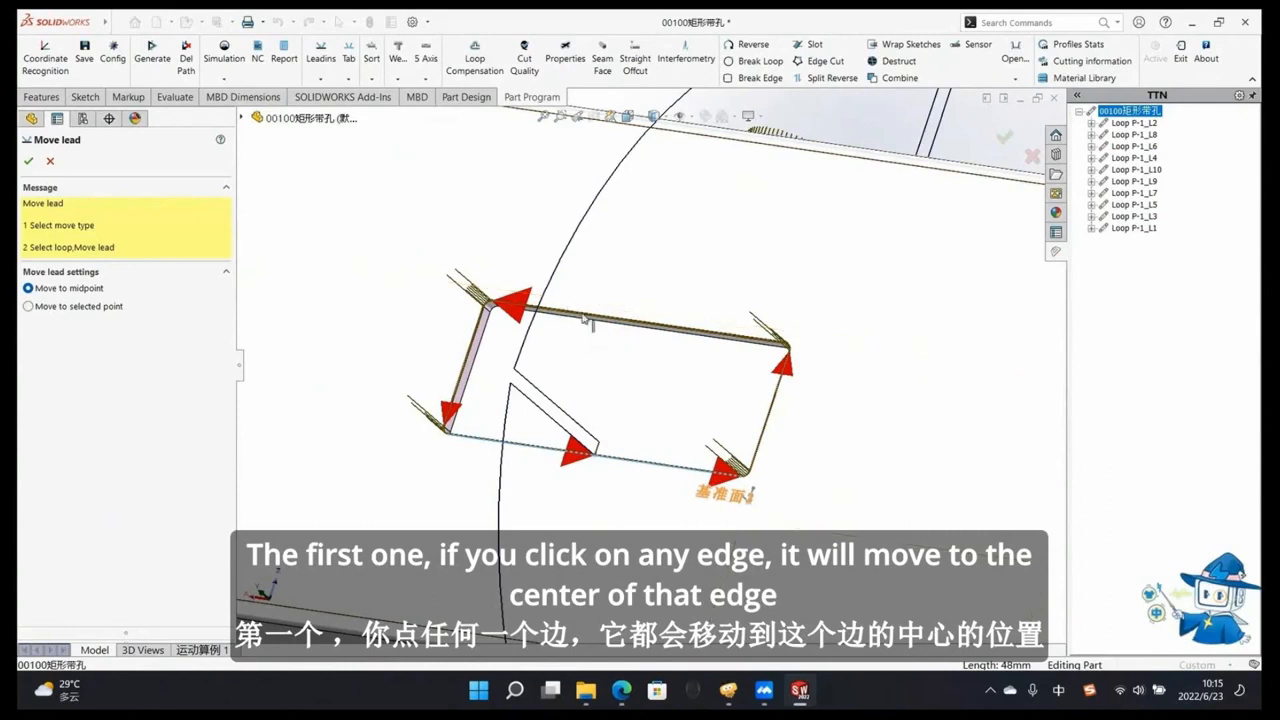
pyautogui.click(585, 318)
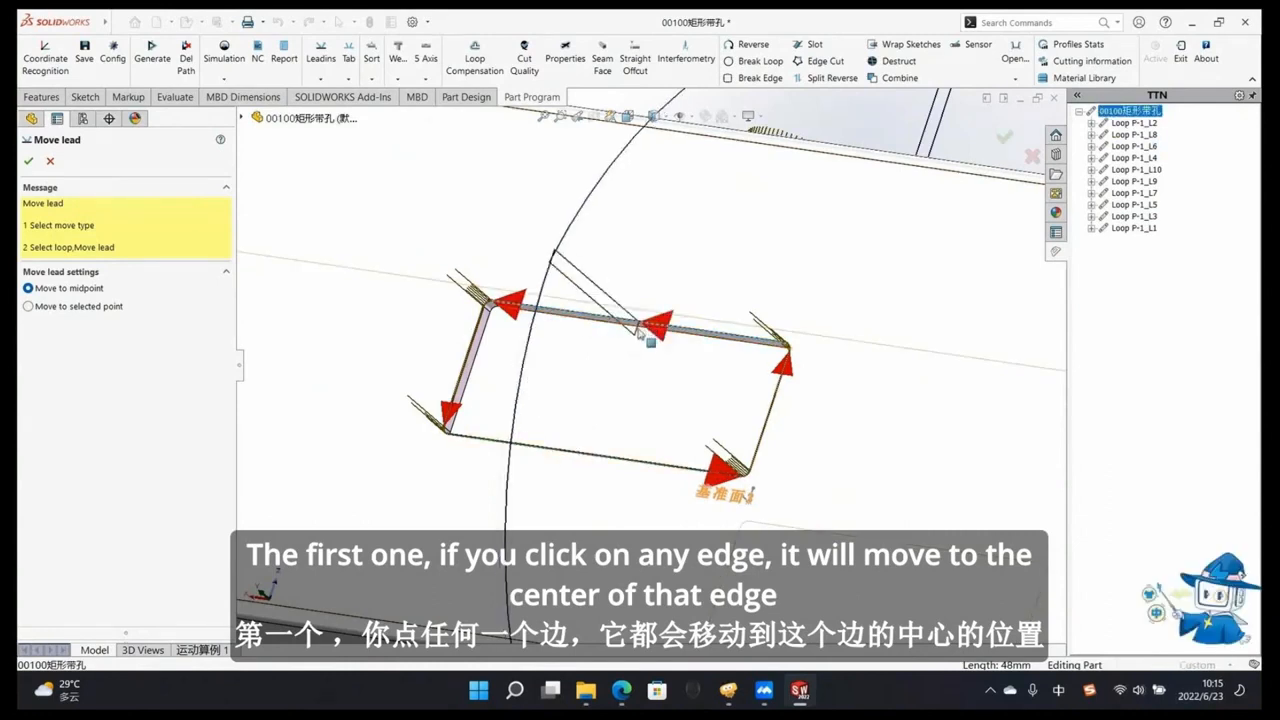
pyautogui.click(466, 369)
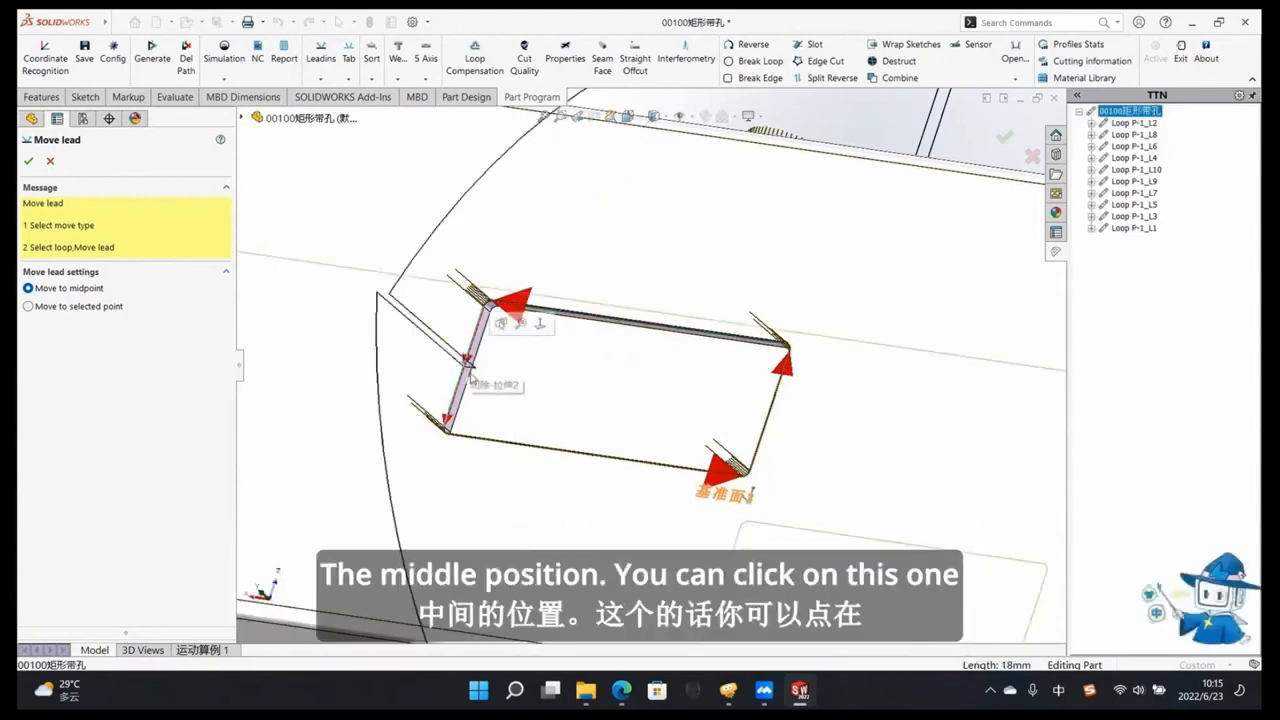
# Step: Switch to Move to selected point and shift the rectangular hole's lead-in to chosen points along its upper long edge
pyautogui.click(29, 306)
pyautogui.click(682, 333)
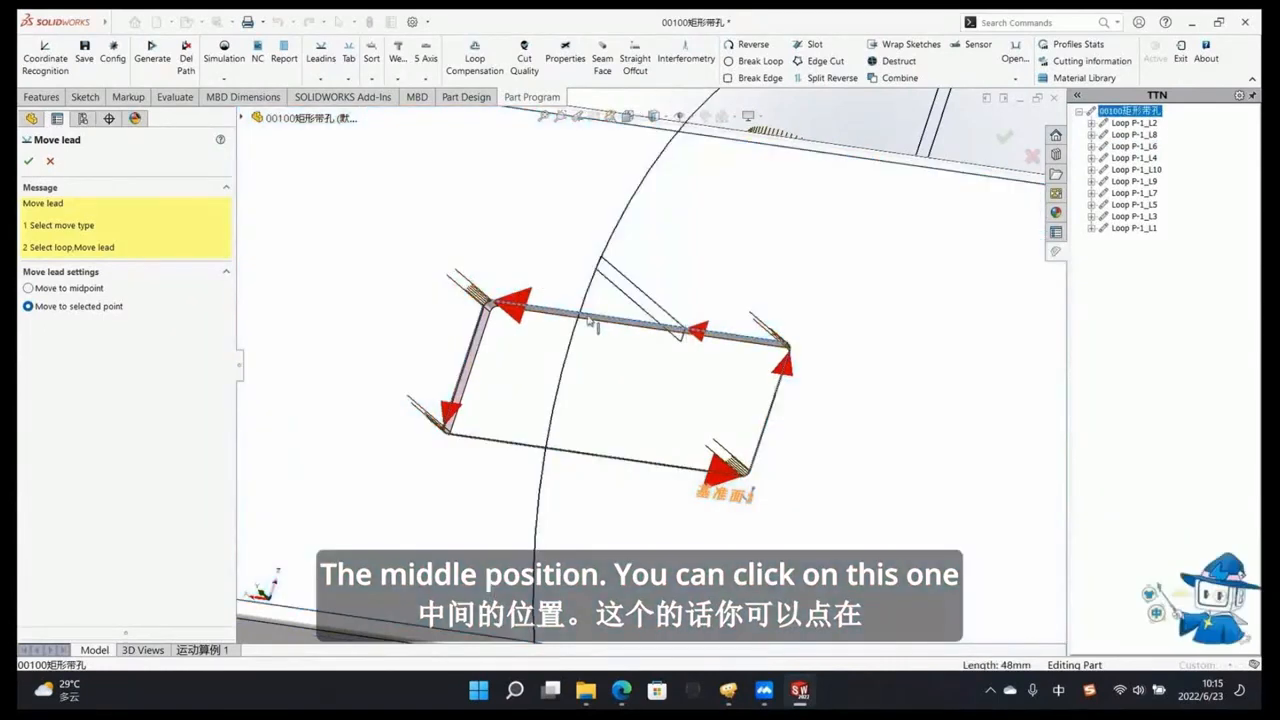
pyautogui.click(591, 322)
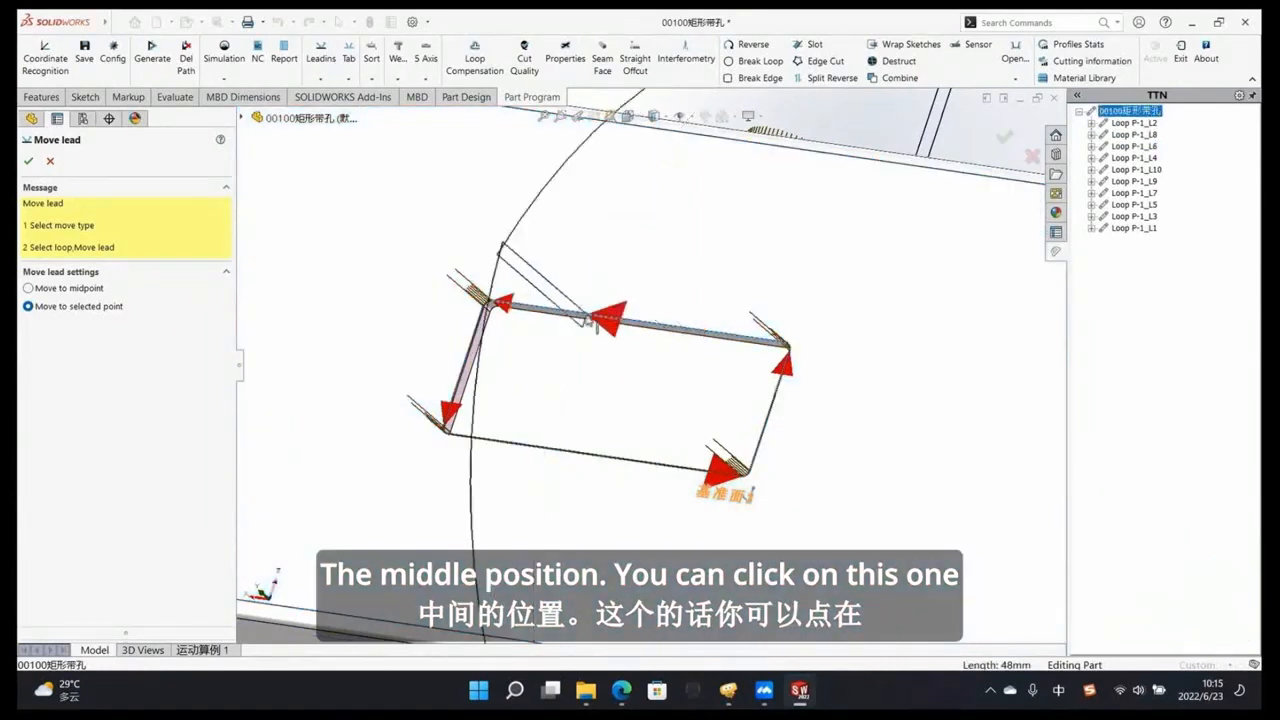
pyautogui.click(710, 337)
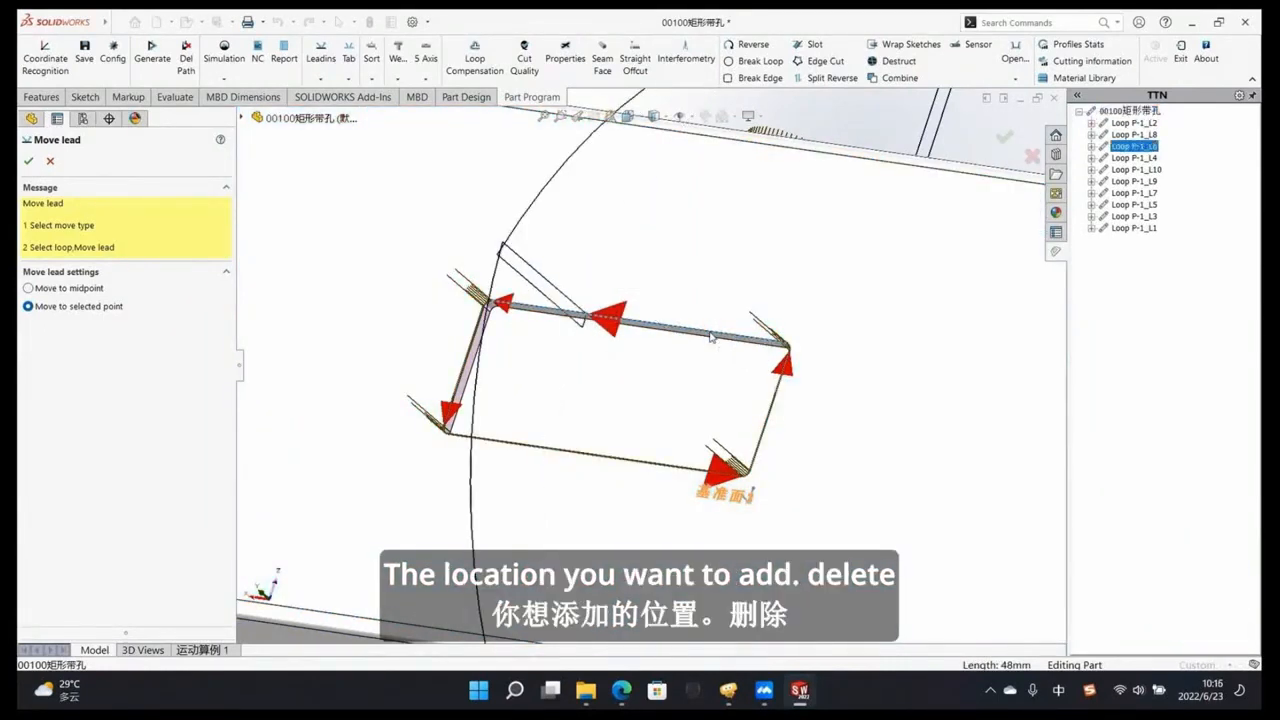
pyautogui.click(667, 469)
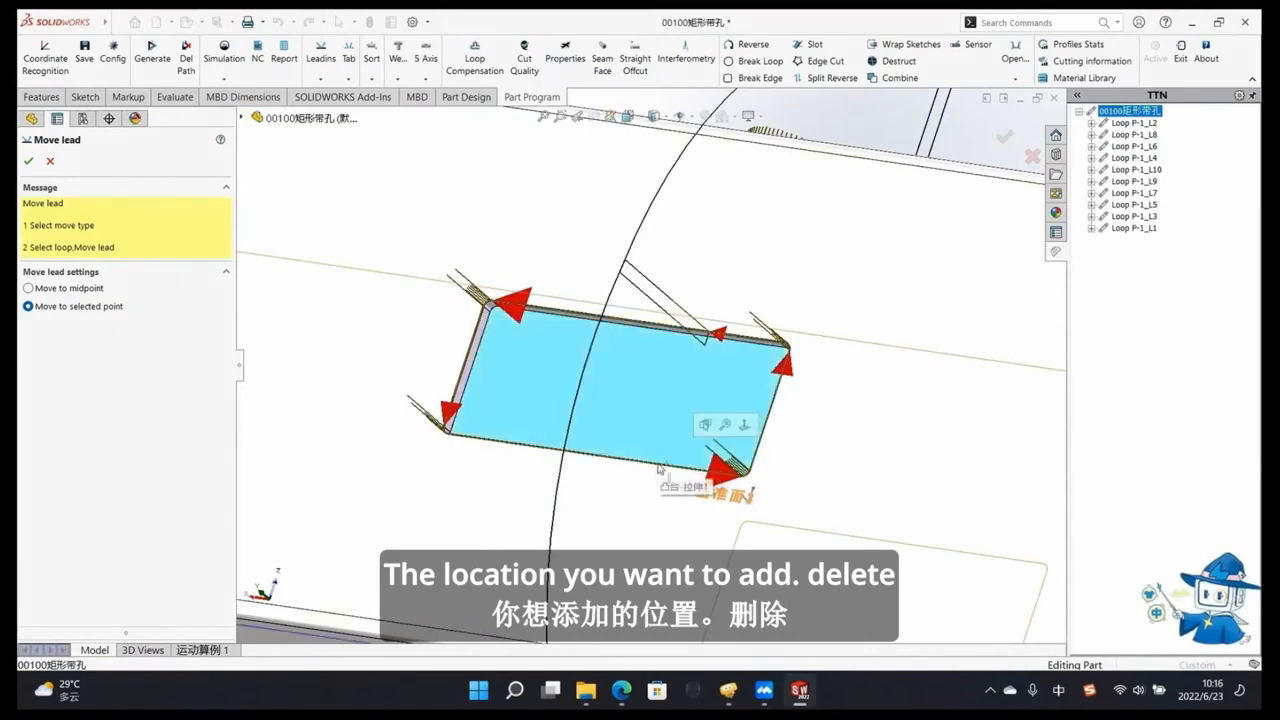
# Step: Delete the lead-in from the rectangular hole's loop
pyautogui.click(320, 82)
pyautogui.click(348, 80)
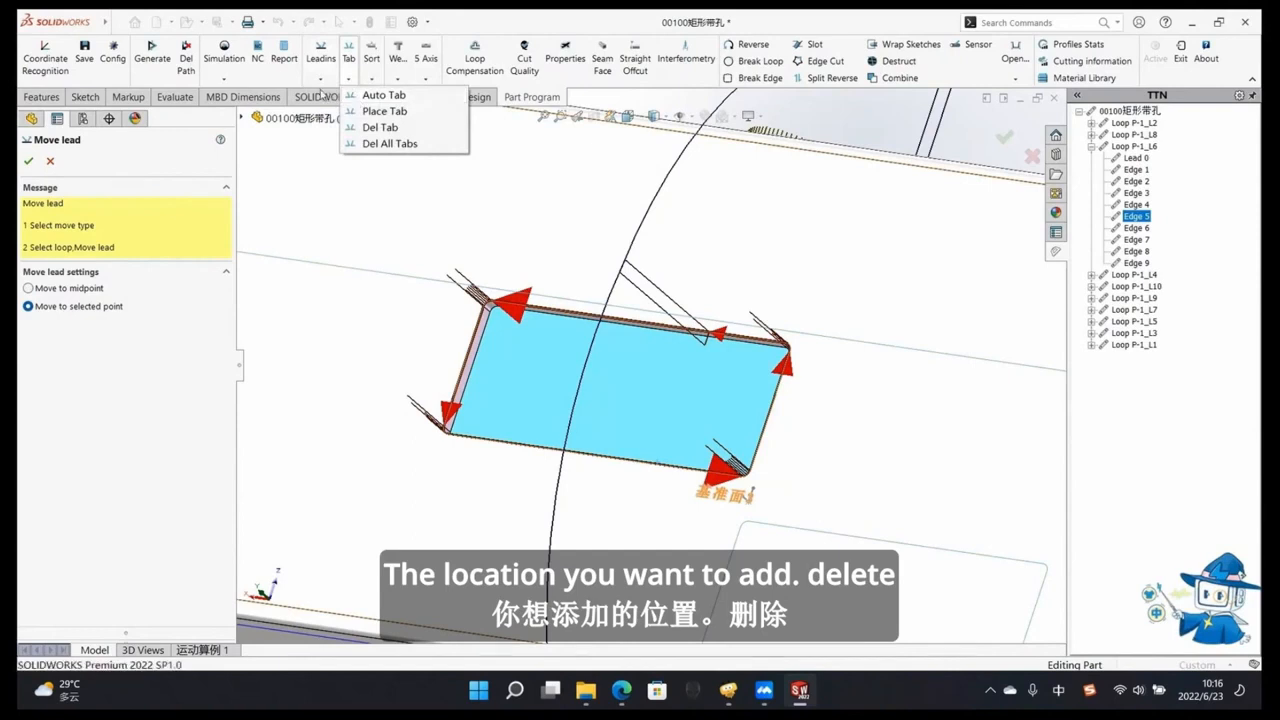
pyautogui.click(321, 82)
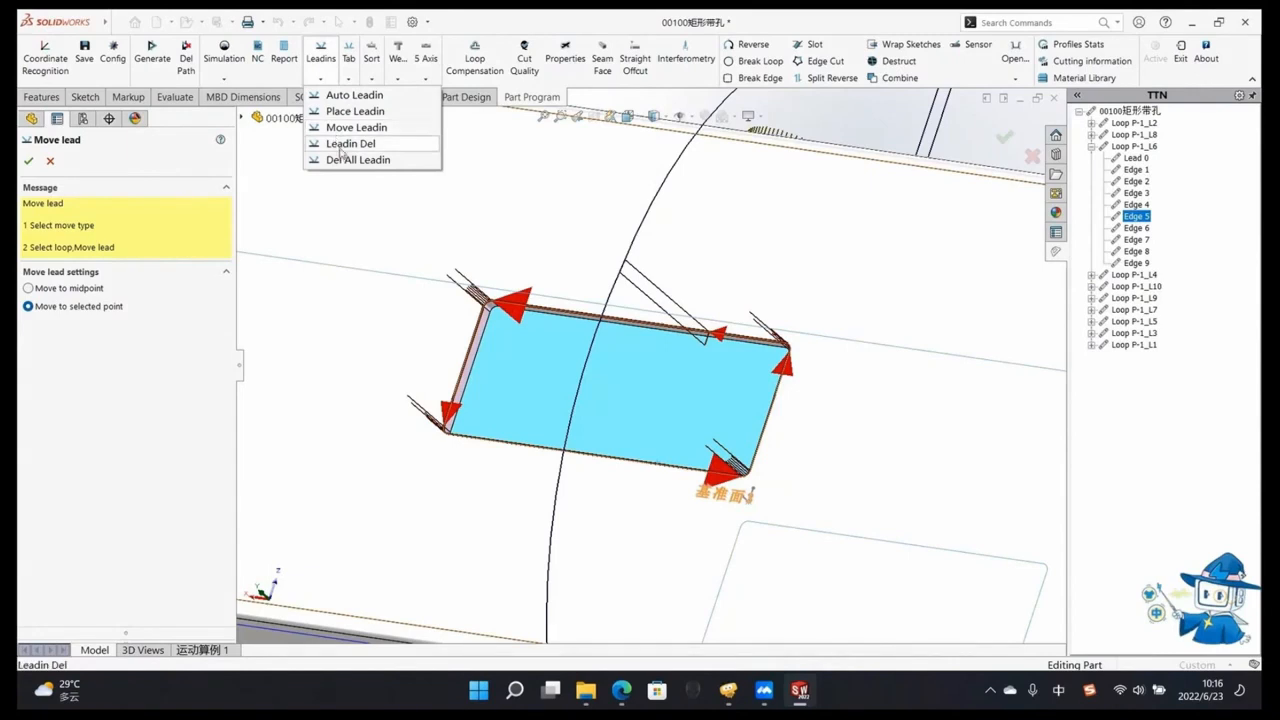
pyautogui.click(718, 340)
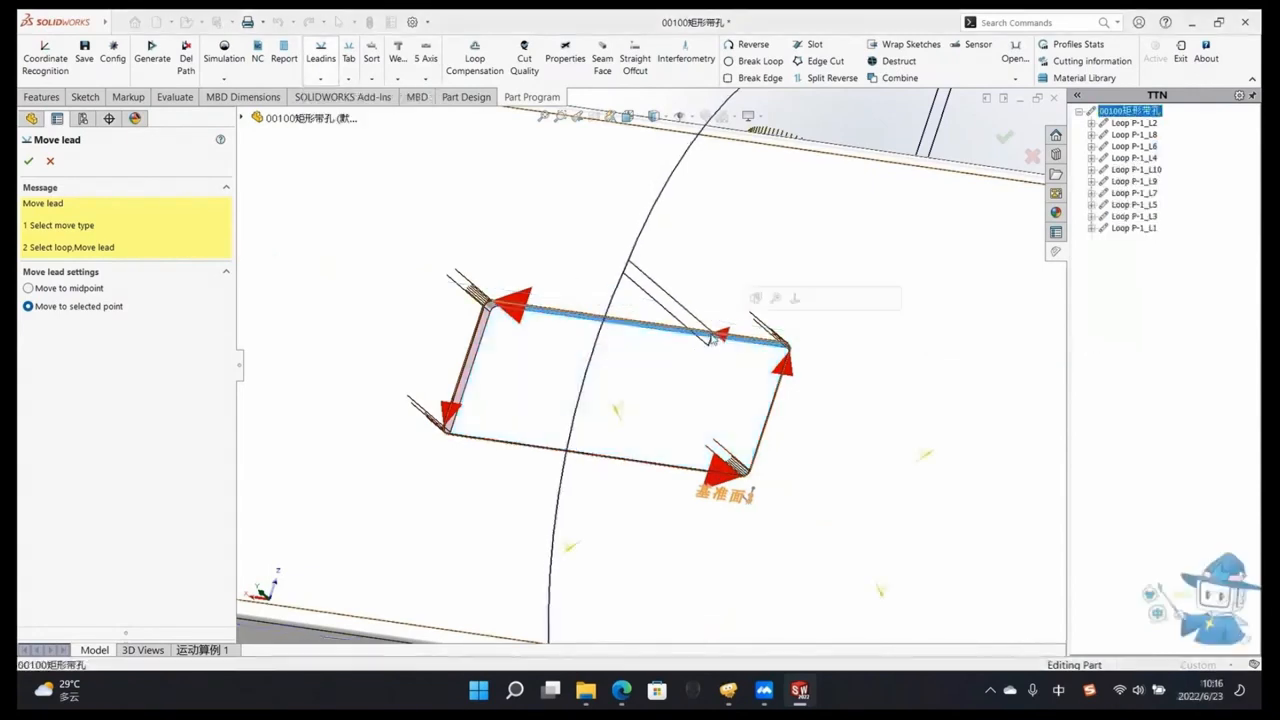
pyautogui.click(321, 78)
pyautogui.click(352, 146)
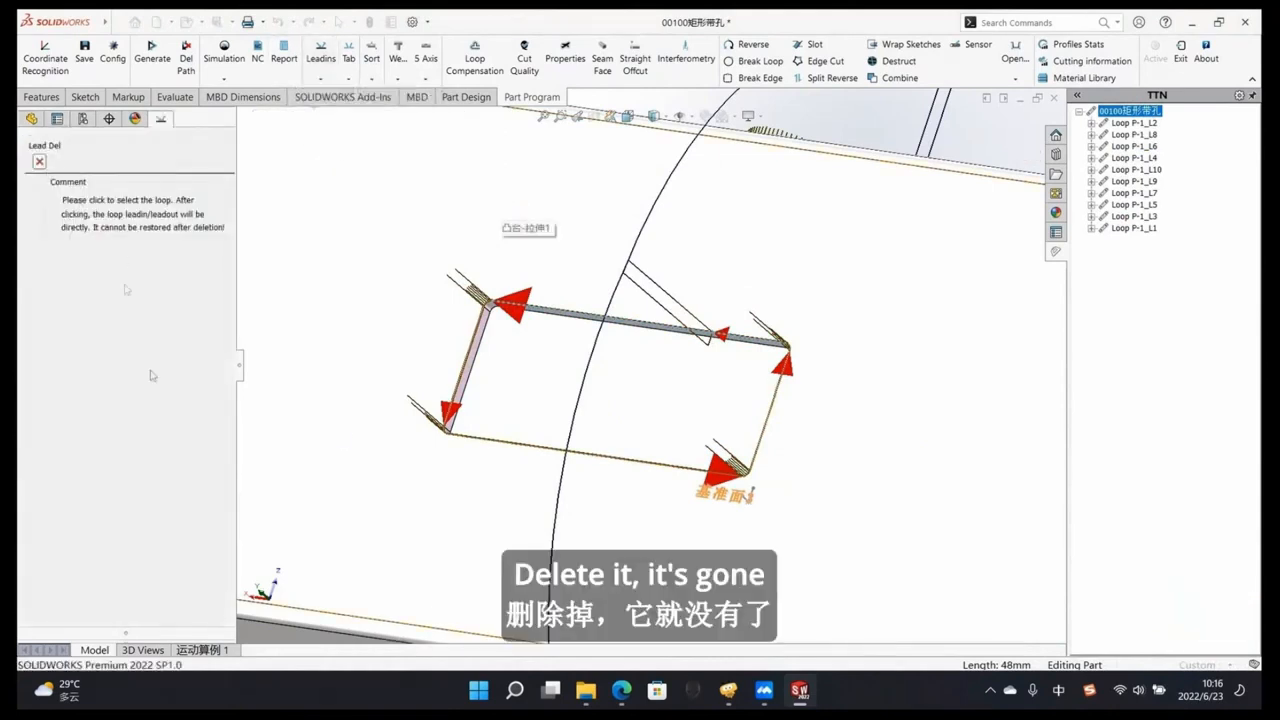
pyautogui.click(743, 358)
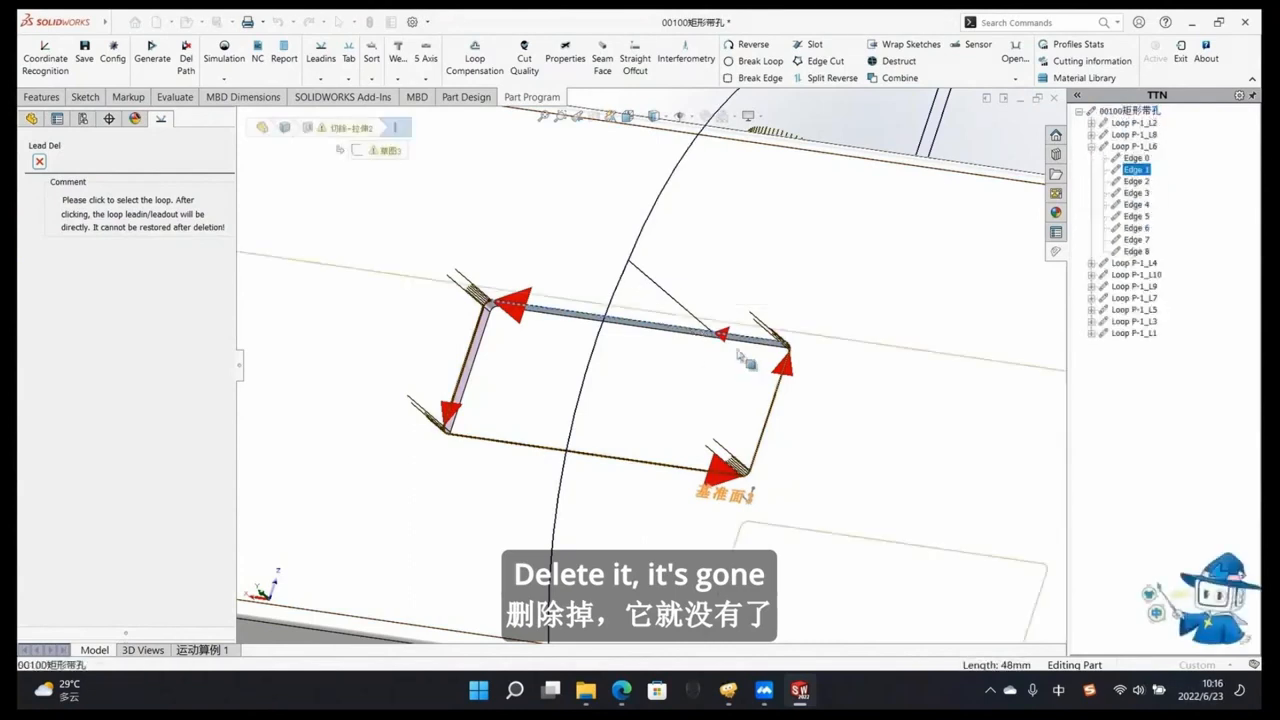
pyautogui.click(318, 80)
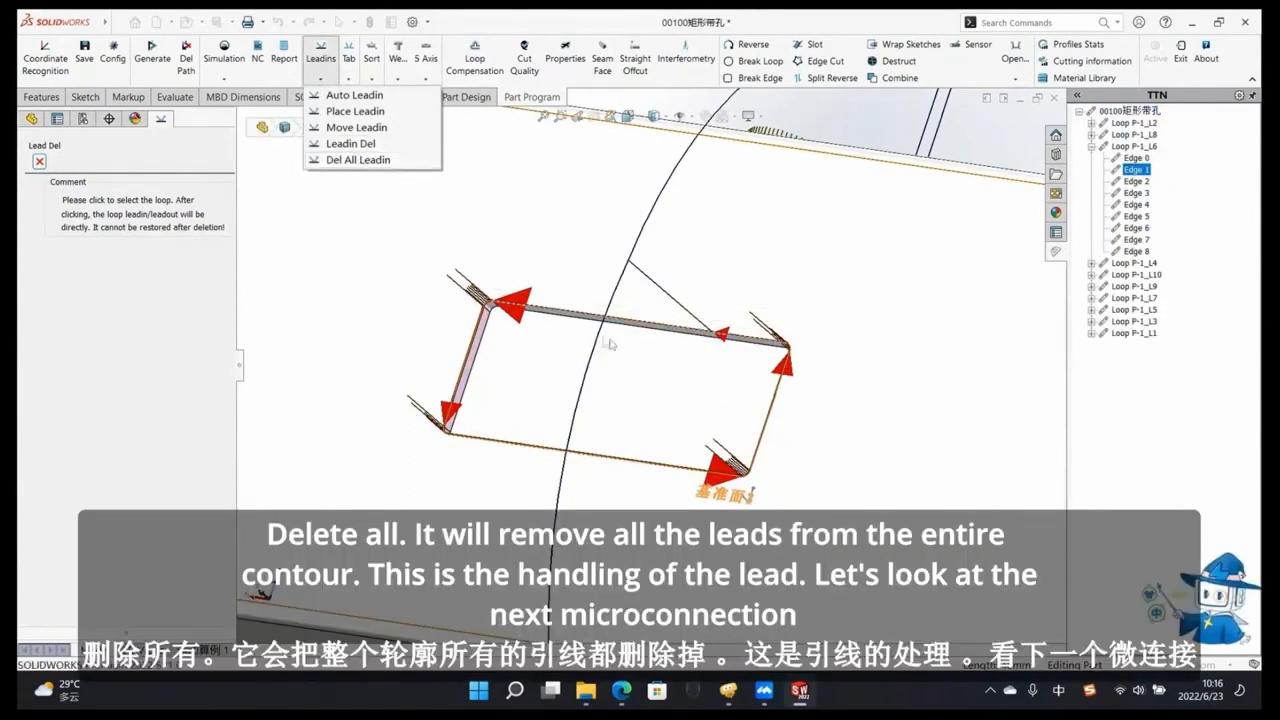
pyautogui.click(602, 343)
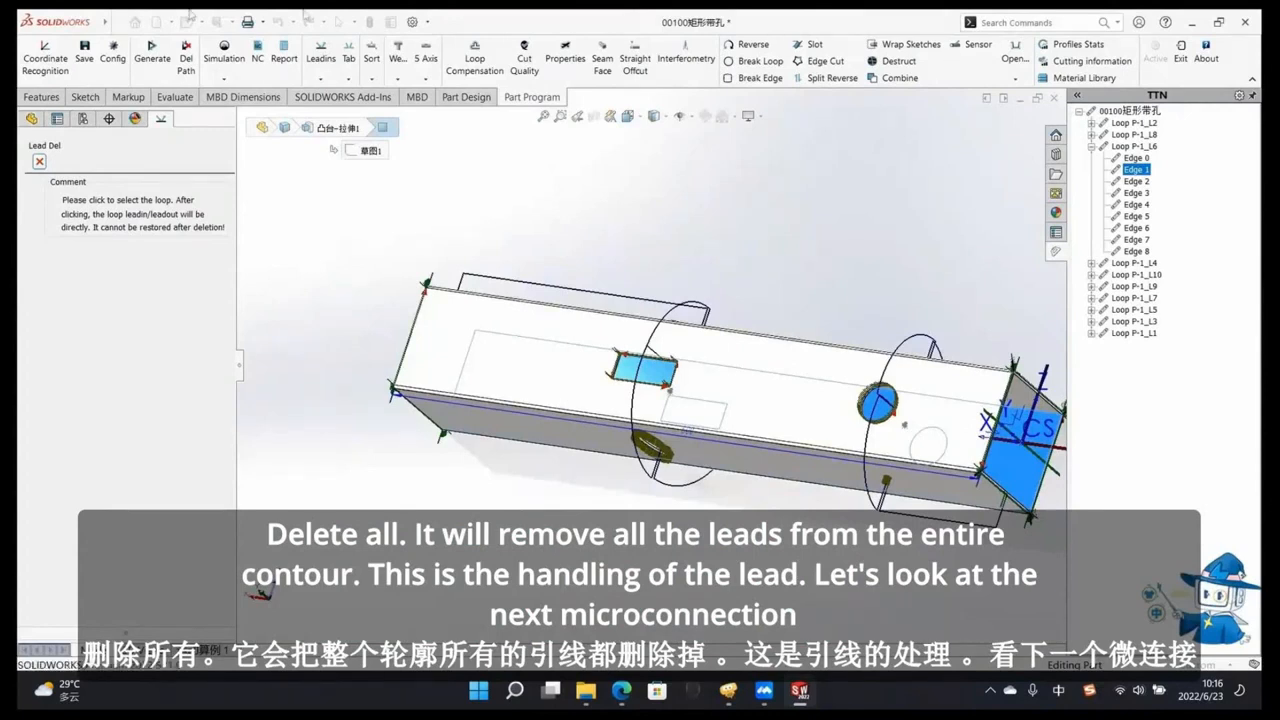
pyautogui.click(344, 80)
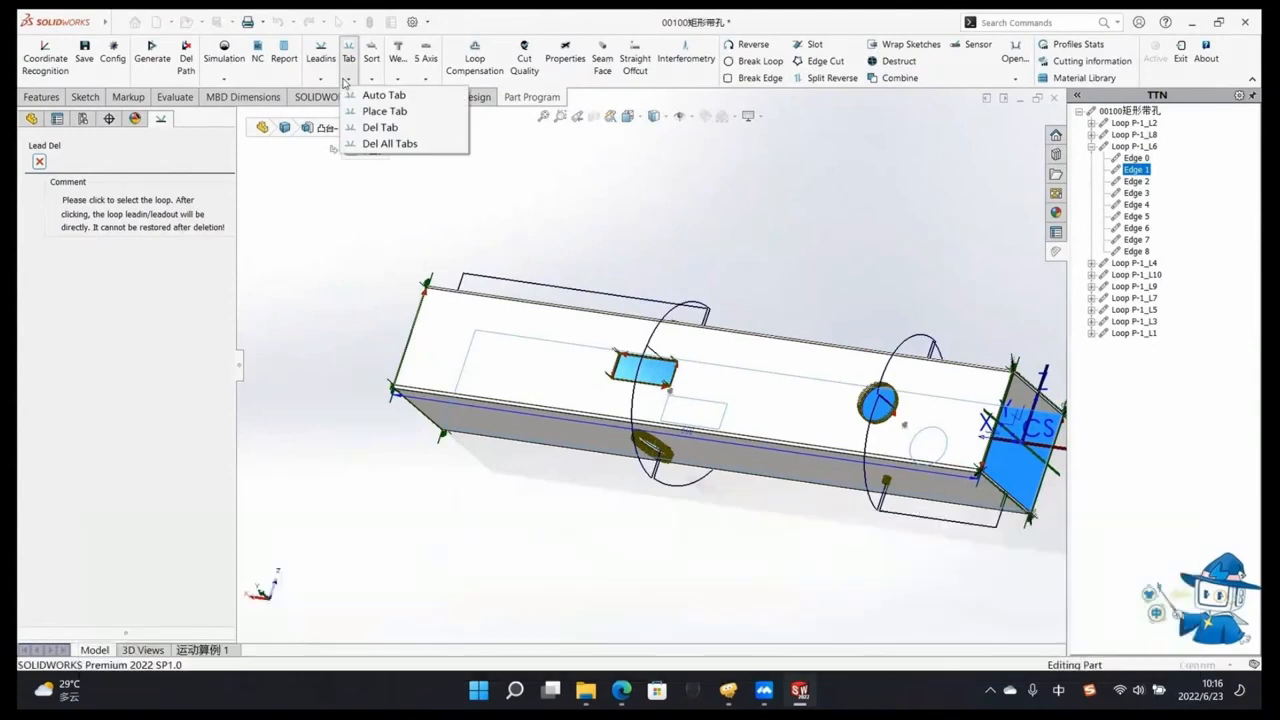
pyautogui.click(371, 80)
pyautogui.click(349, 82)
pyautogui.click(349, 83)
pyautogui.click(349, 82)
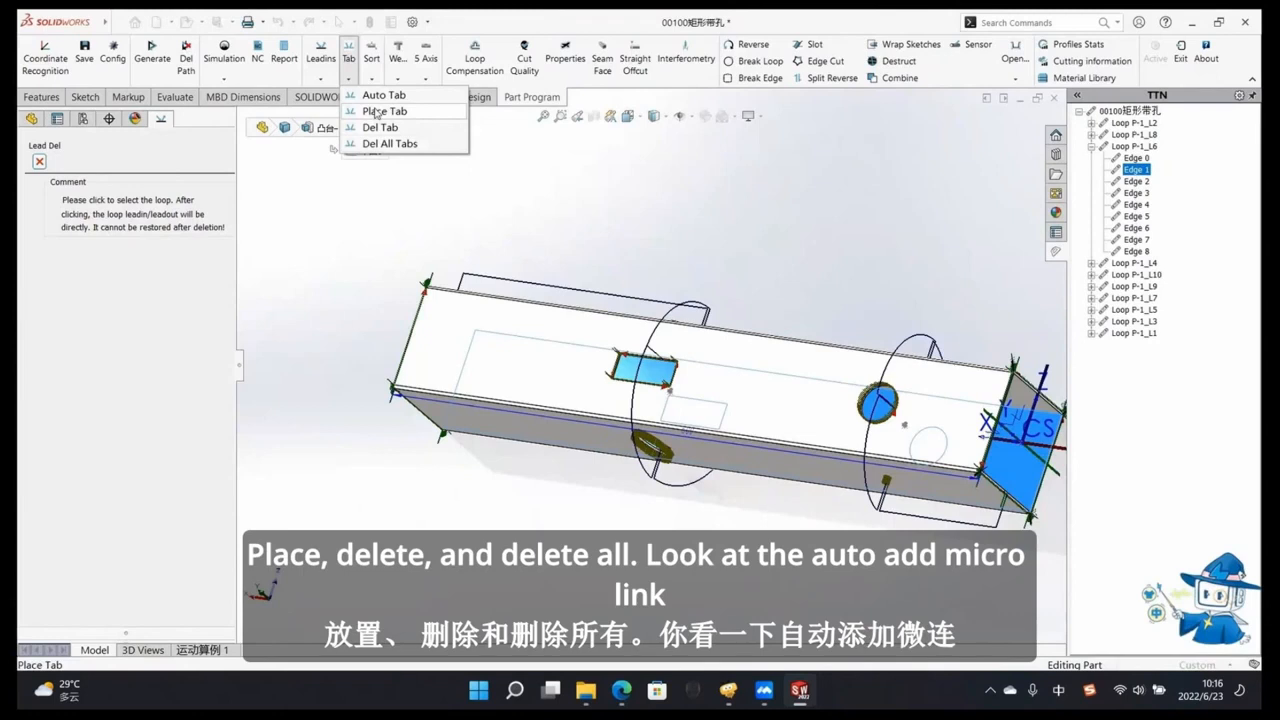
# Step: Open the Auto sort settings, and check the Tab settings in the toolpath configuration
pyautogui.click(371, 78)
pyautogui.click(400, 95)
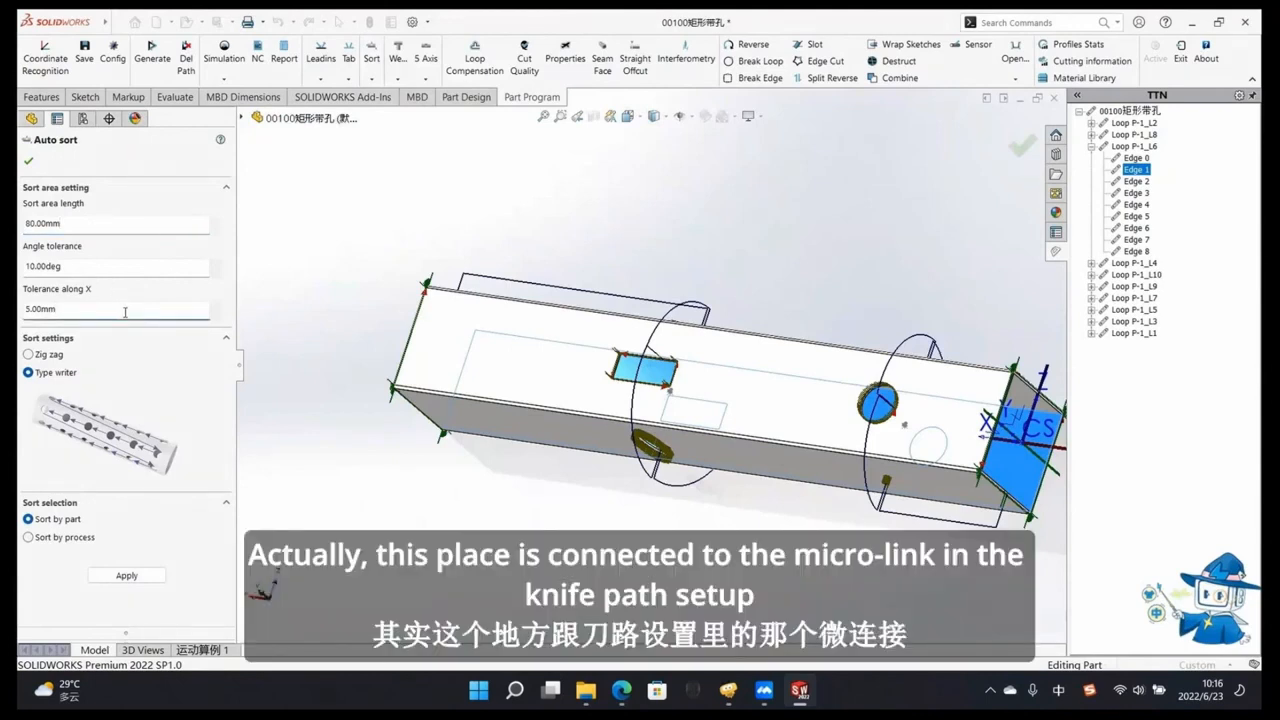
pyautogui.click(113, 52)
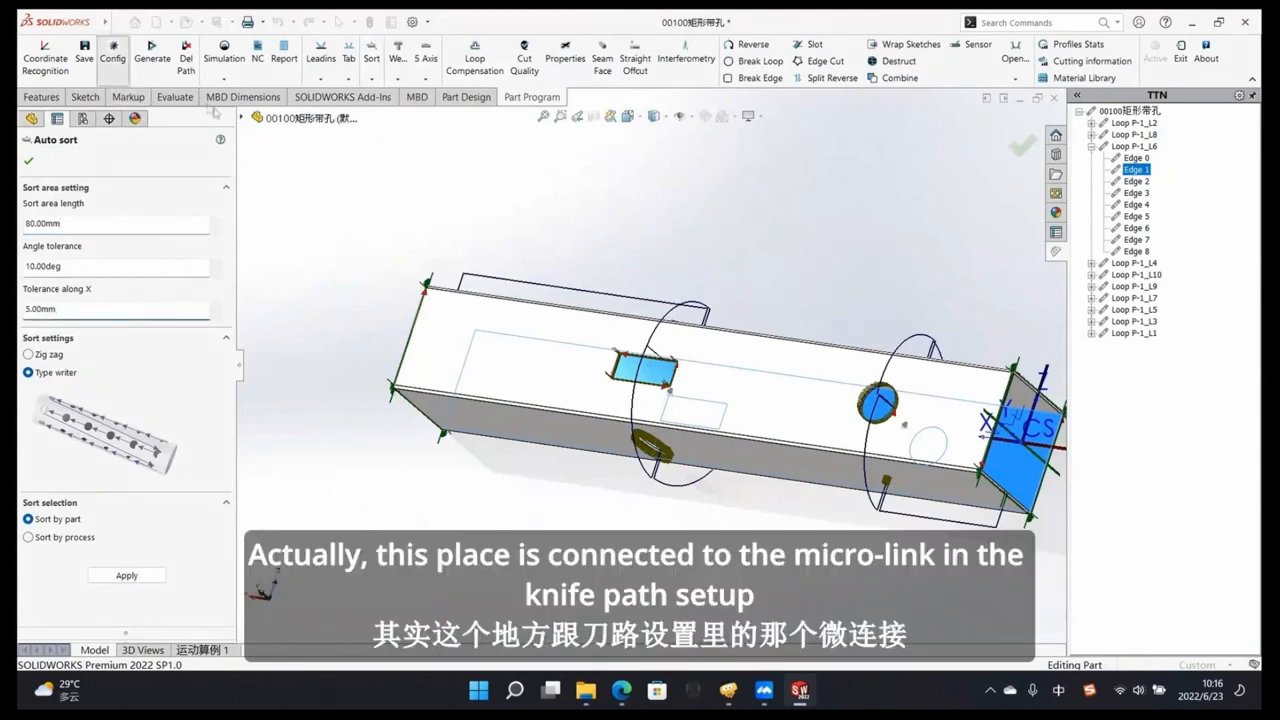
pyautogui.click(349, 193)
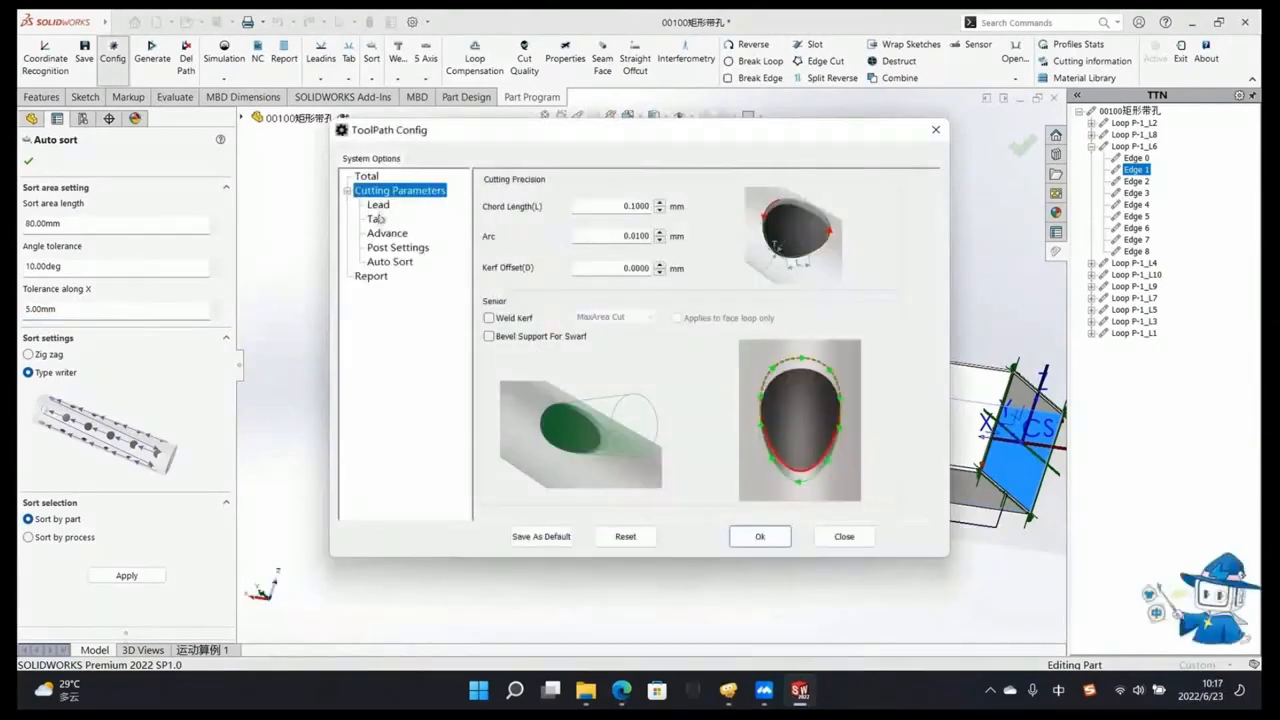
pyautogui.click(376, 218)
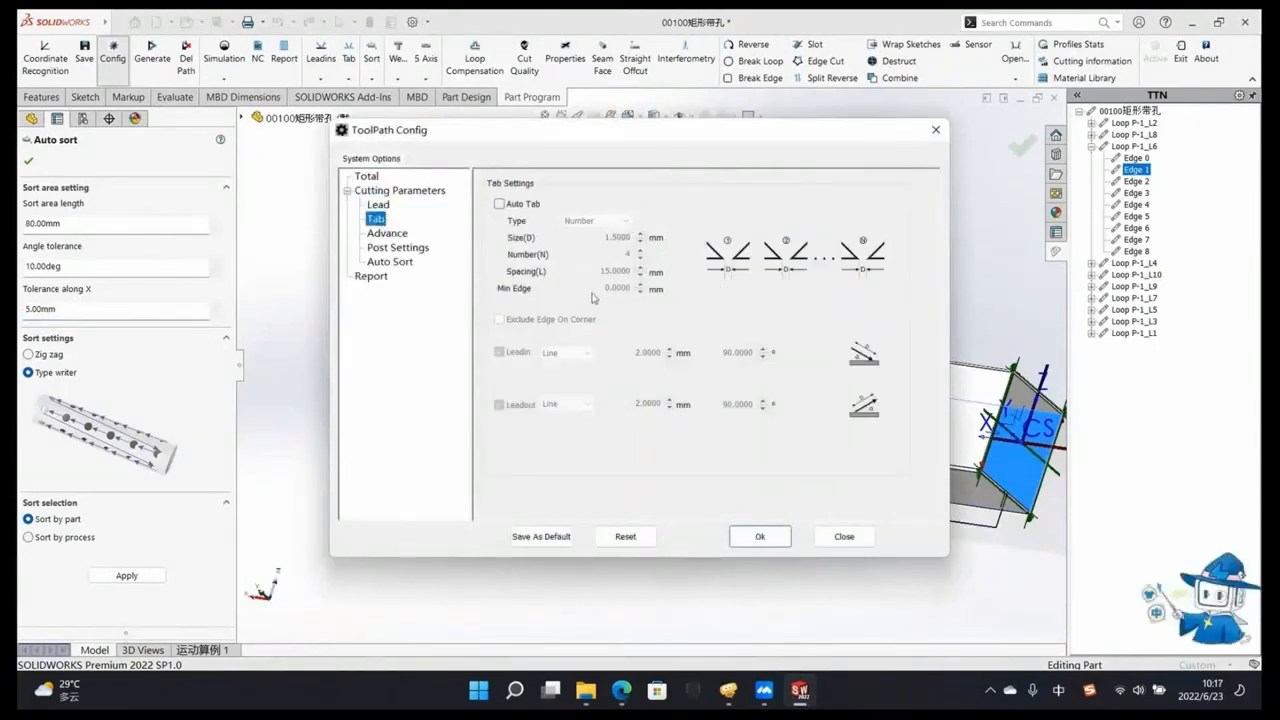
pyautogui.click(935, 132)
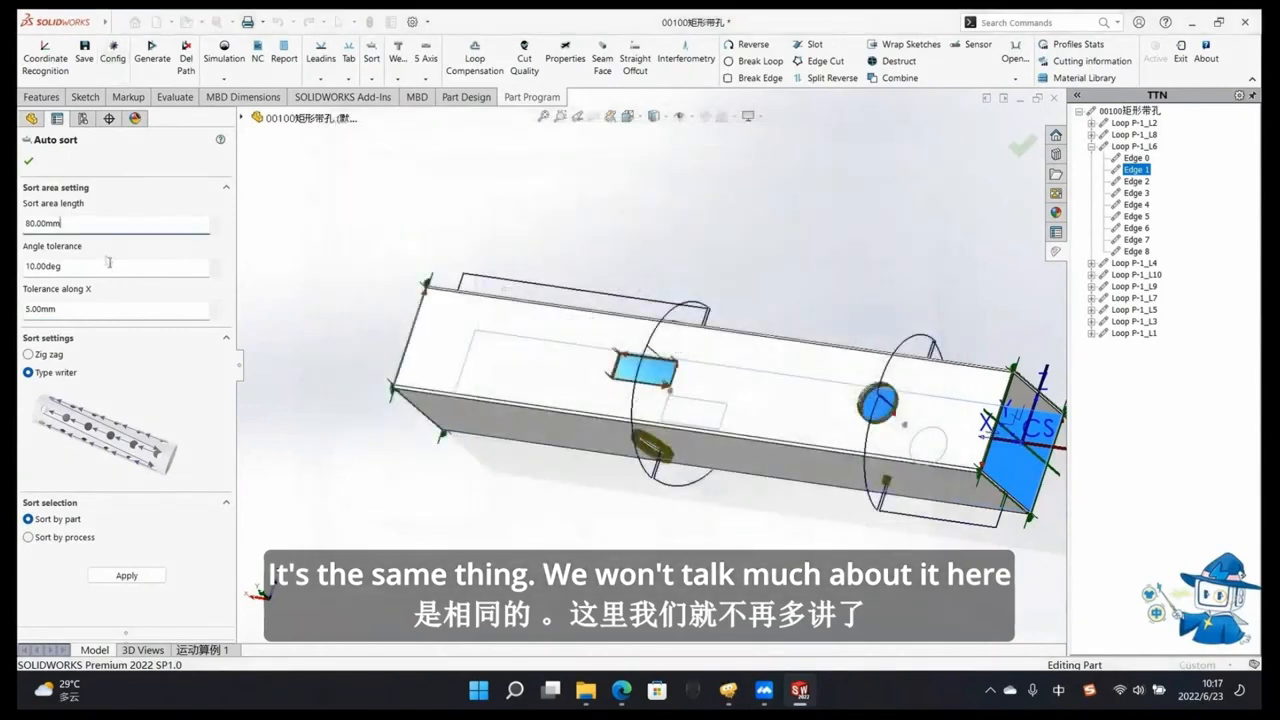
# Step: Enable Auto Tab in the Tab settings of the toolpath configuration
pyautogui.click(113, 55)
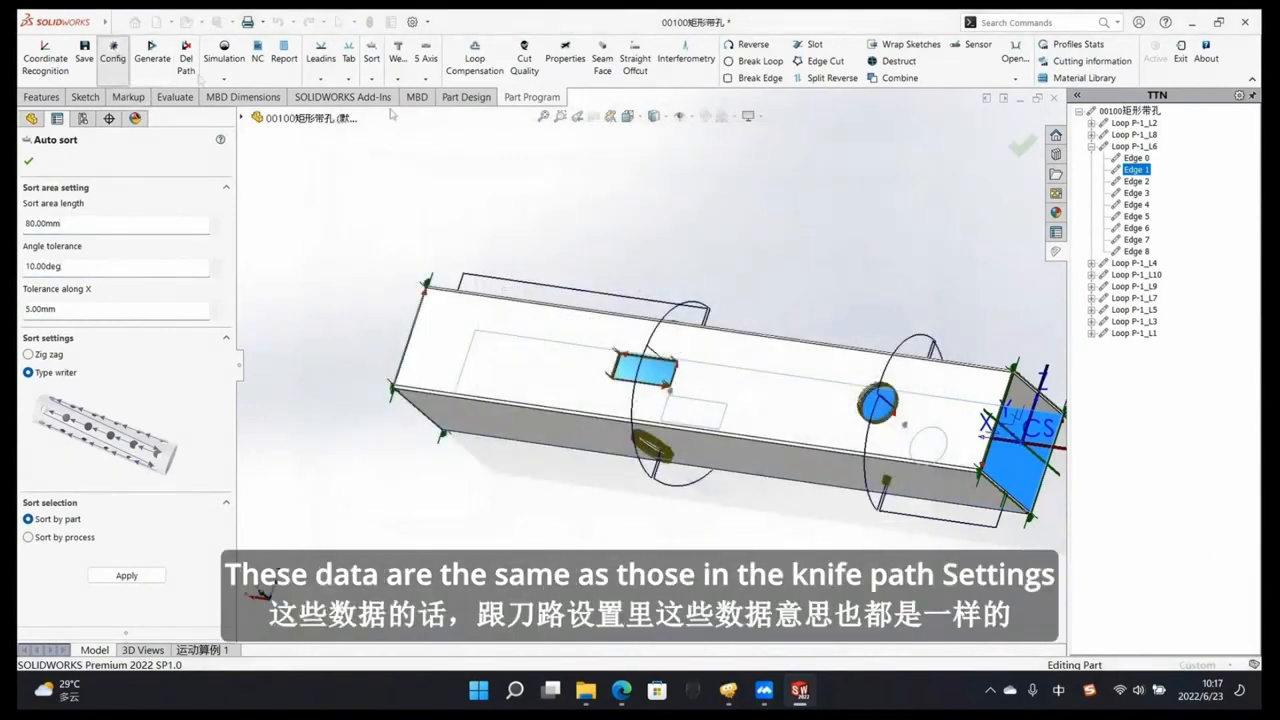
pyautogui.click(395, 190)
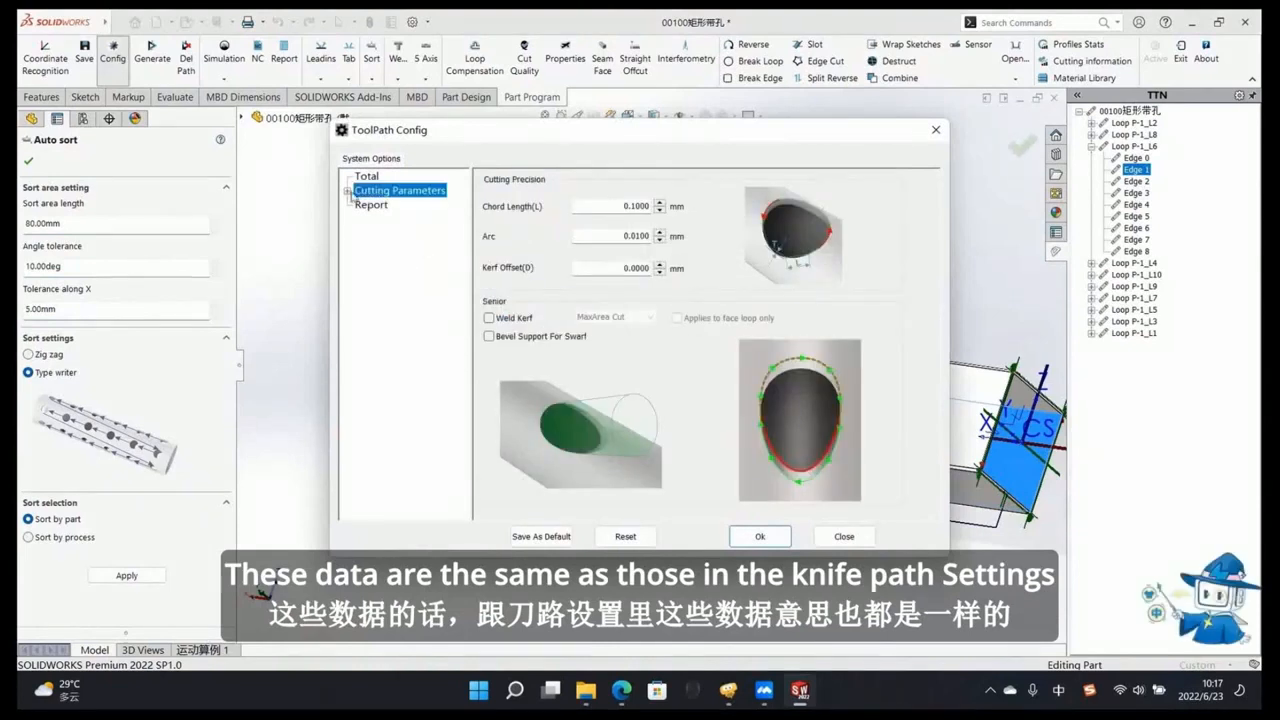
pyautogui.click(347, 190)
pyautogui.click(376, 218)
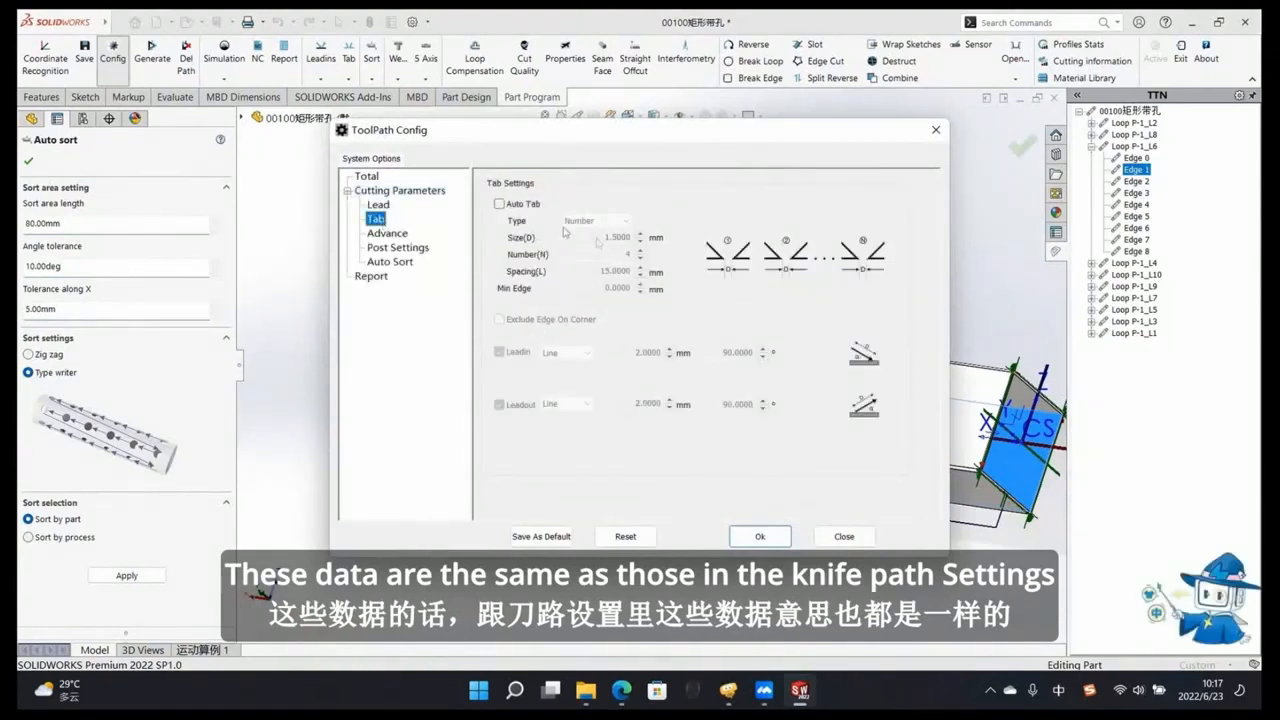
pyautogui.click(498, 205)
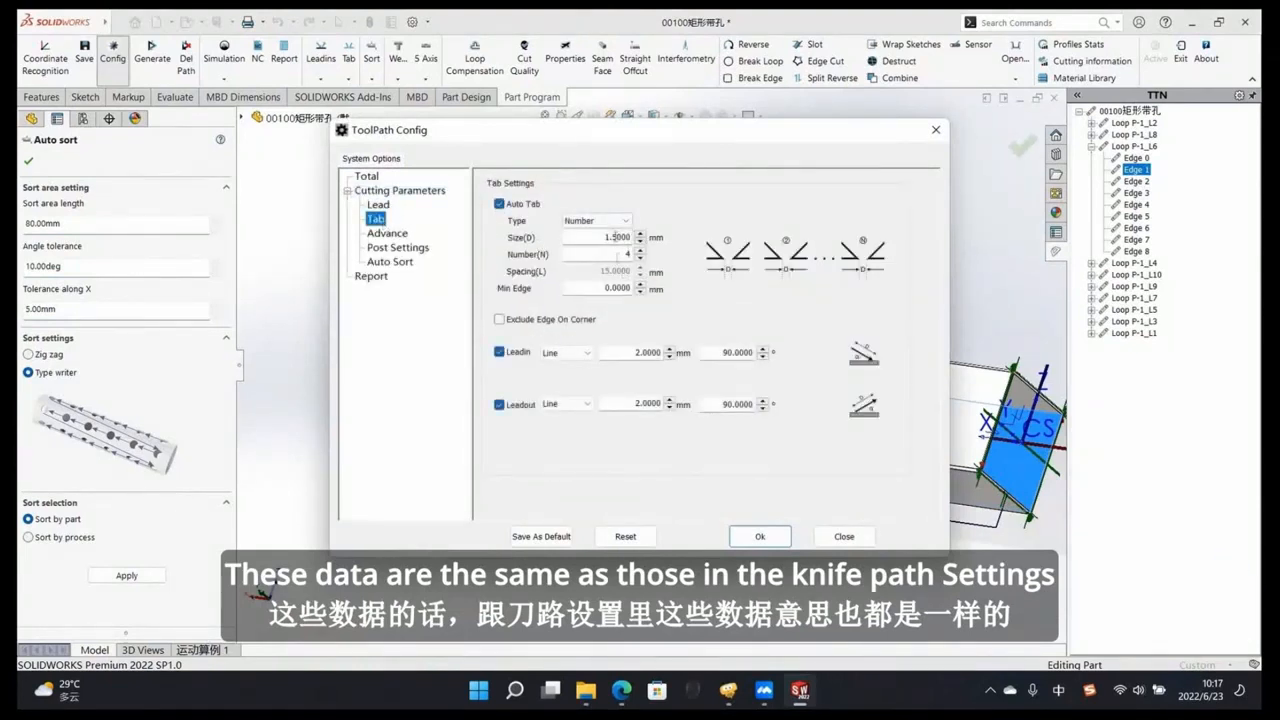
# Step: Try the Spacing type for automatic tabs and return the type to Number
pyautogui.click(612, 221)
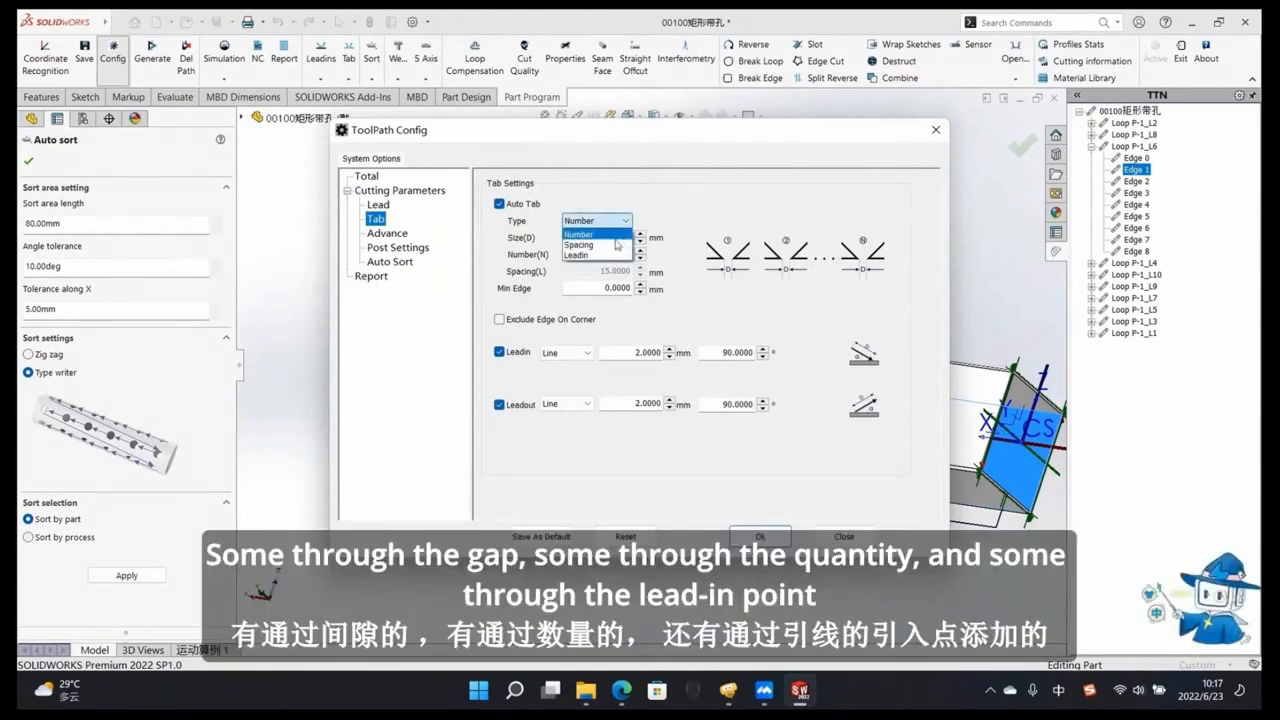
pyautogui.click(612, 244)
pyautogui.click(612, 221)
pyautogui.click(609, 235)
pyautogui.click(612, 222)
pyautogui.click(638, 220)
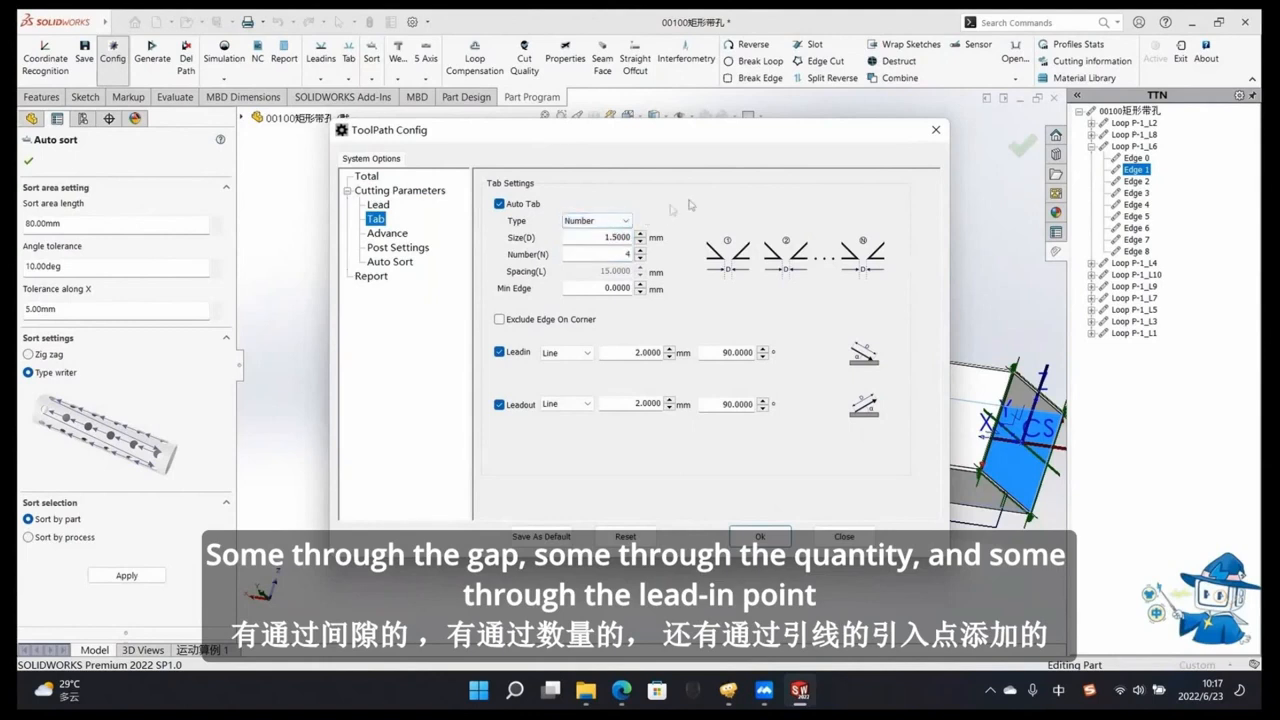
# Step: Recheck the automatic tab Type setting and close the toolpath configuration
pyautogui.click(612, 221)
pyautogui.click(760, 199)
pyautogui.click(936, 131)
# Step: Start Auto Sort and review the Auto Sort parameters in the toolpath configuration
pyautogui.click(371, 58)
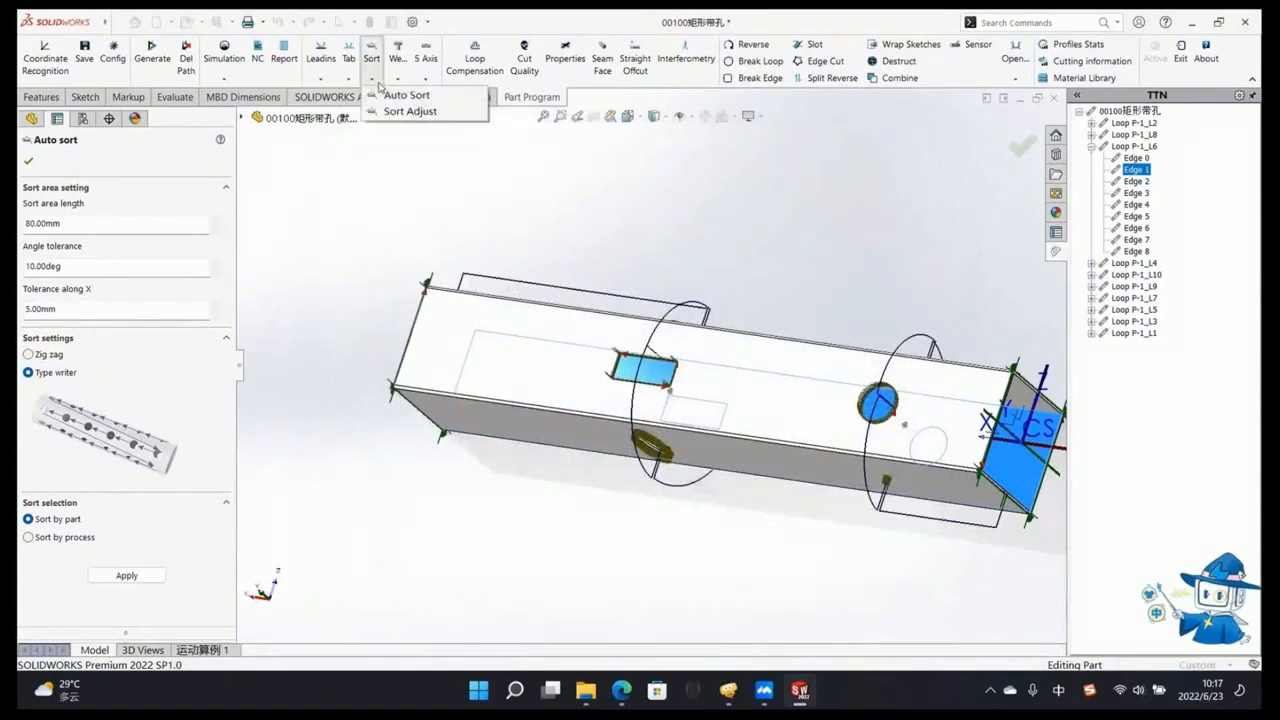
pyautogui.click(385, 96)
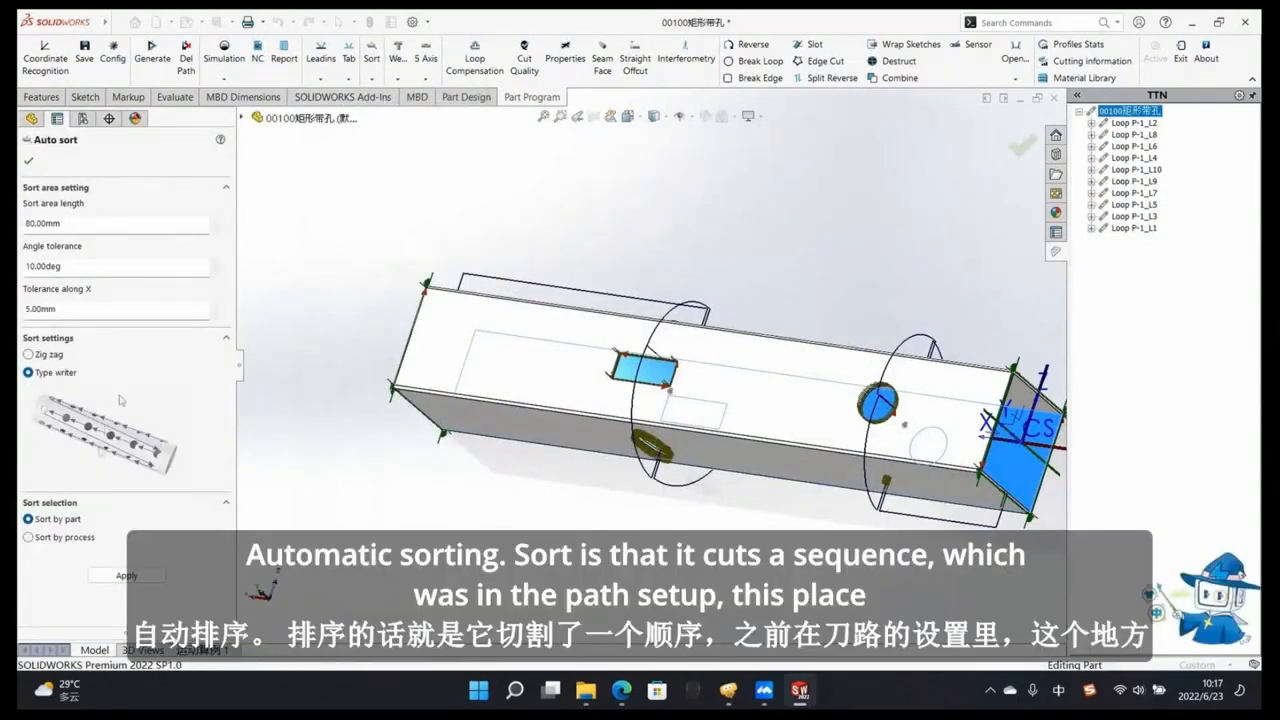
pyautogui.click(113, 52)
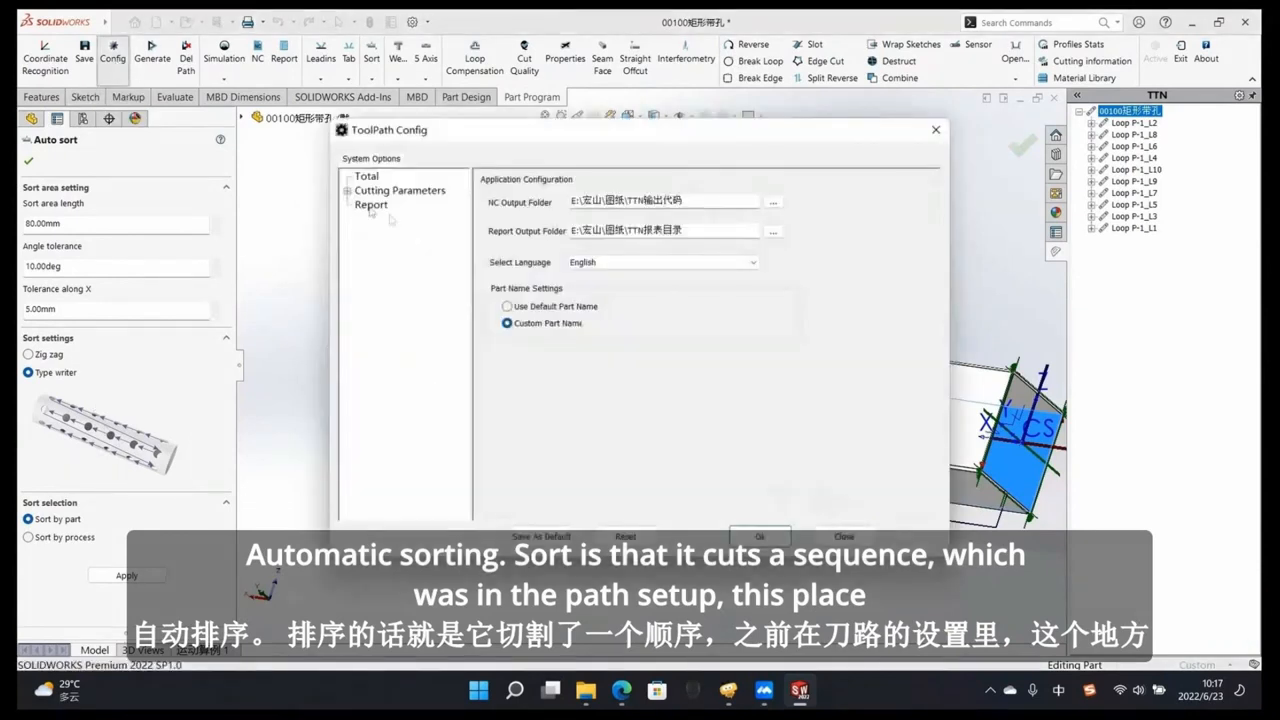
pyautogui.click(348, 192)
pyautogui.click(412, 248)
pyautogui.click(405, 261)
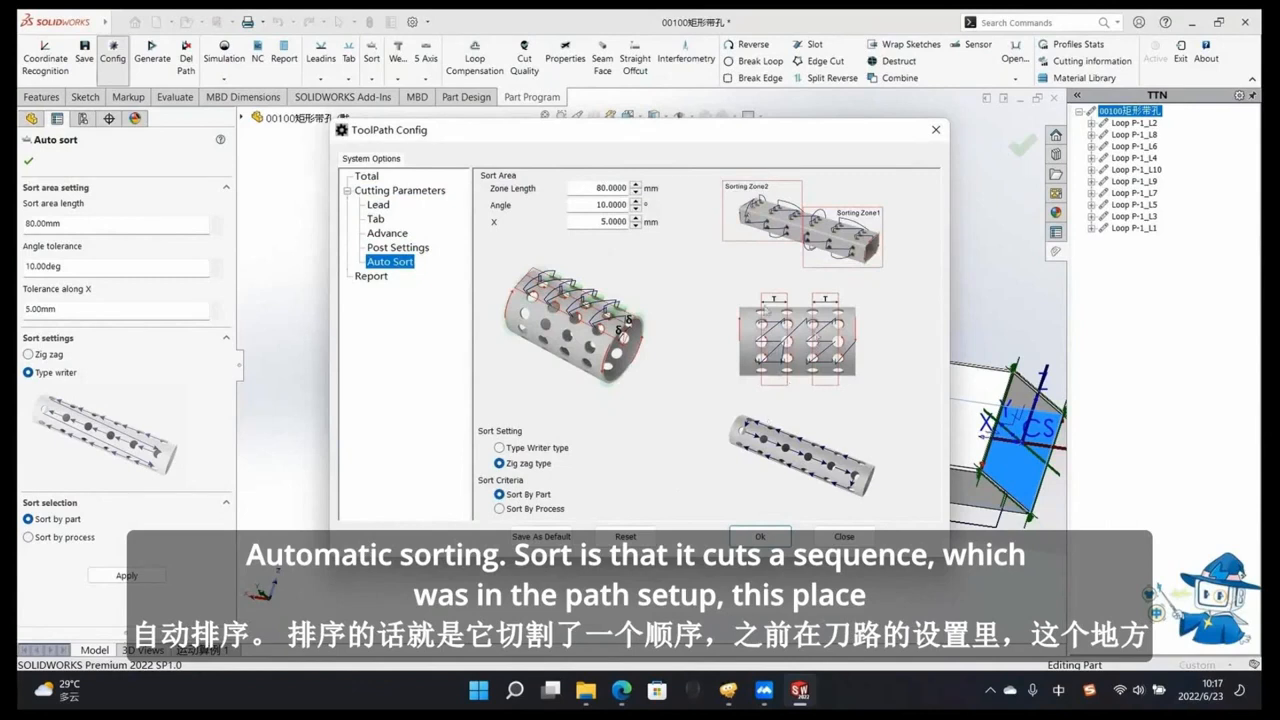
pyautogui.click(935, 130)
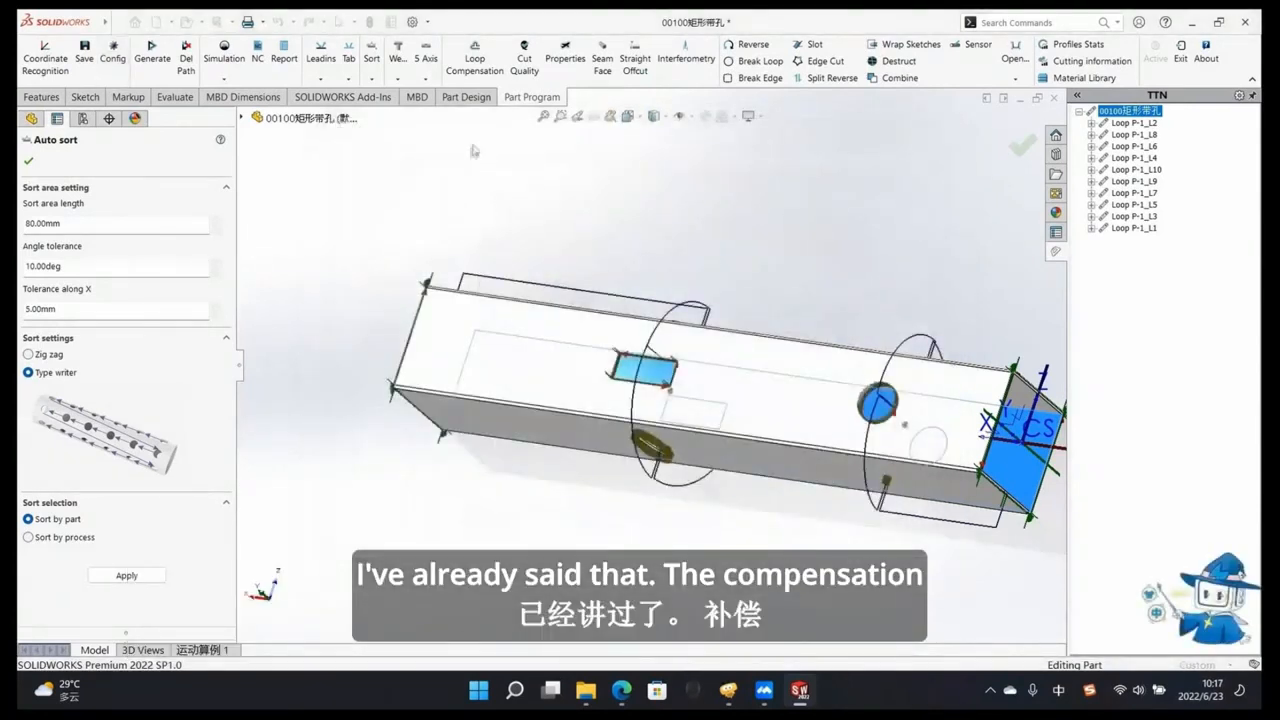
# Step: Apply weld compensation to the selected loop of the round hole in the rectangular tube
pyautogui.click(400, 80)
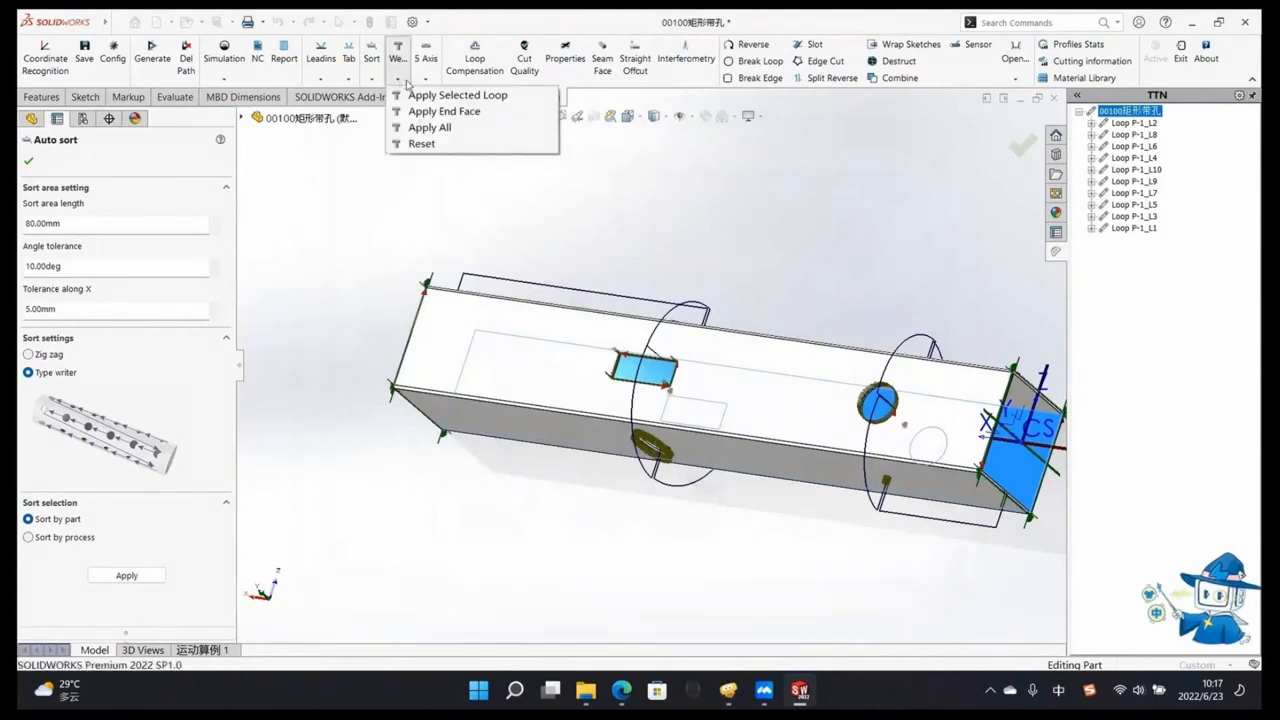
pyautogui.click(889, 393)
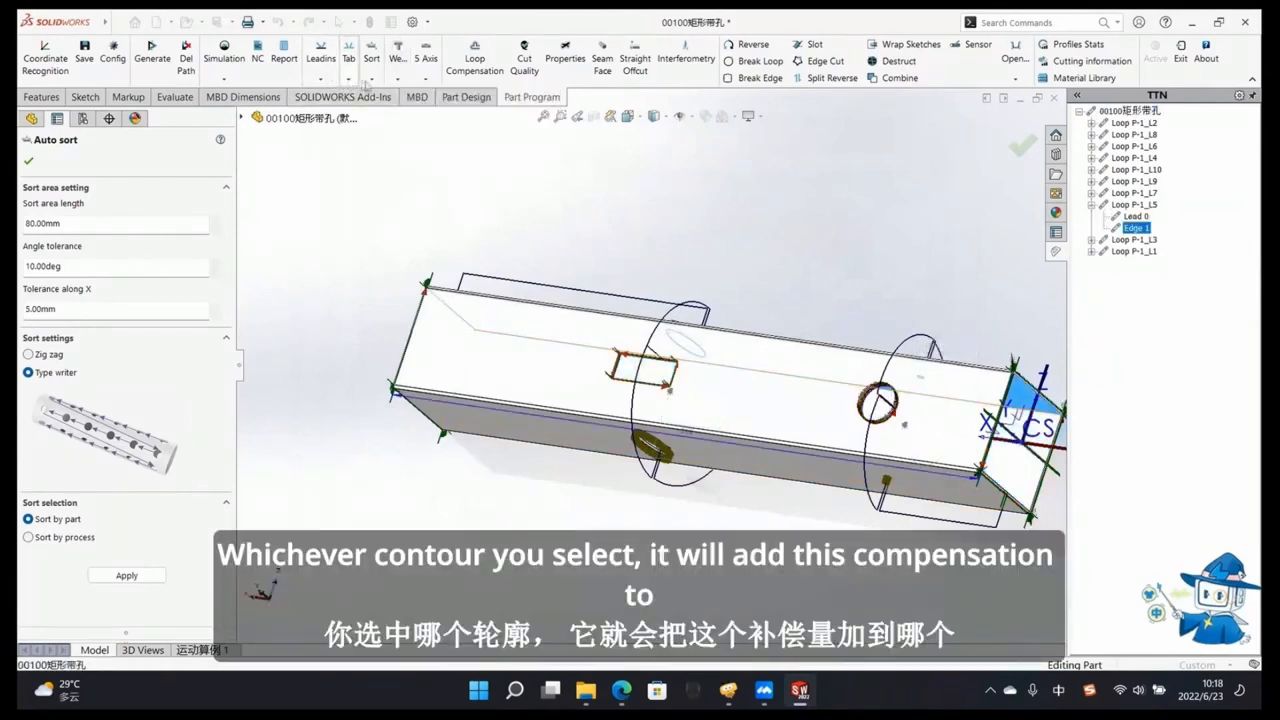
pyautogui.click(399, 84)
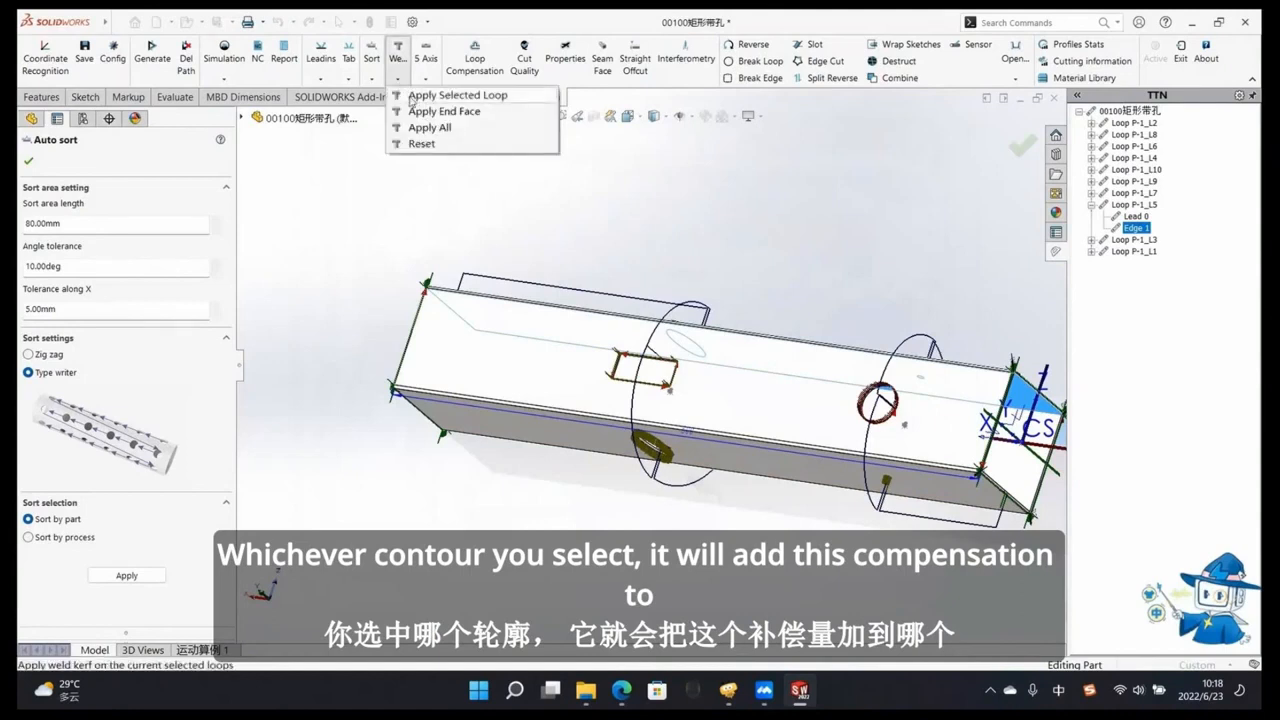
pyautogui.click(418, 142)
pyautogui.click(683, 349)
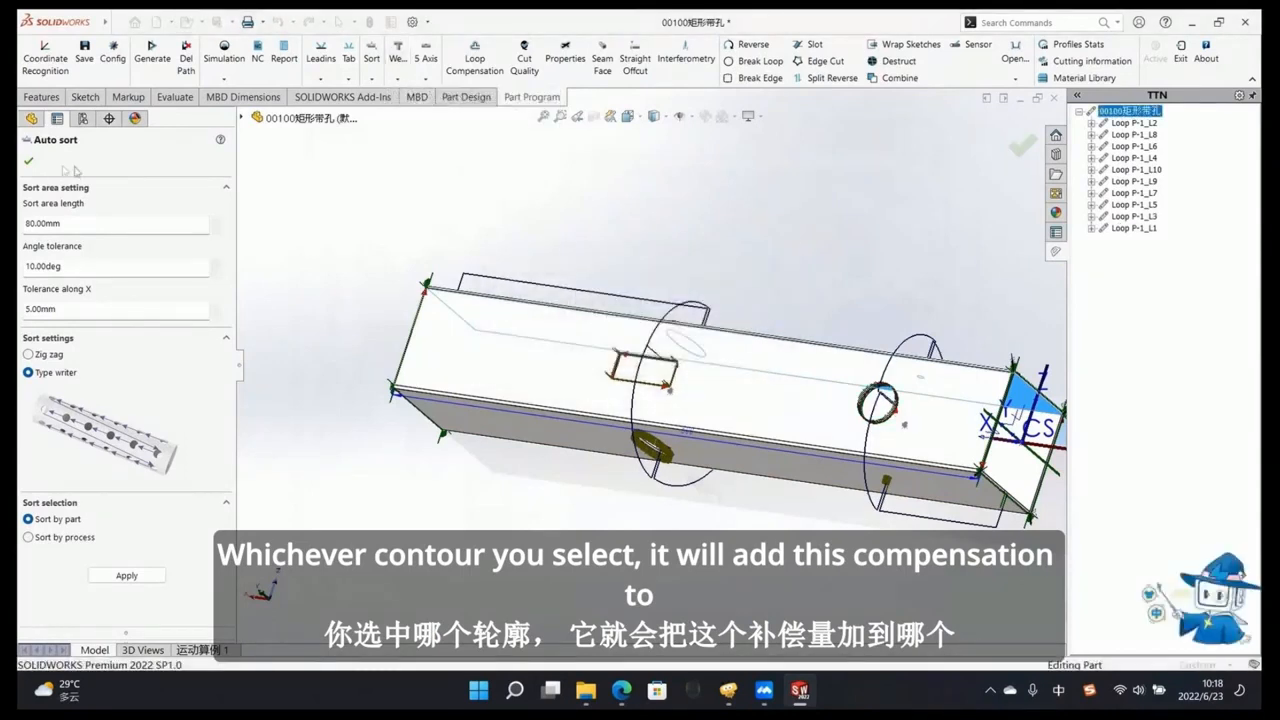
pyautogui.click(398, 79)
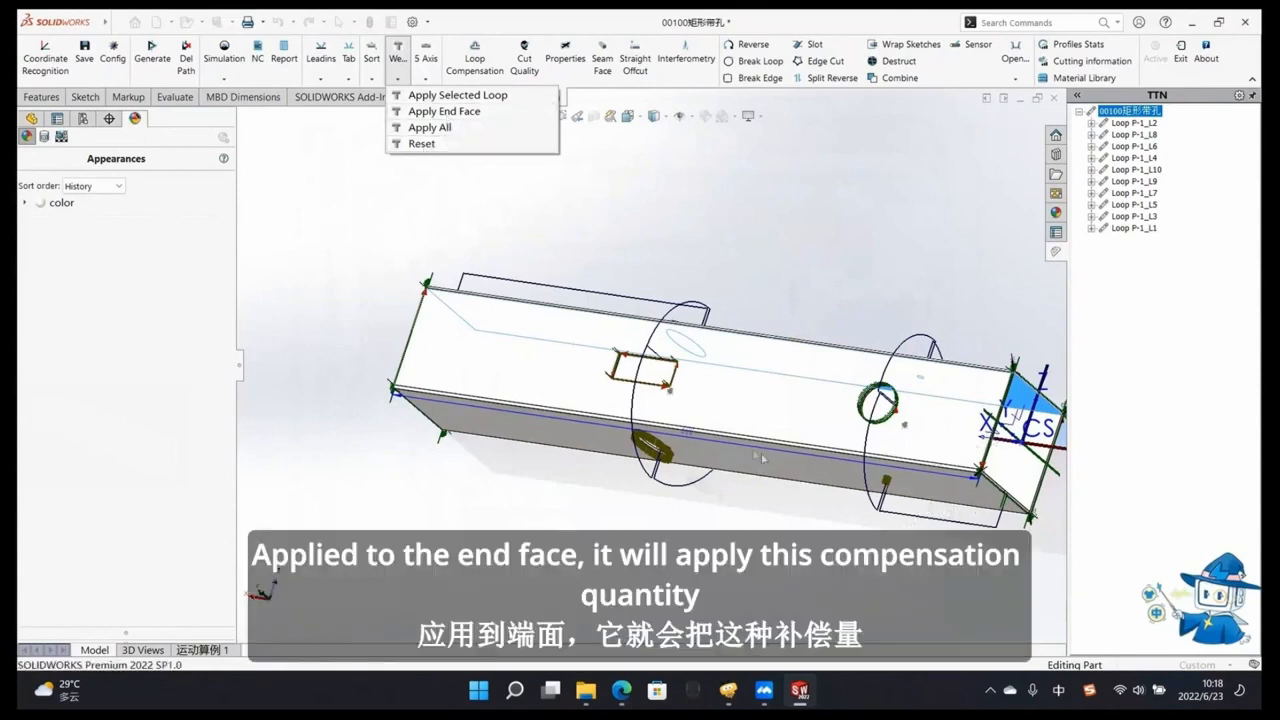
pyautogui.click(598, 203)
pyautogui.moveTo(925, 443); pyautogui.dragTo(510, 385, button='middle')
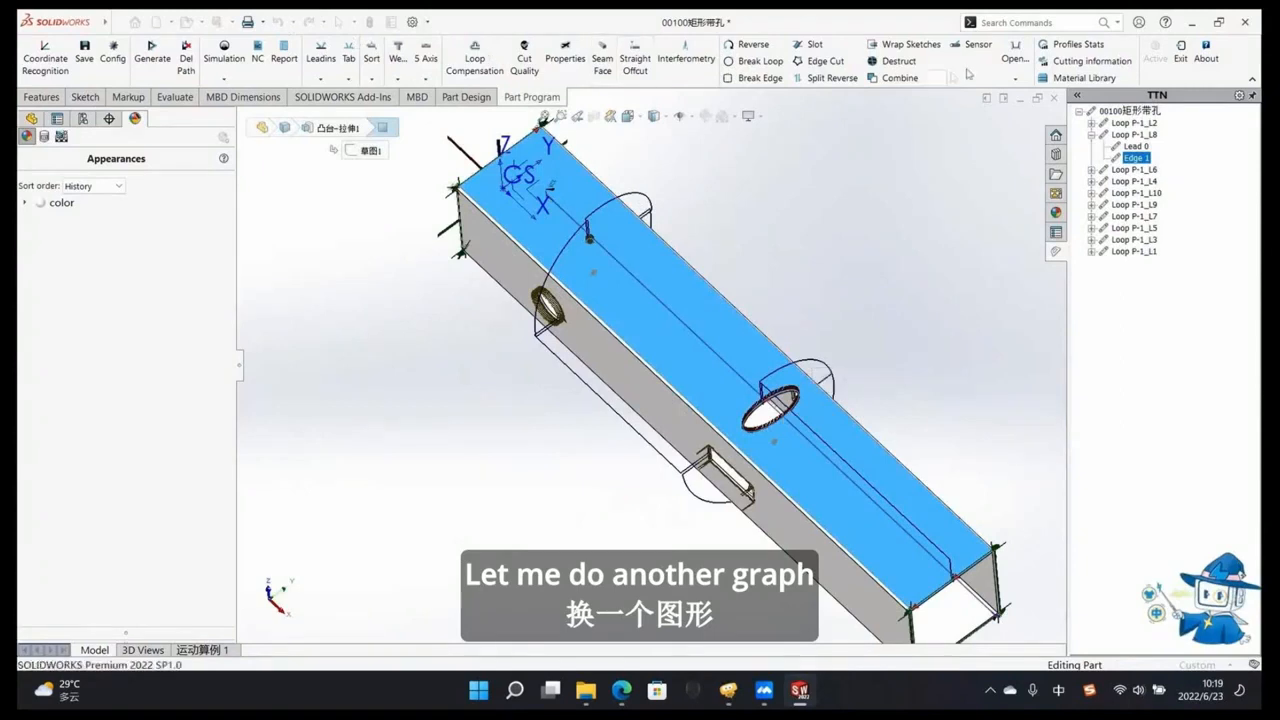
# Step: Exit the part program for the rectangular tube and open the part 00001圆管-测试4轴和5轴
pyautogui.click(1183, 60)
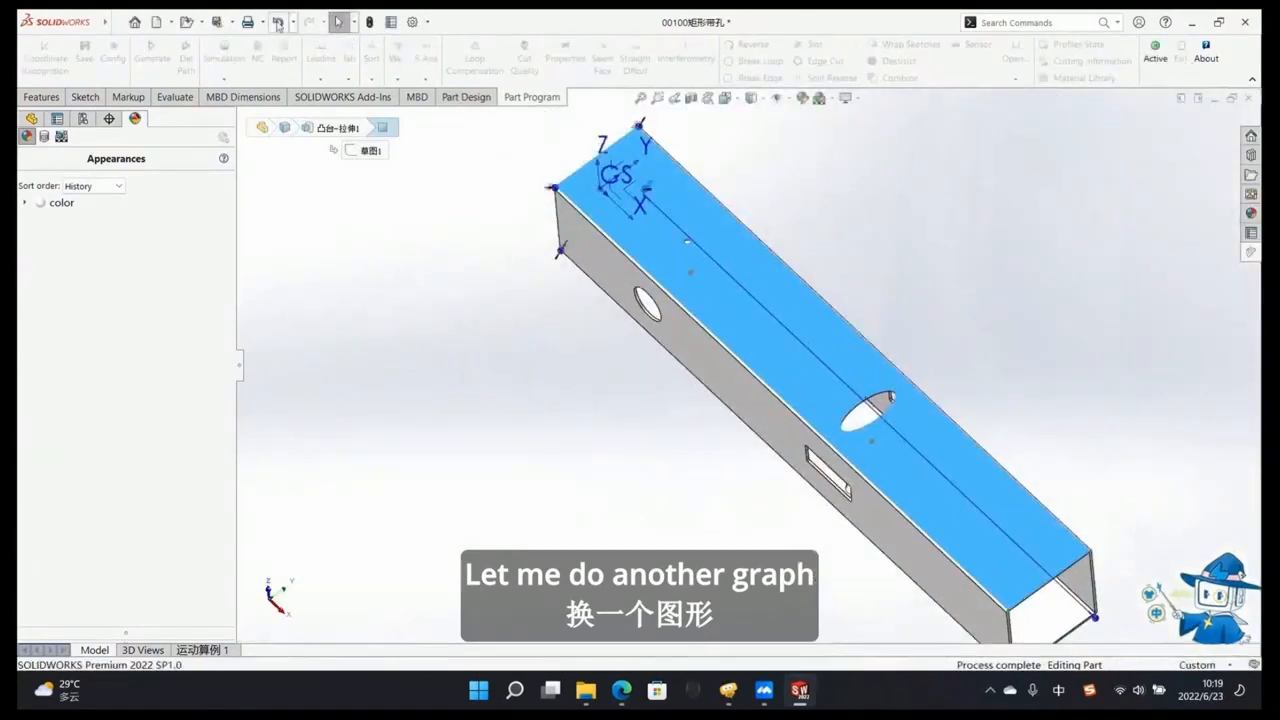
pyautogui.click(186, 22)
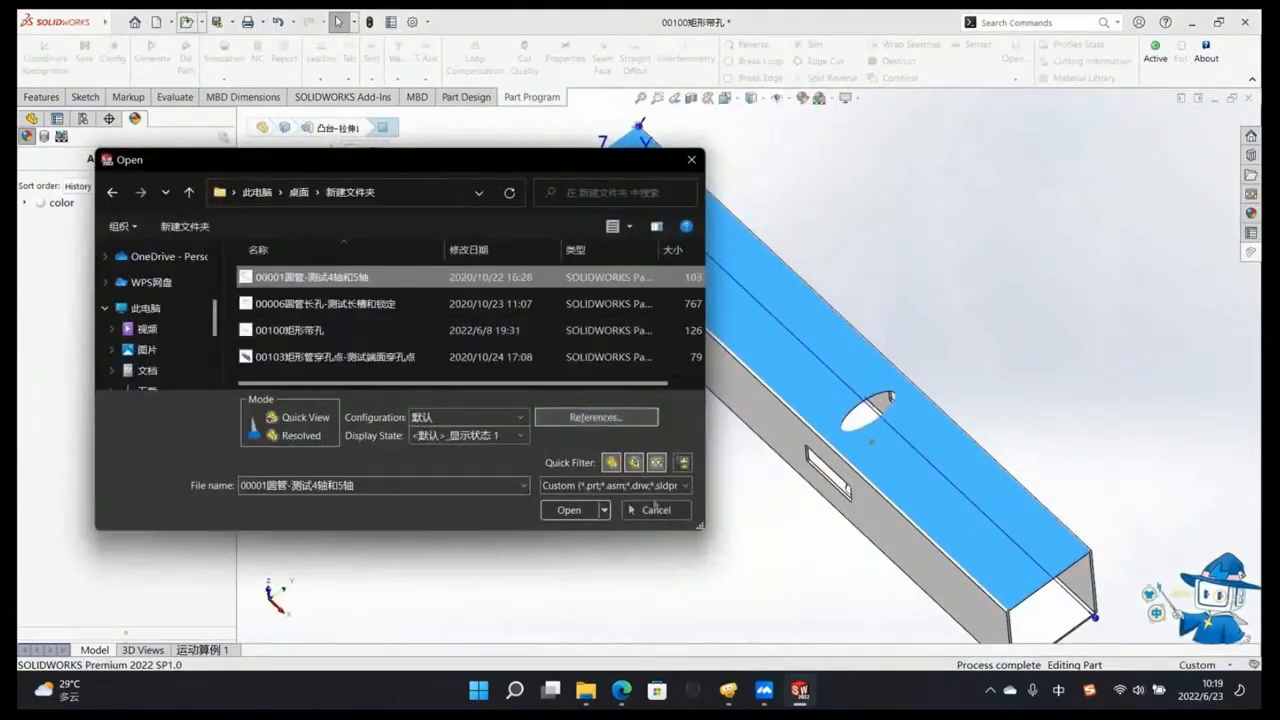
pyautogui.click(598, 507)
pyautogui.moveTo(596, 406)
pyautogui.mouseDown(button='middle')
pyautogui.moveTo(708, 329)
pyautogui.moveTo(596, 429)
pyautogui.moveTo(603, 403)
pyautogui.mouseUp(button='middle')
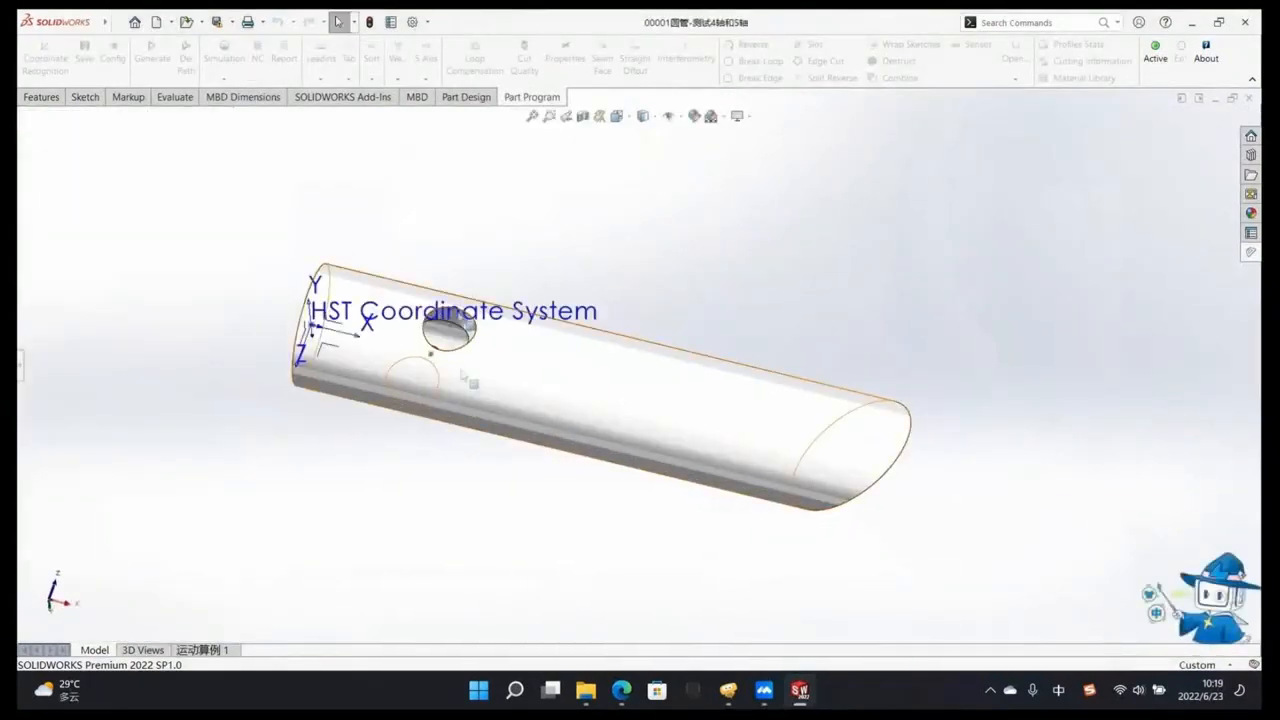
# Step: Activate the part program for the round tube and generate its cutting paths
pyautogui.click(1152, 60)
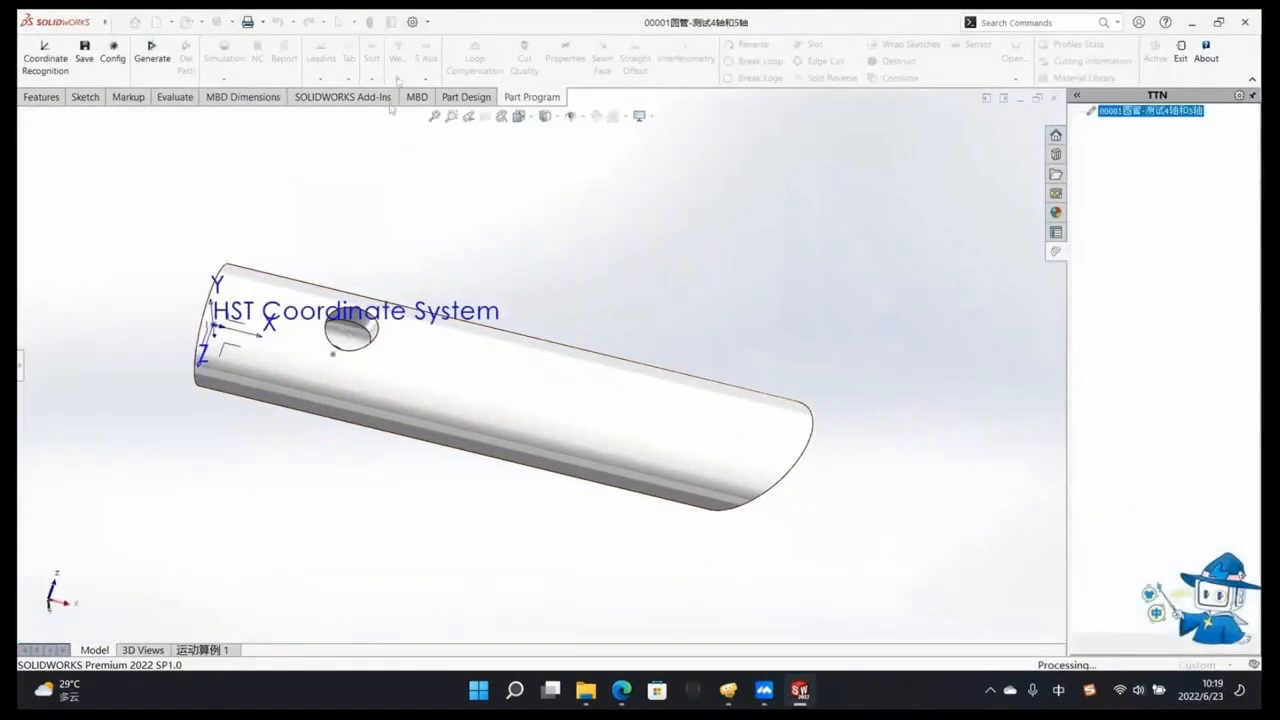
pyautogui.click(140, 51)
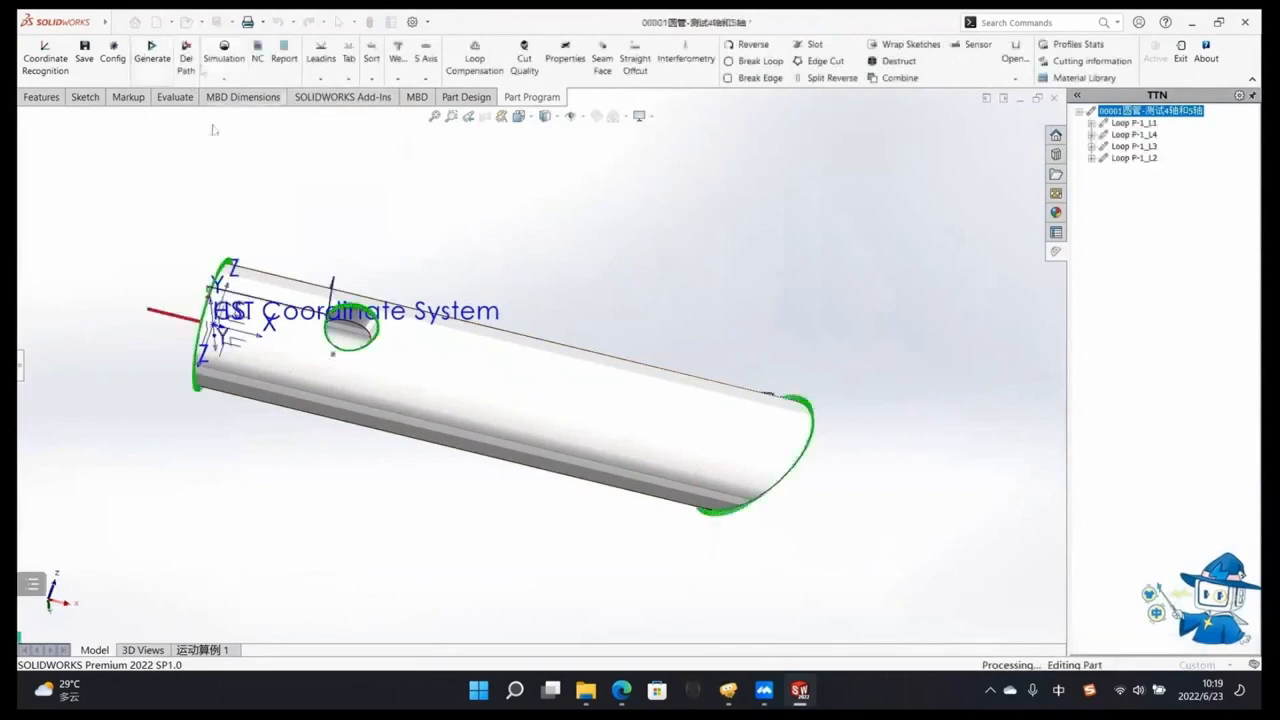
pyautogui.moveTo(394, 344); pyautogui.dragTo(405, 317, button='middle')
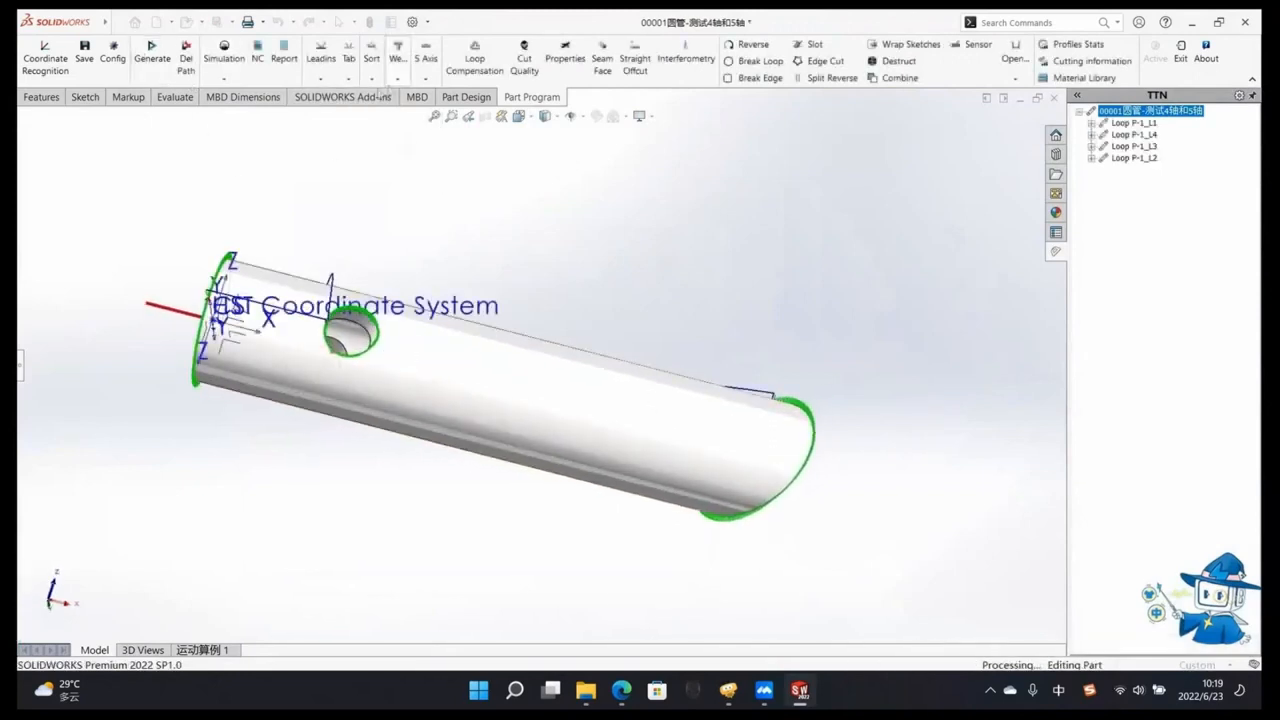
# Step: Apply weld compensation to the round tube's end face loops and inspect the path at the angled end
pyautogui.click(401, 80)
pyautogui.click(421, 143)
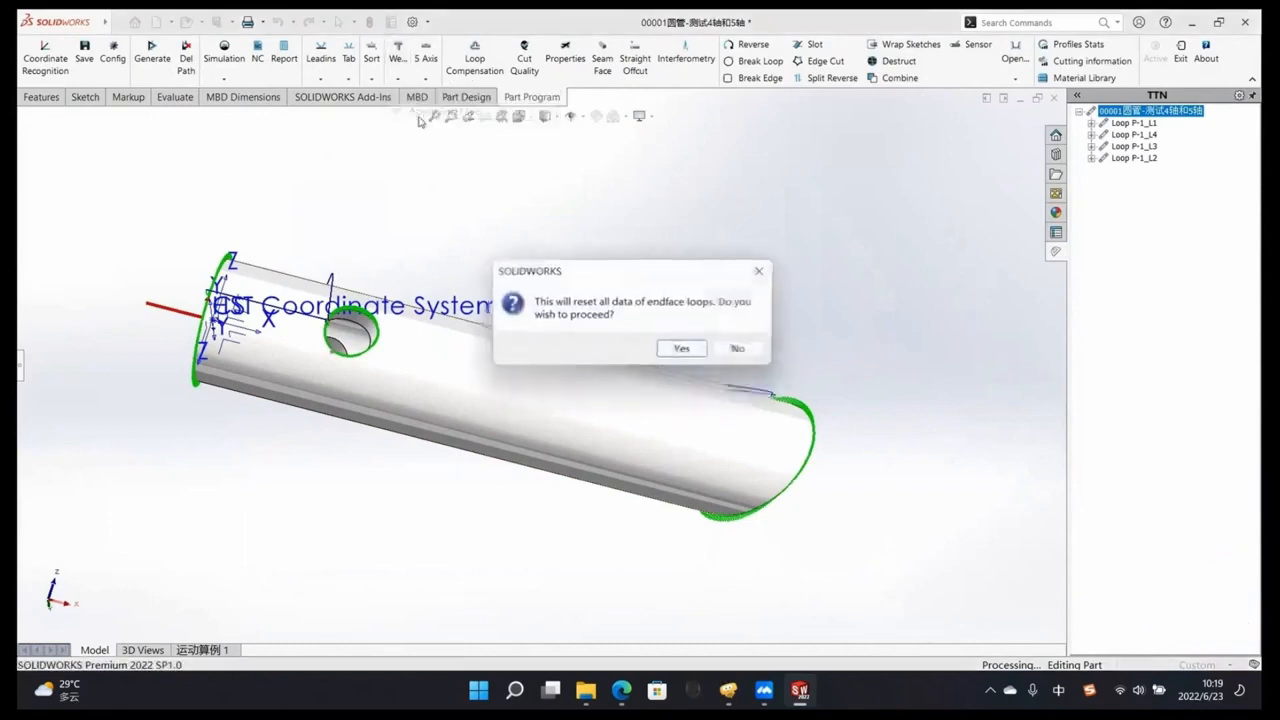
pyautogui.click(683, 350)
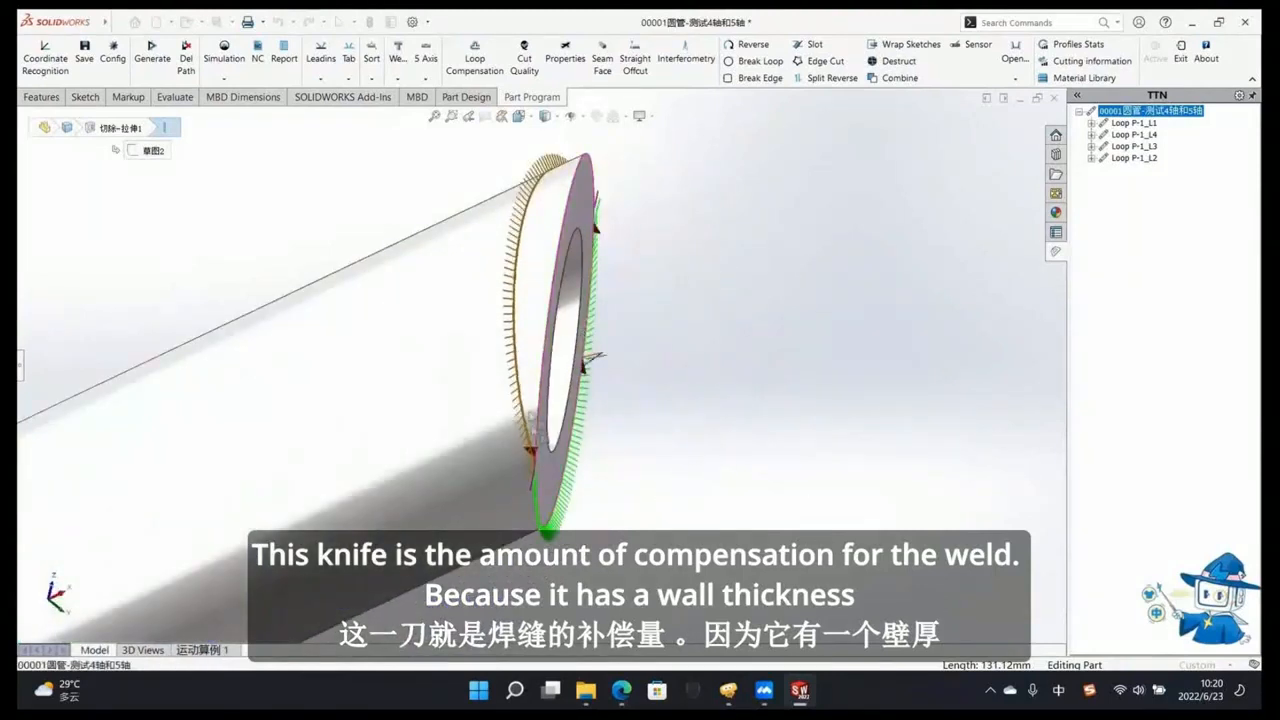
pyautogui.moveTo(543, 256); pyautogui.dragTo(568, 222, button='middle')
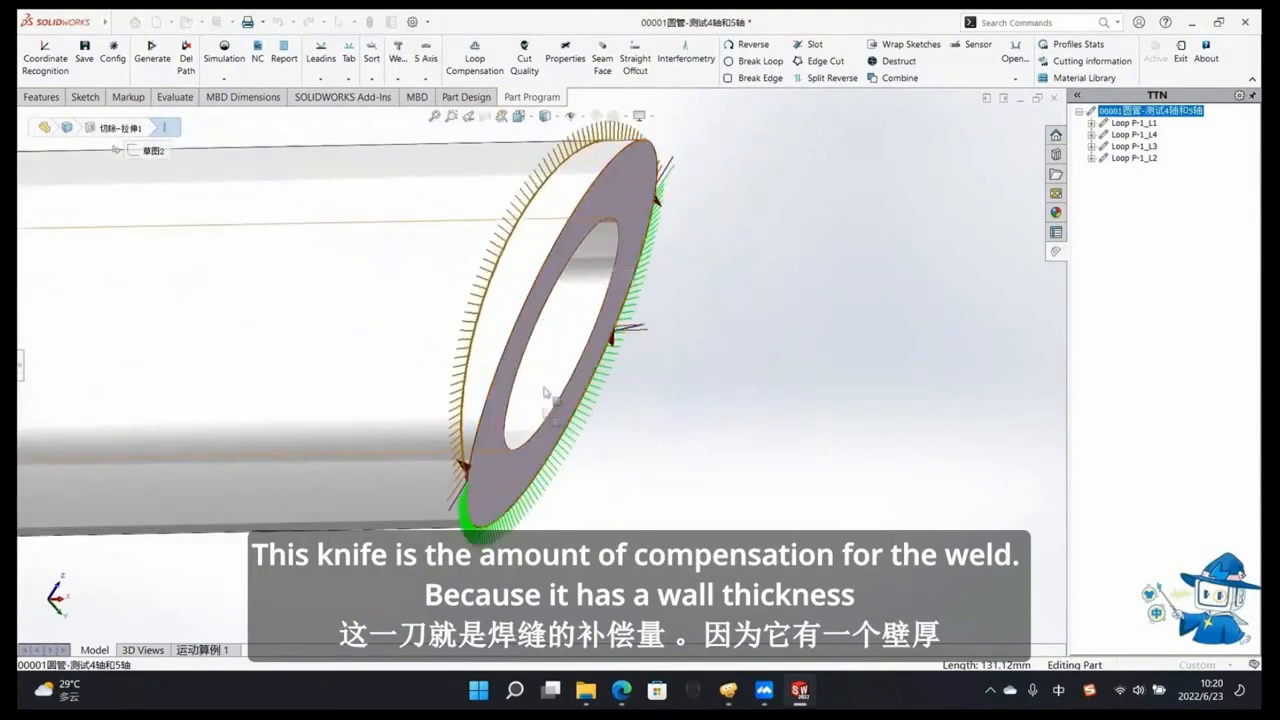
pyautogui.moveTo(550, 395); pyautogui.dragTo(546, 258, button='middle')
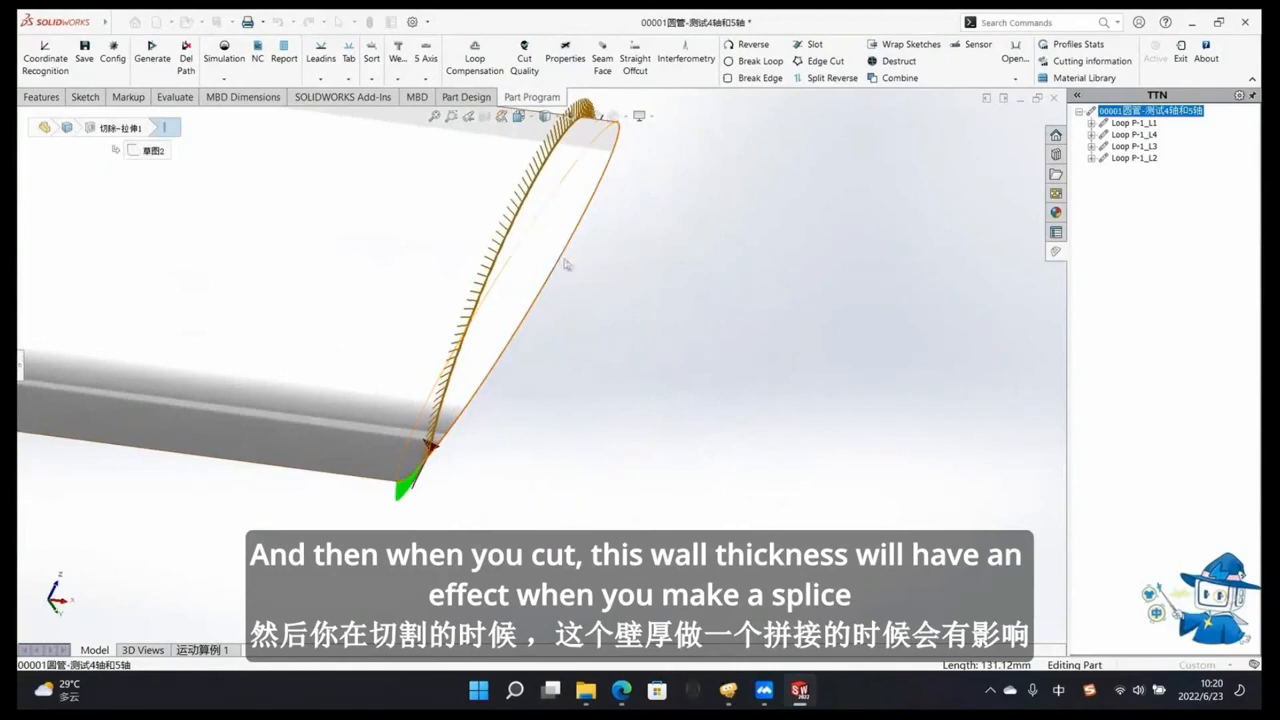
pyautogui.moveTo(548, 212); pyautogui.dragTo(480, 400, button='middle')
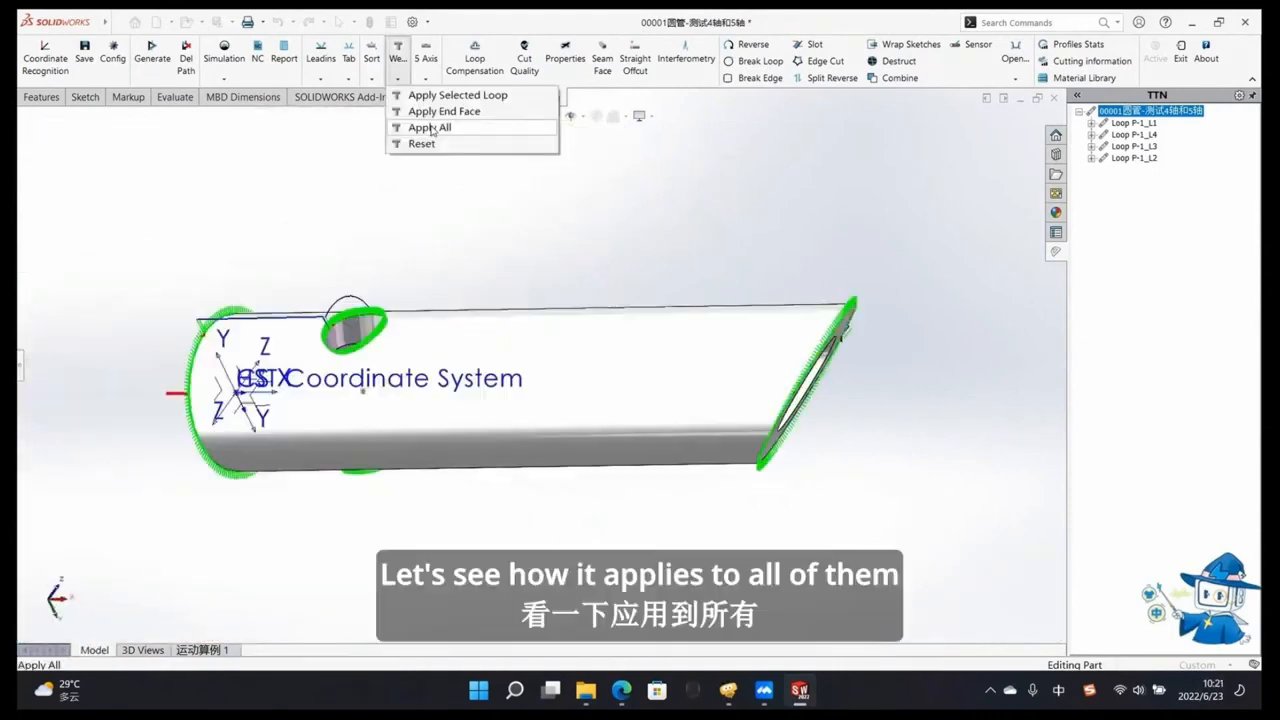
# Step: Apply weld compensation to all loops of the round tube and inspect the paths around the hole and ends
pyautogui.click(432, 127)
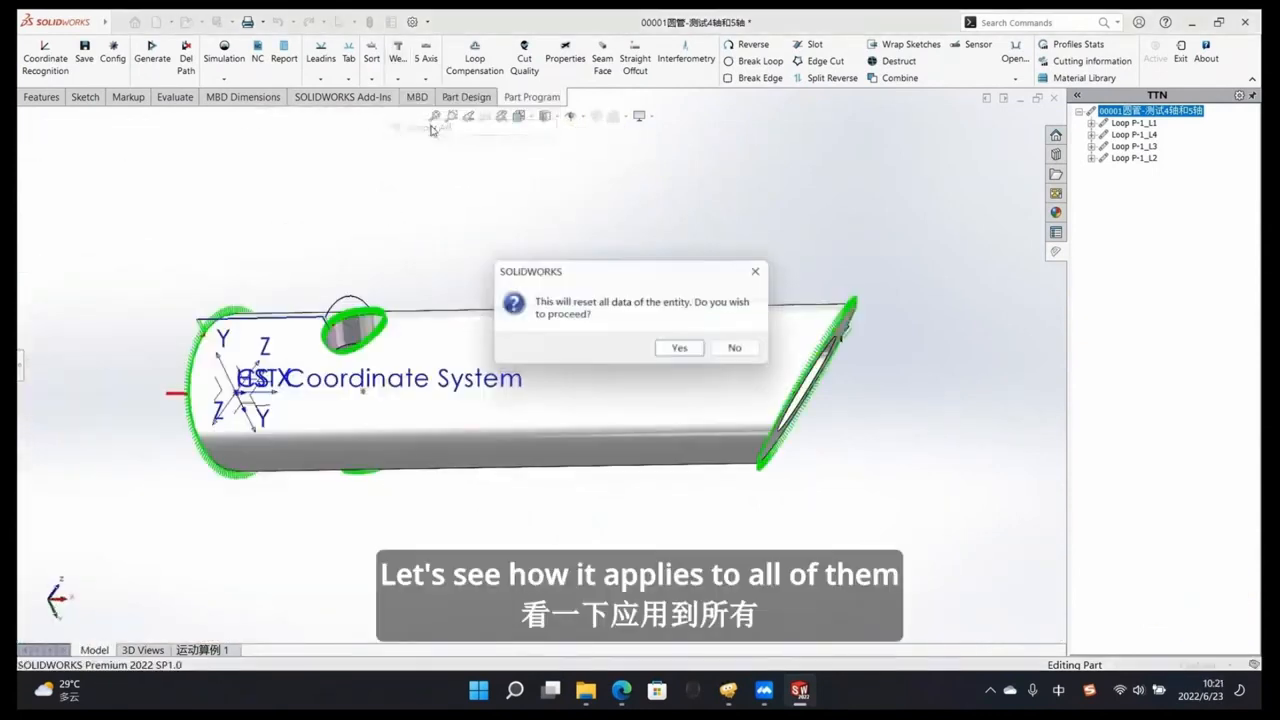
pyautogui.click(688, 351)
pyautogui.moveTo(924, 222); pyautogui.dragTo(54, 524)
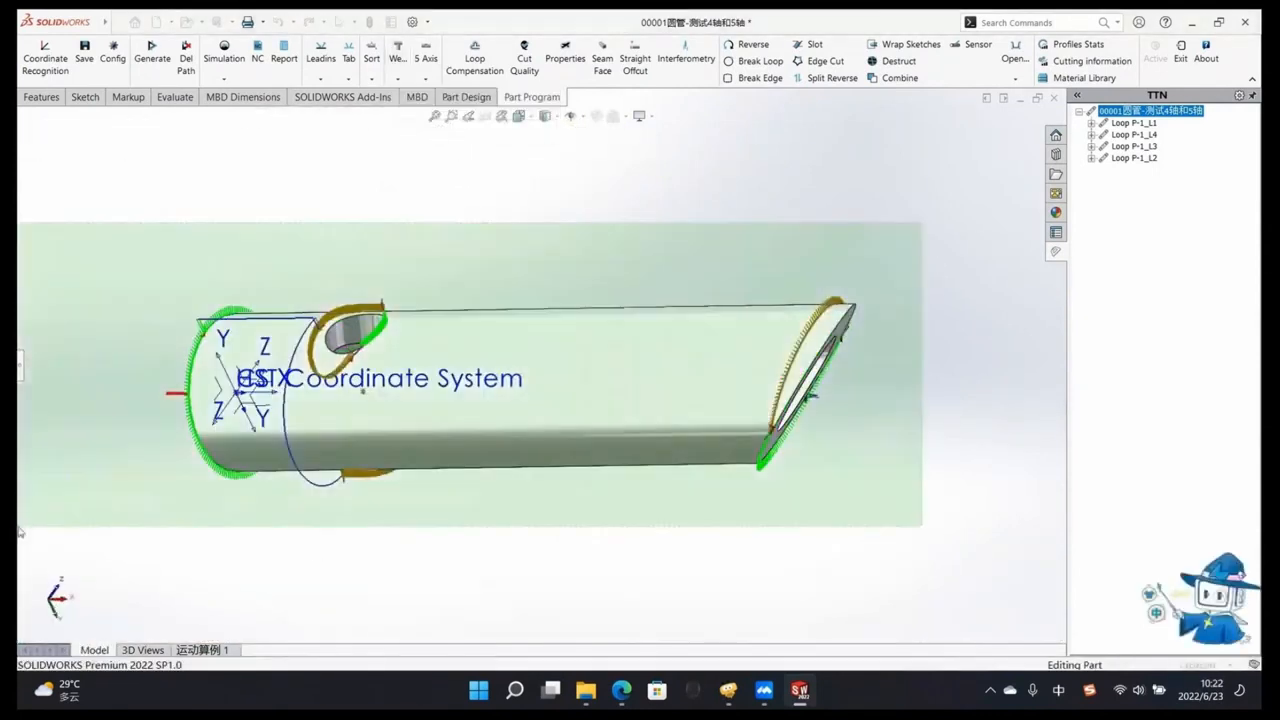
pyautogui.click(434, 260)
pyautogui.moveTo(528, 299); pyautogui.dragTo(508, 468, button='middle')
pyautogui.moveTo(448, 270); pyautogui.dragTo(514, 222, button='middle')
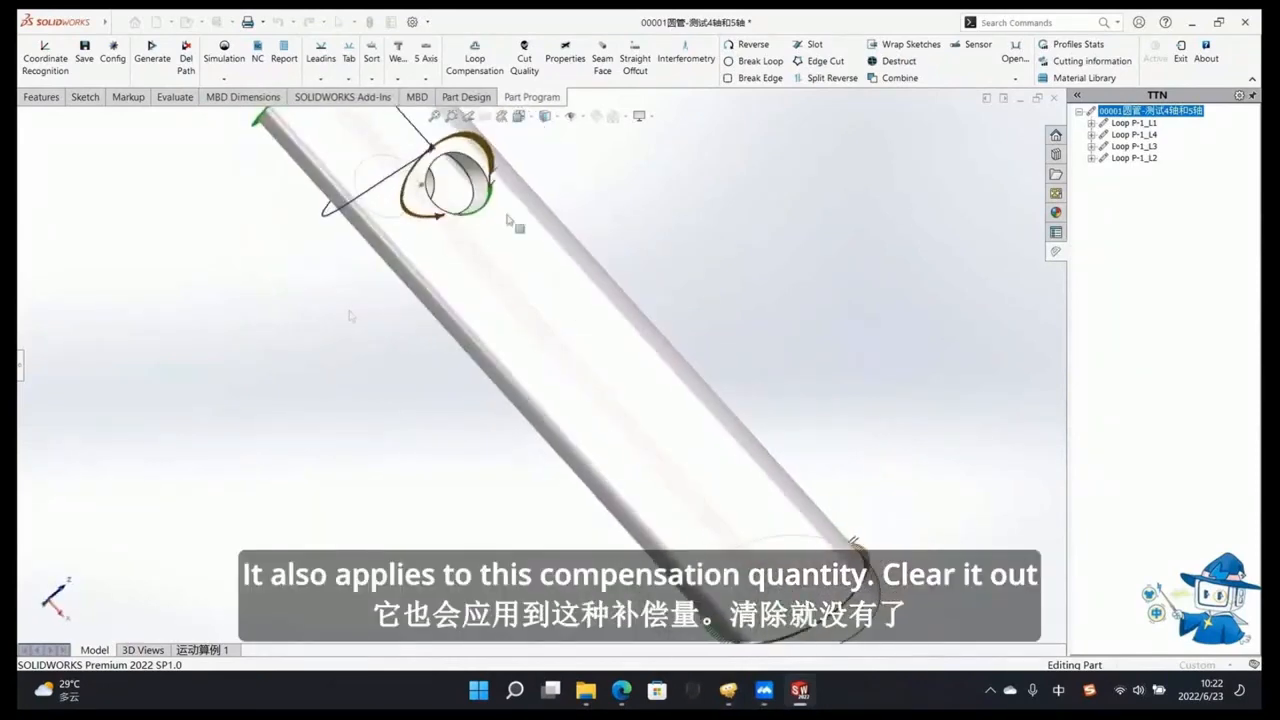
# Step: Show the feature tree and reset the weld compensation on the whole round tube
pyautogui.click(24, 374)
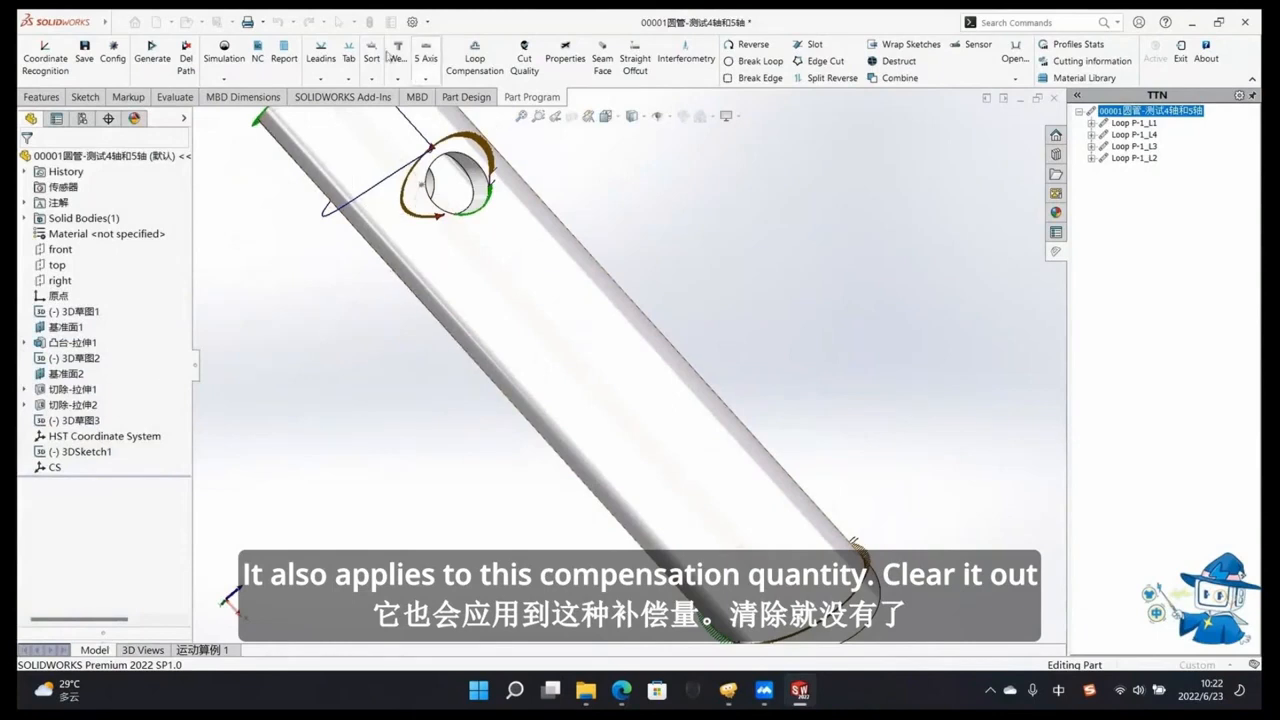
pyautogui.click(403, 82)
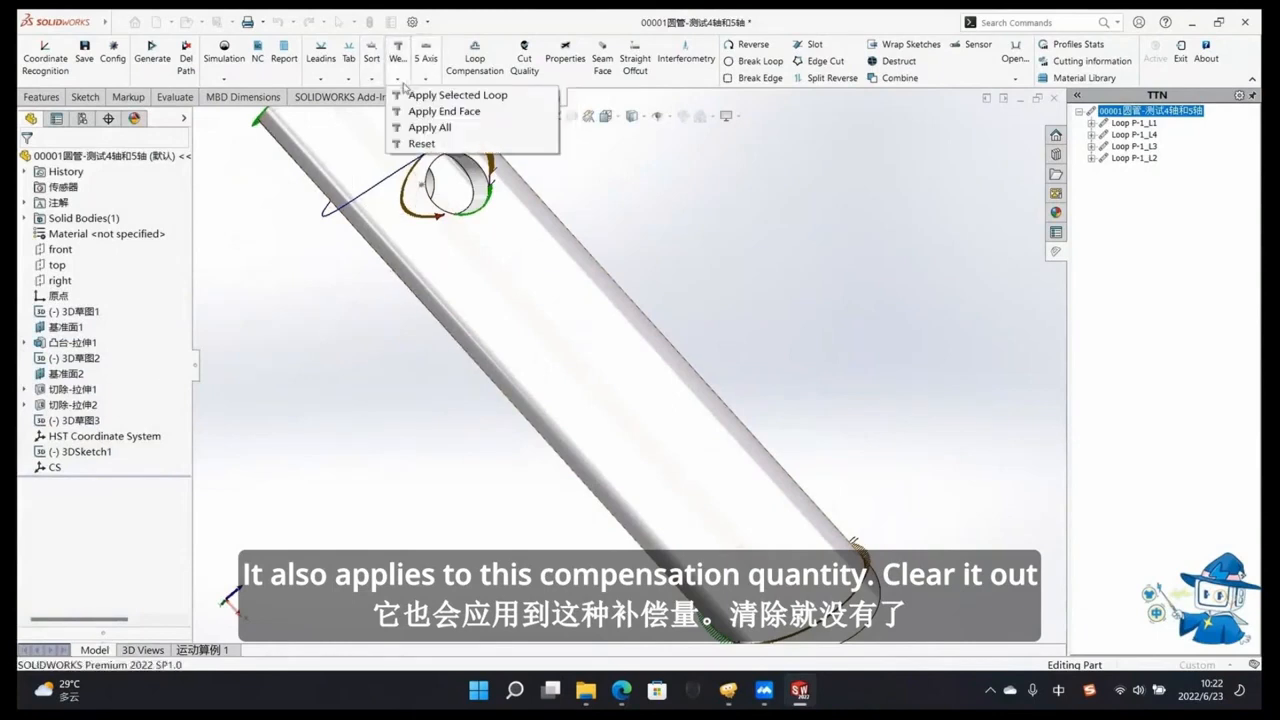
pyautogui.click(420, 141)
pyautogui.click(681, 350)
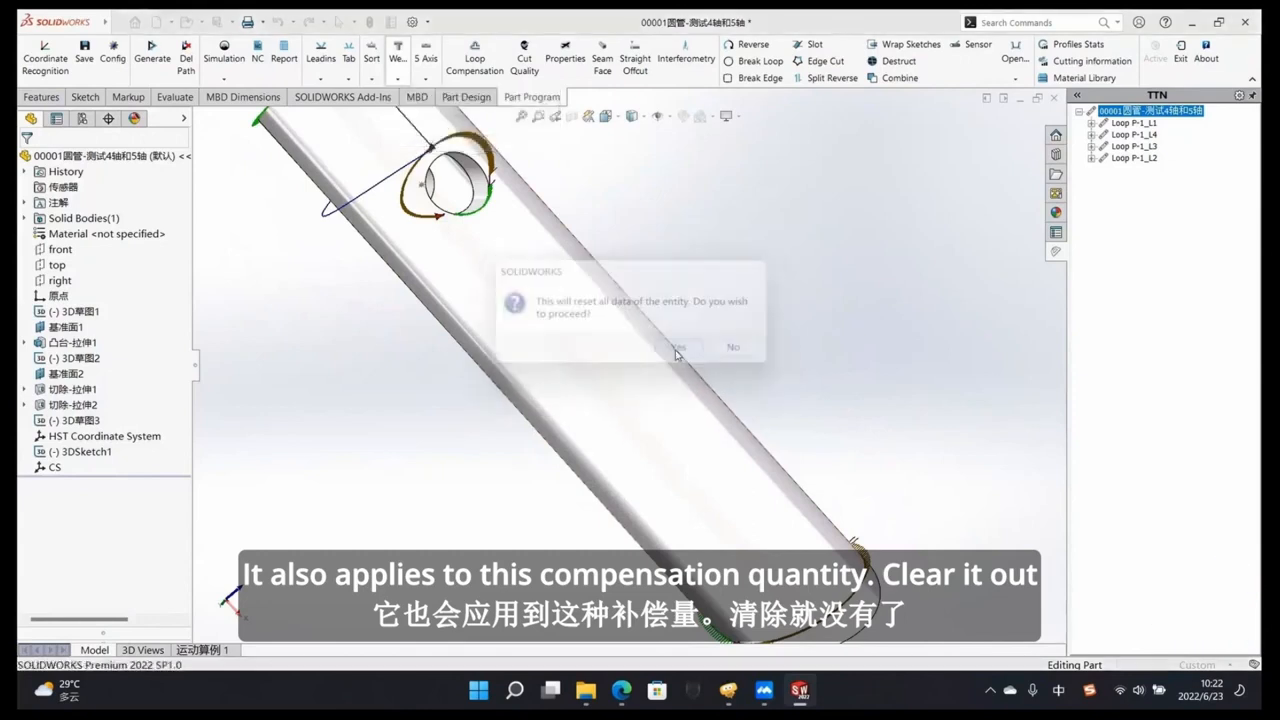
pyautogui.moveTo(523, 308); pyautogui.dragTo(487, 160, button='middle')
pyautogui.click(398, 80)
pyautogui.click(426, 79)
pyautogui.click(398, 80)
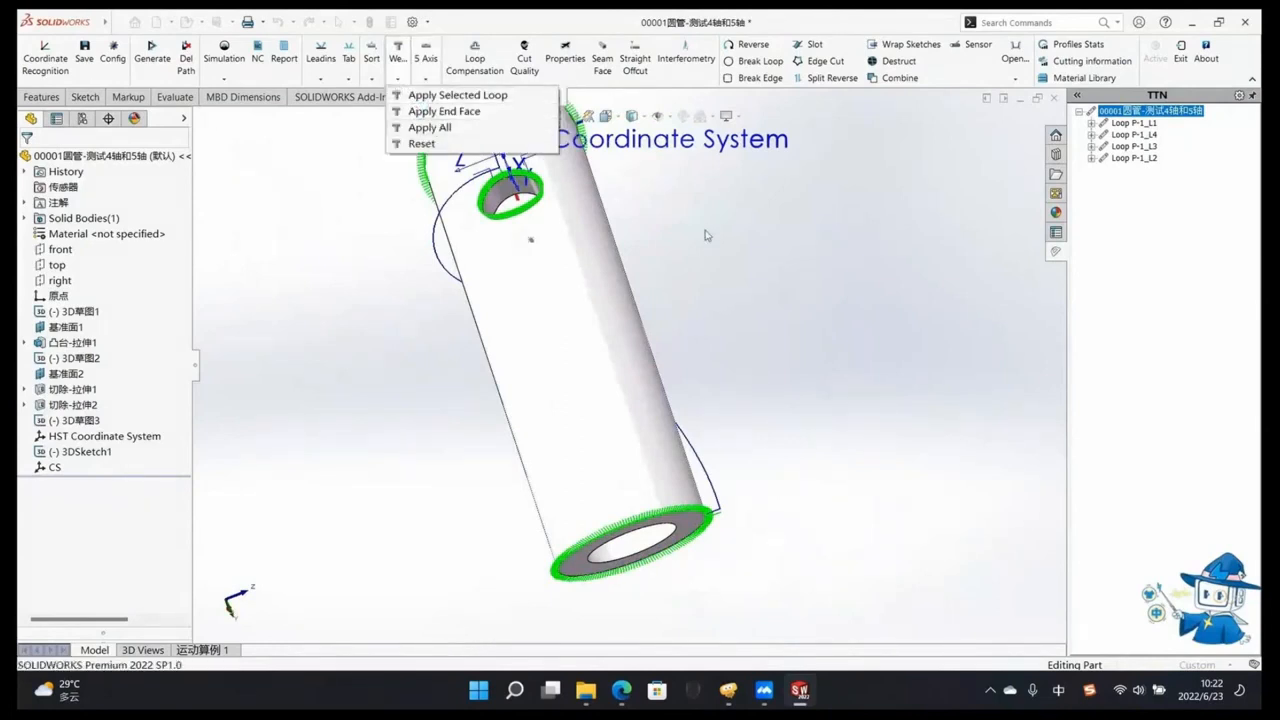
pyautogui.click(658, 285)
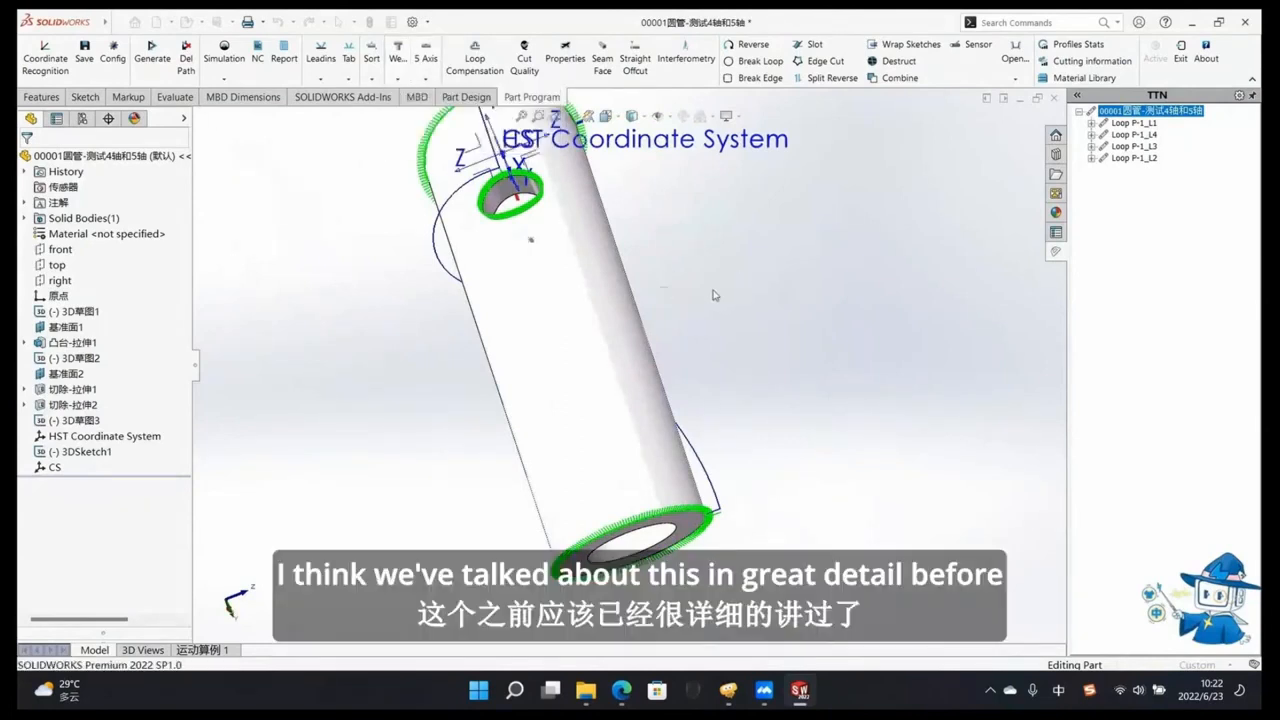
pyautogui.moveTo(712, 289); pyautogui.dragTo(623, 312, button='middle')
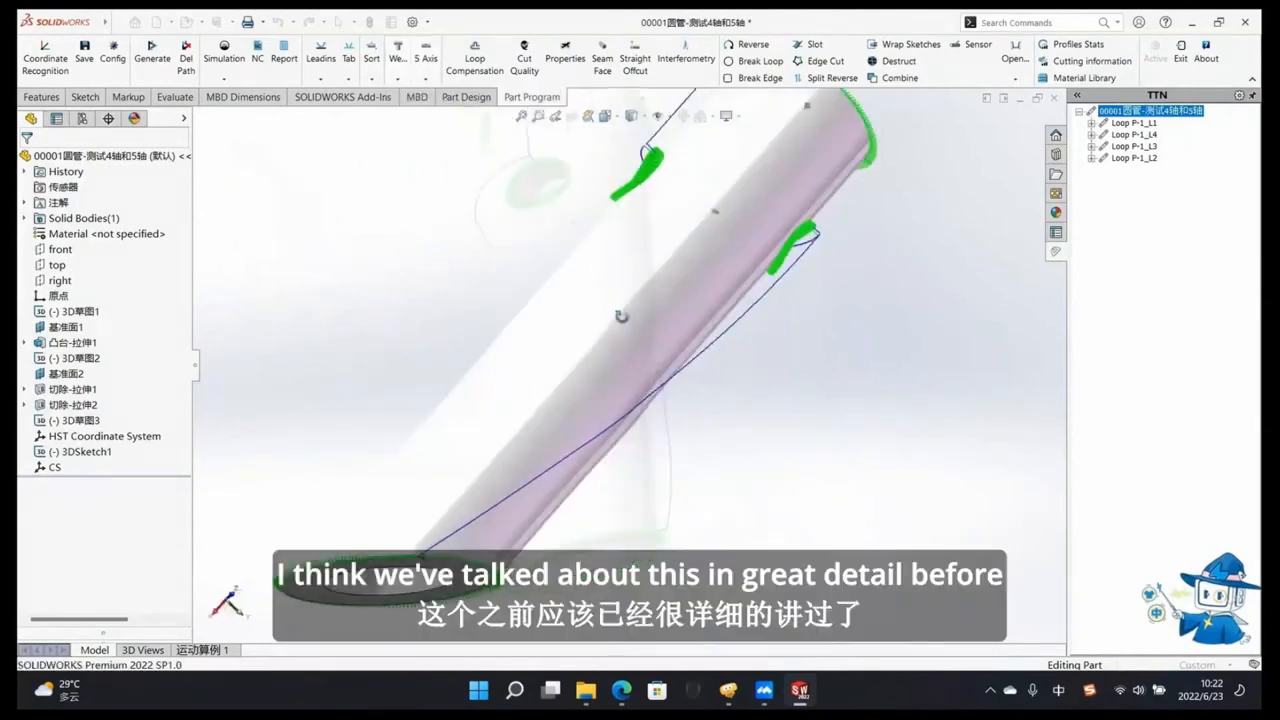
# Step: Check the 5 Axis options and examine the hole's cutting path through the thick wall of the round tube
pyautogui.click(428, 80)
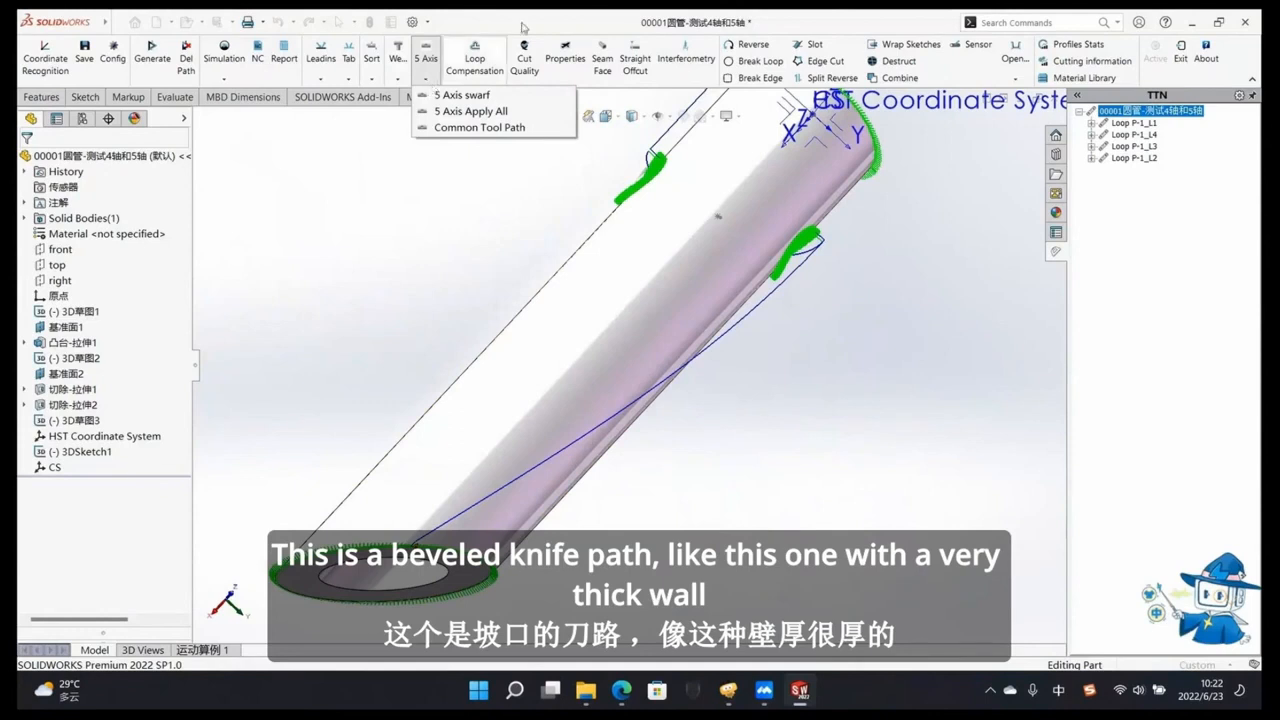
pyautogui.click(645, 236)
pyautogui.moveTo(457, 311); pyautogui.dragTo(572, 412, button='middle')
pyautogui.scroll(-2, 541, 162)
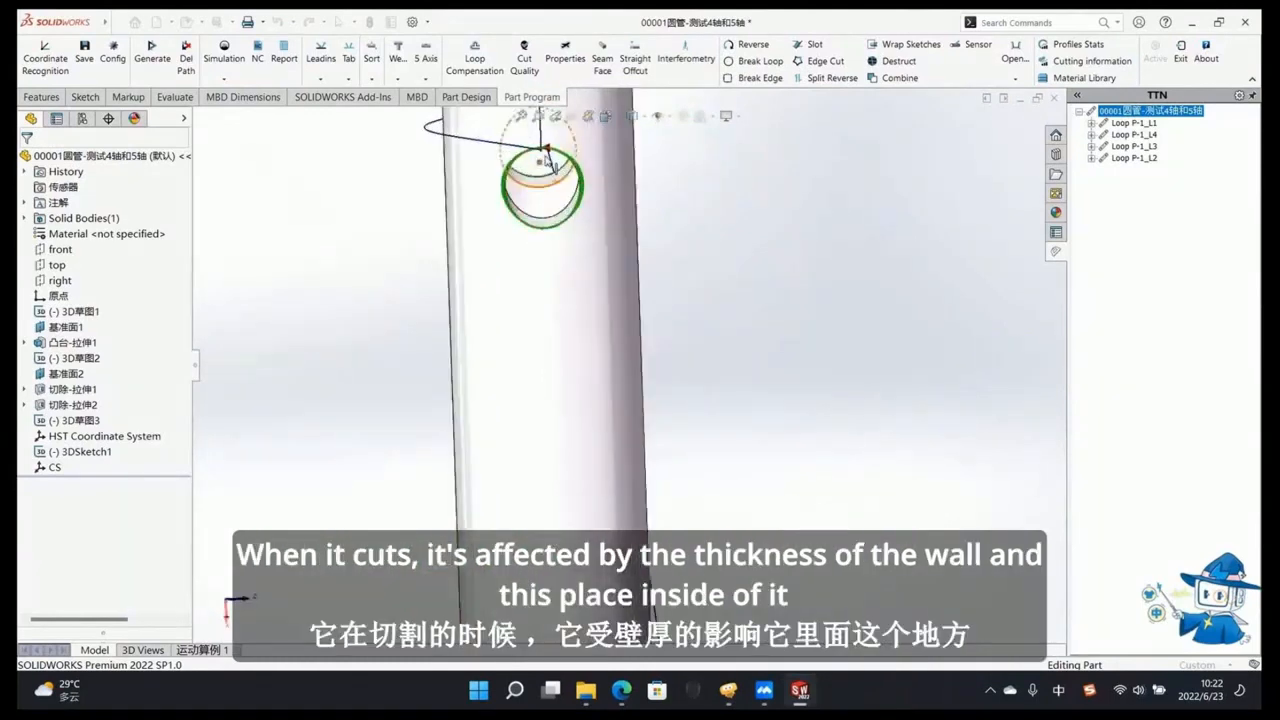
pyautogui.scroll(3, 566, 220)
pyautogui.moveTo(604, 270); pyautogui.dragTo(563, 236, button='middle')
pyautogui.scroll(2, 565, 231)
pyautogui.scroll(-5, 567, 250)
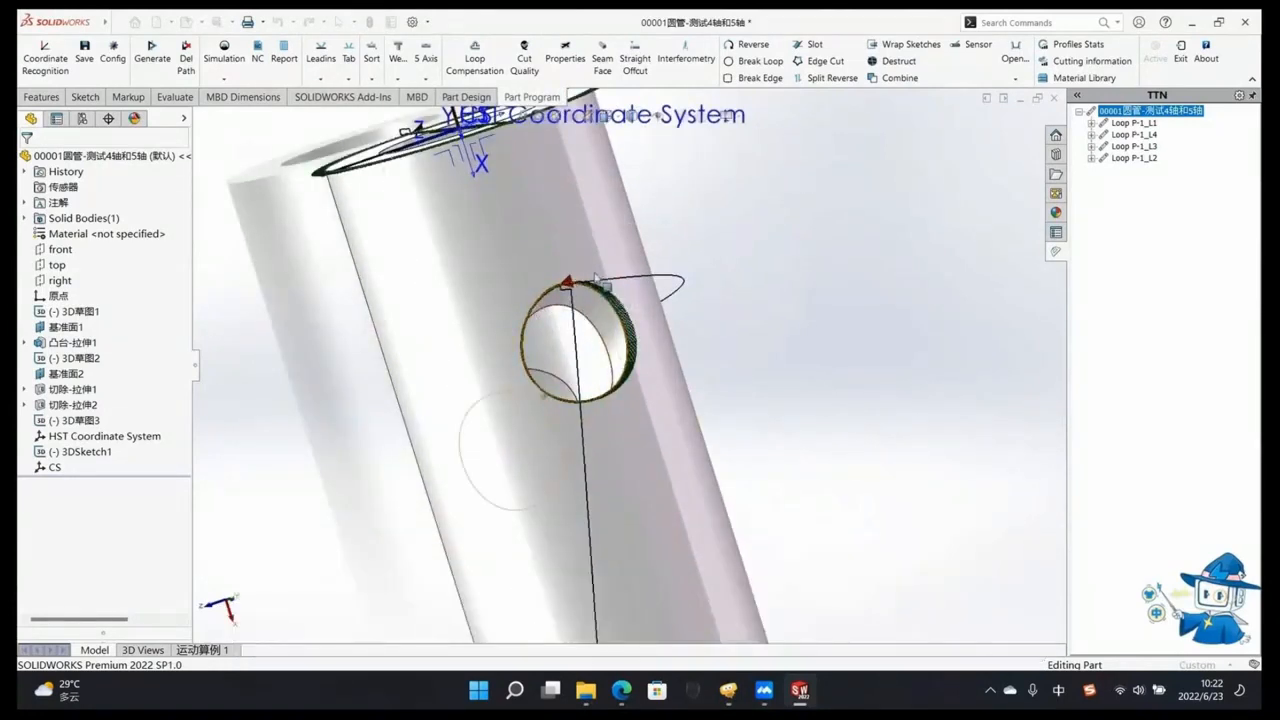
pyautogui.moveTo(598, 282); pyautogui.dragTo(637, 267, button='middle')
pyautogui.scroll(-4, 642, 264)
pyautogui.scroll(7, 630, 265)
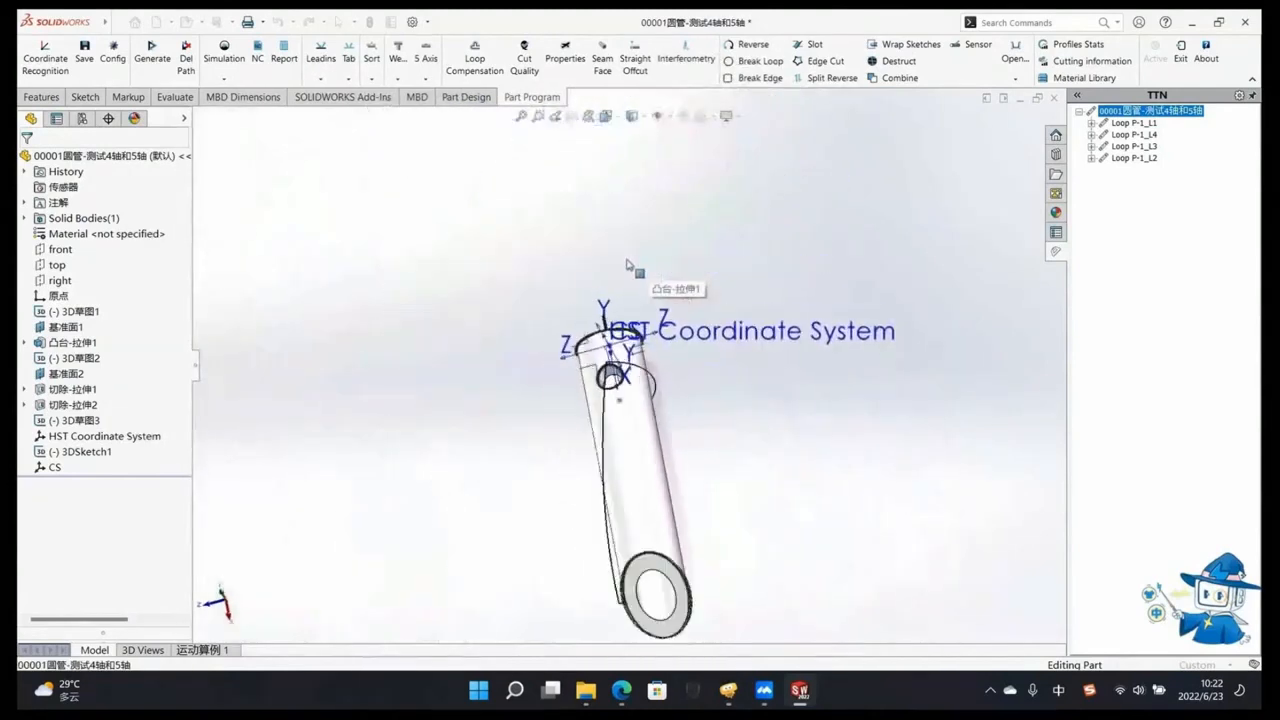
# Step: Examine the direction of the cutting path's normal lines around the round tube's angled end face
pyautogui.scroll(-5, 655, 558)
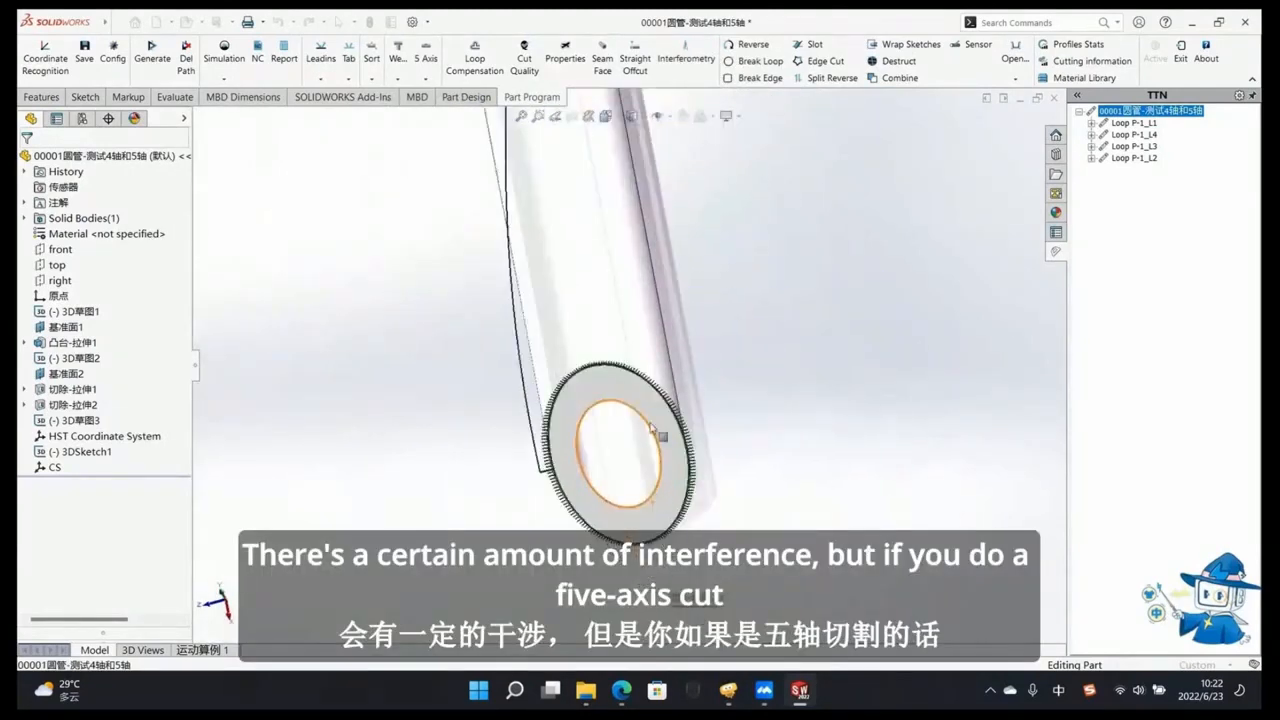
pyautogui.scroll(1, 655, 436)
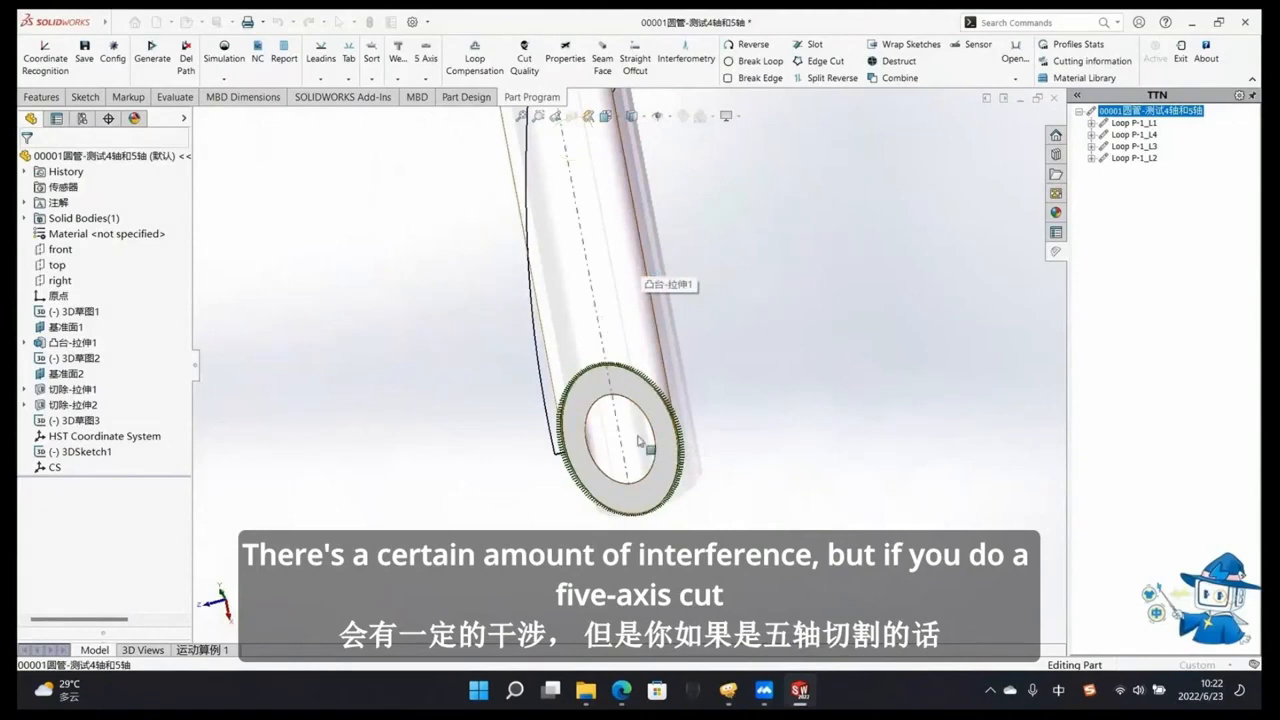
pyautogui.moveTo(708, 437); pyautogui.dragTo(654, 449, button='middle')
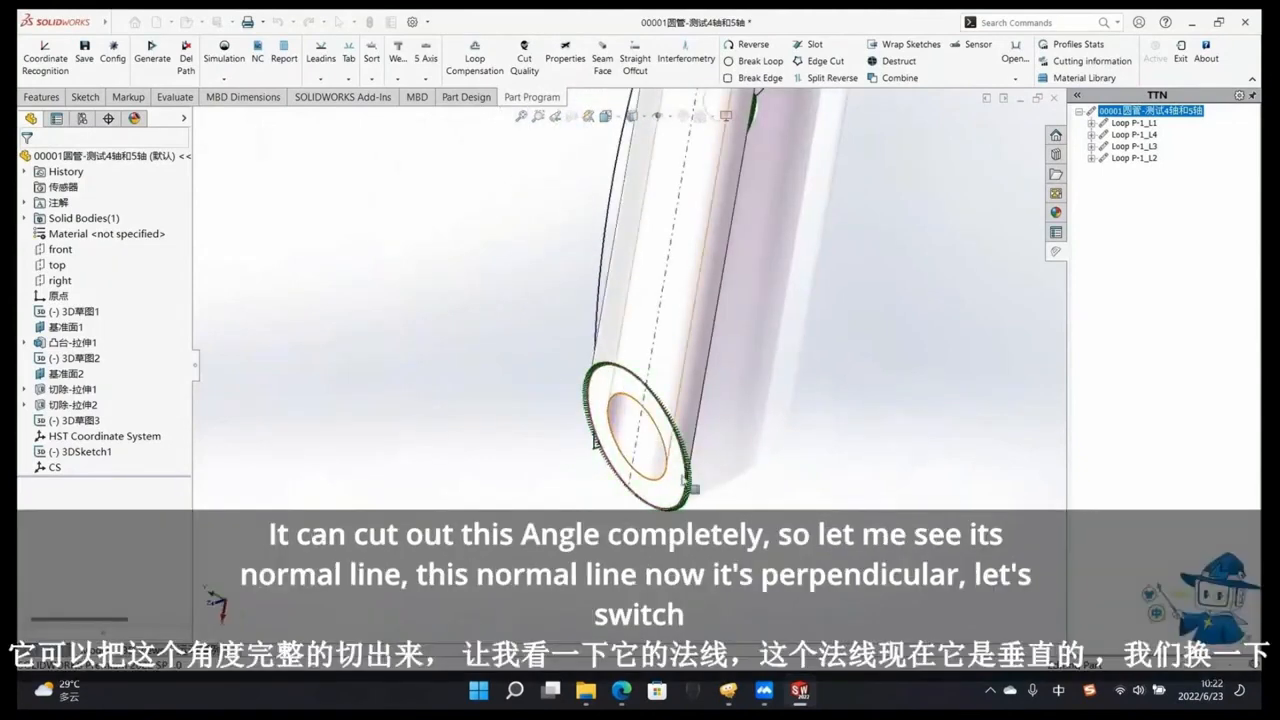
pyautogui.moveTo(692, 500); pyautogui.dragTo(724, 521, button='middle')
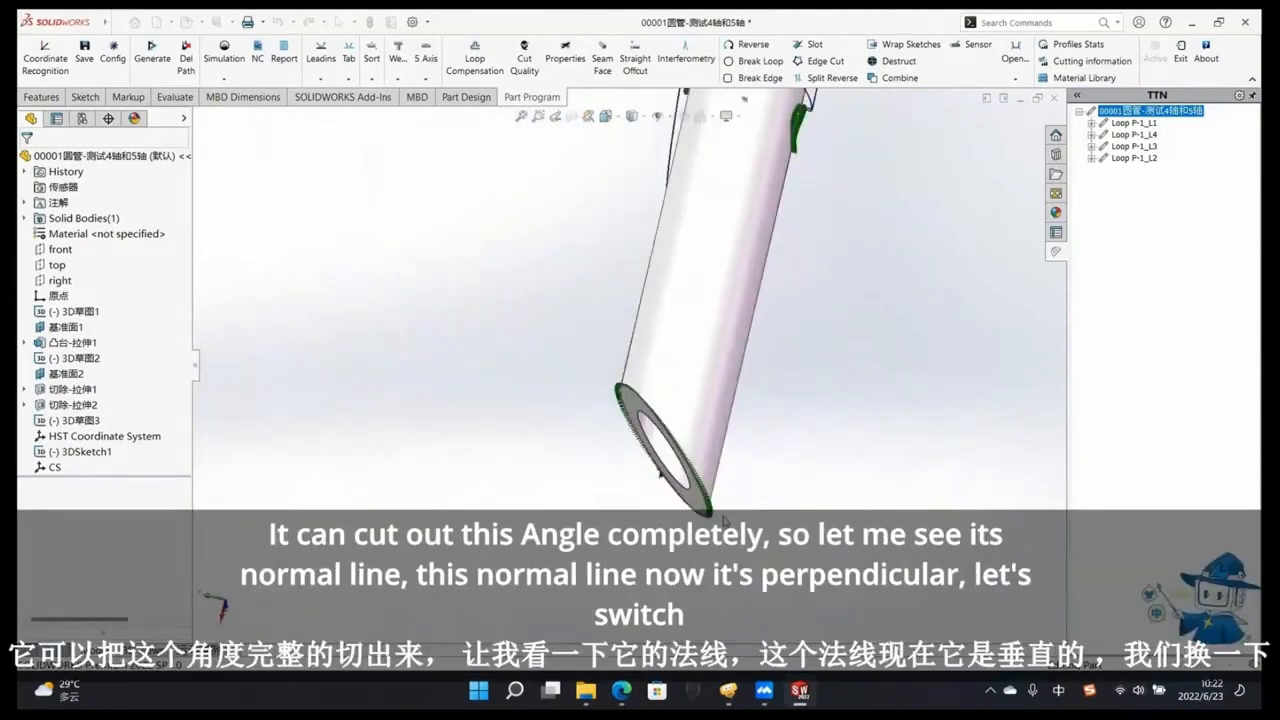
pyautogui.moveTo(673, 249); pyautogui.dragTo(680, 343, button='middle')
pyautogui.moveTo(620, 267); pyautogui.dragTo(849, 249, button='middle')
pyautogui.scroll(5, 734, 374)
pyautogui.scroll(-4, 862, 293)
pyautogui.scroll(-2, 740, 369)
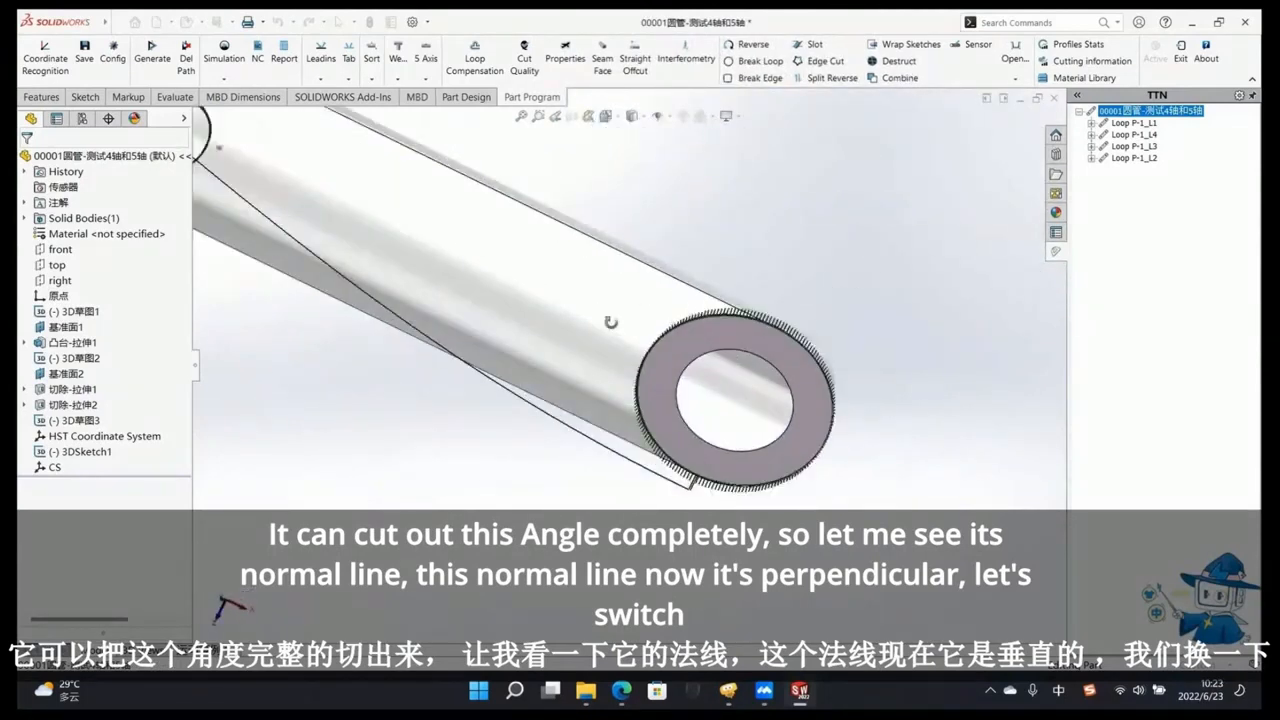
pyautogui.moveTo(609, 320); pyautogui.dragTo(568, 428, button='middle')
pyautogui.moveTo(740, 265); pyautogui.dragTo(879, 337, button='middle')
pyautogui.scroll(-5, 879, 337)
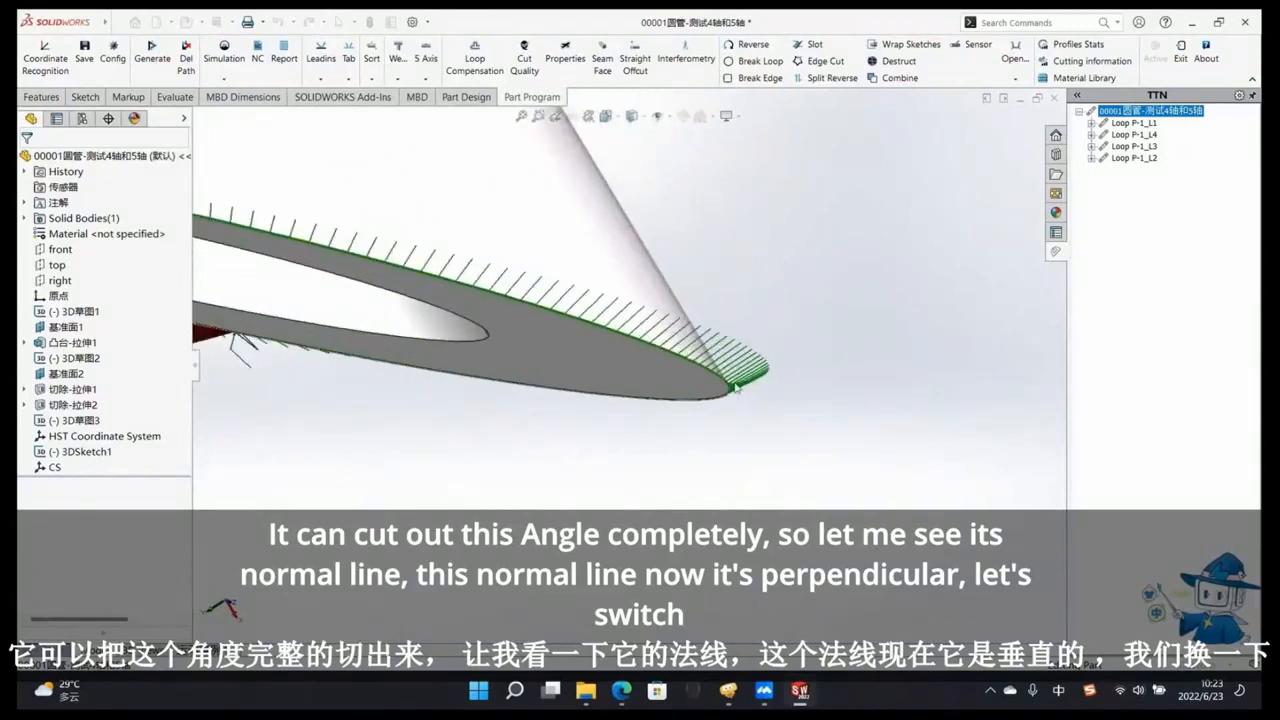
# Step: Apply 5 Axis swarf to the outer edge path of the tube's angled end and check the normals against the slope
pyautogui.click(722, 390)
pyautogui.click(426, 77)
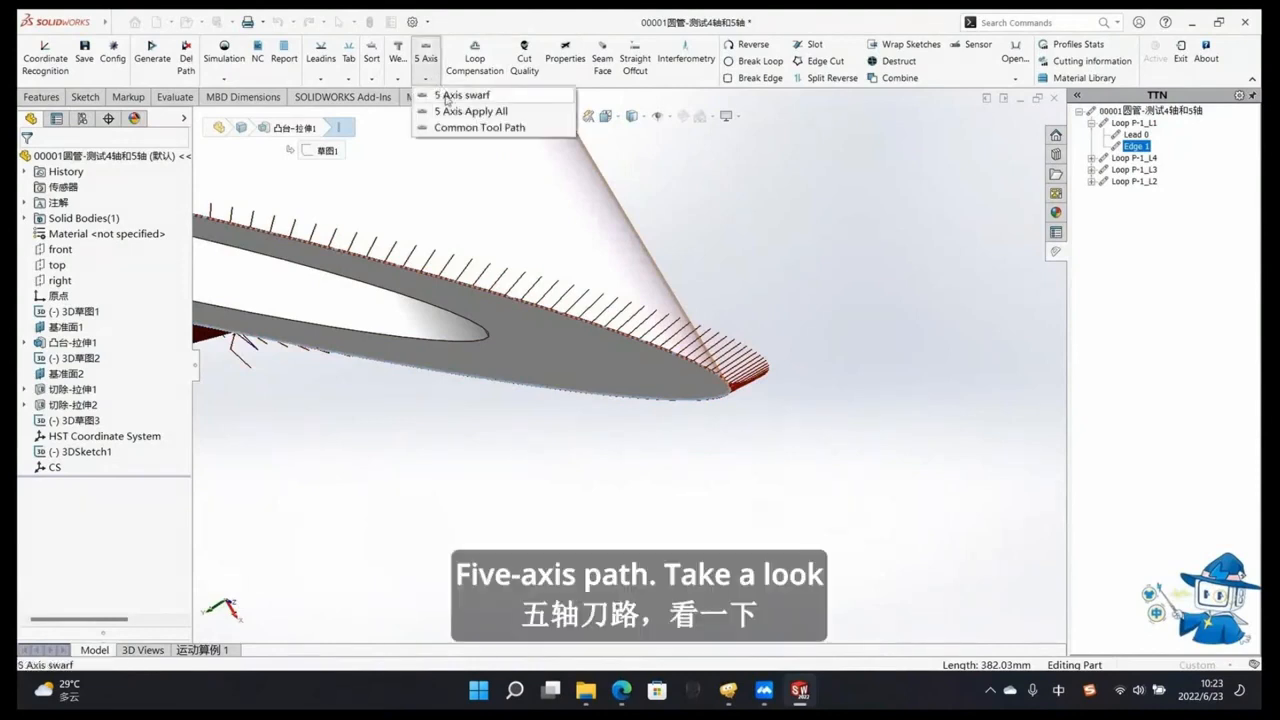
pyautogui.click(446, 96)
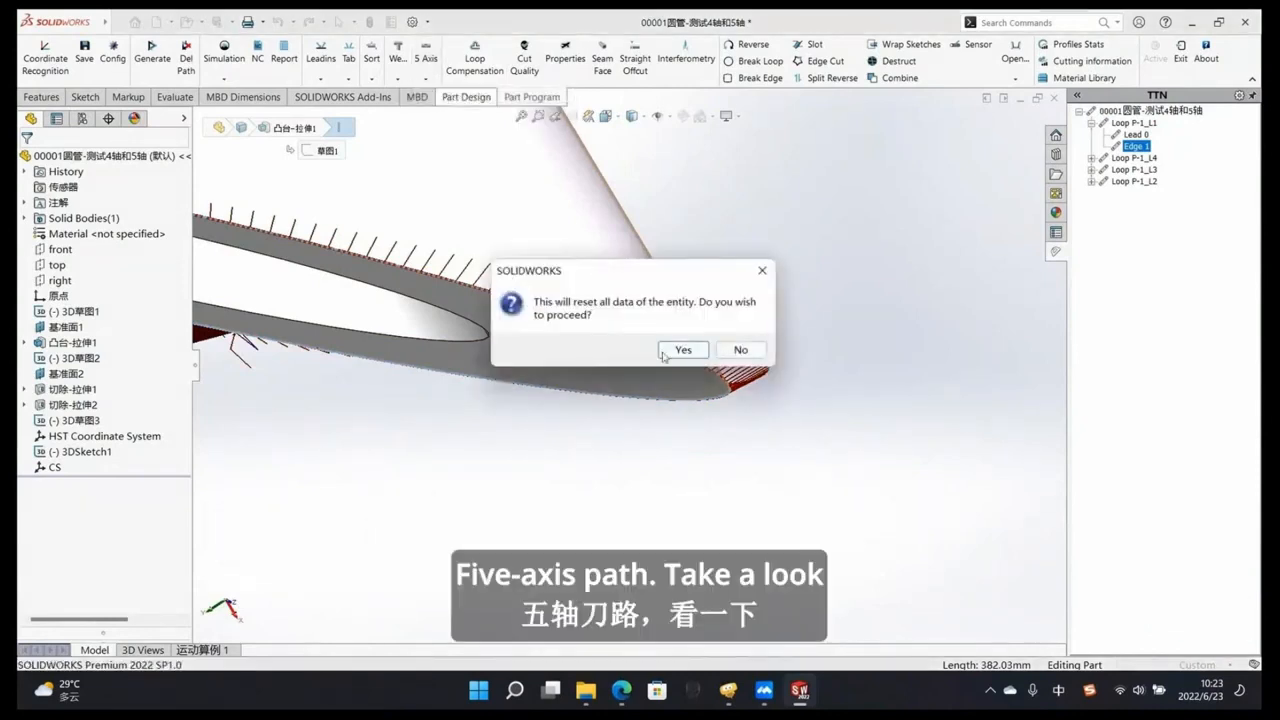
pyautogui.click(683, 350)
pyautogui.moveTo(728, 411)
pyautogui.mouseDown(button='middle')
pyautogui.moveTo(714, 425)
pyautogui.moveTo(736, 411)
pyautogui.mouseUp(button='middle')
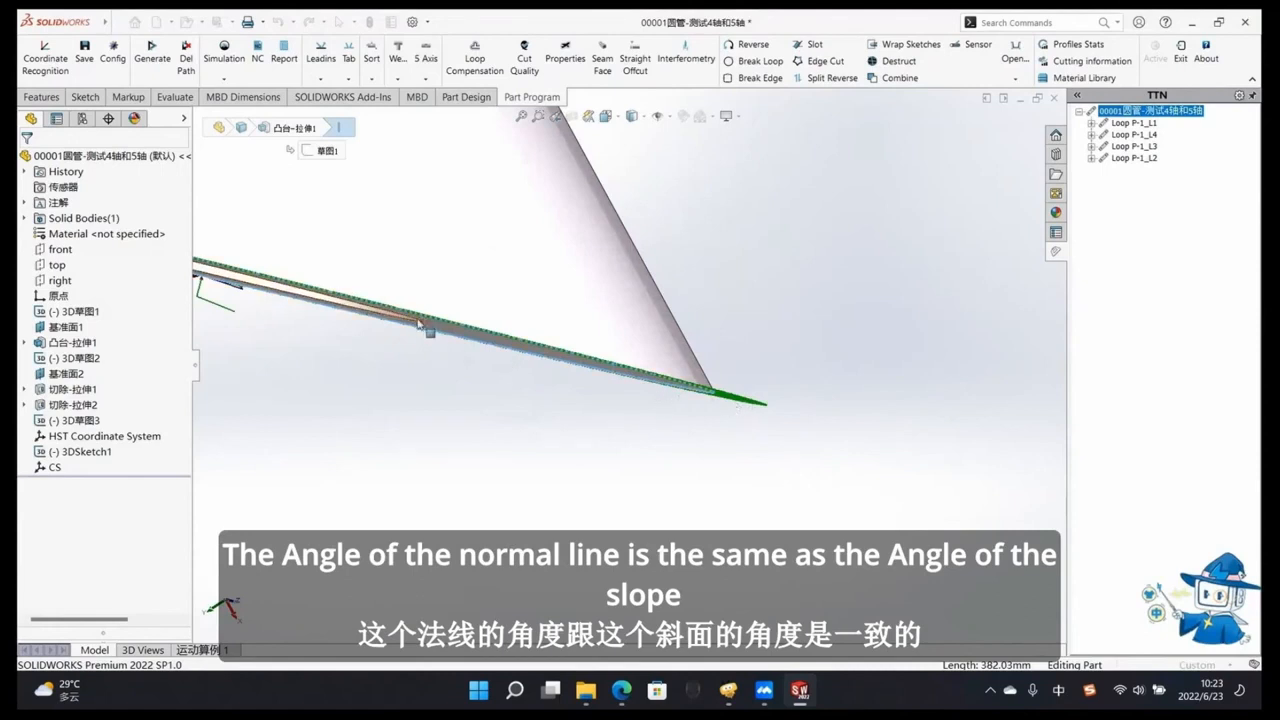
pyautogui.moveTo(672, 390); pyautogui.dragTo(505, 120, button='middle')
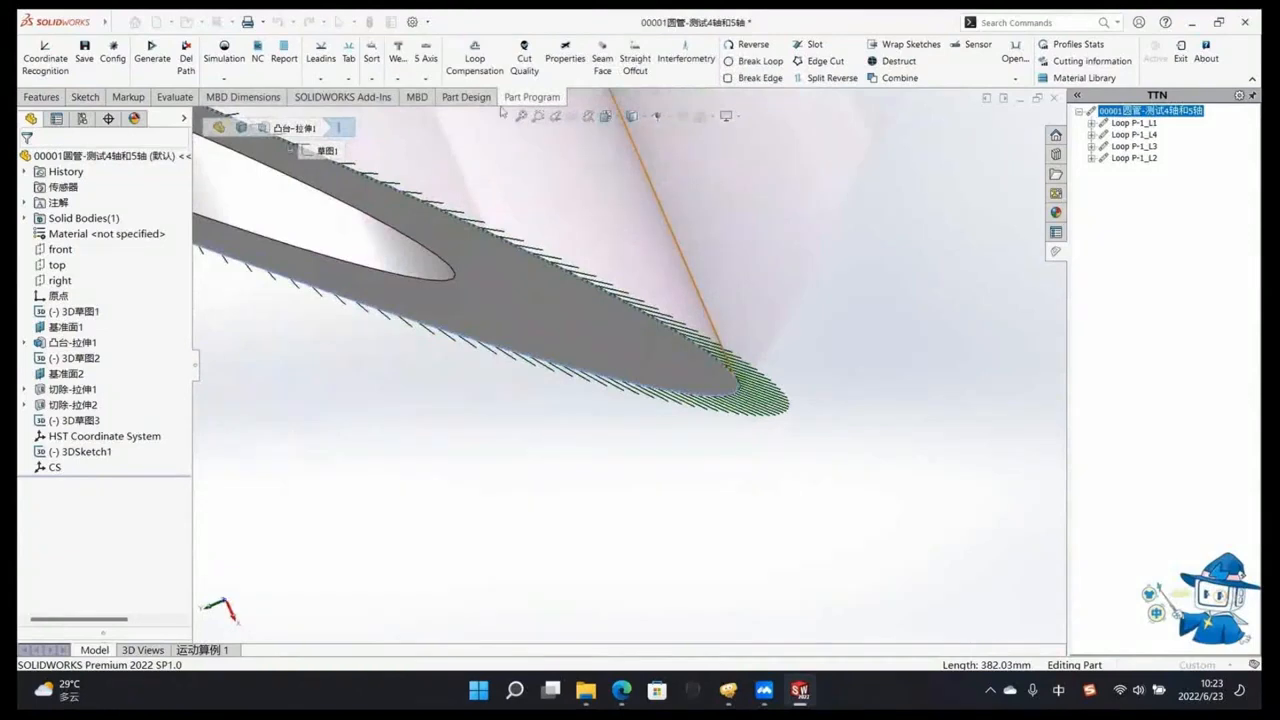
# Step: Convert the angled end's path back to a Common Tool Path and check its normals
pyautogui.click(427, 80)
pyautogui.click(490, 128)
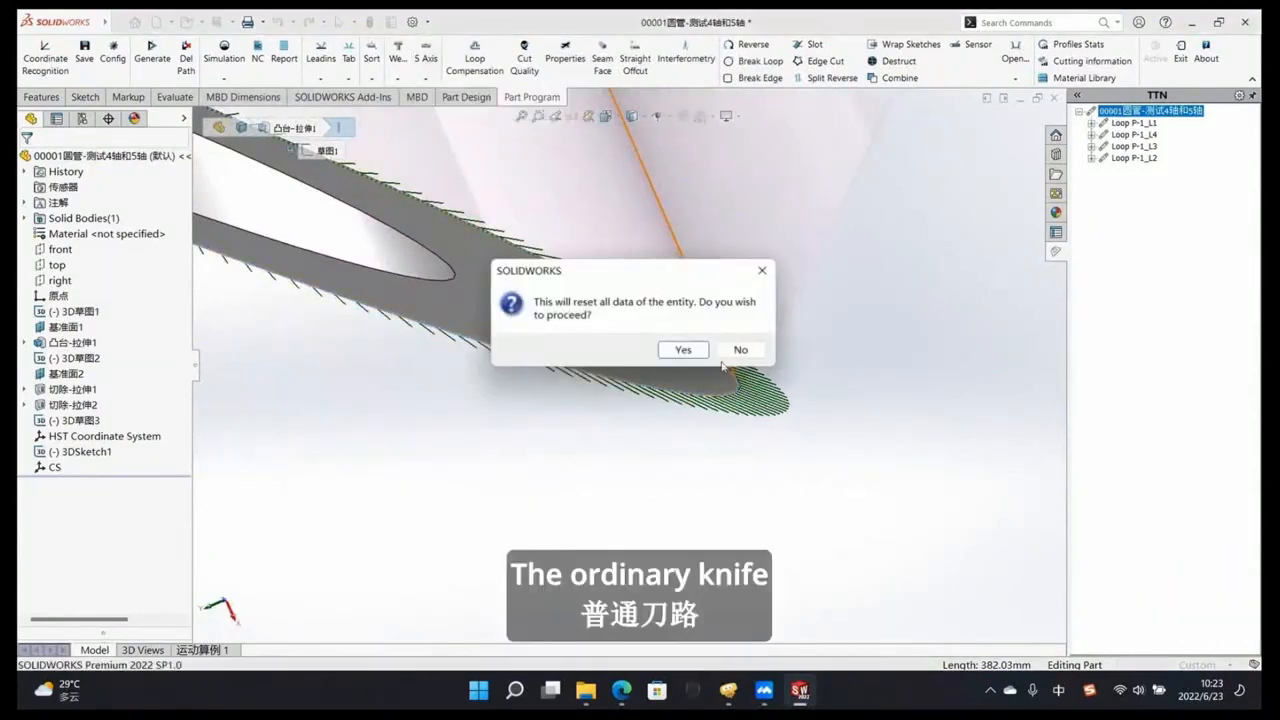
pyautogui.click(686, 352)
pyautogui.moveTo(763, 388); pyautogui.dragTo(710, 385, button='middle')
pyautogui.moveTo(644, 425); pyautogui.dragTo(700, 347, button='middle')
# Step: Apply 5-axis cutting to all loops of the round tube with 5 Axis Apply All, accepting the data reset
pyautogui.click(427, 78)
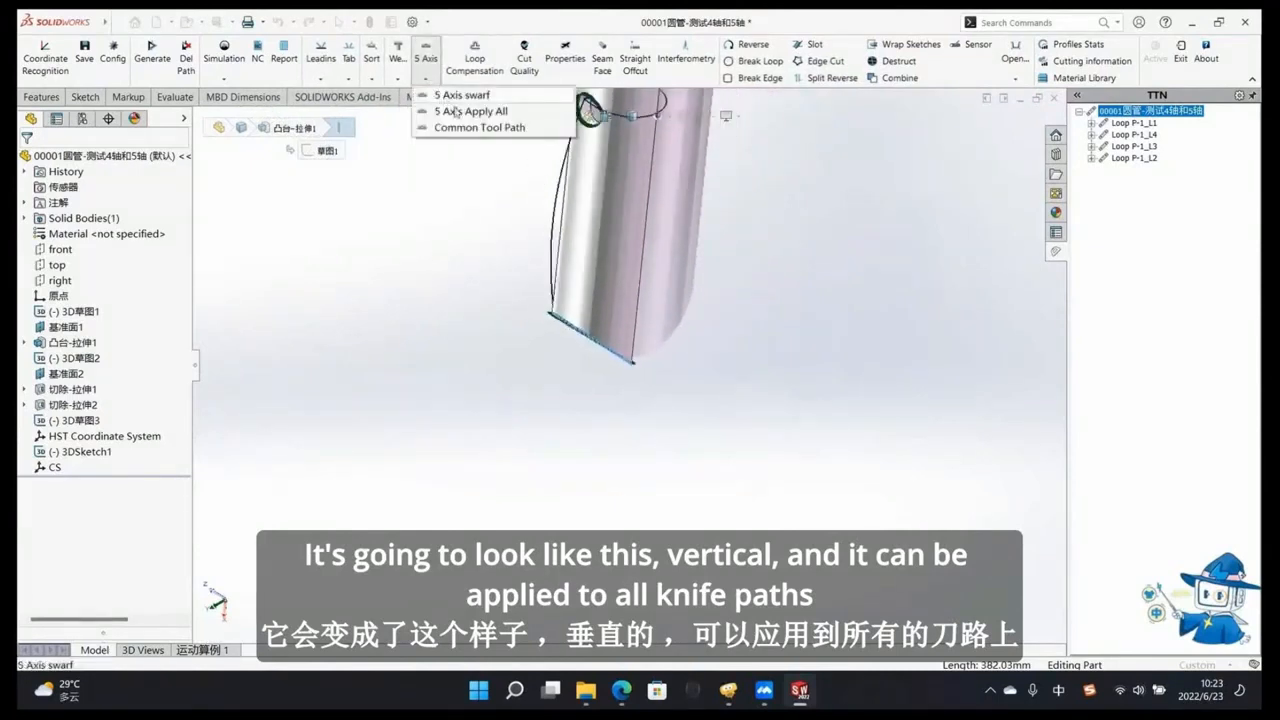
pyautogui.click(533, 441)
pyautogui.scroll(-2, 515, 482)
pyautogui.scroll(8, 606, 376)
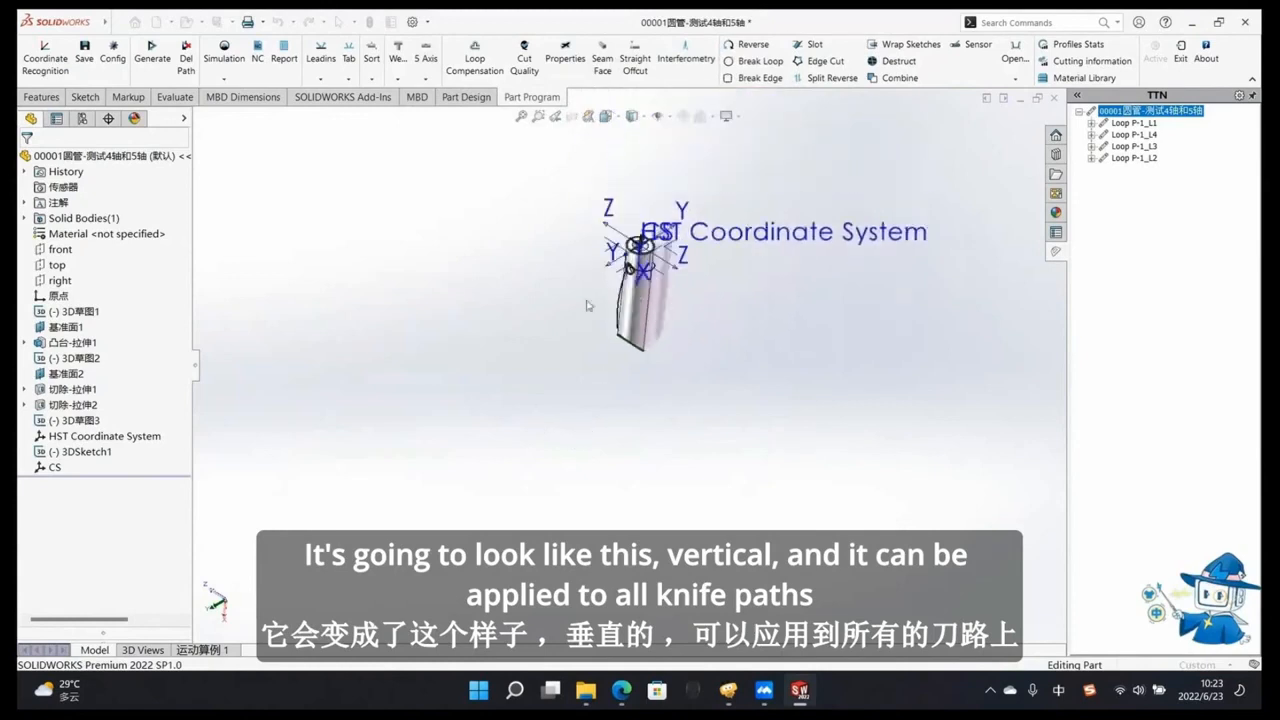
pyautogui.scroll(-4, 655, 226)
pyautogui.click(427, 78)
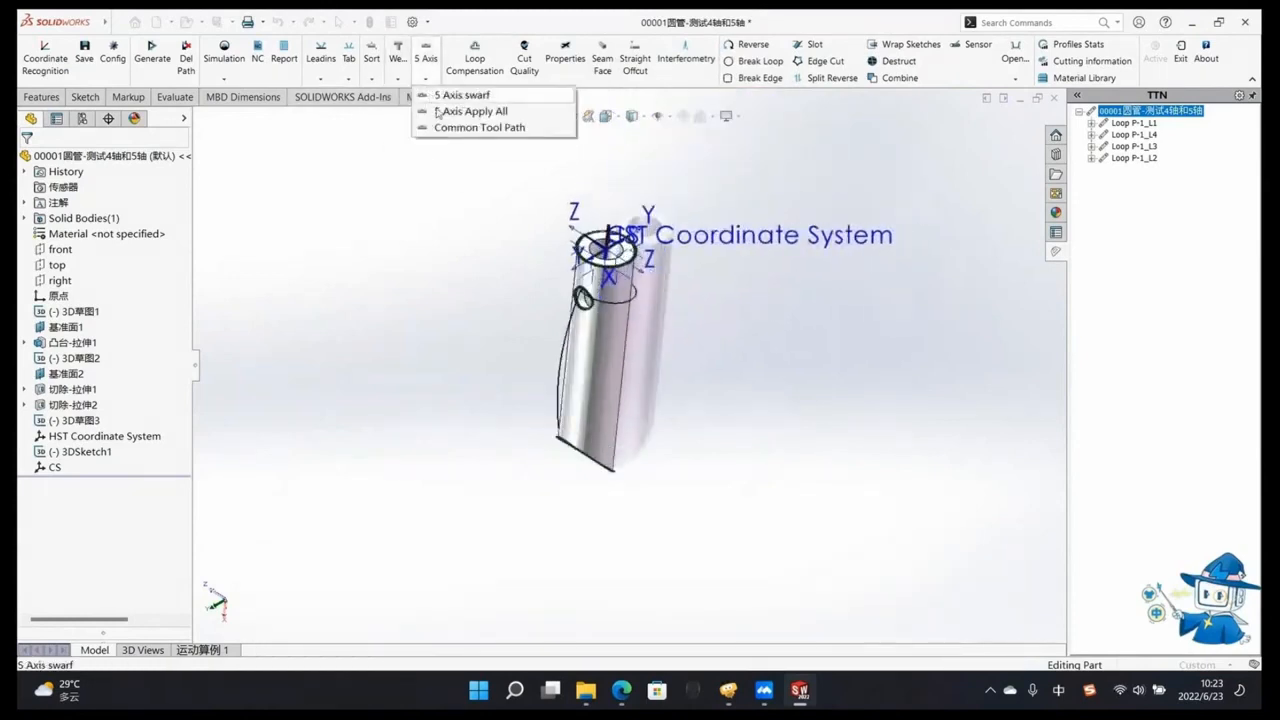
pyautogui.click(446, 111)
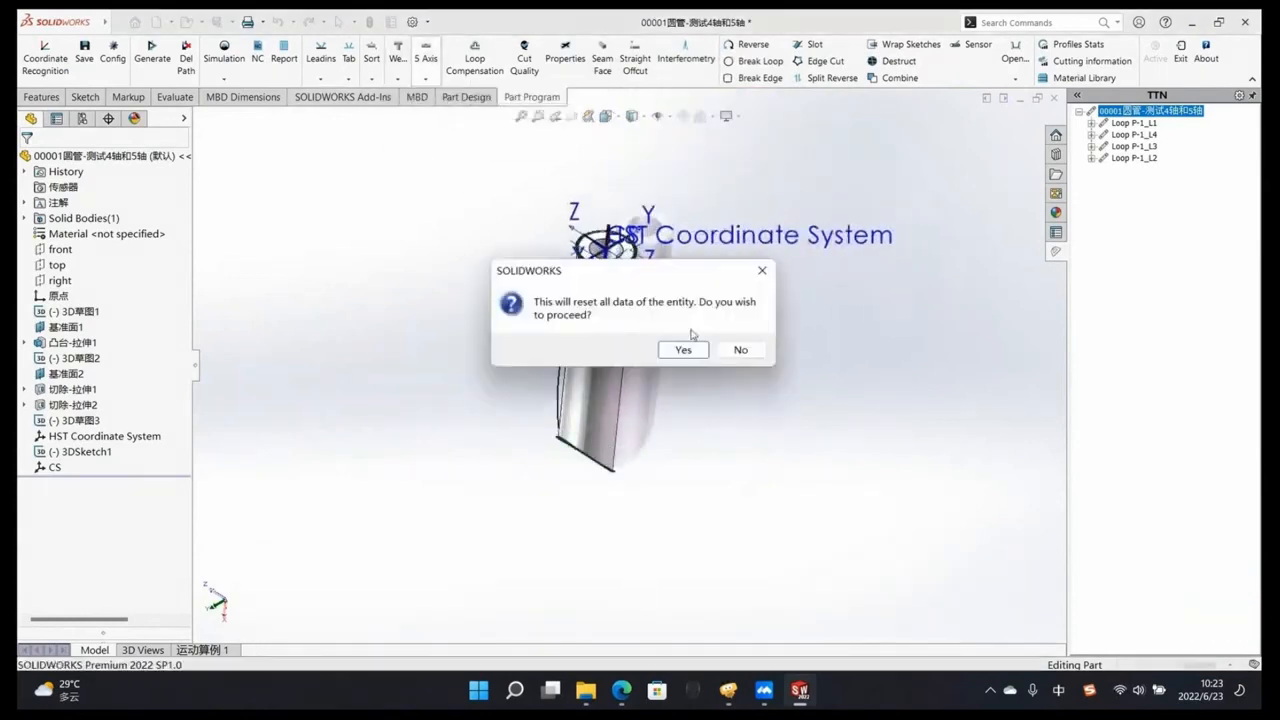
pyautogui.click(697, 344)
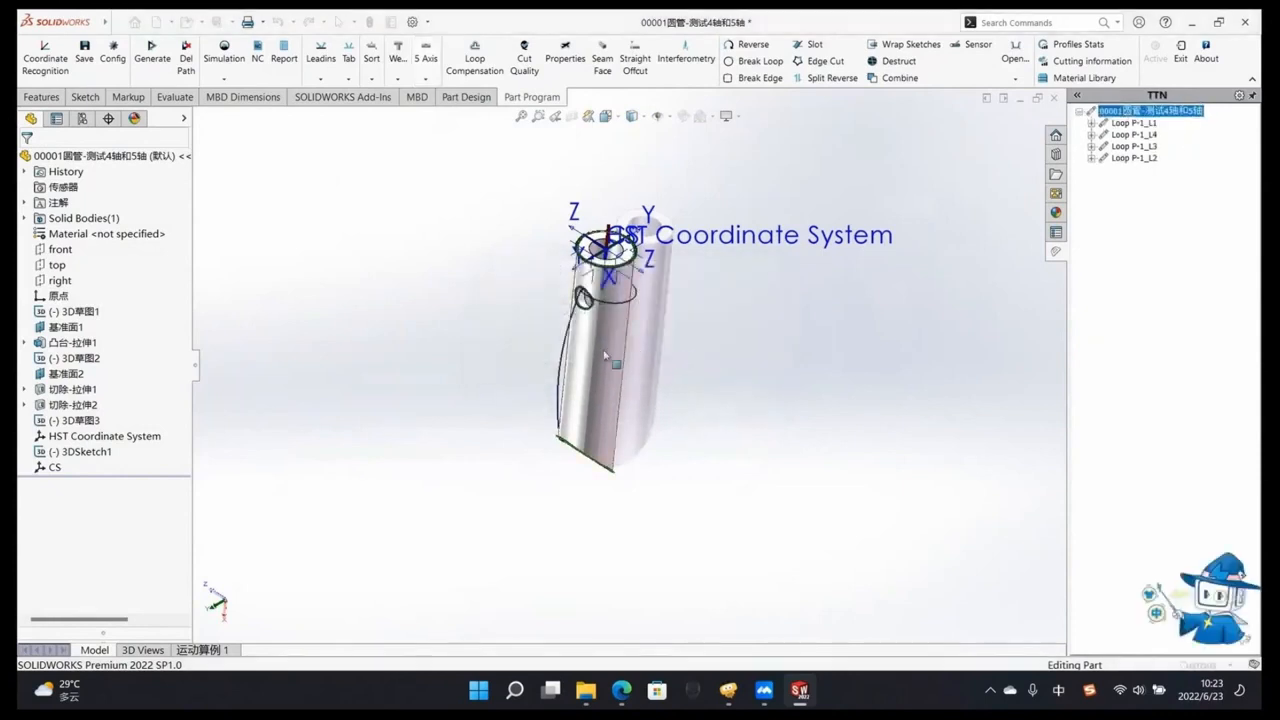
# Step: Examine the 5-axis paths around the side hole and the straight end of the round tube
pyautogui.scroll(-4, 607, 459)
pyautogui.scroll(5, 612, 470)
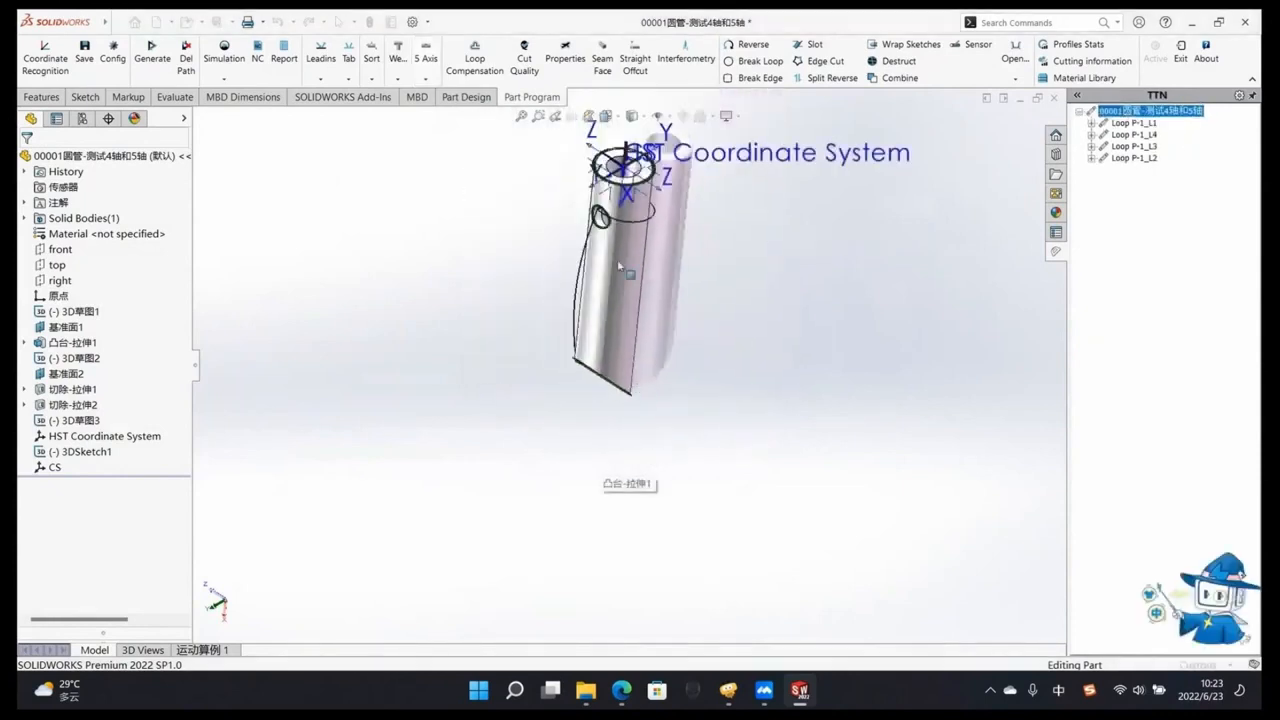
pyautogui.scroll(-4, 605, 211)
pyautogui.scroll(-6, 648, 288)
pyautogui.moveTo(600, 280); pyautogui.dragTo(590, 317, button='middle')
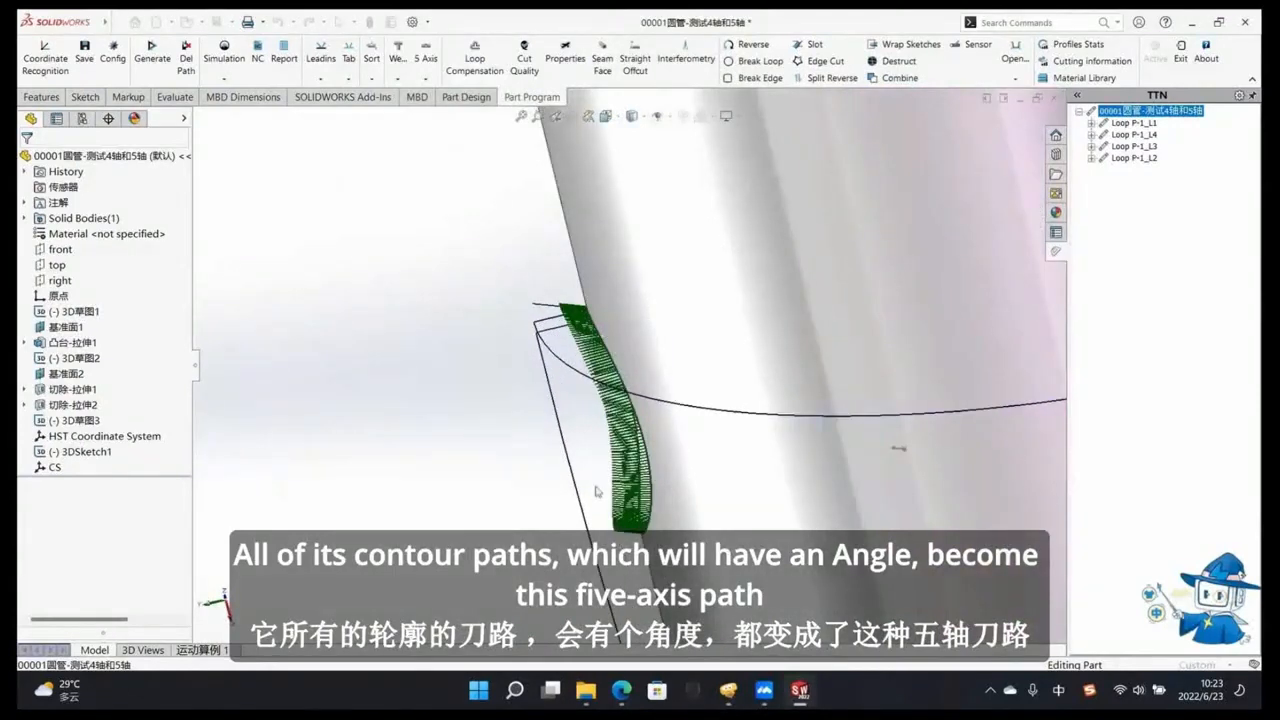
pyautogui.moveTo(645, 277); pyautogui.dragTo(652, 348, button='middle')
pyautogui.scroll(-3, 650, 371)
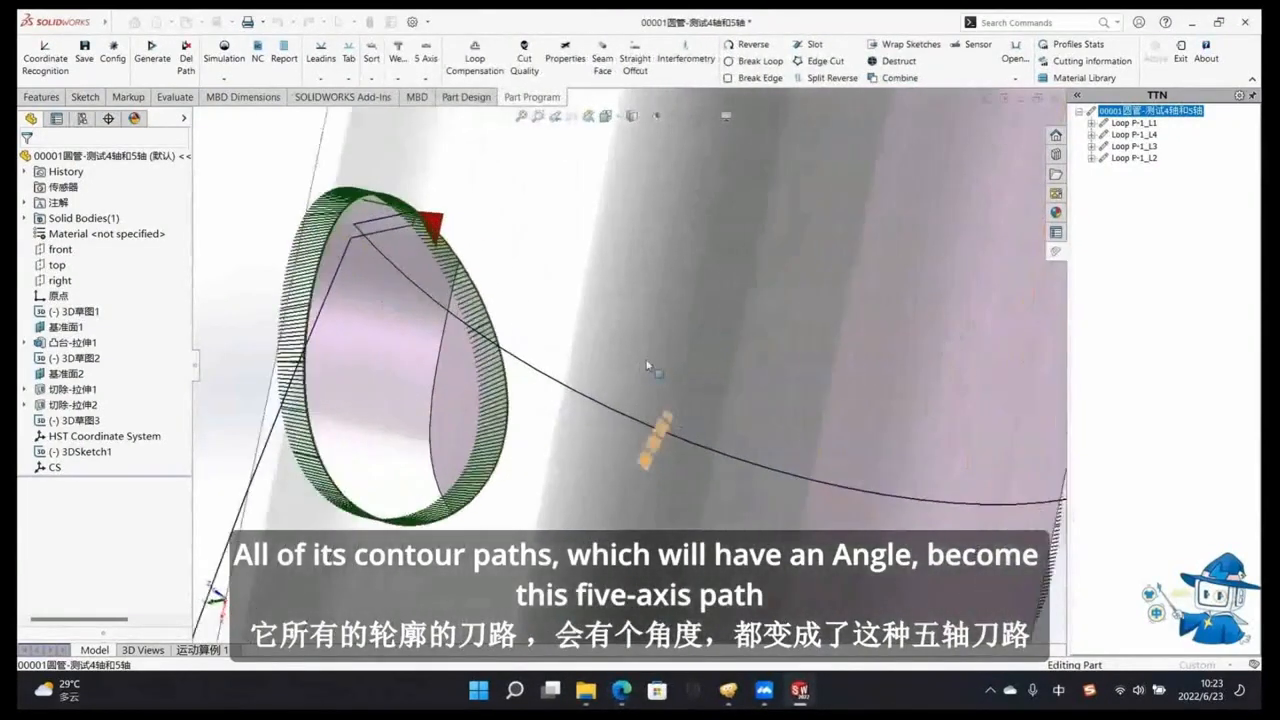
pyautogui.scroll(6, 664, 362)
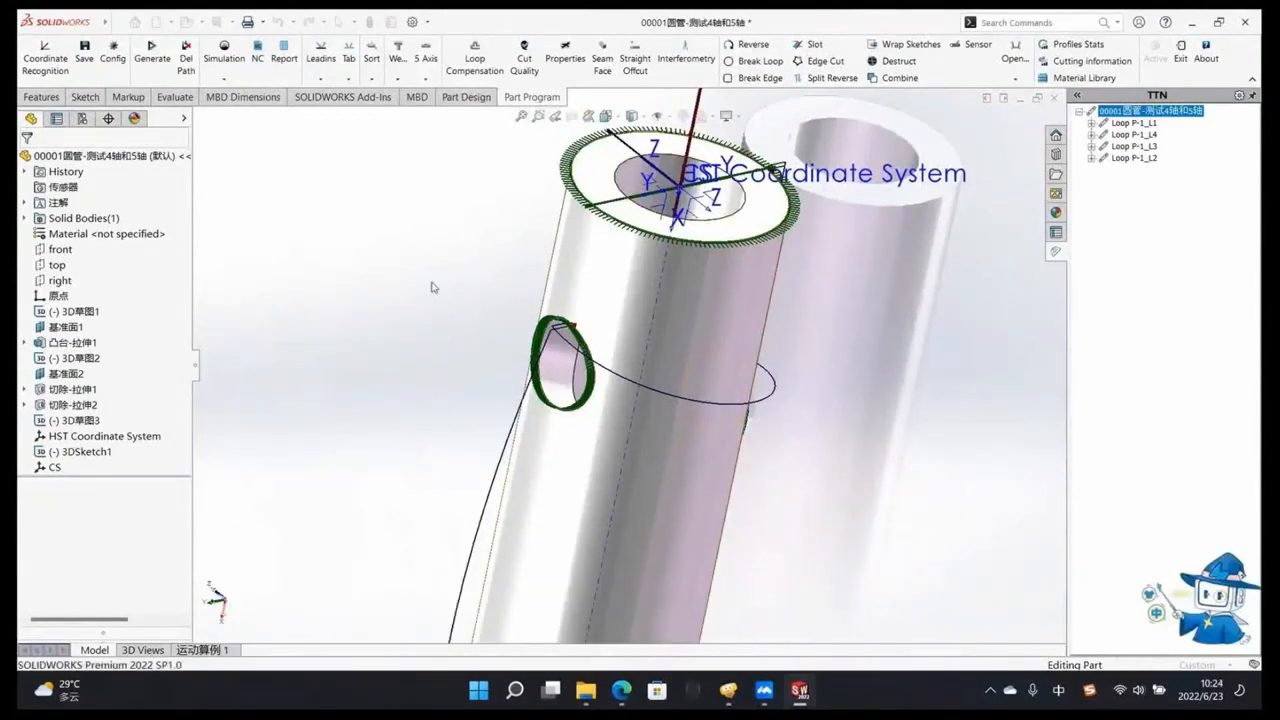
pyautogui.scroll(-1, 645, 285)
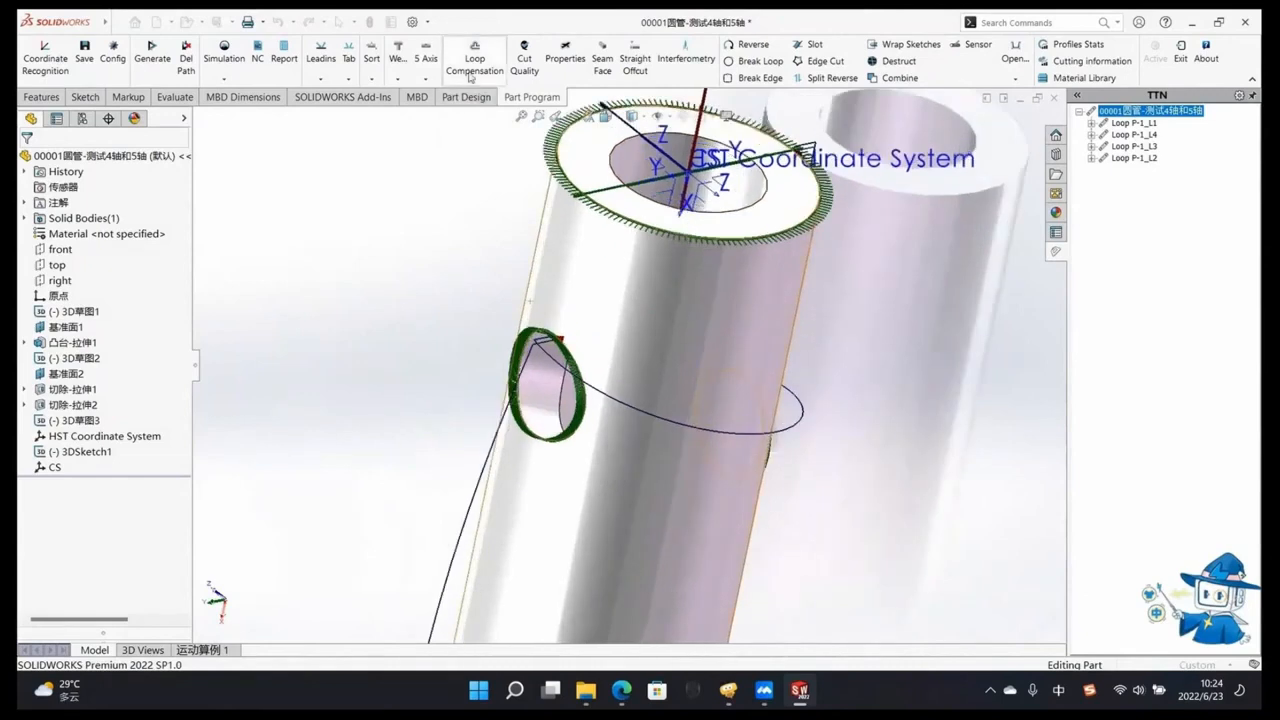
# Step: Exit the part program and open the part 00006圆管长孔-测试长槽和锁定
pyautogui.click(1182, 55)
pyautogui.click(186, 22)
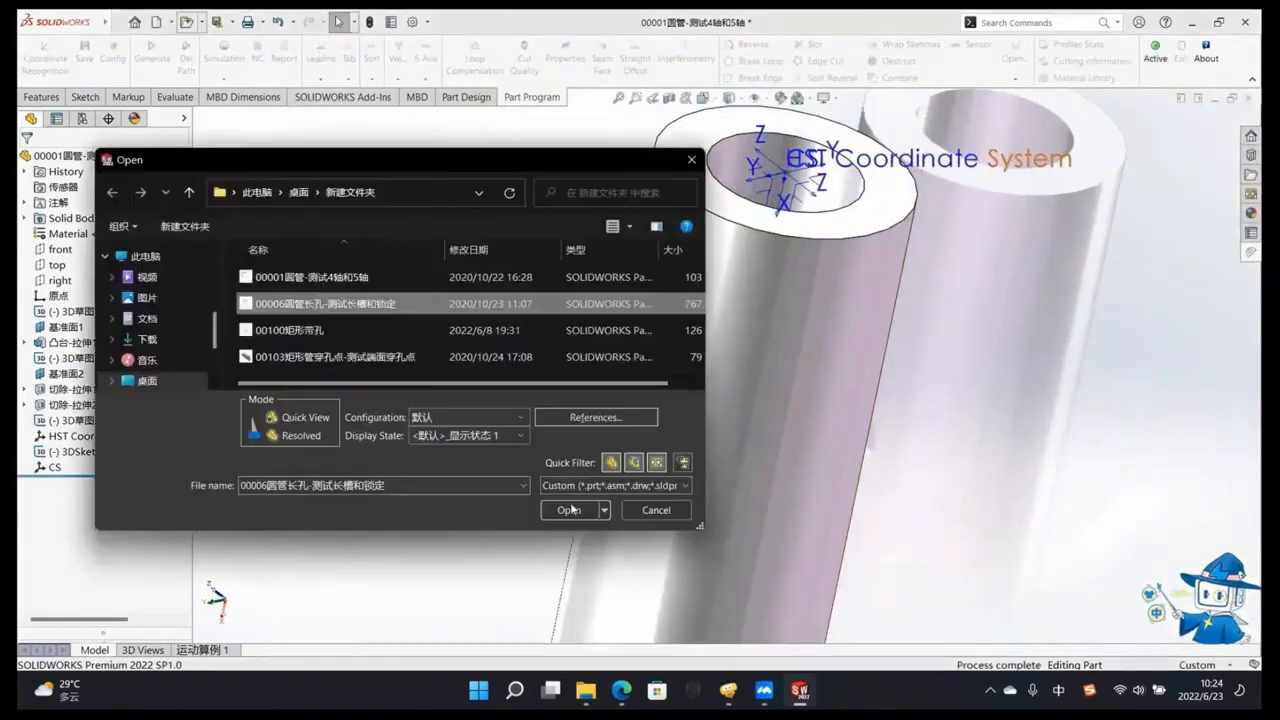
pyautogui.click(570, 507)
pyautogui.moveTo(825, 353); pyautogui.dragTo(749, 326, button='middle')
pyautogui.scroll(-2, 775, 311)
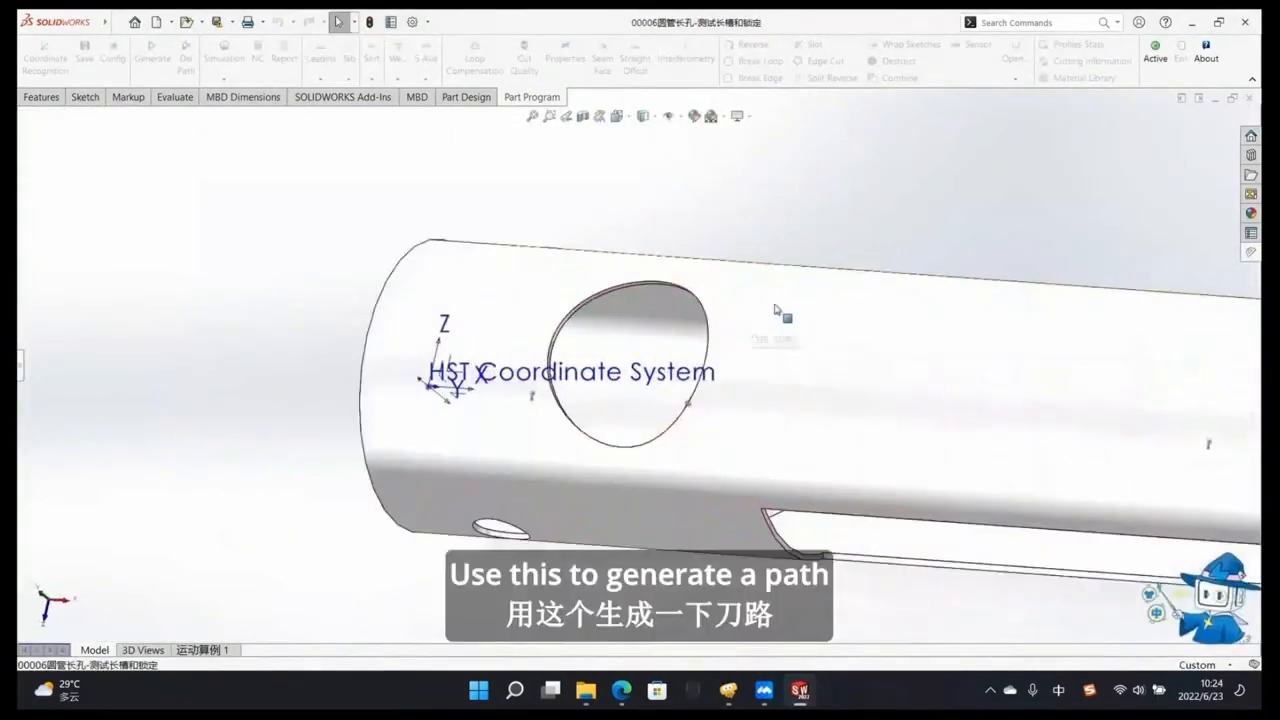
pyautogui.scroll(2, 777, 311)
# Step: Activate the part program for the slotted round tube, generate its cutting paths and inspect the loops around the holes
pyautogui.click(1156, 54)
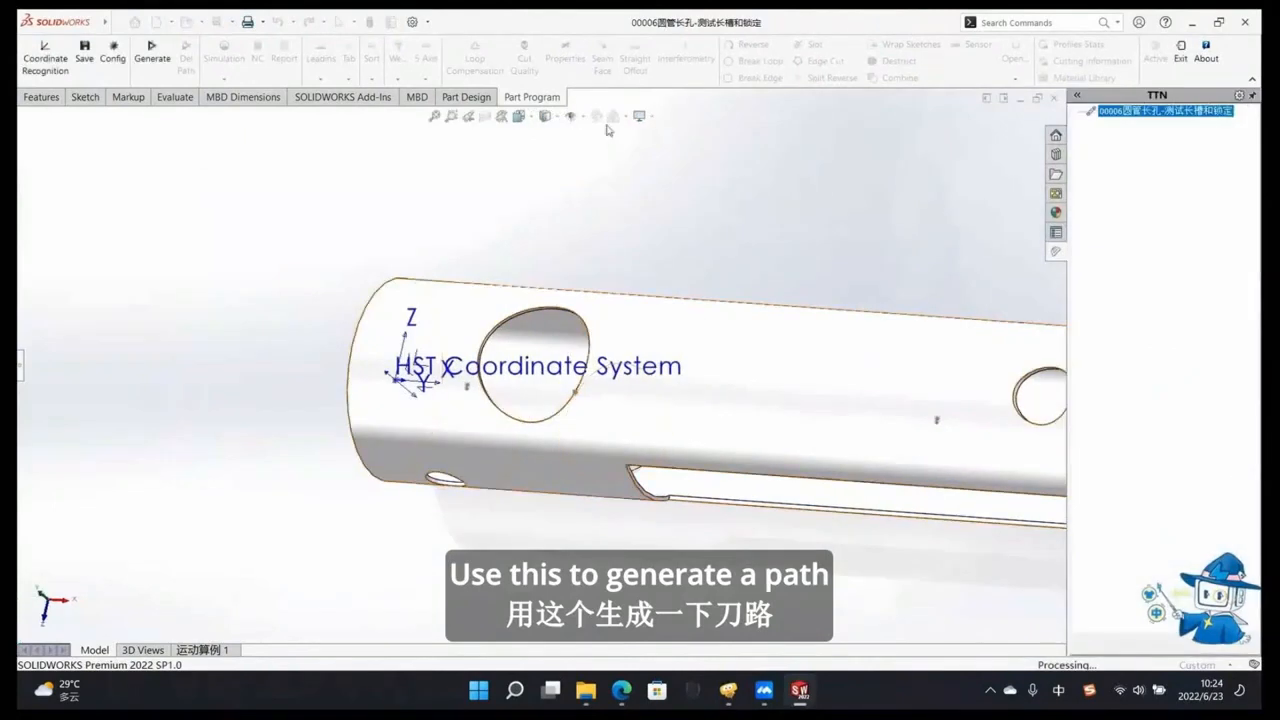
pyautogui.click(151, 52)
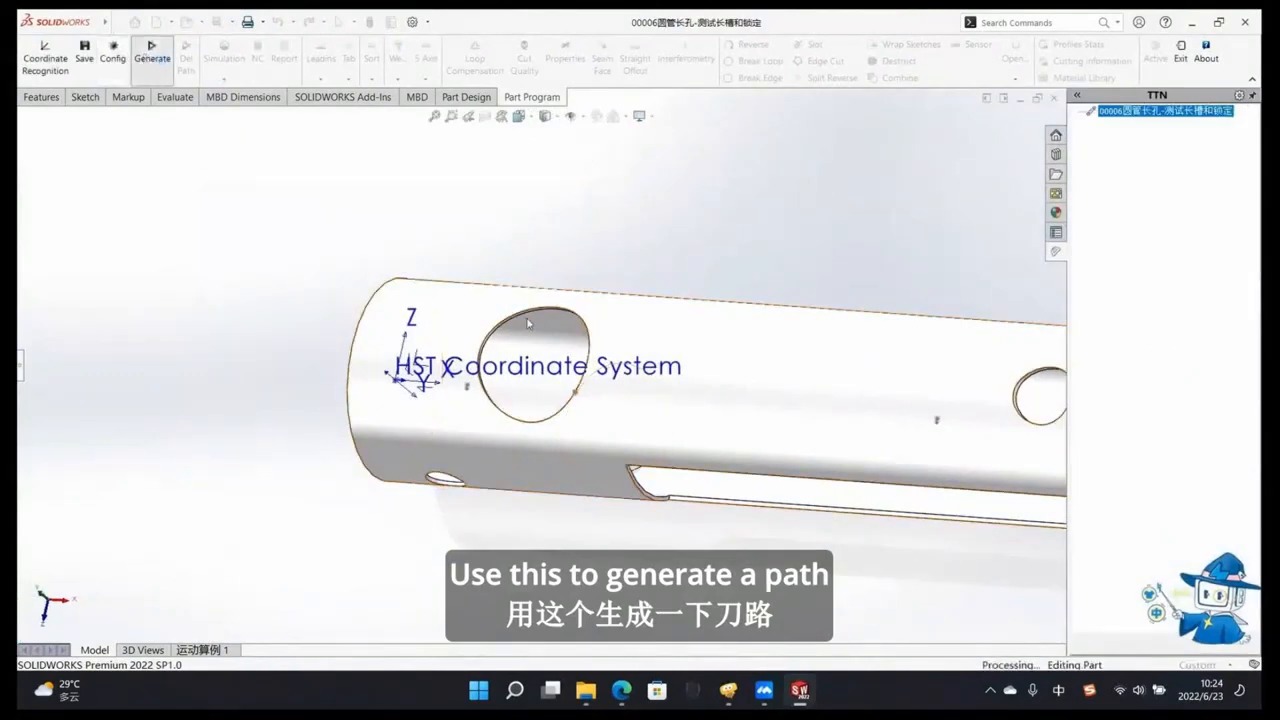
pyautogui.moveTo(686, 360); pyautogui.dragTo(585, 175, button='middle')
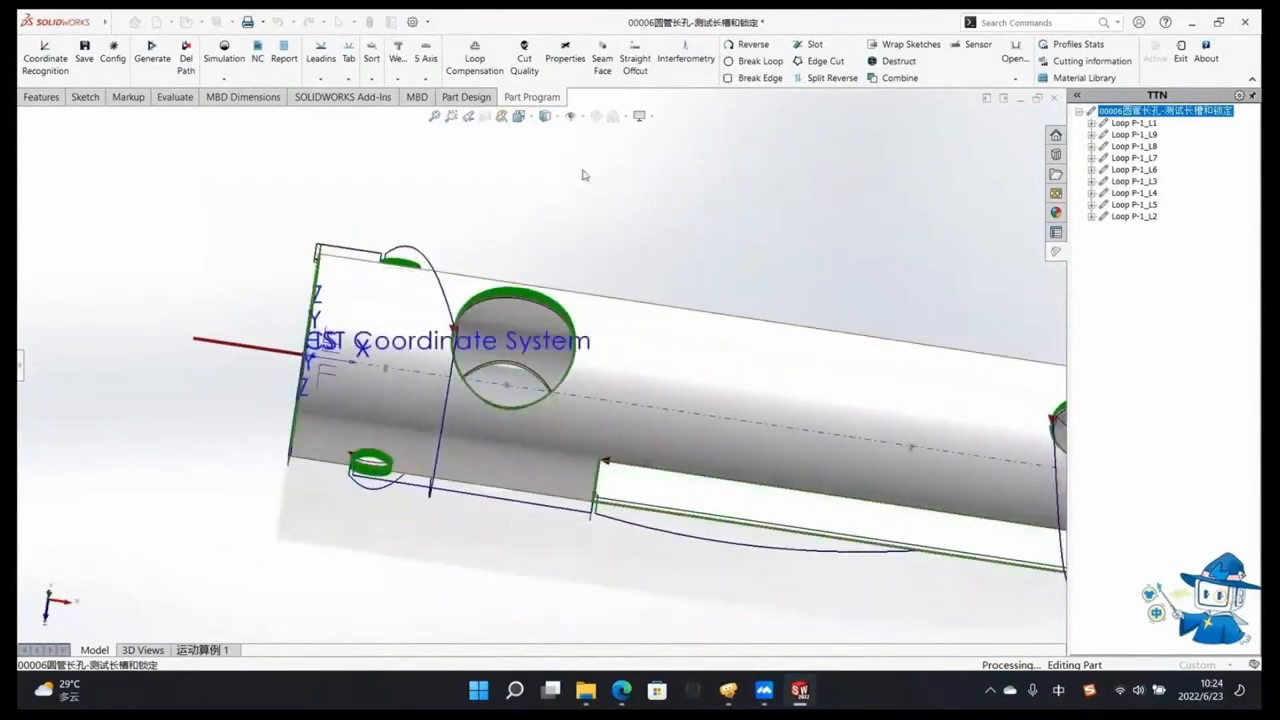
pyautogui.moveTo(602, 367); pyautogui.dragTo(578, 304, button='middle')
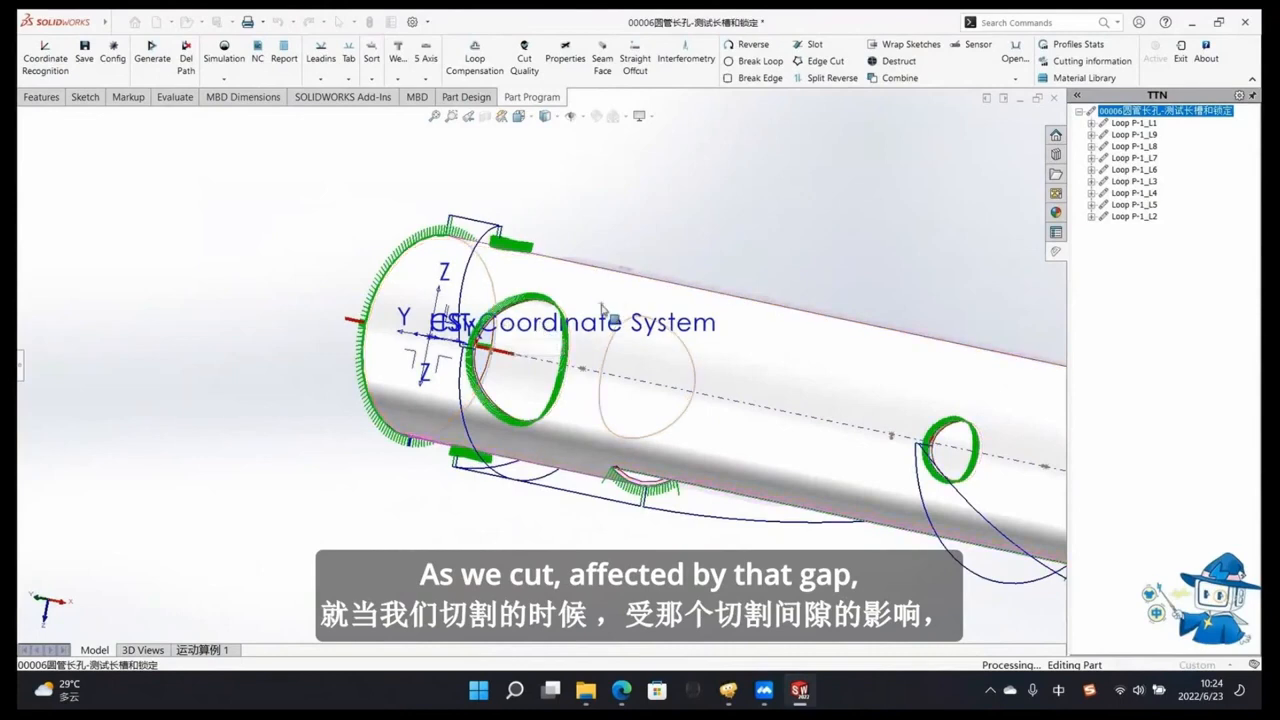
pyautogui.moveTo(603, 312); pyautogui.dragTo(634, 307, button='middle')
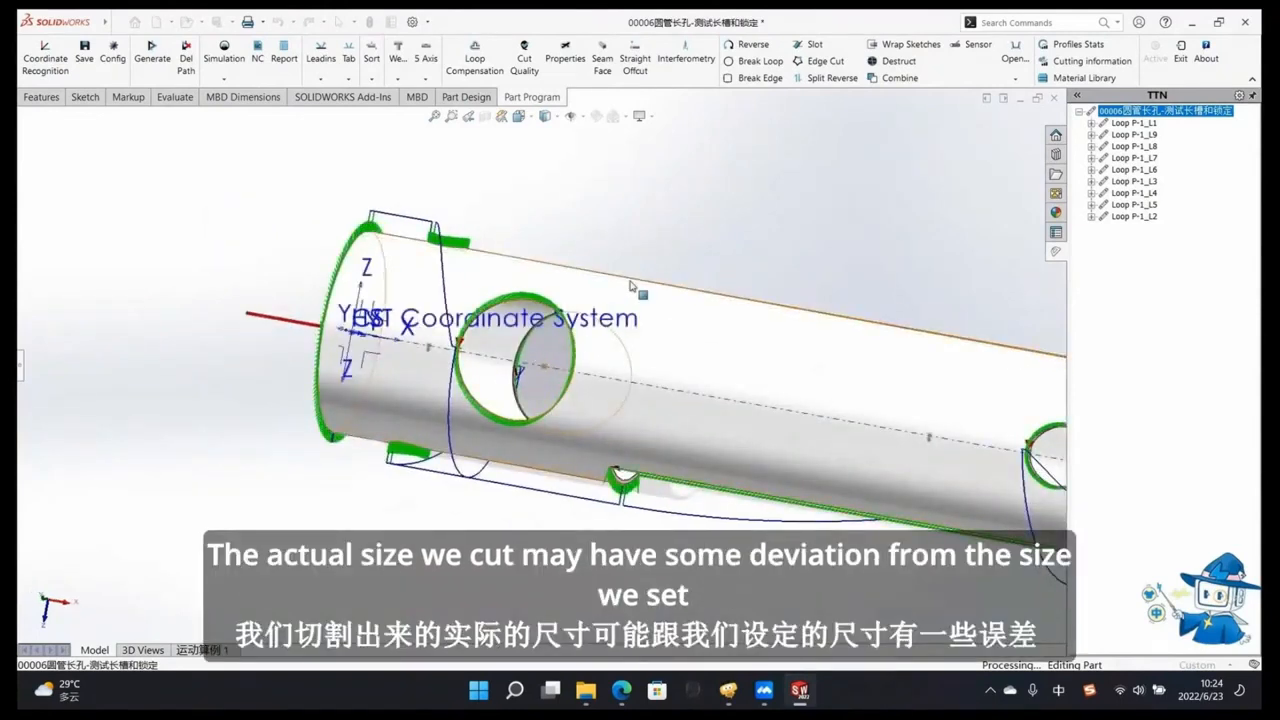
pyautogui.moveTo(630, 286)
pyautogui.mouseDown(button='middle')
pyautogui.moveTo(608, 291)
pyautogui.moveTo(631, 278)
pyautogui.mouseUp(button='middle')
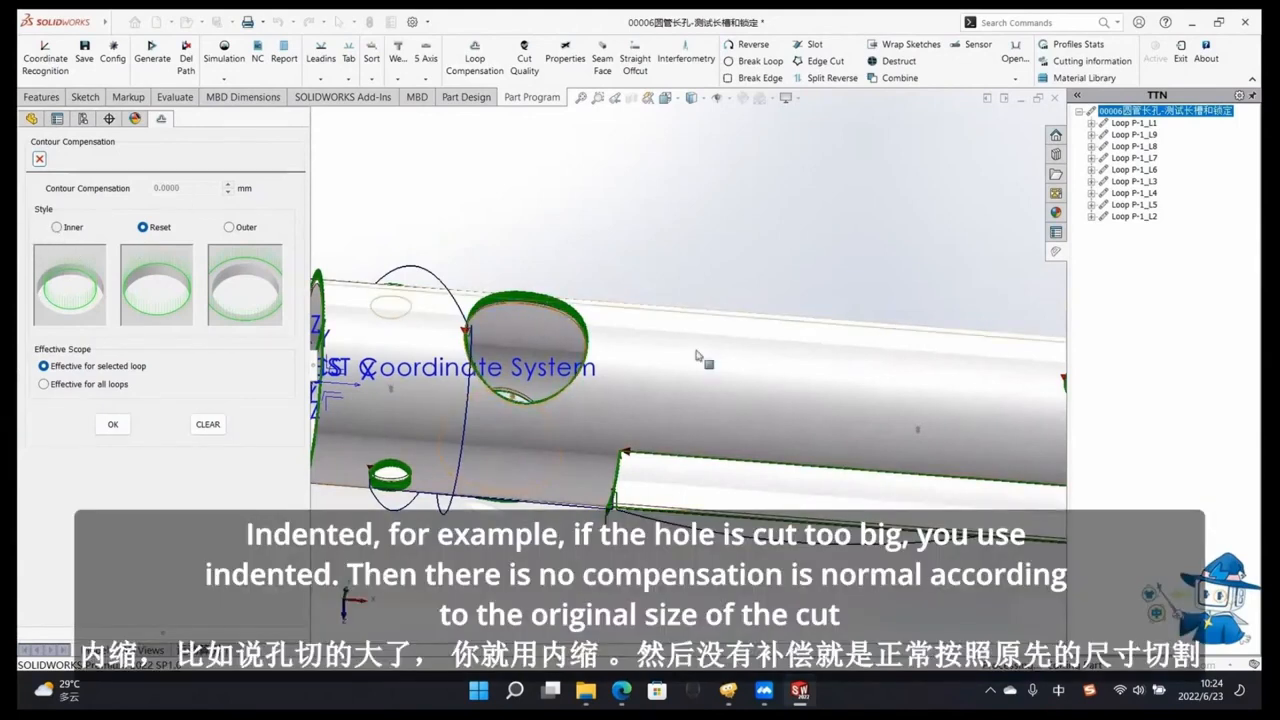
# Step: Set an Outer contour compensation of 5 mm, effective for the selected loop, and inspect the large hole's path
pyautogui.click(57, 228)
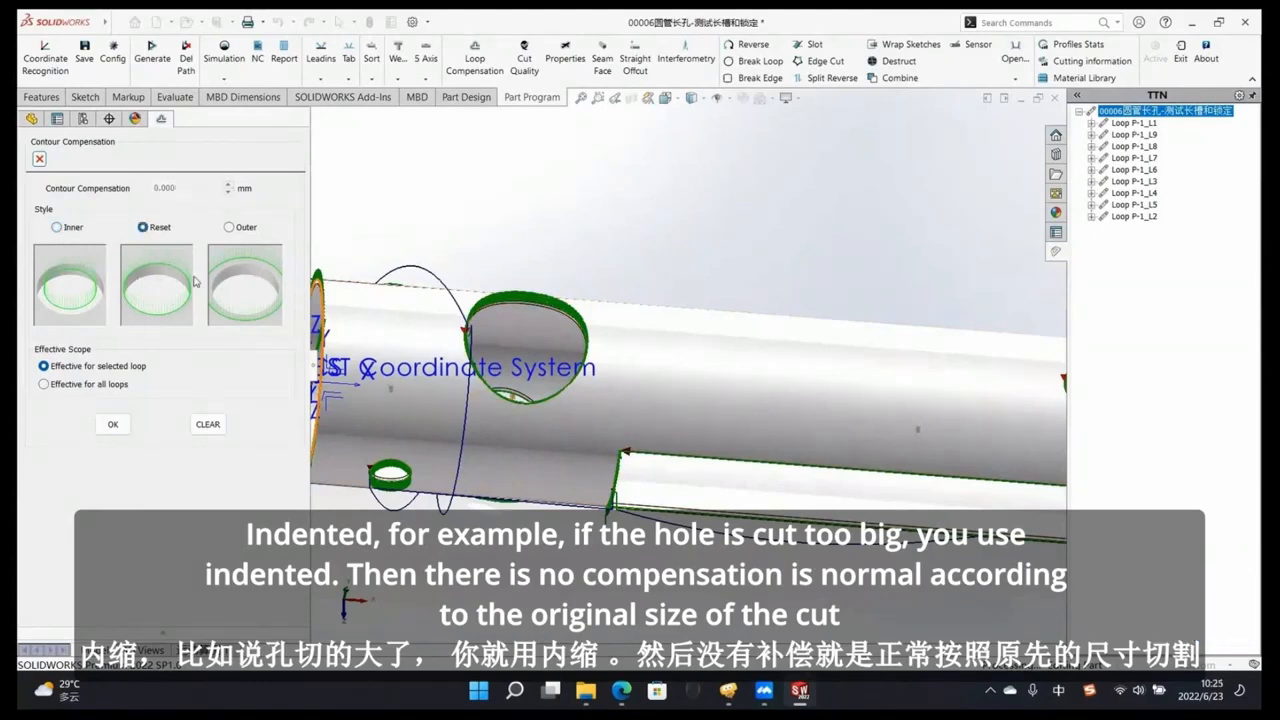
pyautogui.click(230, 227)
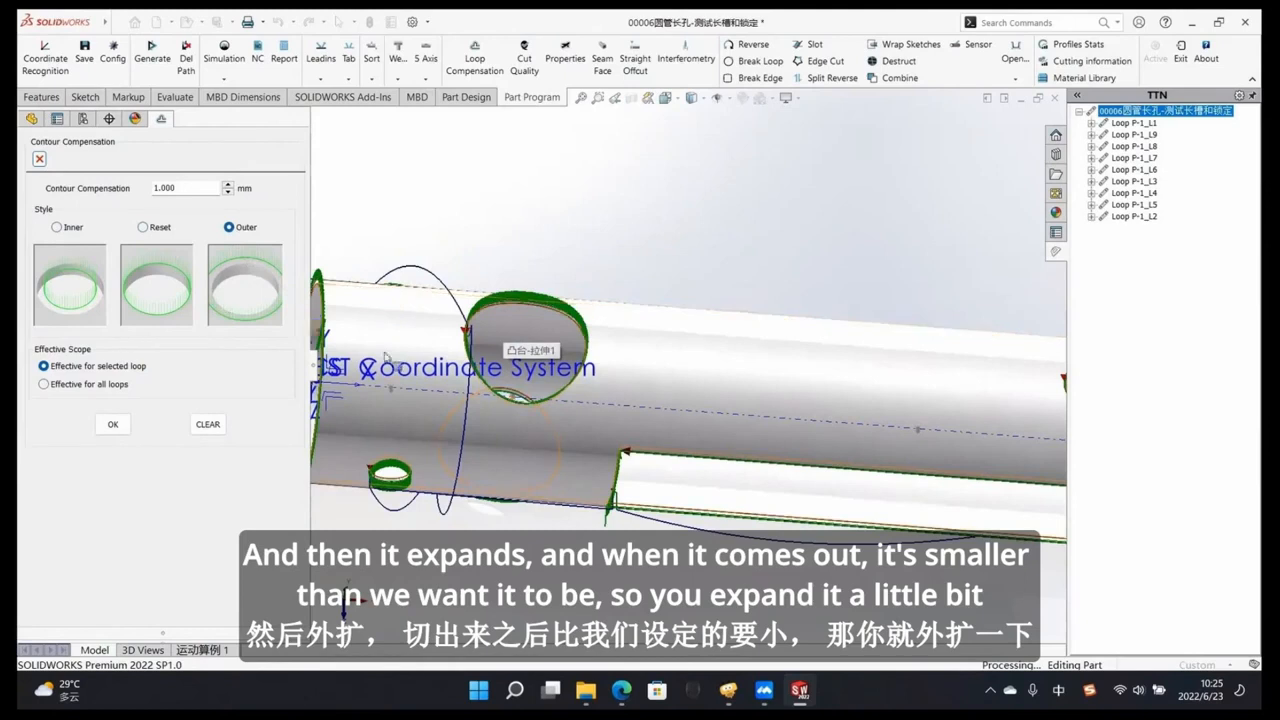
pyautogui.moveTo(182, 190); pyautogui.dragTo(146, 193)
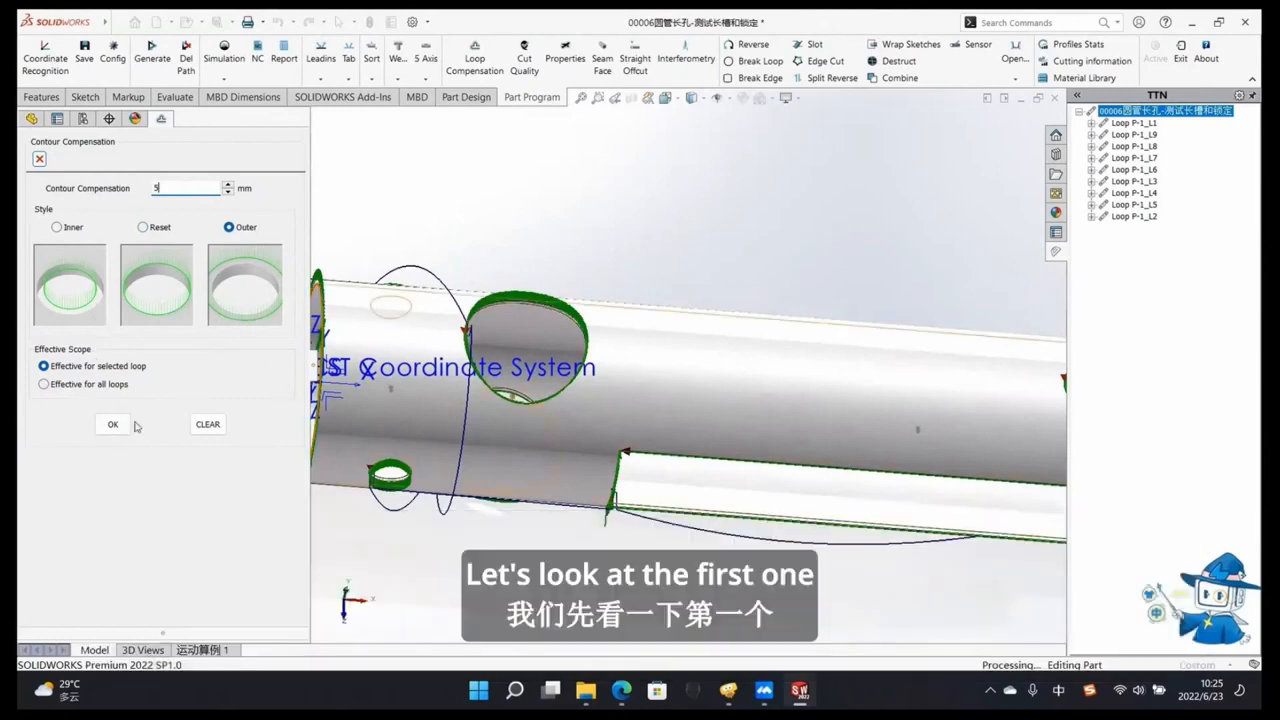
pyautogui.click(113, 425)
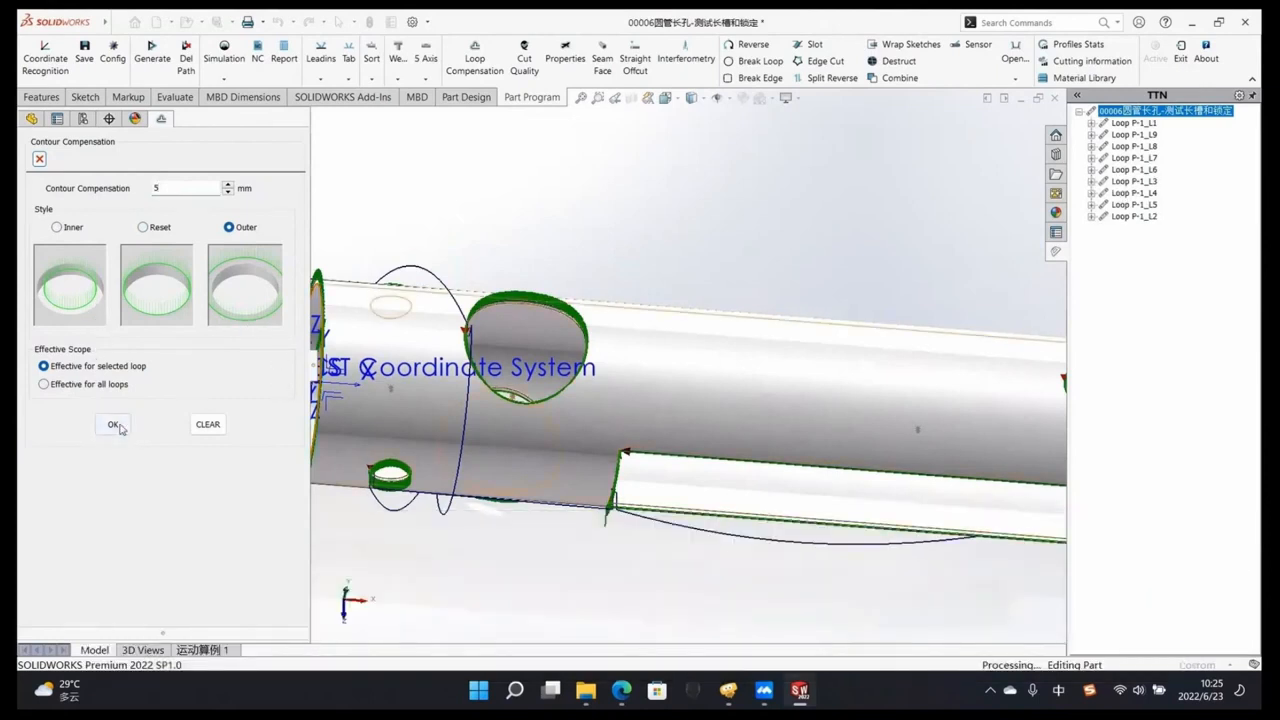
pyautogui.scroll(-3, 612, 338)
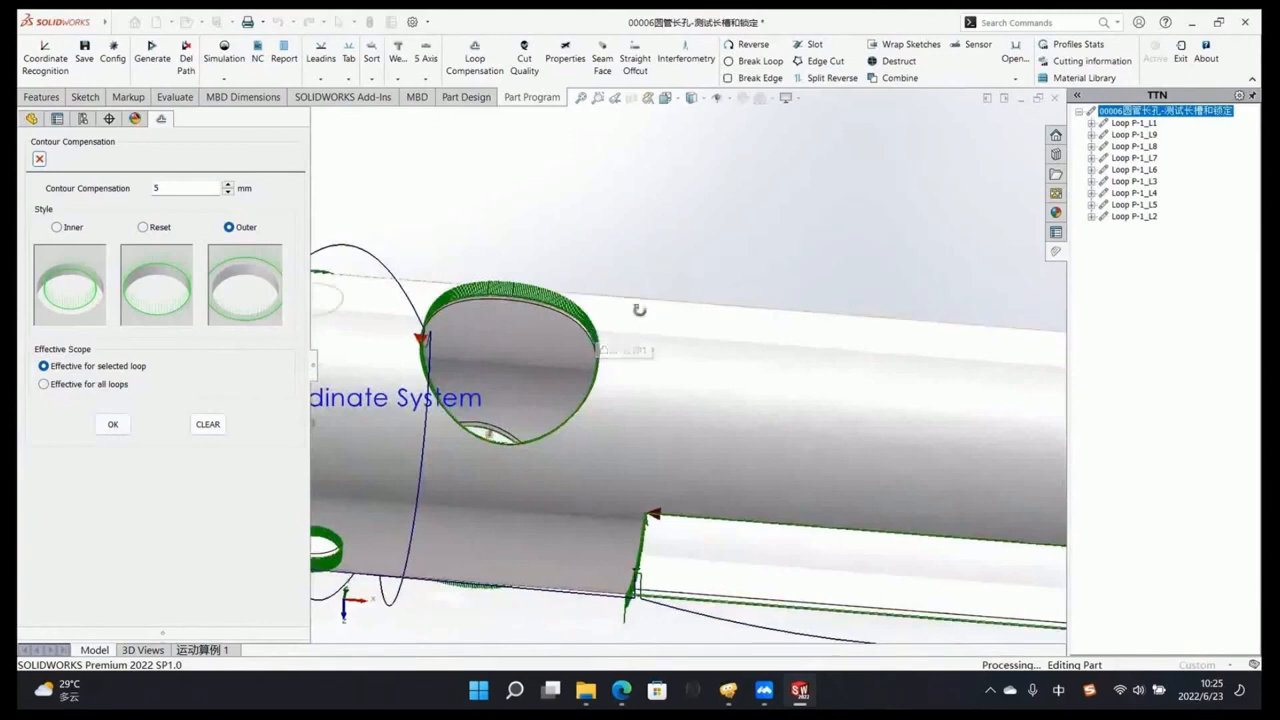
pyautogui.moveTo(625, 333); pyautogui.dragTo(608, 394, button='middle')
pyautogui.scroll(-5, 571, 314)
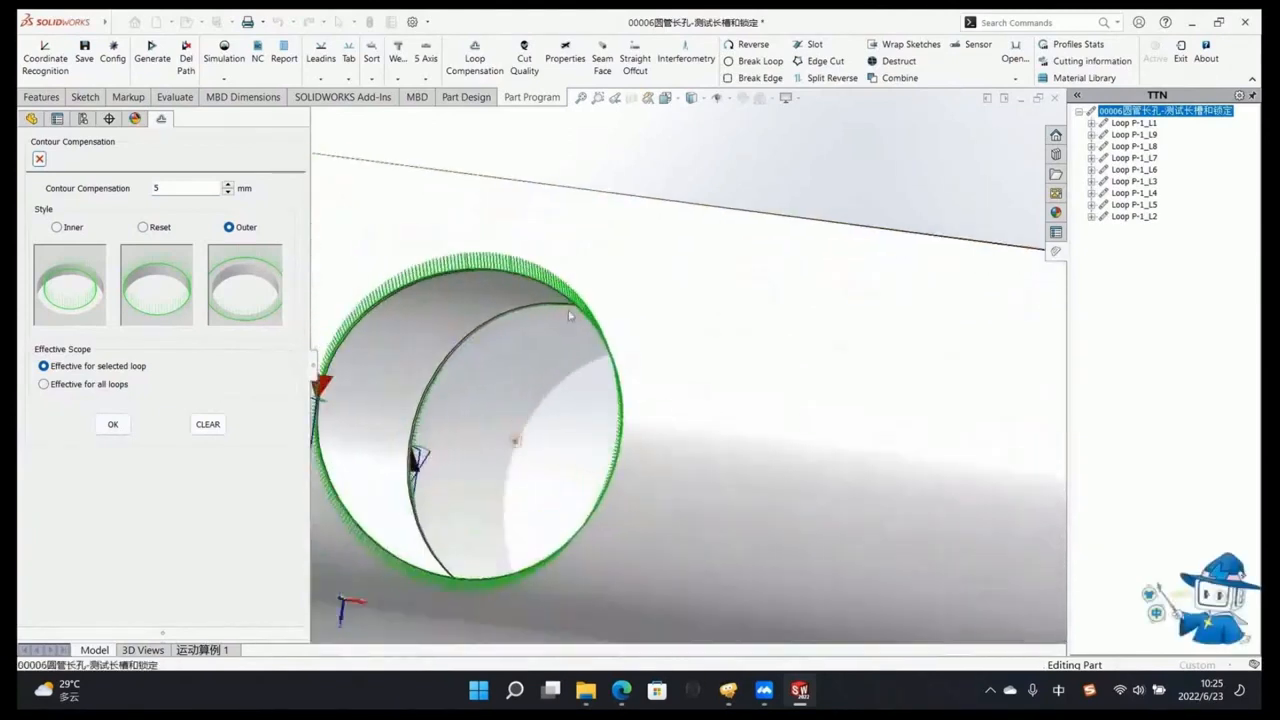
# Step: Examine the large hole's compensated path, comparing the outward-offset normals with the hole's edge and inner face
pyautogui.scroll(-5, 668, 318)
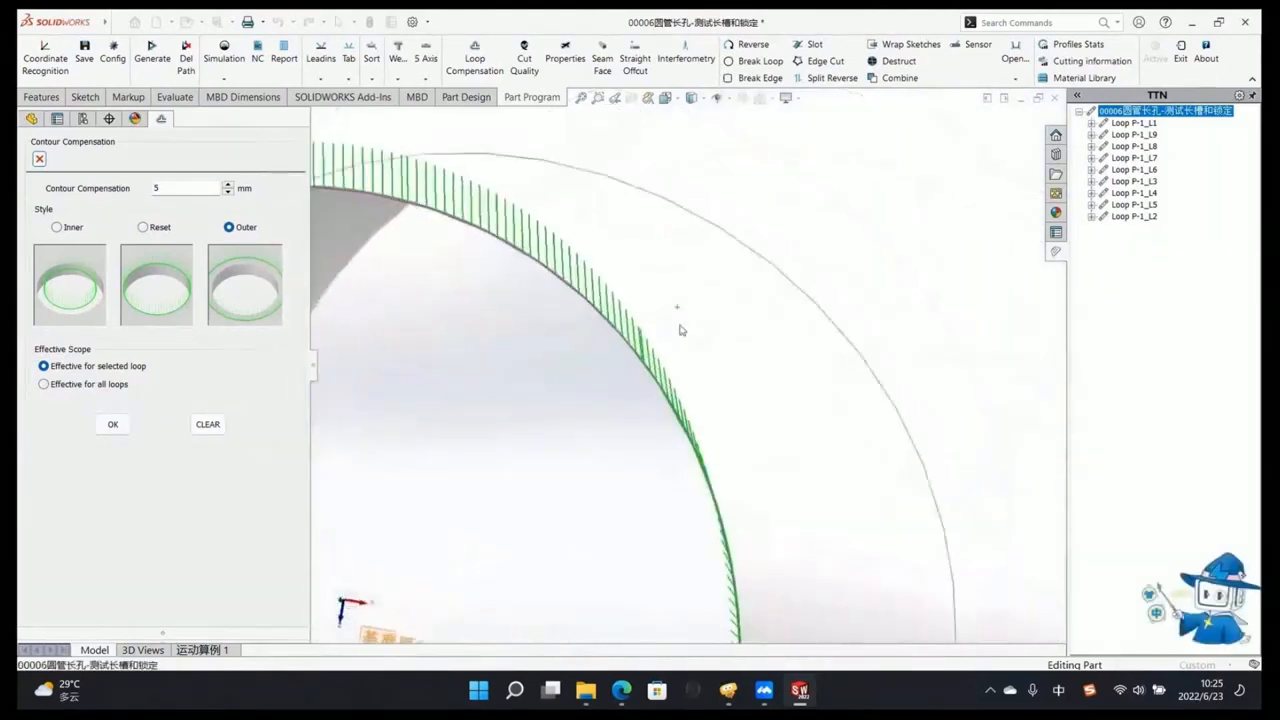
pyautogui.scroll(8, 670, 366)
pyautogui.moveTo(677, 374)
pyautogui.mouseDown(button='middle')
pyautogui.moveTo(651, 401)
pyautogui.moveTo(665, 385)
pyautogui.mouseUp(button='middle')
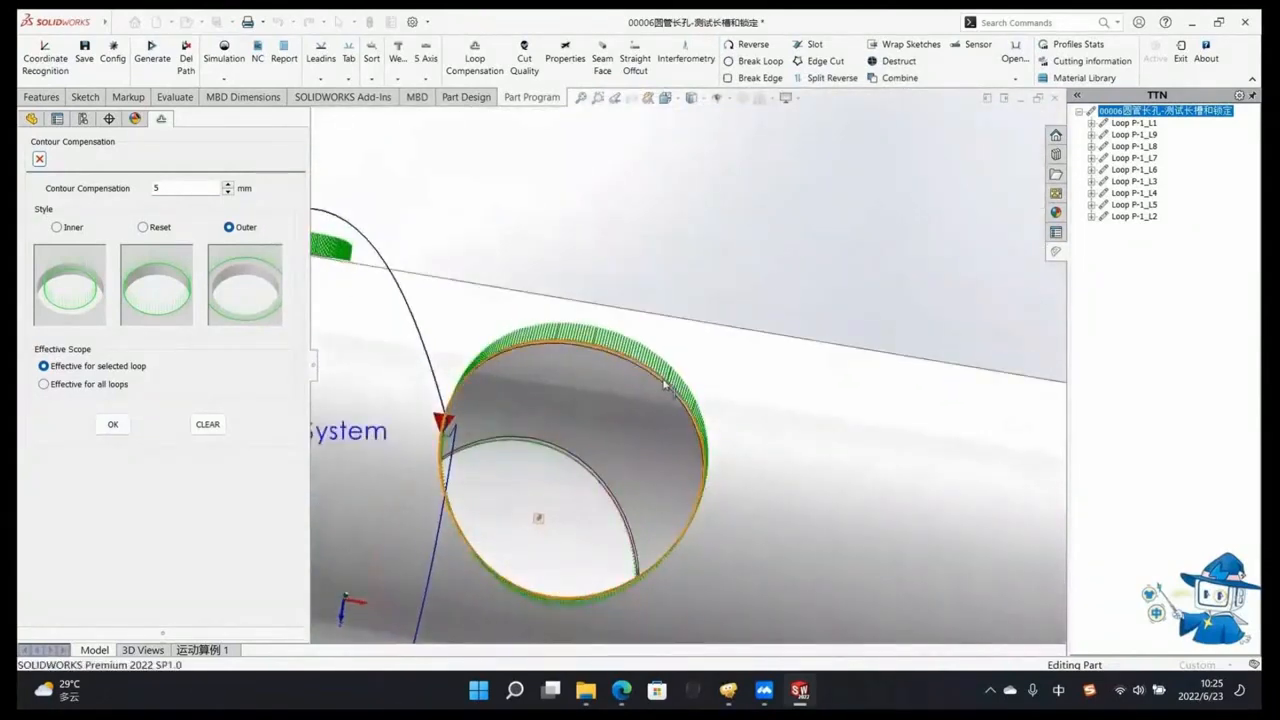
pyautogui.click(665, 385)
pyautogui.scroll(-2, 683, 414)
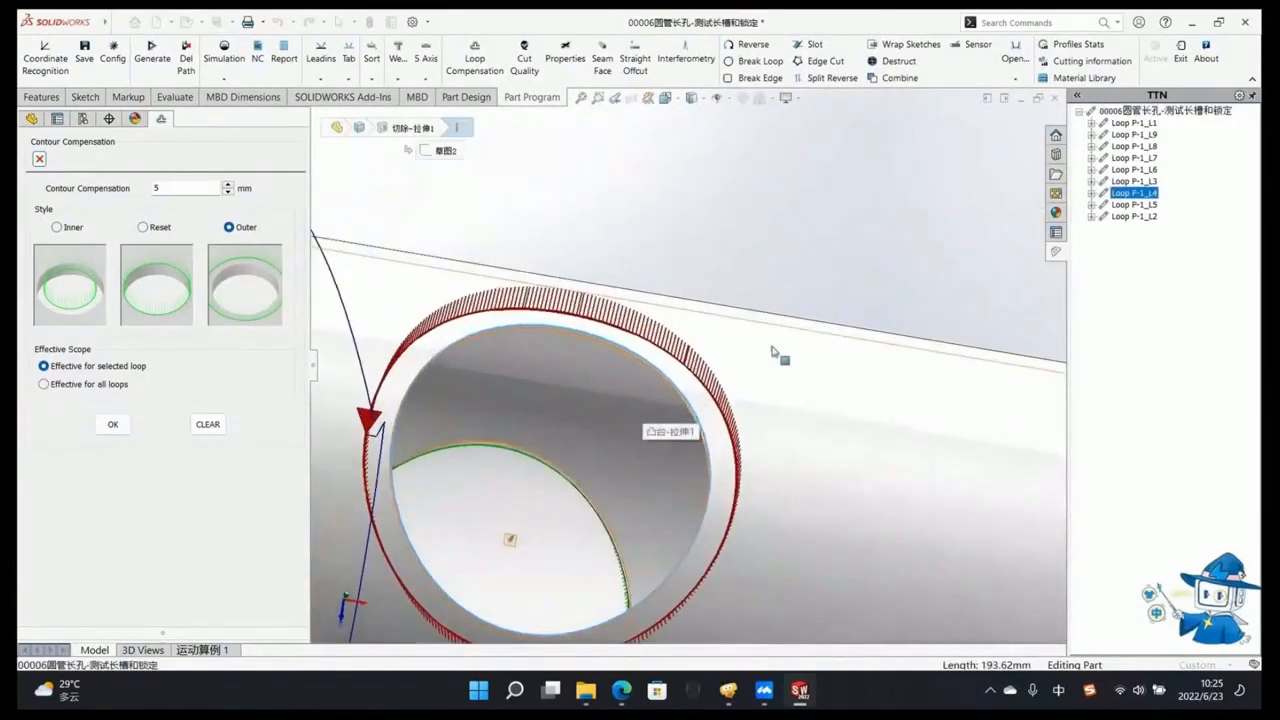
pyautogui.click(813, 380)
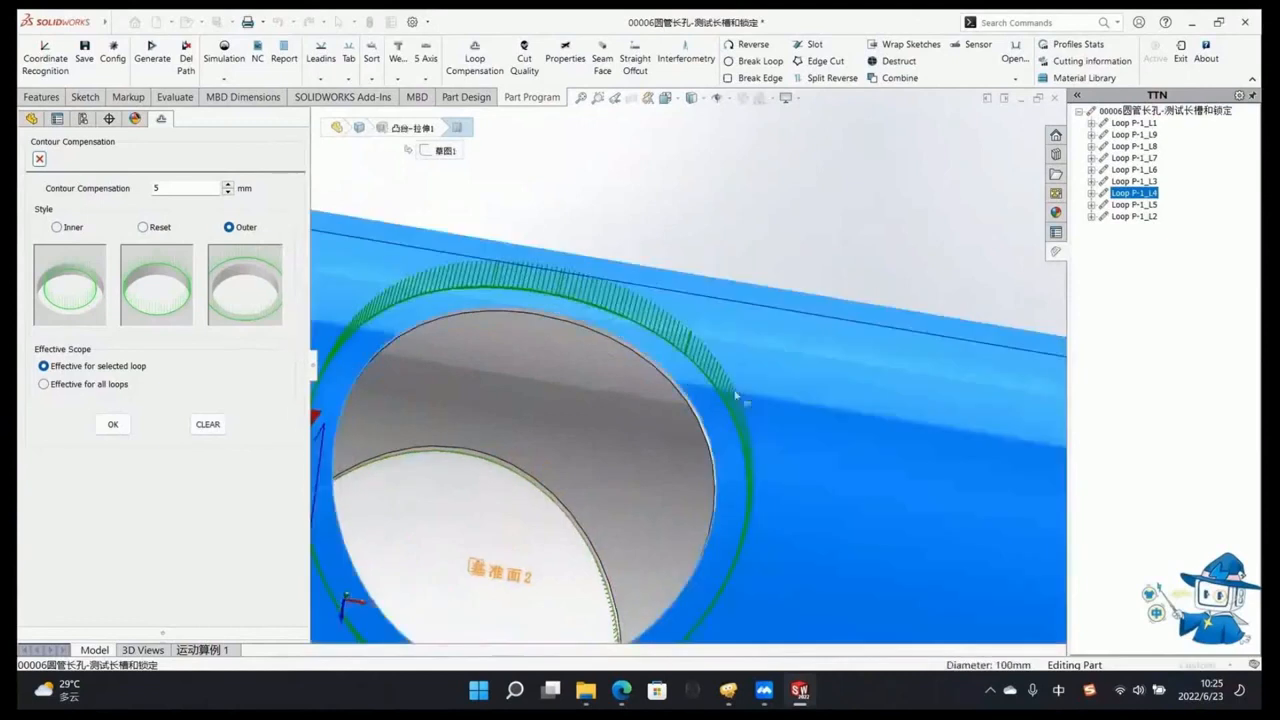
pyautogui.click(682, 393)
pyautogui.click(578, 455)
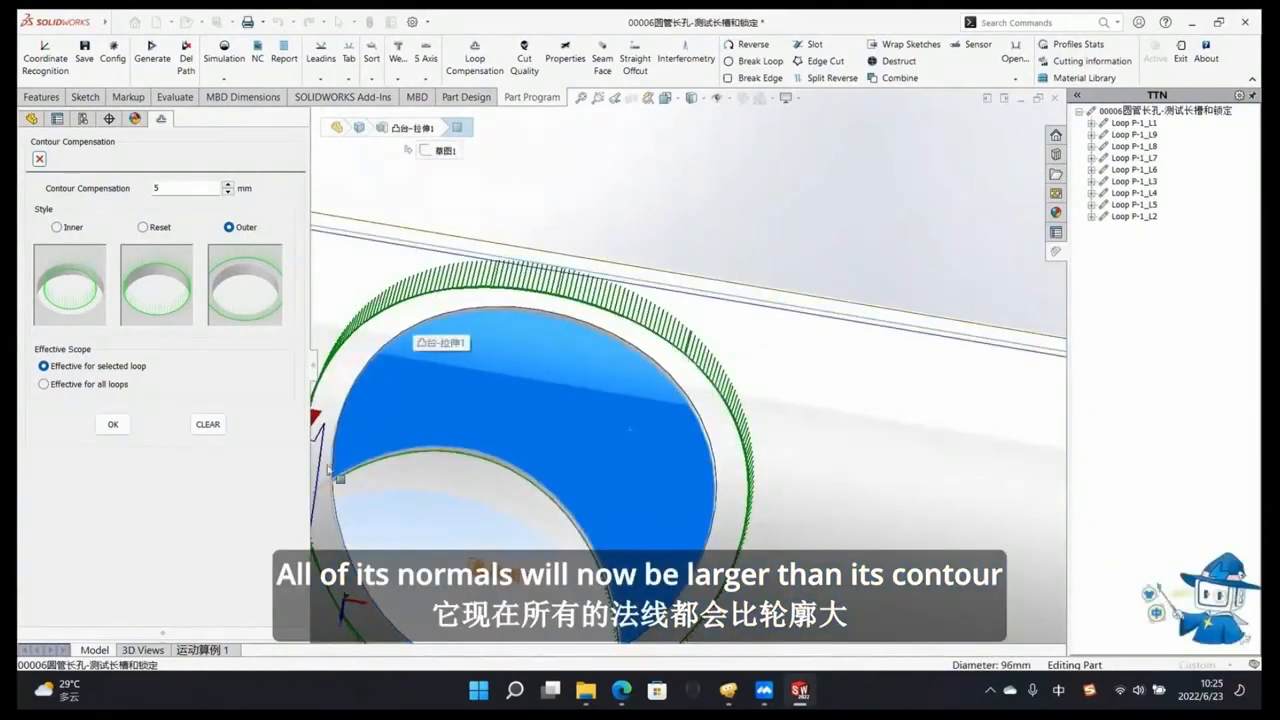
pyautogui.scroll(-2, 580, 409)
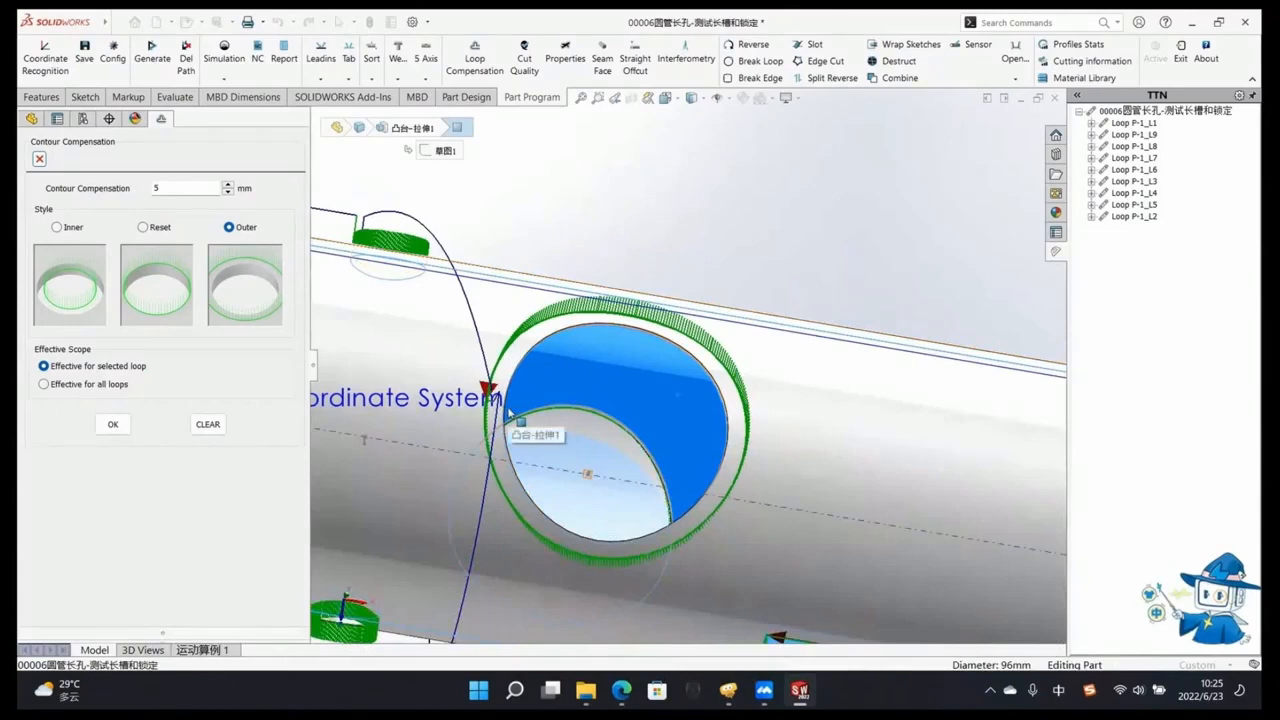
# Step: Apply an Inner contour compensation of 1 mm to the large hole's loop and inspect the gap to the edge
pyautogui.click(57, 227)
pyautogui.click(118, 426)
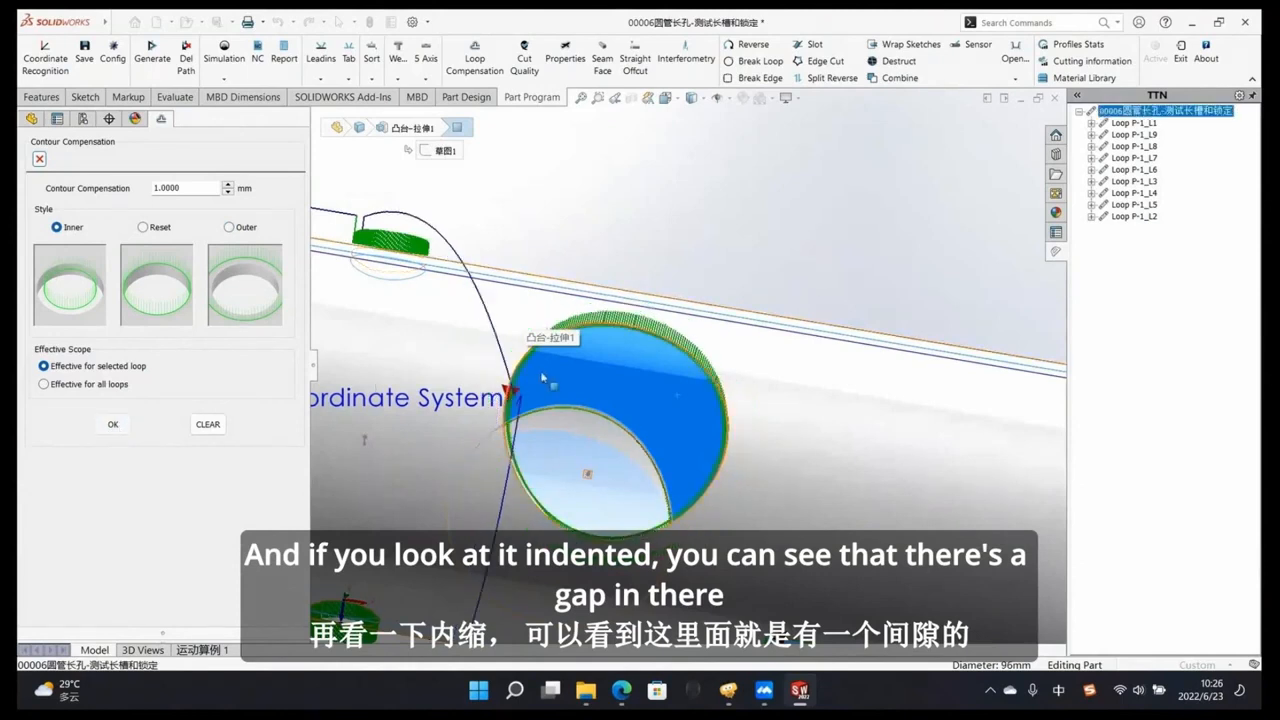
pyautogui.click(518, 480)
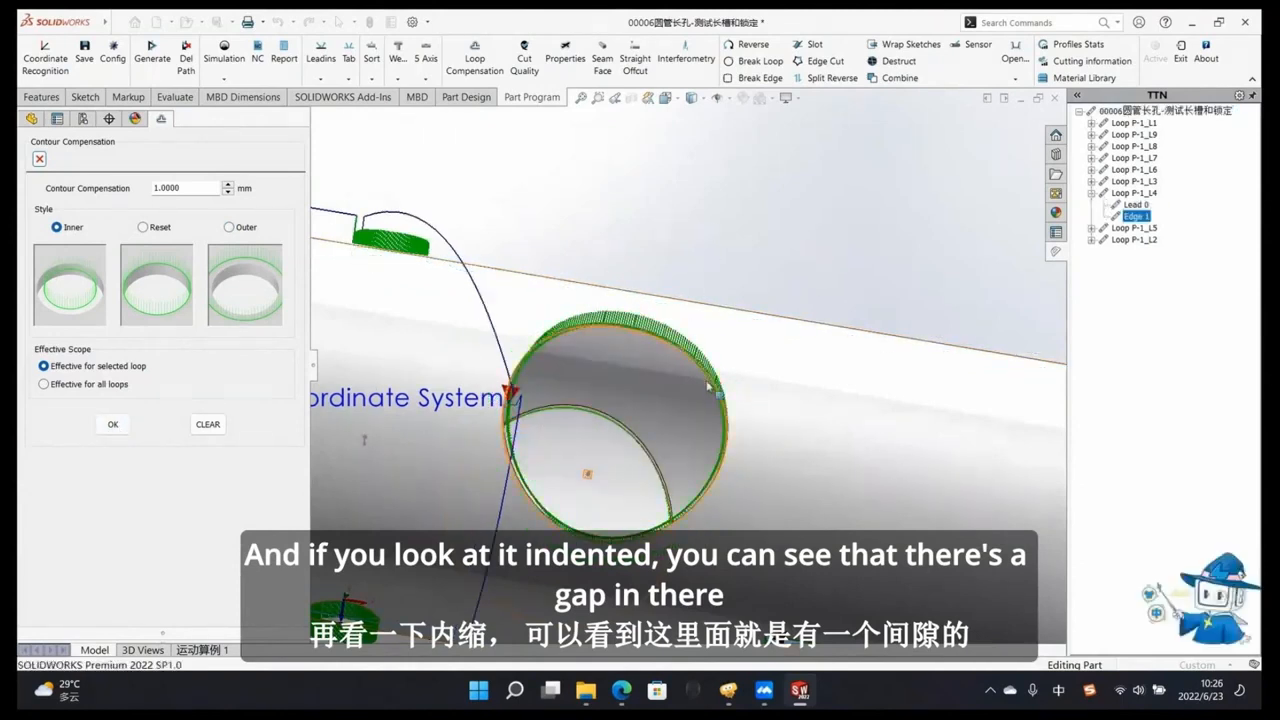
pyautogui.scroll(5, 730, 386)
pyautogui.moveTo(731, 387); pyautogui.dragTo(680, 400, button='middle')
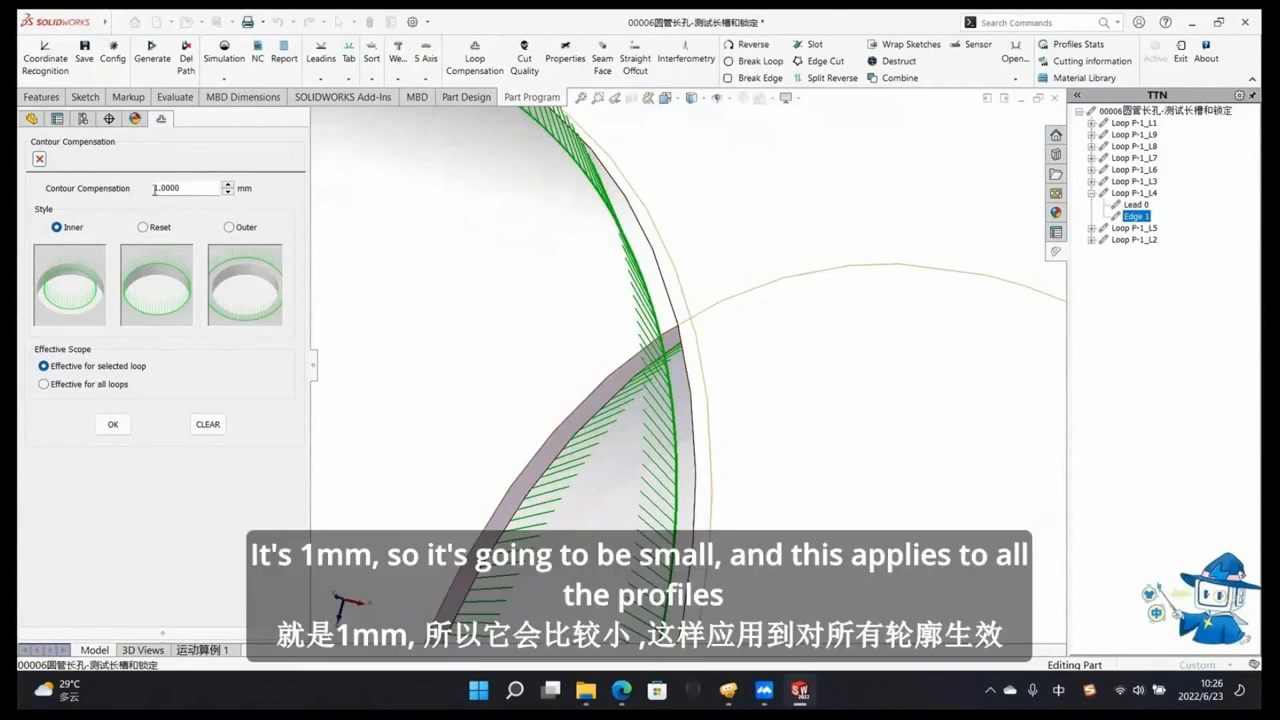
# Step: Set the selected loop's Inner contour compensation to 5 mm and check the path's offset from the hole edge
pyautogui.moveTo(203, 189); pyautogui.dragTo(18, 190)
pyautogui.write('5')
pyautogui.click(113, 424)
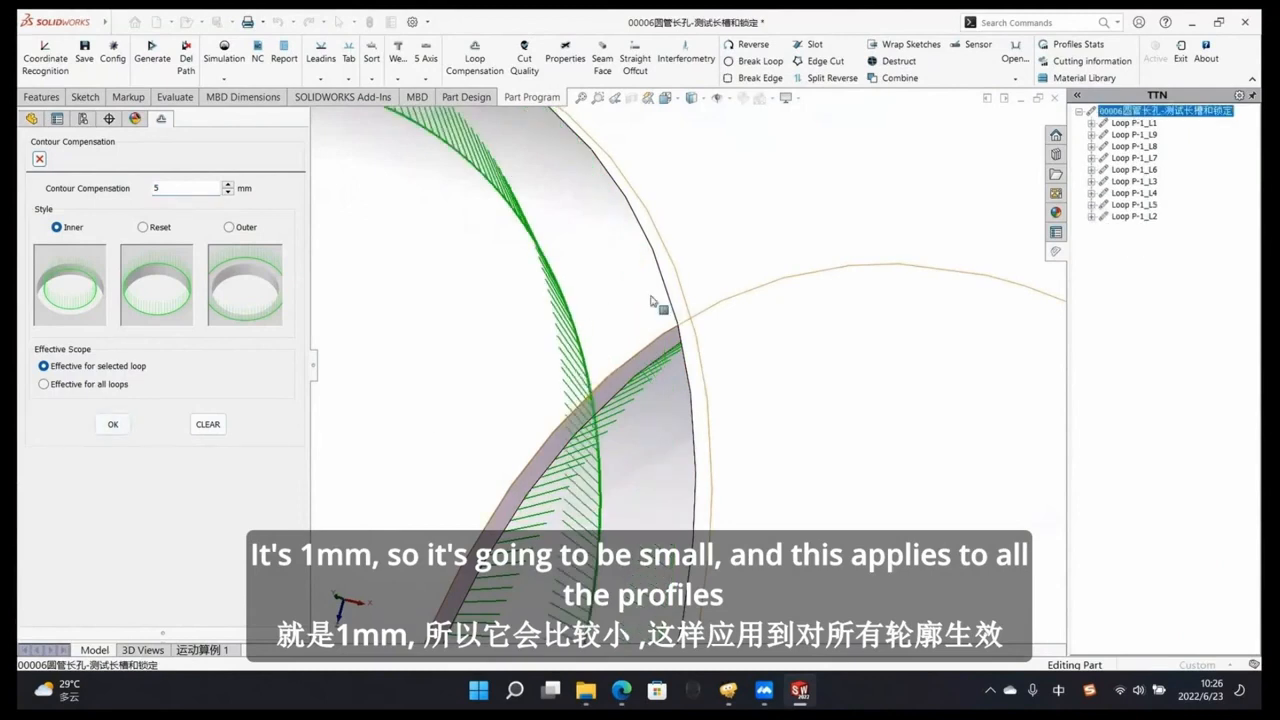
pyautogui.scroll(1, 631, 352)
pyautogui.scroll(-3, 632, 357)
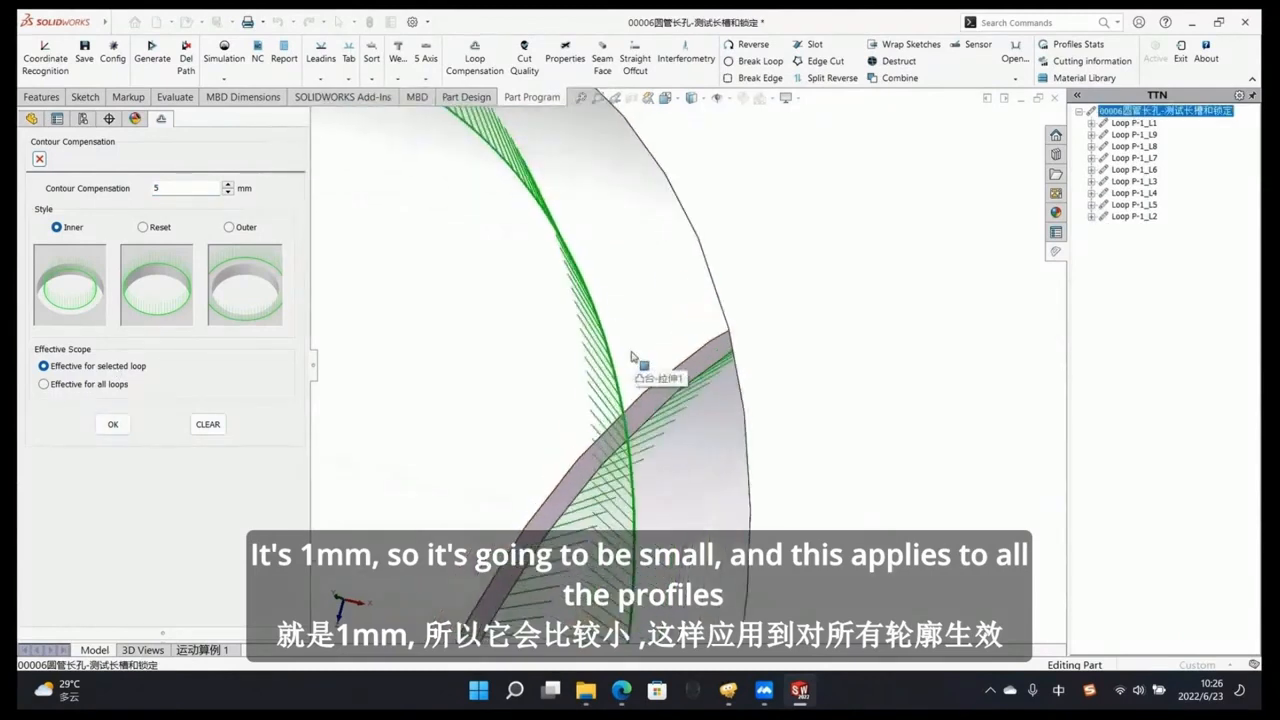
pyautogui.scroll(2, 632, 357)
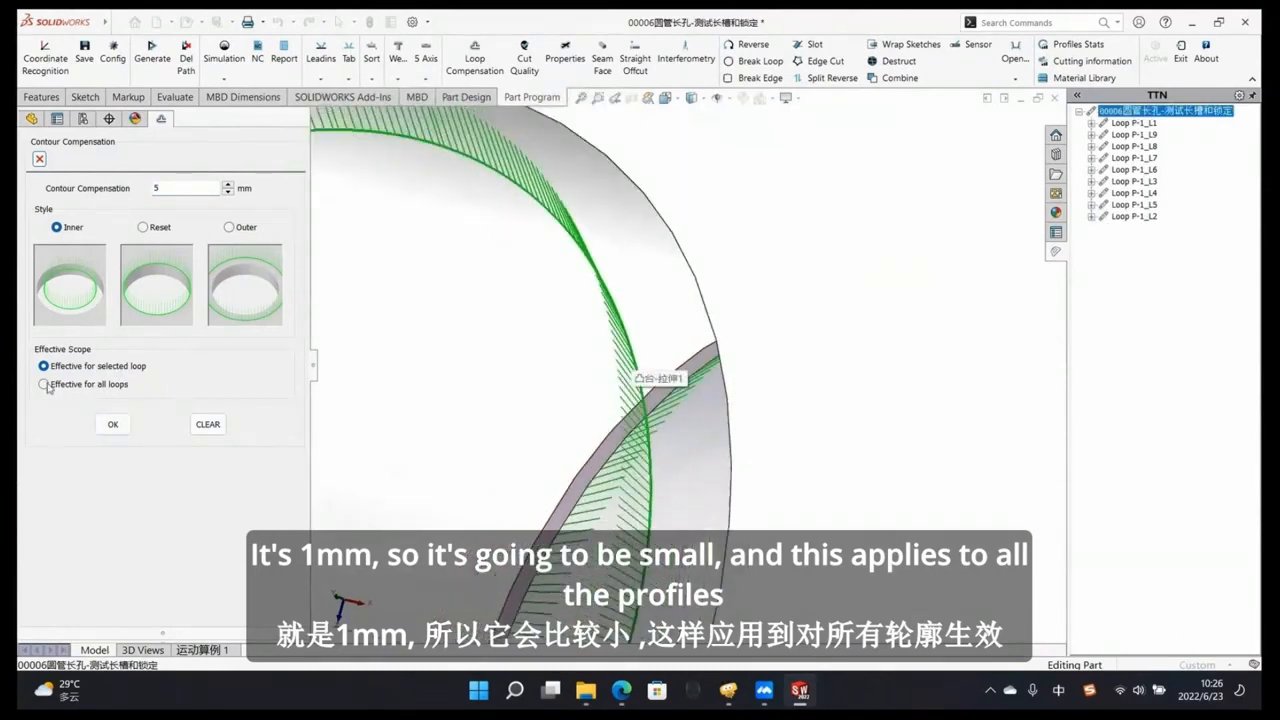
pyautogui.scroll(-2, 423, 386)
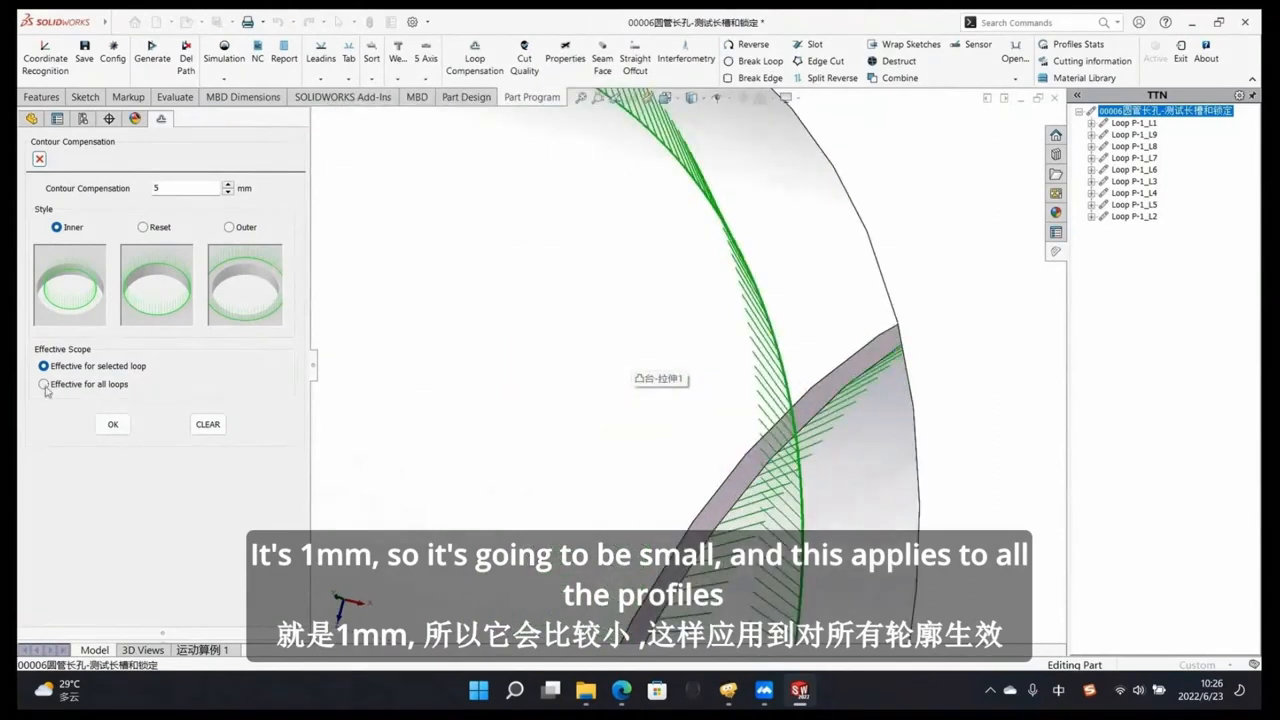
# Step: Apply the 5 mm Inner compensation to all loops, effective for both holes and faces
pyautogui.click(43, 384)
pyautogui.scroll(4, 355, 404)
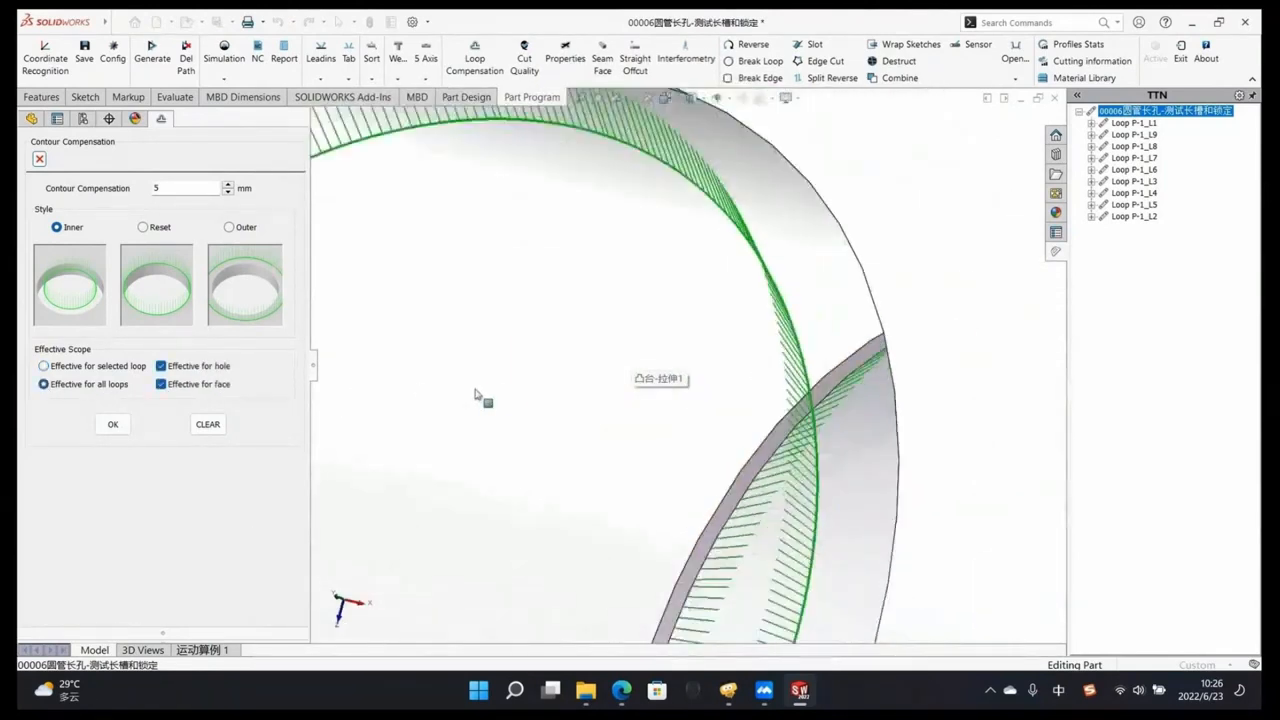
pyautogui.scroll(4, 548, 398)
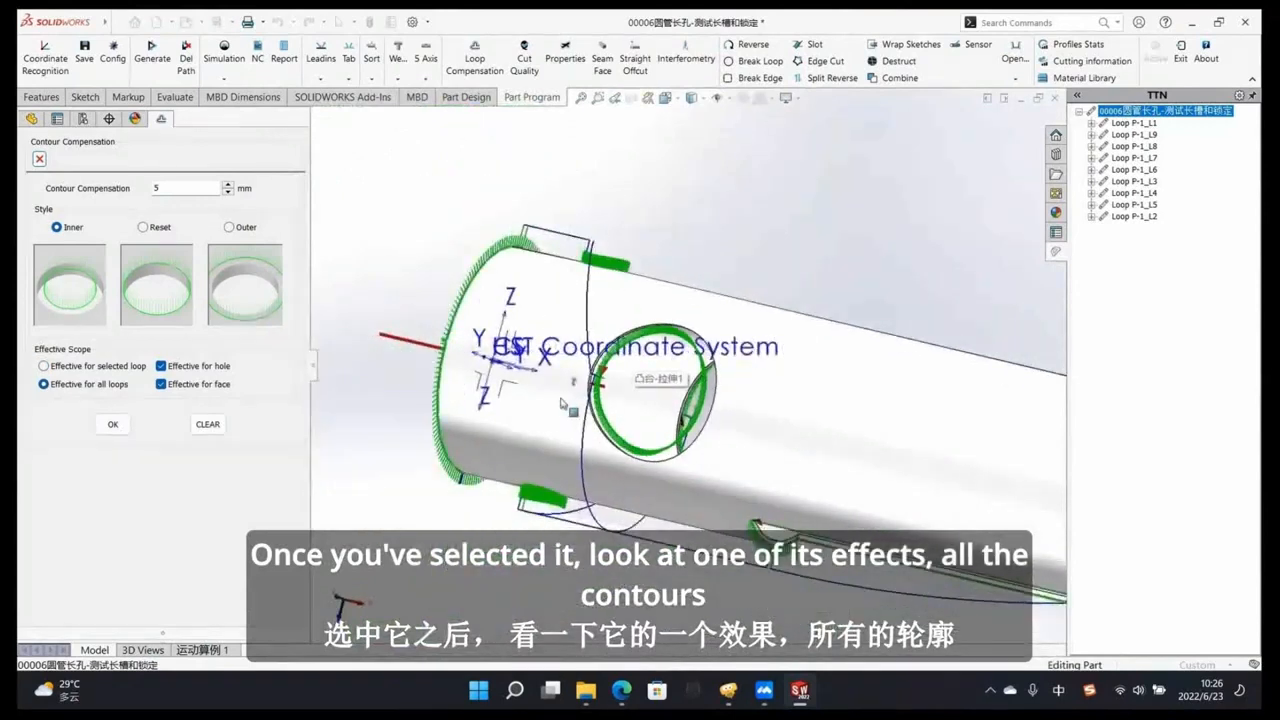
pyautogui.click(111, 424)
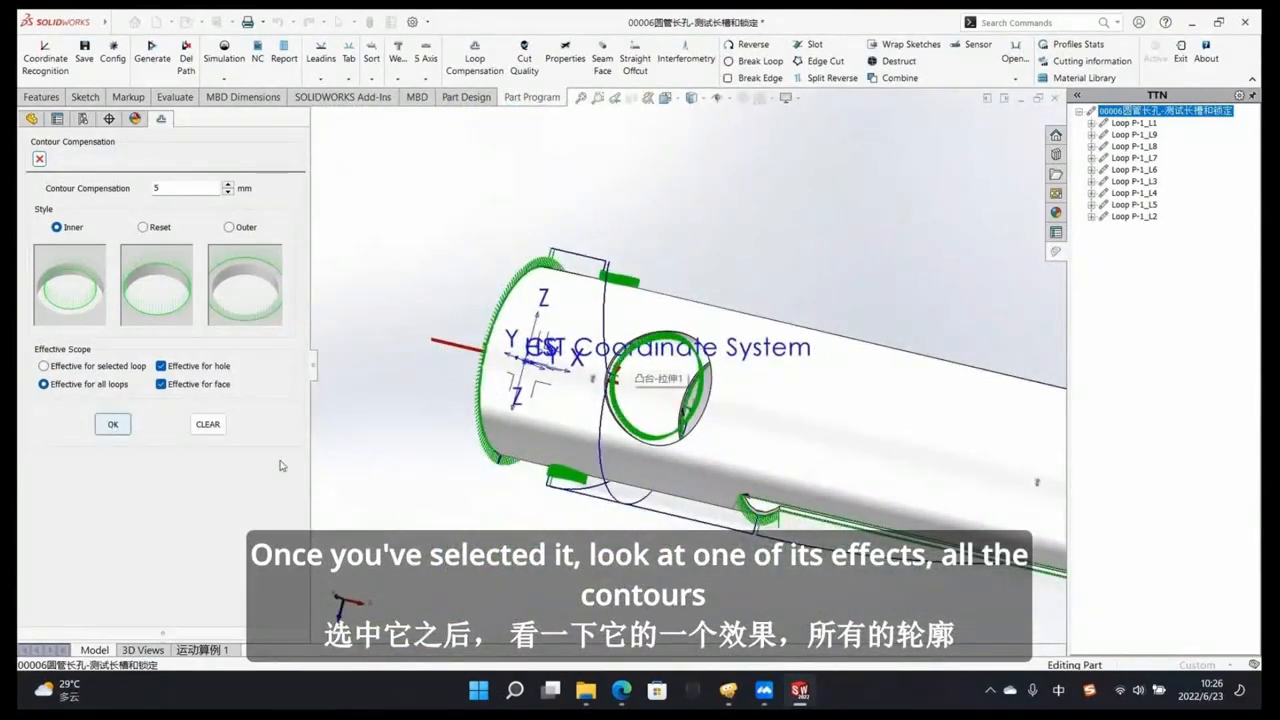
# Step: Examine the compensated paths around the holes and at both end faces of the tube
pyautogui.moveTo(808, 309); pyautogui.dragTo(777, 281, button='middle')
pyautogui.moveTo(788, 184); pyautogui.dragTo(808, 235, button='middle')
pyautogui.scroll(-1, 616, 278)
pyautogui.scroll(3, 623, 288)
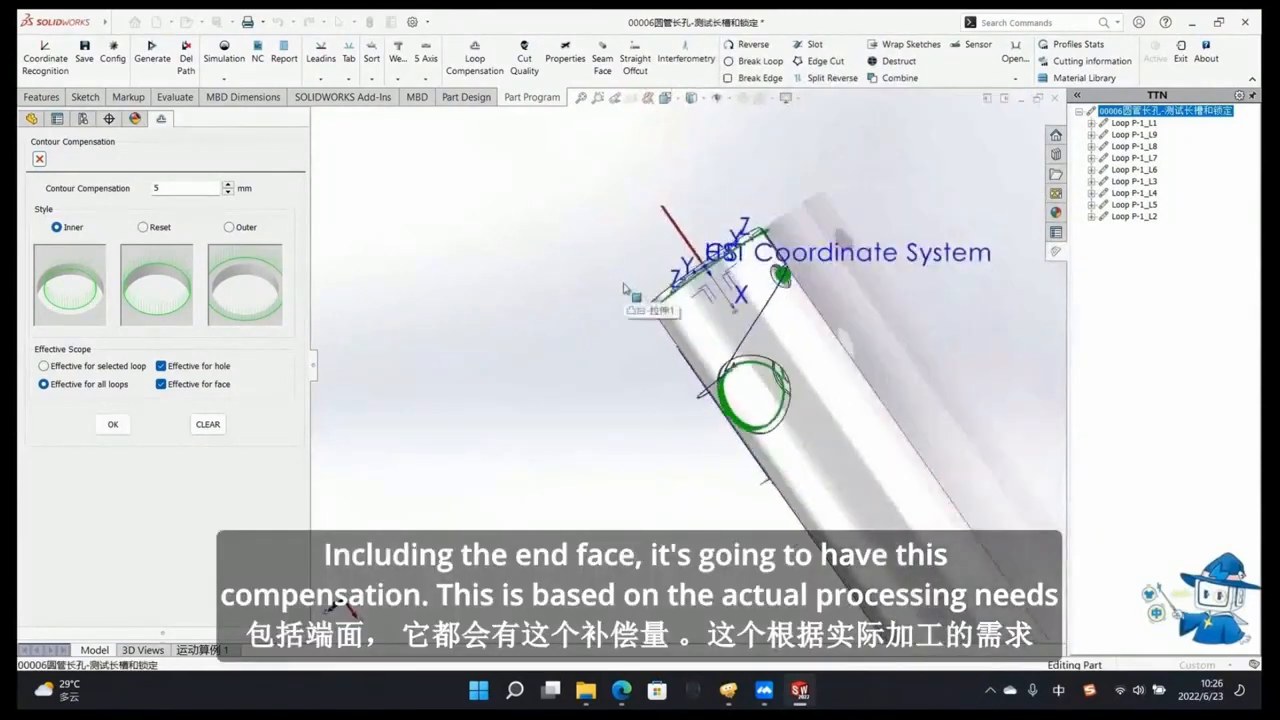
pyautogui.scroll(4, 624, 289)
pyautogui.scroll(-8, 735, 465)
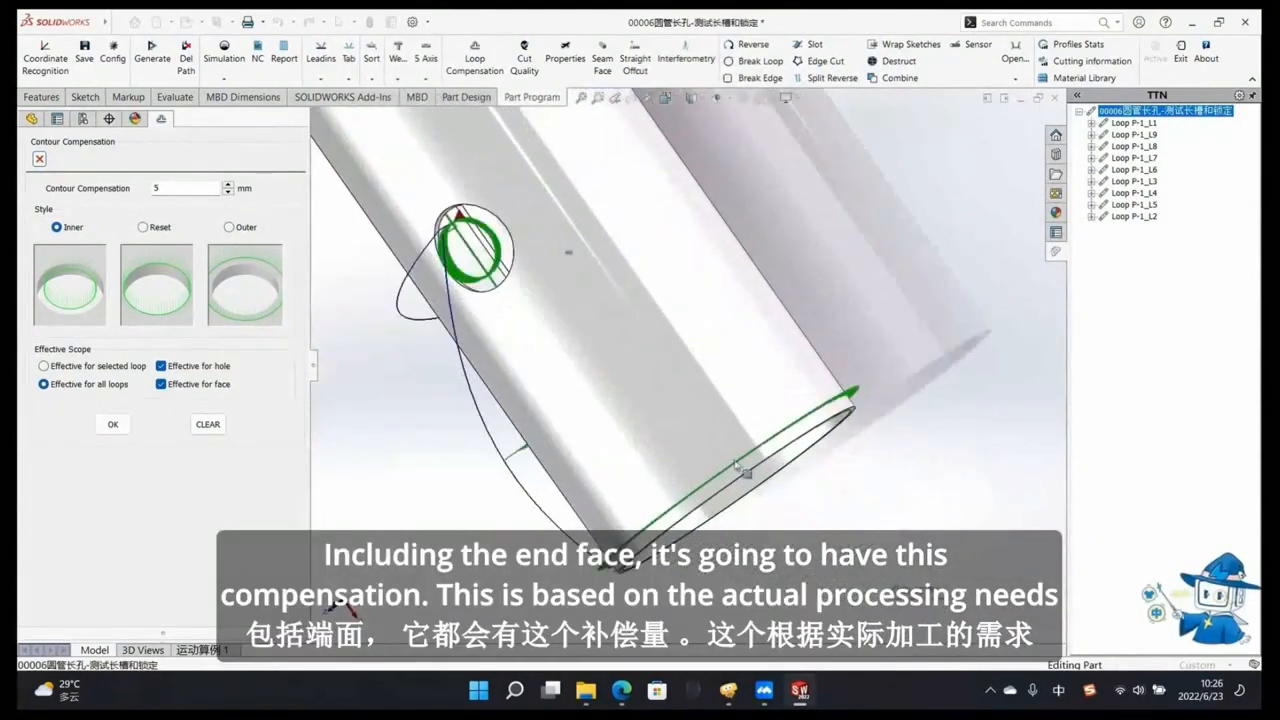
pyautogui.moveTo(654, 424)
pyautogui.mouseDown(button='middle')
pyautogui.moveTo(672, 309)
pyautogui.moveTo(657, 437)
pyautogui.mouseUp(button='middle')
pyautogui.moveTo(653, 245); pyautogui.dragTo(620, 332, button='middle')
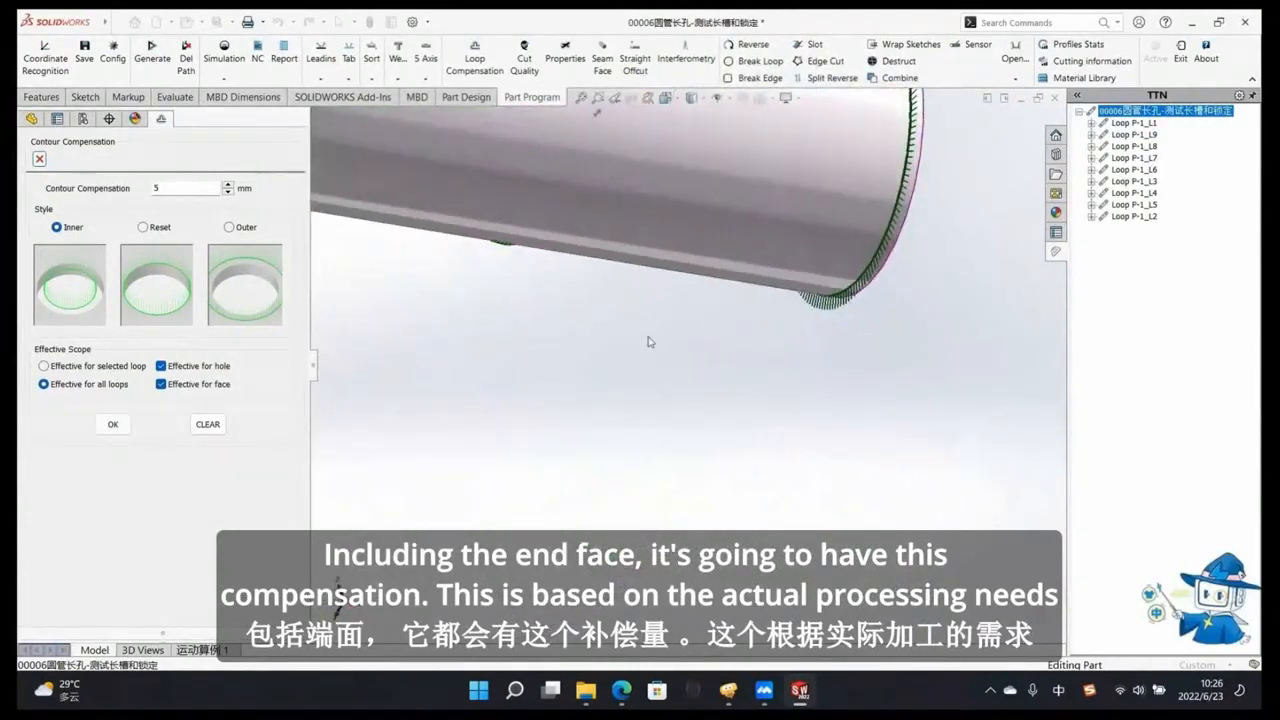
# Step: Open the Cut Quality settings, select the large hole's loop P-1_L3 and look closely at its contour
pyautogui.click(313, 378)
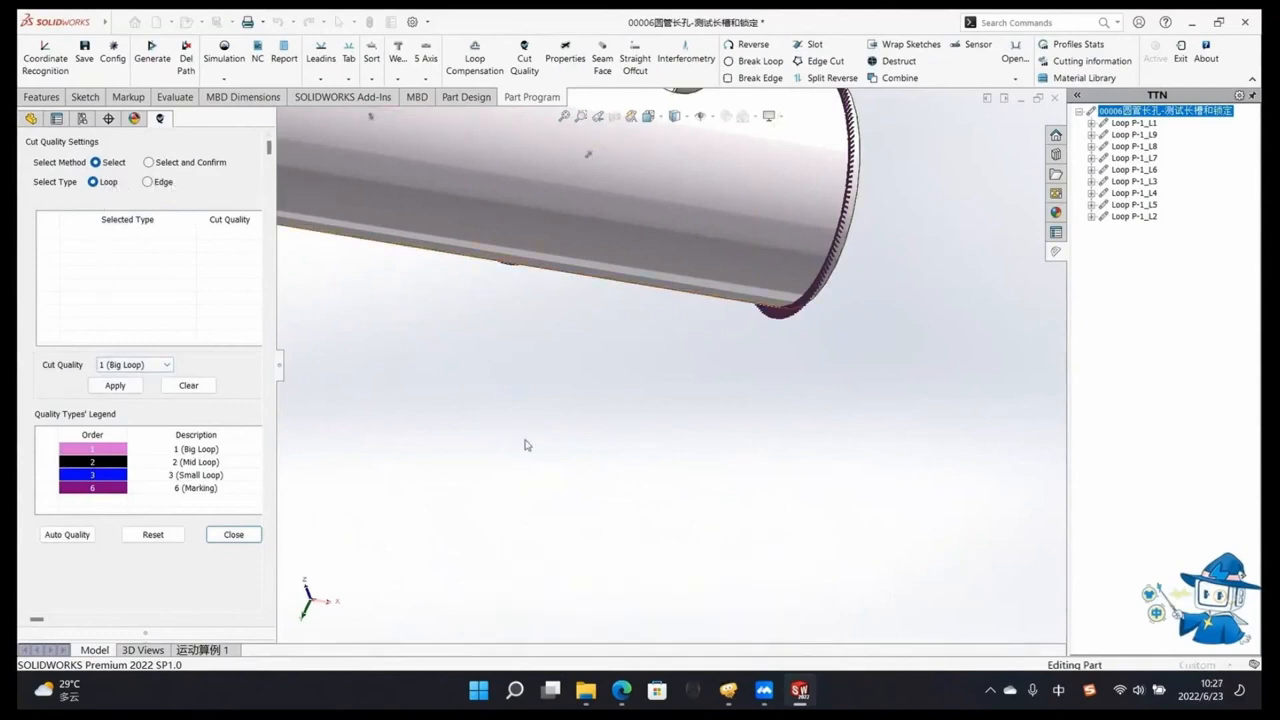
pyautogui.scroll(3, 585, 476)
pyautogui.scroll(-1, 586, 478)
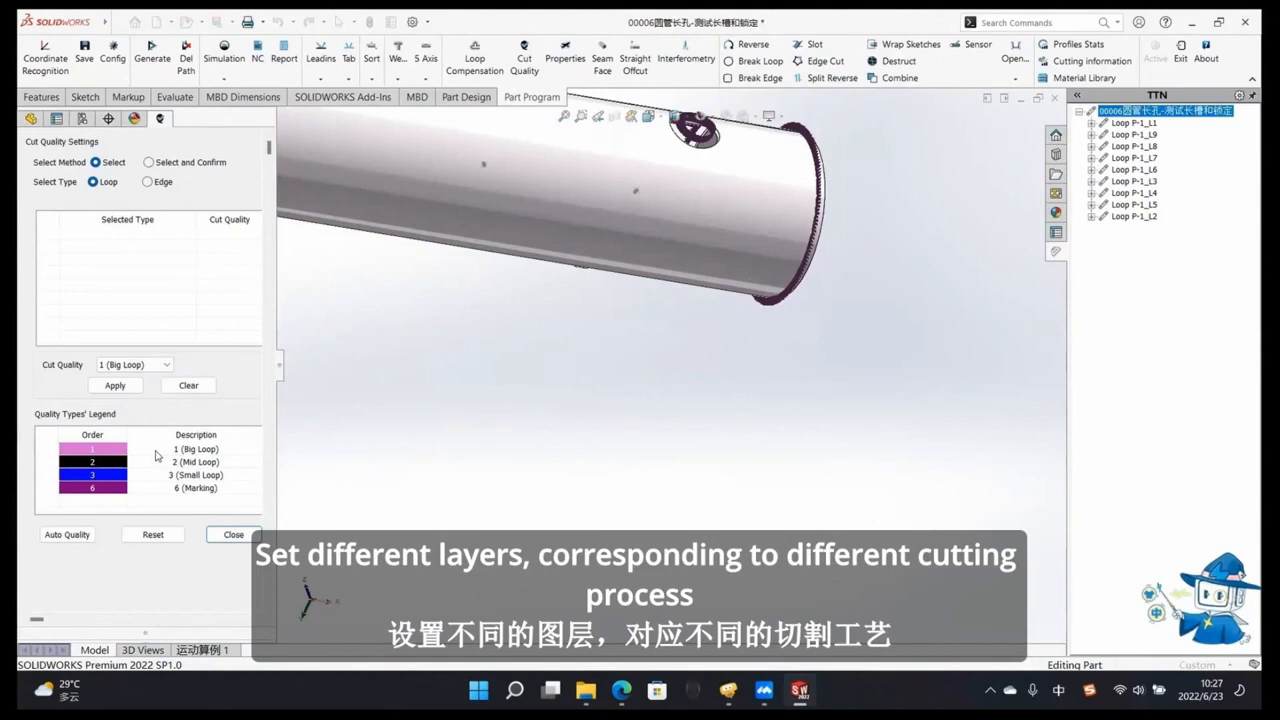
pyautogui.scroll(5, 751, 491)
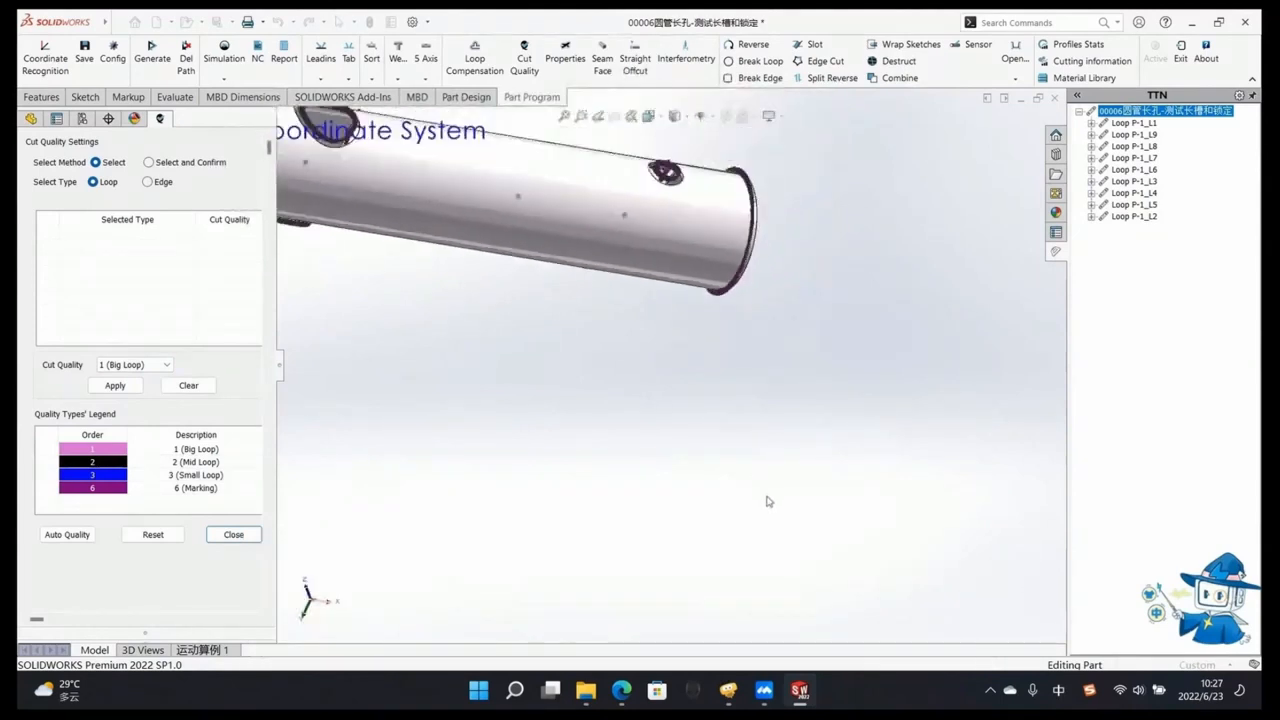
pyautogui.scroll(-4, 330, 170)
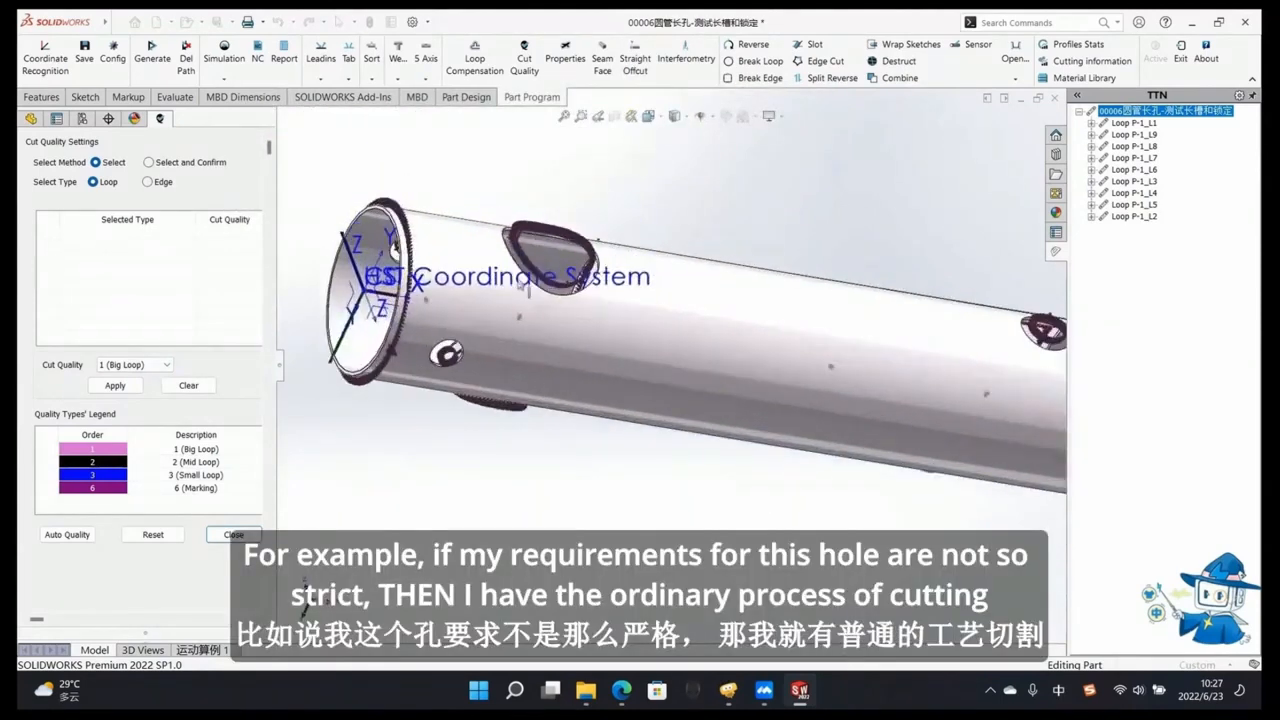
pyautogui.click(545, 292)
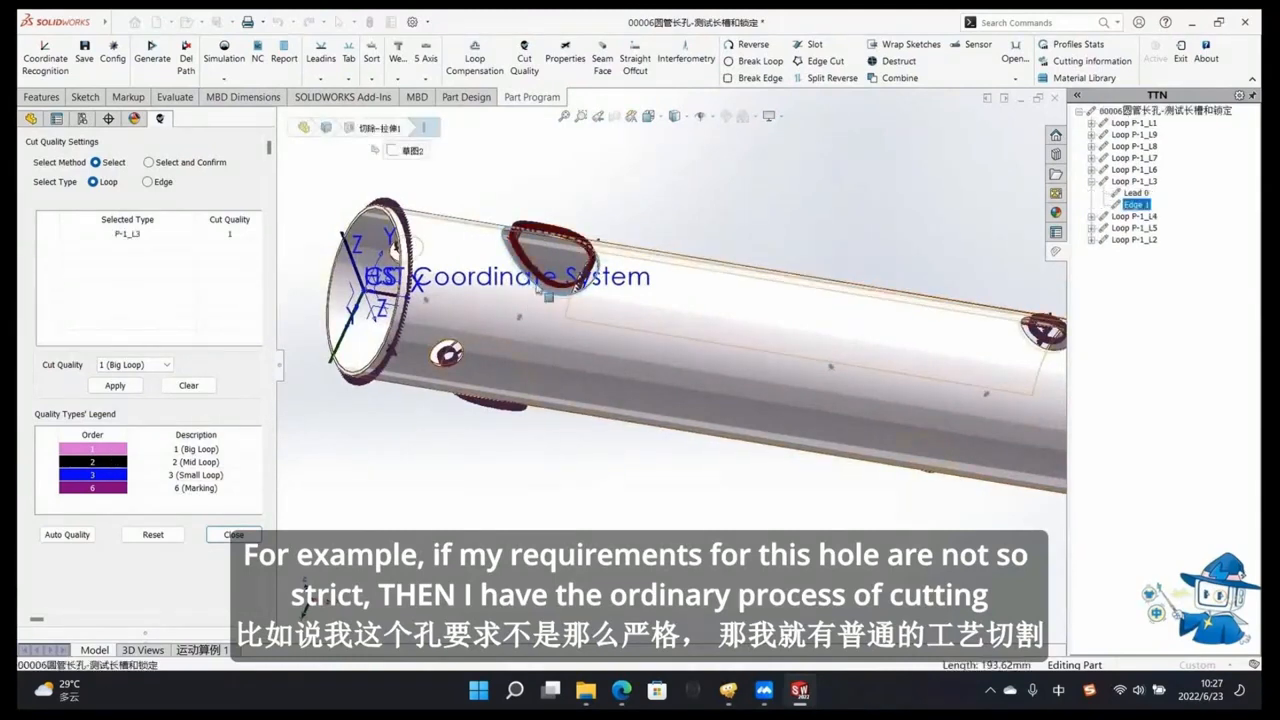
pyautogui.moveTo(560, 370); pyautogui.dragTo(447, 356, button='middle')
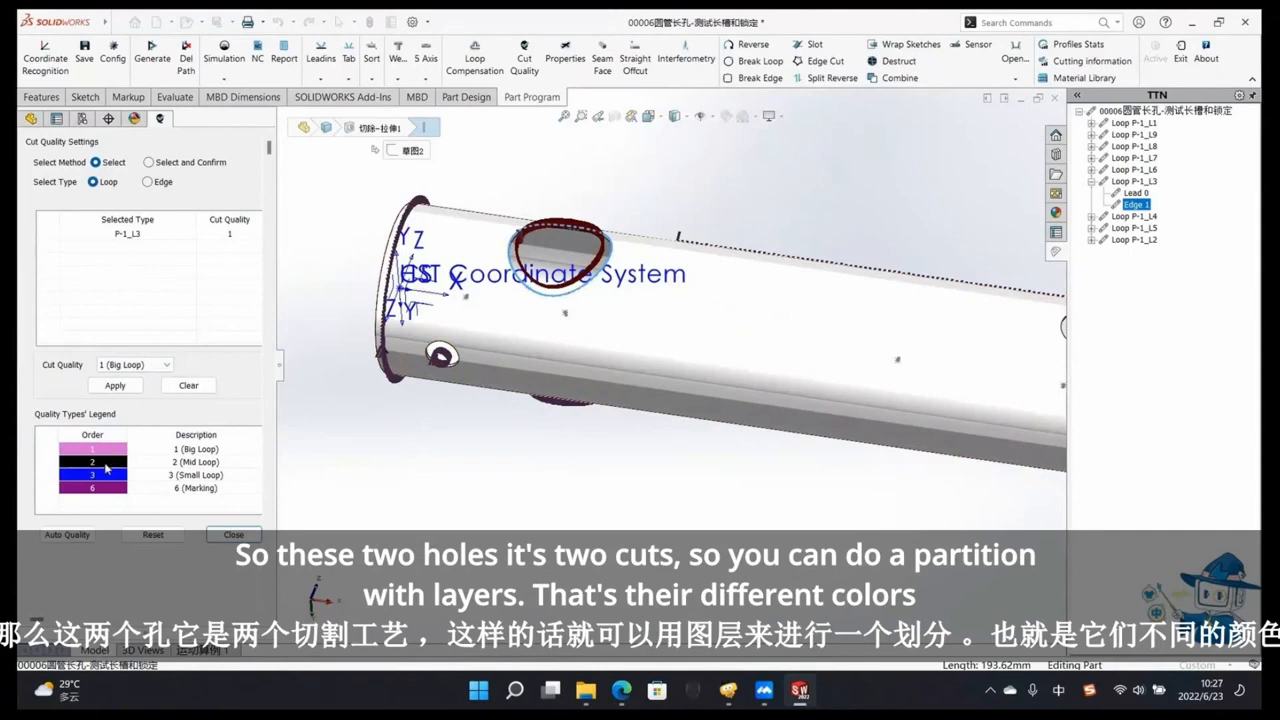
pyautogui.moveTo(443, 357); pyautogui.dragTo(446, 380, button='middle')
pyautogui.scroll(-5, 556, 268)
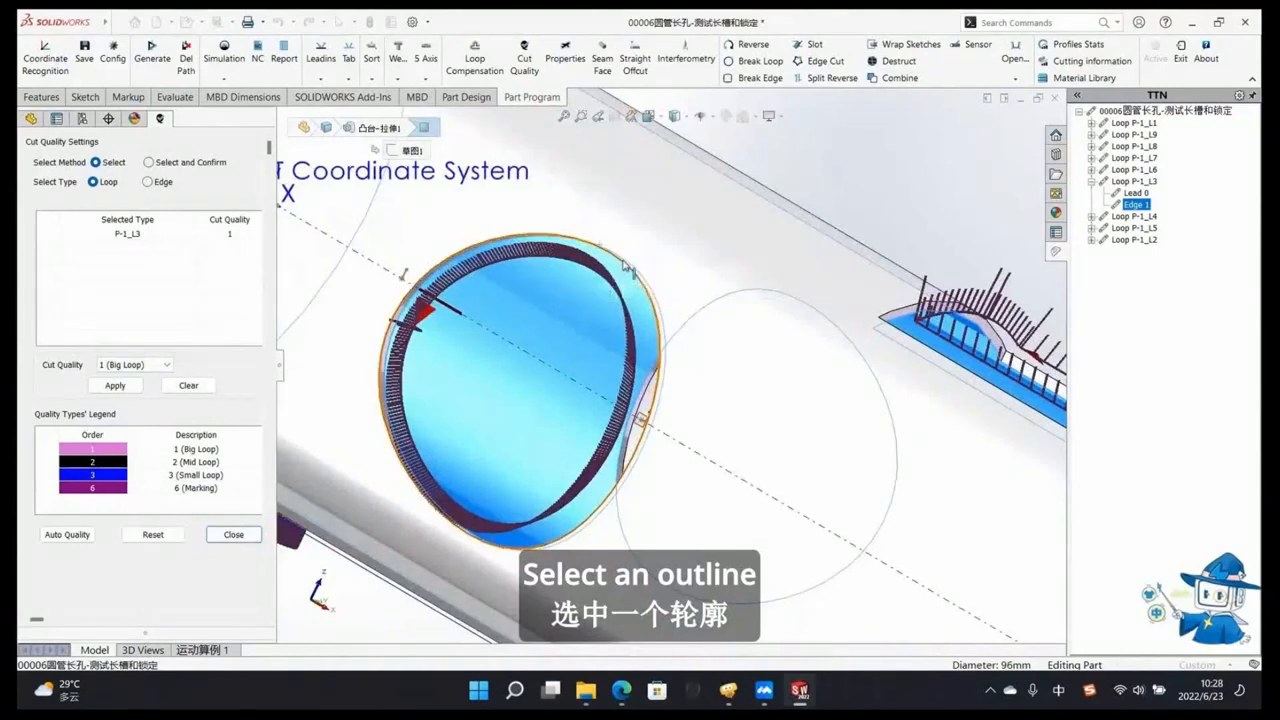
# Step: Apply cut quality 2 (Mid Loop) to the large round hole's loop P-1_L3
pyautogui.click(622, 262)
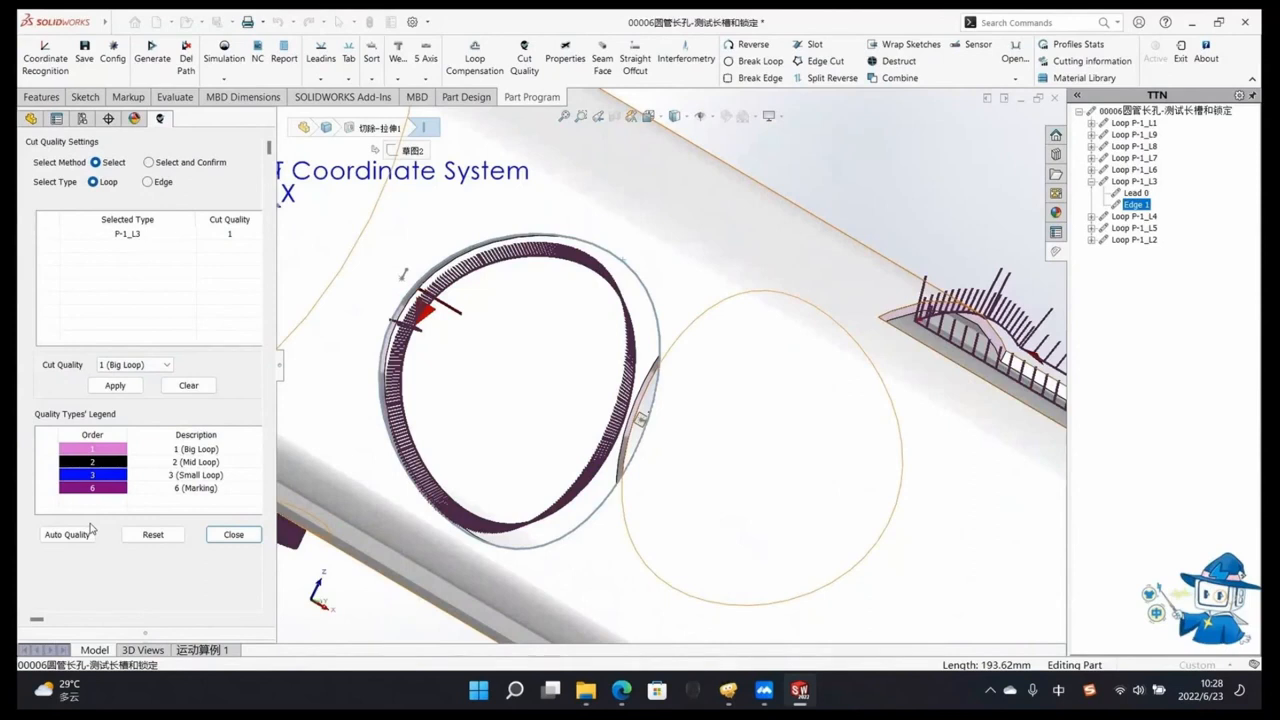
pyautogui.click(132, 365)
pyautogui.click(136, 389)
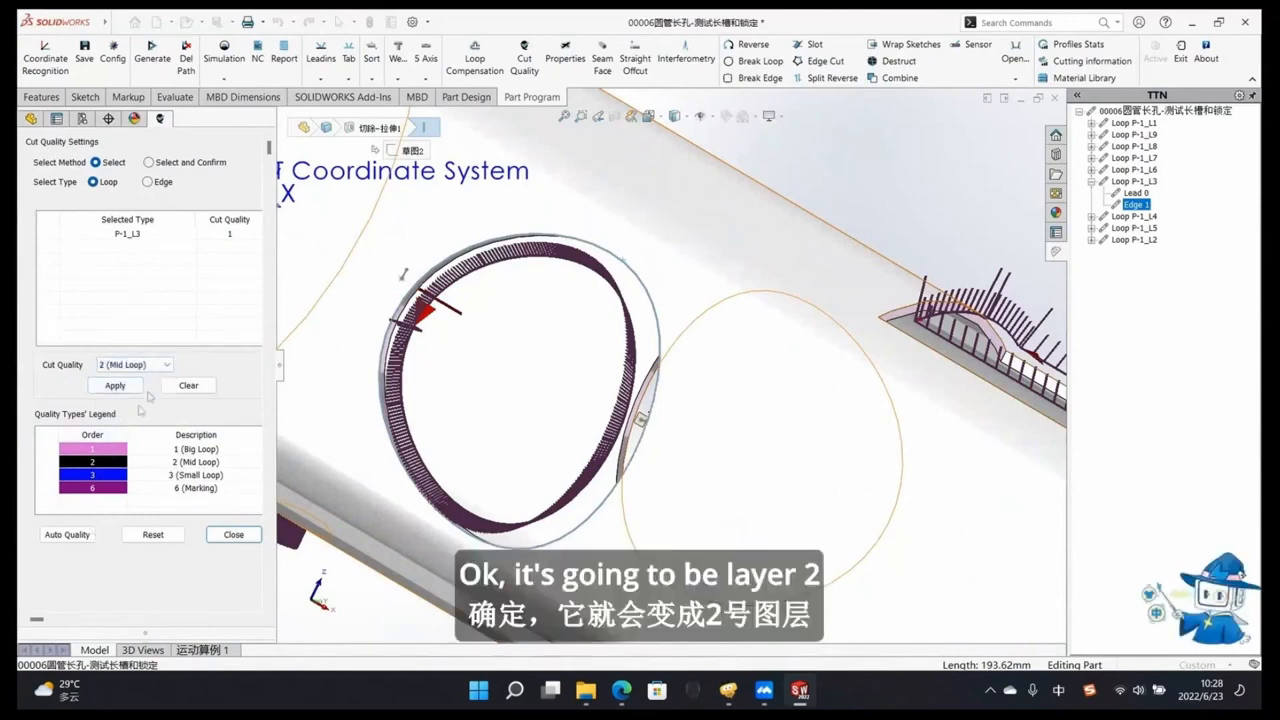
pyautogui.click(115, 386)
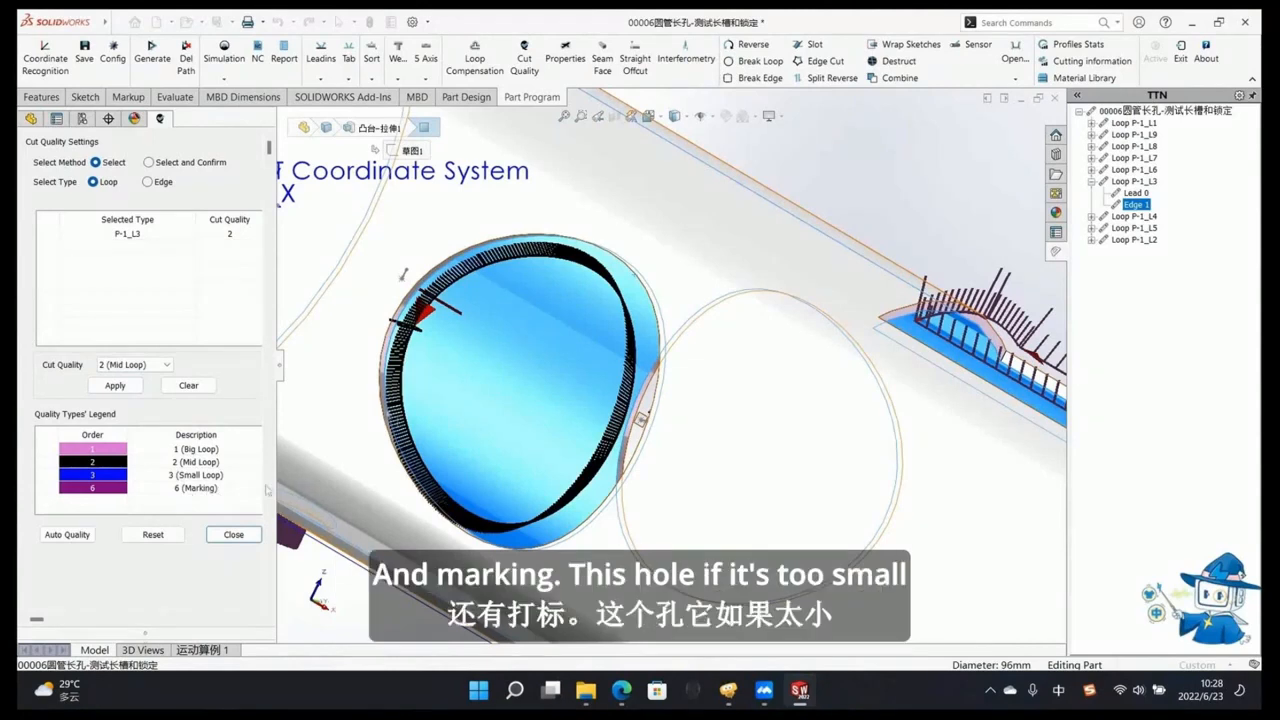
# Step: Pick the small round hole near the tube end and apply cut quality 6 (Marking) to the listed loop P-1_L3
pyautogui.click(708, 262)
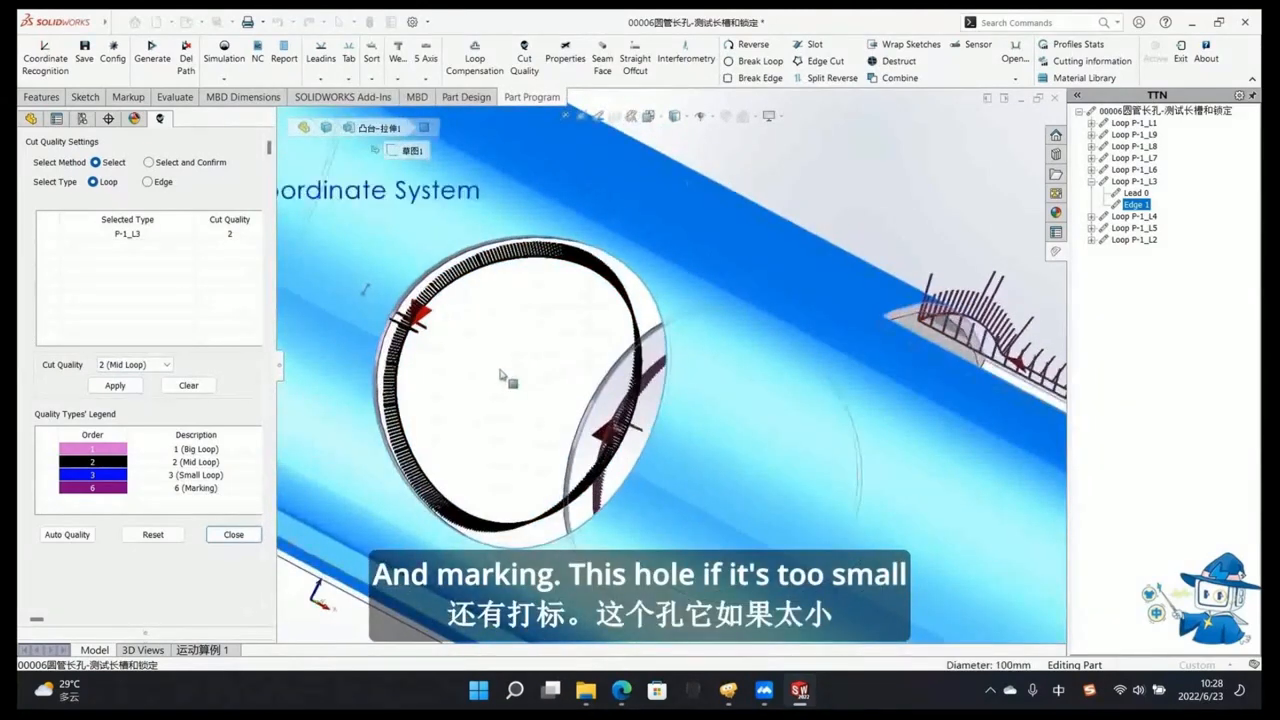
pyautogui.click(509, 377)
pyautogui.scroll(3, 655, 333)
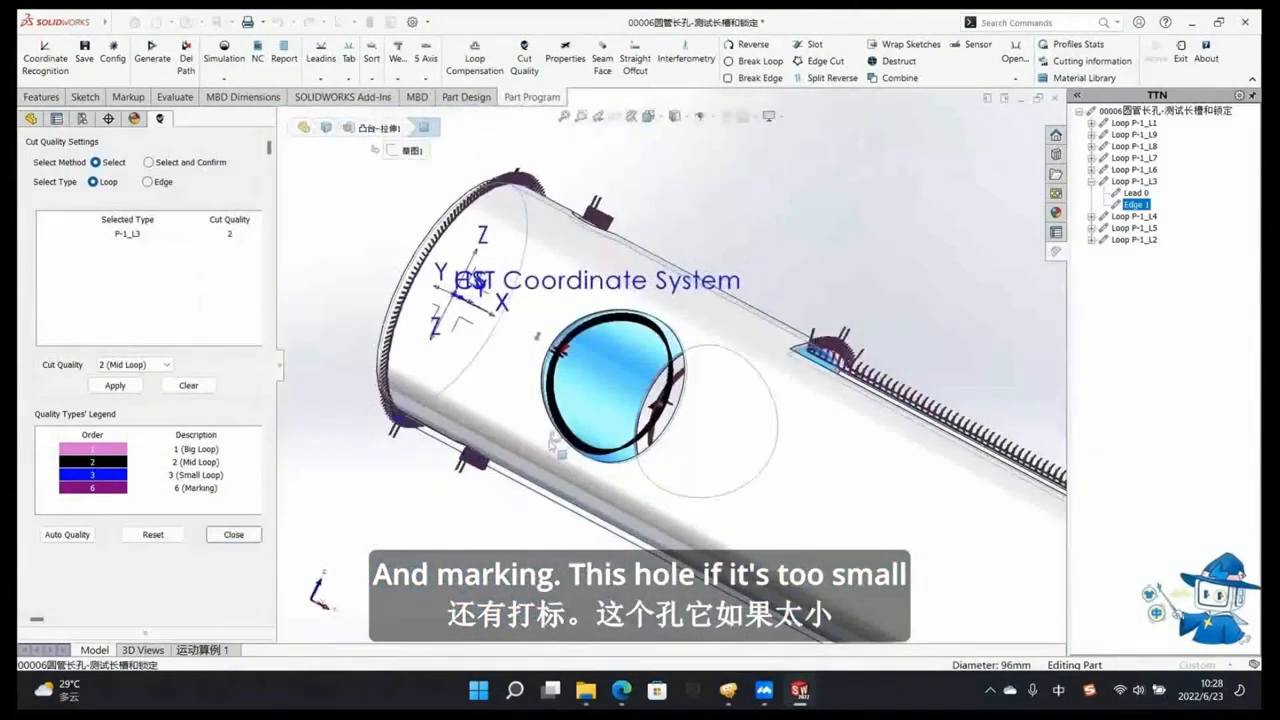
pyautogui.moveTo(557, 446); pyautogui.dragTo(606, 331, button='middle')
pyautogui.moveTo(443, 488); pyautogui.dragTo(438, 446, button='middle')
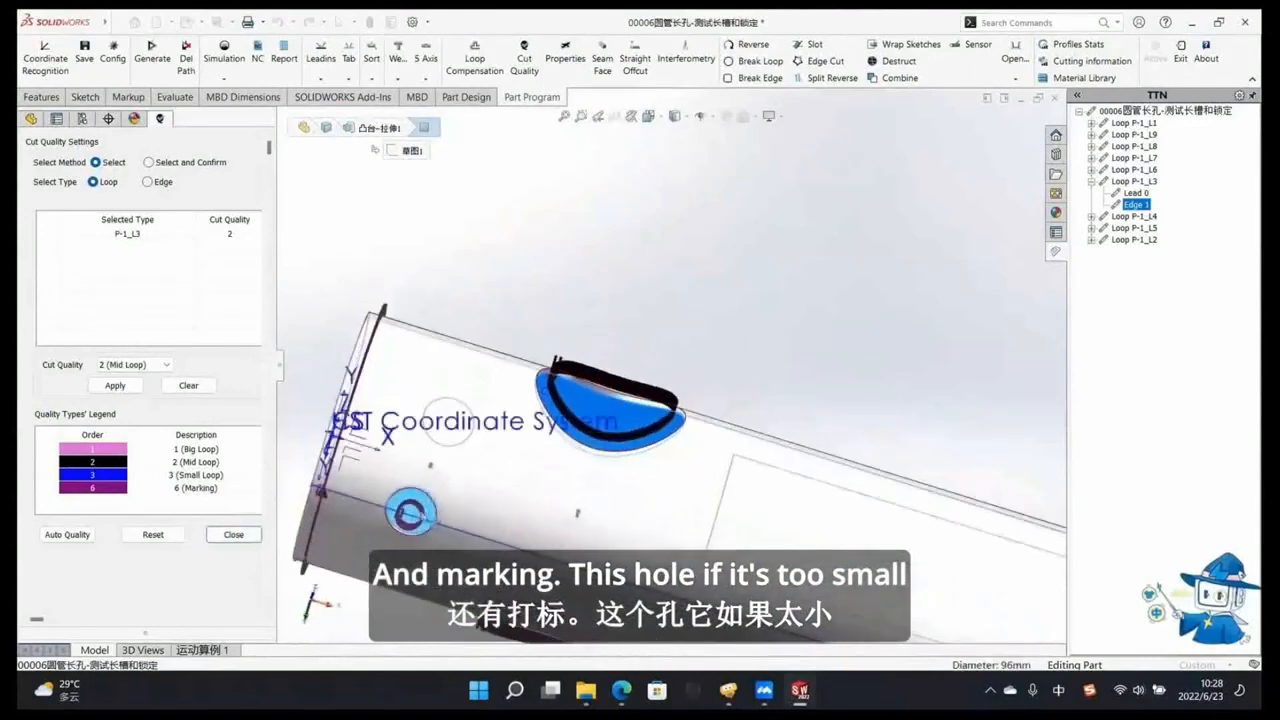
pyautogui.click(428, 497)
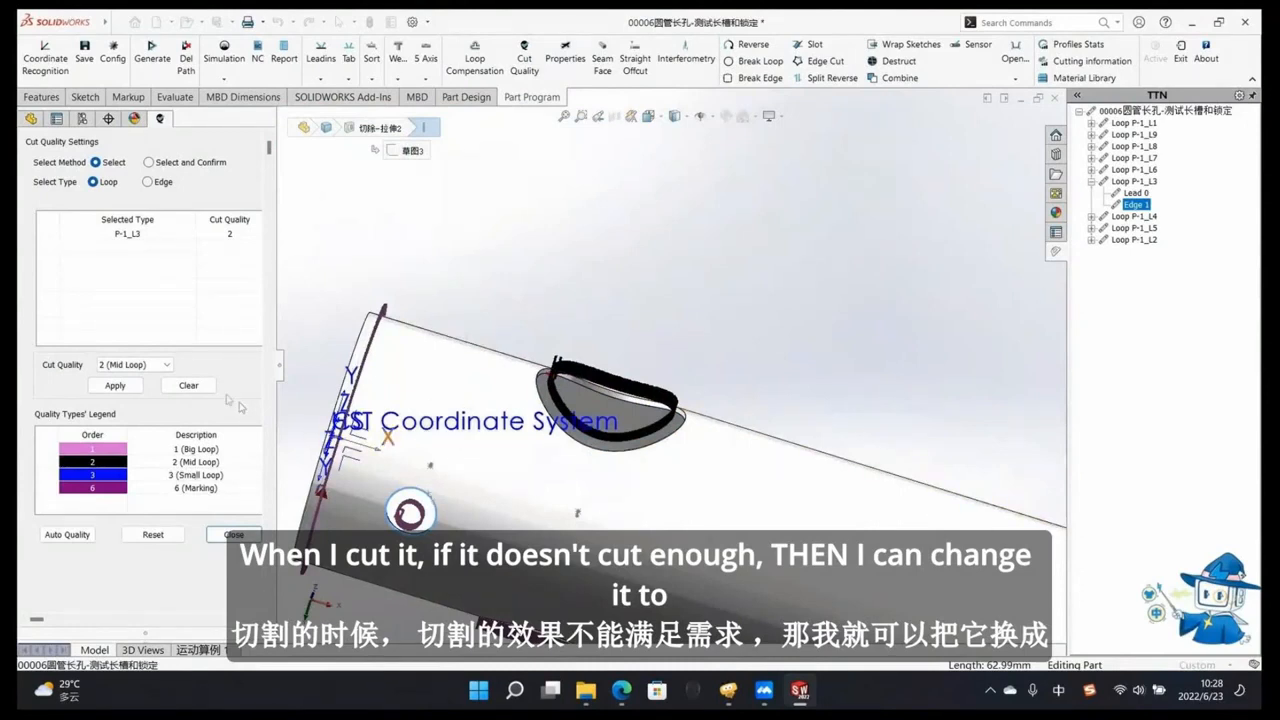
pyautogui.click(165, 366)
pyautogui.click(142, 410)
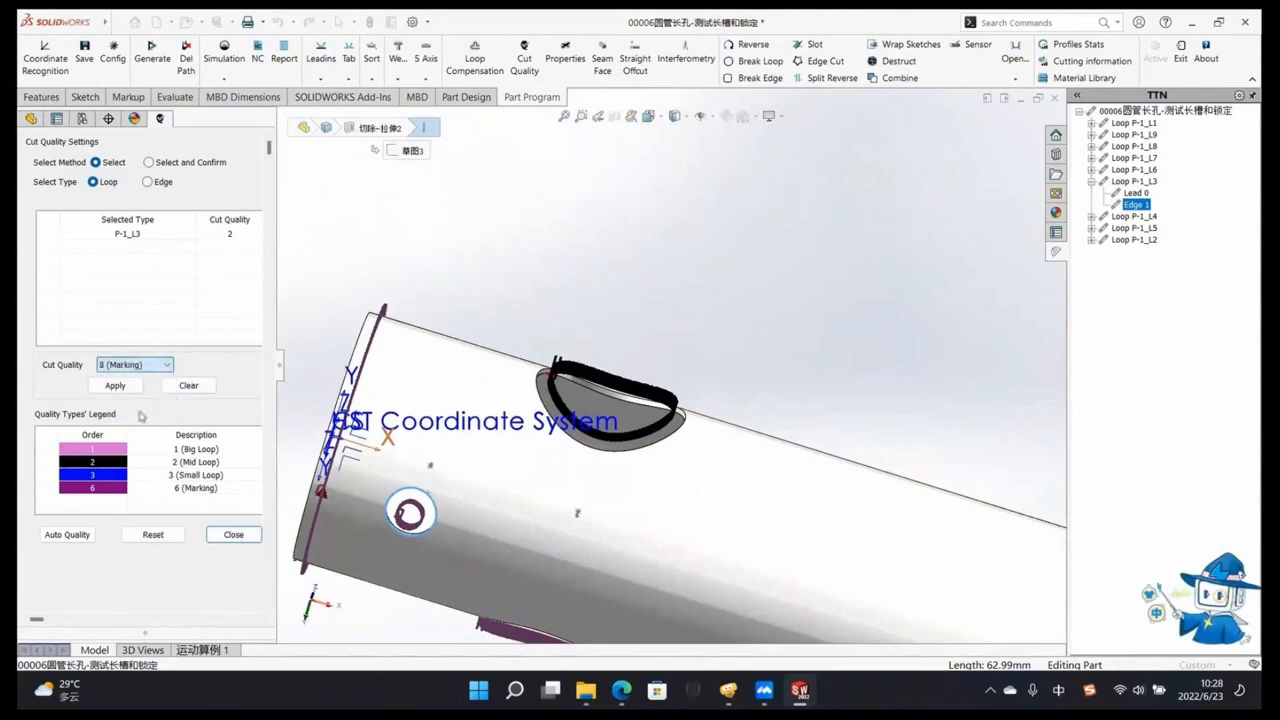
pyautogui.click(115, 385)
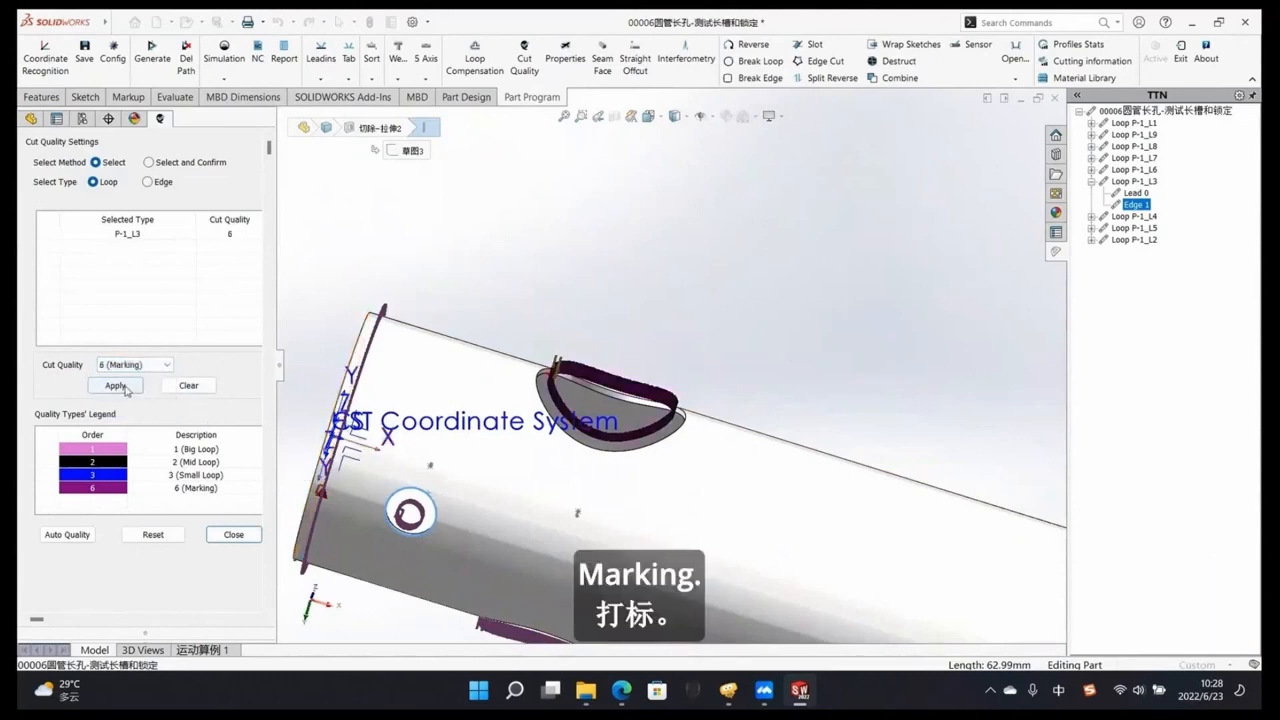
pyautogui.moveTo(449, 541); pyautogui.dragTo(432, 520, button='middle')
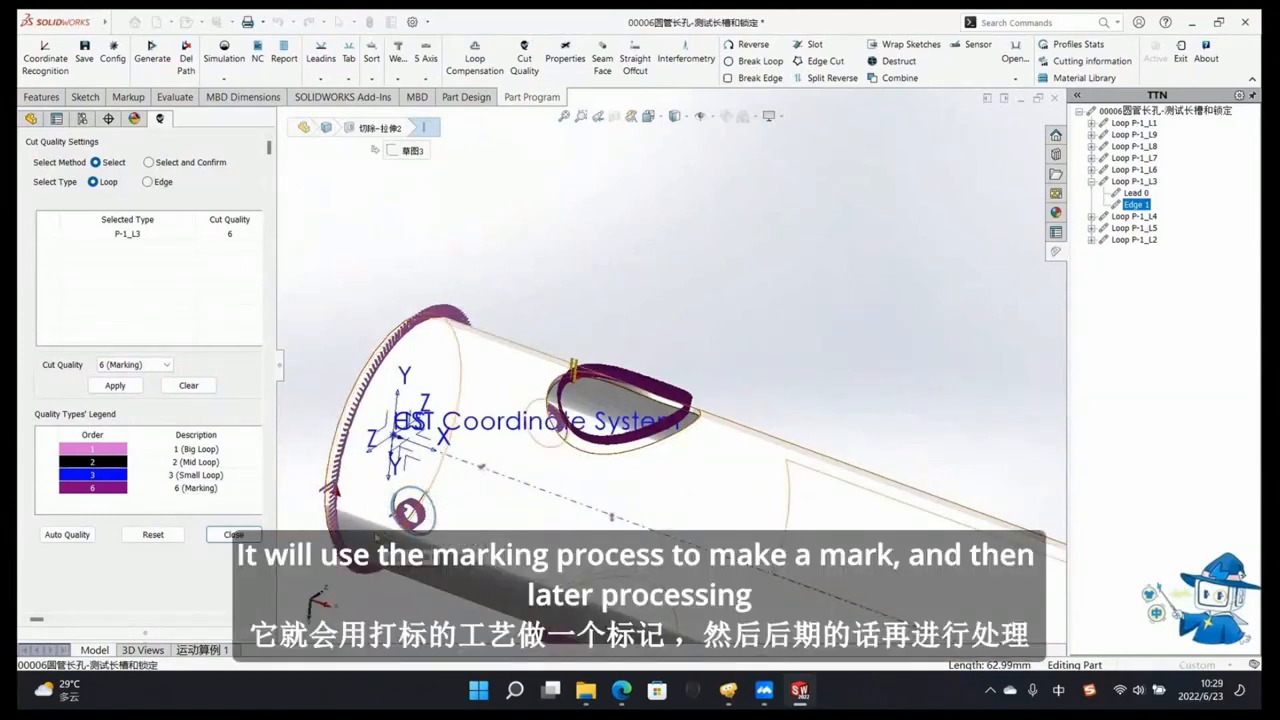
pyautogui.moveTo(452, 511); pyautogui.dragTo(463, 414, button='middle')
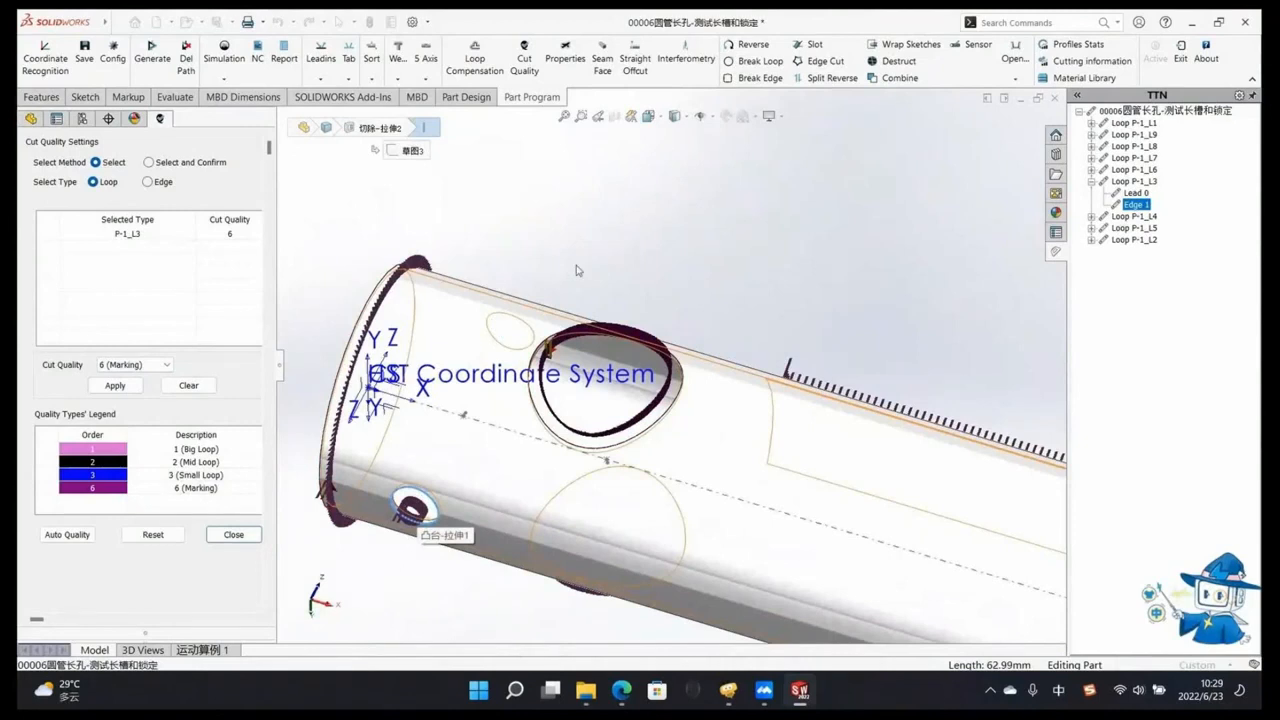
# Step: Switch the selection method to Select and Confirm and pick the long rectangular slot's outline
pyautogui.click(148, 162)
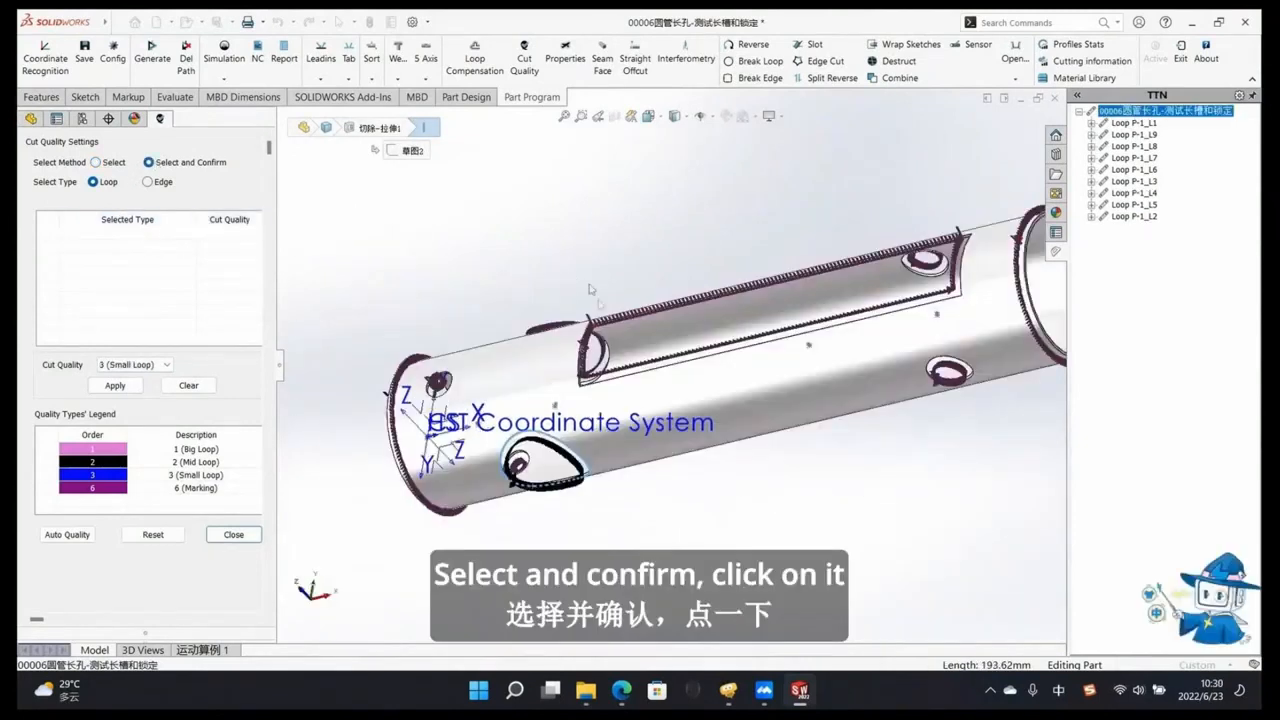
pyautogui.click(654, 375)
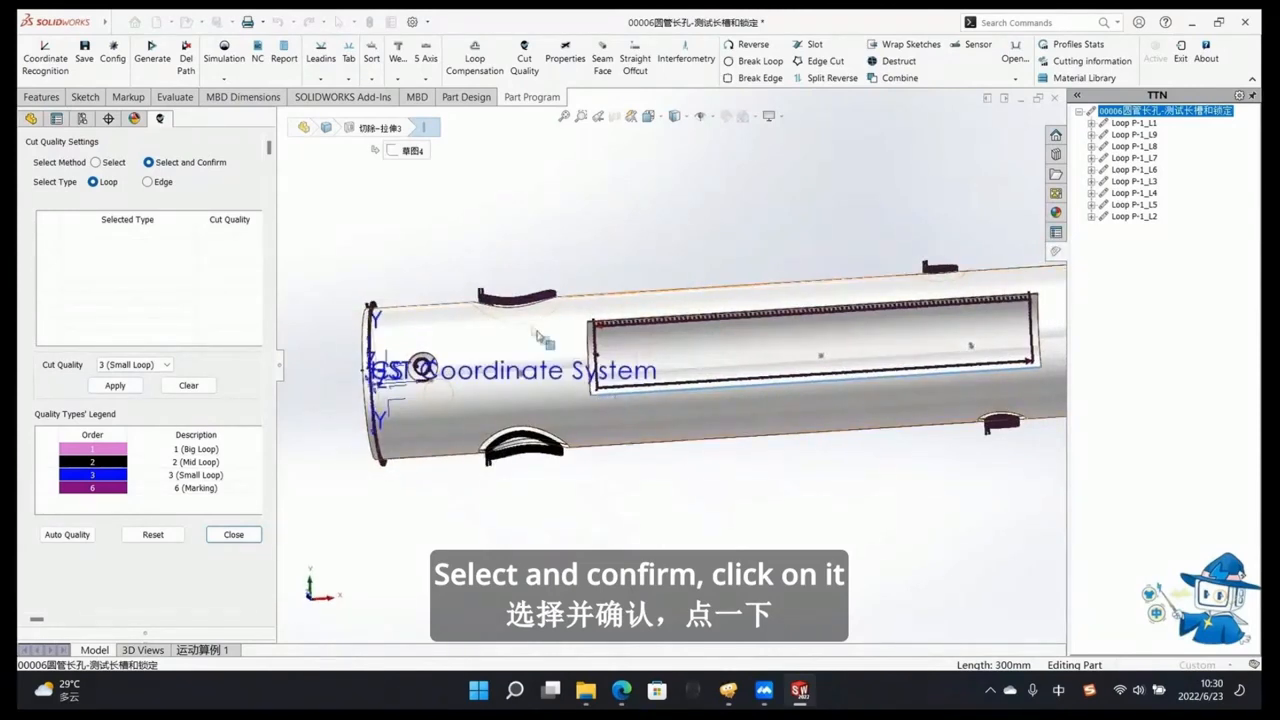
pyautogui.moveTo(655, 379); pyautogui.dragTo(620, 350, button='middle')
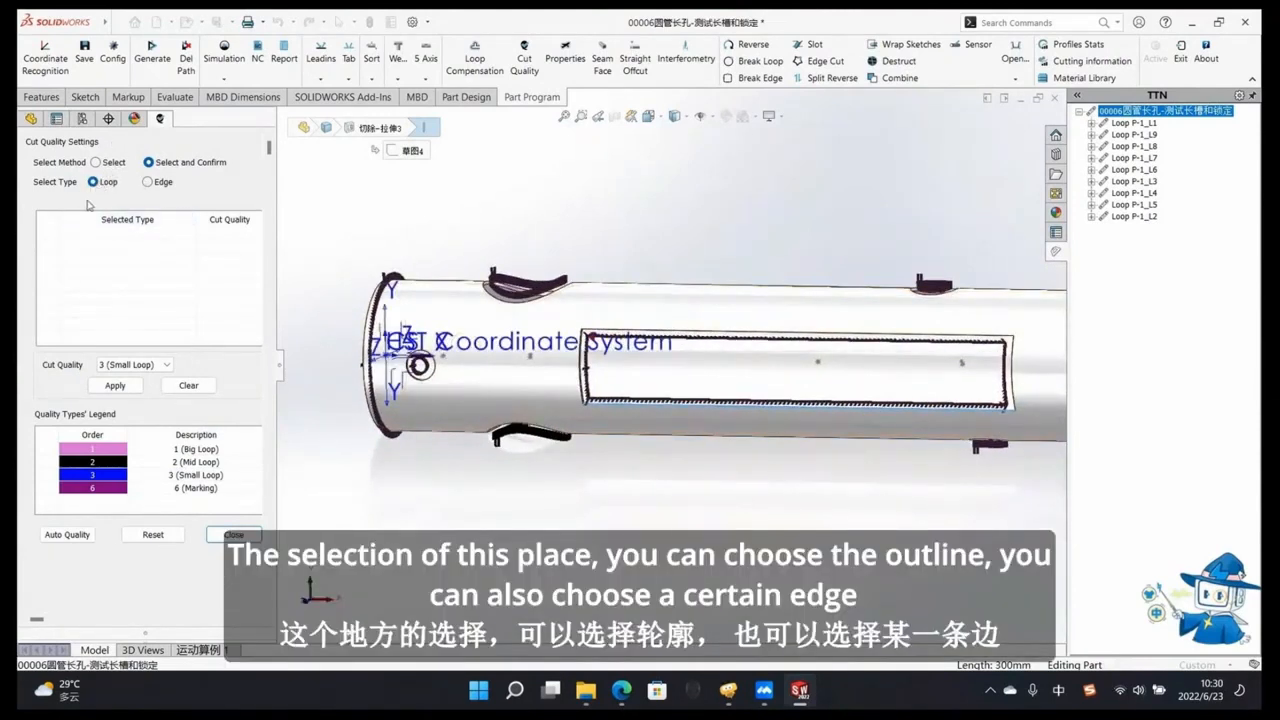
pyautogui.moveTo(690, 346); pyautogui.dragTo(728, 357, button='middle')
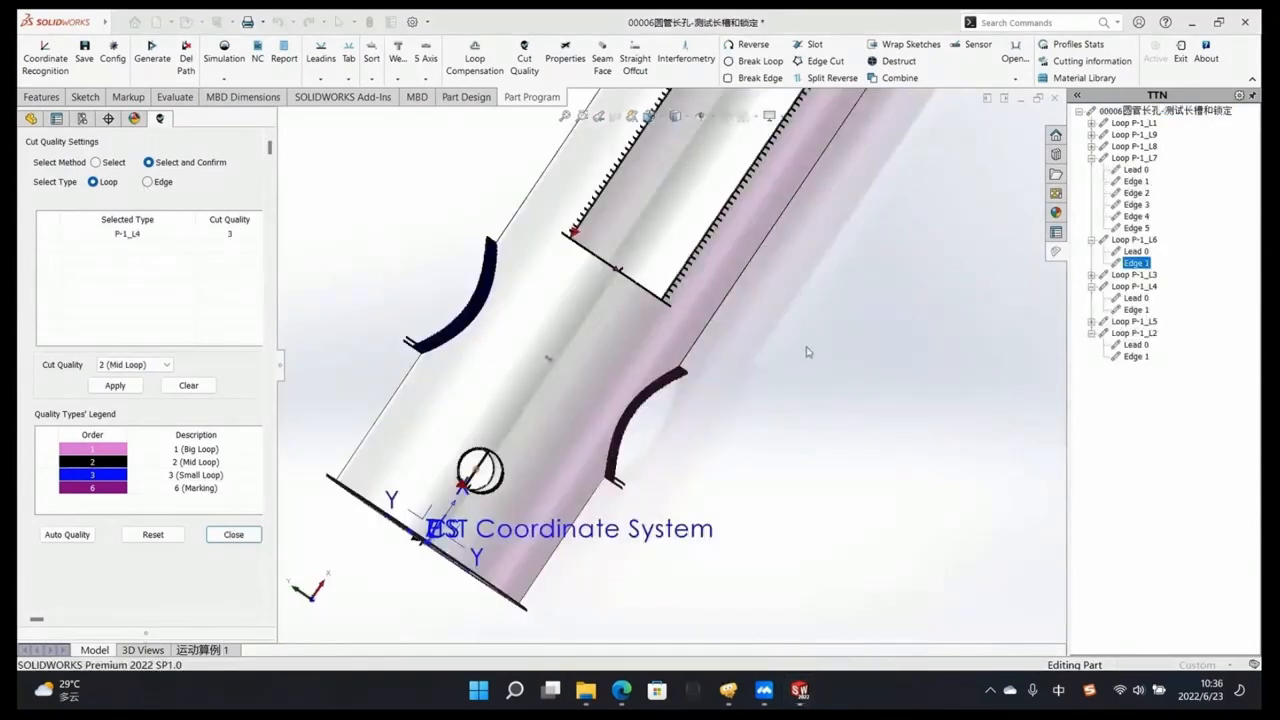
# Step: Examine the toolpath colours of the holes and slot near the tube end from several angles
pyautogui.moveTo(808, 352); pyautogui.dragTo(834, 391, button='middle')
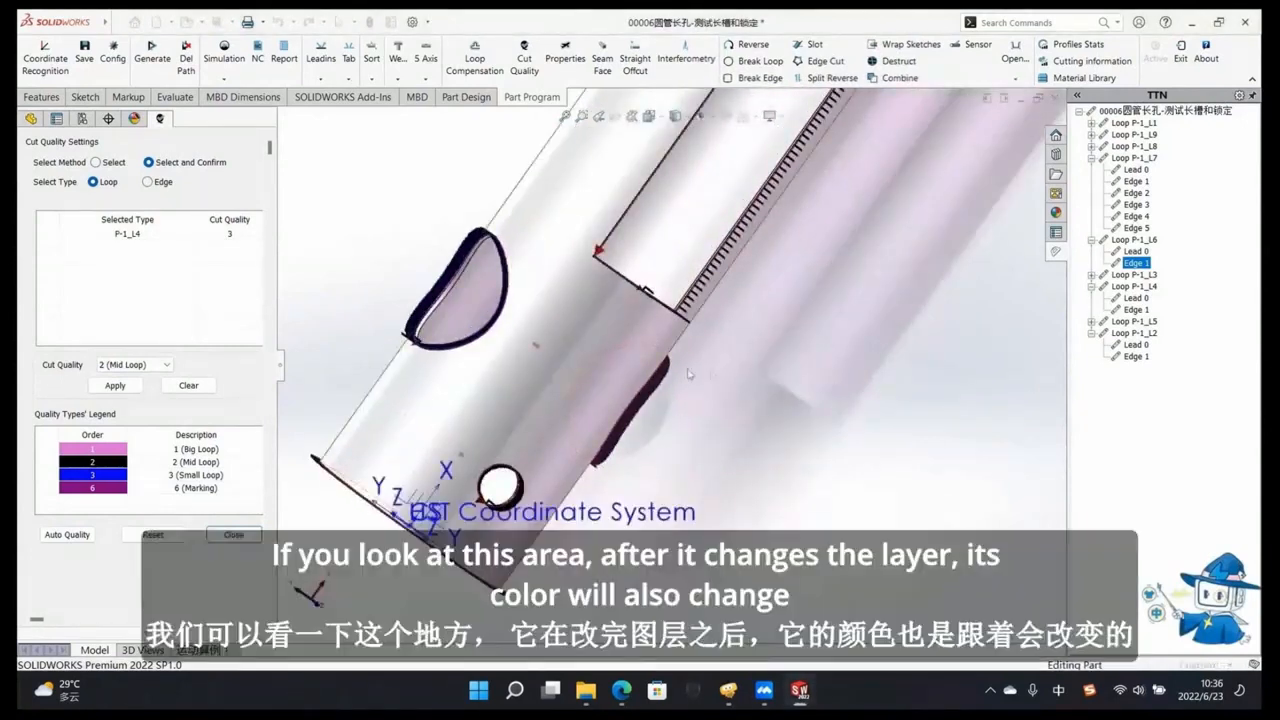
pyautogui.scroll(-5, 483, 345)
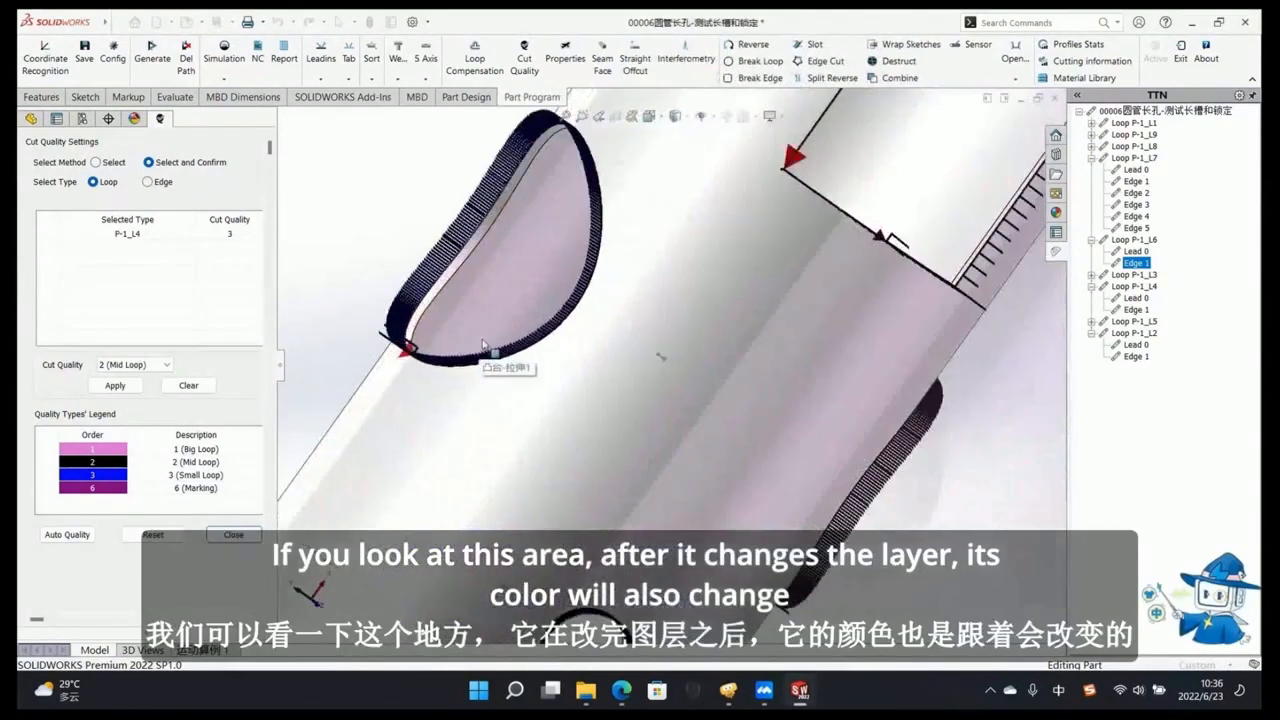
pyautogui.scroll(-2, 483, 345)
pyautogui.scroll(-3, 594, 371)
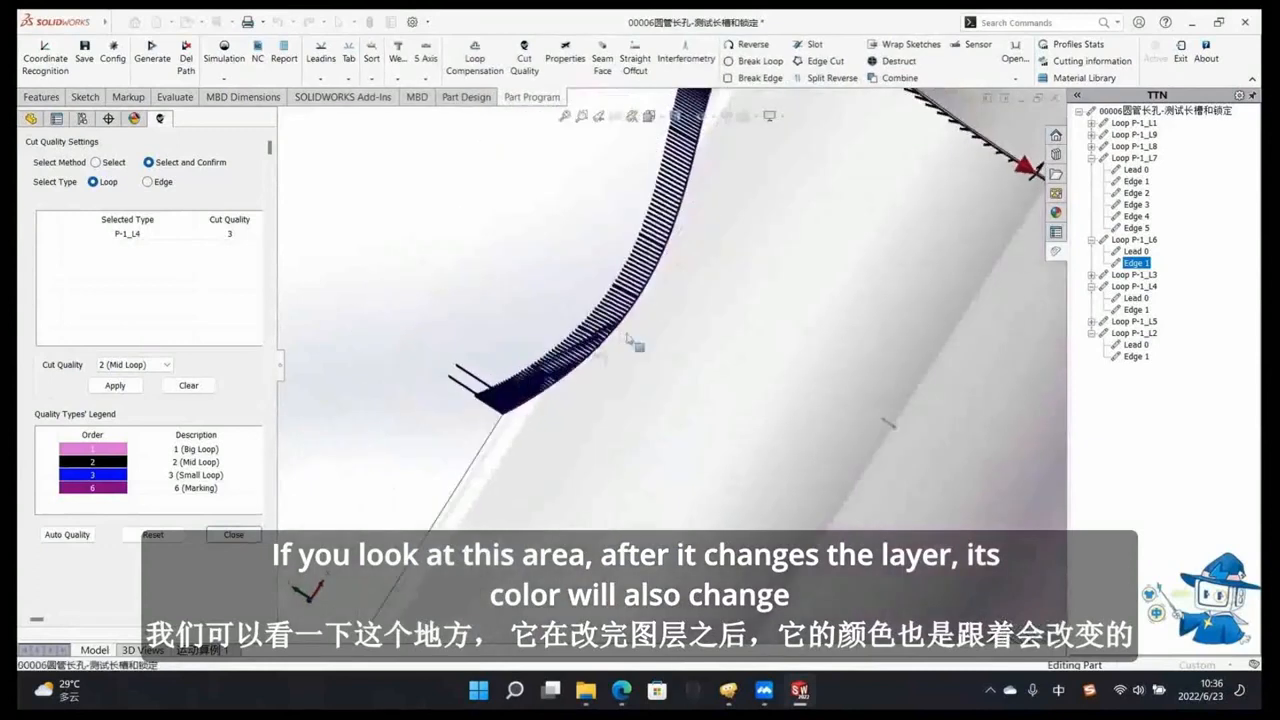
pyautogui.scroll(4, 725, 505)
pyautogui.moveTo(723, 505); pyautogui.dragTo(400, 327, button='middle')
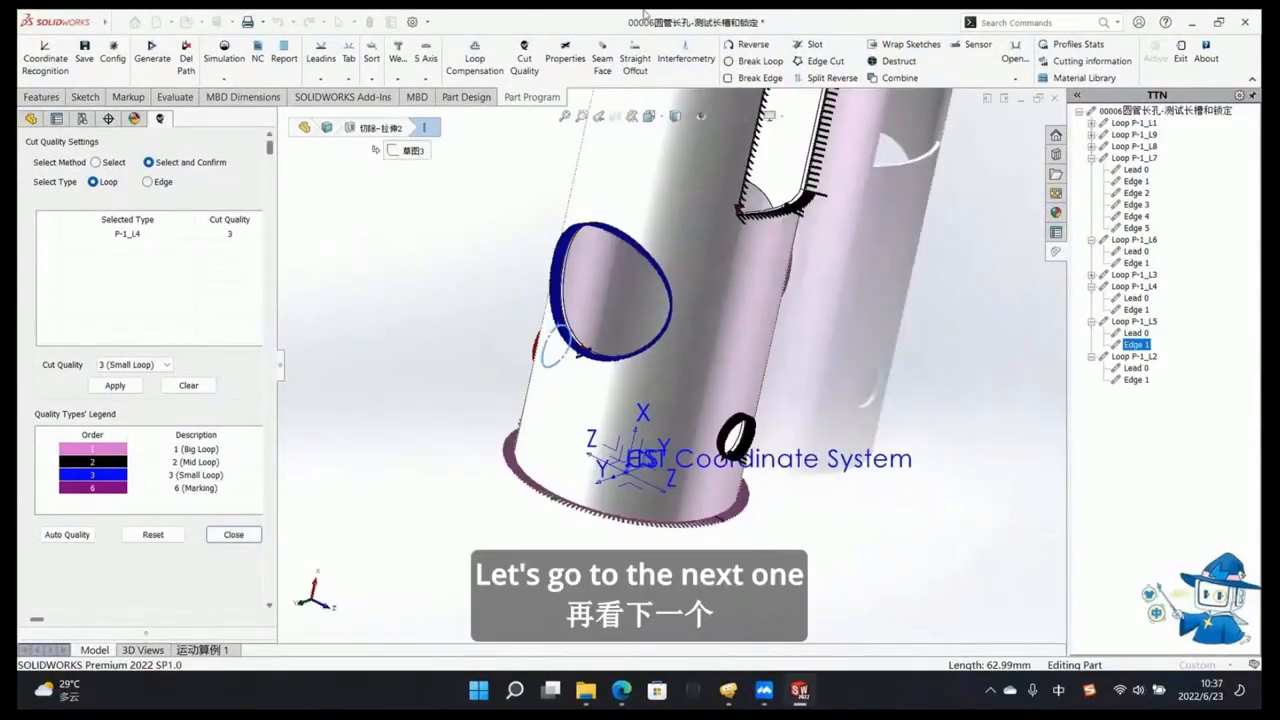
# Step: Open the loop properties and widen the list and its Cut Quality column to review every loop's settings
pyautogui.click(565, 48)
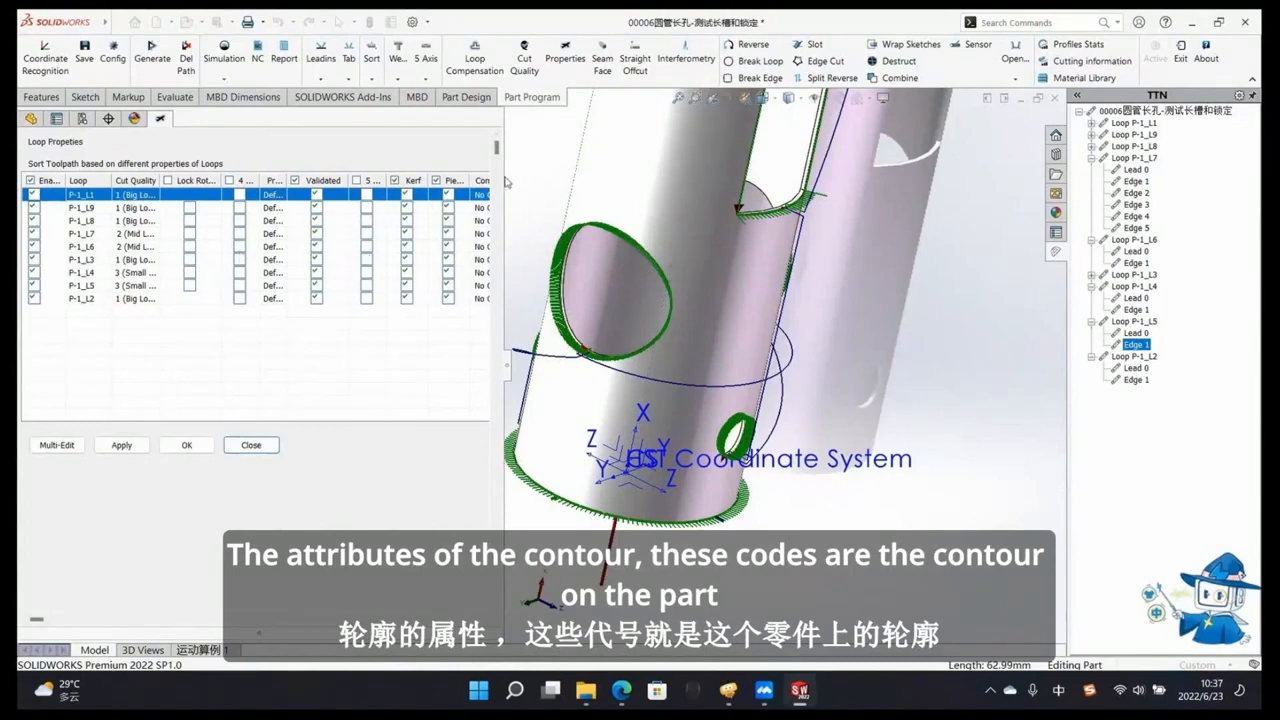
pyautogui.moveTo(502, 174); pyautogui.dragTo(641, 175)
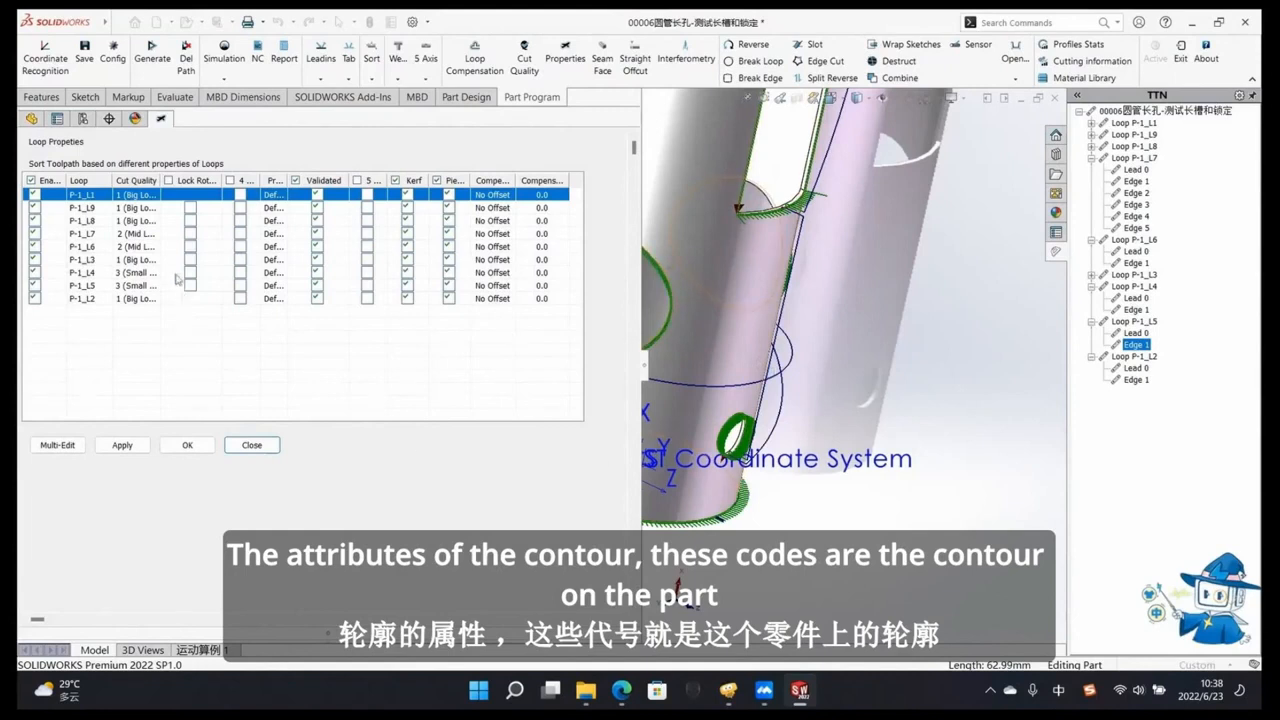
pyautogui.moveTo(160, 180); pyautogui.dragTo(201, 181)
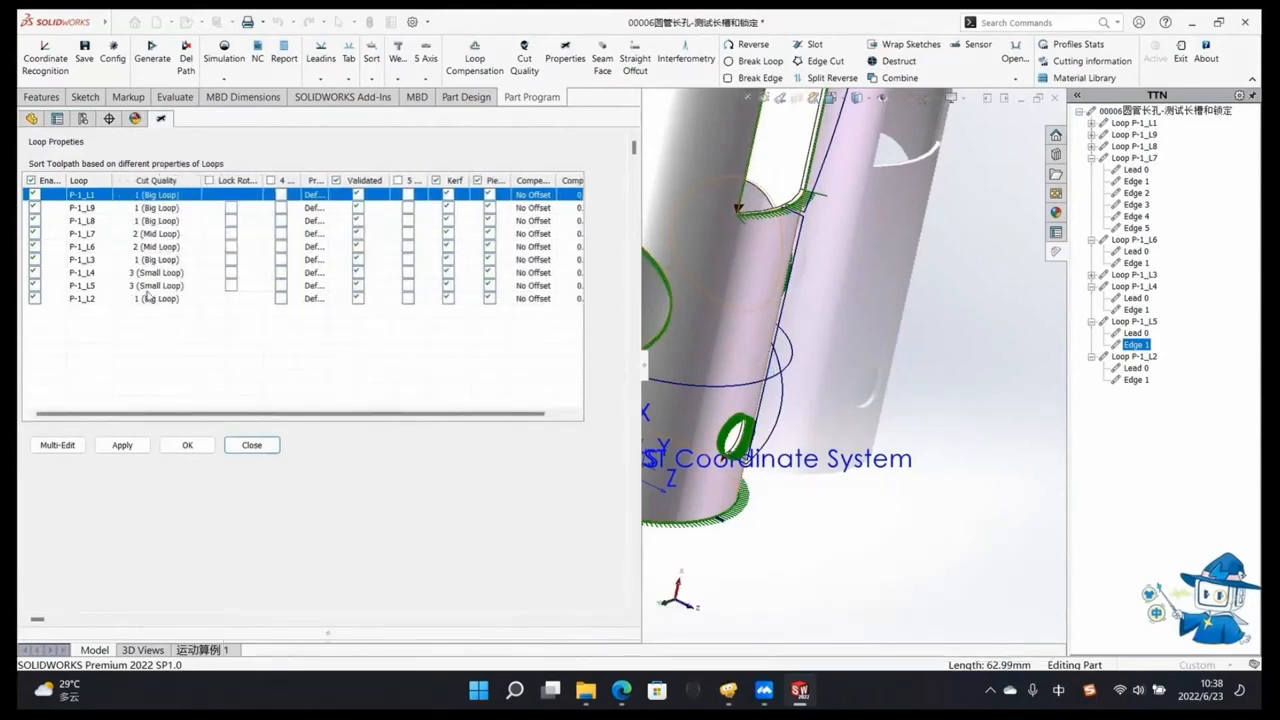
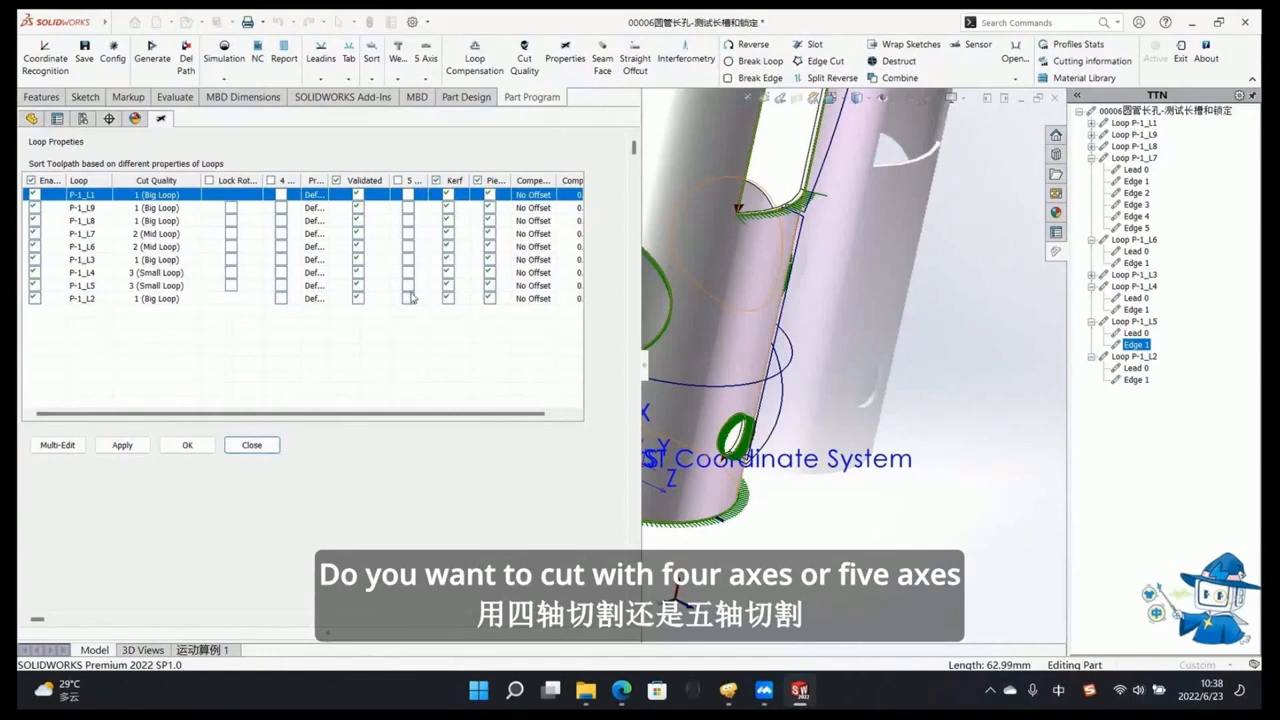
pyautogui.moveTo(329, 180); pyautogui.dragTo(349, 197)
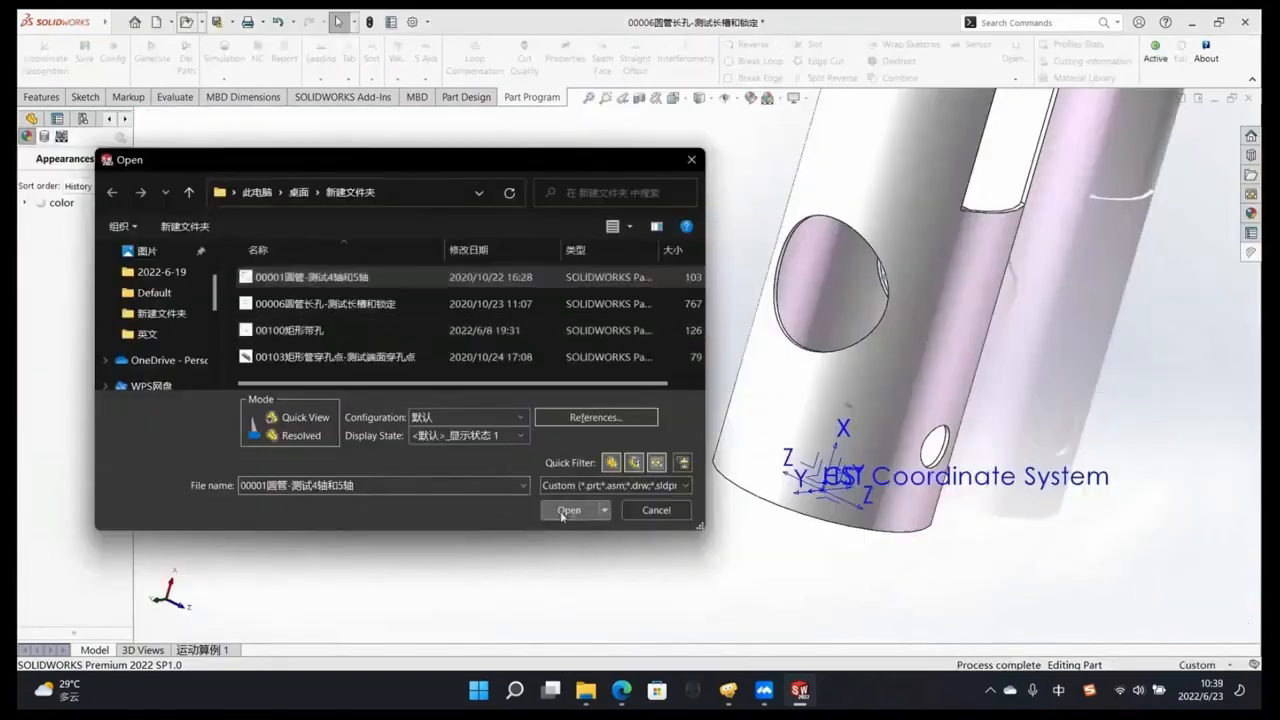
# Step: Open the part 00001圆管-测试4轴和5轴 and activate part programming for it
pyautogui.click(585, 514)
pyautogui.moveTo(740, 312); pyautogui.dragTo(491, 271, button='middle')
pyautogui.click(1155, 50)
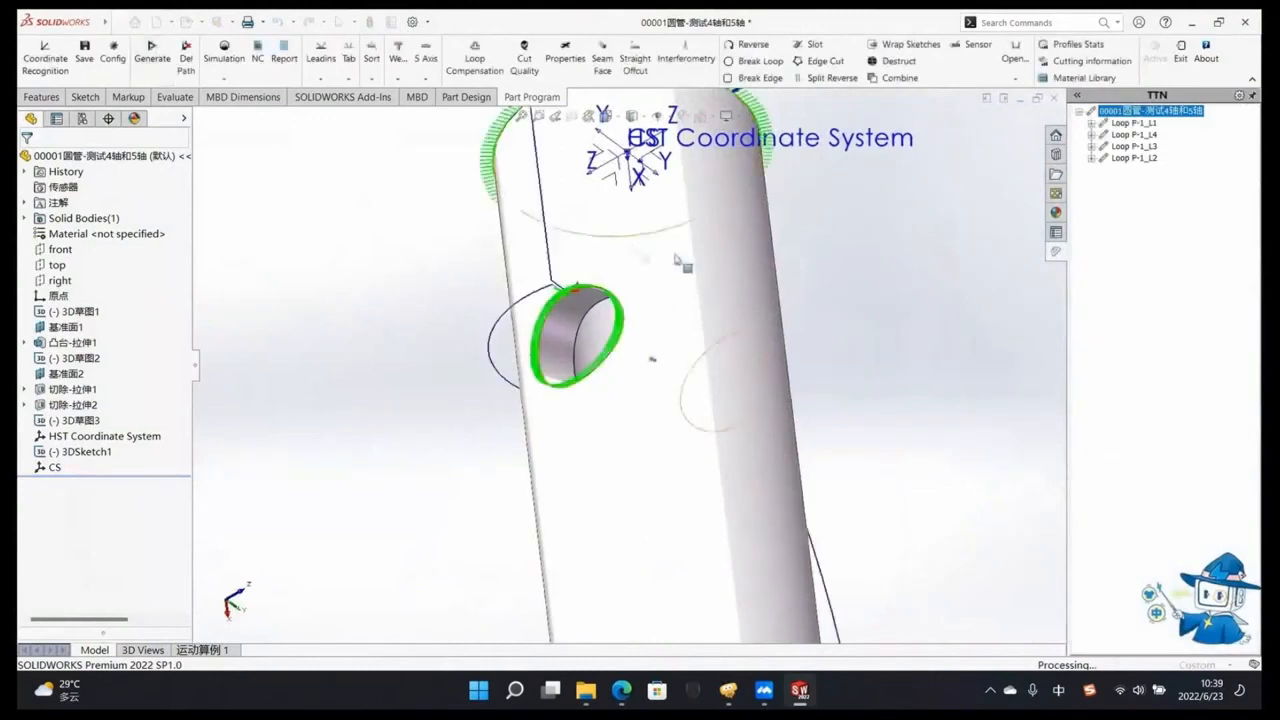
# Step: Set the side hole's loop P-1_L3 to 4-axis cutting with cut quality 3 (Small Loop) and save the loop changes
pyautogui.moveTo(703, 343); pyautogui.dragTo(700, 372, button='middle')
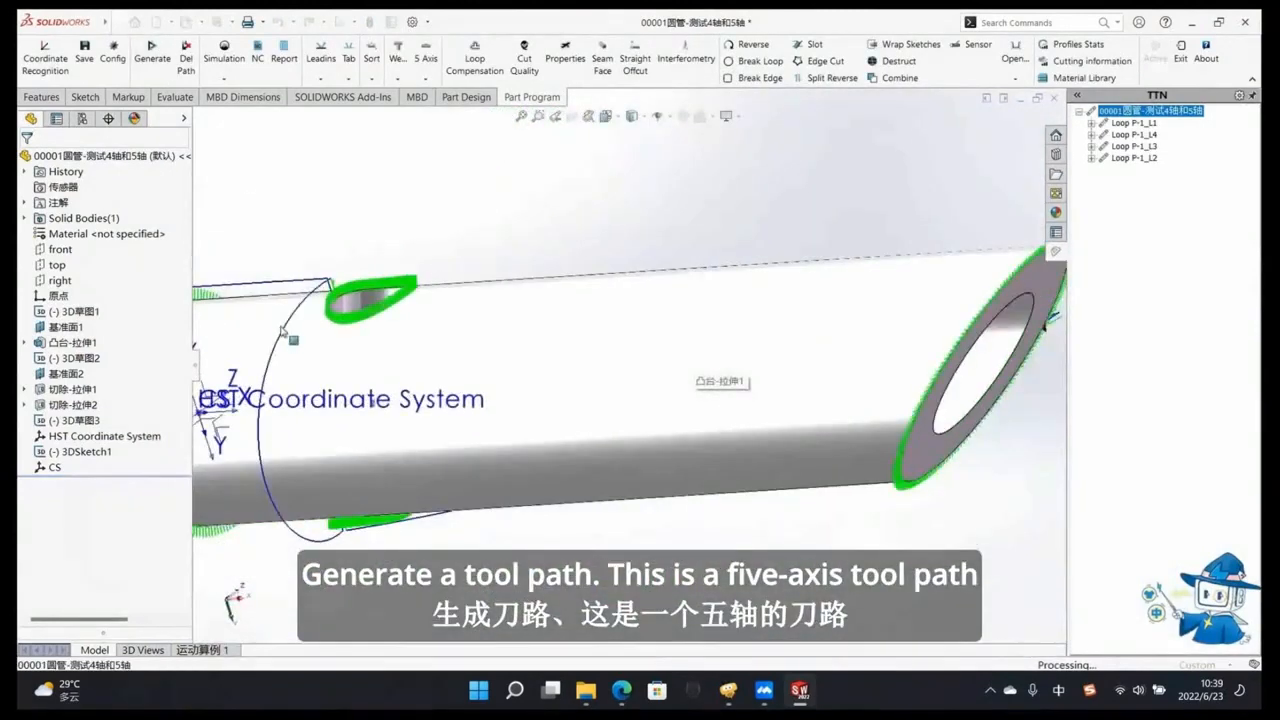
pyautogui.scroll(-4, 282, 331)
pyautogui.moveTo(391, 329); pyautogui.dragTo(440, 258, button='middle')
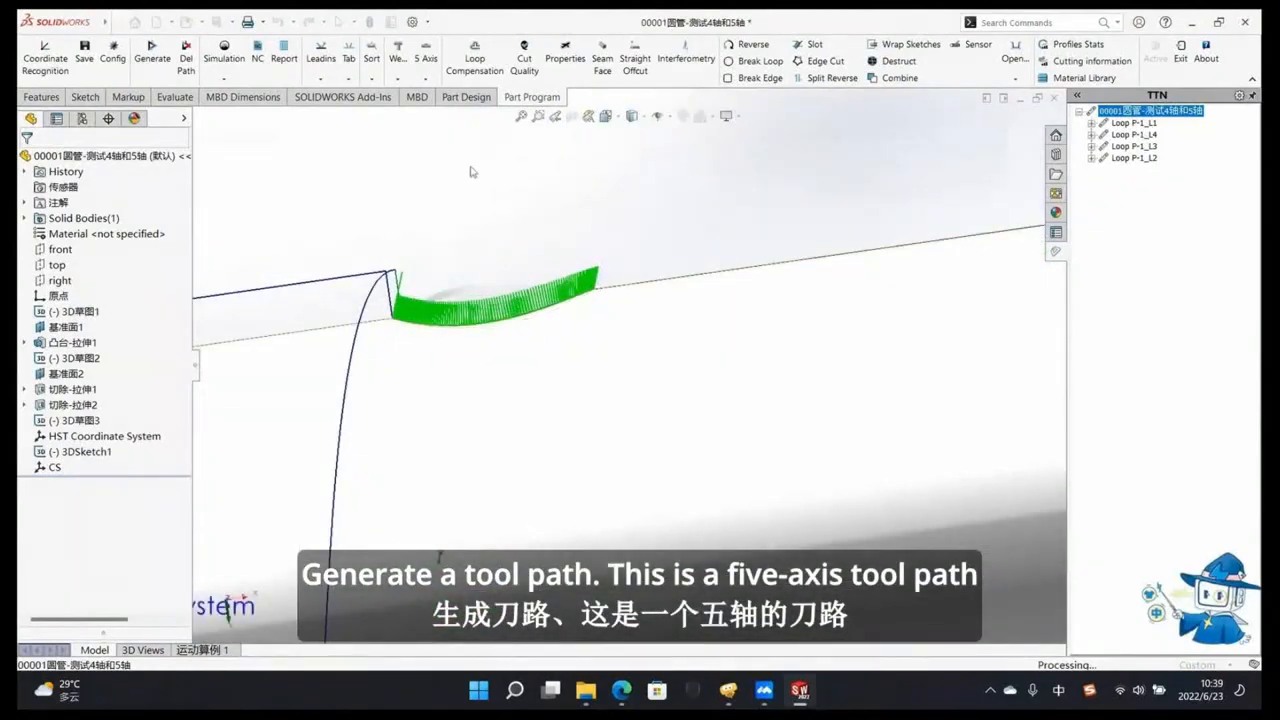
pyautogui.click(565, 58)
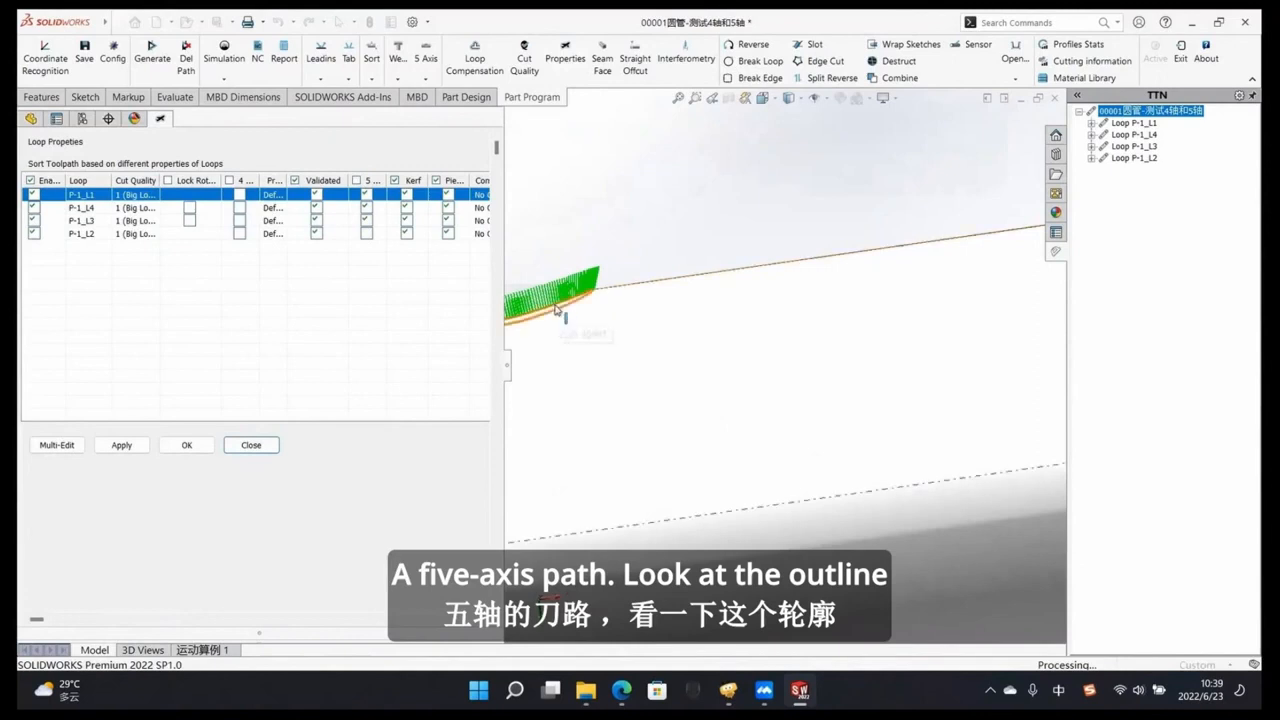
pyautogui.click(557, 310)
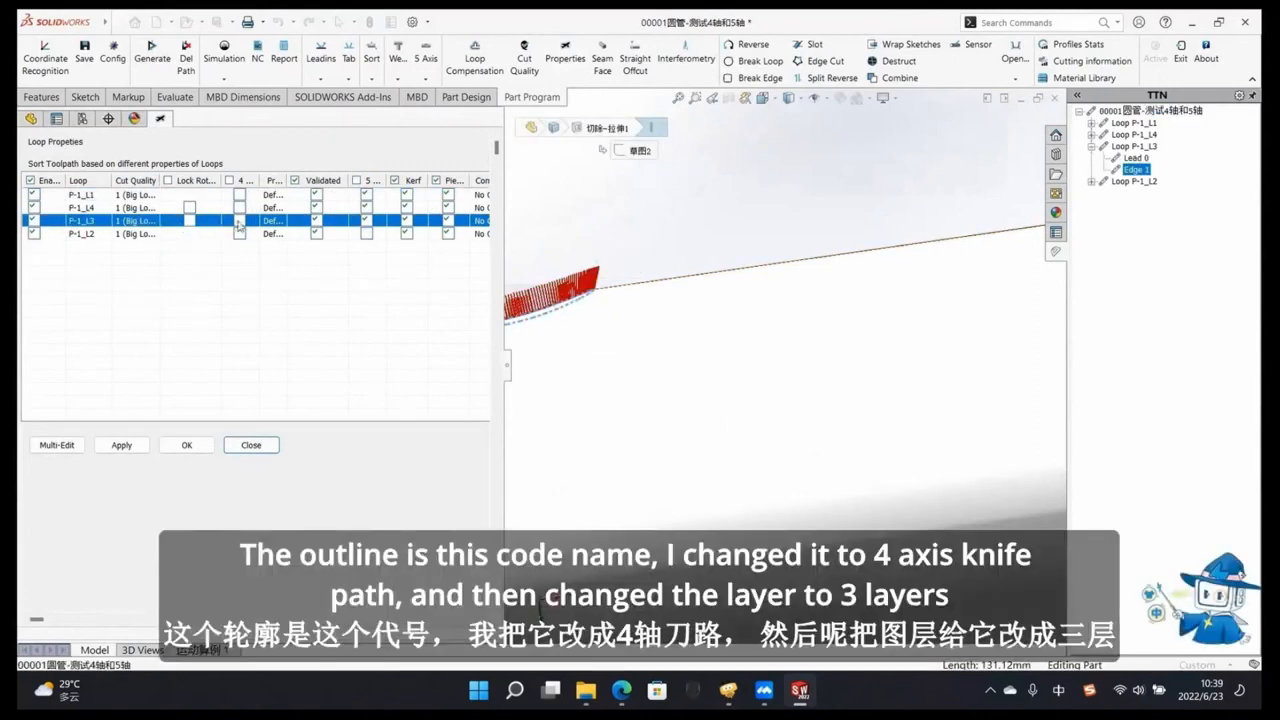
pyautogui.click(146, 220)
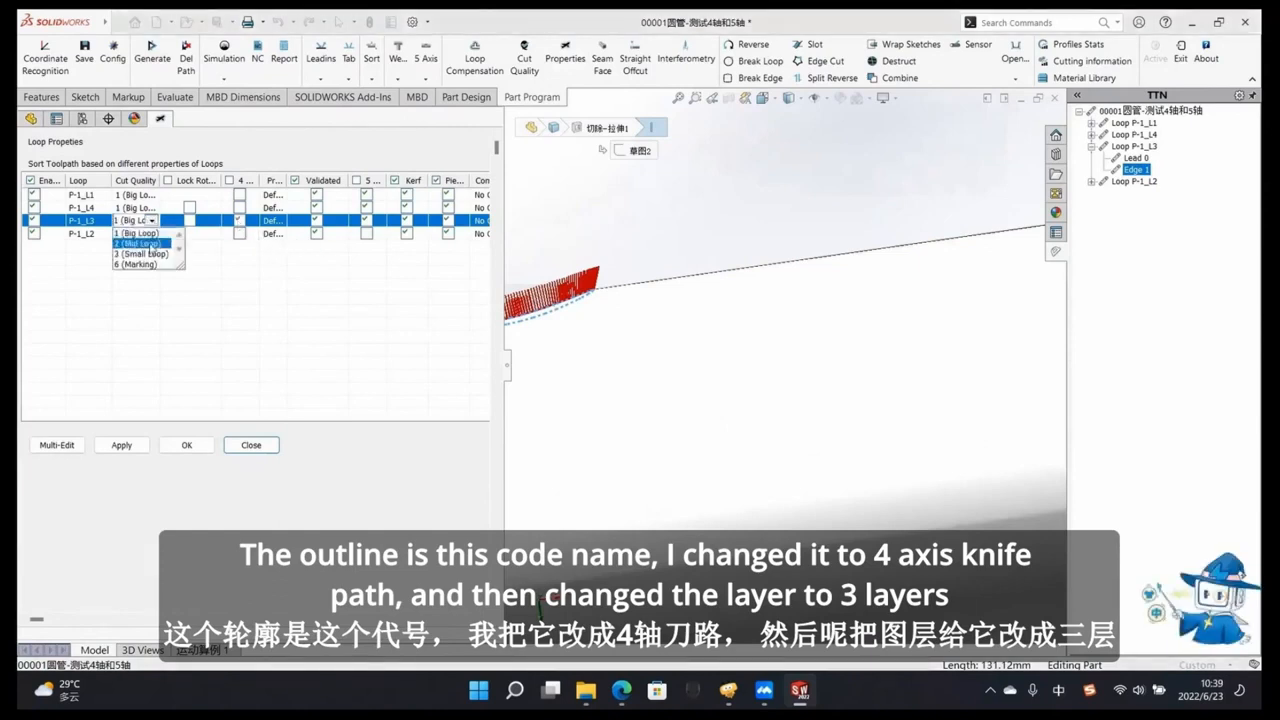
pyautogui.click(142, 253)
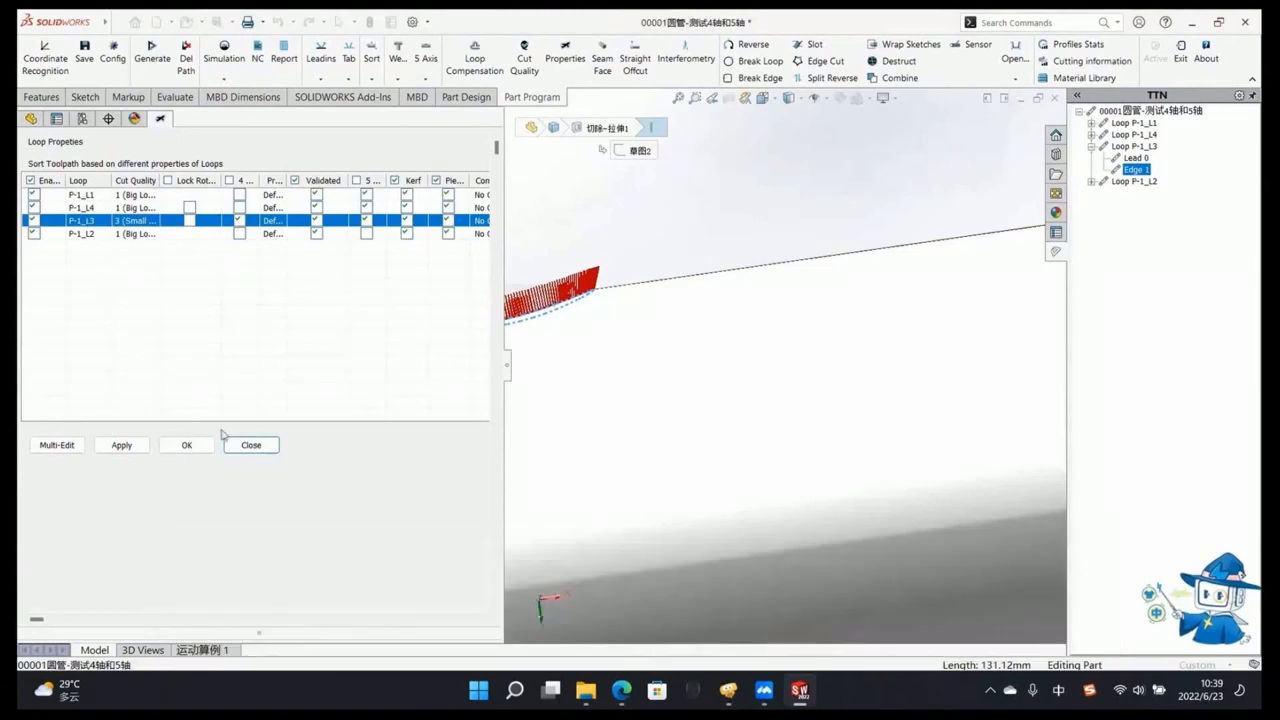
pyautogui.click(104, 449)
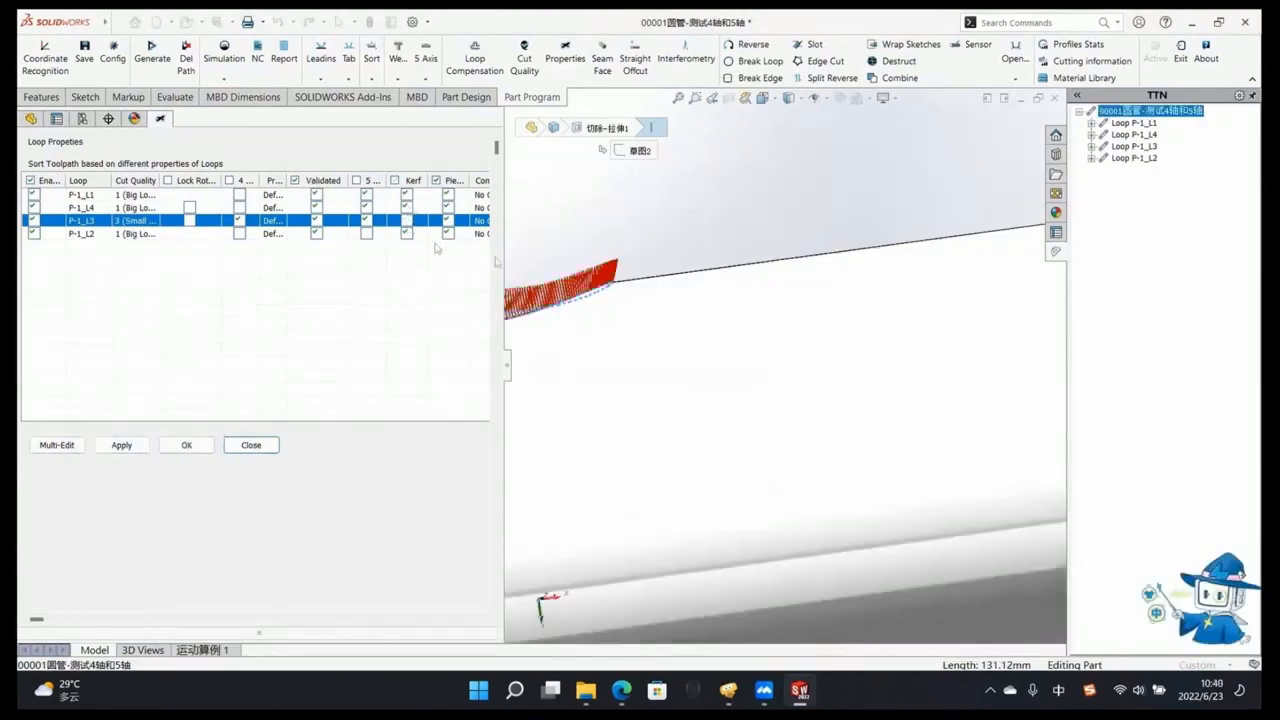
pyautogui.click(128, 446)
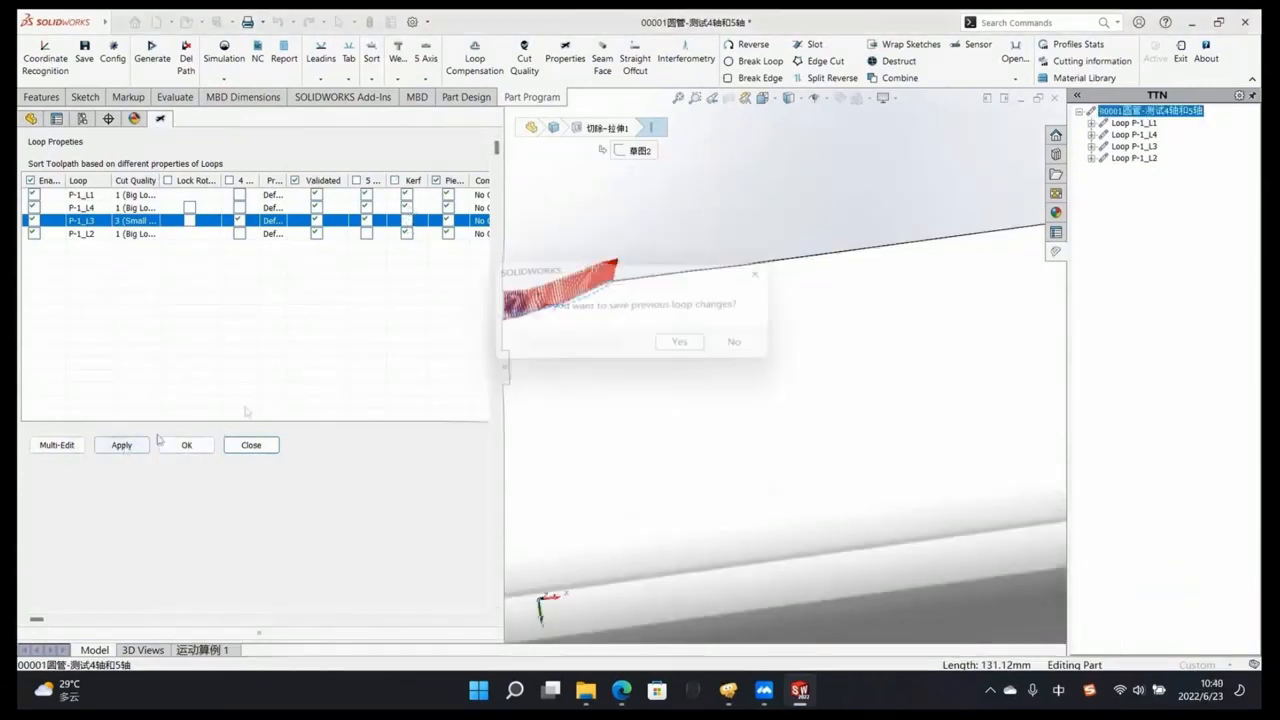
pyautogui.click(682, 347)
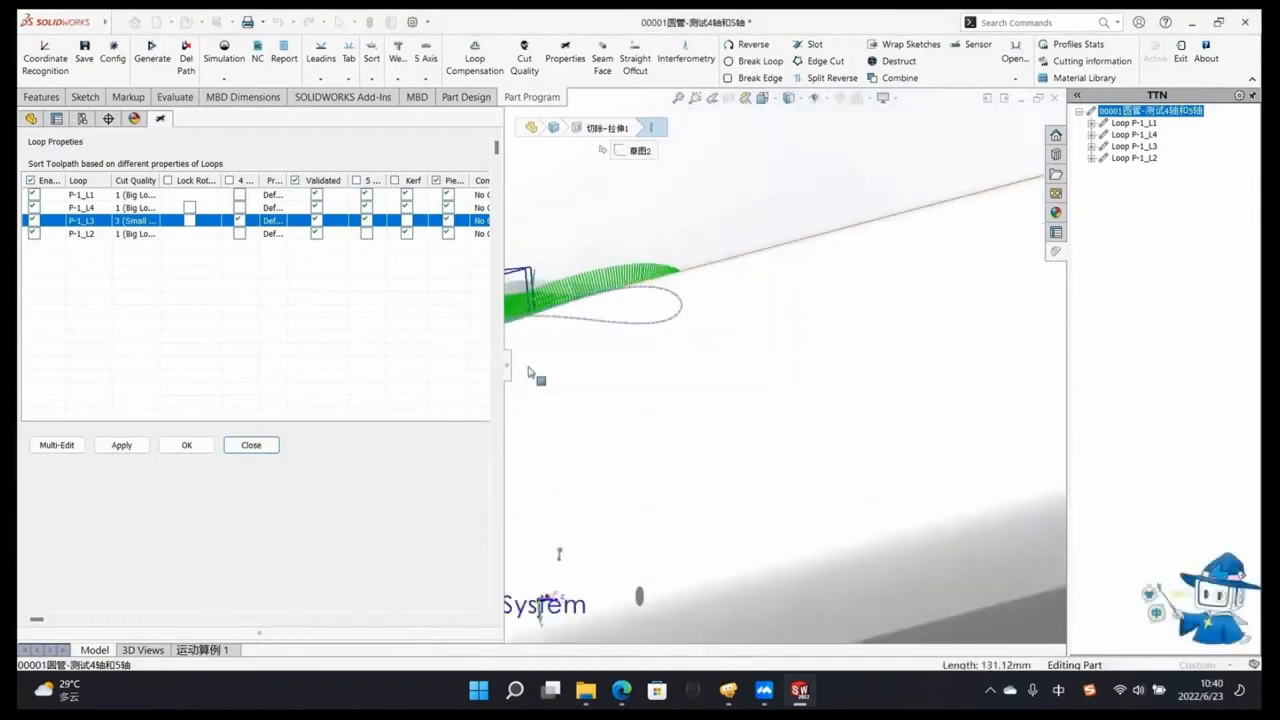
# Step: Collapse the loop properties and examine the side hole's toolpath vectors up close
pyautogui.click(510, 376)
pyautogui.moveTo(516, 381); pyautogui.dragTo(478, 302, button='middle')
pyautogui.scroll(-3, 460, 315)
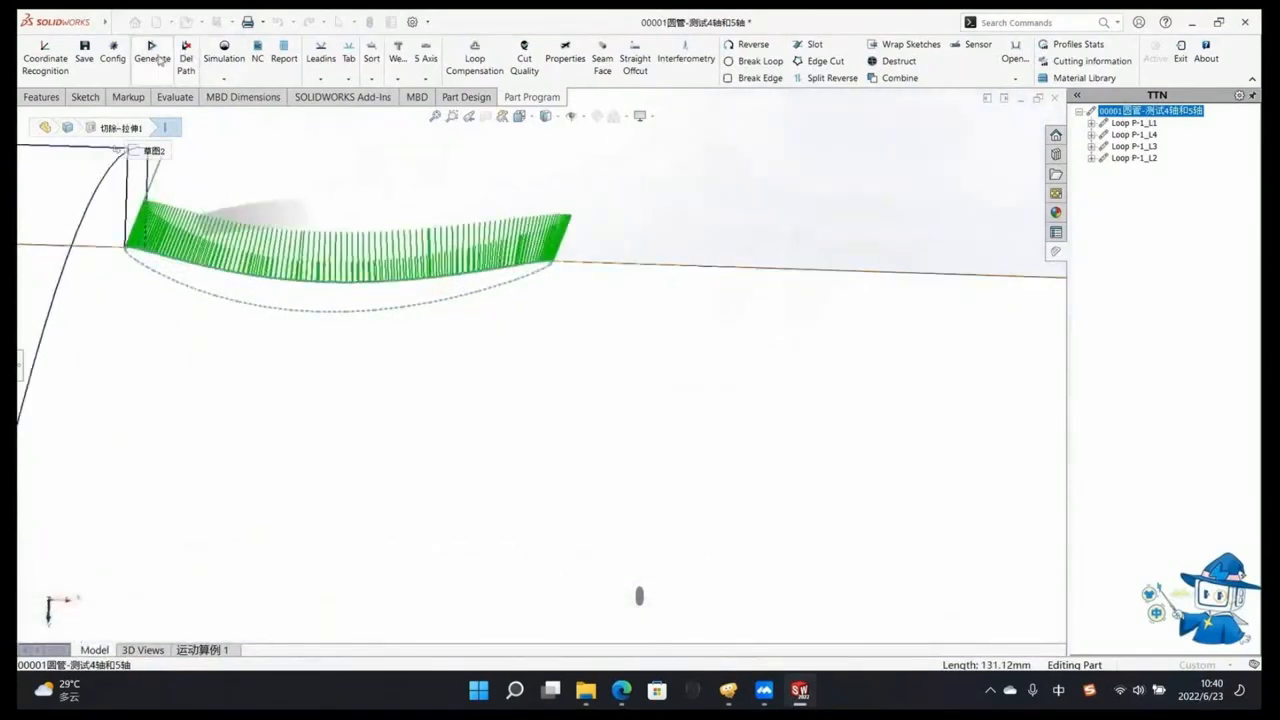
# Step: Regenerate the tube's toolpaths, then open the loop properties and review the Multi-property Edit options for the loops
pyautogui.click(682, 346)
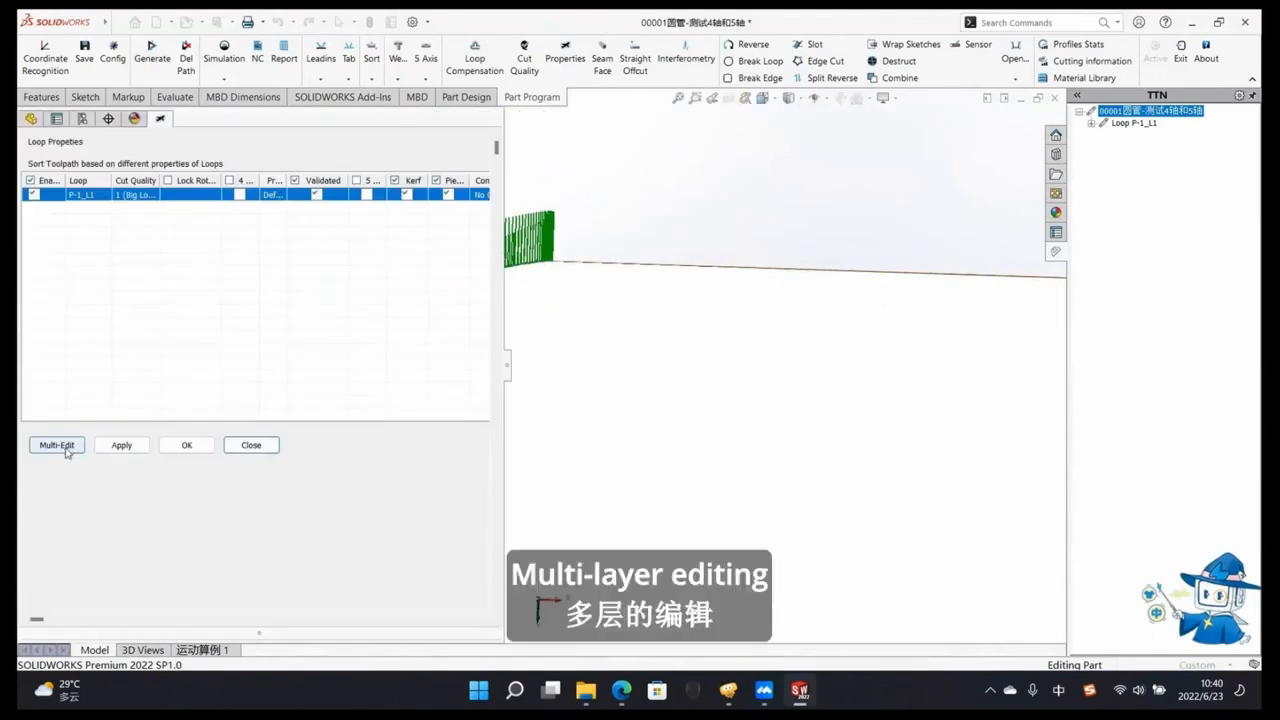
pyautogui.click(507, 366)
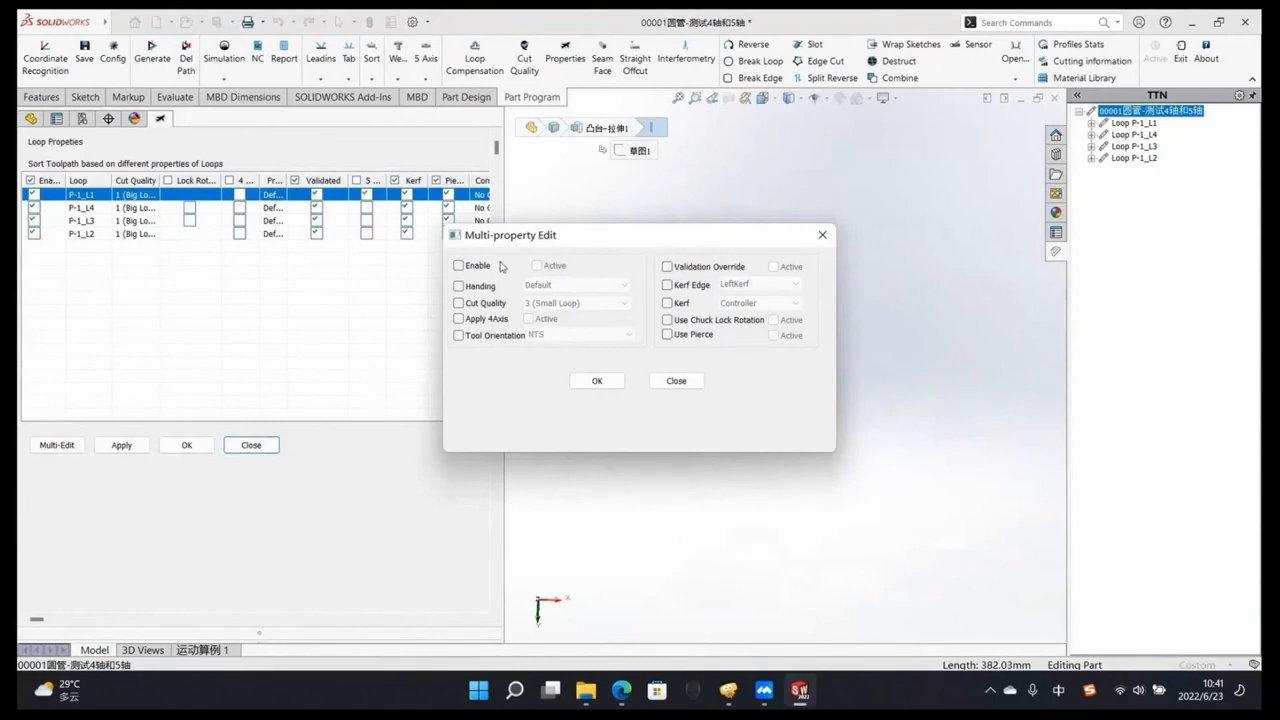
pyautogui.moveTo(645, 236); pyautogui.dragTo(585, 240)
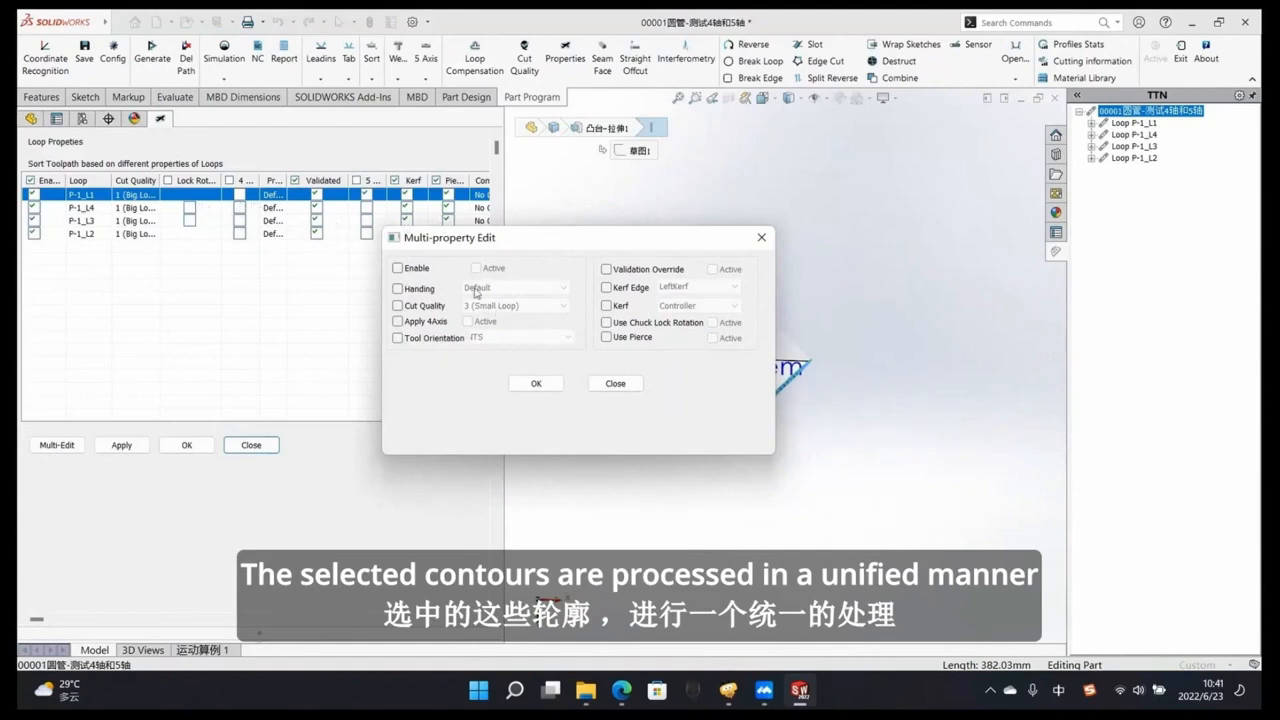
pyautogui.moveTo(615, 242); pyautogui.dragTo(696, 236)
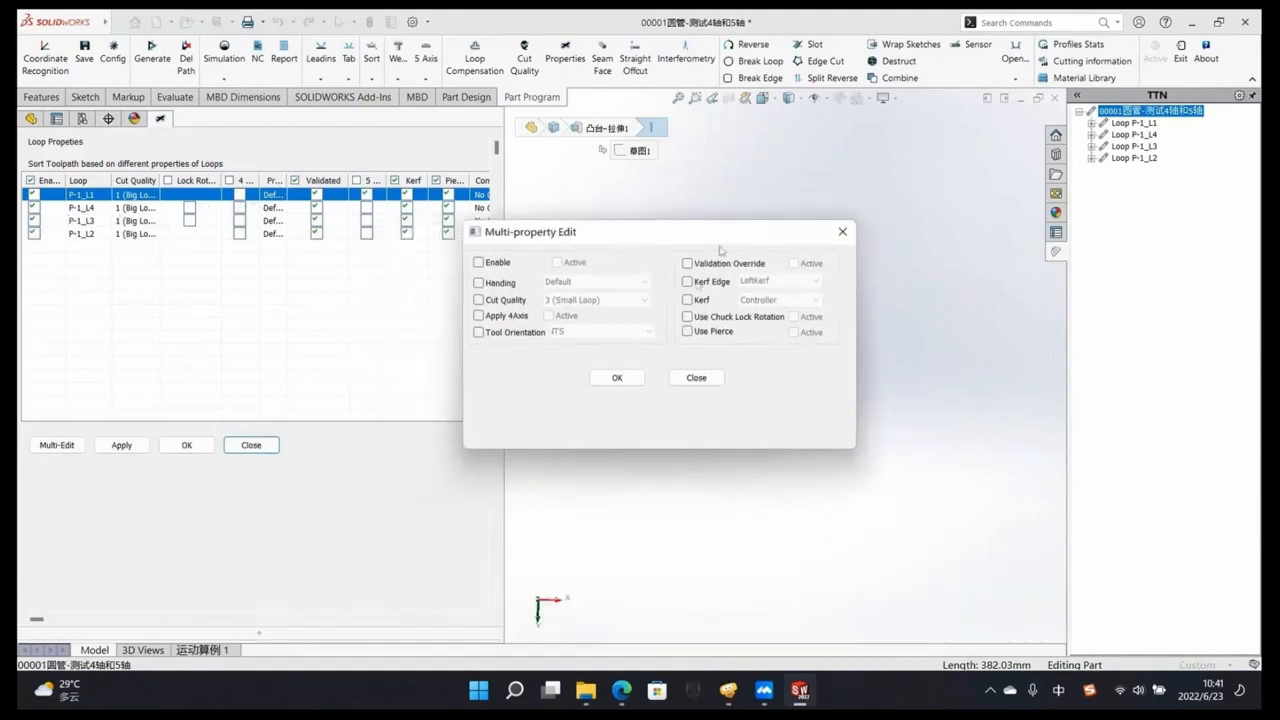
pyautogui.click(641, 379)
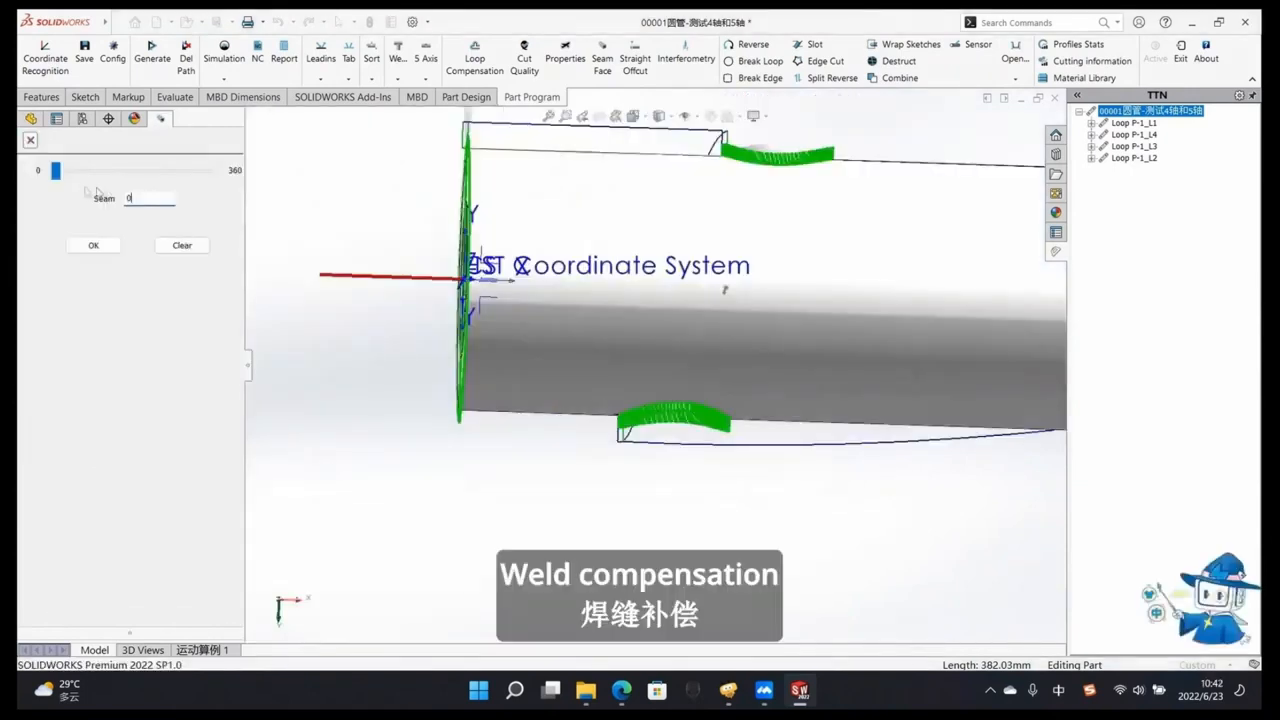
# Step: Set the tube's seam face position to 166, apply it and close the seam settings
pyautogui.moveTo(56, 175); pyautogui.dragTo(115, 183)
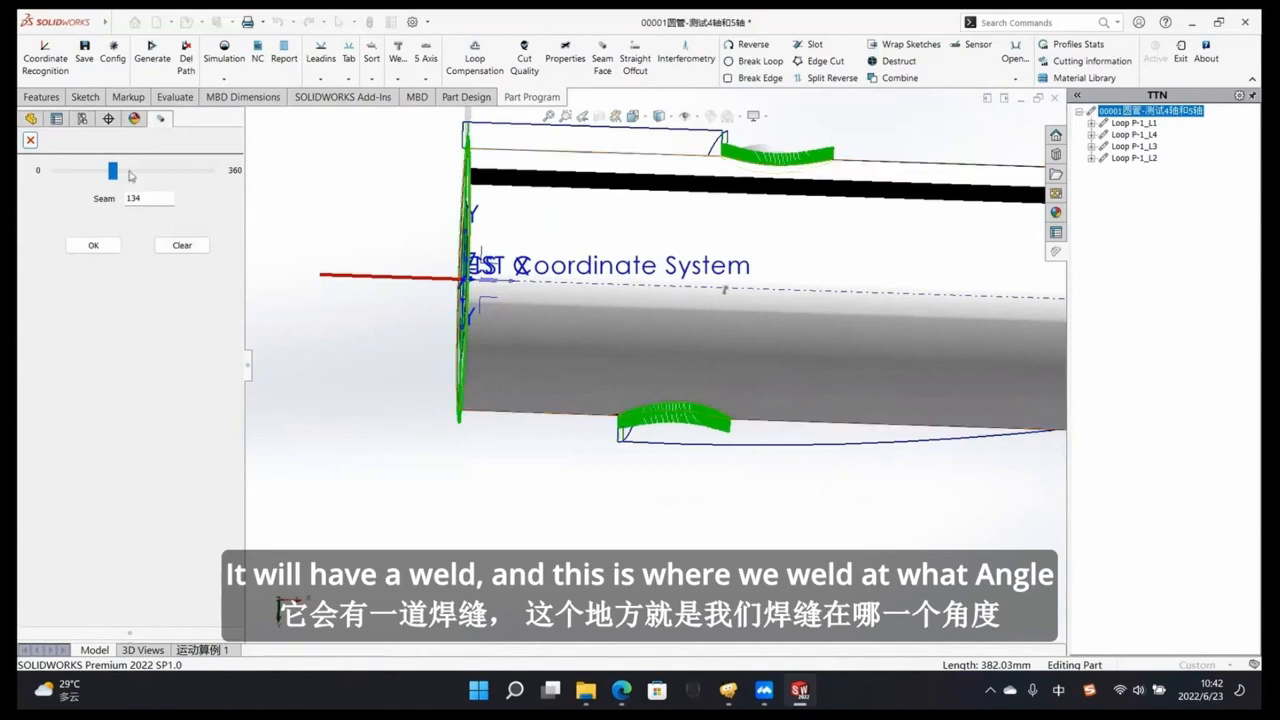
pyautogui.moveTo(113, 180); pyautogui.dragTo(125, 212)
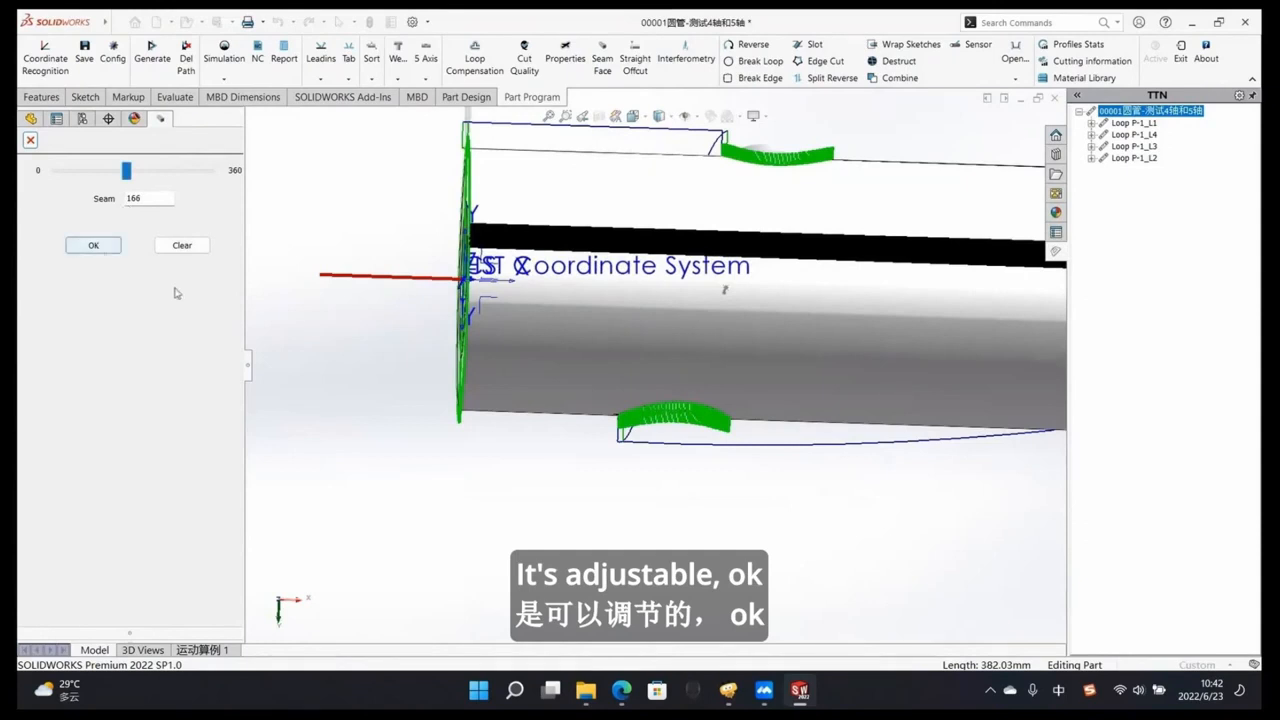
pyautogui.click(93, 246)
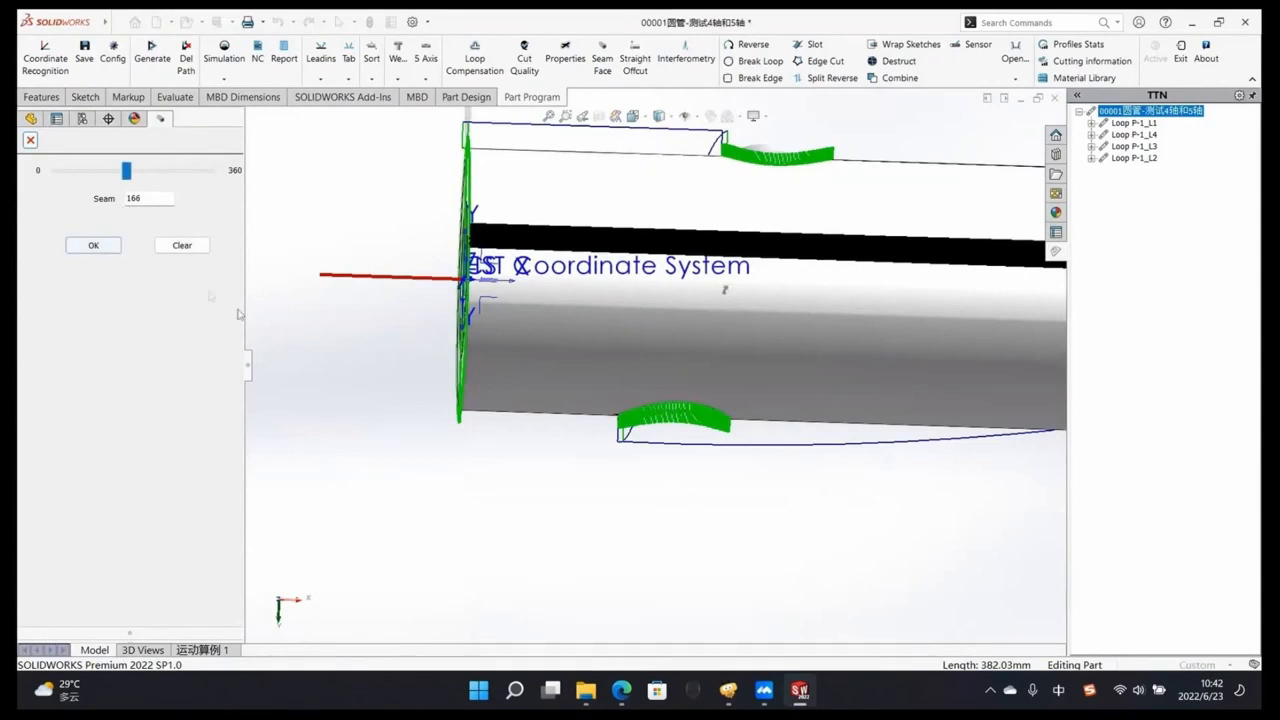
pyautogui.click(31, 141)
pyautogui.click(248, 373)
# Step: Add straight offcuts of 5 mm to both the first loop and the last loop of the tube
pyautogui.moveTo(680, 273); pyautogui.dragTo(505, 293, button='middle')
pyautogui.moveTo(790, 234)
pyautogui.mouseDown(button='middle')
pyautogui.moveTo(743, 237)
pyautogui.moveTo(798, 210)
pyautogui.mouseUp(button='middle')
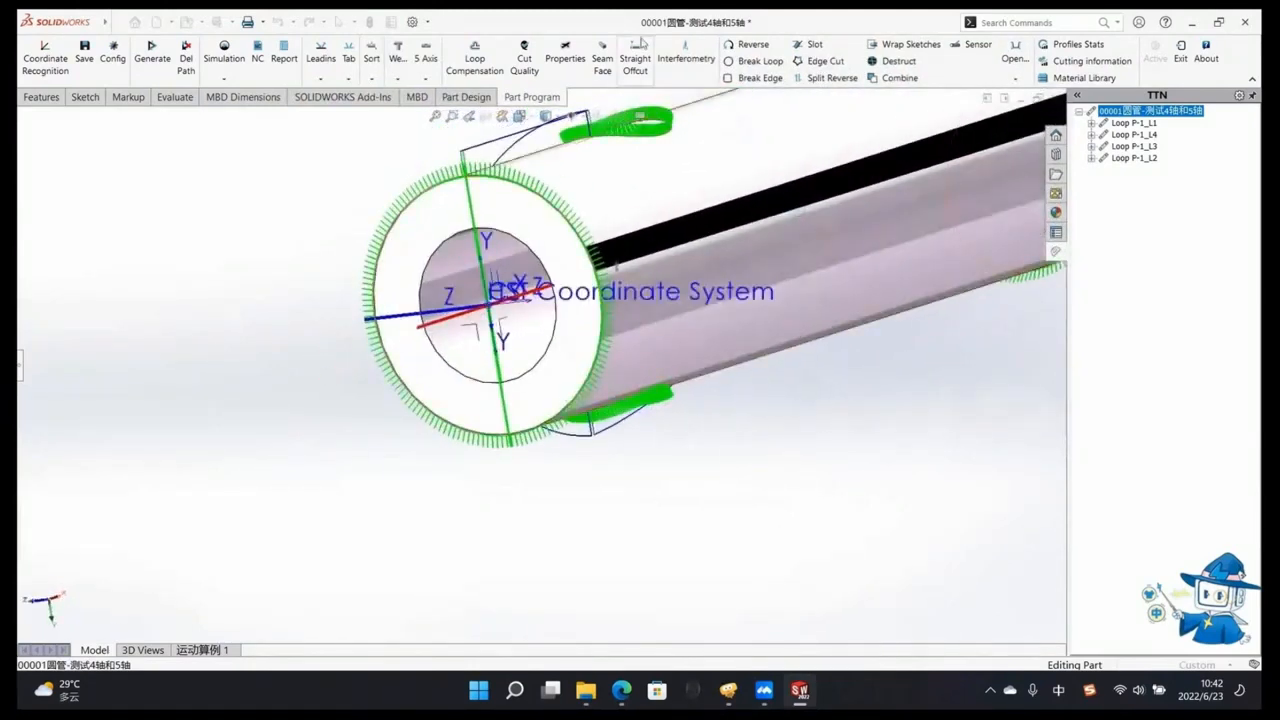
pyautogui.click(20, 364)
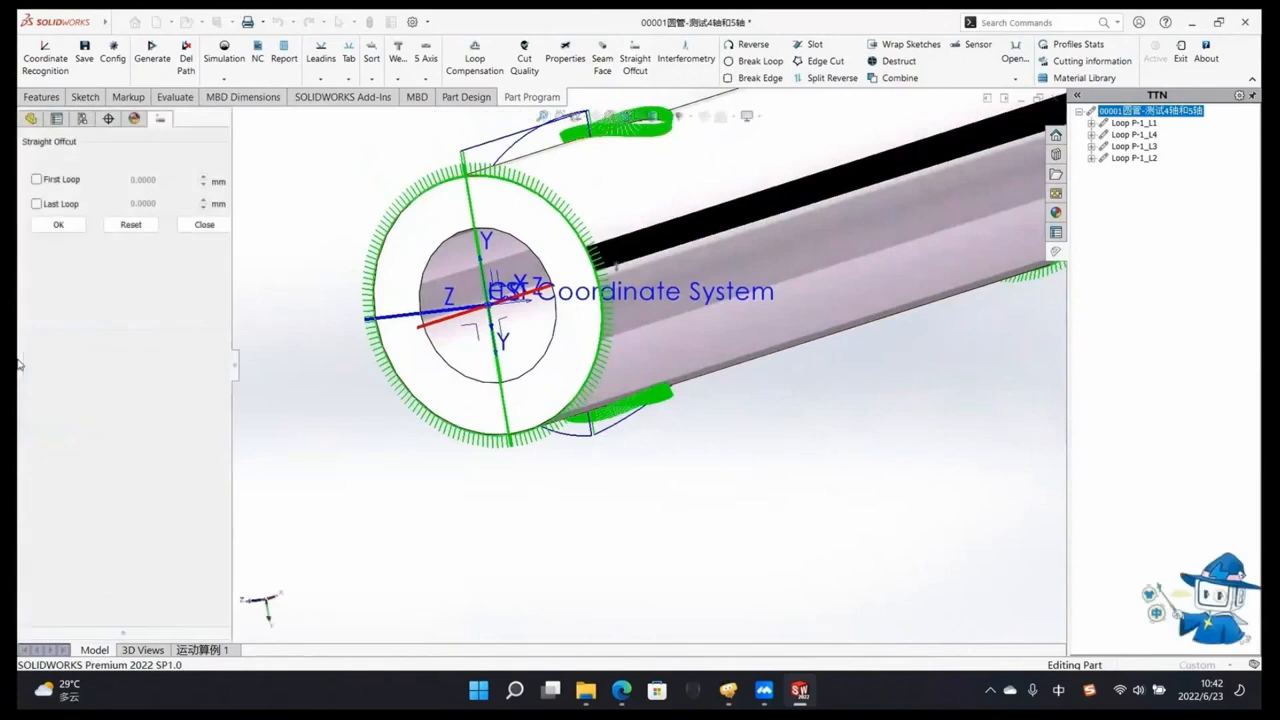
pyautogui.click(37, 180)
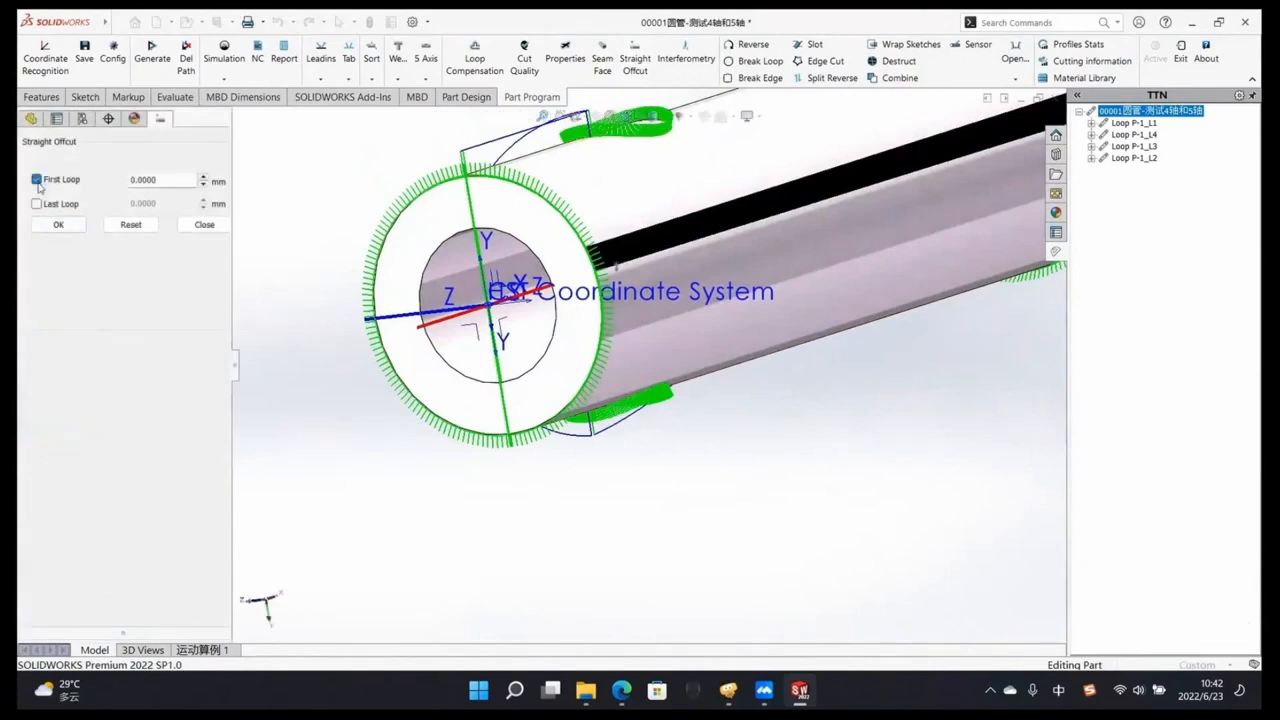
pyautogui.click(37, 204)
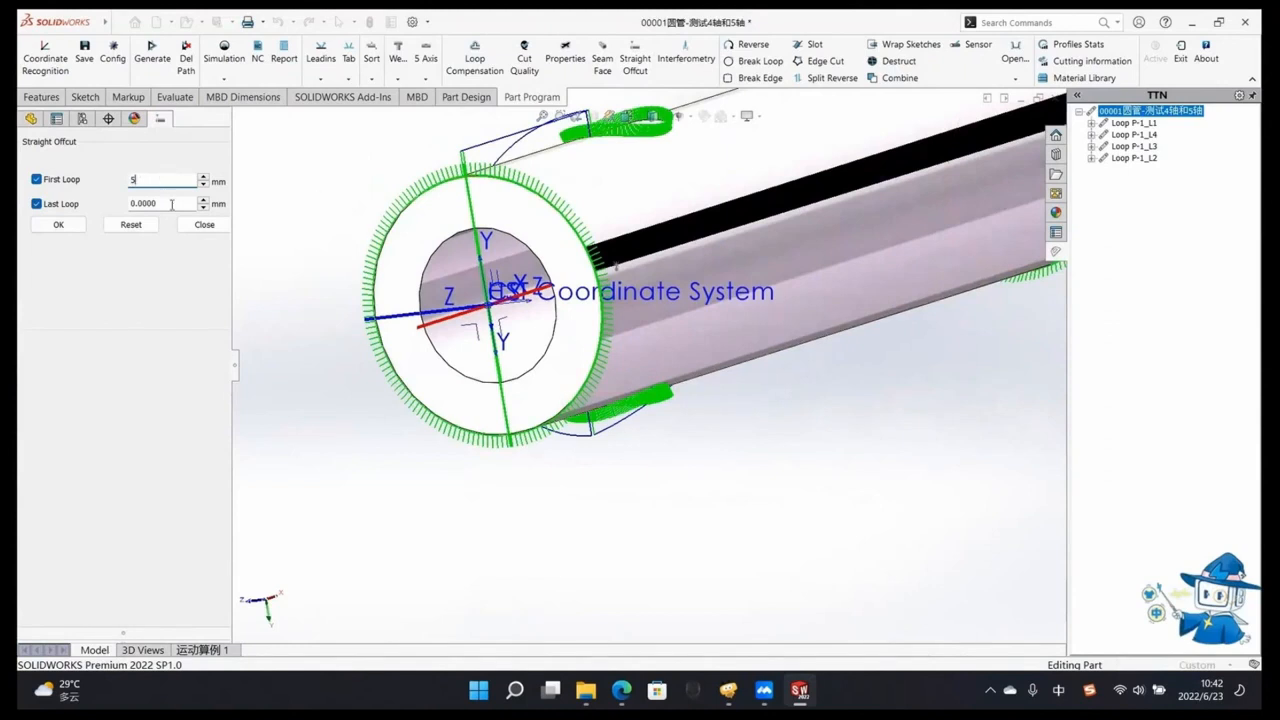
pyautogui.press('Tab')
pyautogui.click(57, 224)
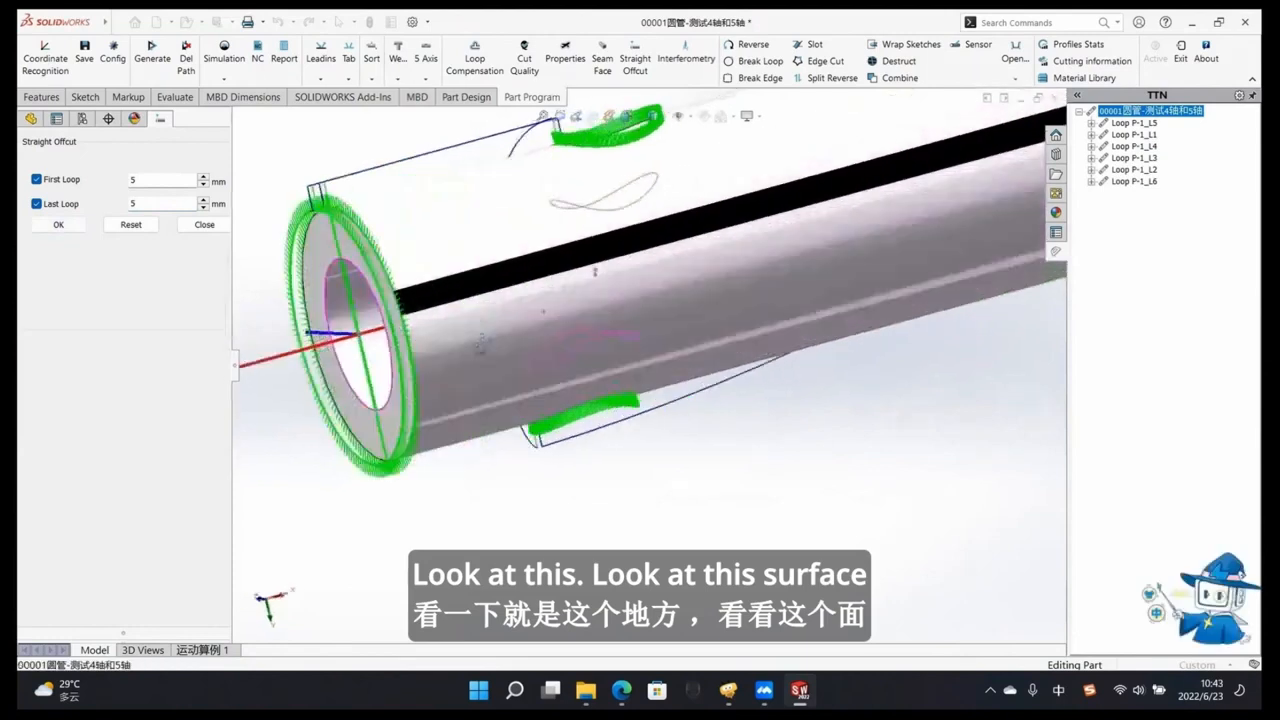
# Step: Examine the offcut loops at both tube ends and review the Cutting Parameters in the toolpath configuration
pyautogui.moveTo(482, 343); pyautogui.dragTo(395, 338, button='middle')
pyautogui.moveTo(632, 322); pyautogui.dragTo(562, 354, button='middle')
pyautogui.scroll(-3, 543, 402)
pyautogui.scroll(9, 596, 407)
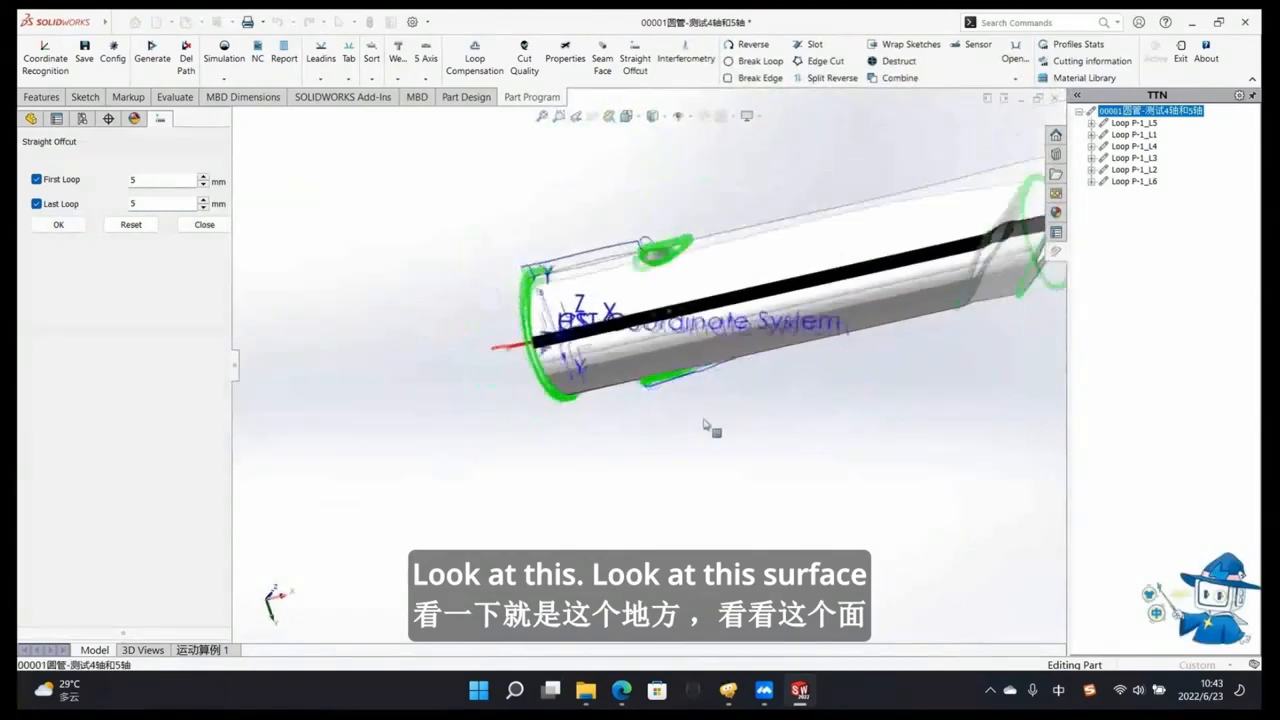
pyautogui.scroll(-3, 992, 254)
pyautogui.scroll(-2, 872, 305)
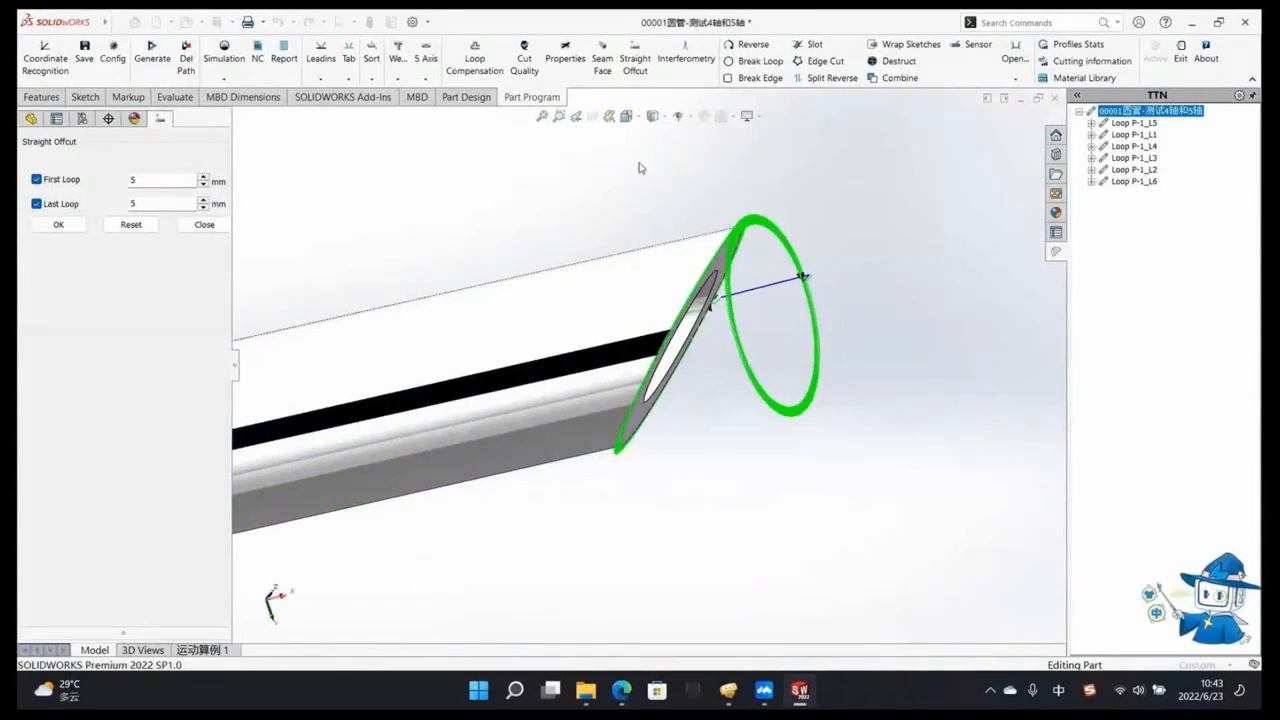
pyautogui.click(113, 55)
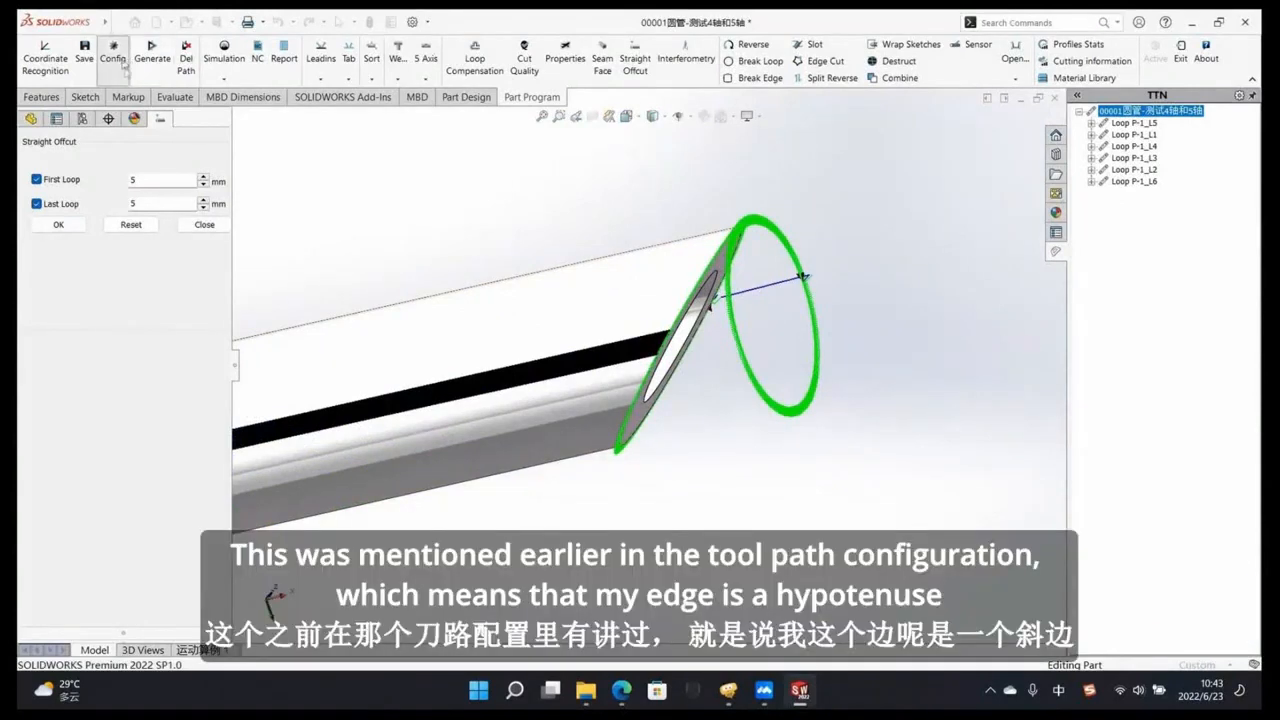
pyautogui.click(366, 194)
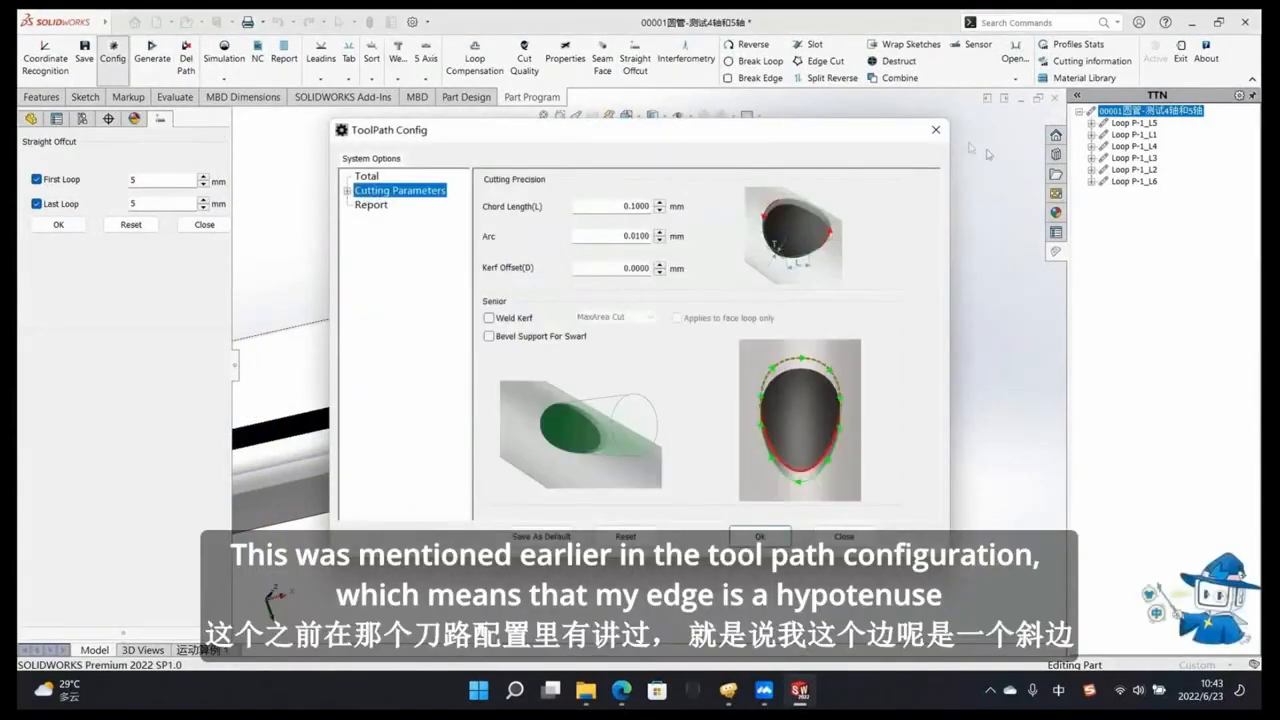
pyautogui.click(936, 131)
# Step: Examine up close the gap between the bevelled end's cutting loop and its straight offcut loop
pyautogui.scroll(-2, 868, 298)
pyautogui.scroll(2, 558, 258)
pyautogui.moveTo(605, 258); pyautogui.dragTo(699, 339, button='middle')
pyautogui.scroll(-3, 478, 431)
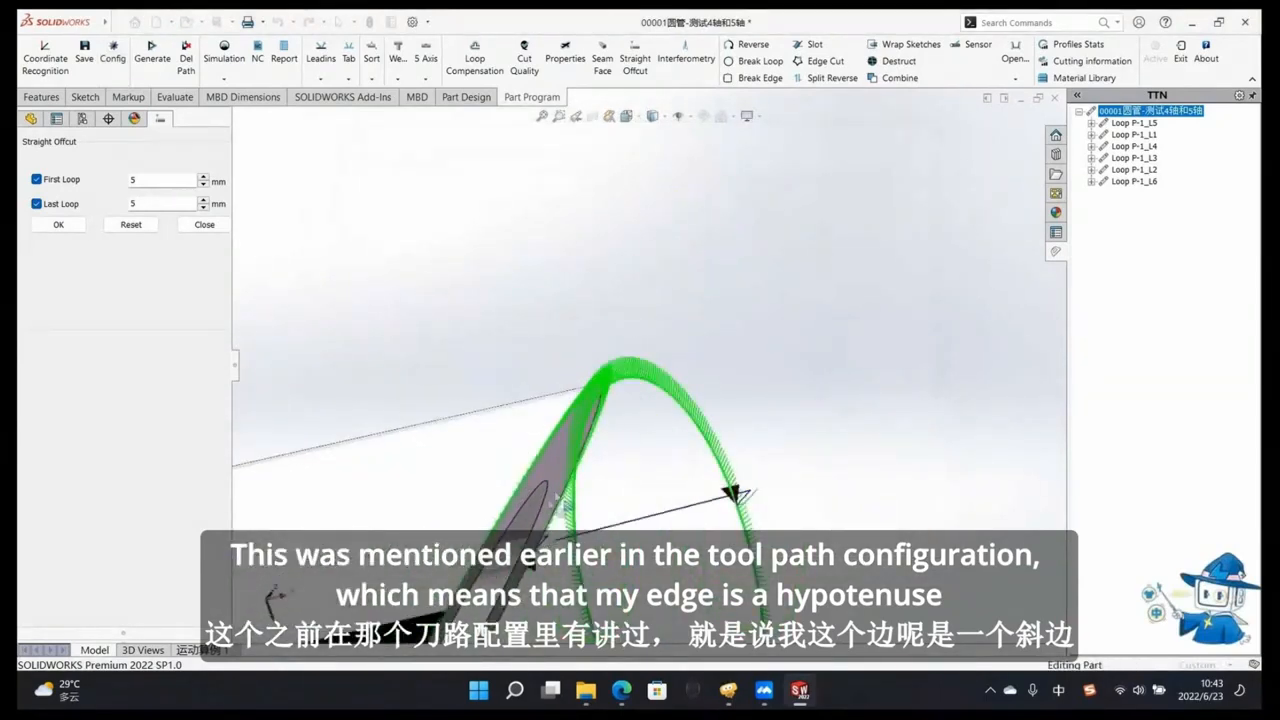
pyautogui.moveTo(550, 470); pyautogui.dragTo(577, 449, button='middle')
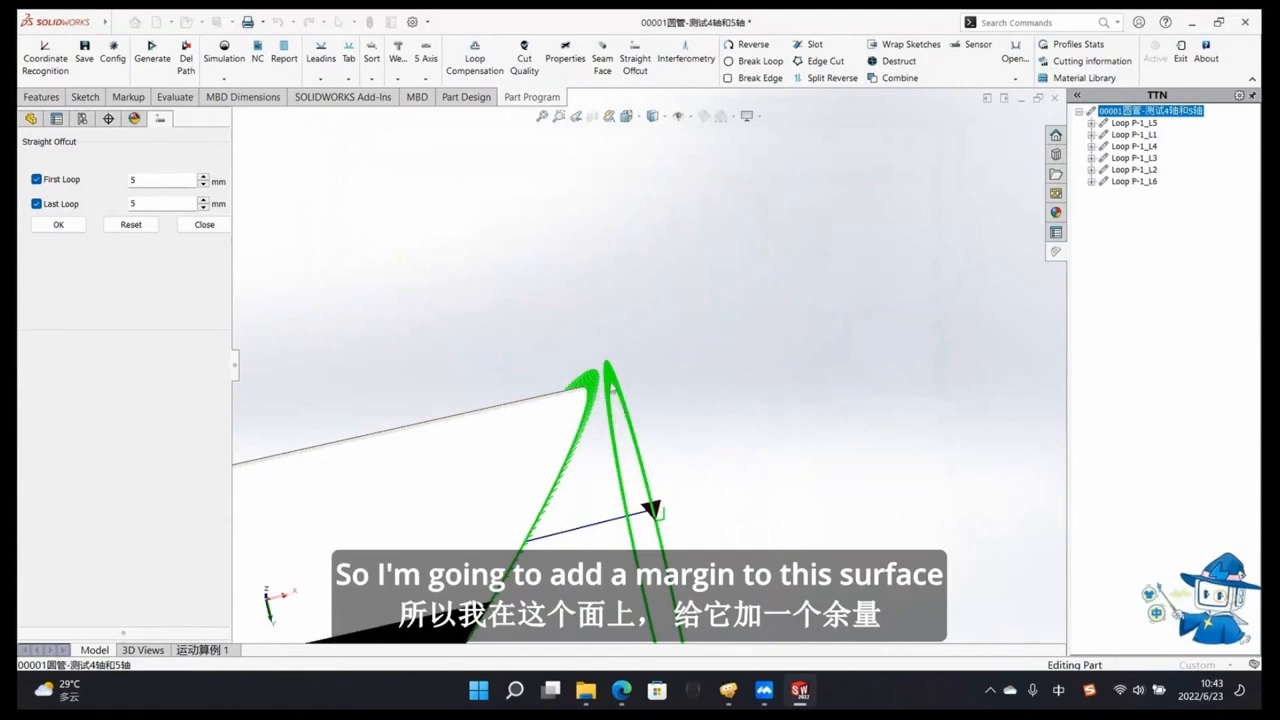
pyautogui.scroll(-2, 610, 387)
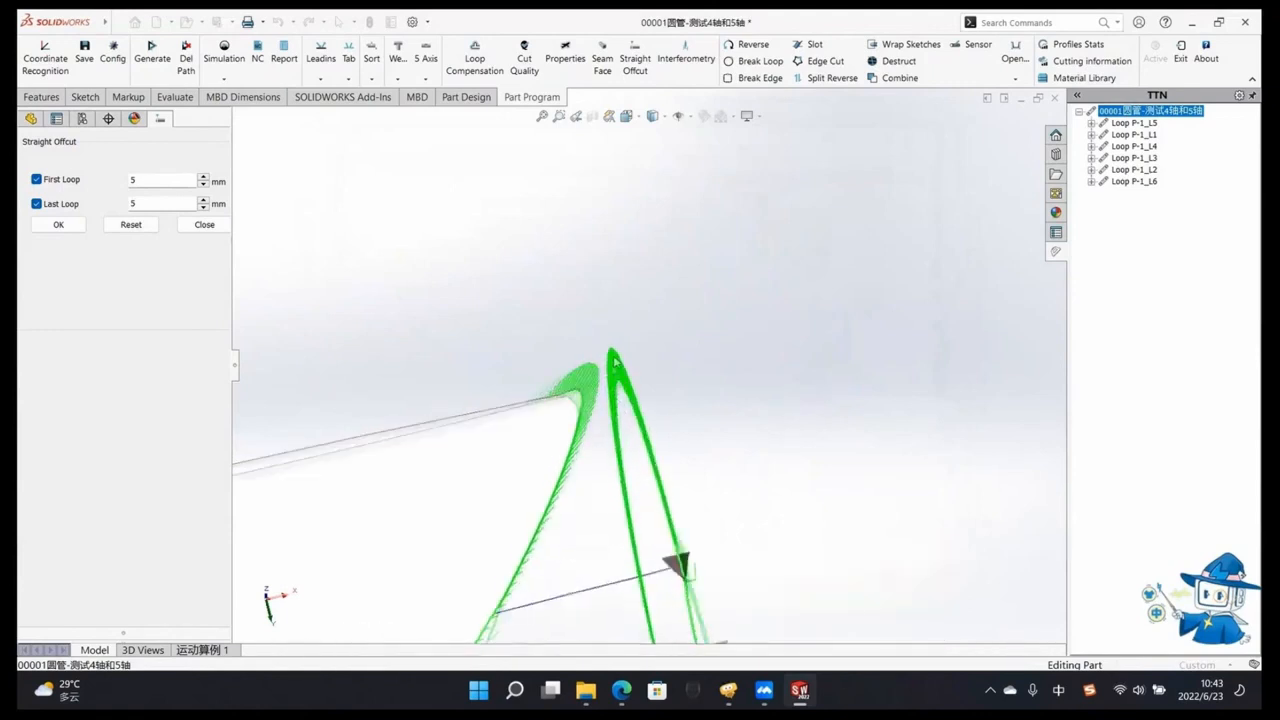
pyautogui.scroll(5, 722, 637)
pyautogui.scroll(-3, 652, 397)
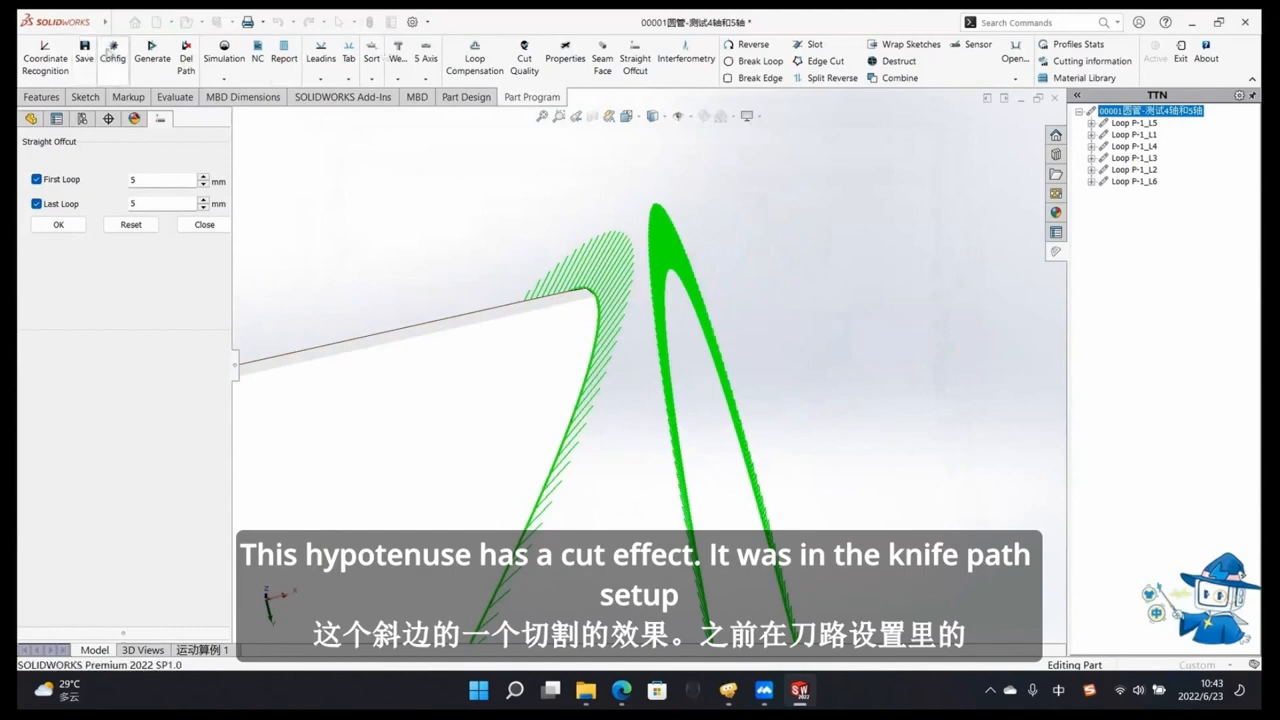
# Step: Open the advanced cutting parameters in the toolpath configuration and enable Straight Offcut
pyautogui.click(118, 52)
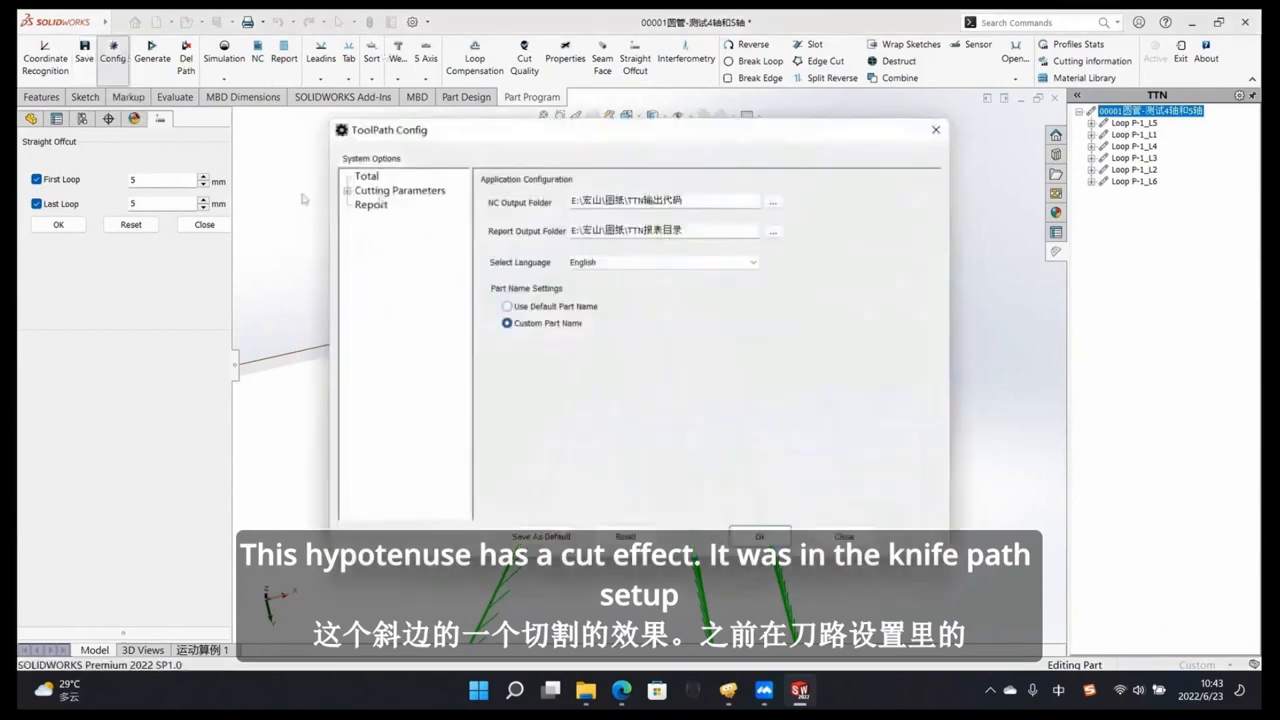
pyautogui.doubleClick(370, 194)
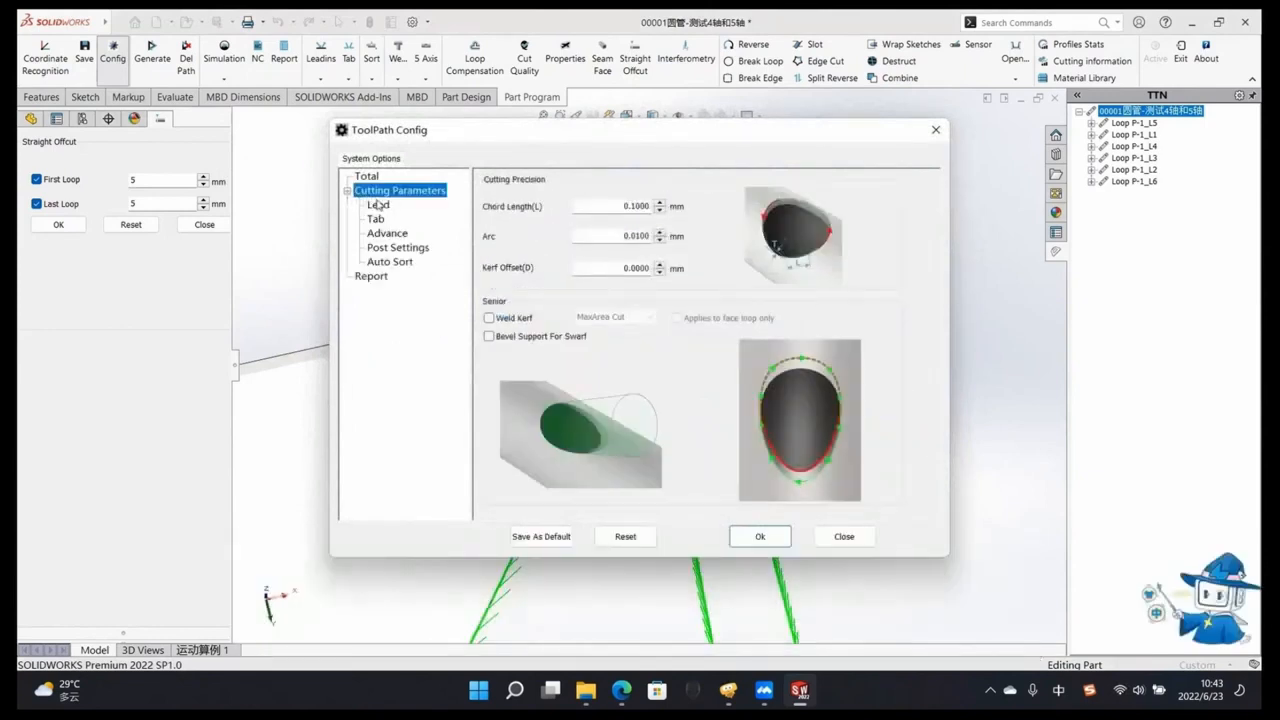
pyautogui.click(390, 234)
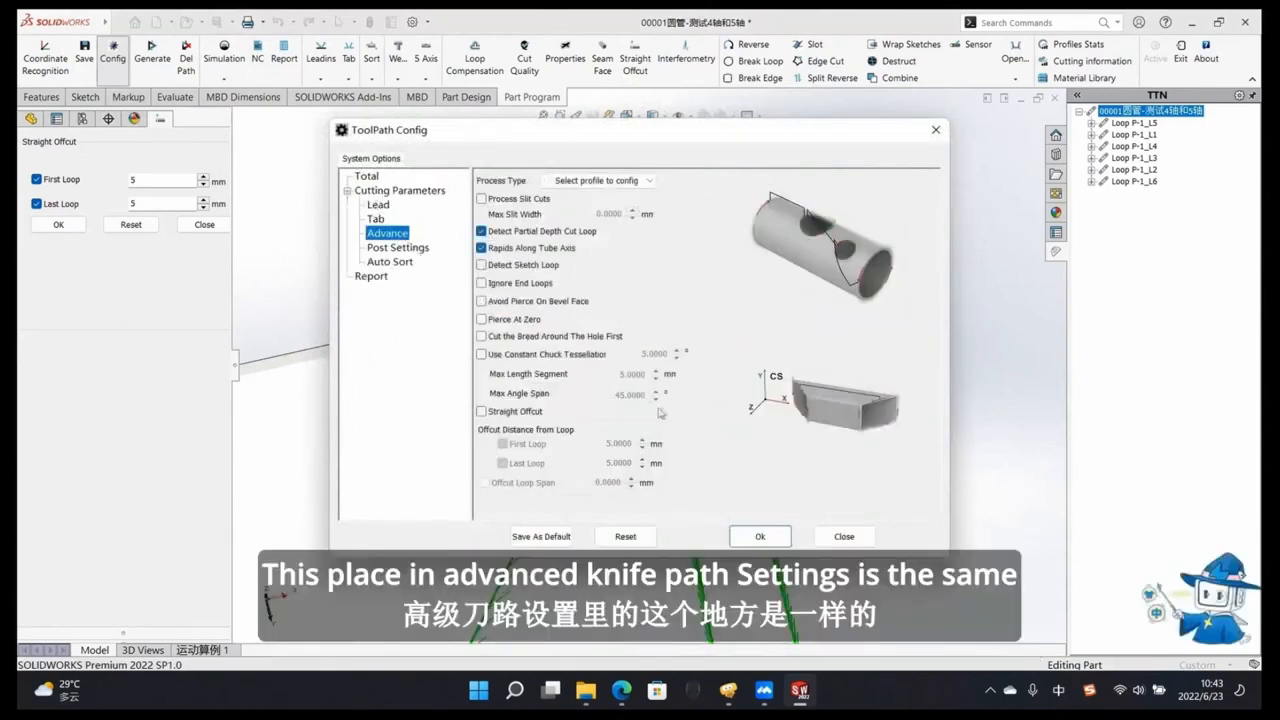
pyautogui.click(482, 411)
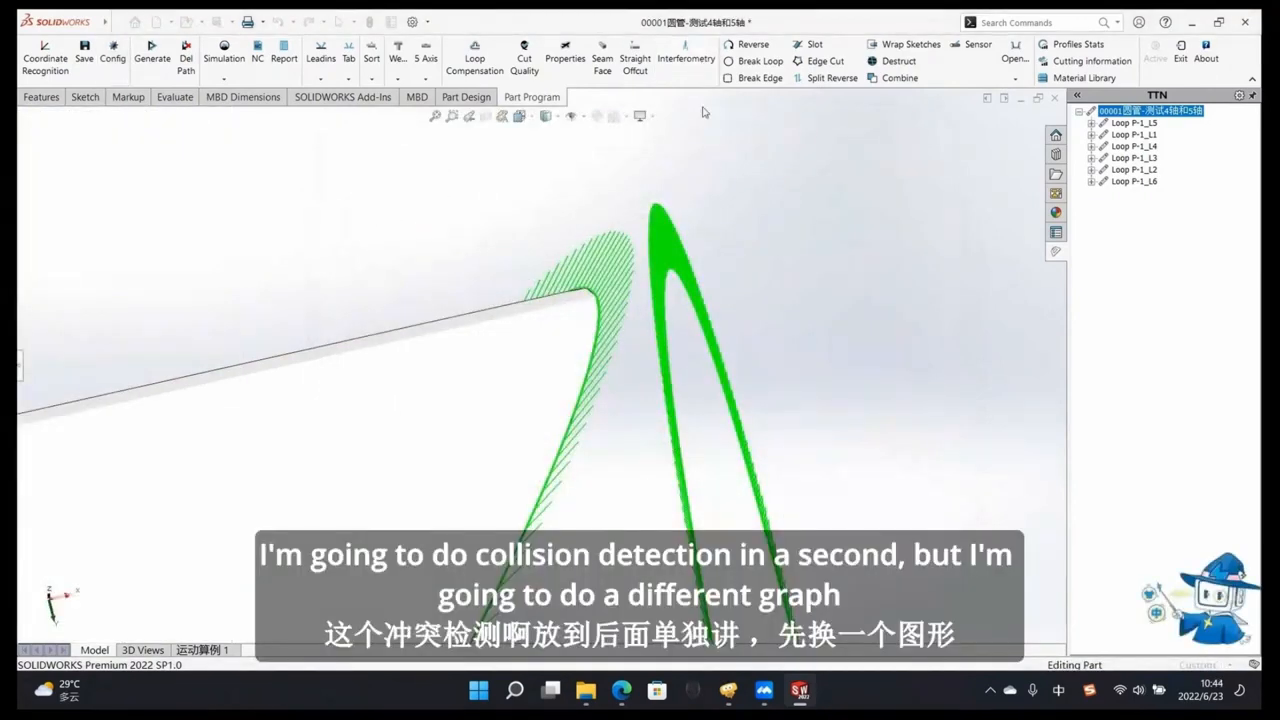
# Step: Close the Straight Offcut settings and exit part programming for the round tube
pyautogui.scroll(-2, 778, 216)
pyautogui.scroll(8, 775, 259)
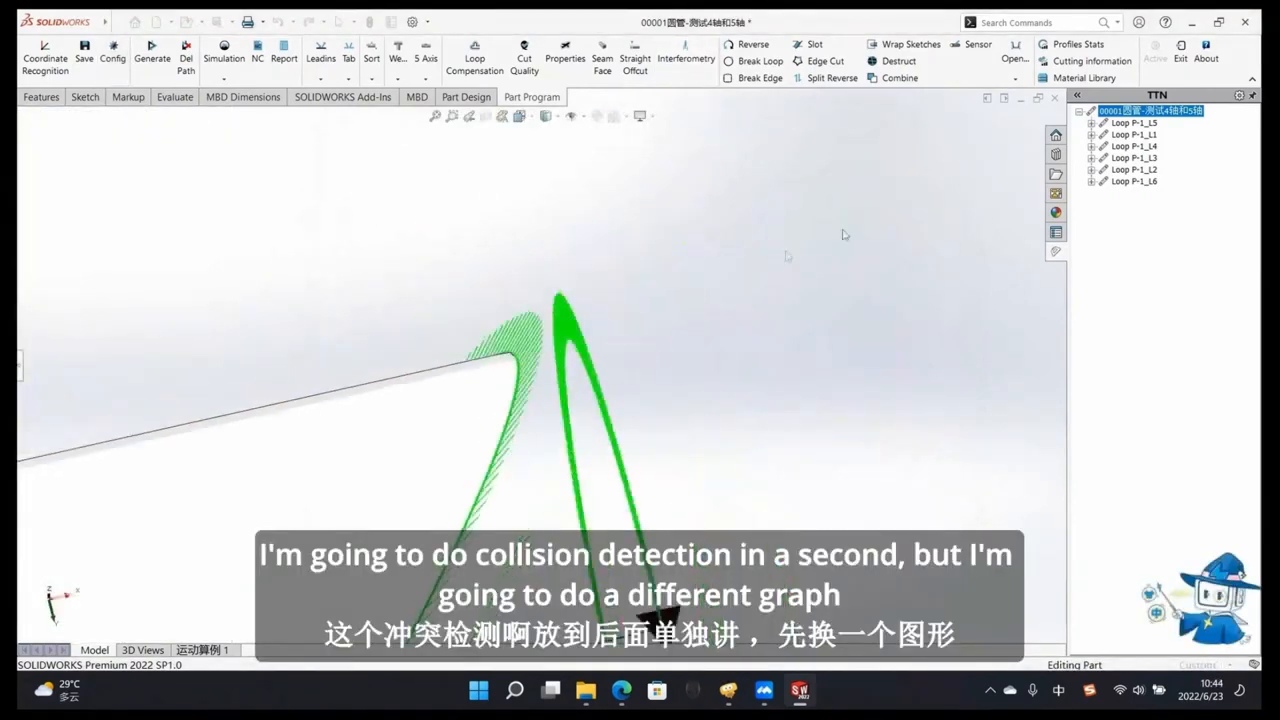
pyautogui.click(1181, 46)
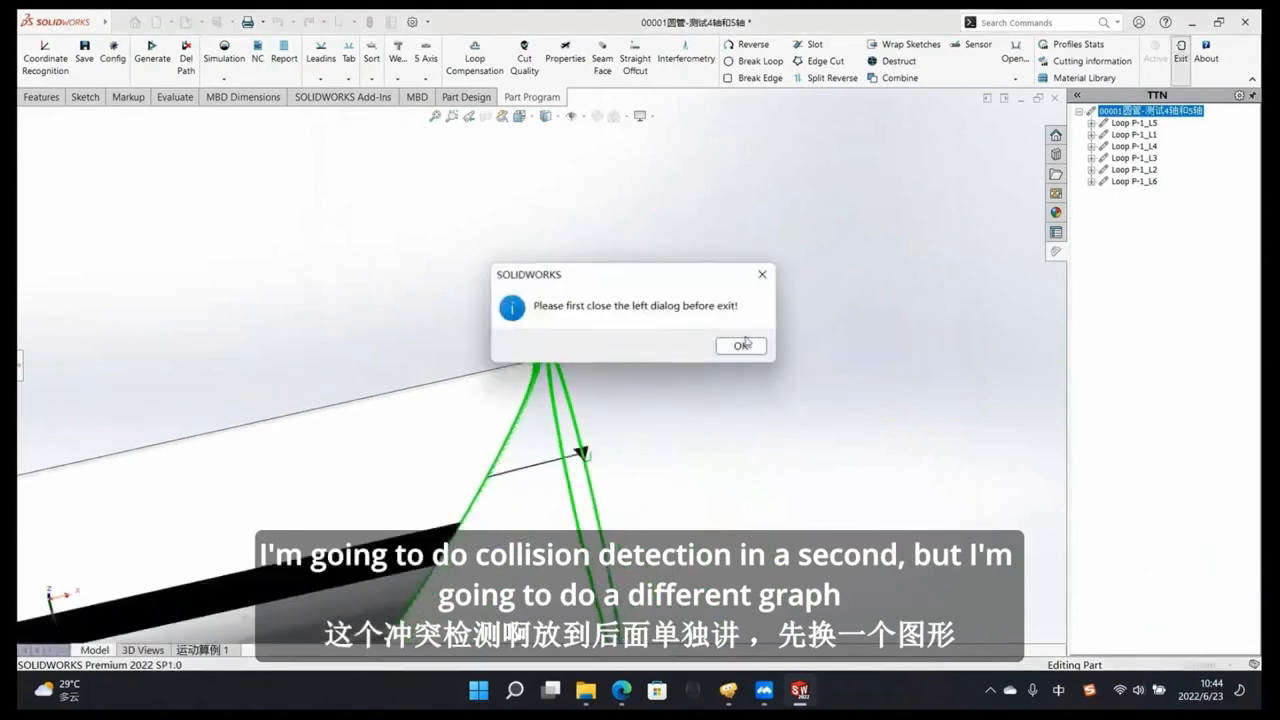
pyautogui.click(746, 344)
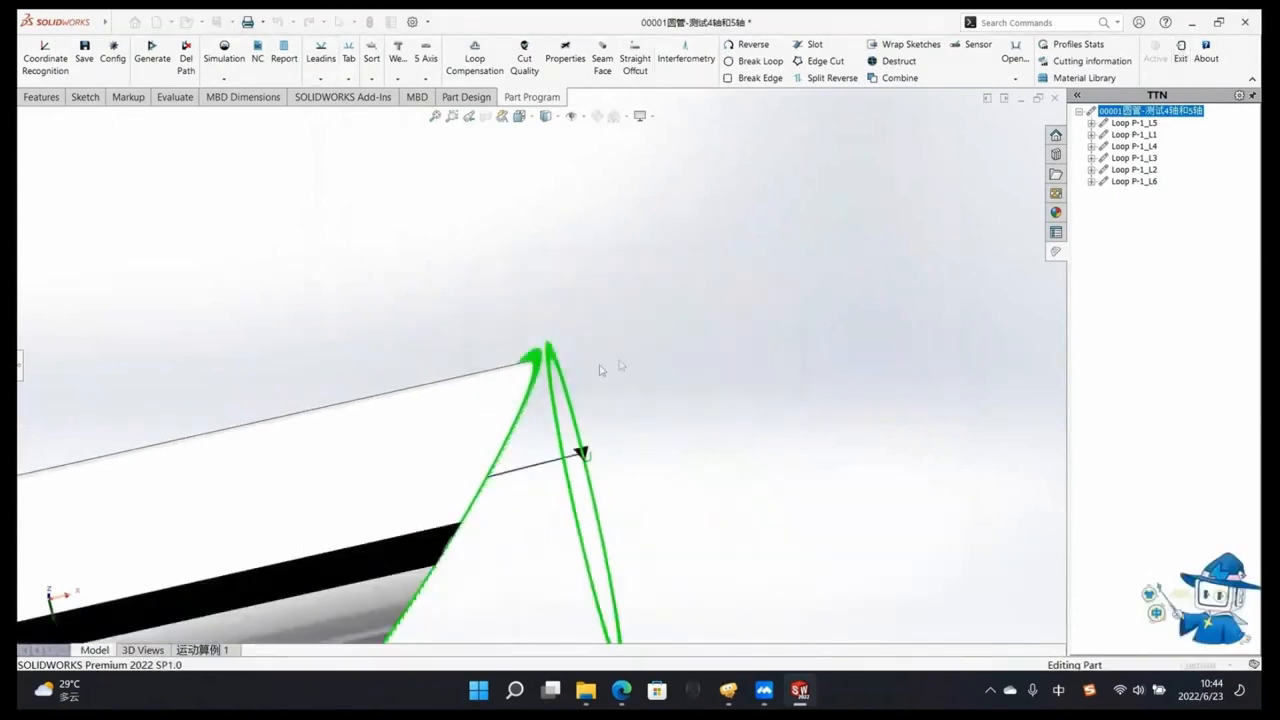
pyautogui.click(20, 368)
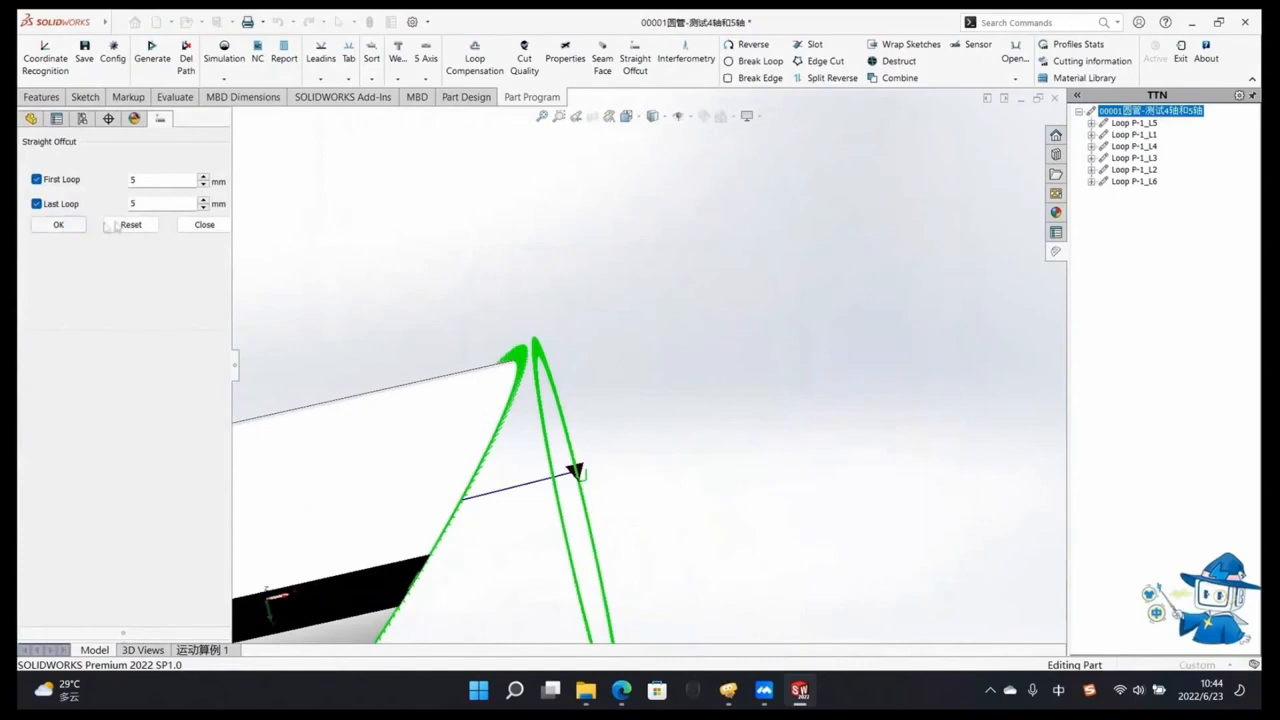
pyautogui.click(204, 224)
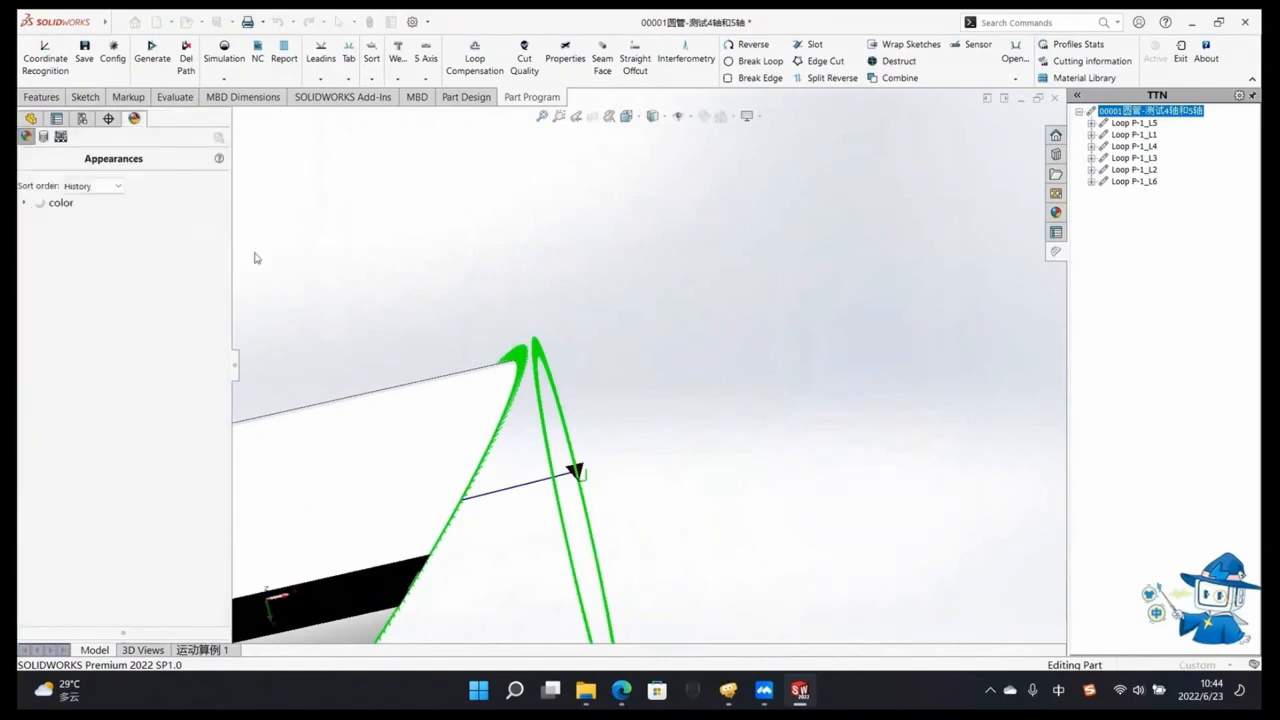
pyautogui.click(232, 369)
pyautogui.click(1182, 50)
# Step: Open the part 00105矩形管细长条-测试细长条 and generate its toolpaths in part programming
pyautogui.click(186, 21)
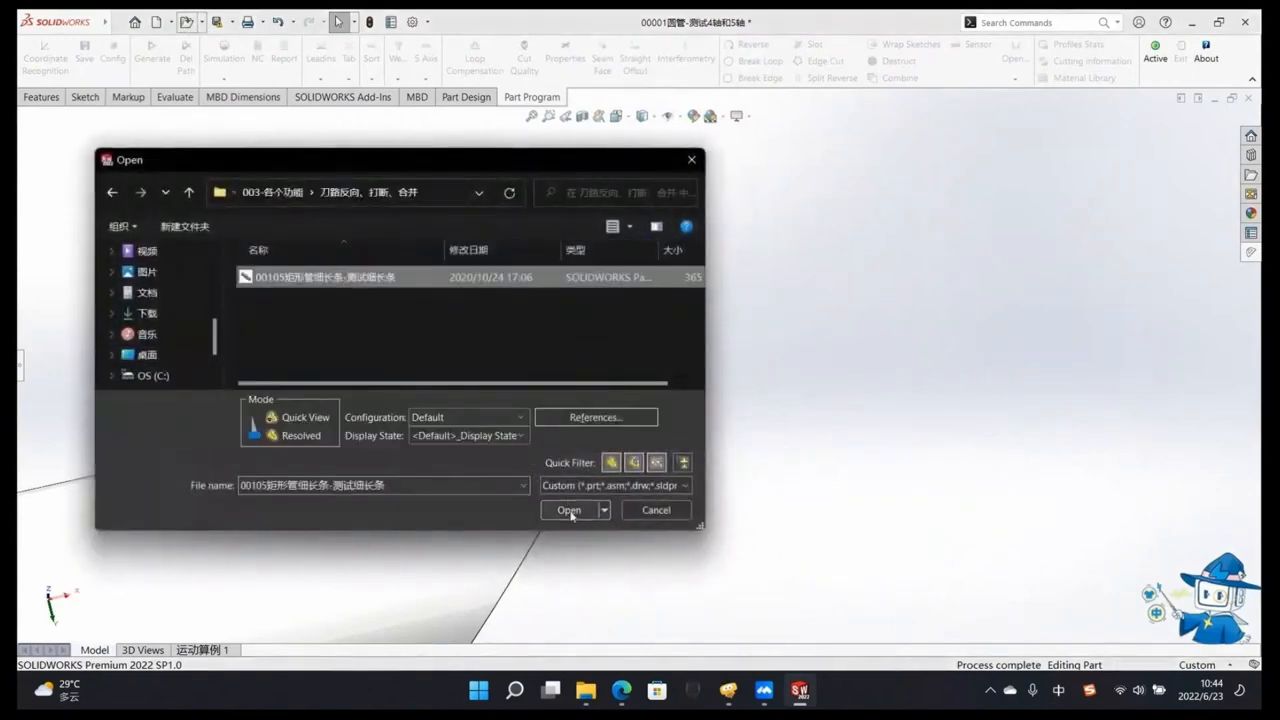
pyautogui.click(568, 509)
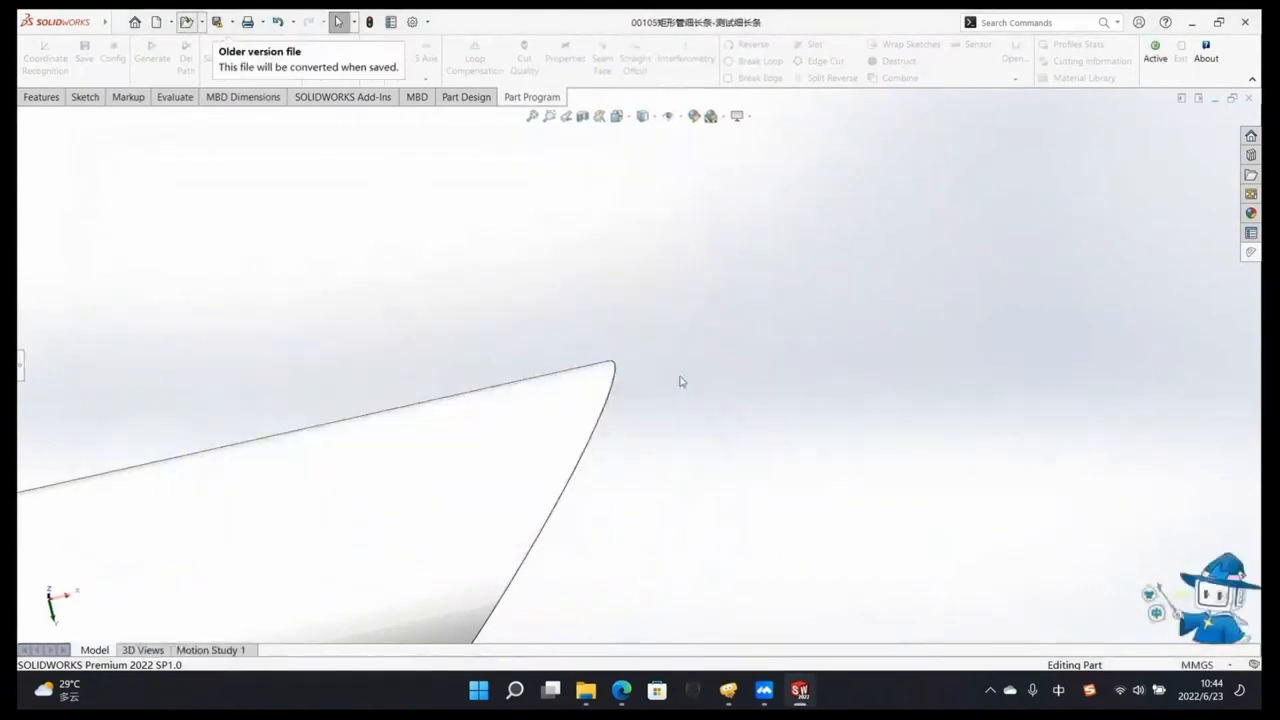
pyautogui.moveTo(1192, 325); pyautogui.dragTo(1045, 388, button='middle')
pyautogui.scroll(3, 991, 277)
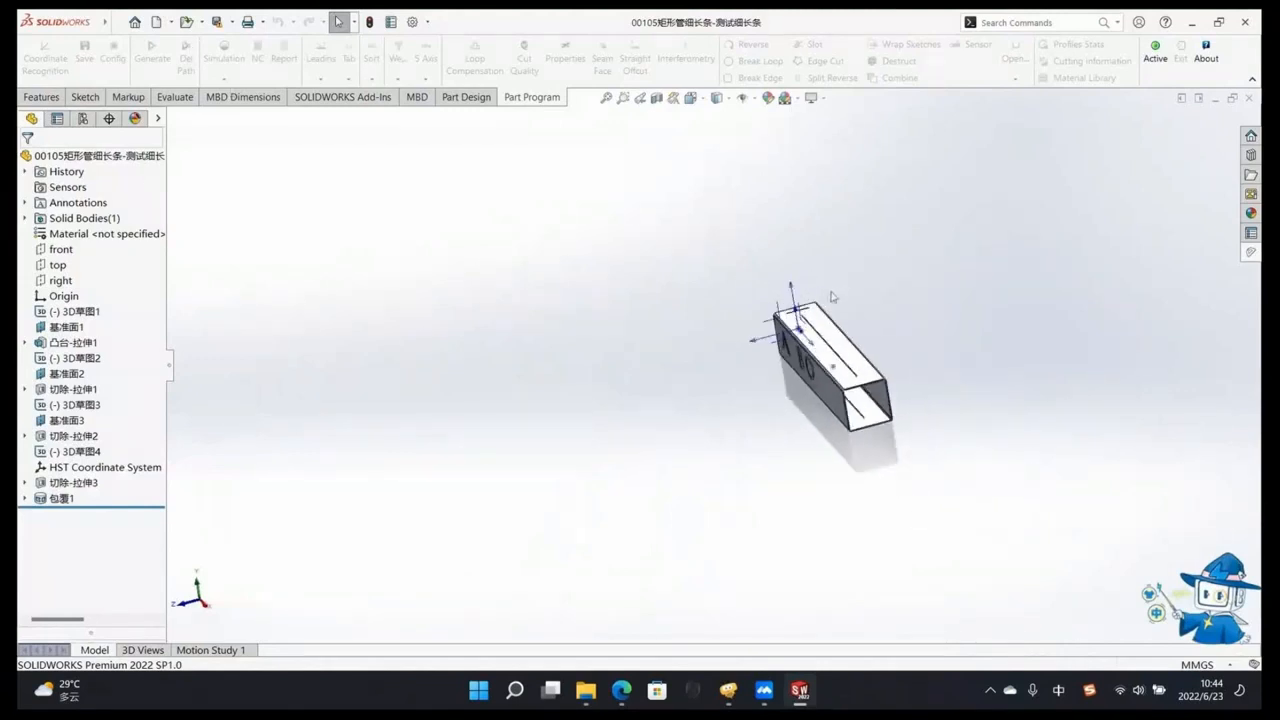
pyautogui.click(1155, 55)
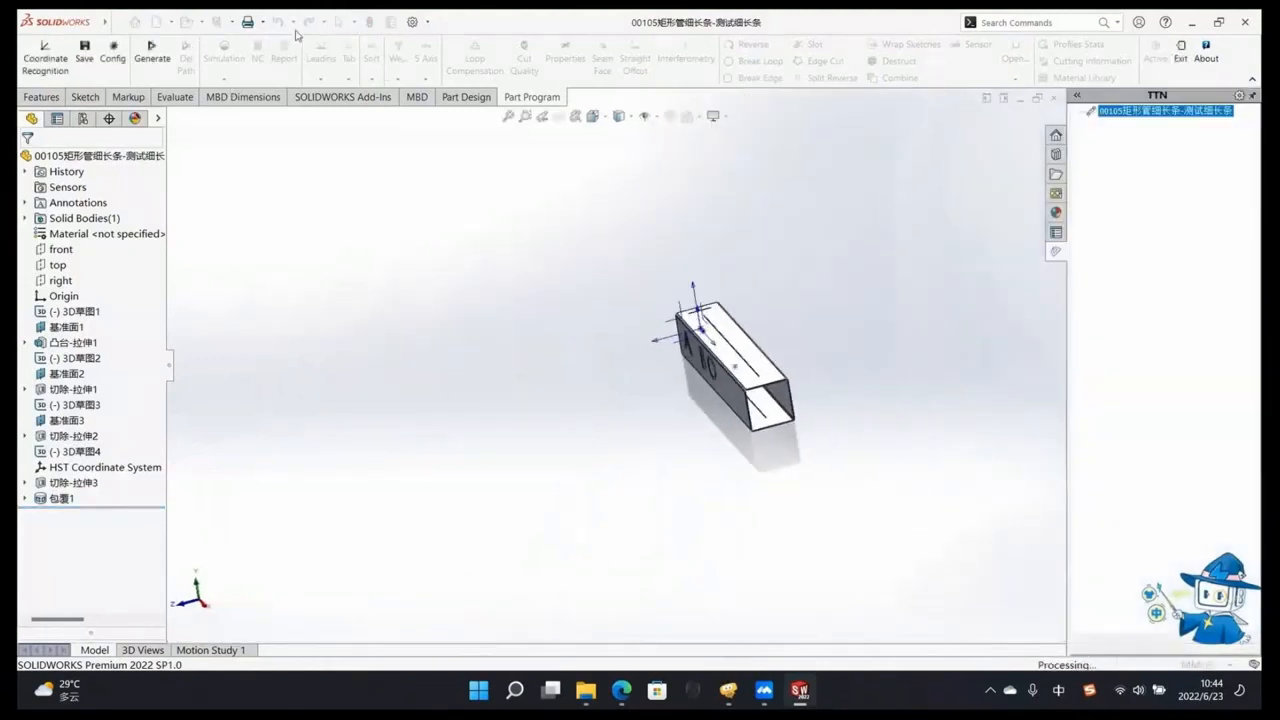
pyautogui.click(151, 52)
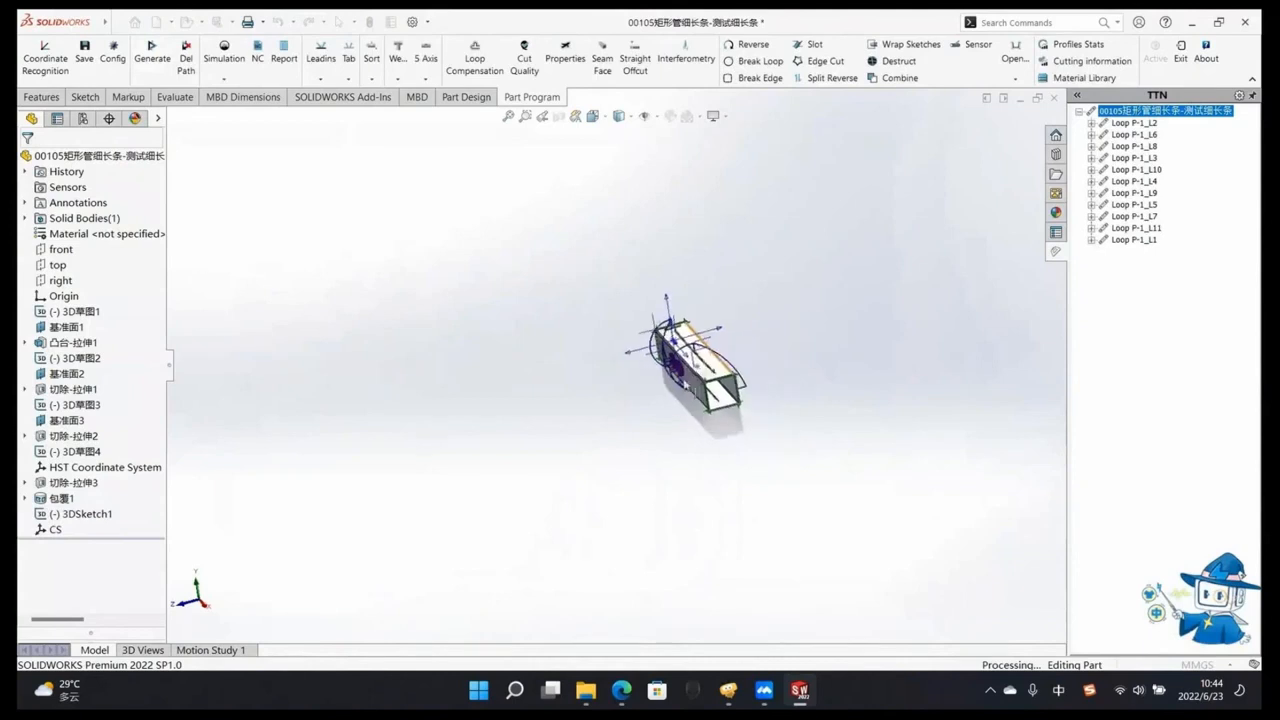
# Step: Examine up close the slit's cutting path on the tube's upper face and its two parallel cut lines
pyautogui.moveTo(686, 384); pyautogui.dragTo(687, 459, button='middle')
pyautogui.scroll(-4, 670, 352)
pyautogui.scroll(-7, 682, 381)
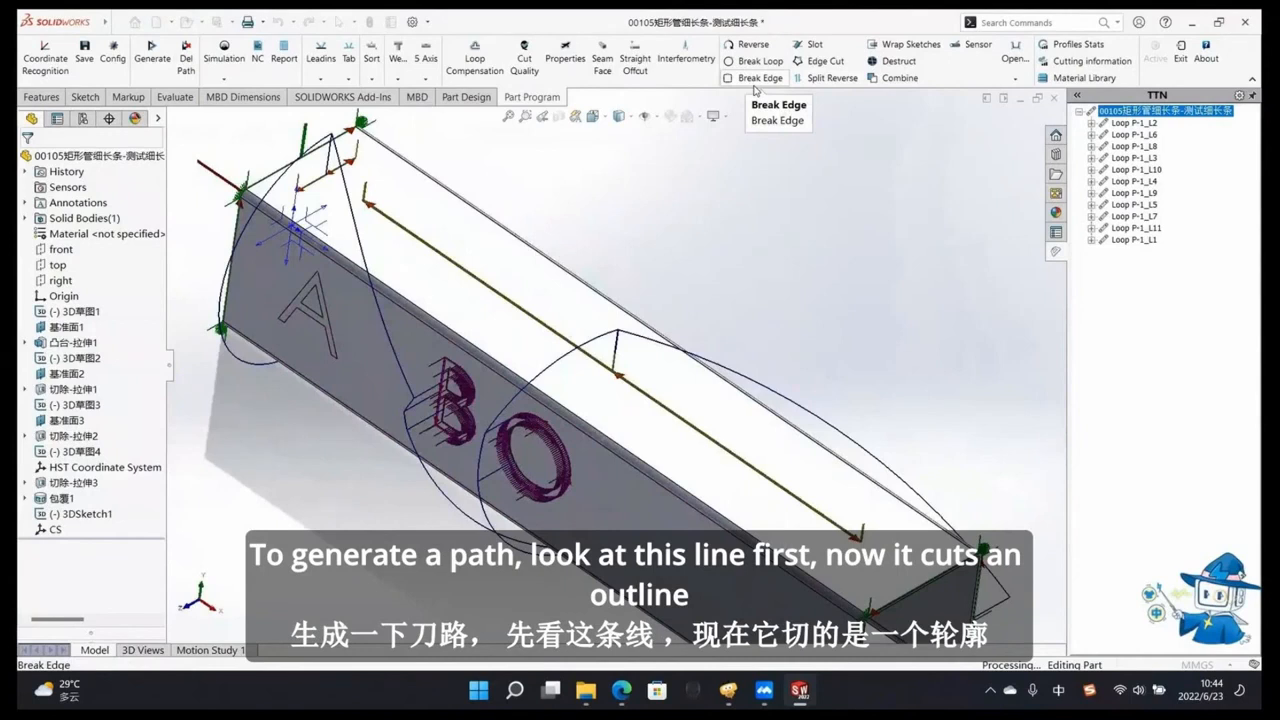
pyautogui.moveTo(700, 405); pyautogui.dragTo(687, 440, button='middle')
pyautogui.scroll(-8, 776, 519)
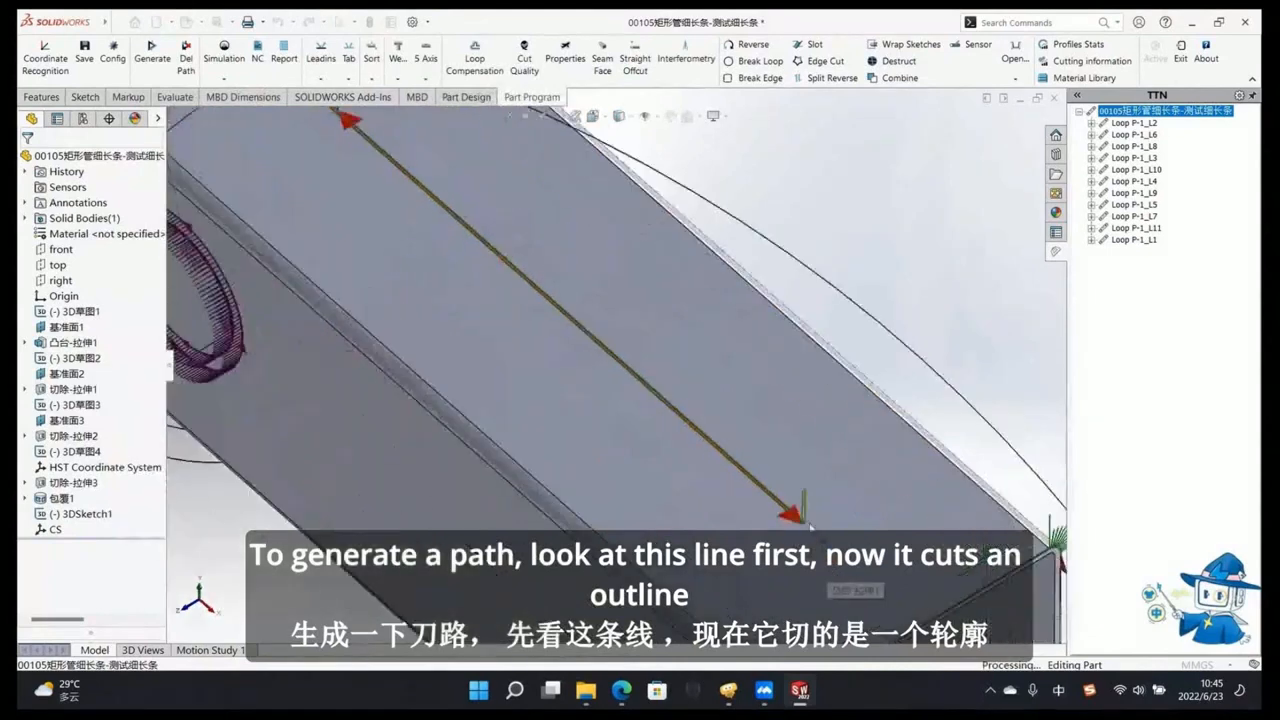
pyautogui.scroll(-5, 776, 519)
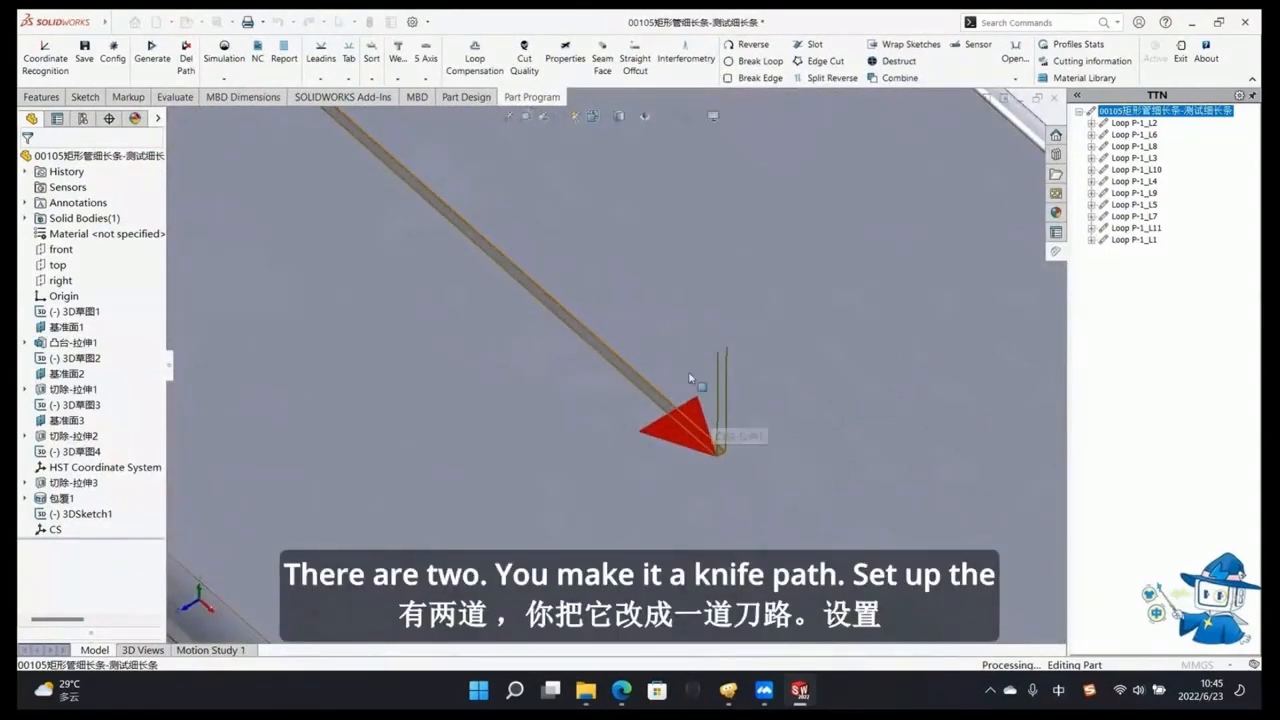
pyautogui.scroll(-3, 688, 379)
pyautogui.scroll(-5, 688, 379)
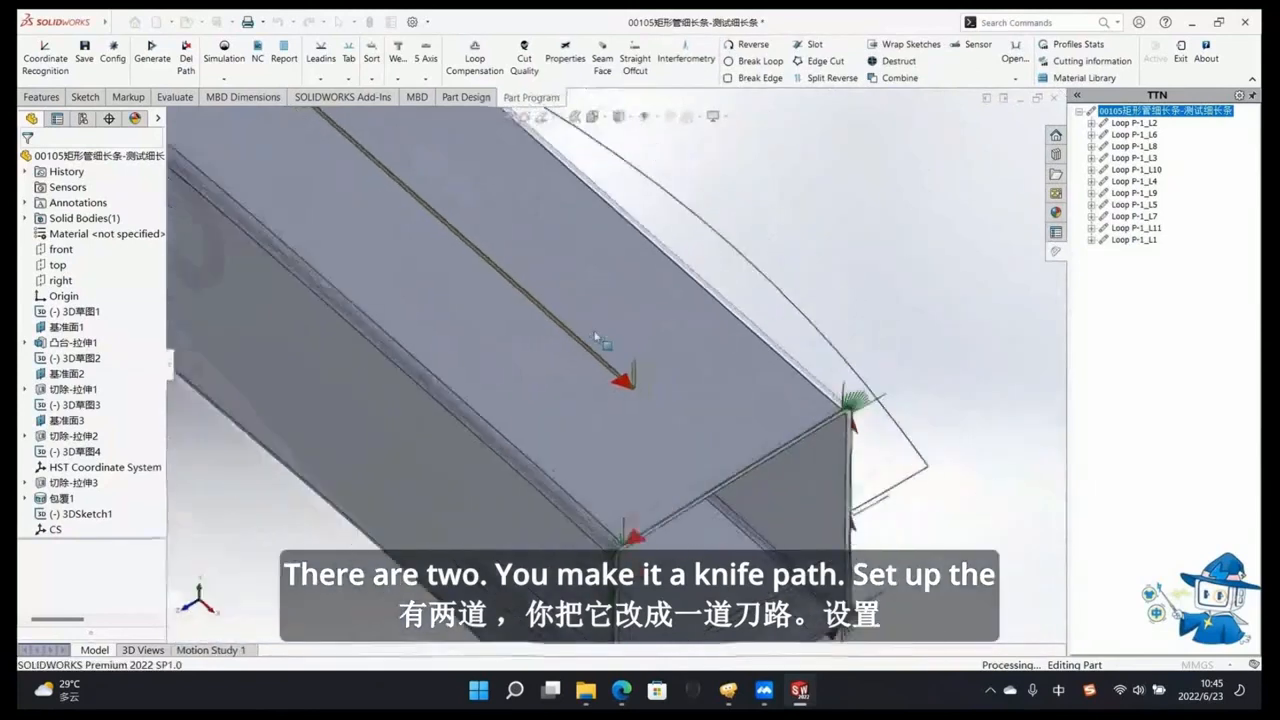
pyautogui.scroll(6, 595, 345)
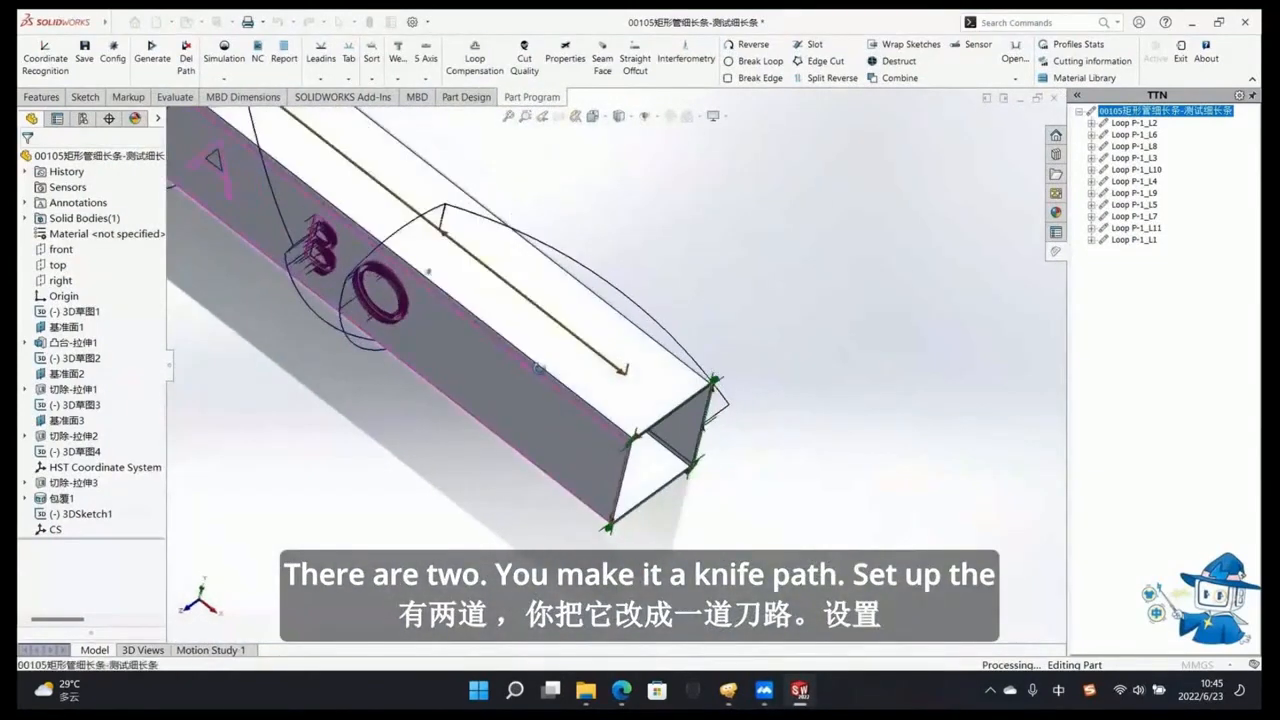
pyautogui.moveTo(540, 369); pyautogui.dragTo(534, 382, button='middle')
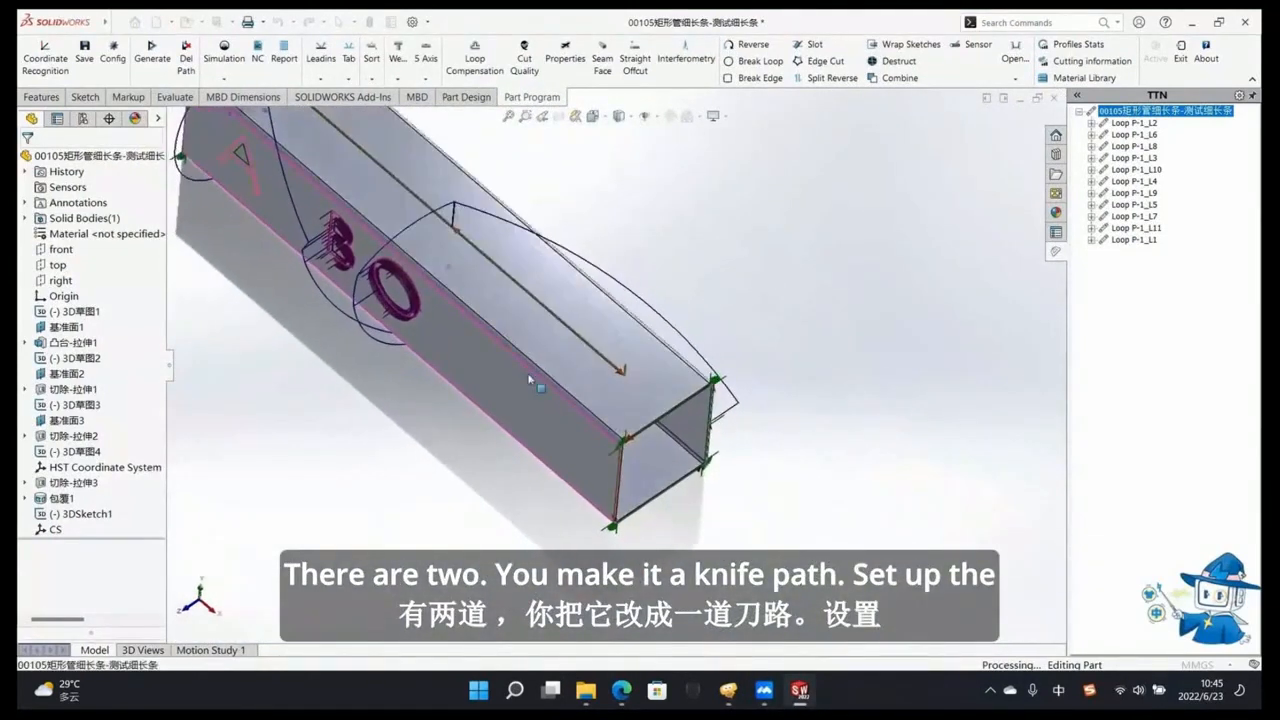
# Step: Enable Process Slit Cuts in the advanced cutting parameters and regenerate the toolpaths
pyautogui.click(116, 58)
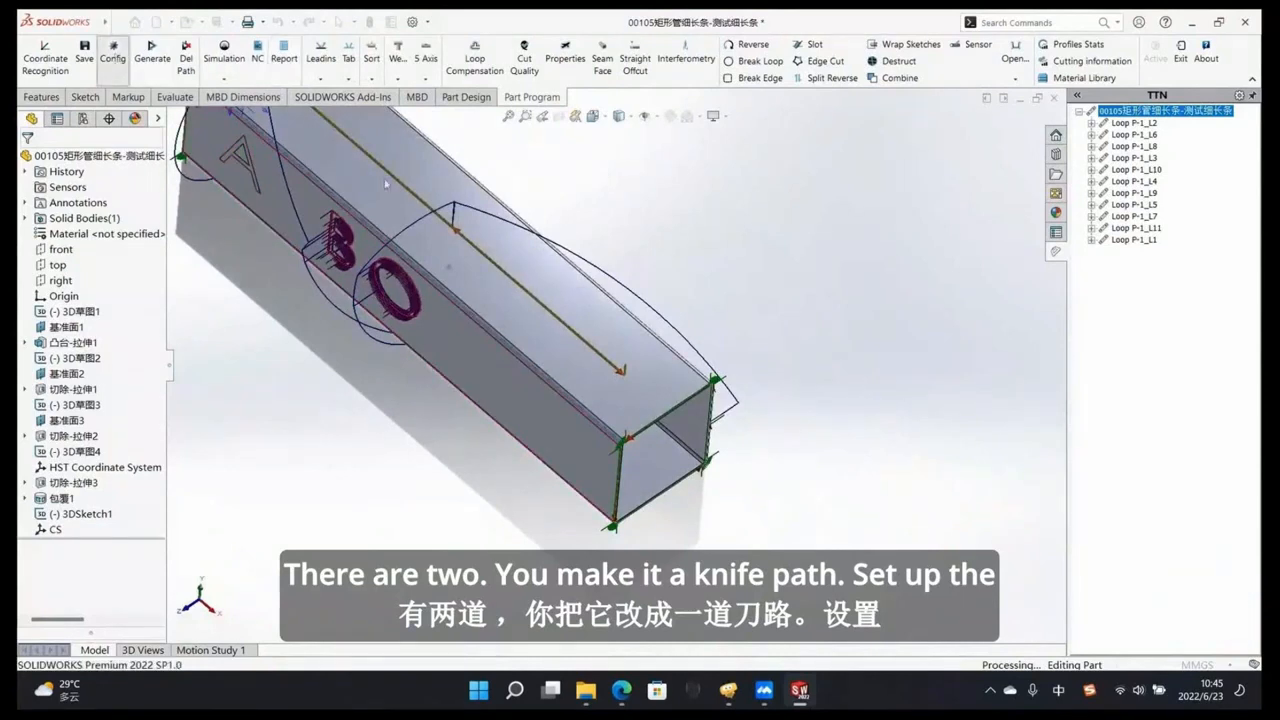
pyautogui.click(348, 191)
pyautogui.click(378, 204)
pyautogui.click(386, 234)
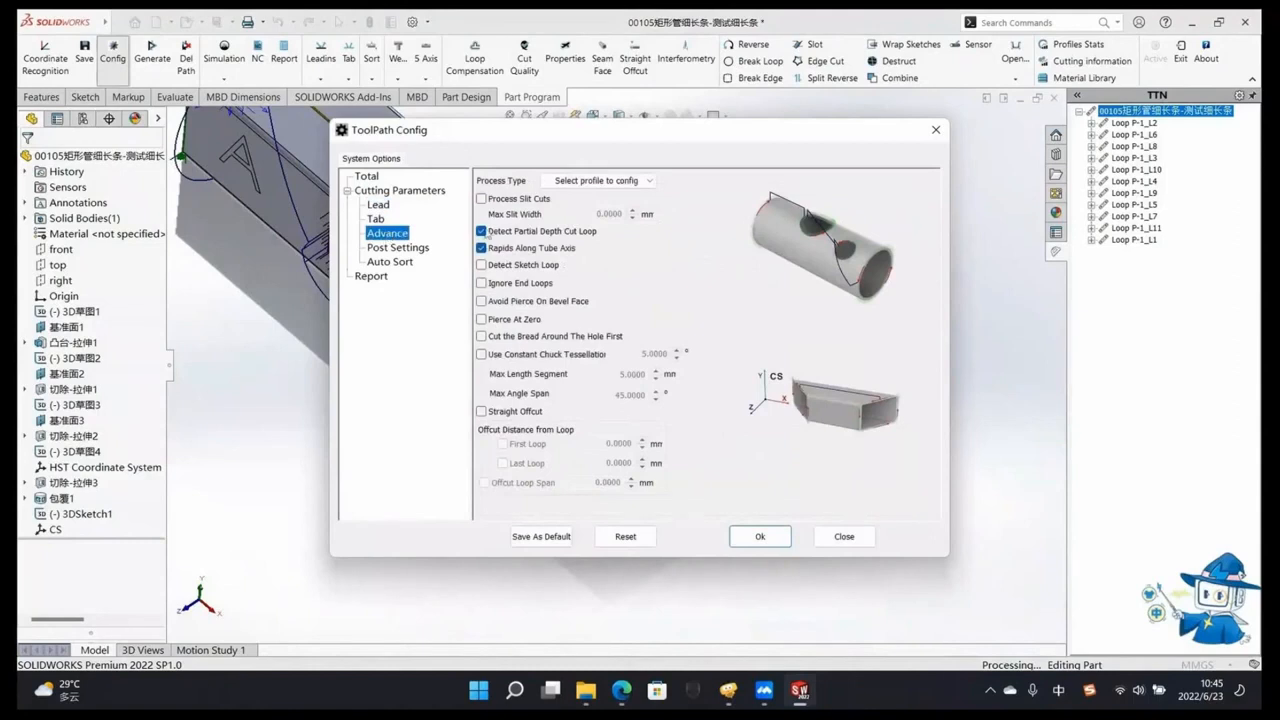
pyautogui.click(481, 198)
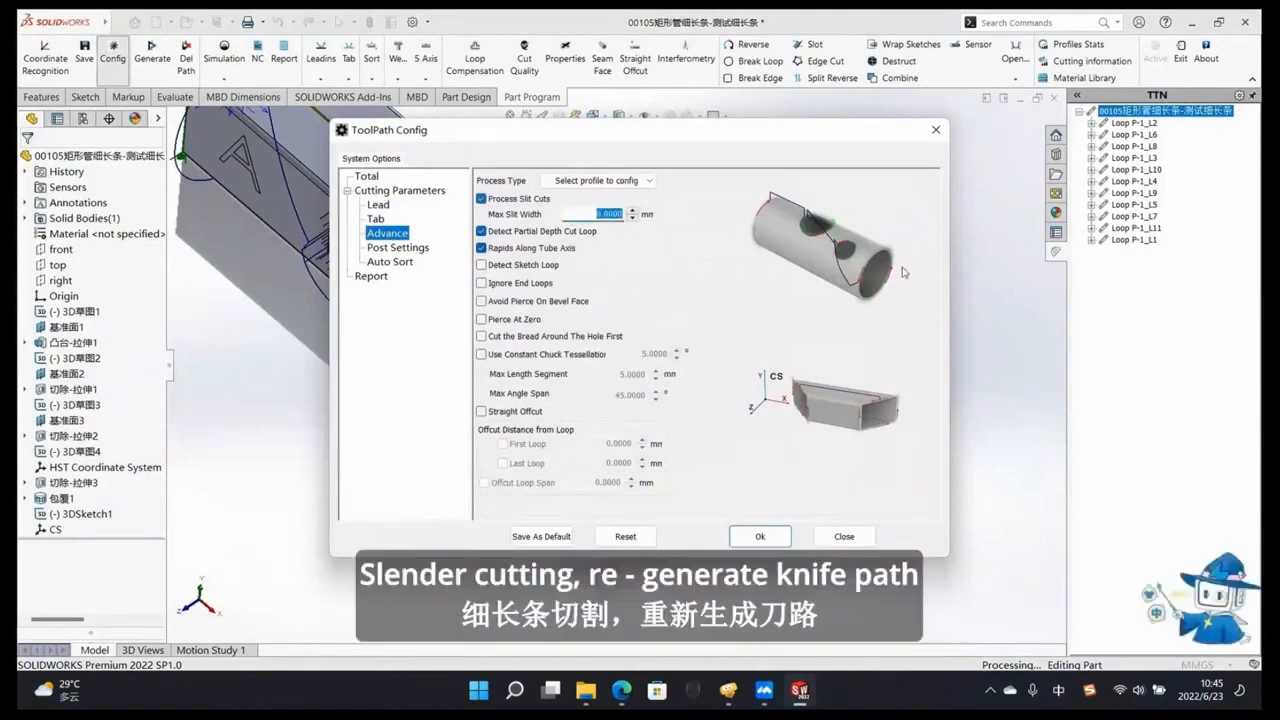
pyautogui.click(766, 538)
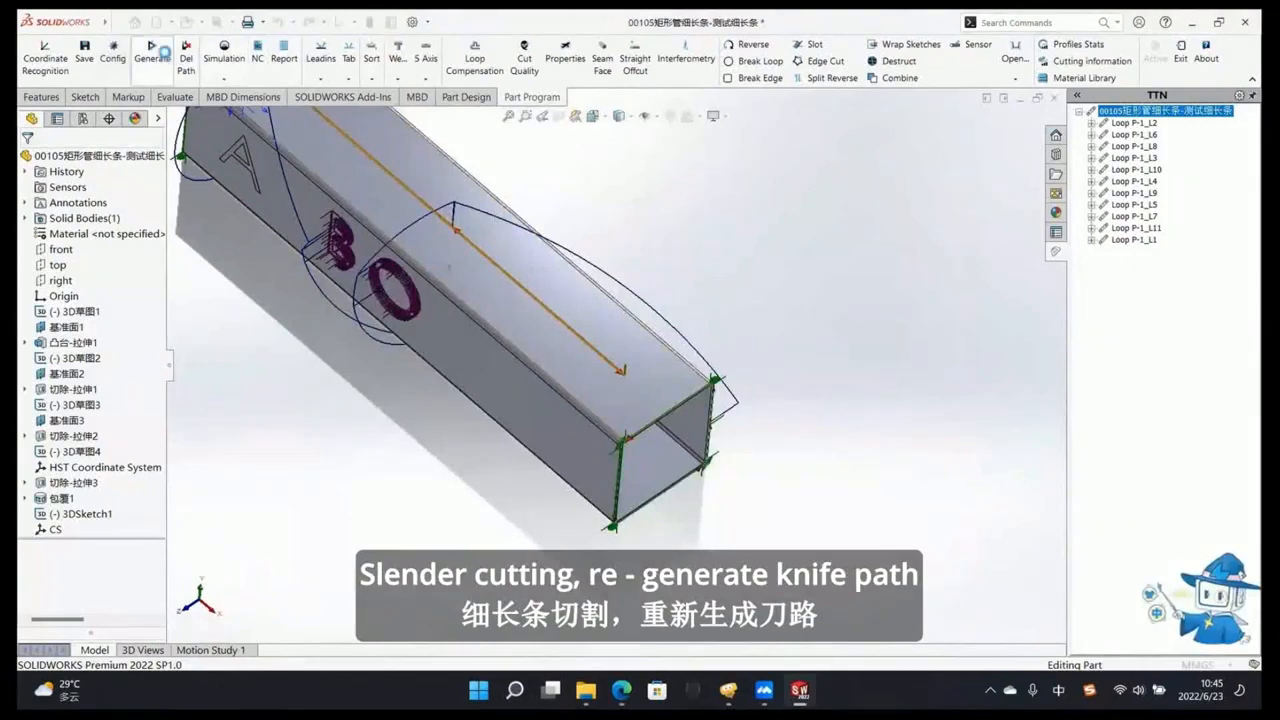
pyautogui.click(163, 52)
pyautogui.click(688, 348)
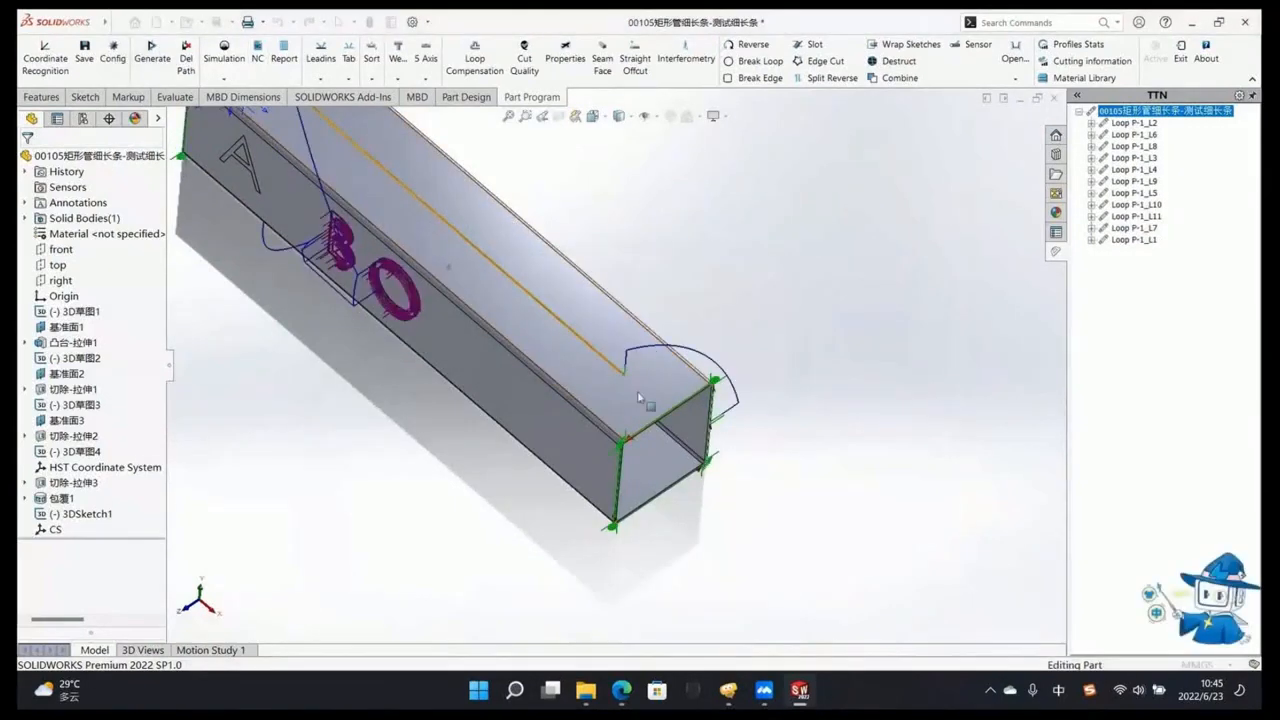
# Step: Reverse the cutting direction of only the long slit loop, using the Select Close Loop option
pyautogui.scroll(3, 615, 368)
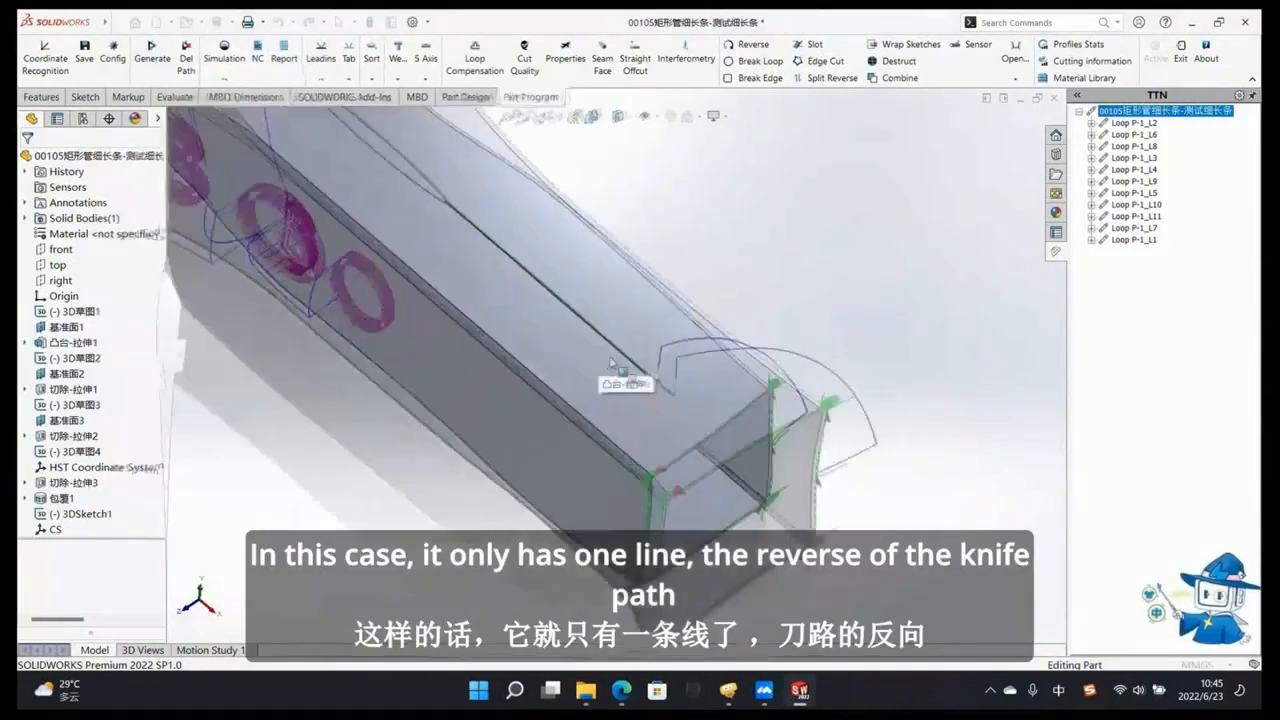
pyautogui.scroll(-5, 612, 362)
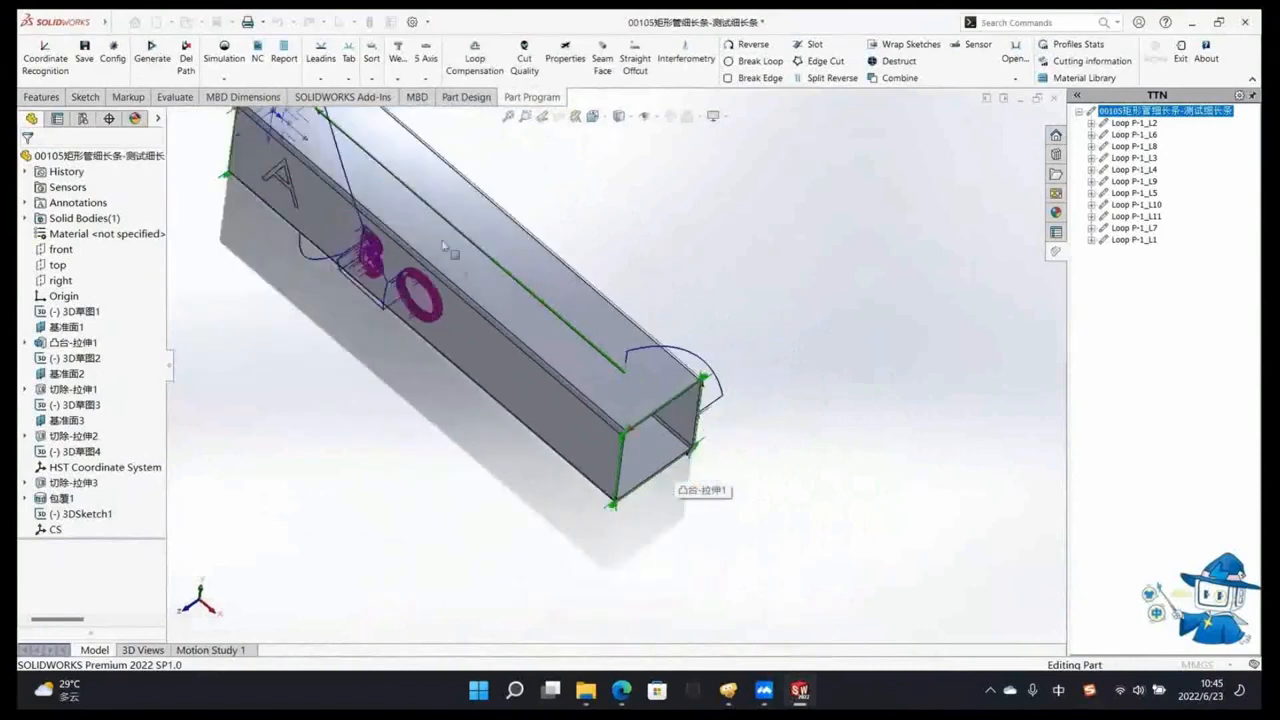
pyautogui.scroll(-2, 313, 145)
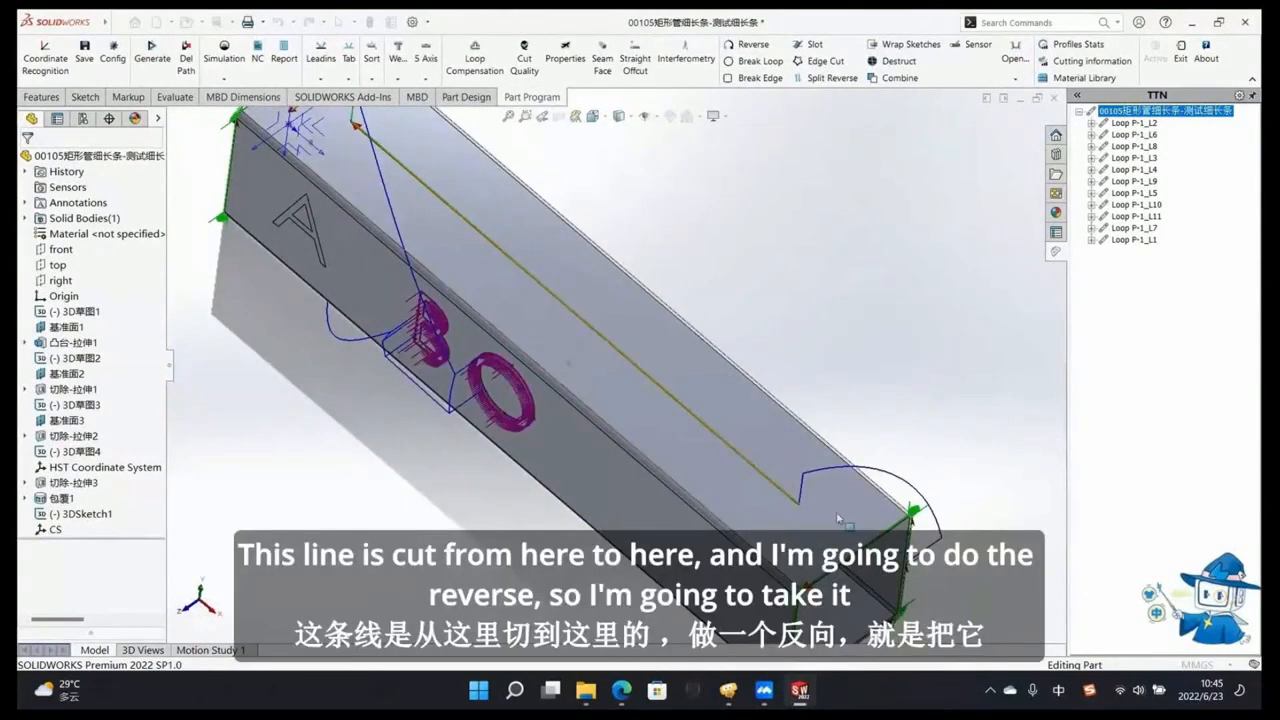
pyautogui.click(790, 494)
pyautogui.click(729, 46)
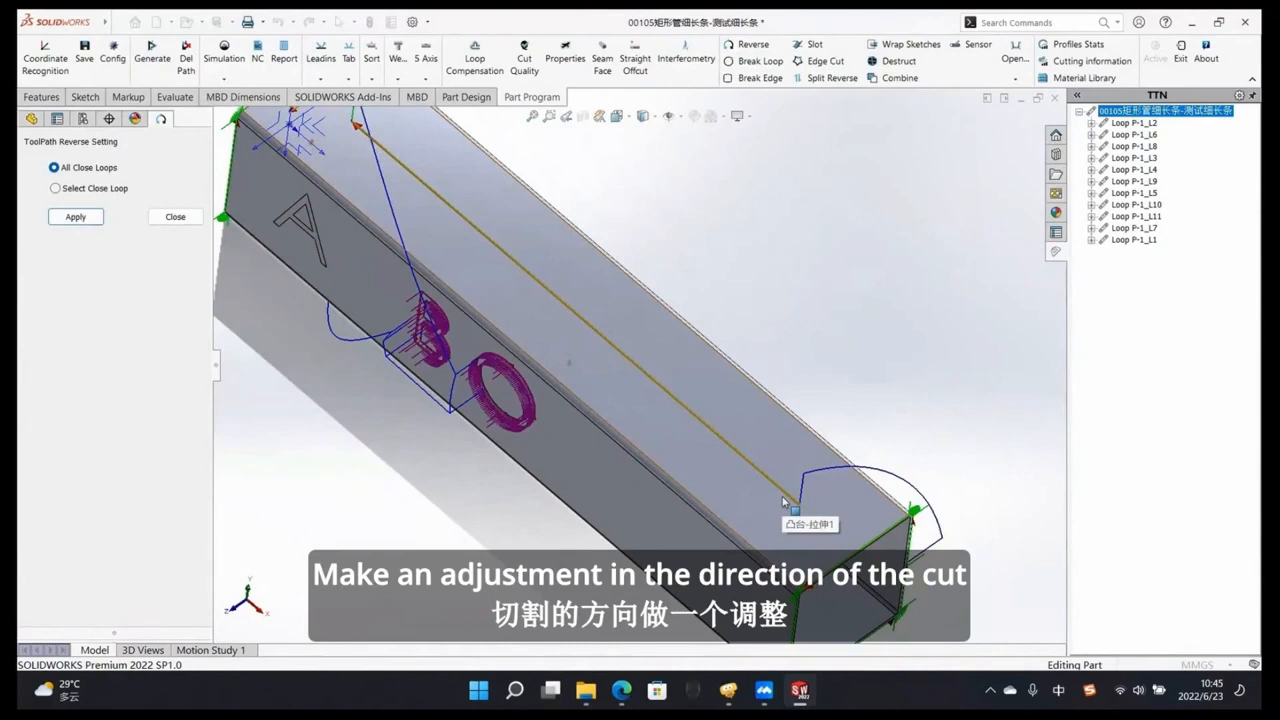
pyautogui.click(56, 188)
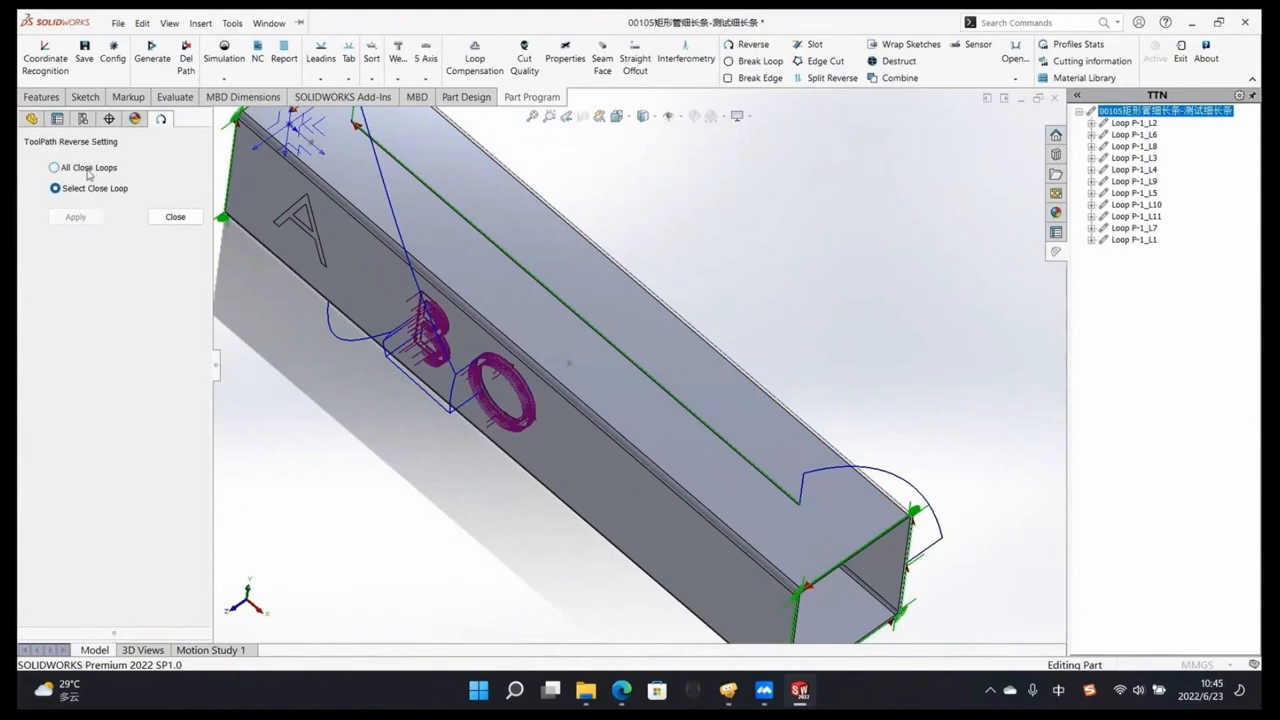
pyautogui.click(507, 259)
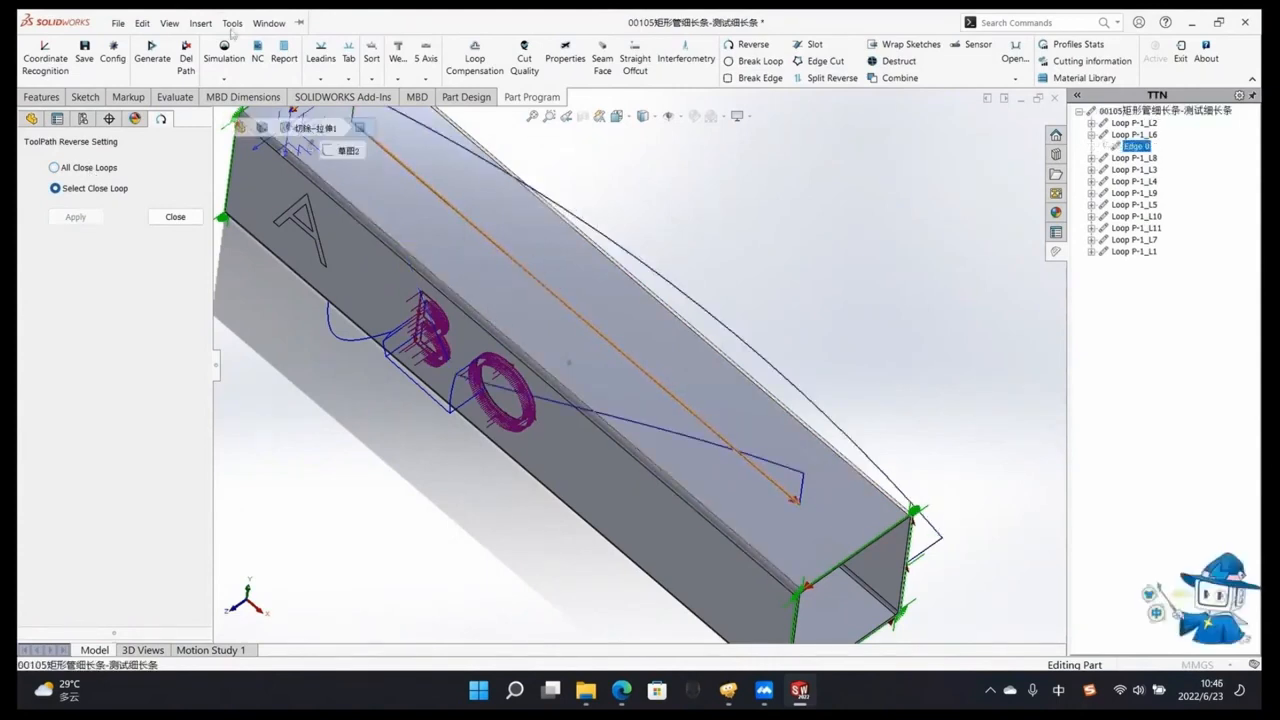
pyautogui.click(232, 24)
pyautogui.click(830, 239)
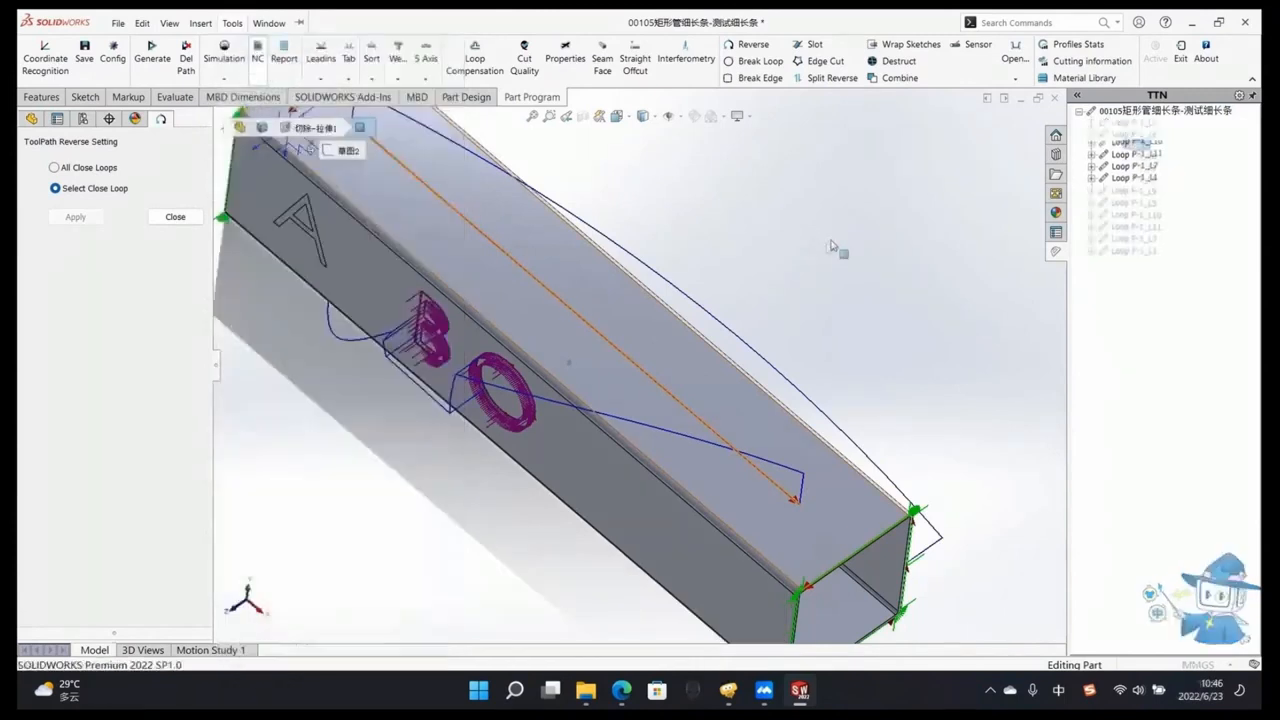
# Step: Break the long slit loop at its midpoint with Break Loop and inspect the break
pyautogui.scroll(3, 604, 416)
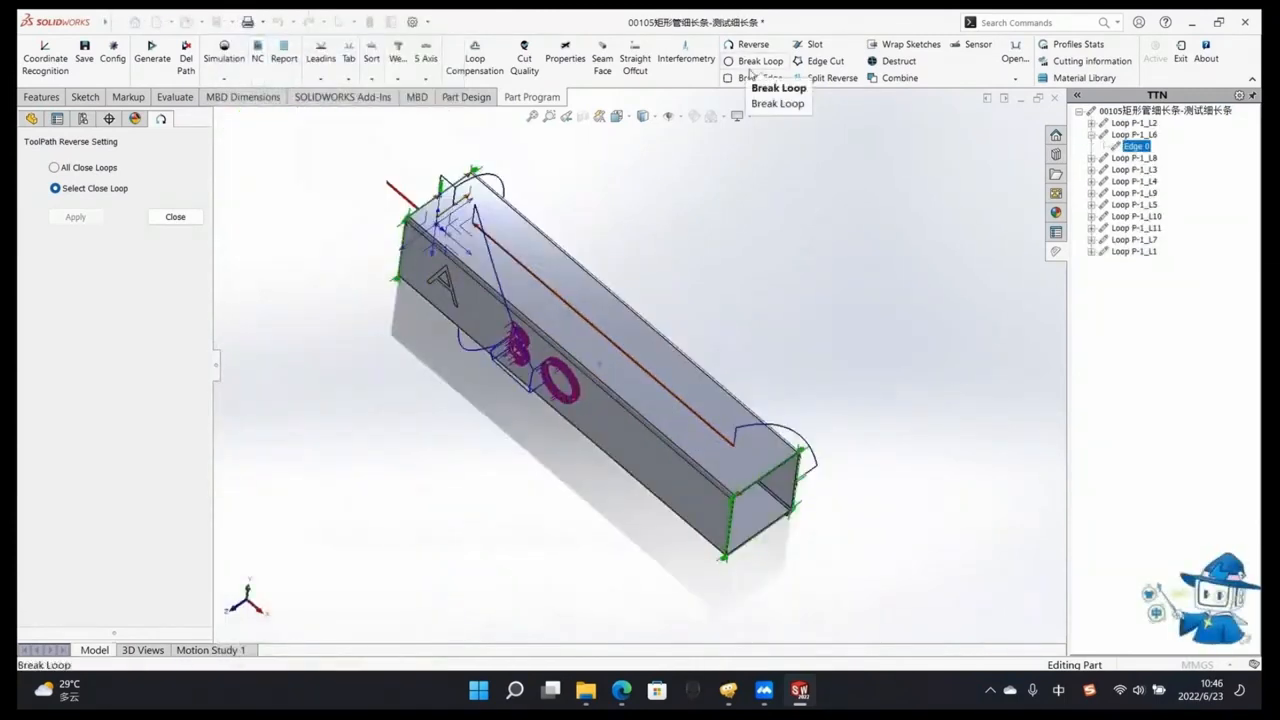
pyautogui.scroll(5, 677, 318)
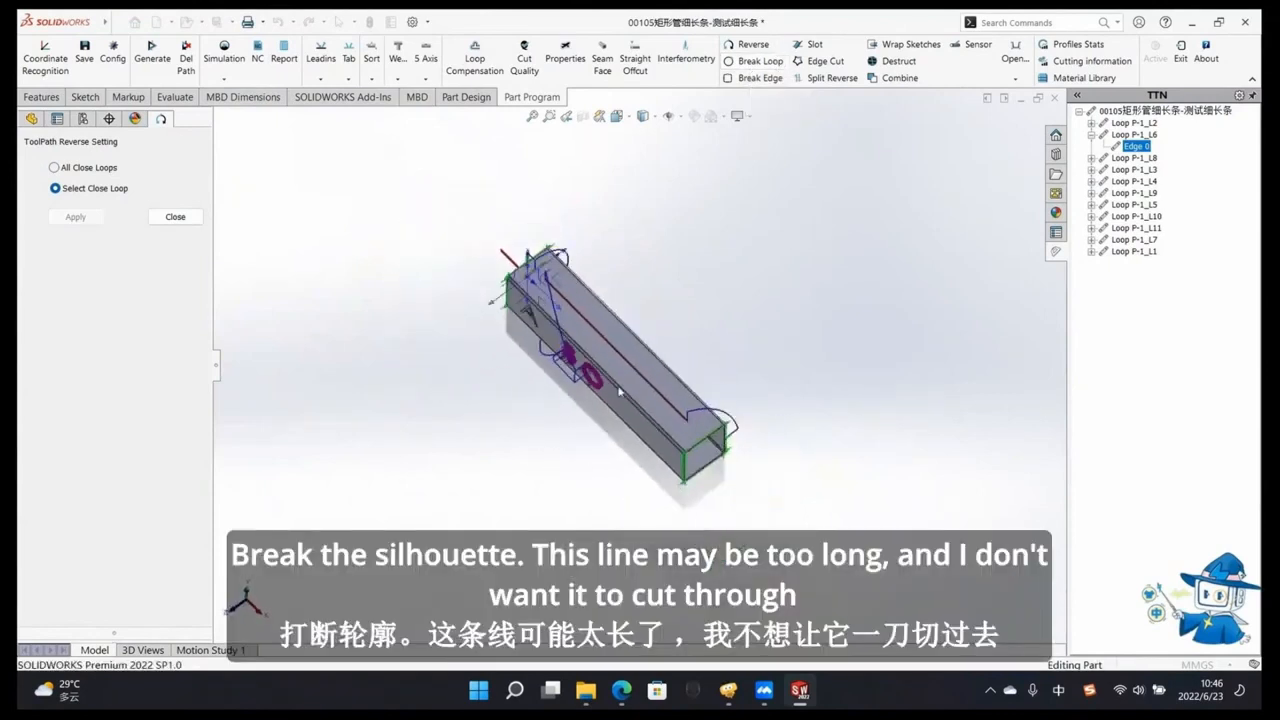
pyautogui.scroll(-5, 618, 393)
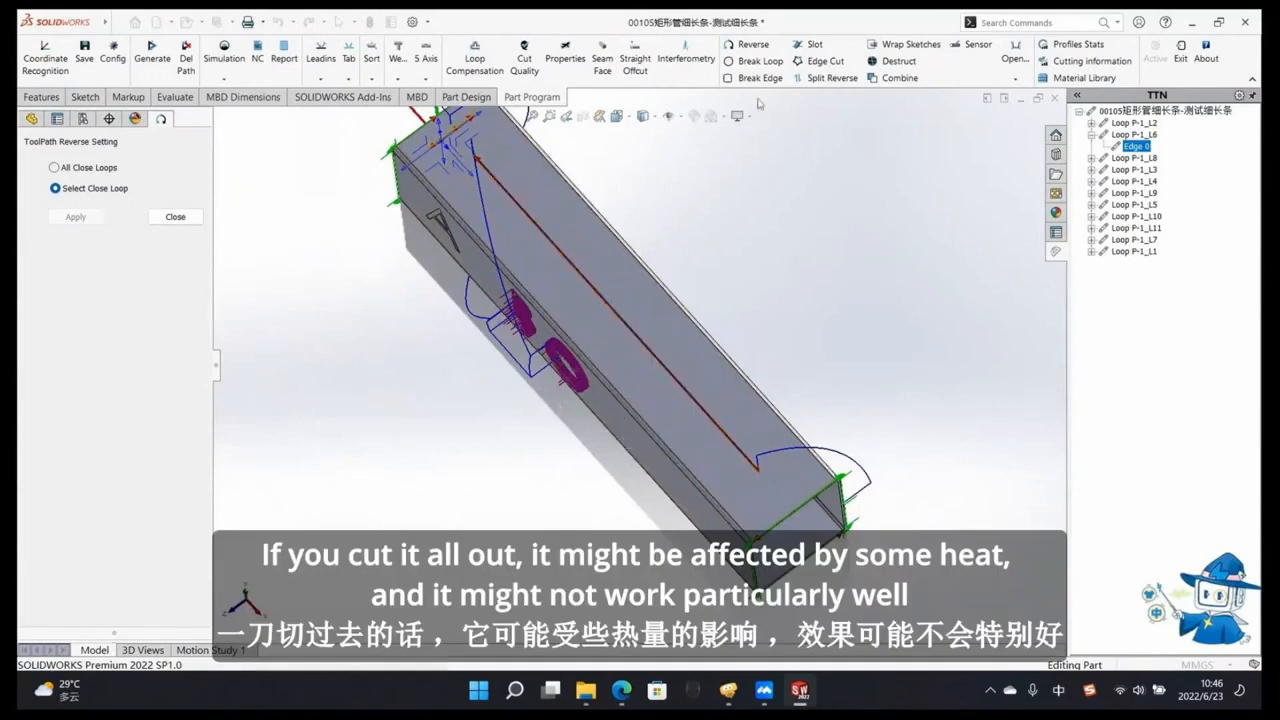
pyautogui.click(755, 63)
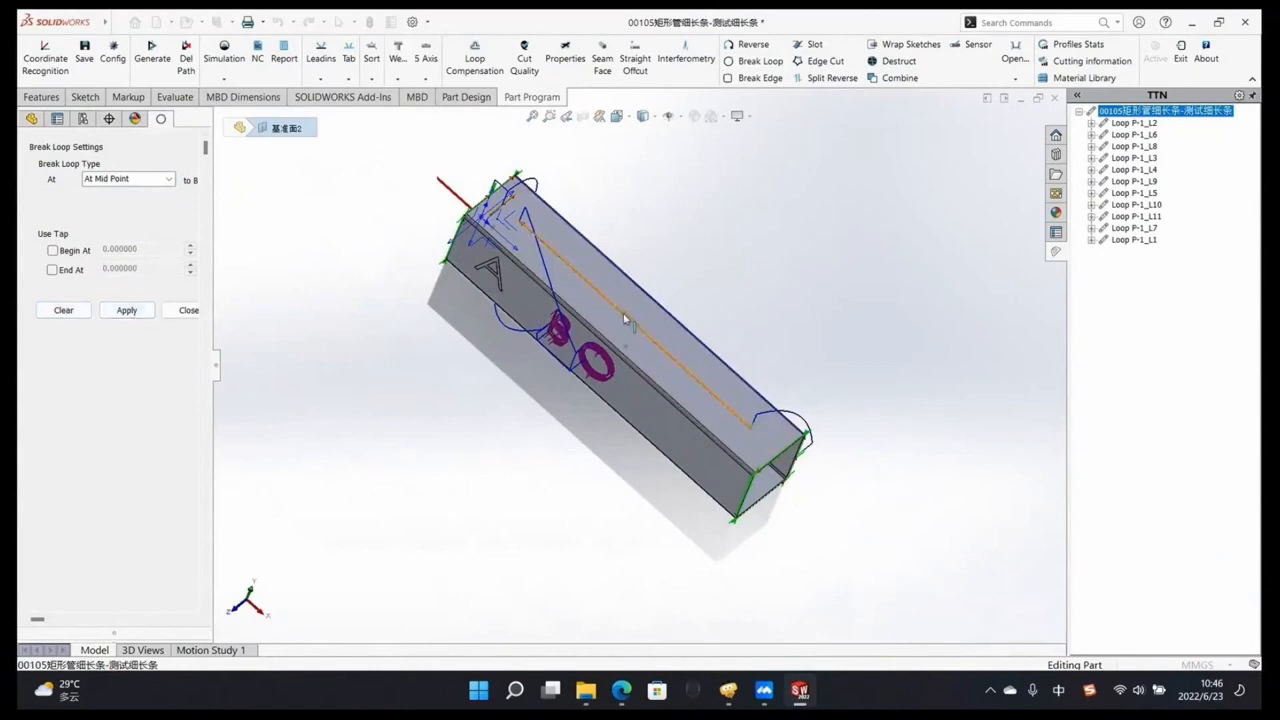
pyautogui.click(646, 344)
pyautogui.scroll(-5, 648, 338)
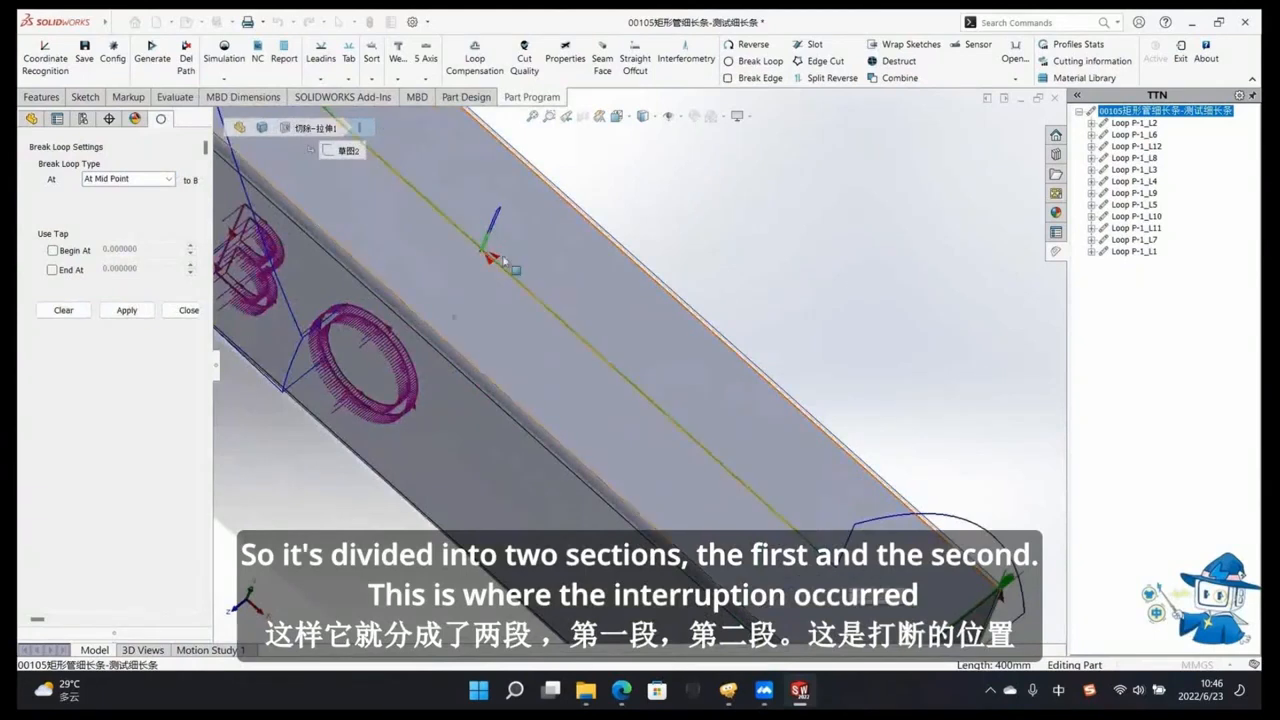
pyautogui.scroll(3, 618, 348)
pyautogui.scroll(1, 622, 348)
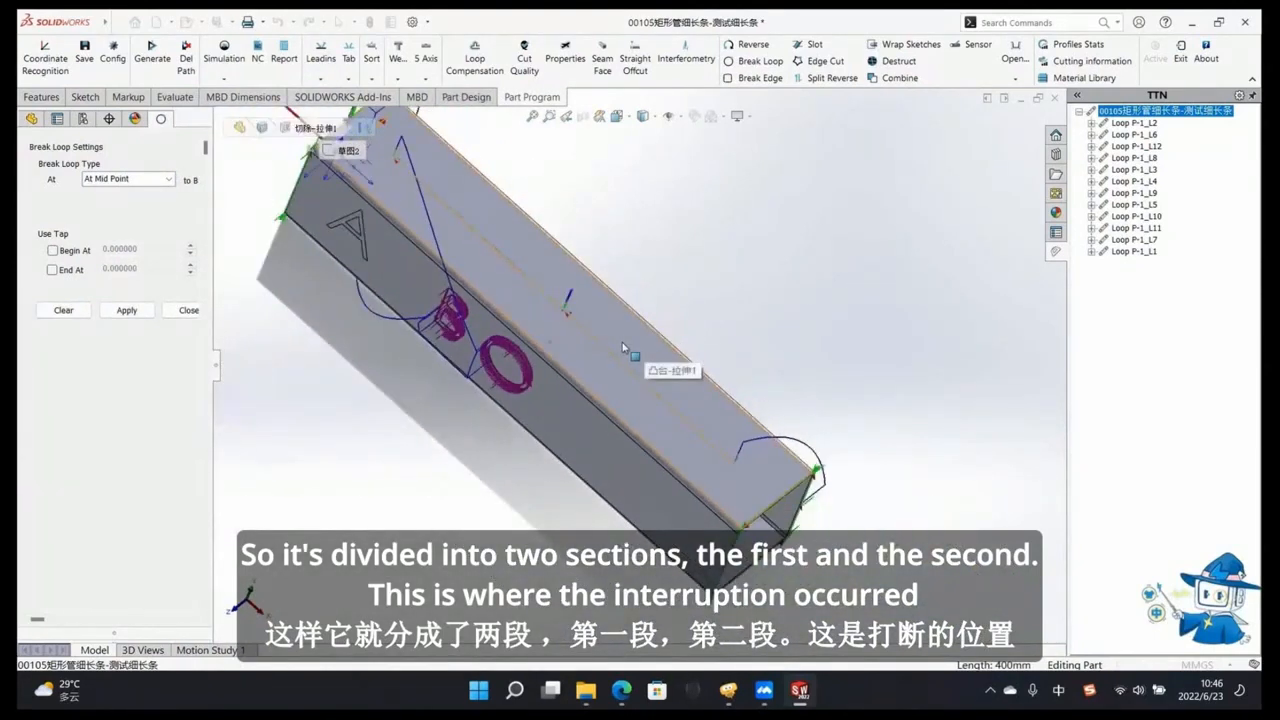
# Step: Set the break type to At Selected Point and break the slit loop at three picked points toward the tube's open end
pyautogui.click(168, 180)
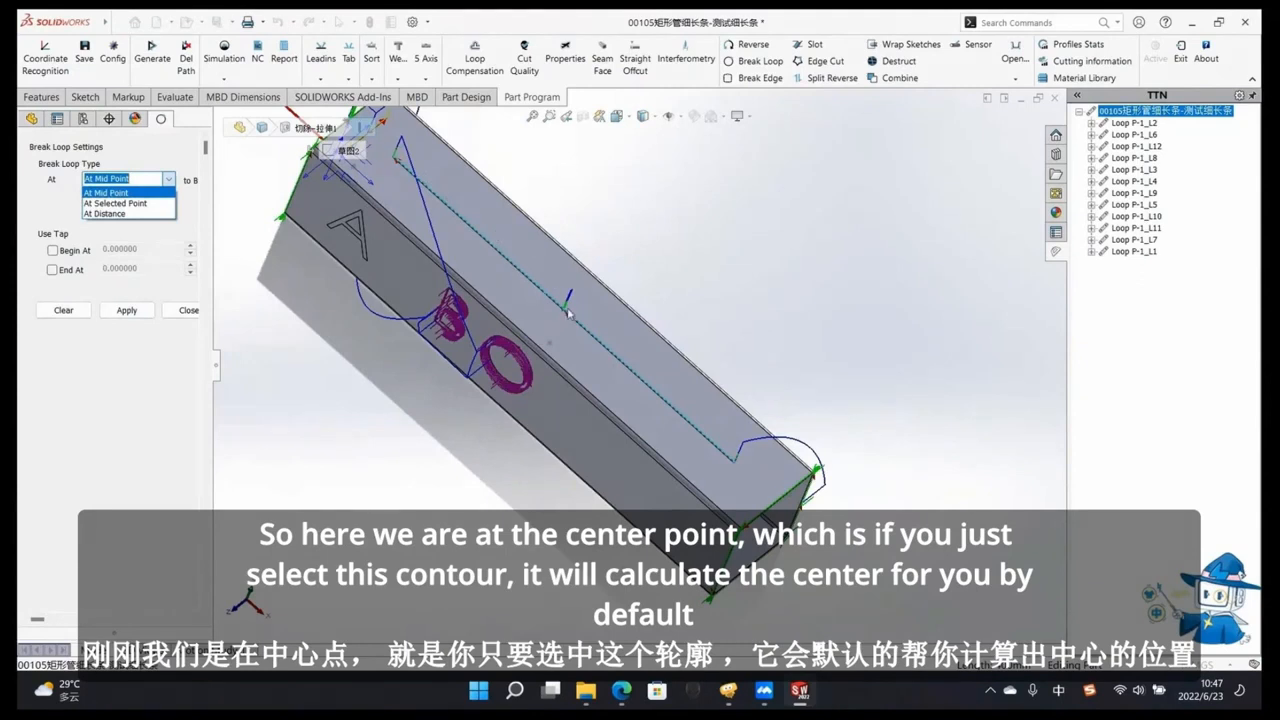
pyautogui.click(115, 203)
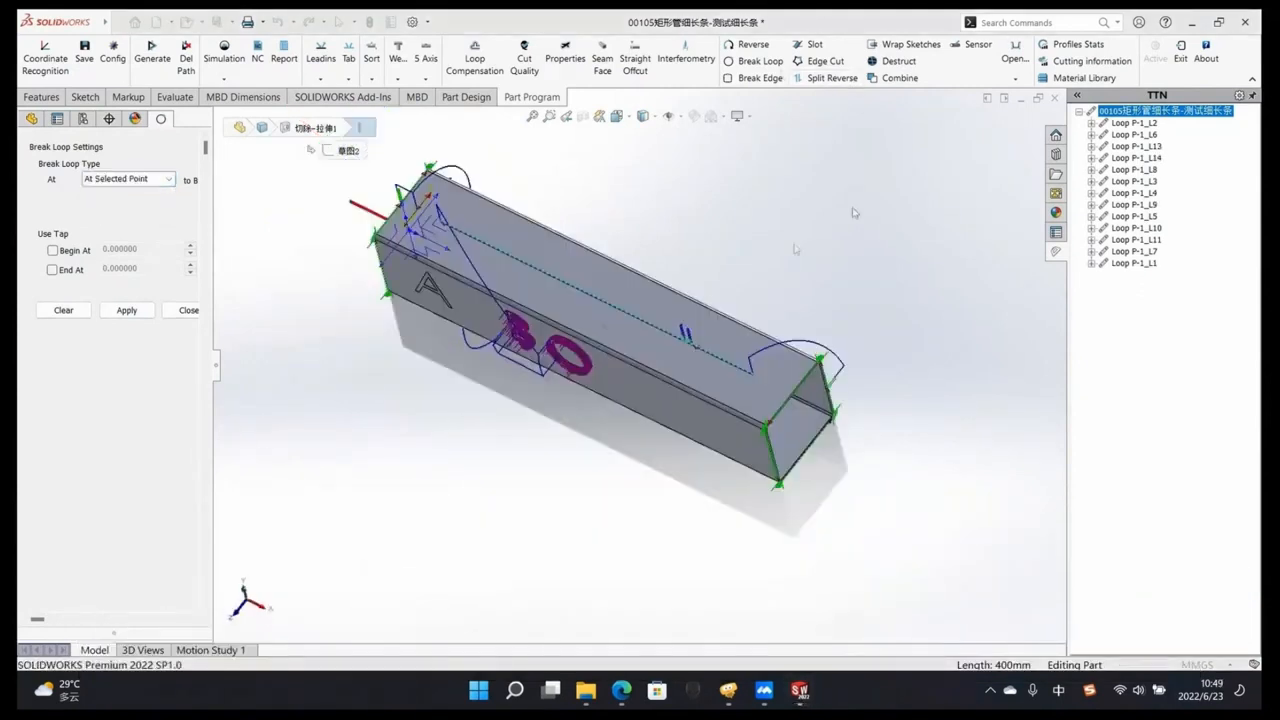
pyautogui.click(678, 340)
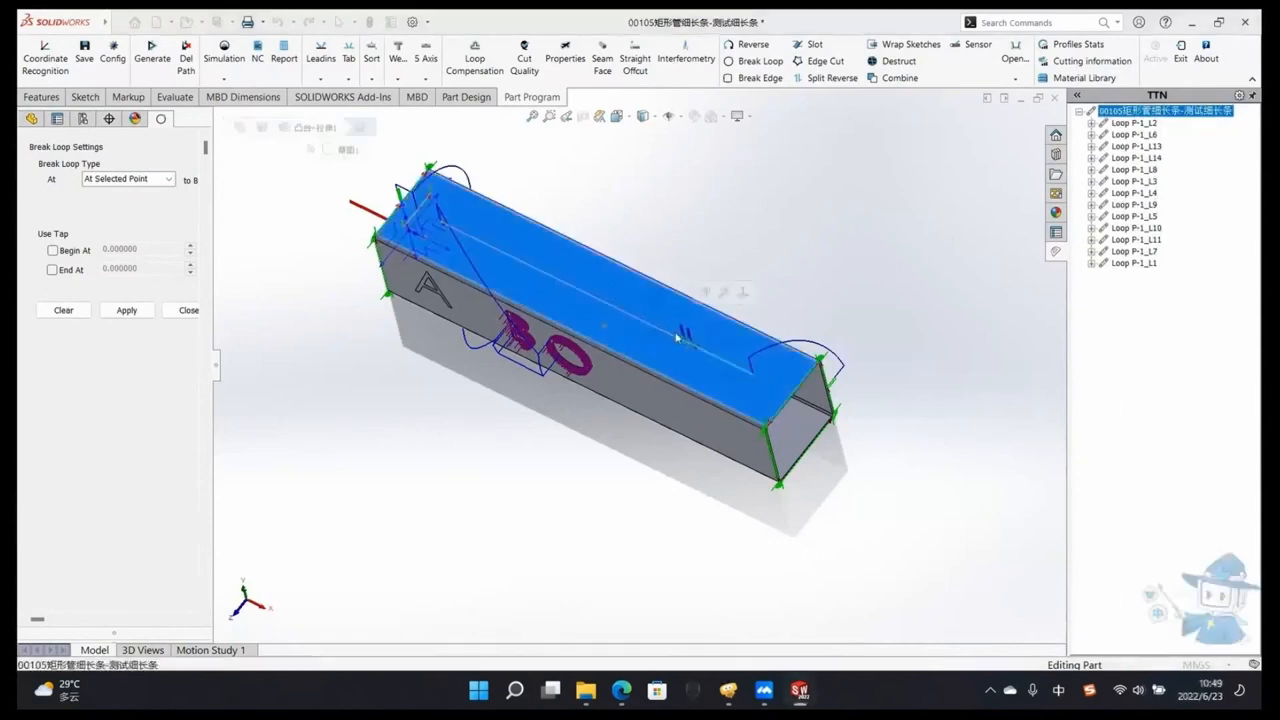
pyautogui.click(676, 342)
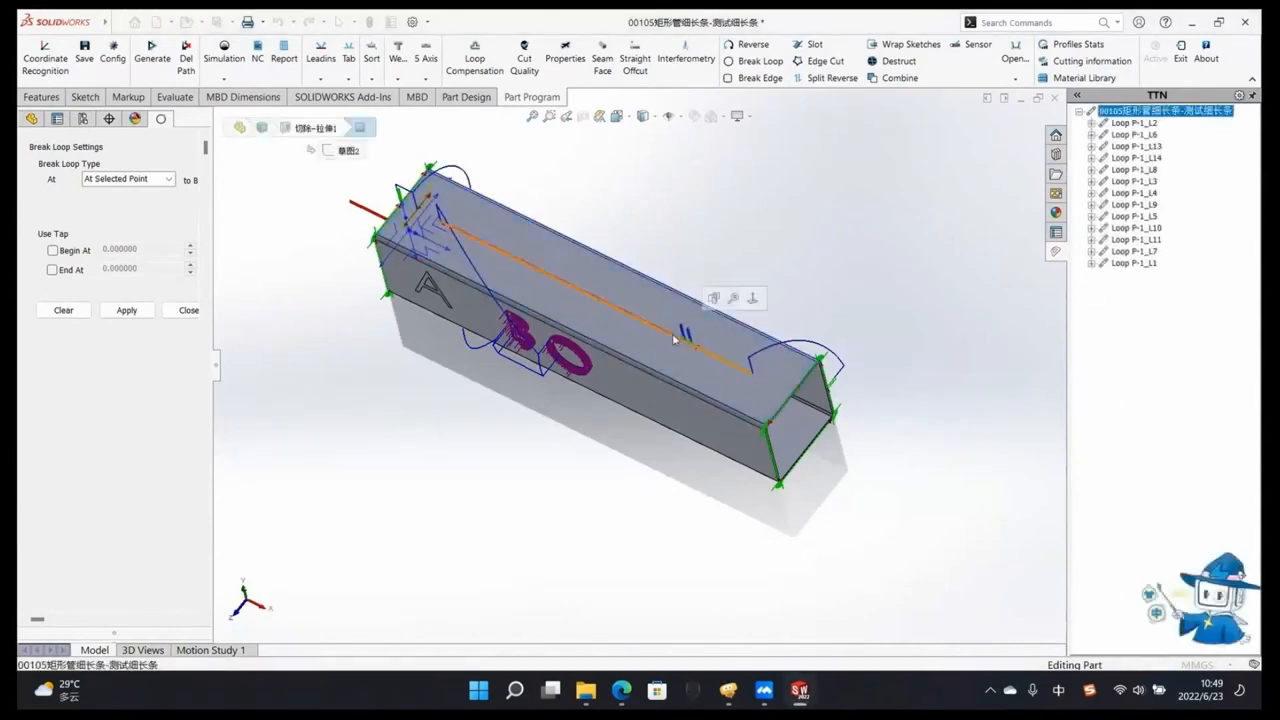
pyautogui.click(703, 350)
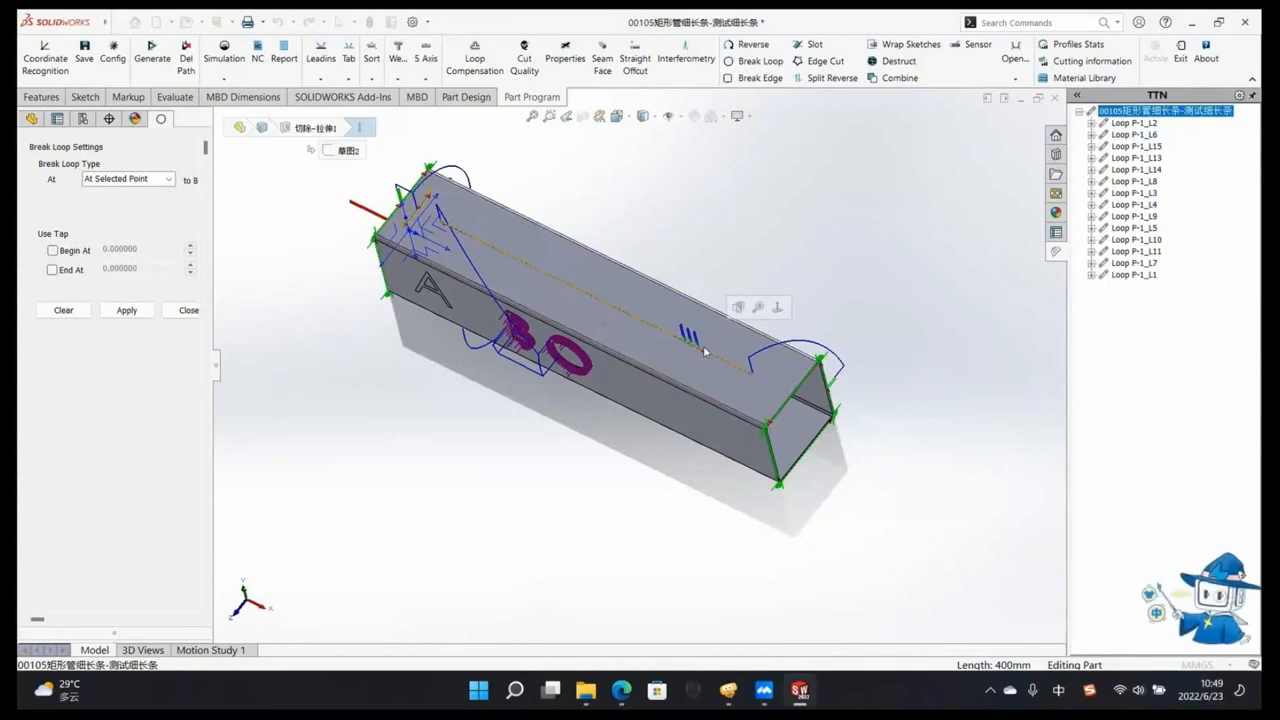
pyautogui.scroll(-6, 700, 352)
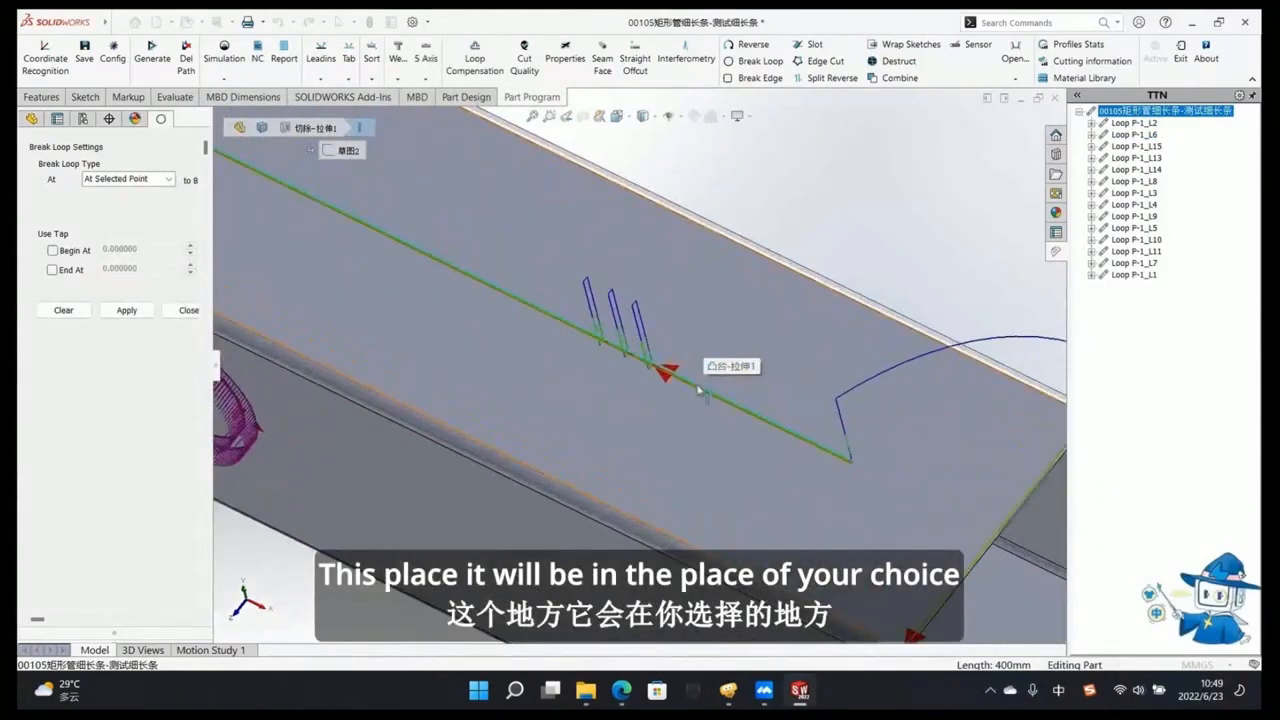
pyautogui.click(706, 392)
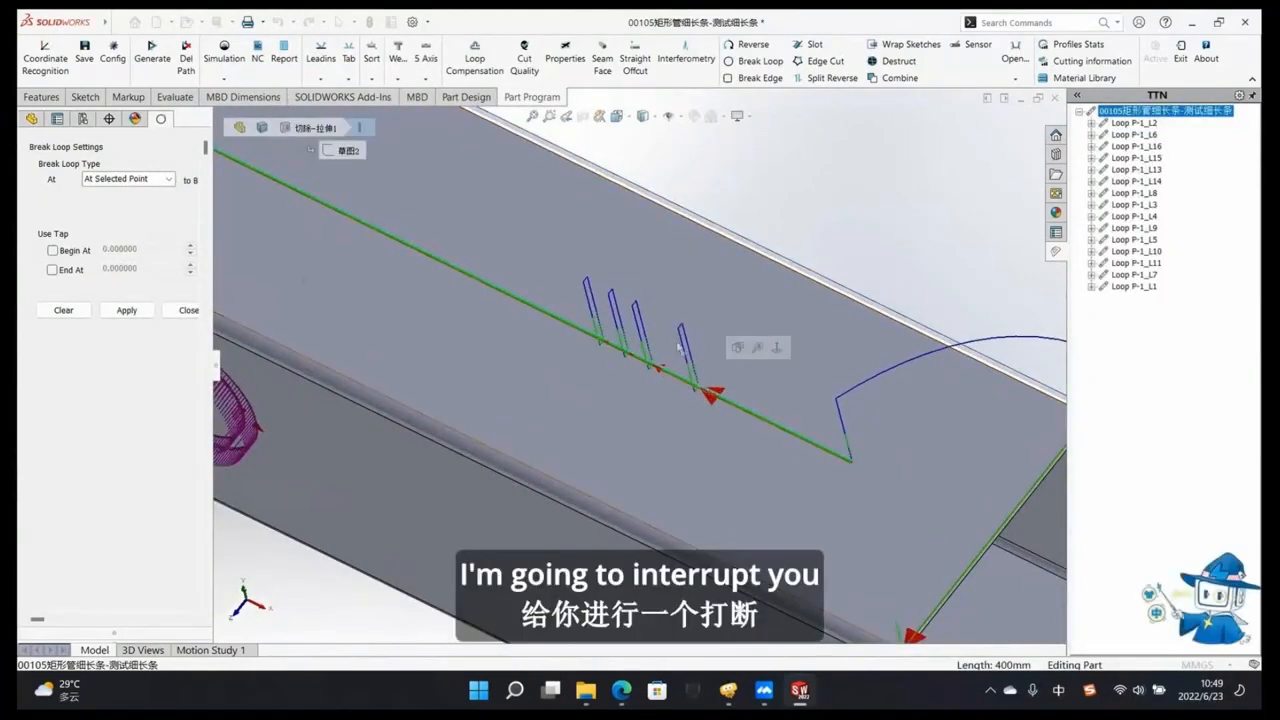
pyautogui.click(750, 414)
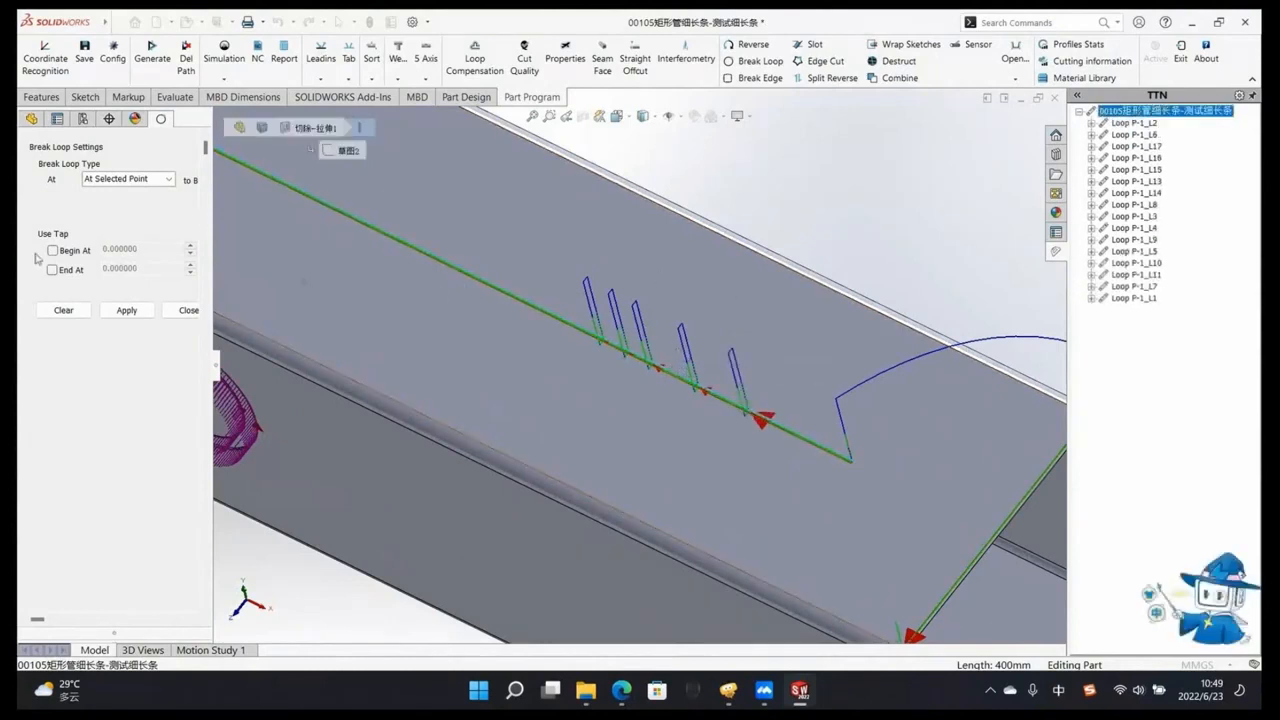
# Step: Keep the break type At Selected Point and enable both the Begin At and End At taps
pyautogui.click(168, 179)
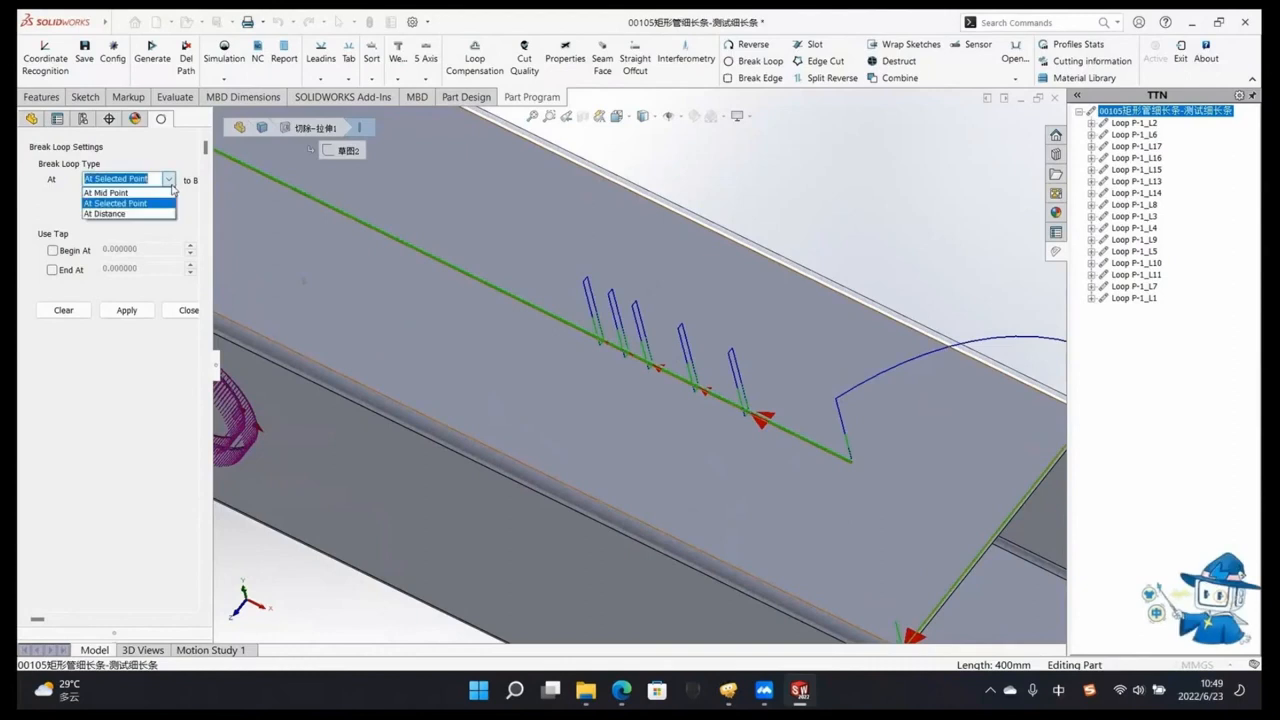
pyautogui.click(88, 241)
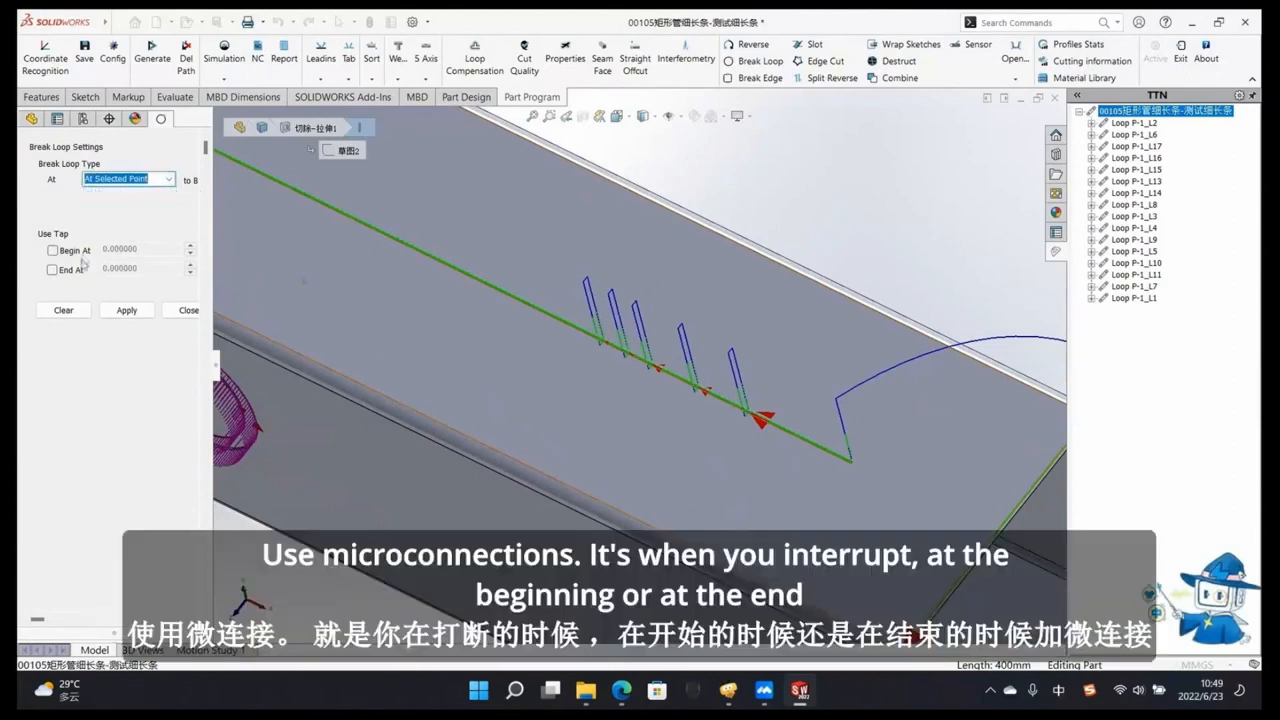
pyautogui.click(53, 251)
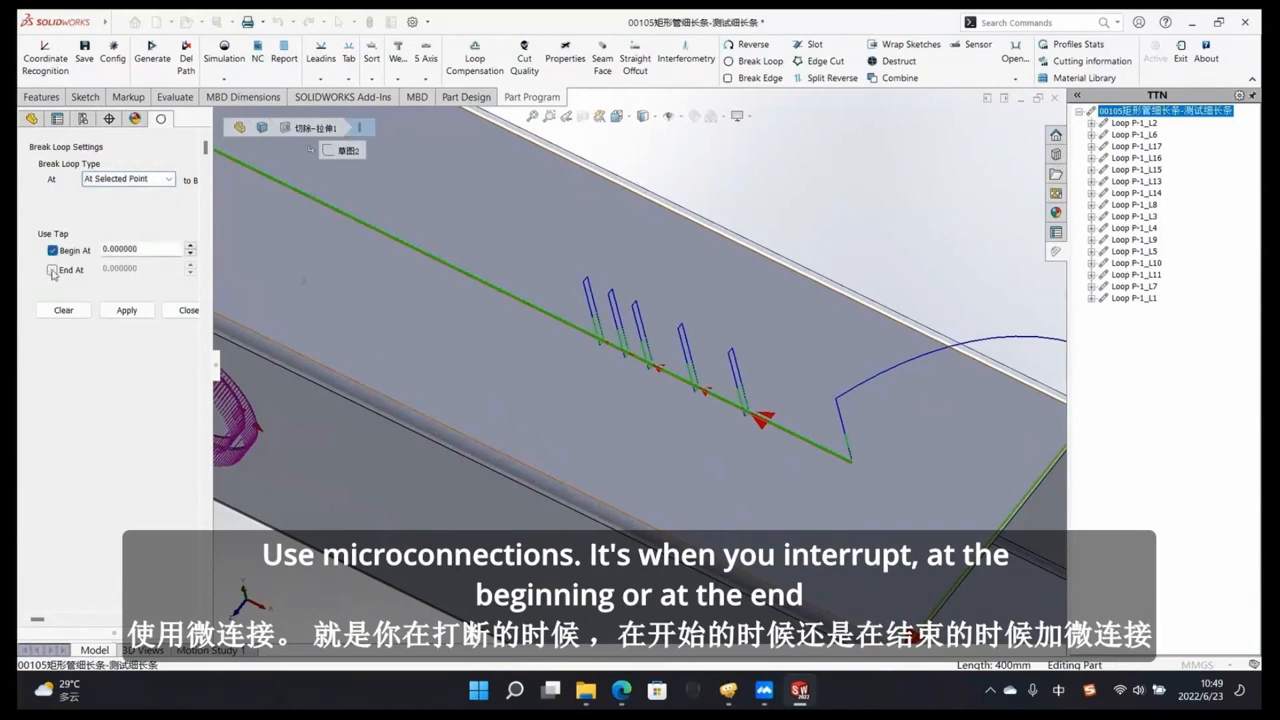
pyautogui.click(52, 271)
# Step: Set the Begin At tap to 5 and break the long slit loop at a picked point nearer its middle
pyautogui.scroll(-6, 750, 420)
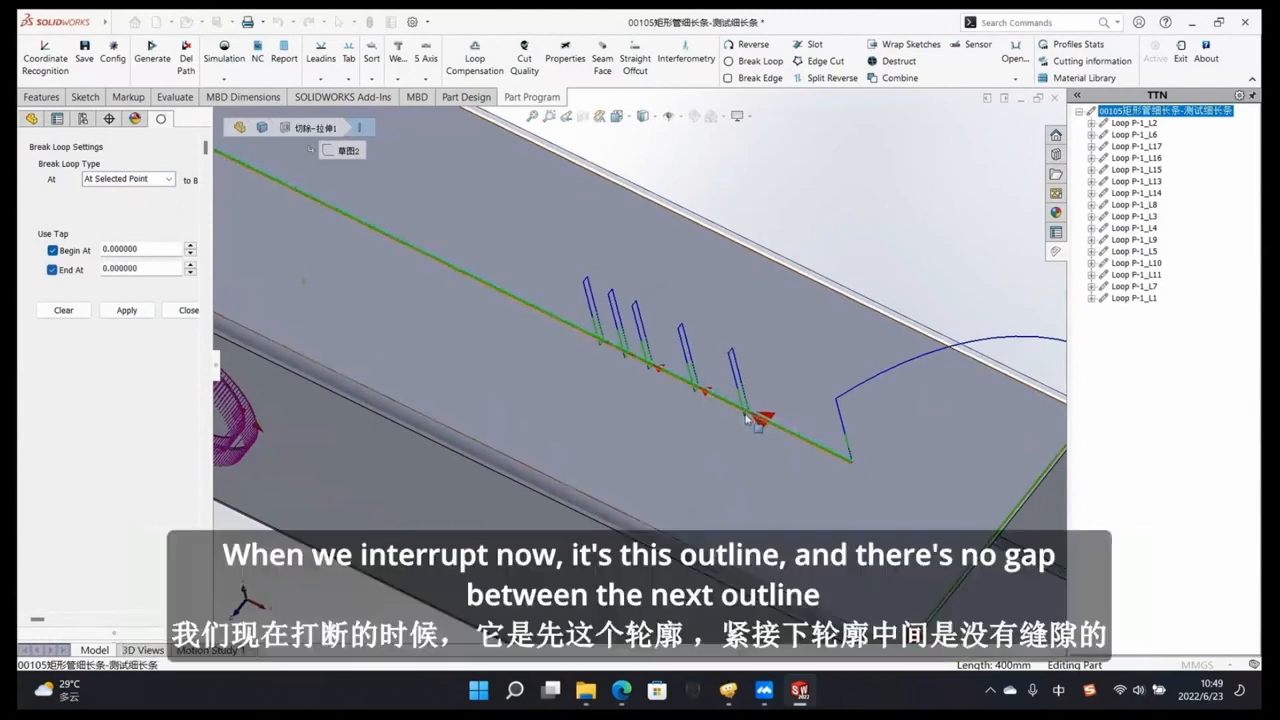
pyautogui.scroll(-2, 727, 409)
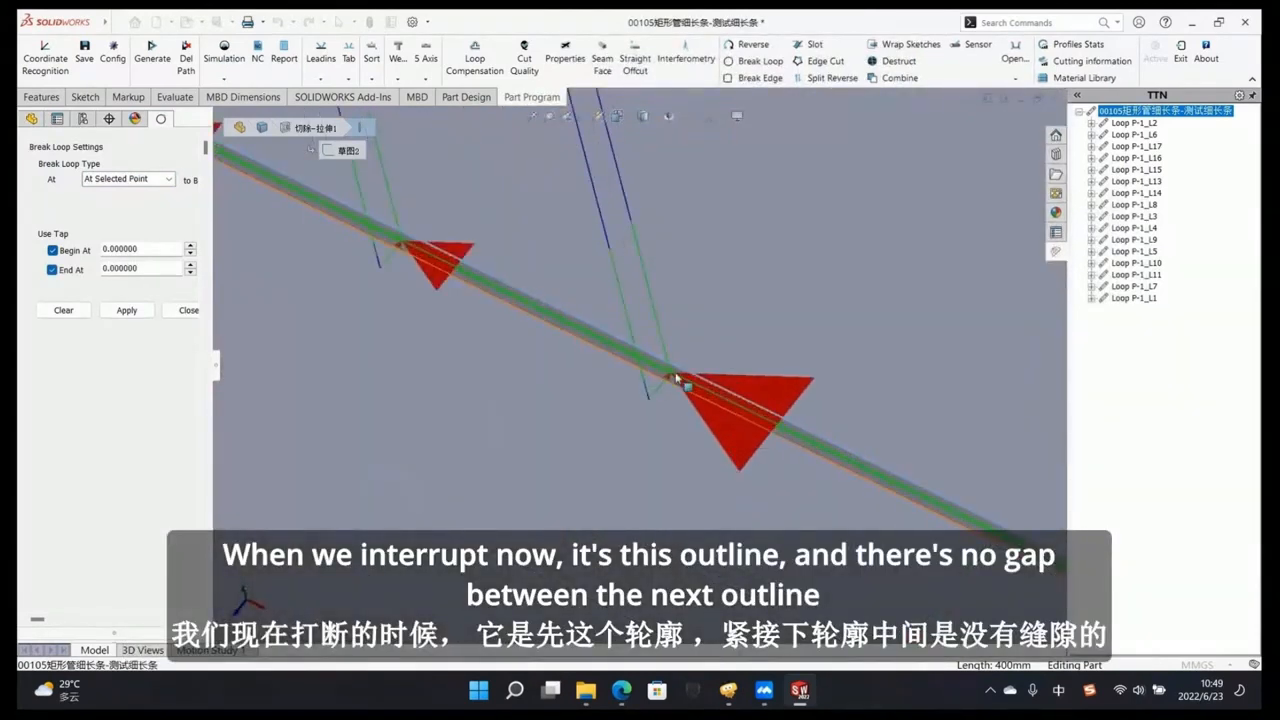
pyautogui.click(411, 255)
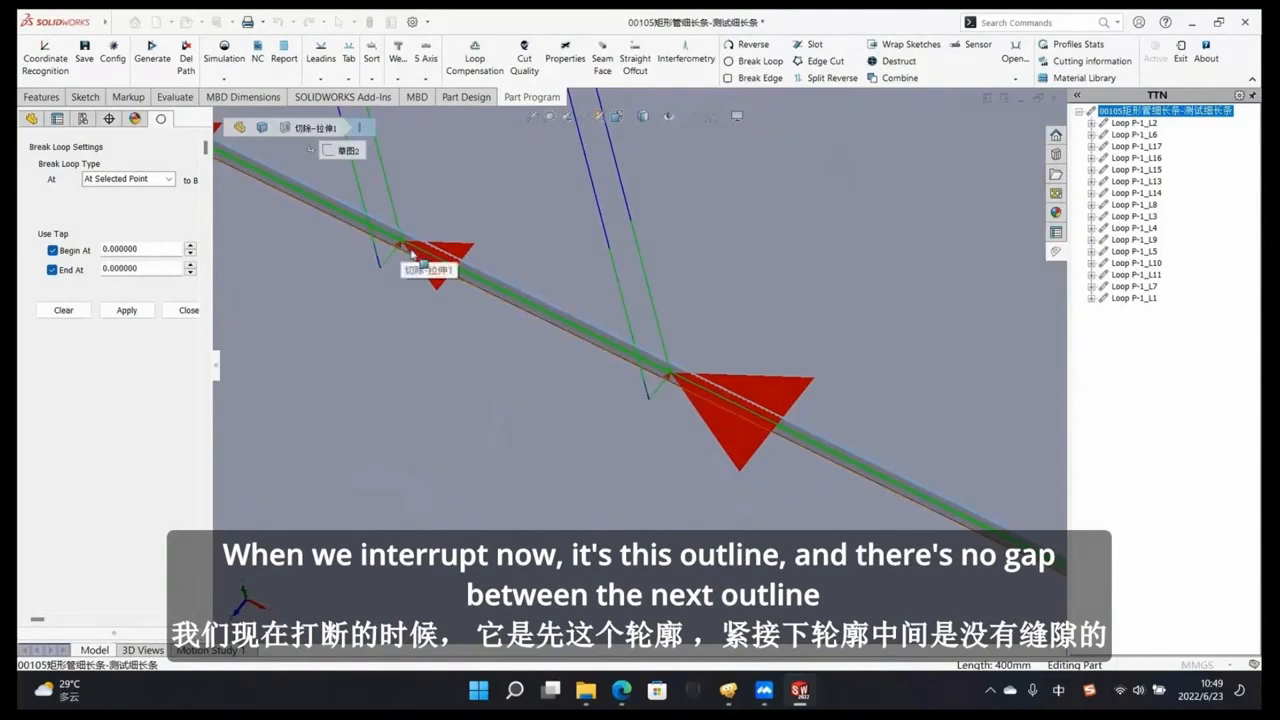
pyautogui.scroll(6, 614, 290)
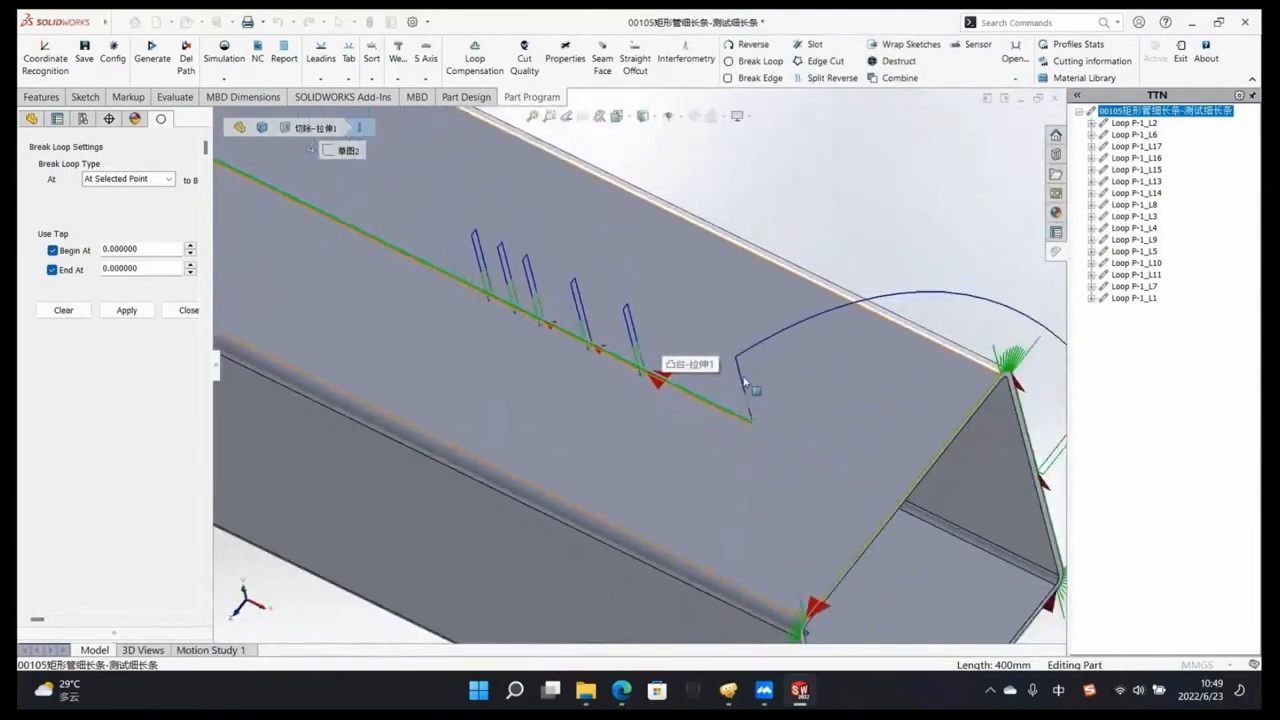
pyautogui.scroll(2, 588, 375)
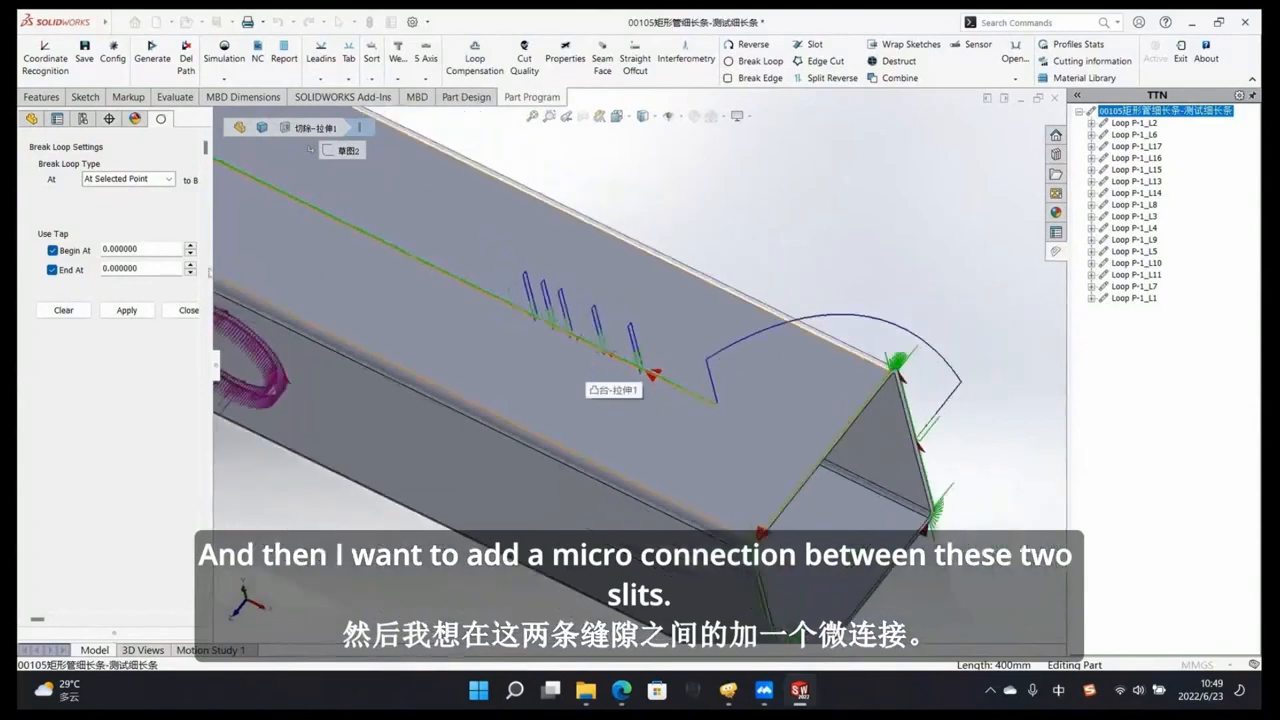
pyautogui.click(118, 250)
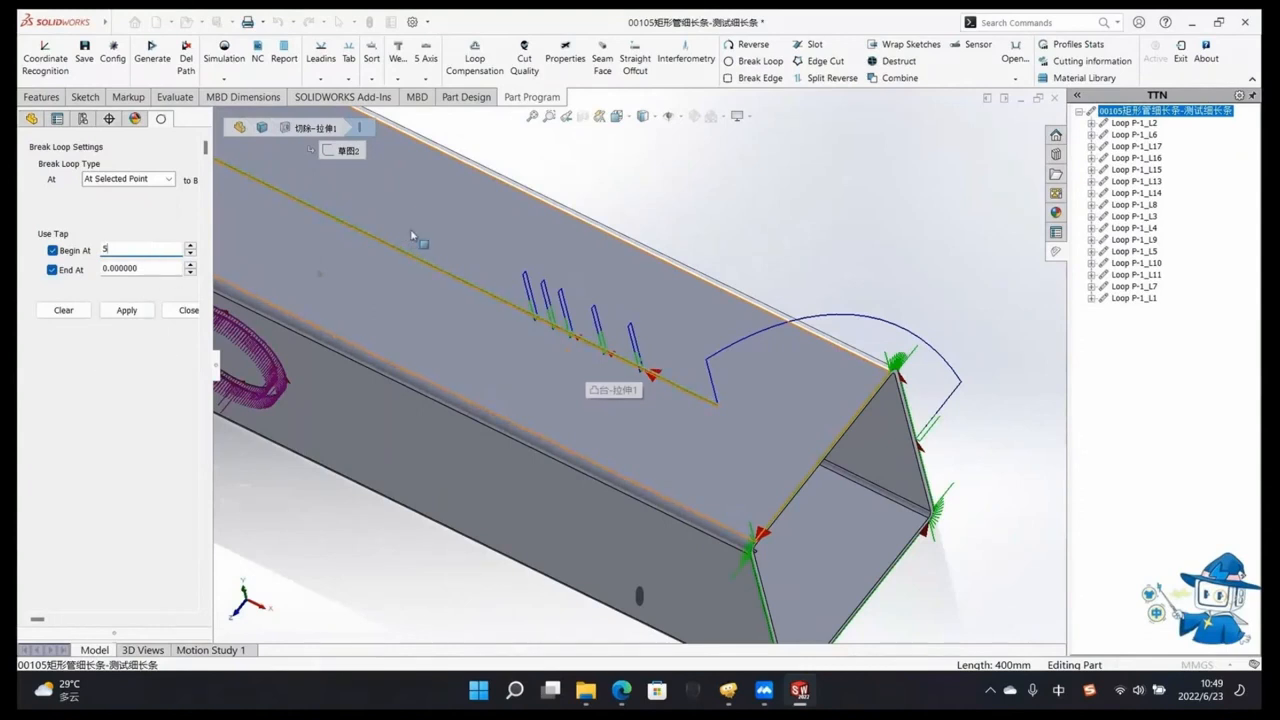
pyautogui.click(126, 310)
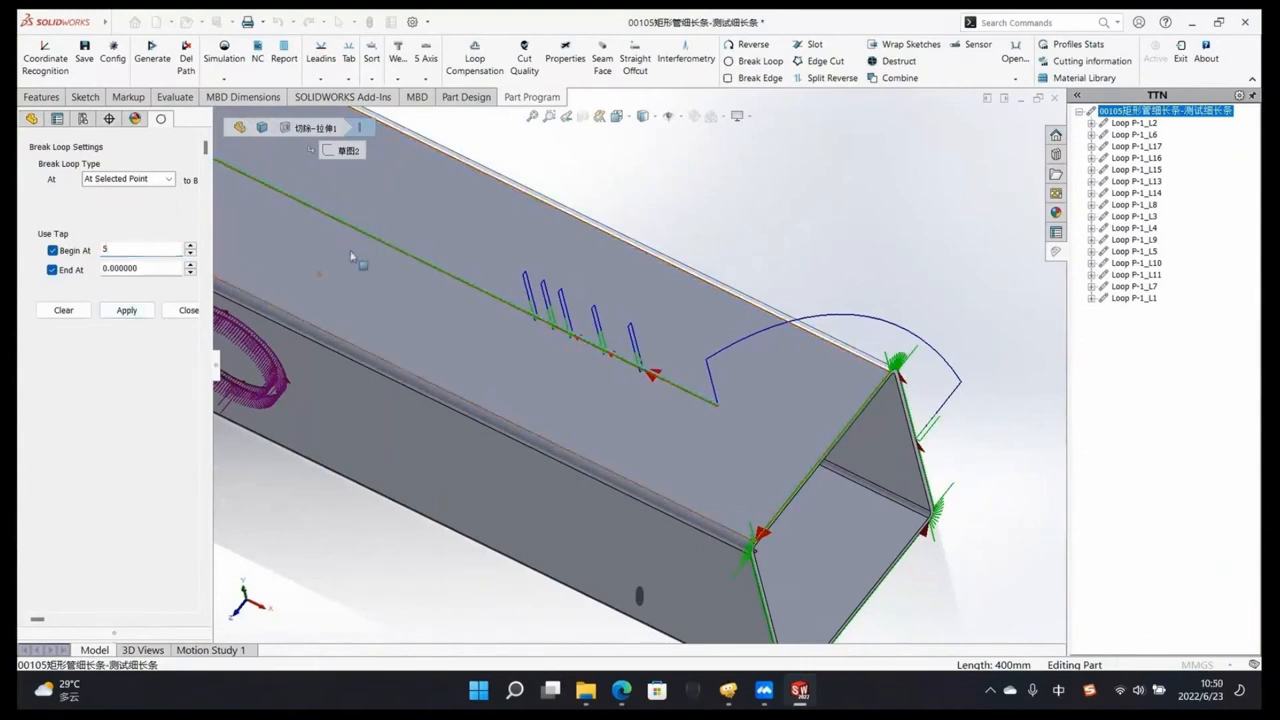
pyautogui.click(370, 238)
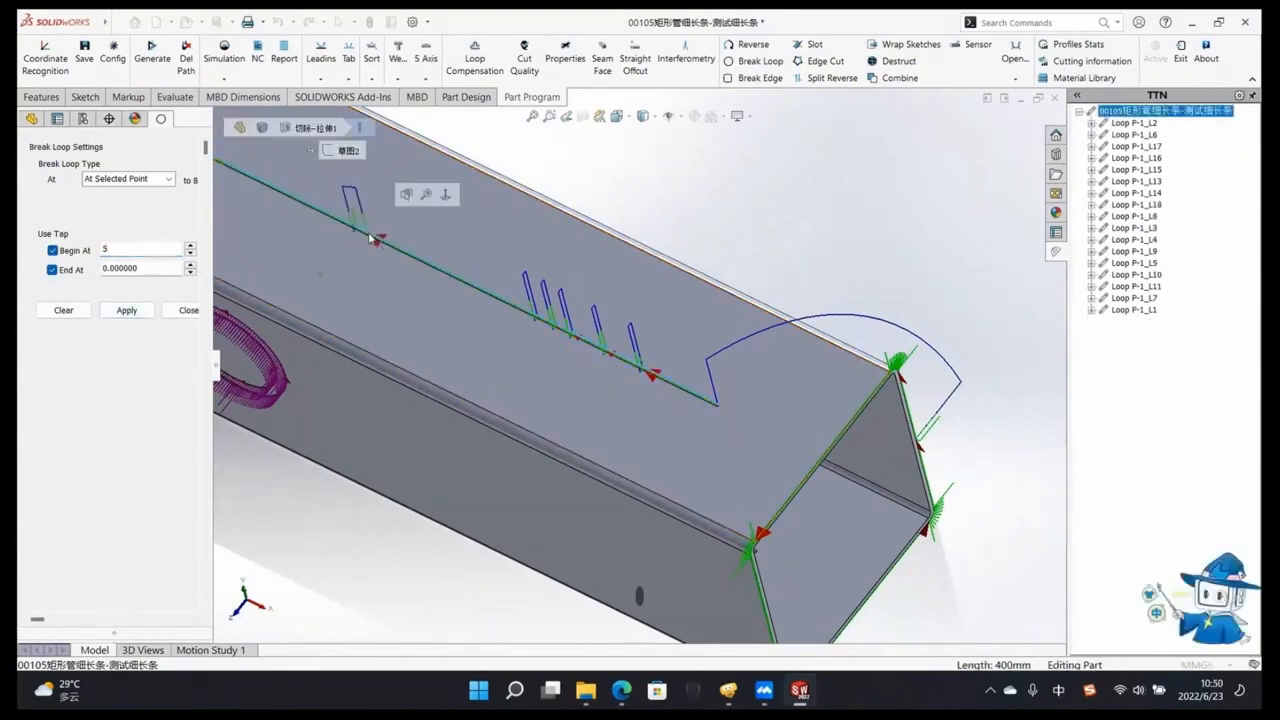
# Step: Examine the tap at the new break on the slit loop and its place along the whole tube
pyautogui.scroll(3, 372, 240)
pyautogui.scroll(-8, 555, 315)
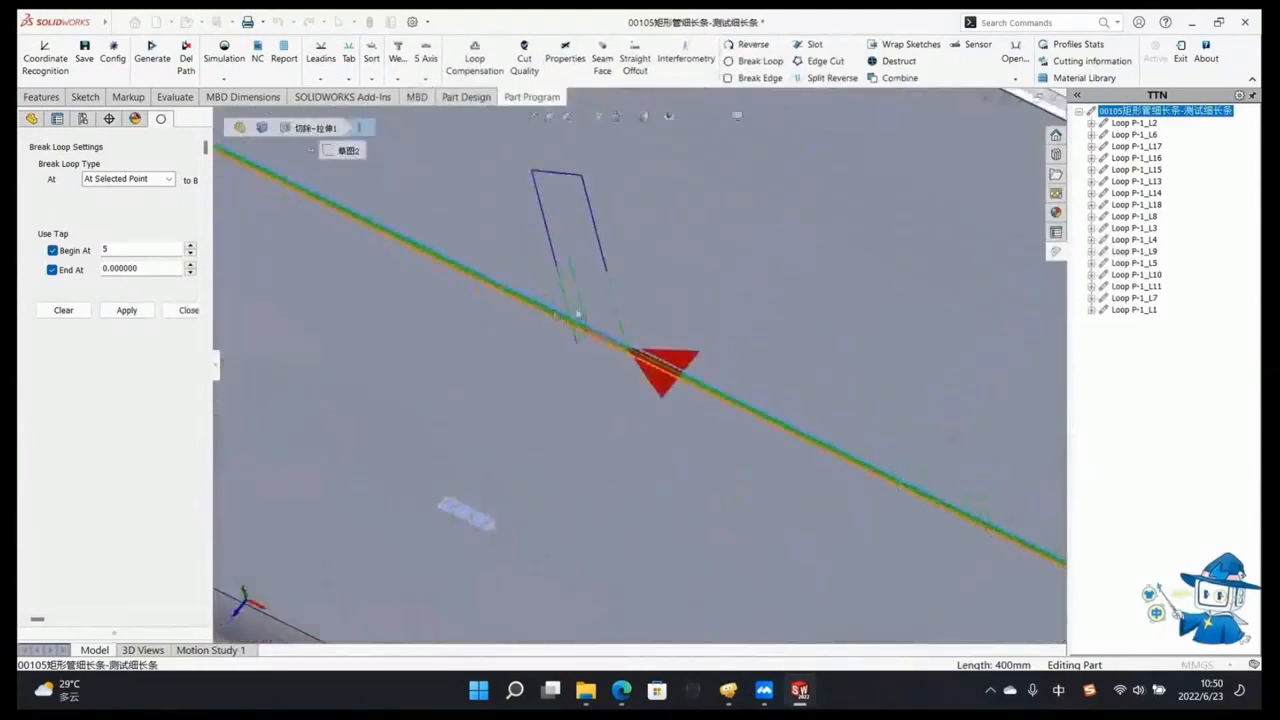
pyautogui.scroll(-5, 555, 315)
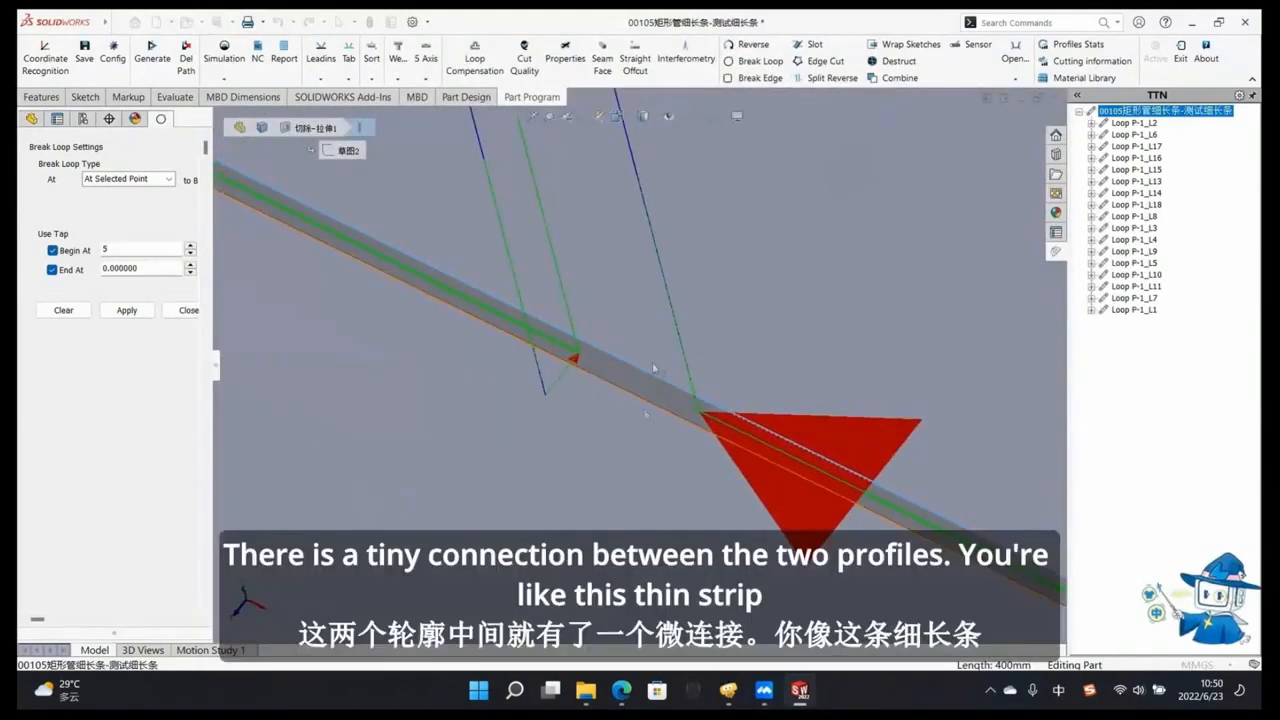
pyautogui.scroll(-5, 625, 360)
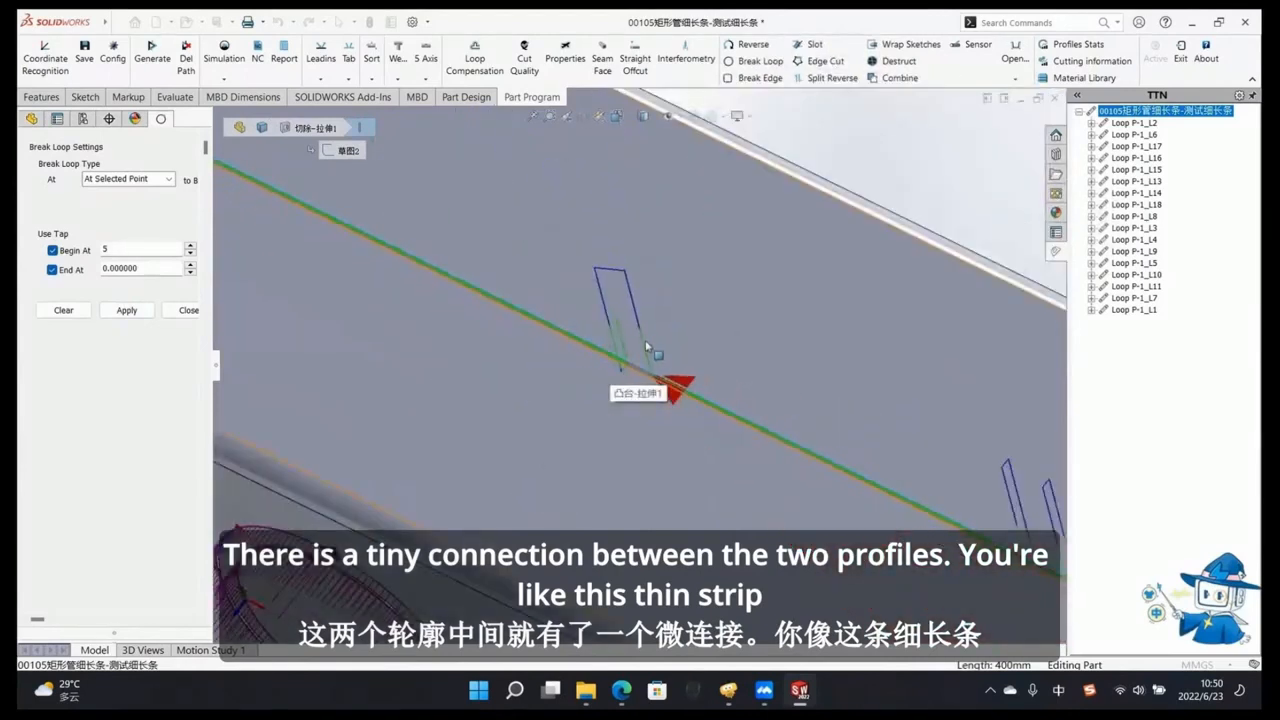
pyautogui.scroll(10, 645, 345)
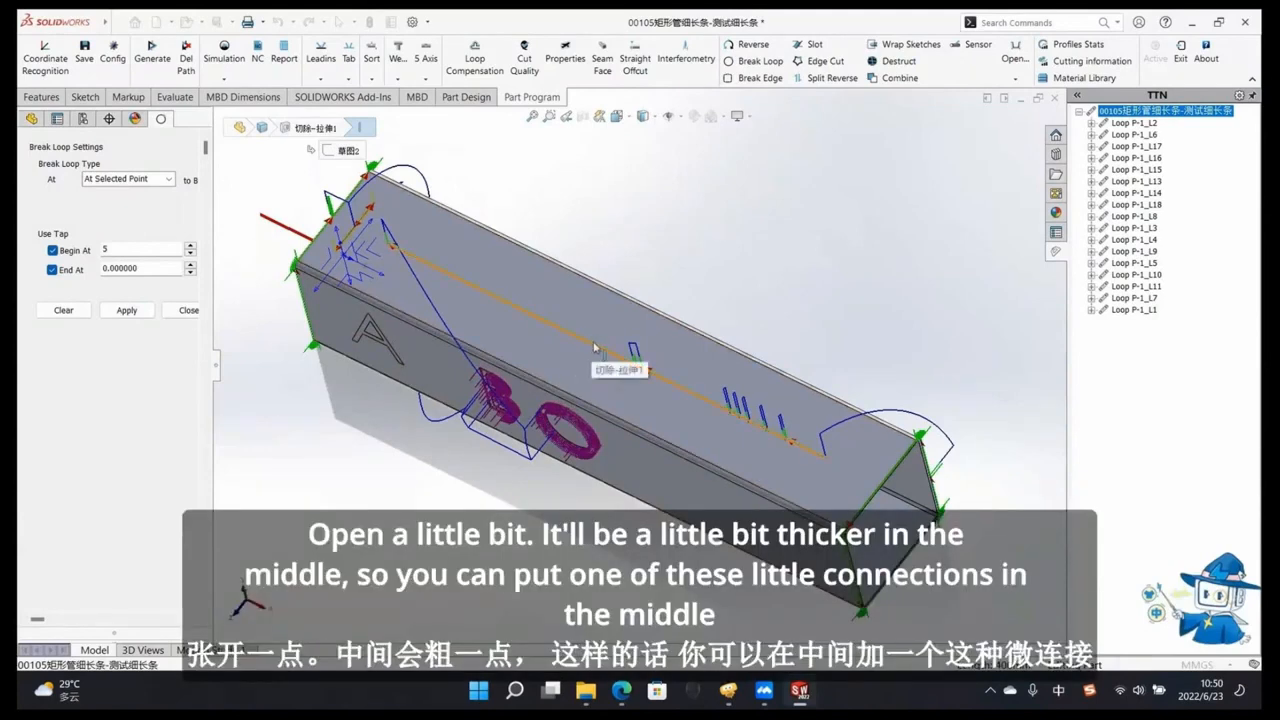
pyautogui.scroll(2, 634, 360)
pyautogui.scroll(-5, 634, 362)
pyautogui.scroll(5, 617, 377)
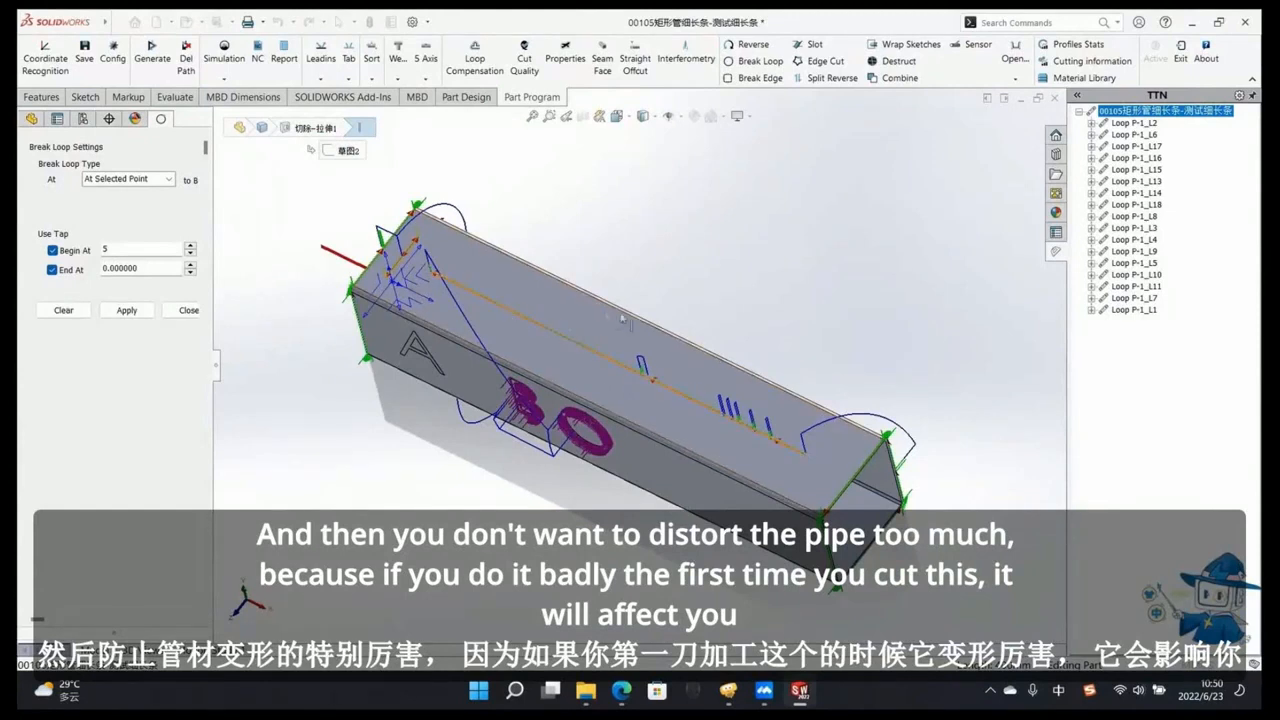
pyautogui.moveTo(589, 398); pyautogui.dragTo(598, 555, button='middle')
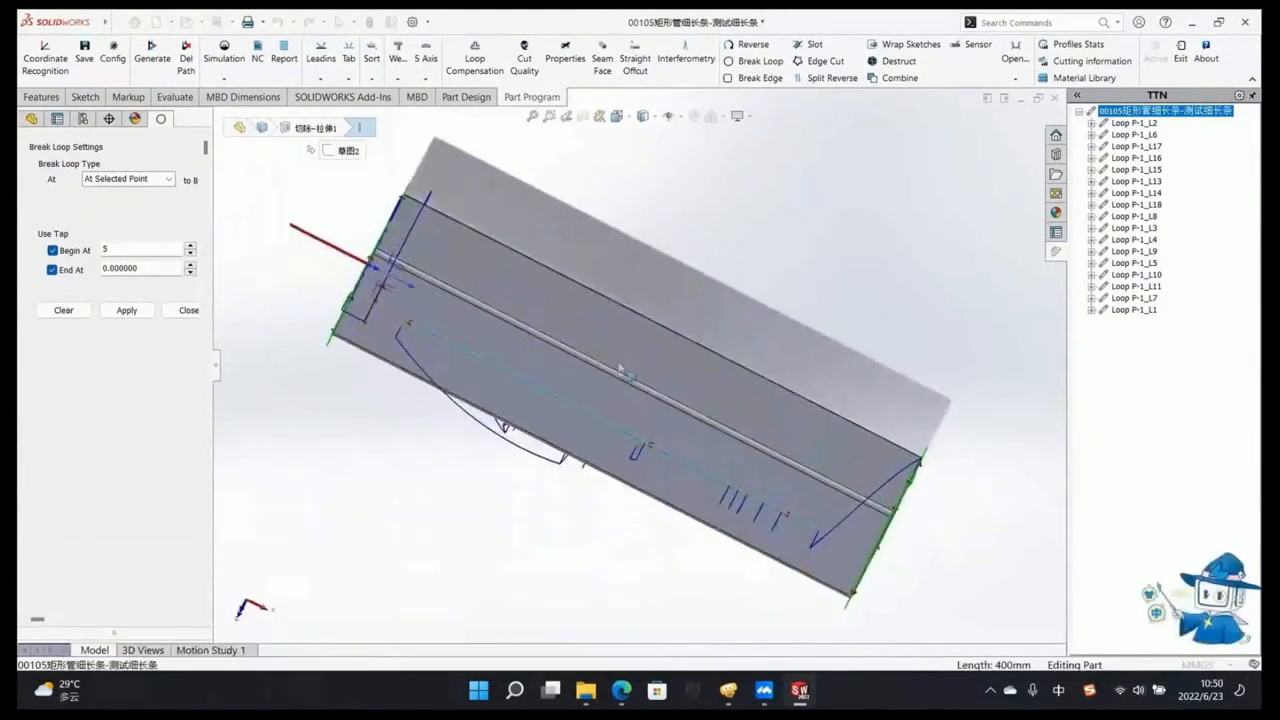
pyautogui.moveTo(612, 420); pyautogui.dragTo(616, 368, button='middle')
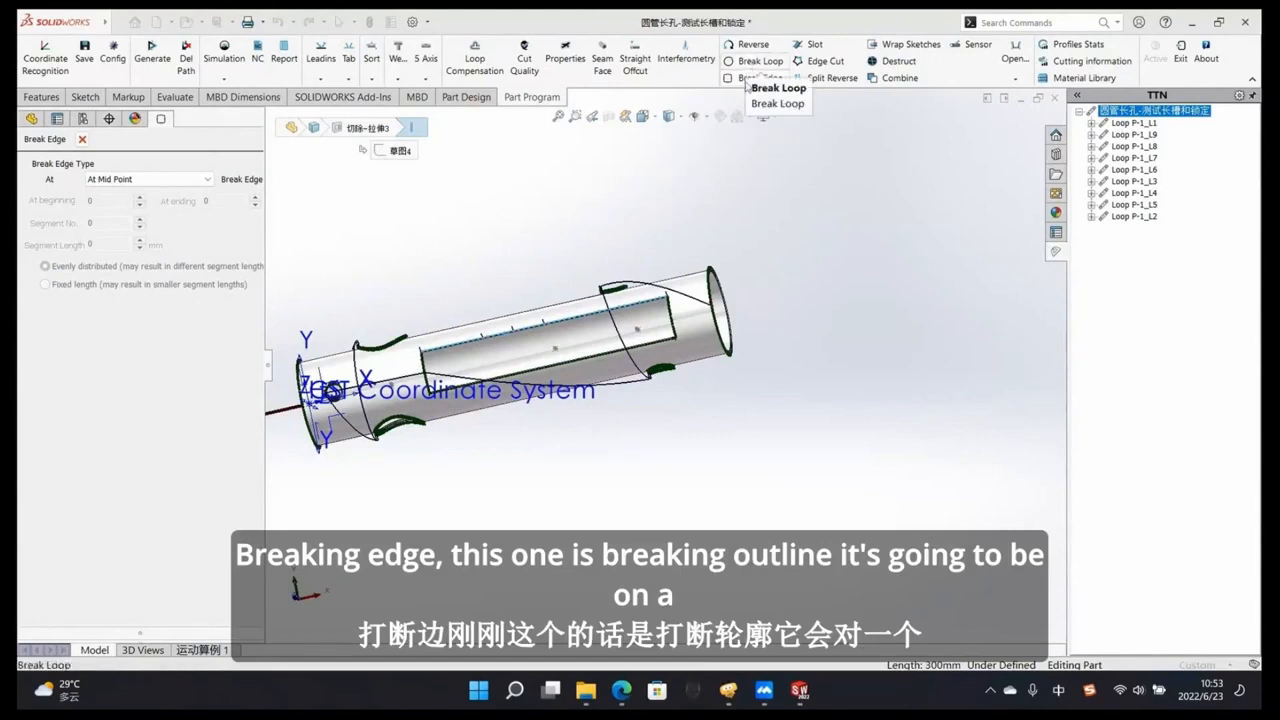
# Step: With Break Edge set to At Mid Point, break two segments of the round tube's long slot edge, one toward each end
pyautogui.click(750, 62)
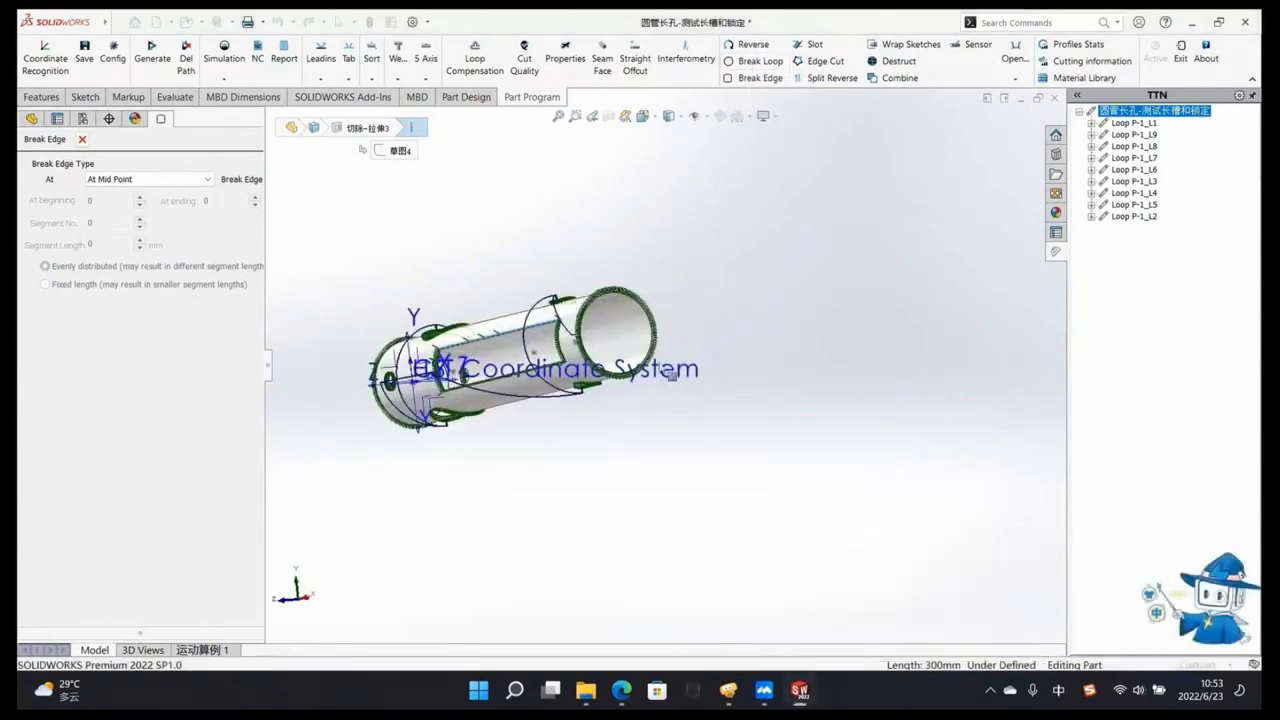
pyautogui.moveTo(601, 327); pyautogui.dragTo(684, 322, button='middle')
pyautogui.moveTo(721, 273); pyautogui.dragTo(726, 254, button='middle')
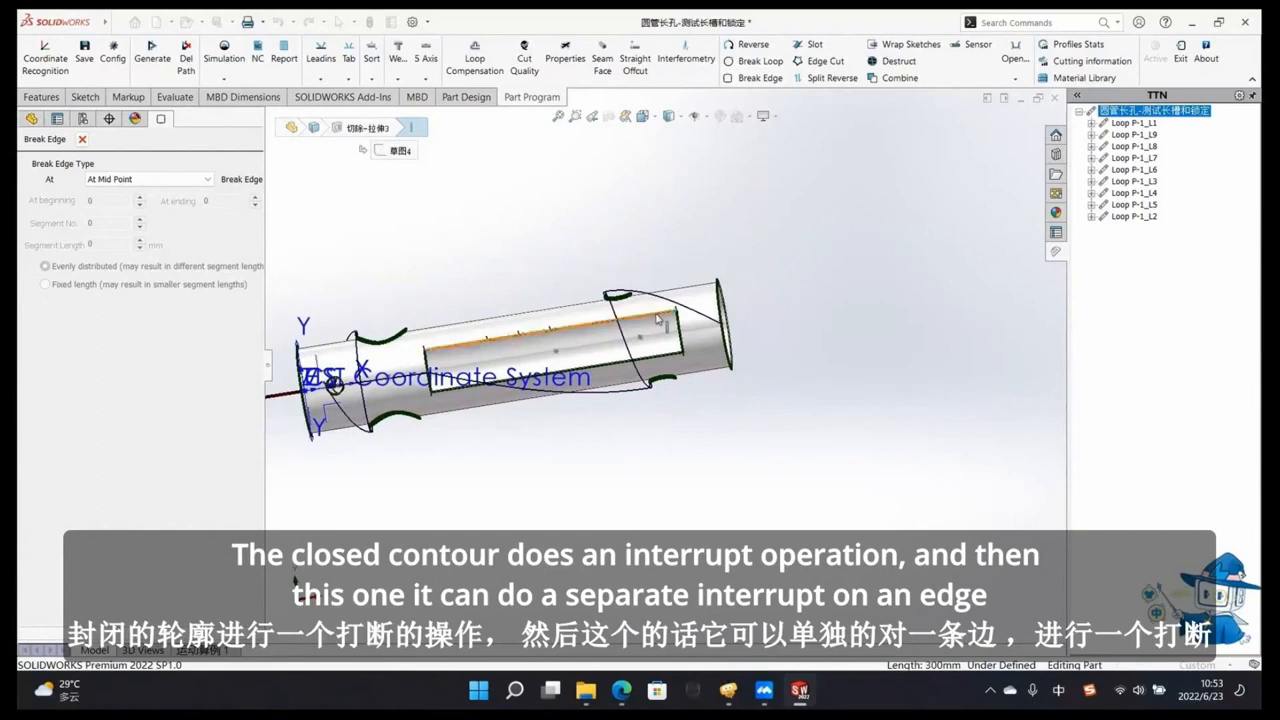
pyautogui.moveTo(709, 257); pyautogui.dragTo(717, 260, button='middle')
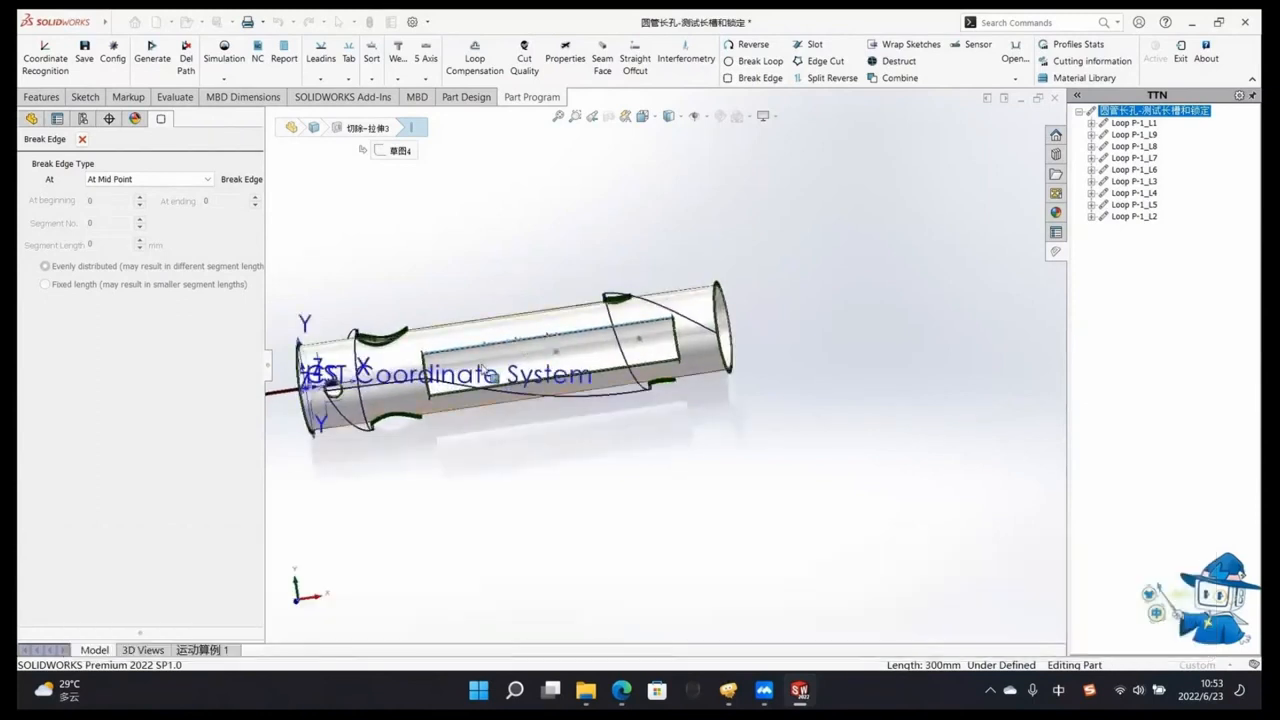
pyautogui.scroll(-3, 480, 364)
pyautogui.scroll(-5, 560, 343)
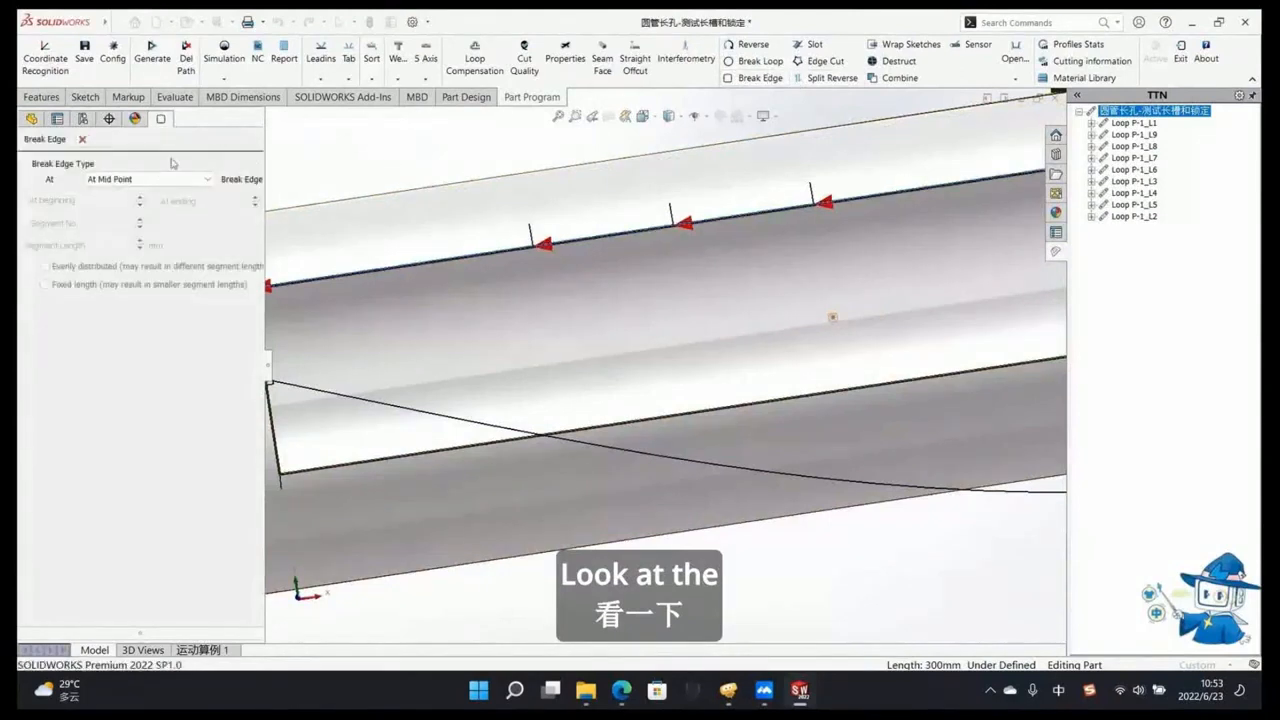
pyautogui.click(457, 263)
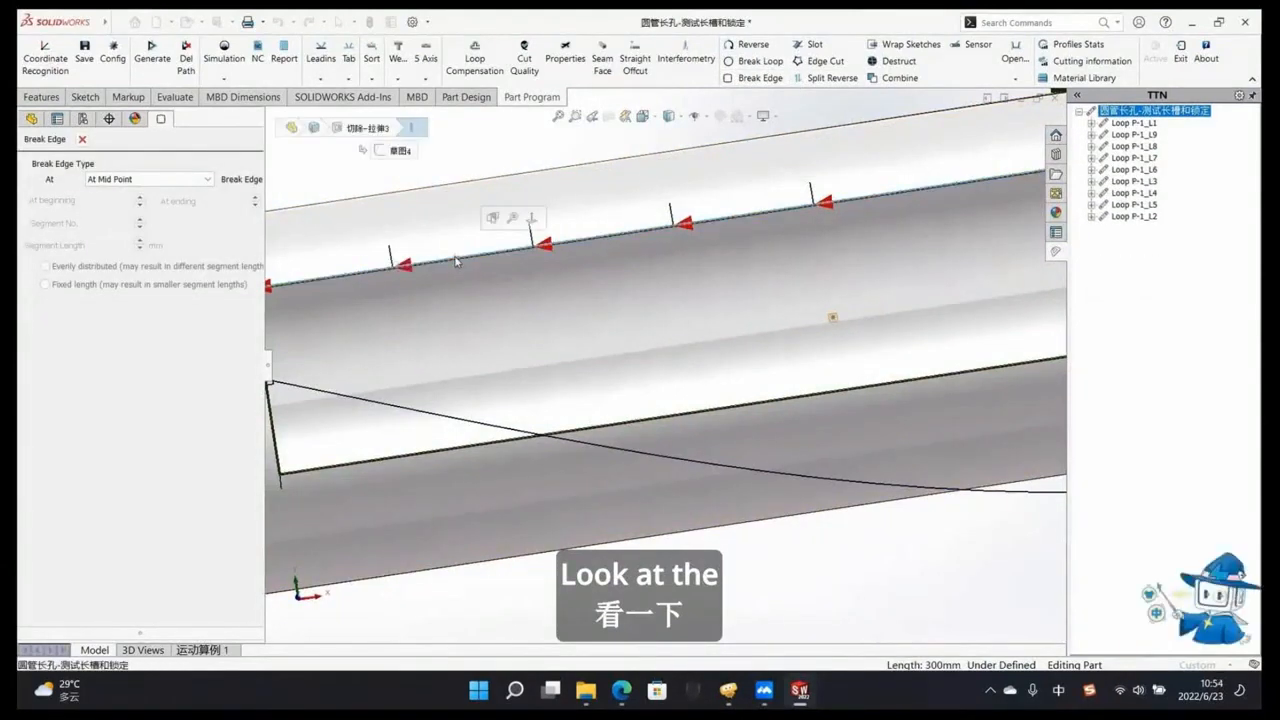
pyautogui.click(937, 192)
pyautogui.click(940, 191)
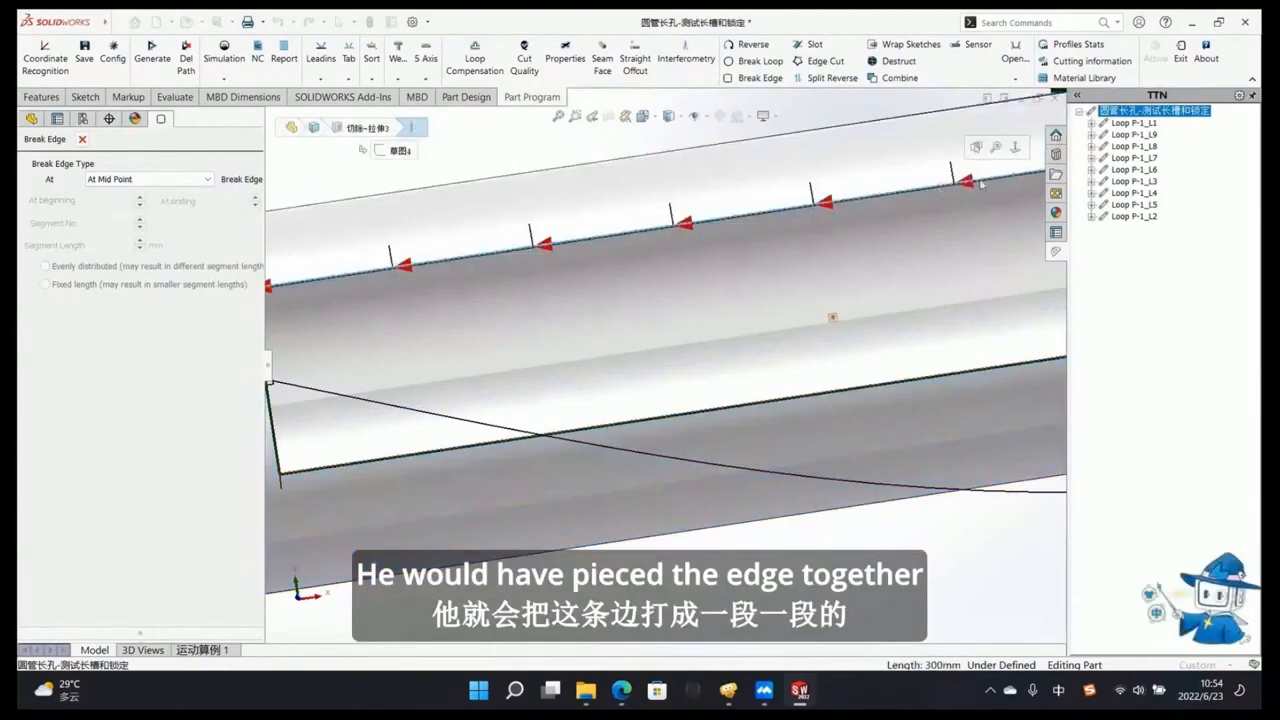
pyautogui.scroll(3, 662, 320)
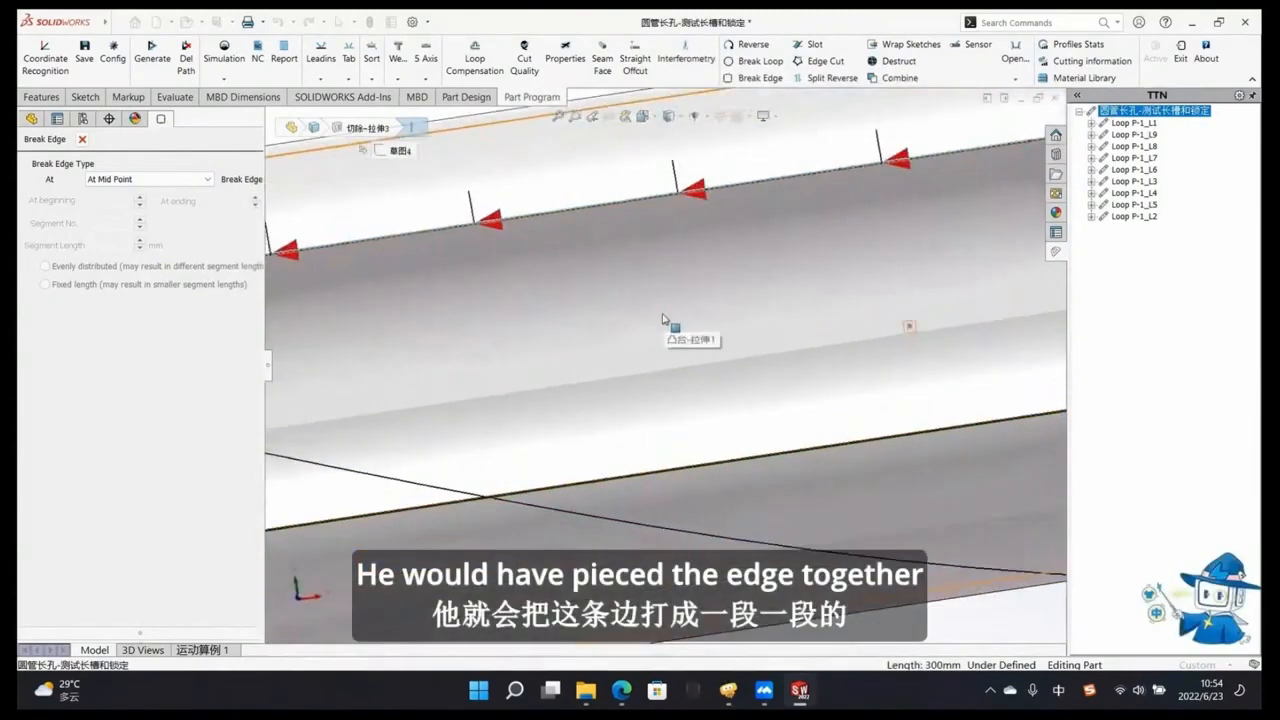
pyautogui.scroll(2, 662, 320)
pyautogui.click(83, 139)
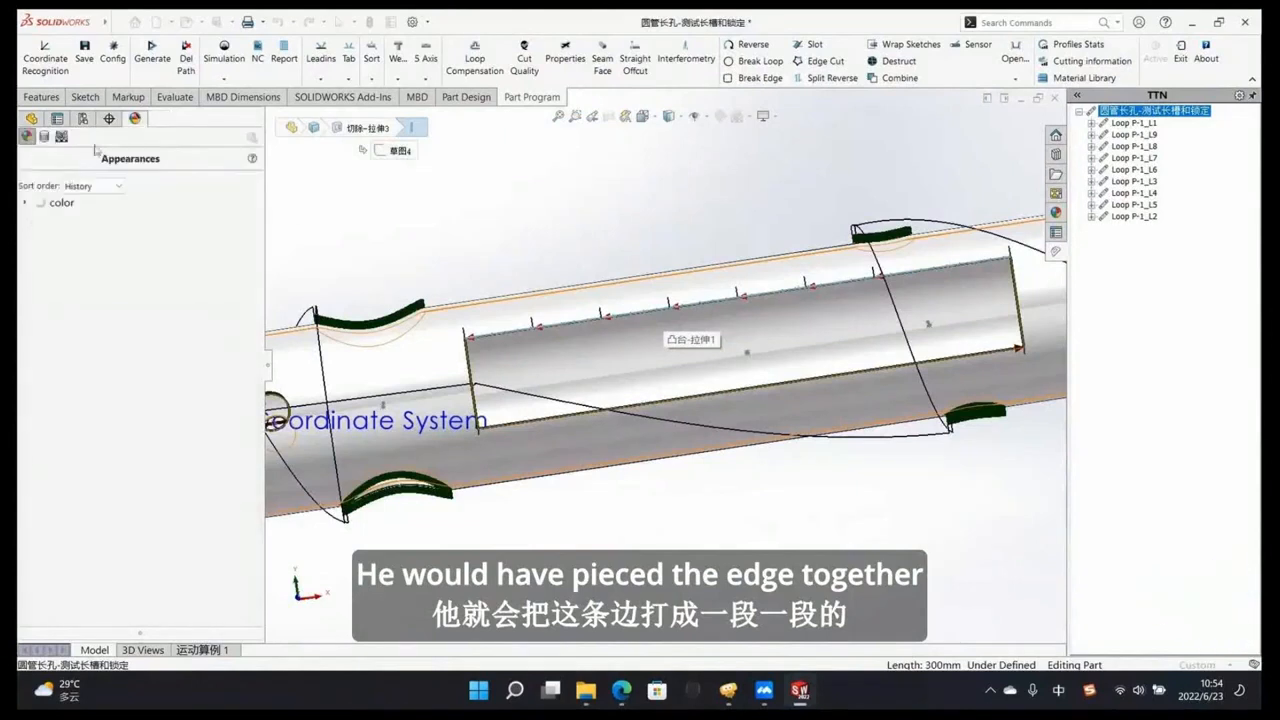
# Step: Try to regenerate the round tube's toolpaths
pyautogui.click(160, 55)
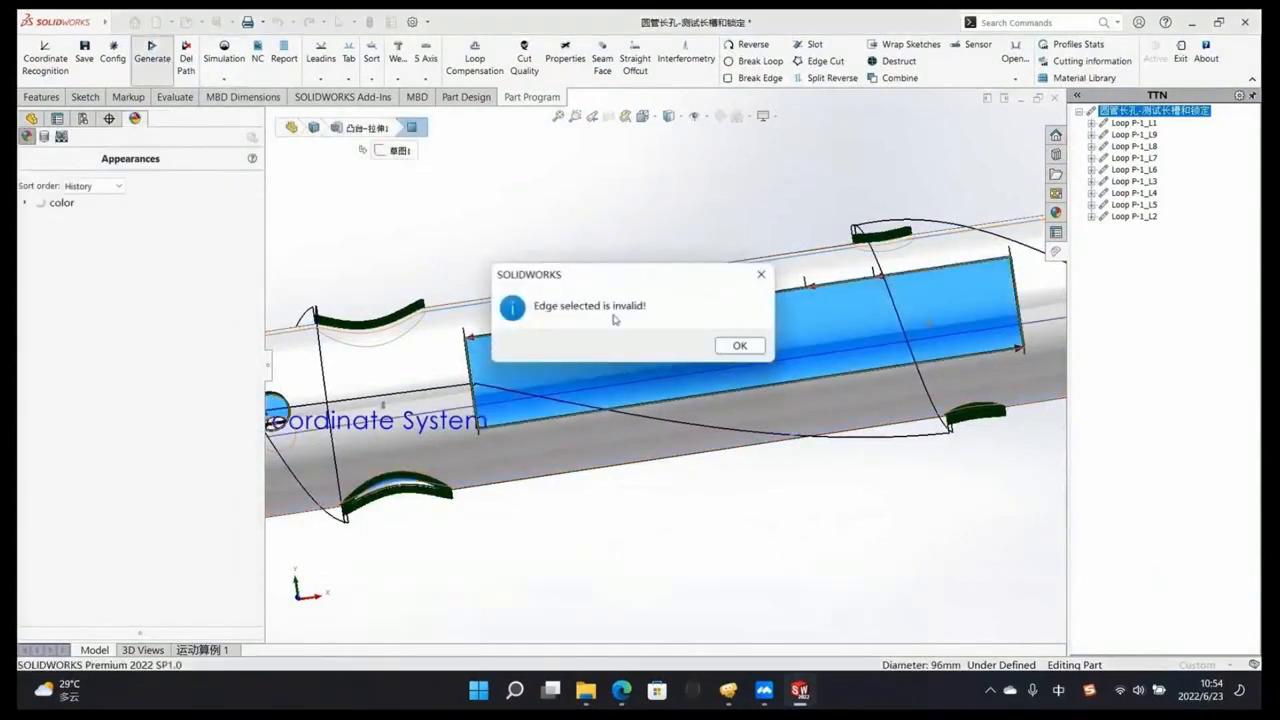
pyautogui.click(745, 348)
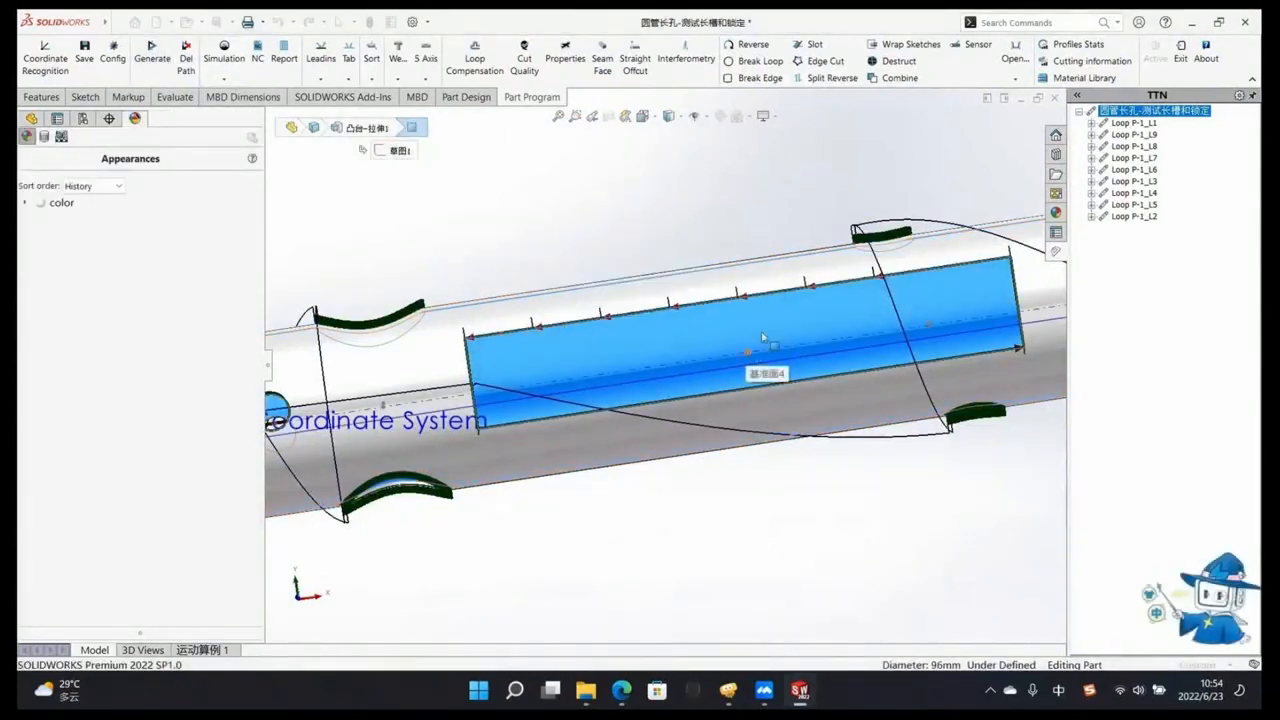
pyautogui.moveTo(652, 349)
pyautogui.mouseDown(button='middle')
pyautogui.moveTo(646, 329)
pyautogui.moveTo(655, 352)
pyautogui.mouseUp(button='middle')
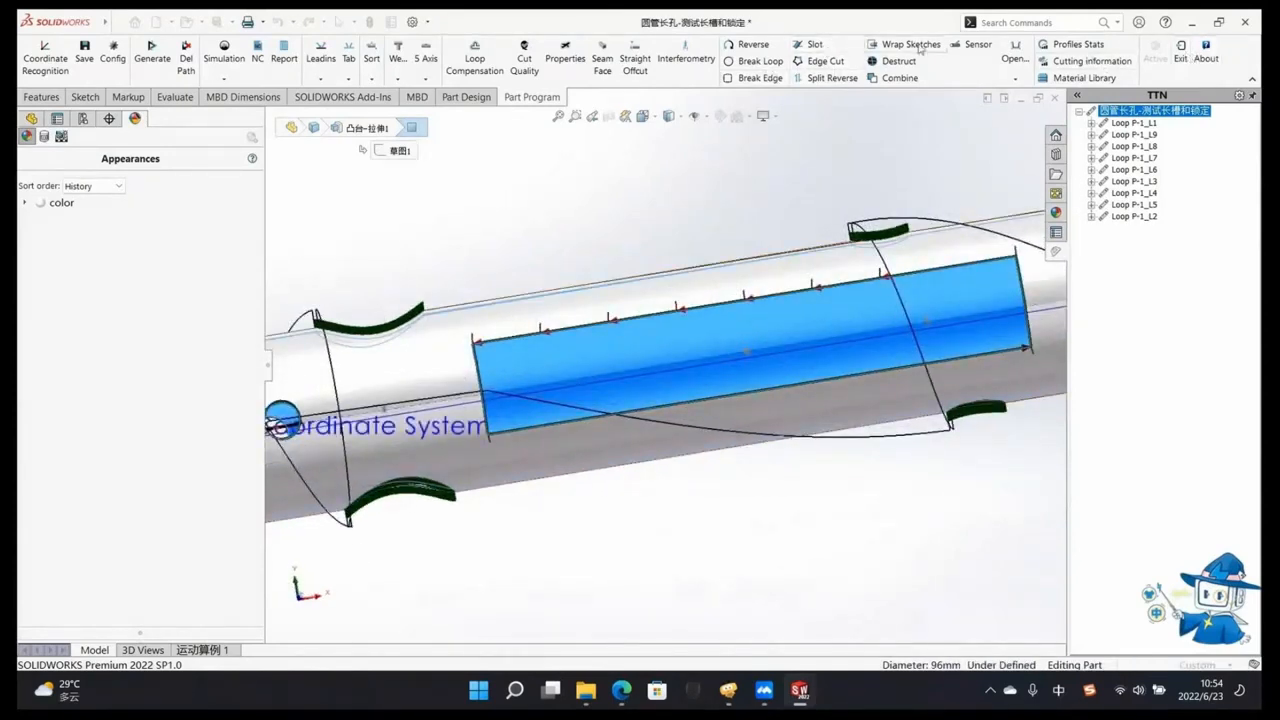
# Step: Apply slot cutting to the long slot loop P-1_L7 by segment length, using 127 mm
pyautogui.click(816, 45)
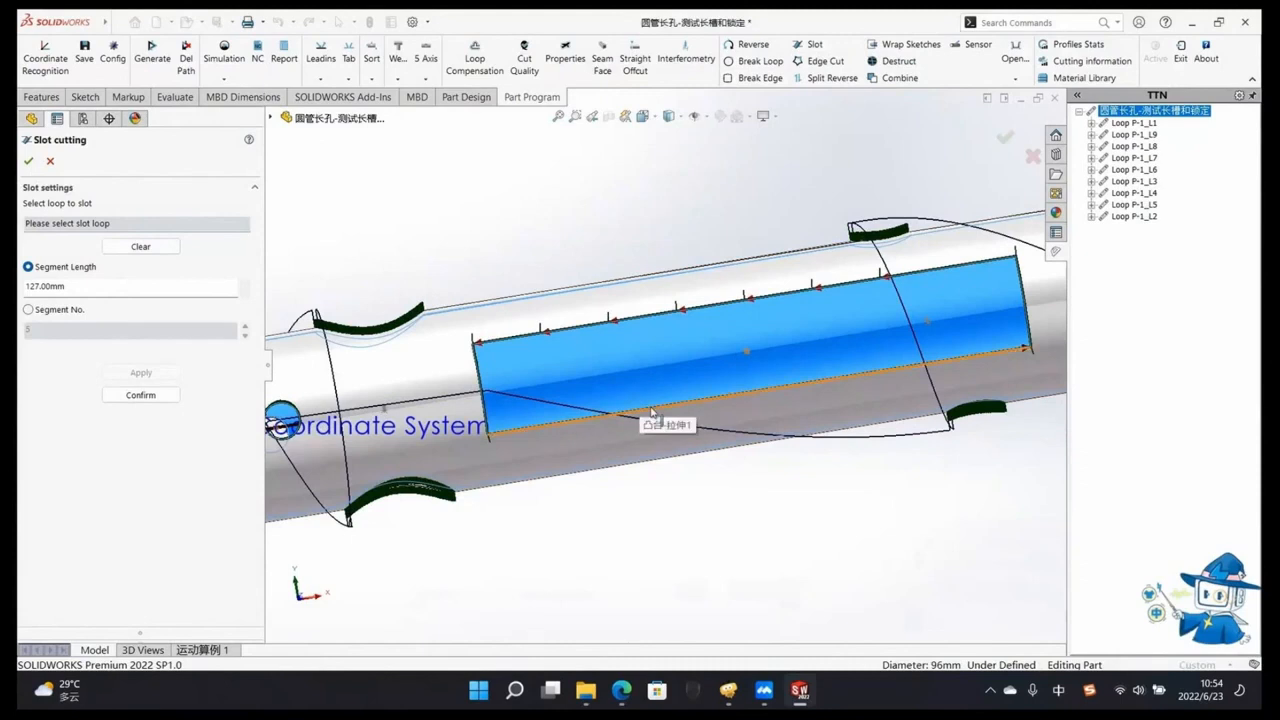
pyautogui.click(489, 369)
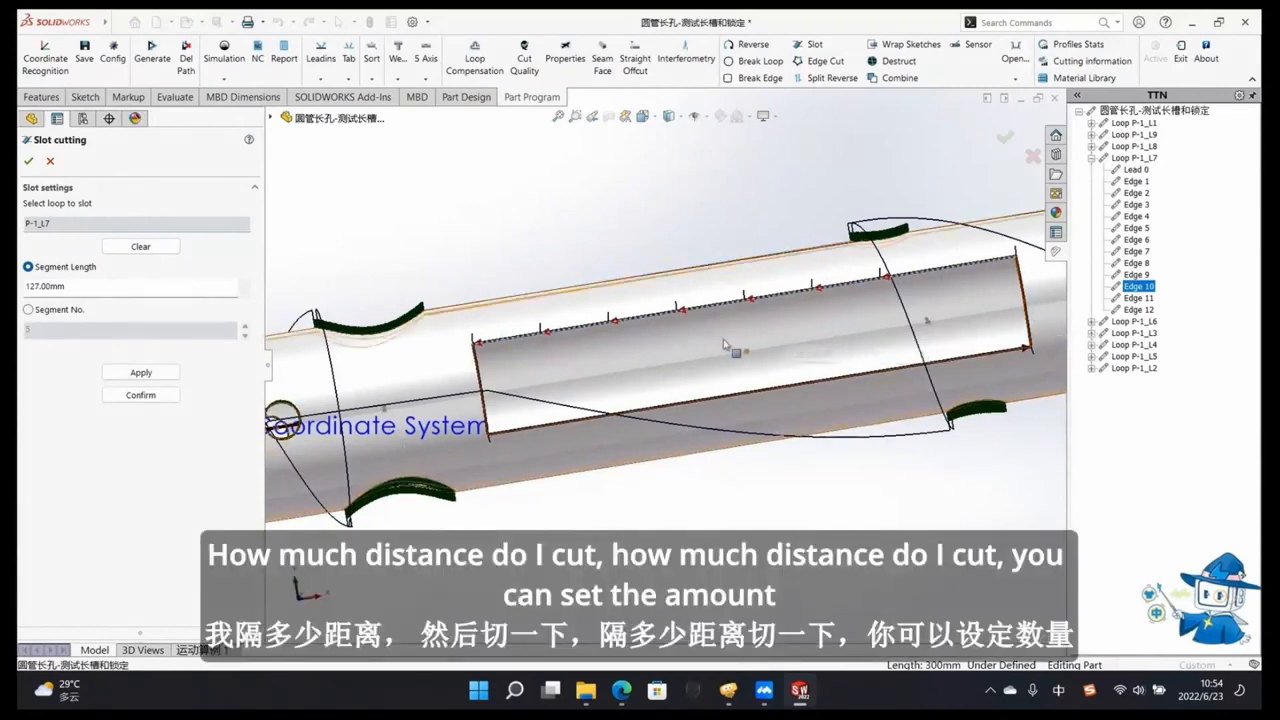
pyautogui.click(28, 310)
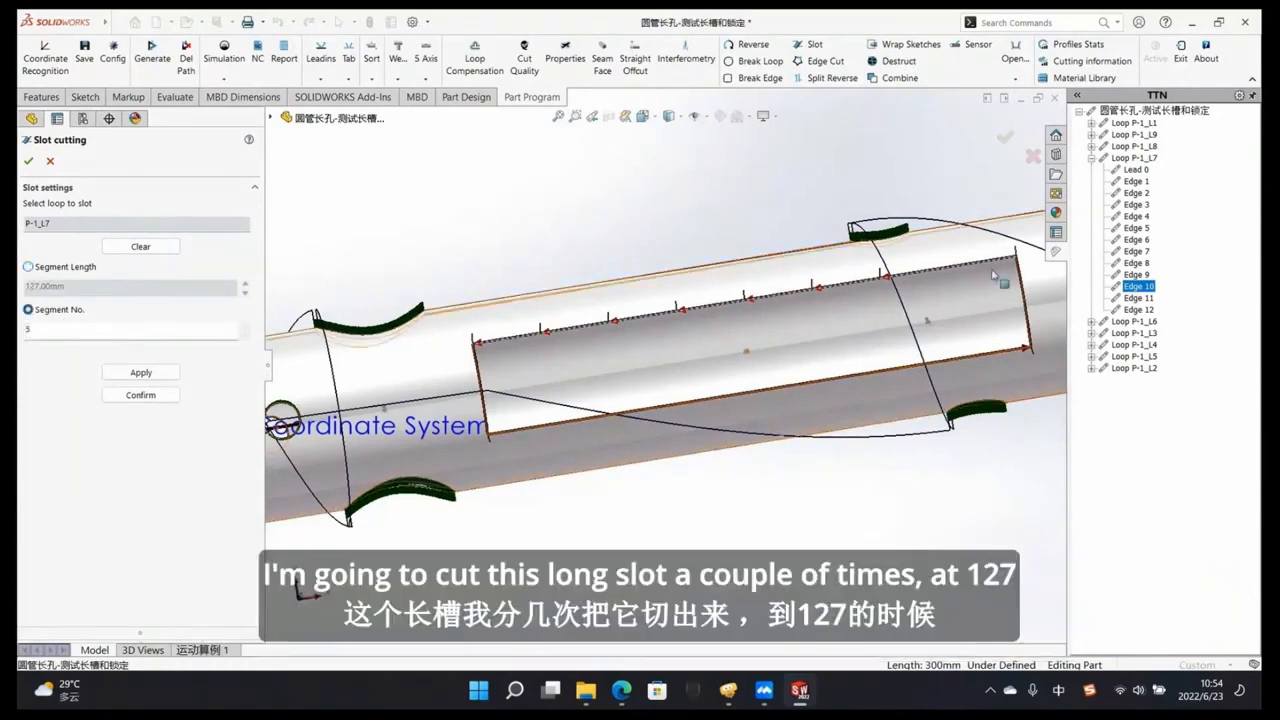
pyautogui.click(28, 267)
pyautogui.click(143, 373)
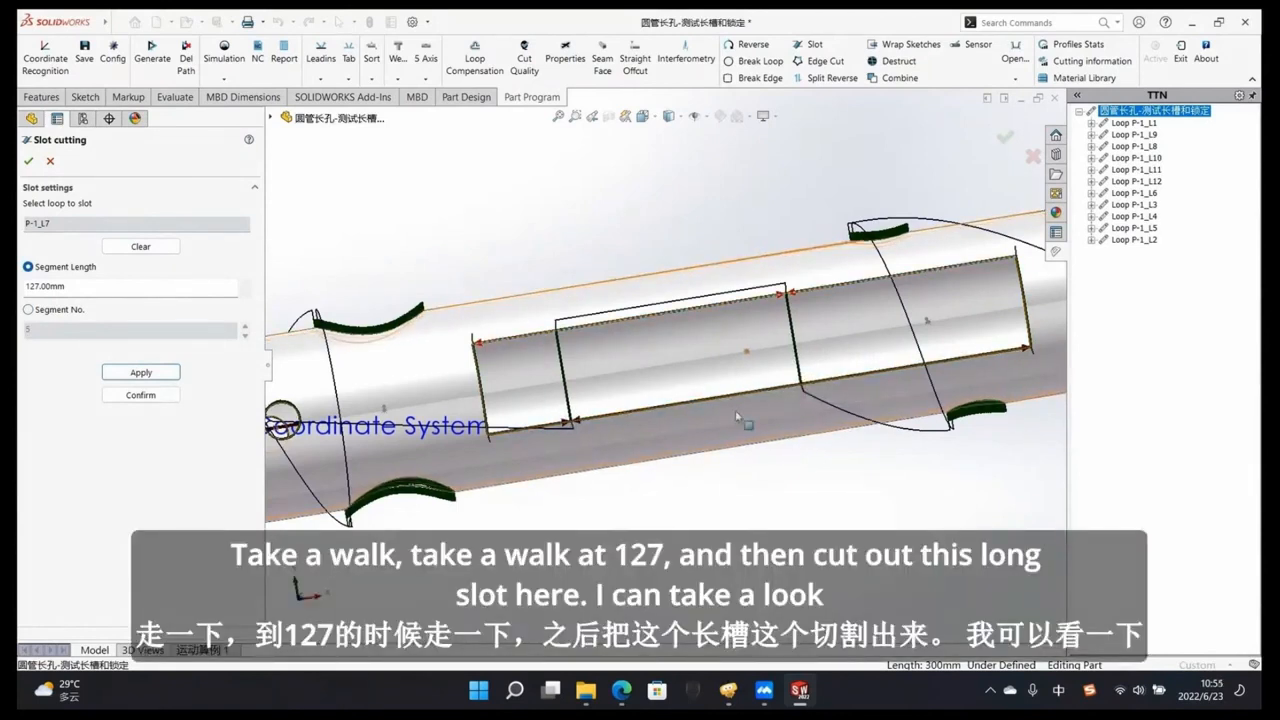
# Step: Run the cutting simulation of the round tube, raise its speed to 89%, and close it after the long slot is cut
pyautogui.scroll(-1, 490, 415)
pyautogui.scroll(1, 491, 400)
pyautogui.scroll(1, 491, 400)
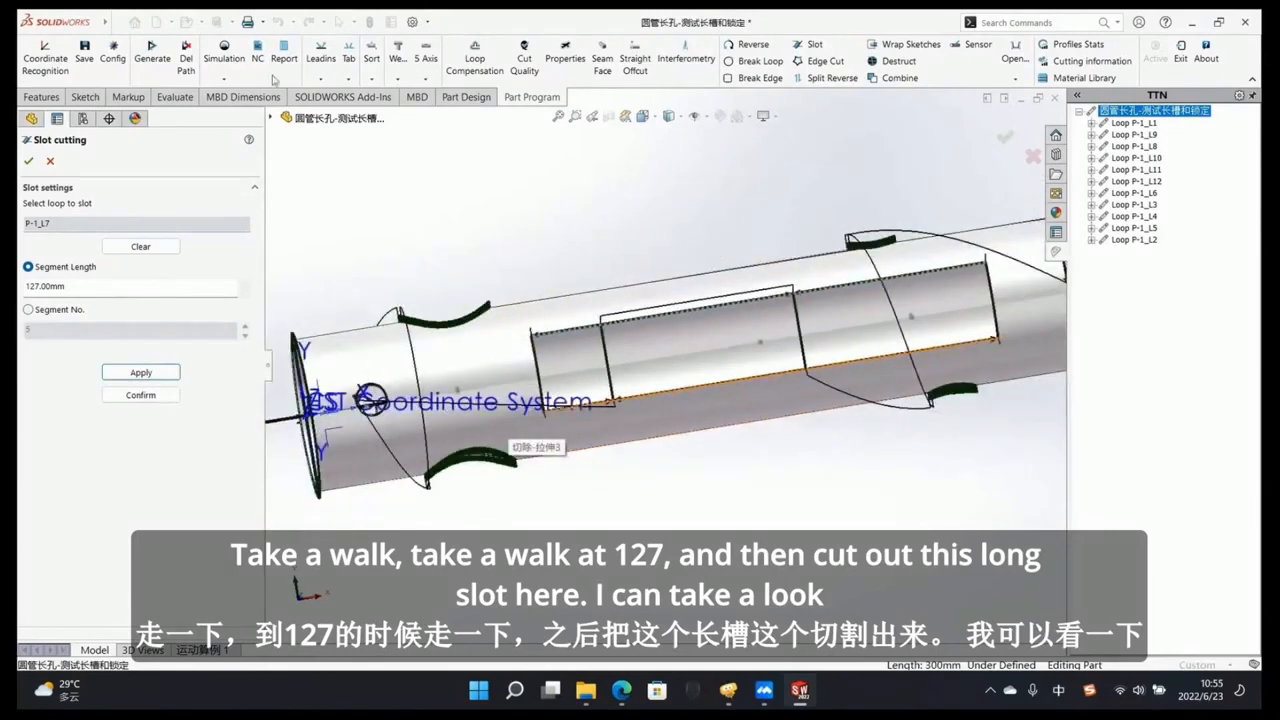
pyautogui.click(232, 79)
pyautogui.click(240, 97)
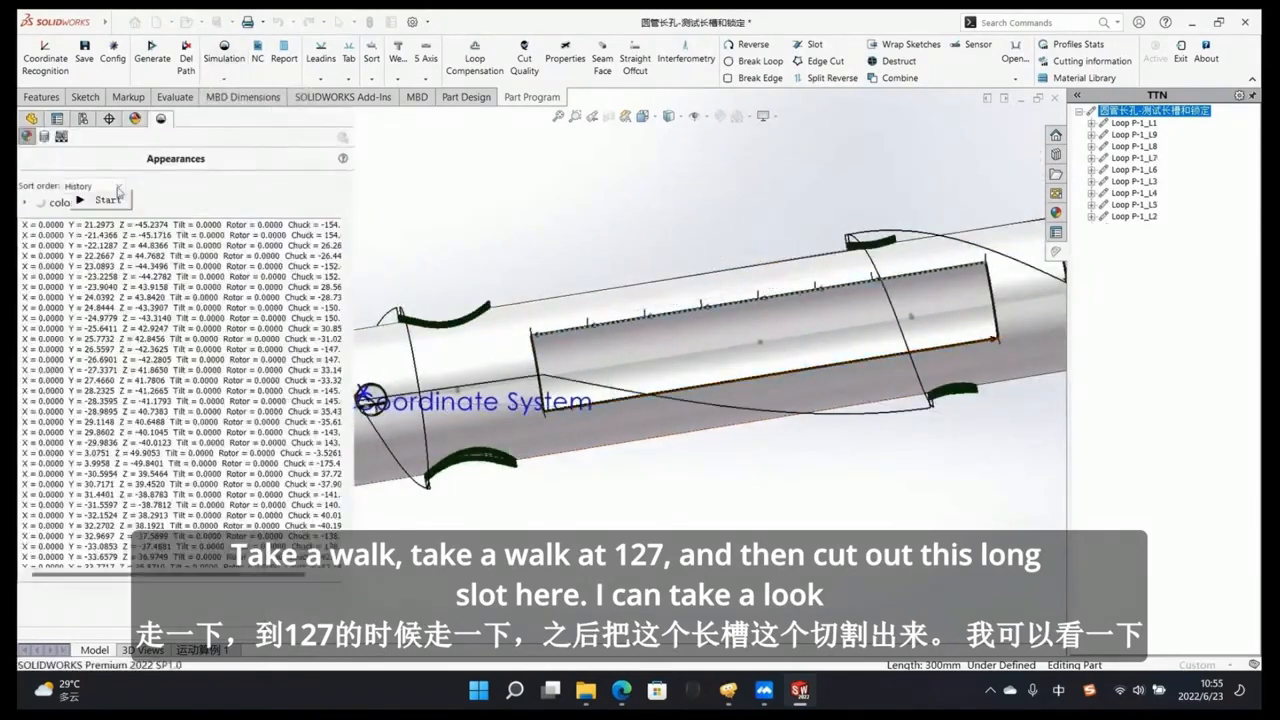
pyautogui.click(226, 77)
pyautogui.click(240, 95)
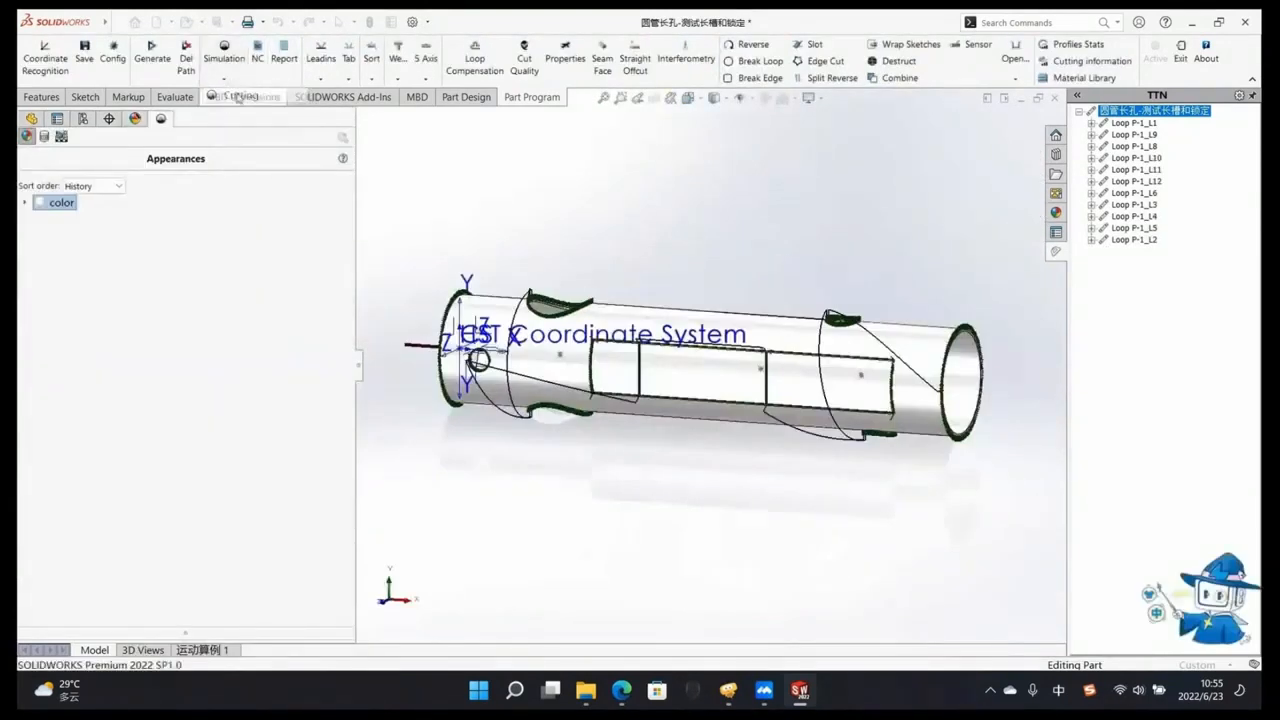
pyautogui.click(122, 200)
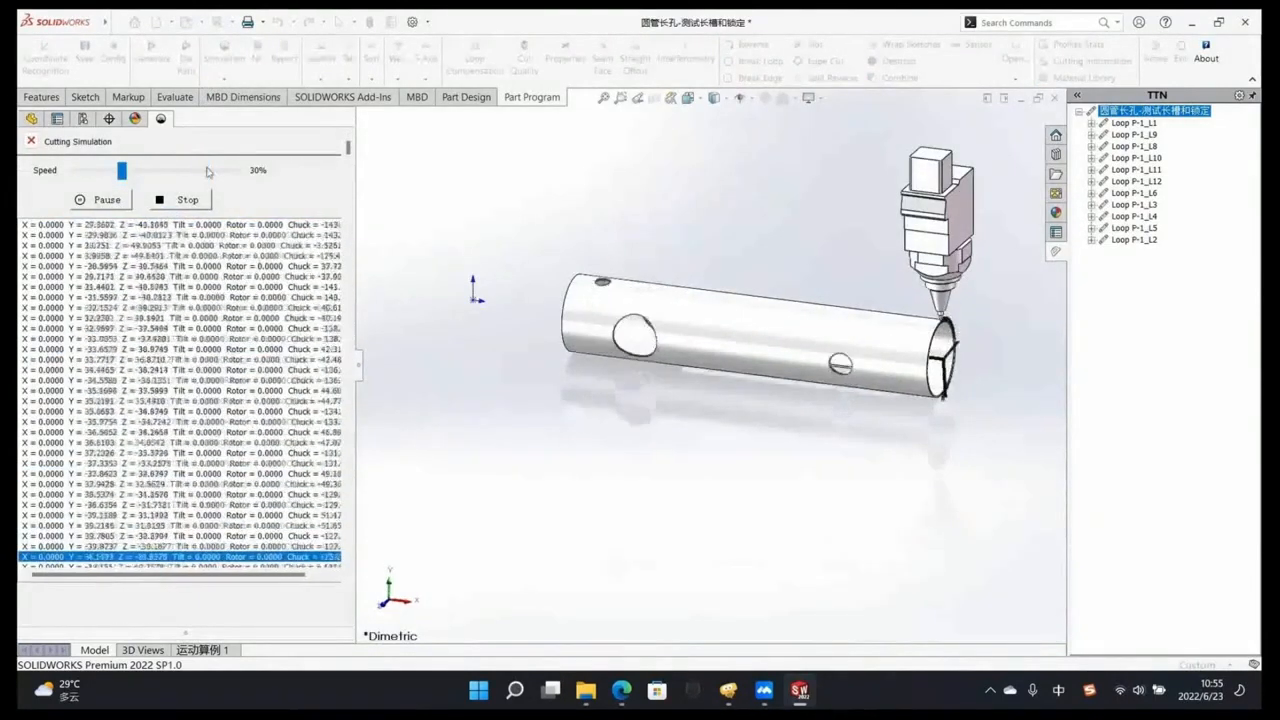
pyautogui.moveTo(122, 171); pyautogui.dragTo(209, 172)
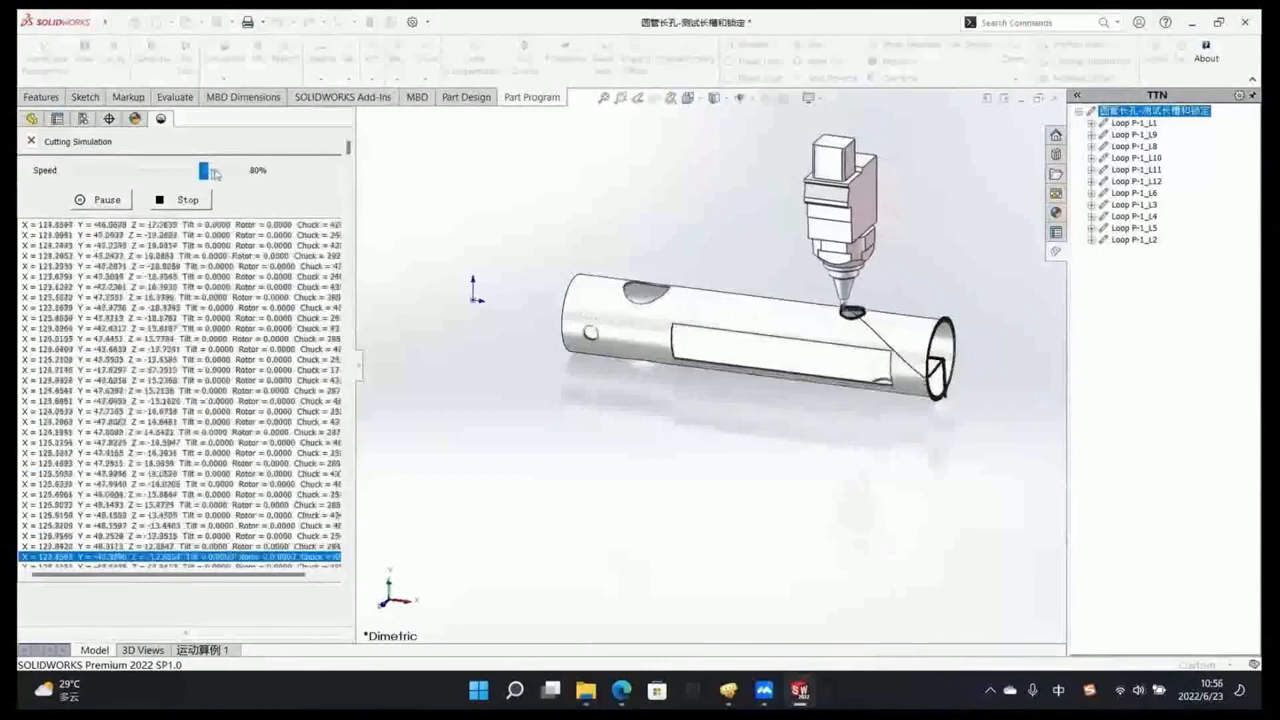
pyautogui.moveTo(205, 172); pyautogui.dragTo(224, 172)
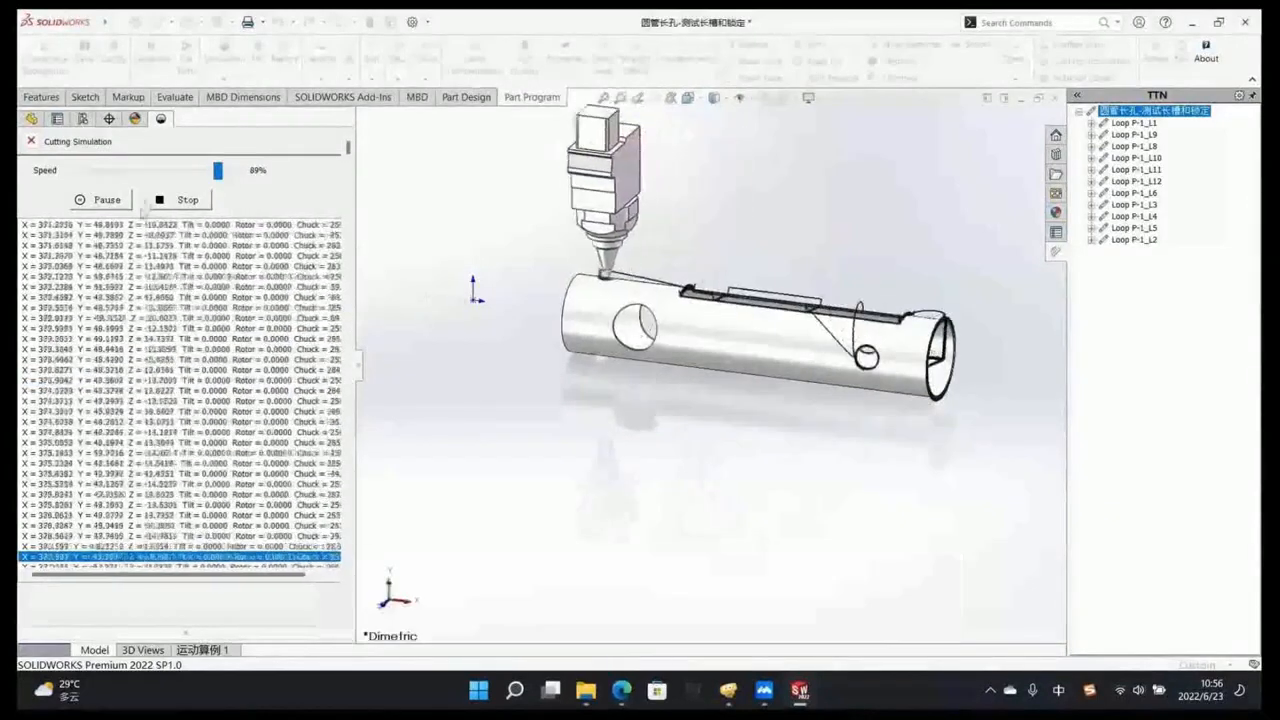
pyautogui.click(31, 142)
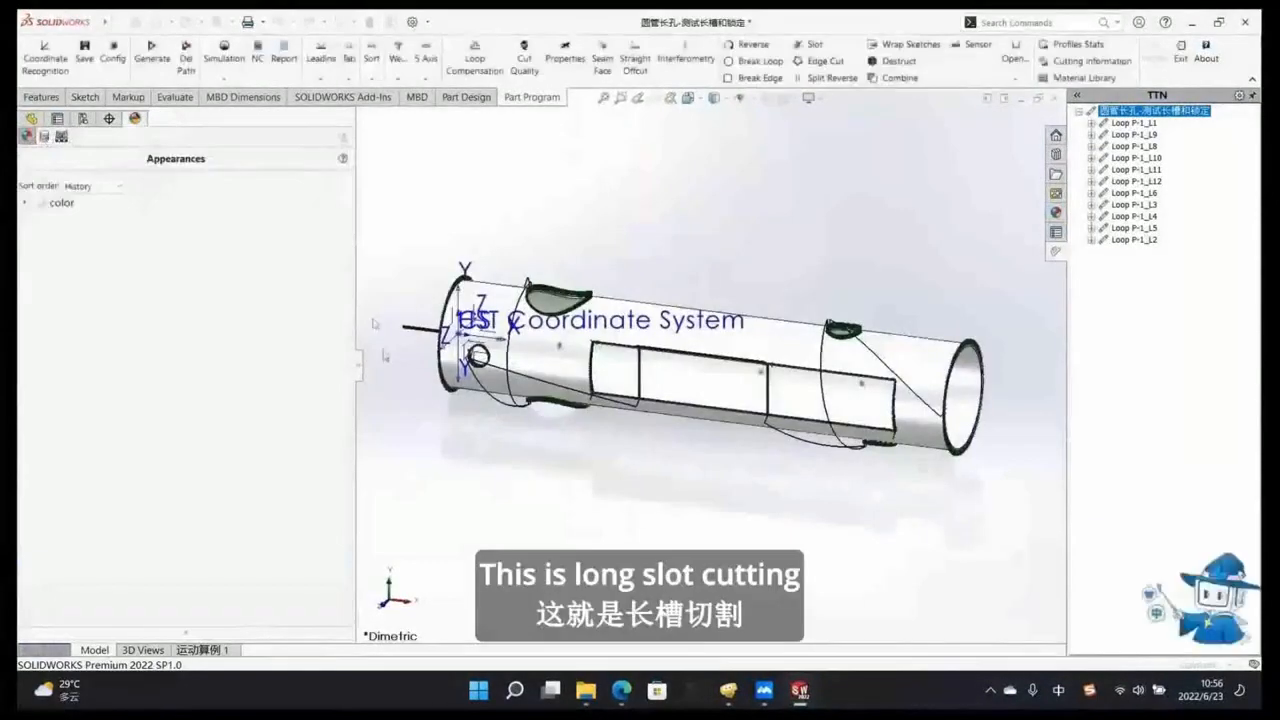
pyautogui.click(361, 368)
pyautogui.moveTo(660, 488); pyautogui.dragTo(320, 220, button='middle')
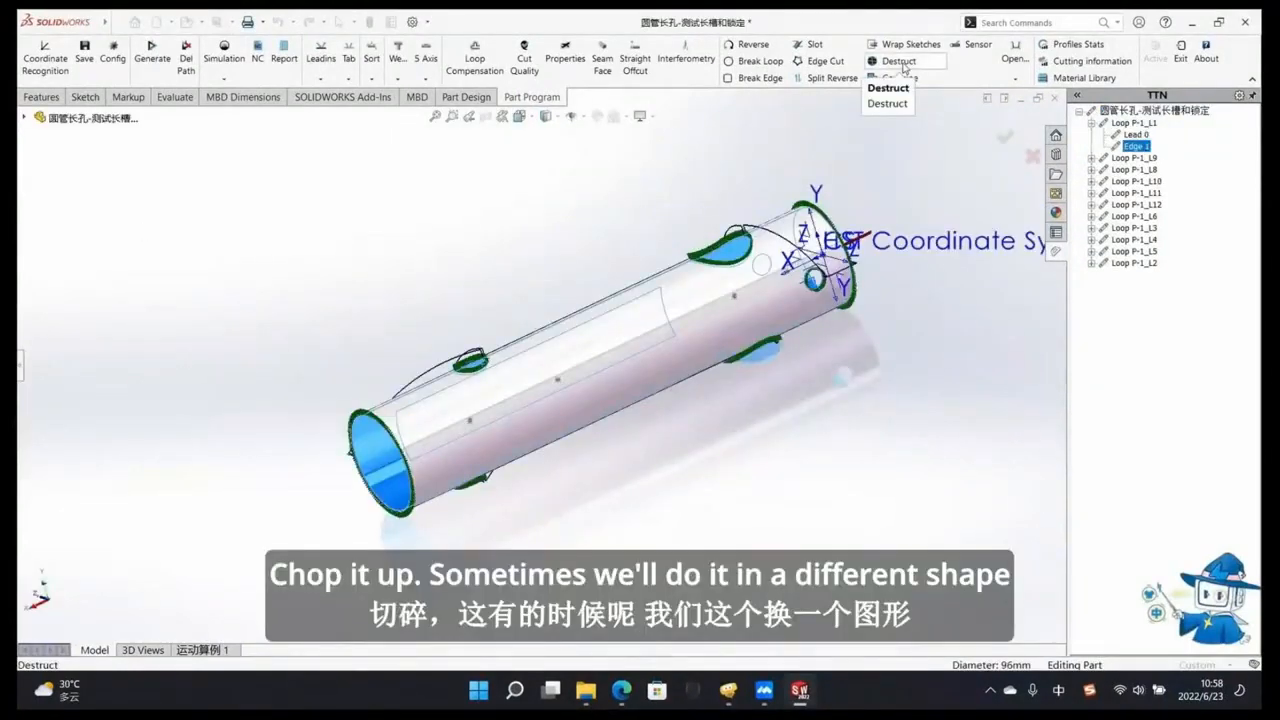
pyautogui.click(899, 61)
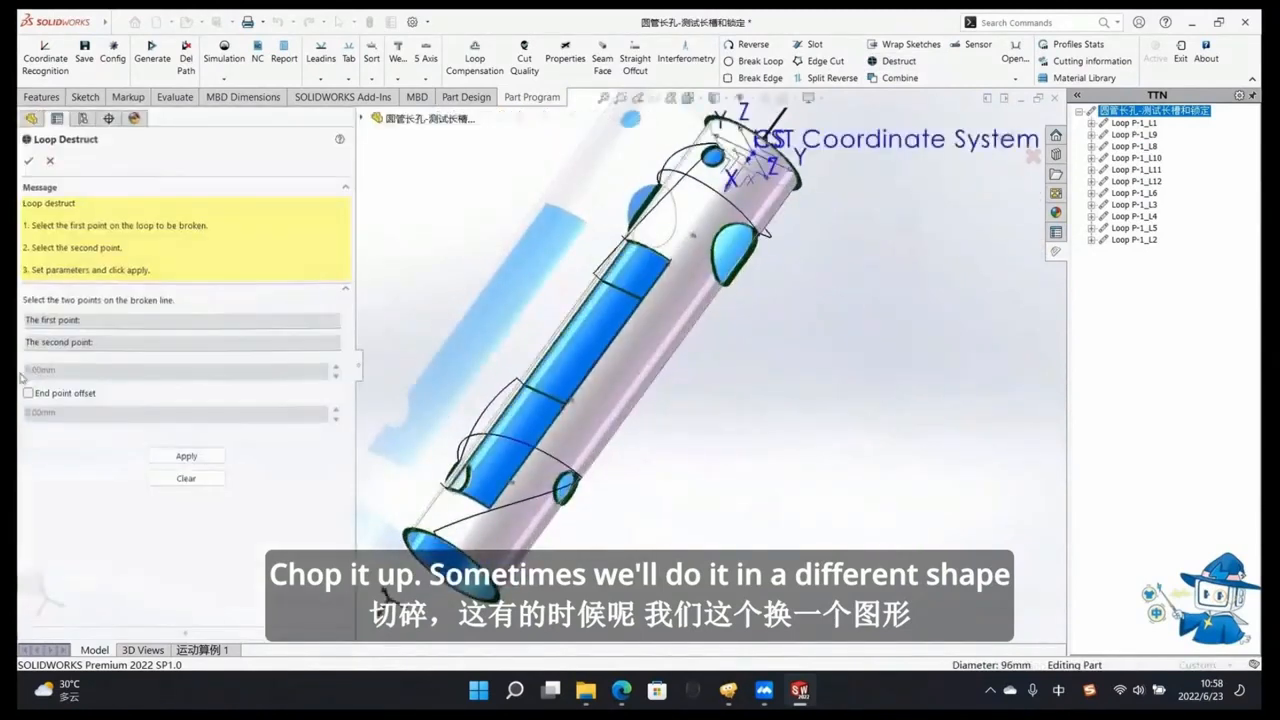
pyautogui.click(364, 376)
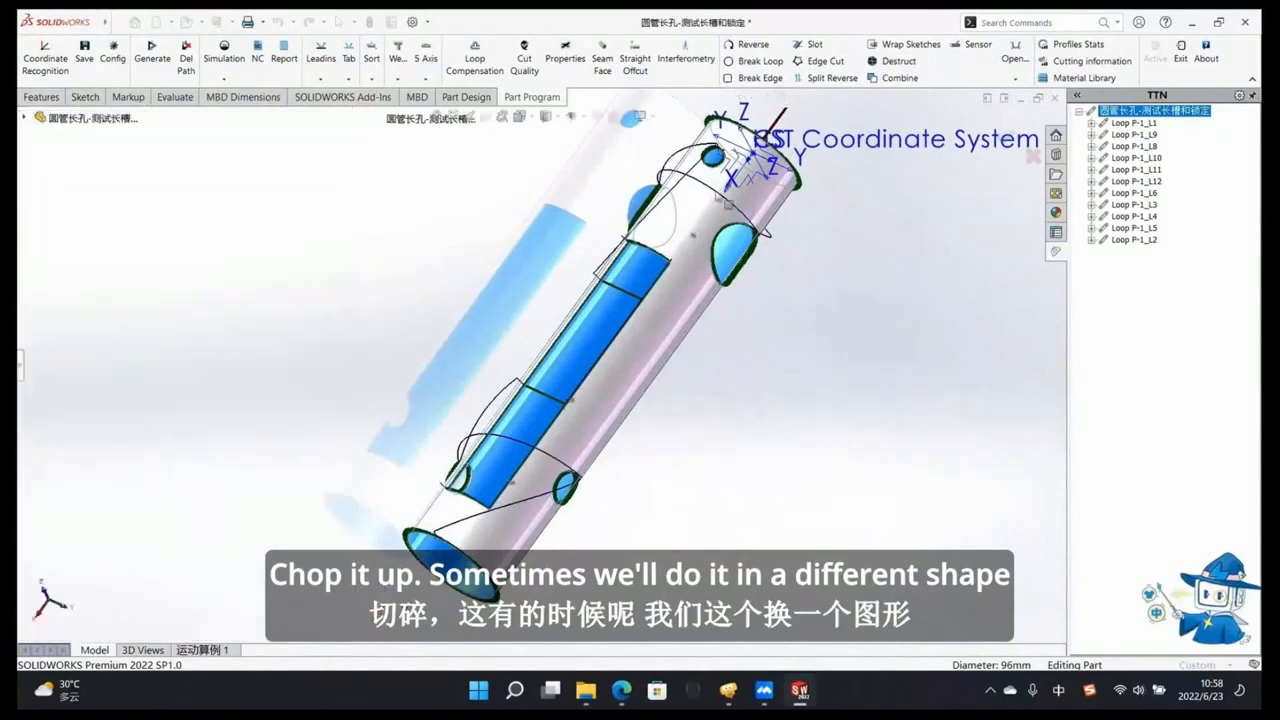
# Step: Exit part programming for the long-slot tube and browse to the 003-各个功能 folder for opening another part
pyautogui.click(1182, 48)
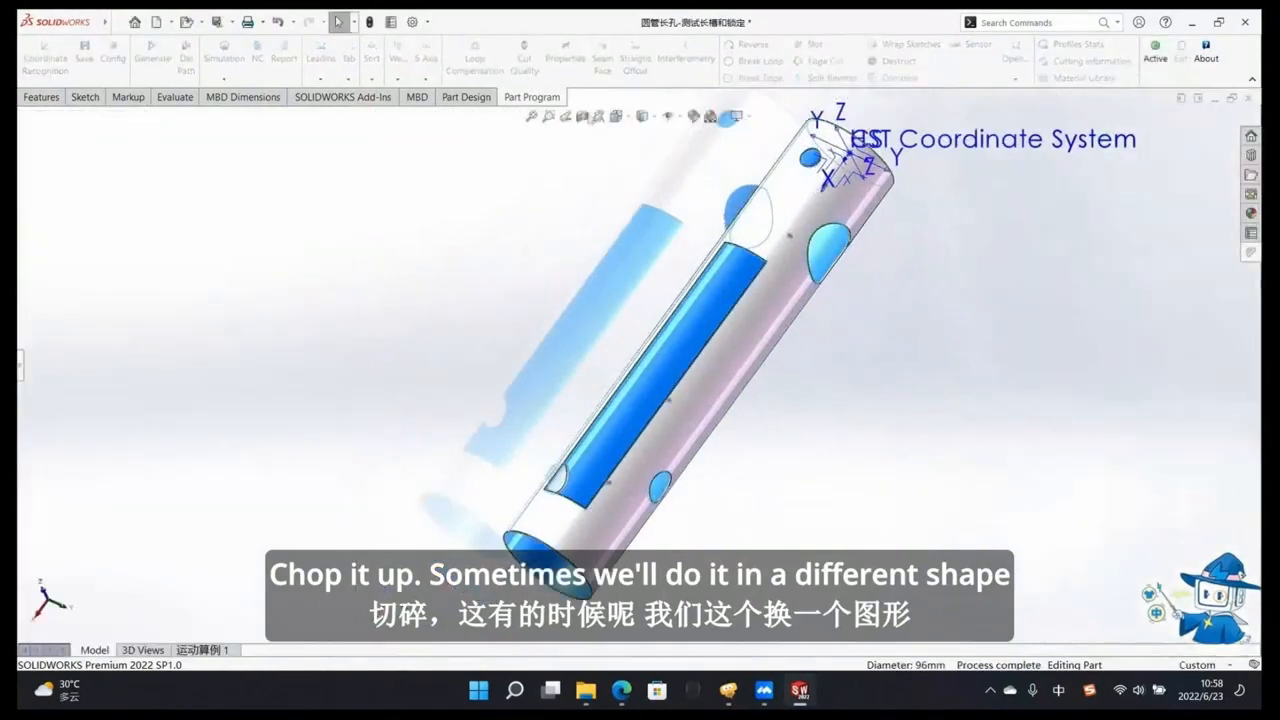
pyautogui.click(186, 22)
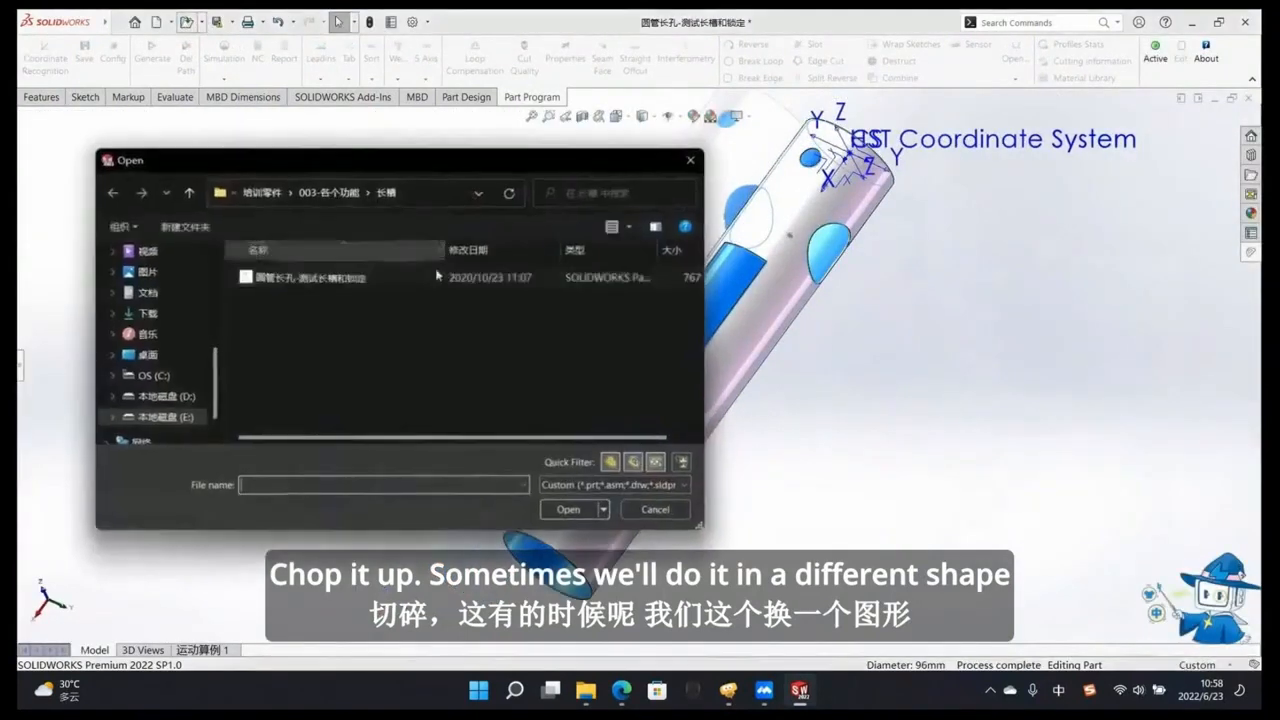
pyautogui.click(346, 196)
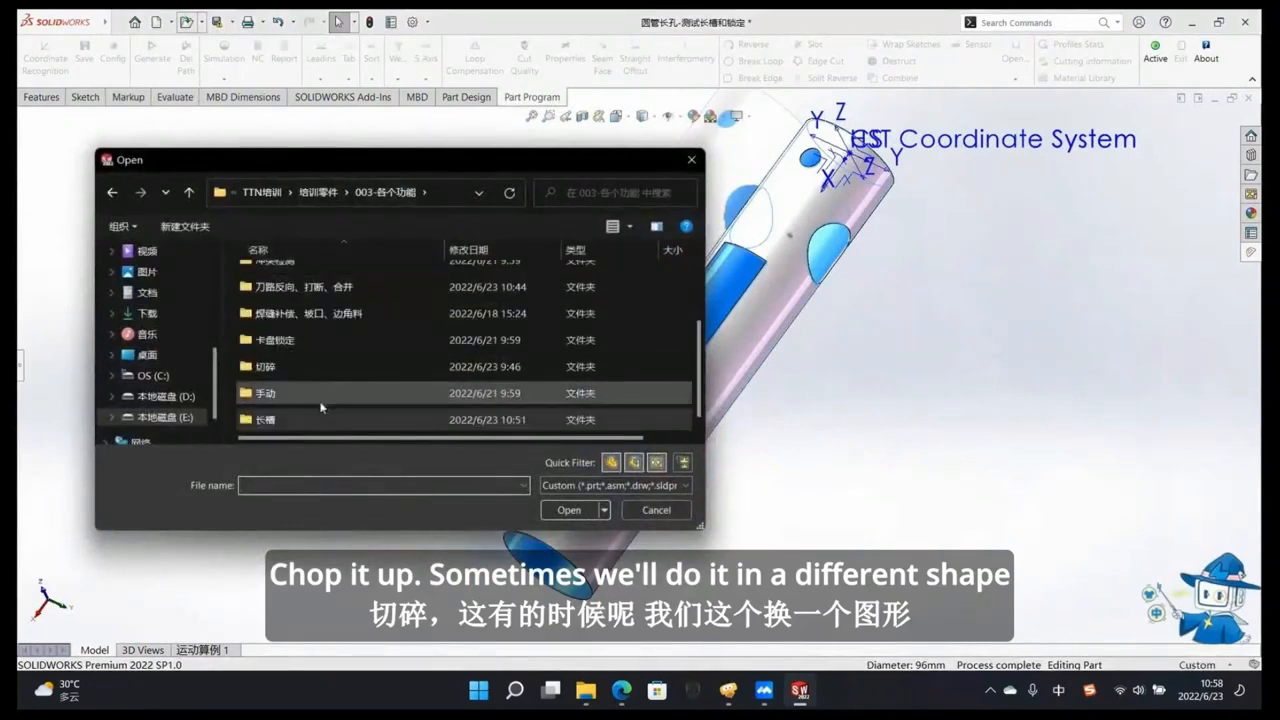
pyautogui.click(319, 192)
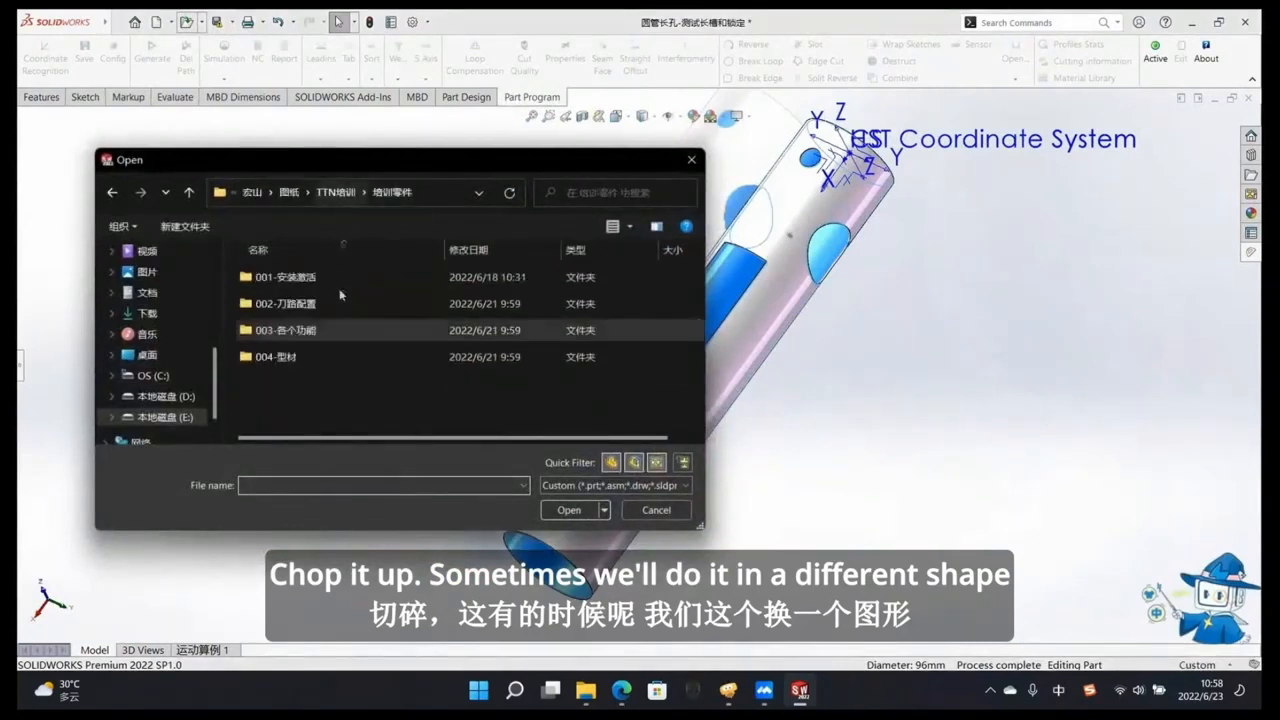
pyautogui.doubleClick(339, 354)
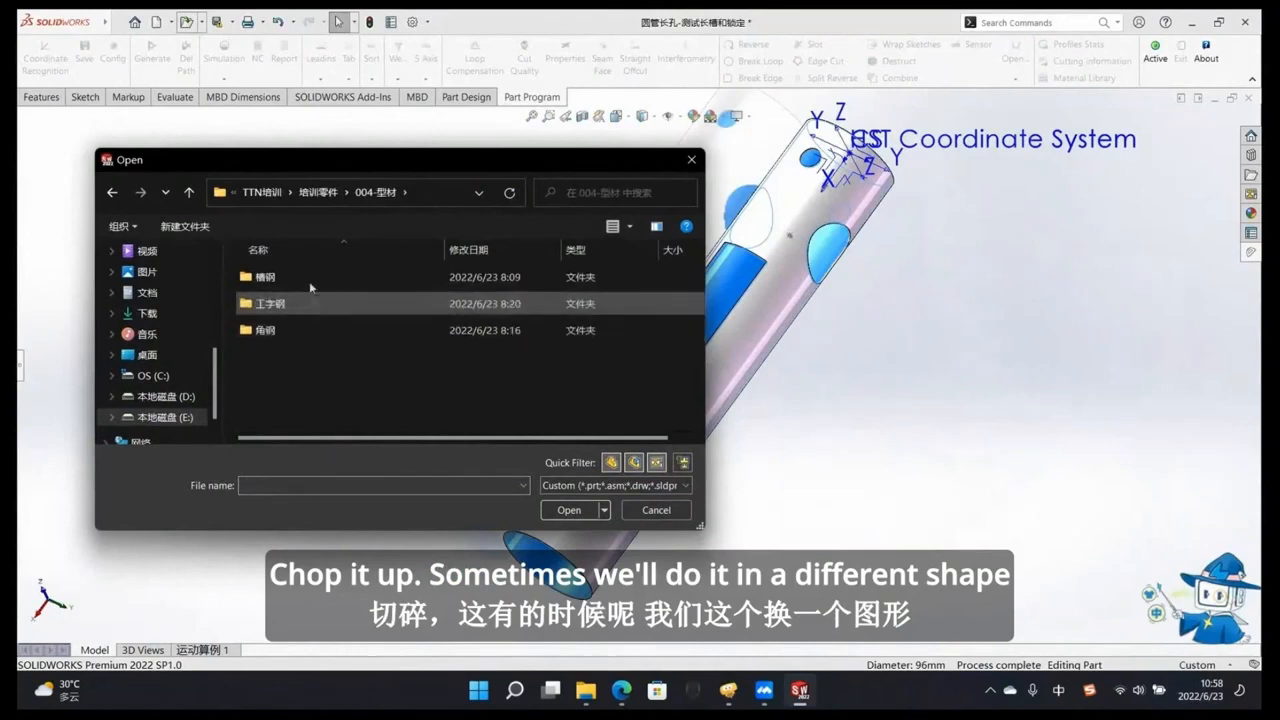
pyautogui.click(324, 192)
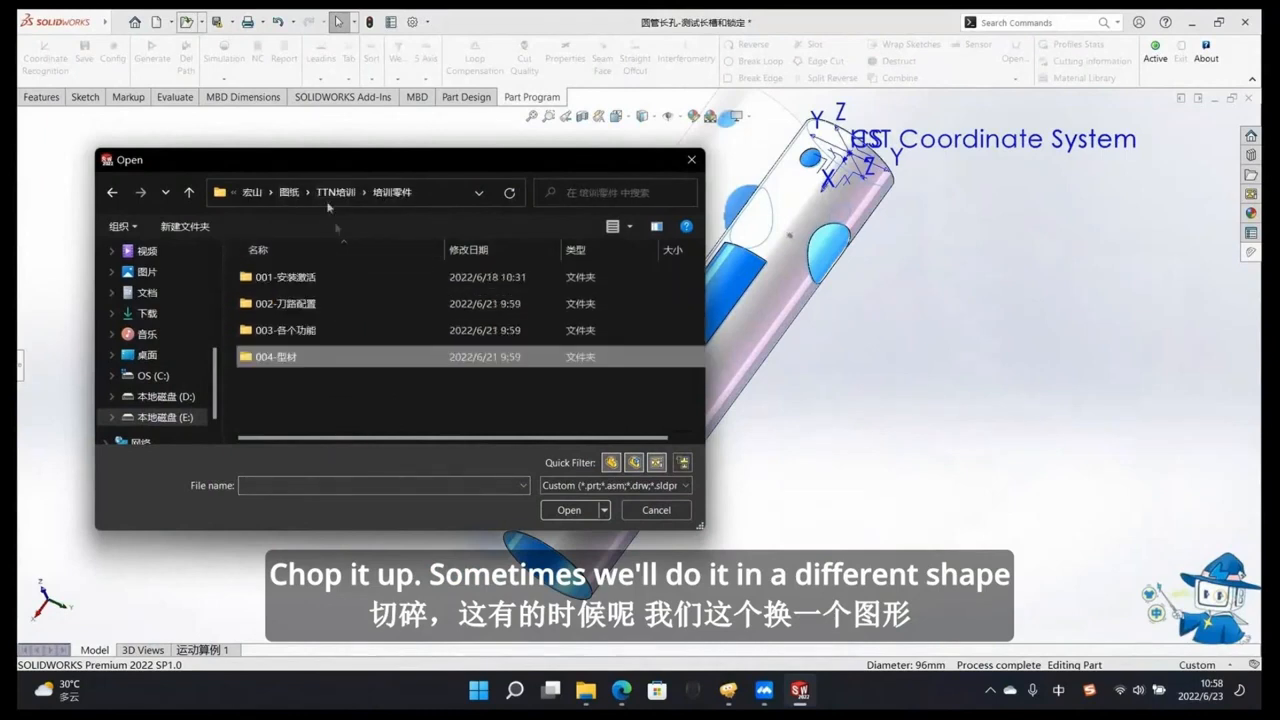
pyautogui.doubleClick(355, 331)
pyautogui.scroll(-2, 360, 380)
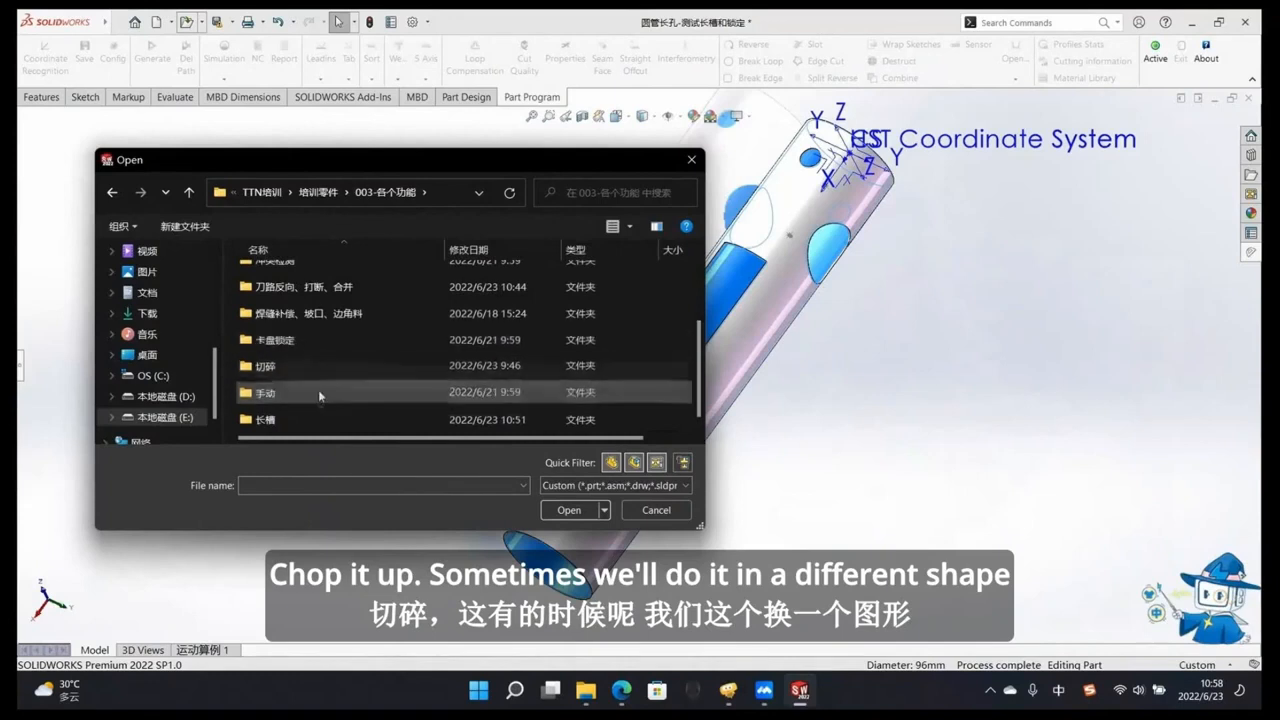
pyautogui.doubleClick(318, 393)
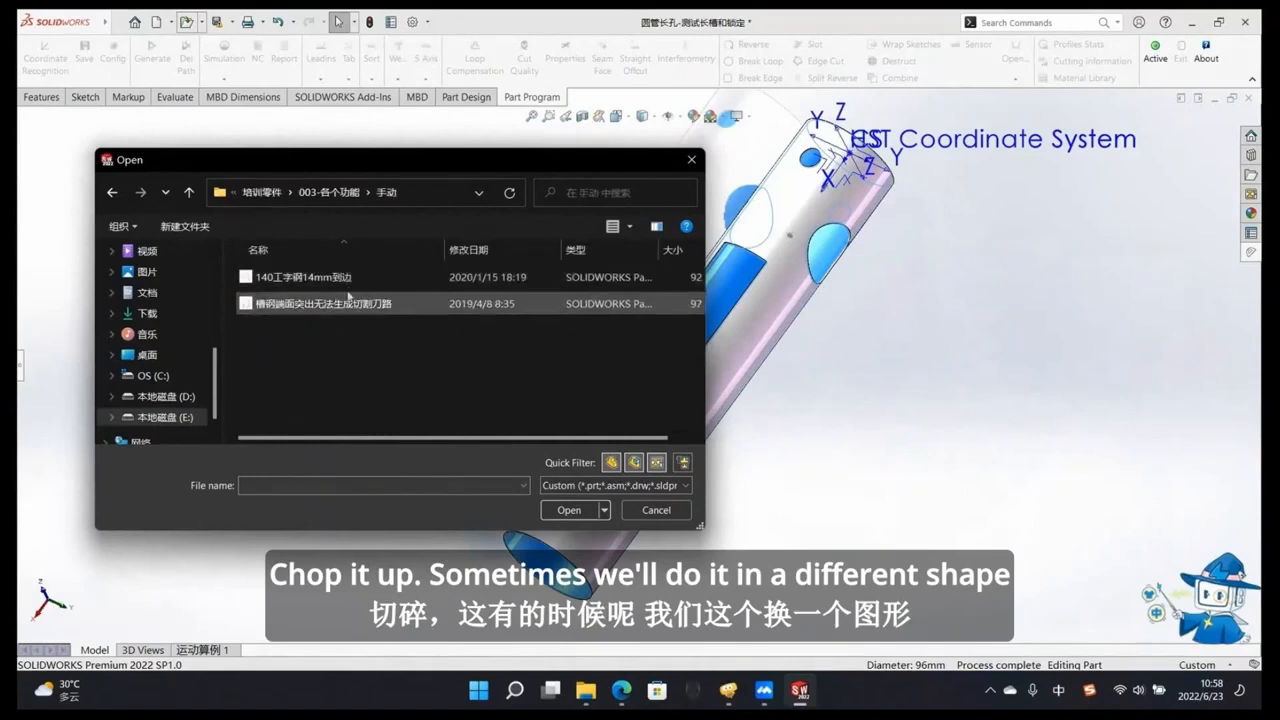
pyautogui.click(346, 193)
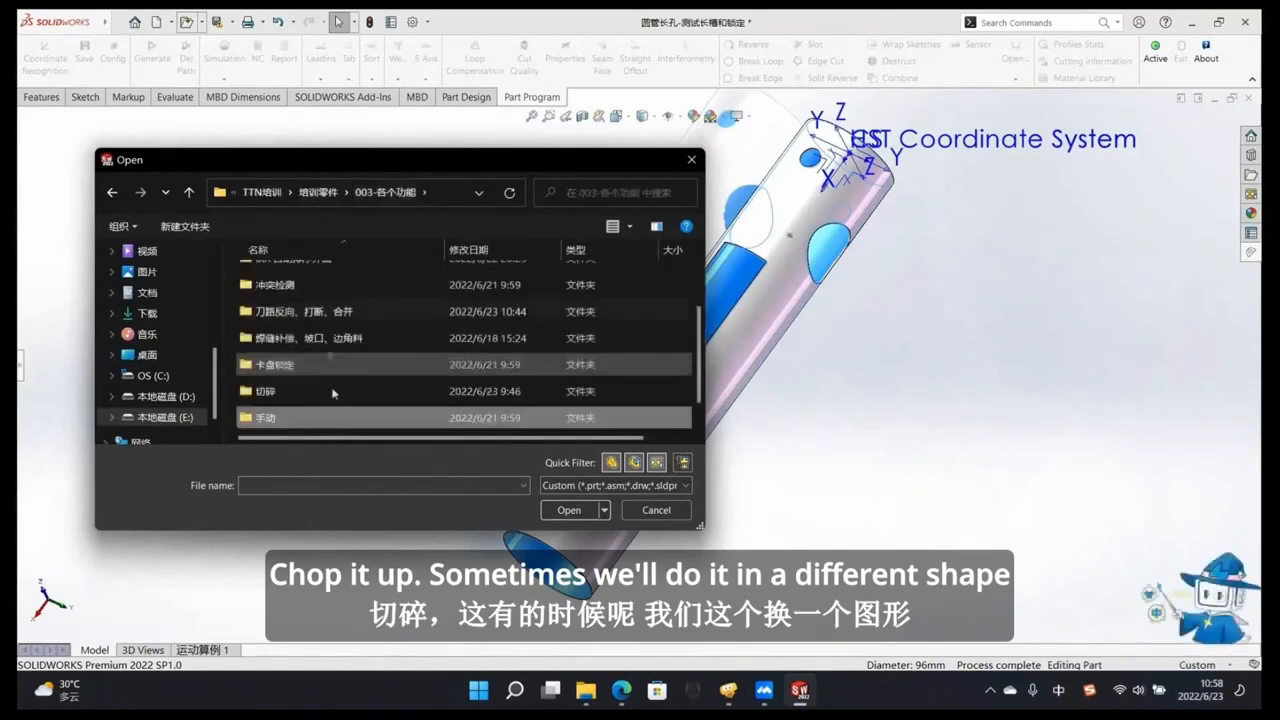
# Step: Open the part 圆管5角星 from the 切碎 folder
pyautogui.doubleClick(315, 360)
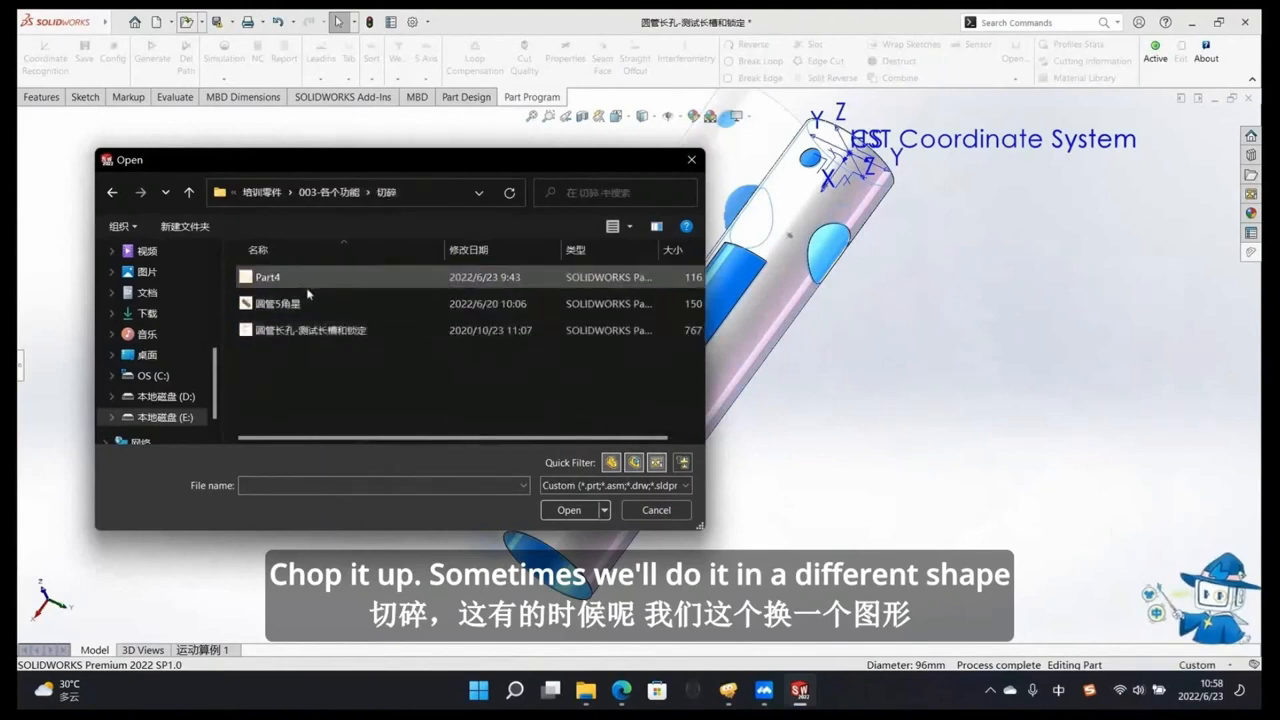
pyautogui.click(300, 303)
pyautogui.click(557, 511)
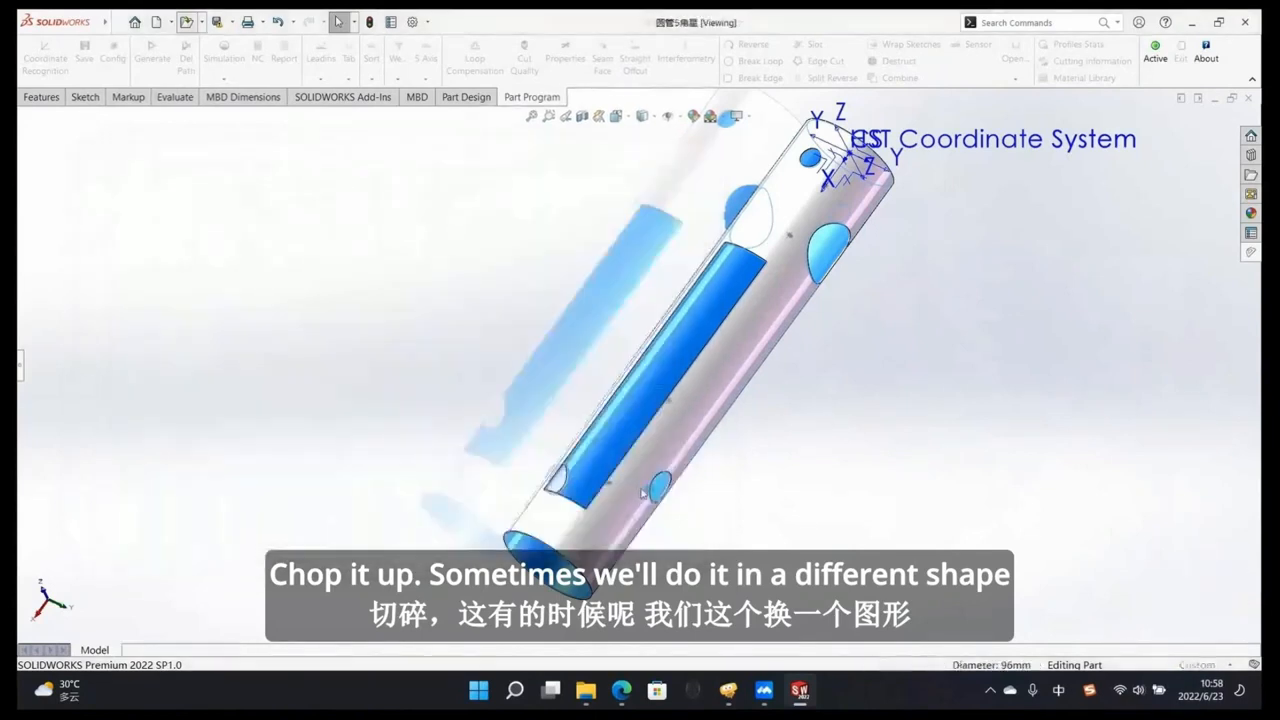
# Step: Activate part programming for the thick-walled star tube and generate its toolpaths
pyautogui.moveTo(697, 292); pyautogui.dragTo(809, 337, button='middle')
pyautogui.moveTo(717, 363); pyautogui.dragTo(655, 302, button='middle')
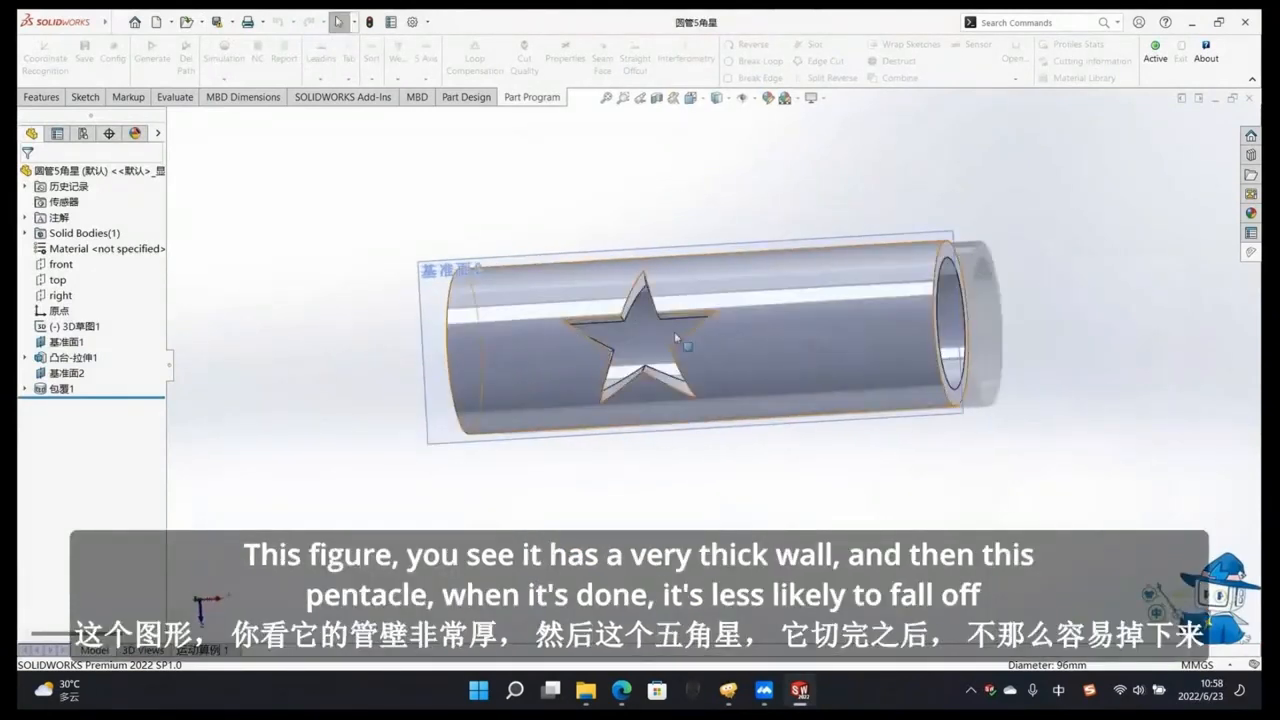
pyautogui.moveTo(662, 369); pyautogui.dragTo(640, 342, button='middle')
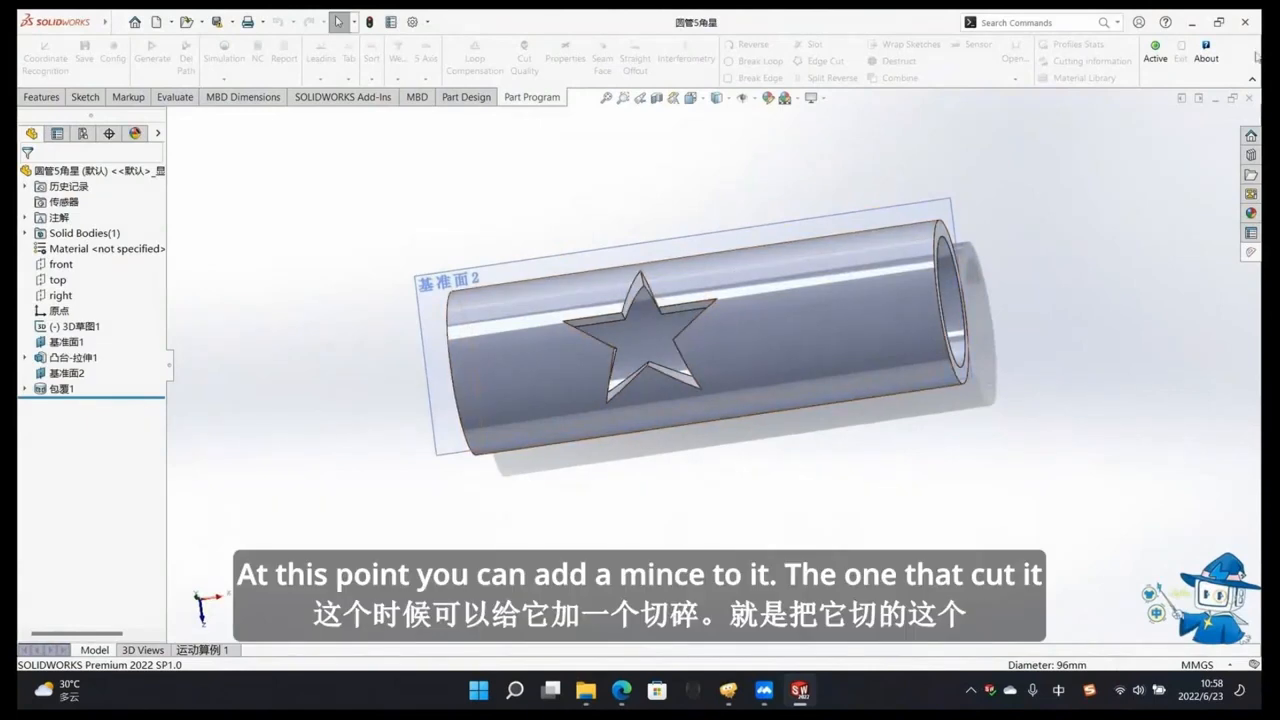
pyautogui.click(1152, 55)
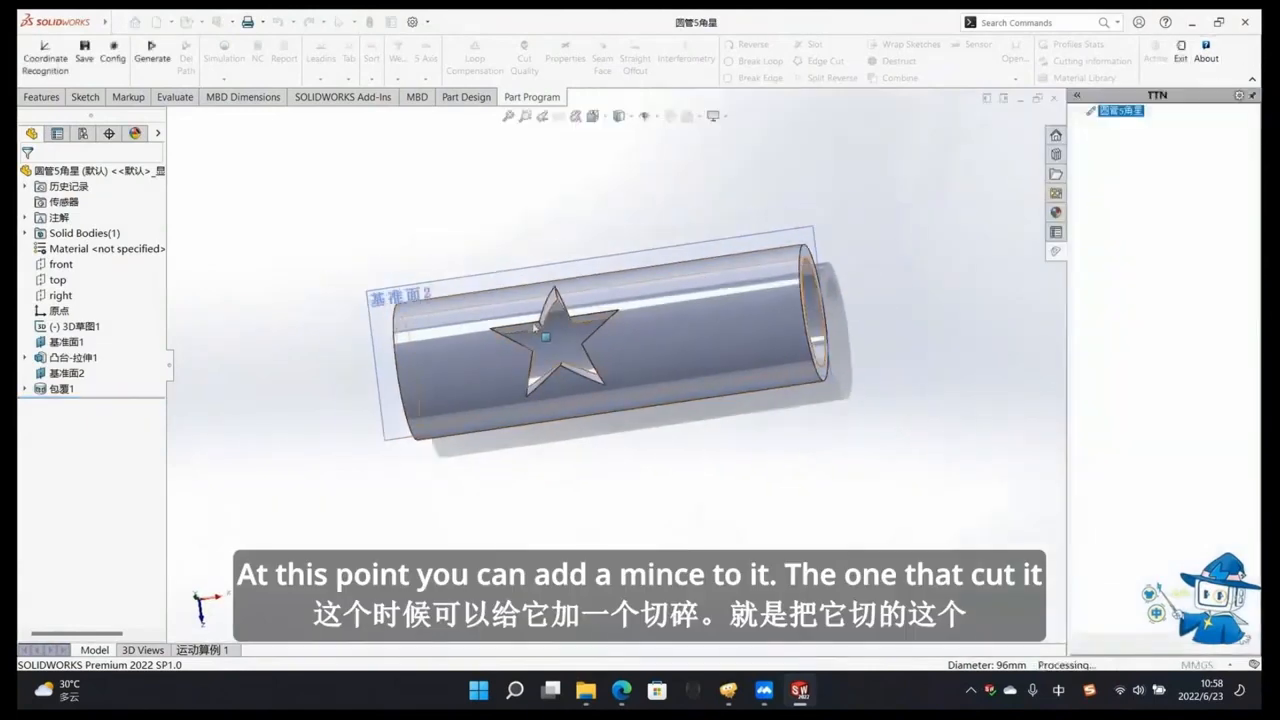
pyautogui.scroll(-4, 560, 318)
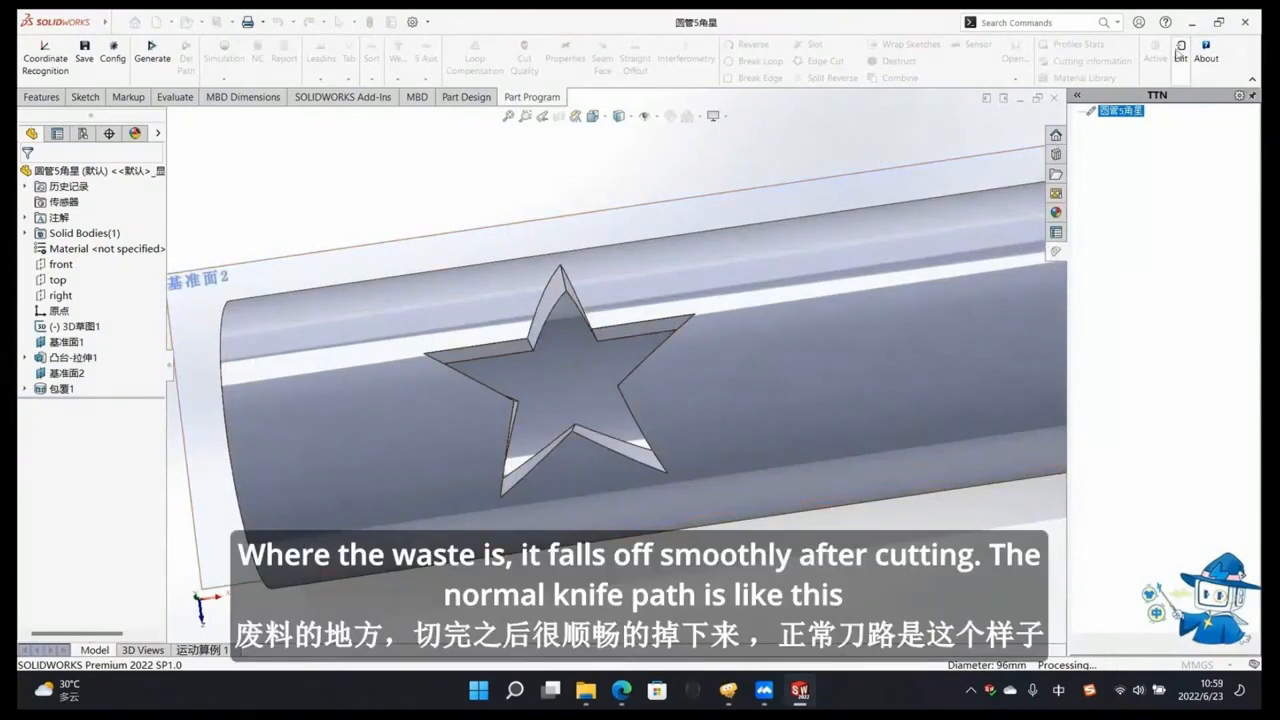
pyautogui.click(153, 58)
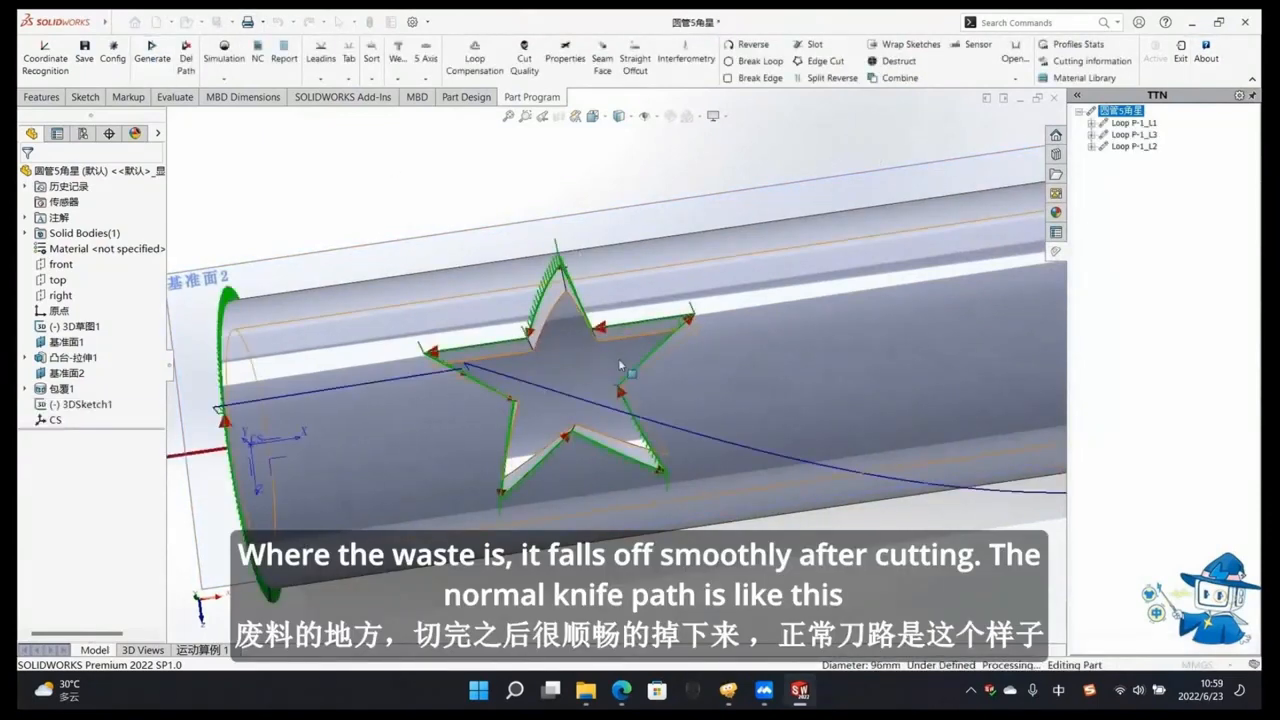
# Step: Start Loop Destruct and pick the star cutout's inner corner between its upper arm and the arm facing the coordinate system
pyautogui.moveTo(588, 423); pyautogui.dragTo(700, 452, button='middle')
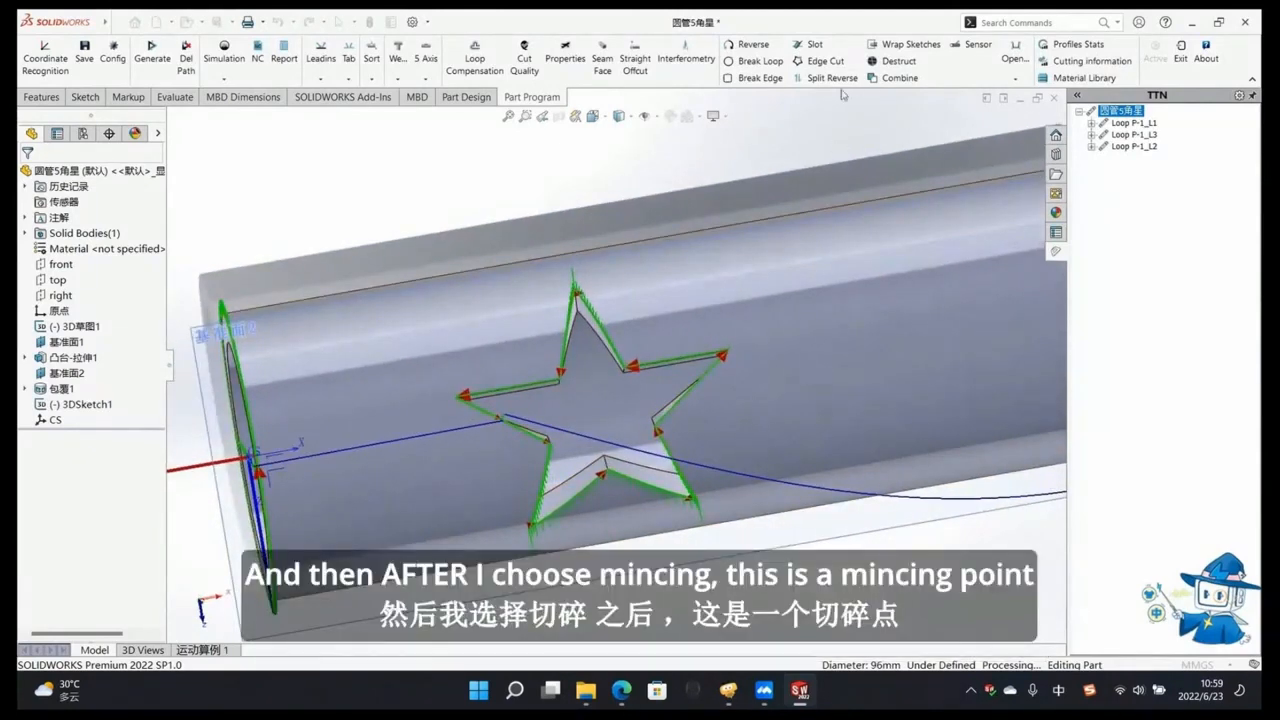
pyautogui.click(905, 61)
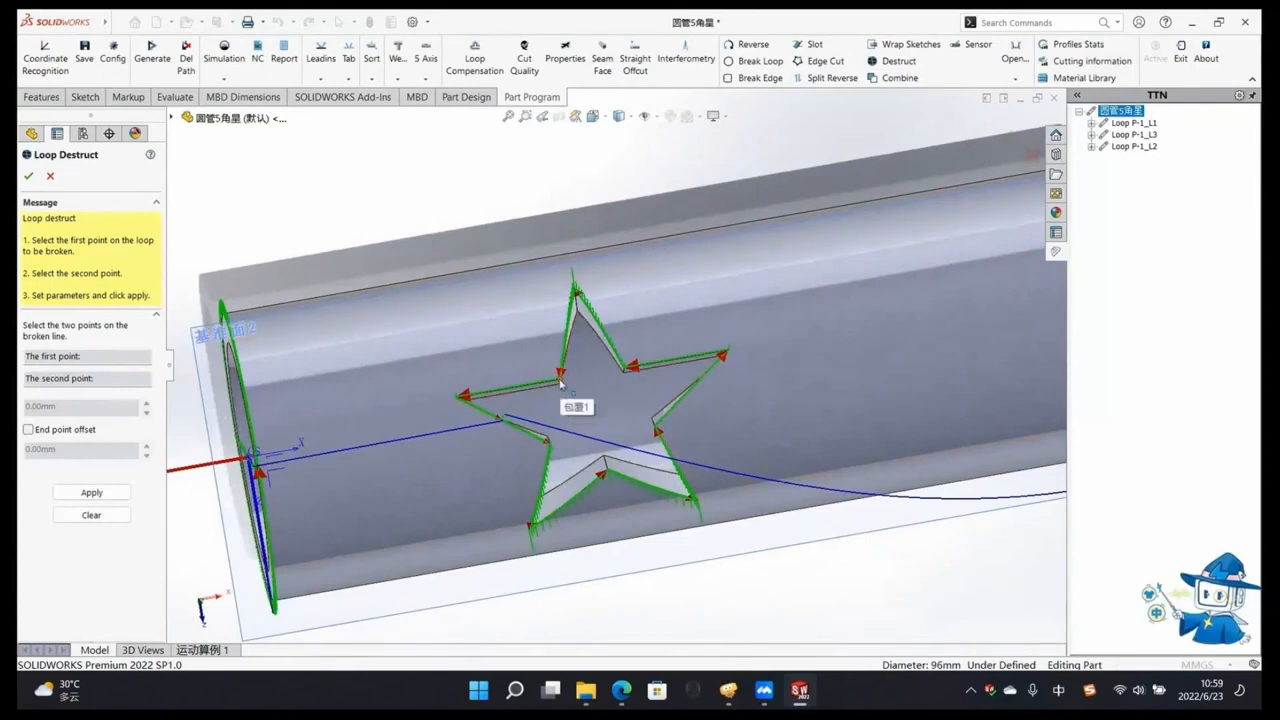
pyautogui.click(561, 384)
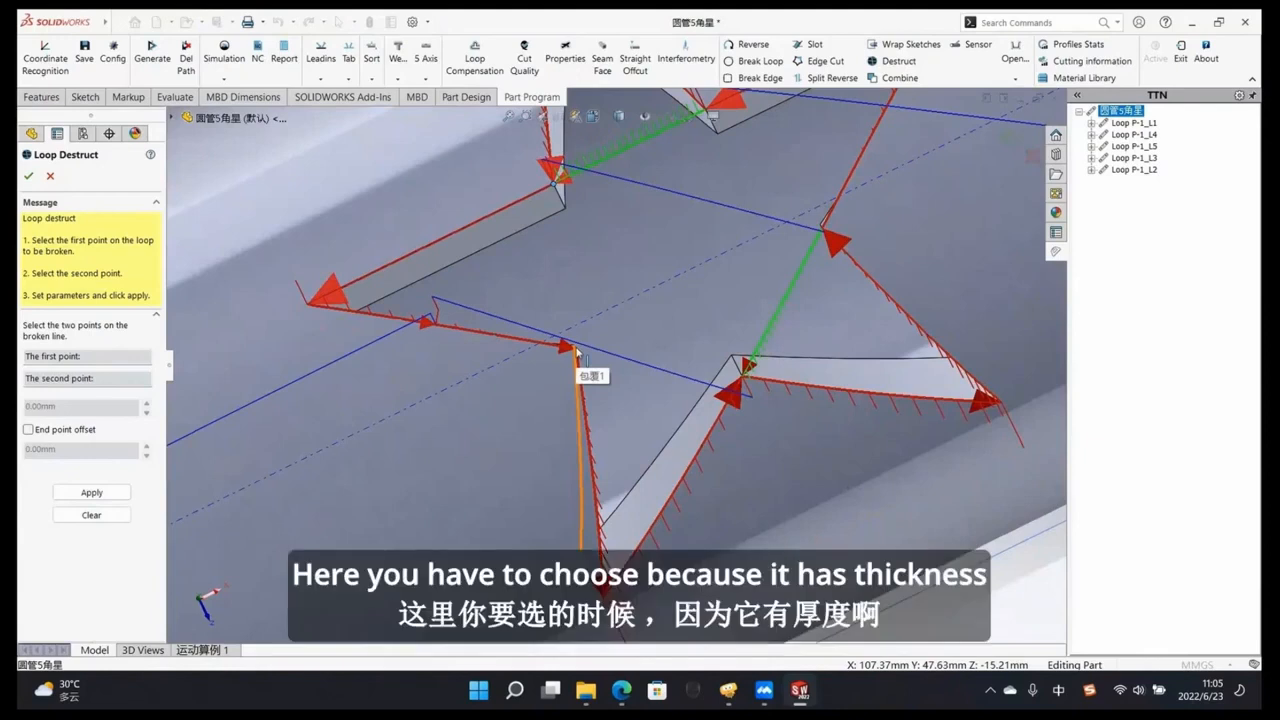
# Step: Apply Loop Destruct to star loop P-1_L3 between the inner corners on either side of the arm facing the coordinate system
pyautogui.scroll(-4, 576, 350)
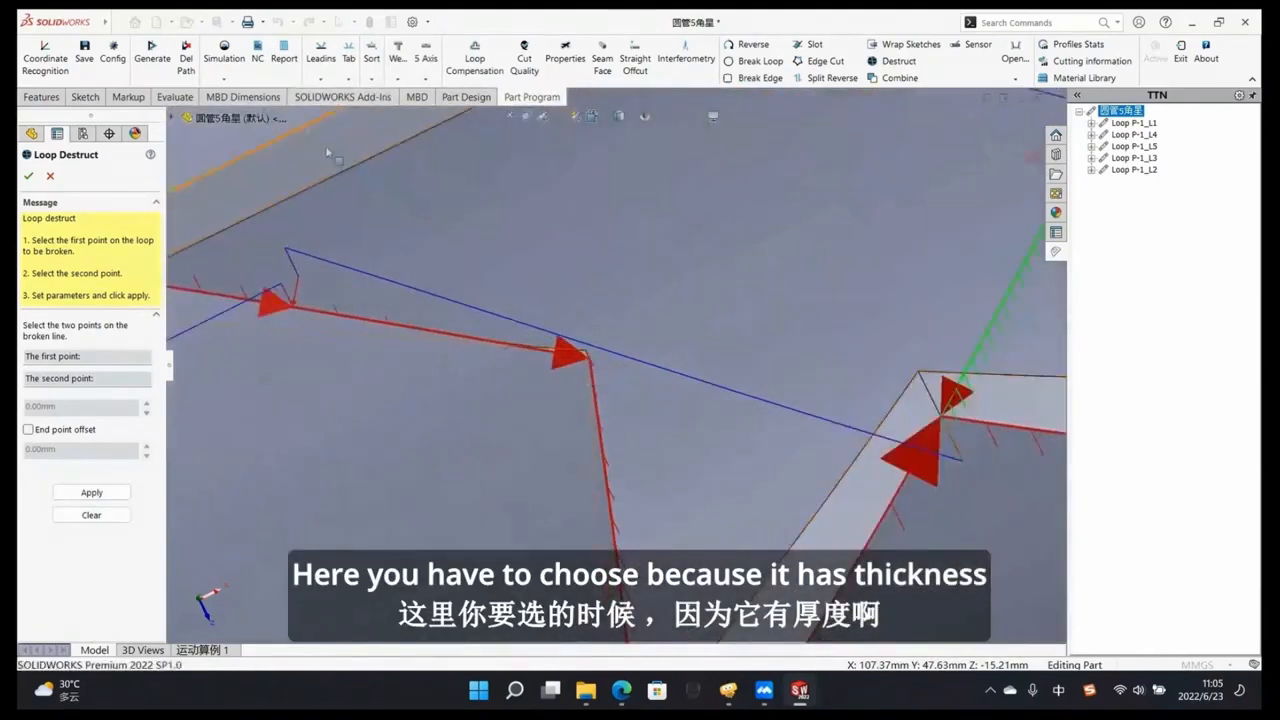
pyautogui.click(590, 362)
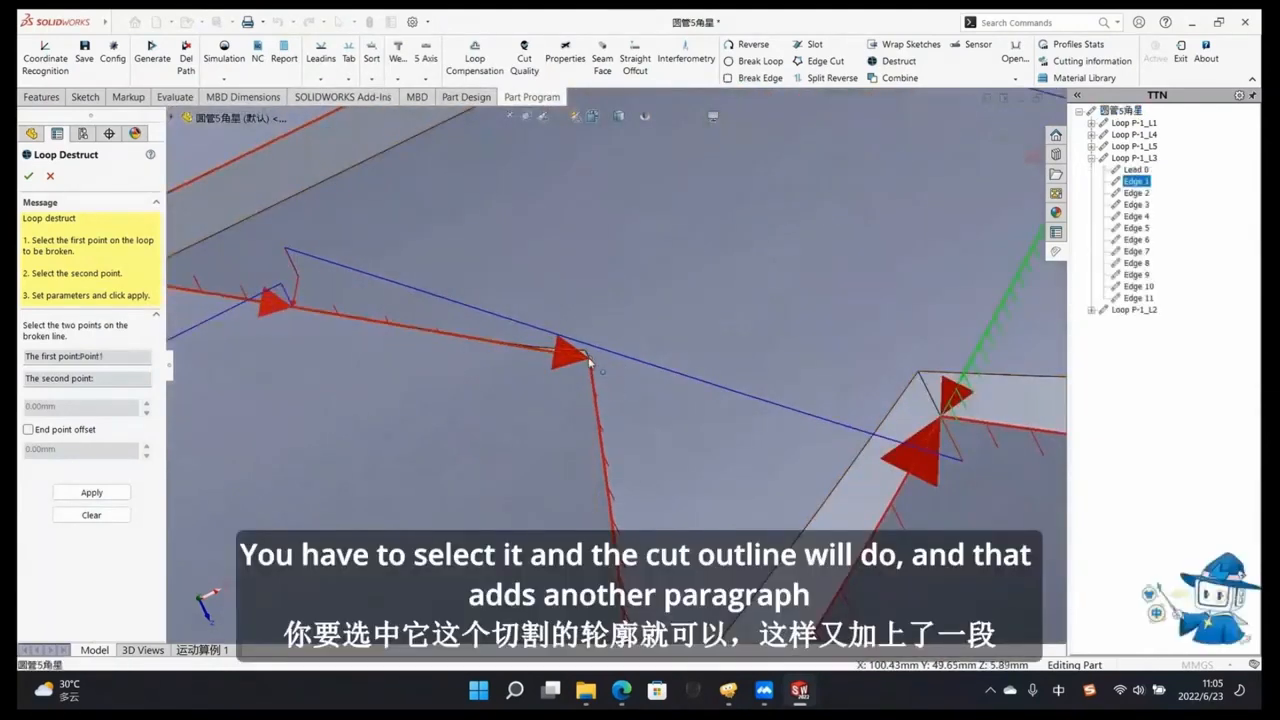
pyautogui.scroll(-2, 568, 396)
pyautogui.scroll(3, 569, 396)
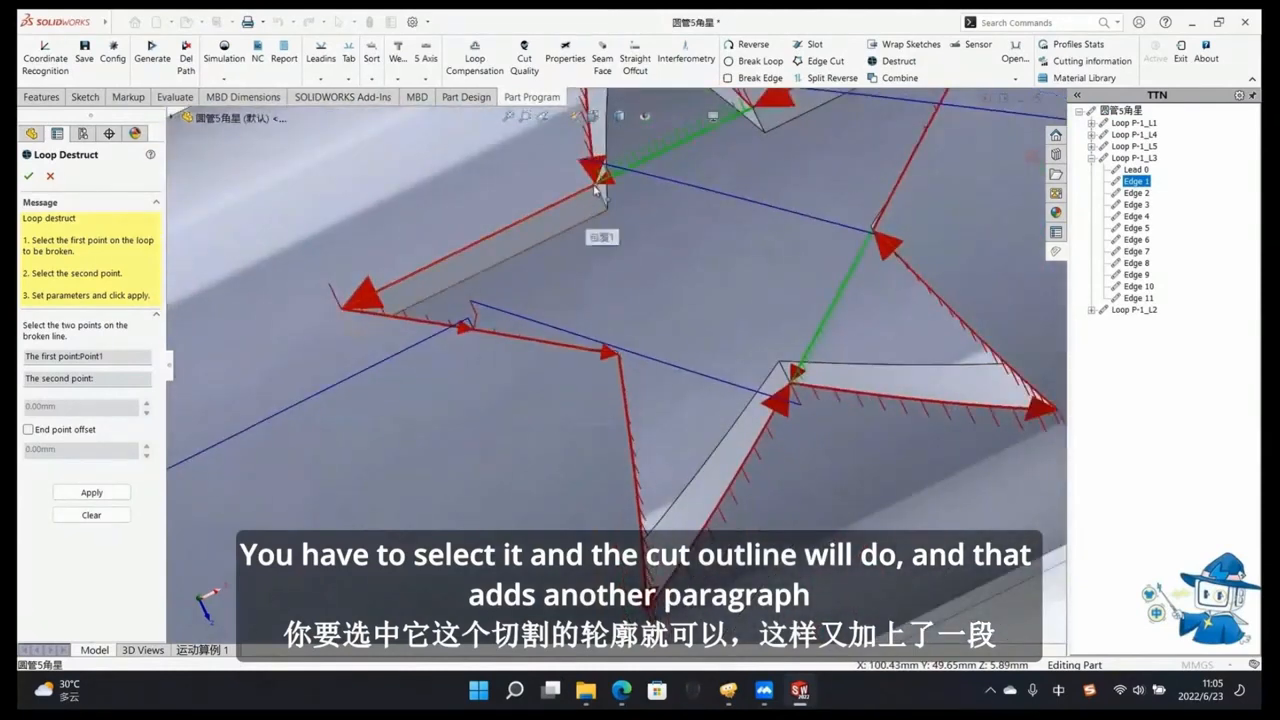
pyautogui.click(597, 190)
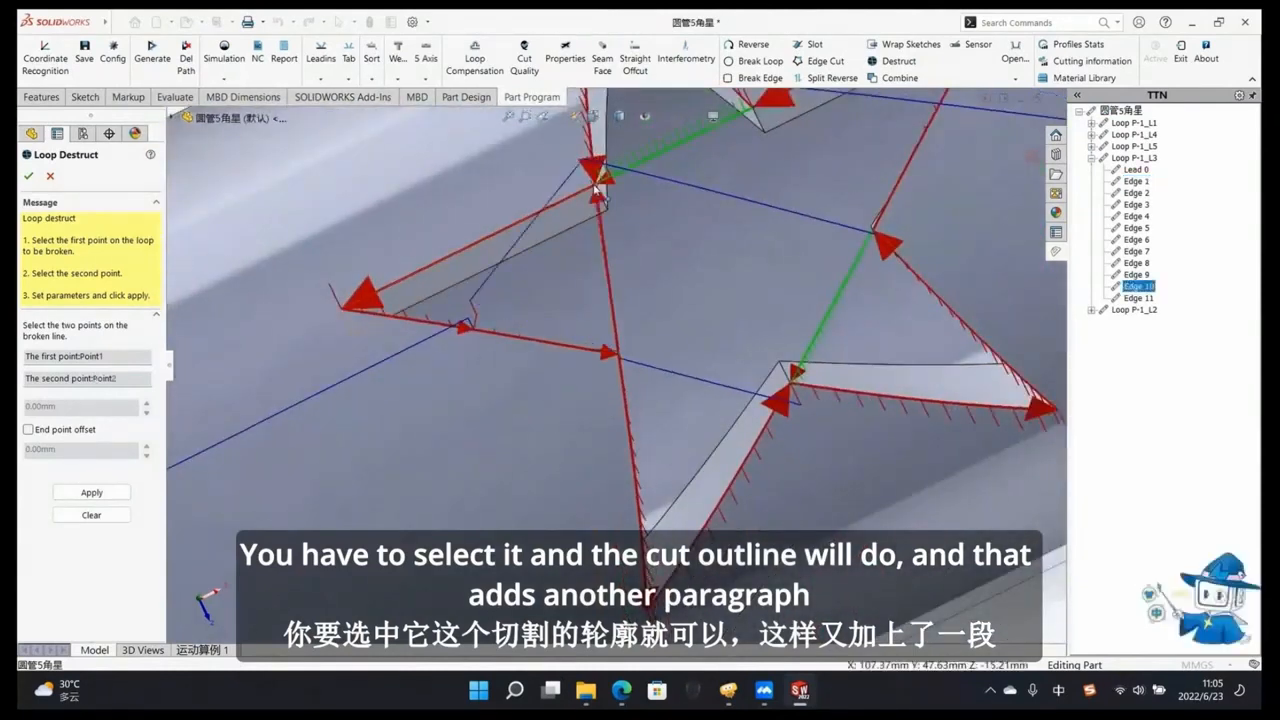
pyautogui.scroll(-2, 612, 256)
pyautogui.scroll(4, 713, 254)
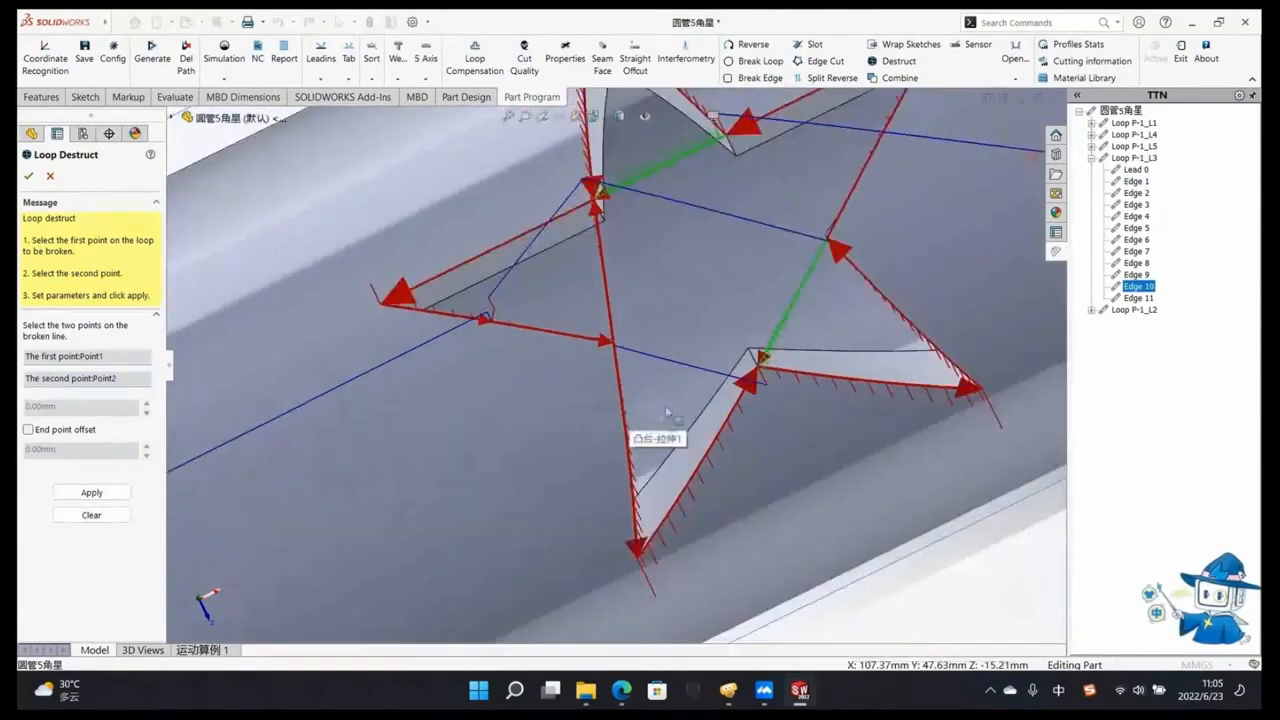
pyautogui.click(92, 492)
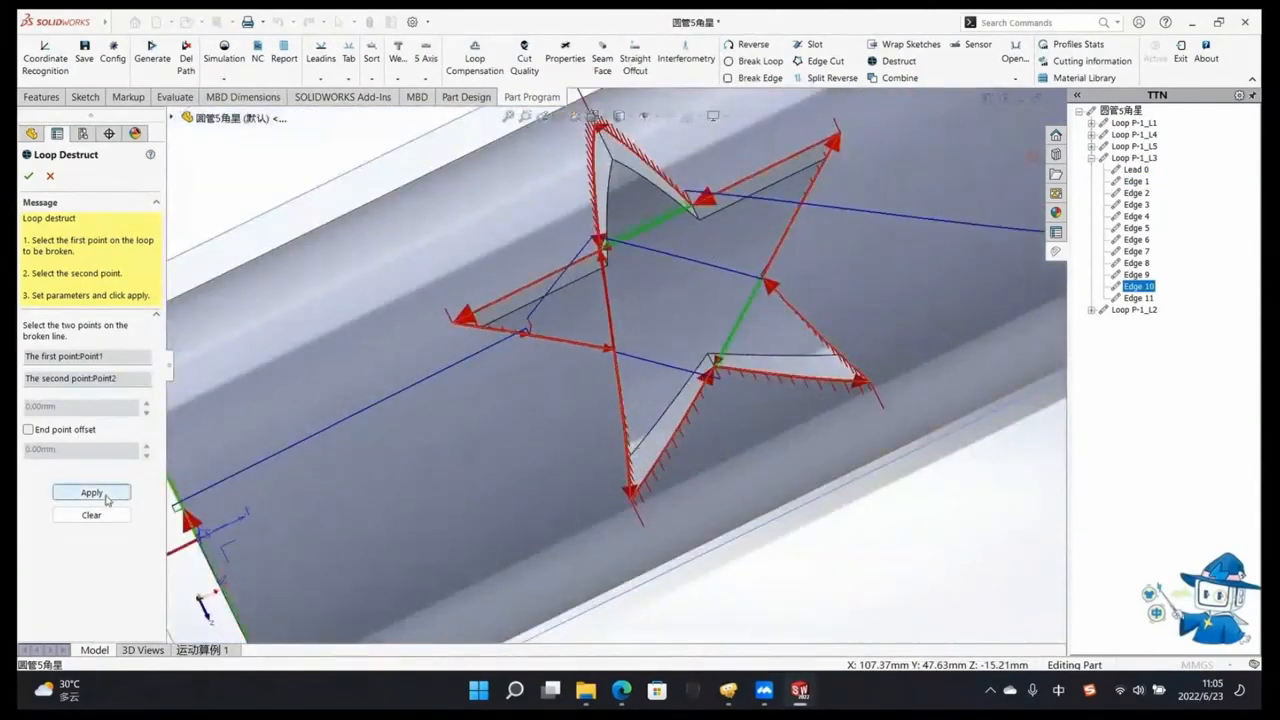
# Step: Merge star cut lines P-1_L4 and P-1_L6 into one loop with Combine, leaving Forced tolerance off
pyautogui.moveTo(674, 309); pyautogui.dragTo(635, 335, button='middle')
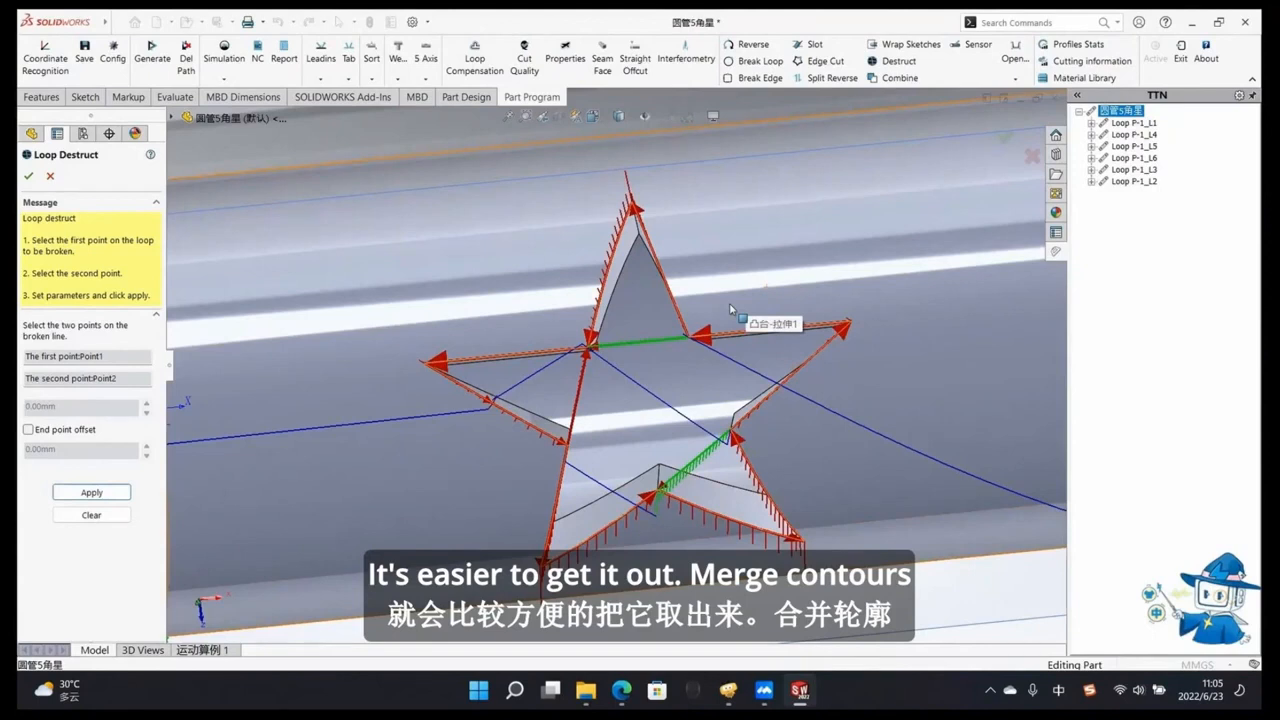
pyautogui.click(897, 79)
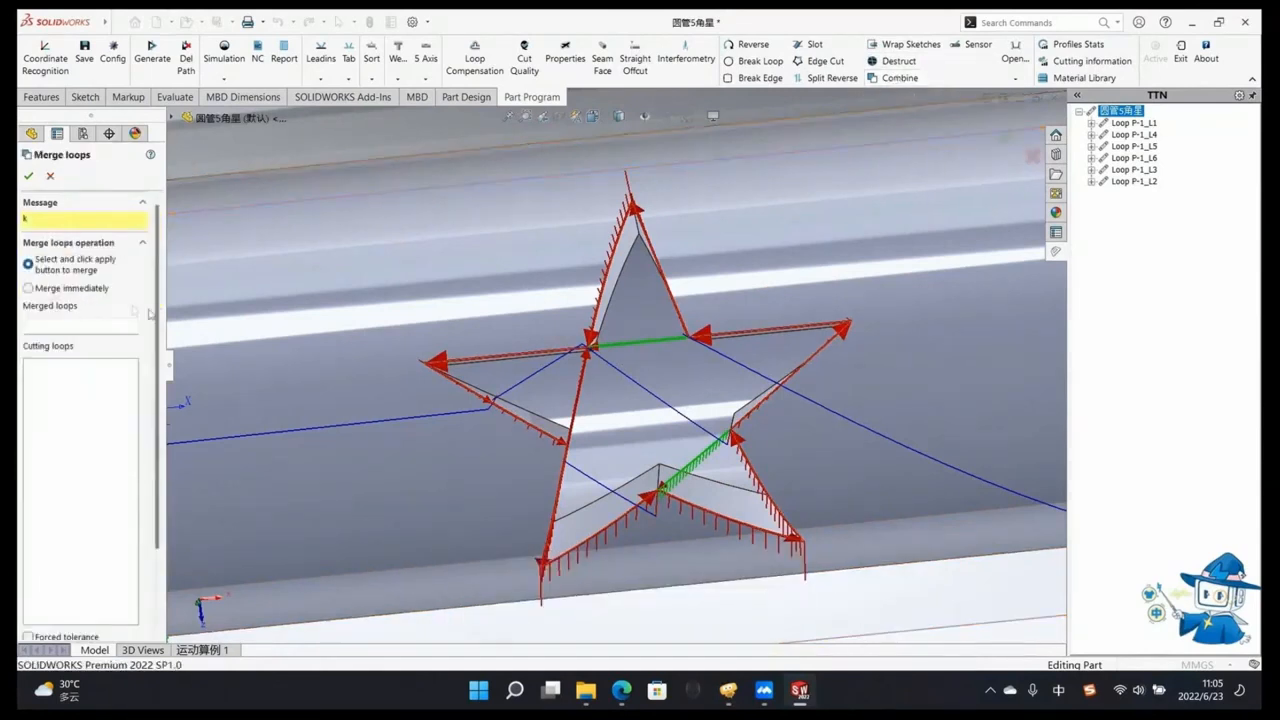
pyautogui.scroll(-3, 101, 357)
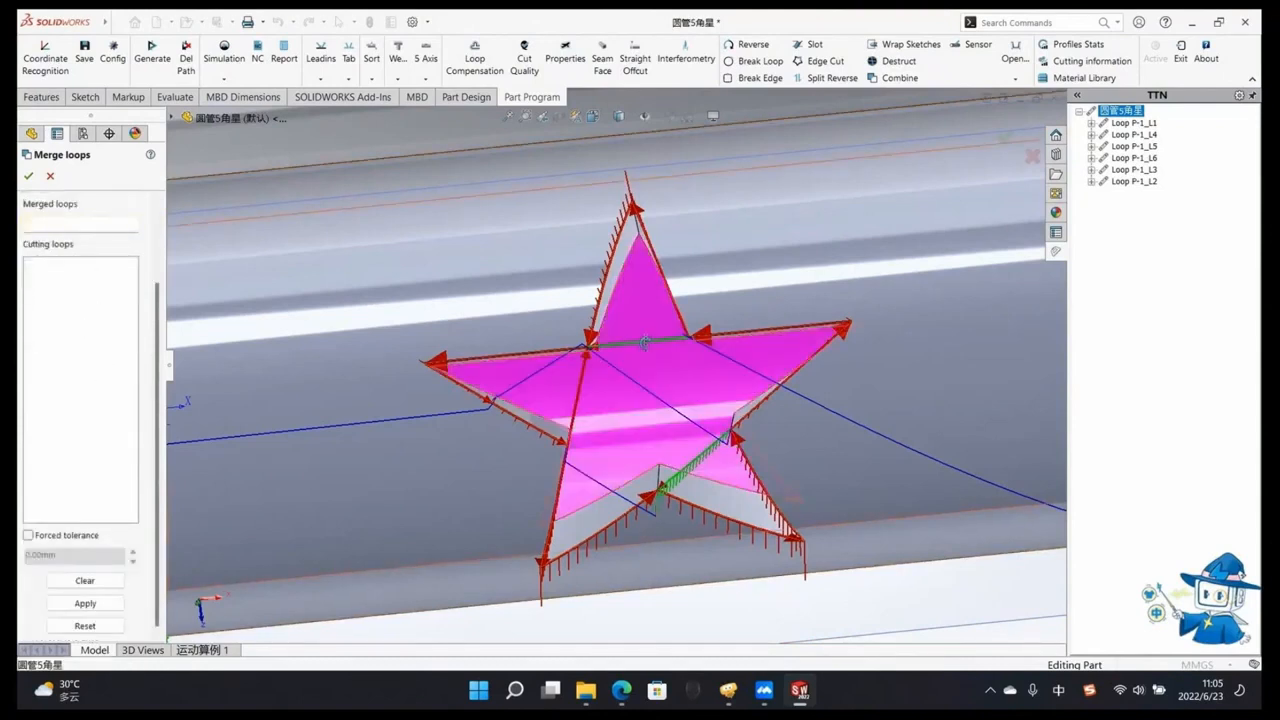
pyautogui.click(643, 343)
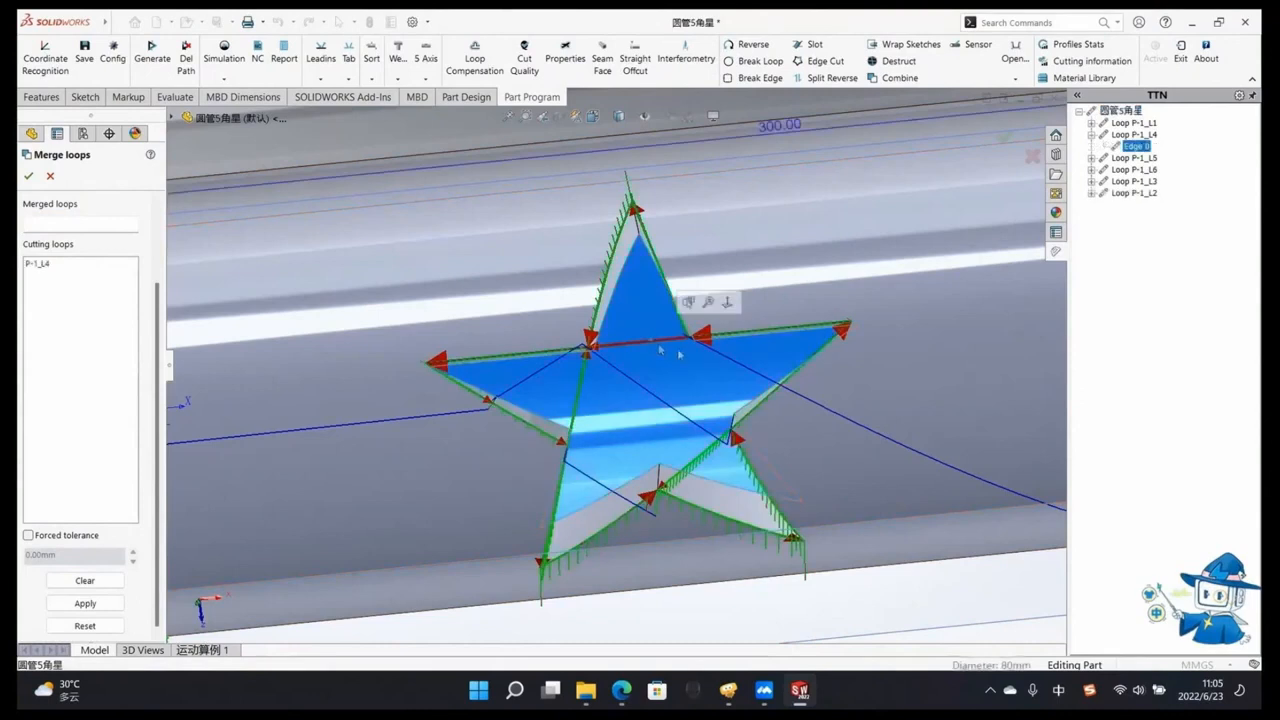
pyautogui.click(584, 381)
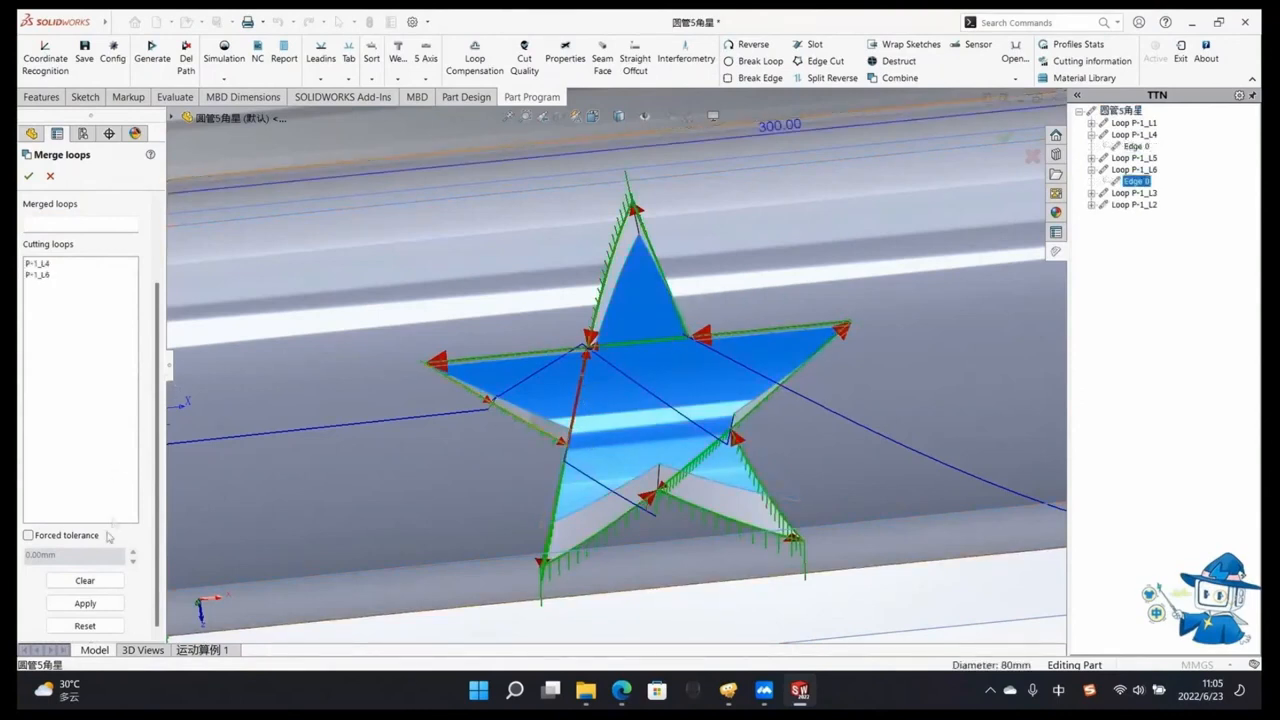
pyautogui.click(101, 606)
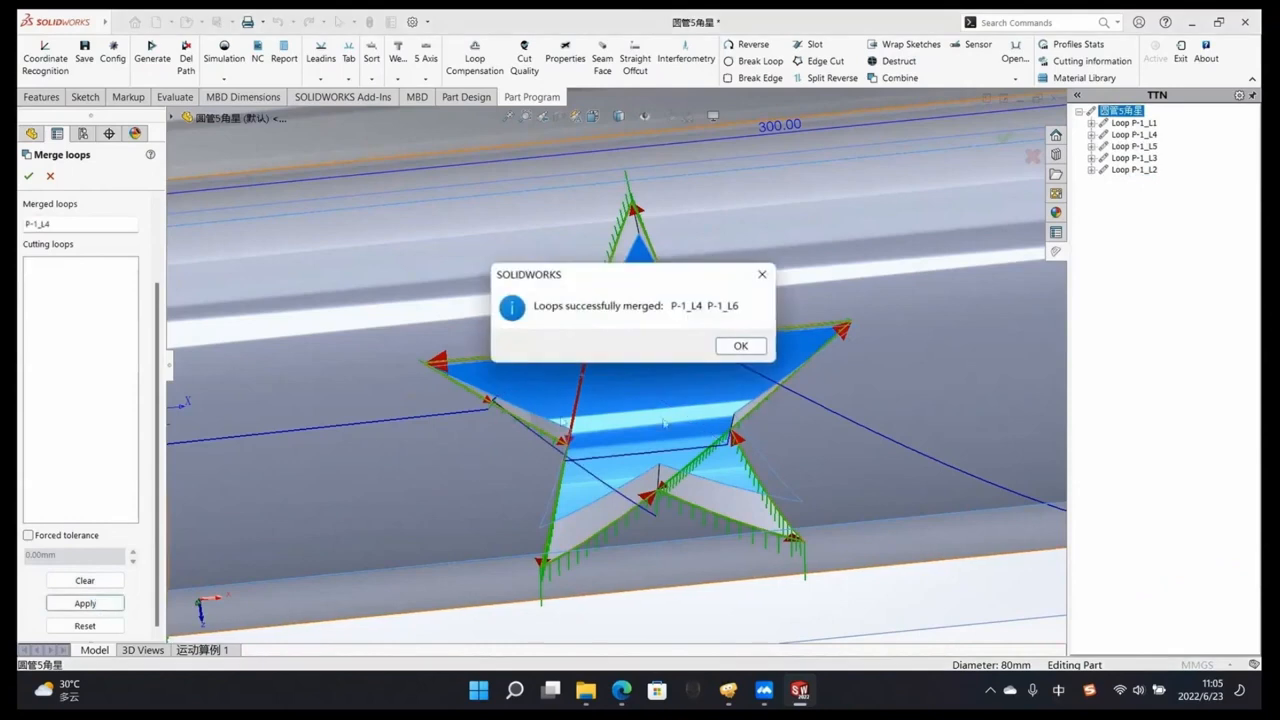
pyautogui.click(740, 346)
pyautogui.scroll(4, 630, 366)
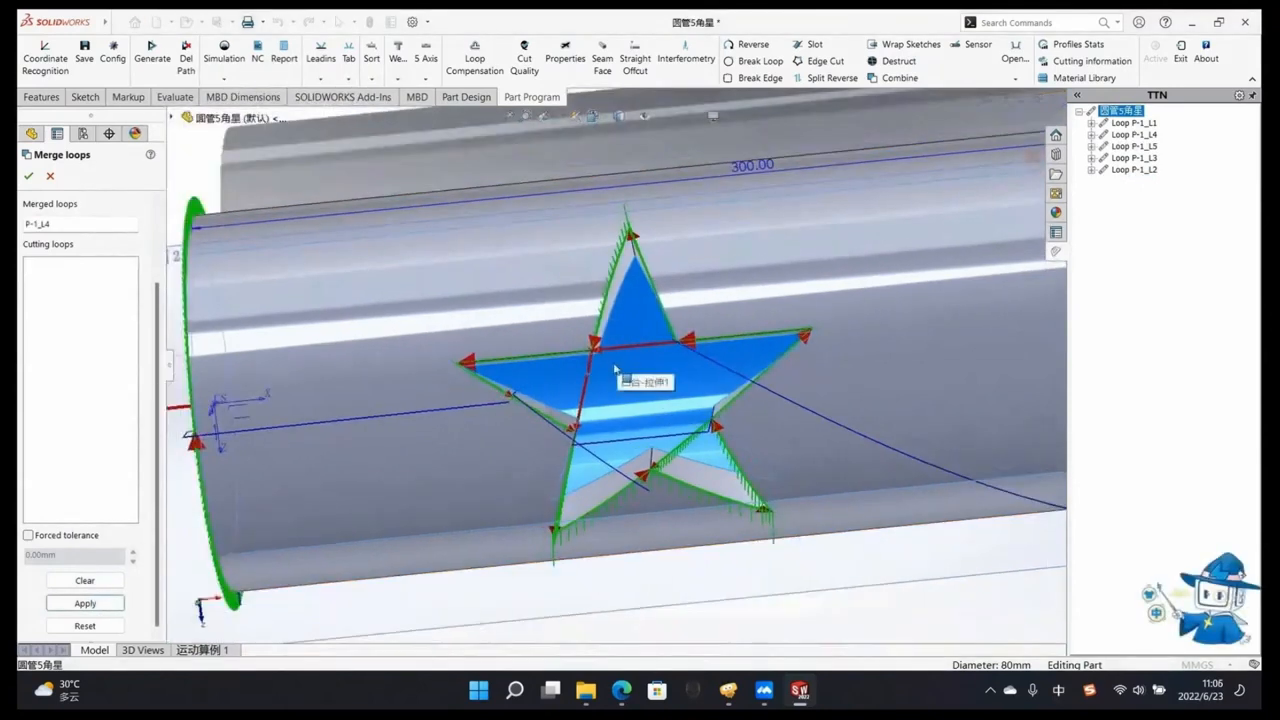
# Step: Examine the merged cut line P-1_L4 across the star and compare it with the separate loop P-1_L5
pyautogui.click(652, 418)
pyautogui.scroll(2, 652, 418)
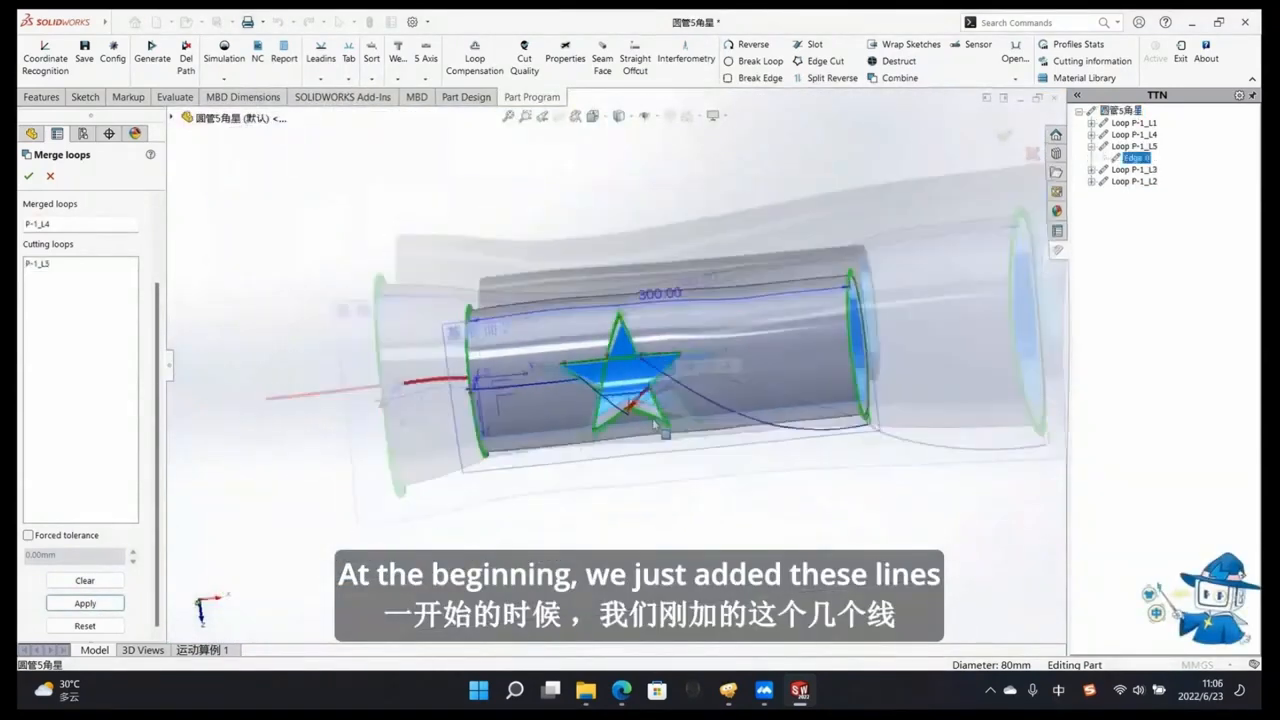
pyautogui.scroll(-4, 652, 414)
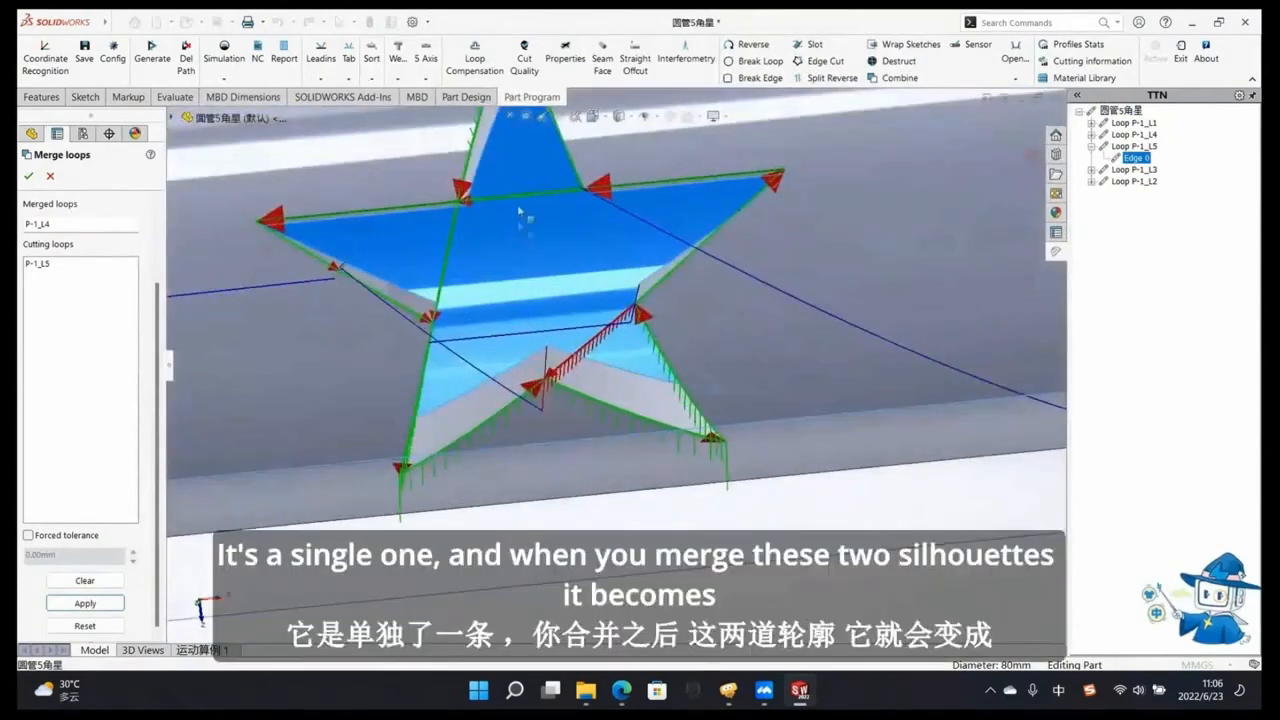
pyautogui.click(522, 199)
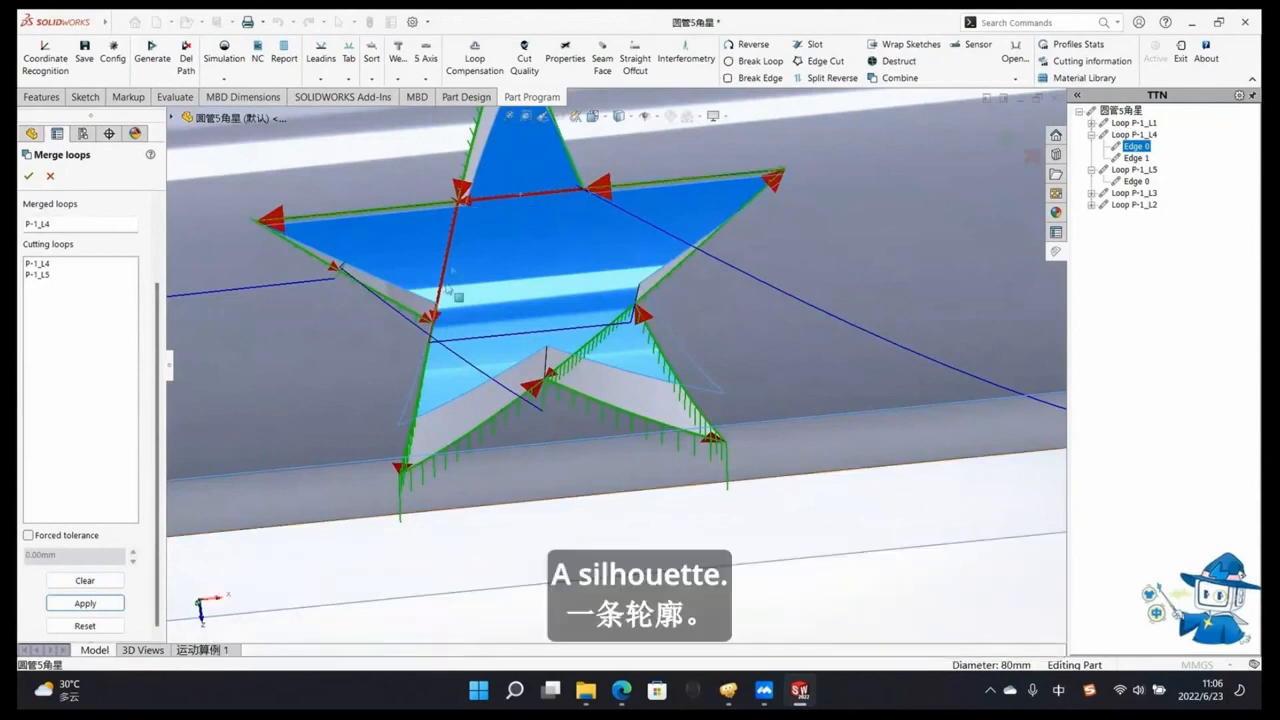
pyautogui.click(541, 198)
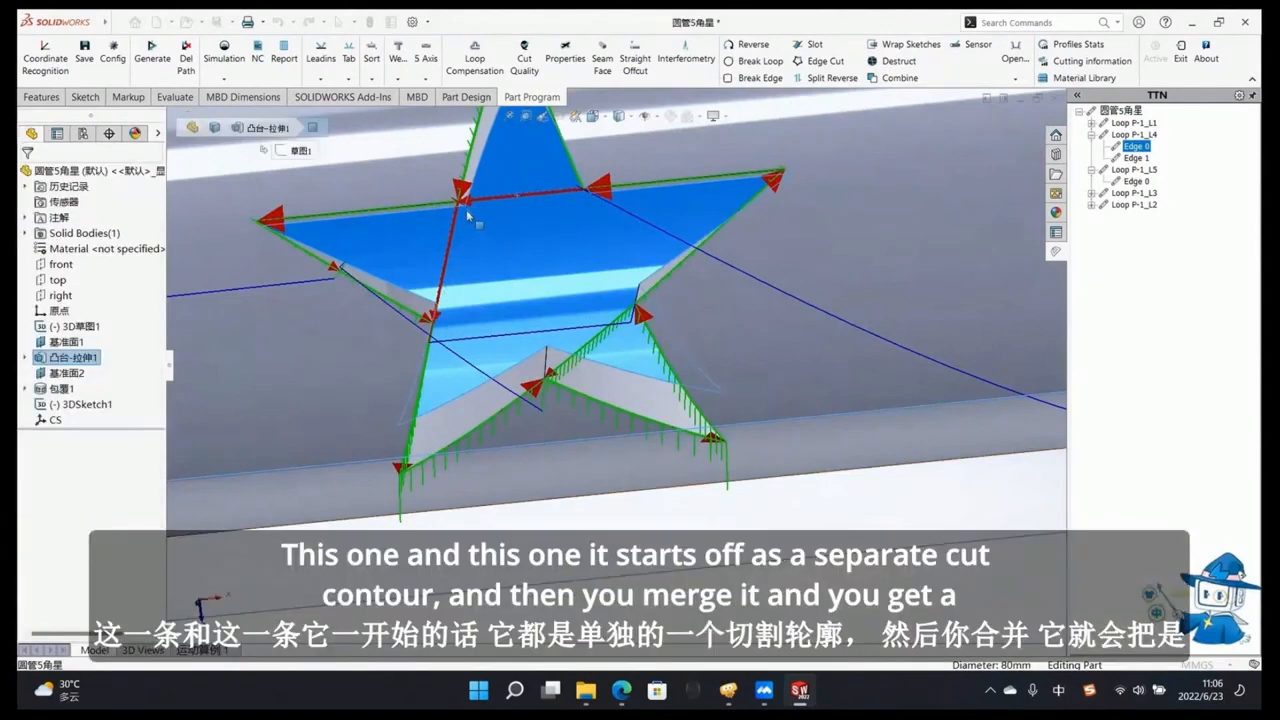
pyautogui.scroll(3, 467, 203)
pyautogui.scroll(-3, 470, 206)
pyautogui.scroll(-4, 620, 352)
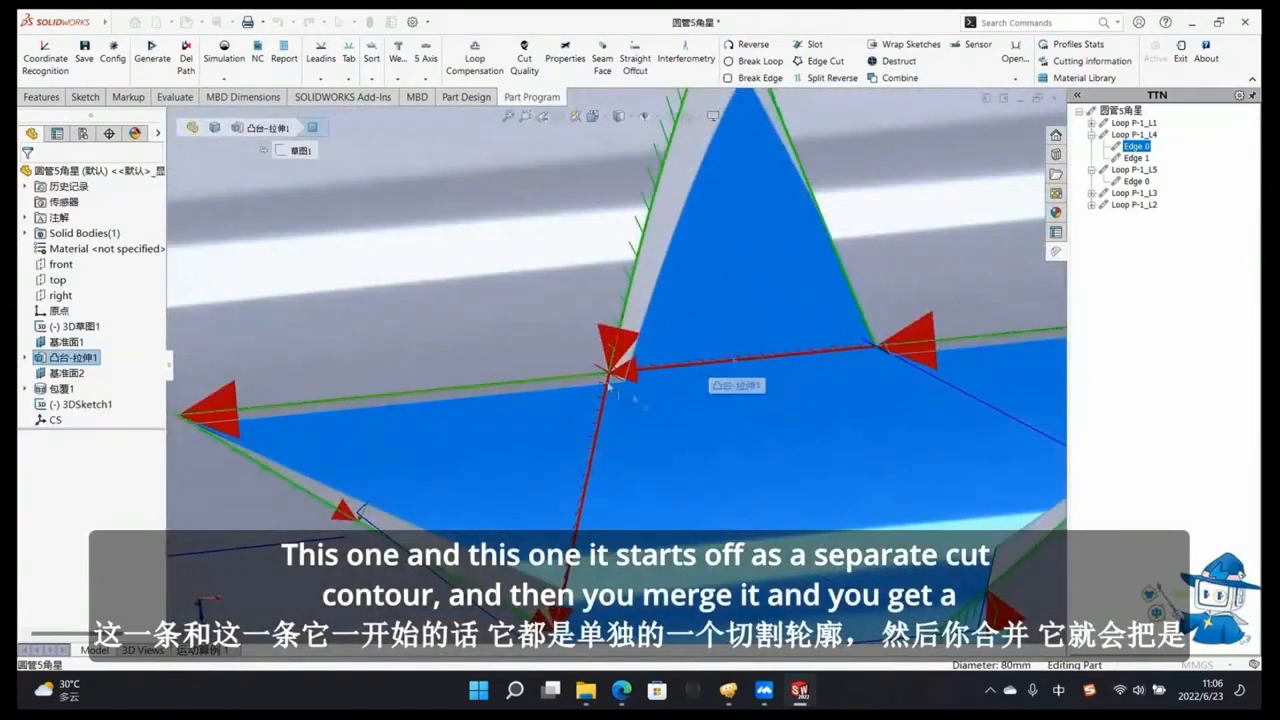
pyautogui.scroll(2, 560, 300)
pyautogui.scroll(-2, 538, 261)
pyautogui.scroll(3, 540, 264)
pyautogui.scroll(-3, 547, 271)
pyautogui.scroll(5, 547, 271)
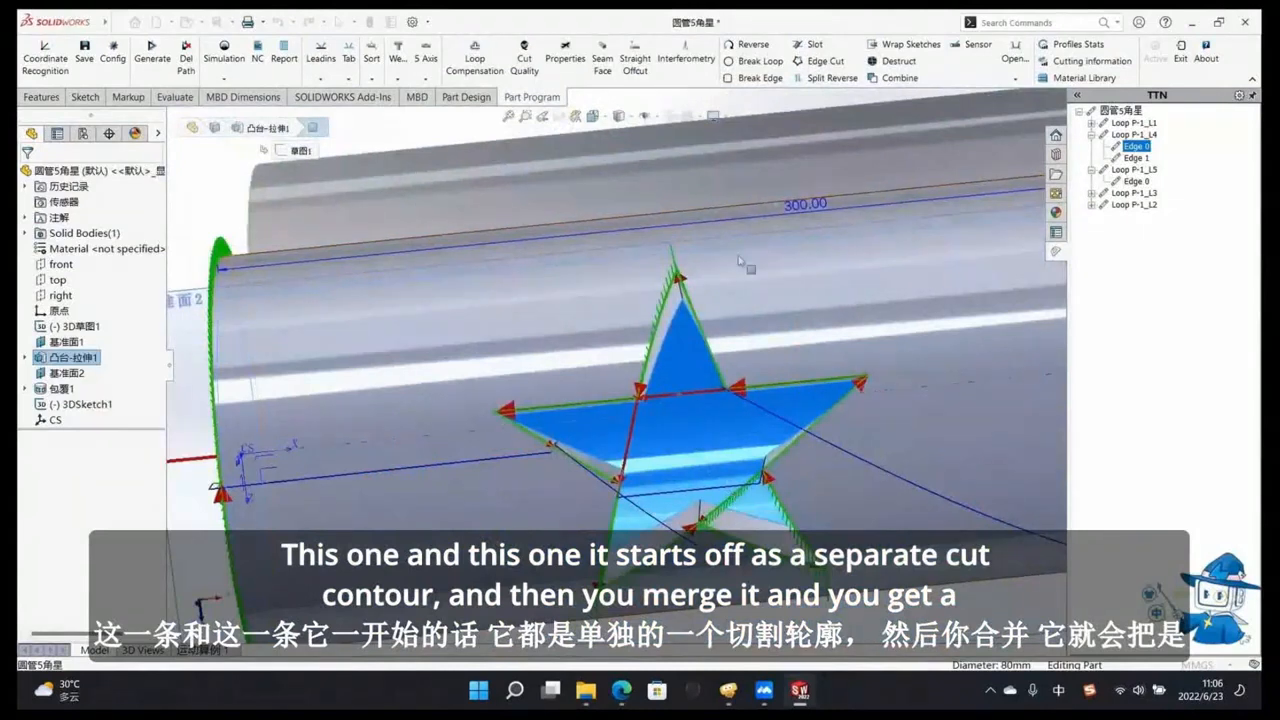
pyautogui.click(878, 82)
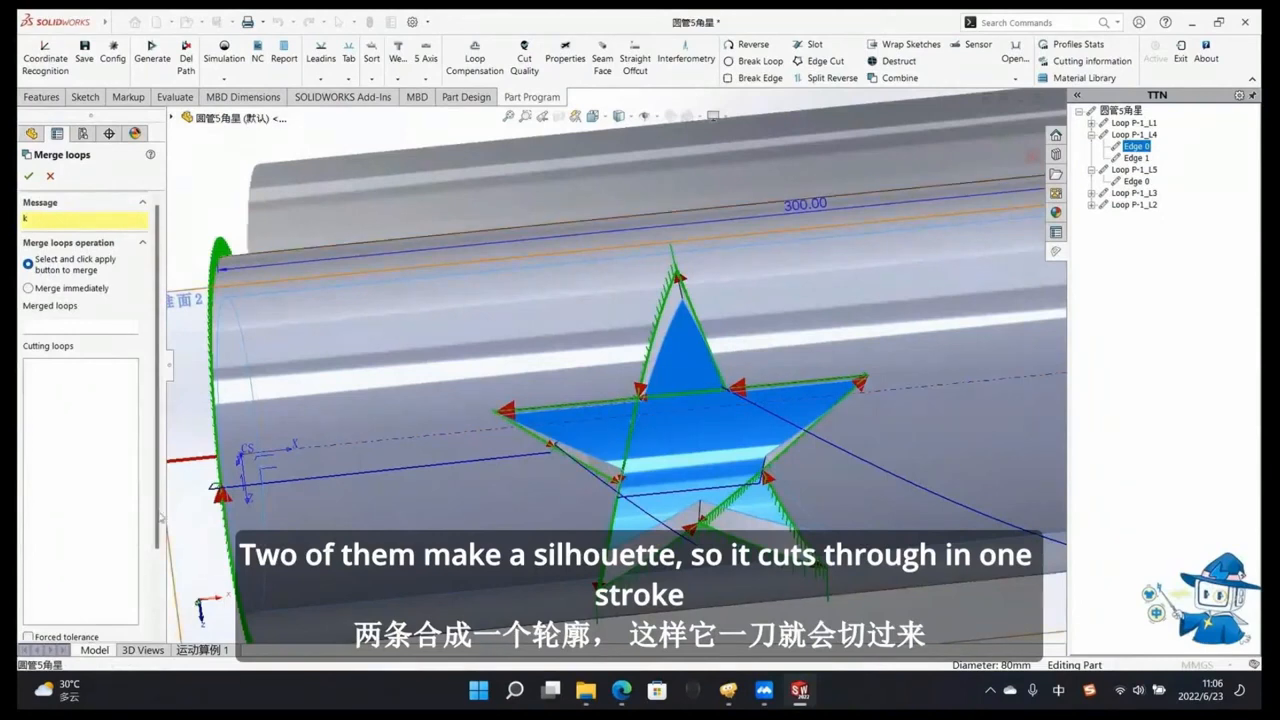
pyautogui.scroll(-2, 158, 517)
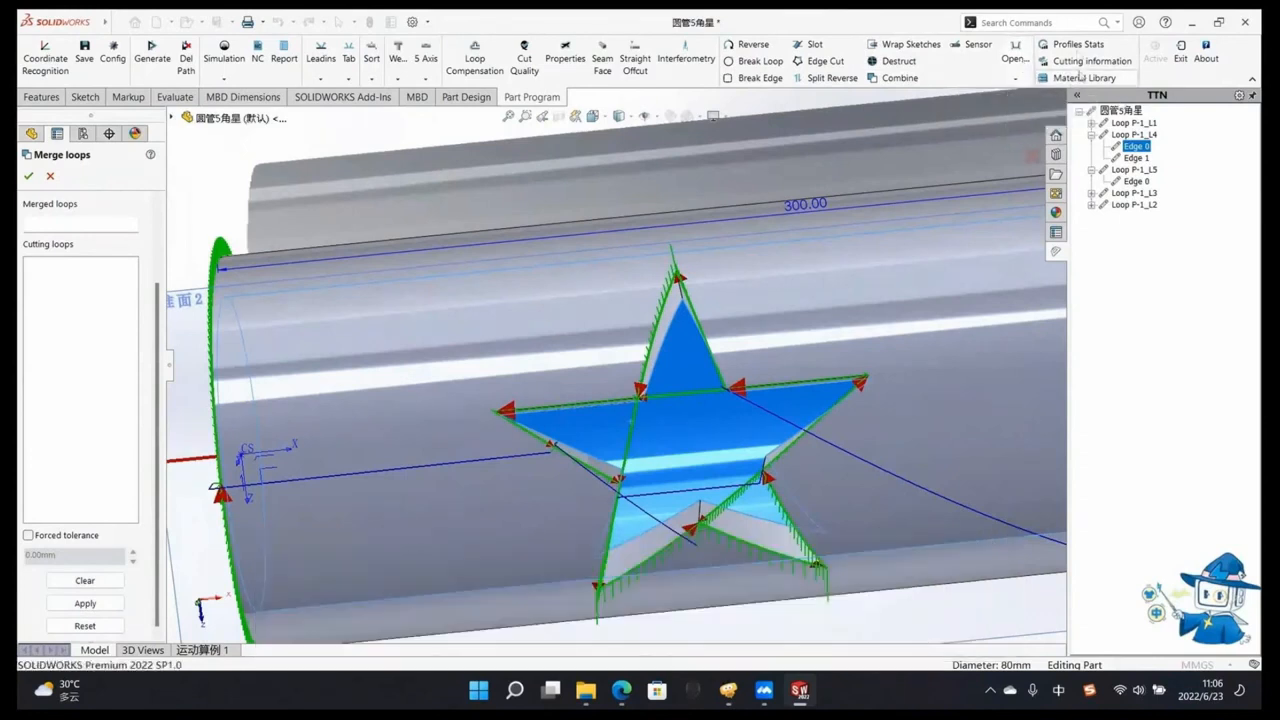
# Step: Review the tube's section statistics and the part's cutting information
pyautogui.click(1080, 46)
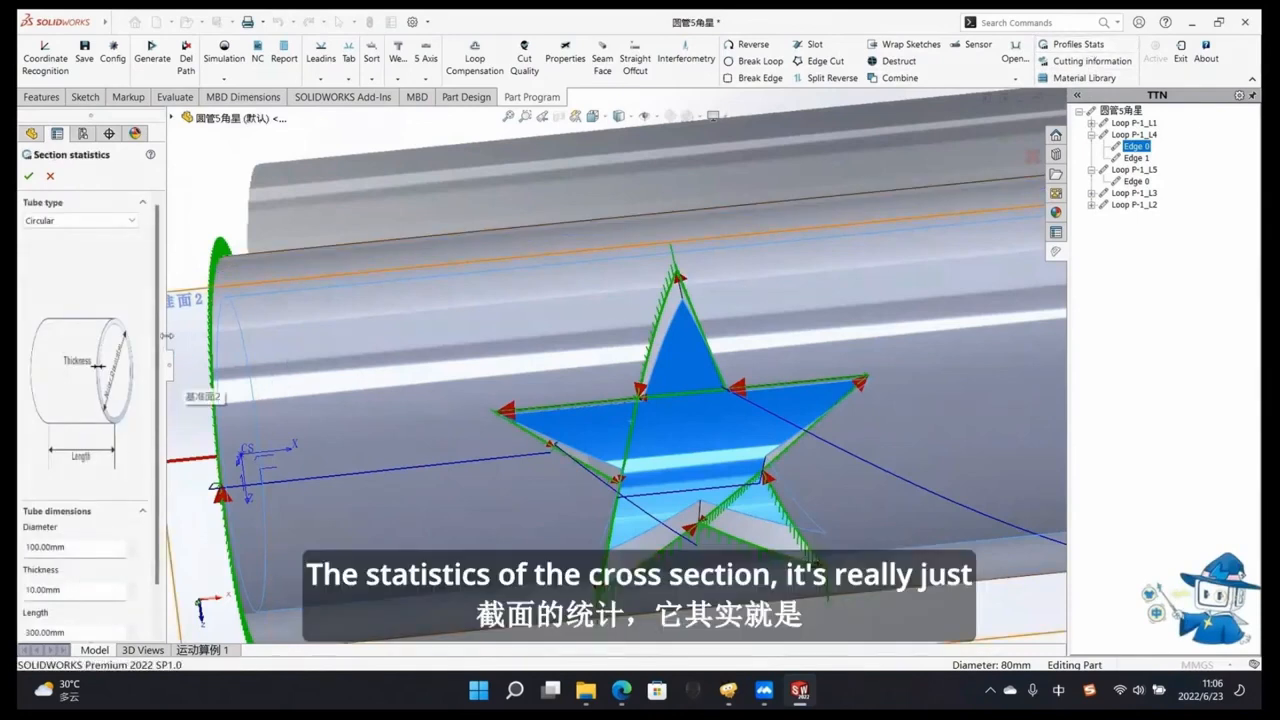
pyautogui.moveTo(170, 333); pyautogui.dragTo(372, 335)
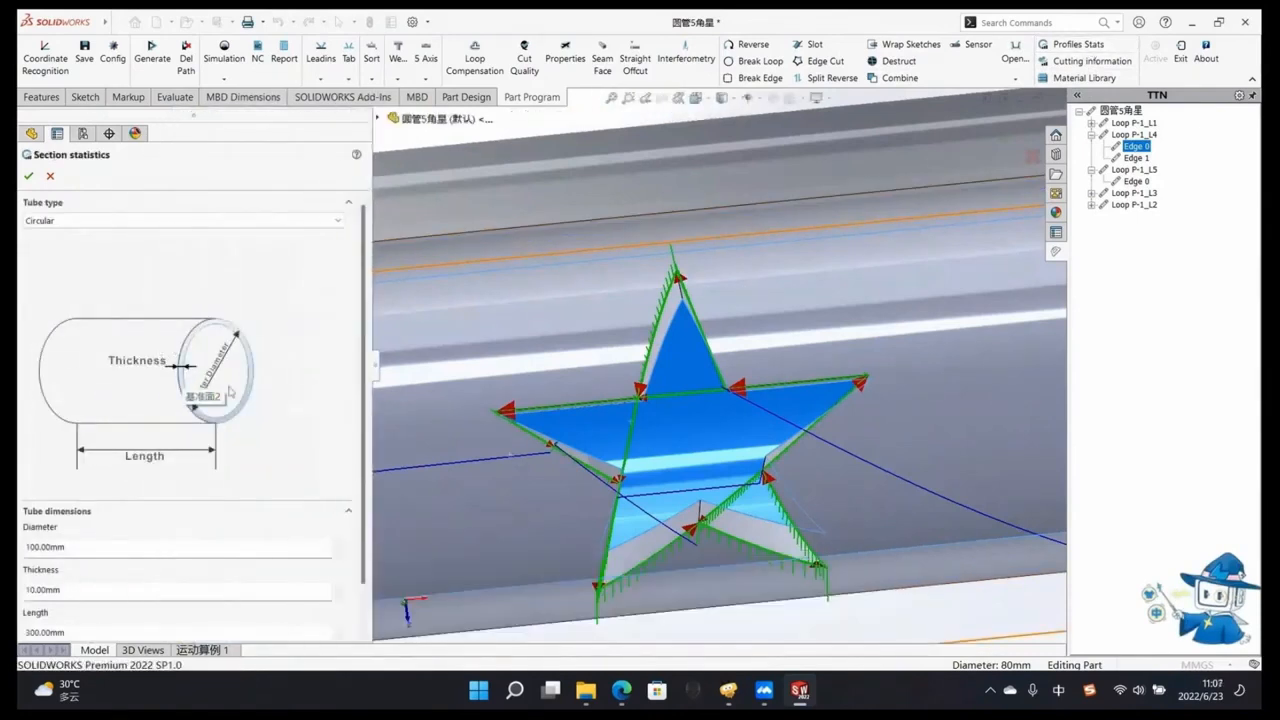
pyautogui.scroll(-2, 167, 512)
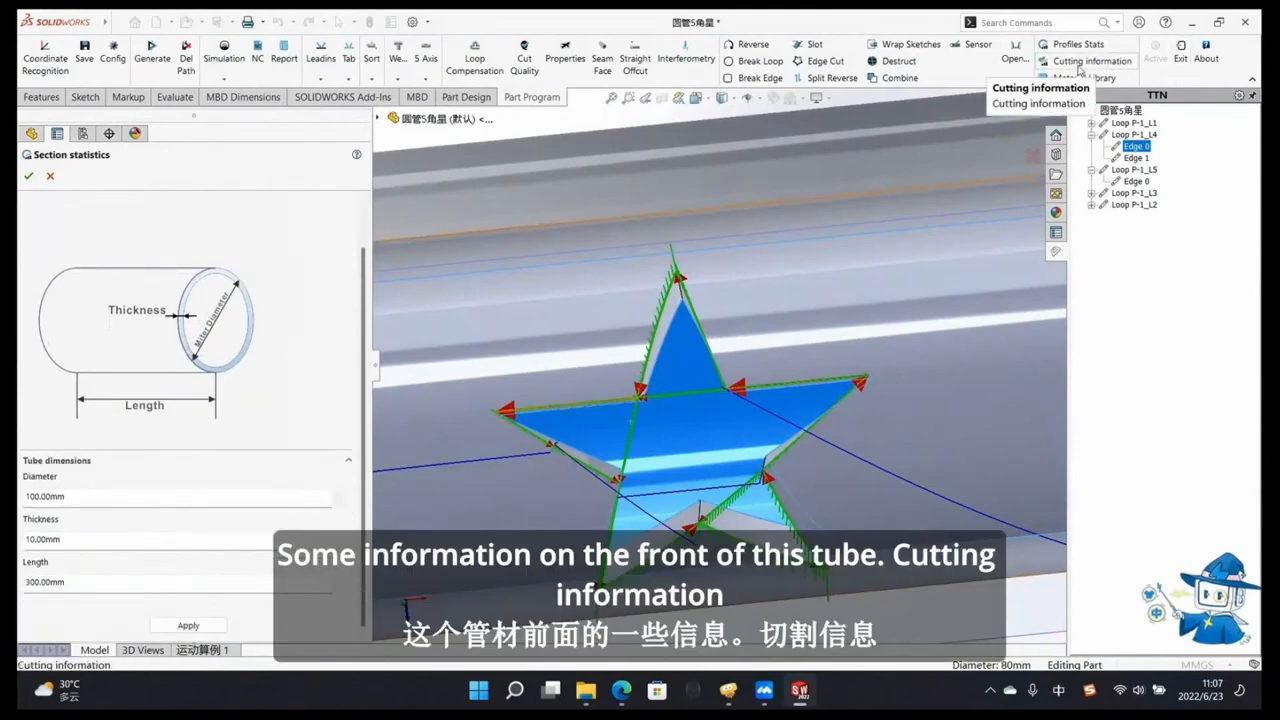
pyautogui.click(1080, 68)
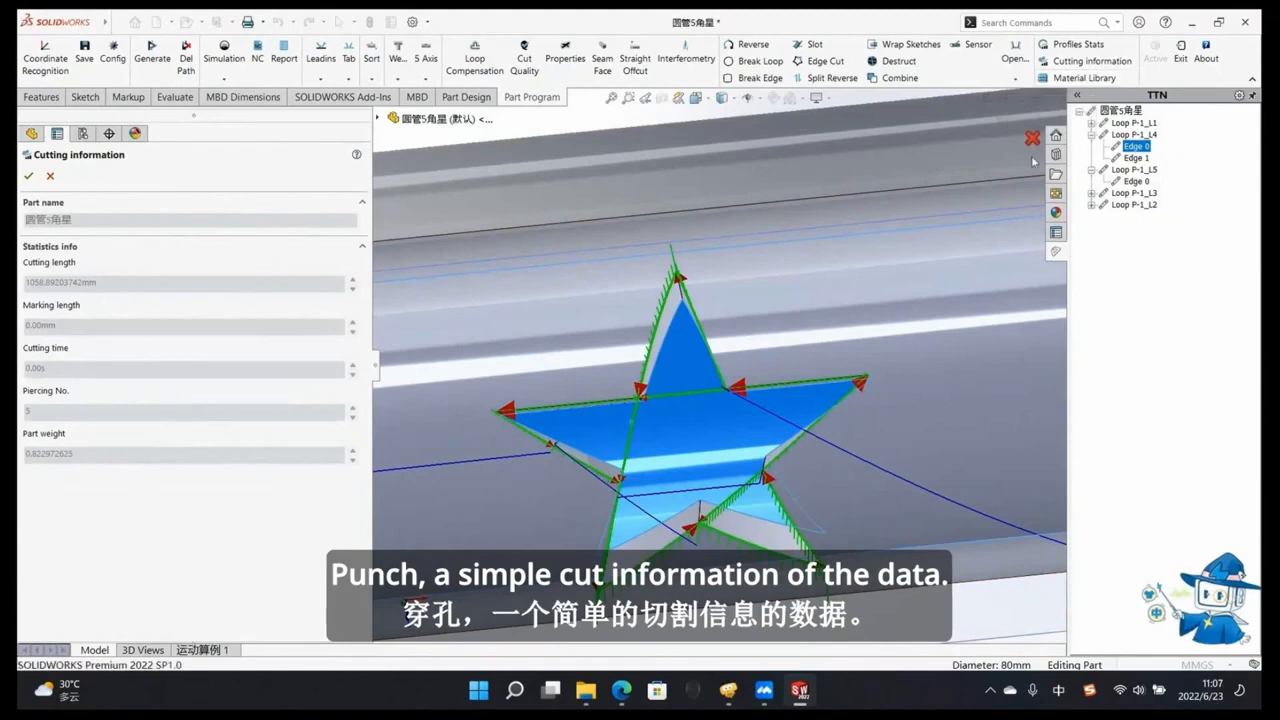
pyautogui.scroll(-2, 723, 330)
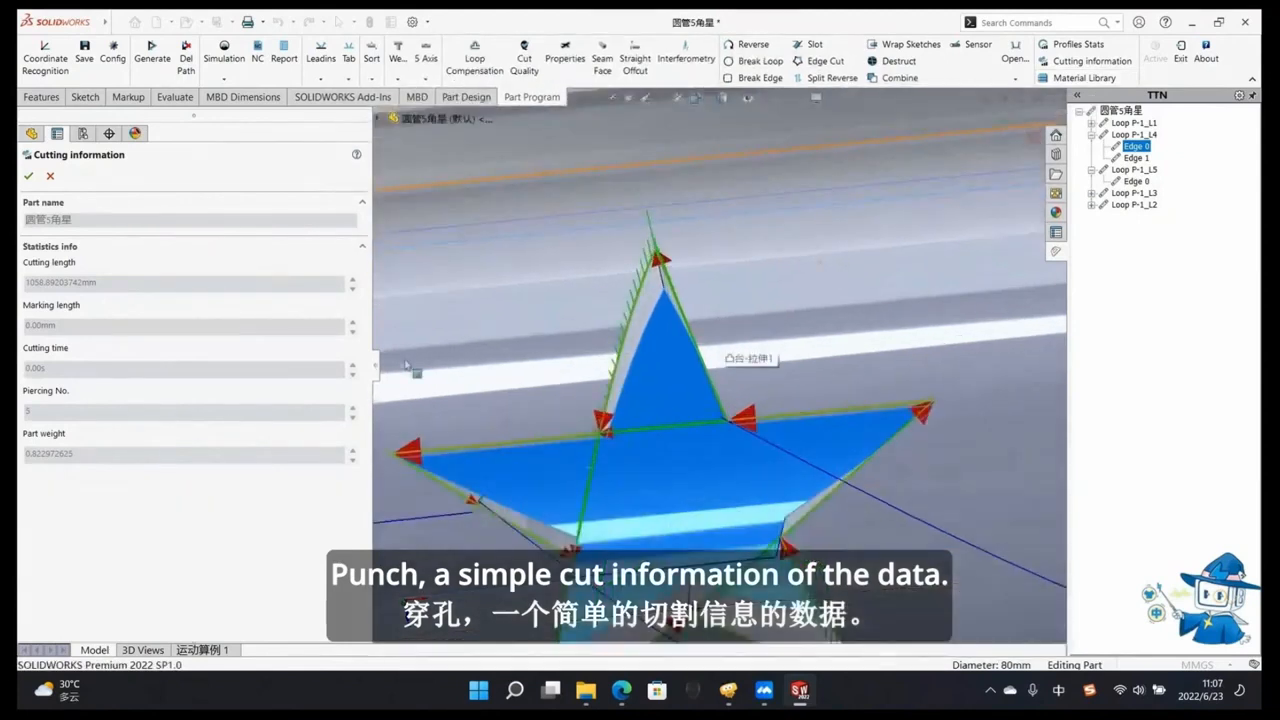
pyautogui.click(376, 367)
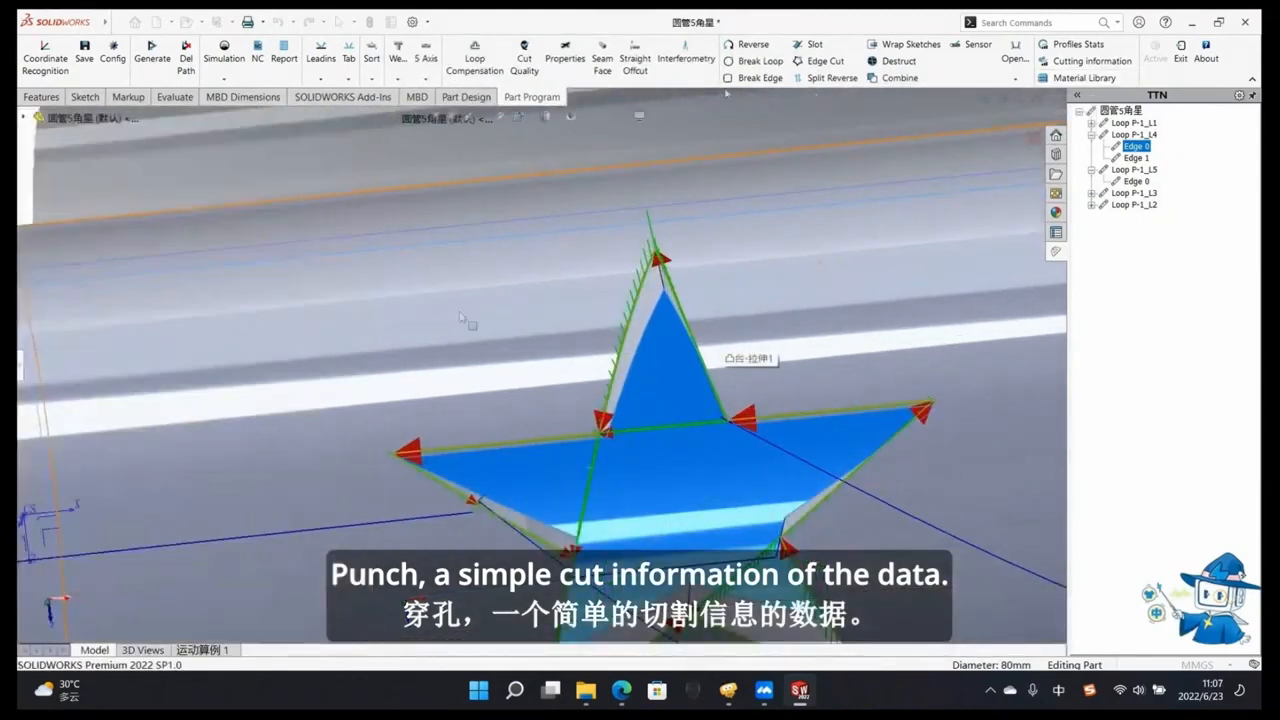
# Step: Exit part programming for the star tube
pyautogui.click(1181, 50)
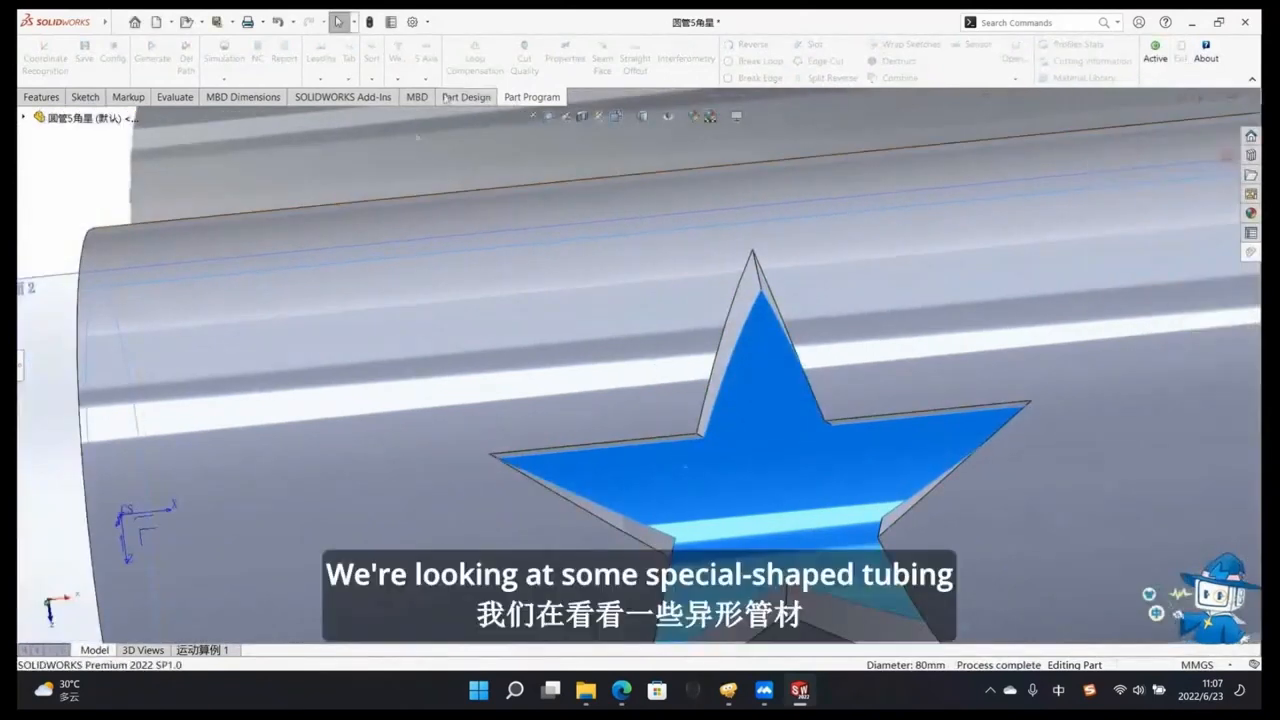
pyautogui.scroll(-3, 519, 293)
pyautogui.scroll(6, 519, 293)
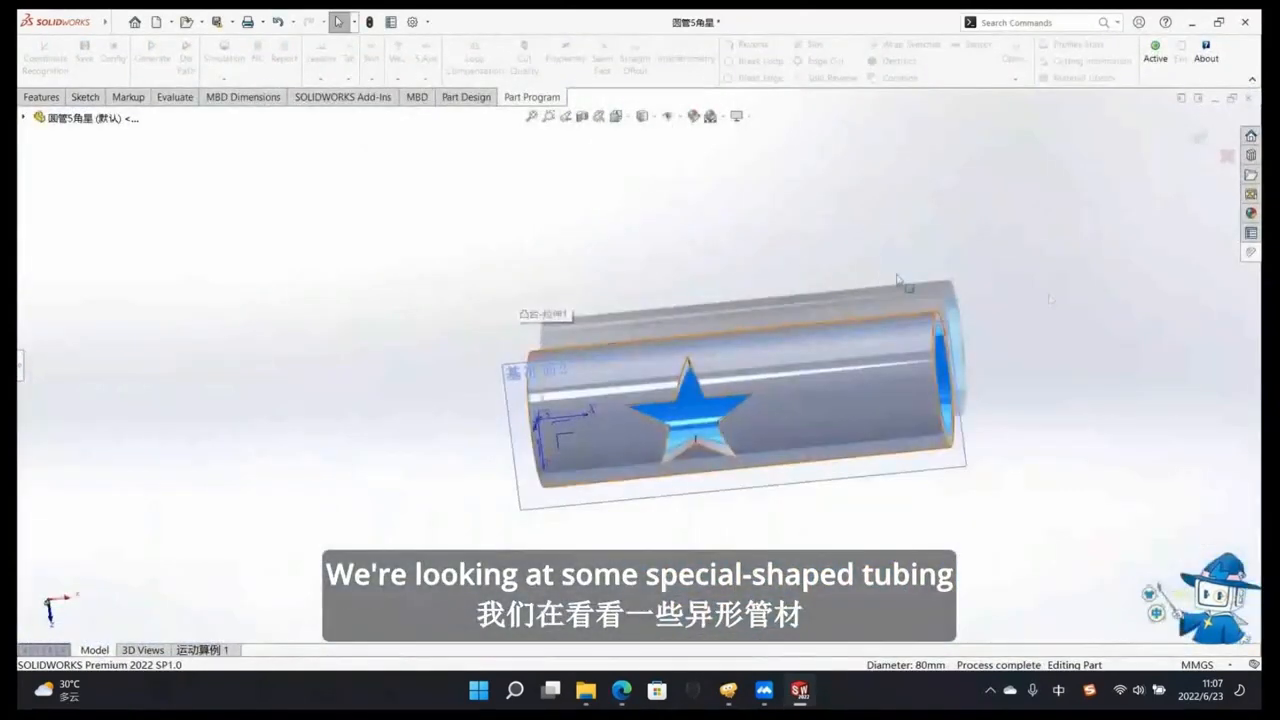
pyautogui.scroll(-2, 1097, 334)
pyautogui.scroll(3, 617, 402)
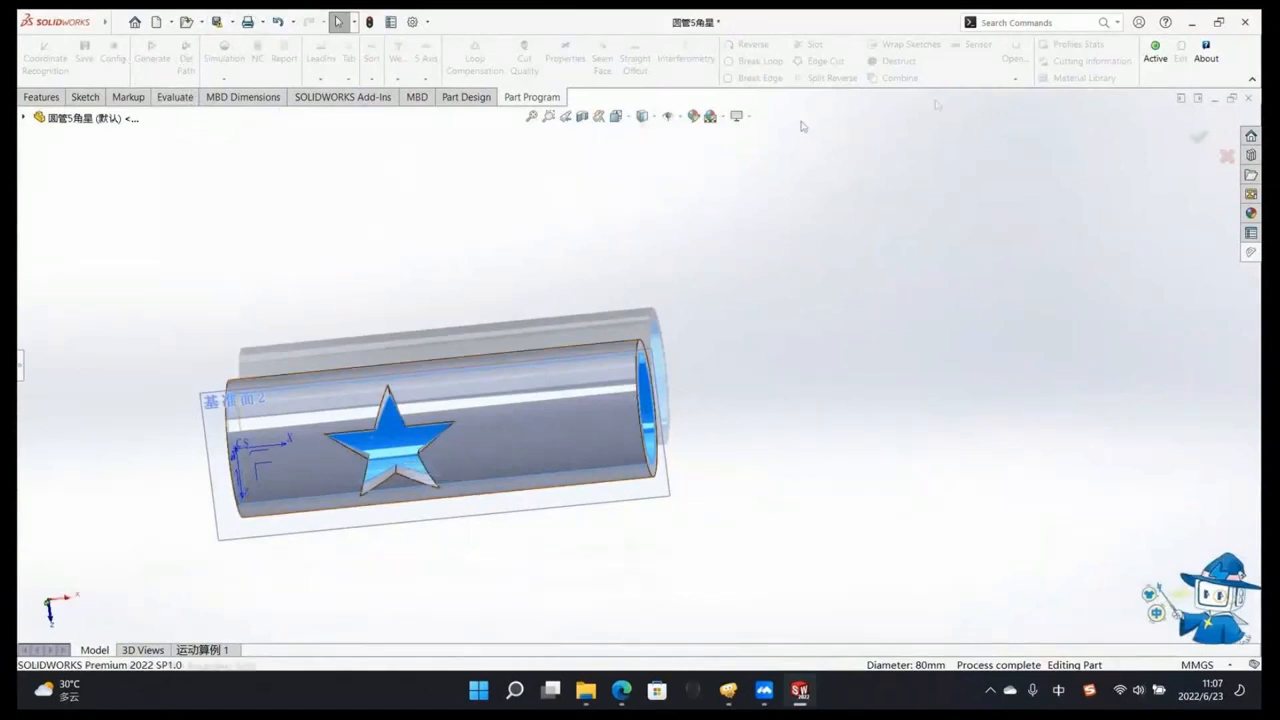
# Step: Reactivate part programming and review the process types offered in the Advance settings of the toolpath configuration
pyautogui.click(1163, 62)
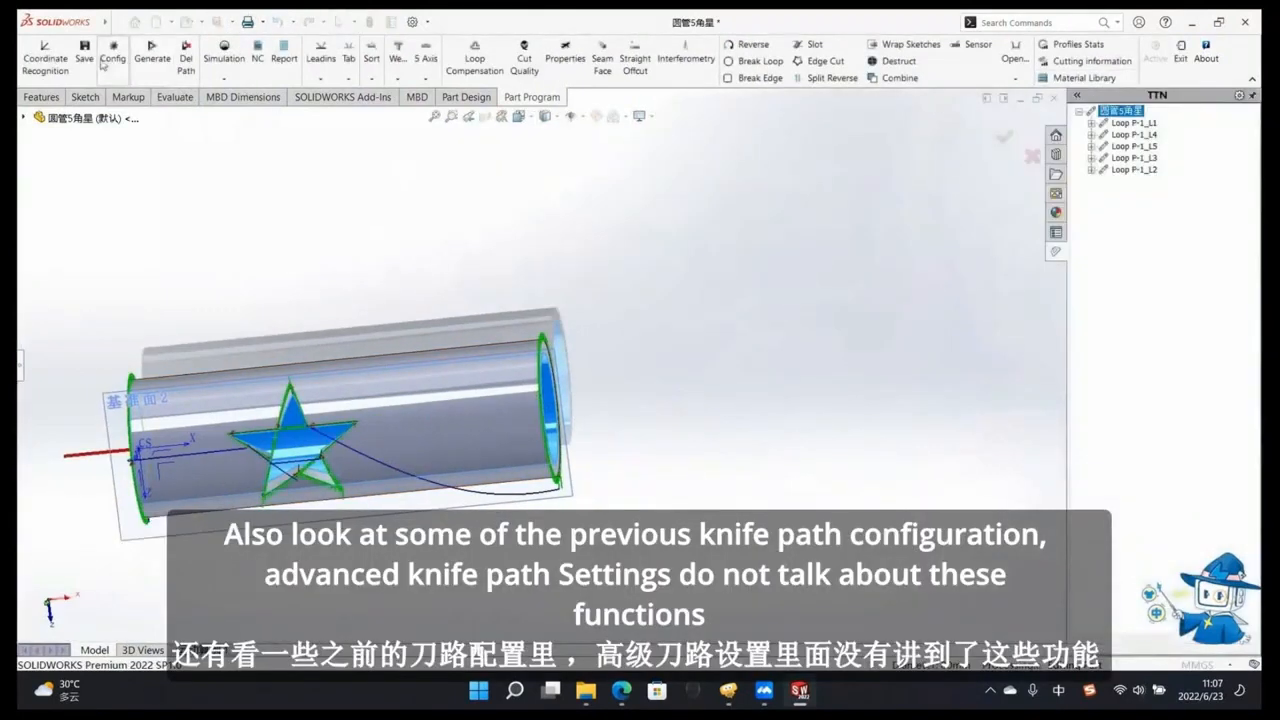
pyautogui.click(113, 56)
pyautogui.click(358, 192)
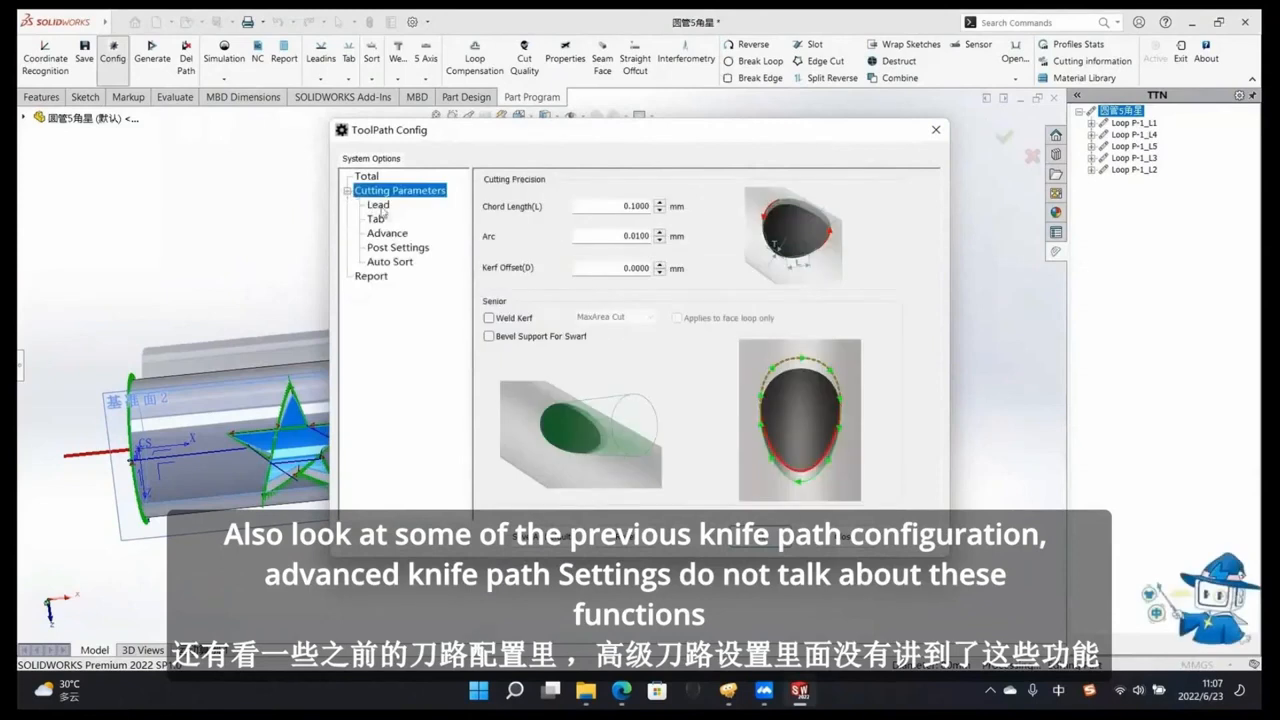
pyautogui.click(396, 238)
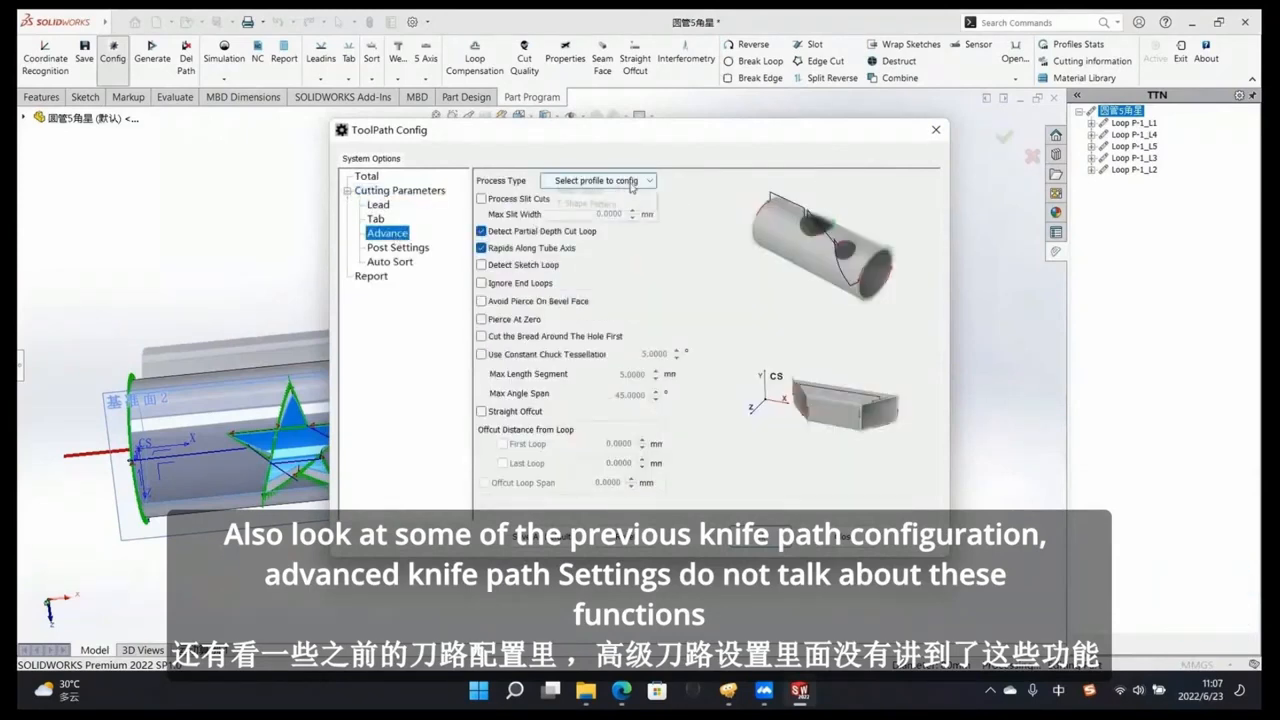
pyautogui.click(598, 181)
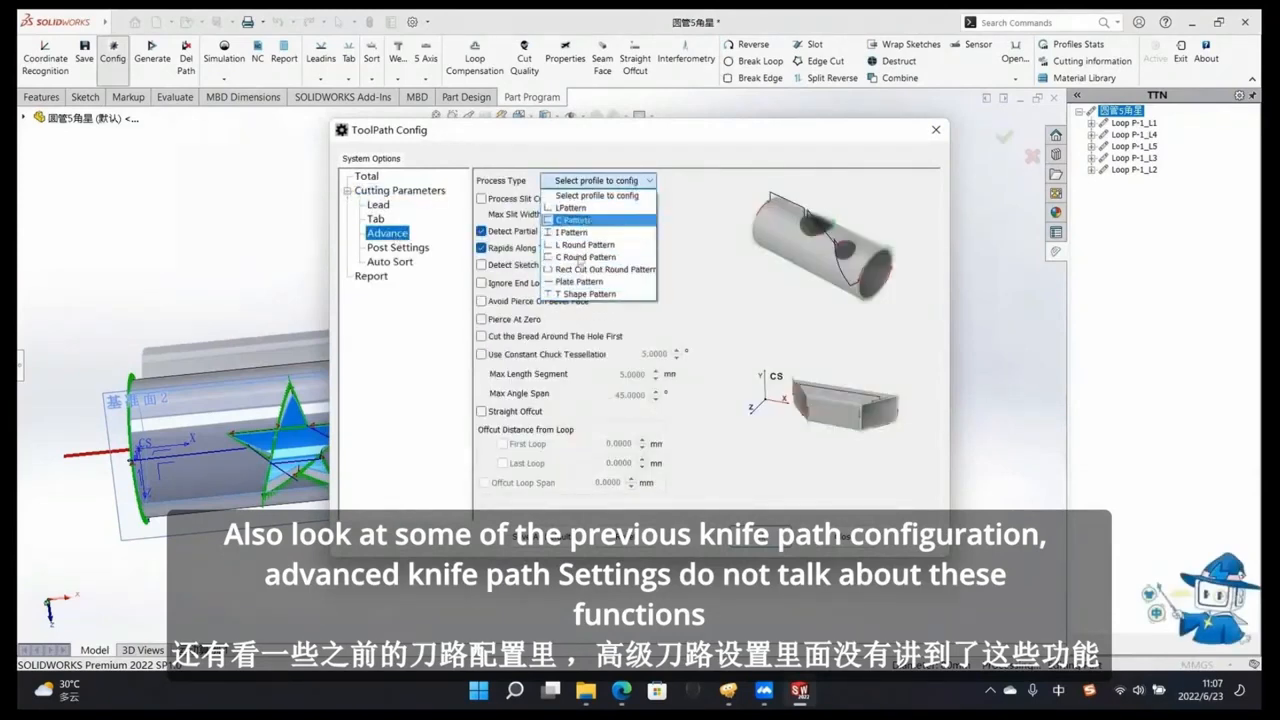
pyautogui.click(706, 212)
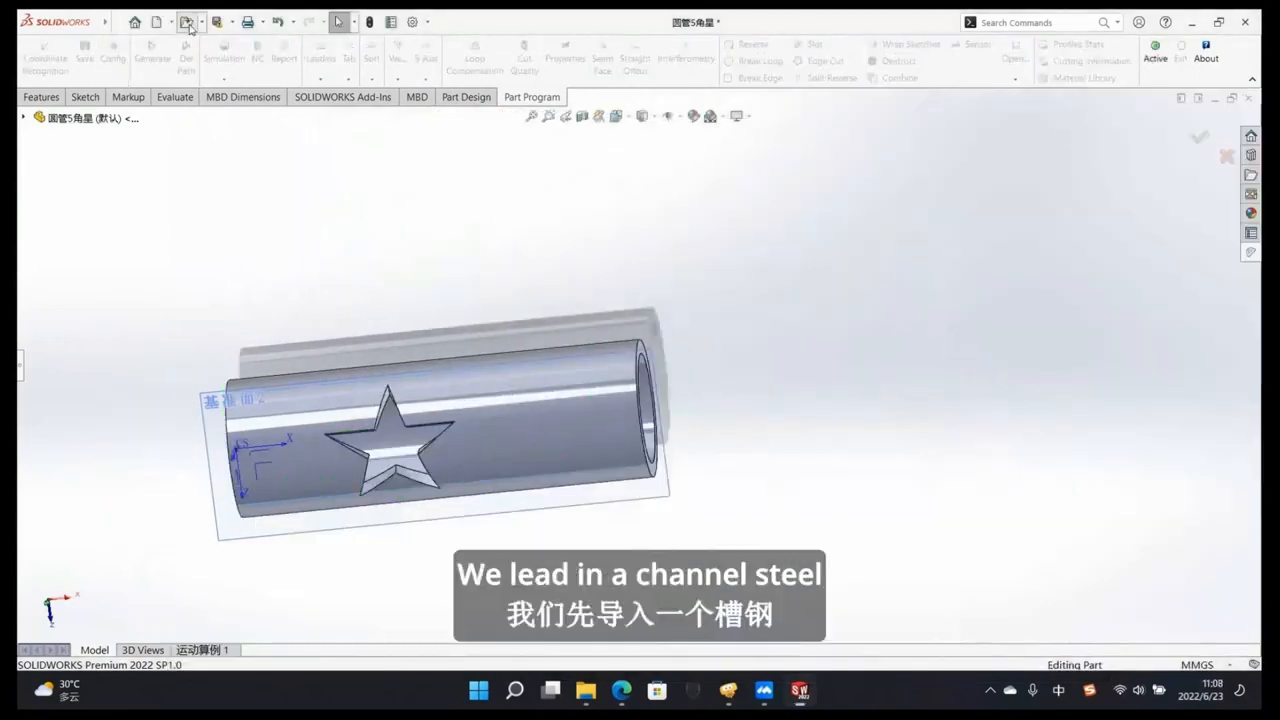
# Step: Open the channel steel part 00702直角槽钢-测试边缘轮廓 from the 槽钢 folder inside 004-型材
pyautogui.click(186, 21)
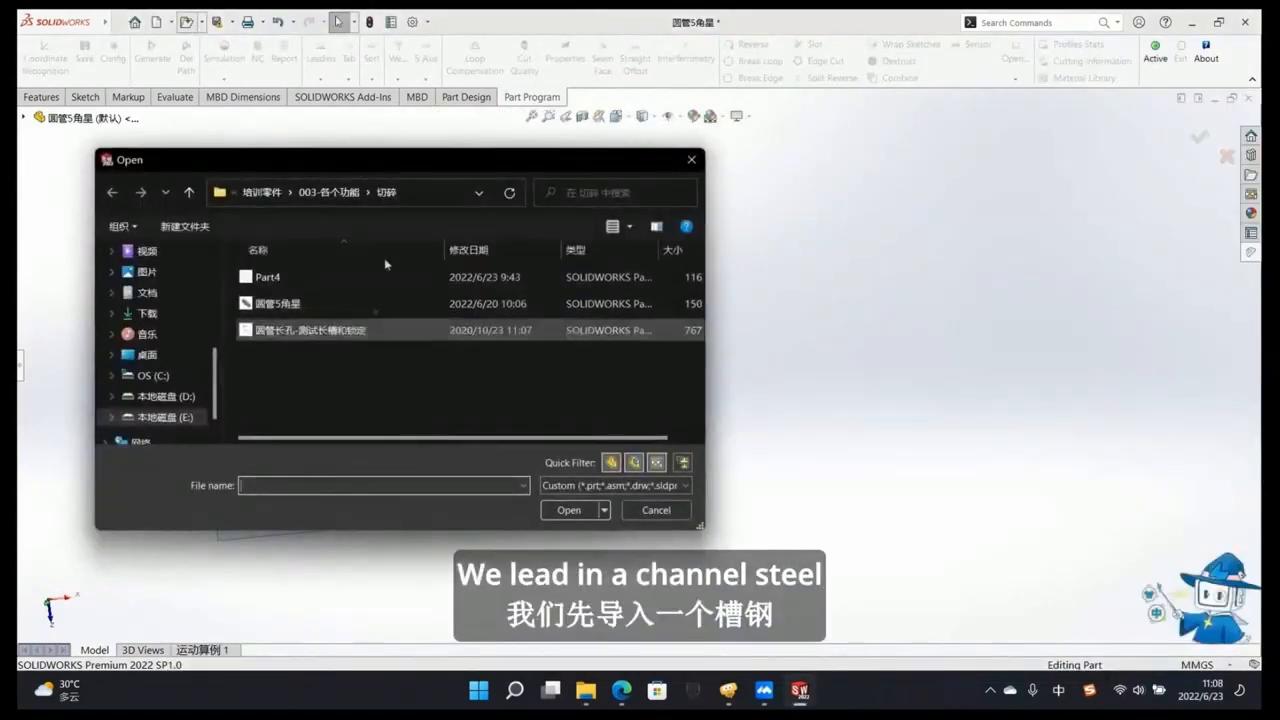
pyautogui.click(329, 192)
pyautogui.scroll(-2, 320, 407)
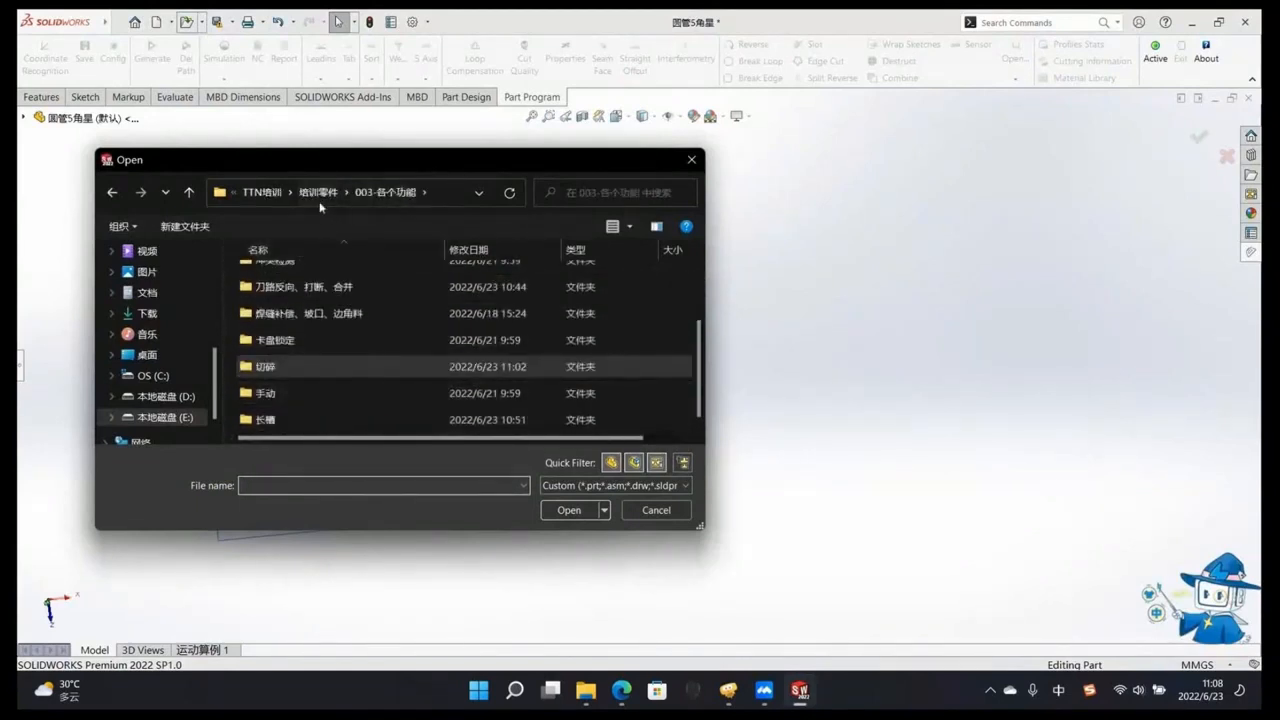
pyautogui.click(318, 194)
pyautogui.doubleClick(330, 366)
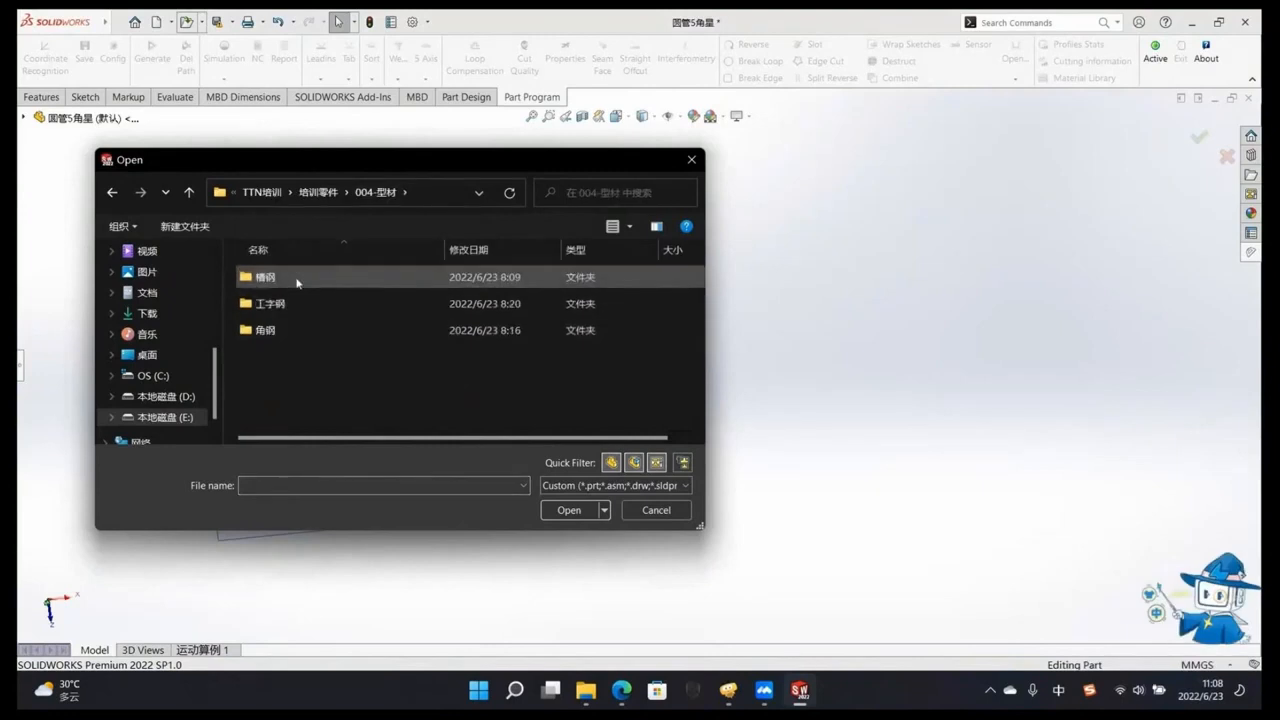
pyautogui.doubleClick(297, 278)
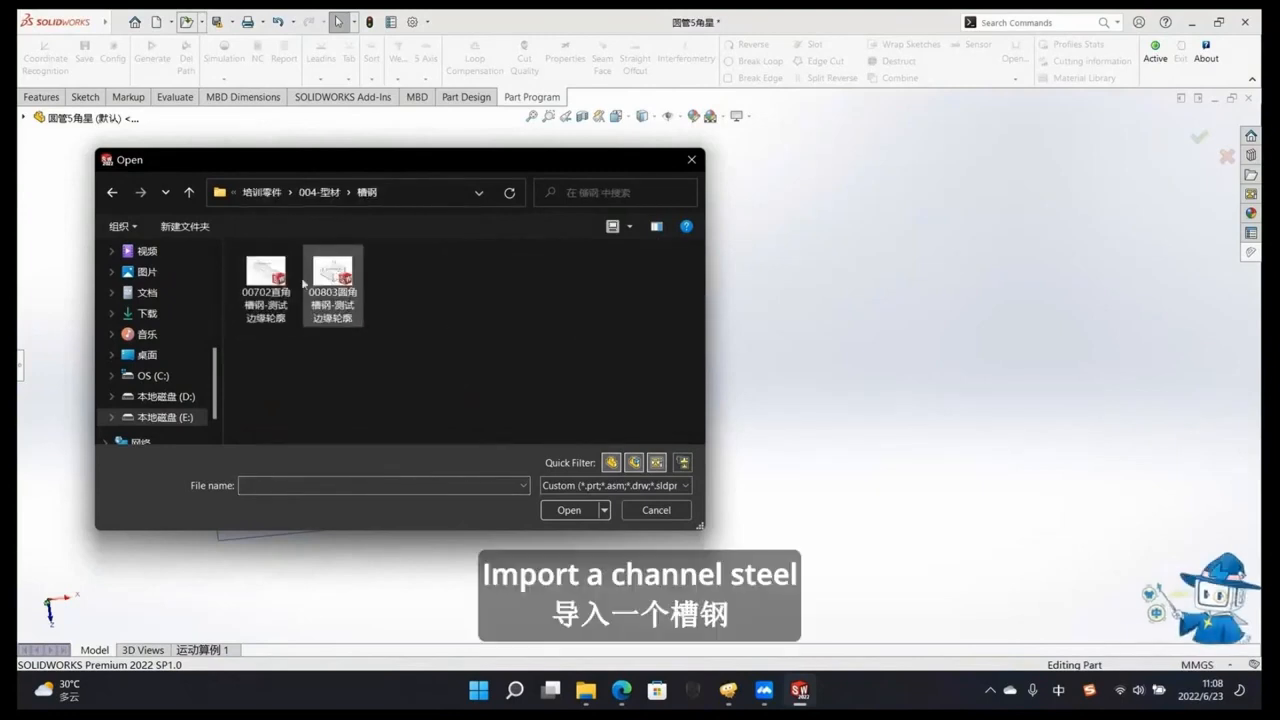
pyautogui.click(268, 285)
pyautogui.click(569, 510)
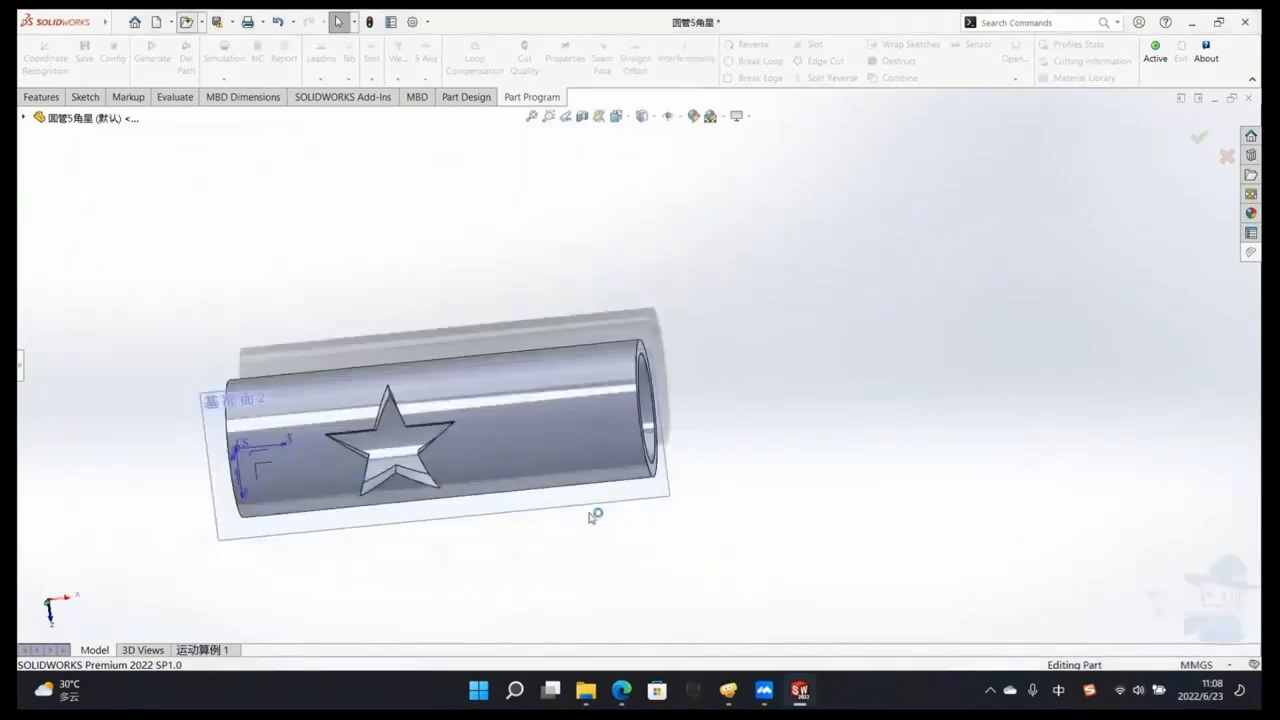
pyautogui.moveTo(591, 514); pyautogui.dragTo(663, 446, button='middle')
pyautogui.scroll(-1, 594, 426)
pyautogui.scroll(1, 706, 380)
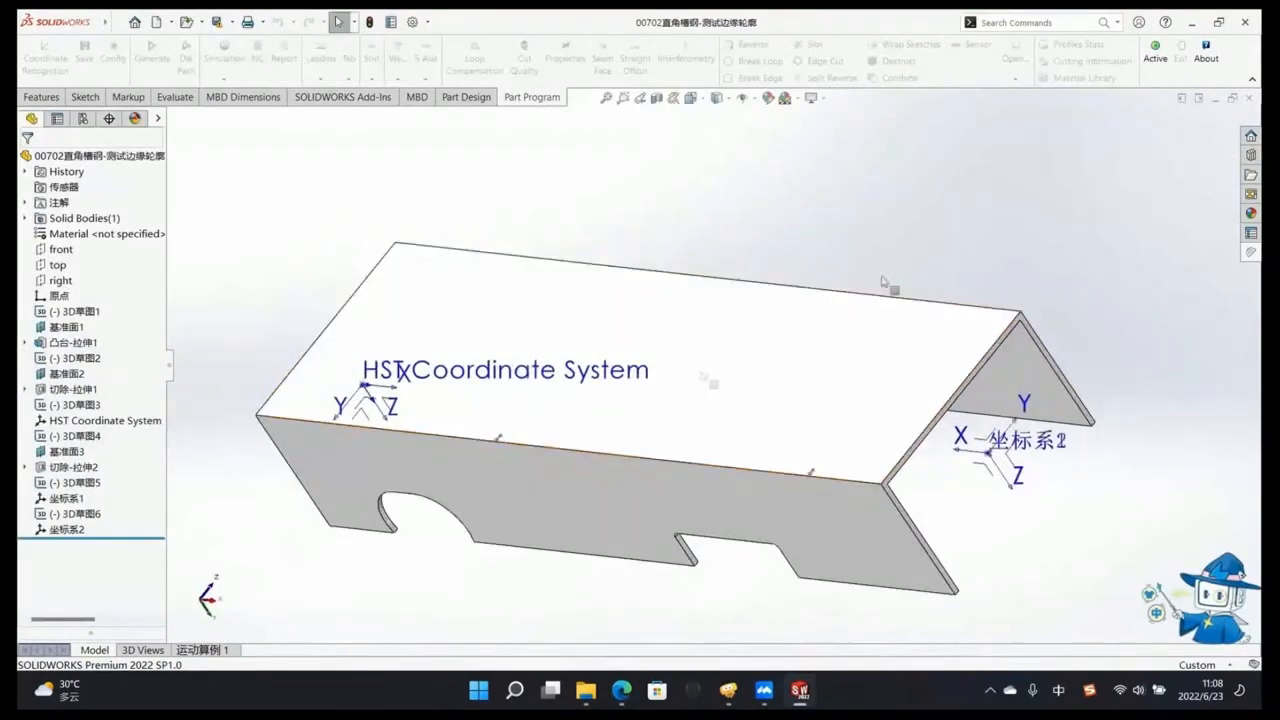
# Step: Activate part programming for the channel steel part, generate its toolpath and inspect the cuts around both flanges and the web
pyautogui.click(1156, 58)
pyautogui.moveTo(654, 400); pyautogui.dragTo(584, 423, button='middle')
pyautogui.click(151, 52)
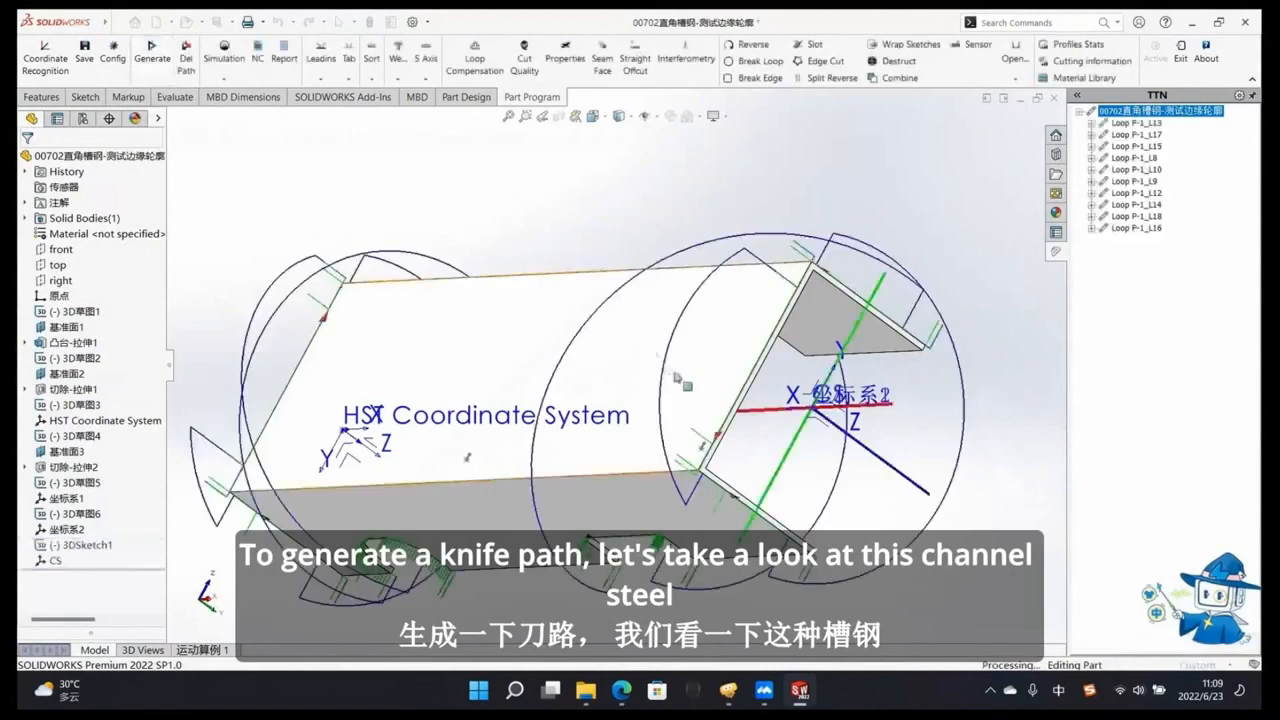
pyautogui.moveTo(676, 376)
pyautogui.mouseDown(button='middle')
pyautogui.moveTo(660, 400)
pyautogui.moveTo(672, 380)
pyautogui.mouseUp(button='middle')
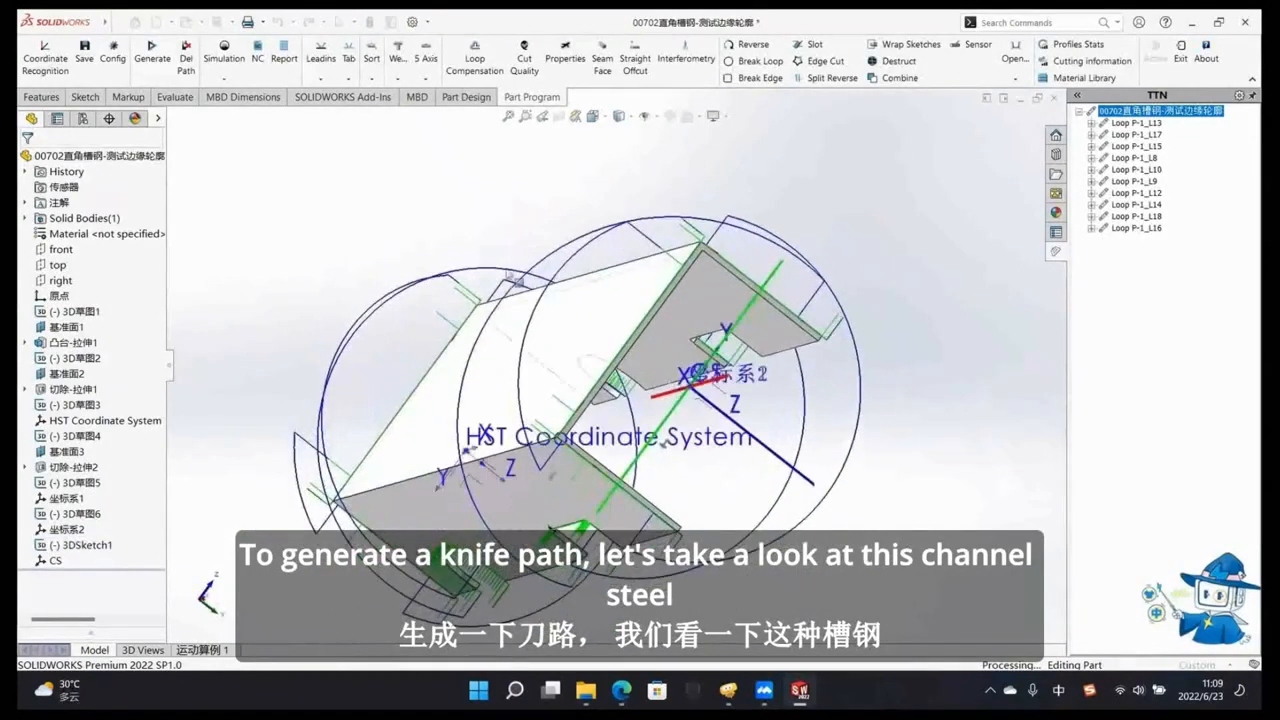
pyautogui.moveTo(636, 275); pyautogui.dragTo(690, 330, button='middle')
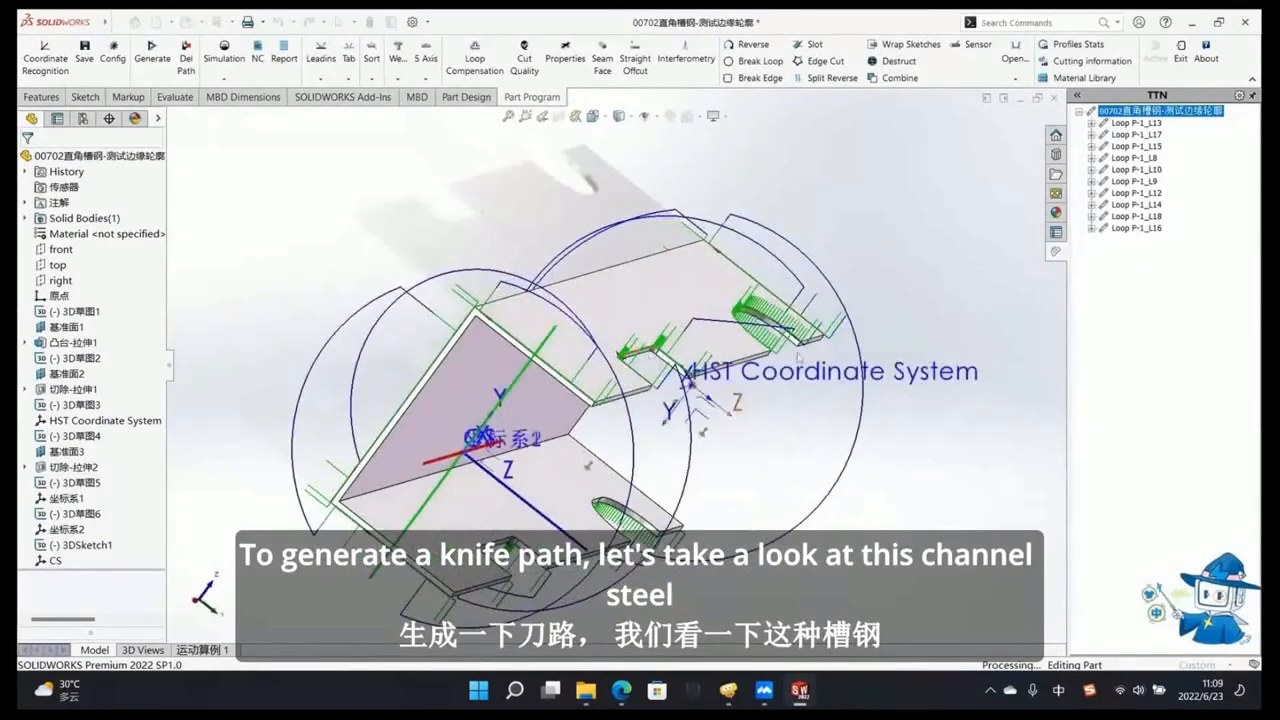
pyautogui.moveTo(688, 378); pyautogui.dragTo(751, 289, button='middle')
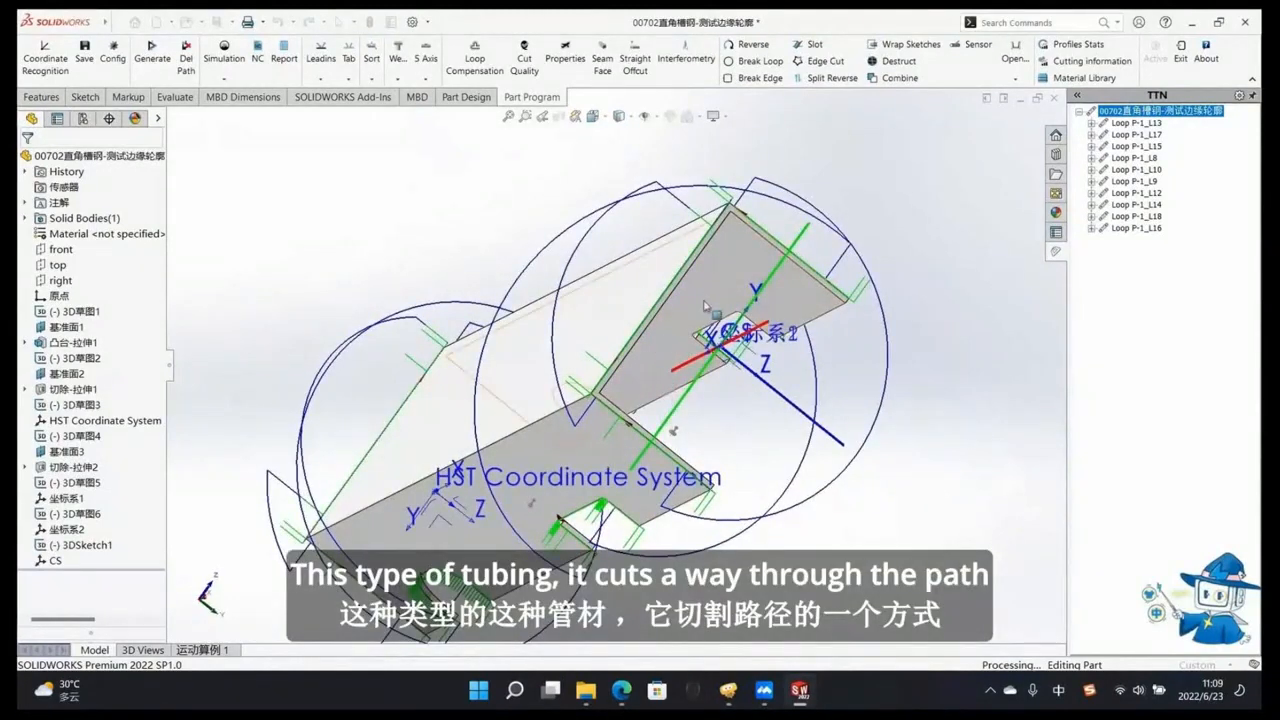
# Step: Open the C Pattern process settings in the toolpath configuration's Advance options and review the Flange 1 parameters
pyautogui.click(118, 66)
pyautogui.click(385, 191)
pyautogui.click(348, 191)
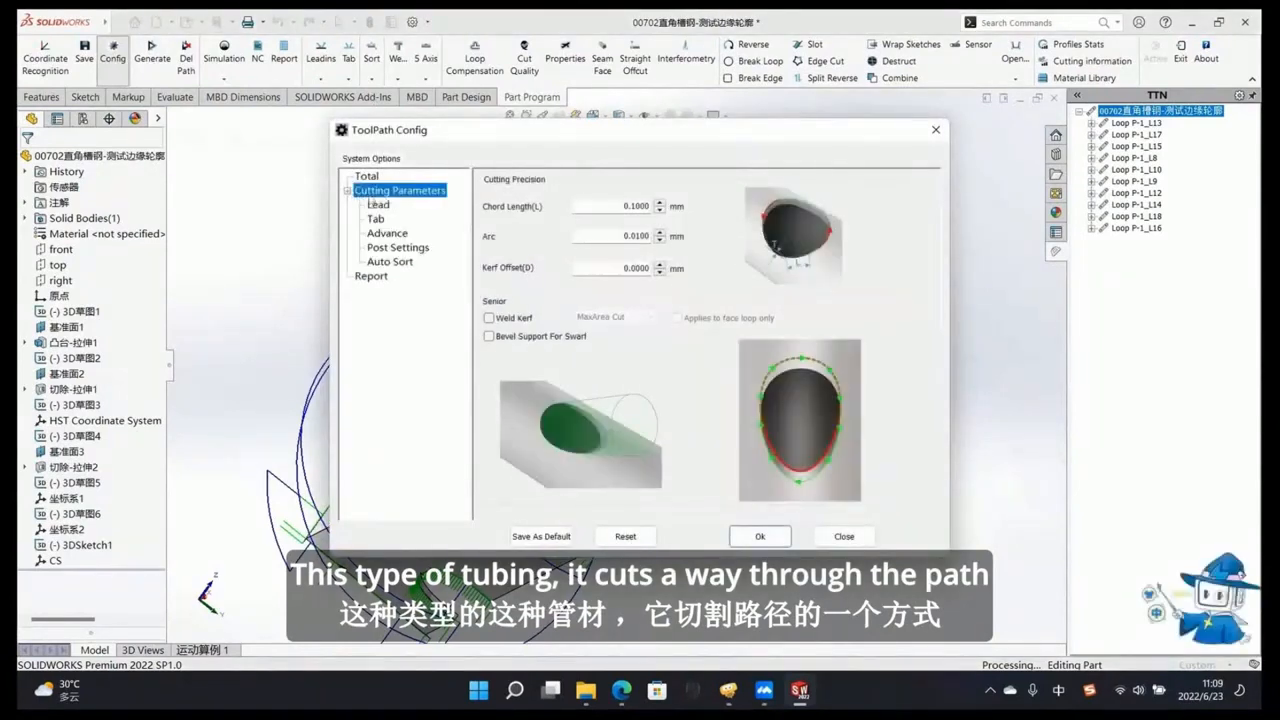
pyautogui.click(387, 233)
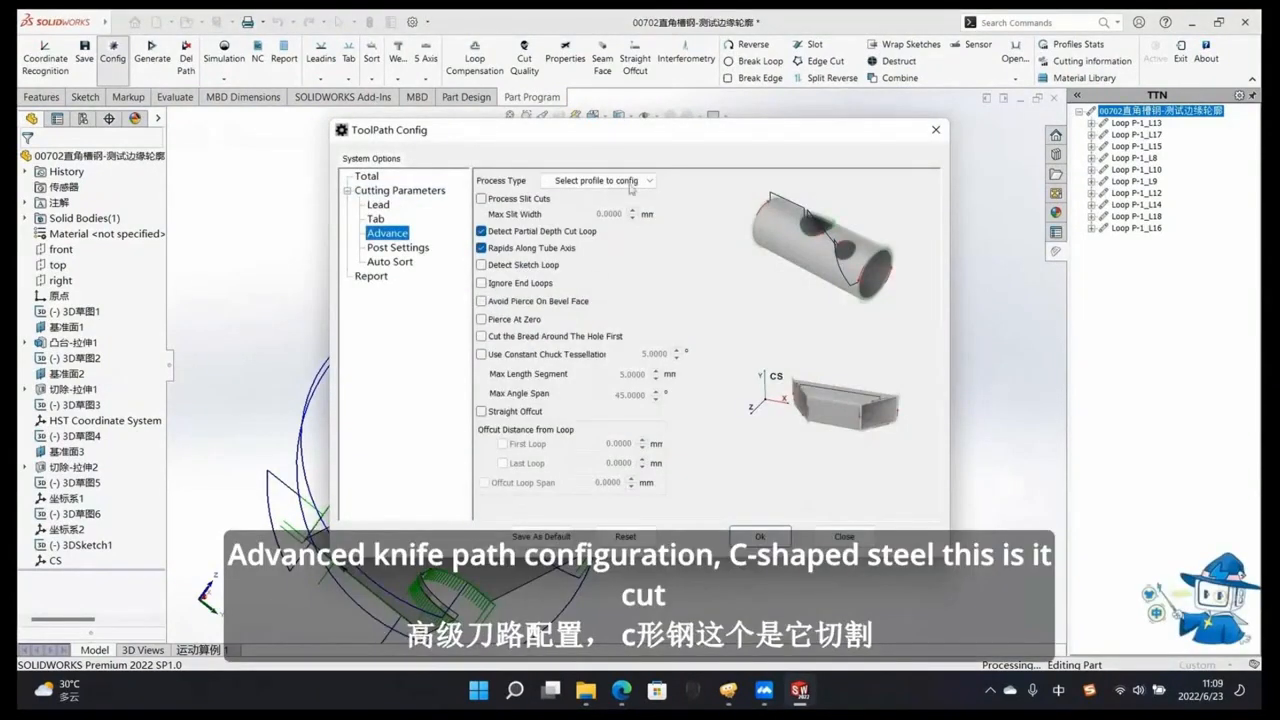
pyautogui.click(641, 182)
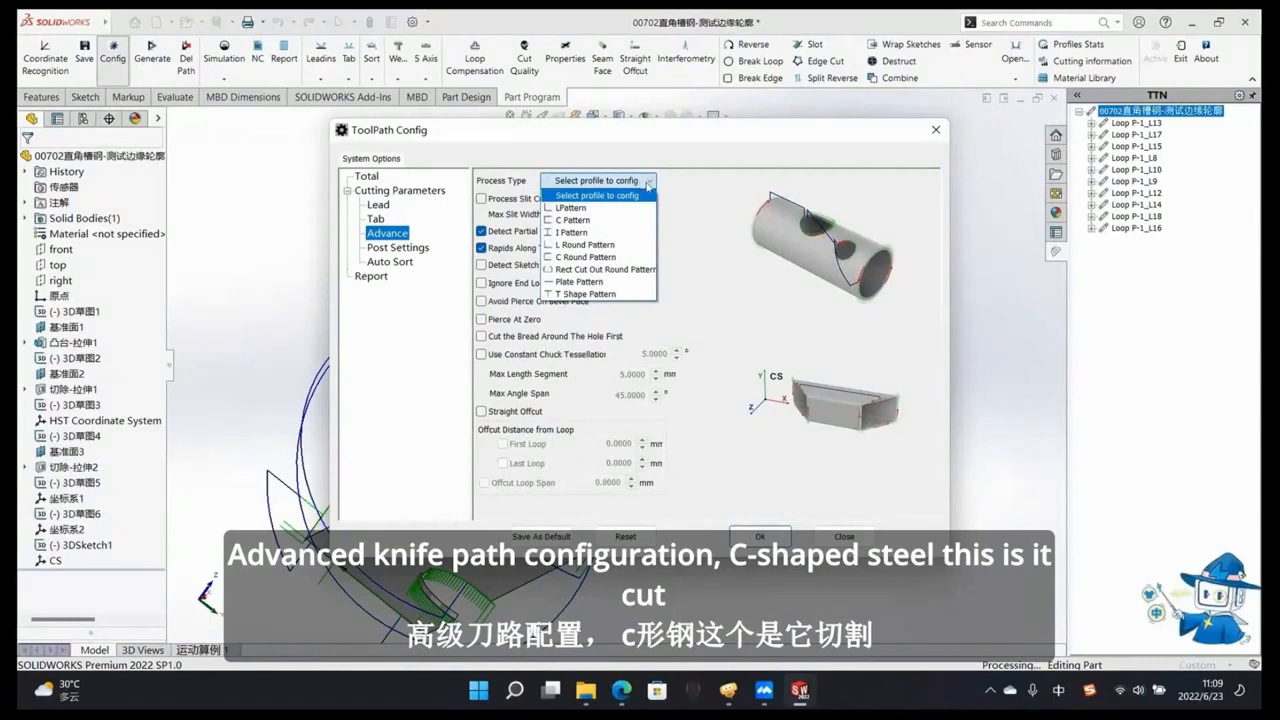
pyautogui.click(604, 221)
pyautogui.moveTo(655, 67); pyautogui.dragTo(540, 86)
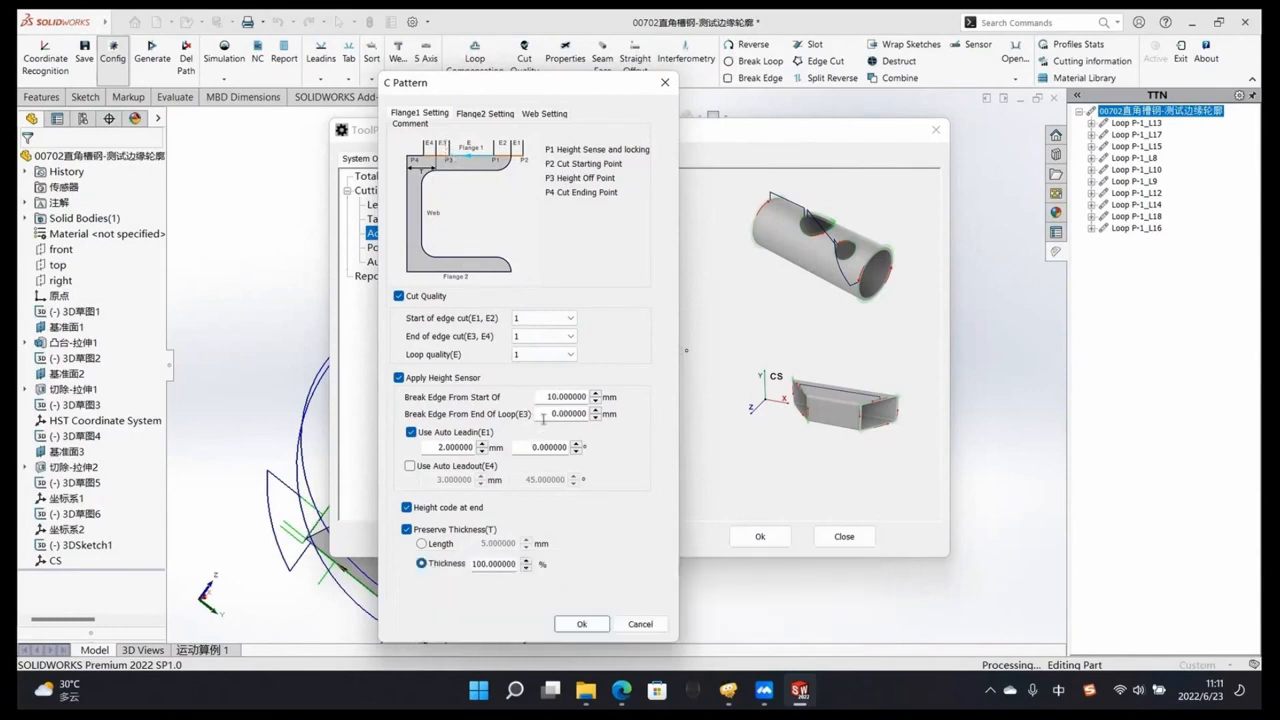
pyautogui.moveTo(545, 416); pyautogui.dragTo(574, 415)
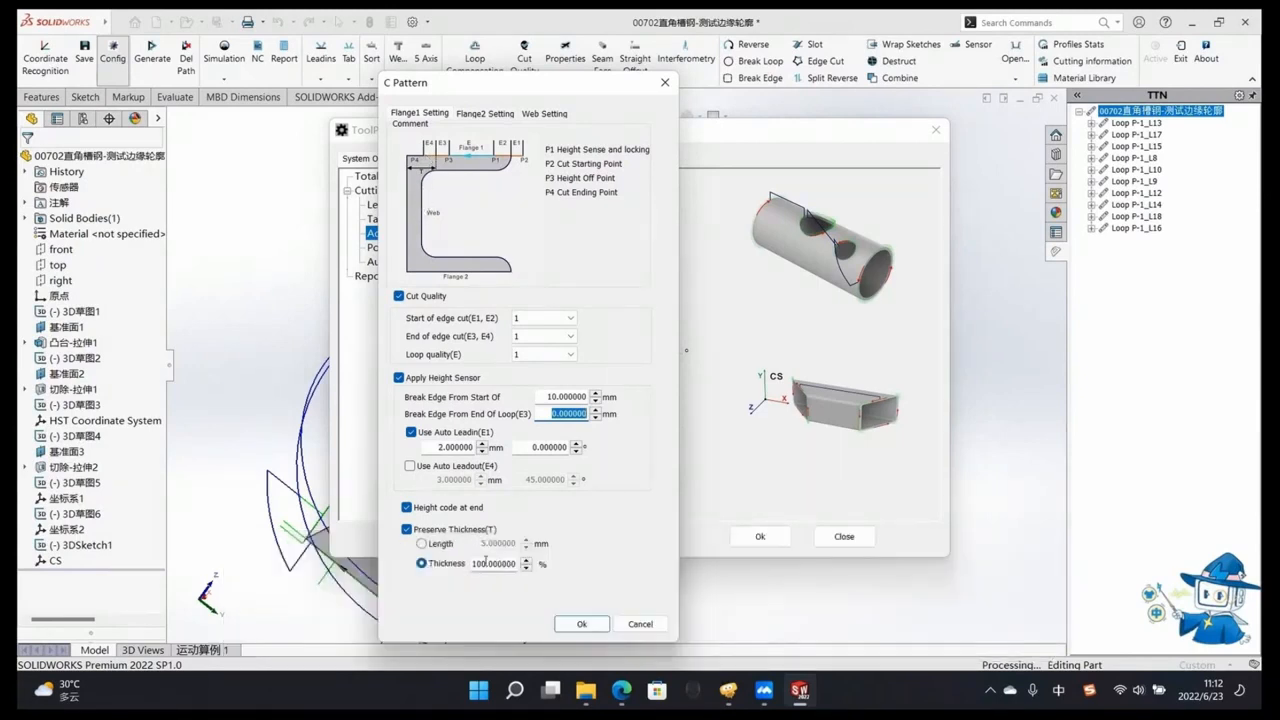
pyautogui.doubleClick(489, 563)
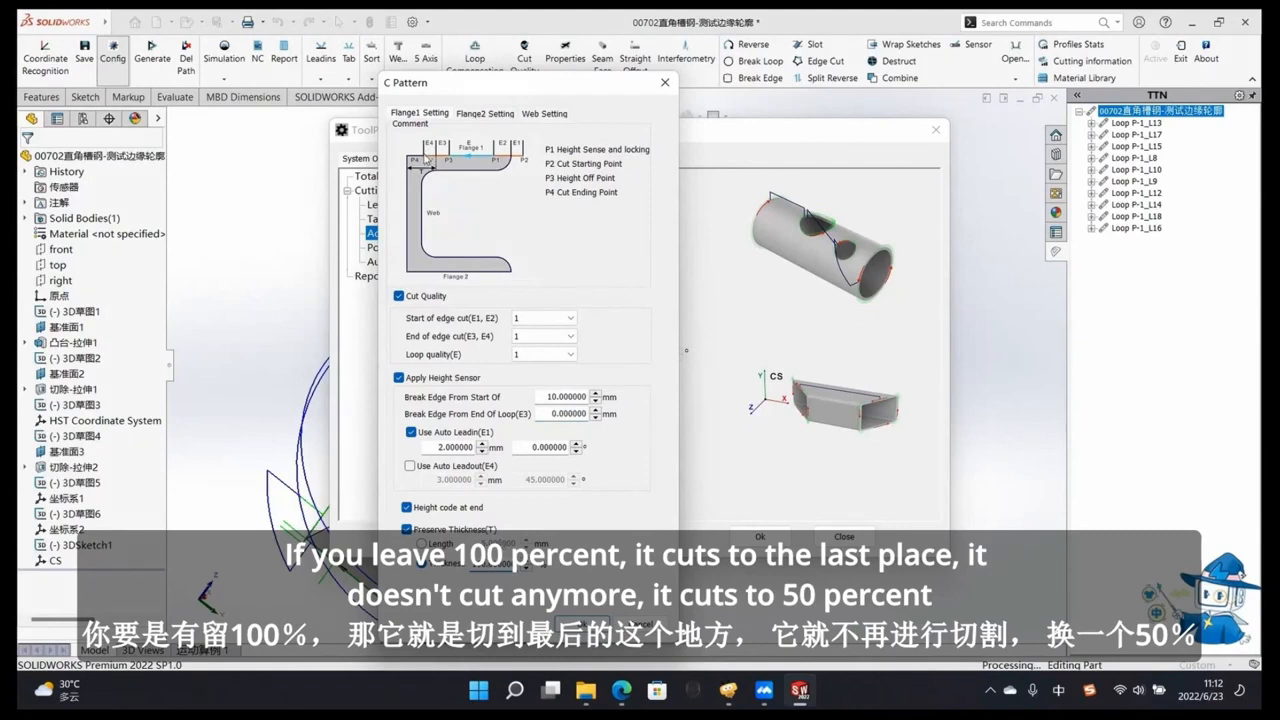
pyautogui.moveTo(488, 564); pyautogui.dragTo(460, 569)
pyautogui.write('50')
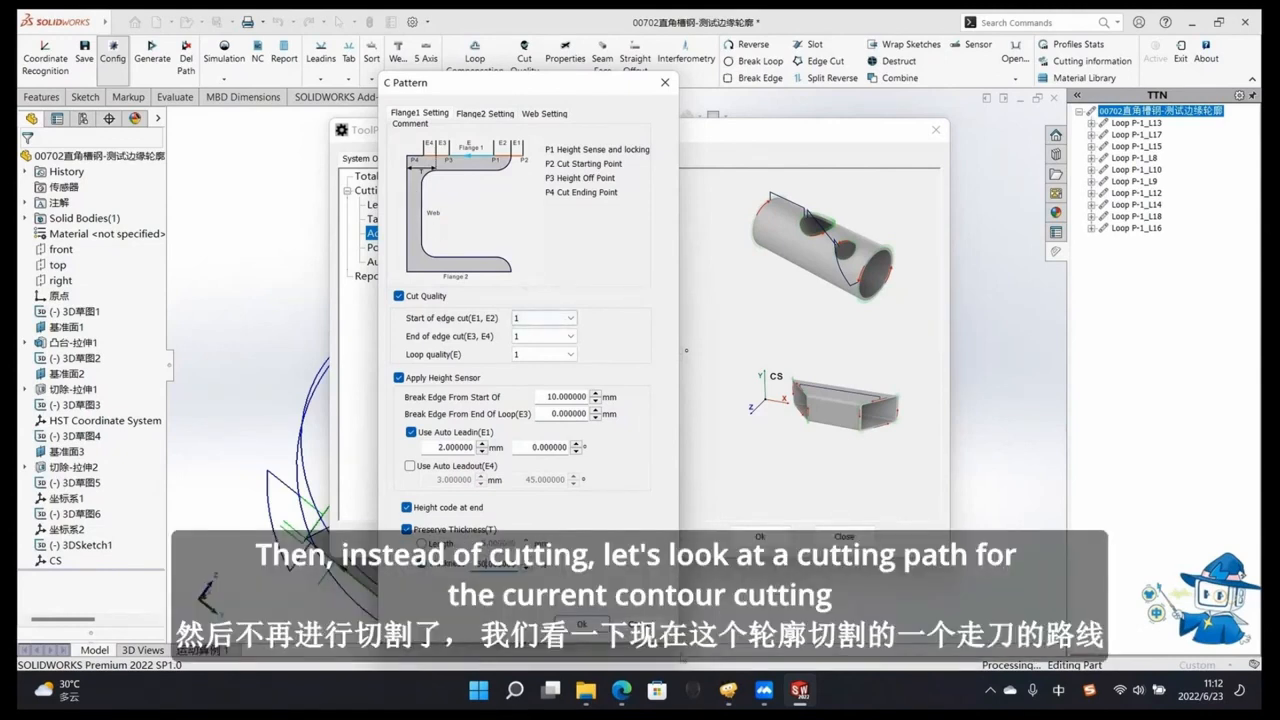
pyautogui.click(664, 83)
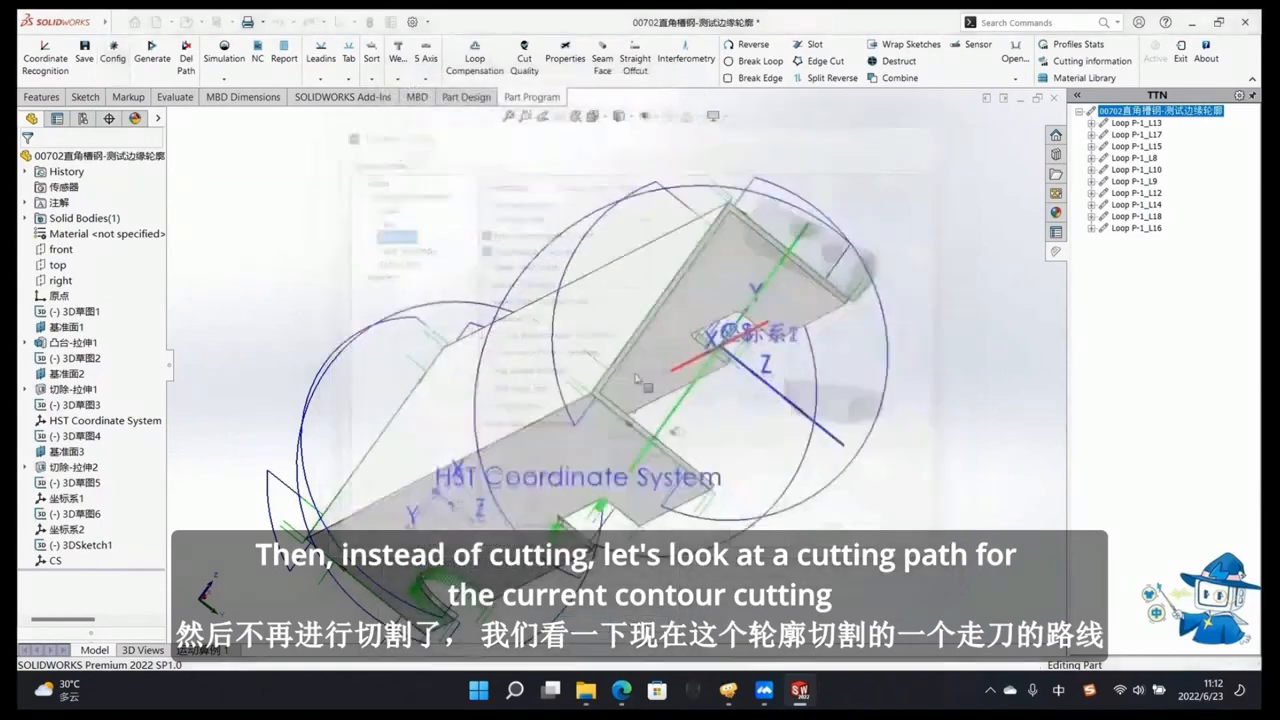
# Step: Set Flange 1's Preserve Thickness to 50% of the thickness in the C Pattern process settings and apply the configuration
pyautogui.moveTo(636, 378)
pyautogui.mouseDown(button='middle')
pyautogui.moveTo(661, 297)
pyautogui.moveTo(508, 422)
pyautogui.moveTo(598, 350)
pyautogui.moveTo(628, 362)
pyautogui.mouseUp(button='middle')
pyautogui.scroll(-2, 628, 362)
pyautogui.scroll(-3, 628, 362)
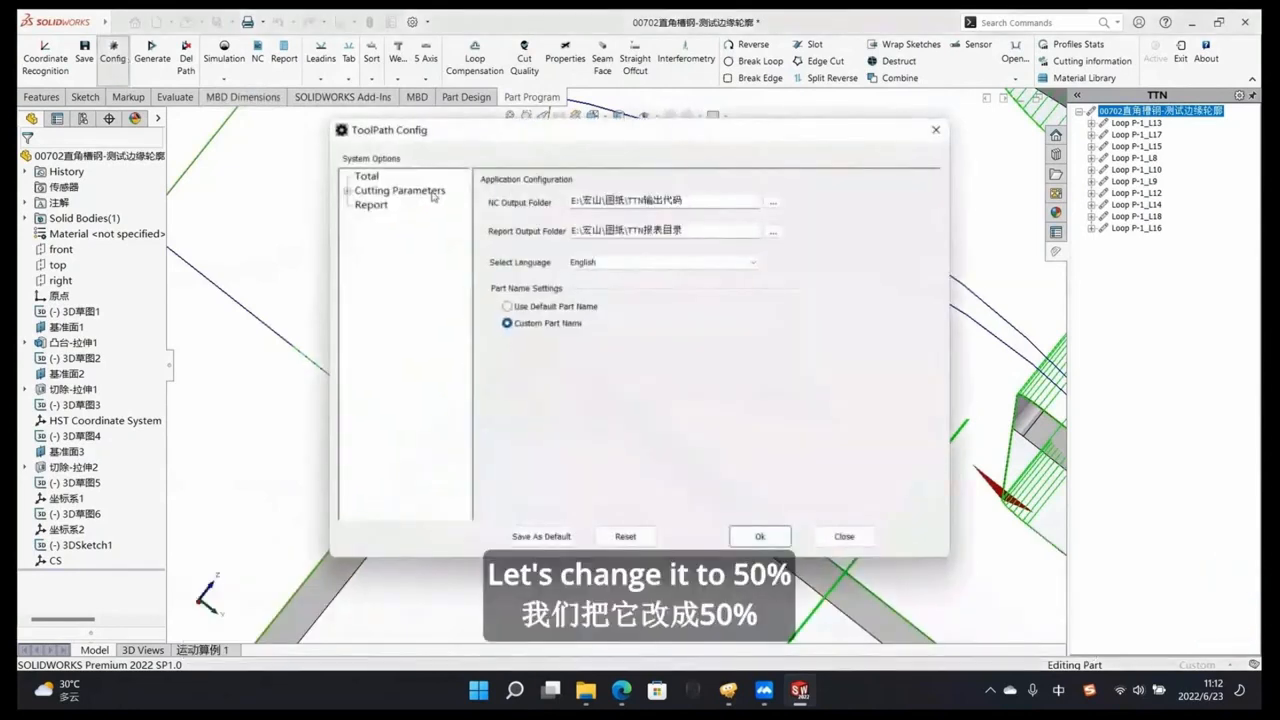
pyautogui.click(400, 190)
pyautogui.click(390, 233)
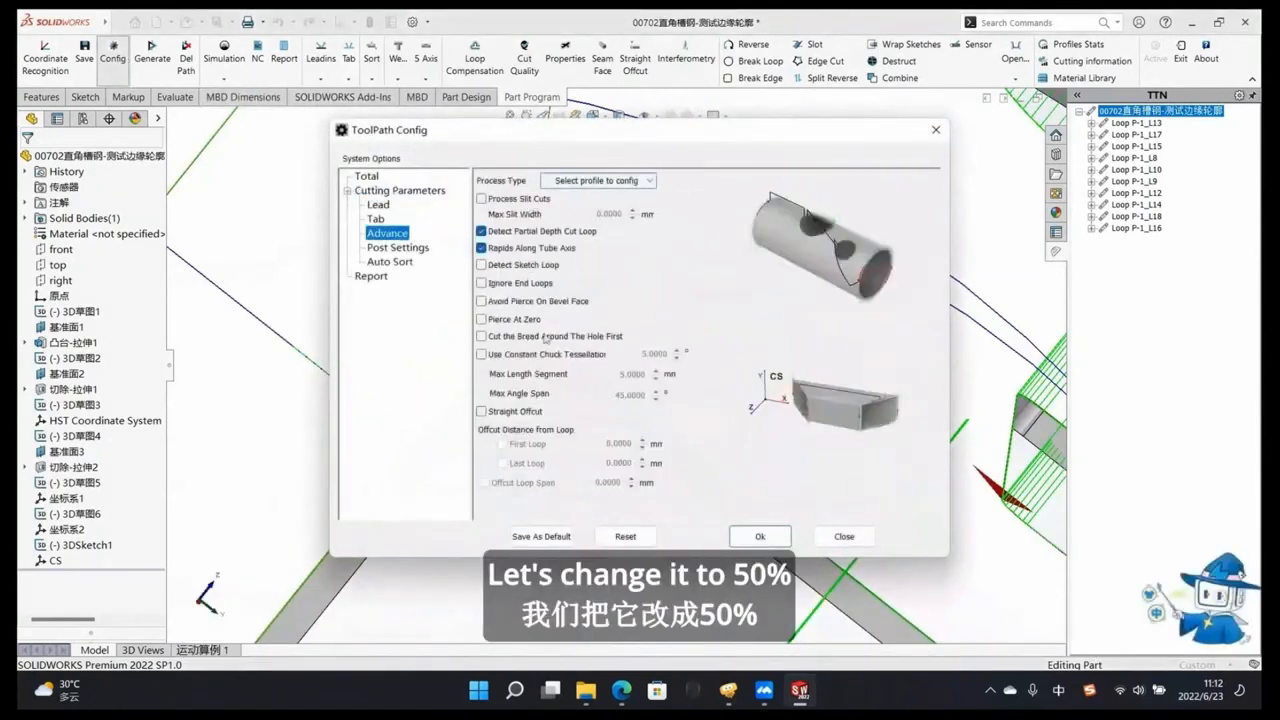
pyautogui.click(612, 181)
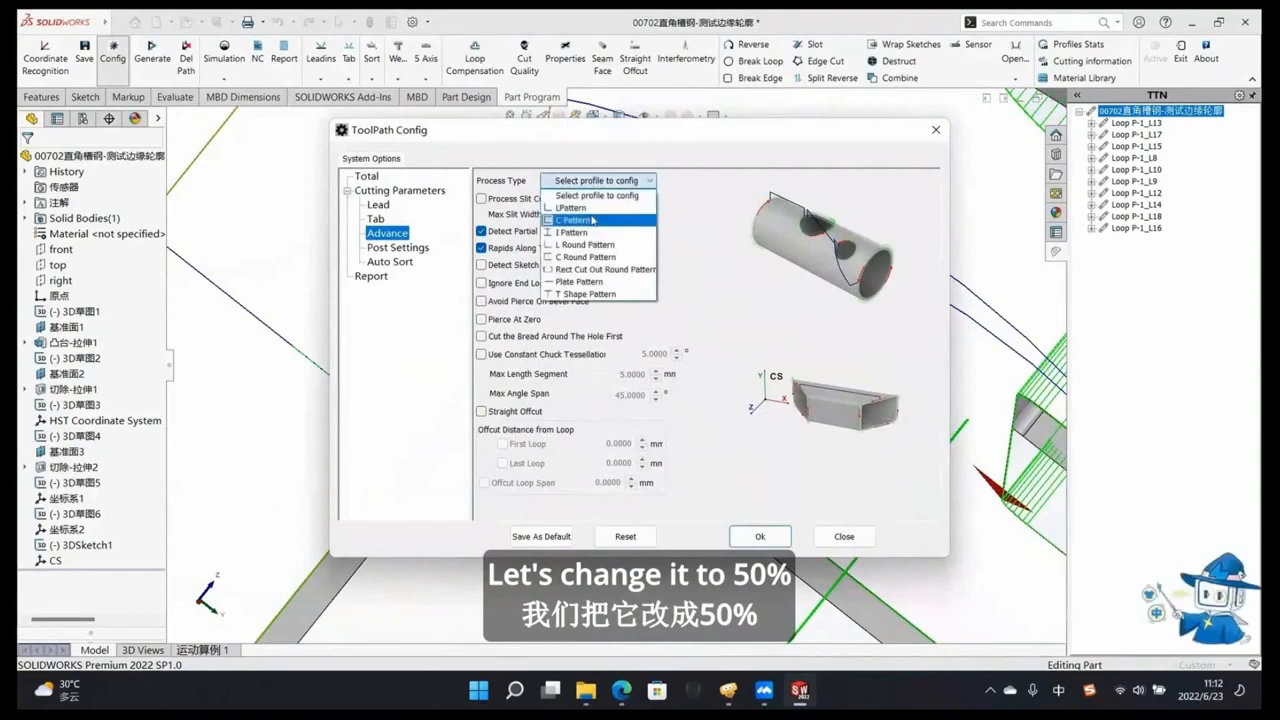
pyautogui.click(590, 205)
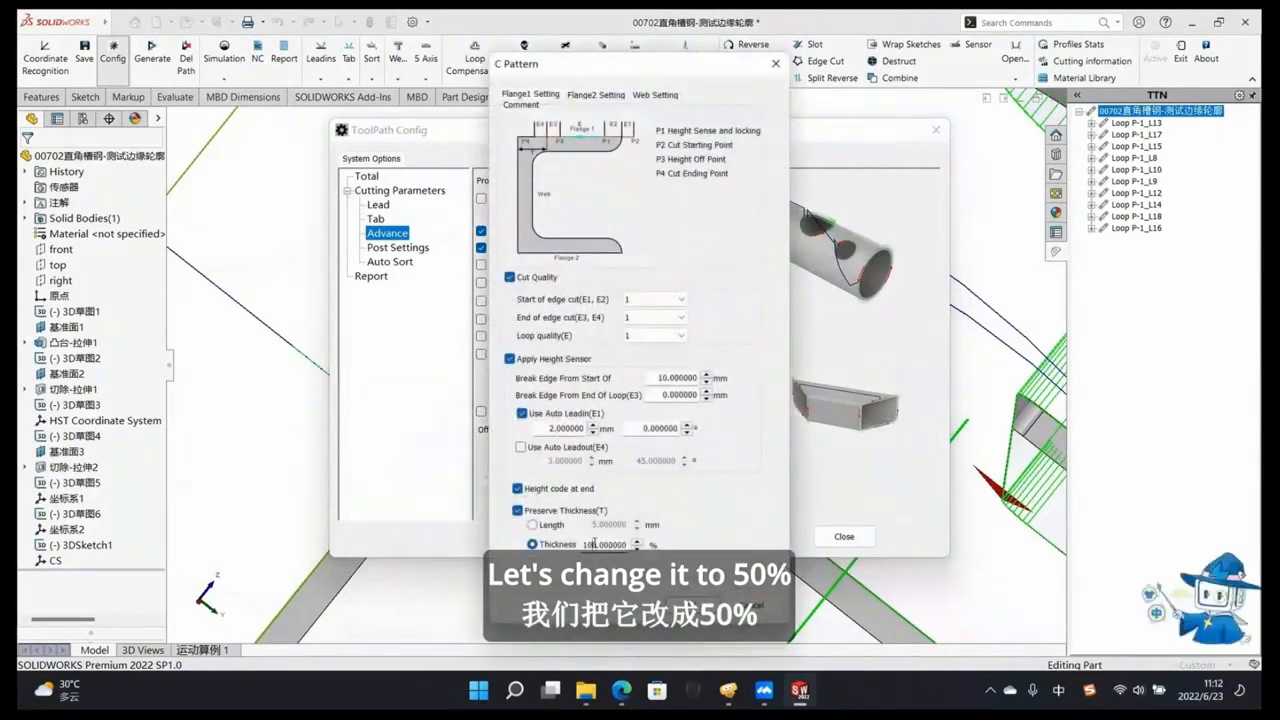
pyautogui.doubleClick(596, 545)
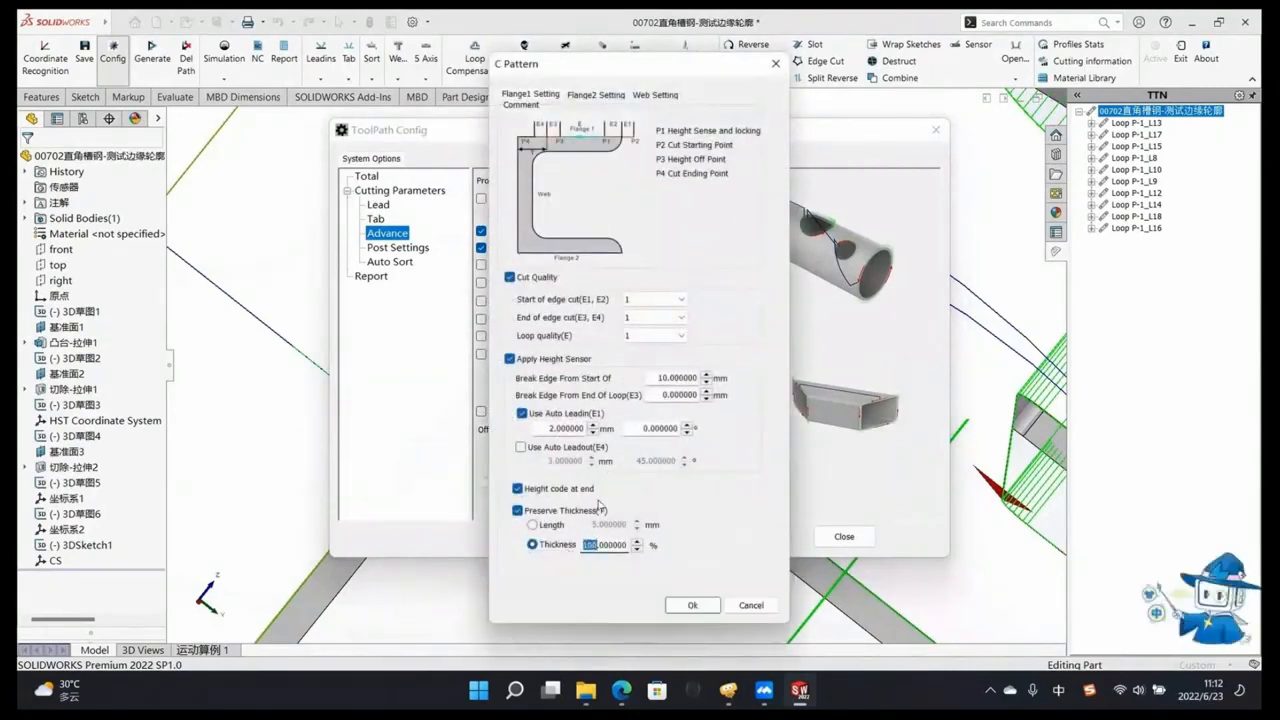
pyautogui.write('5')
pyautogui.click(692, 605)
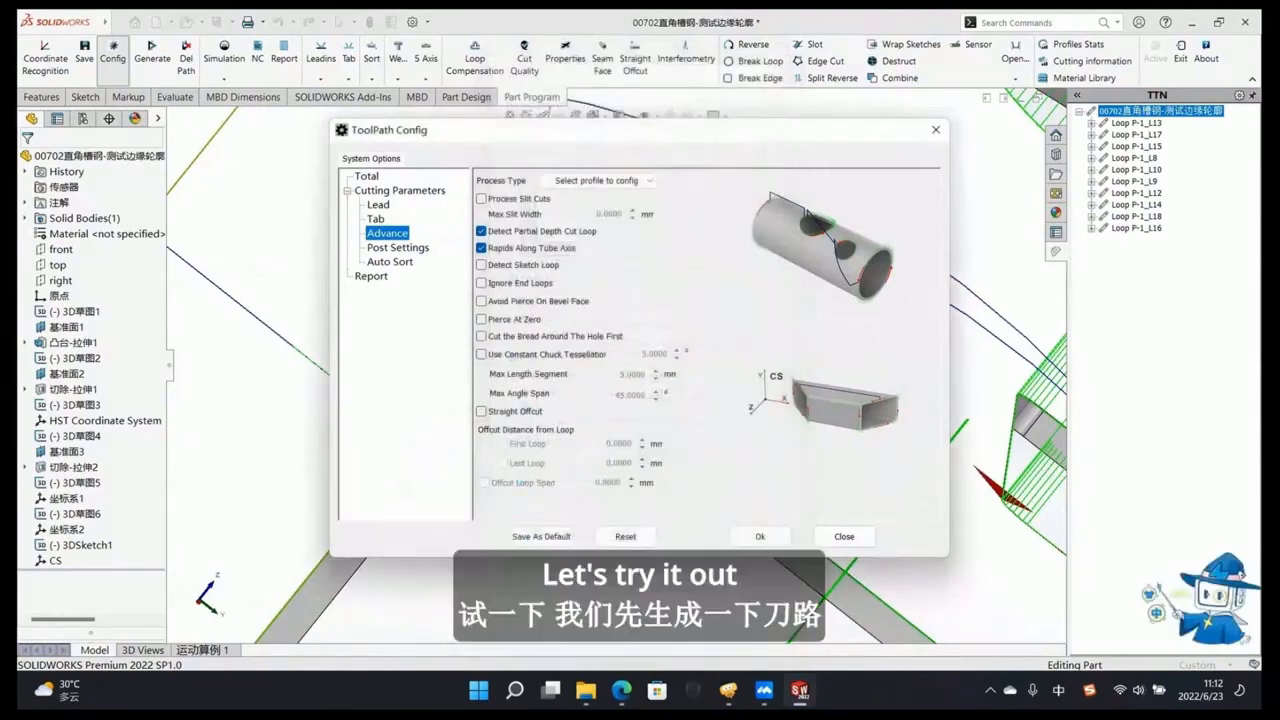
pyautogui.click(760, 537)
# Step: Regenerate the toolpath, deleting the existing one, and inspect where the flange cut ends at the corner
pyautogui.click(153, 60)
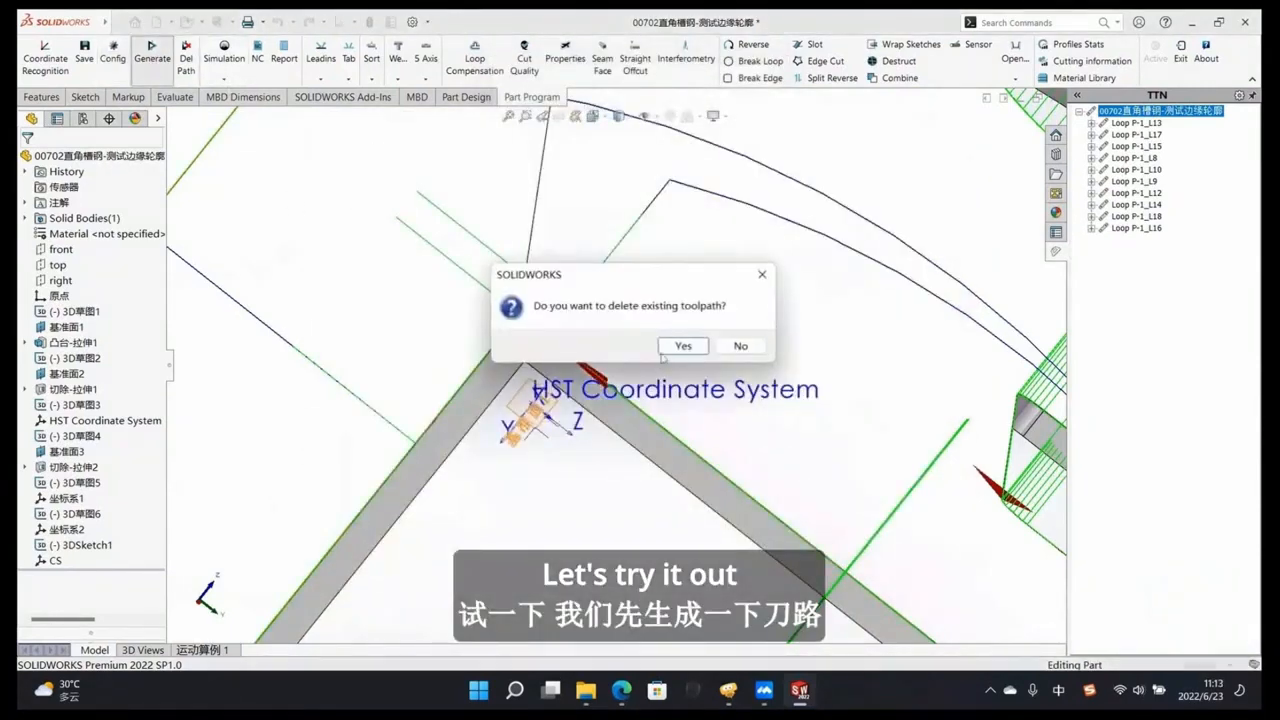
pyautogui.click(687, 350)
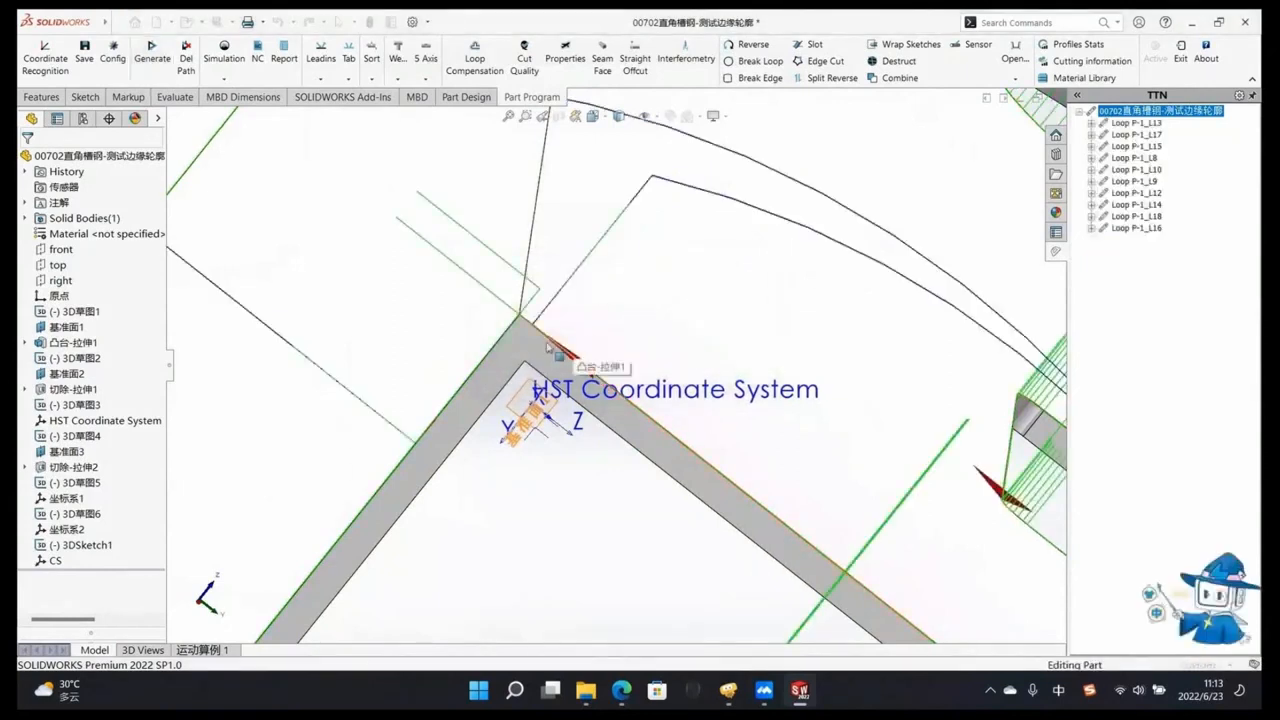
pyautogui.moveTo(536, 334); pyautogui.dragTo(544, 355, button='middle')
pyautogui.scroll(-5, 544, 358)
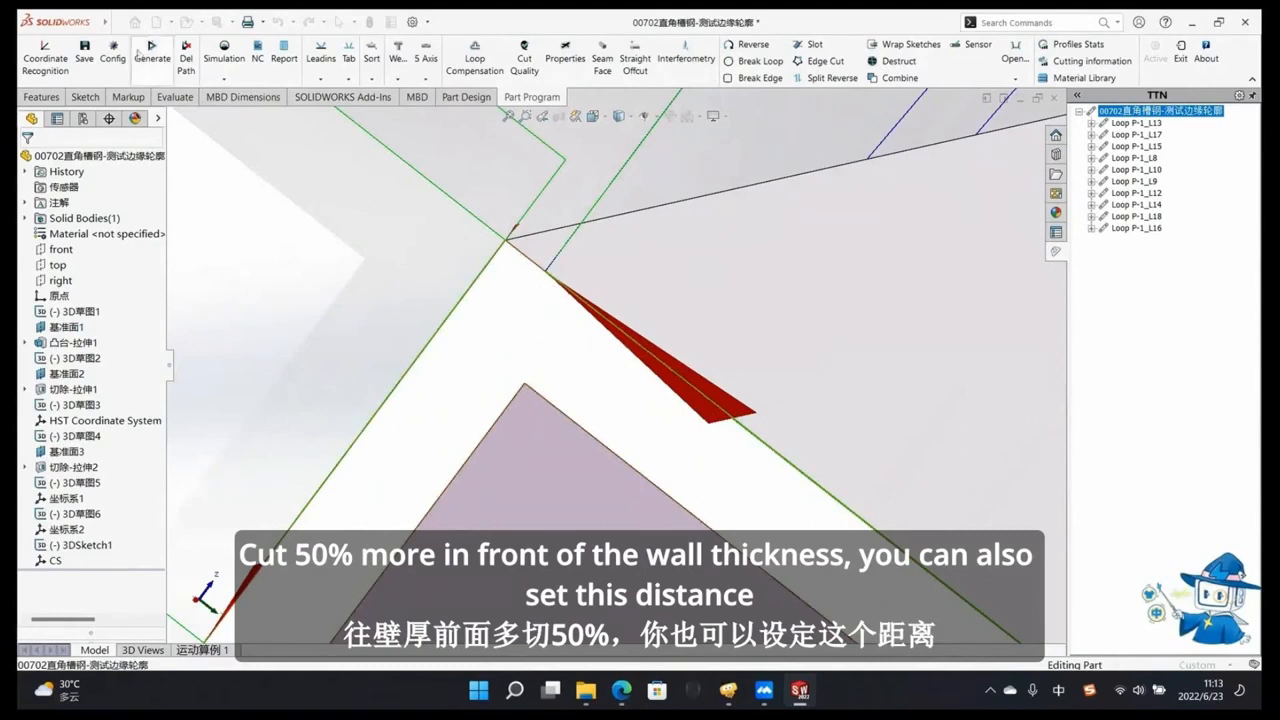
# Step: Switch Flange 1's Preserve Thickness in the C Pattern process settings to a fixed length of 5 mm
pyautogui.click(113, 55)
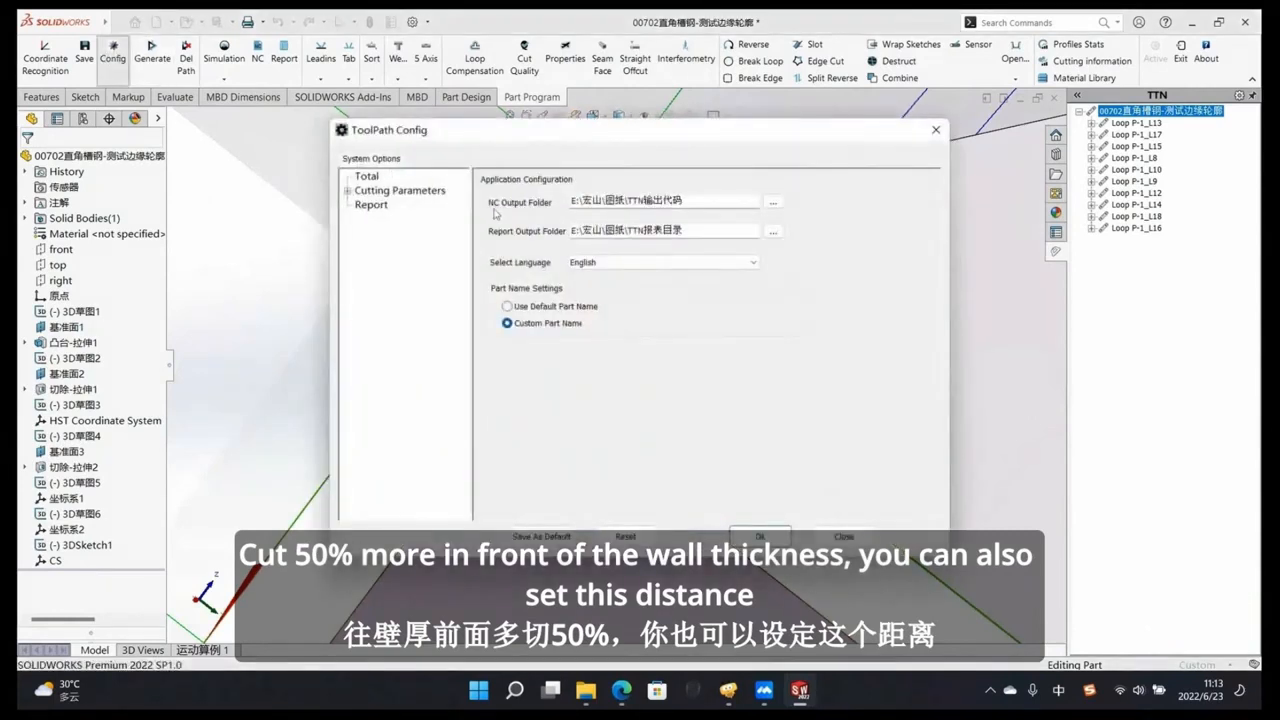
pyautogui.click(405, 191)
pyautogui.click(348, 190)
pyautogui.click(397, 247)
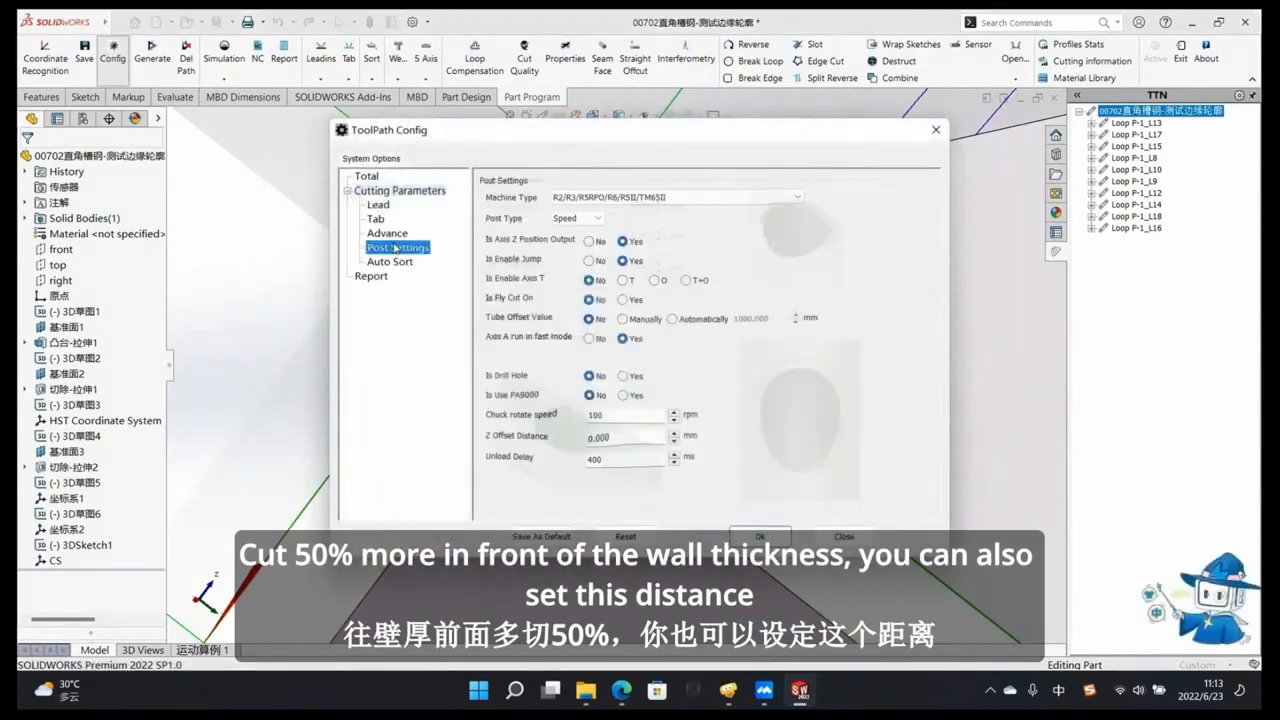
pyautogui.click(390, 233)
pyautogui.click(600, 181)
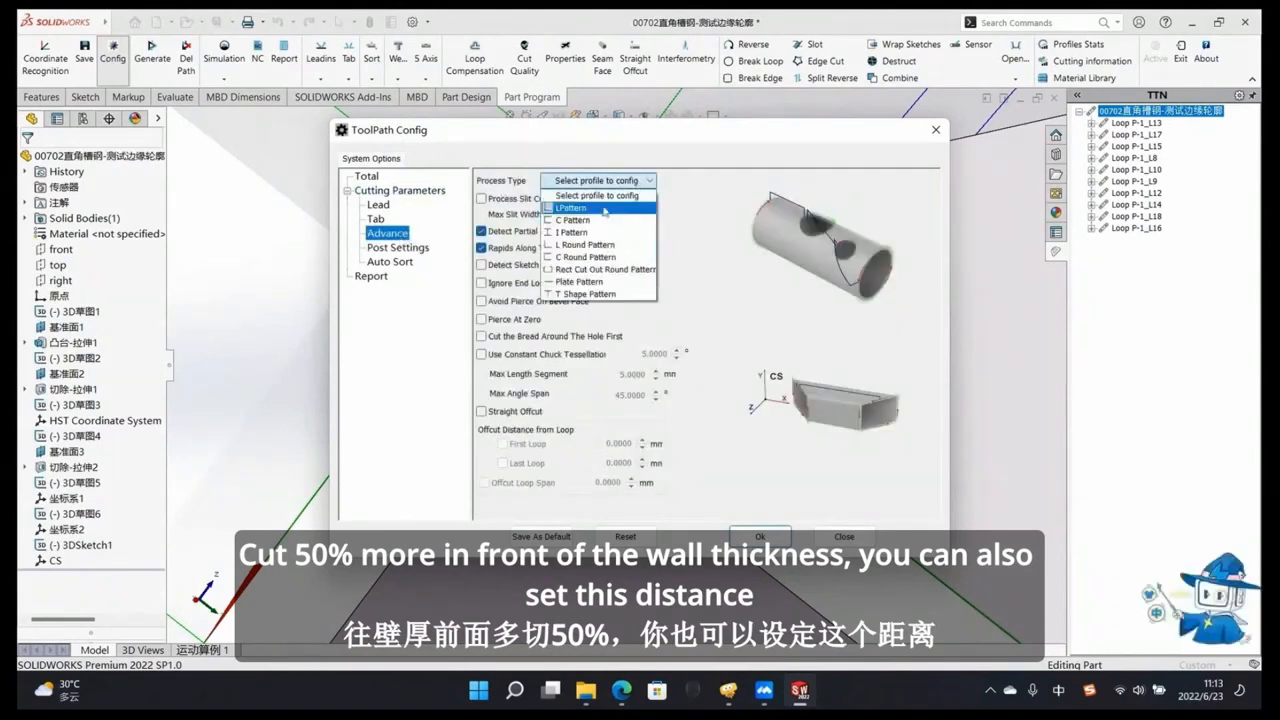
pyautogui.click(572, 220)
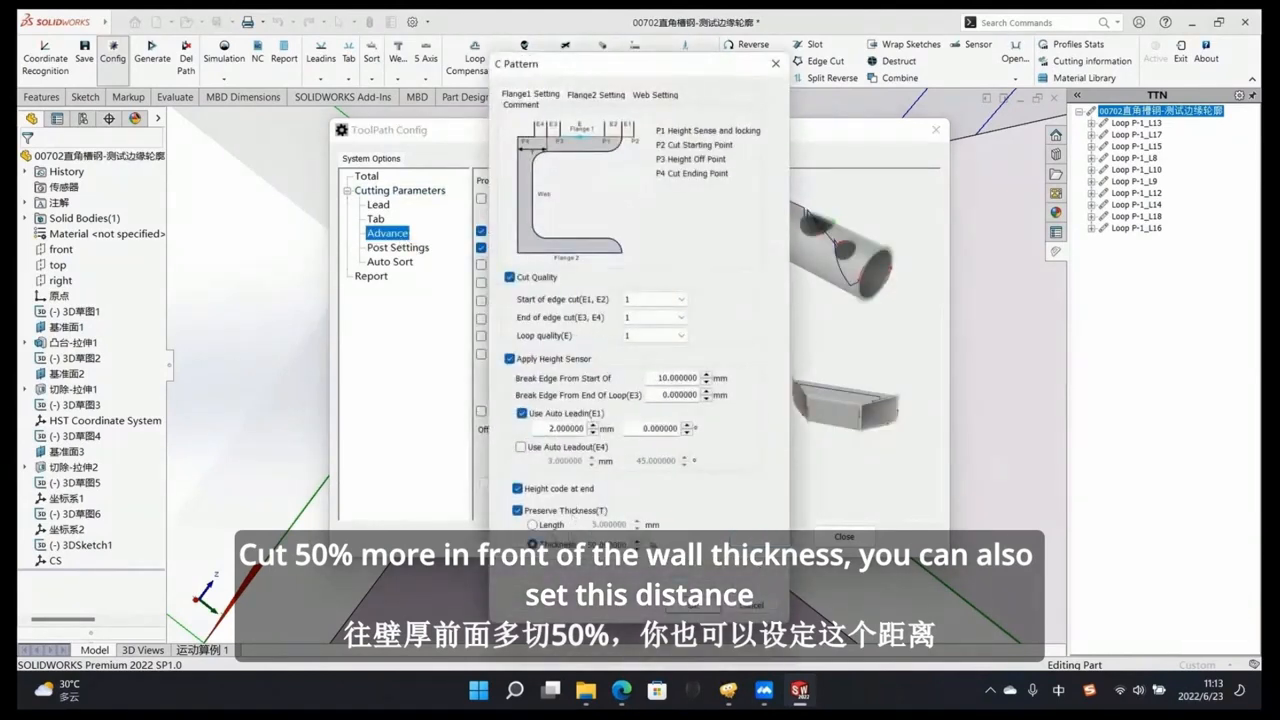
pyautogui.click(532, 524)
pyautogui.moveTo(651, 72); pyautogui.dragTo(577, 92)
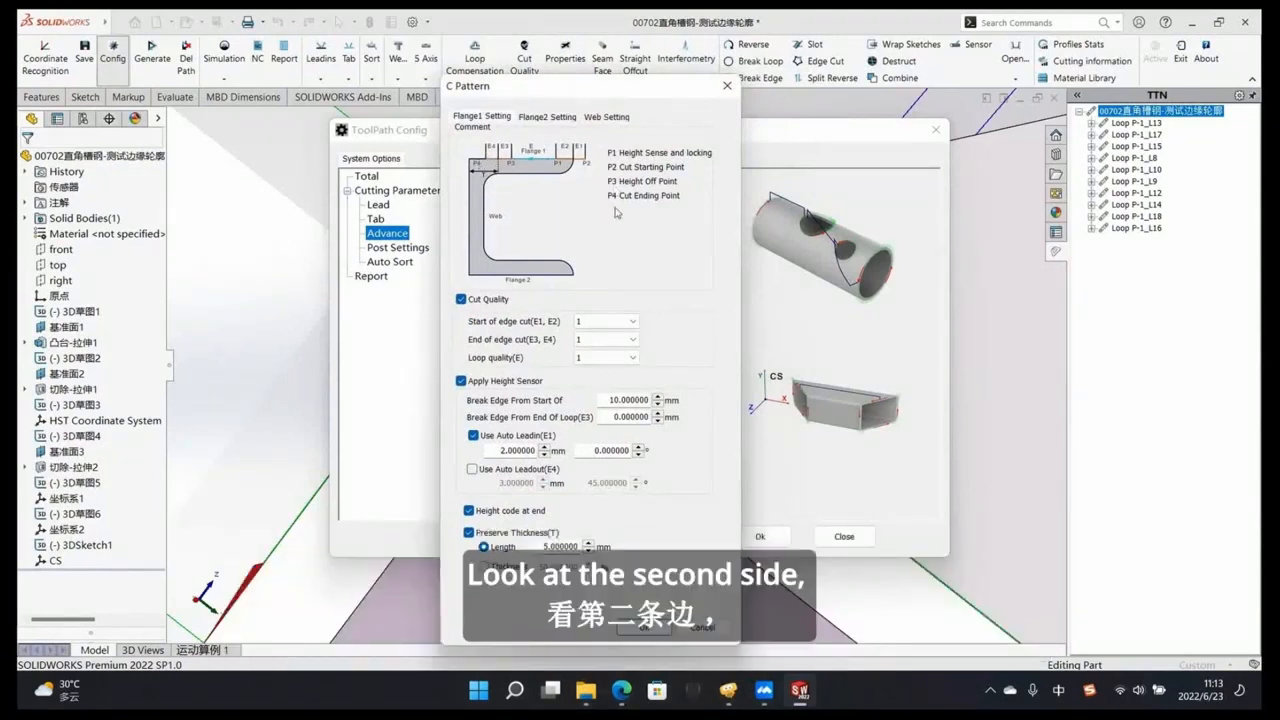
# Step: Review the C Pattern's Flange 2 and Web settings, then accept the pattern and the toolpath configuration
pyautogui.click(557, 117)
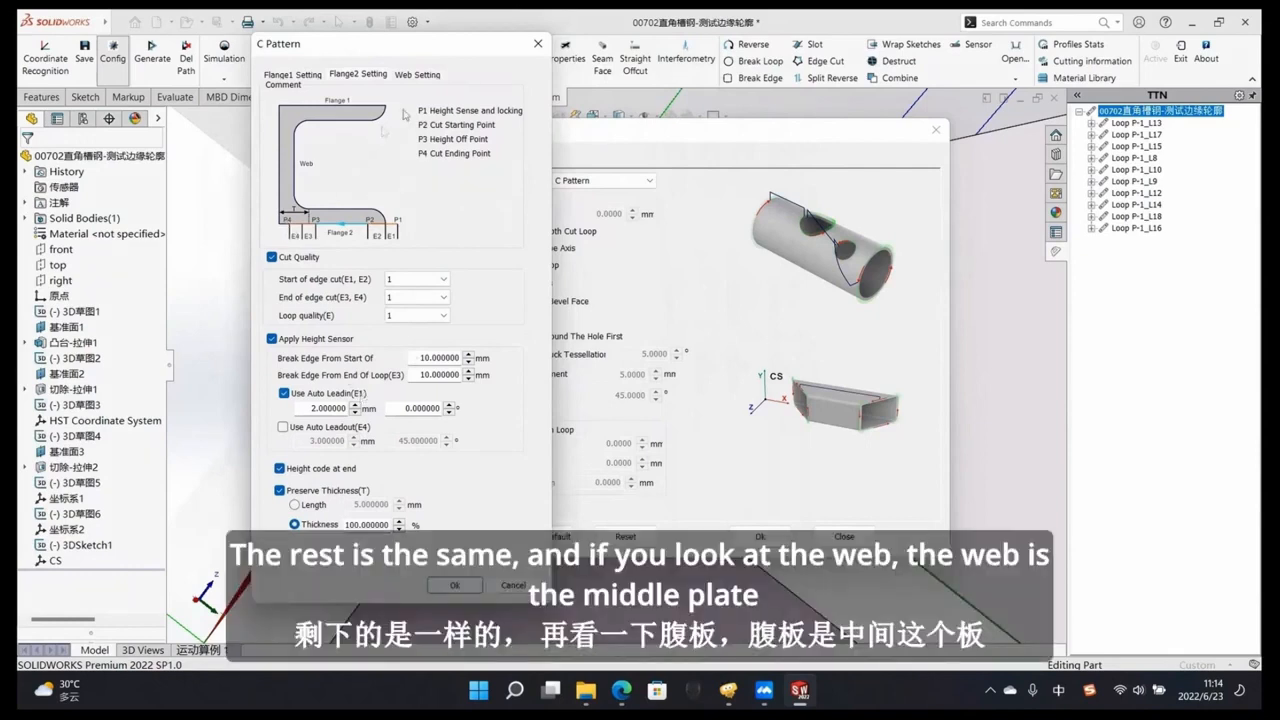
pyautogui.click(426, 80)
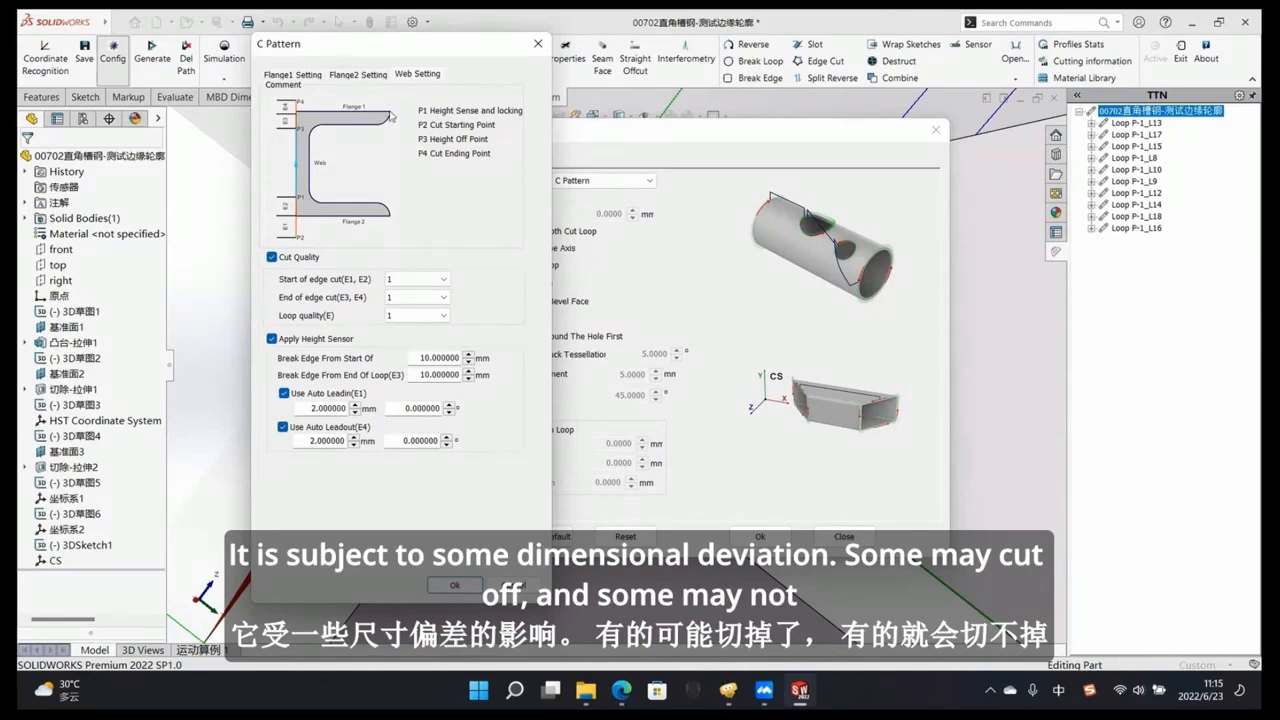
pyautogui.click(455, 585)
pyautogui.click(760, 536)
# Step: Delete the toolpath loops P-1_L13, P-1_L15 and P-1_L17 on the two flanges and web at one end of the channel
pyautogui.scroll(-5, 706, 323)
pyautogui.scroll(10, 606, 420)
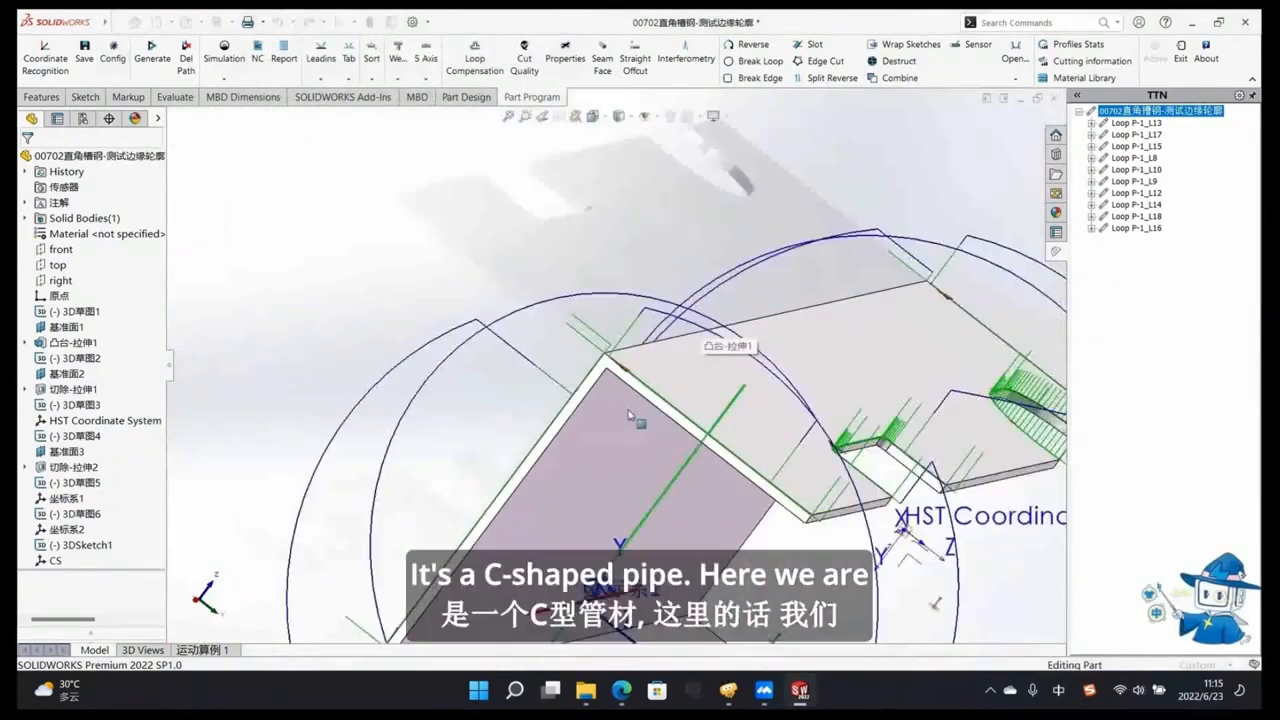
pyautogui.moveTo(617, 433); pyautogui.dragTo(580, 410, button='middle')
pyautogui.scroll(-5, 562, 372)
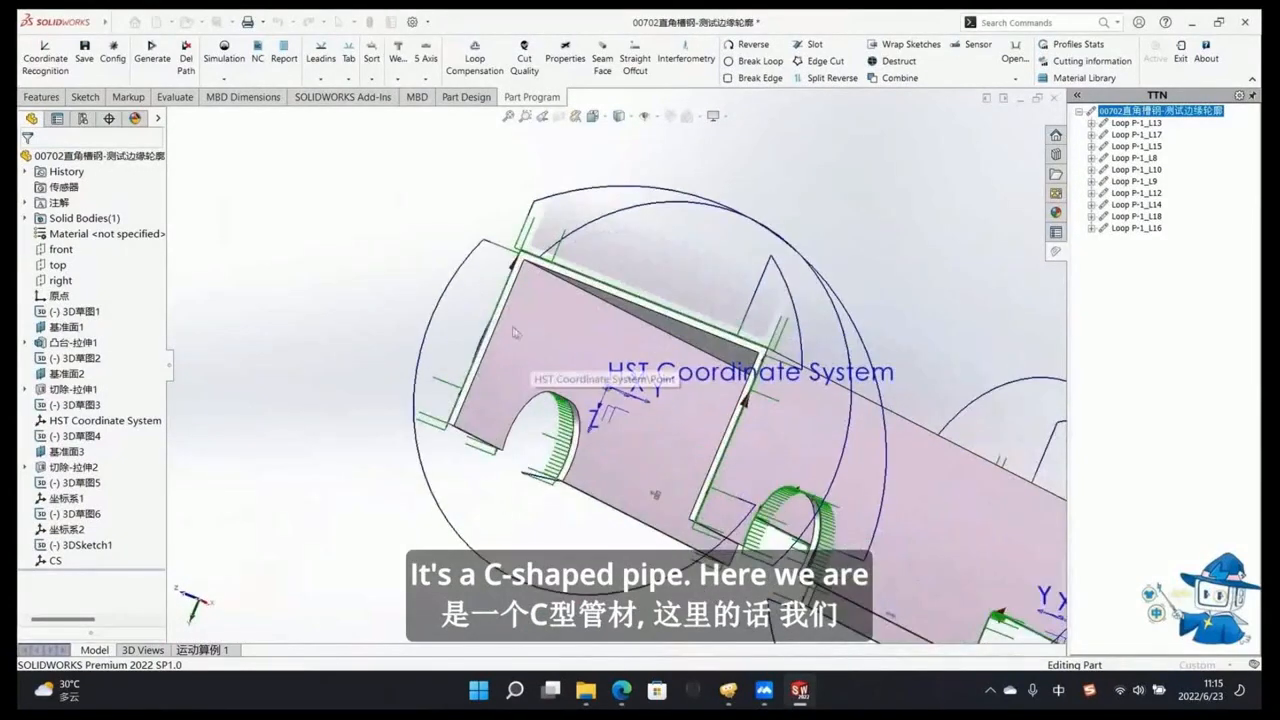
pyautogui.click(498, 316)
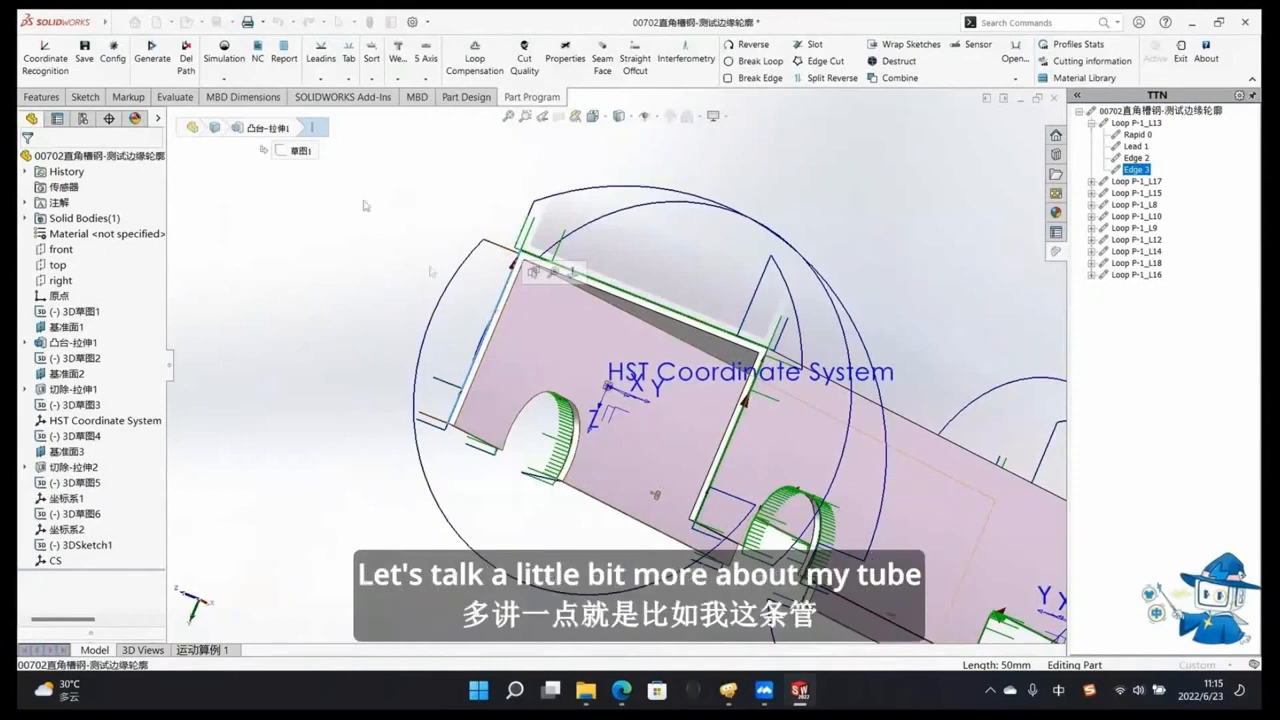
pyautogui.click(186, 50)
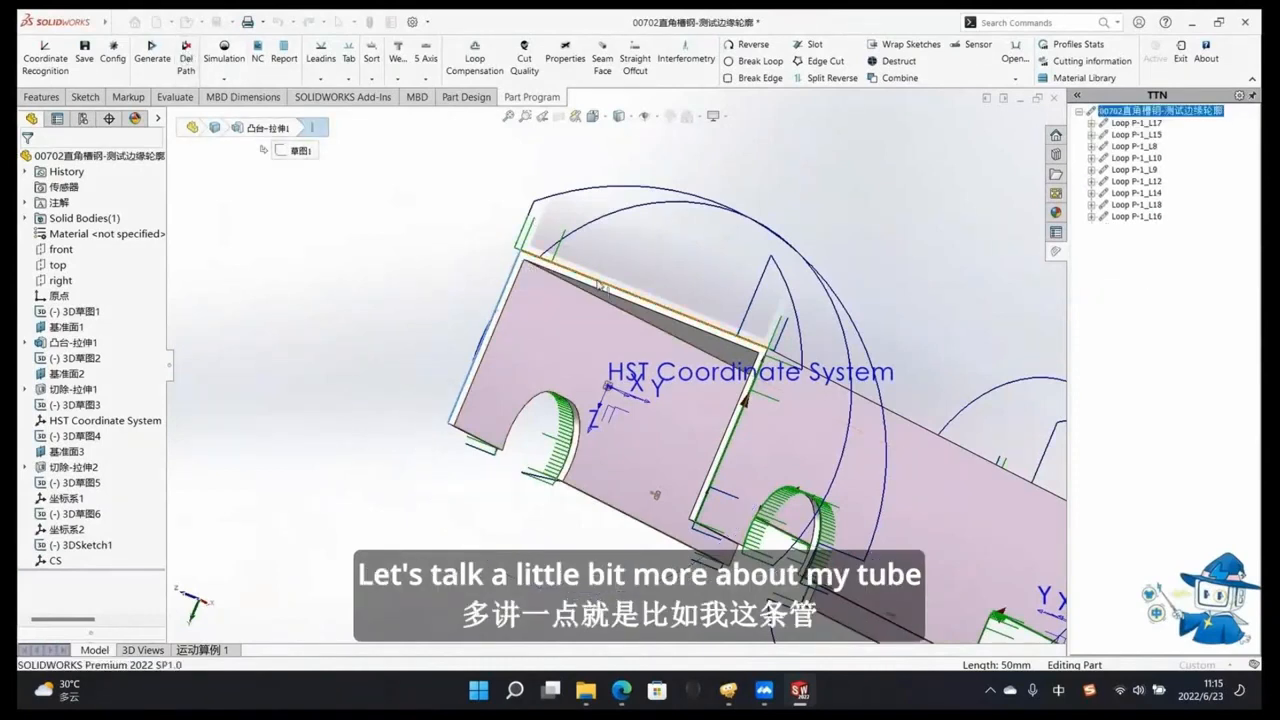
pyautogui.click(599, 283)
pyautogui.click(187, 58)
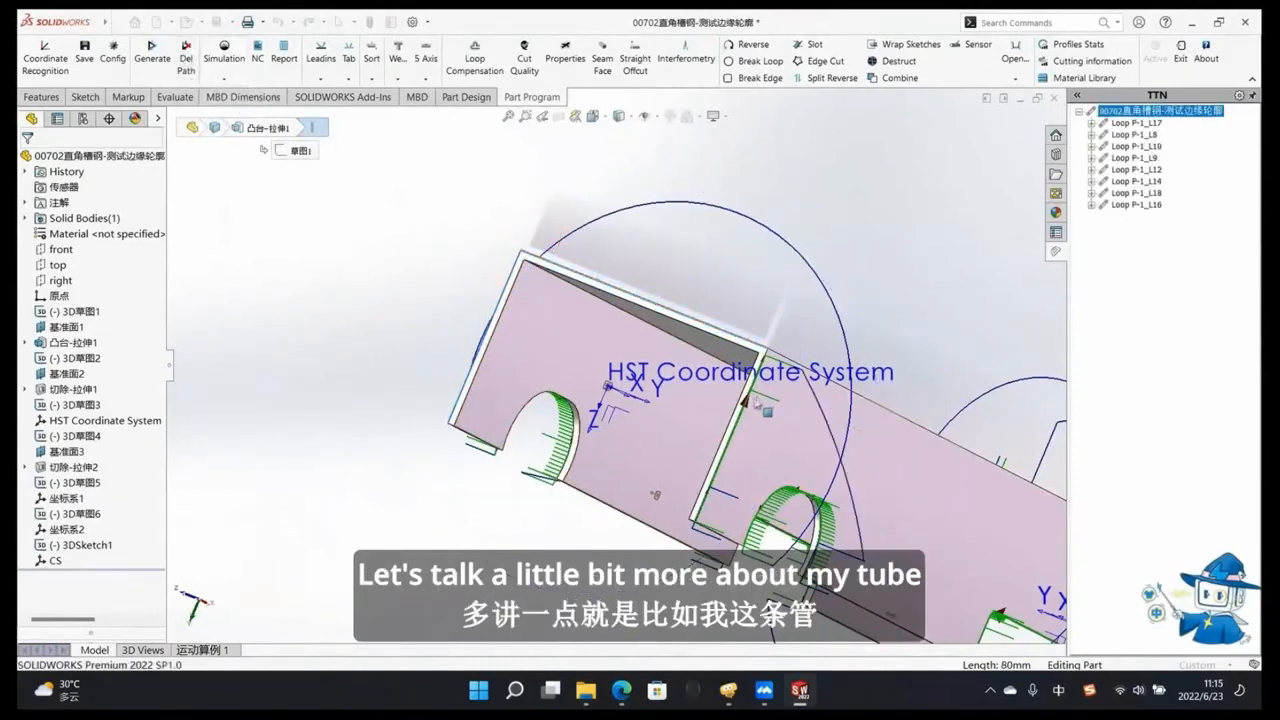
pyautogui.click(747, 402)
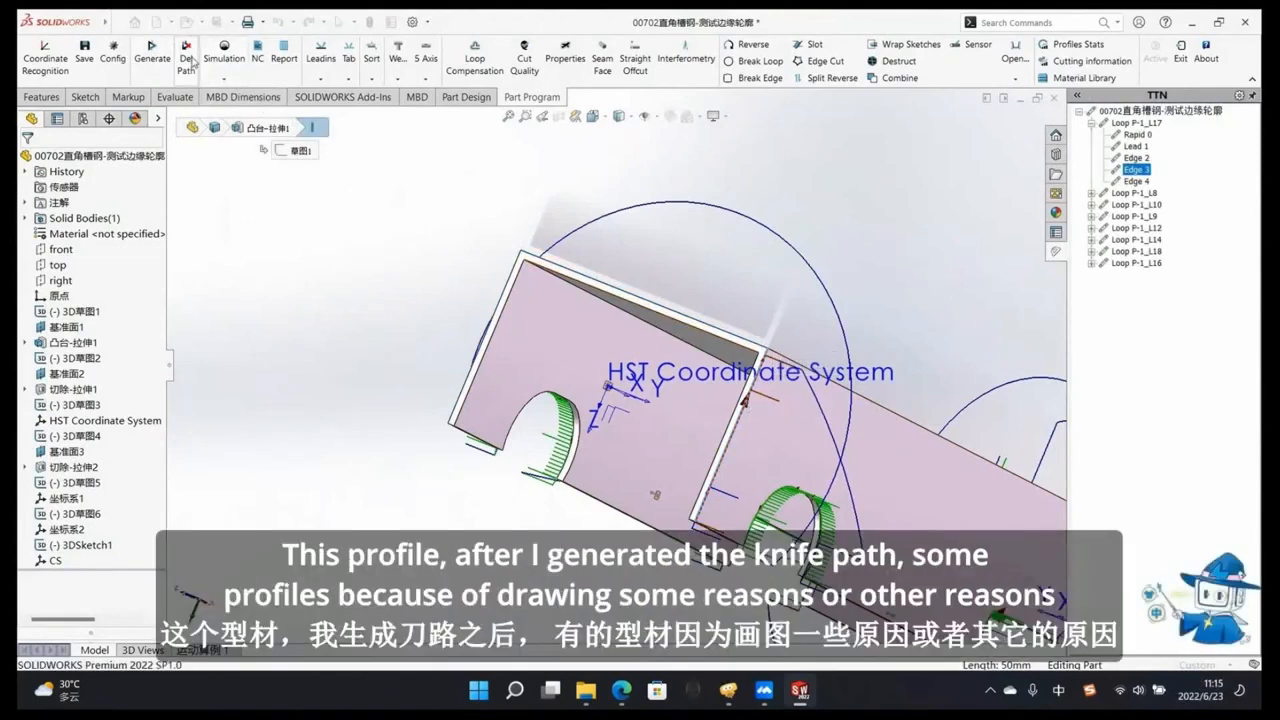
pyautogui.click(191, 62)
pyautogui.moveTo(732, 422); pyautogui.dragTo(762, 443, button='middle')
pyautogui.scroll(-2, 648, 458)
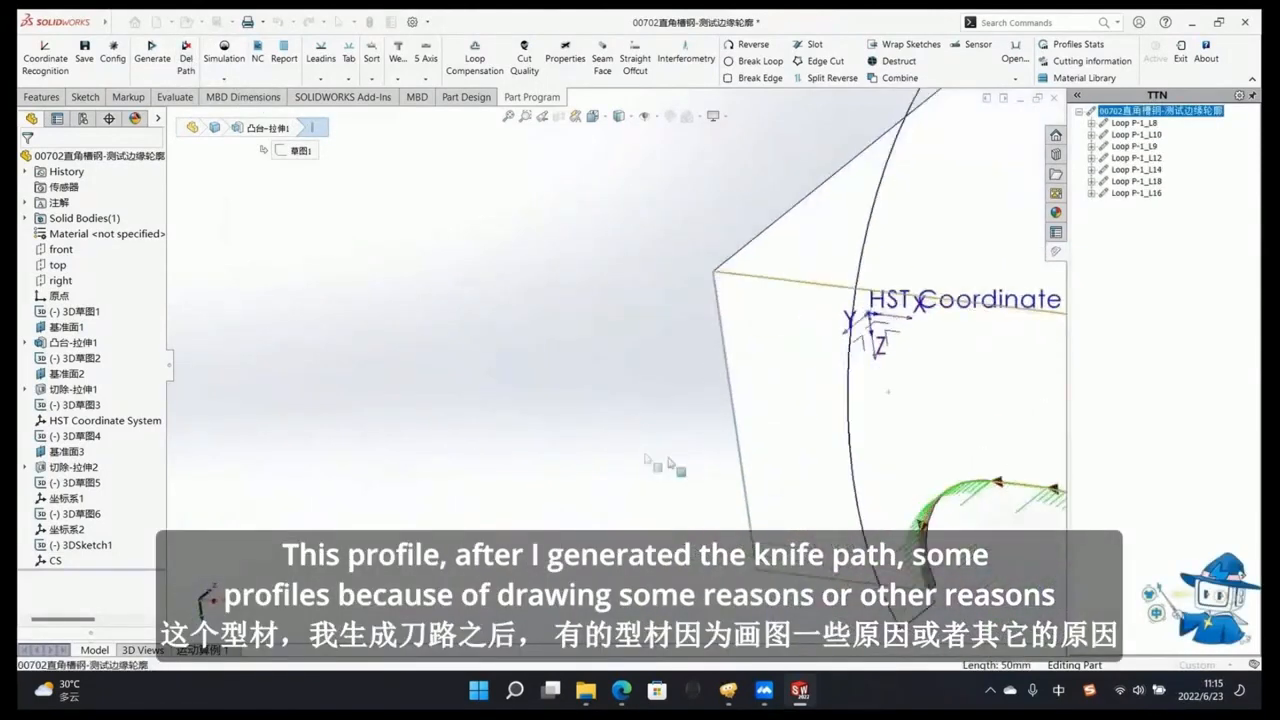
# Step: Generate a separate toolpath on one flange's outer edge at the channel end that has no loops
pyautogui.scroll(7, 647, 459)
pyautogui.scroll(-2, 880, 401)
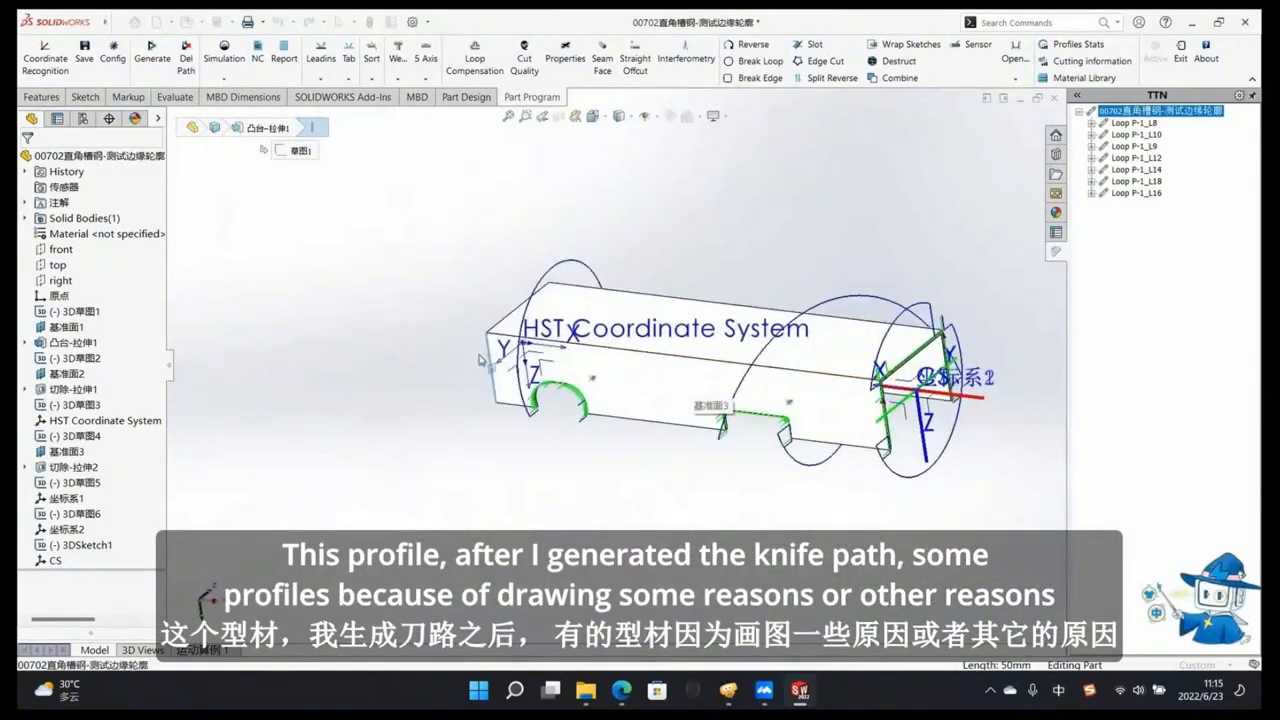
pyautogui.moveTo(525, 365); pyautogui.dragTo(607, 347, button='middle')
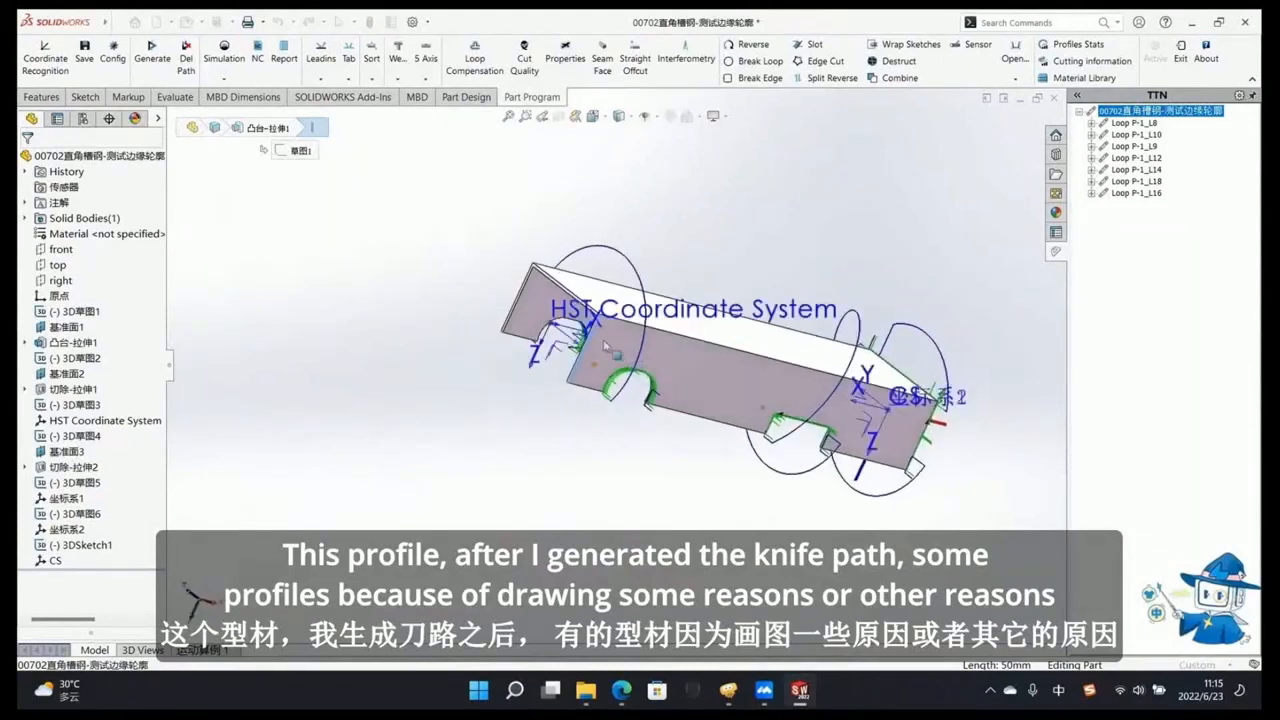
pyautogui.scroll(-4, 607, 347)
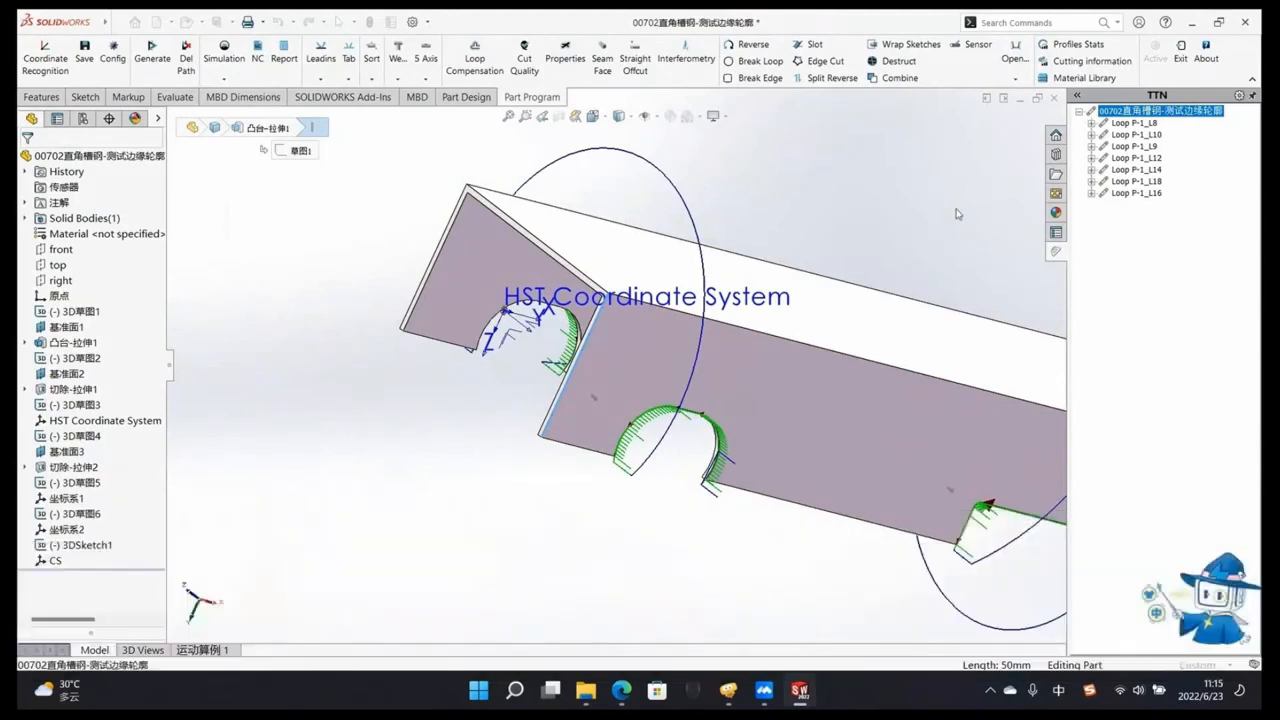
pyautogui.click(445, 236)
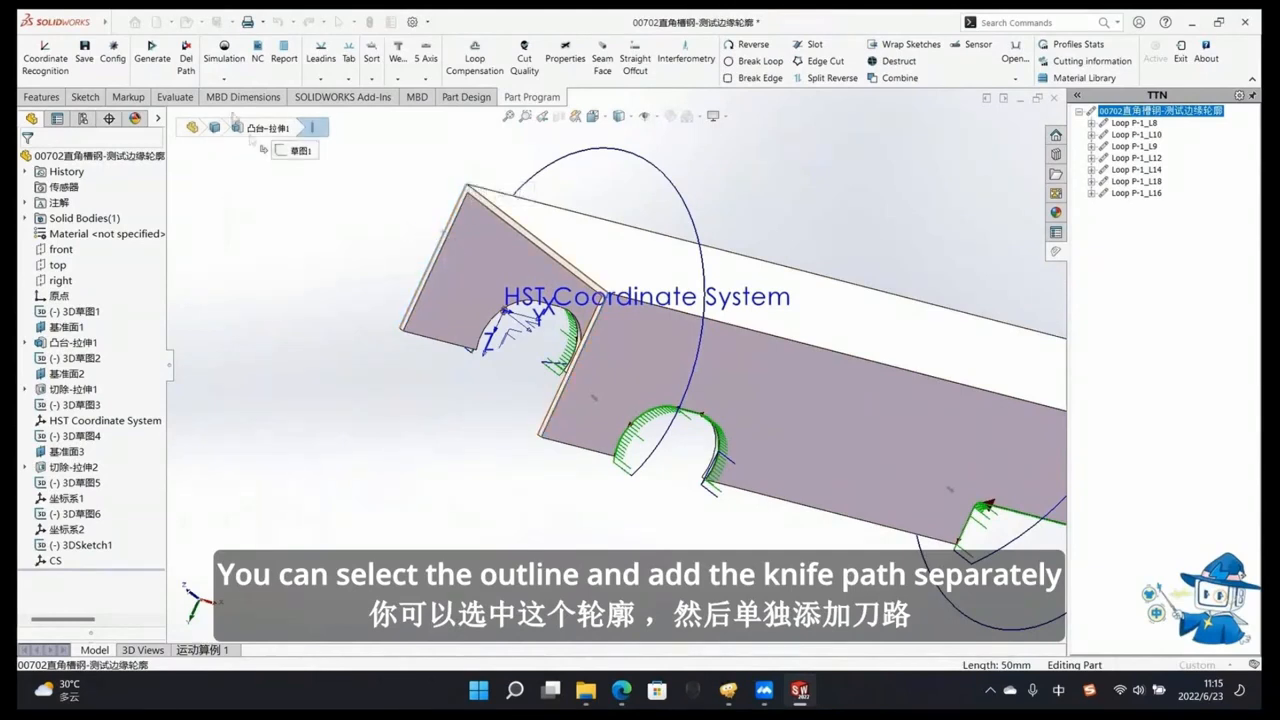
pyautogui.click(153, 47)
# Step: Compare the line and start point of the manually added flange toolpath with those of the automatically generated loops
pyautogui.moveTo(478, 220); pyautogui.dragTo(500, 198, button='middle')
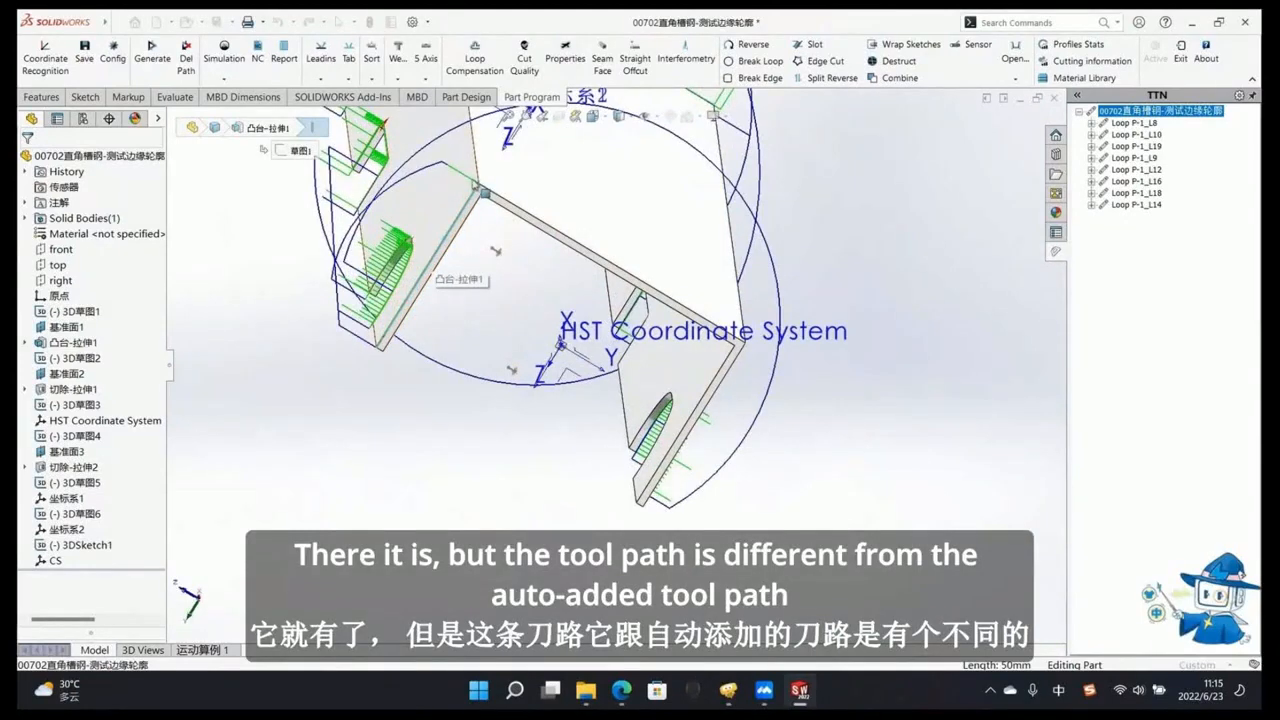
pyautogui.scroll(-4, 484, 191)
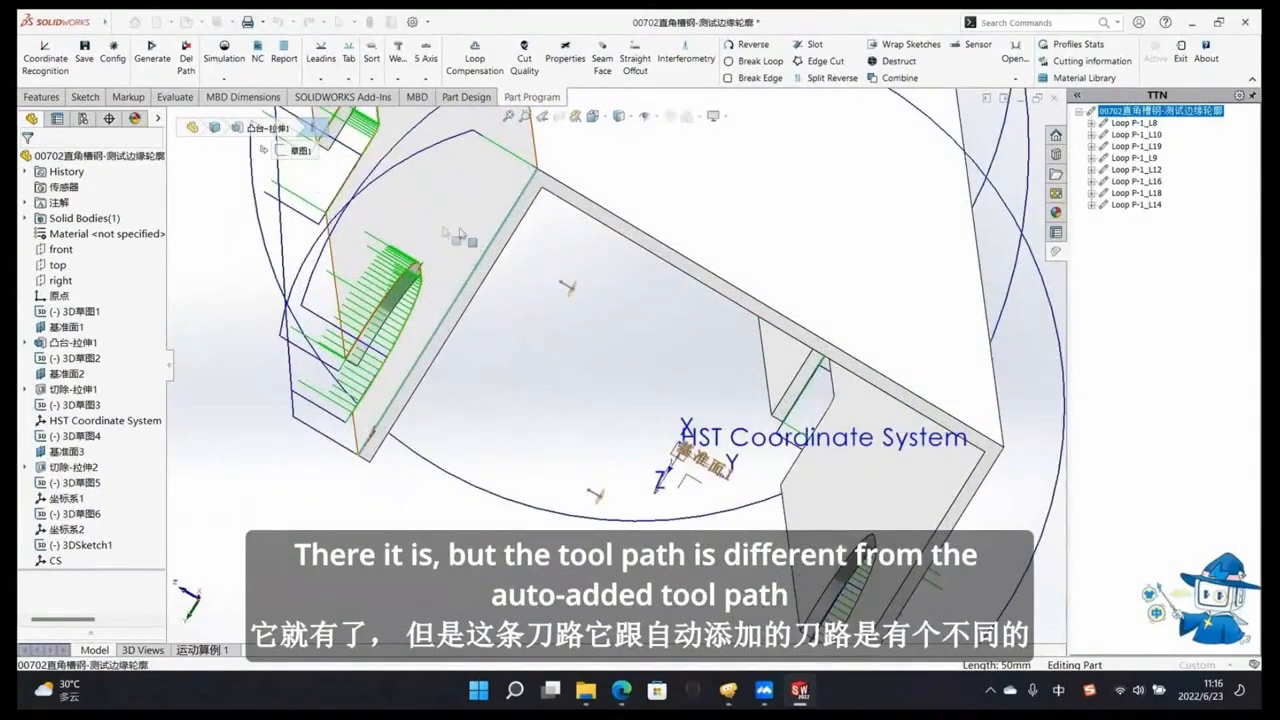
pyautogui.scroll(-5, 722, 370)
pyautogui.scroll(8, 722, 370)
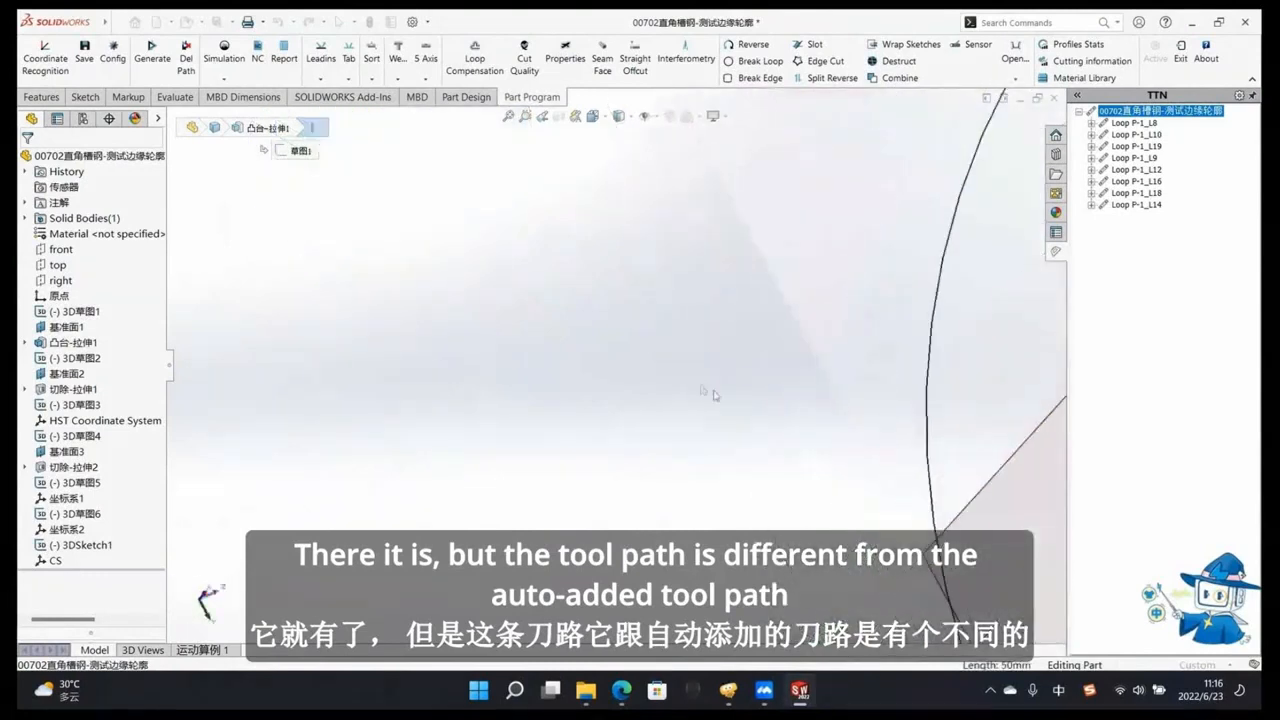
pyautogui.moveTo(820, 292); pyautogui.dragTo(762, 341, button='middle')
pyautogui.scroll(-7, 785, 352)
pyautogui.moveTo(592, 363); pyautogui.dragTo(660, 357, button='middle')
pyautogui.scroll(-2, 655, 362)
pyautogui.scroll(6, 638, 362)
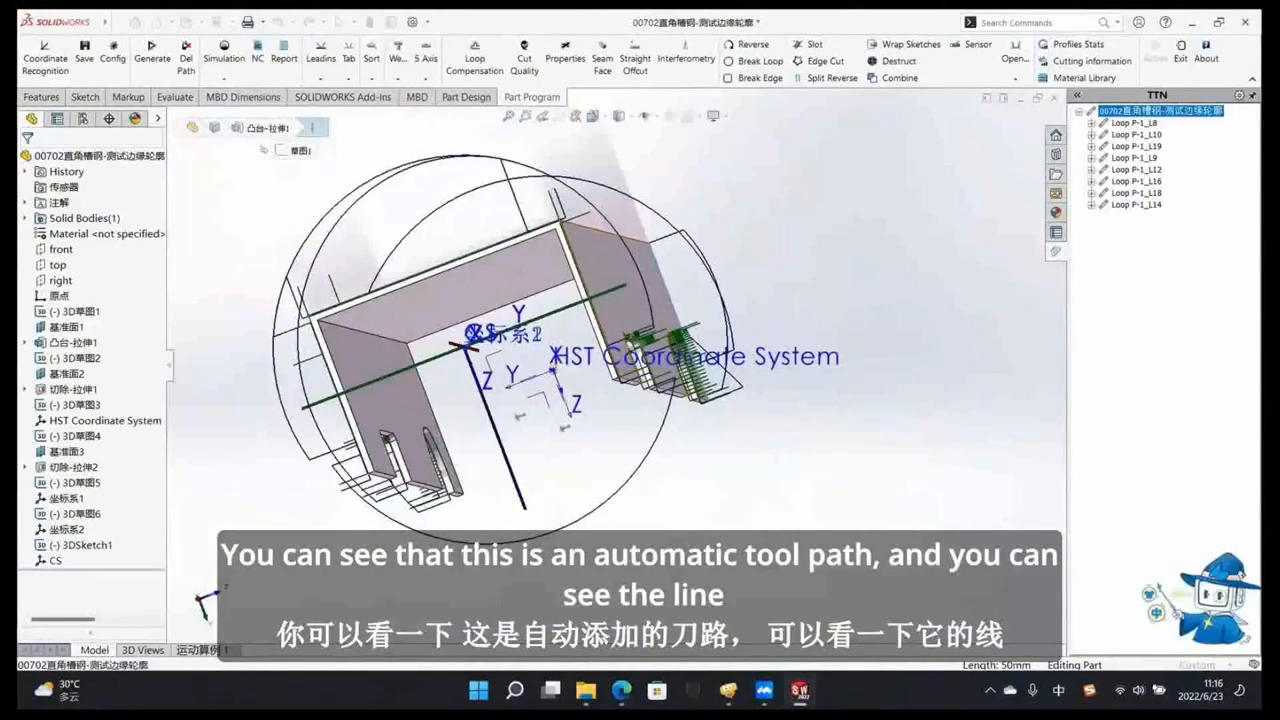
pyautogui.scroll(-6, 640, 375)
pyautogui.moveTo(671, 360); pyautogui.dragTo(629, 339, button='middle')
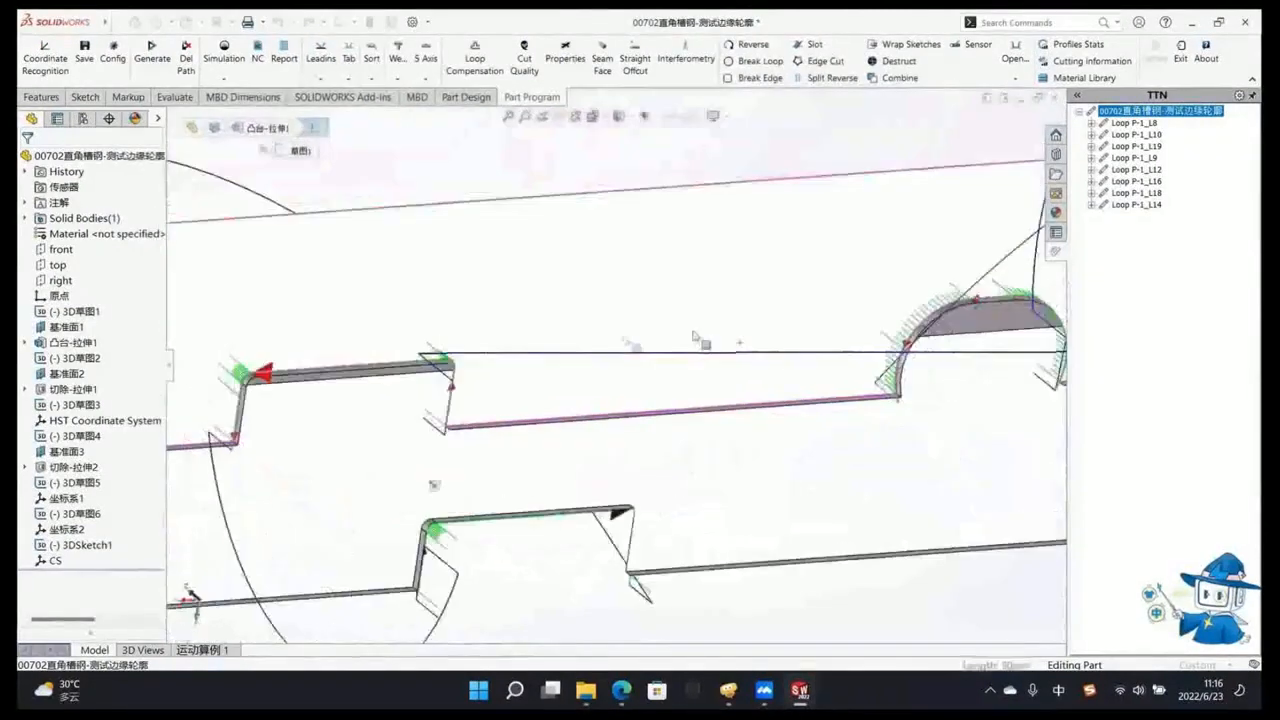
pyautogui.scroll(-4, 765, 364)
pyautogui.scroll(8, 772, 370)
pyautogui.scroll(-6, 824, 323)
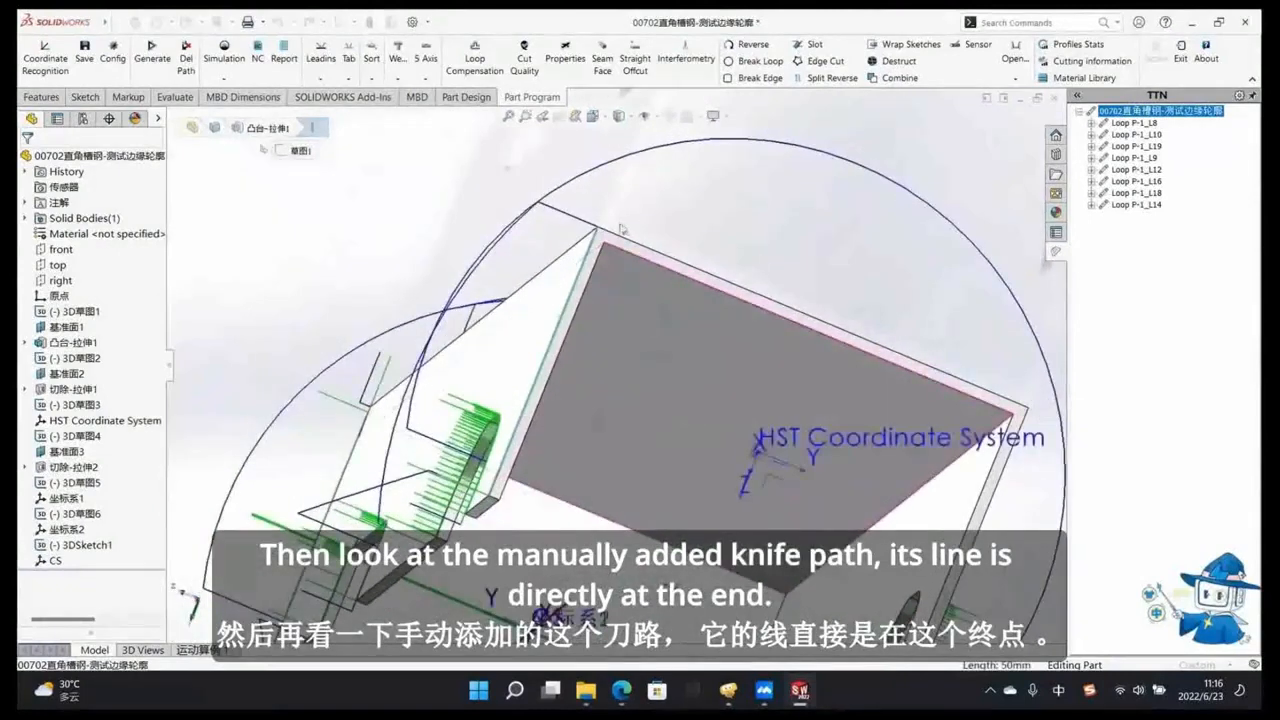
pyautogui.moveTo(500, 300); pyautogui.dragTo(602, 354, button='middle')
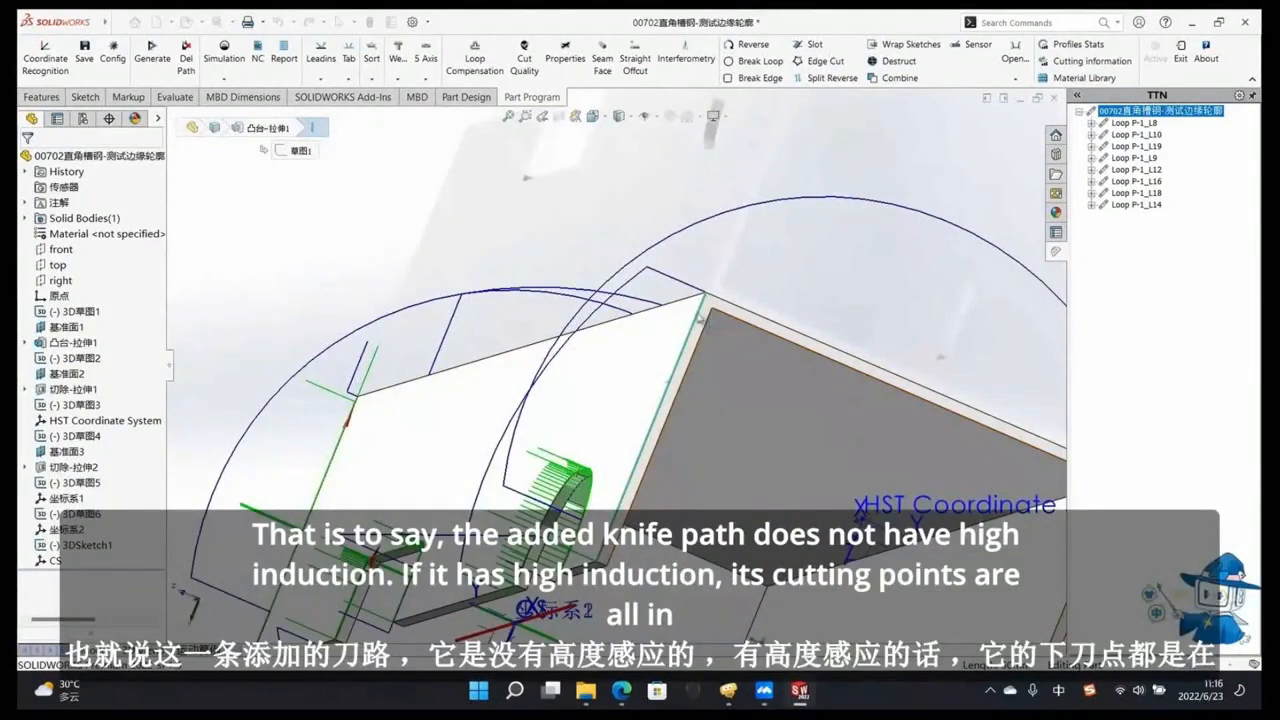
# Step: Apply the high sensor to the added flange edge with 5 mm break distances and a 2 mm, 45° line lead-in
pyautogui.click(698, 320)
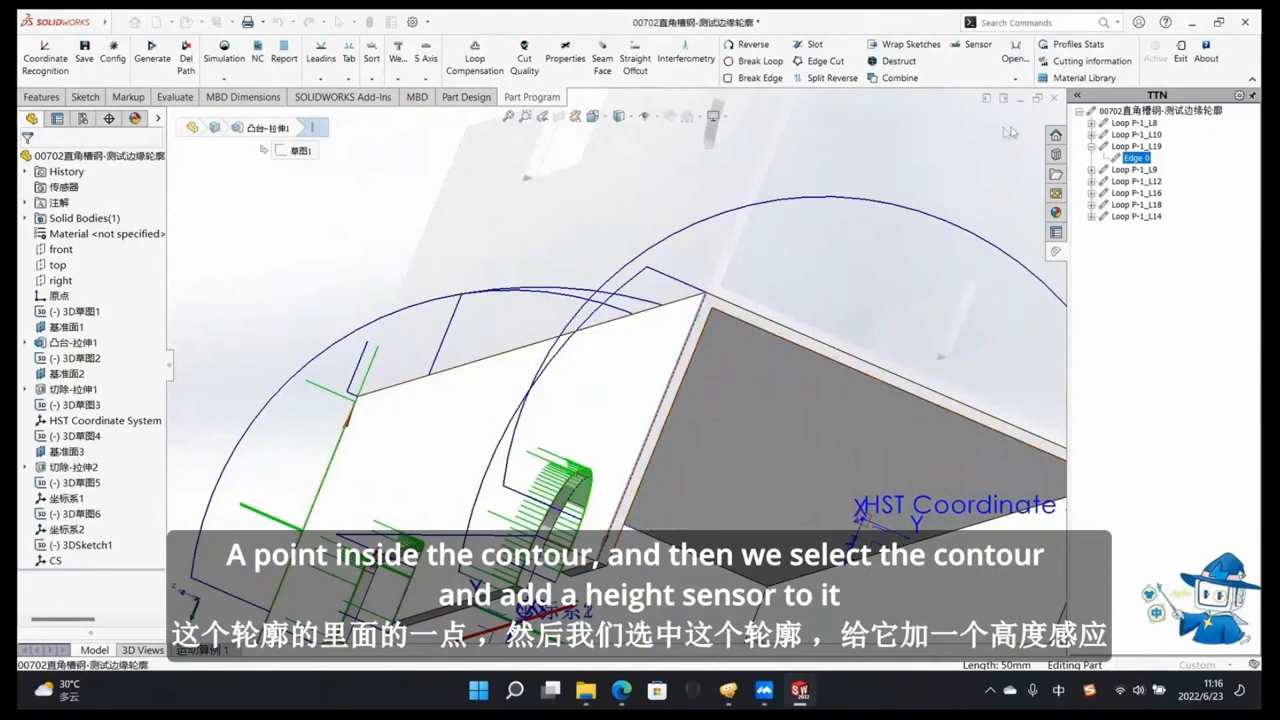
pyautogui.click(980, 48)
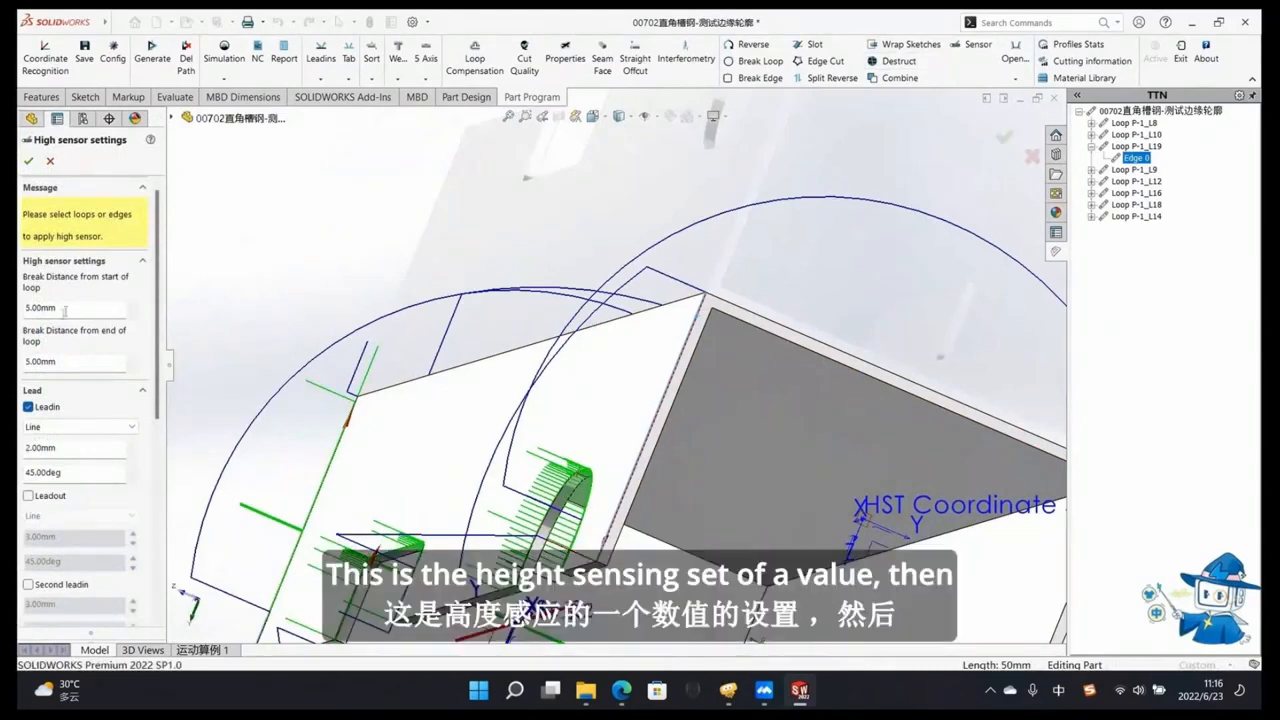
pyautogui.scroll(-5, 92, 395)
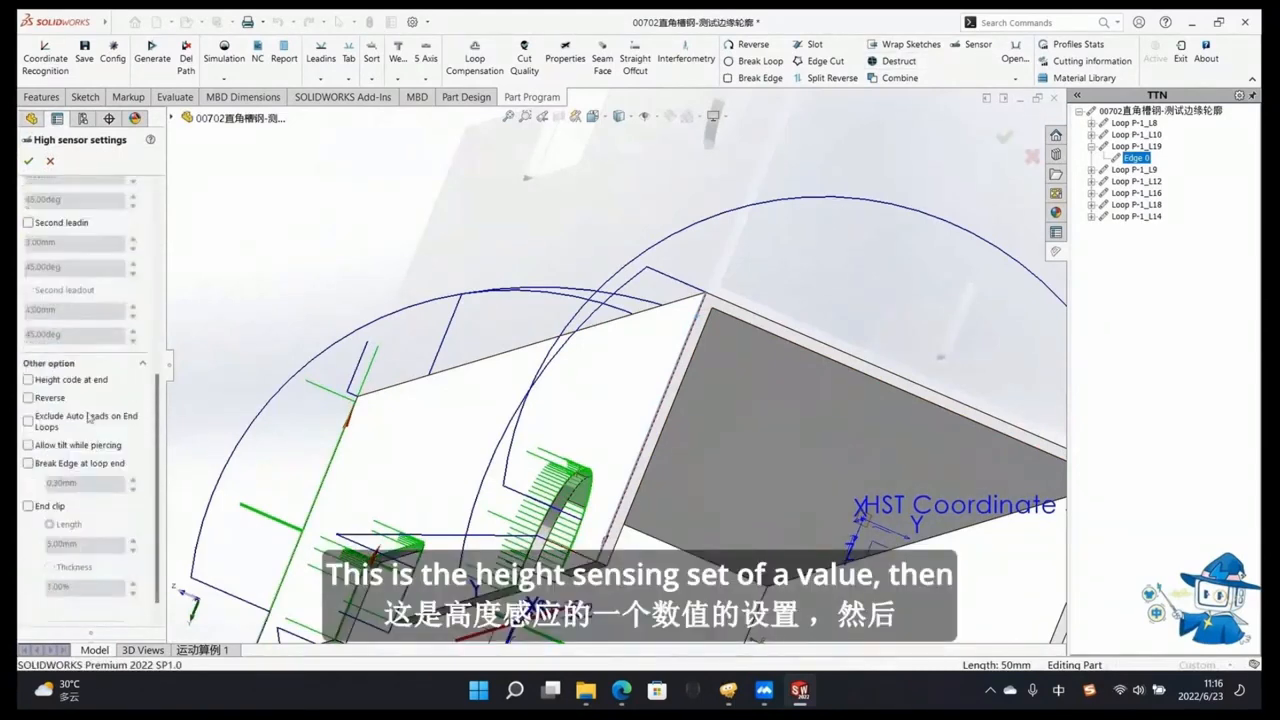
pyautogui.scroll(-1, 81, 487)
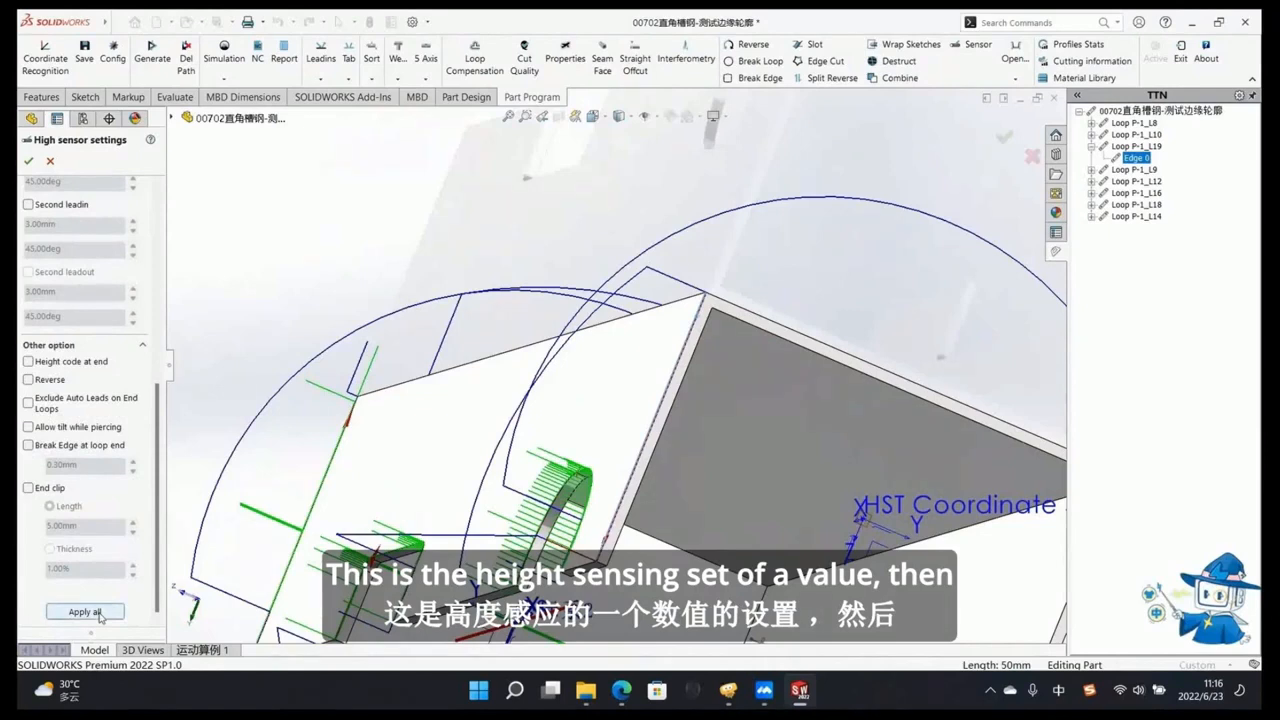
pyautogui.click(99, 614)
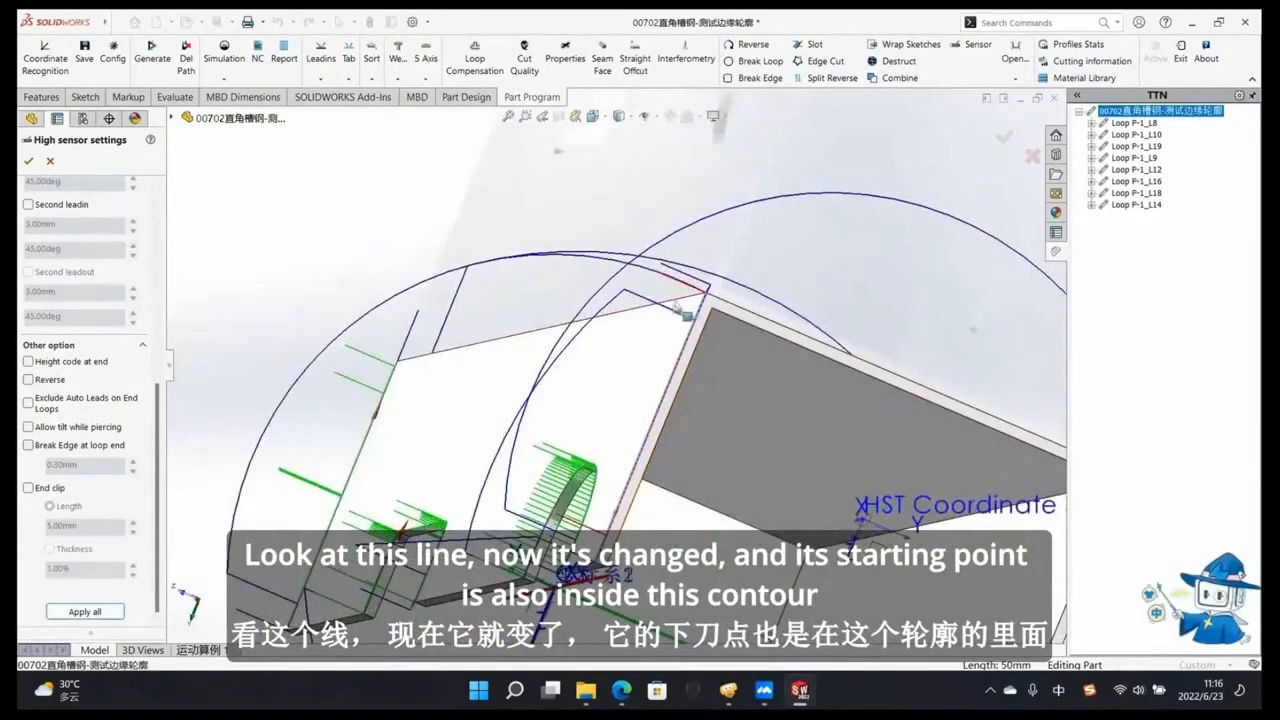
pyautogui.moveTo(632, 492); pyautogui.dragTo(652, 338, button='middle')
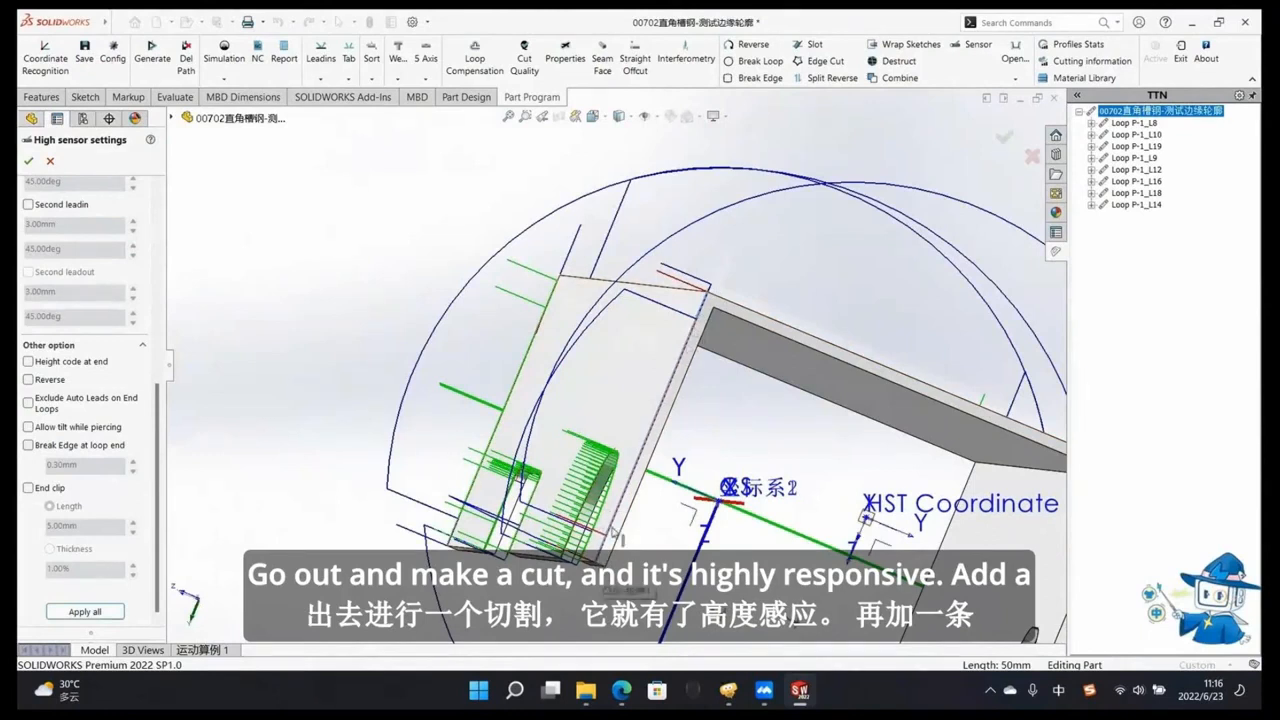
# Step: Add a separate toolpath to the web's outer edge at the same end of the channel
pyautogui.scroll(-2, 616, 534)
pyautogui.moveTo(700, 368); pyautogui.dragTo(706, 357, button='middle')
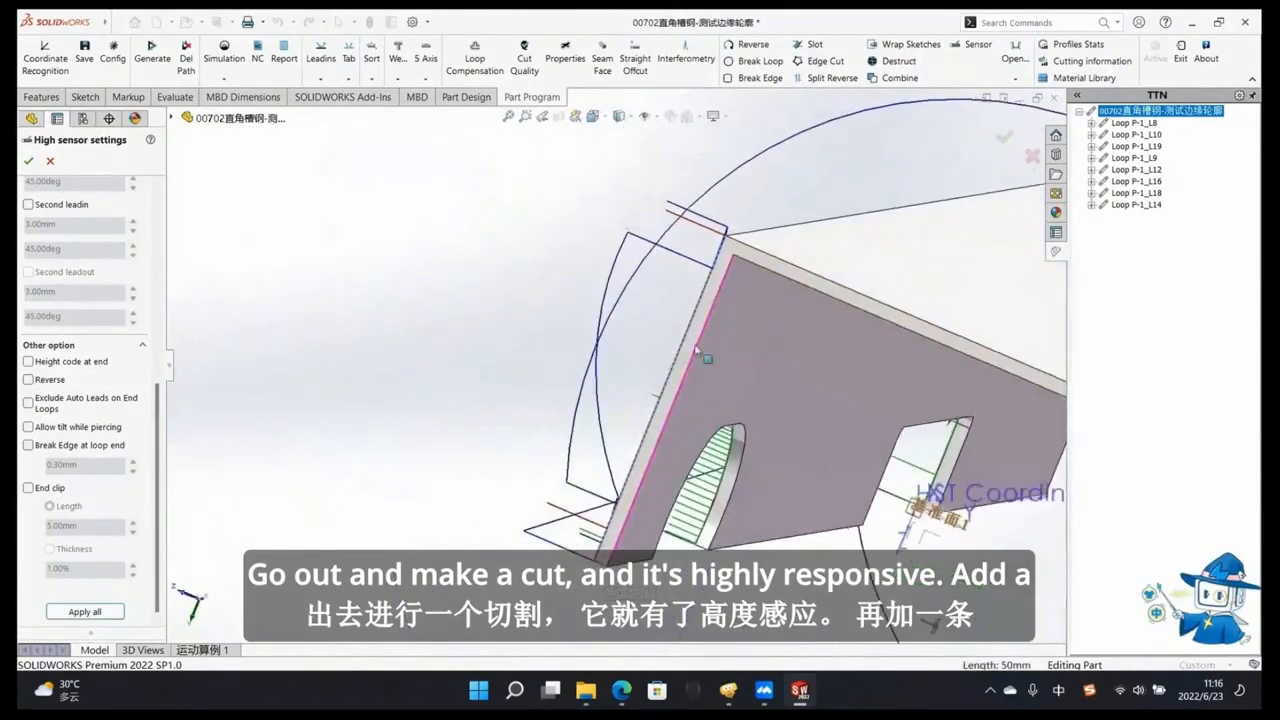
pyautogui.scroll(3, 643, 404)
pyautogui.scroll(2, 662, 389)
pyautogui.click(735, 350)
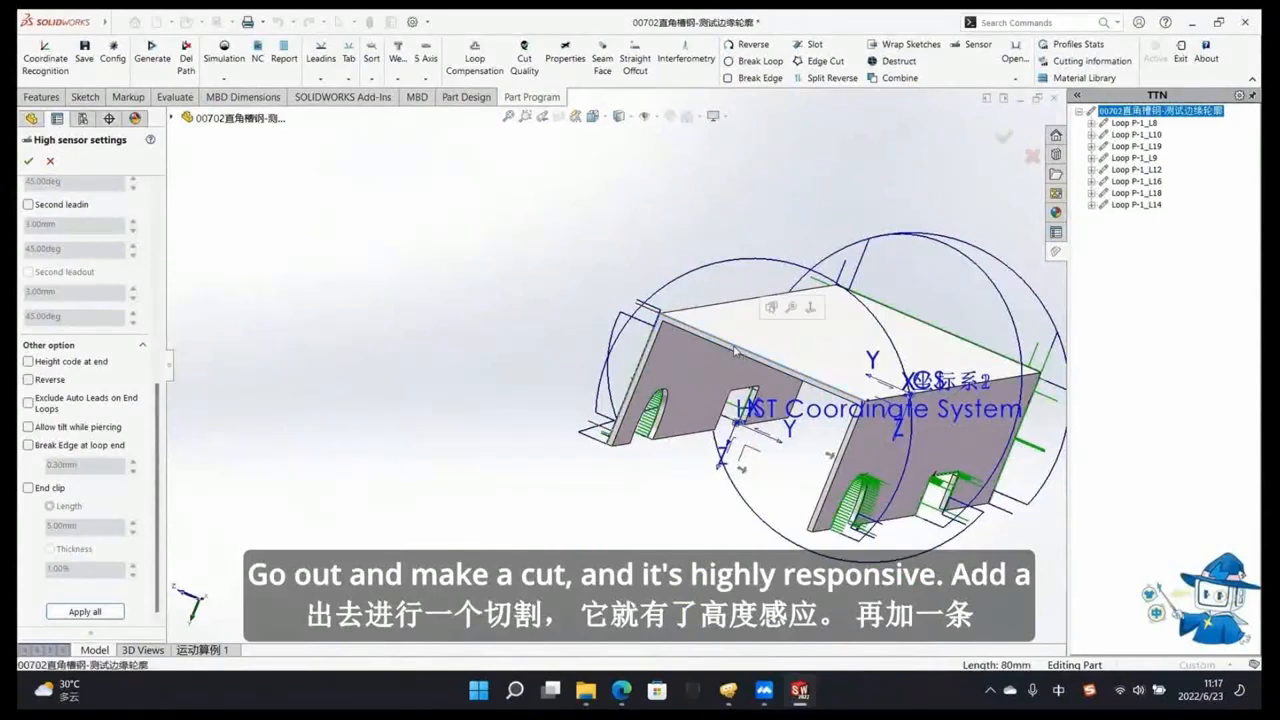
pyautogui.click(153, 56)
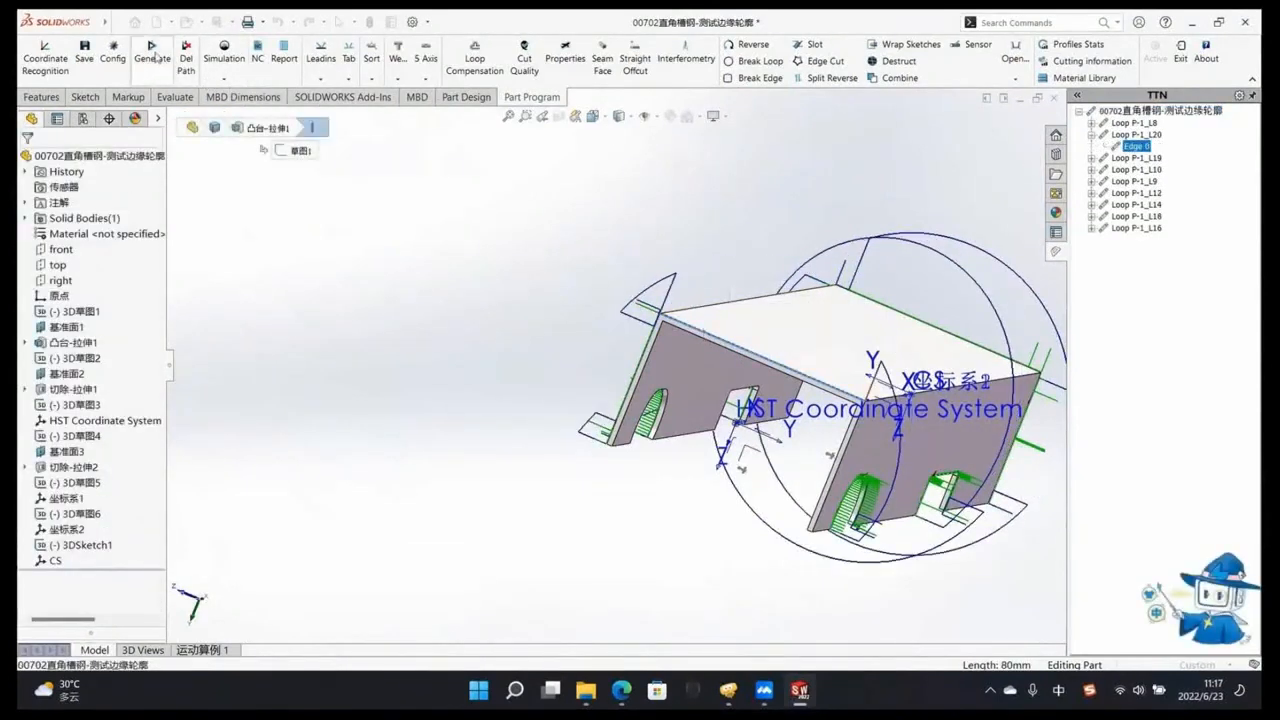
# Step: Regenerate the toolpath for only the web's outer end edge, clearing all other loops
pyautogui.click(153, 57)
pyautogui.click(680, 344)
pyautogui.moveTo(809, 396); pyautogui.dragTo(750, 402, button='middle')
pyautogui.moveTo(660, 410); pyautogui.dragTo(692, 324, button='middle')
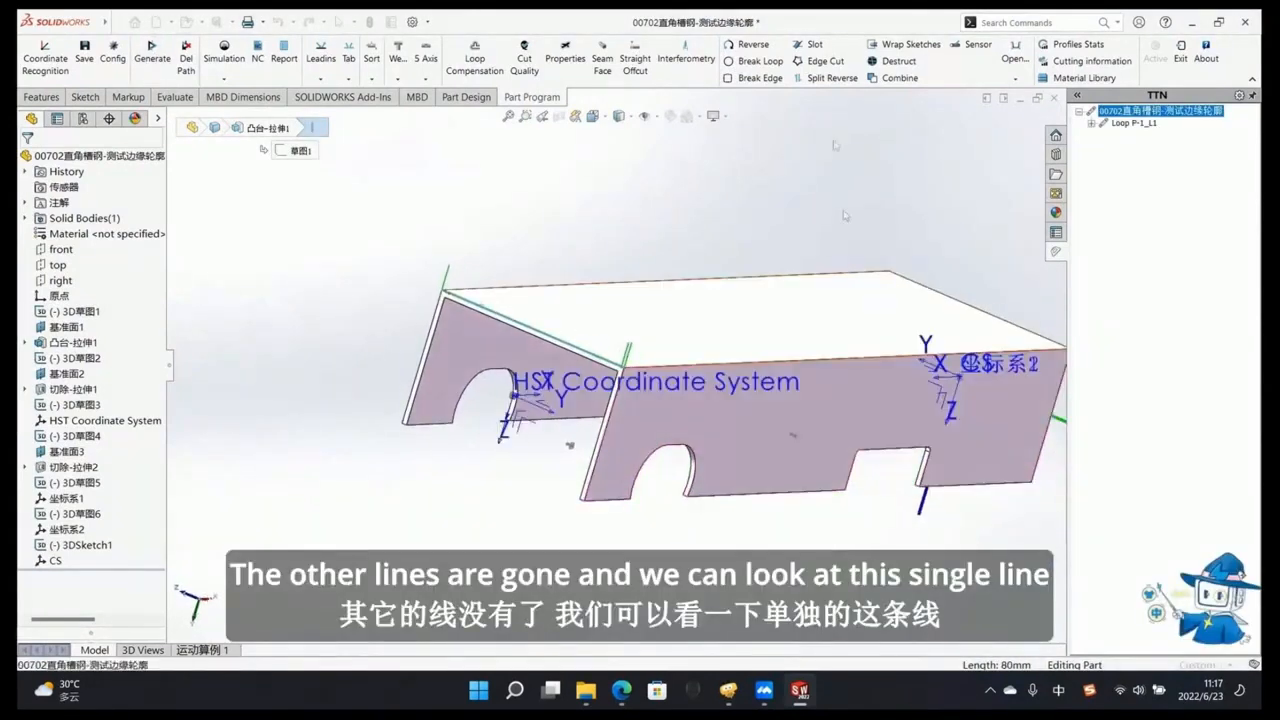
# Step: Apply the high sensor to the single web loop with 5 mm break distances from its start and end
pyautogui.click(975, 45)
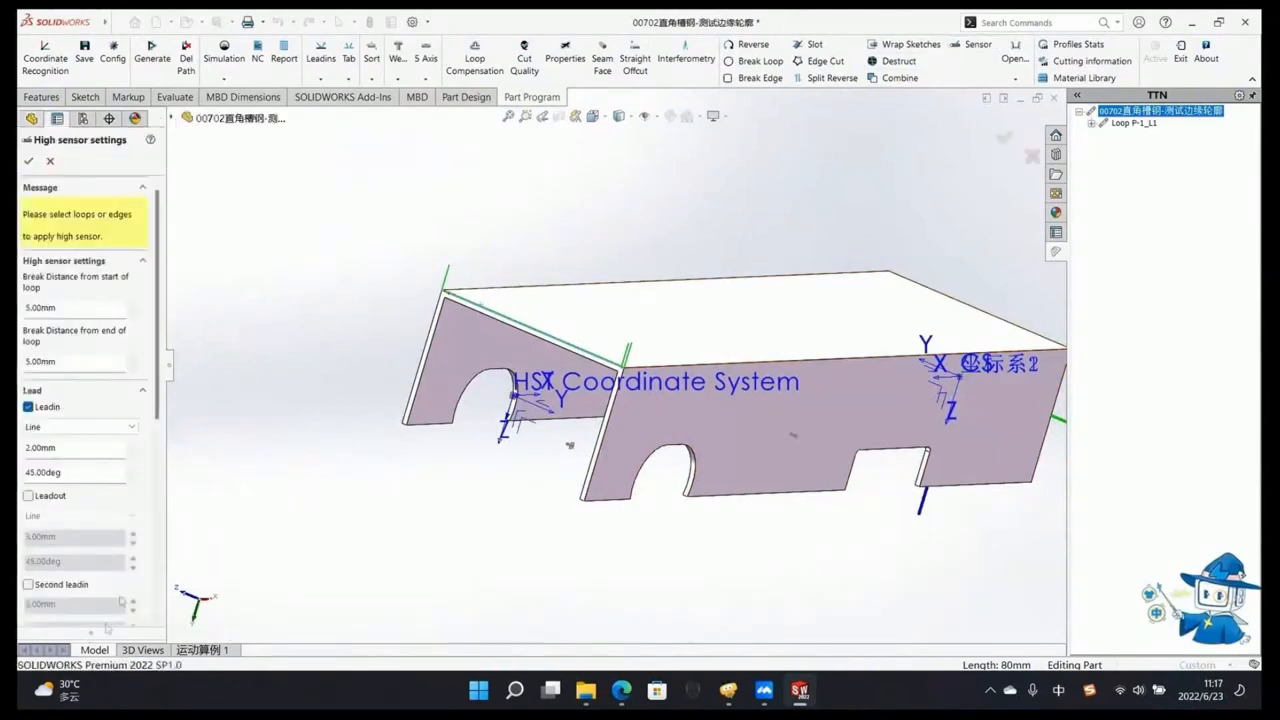
pyautogui.scroll(-5, 120, 600)
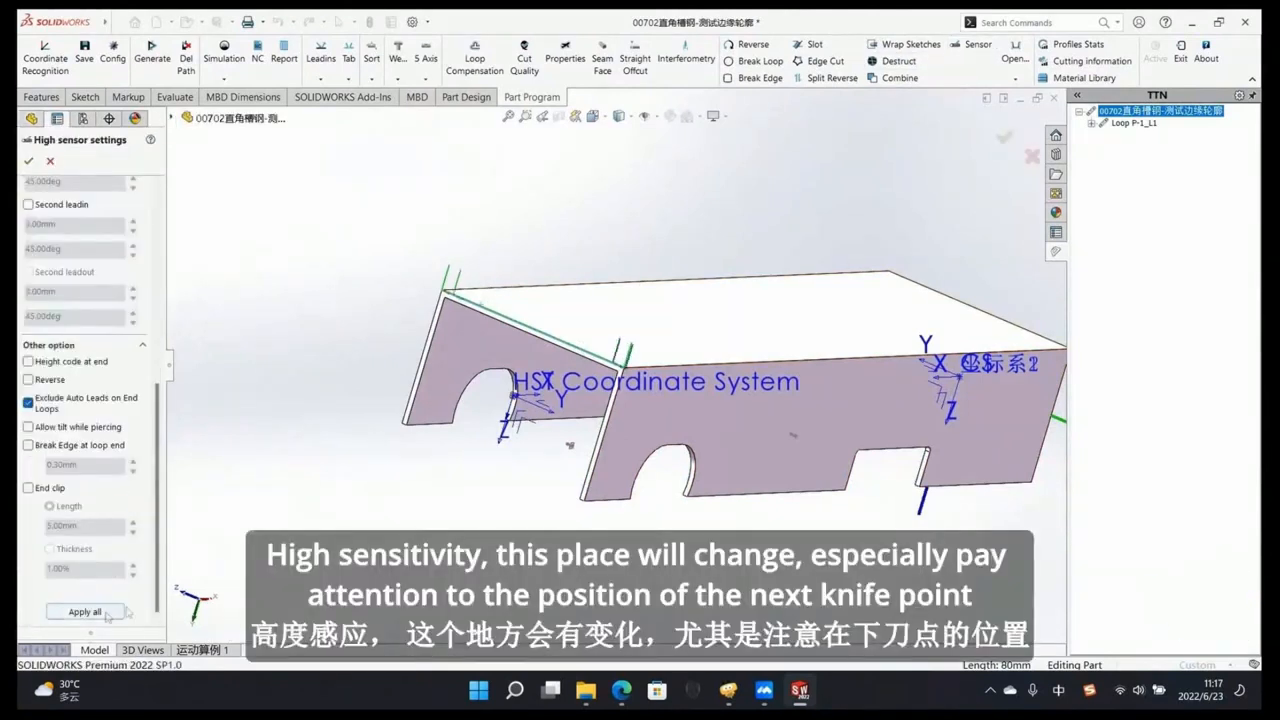
pyautogui.moveTo(575, 437); pyautogui.dragTo(632, 428, button='middle')
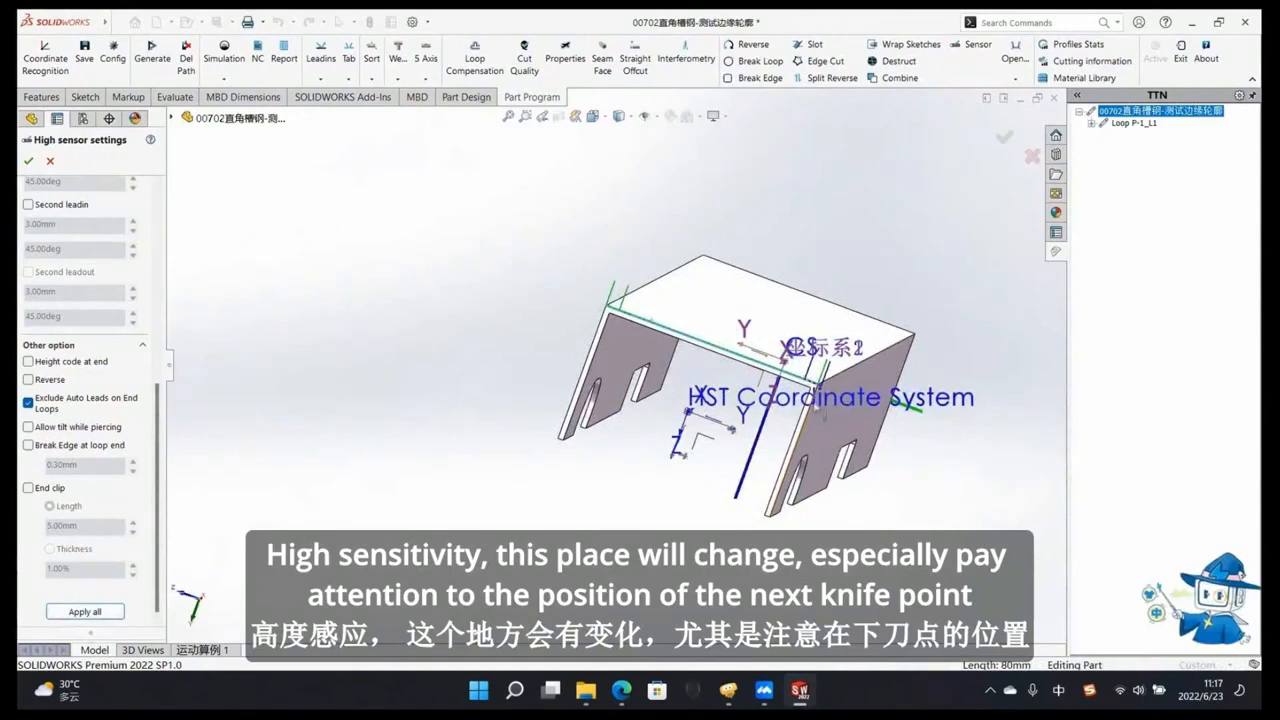
# Step: Examine the cutting start point and lead lines of the web loop at the channel's corners
pyautogui.scroll(-6, 748, 388)
pyautogui.moveTo(746, 388); pyautogui.dragTo(736, 388, button='middle')
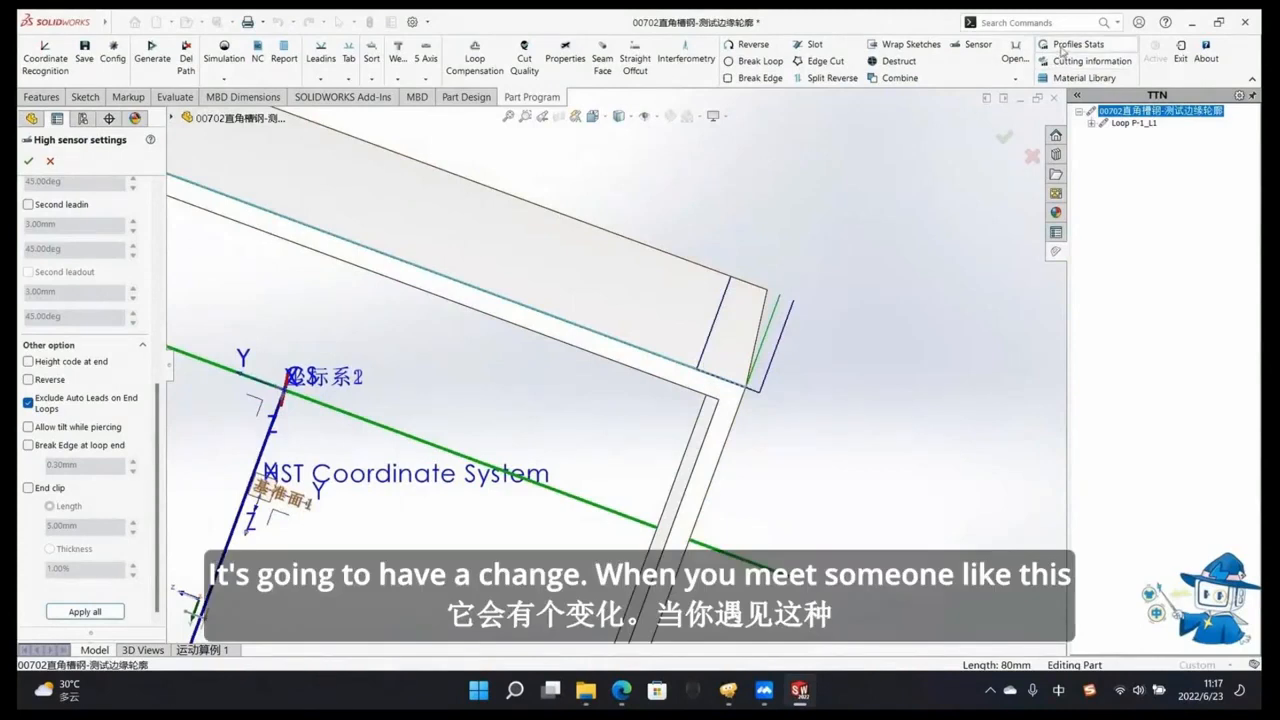
pyautogui.moveTo(689, 430); pyautogui.dragTo(637, 378, button='middle')
pyautogui.scroll(5, 637, 380)
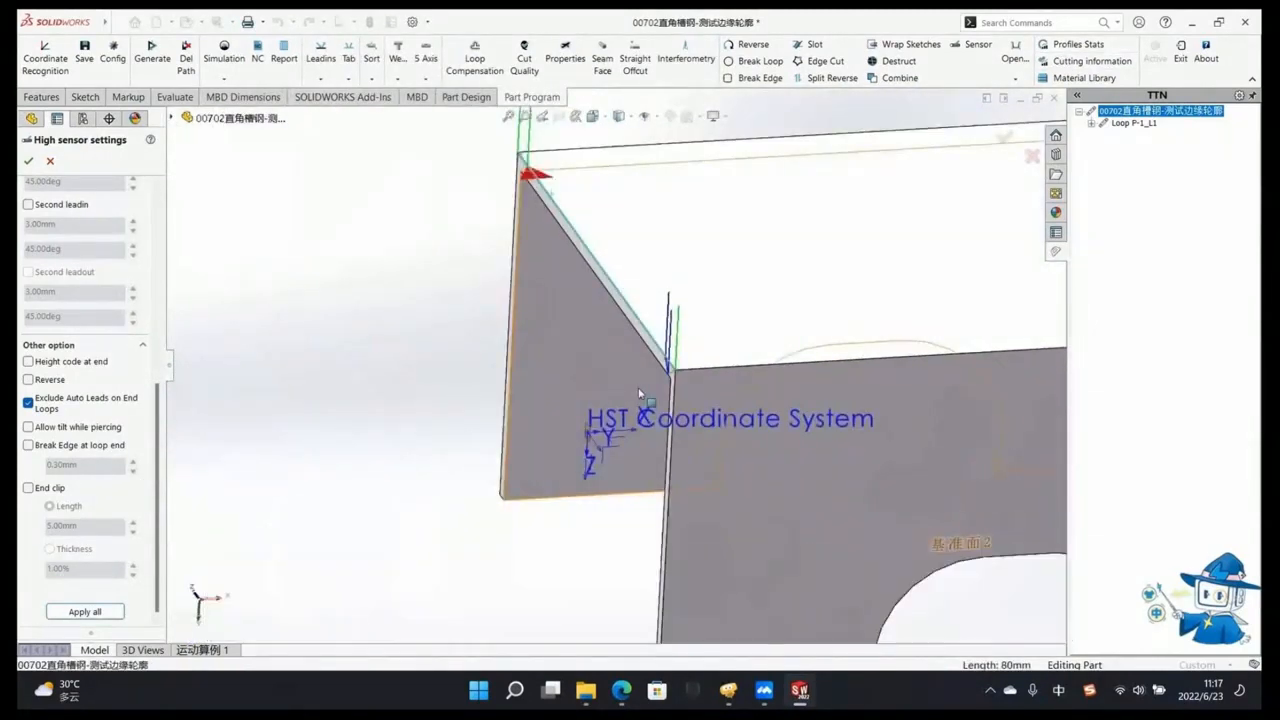
pyautogui.moveTo(559, 294); pyautogui.dragTo(541, 303, button='middle')
pyautogui.scroll(4, 541, 303)
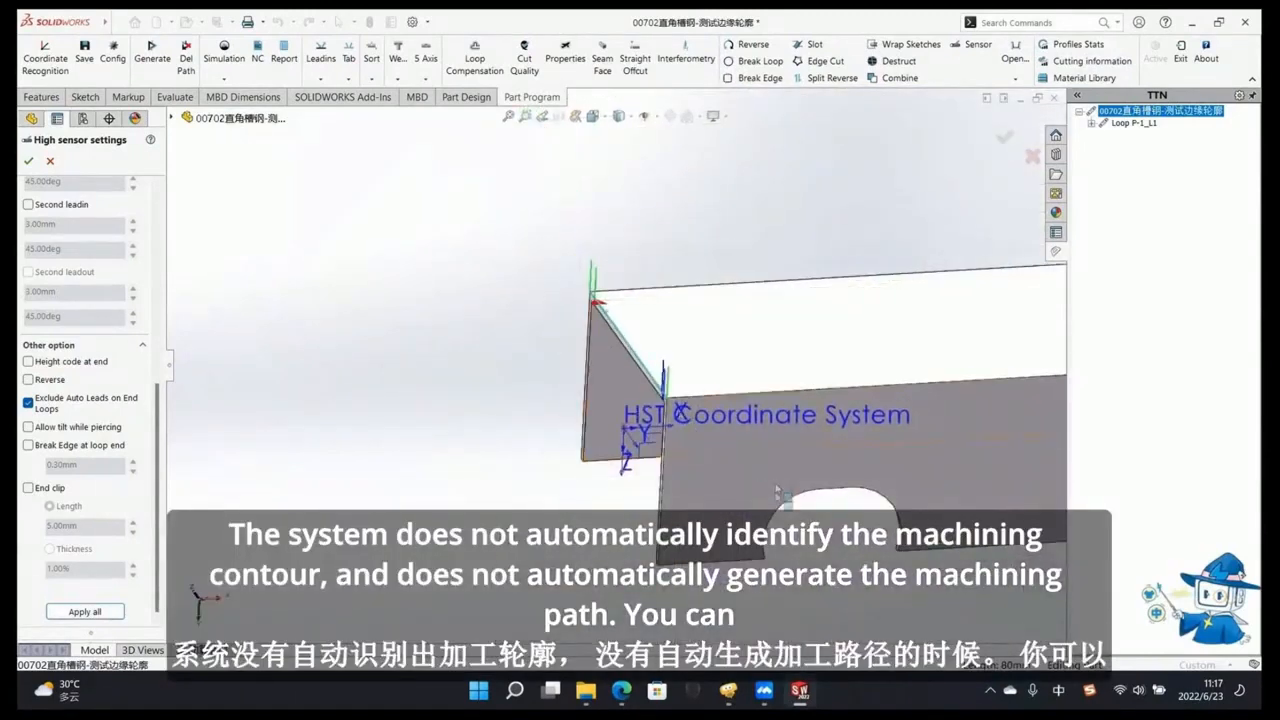
# Step: Check the flange edges beside the web loop, and exit part programming for the right-angle channel
pyautogui.click(668, 480)
pyautogui.moveTo(694, 503); pyautogui.dragTo(653, 449, button='middle')
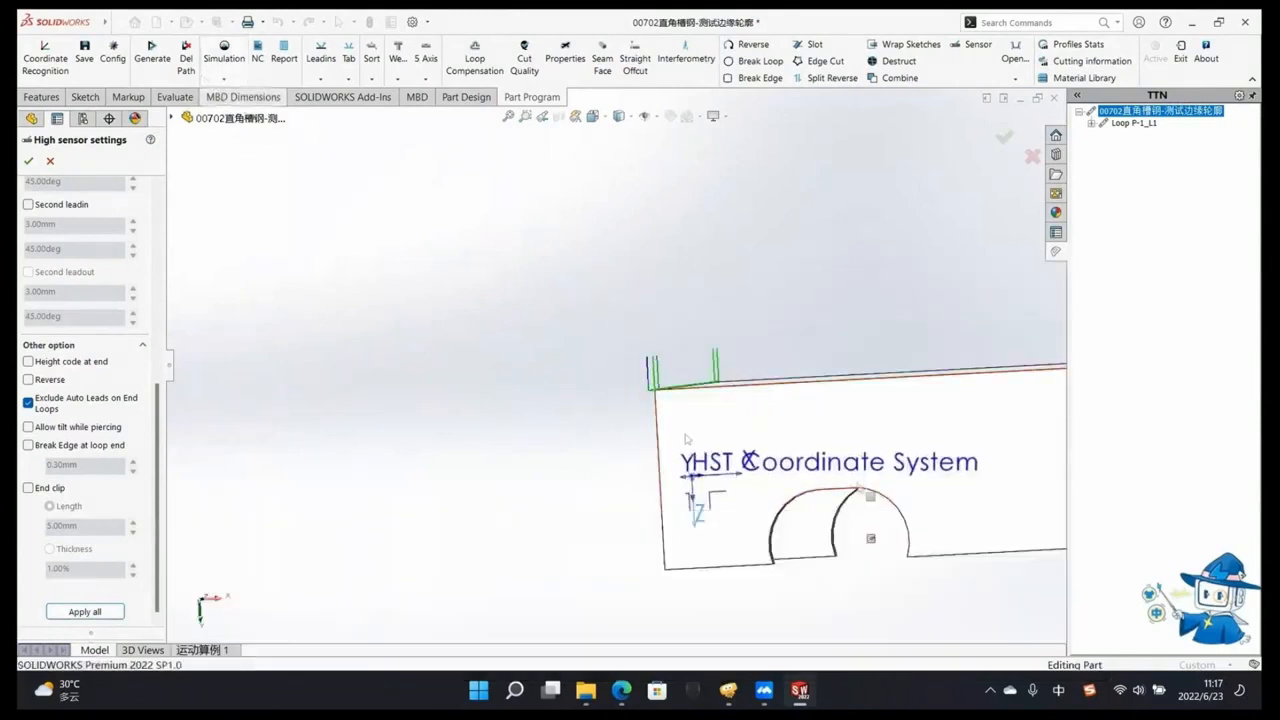
pyautogui.click(787, 389)
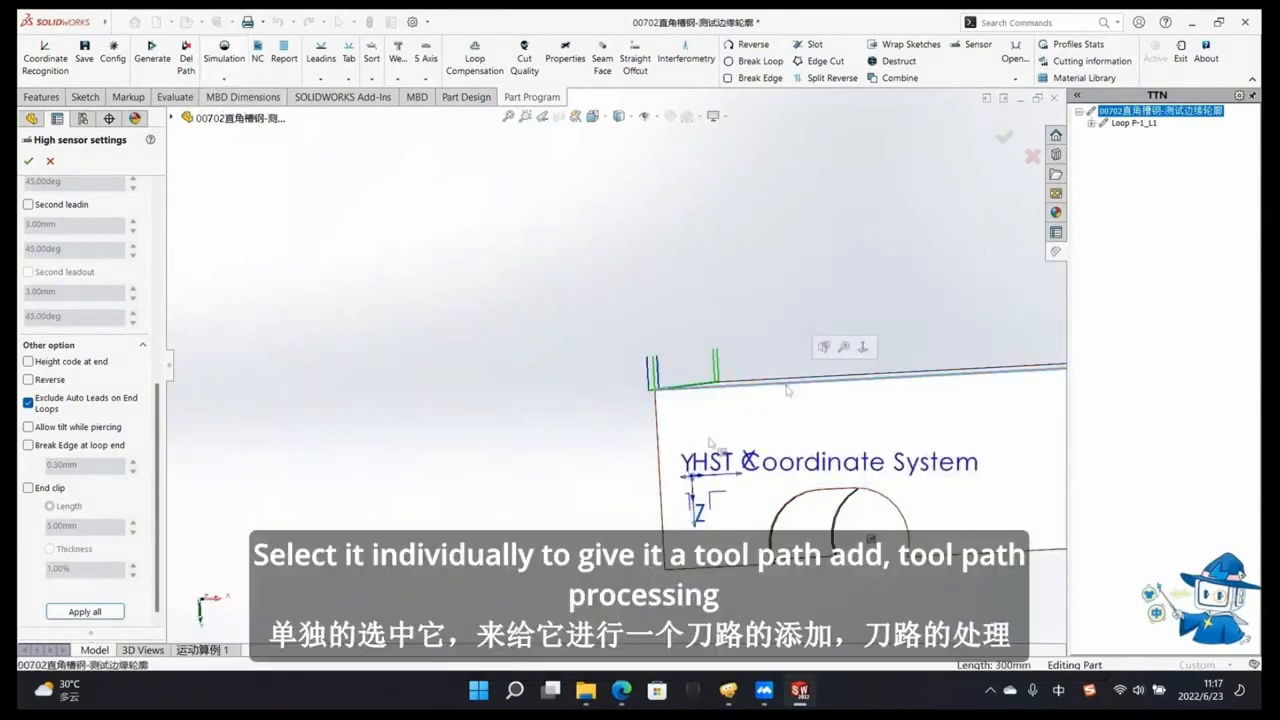
pyautogui.click(662, 493)
pyautogui.moveTo(682, 442); pyautogui.dragTo(764, 432, button='middle')
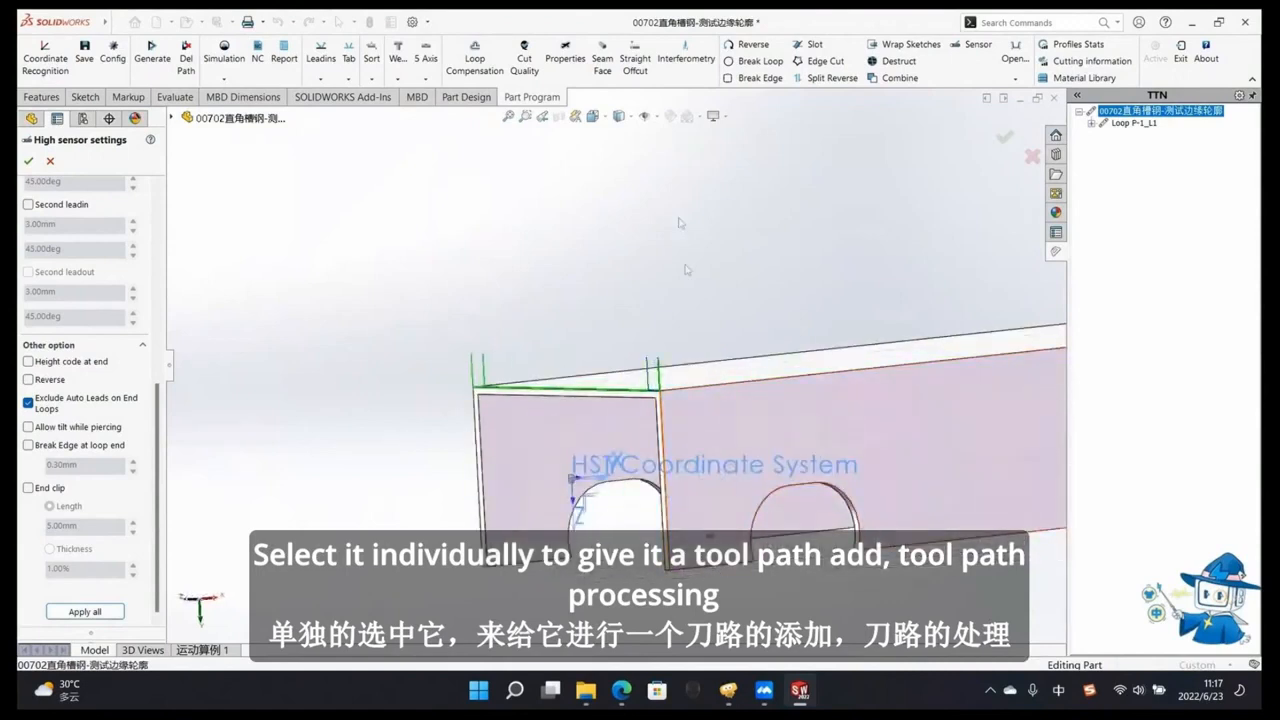
pyautogui.click(1183, 58)
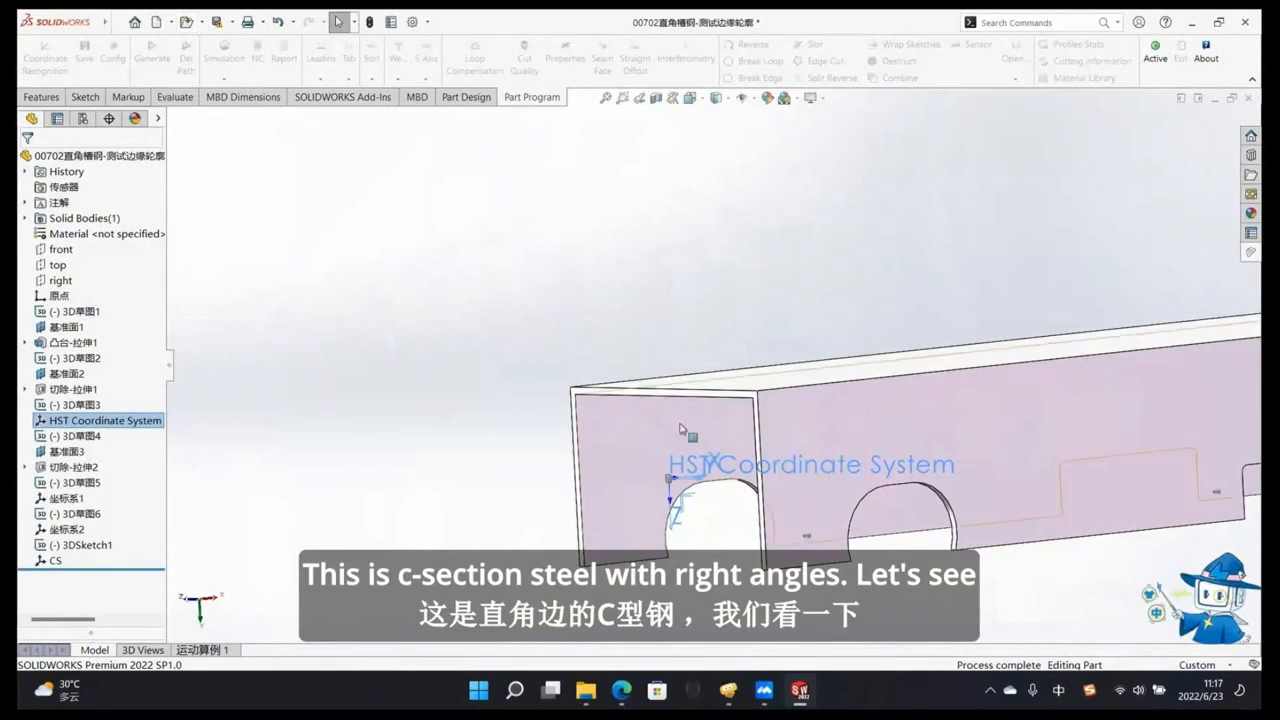
# Step: Open the rounded-corner channel part 00803圆角槽钢-测试边缘轮廓 and view its profile from the open side
pyautogui.moveTo(687, 433); pyautogui.dragTo(706, 434, button='middle')
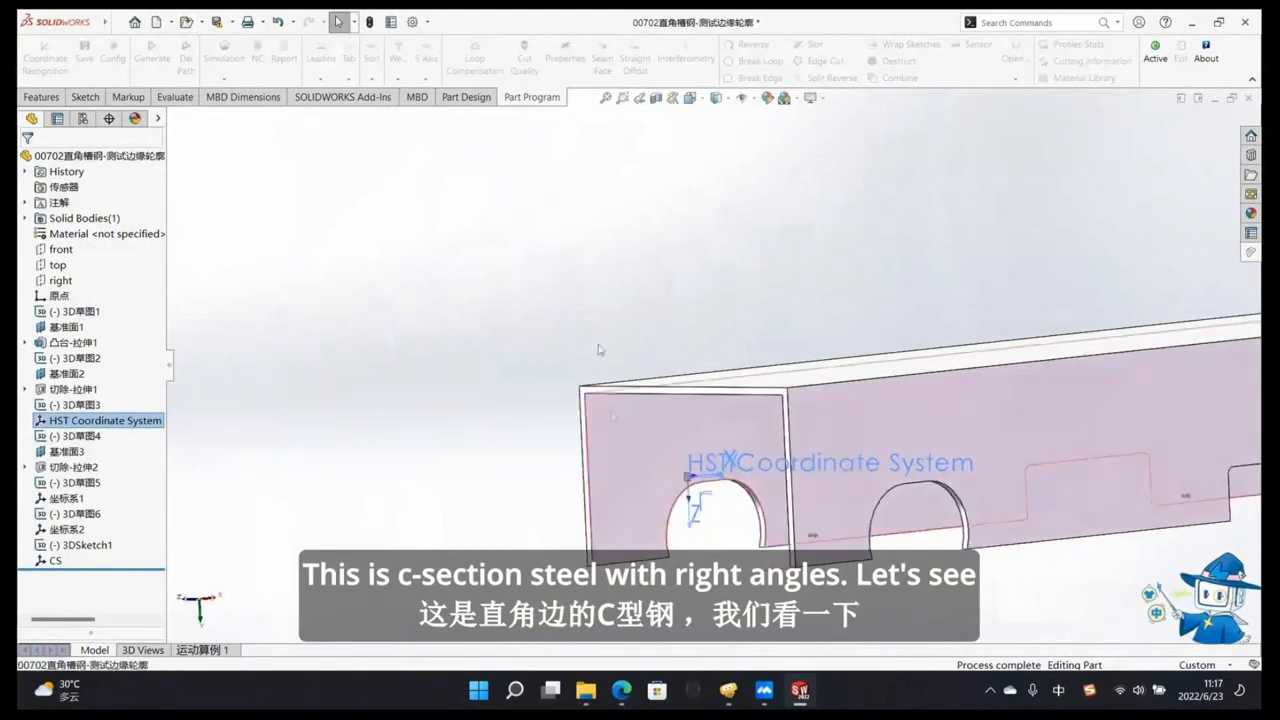
pyautogui.click(186, 21)
pyautogui.click(333, 275)
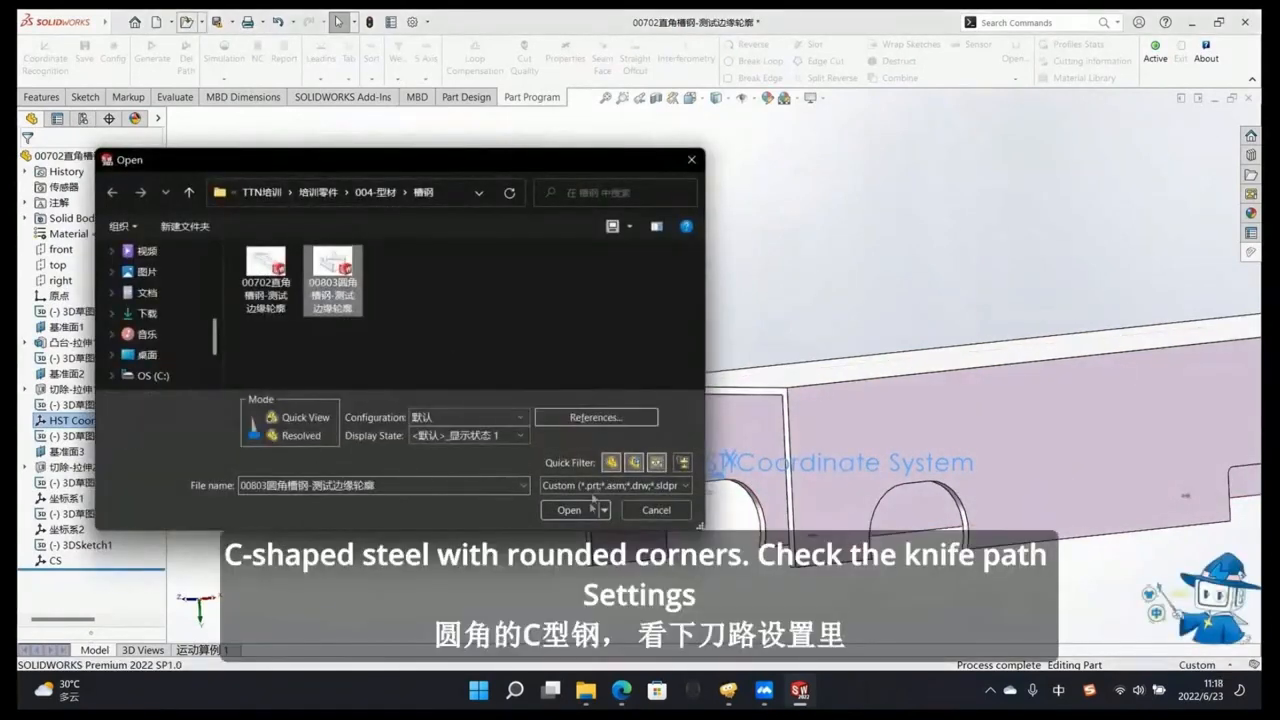
pyautogui.click(590, 510)
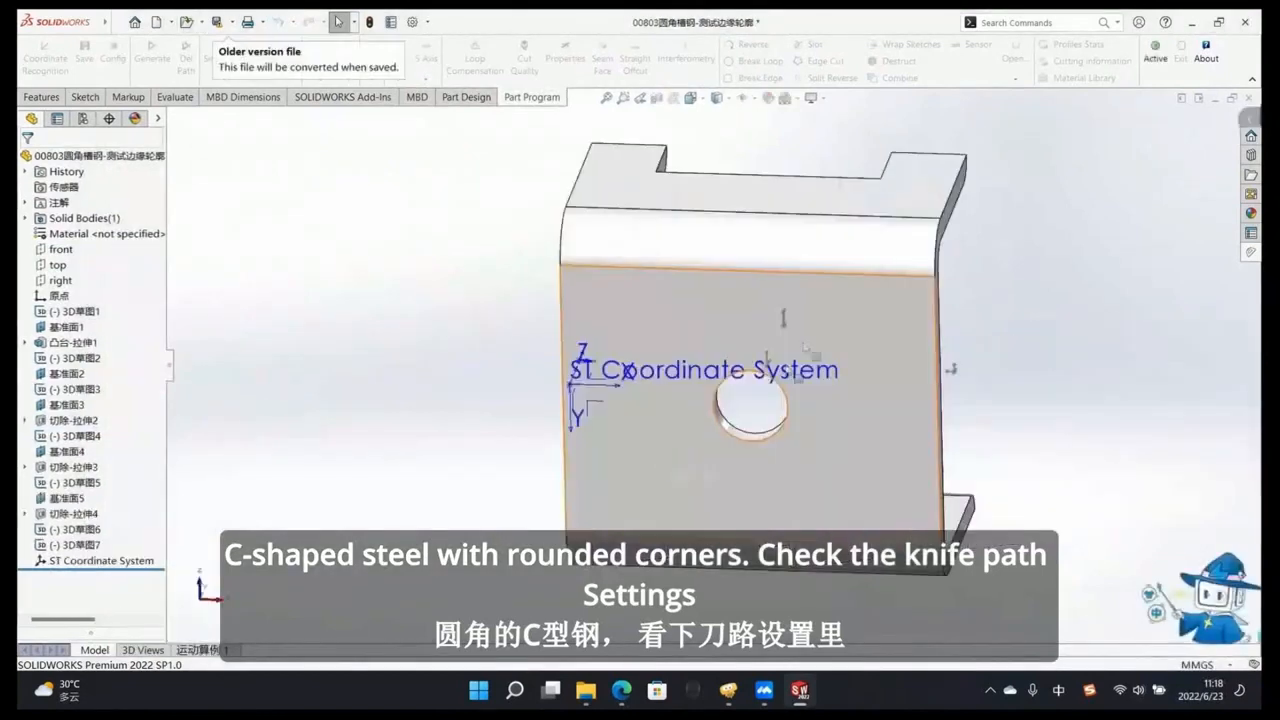
pyautogui.moveTo(900, 355); pyautogui.dragTo(858, 316, button='middle')
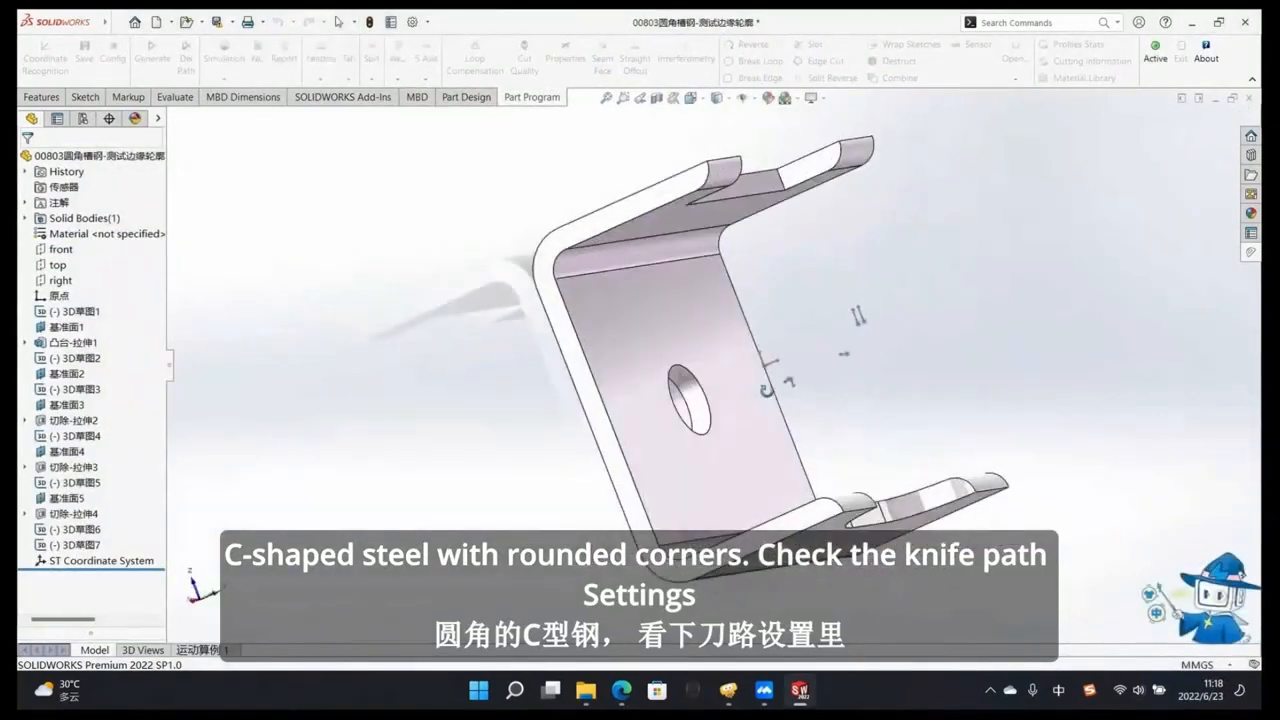
pyautogui.moveTo(766, 389); pyautogui.dragTo(748, 384, button='middle')
pyautogui.moveTo(624, 322); pyautogui.dragTo(633, 322, button='middle')
pyautogui.click(119, 22)
pyautogui.click(391, 166)
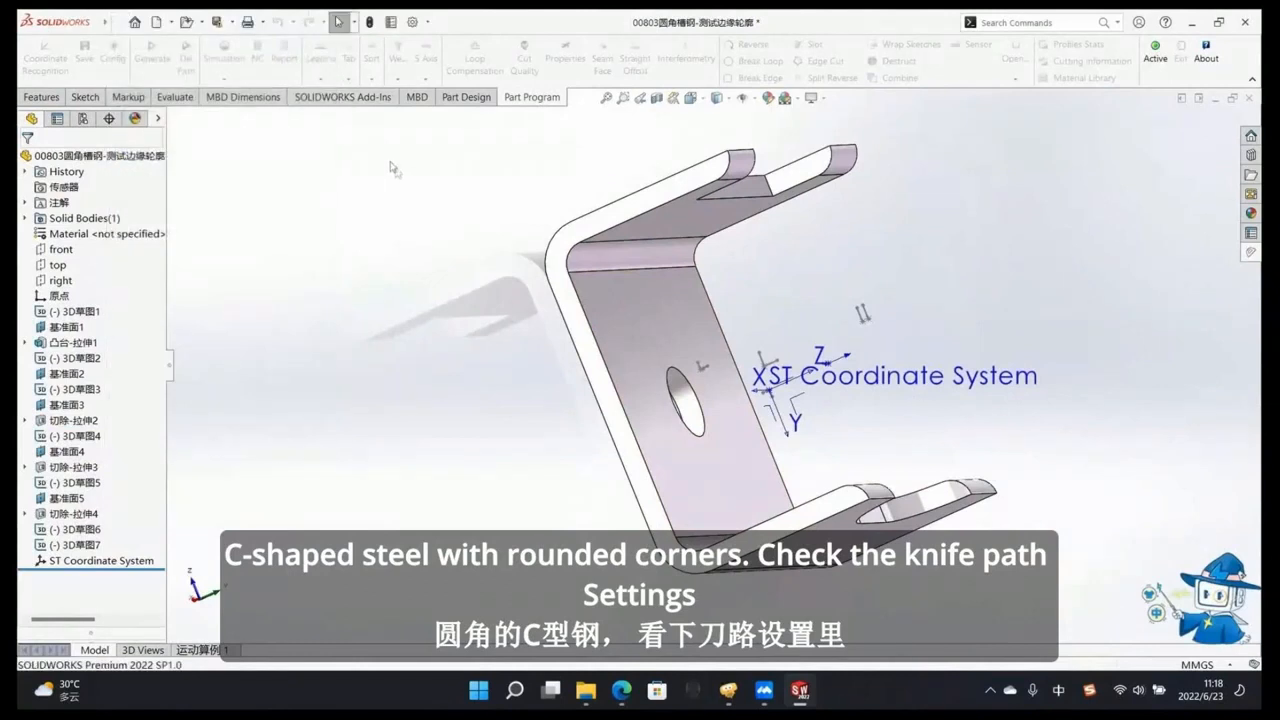
# Step: Activate the toolpath environment and open the C Round Pattern profile settings among the advanced cutting parameters
pyautogui.click(1150, 52)
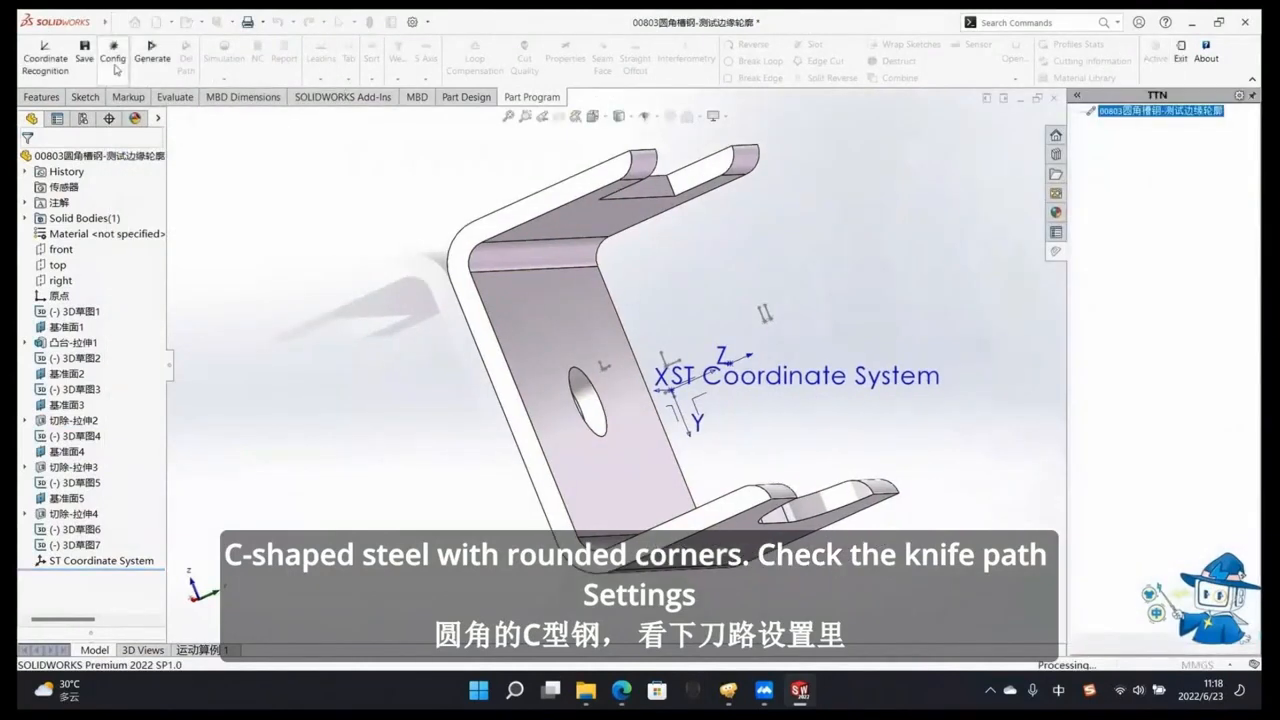
pyautogui.click(116, 68)
pyautogui.click(392, 196)
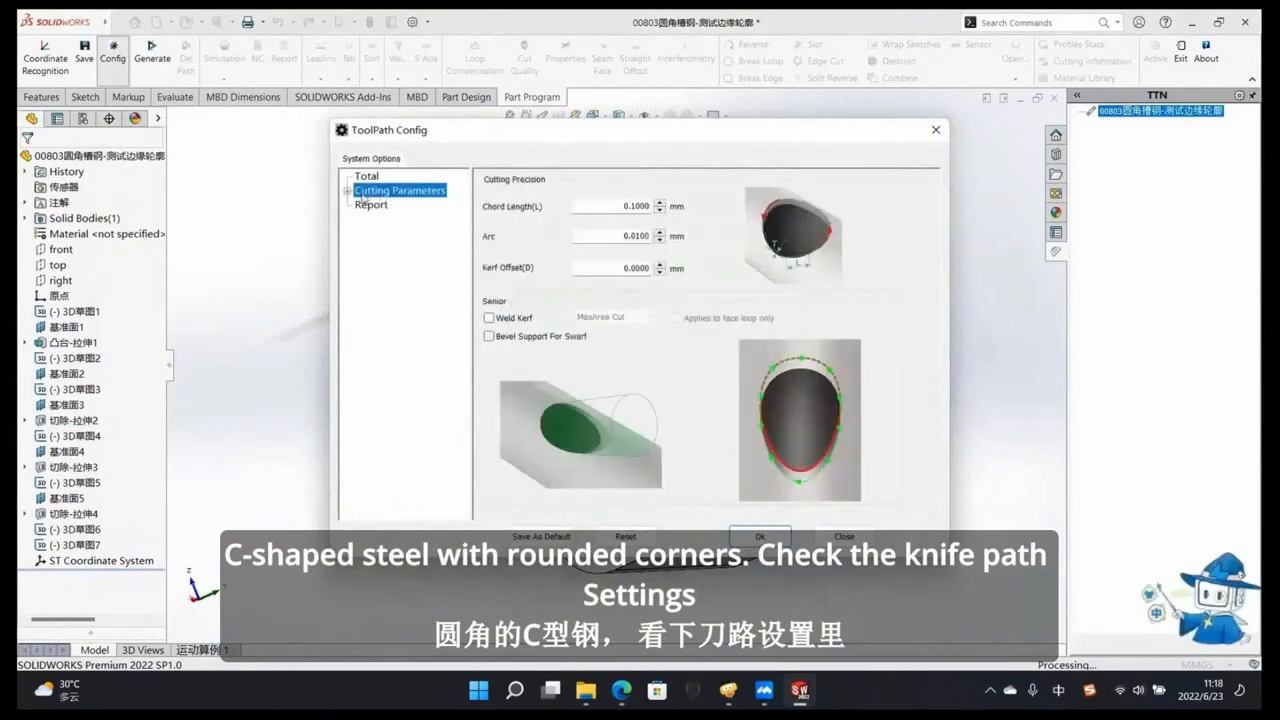
pyautogui.click(404, 247)
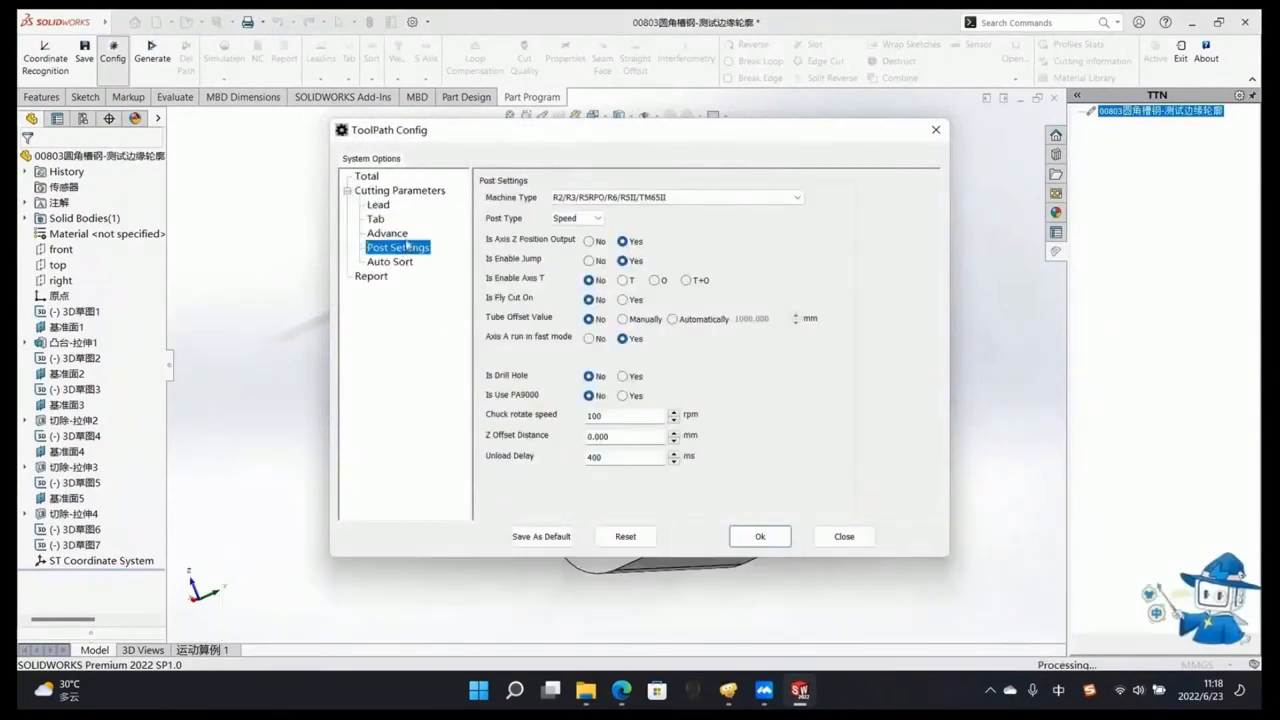
pyautogui.click(404, 234)
pyautogui.click(620, 181)
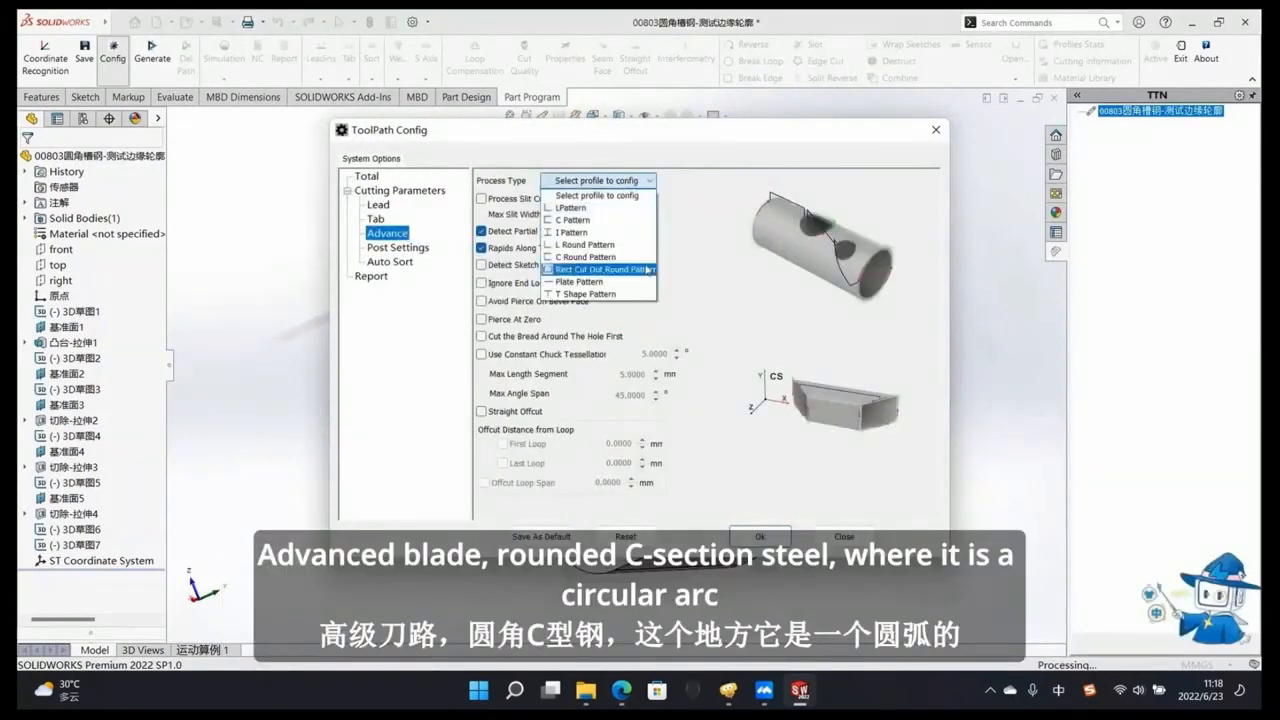
pyautogui.click(645, 264)
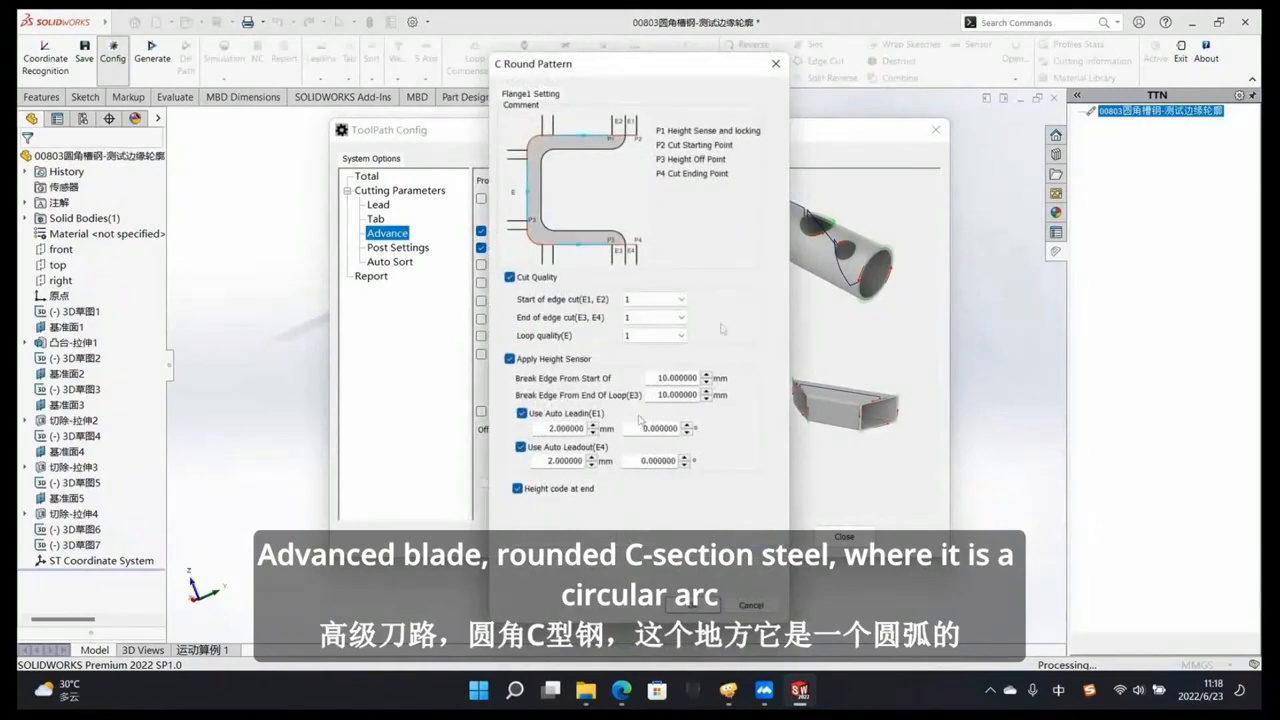
# Step: Examine the C Round Pattern flange diagram and options, then close the configuration unchanged and exit the toolpath environment
pyautogui.moveTo(674, 69); pyautogui.dragTo(620, 70)
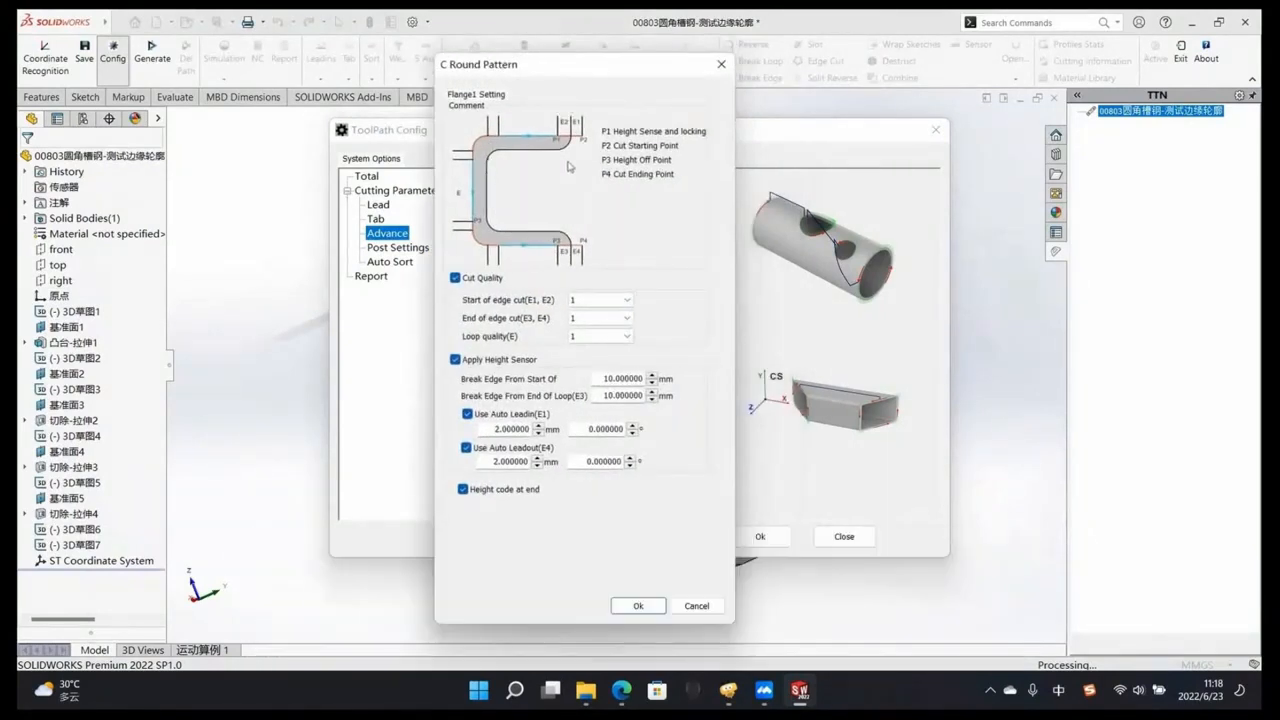
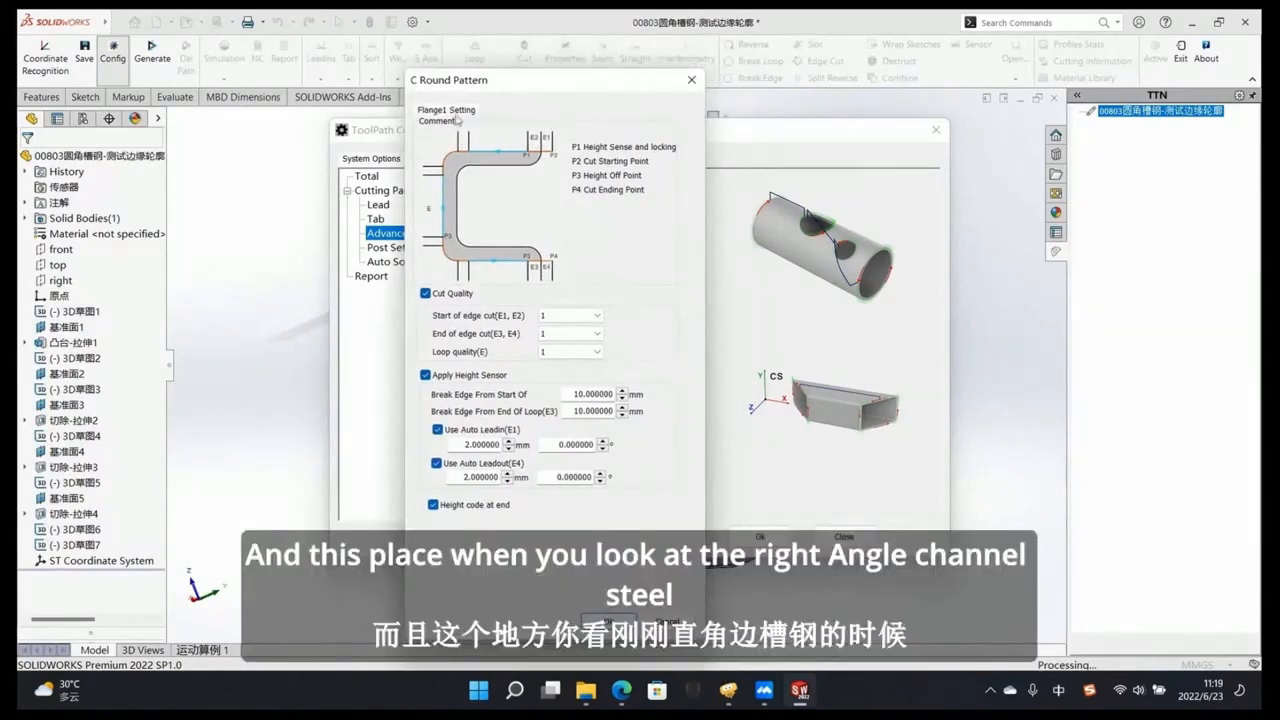
pyautogui.moveTo(535, 86); pyautogui.dragTo(528, 112)
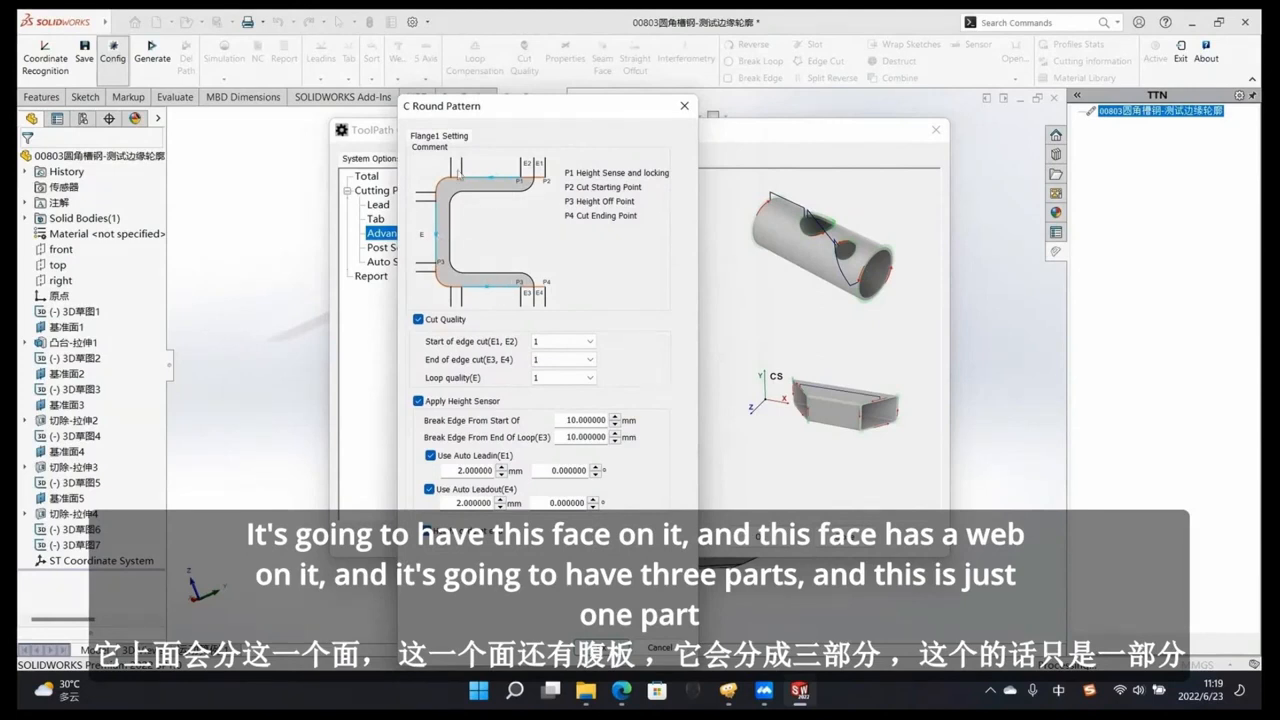
pyautogui.click(684, 105)
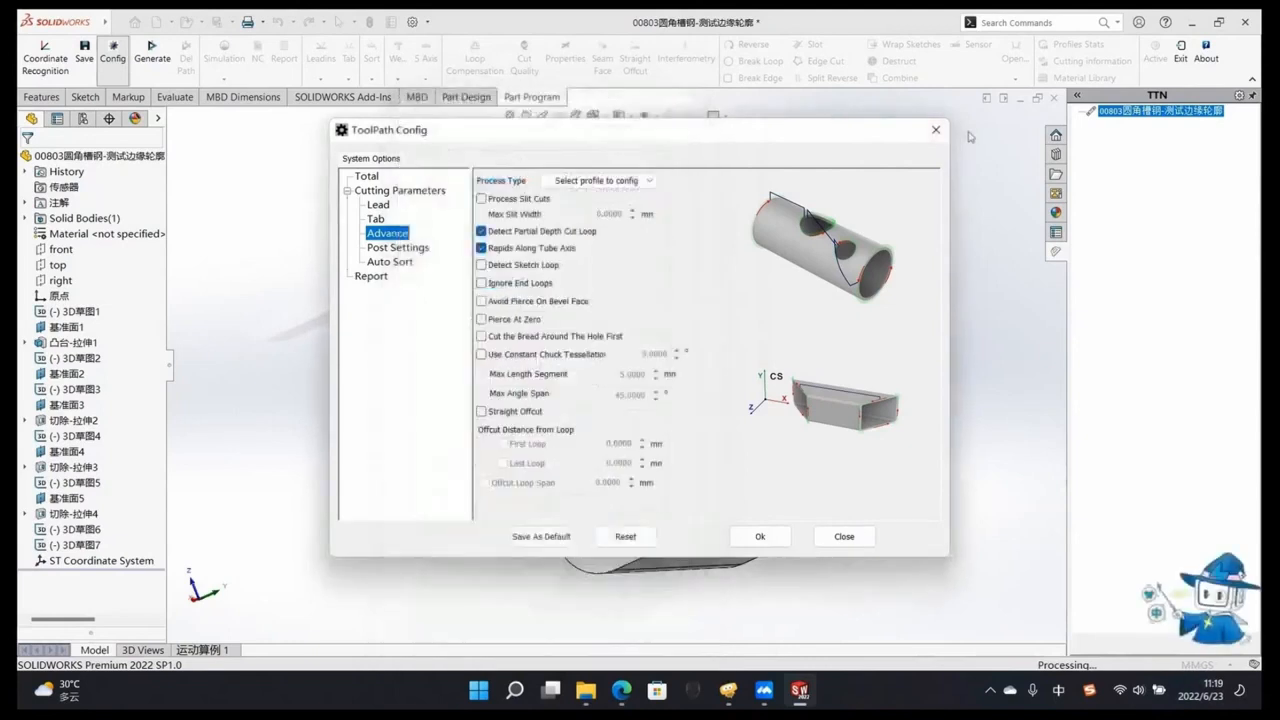
pyautogui.click(936, 131)
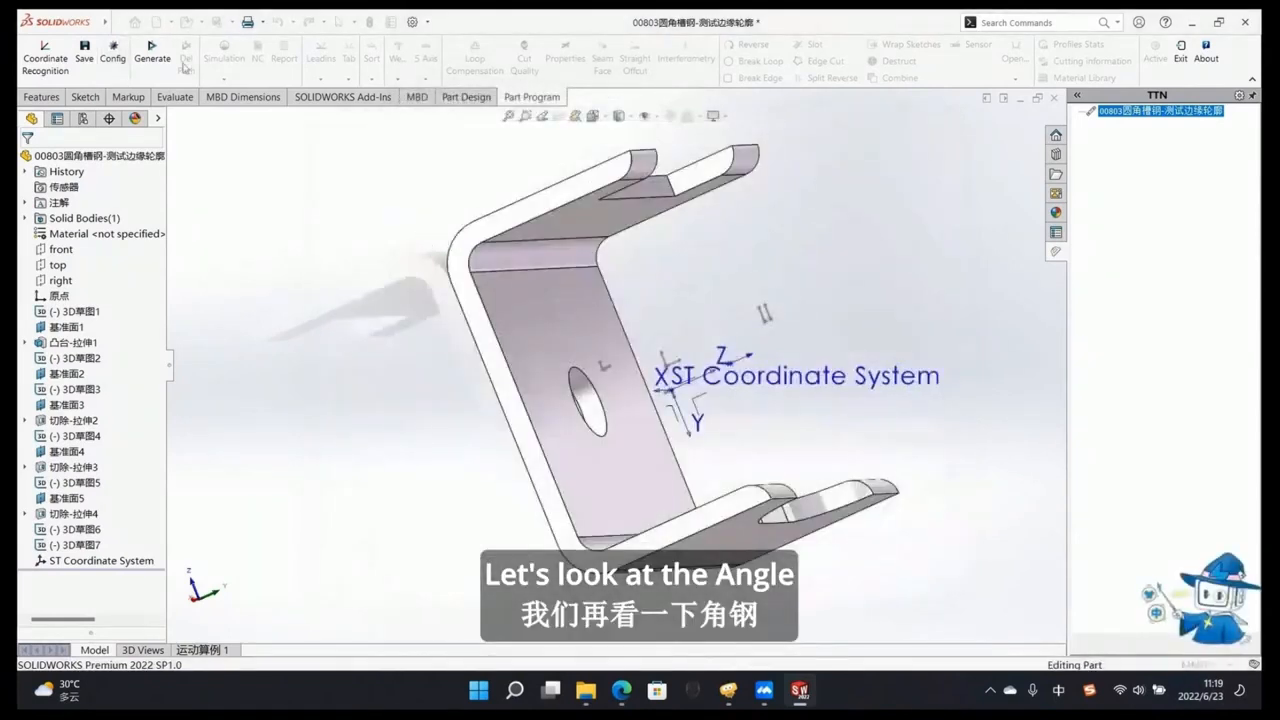
pyautogui.click(1184, 52)
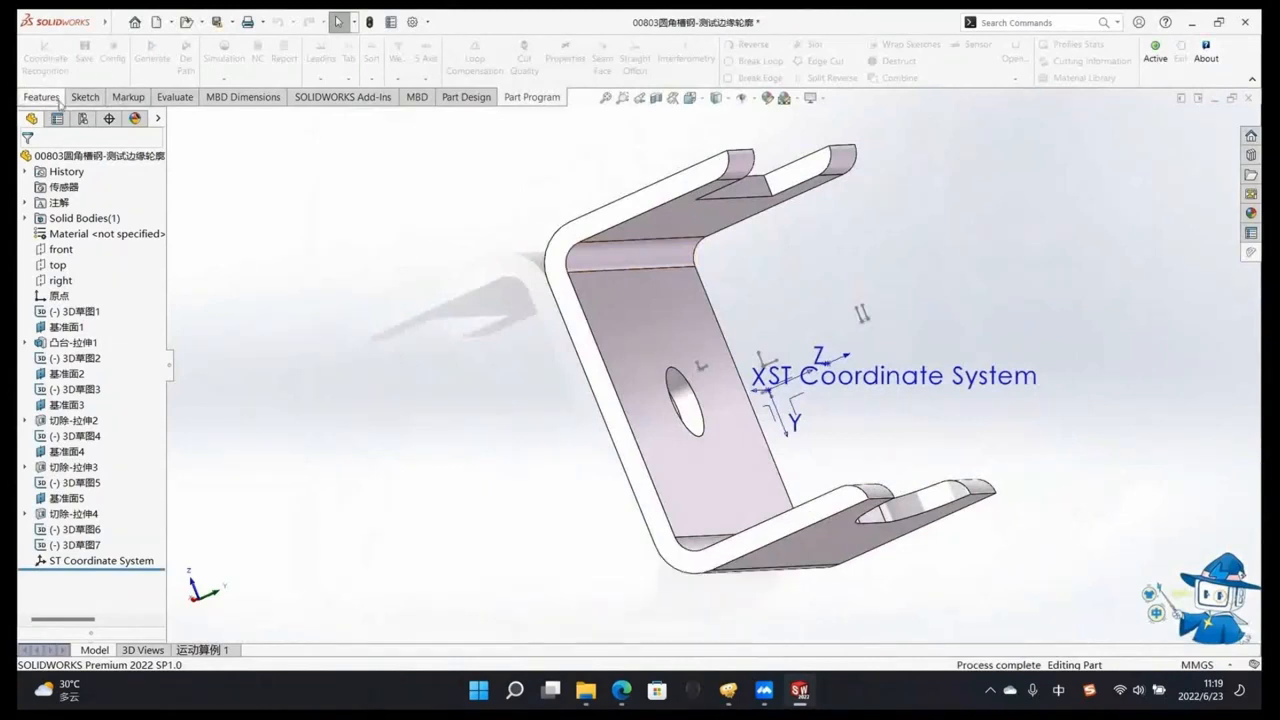
# Step: Create a new part containing a sharp-cornered L-angle tube with the default dimensions
pyautogui.click(155, 21)
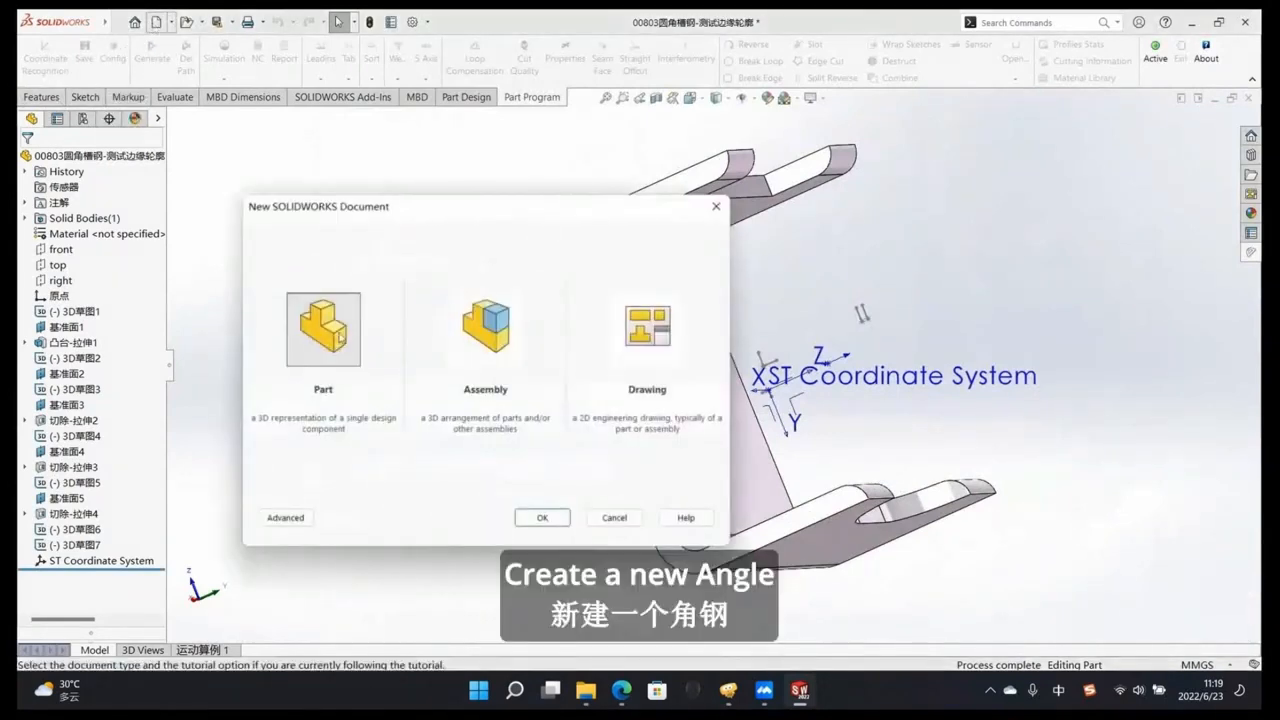
pyautogui.click(540, 517)
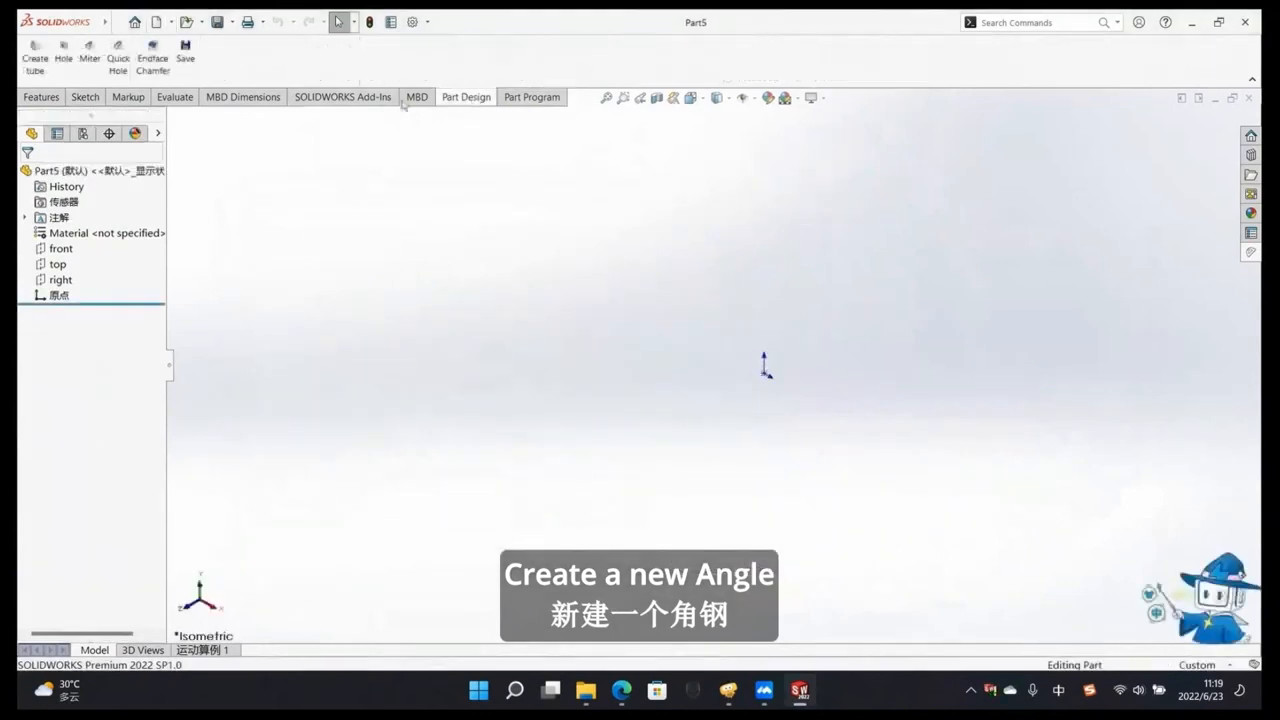
pyautogui.click(35, 52)
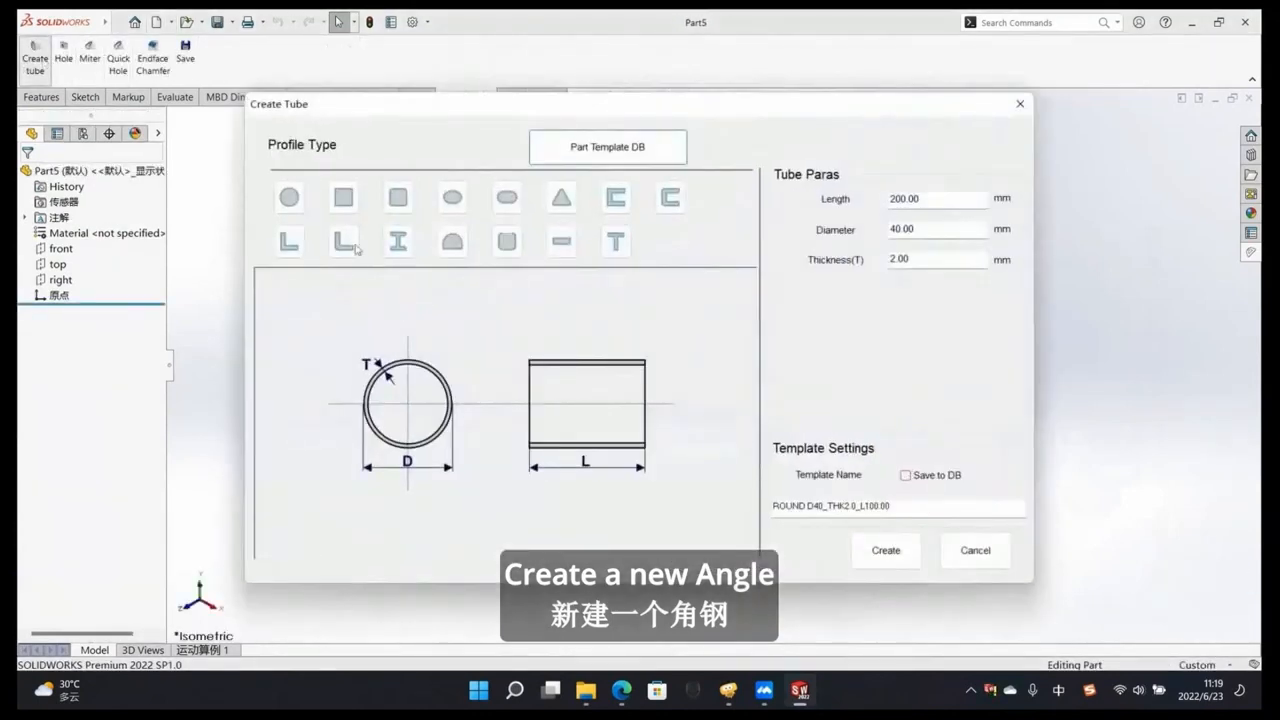
pyautogui.click(289, 241)
pyautogui.click(887, 550)
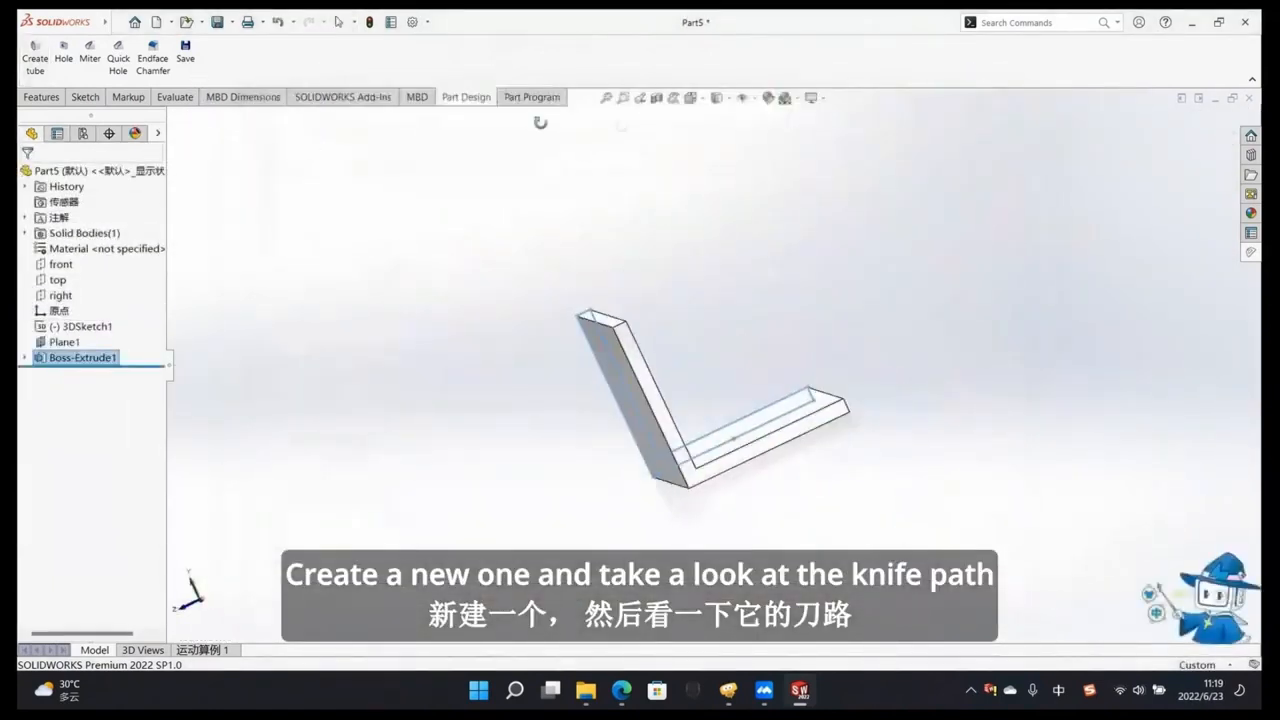
# Step: Activate the toolpath environment and generate the cutting toolpath for the L-angle part
pyautogui.click(532, 97)
pyautogui.click(1150, 52)
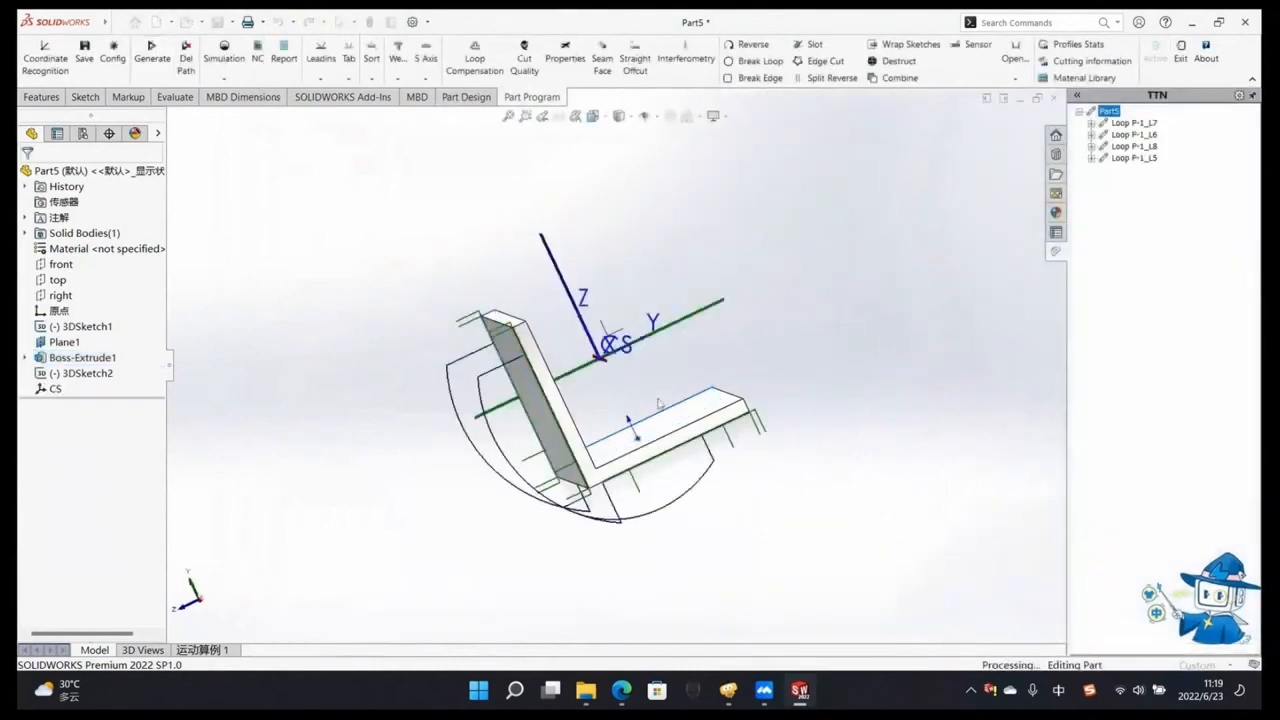
pyautogui.moveTo(607, 413); pyautogui.dragTo(574, 401, button='middle')
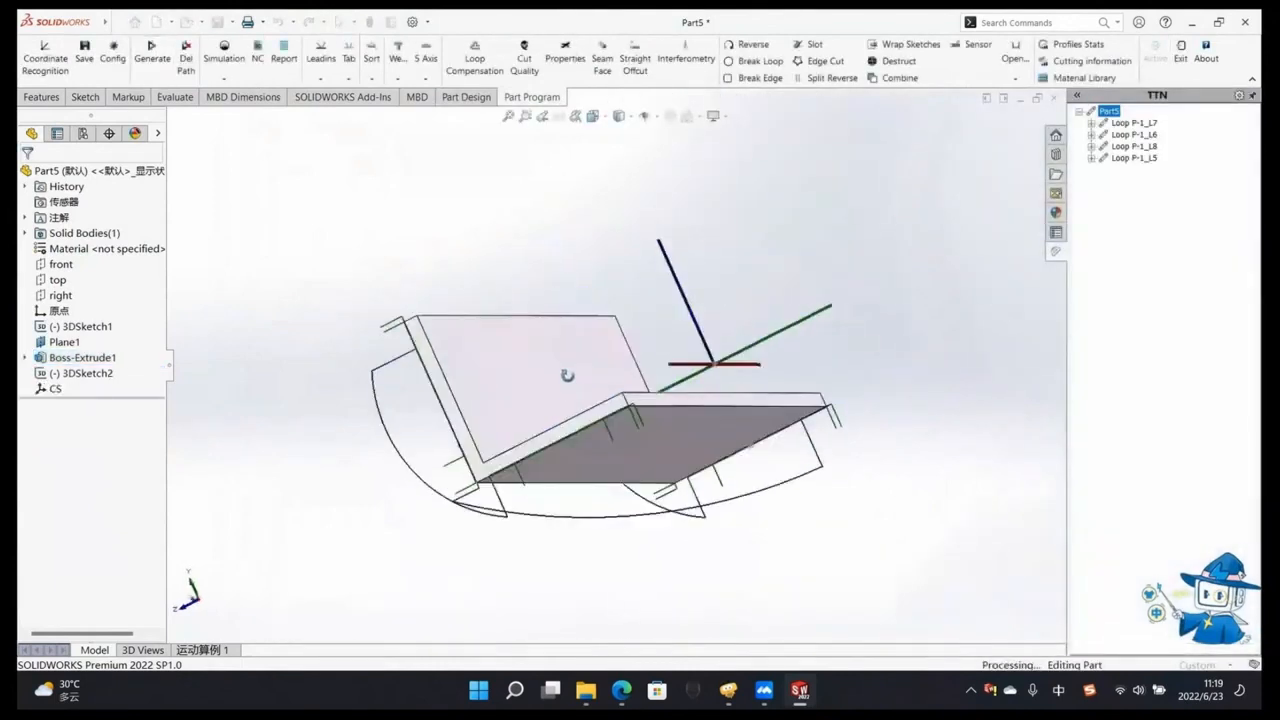
# Step: Run the cutting simulation of the L-angle toolpath to check how its edges are cut, and close it
pyautogui.click(228, 76)
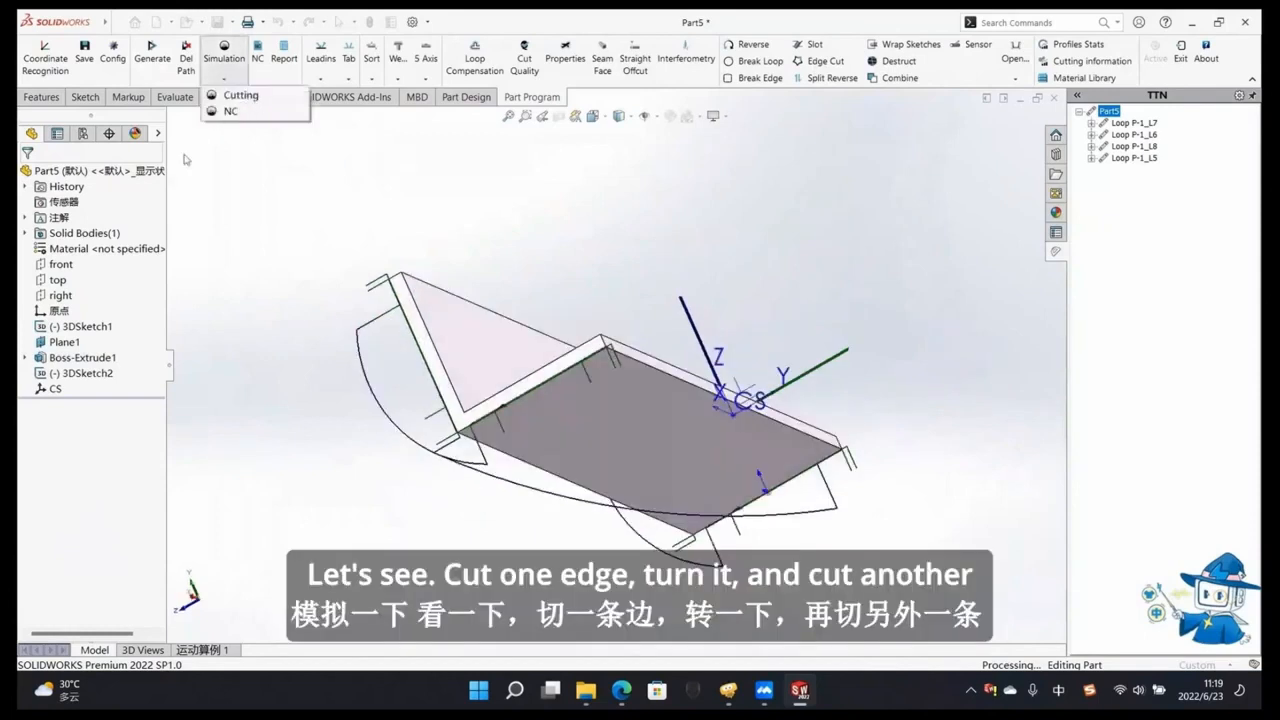
pyautogui.click(216, 113)
pyautogui.click(112, 199)
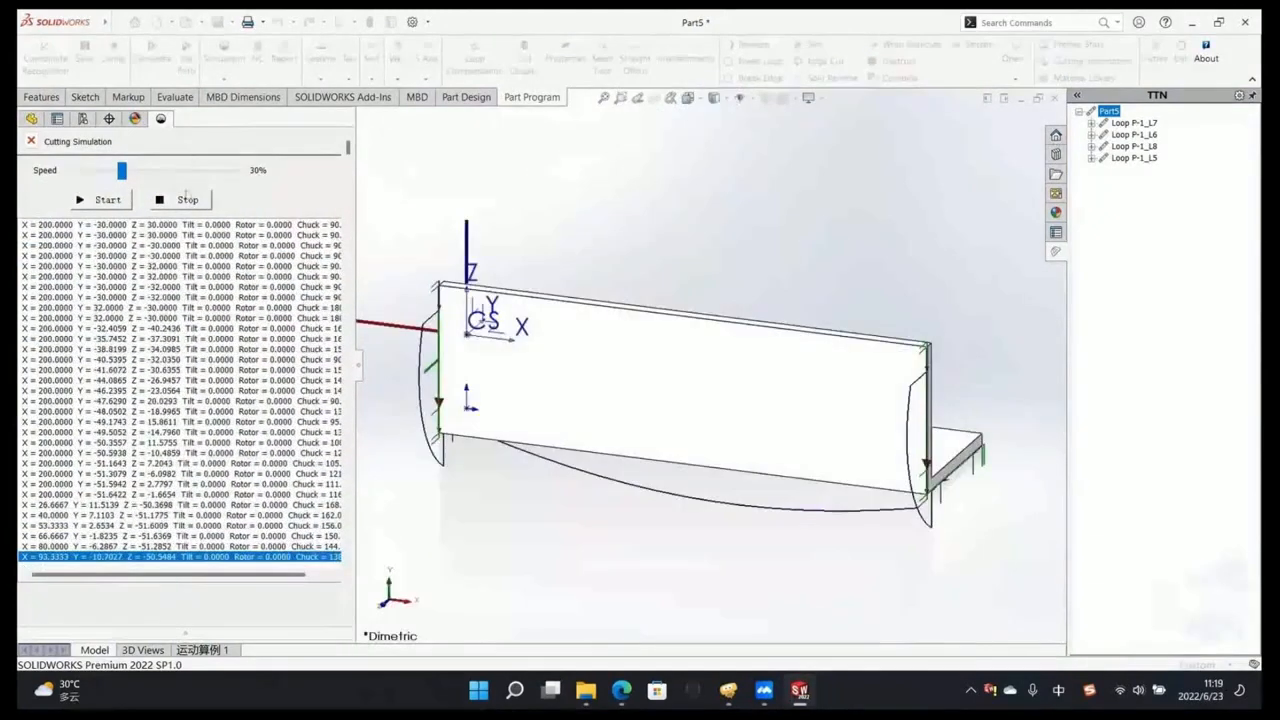
pyautogui.click(31, 141)
# Step: Open the LPattern profile settings in the advanced cutting parameters and examine the Flange1 cut diagram
pyautogui.click(113, 55)
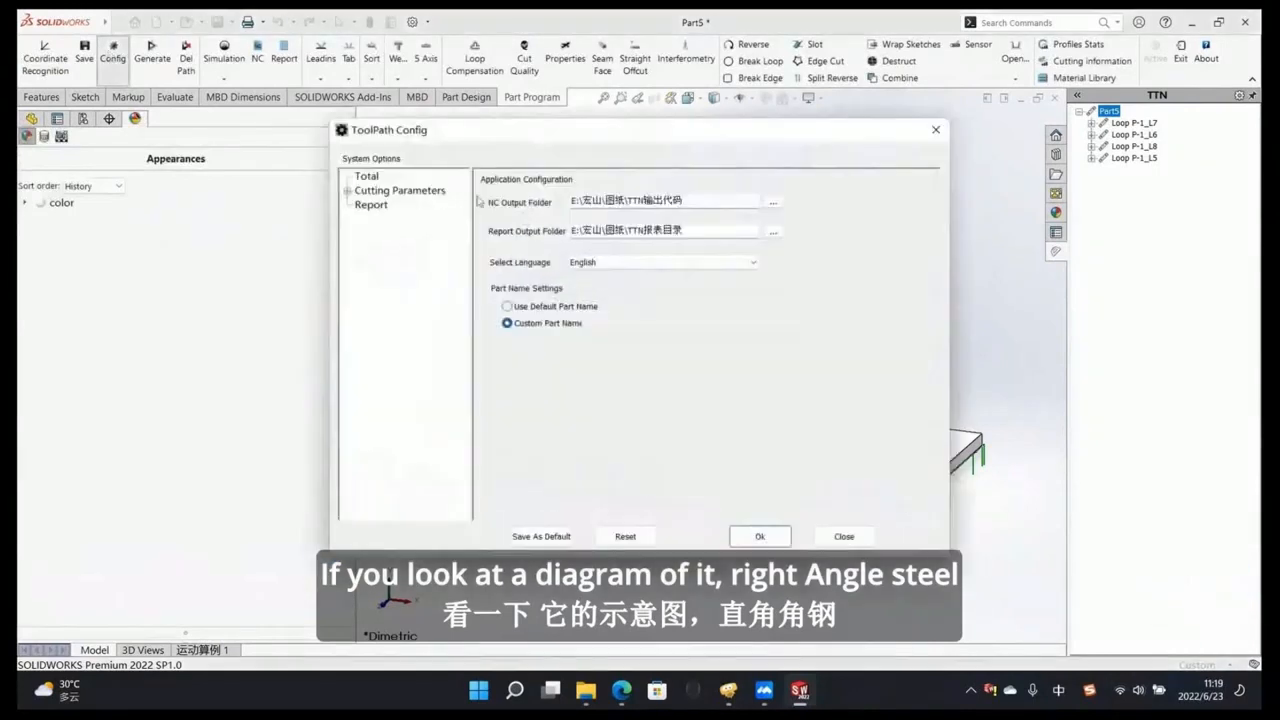
pyautogui.click(400, 190)
pyautogui.click(349, 191)
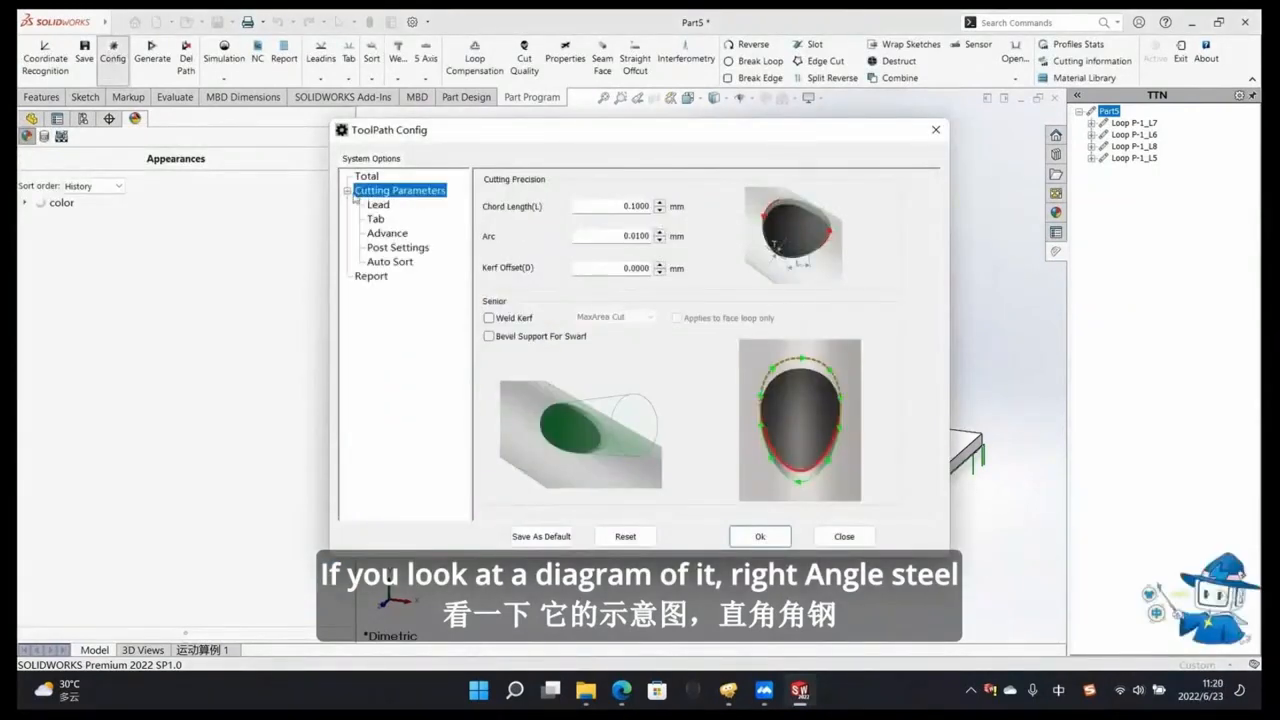
pyautogui.click(387, 233)
pyautogui.click(597, 181)
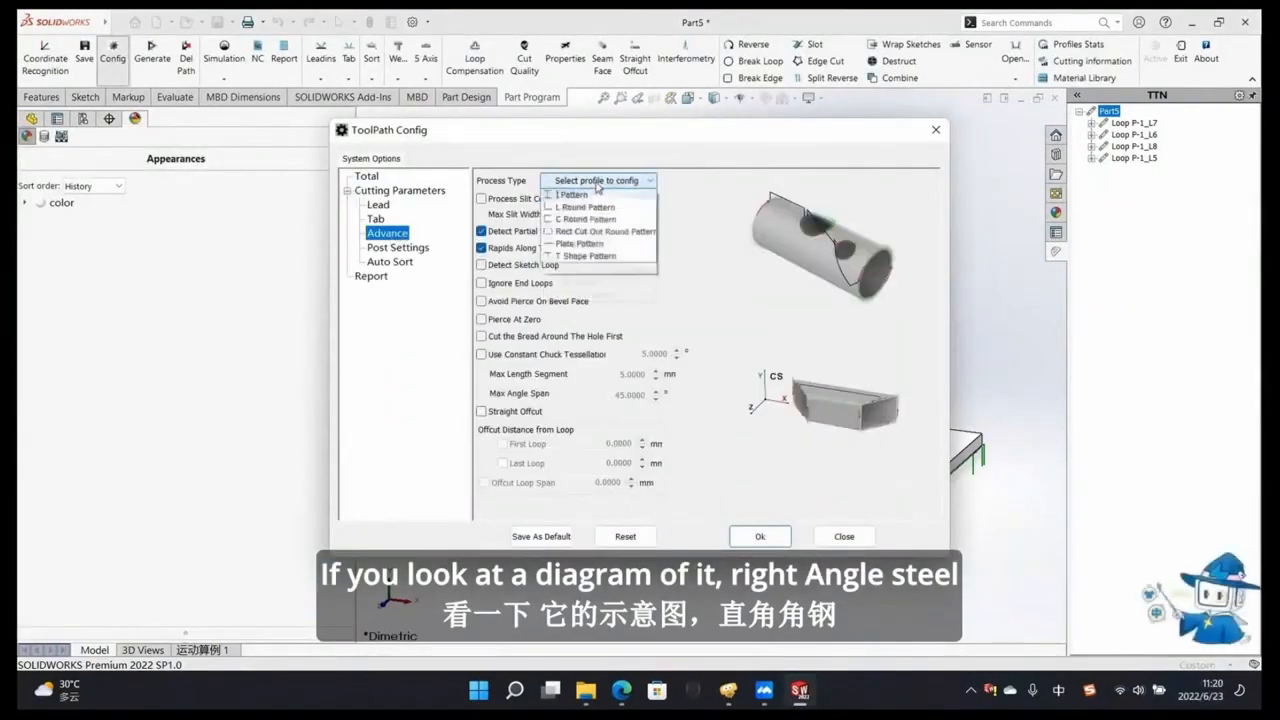
pyautogui.click(590, 208)
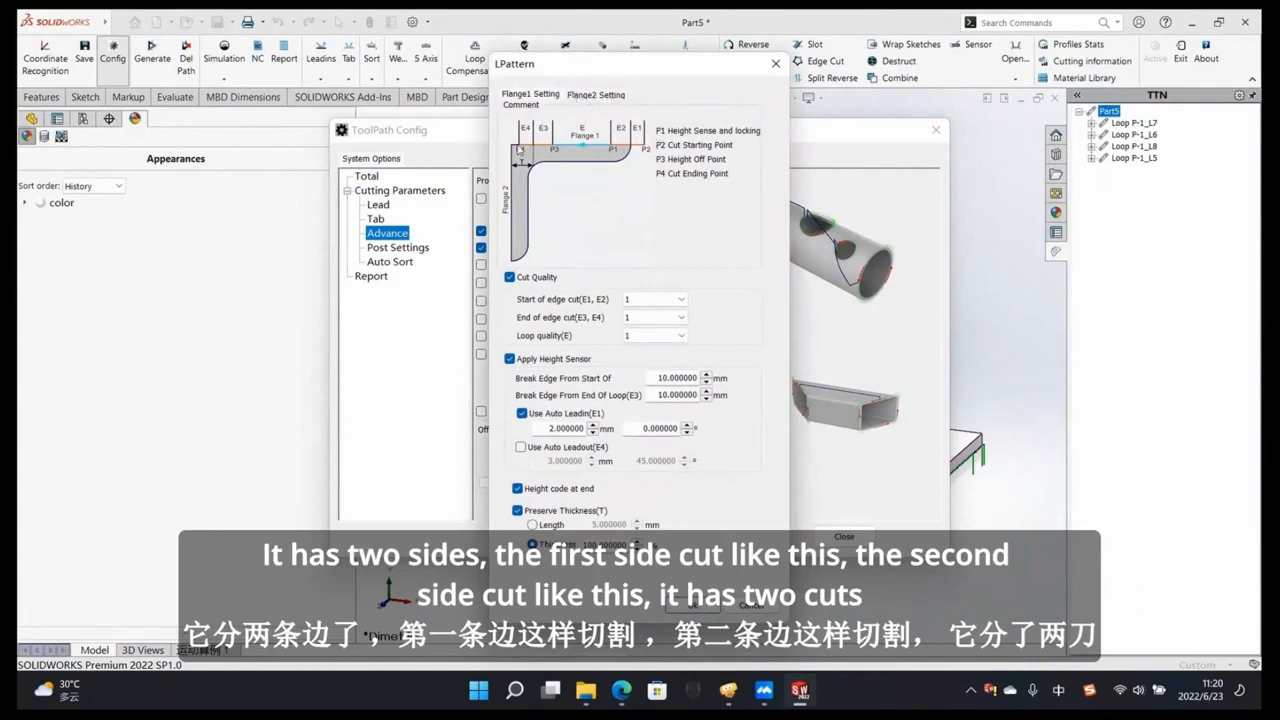
# Step: Examine the LPattern Flange2 settings, then close the configuration unchanged and exit the toolpath environment
pyautogui.click(591, 101)
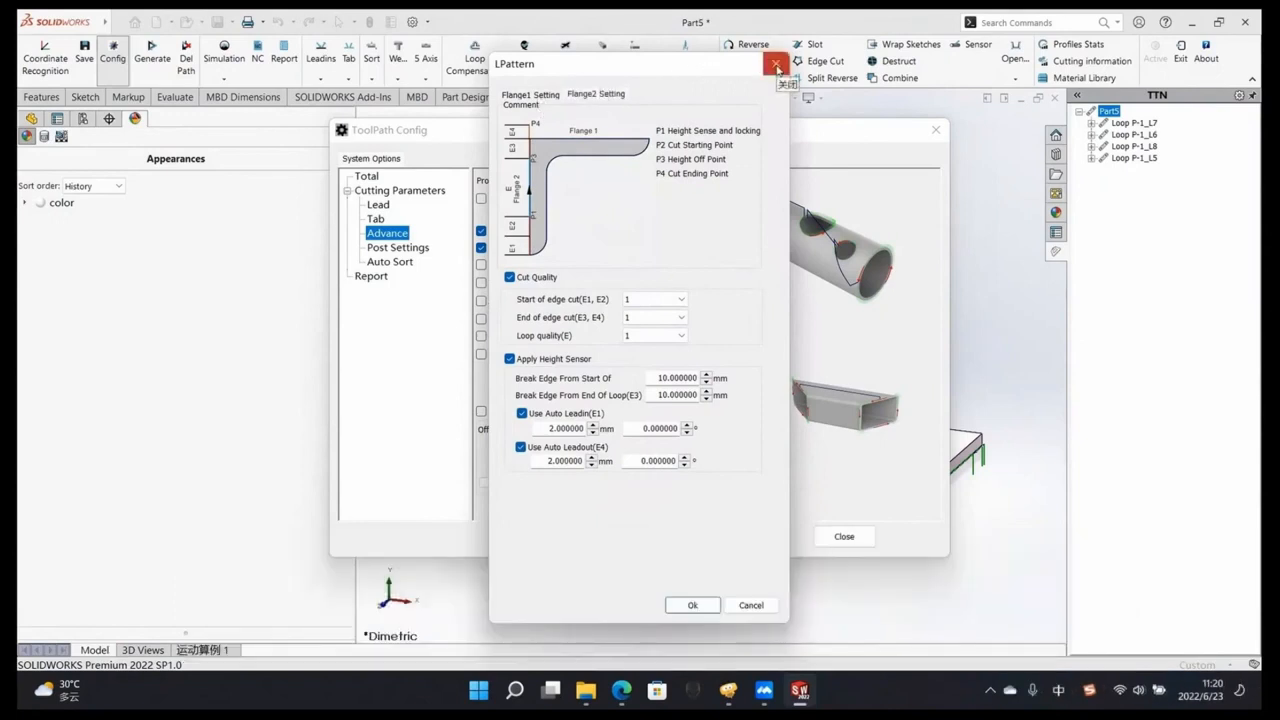
pyautogui.click(776, 66)
pyautogui.click(935, 129)
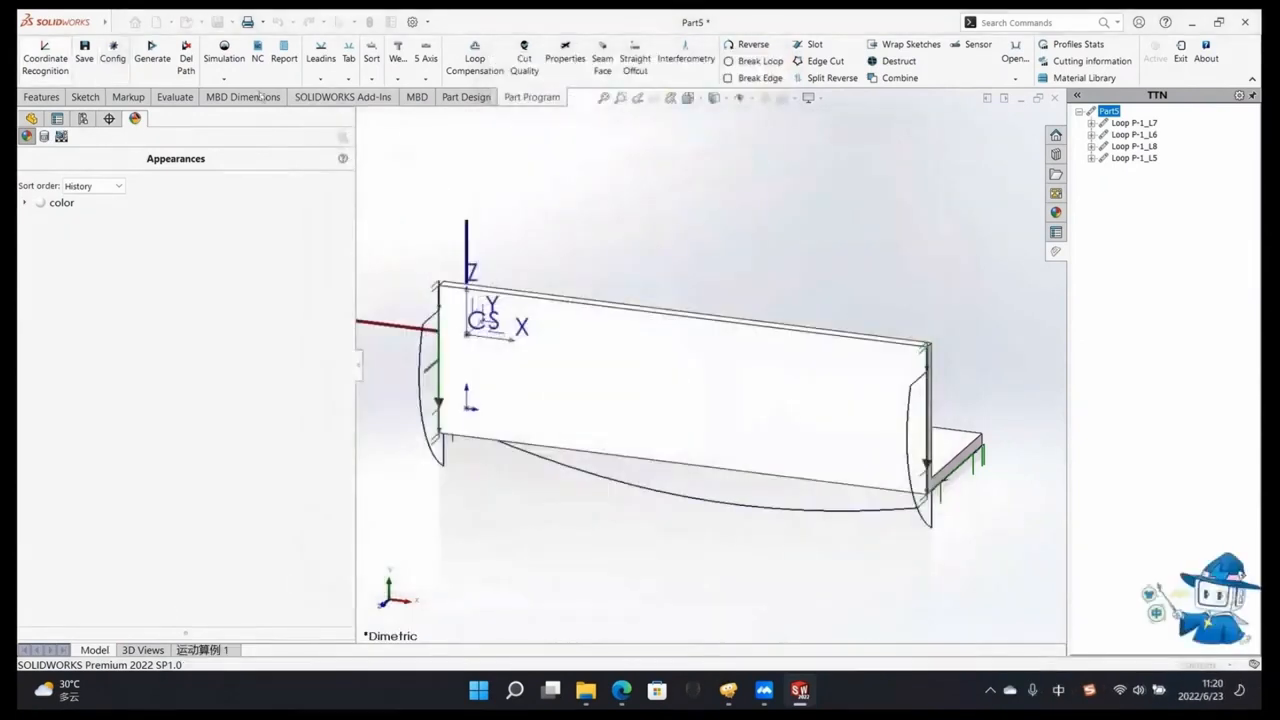
pyautogui.click(1176, 60)
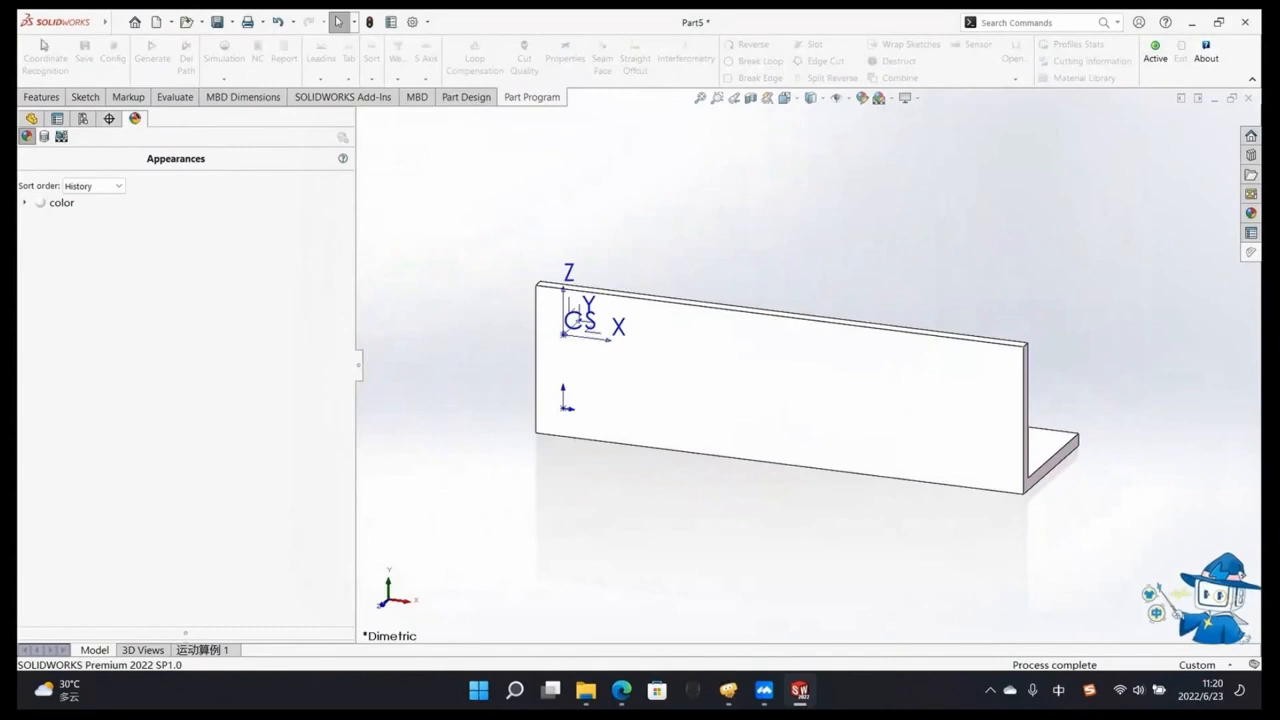
# Step: Try to create a rounded-corner L-angle tube 200 mm long, 60 × 80 mm, 5 mm thick with 10 mm corner radius in the current part
pyautogui.click(484, 99)
pyautogui.click(35, 56)
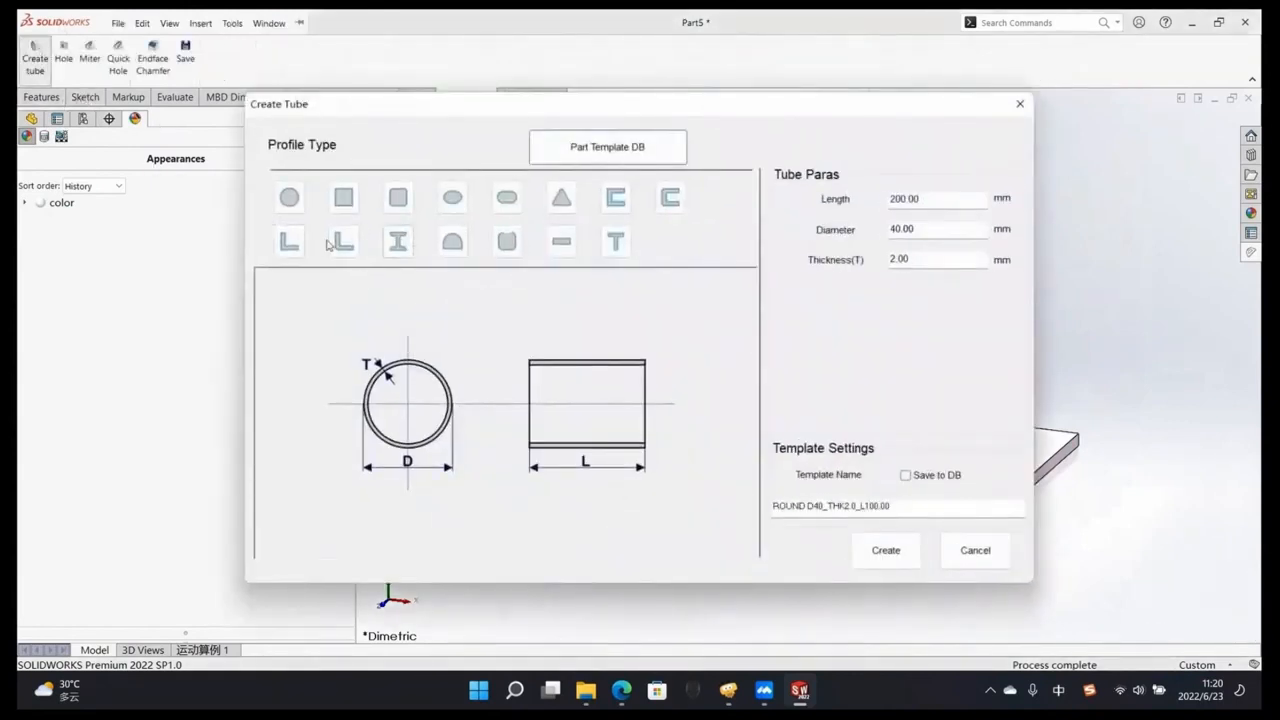
pyautogui.click(342, 241)
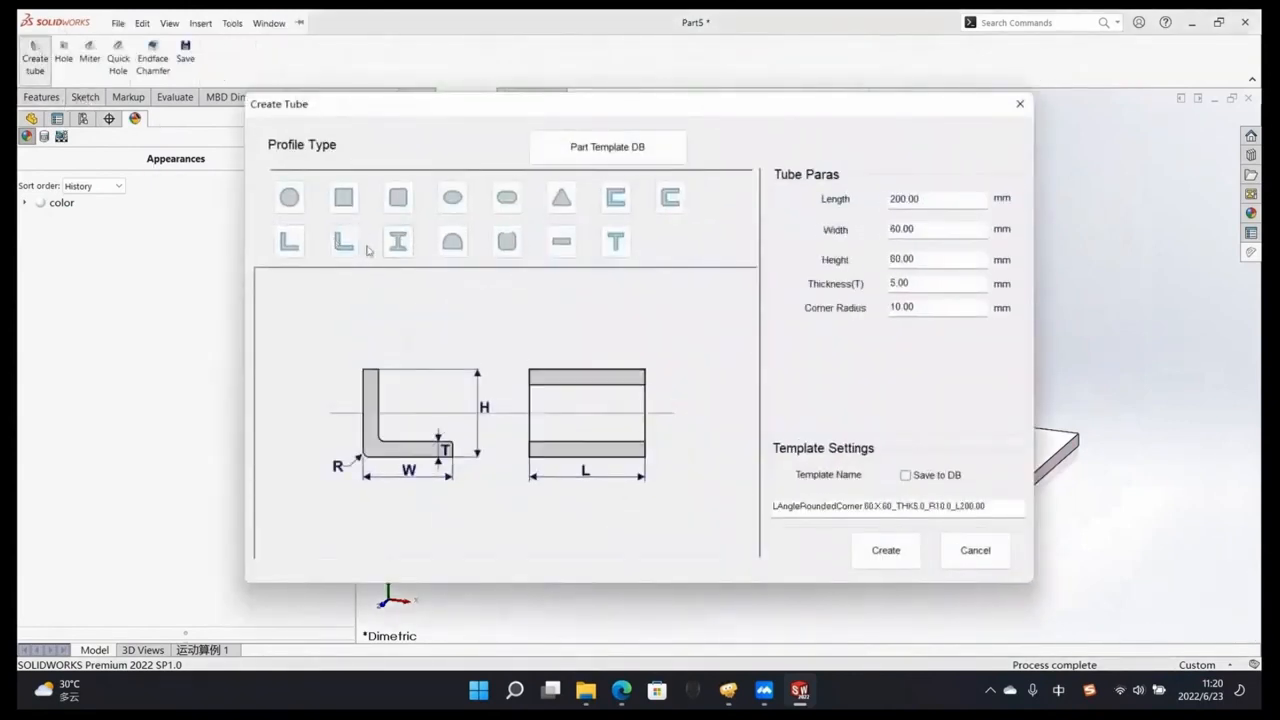
pyautogui.click(886, 550)
pyautogui.click(741, 350)
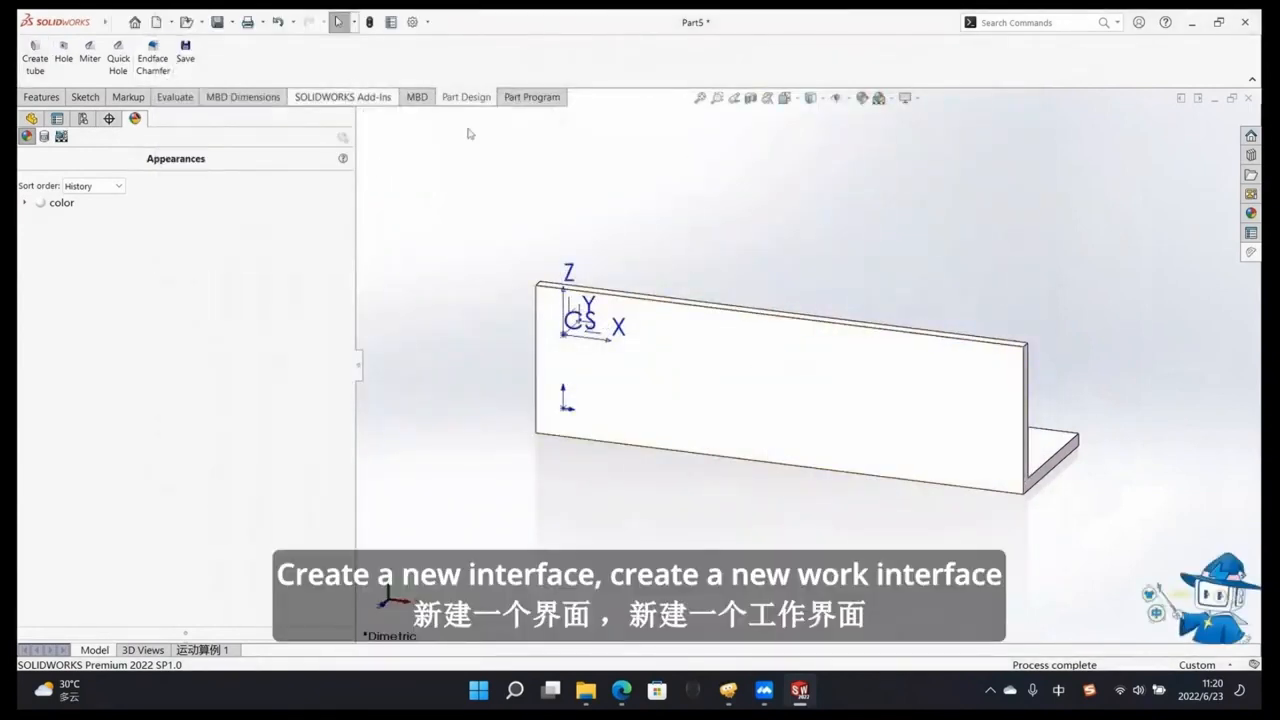
# Step: Create a new part and generate a rounded-corner L-angle tube in it
pyautogui.click(531, 97)
pyautogui.click(168, 22)
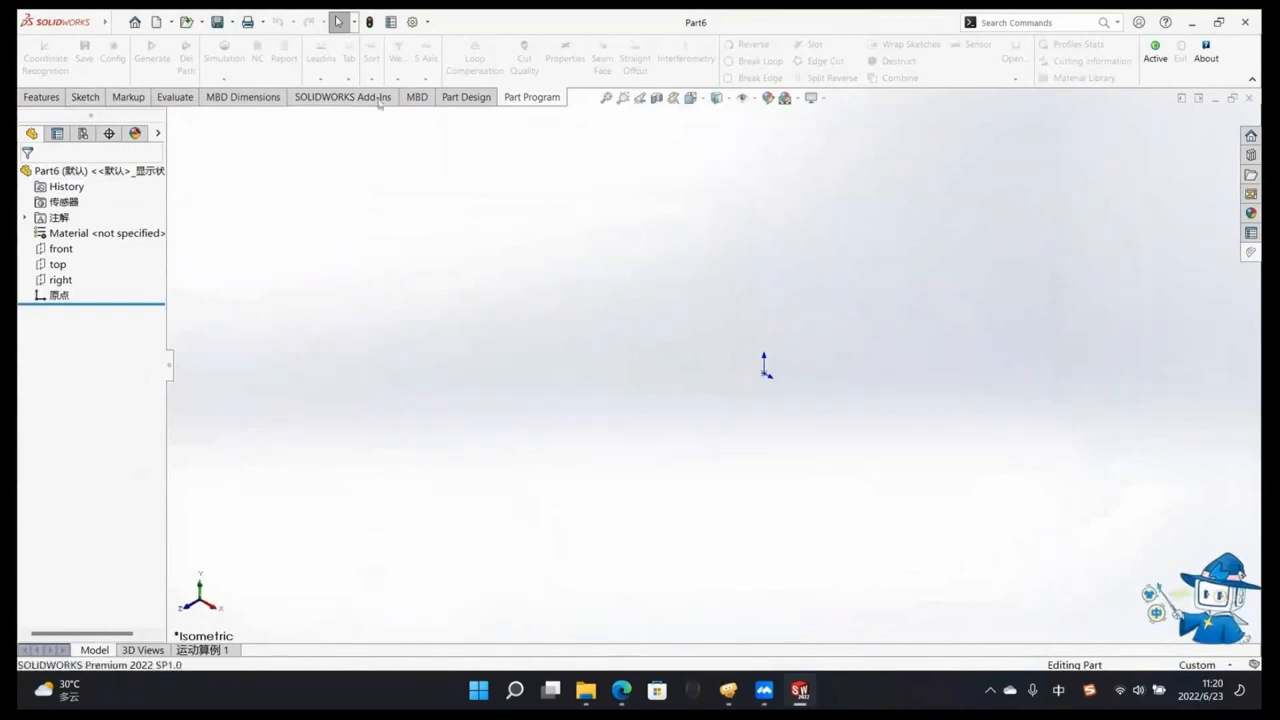
pyautogui.click(466, 97)
pyautogui.click(36, 52)
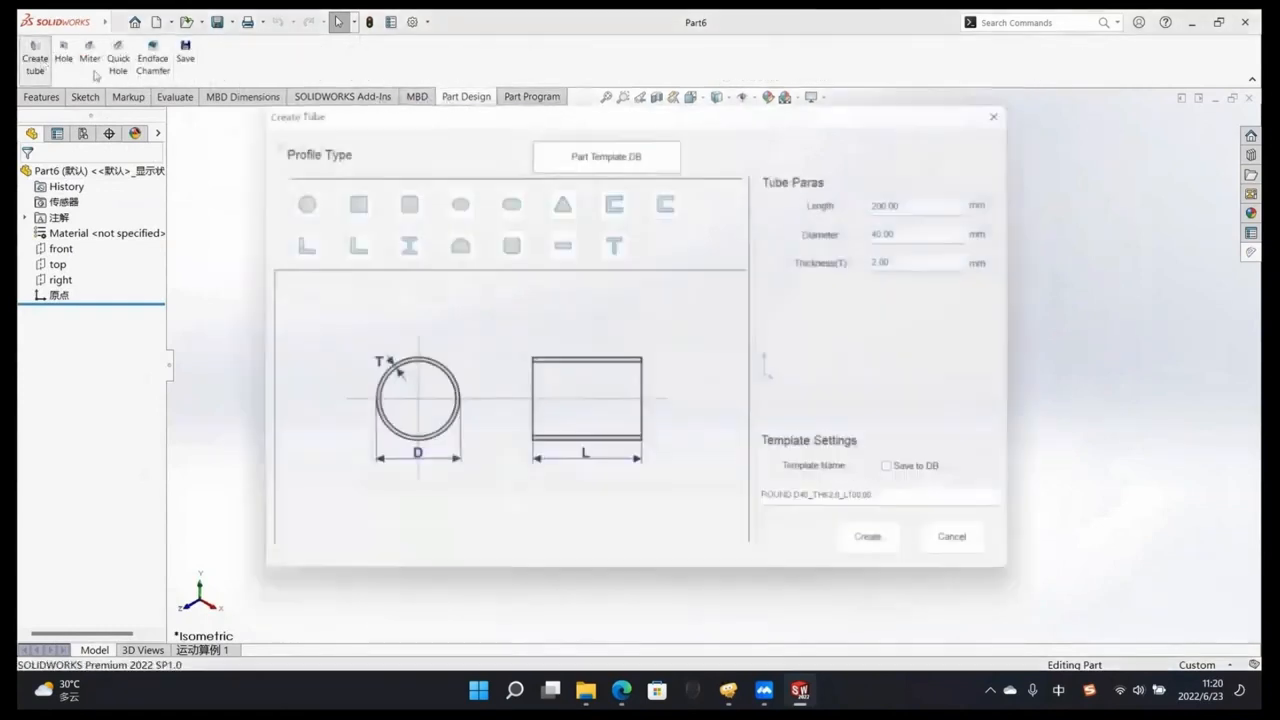
pyautogui.click(343, 241)
pyautogui.click(874, 547)
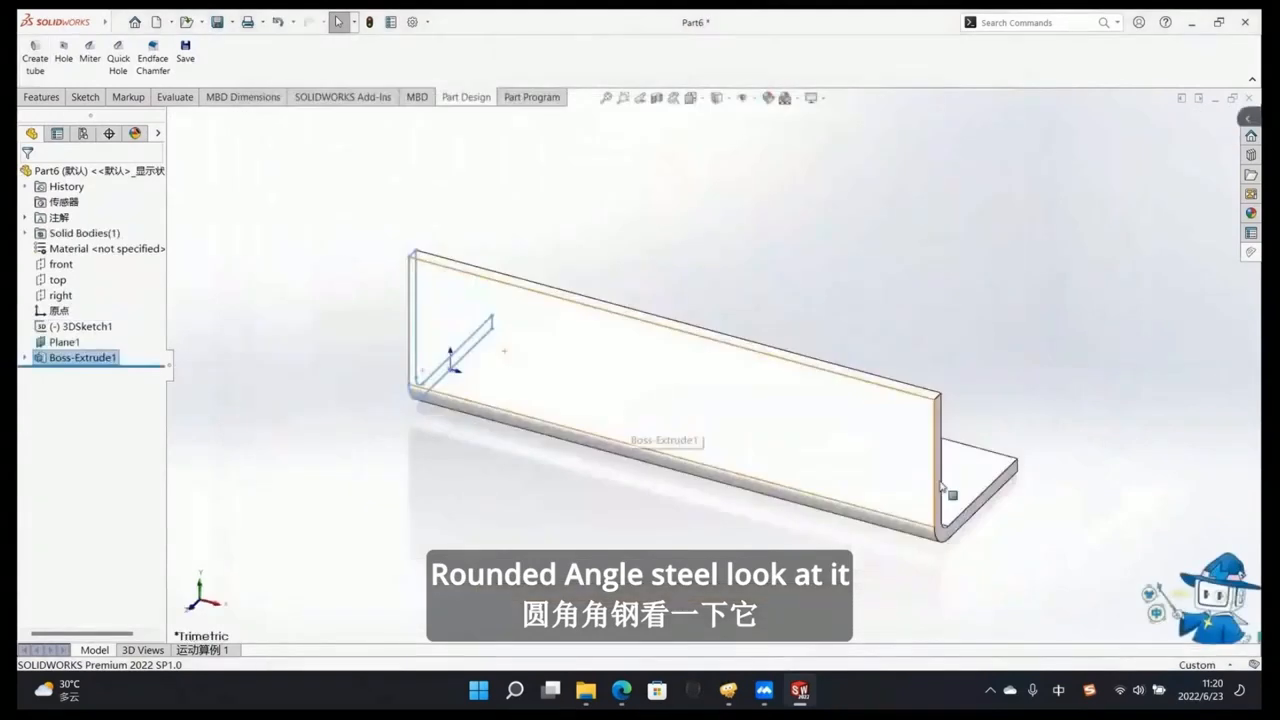
# Step: Activate the toolpath environment and generate the cutting paths for the rounded L-angle tube
pyautogui.moveTo(941, 487); pyautogui.dragTo(890, 500, button='middle')
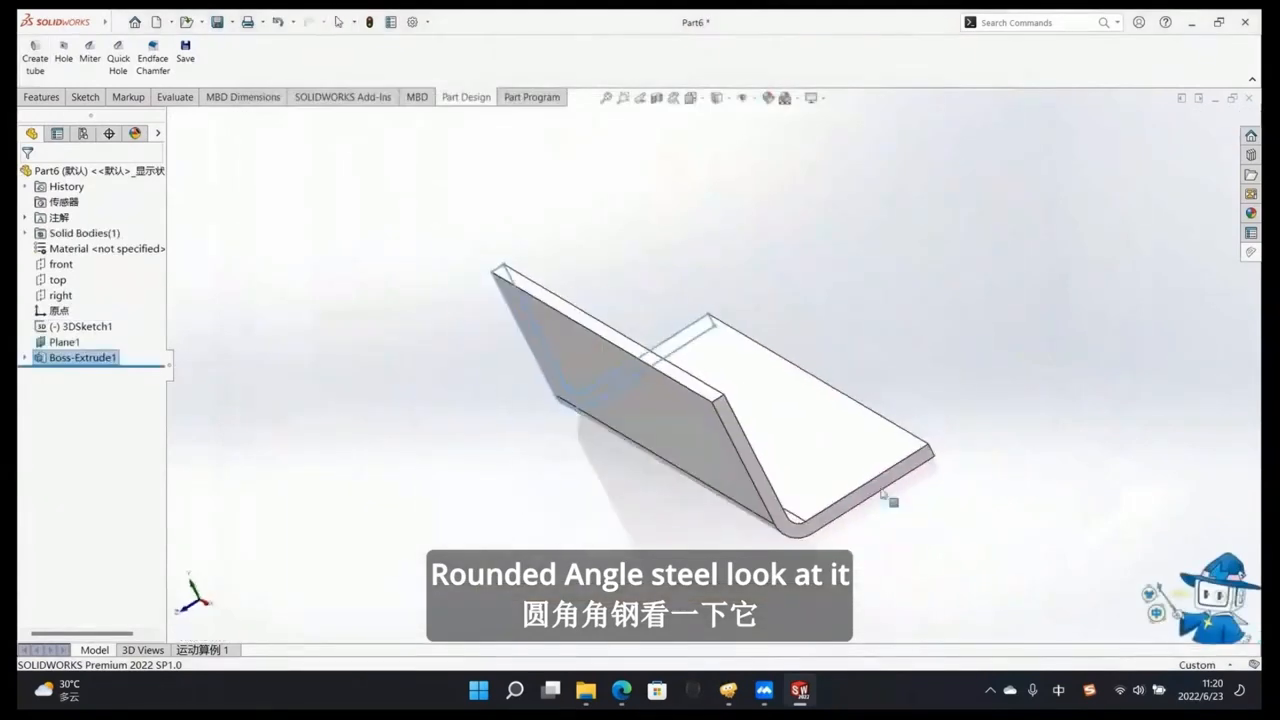
pyautogui.click(532, 97)
pyautogui.click(1155, 55)
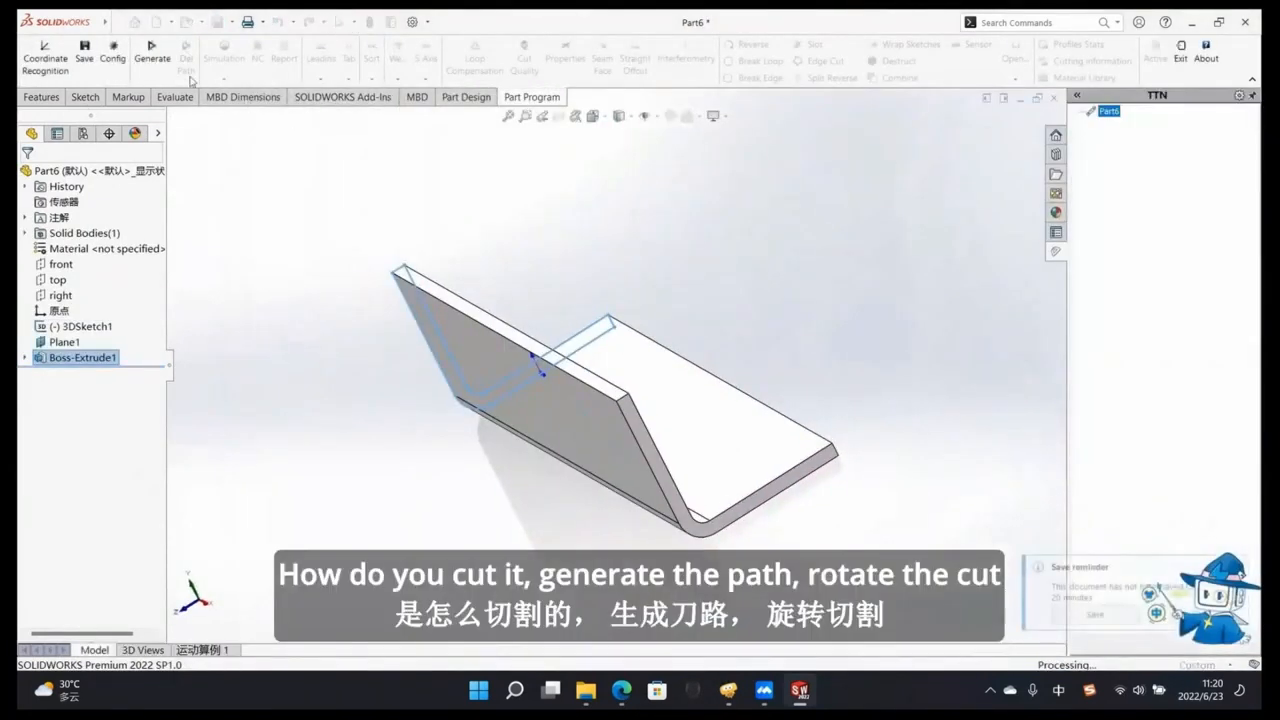
pyautogui.click(152, 52)
# Step: Run the cutting simulation of the rounded L-angle tube at 30% speed to check the rotary corner cutting, and close it
pyautogui.click(224, 78)
pyautogui.click(238, 96)
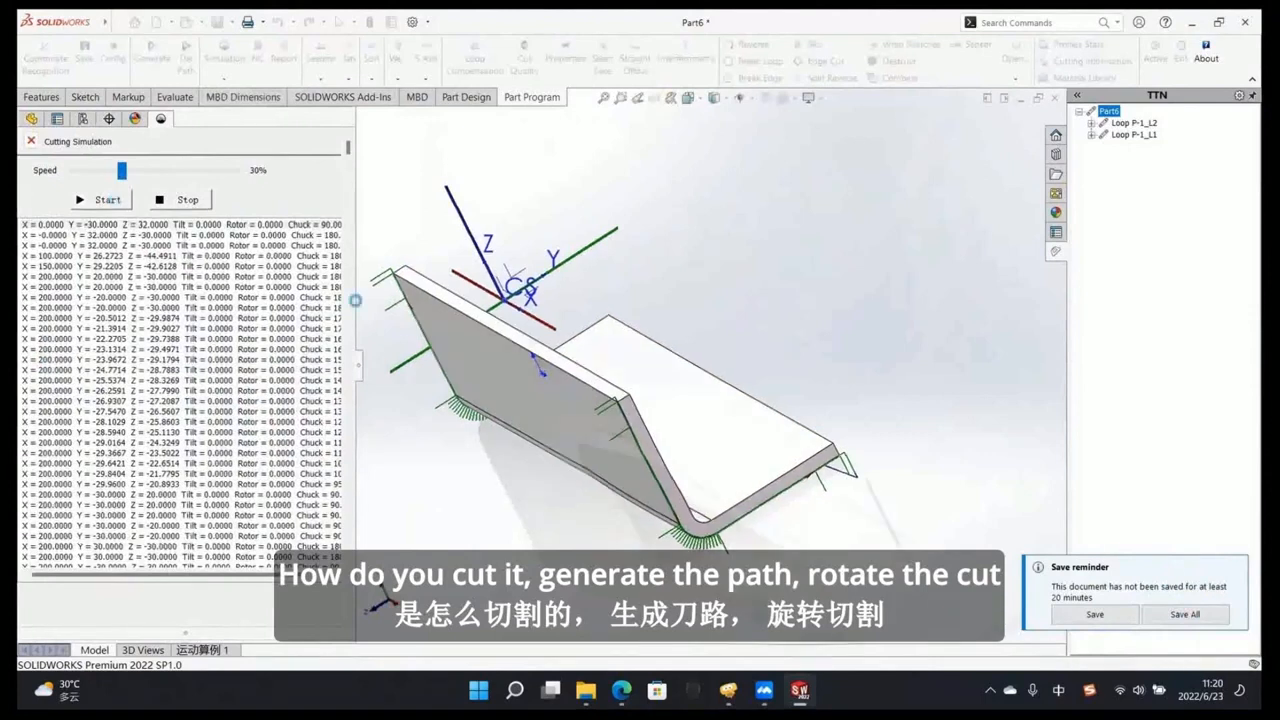
pyautogui.click(110, 199)
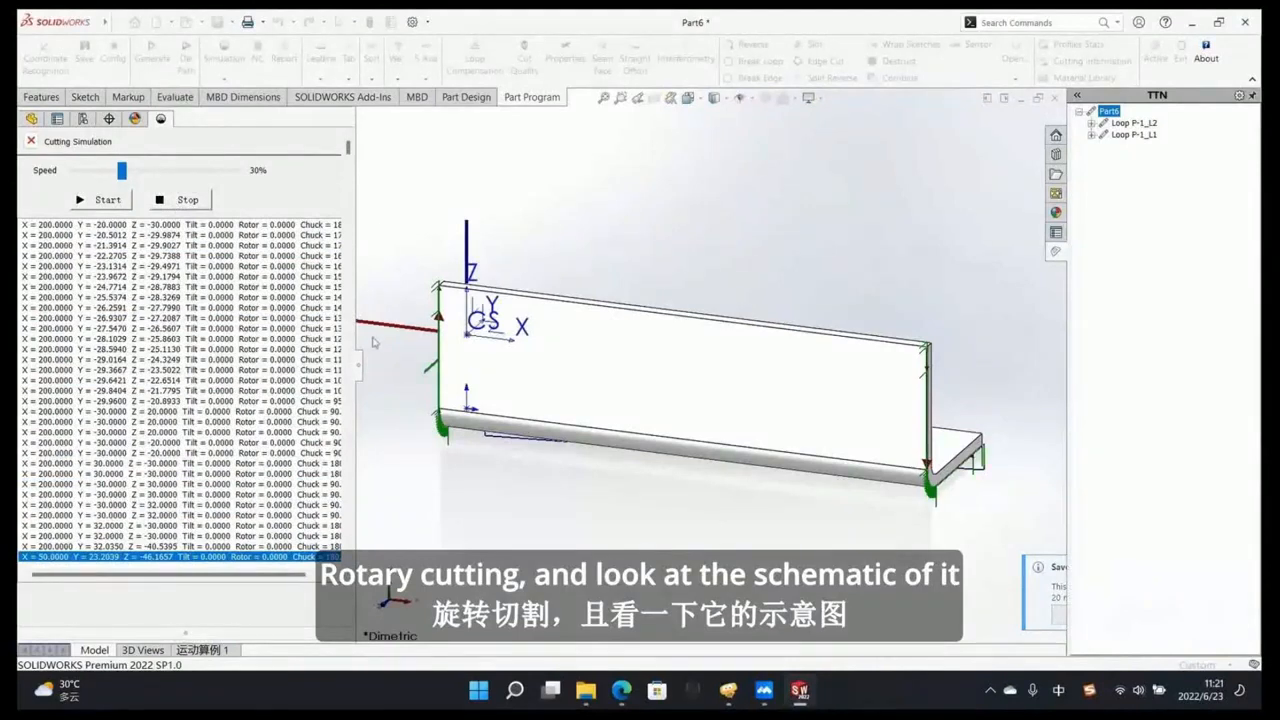
pyautogui.click(362, 367)
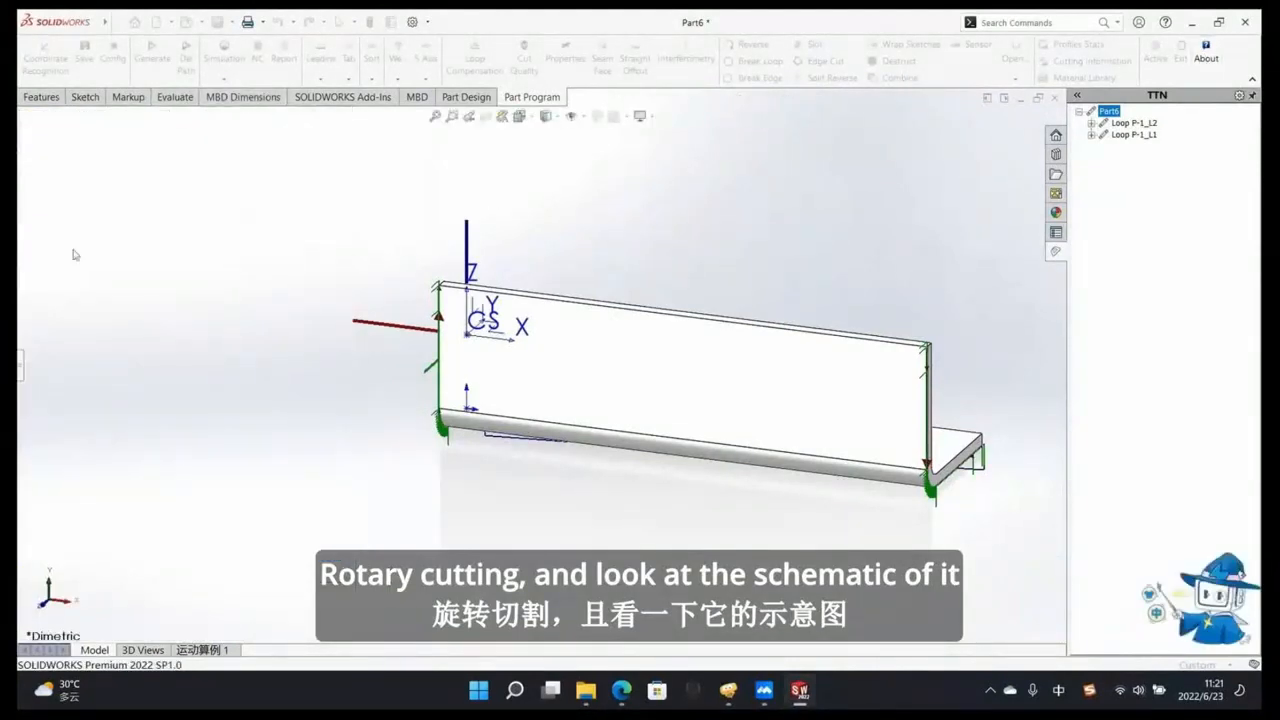
pyautogui.click(22, 360)
pyautogui.click(29, 149)
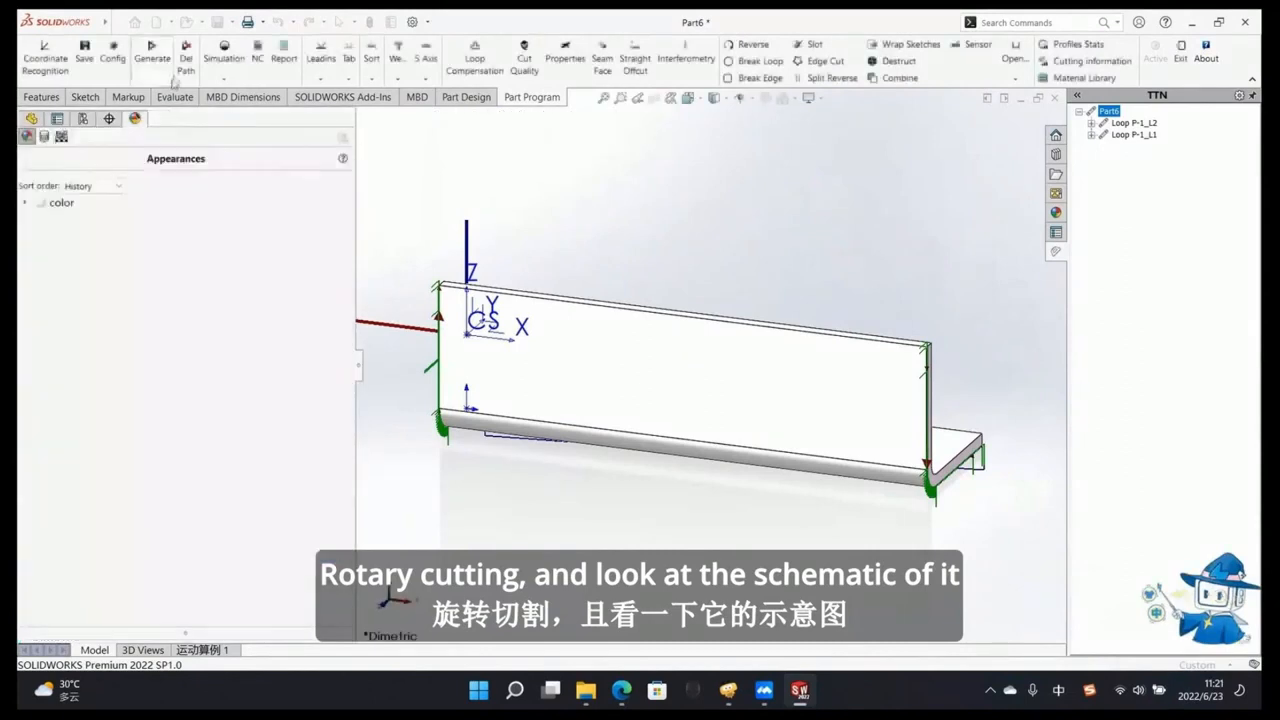
# Step: Examine the L Round Pattern Flange1 settings in the advanced cutting parameters, close the configuration unchanged and exit the toolpath environment
pyautogui.click(113, 55)
pyautogui.click(390, 190)
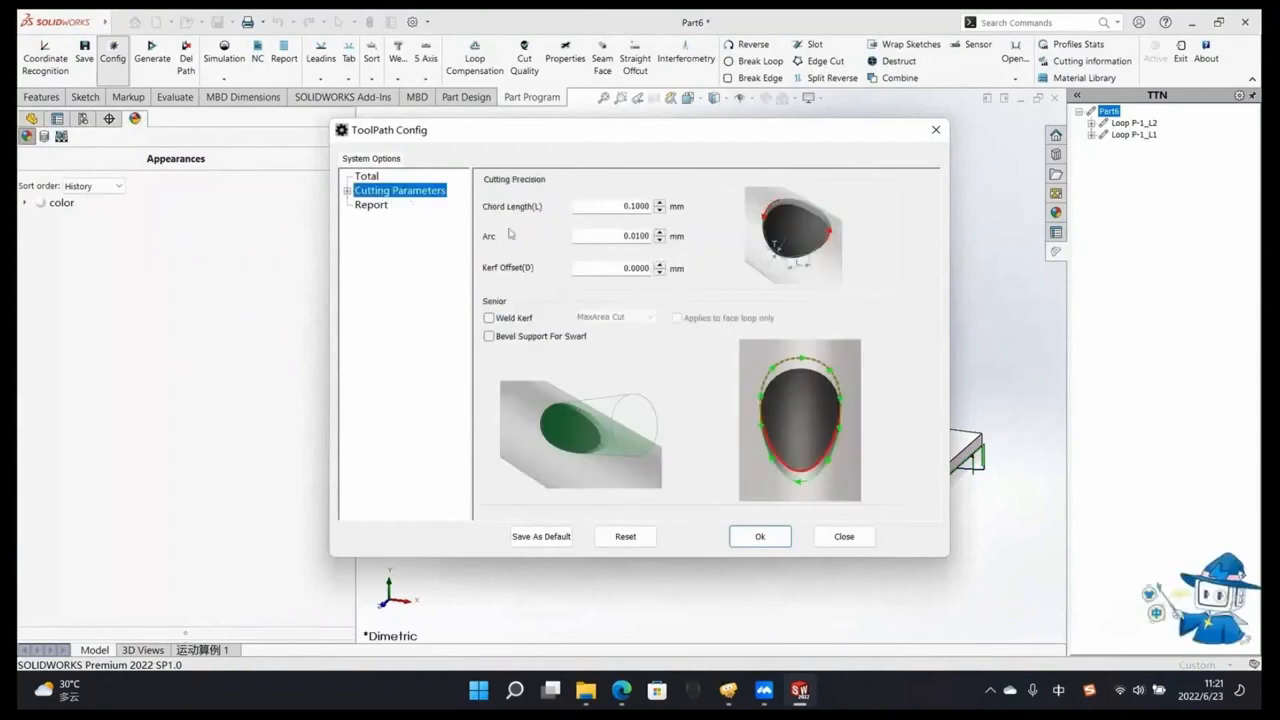
pyautogui.click(348, 190)
pyautogui.click(400, 234)
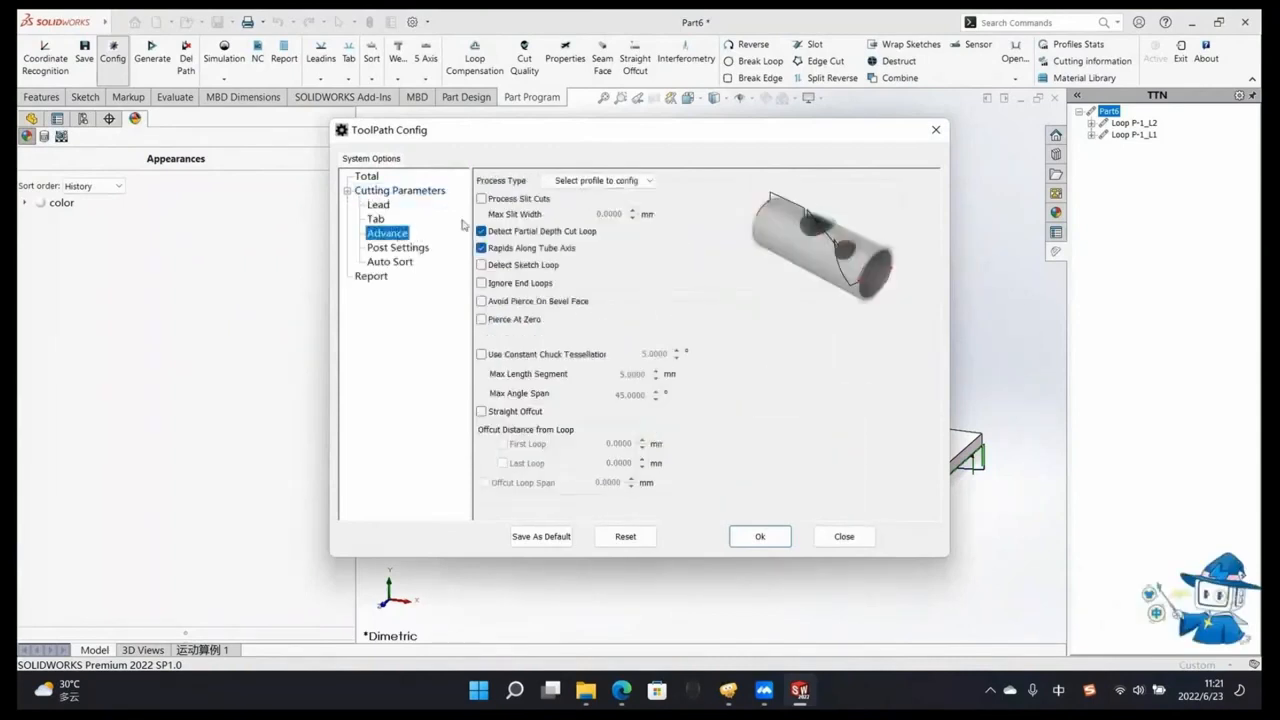
pyautogui.click(598, 181)
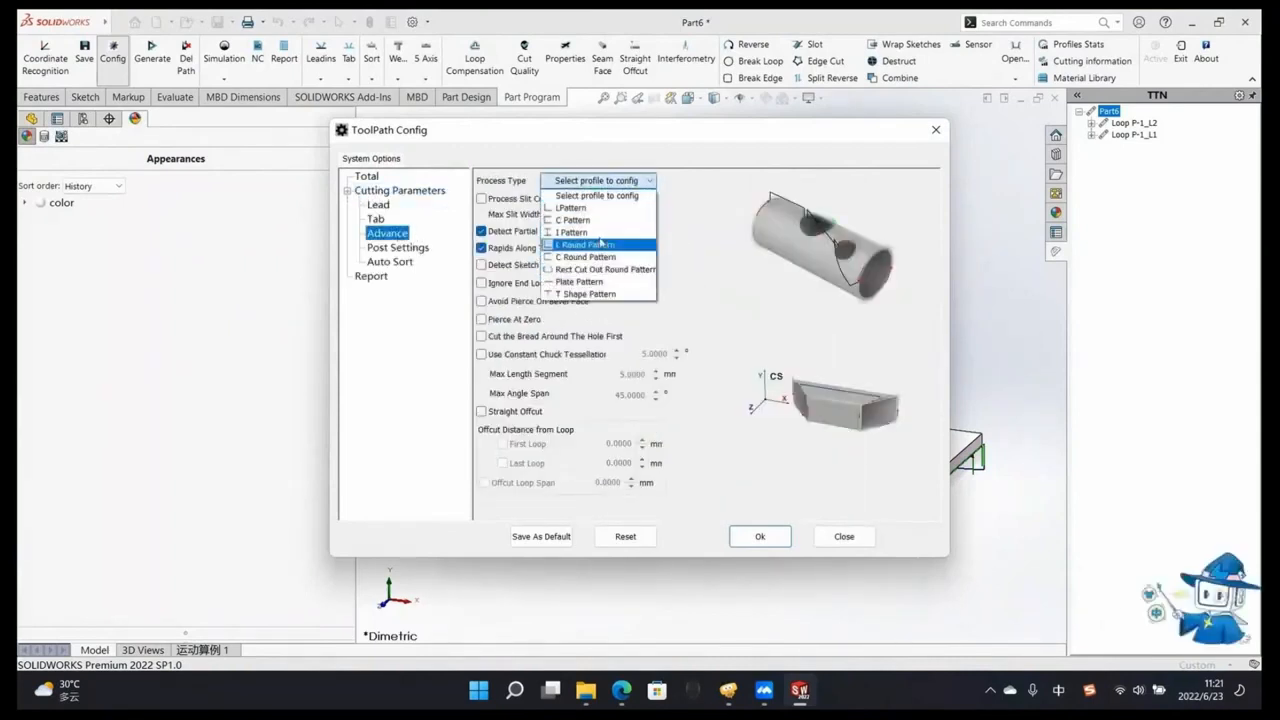
pyautogui.click(599, 246)
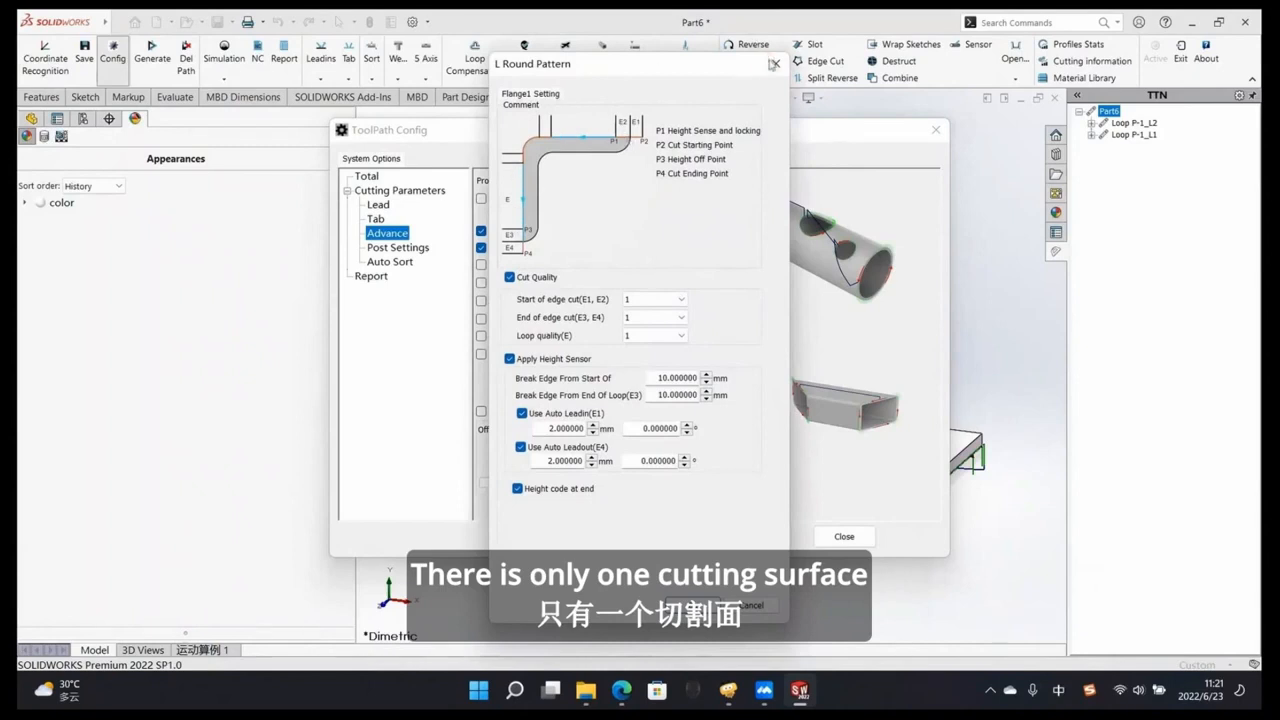
pyautogui.click(774, 63)
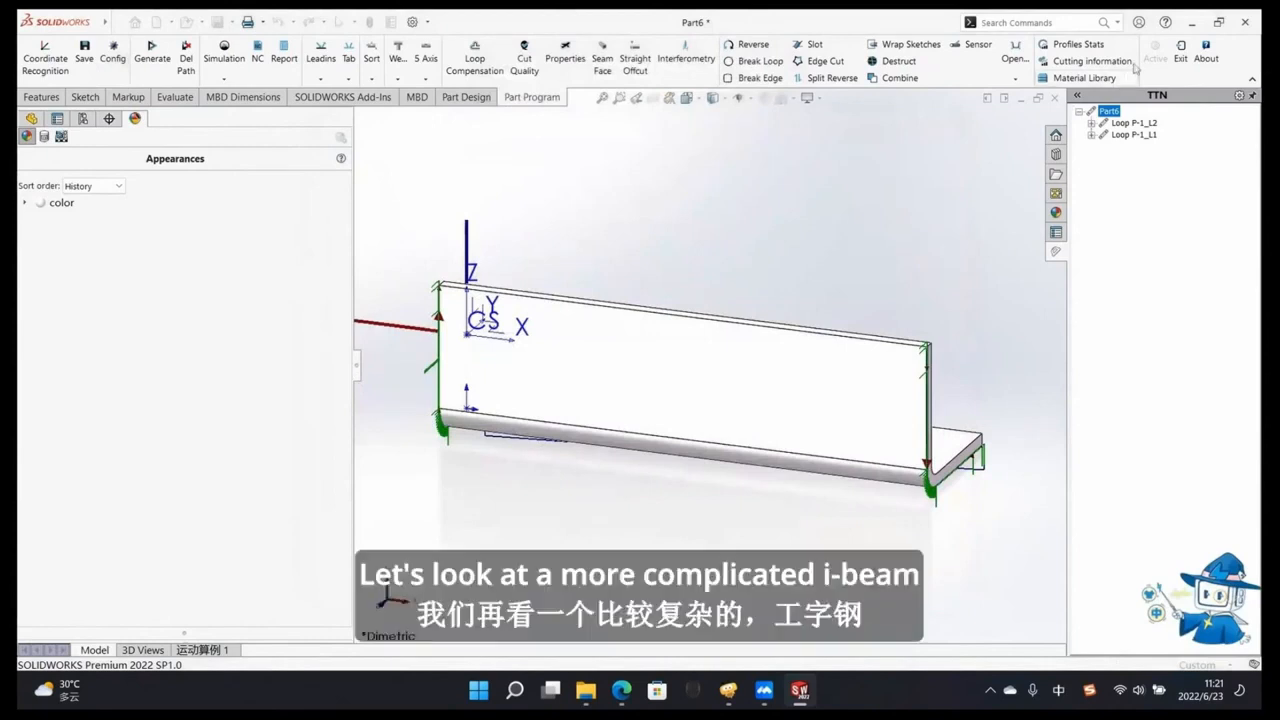
pyautogui.click(1183, 52)
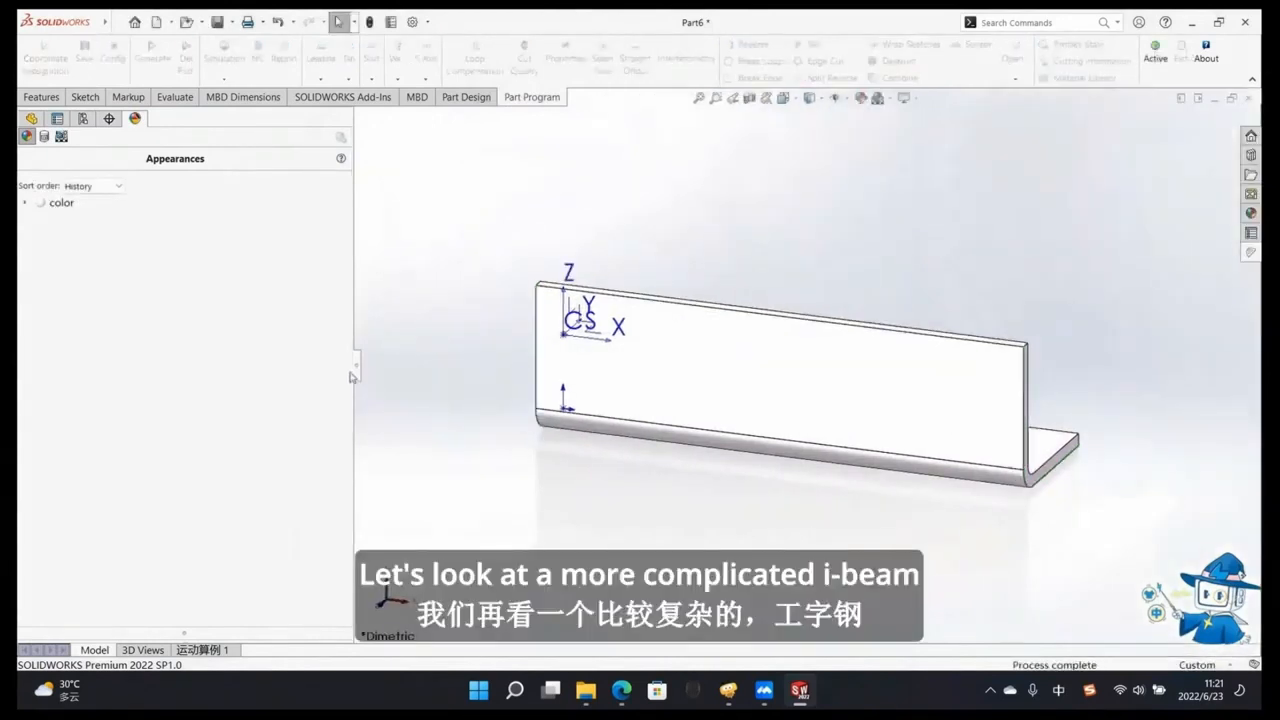
# Step: Open the I-beam part 工字钢100X100 from the 工字钢 folder inside 004-型材
pyautogui.click(358, 375)
pyautogui.moveTo(648, 384)
pyautogui.mouseDown(button='middle')
pyautogui.moveTo(570, 378)
pyautogui.moveTo(638, 384)
pyautogui.mouseUp(button='middle')
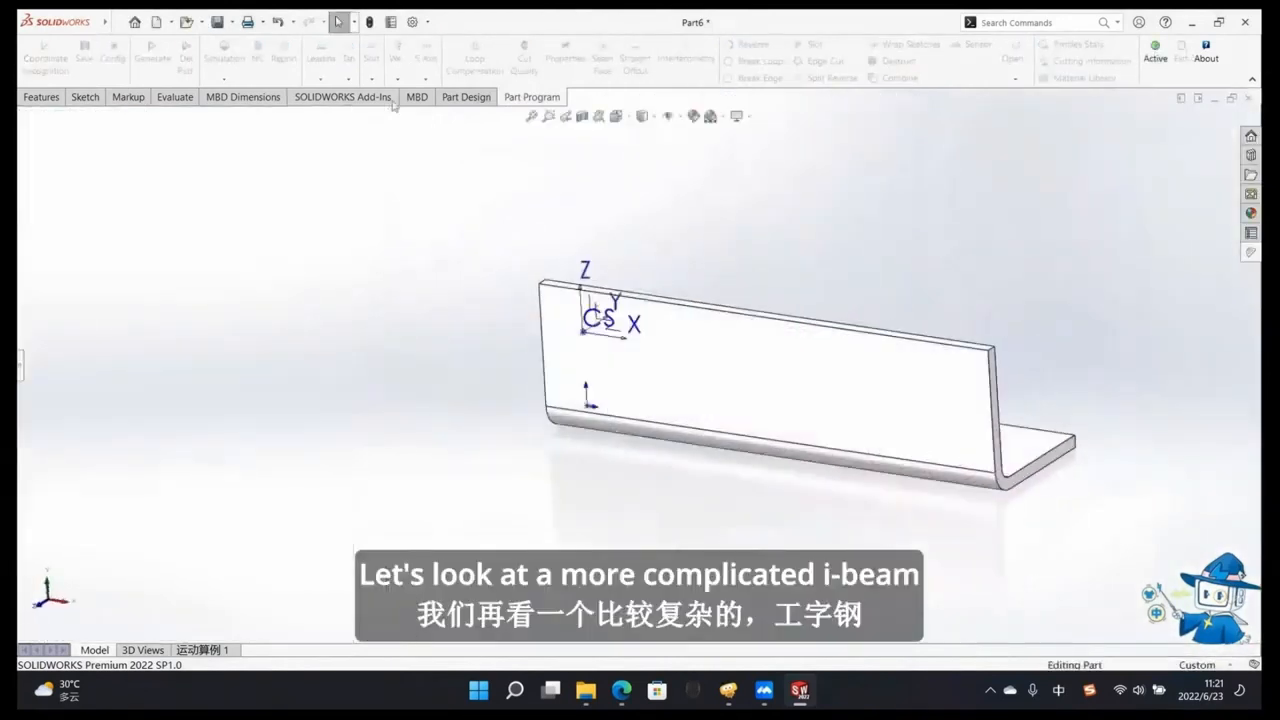
pyautogui.click(158, 23)
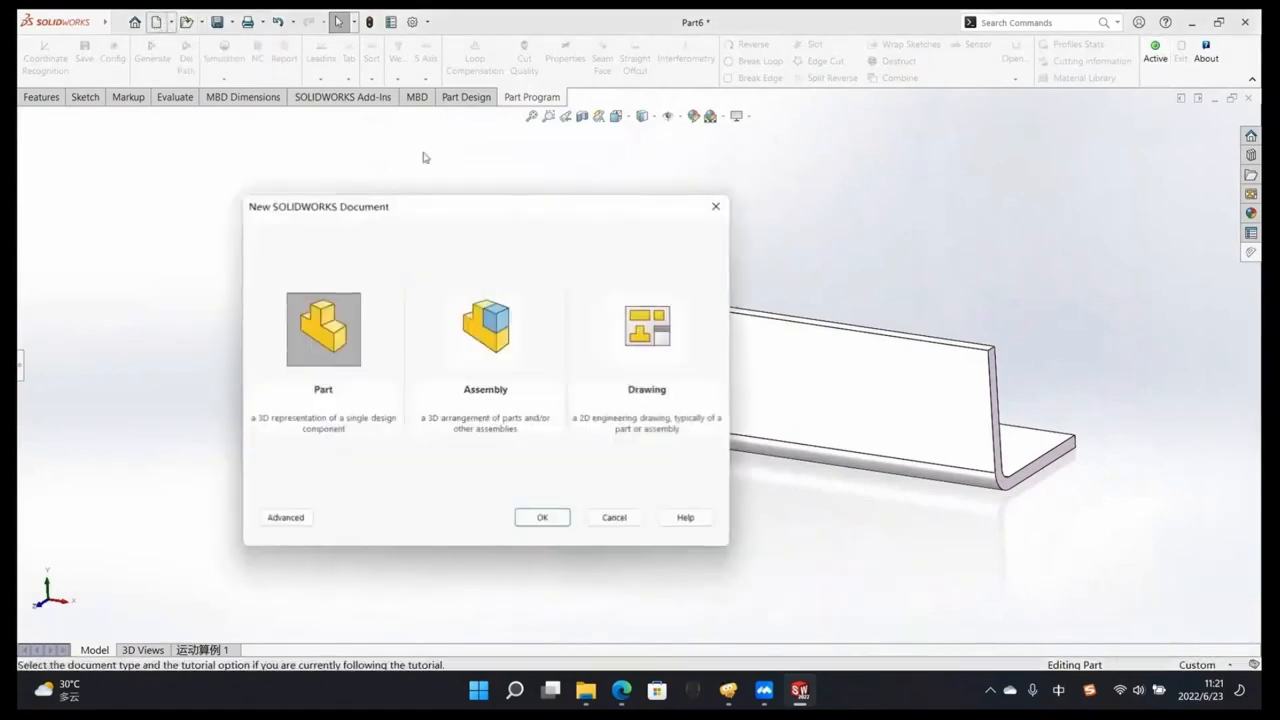
pyautogui.click(715, 208)
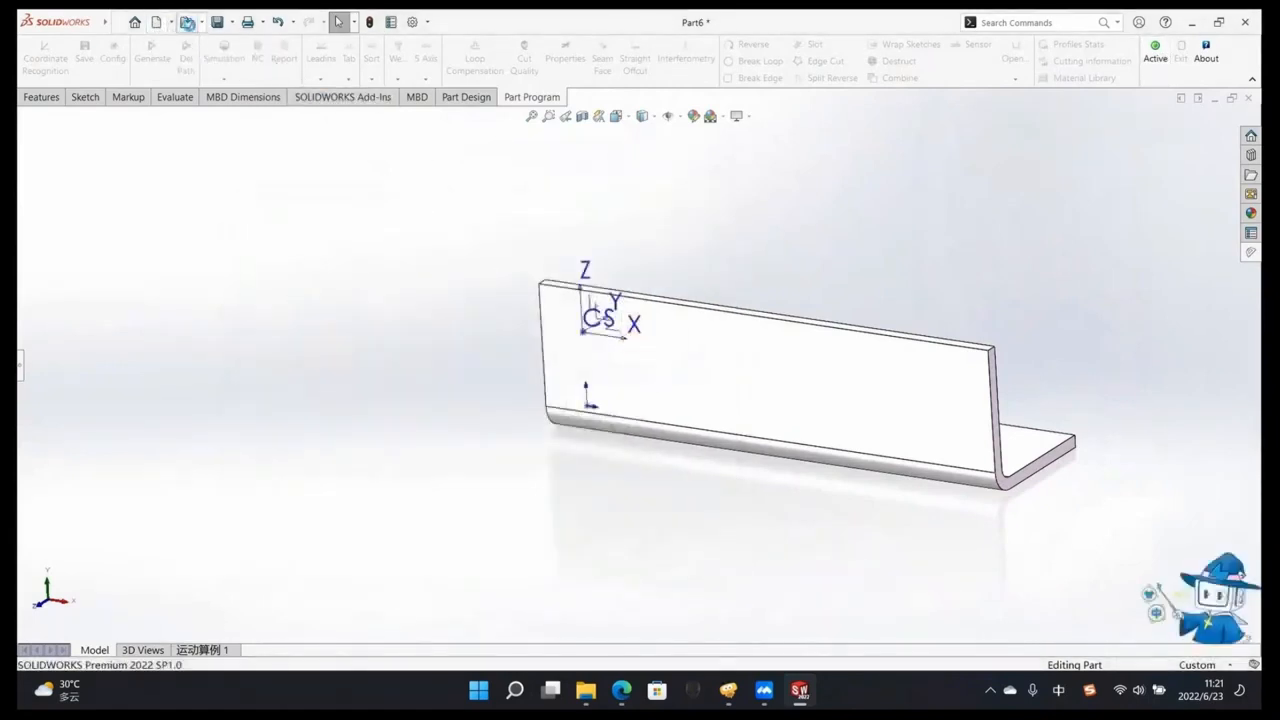
pyautogui.click(187, 22)
pyautogui.click(378, 192)
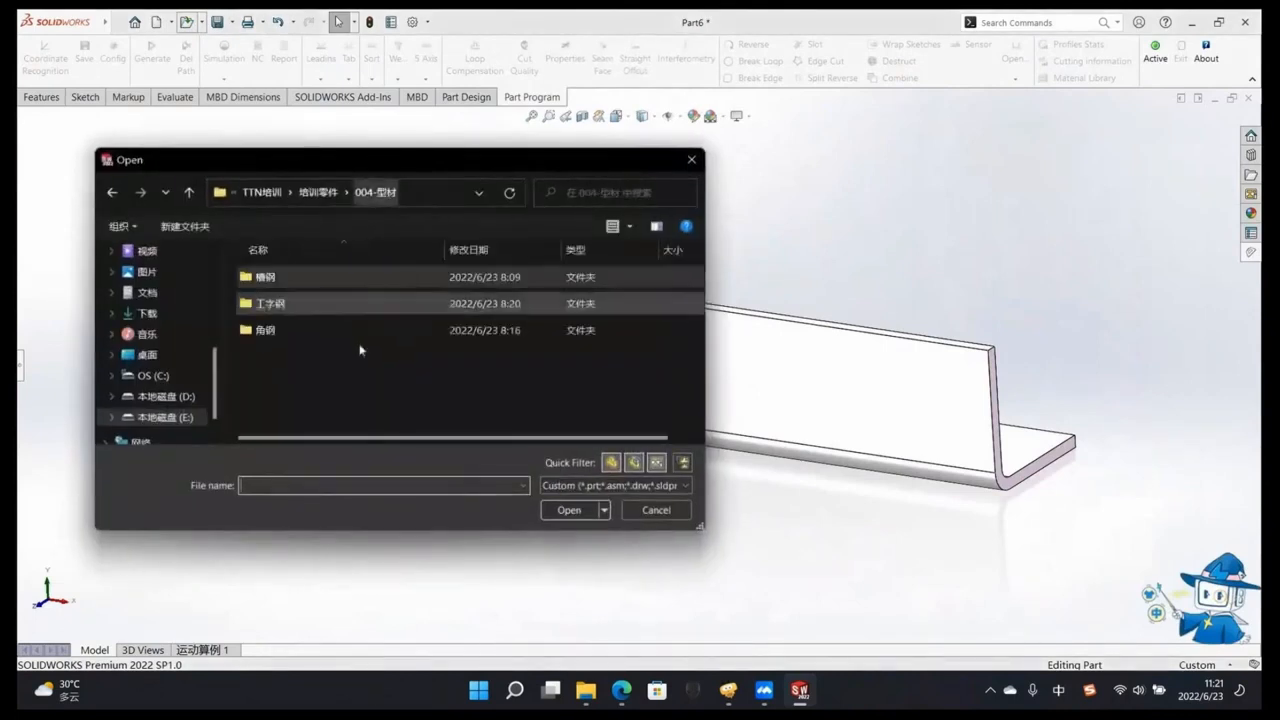
pyautogui.doubleClick(325, 305)
pyautogui.click(285, 277)
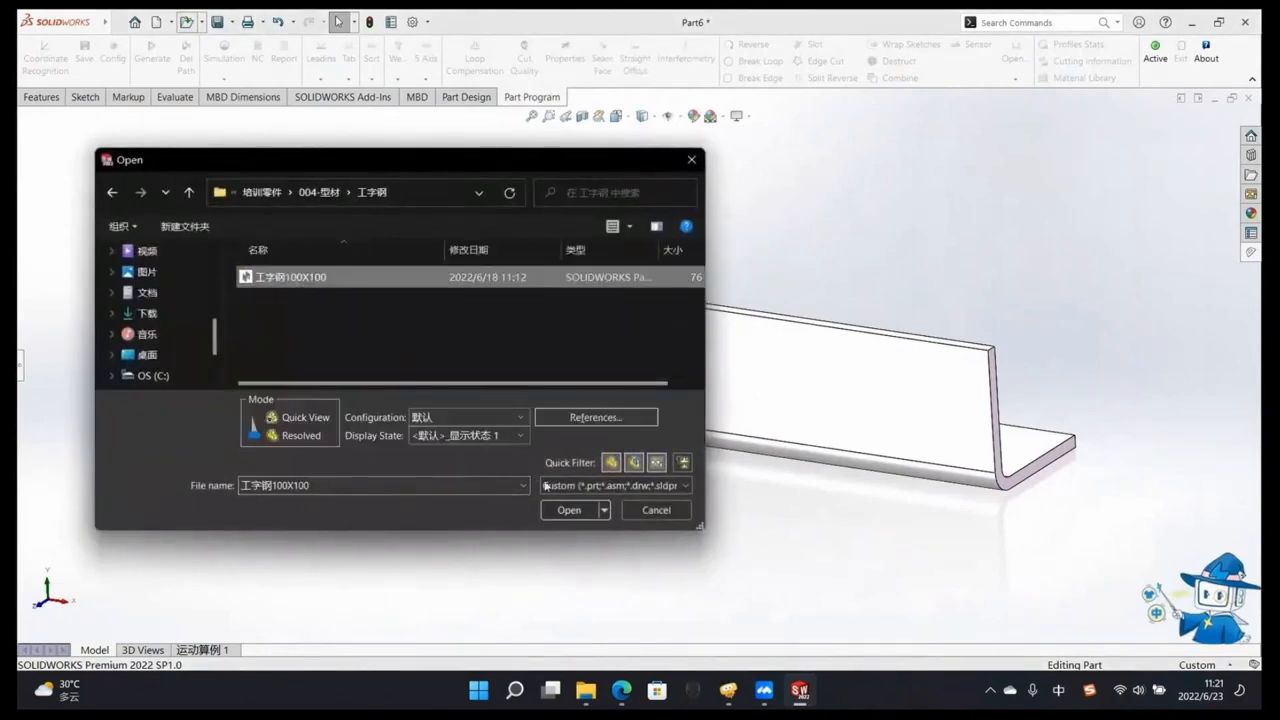
pyautogui.click(566, 510)
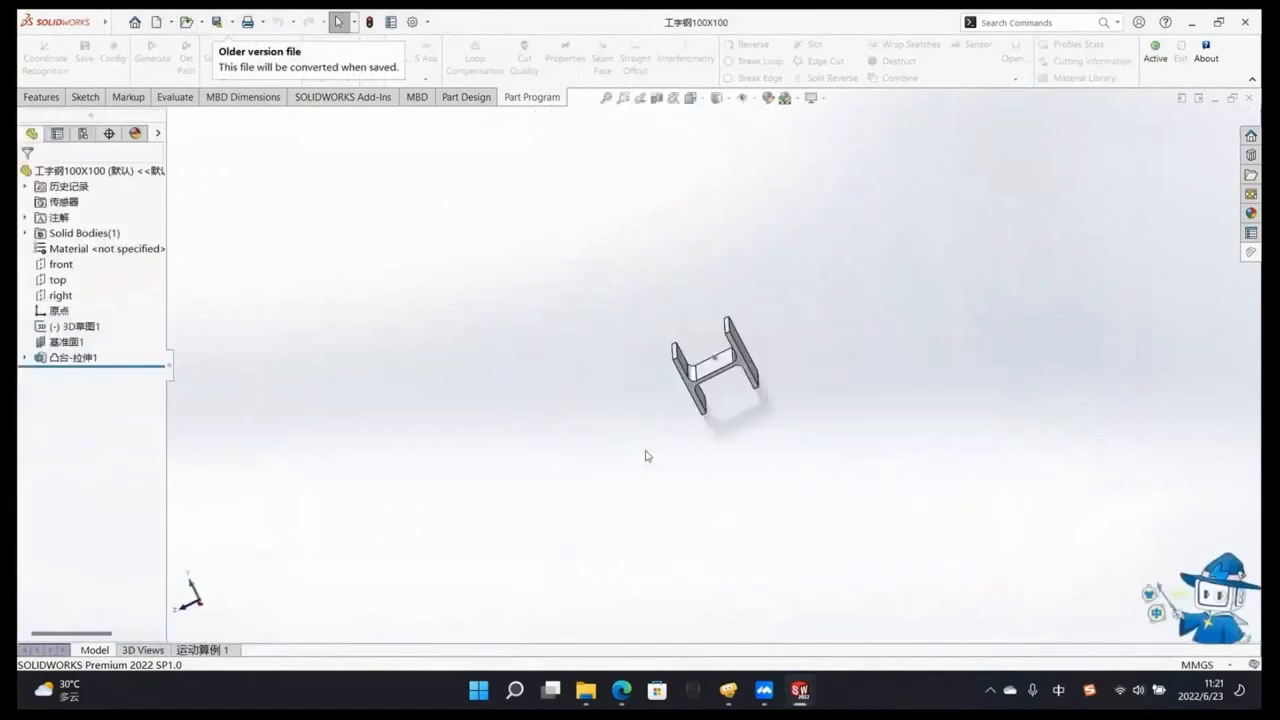
# Step: Inspect the I-beam's flanges and web, activate the toolpath environment and generate its cutting paths
pyautogui.moveTo(695, 340); pyautogui.dragTo(674, 323, button='middle')
pyautogui.moveTo(741, 358); pyautogui.dragTo(622, 320, button='middle')
pyautogui.scroll(-10, 733, 349)
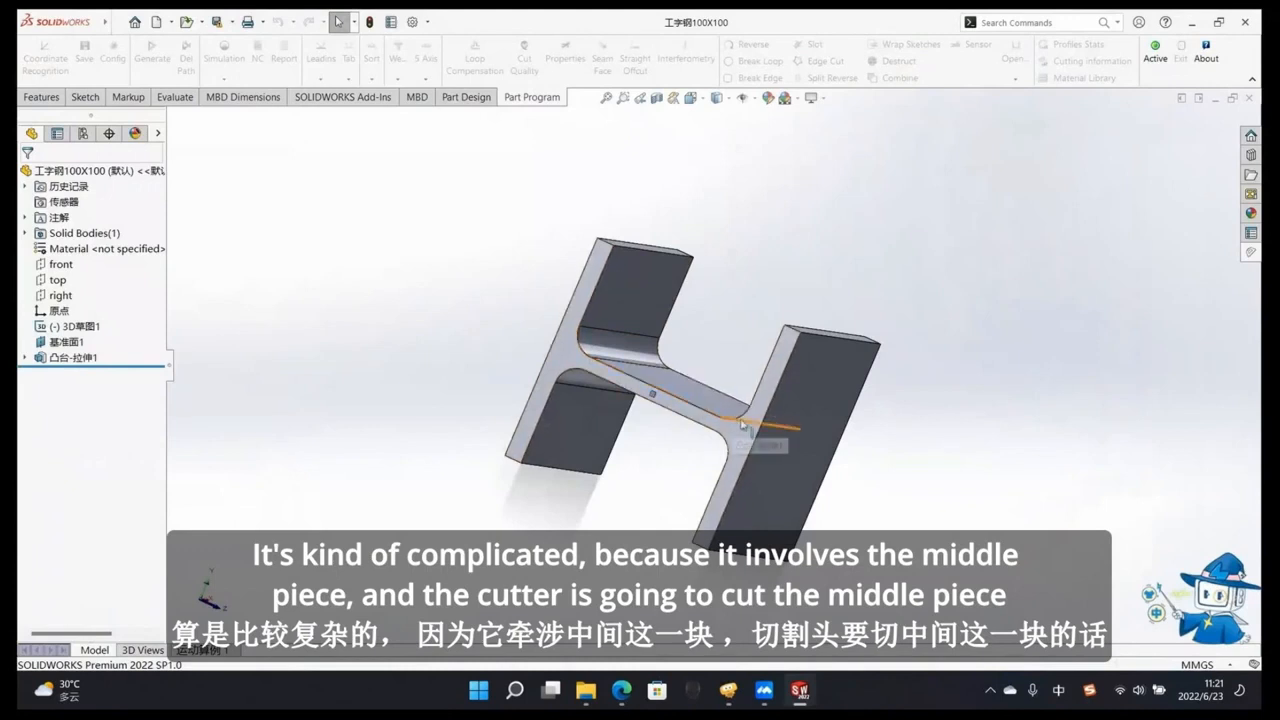
pyautogui.moveTo(807, 372); pyautogui.dragTo(790, 425, button='middle')
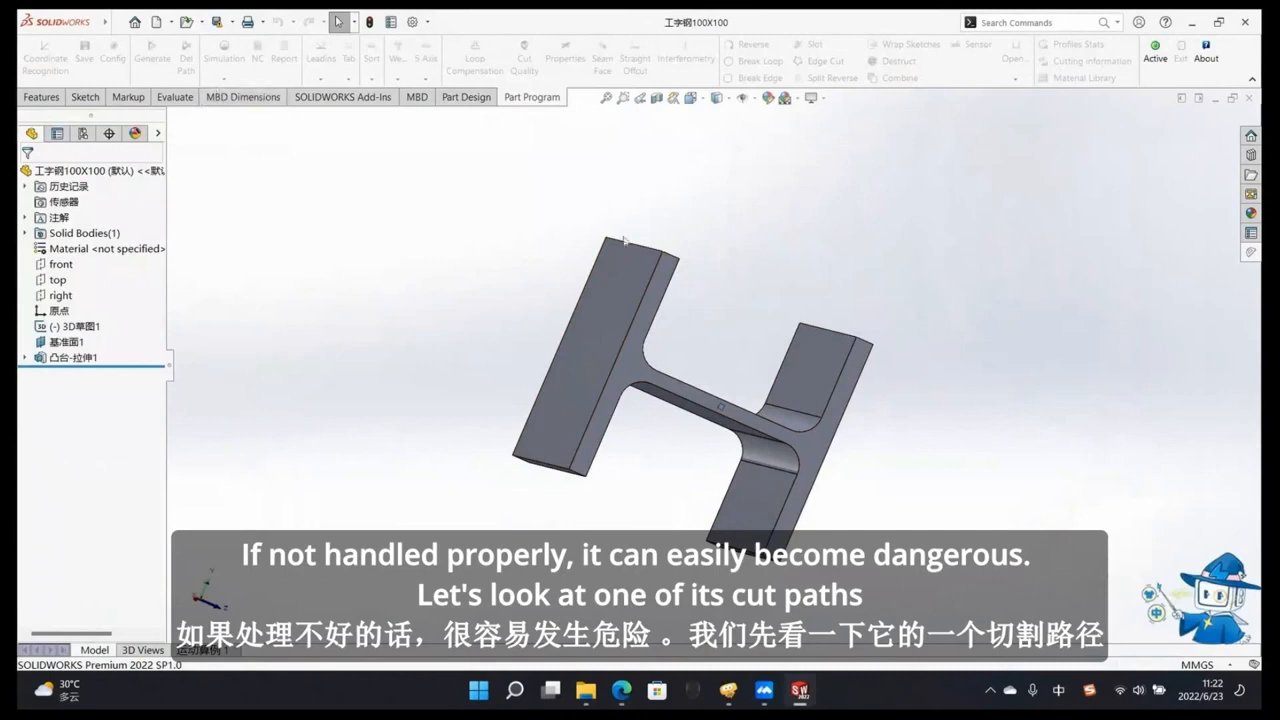
pyautogui.moveTo(671, 303); pyautogui.dragTo(656, 302, button='middle')
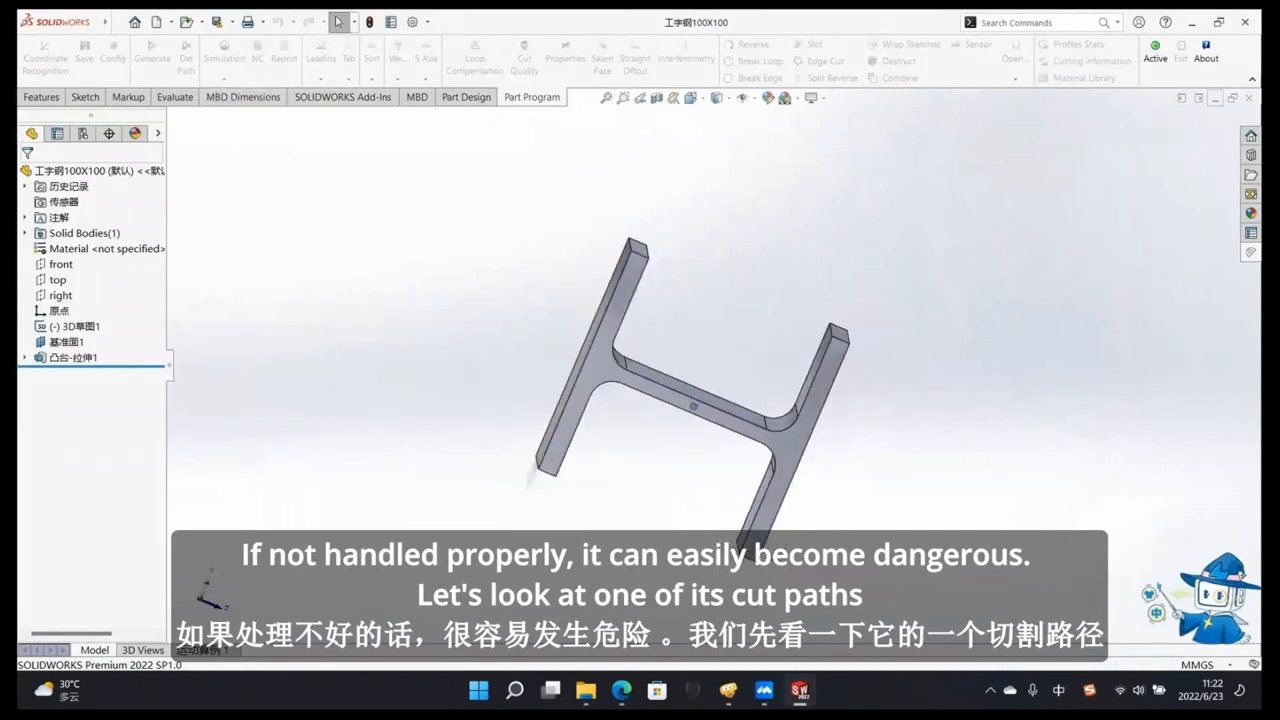
pyautogui.click(1155, 55)
pyautogui.click(152, 55)
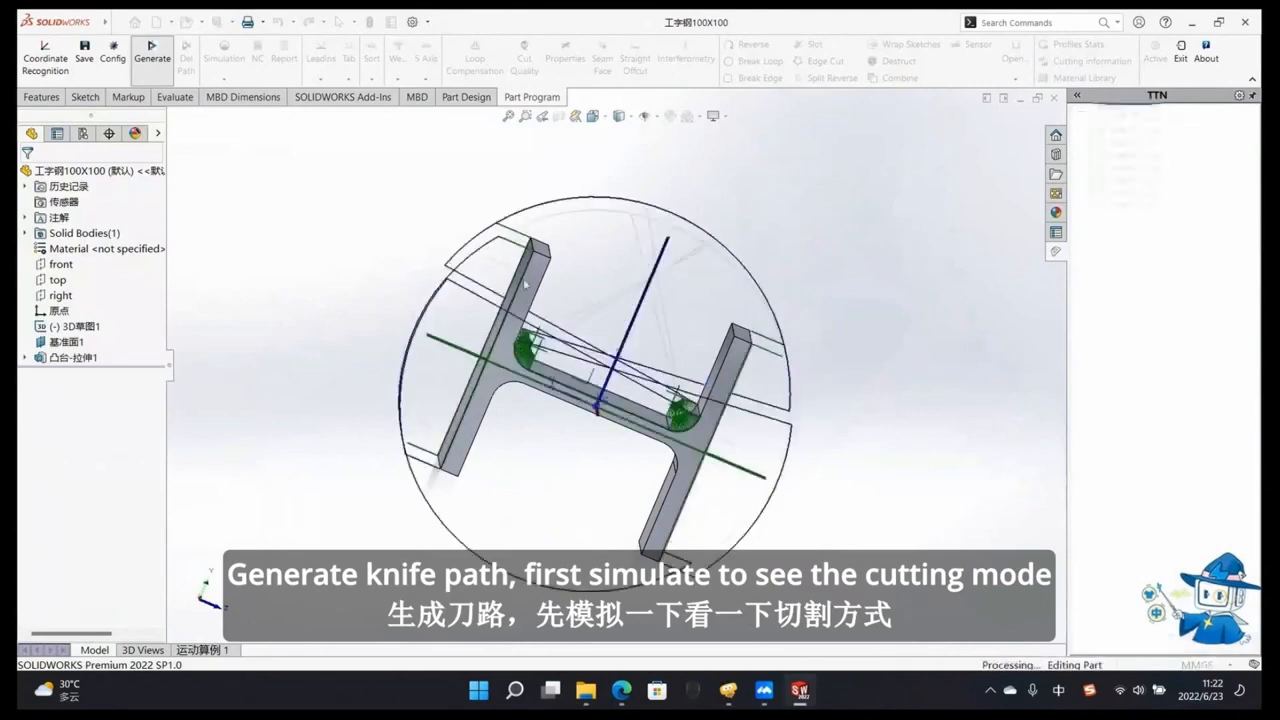
# Step: Run the cutting simulation of the I-beam at 30% speed to check how flanges and web are cut, stop it and close it
pyautogui.moveTo(651, 360); pyautogui.dragTo(553, 343, button='middle')
pyautogui.moveTo(643, 348); pyautogui.dragTo(570, 317, button='middle')
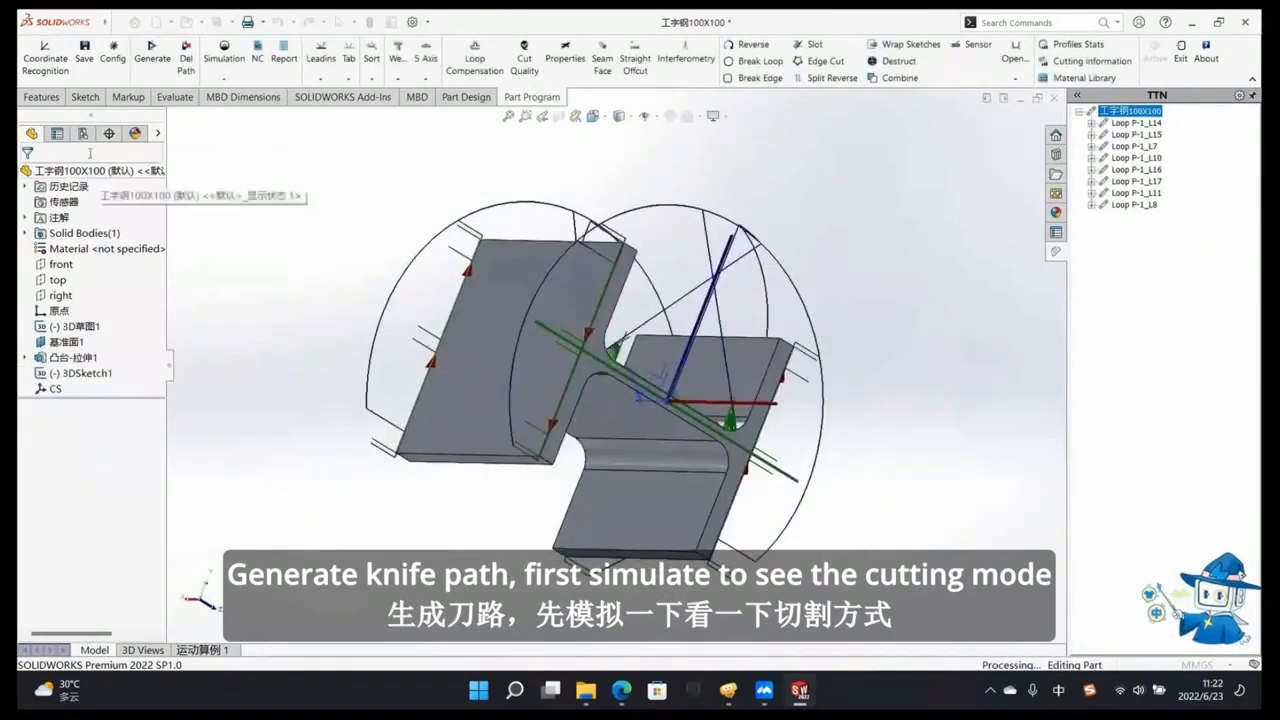
pyautogui.click(224, 62)
pyautogui.click(240, 95)
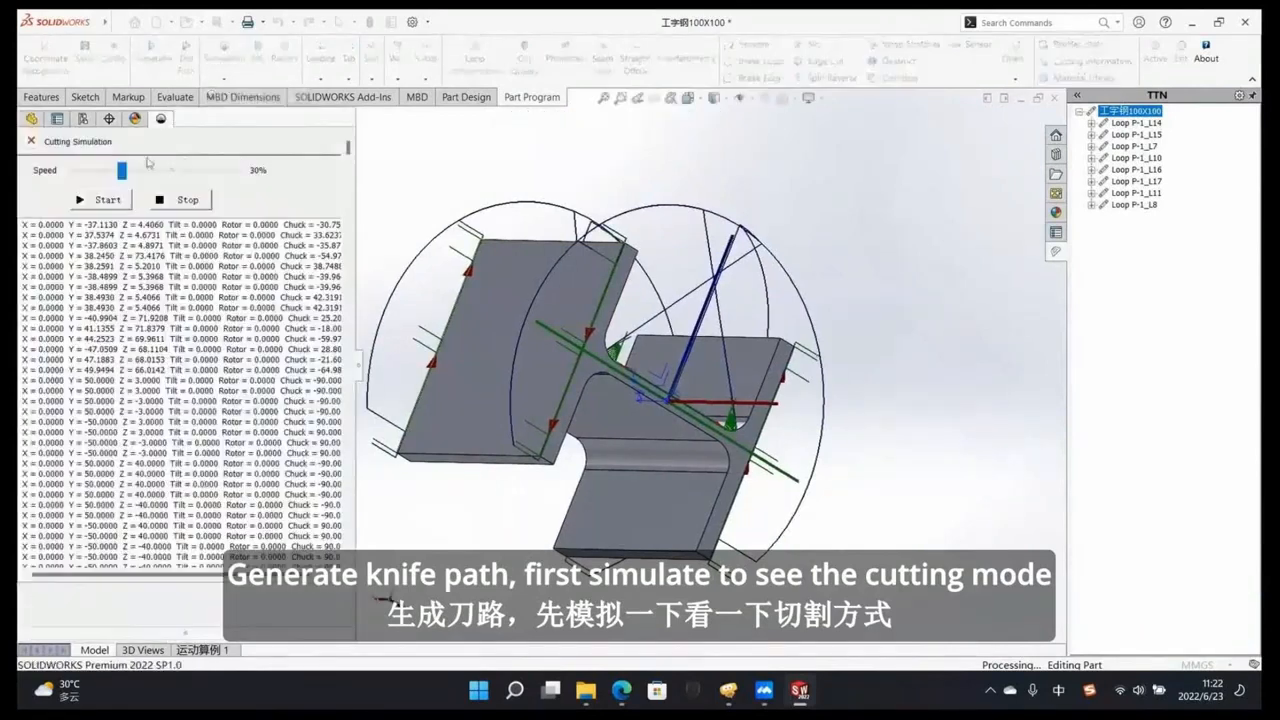
pyautogui.click(108, 200)
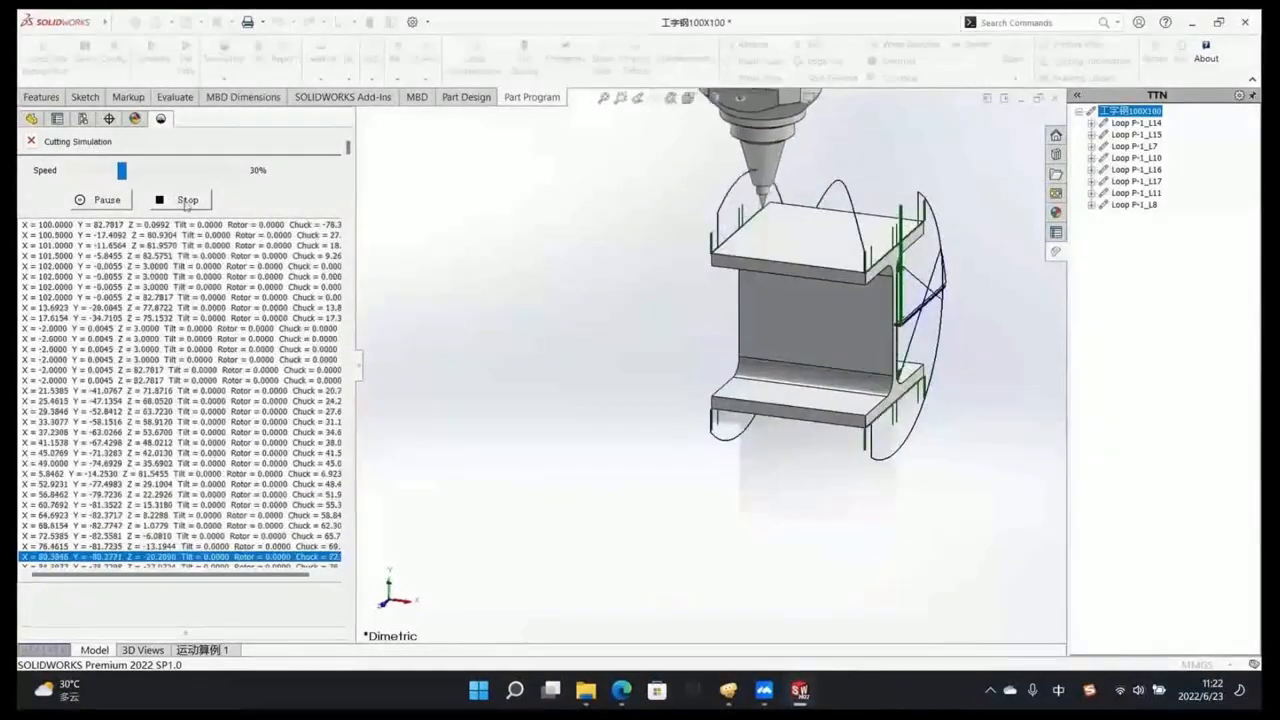
pyautogui.click(186, 201)
pyautogui.click(31, 141)
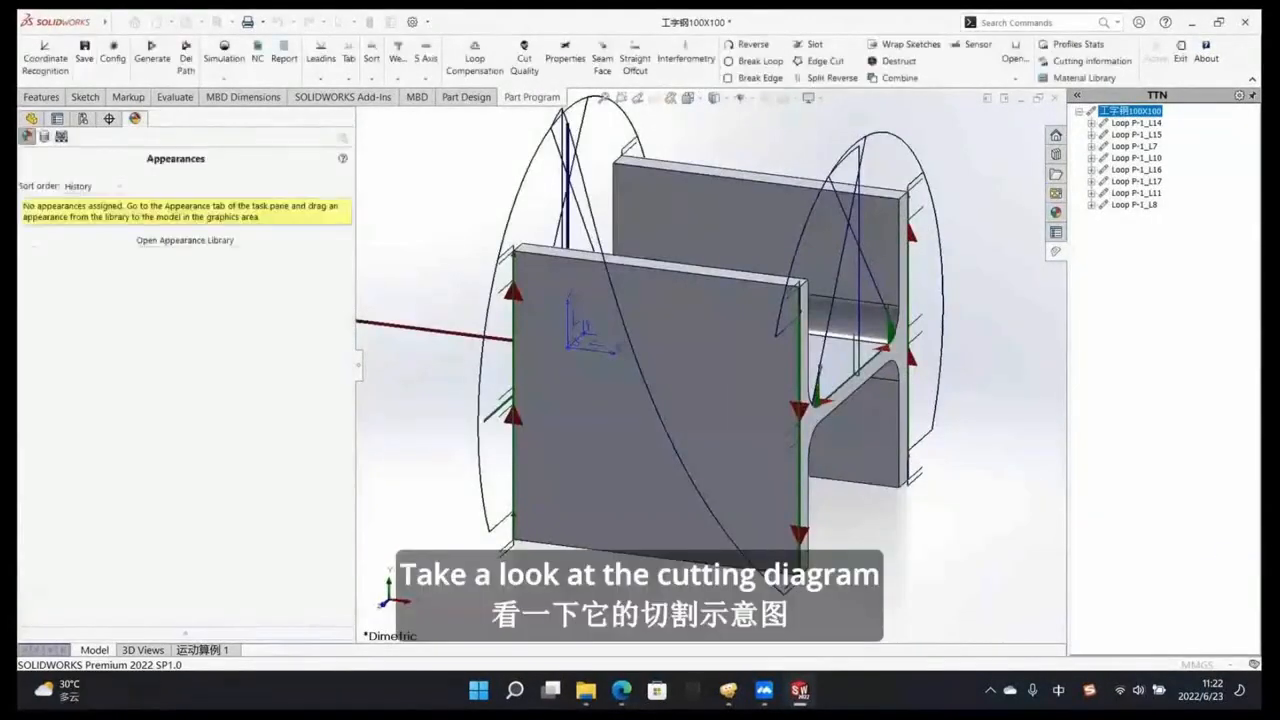
# Step: Open the I Pattern profile settings in the advanced cutting parameters and examine the Flange1, Flange2 and Web cut diagrams
pyautogui.click(118, 62)
pyautogui.click(400, 191)
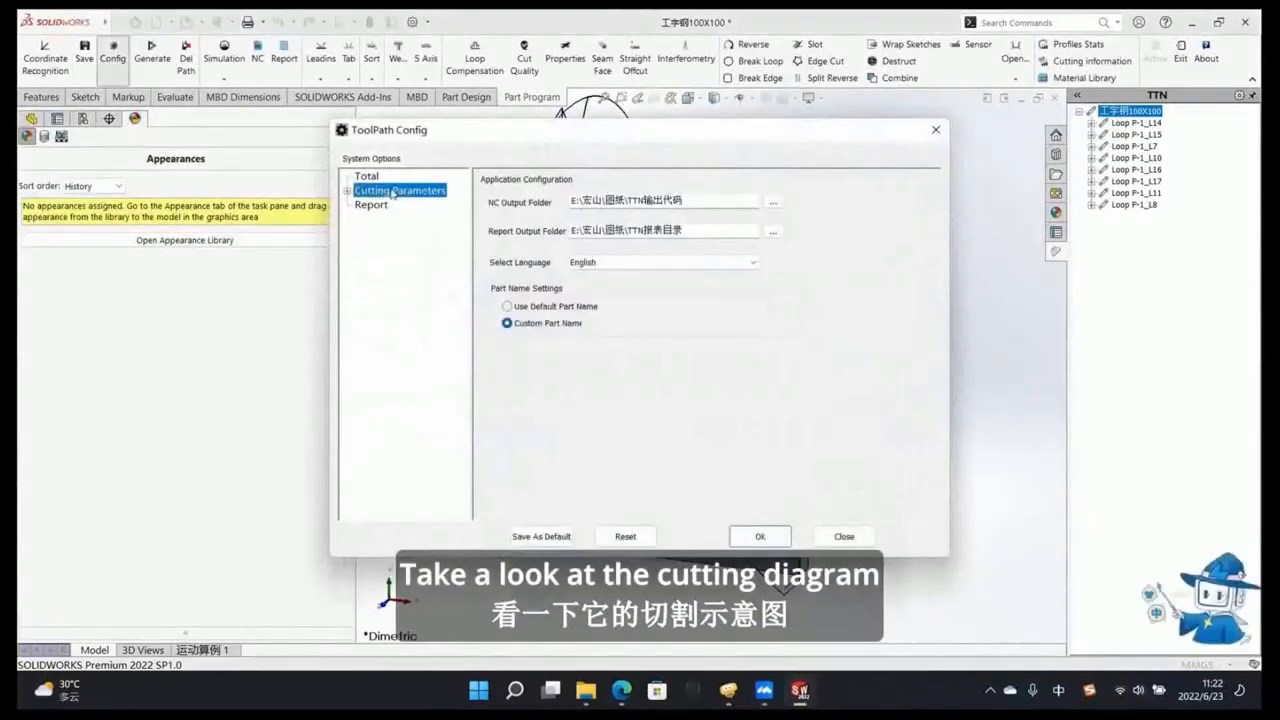
pyautogui.click(348, 191)
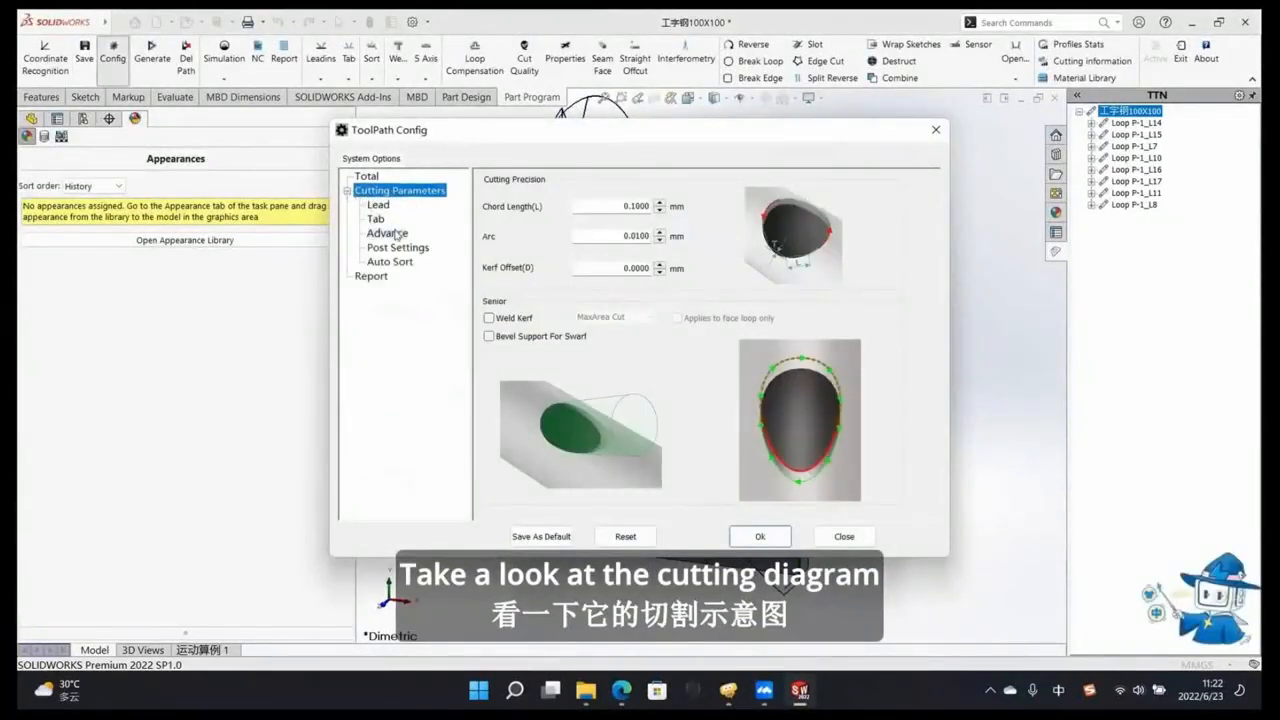
pyautogui.click(387, 233)
pyautogui.click(598, 181)
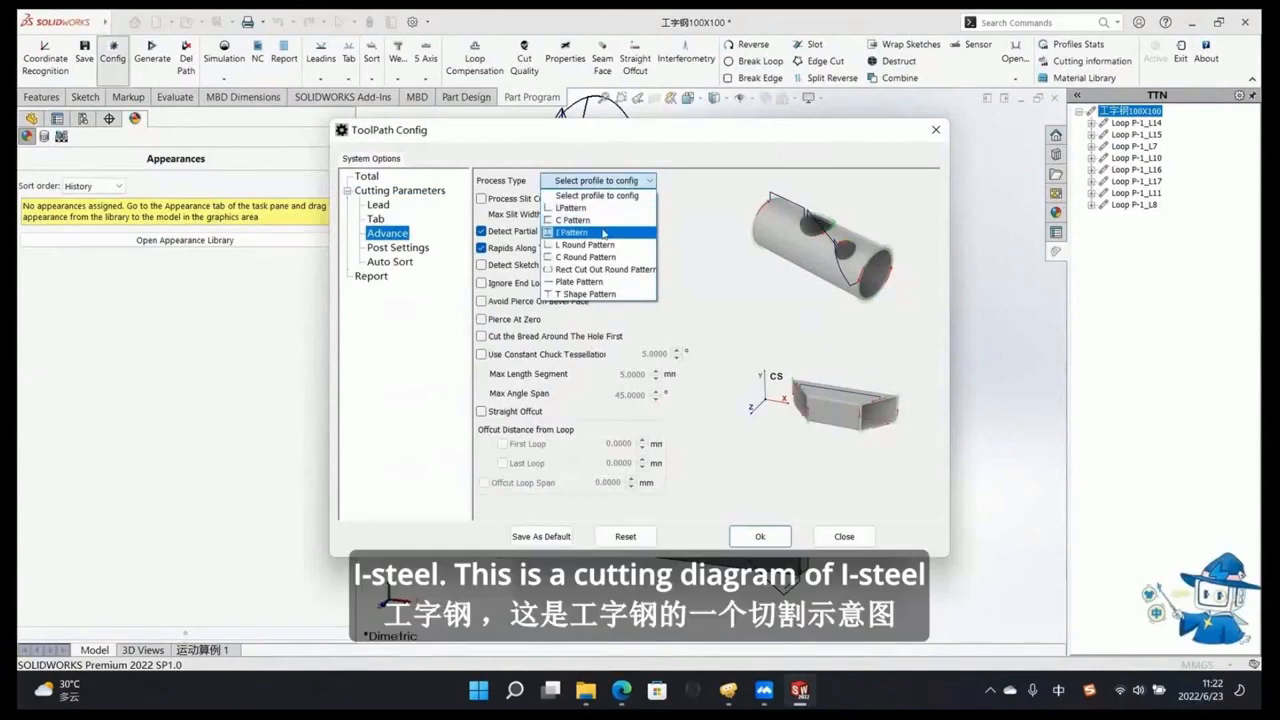
pyautogui.click(603, 233)
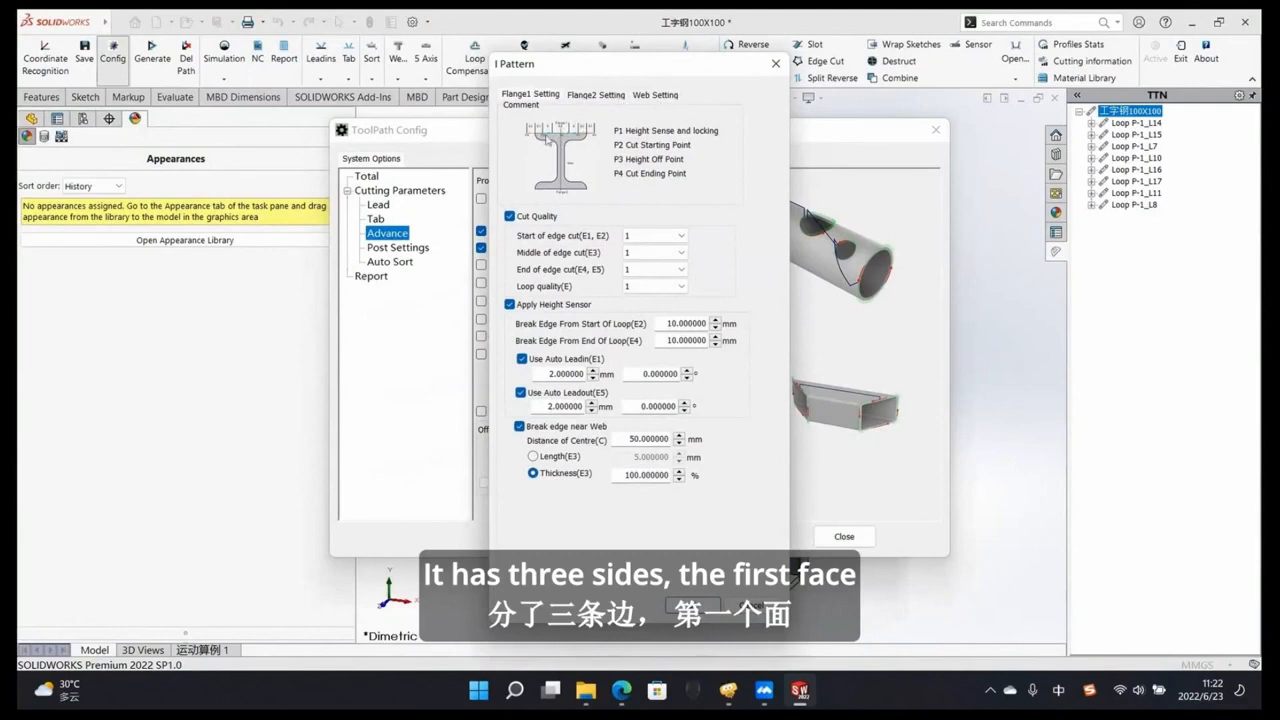
pyautogui.click(591, 104)
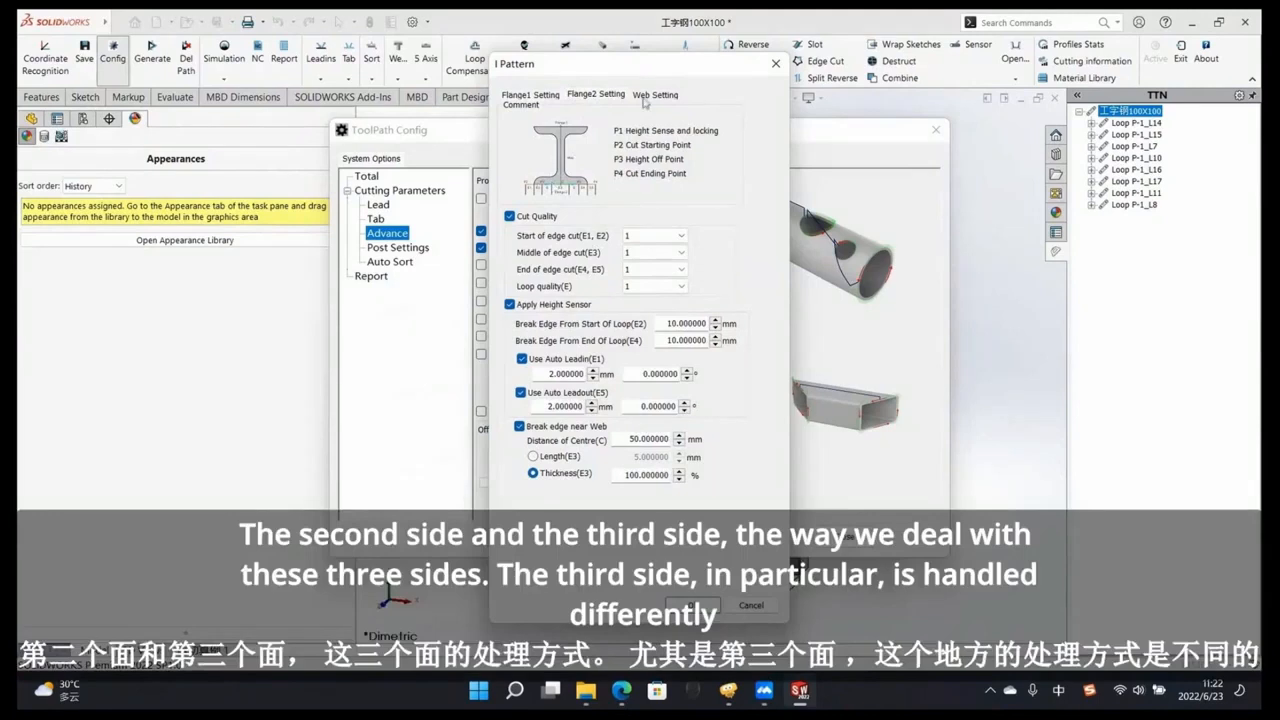
pyautogui.click(653, 96)
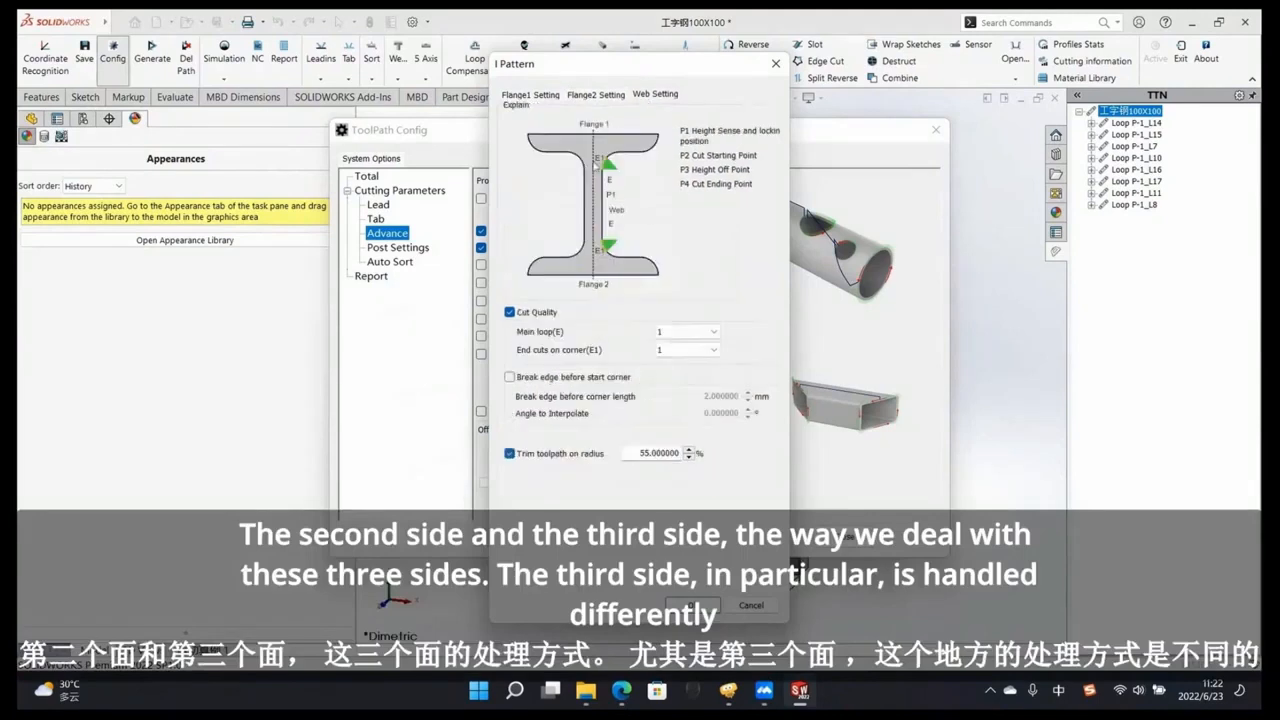
# Step: Compare the Flange1, Flange2 and Web settings of the I Pattern profile, and close the toolpath configuration
pyautogui.click(595, 96)
pyautogui.click(532, 95)
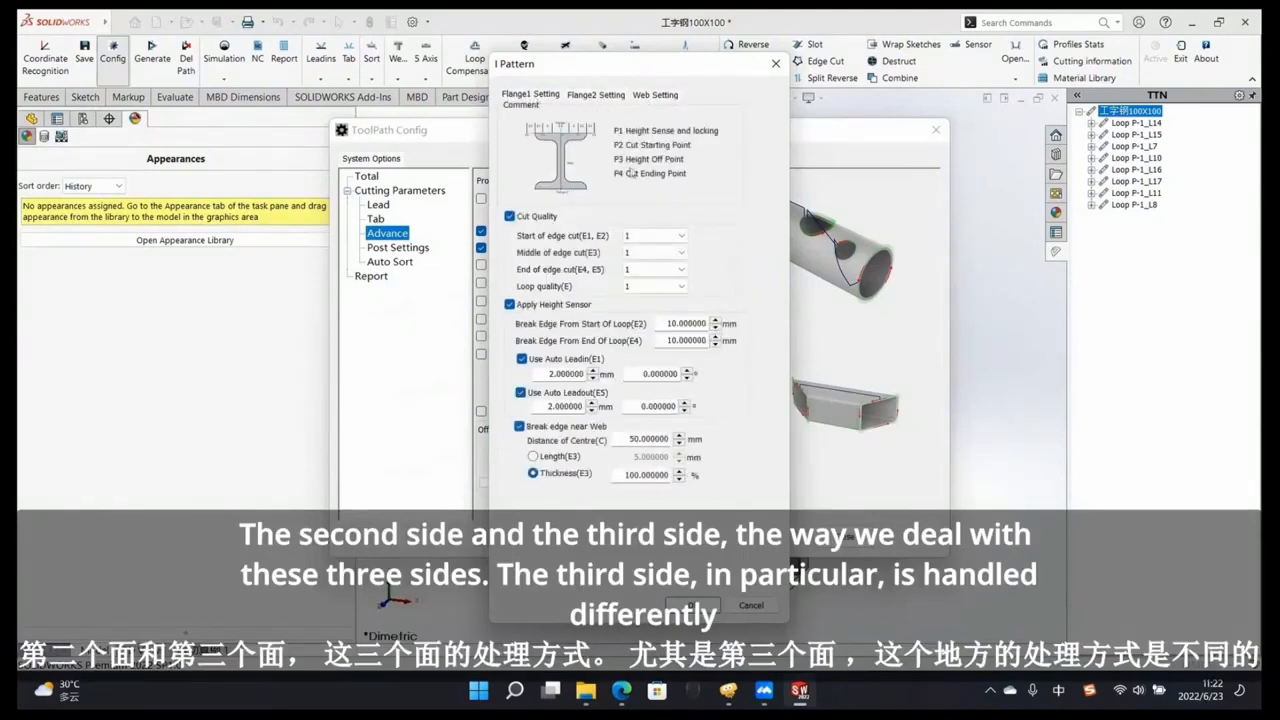
pyautogui.click(674, 98)
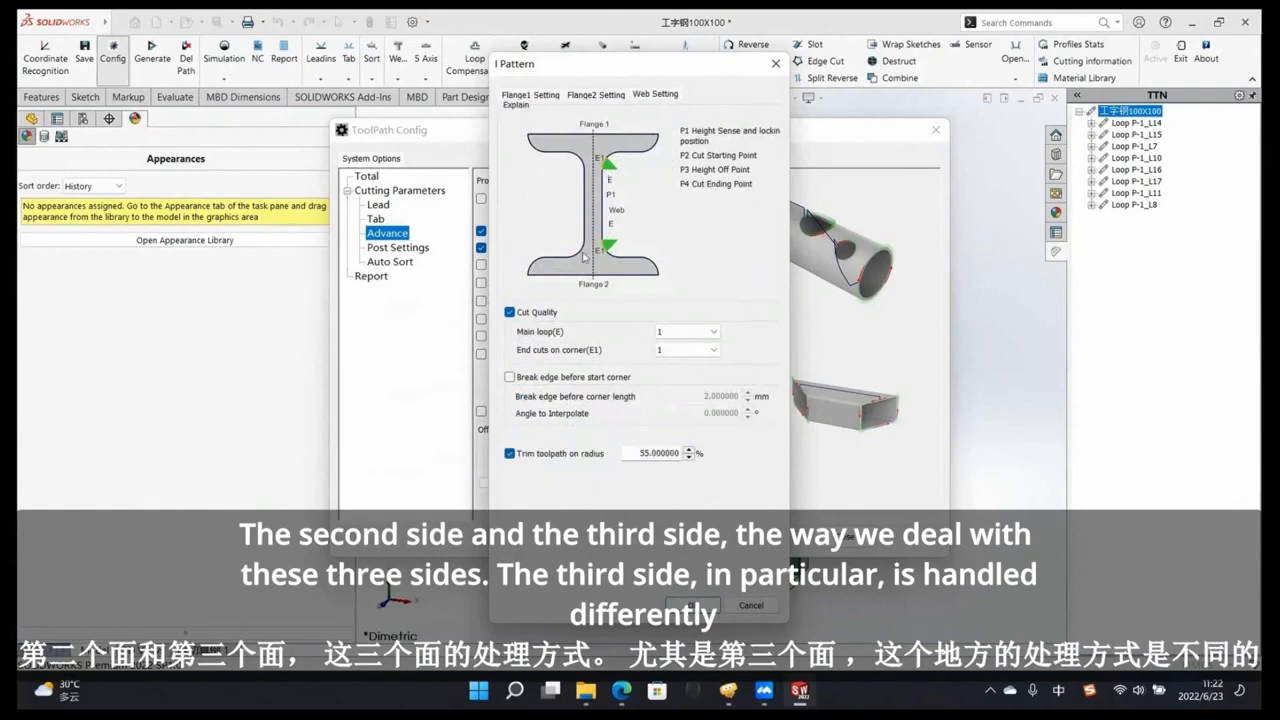
pyautogui.click(545, 98)
pyautogui.click(546, 100)
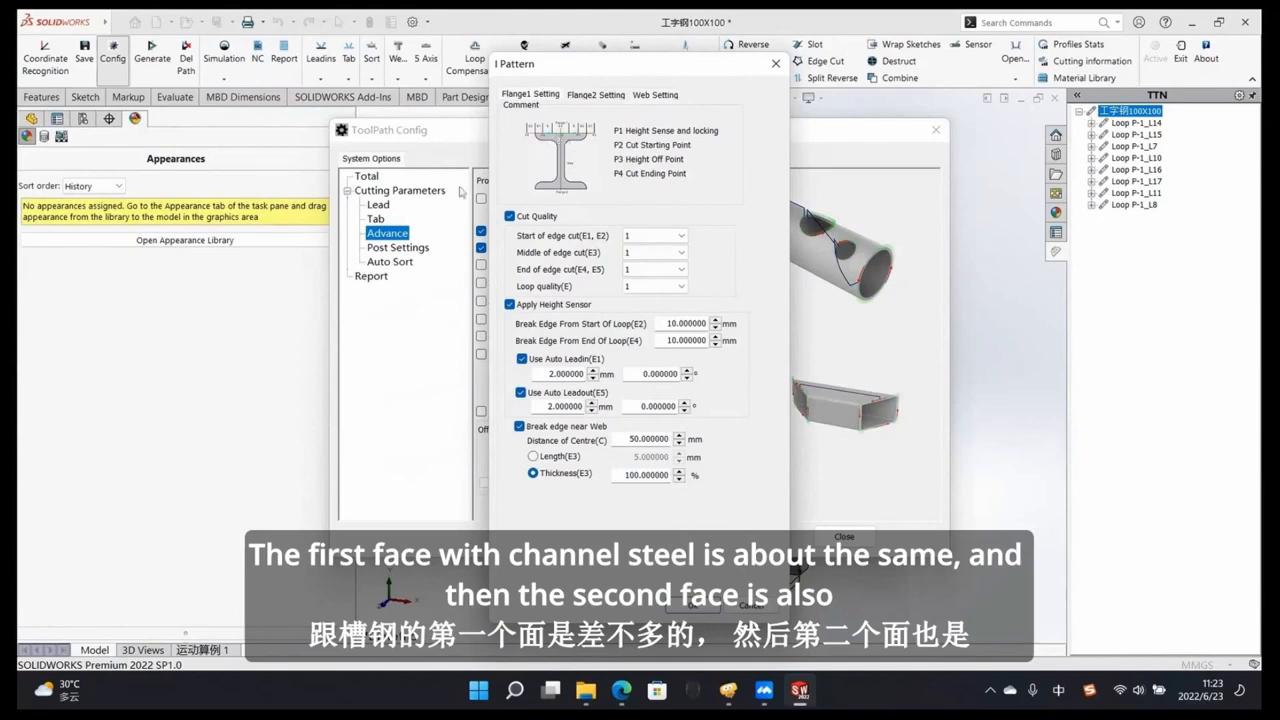
pyautogui.click(591, 94)
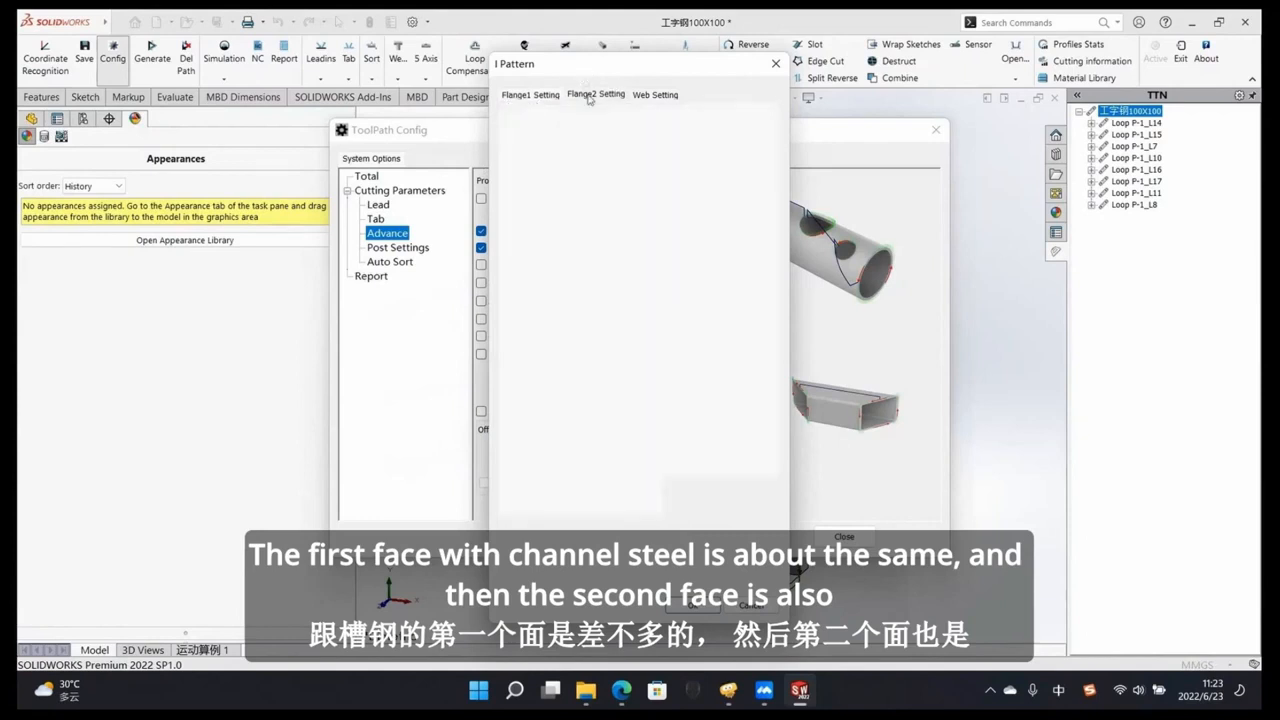
pyautogui.click(652, 96)
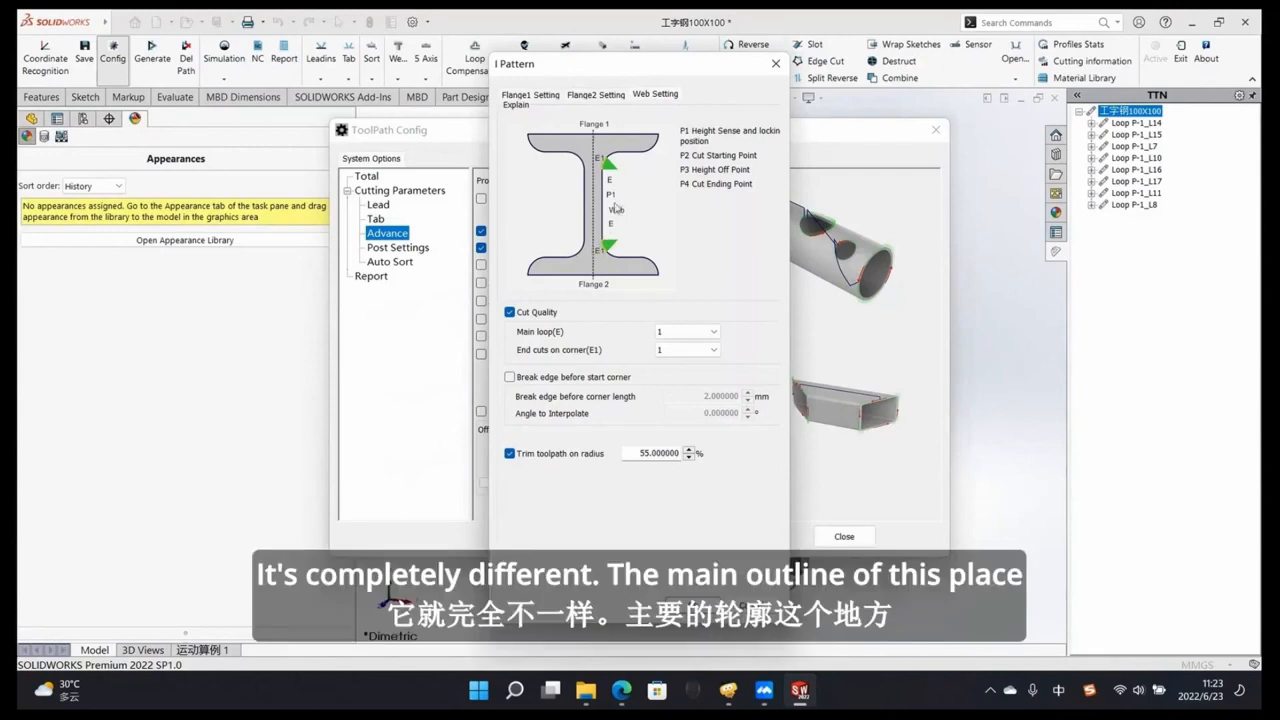
pyautogui.moveTo(650, 66); pyautogui.dragTo(458, 105)
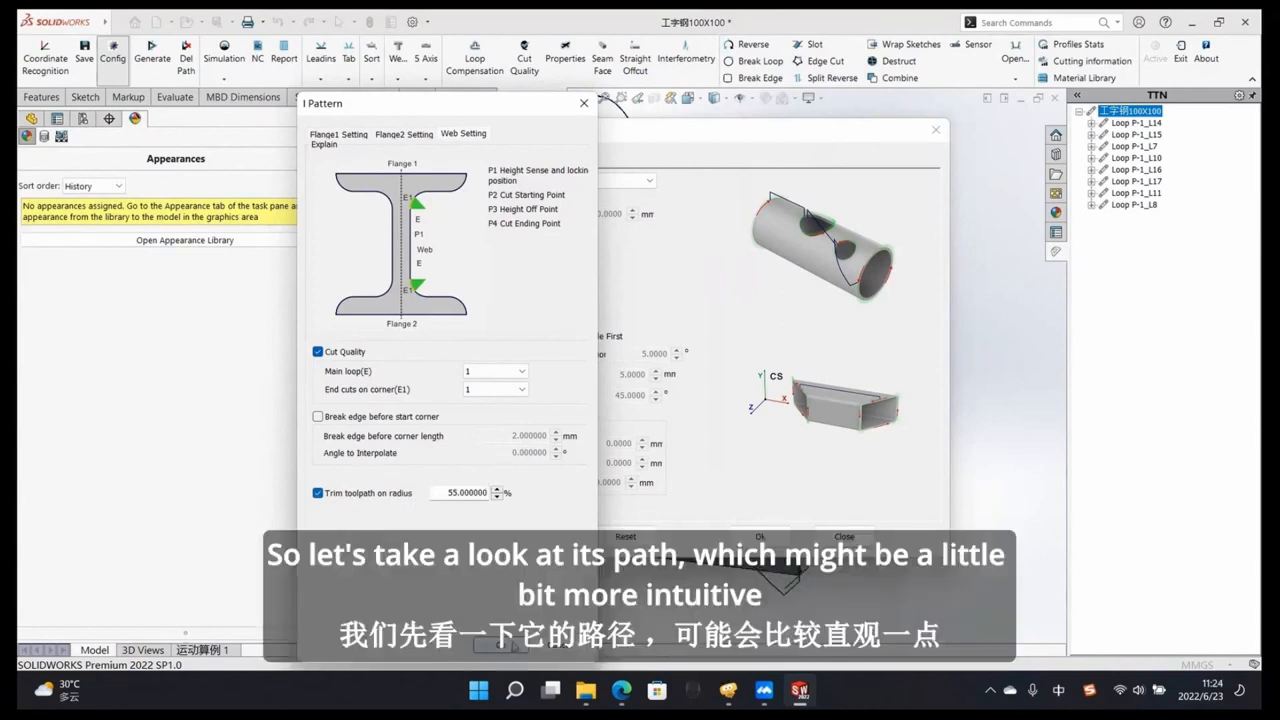
pyautogui.click(503, 645)
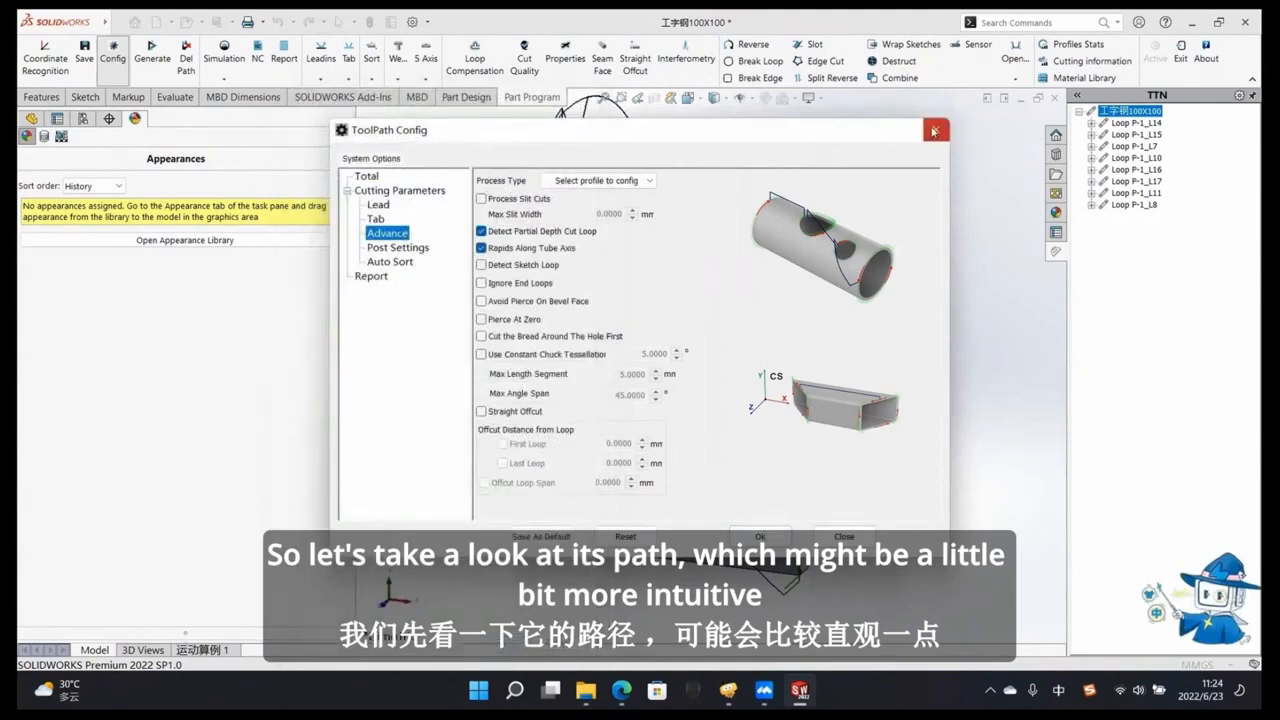
pyautogui.click(933, 131)
# Step: Run the cutting simulation of the I-beam at 1% speed to check how the web and flanges are cut, and close it
pyautogui.moveTo(785, 358); pyautogui.dragTo(701, 331, button='middle')
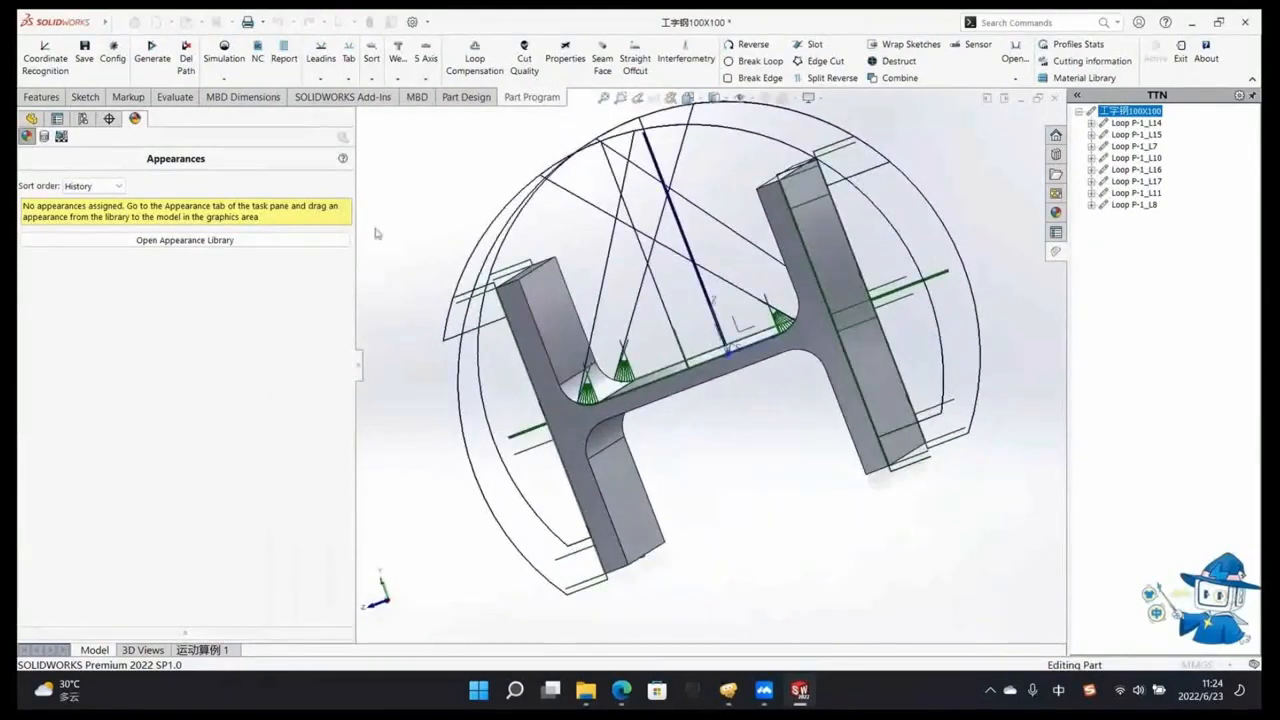
pyautogui.click(359, 367)
pyautogui.click(224, 75)
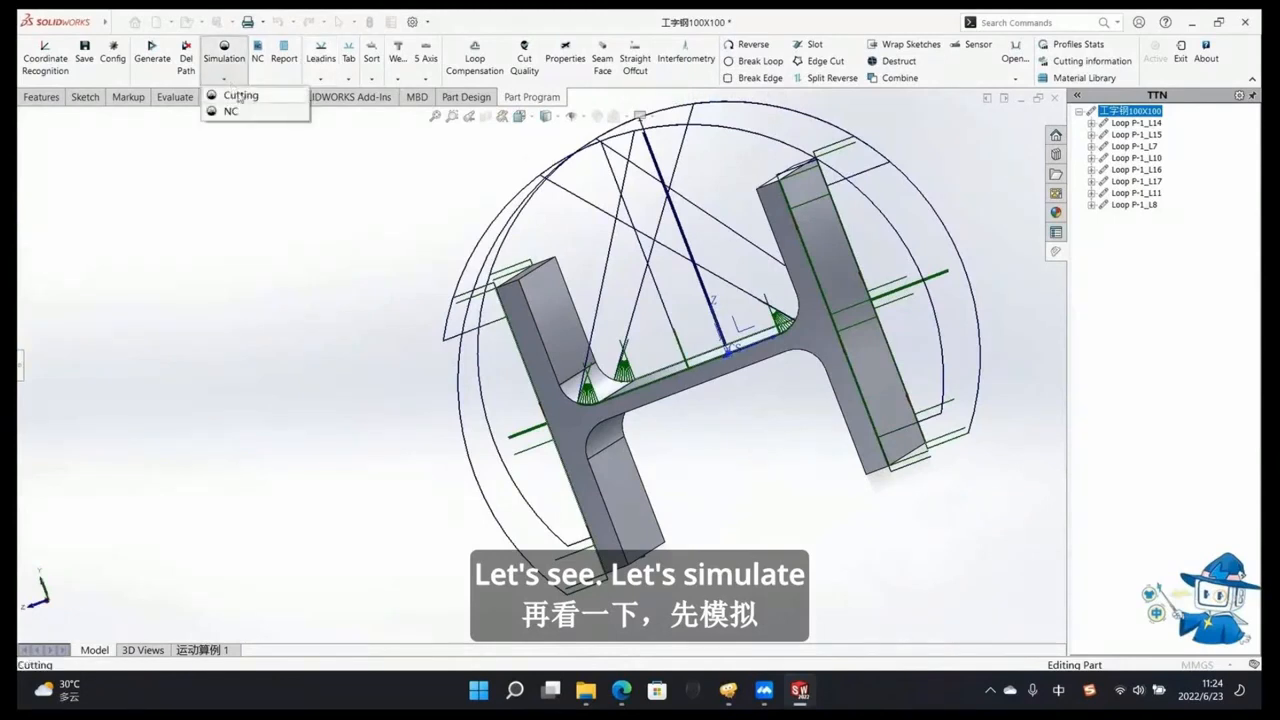
pyautogui.click(240, 95)
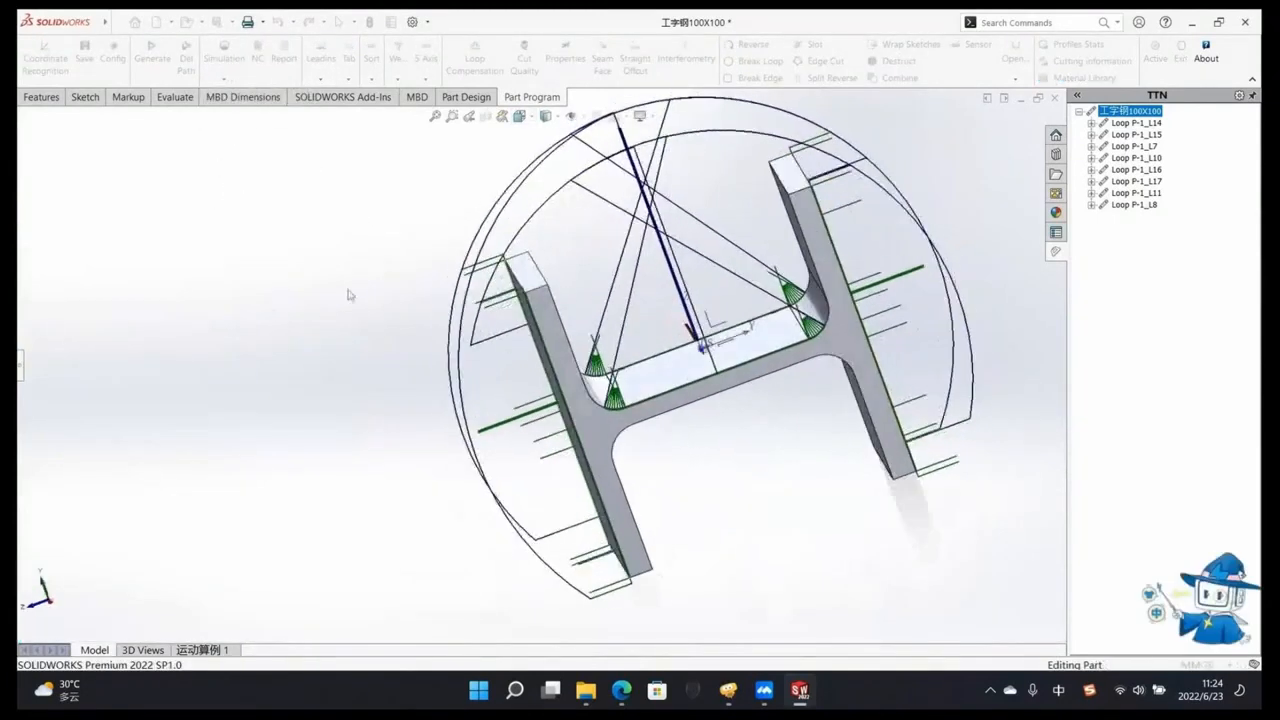
pyautogui.click(20, 368)
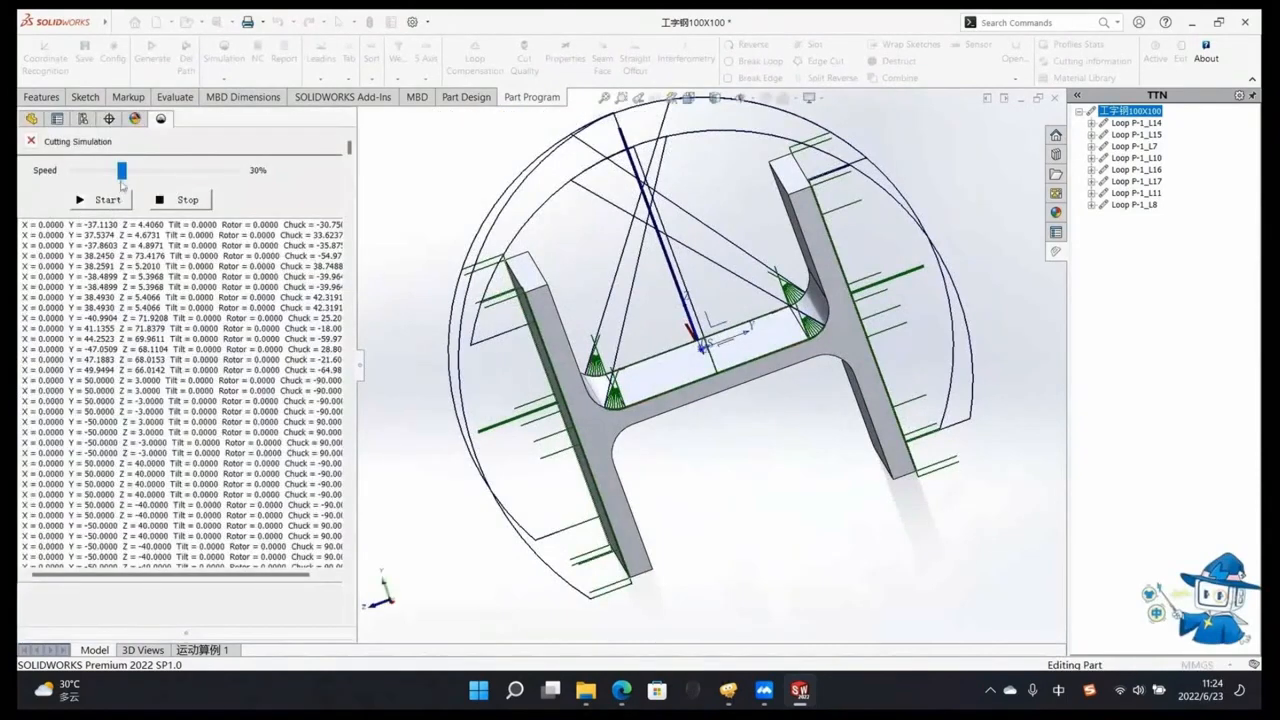
pyautogui.moveTo(122, 171); pyautogui.dragTo(74, 171)
pyautogui.click(102, 200)
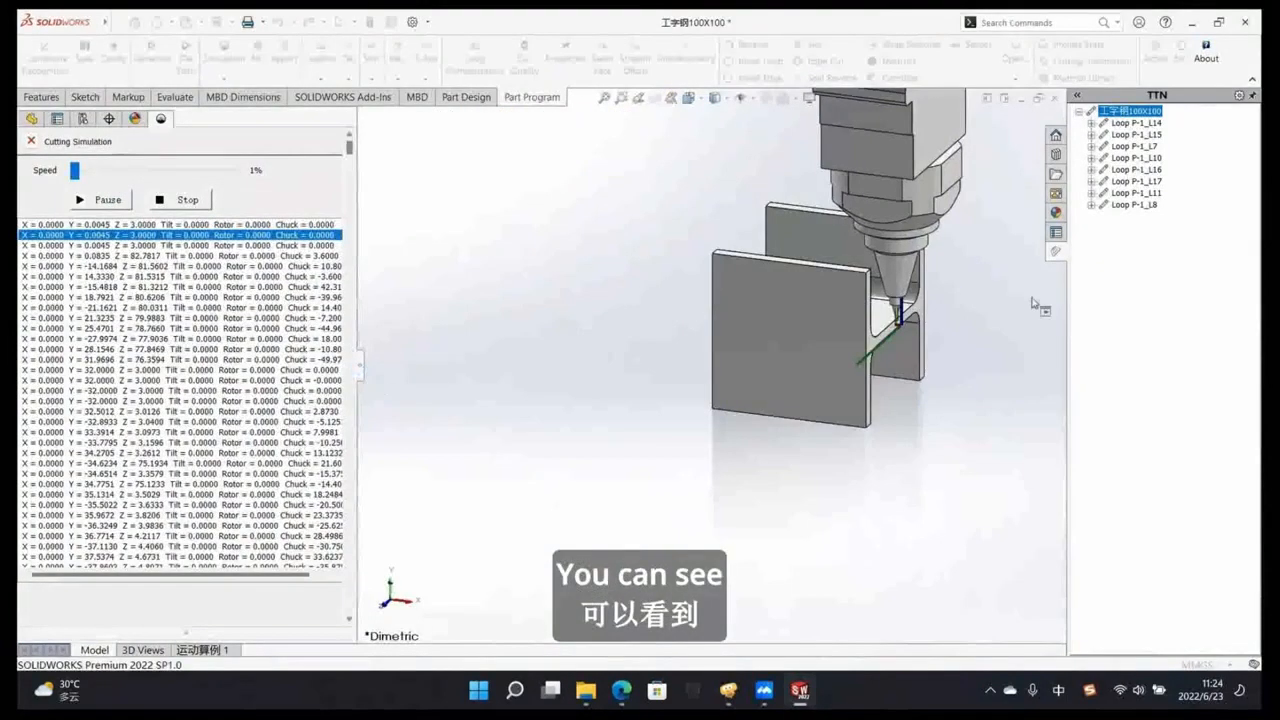
pyautogui.moveTo(971, 343); pyautogui.dragTo(885, 313, button='middle')
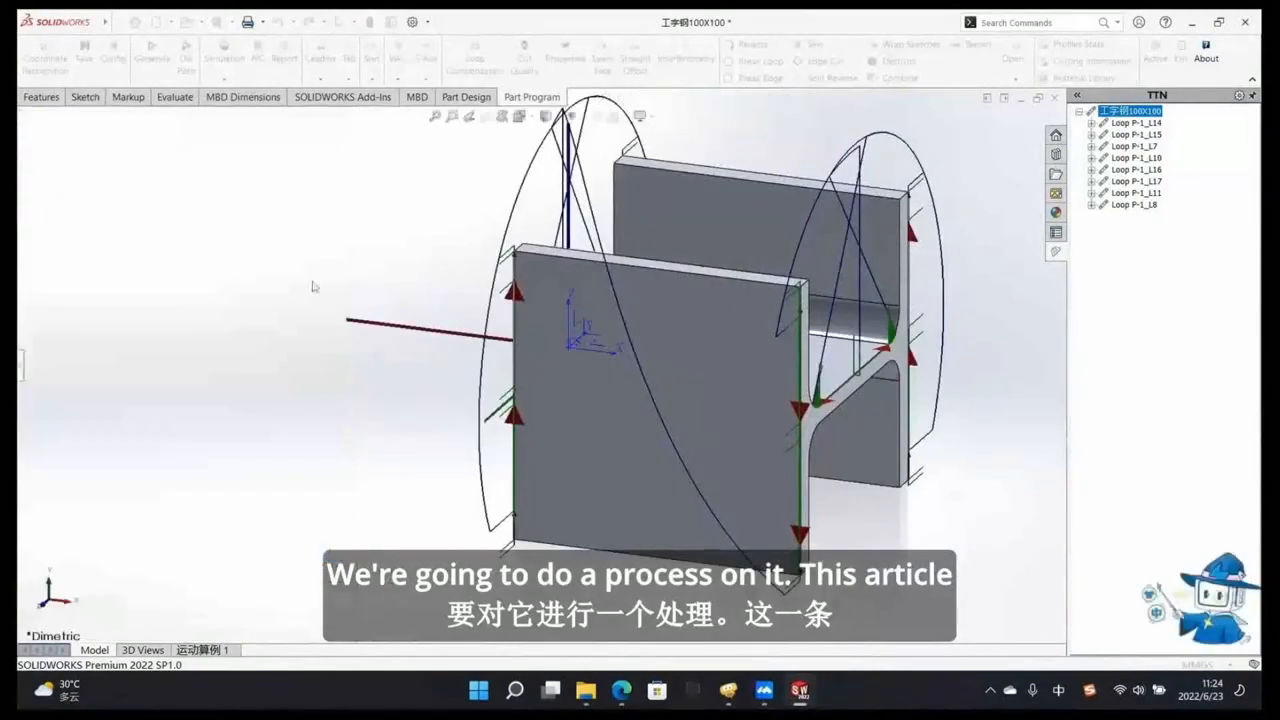
pyautogui.click(20, 365)
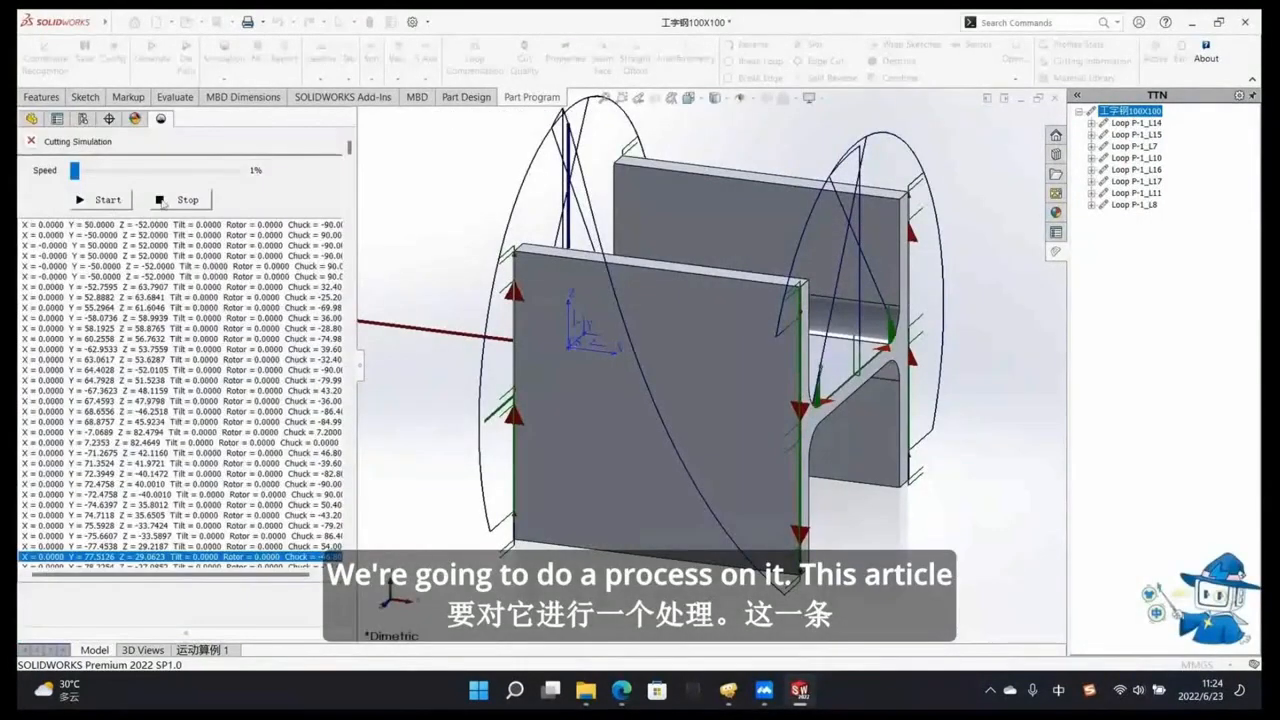
pyautogui.click(32, 142)
# Step: Inspect the toolpath at the I-beam's web corners and open the I Pattern Web settings in the advanced cutting parameters
pyautogui.click(361, 366)
pyautogui.moveTo(856, 414); pyautogui.dragTo(748, 310, button='middle')
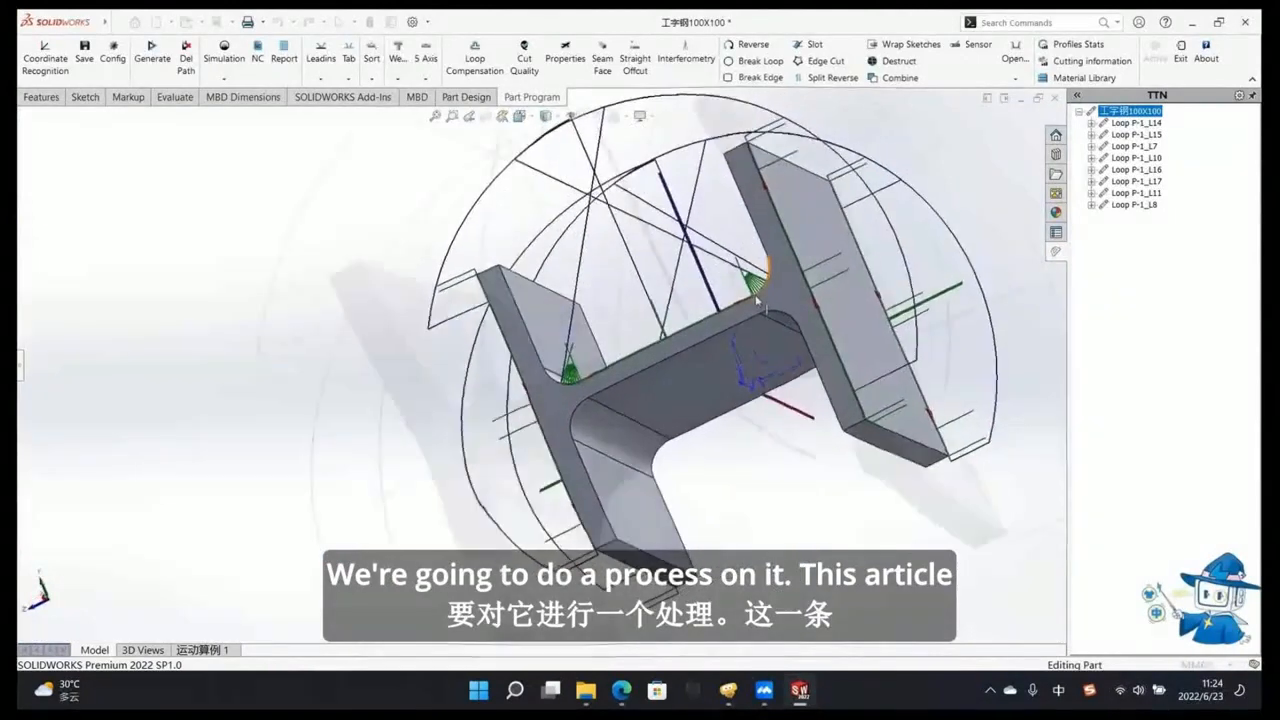
pyautogui.scroll(-4, 762, 292)
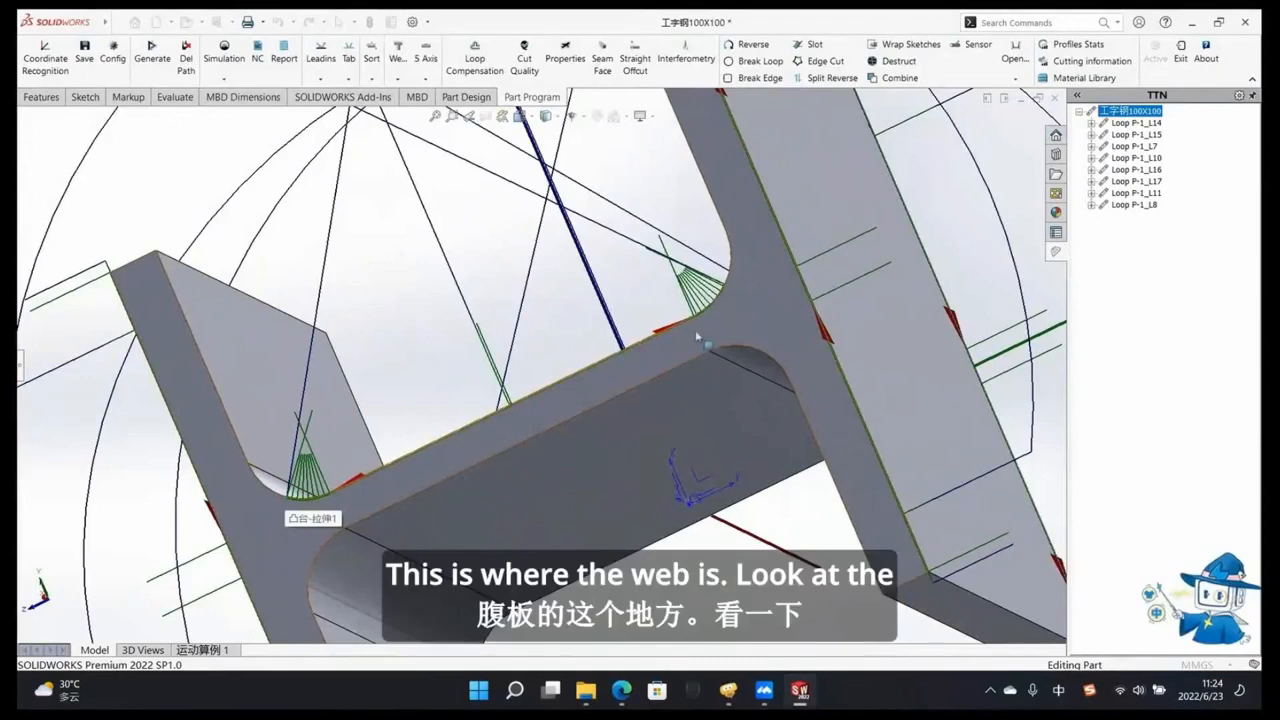
pyautogui.moveTo(703, 327); pyautogui.dragTo(716, 345, button='middle')
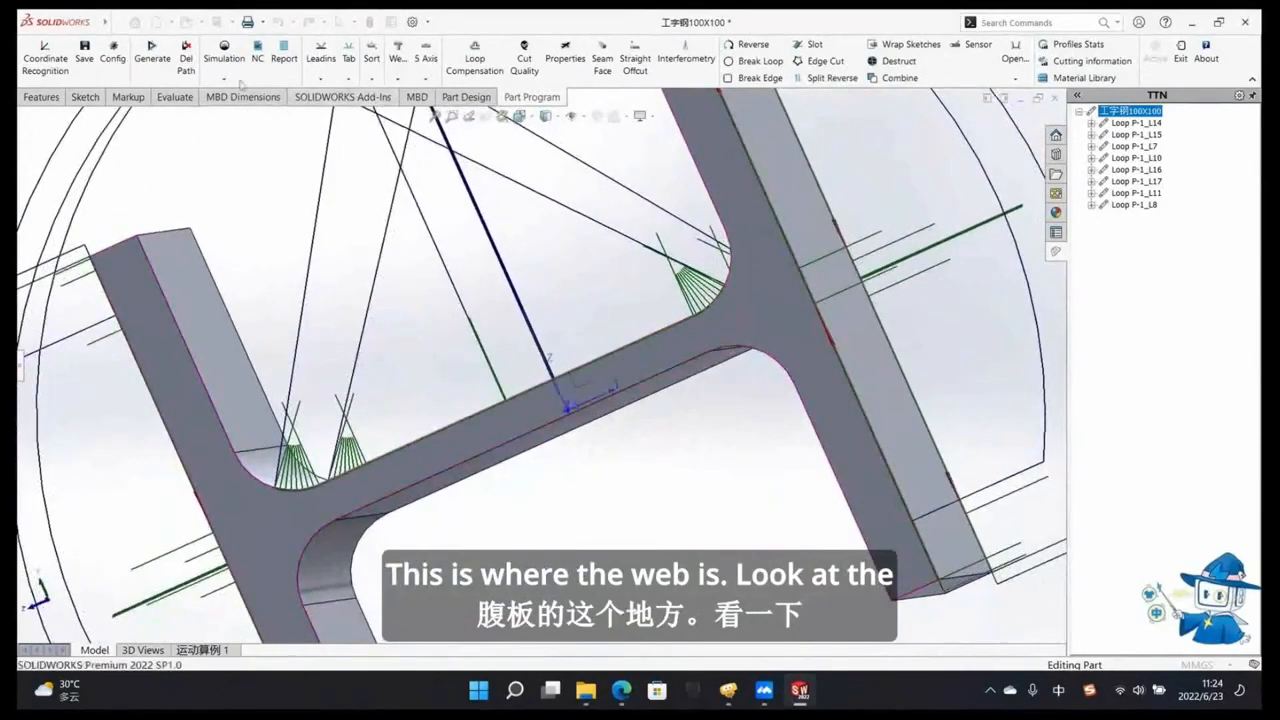
pyautogui.click(113, 50)
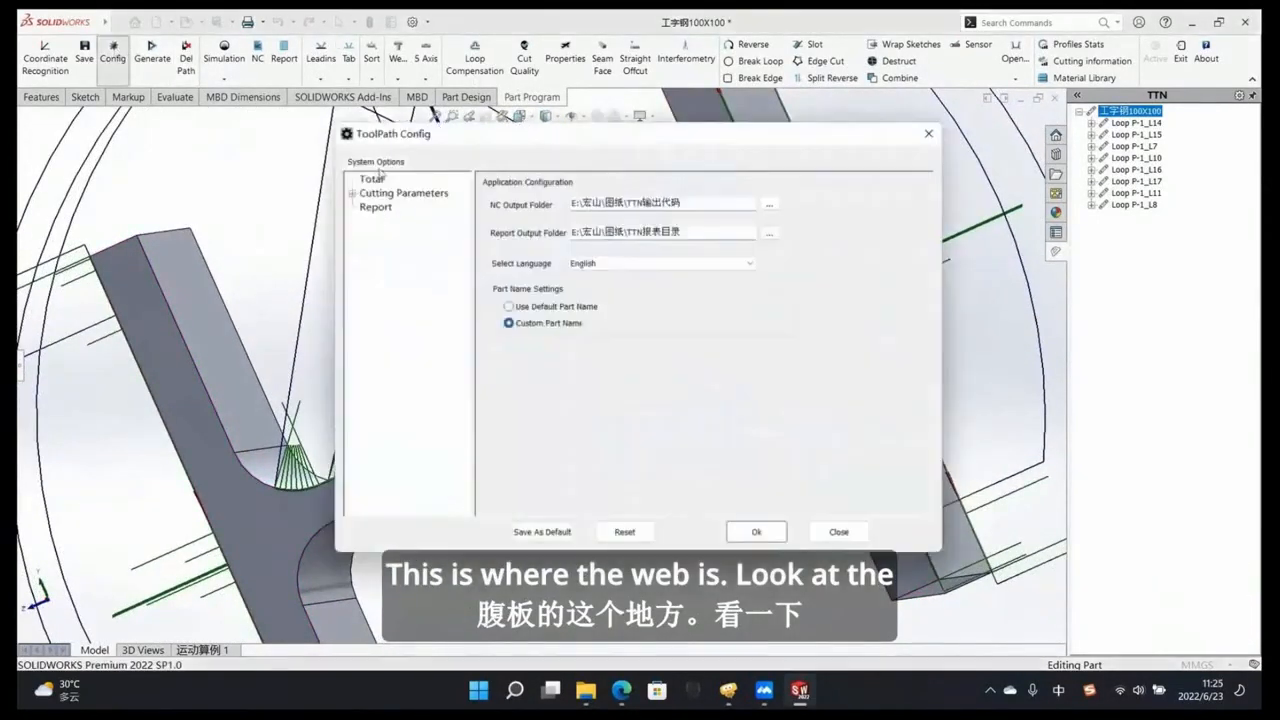
pyautogui.click(348, 191)
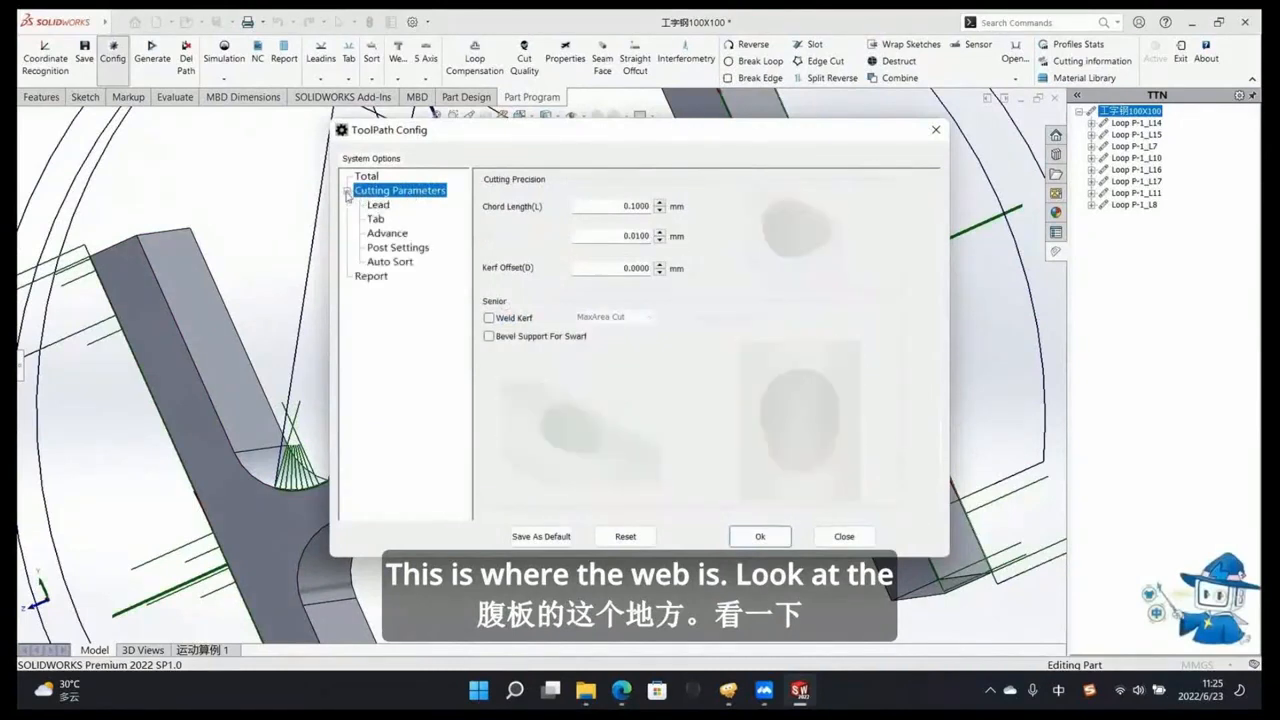
pyautogui.click(398, 247)
pyautogui.click(387, 232)
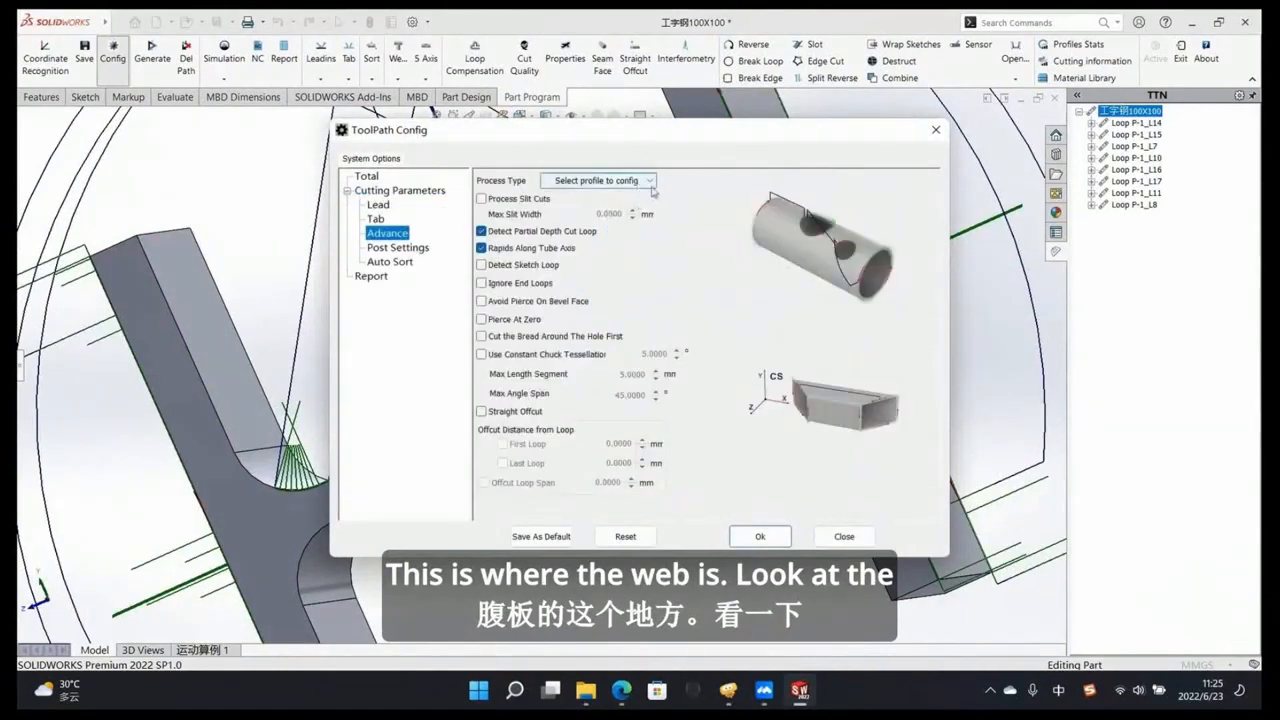
pyautogui.click(600, 181)
pyautogui.click(599, 235)
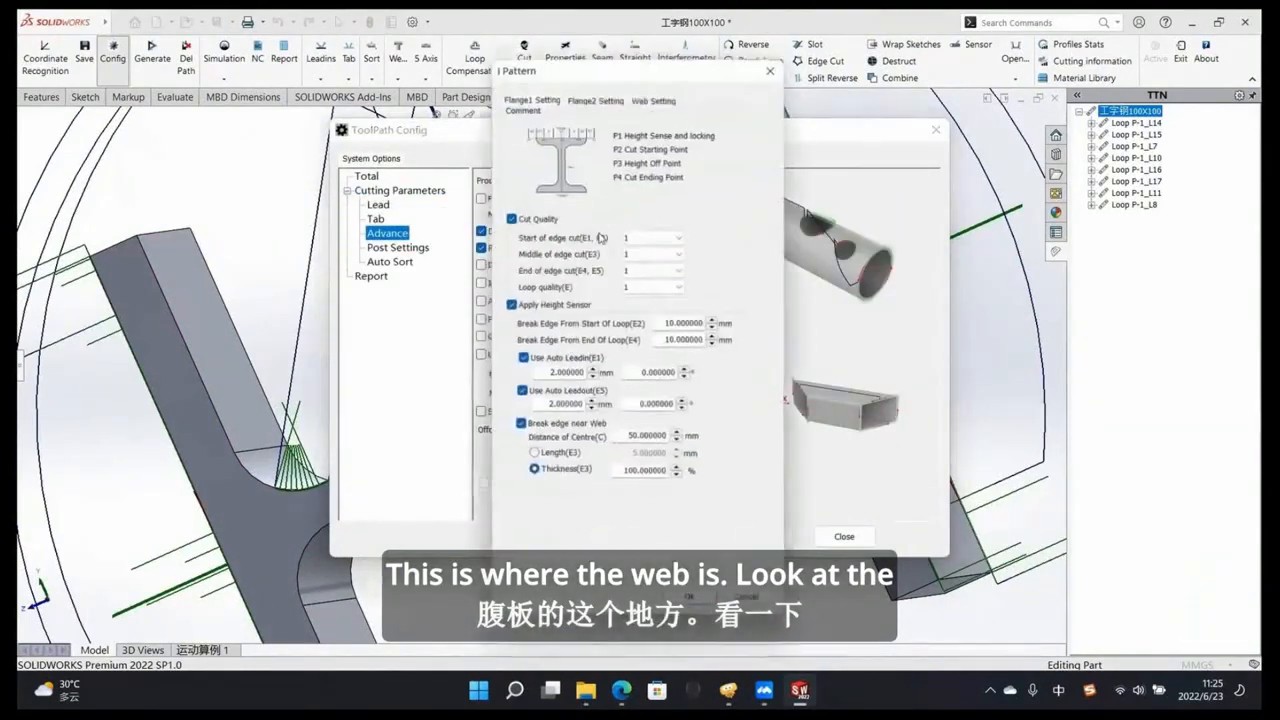
pyautogui.click(651, 97)
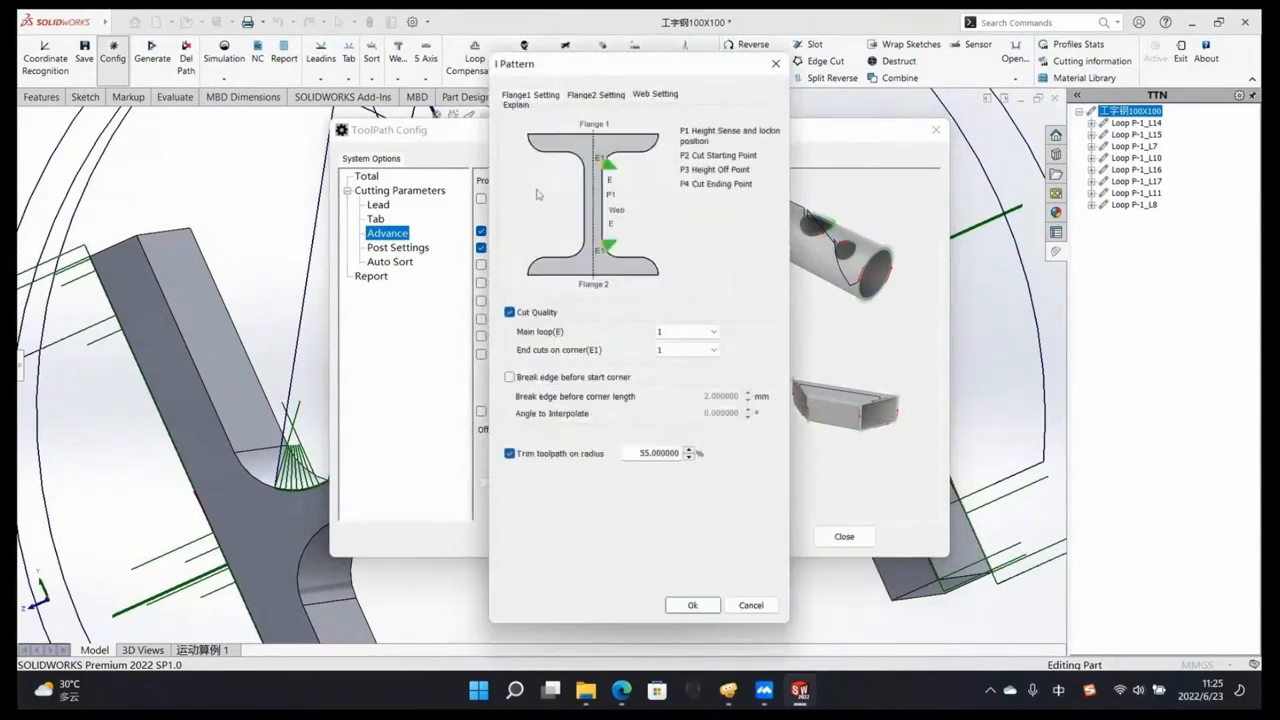
# Step: Enable breaking the web edge before the start corner with a 10 mm length and a 20° interpolation angle, and apply the configuration
pyautogui.click(524, 379)
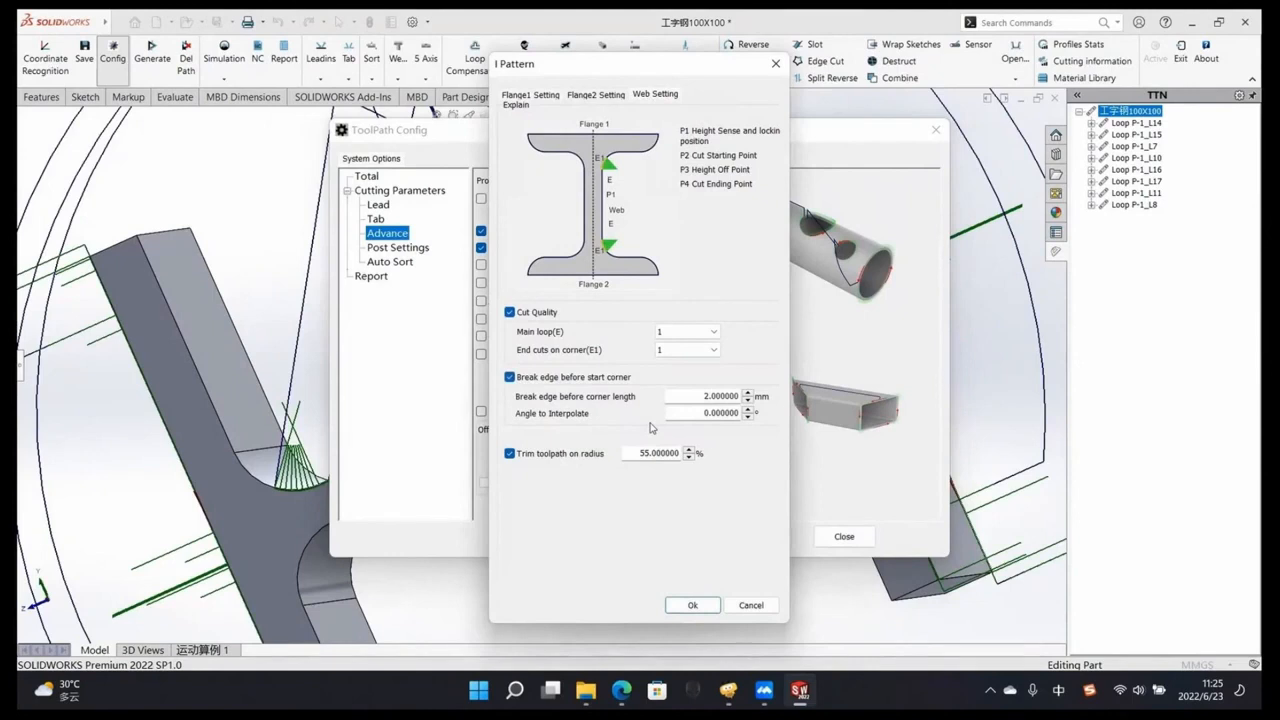
pyautogui.doubleClick(700, 397)
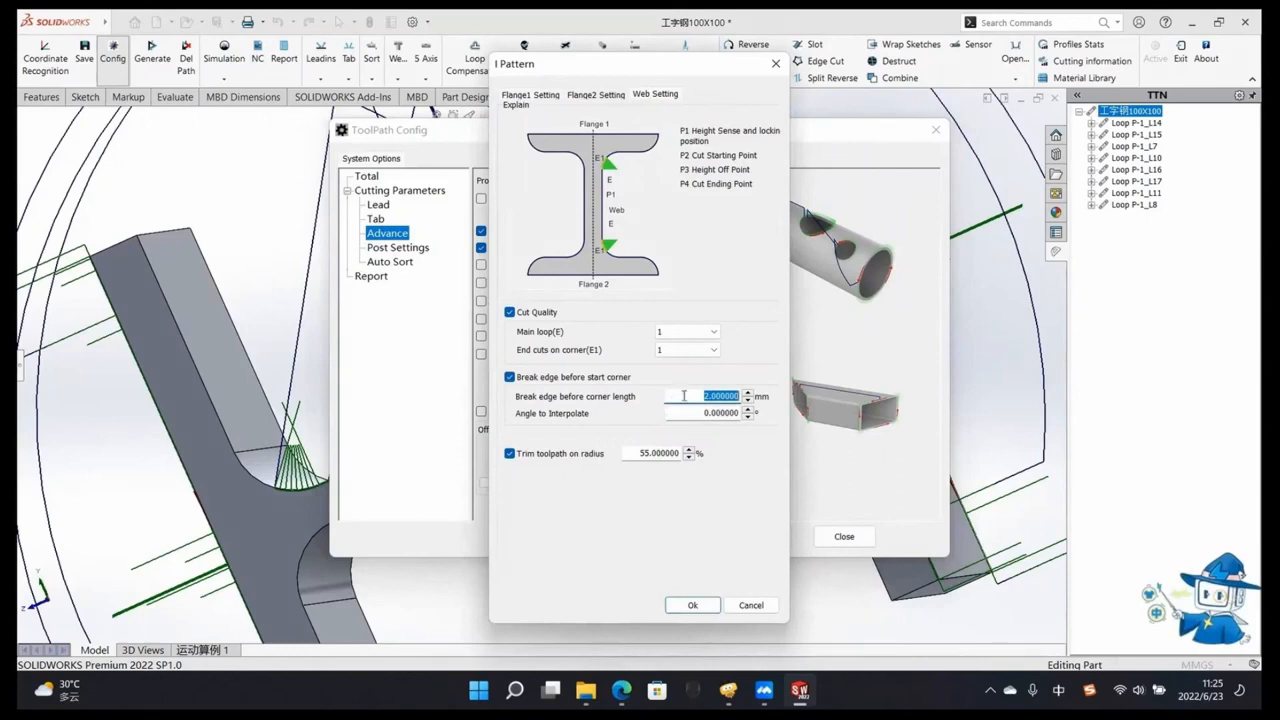
pyautogui.write('10')
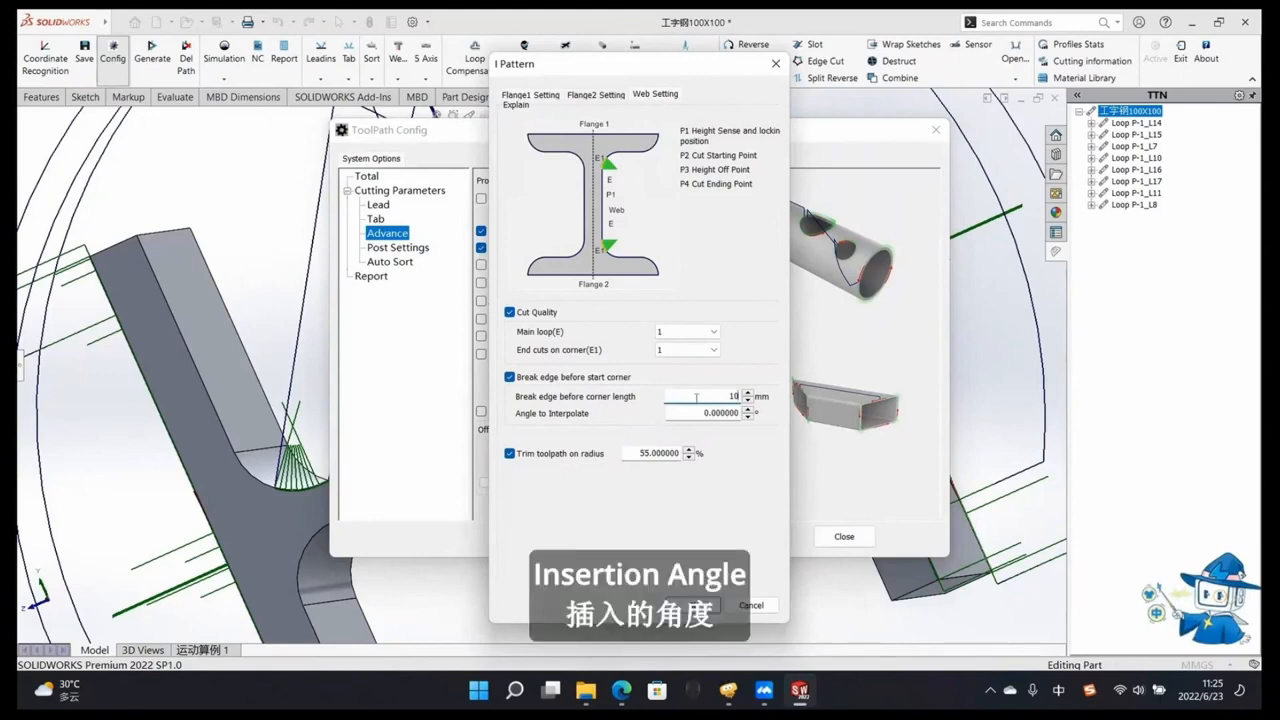
pyautogui.moveTo(682, 414); pyautogui.dragTo(763, 420)
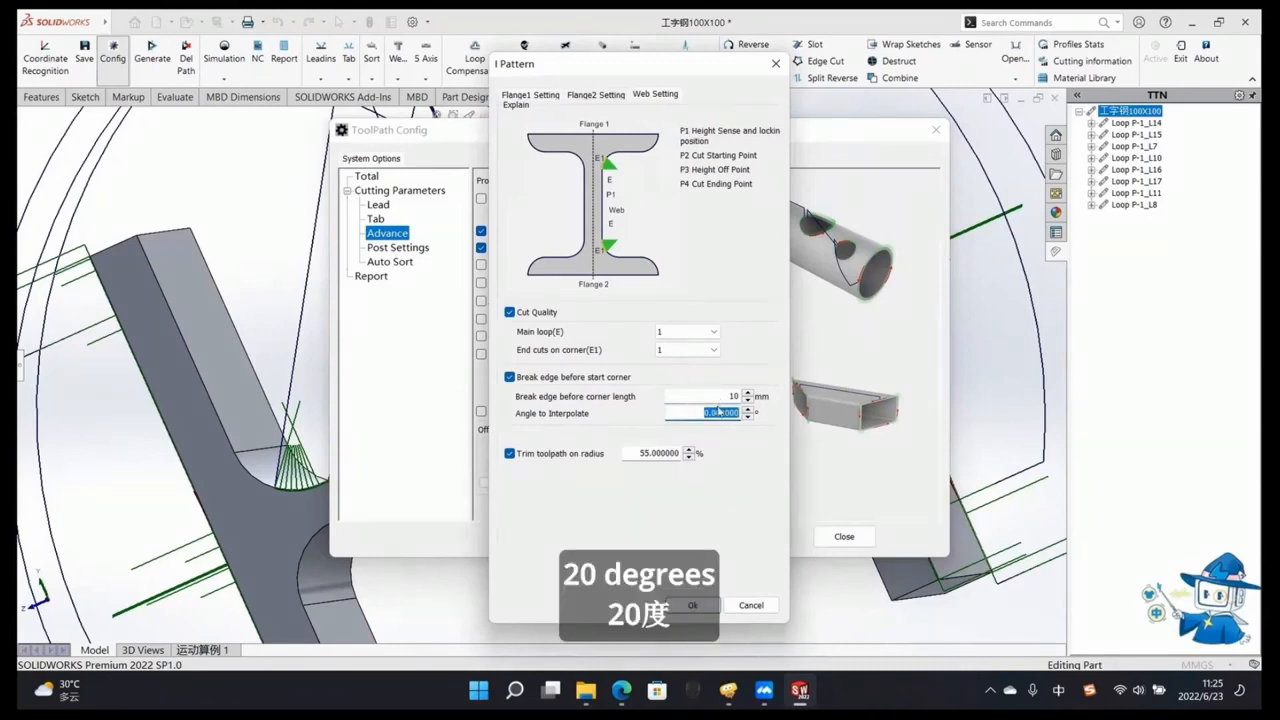
pyautogui.write('20')
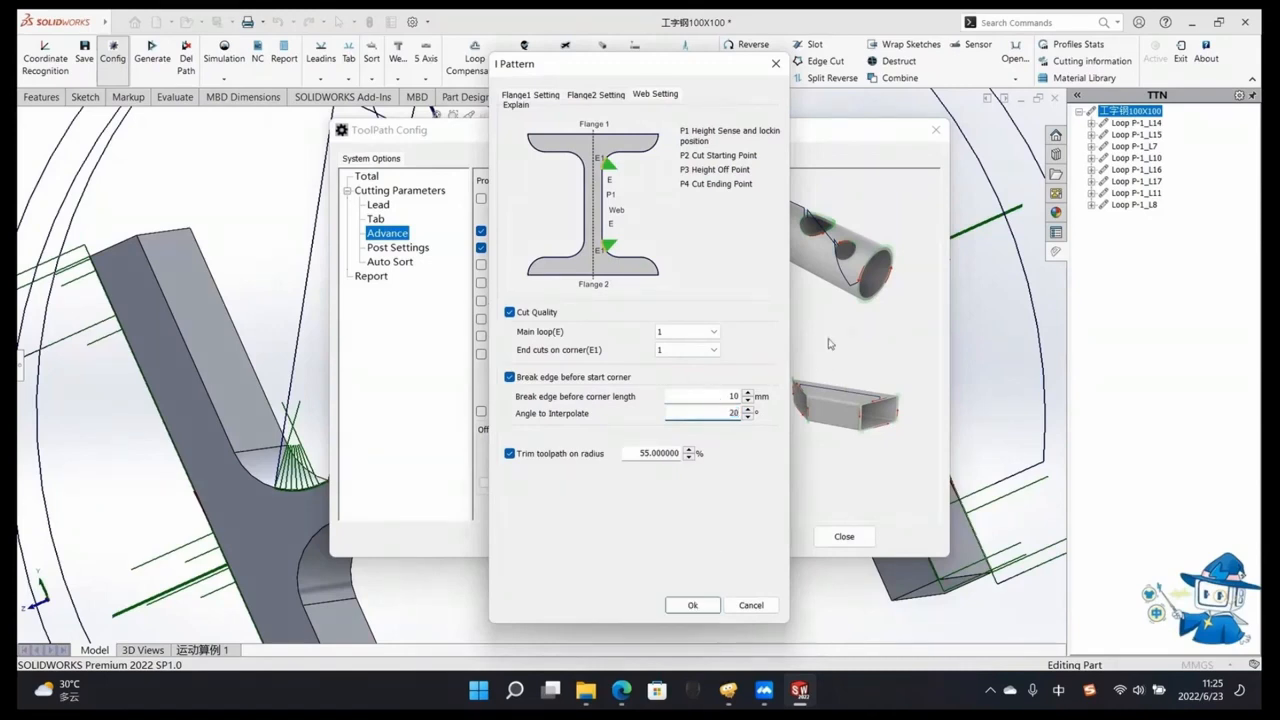
pyautogui.moveTo(704, 75); pyautogui.dragTo(246, 185)
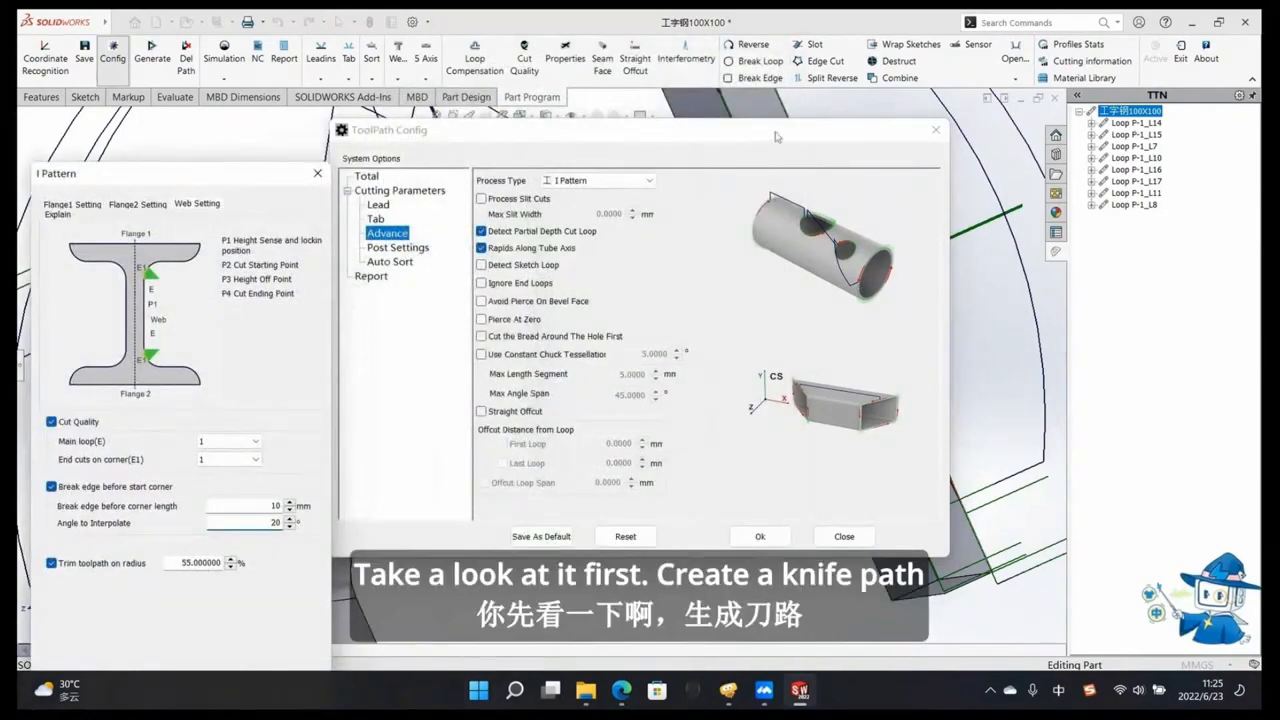
pyautogui.moveTo(200, 173); pyautogui.dragTo(433, 51)
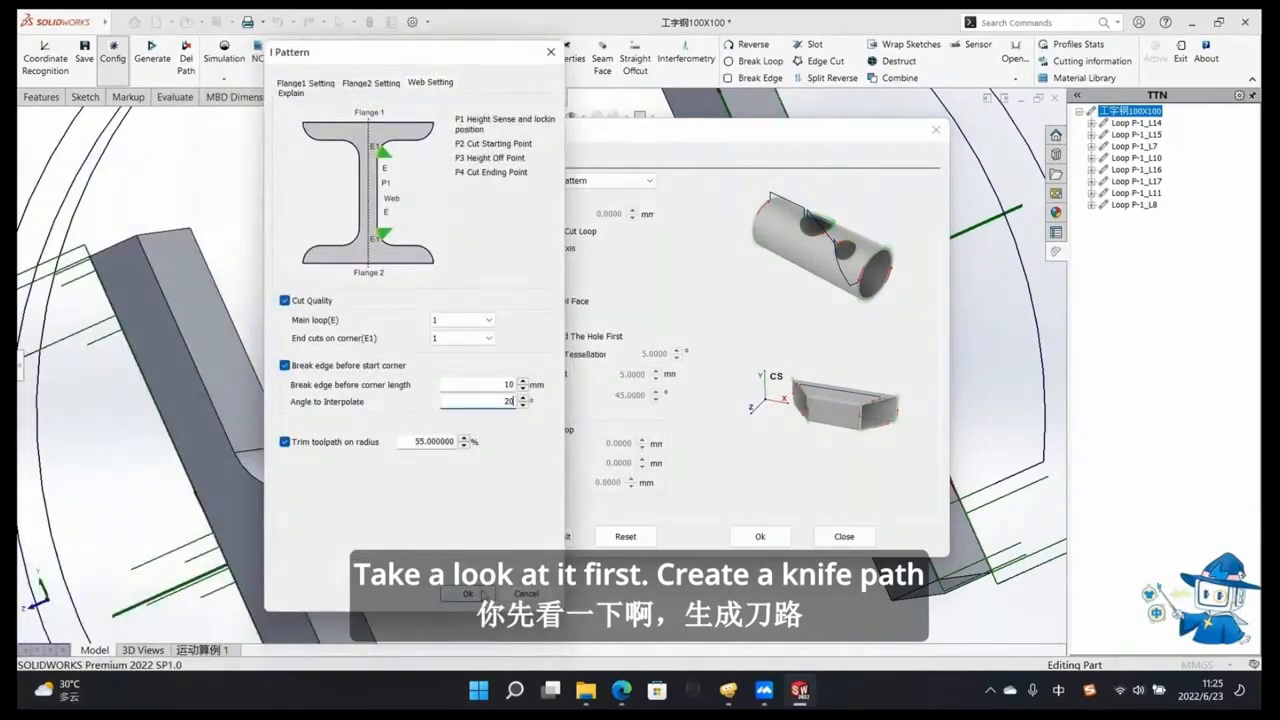
pyautogui.click(481, 592)
pyautogui.click(762, 537)
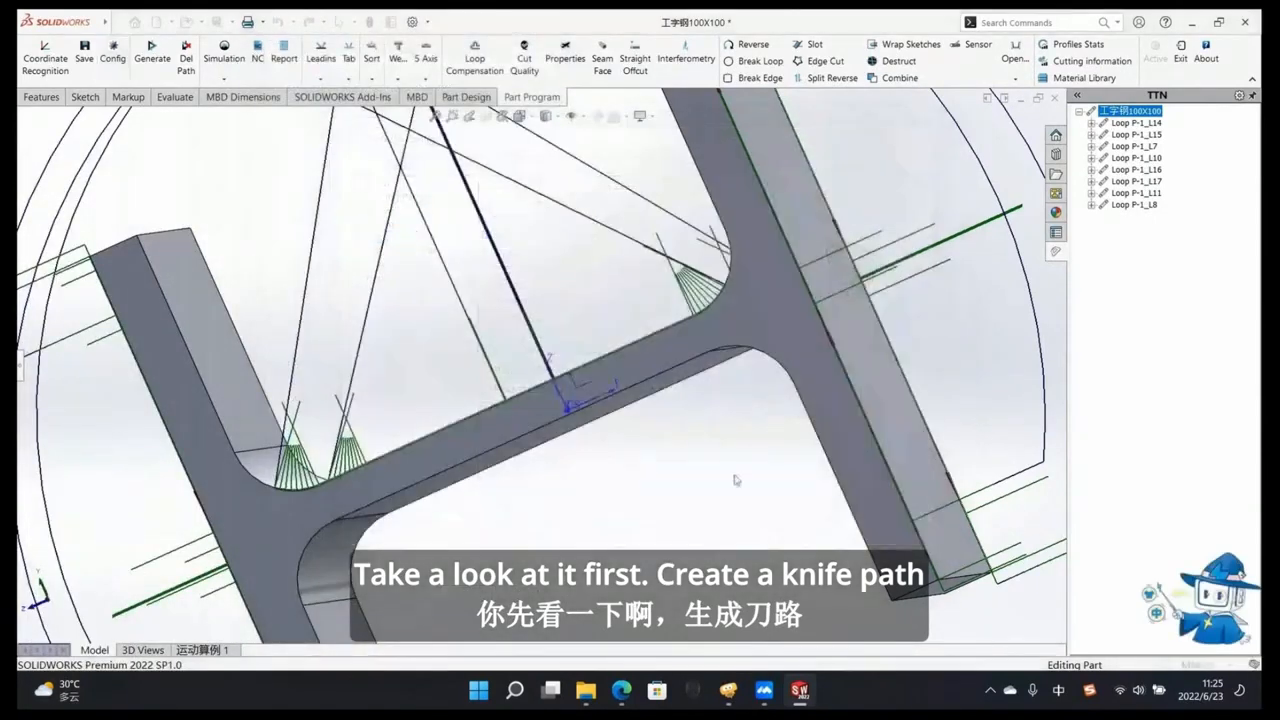
# Step: Regenerate the I-beam's toolpath, deleting the existing one, and examine the cut normals and edge breaks at the web's rounded corners
pyautogui.click(153, 55)
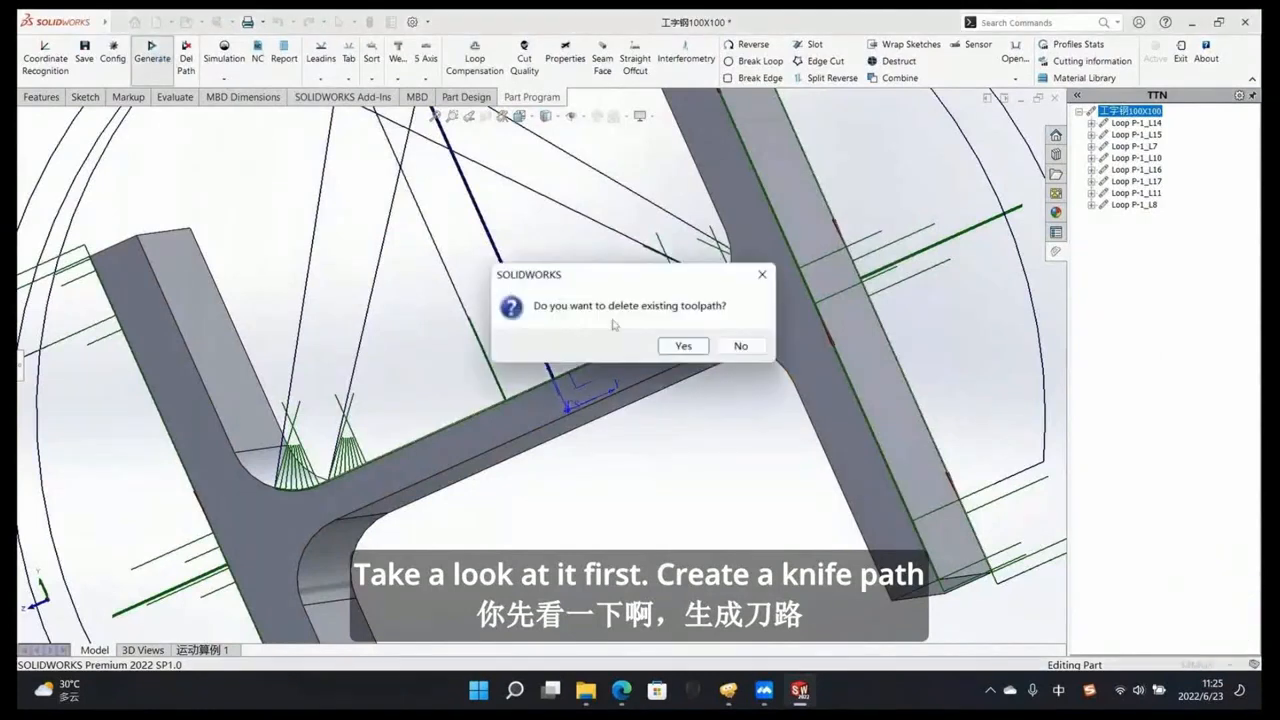
pyautogui.click(680, 344)
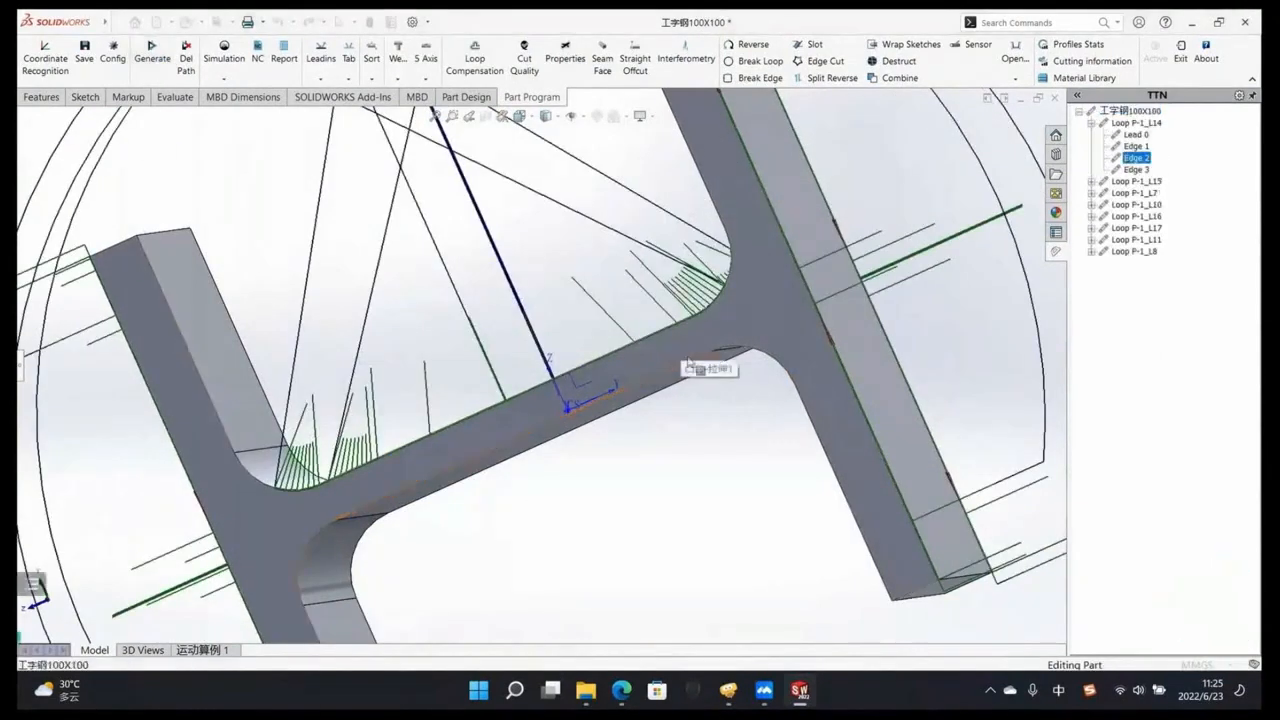
pyautogui.click(688, 354)
pyautogui.moveTo(336, 519); pyautogui.dragTo(617, 410, button='middle')
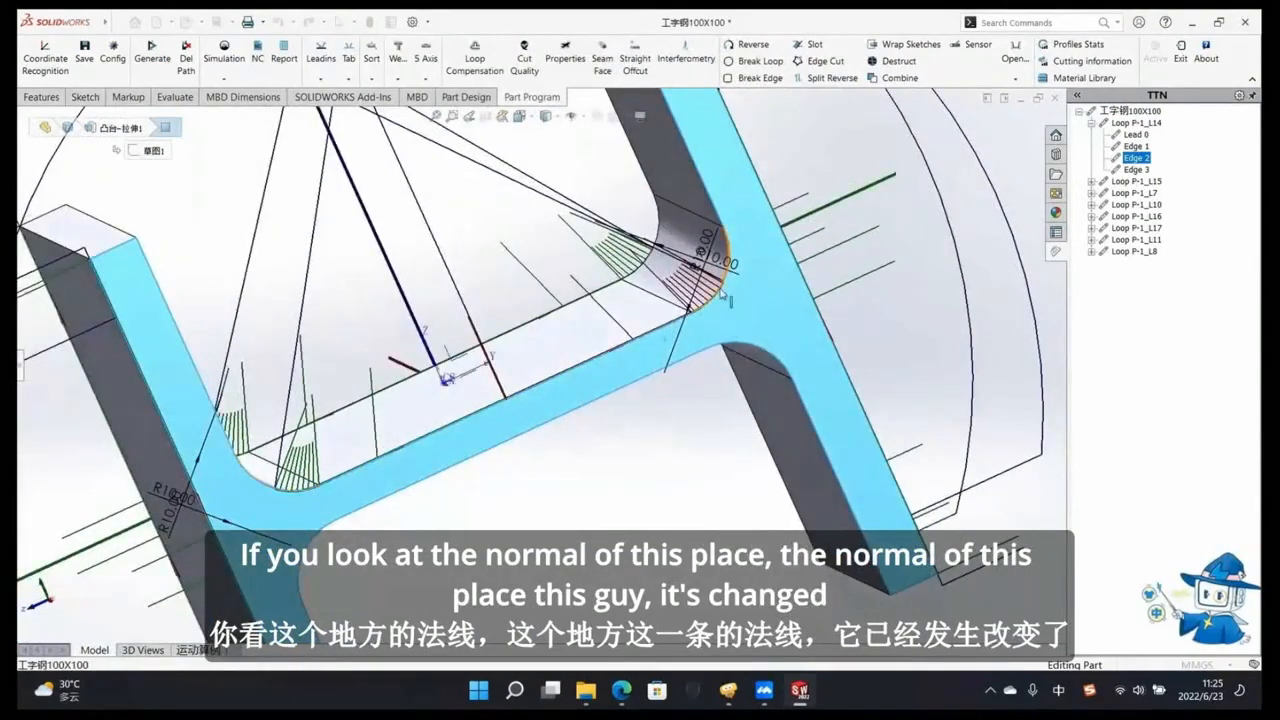
pyautogui.moveTo(793, 349); pyautogui.dragTo(226, 468, button='middle')
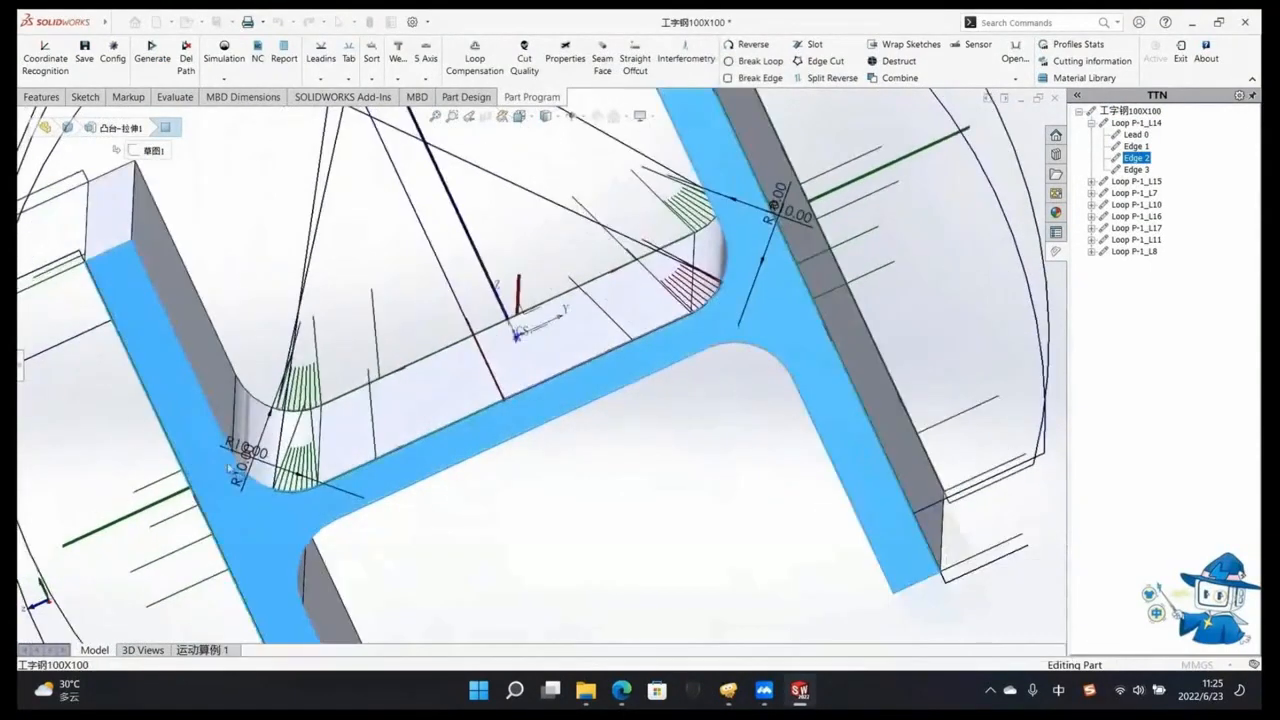
pyautogui.scroll(-5, 300, 488)
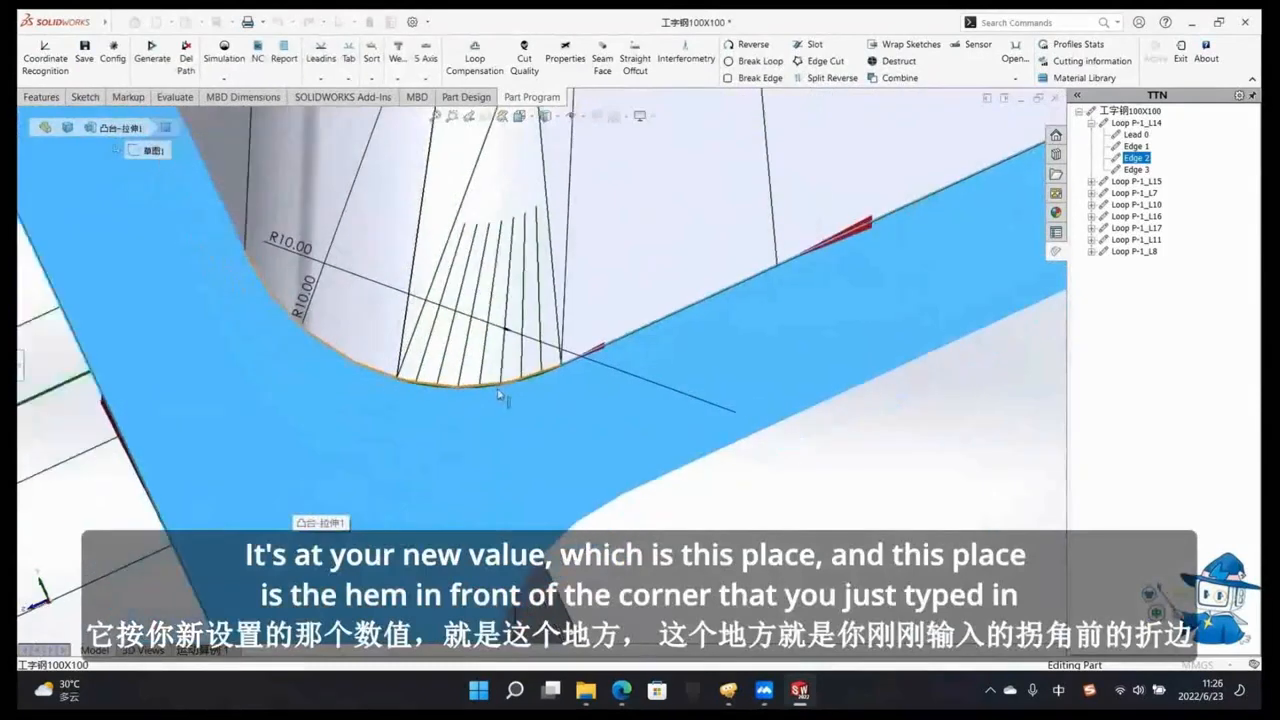
# Step: Start the cutting simulation of the I-beam at 1% speed and watch how the cutting head moves around the flange
pyautogui.scroll(4, 563, 372)
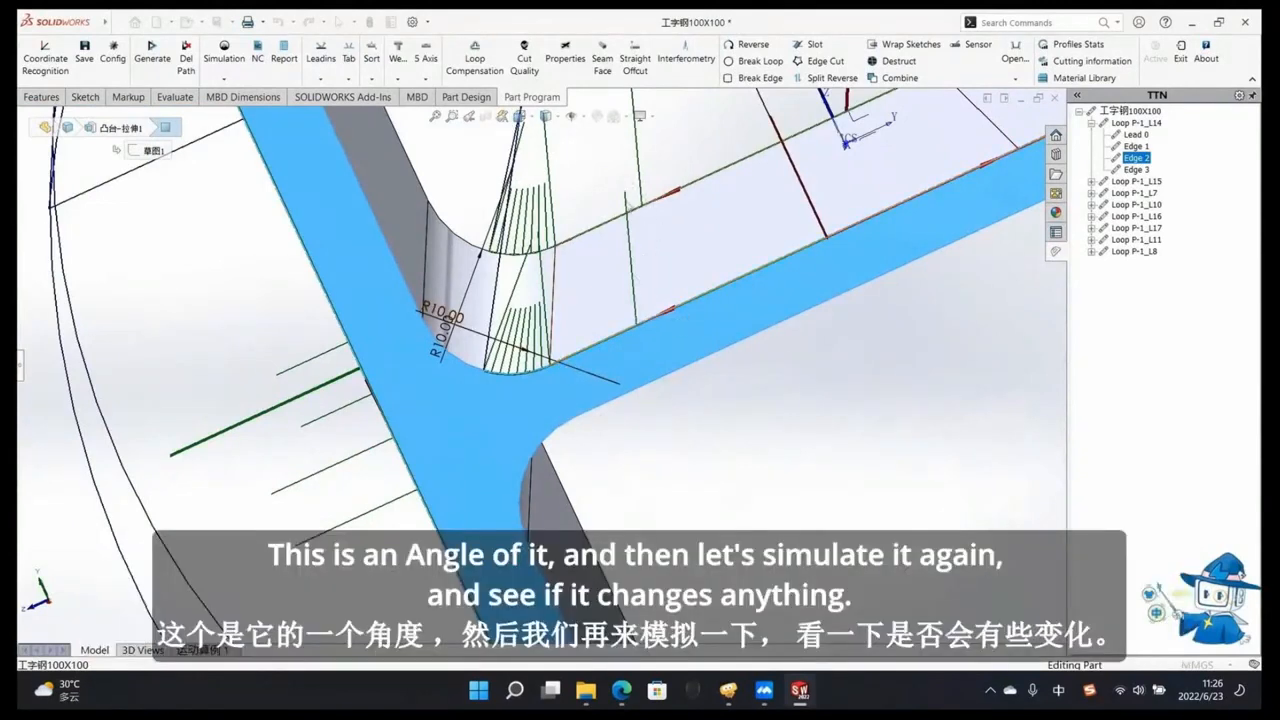
pyautogui.click(226, 79)
pyautogui.click(248, 97)
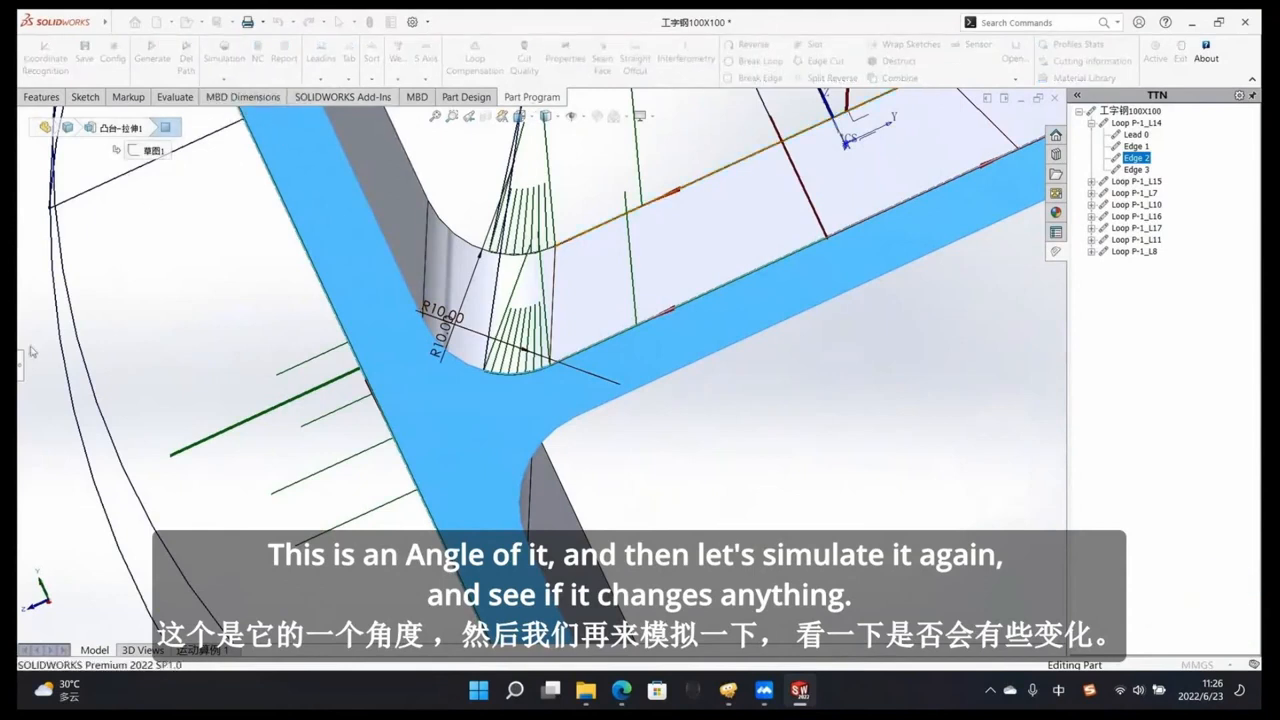
pyautogui.click(100, 199)
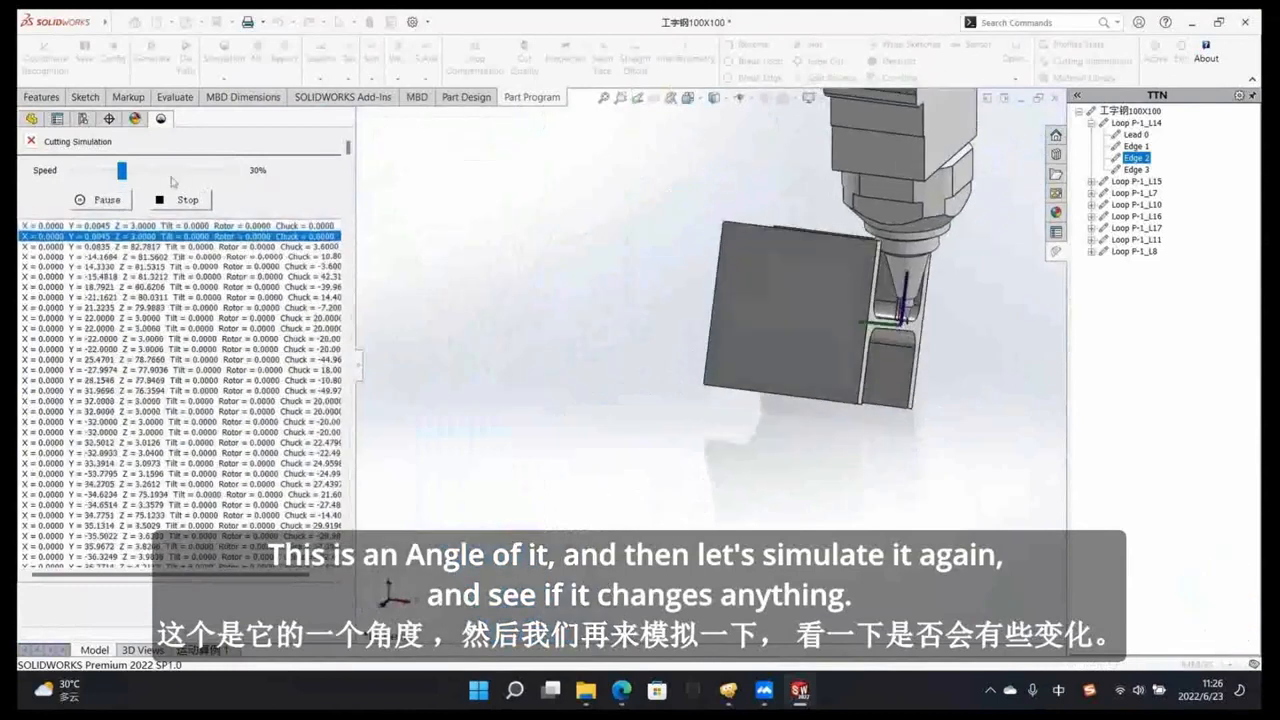
pyautogui.moveTo(124, 174); pyautogui.dragTo(72, 174)
pyautogui.moveTo(868, 352); pyautogui.dragTo(936, 362, button='middle')
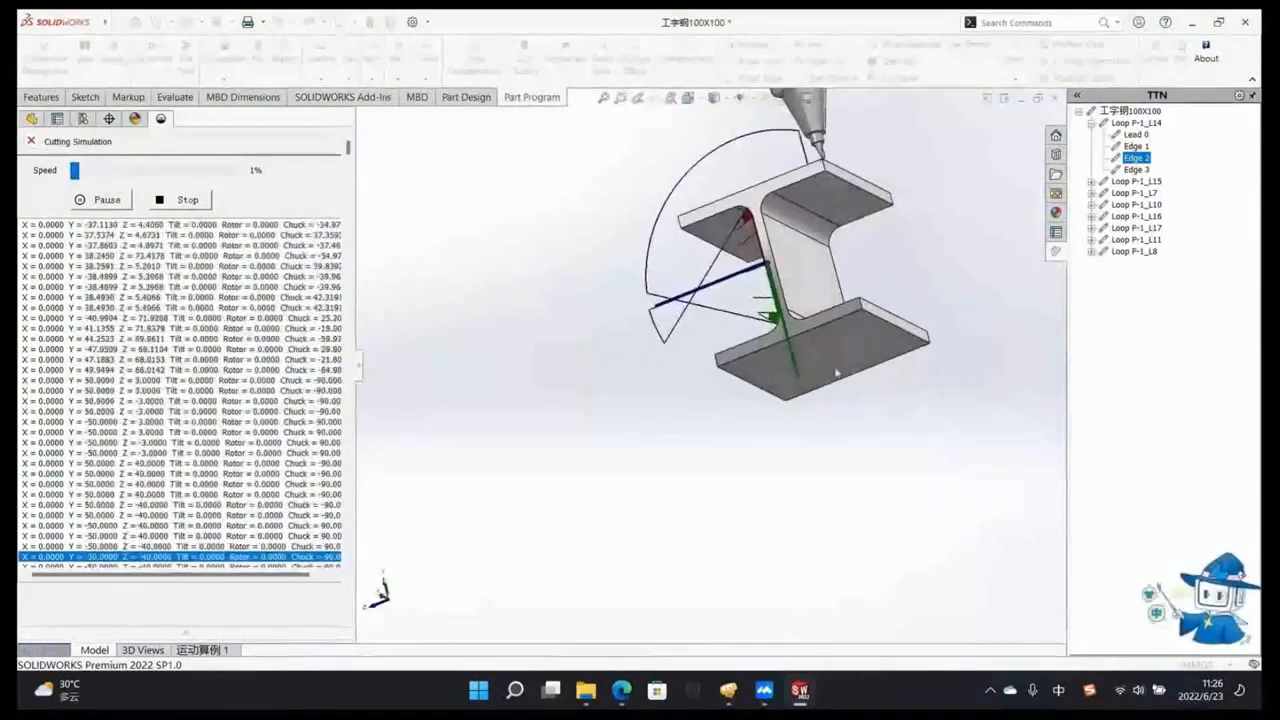
# Step: Stop and restart the cutting simulation, check the cutting head for collisions near the web corner, and return to the toolpath model
pyautogui.click(187, 200)
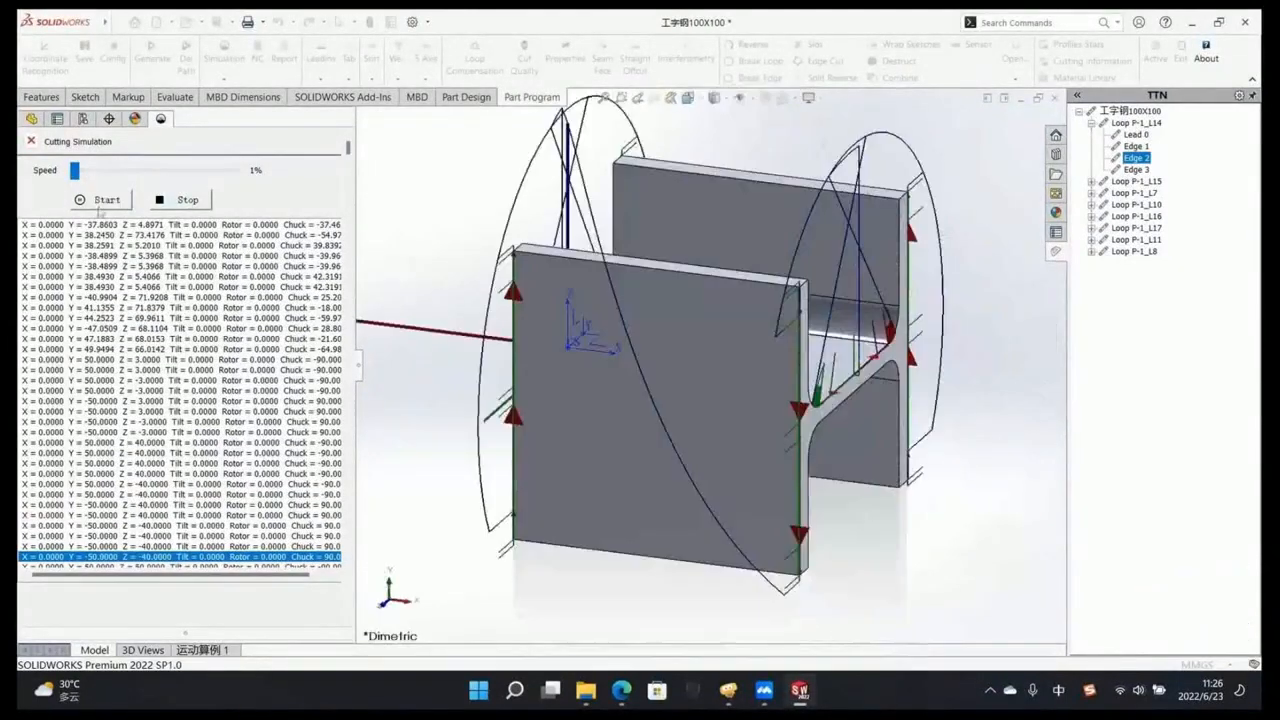
pyautogui.click(102, 204)
pyautogui.moveTo(845, 350); pyautogui.dragTo(836, 310, button='middle')
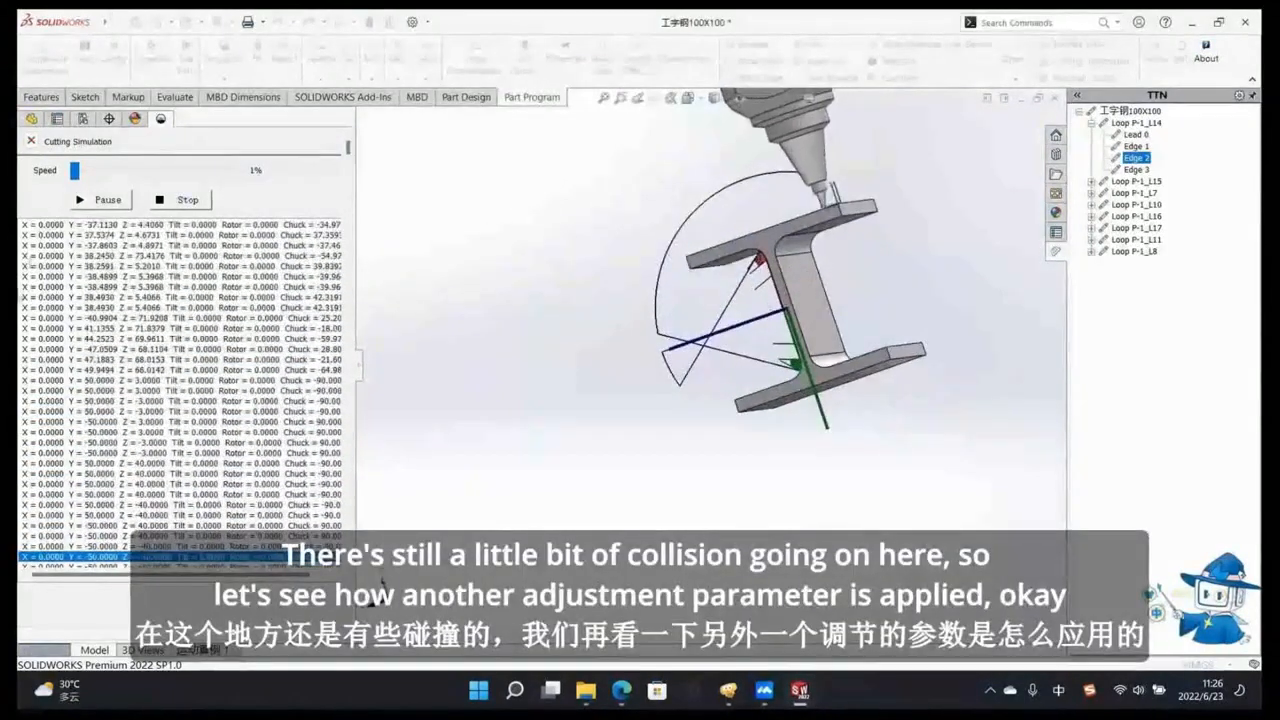
pyautogui.click(358, 370)
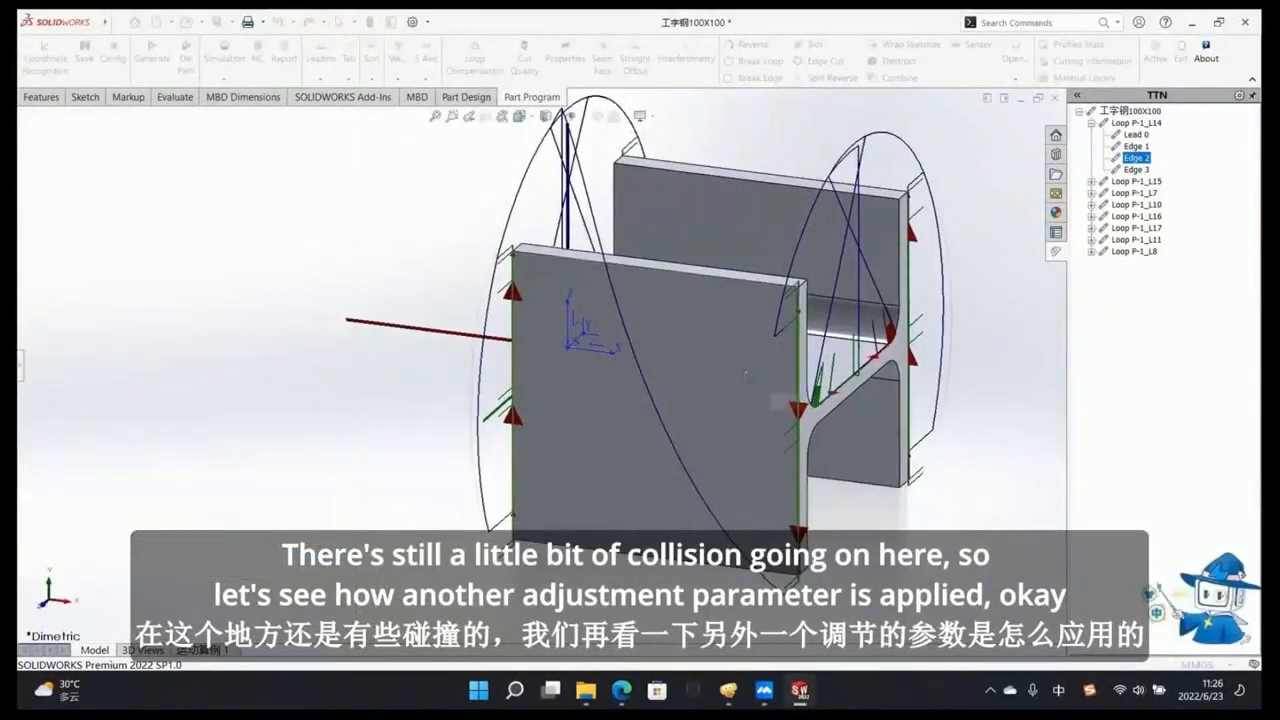
pyautogui.moveTo(660, 243); pyautogui.dragTo(897, 277, button='middle')
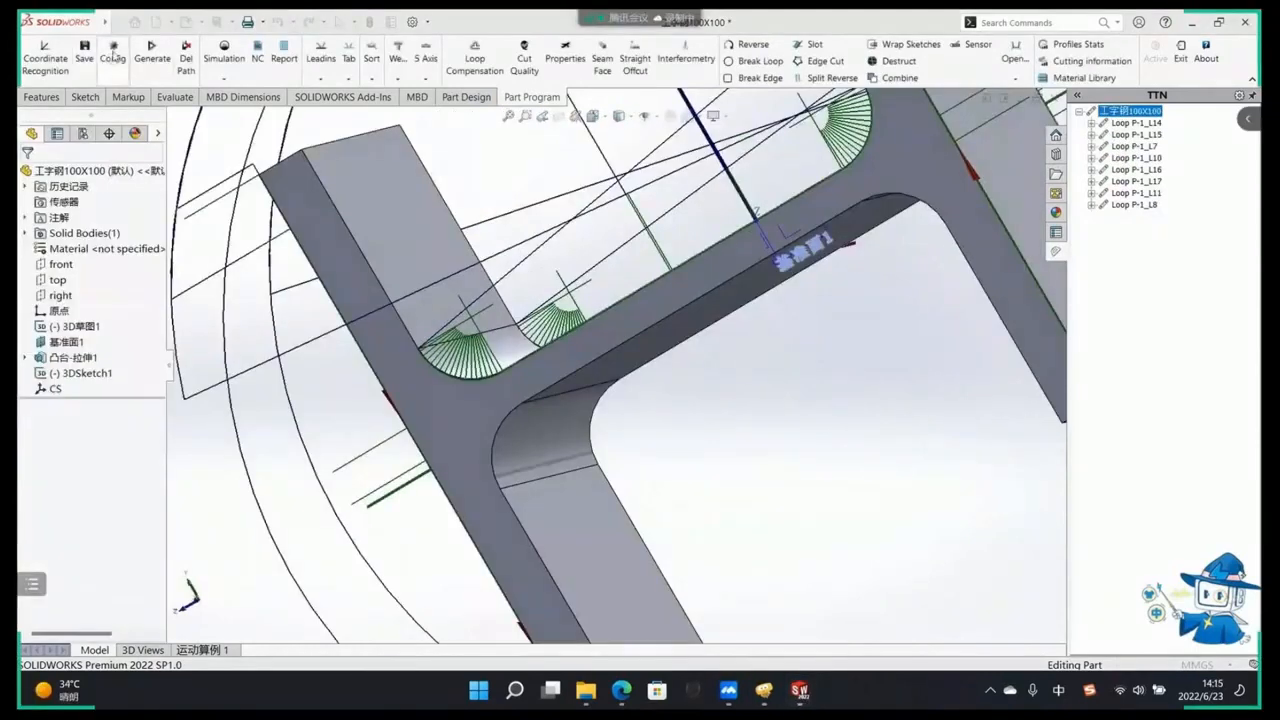
# Step: Review the Trim toolpath on radius value in the I Pattern Web settings and inspect the toolpath on the web's corner arcs
pyautogui.click(113, 55)
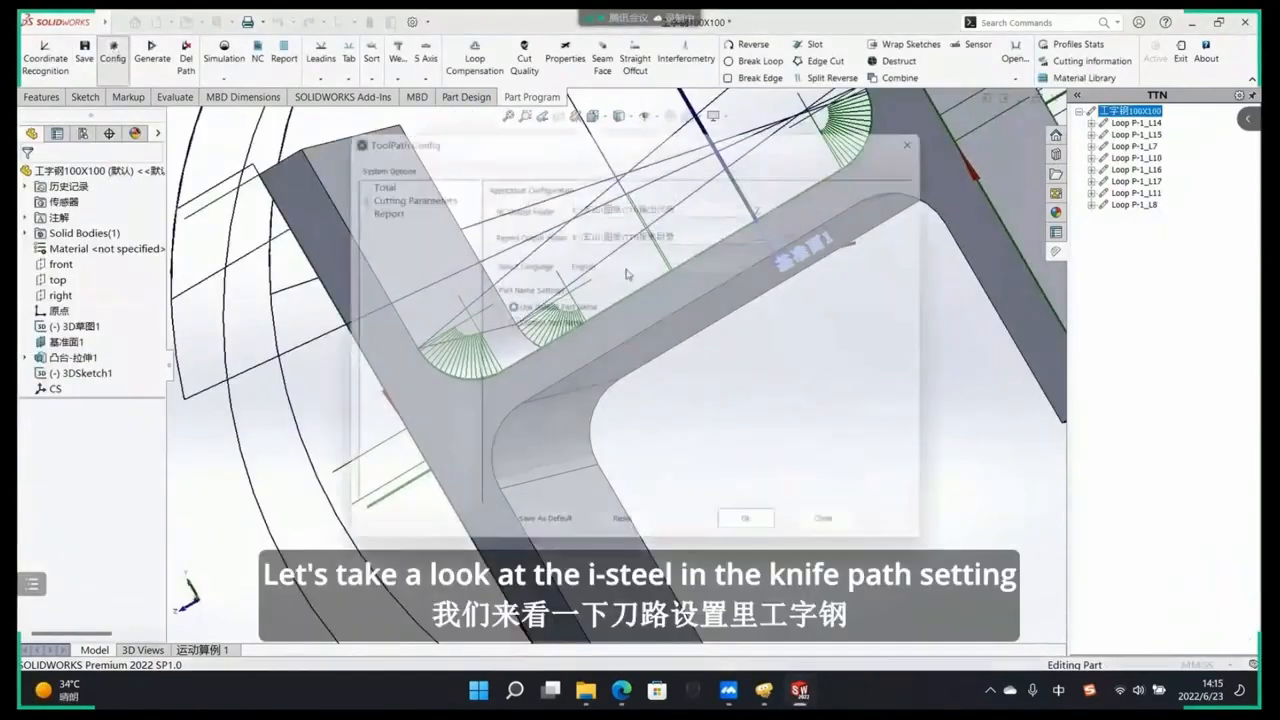
pyautogui.click(372, 192)
pyautogui.click(347, 190)
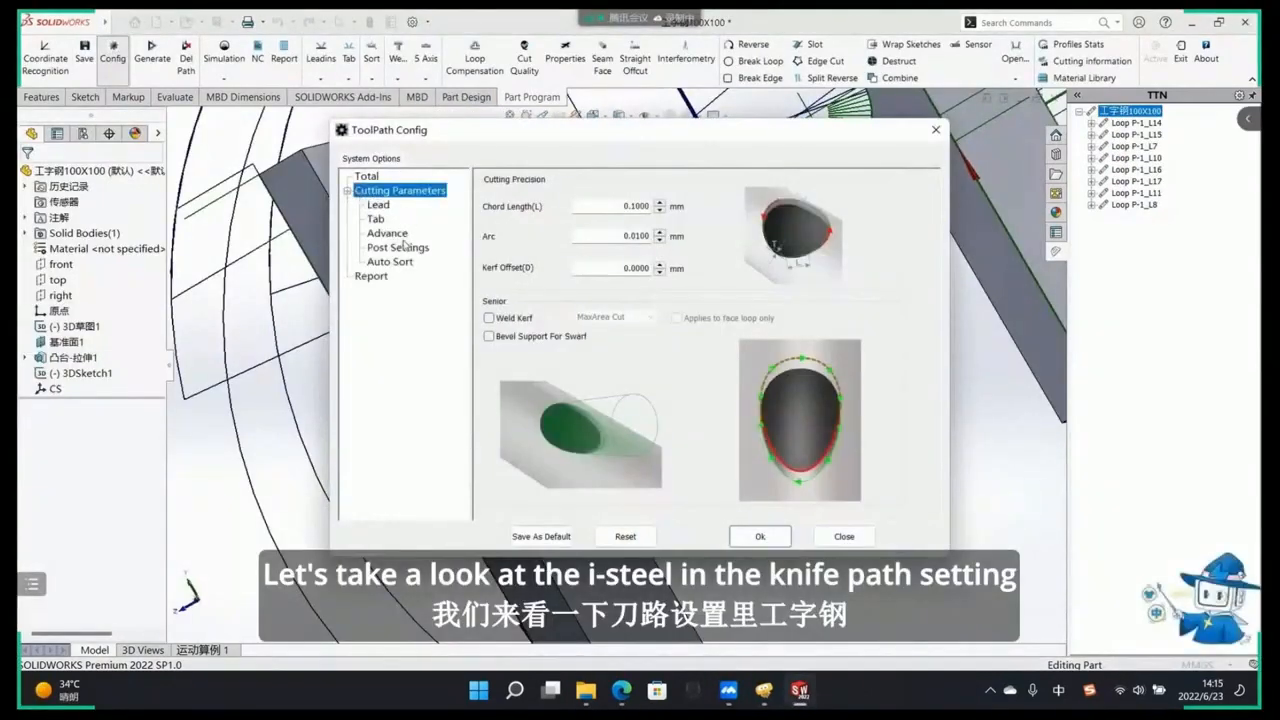
pyautogui.click(397, 247)
pyautogui.click(387, 233)
pyautogui.click(622, 182)
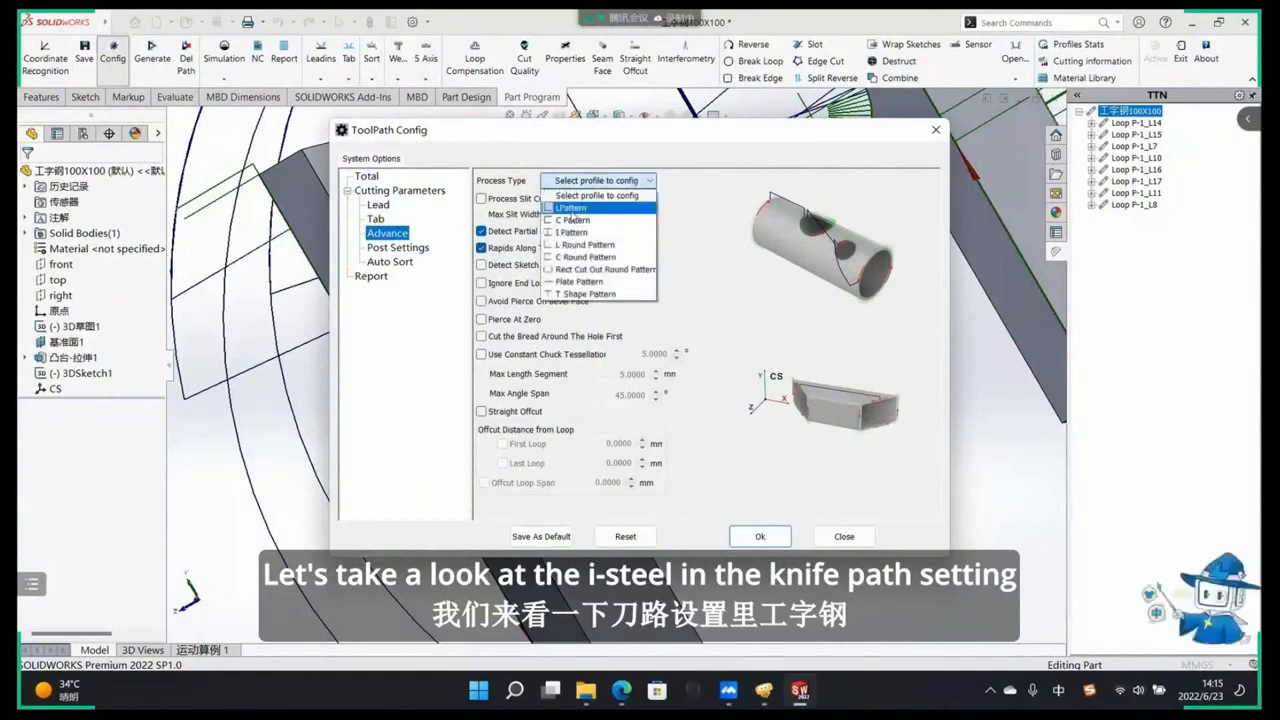
pyautogui.click(600, 222)
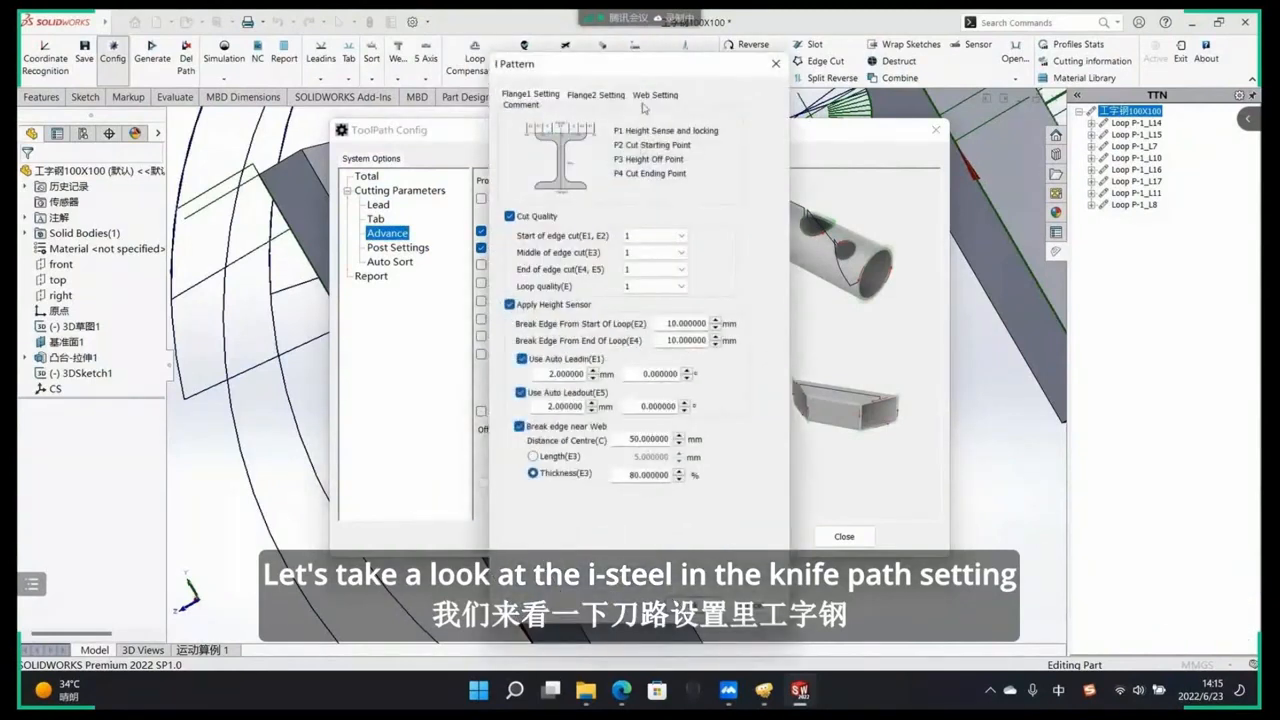
pyautogui.click(647, 99)
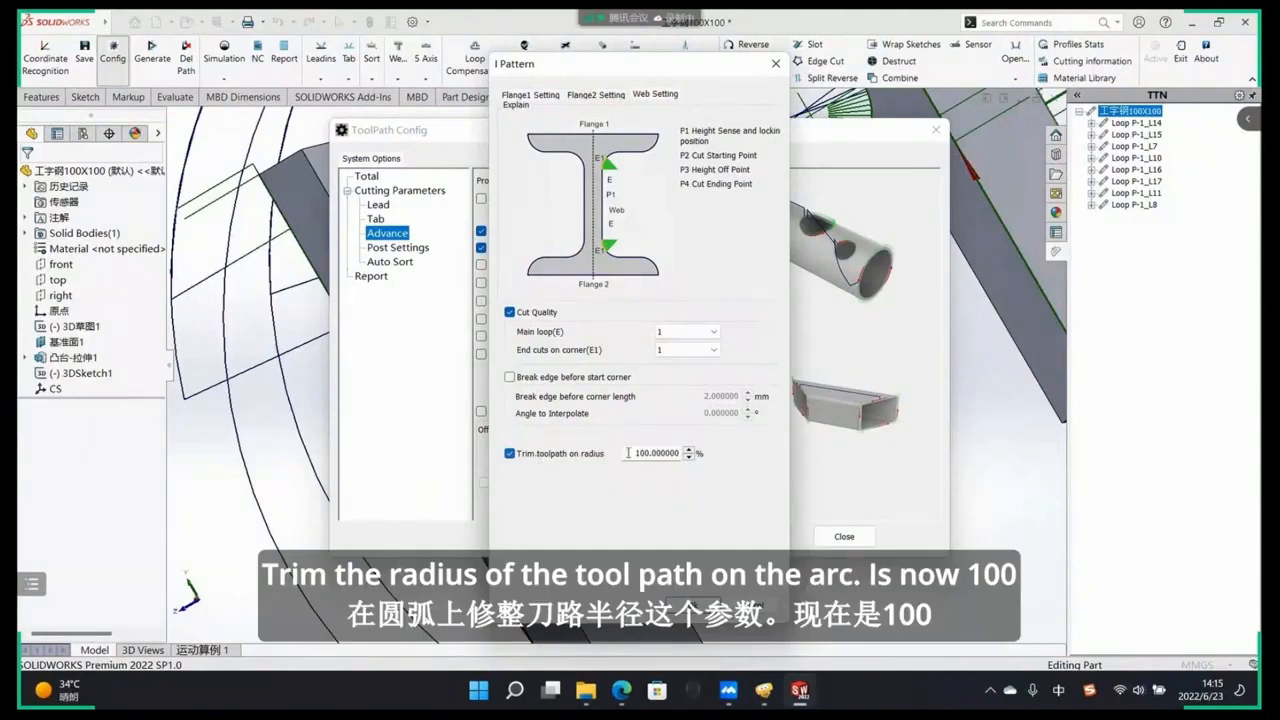
pyautogui.moveTo(628, 453); pyautogui.dragTo(660, 453)
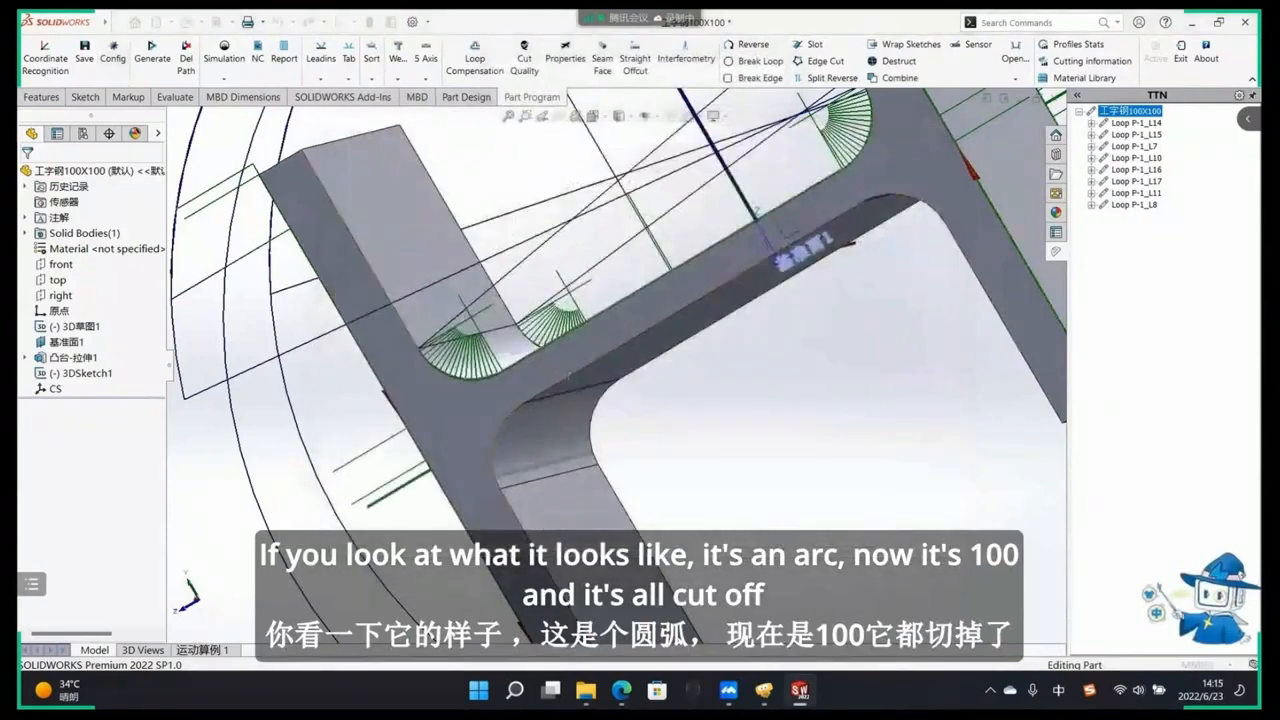
pyautogui.moveTo(568, 376); pyautogui.dragTo(487, 382, button='middle')
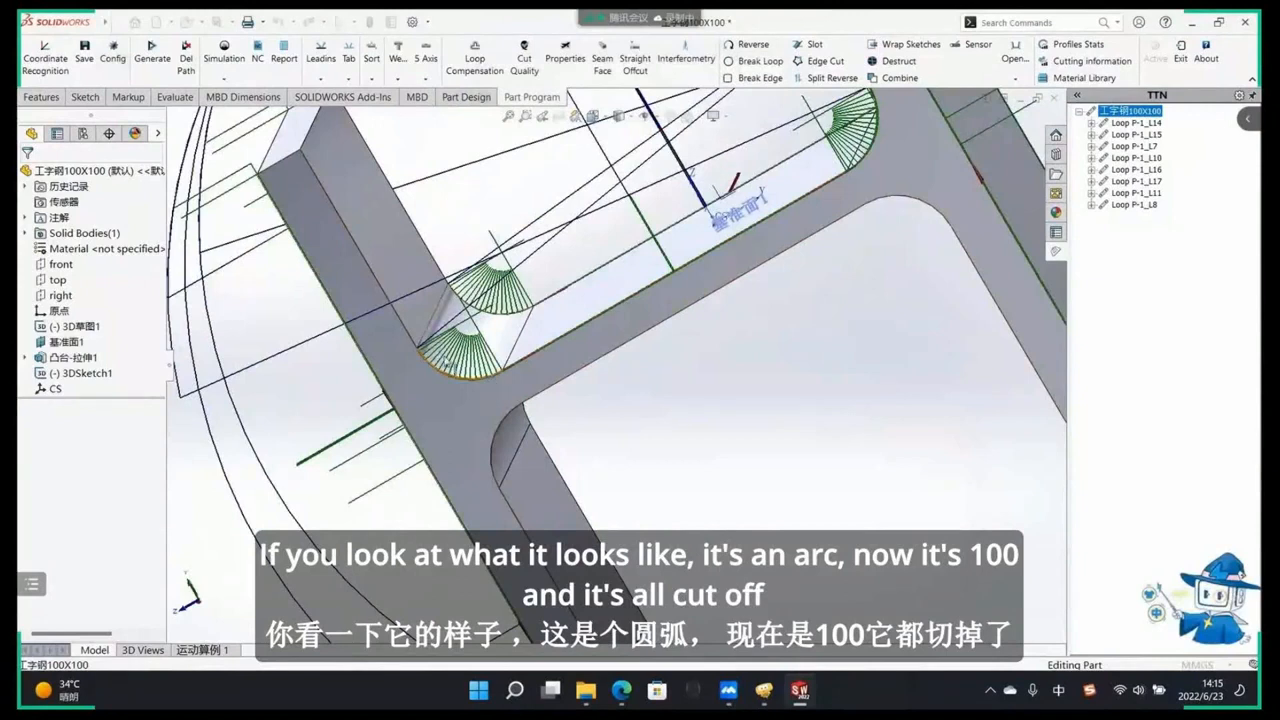
pyautogui.scroll(-2, 437, 362)
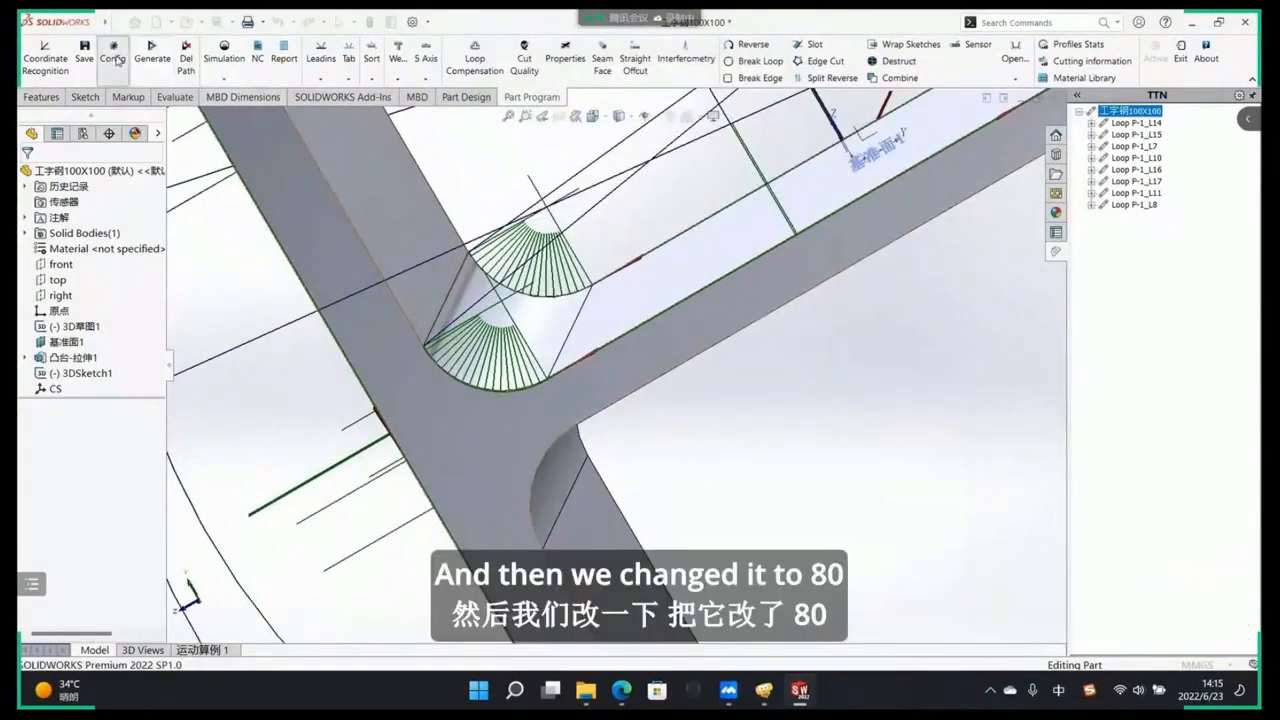
# Step: Set Trim toolpath on radius to 80% in the I Pattern Web settings and apply the configuration
pyautogui.click(113, 58)
pyautogui.doubleClick(413, 192)
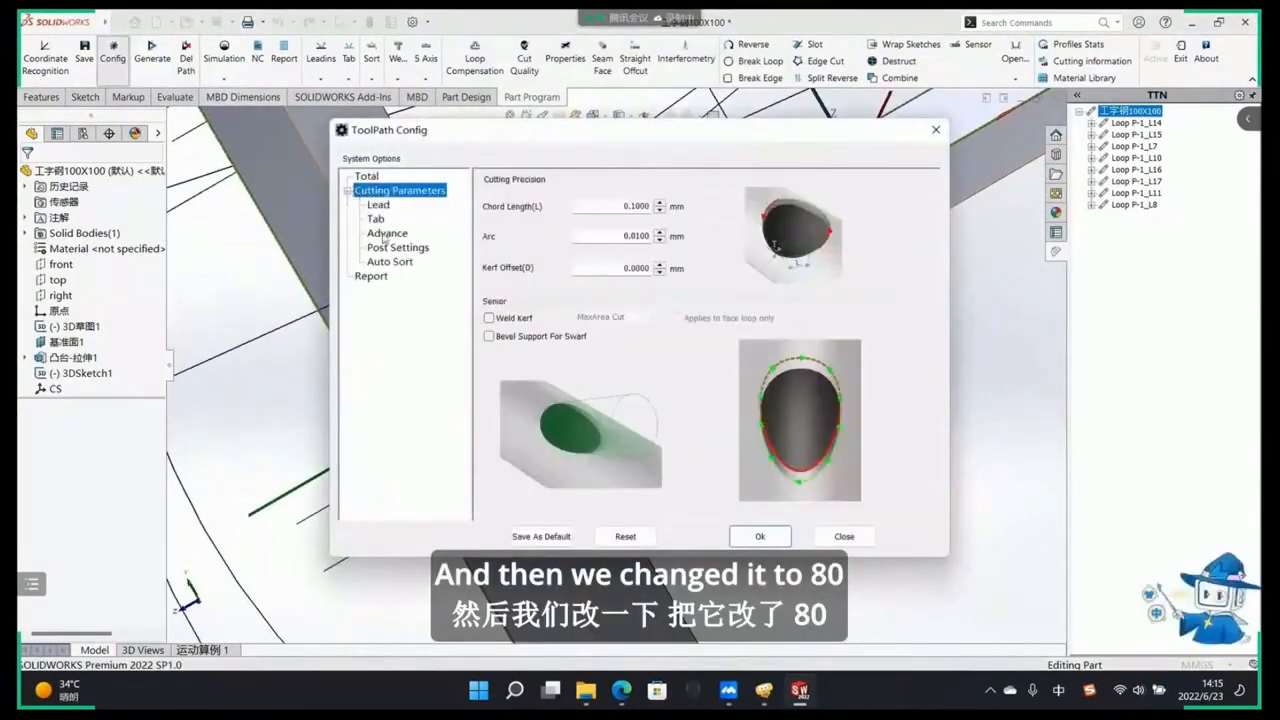
pyautogui.click(386, 233)
pyautogui.click(600, 181)
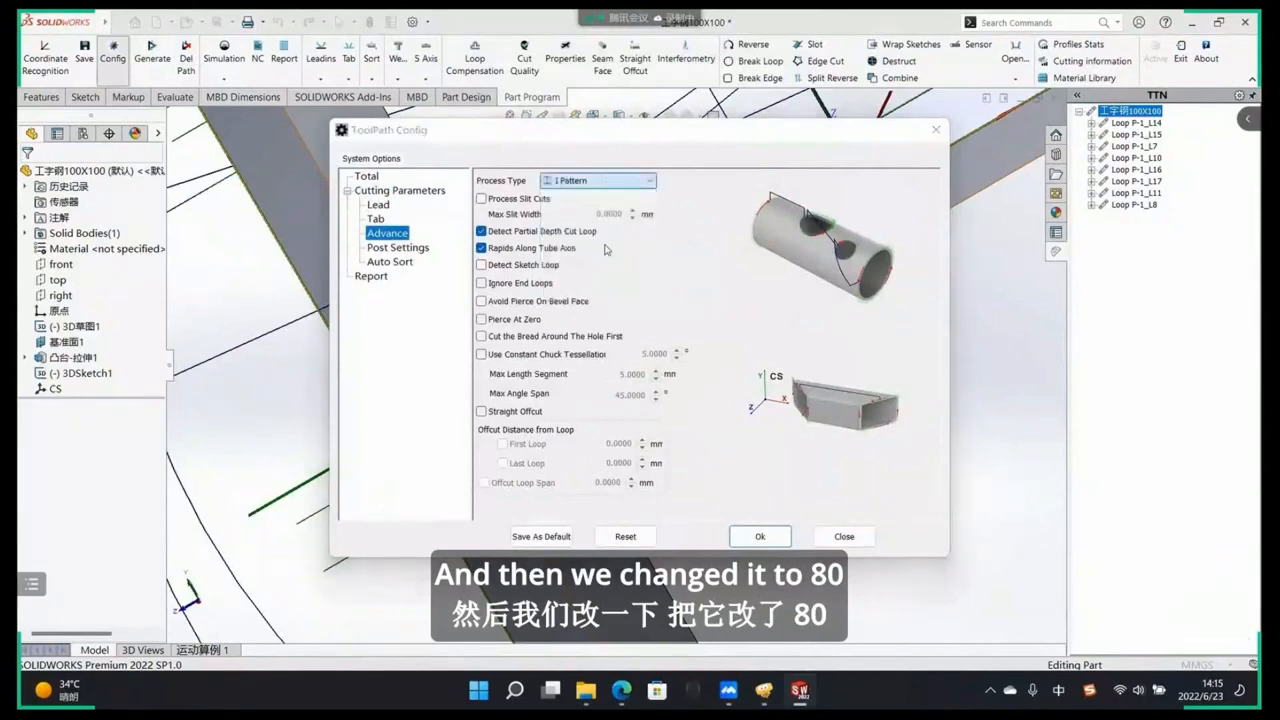
pyautogui.click(600, 231)
pyautogui.click(672, 95)
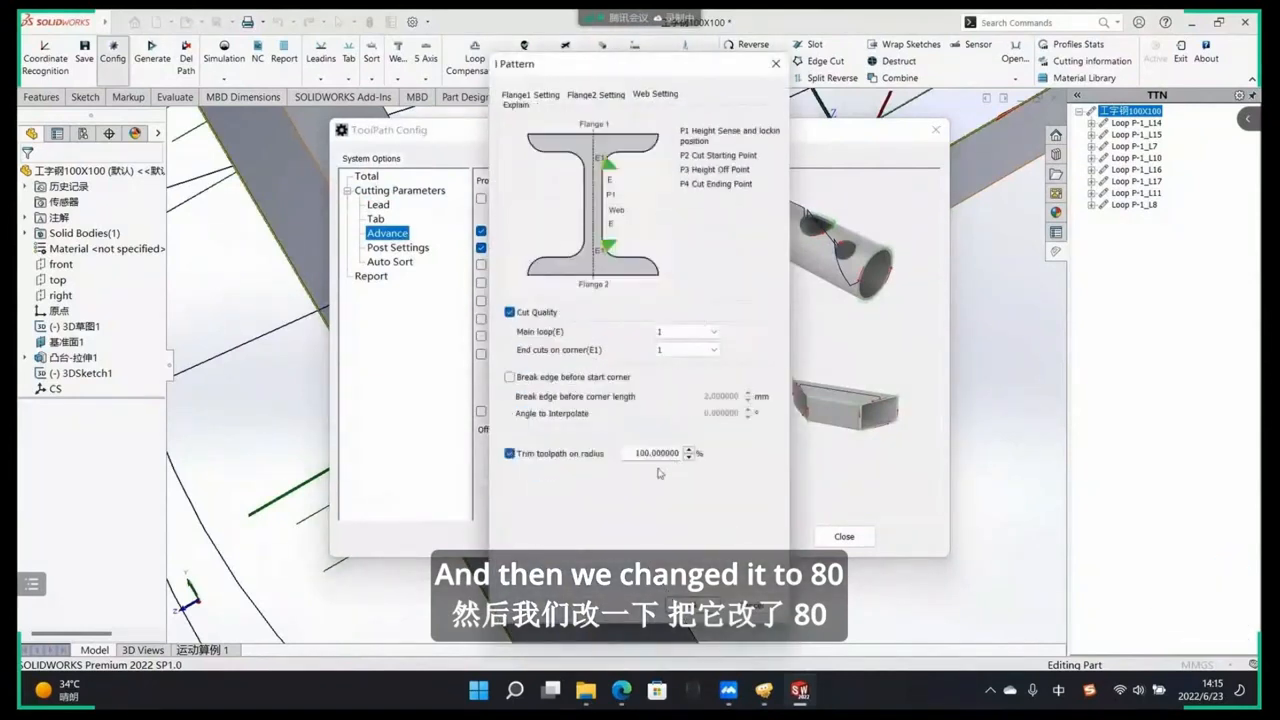
pyautogui.moveTo(635, 454); pyautogui.dragTo(651, 455)
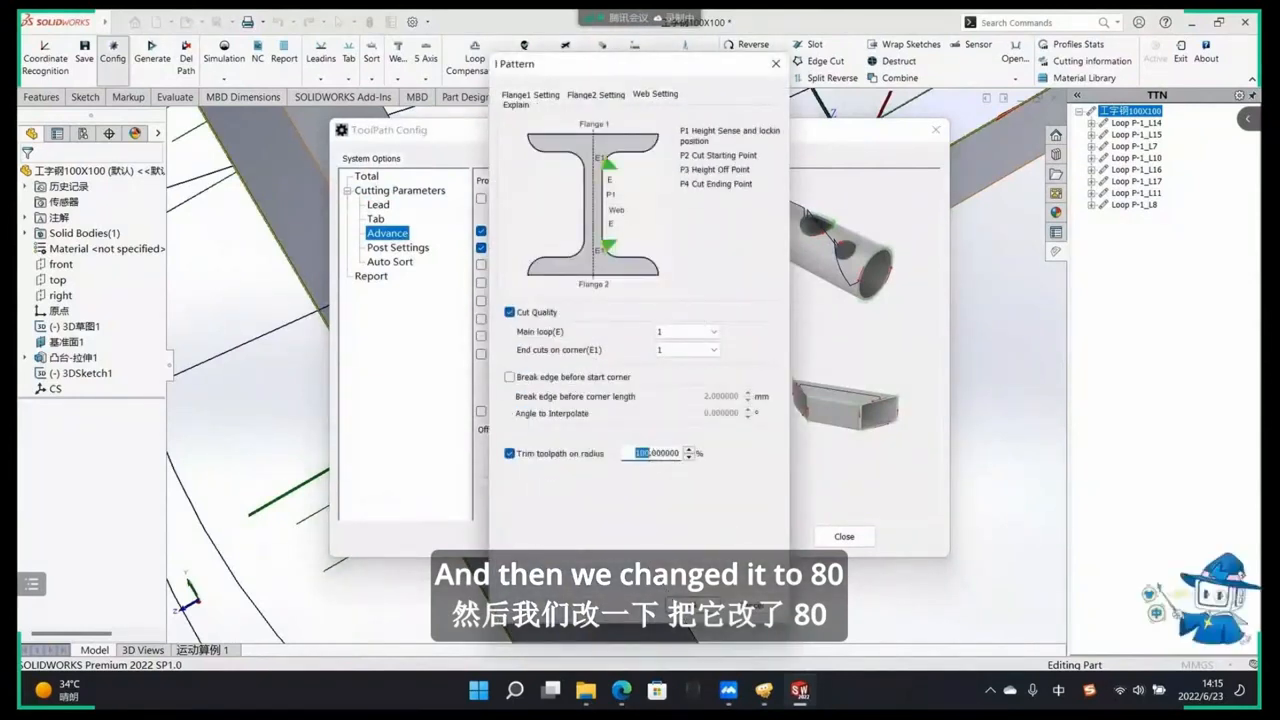
pyautogui.write('80')
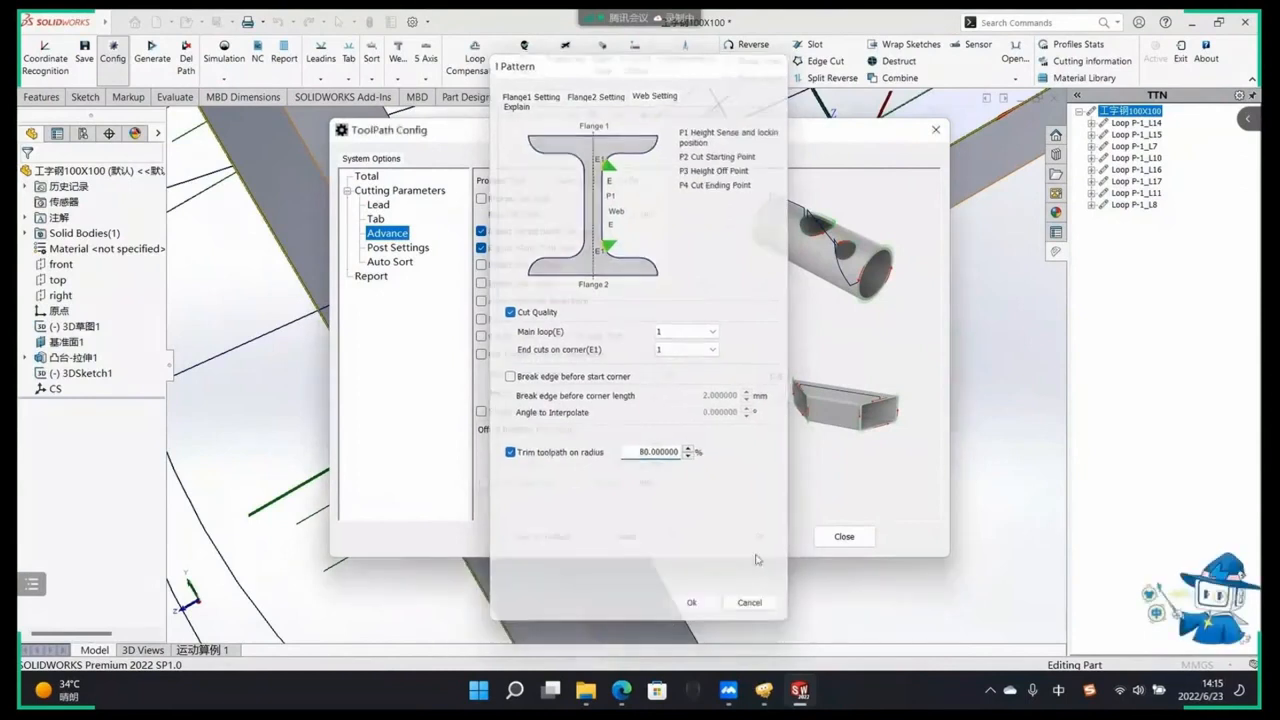
pyautogui.click(700, 606)
pyautogui.click(757, 536)
# Step: Regenerate the I-beam's toolpath and examine which part of the web's corner arcs is cut
pyautogui.click(152, 50)
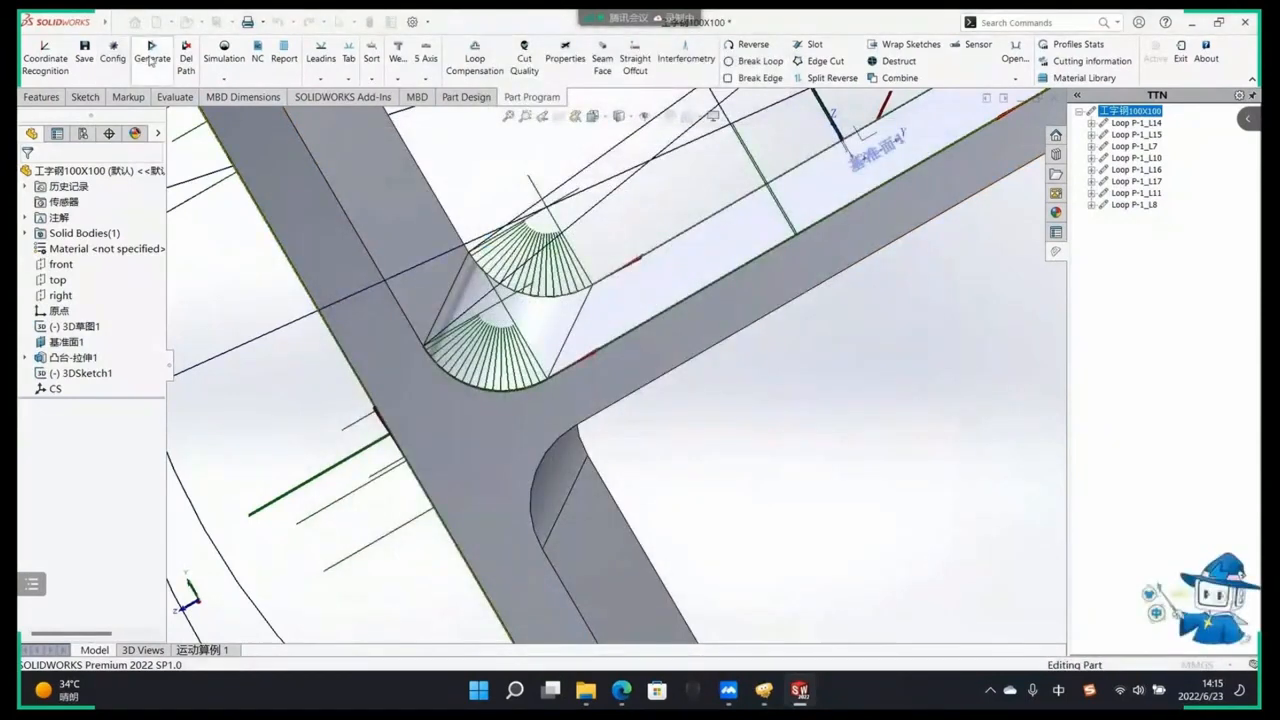
pyautogui.click(697, 345)
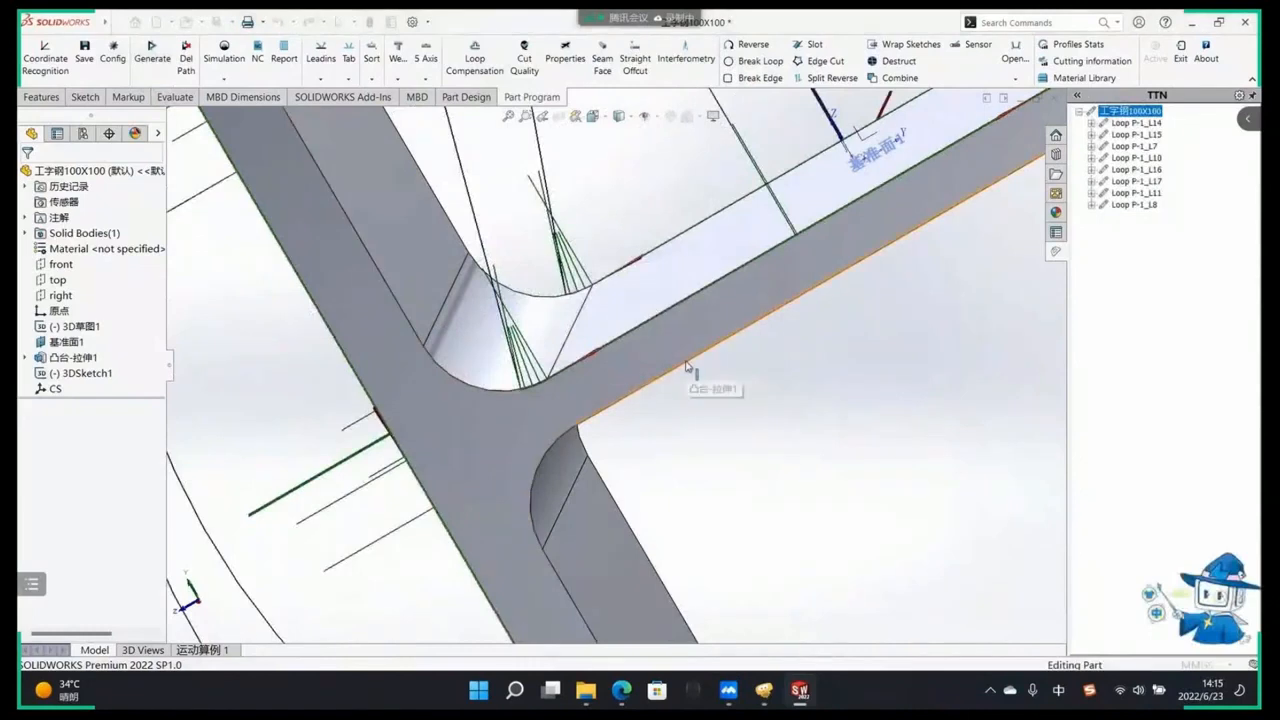
pyautogui.moveTo(643, 386)
pyautogui.mouseDown(button='middle')
pyautogui.moveTo(560, 329)
pyautogui.moveTo(629, 394)
pyautogui.mouseUp(button='middle')
pyautogui.scroll(-3, 531, 400)
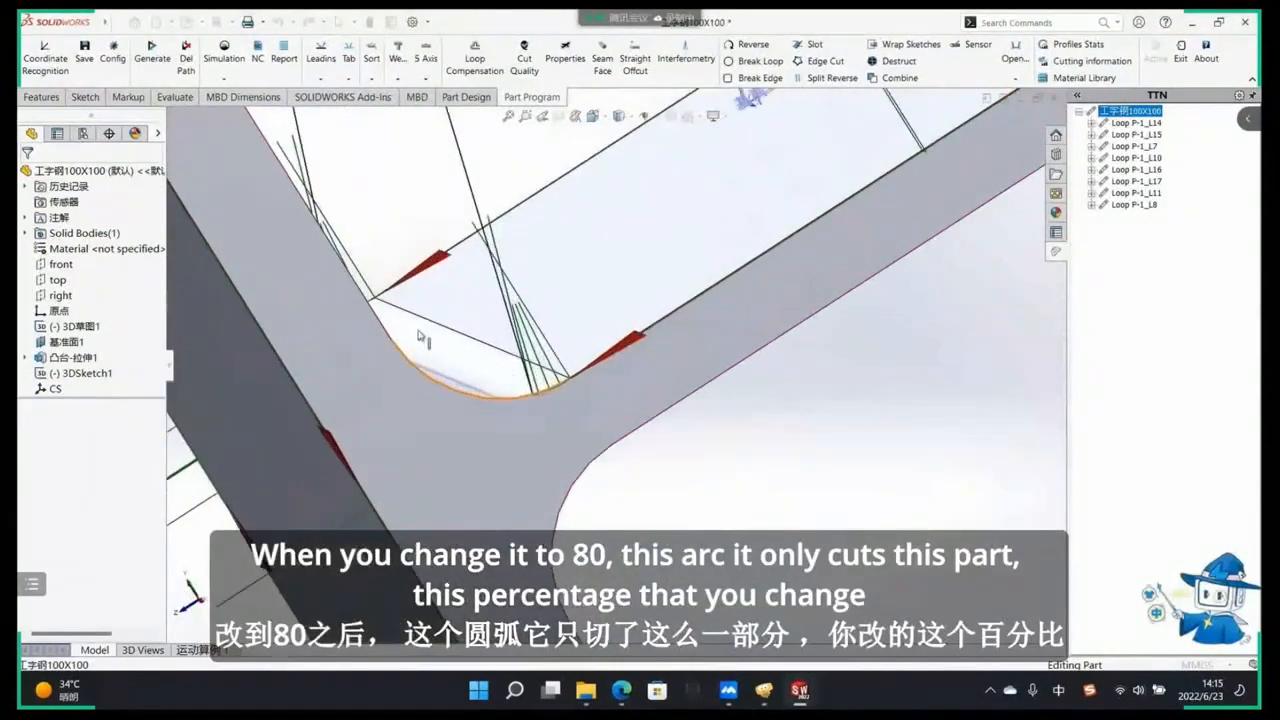
pyautogui.moveTo(569, 414)
pyautogui.mouseDown(button='middle')
pyautogui.moveTo(549, 420)
pyautogui.moveTo(413, 352)
pyautogui.mouseUp(button='middle')
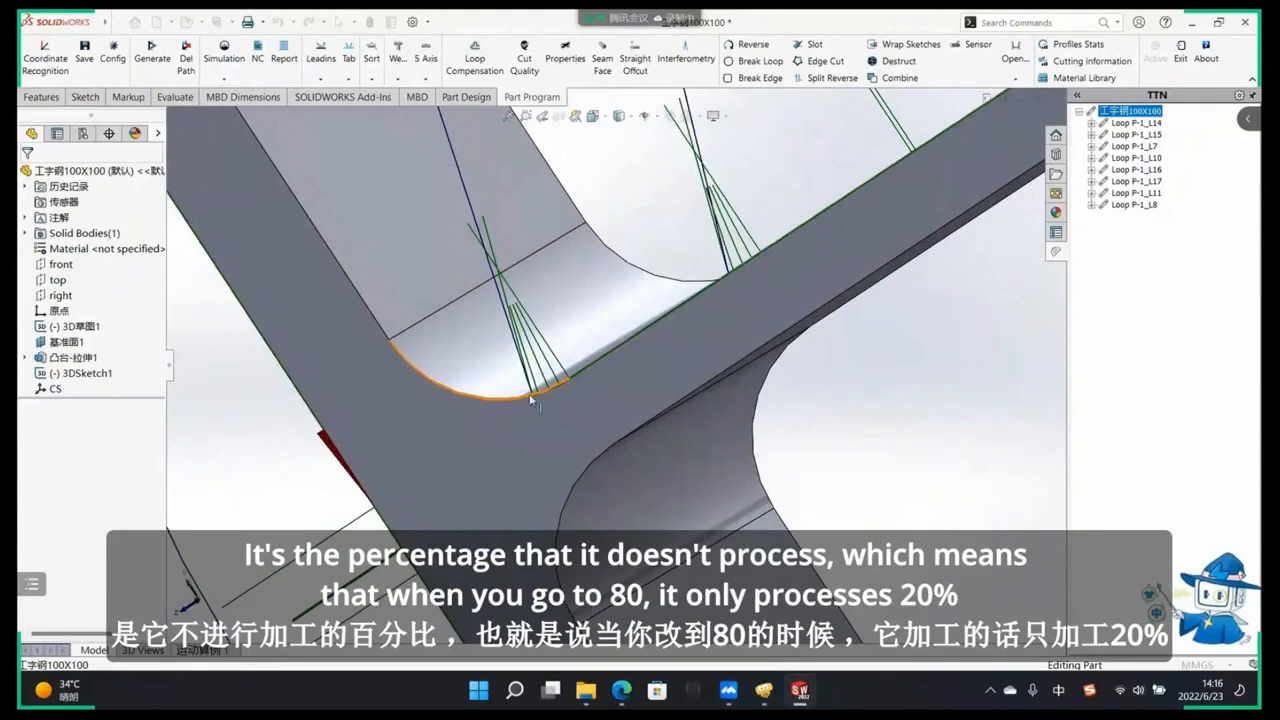
pyautogui.moveTo(530, 398)
pyautogui.mouseDown(button='middle')
pyautogui.moveTo(580, 400)
pyautogui.moveTo(551, 400)
pyautogui.mouseUp(button='middle')
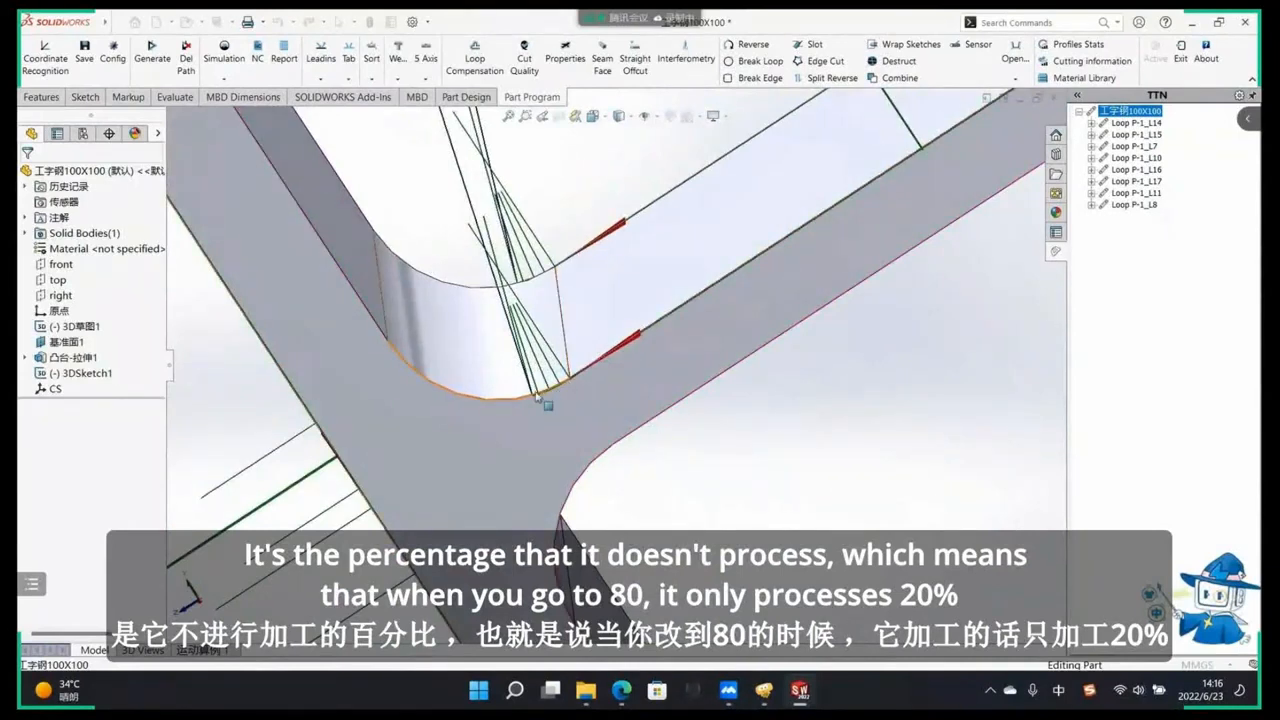
pyautogui.moveTo(585, 400)
pyautogui.mouseDown(button='middle')
pyautogui.moveTo(600, 410)
pyautogui.moveTo(571, 343)
pyautogui.moveTo(543, 446)
pyautogui.moveTo(533, 443)
pyautogui.moveTo(586, 400)
pyautogui.mouseUp(button='middle')
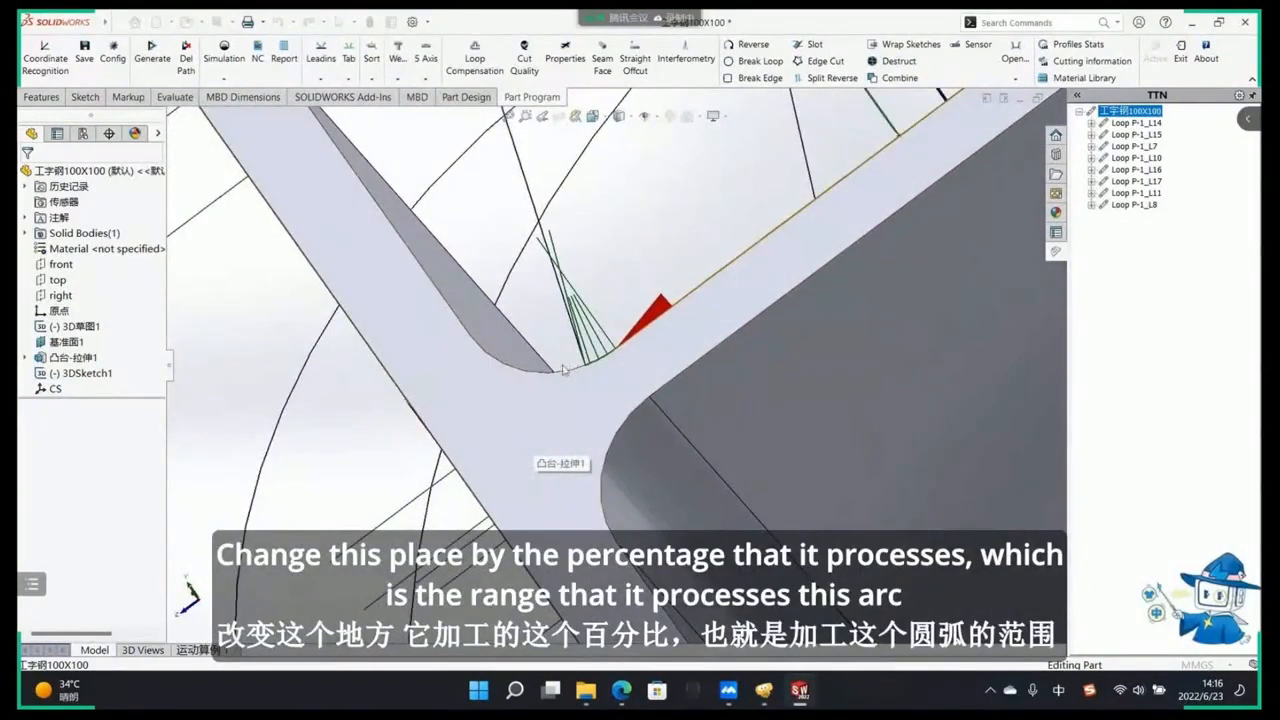
pyautogui.moveTo(600, 366)
pyautogui.mouseDown(button='middle')
pyautogui.moveTo(611, 350)
pyautogui.moveTo(594, 400)
pyautogui.moveTo(605, 386)
pyautogui.mouseUp(button='middle')
# Step: Run the cutting simulation with the trimmed corner toolpath, check the cutting head's swing near the flanges, and close the simulation
pyautogui.scroll(5, 606, 390)
pyautogui.click(225, 77)
pyautogui.click(240, 96)
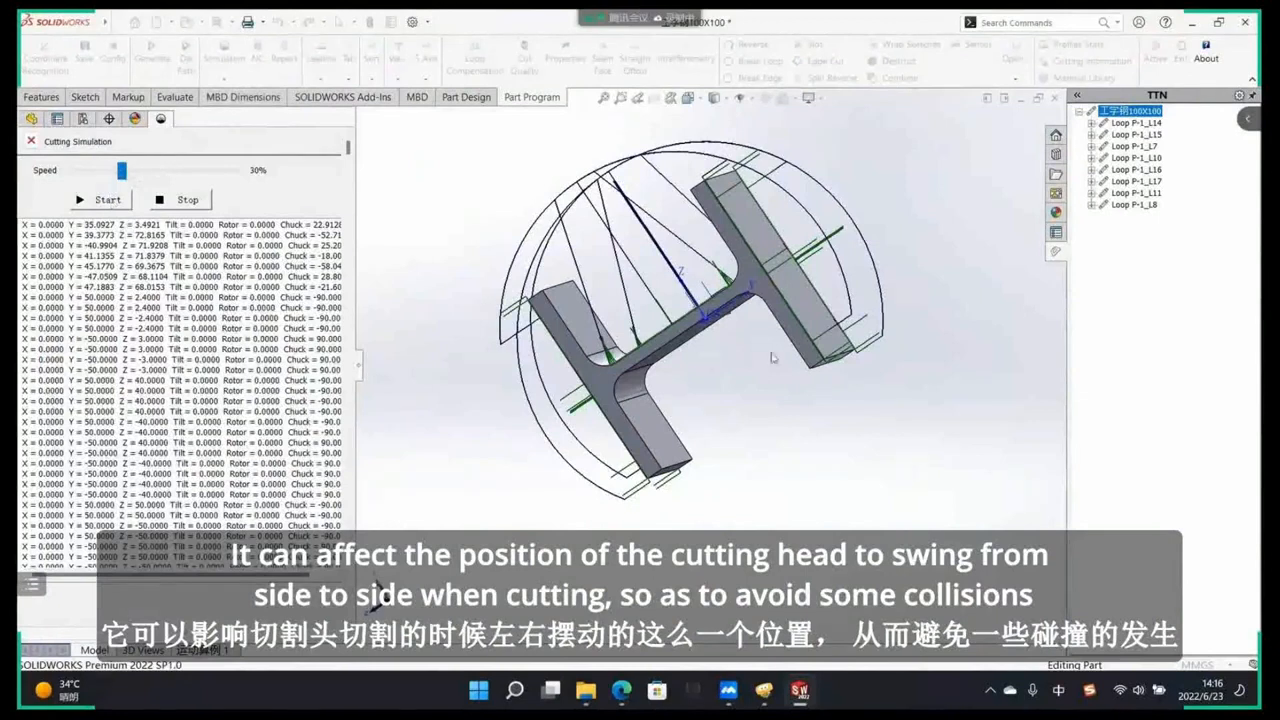
pyautogui.click(100, 199)
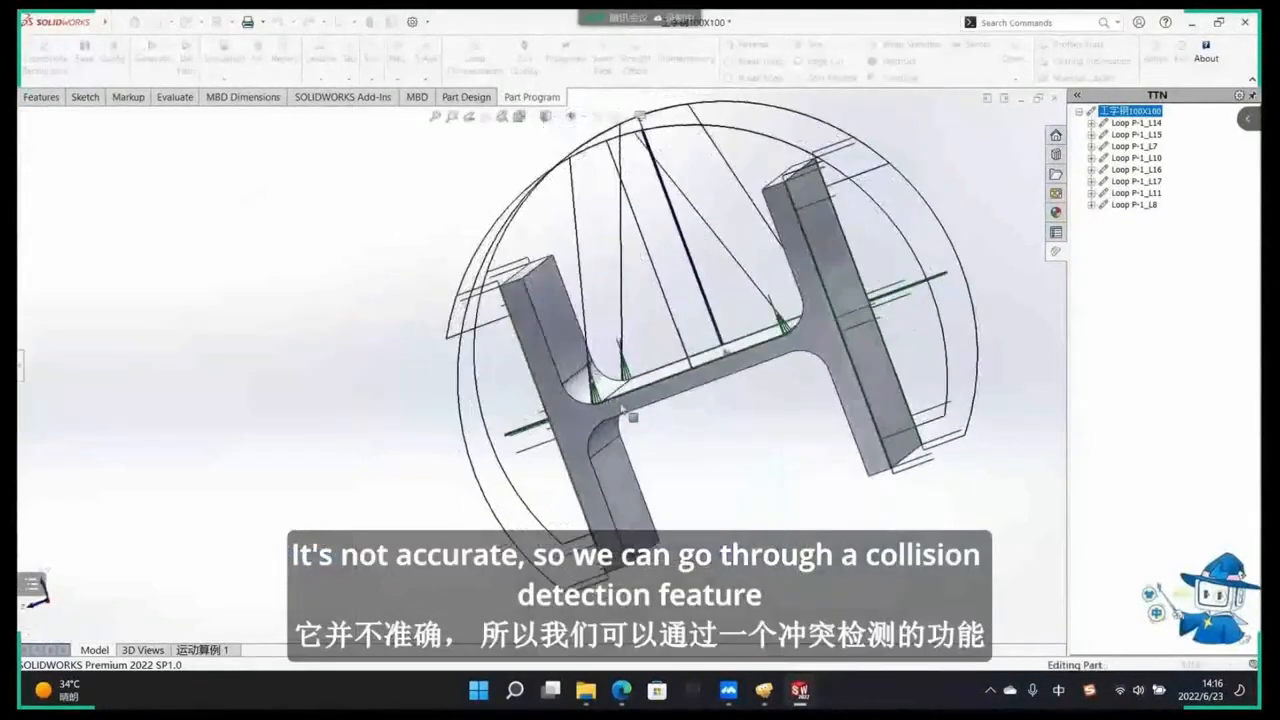
pyautogui.scroll(-4, 613, 395)
pyautogui.scroll(4, 613, 395)
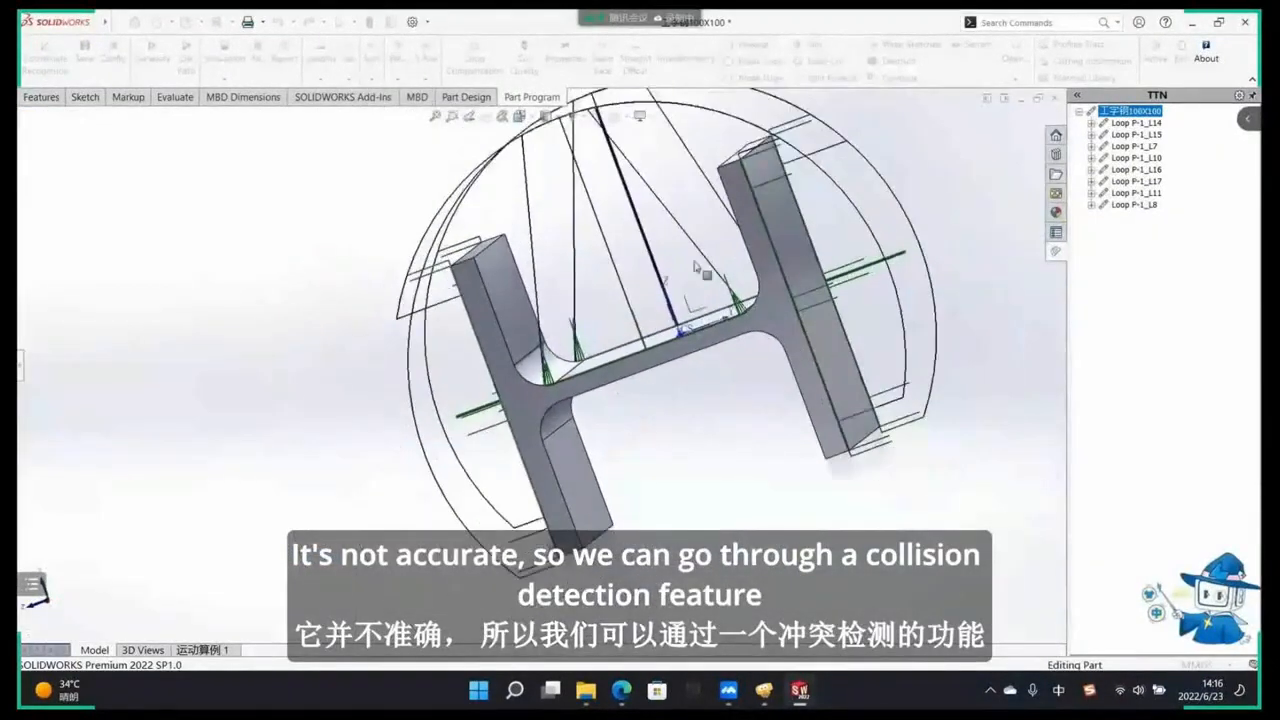
pyautogui.click(20, 370)
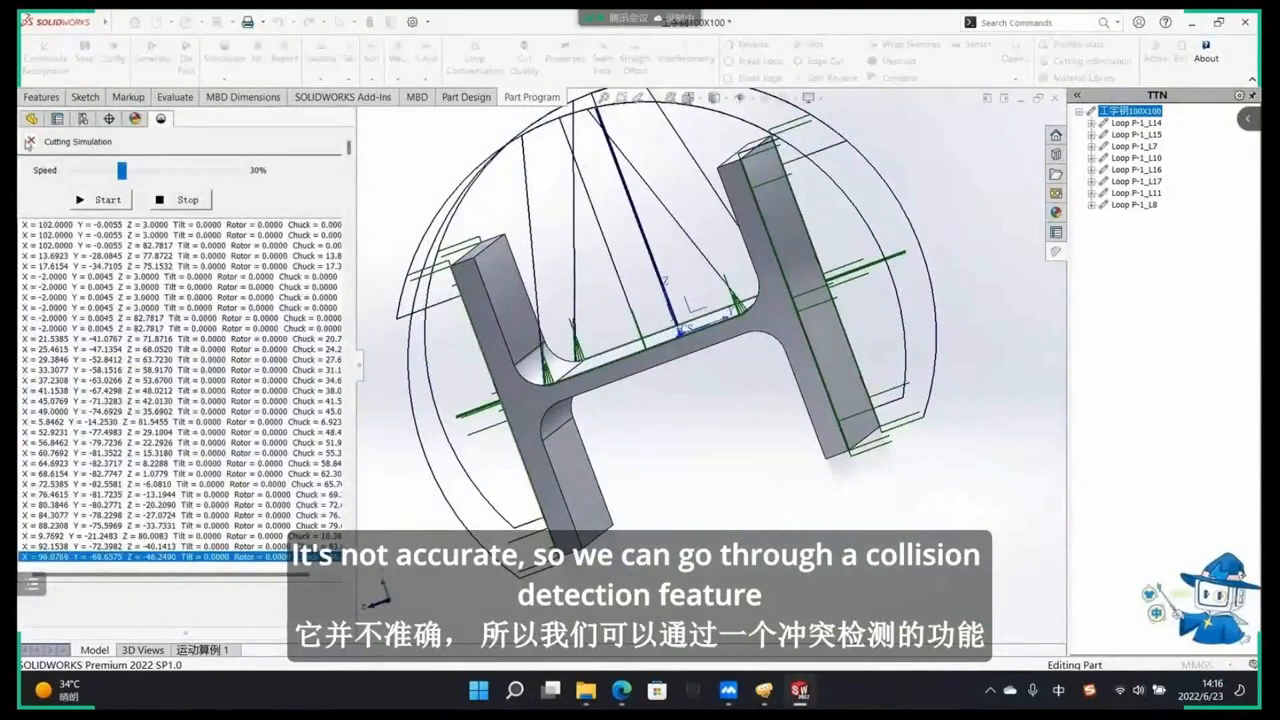
pyautogui.click(29, 142)
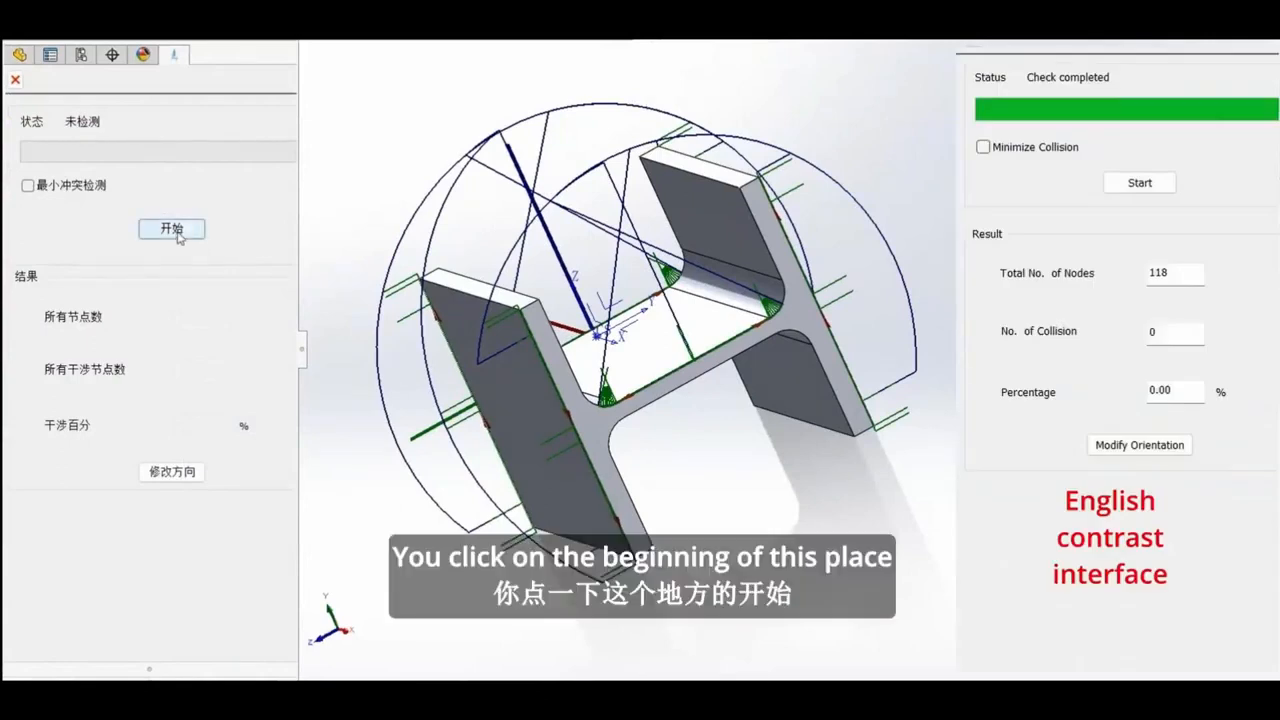
# Step: Run the collision check on the I-beam's toolpath without minimum collision detection and read the interference results
pyautogui.moveTo(299, 272); pyautogui.dragTo(230, 238)
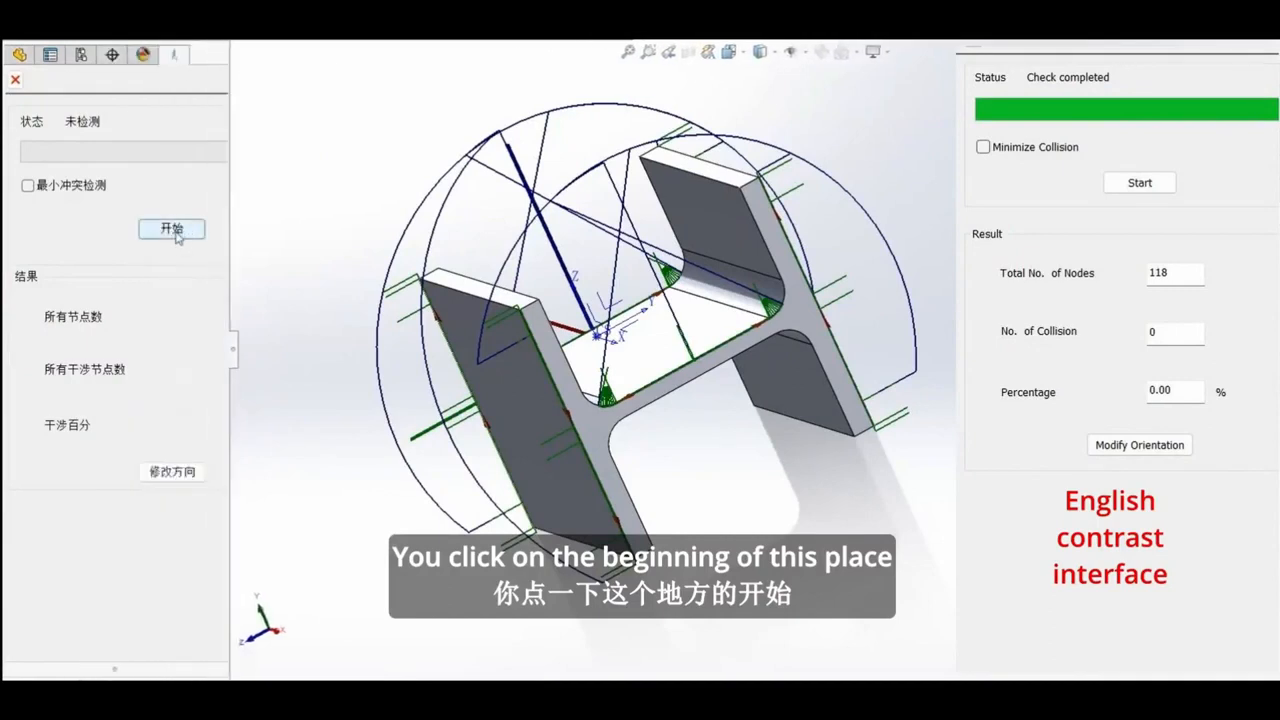
pyautogui.click(174, 232)
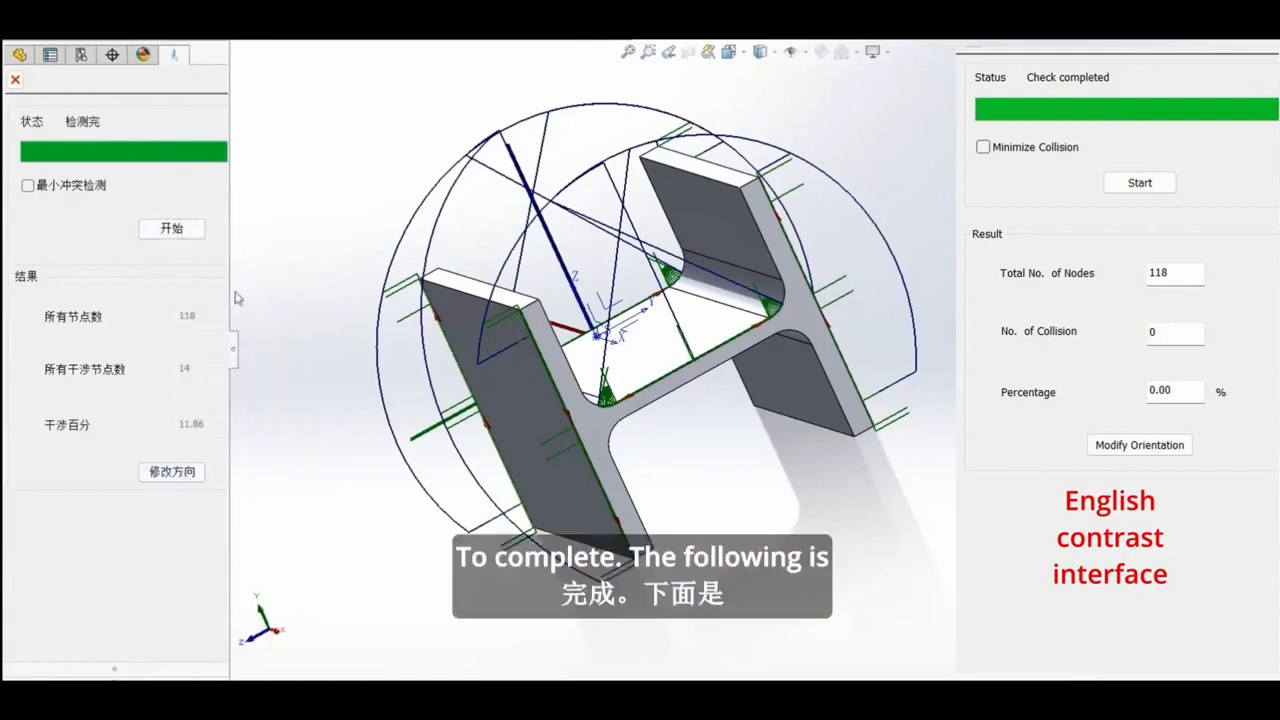
pyautogui.moveTo(228, 287); pyautogui.dragTo(296, 287)
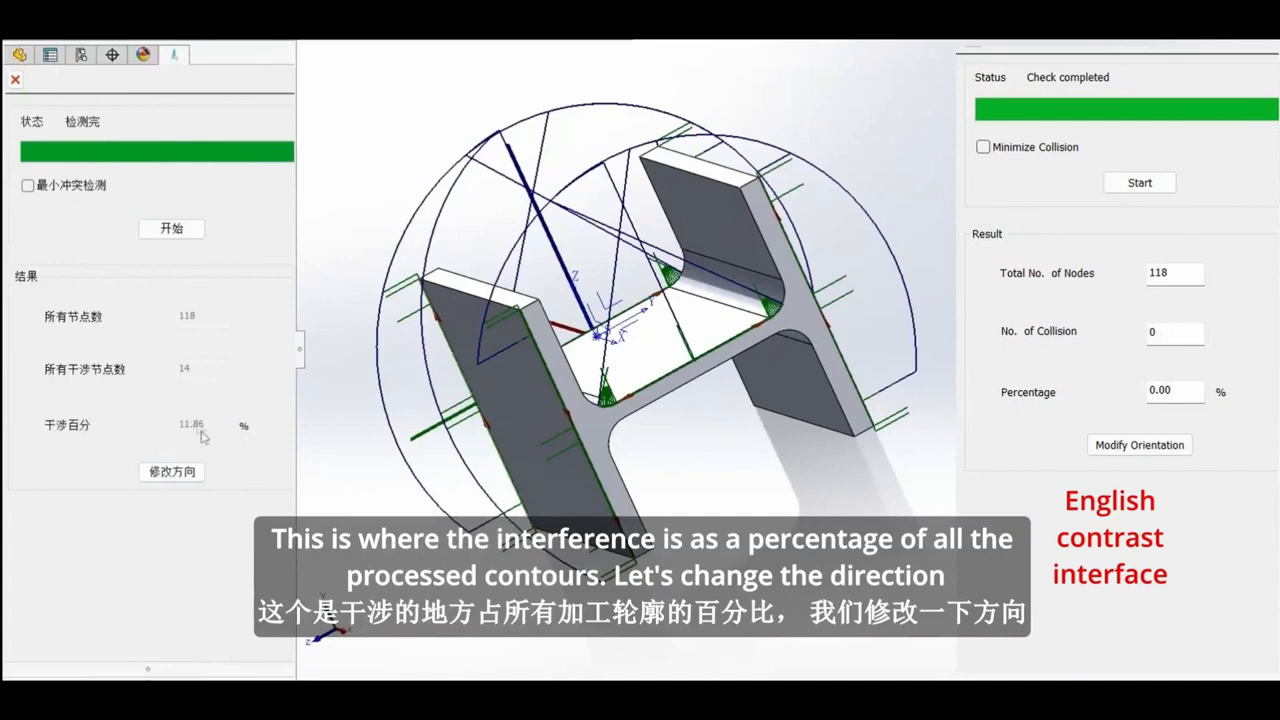
# Step: Open the orientation modification for the collision results and examine the head position at Loop P-1_L14's Lead 0, Edge 1 and Edge 2
pyautogui.click(201, 479)
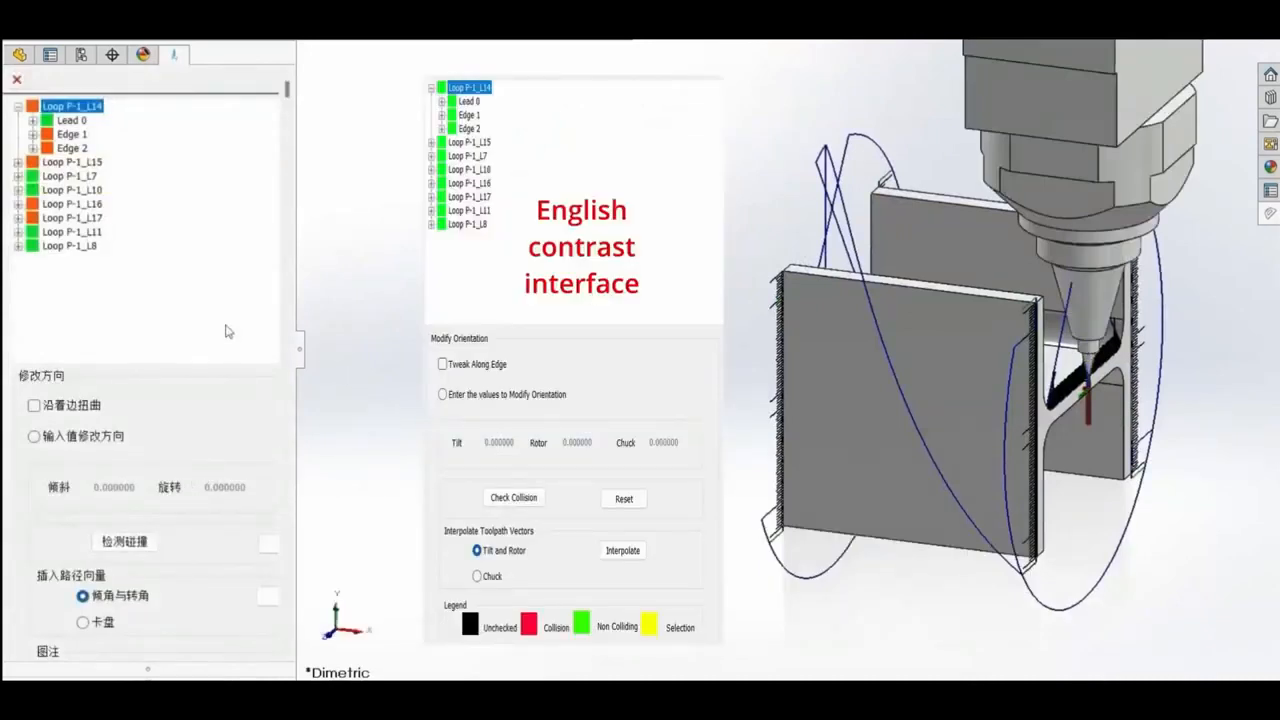
pyautogui.click(75, 123)
pyautogui.click(61, 108)
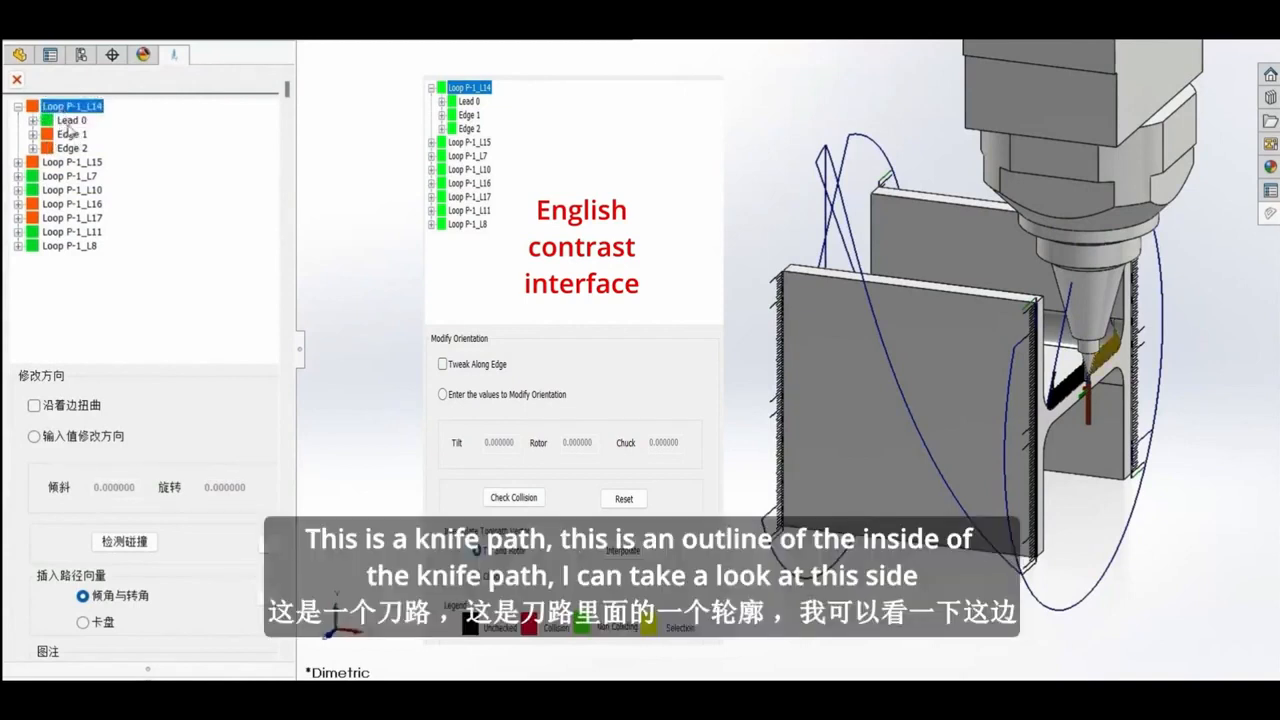
pyautogui.click(68, 122)
pyautogui.click(72, 134)
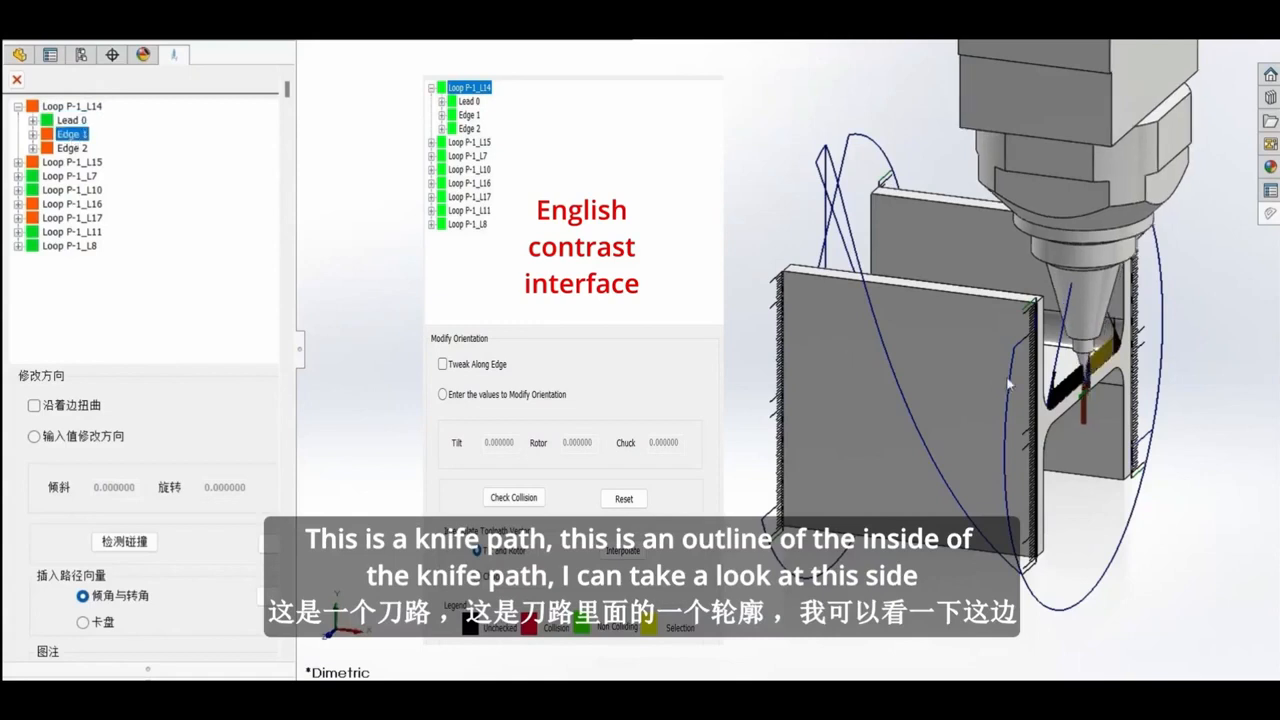
pyautogui.moveTo(943, 410)
pyautogui.mouseDown(button='middle')
pyautogui.moveTo(855, 403)
pyautogui.moveTo(950, 404)
pyautogui.mouseUp(button='middle')
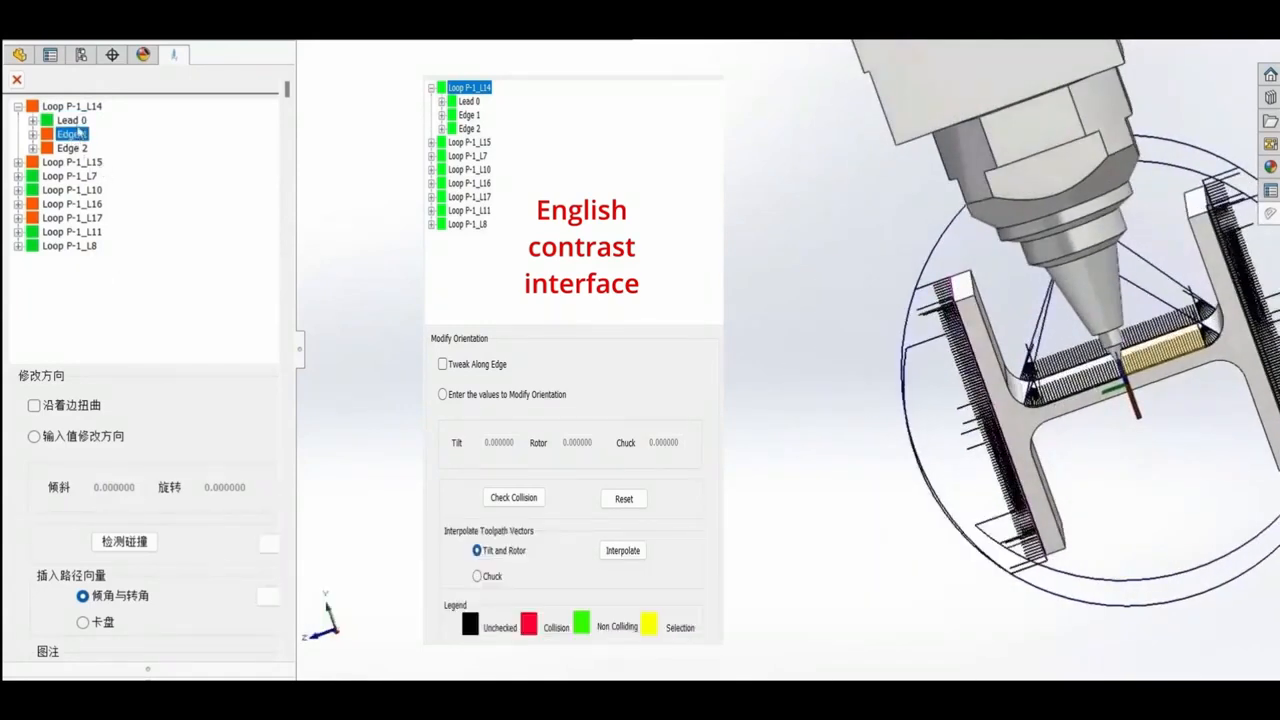
pyautogui.click(76, 124)
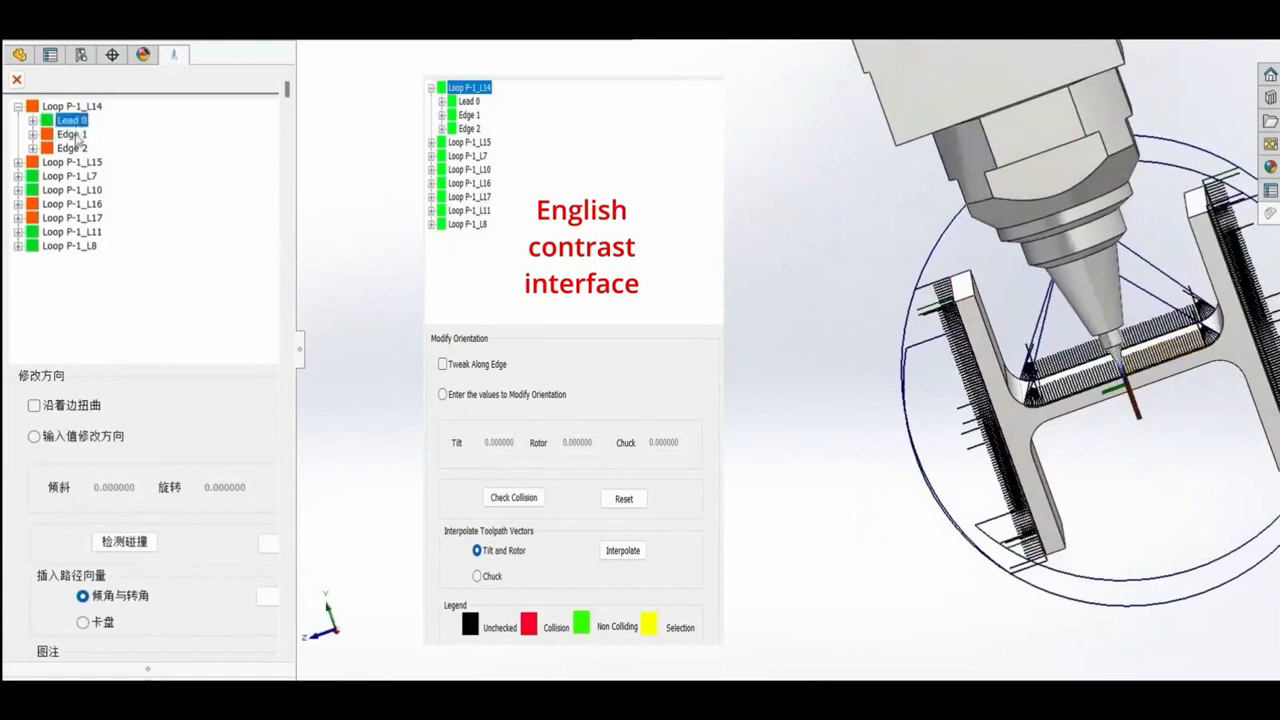
pyautogui.click(72, 134)
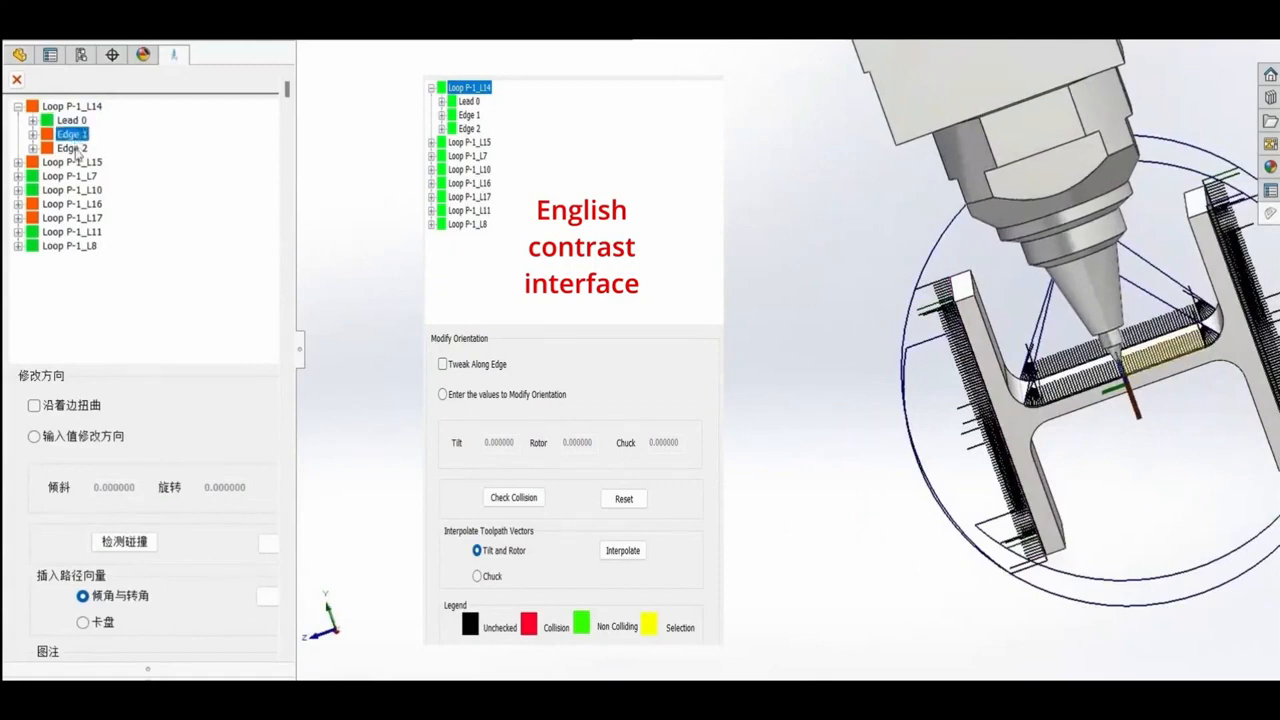
pyautogui.click(72, 148)
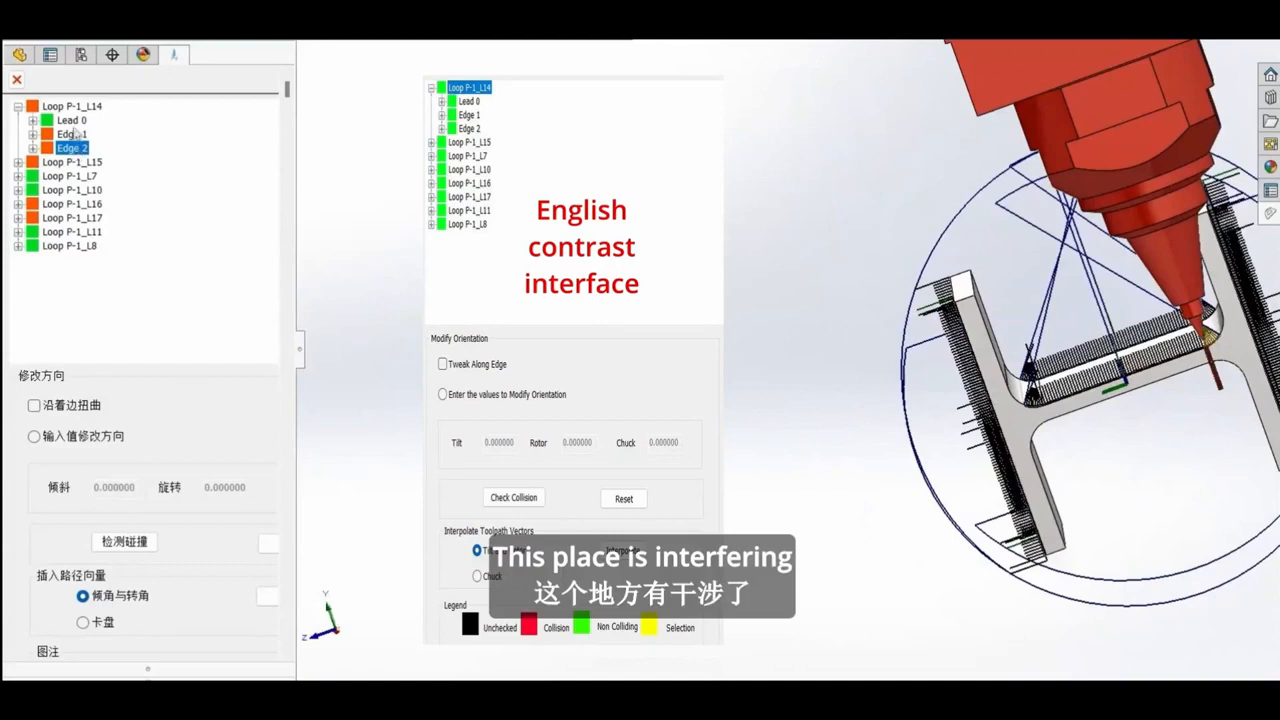
pyautogui.click(72, 134)
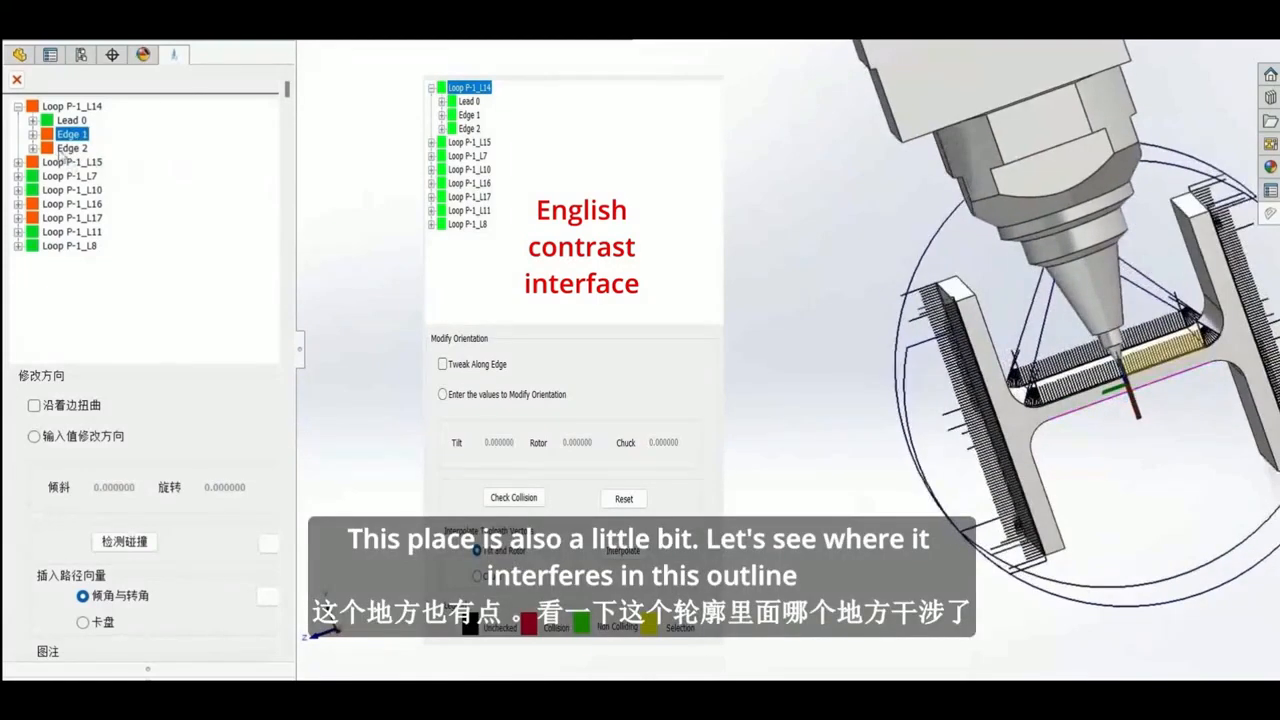
# Step: Select the colliding second point of Edge 1 and enable Tweak Along Edge and Enter the values to Modify Orientation
pyautogui.click(33, 134)
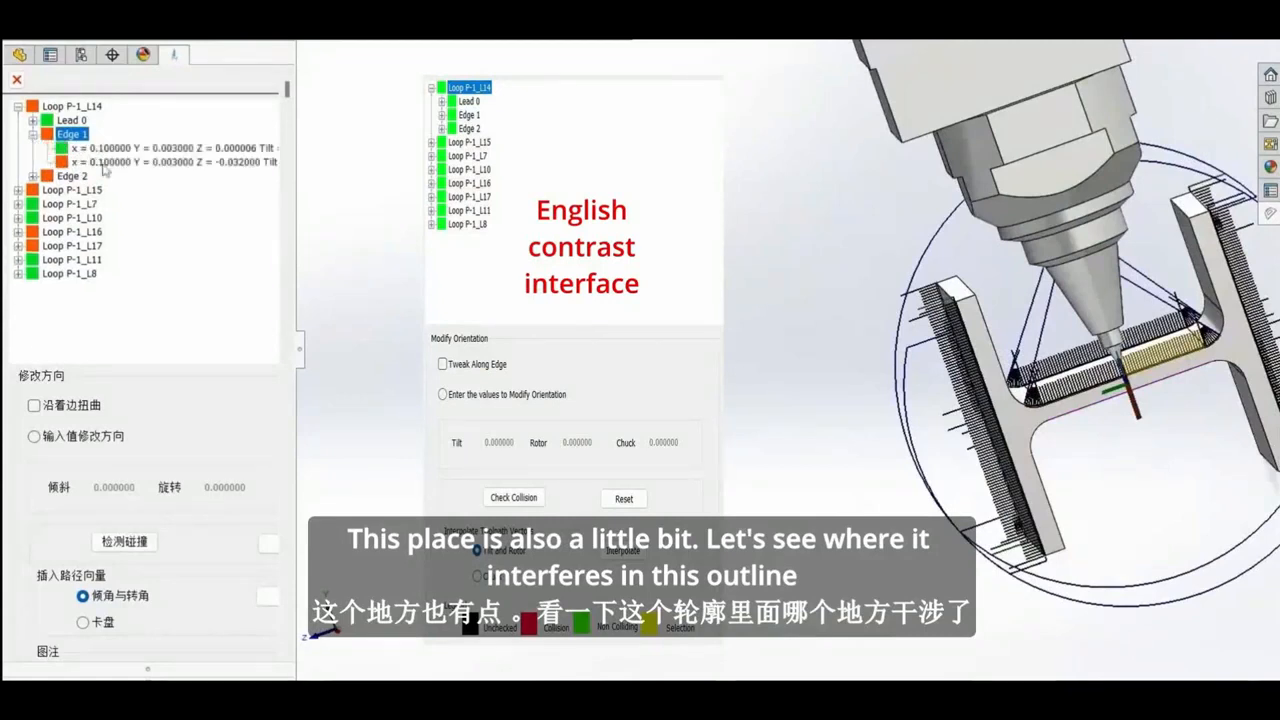
pyautogui.click(113, 150)
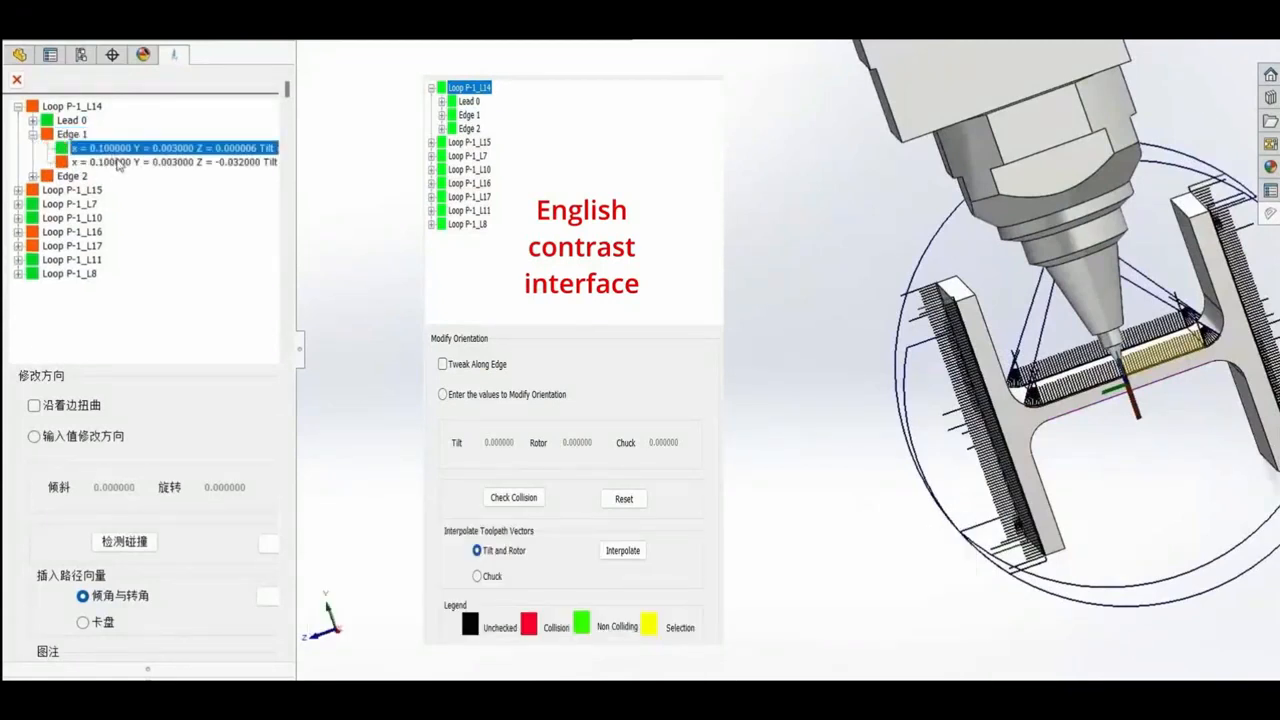
pyautogui.click(118, 162)
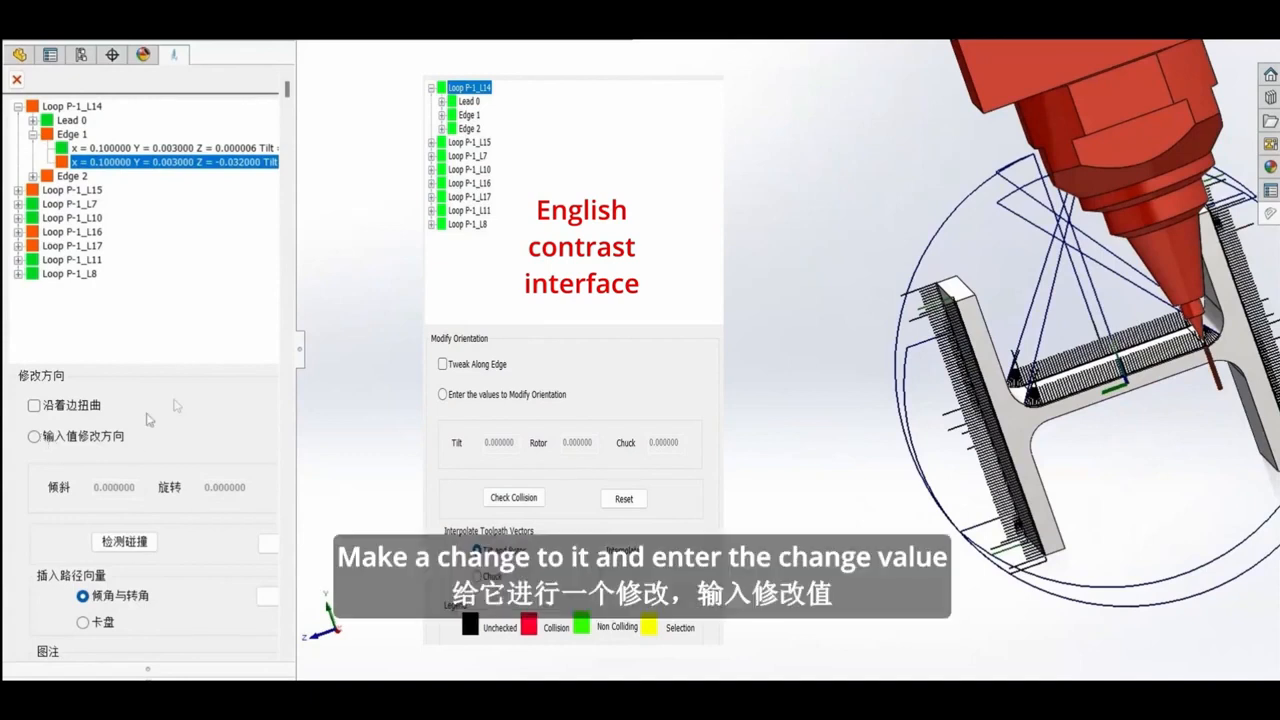
pyautogui.moveTo(294, 554); pyautogui.dragTo(381, 554)
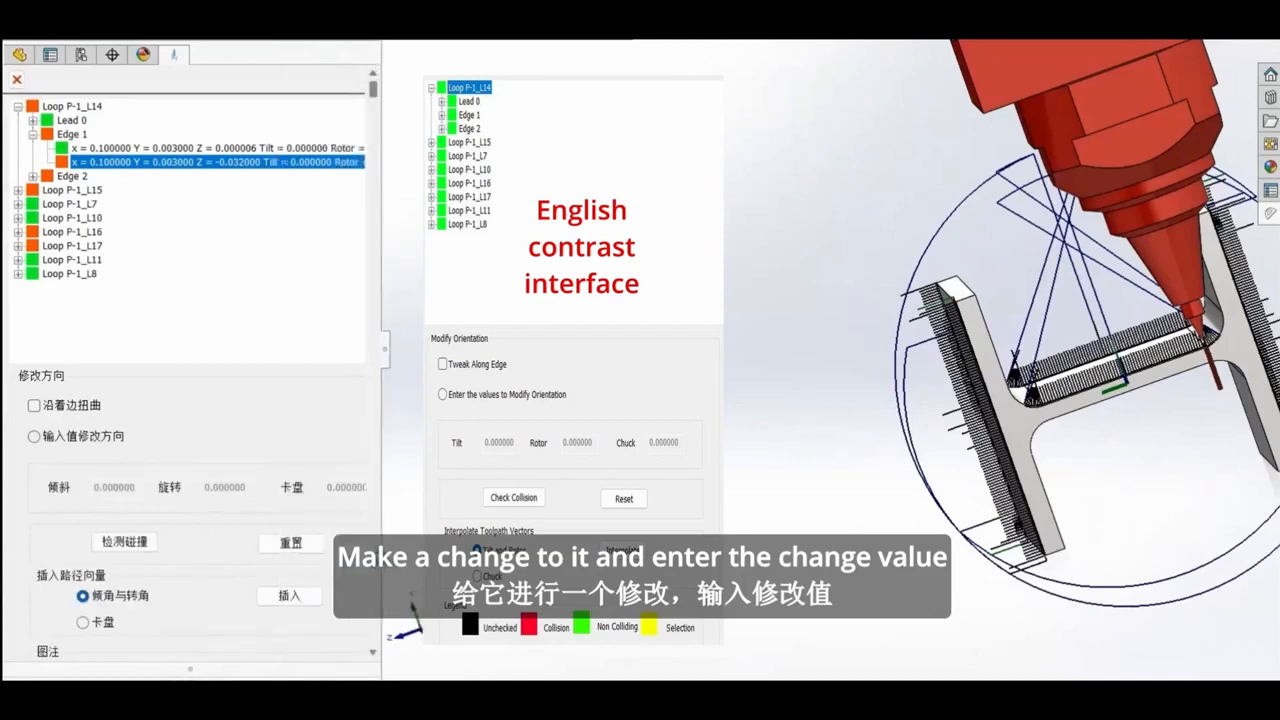
pyautogui.click(34, 405)
pyautogui.click(34, 436)
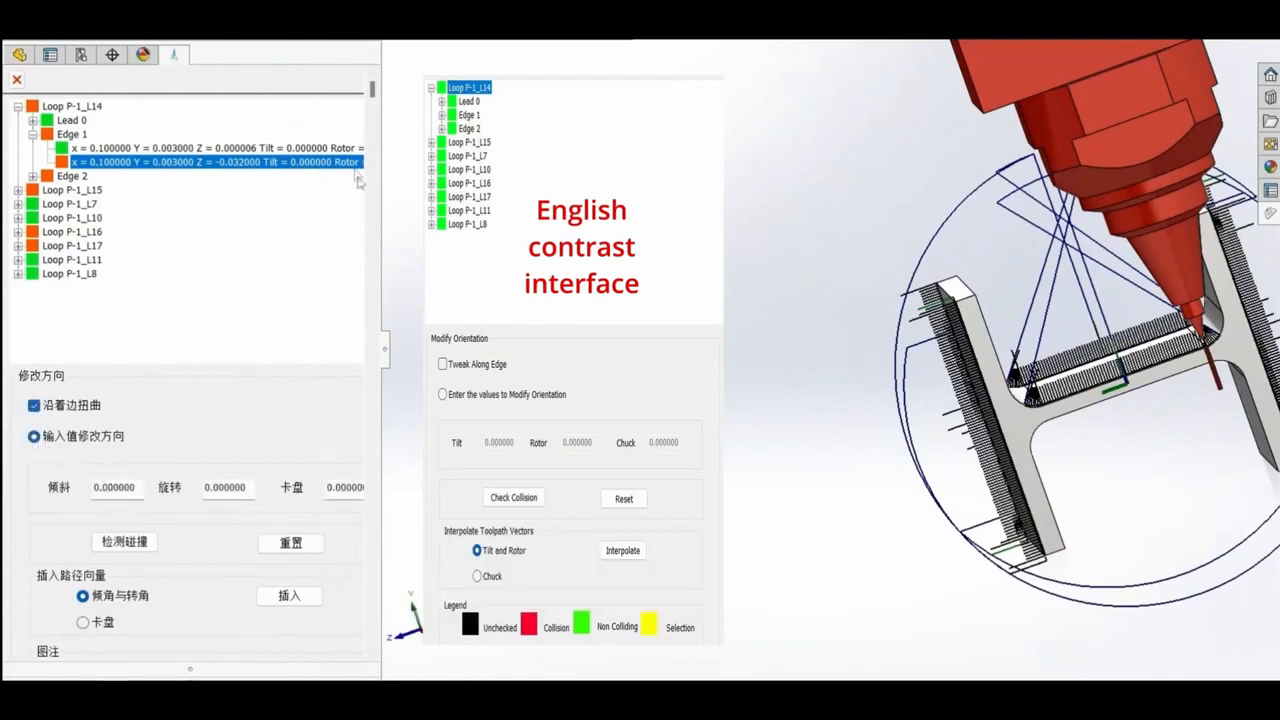
pyautogui.moveTo(382, 193); pyautogui.dragTo(409, 189)
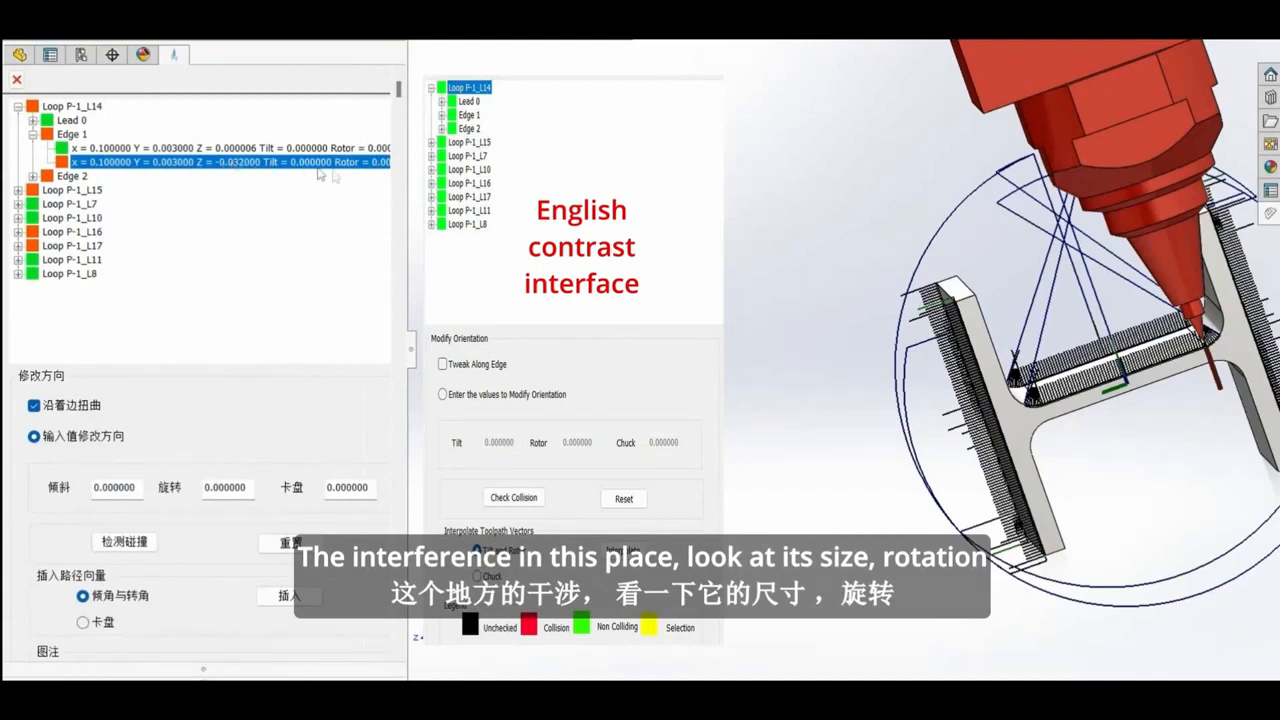
# Step: Set the Chuck value of Edge 1's second point to -10 degrees
pyautogui.click(221, 488)
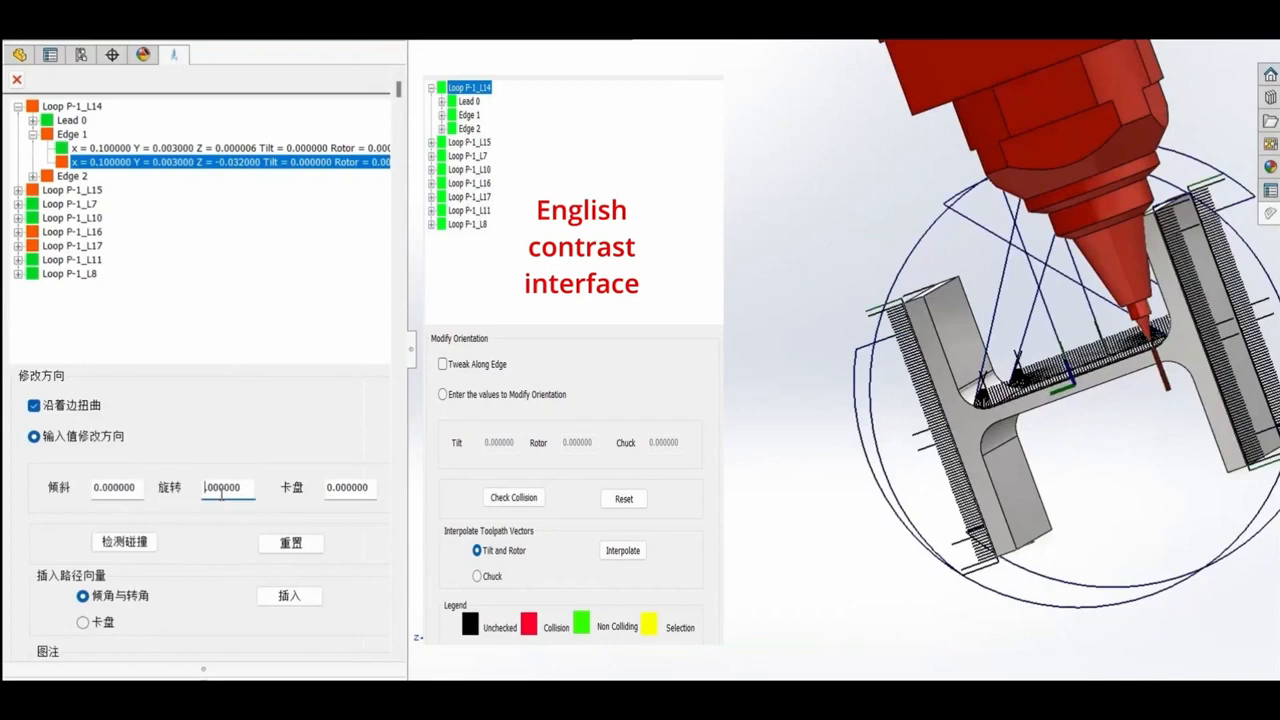
pyautogui.click(330, 488)
pyautogui.write('3')
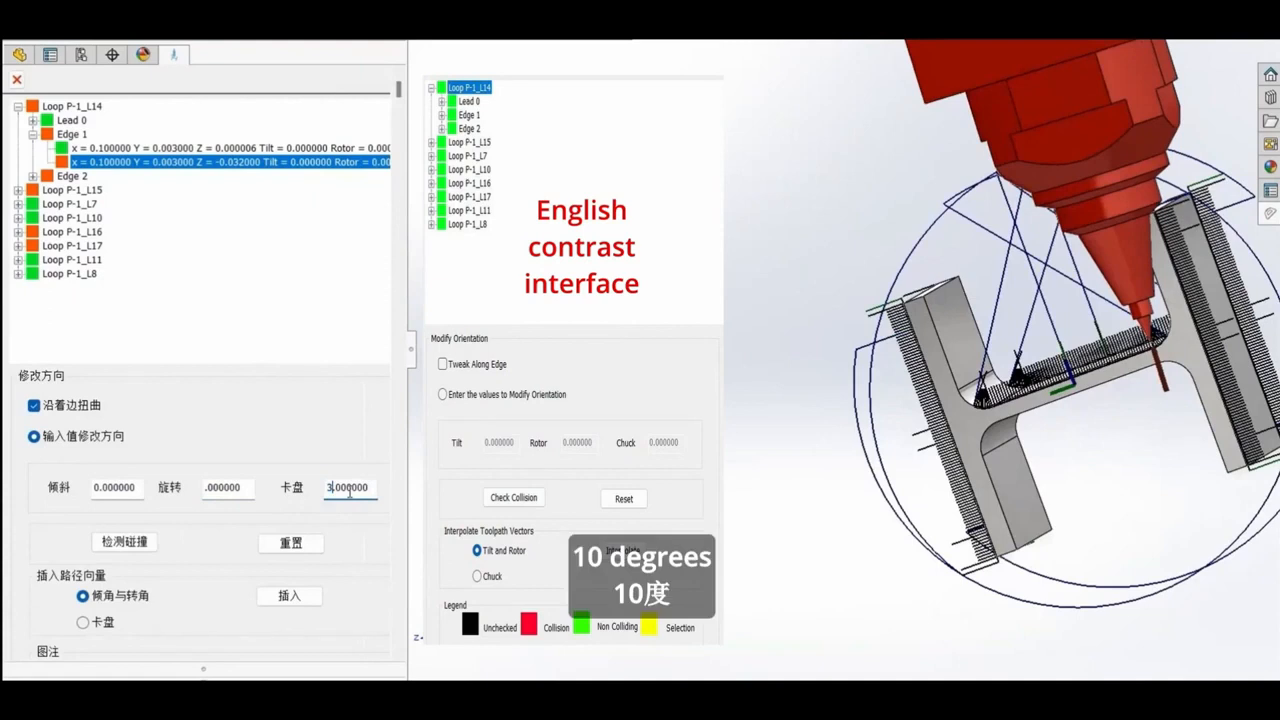
pyautogui.press('BackSpace')
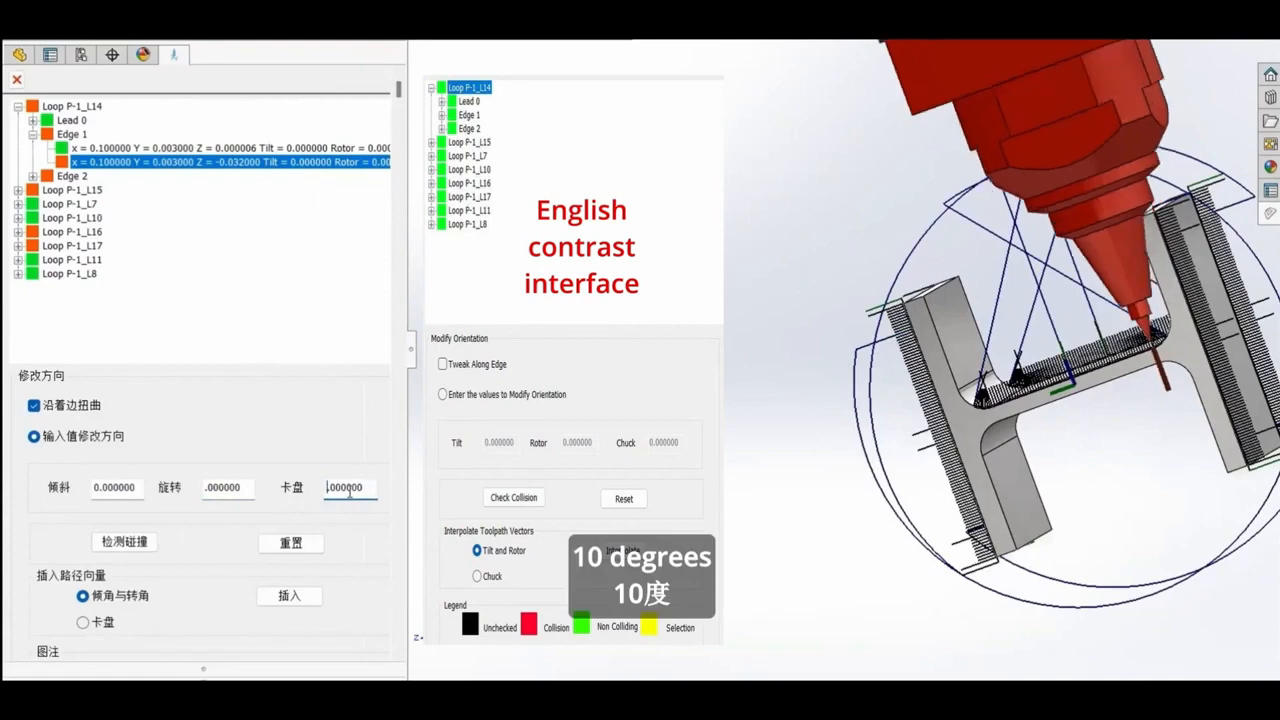
pyautogui.write('10')
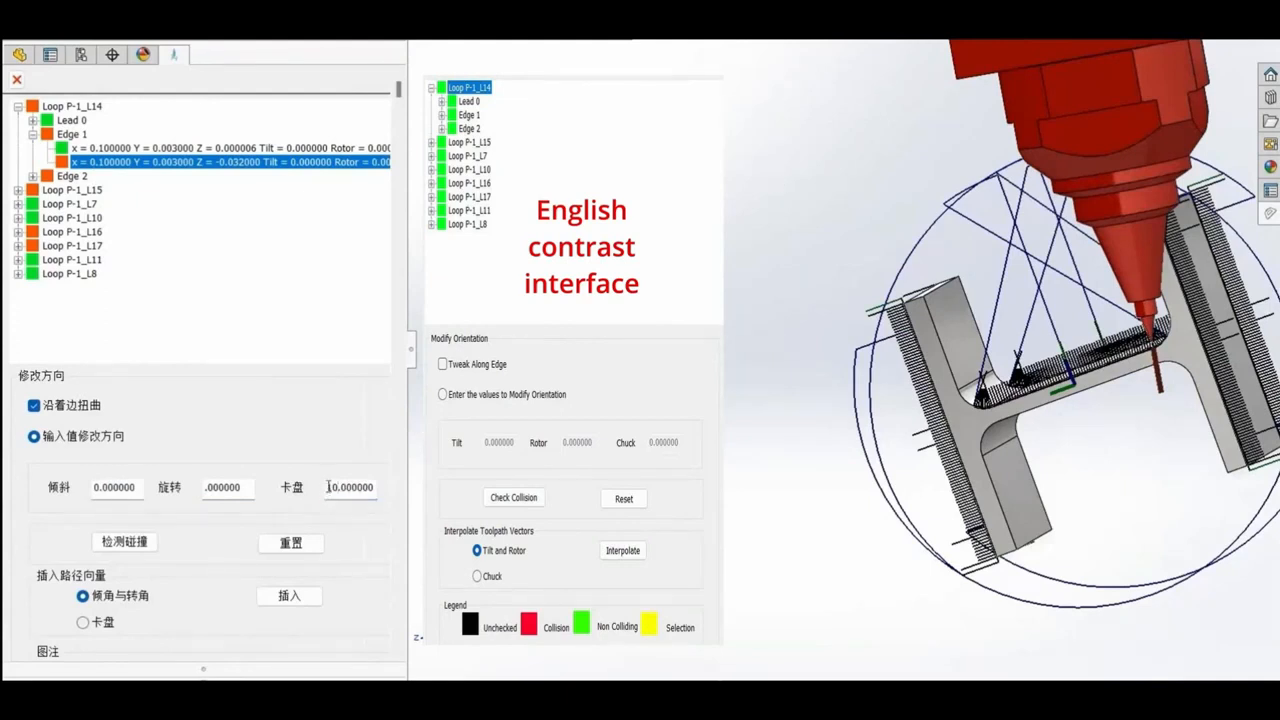
pyautogui.write('-')
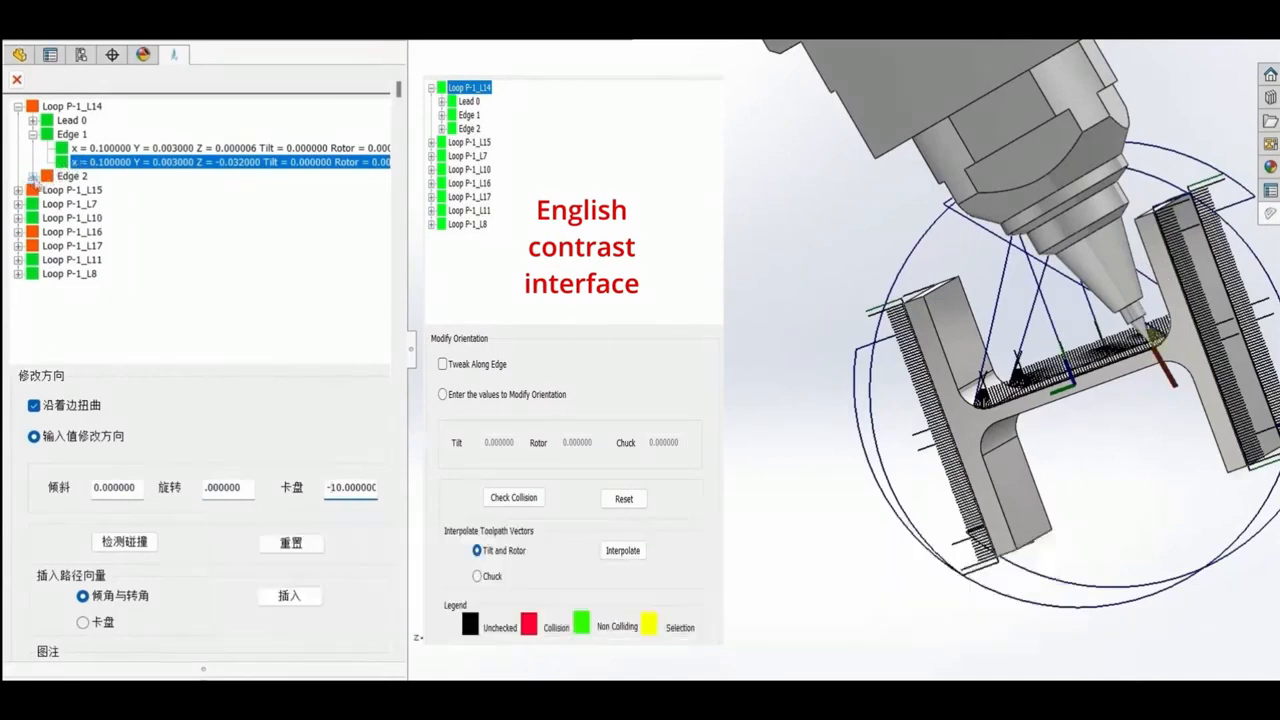
# Step: Expand Edge 2 and compare the head orientation at its first two points with Edge 1's end point
pyautogui.click(33, 177)
pyautogui.click(74, 177)
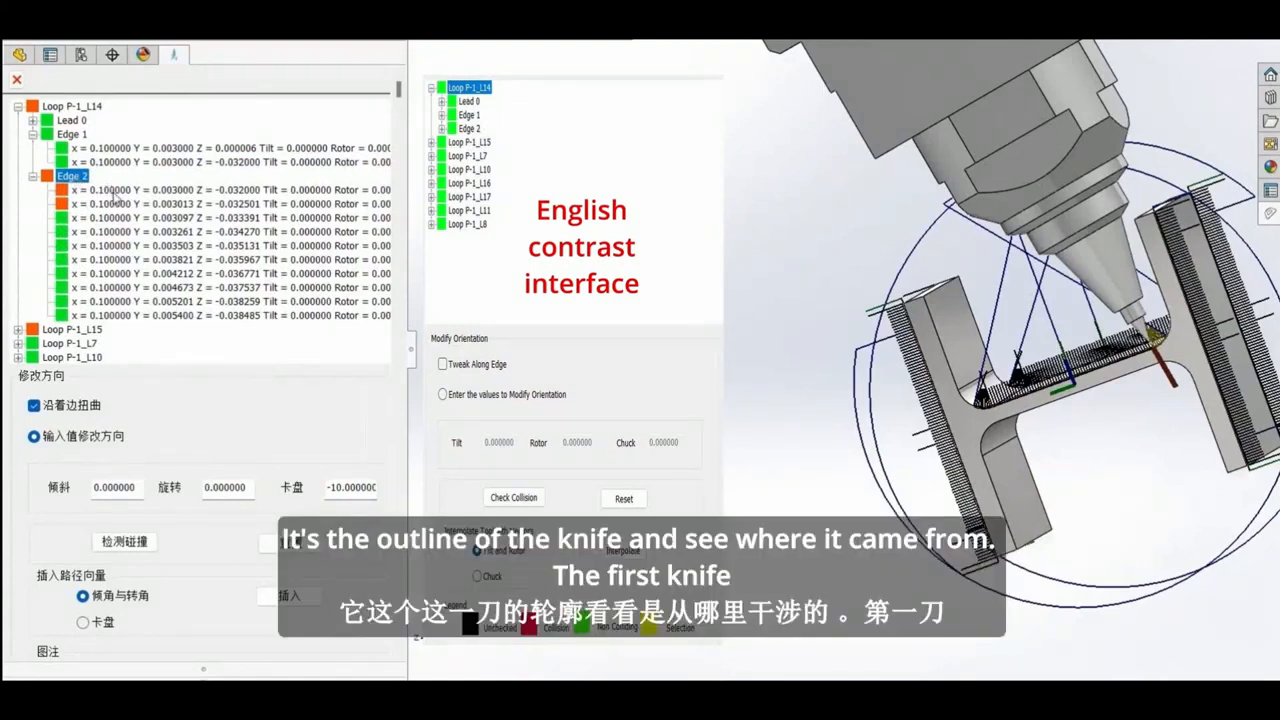
pyautogui.click(116, 191)
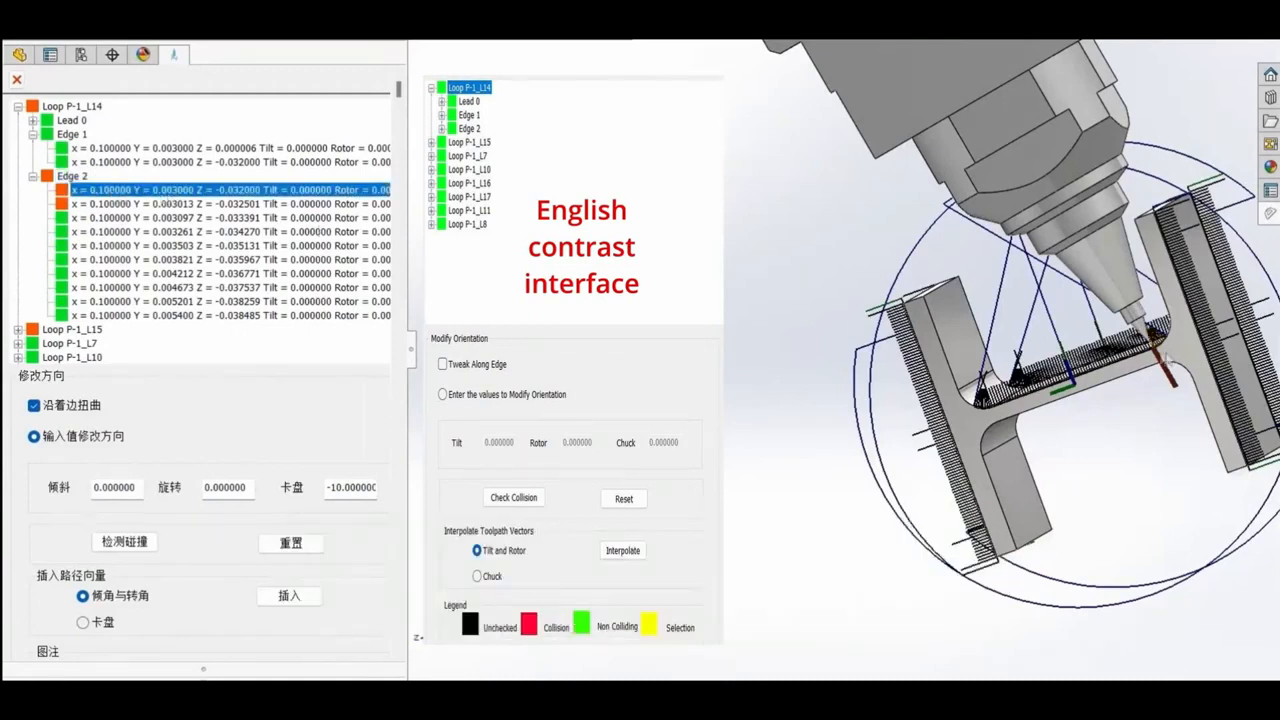
pyautogui.click(267, 204)
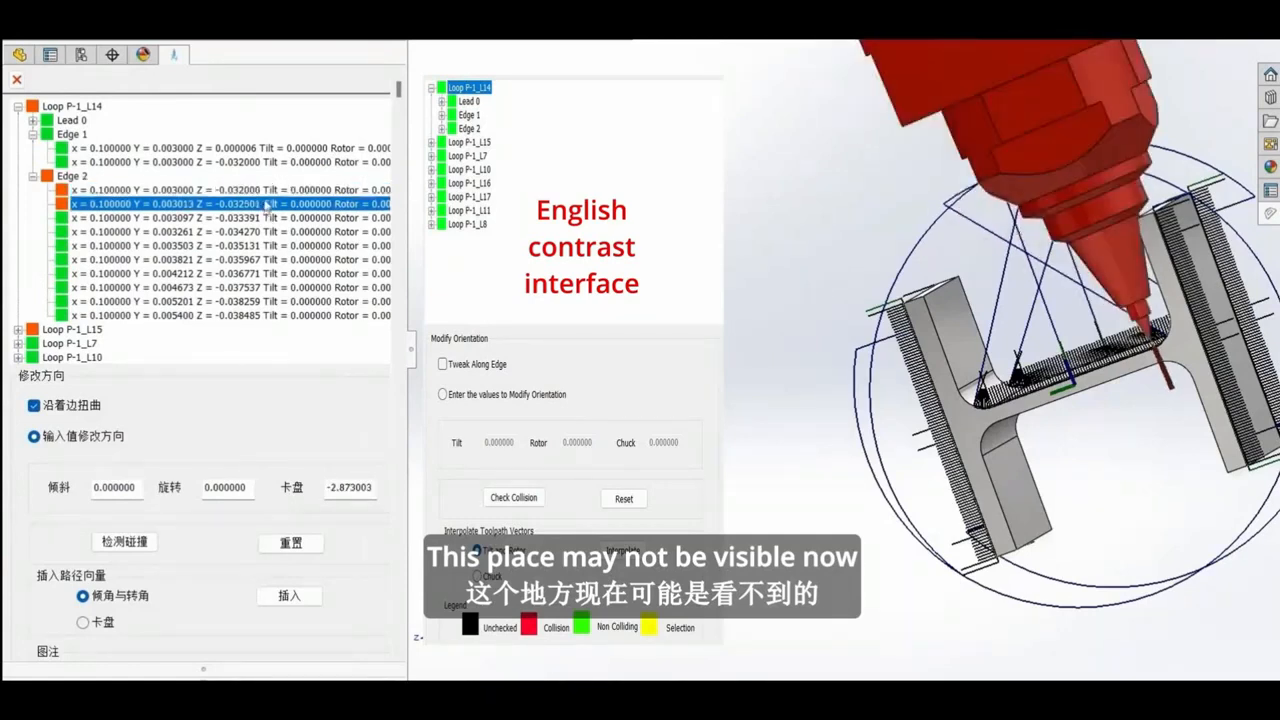
pyautogui.click(265, 191)
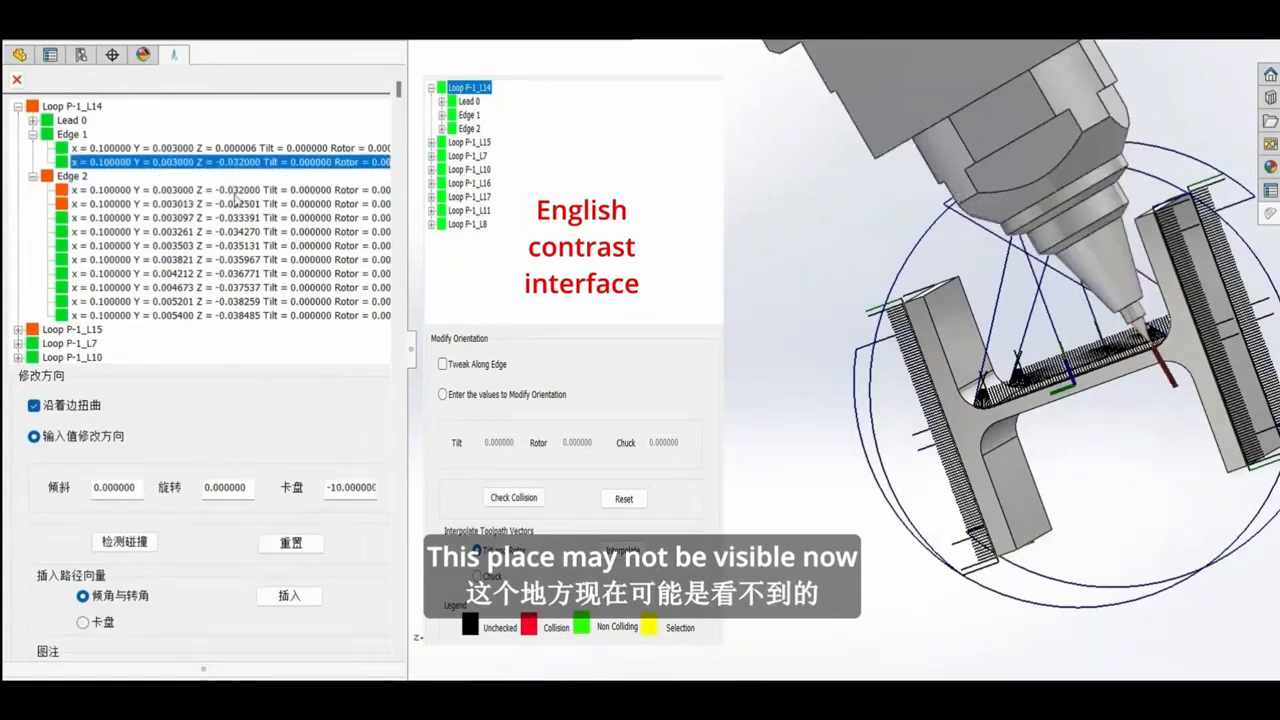
pyautogui.click(236, 205)
pyautogui.click(234, 191)
pyautogui.click(235, 165)
# Step: Run the collision check again on Edge 2's first point and compare it with Edge 1's end point
pyautogui.click(222, 192)
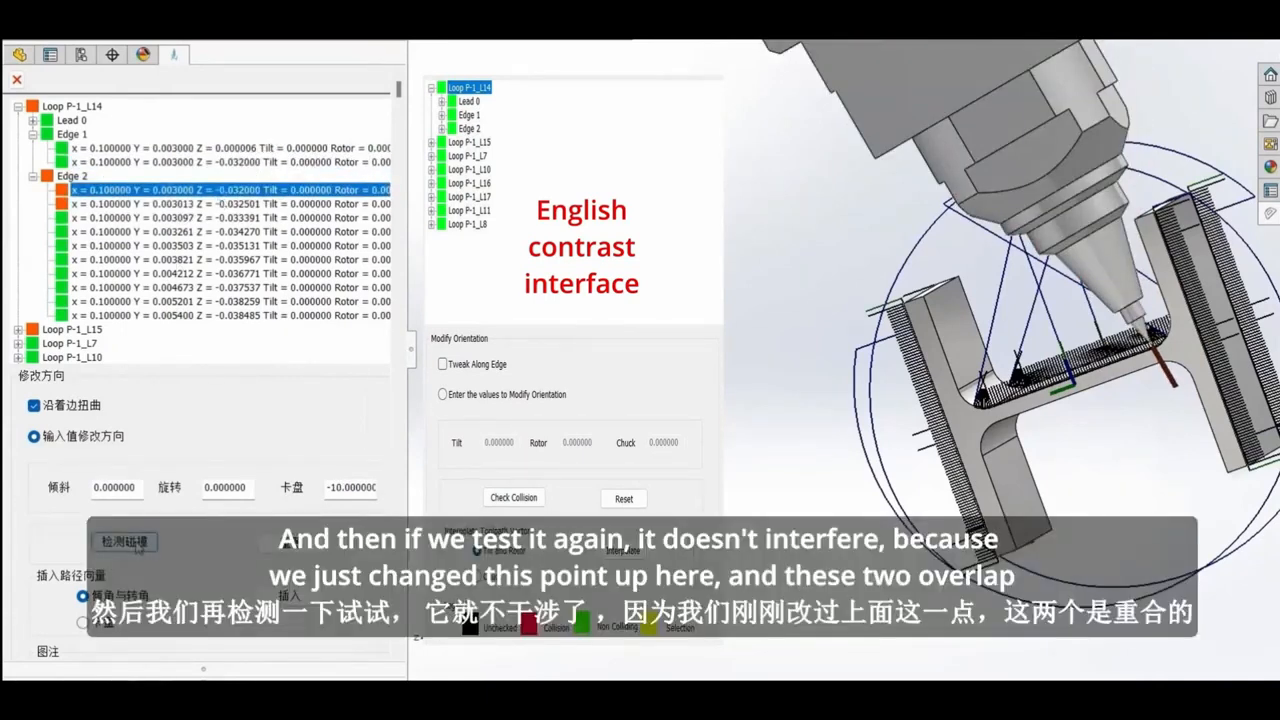
pyautogui.click(138, 544)
pyautogui.click(121, 163)
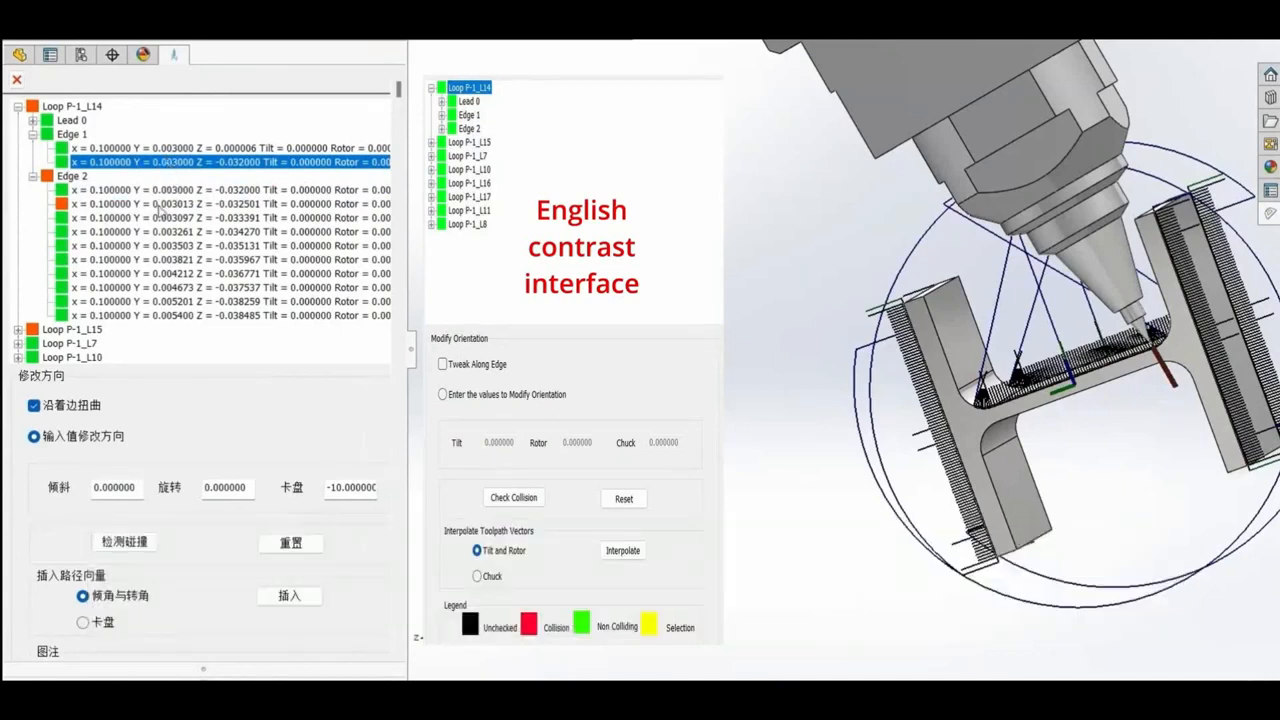
# Step: Set the Chuck value of Edge 2's colliding second point to -25.873003
pyautogui.click(160, 205)
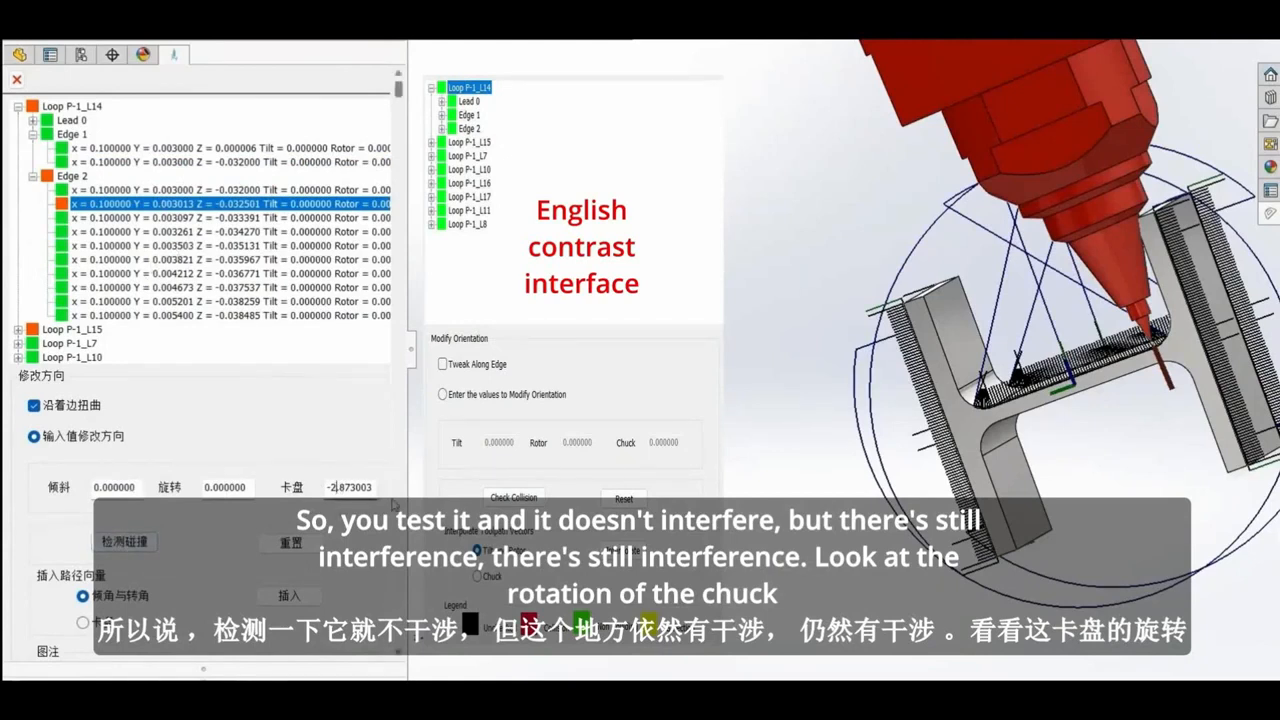
pyautogui.write('5')
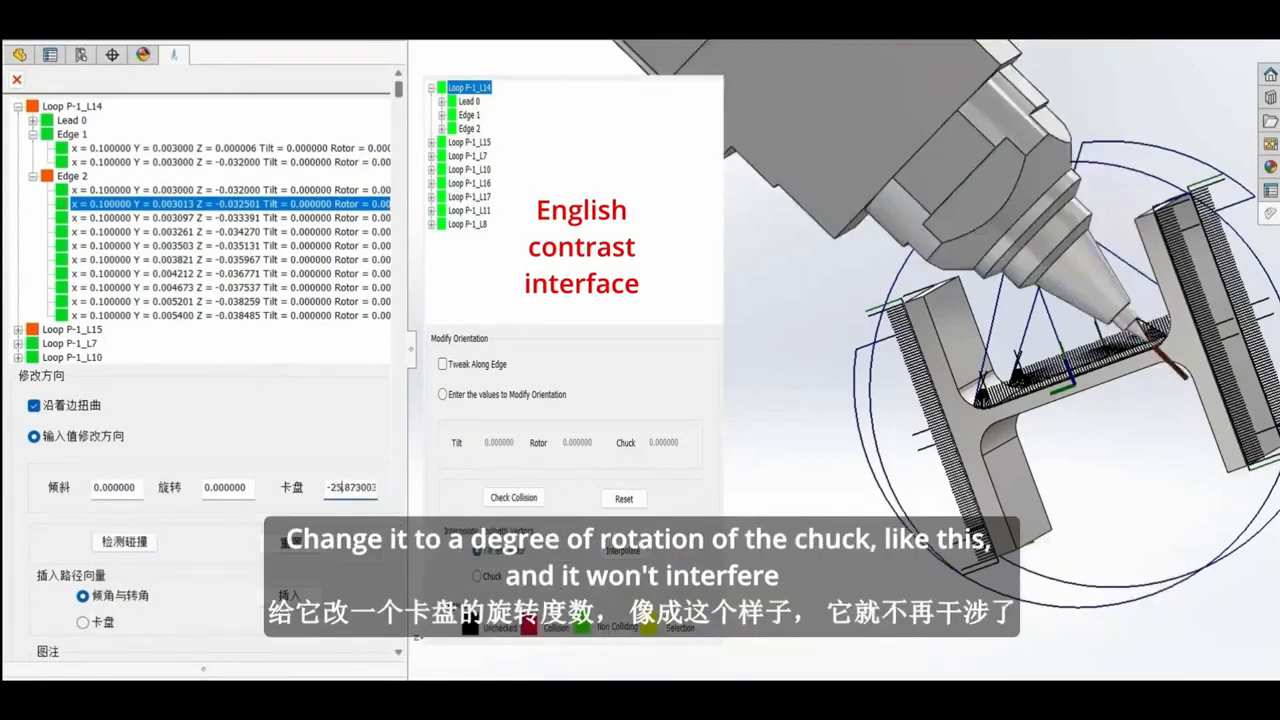
pyautogui.moveTo(1221, 346); pyautogui.dragTo(1252, 360, button='middle')
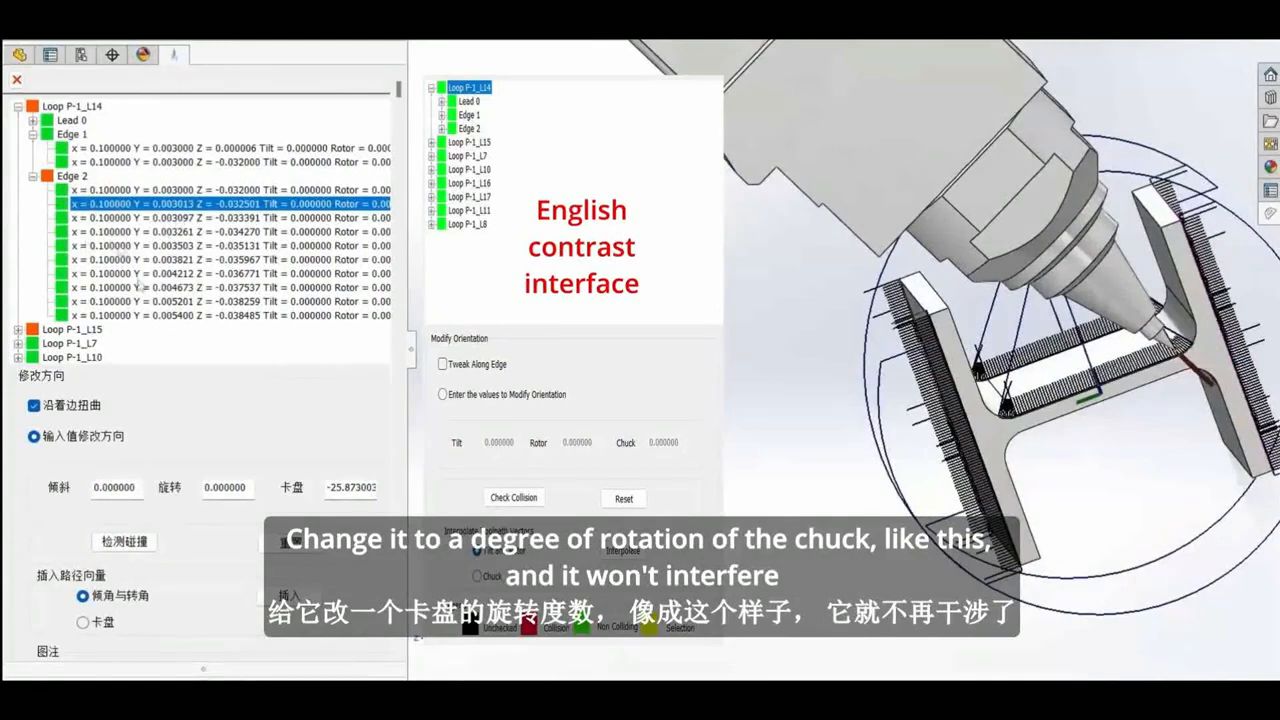
# Step: Spot-check the head orientation at several points of Edge 2 in Loop P-1_L14, then collapse and reopen its point list
pyautogui.click(70, 176)
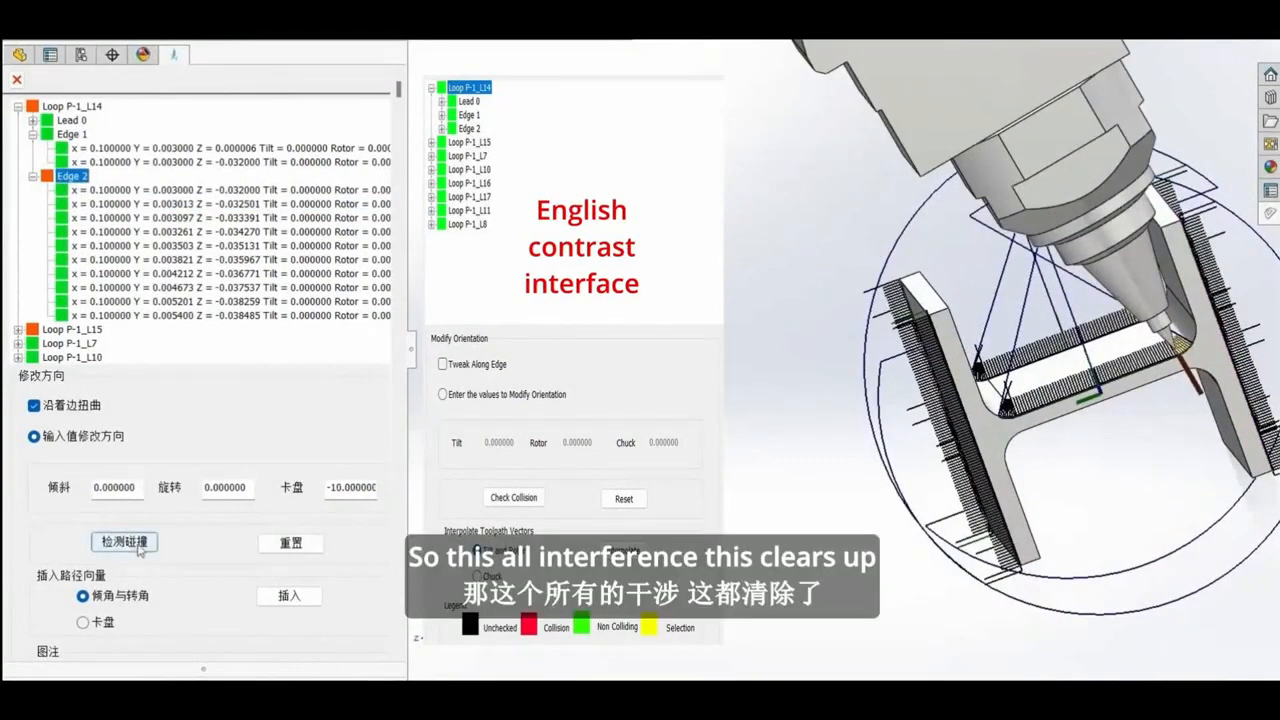
pyautogui.click(98, 190)
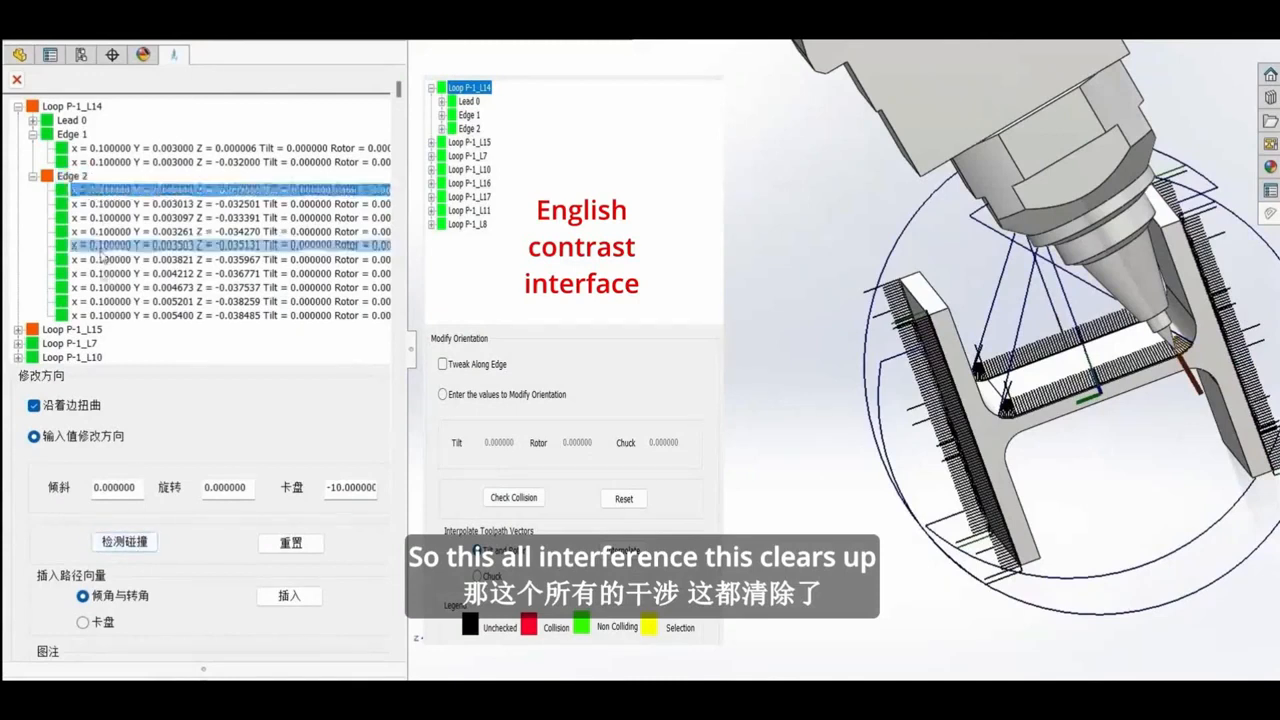
pyautogui.click(98, 248)
pyautogui.click(100, 303)
pyautogui.click(33, 176)
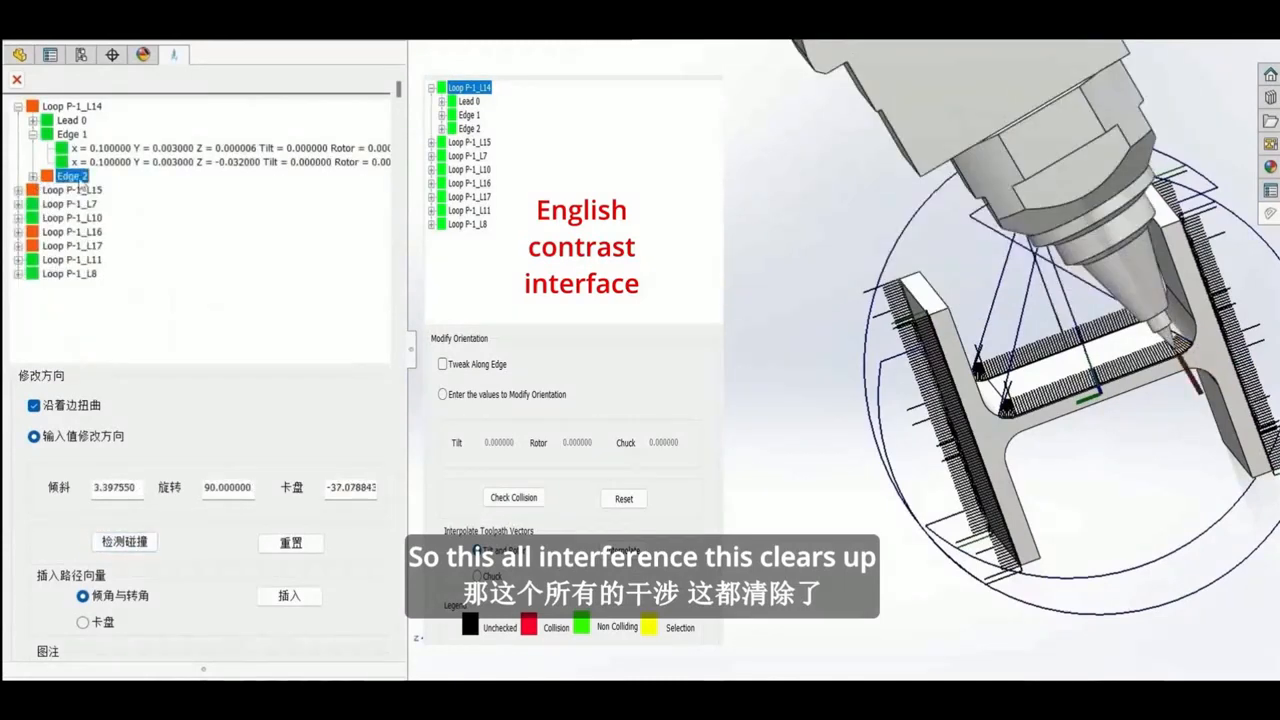
pyautogui.click(33, 176)
# Step: Go through the points of Loop P-1_L14's Edge 2 from first to last, checking the head for collisions
pyautogui.click(96, 189)
pyautogui.click(97, 203)
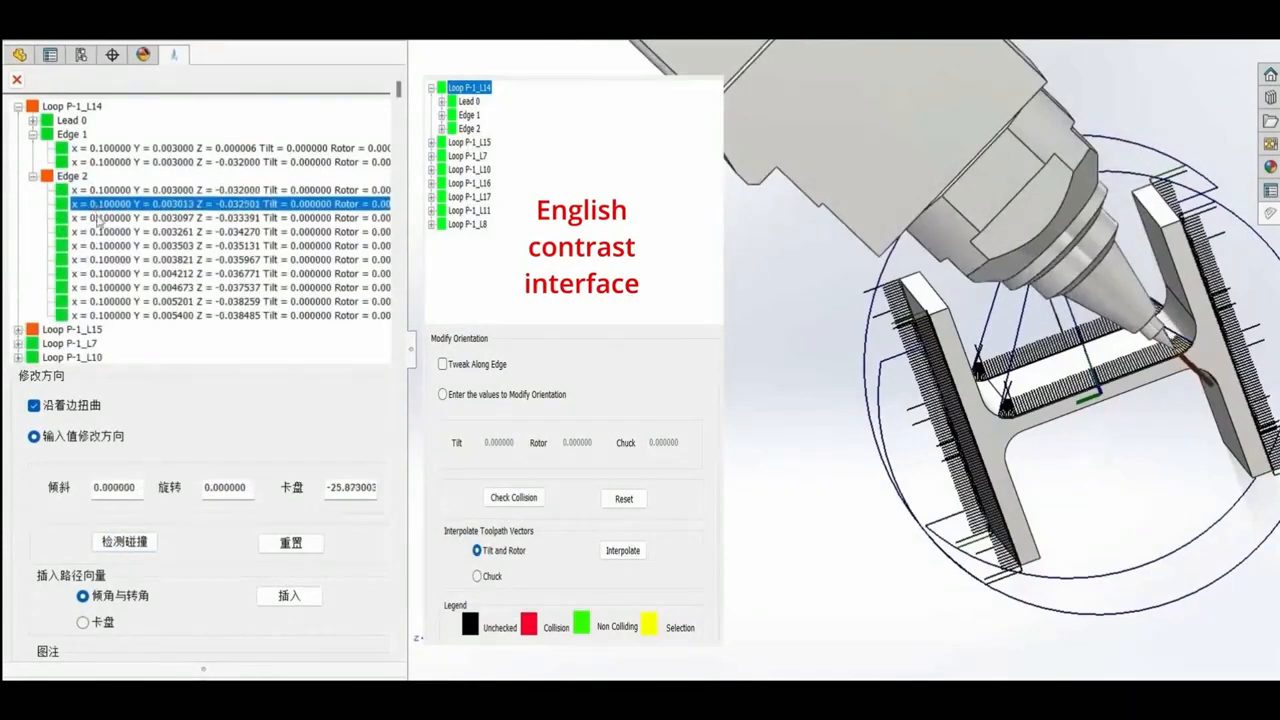
pyautogui.click(100, 217)
pyautogui.click(102, 231)
pyautogui.click(112, 245)
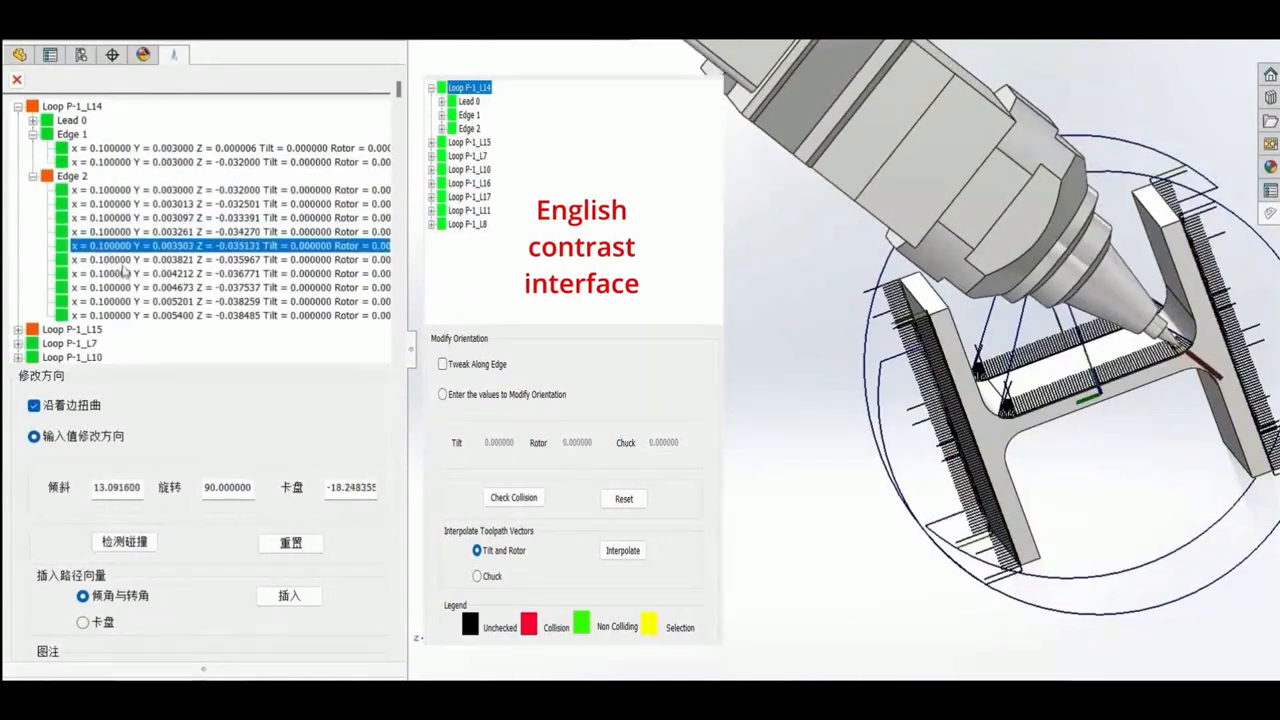
pyautogui.click(121, 260)
pyautogui.click(124, 274)
pyautogui.moveTo(890, 482); pyautogui.dragTo(862, 427, button='middle')
pyautogui.click(233, 288)
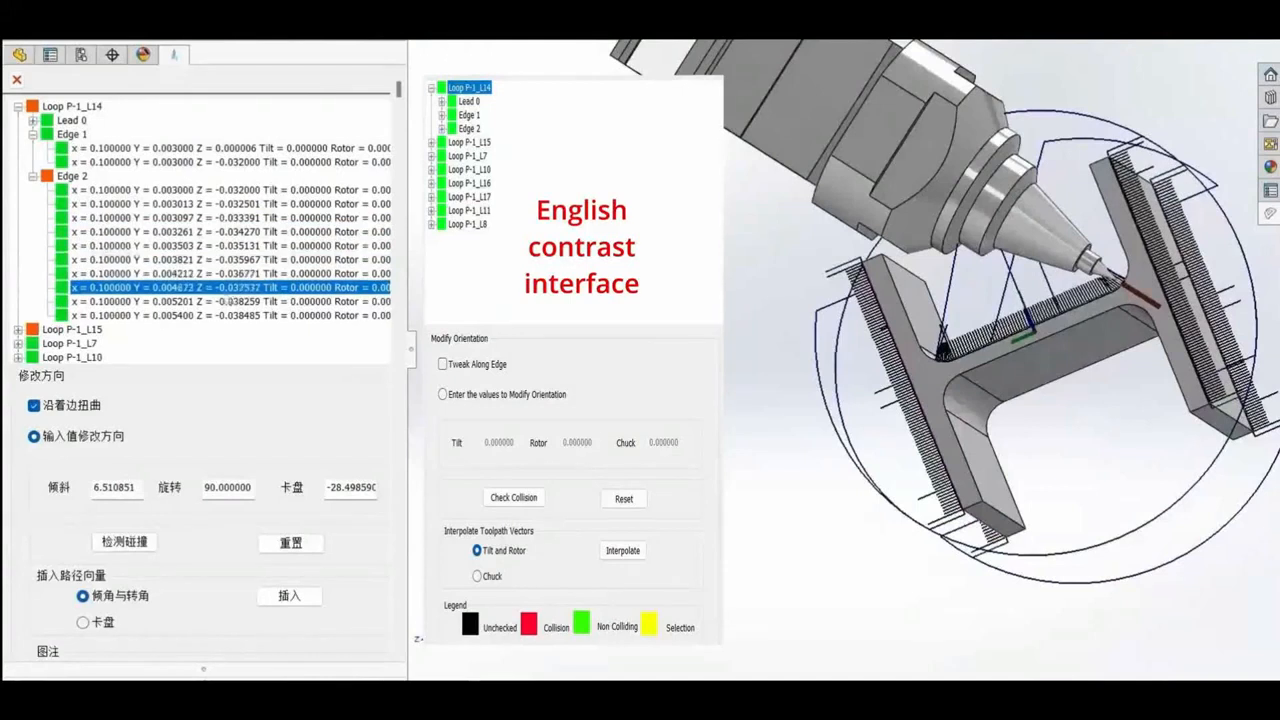
pyautogui.click(230, 302)
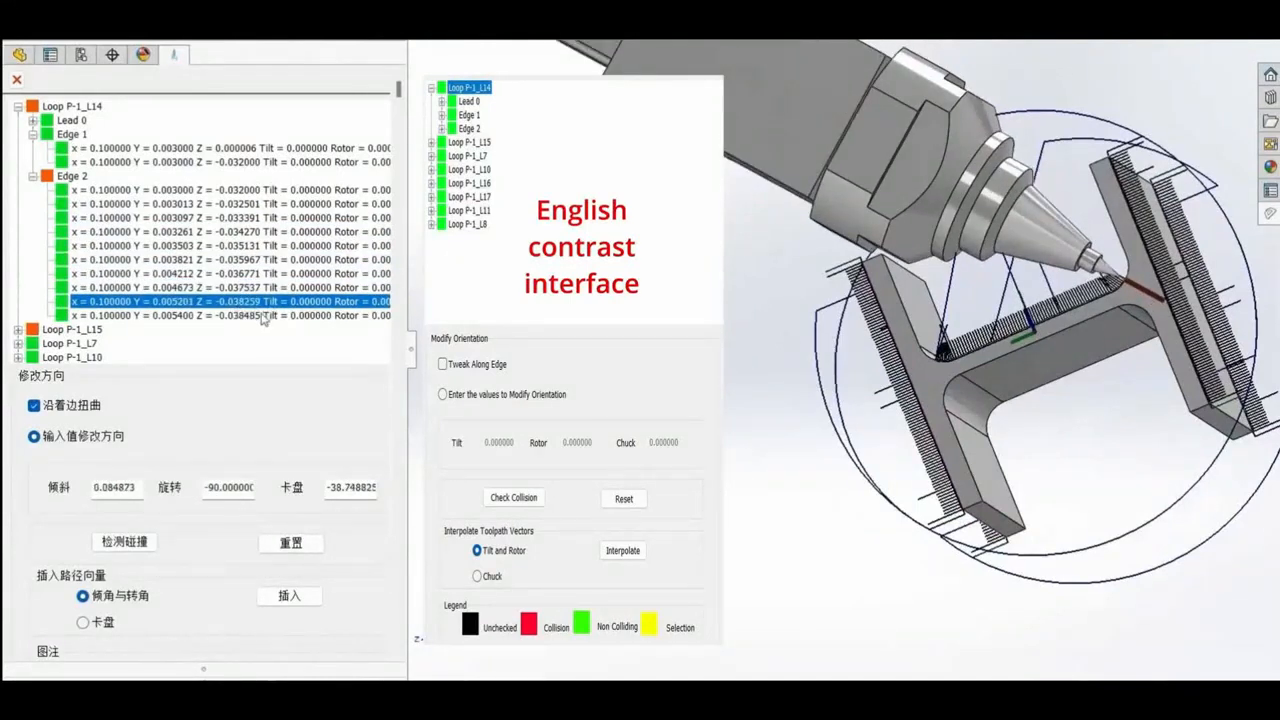
pyautogui.click(262, 318)
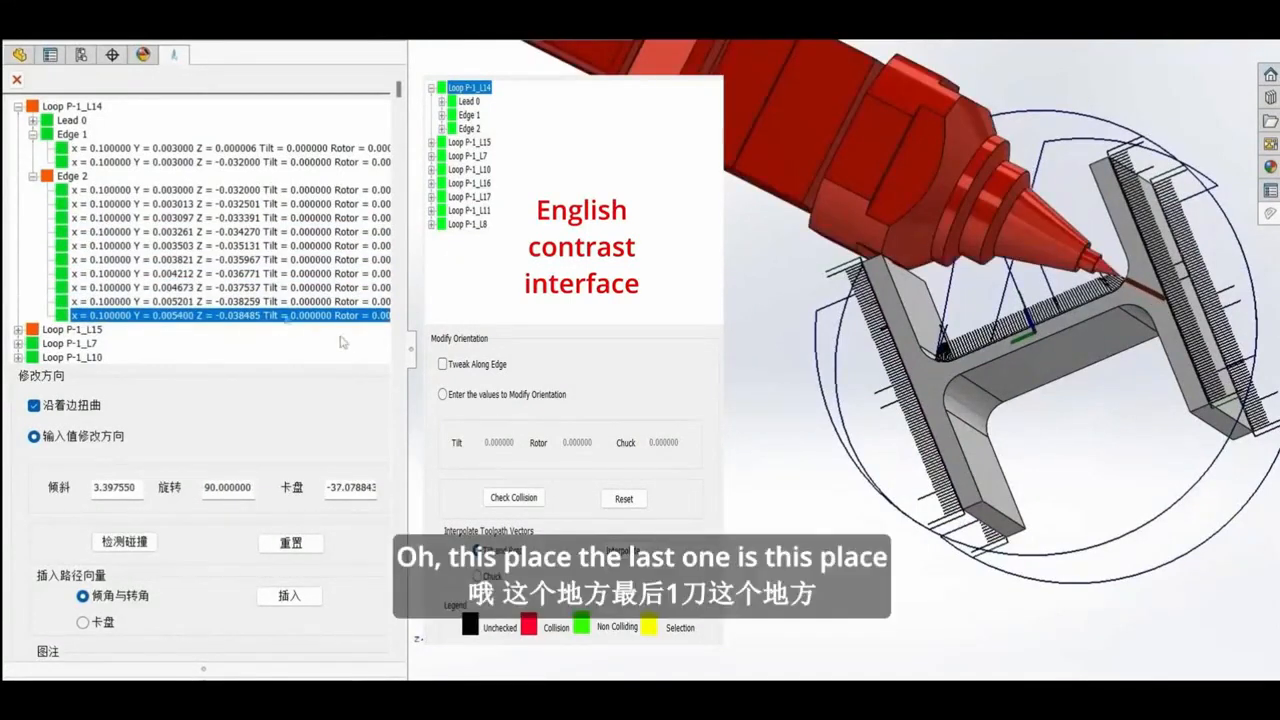
# Step: Set the Chuck value of the last point of Loop P-1_L14's Edge 2 to -30.078843
pyautogui.click(18, 330)
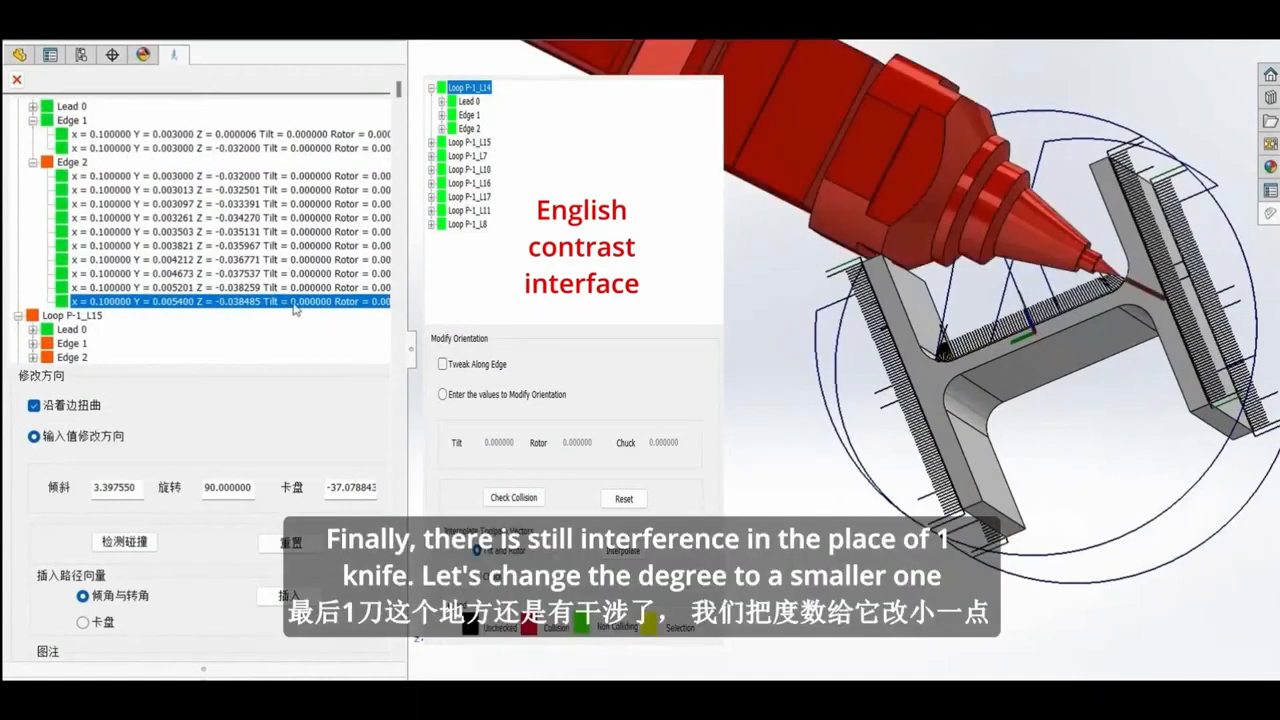
pyautogui.click(337, 486)
pyautogui.press('BackSpace')
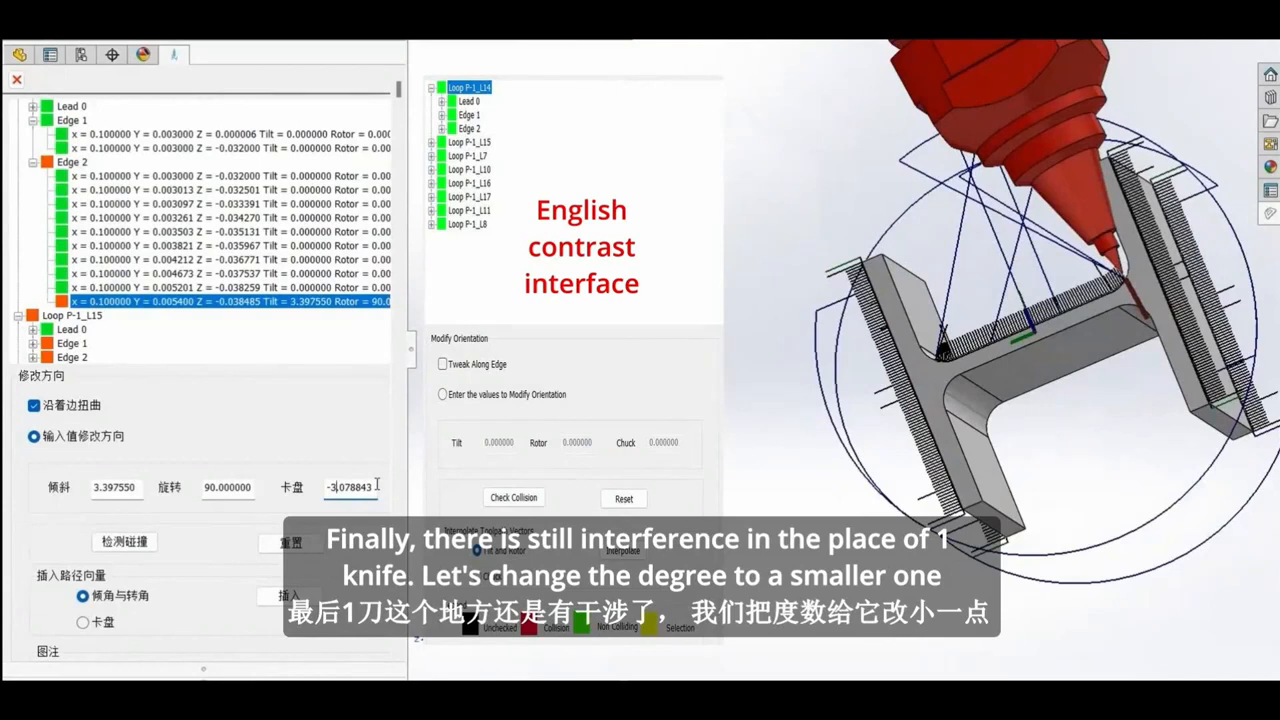
pyautogui.write('0')
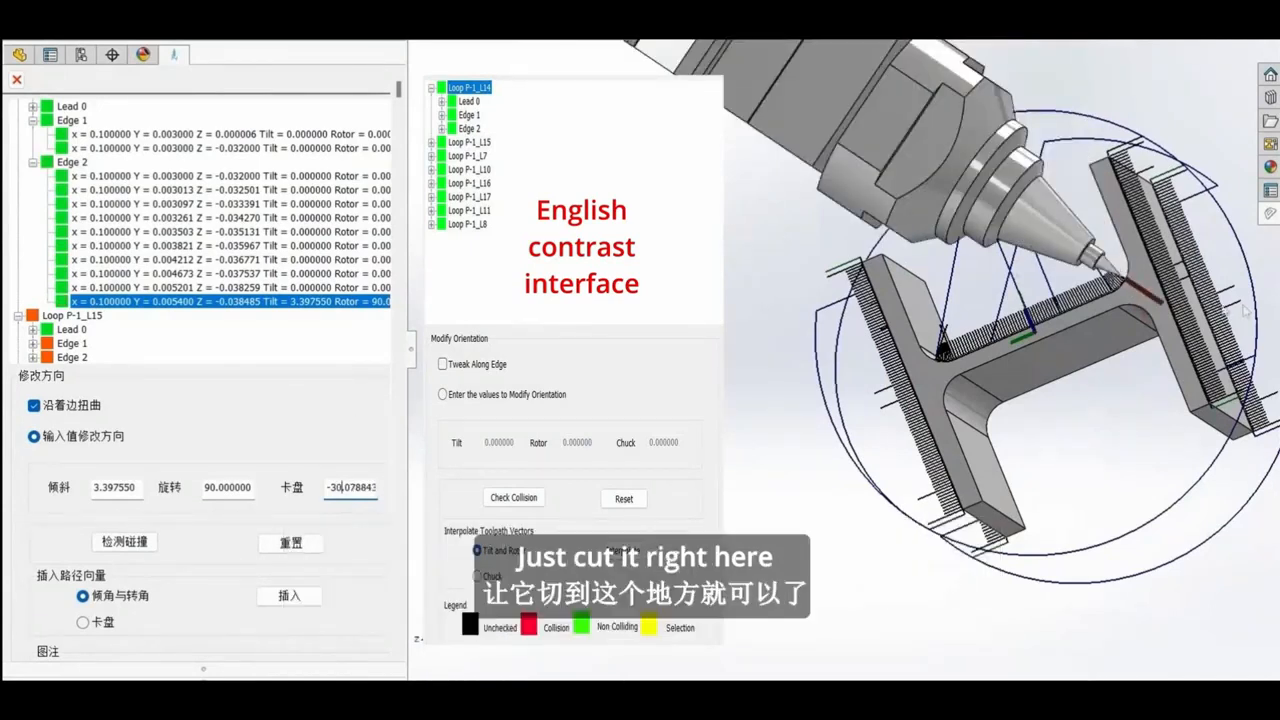
# Step: Reopen the point list of Loop P-1_L14's Edge 2 and review the full Tilt, Rotor and Chuck values through its last point
pyautogui.click(100, 316)
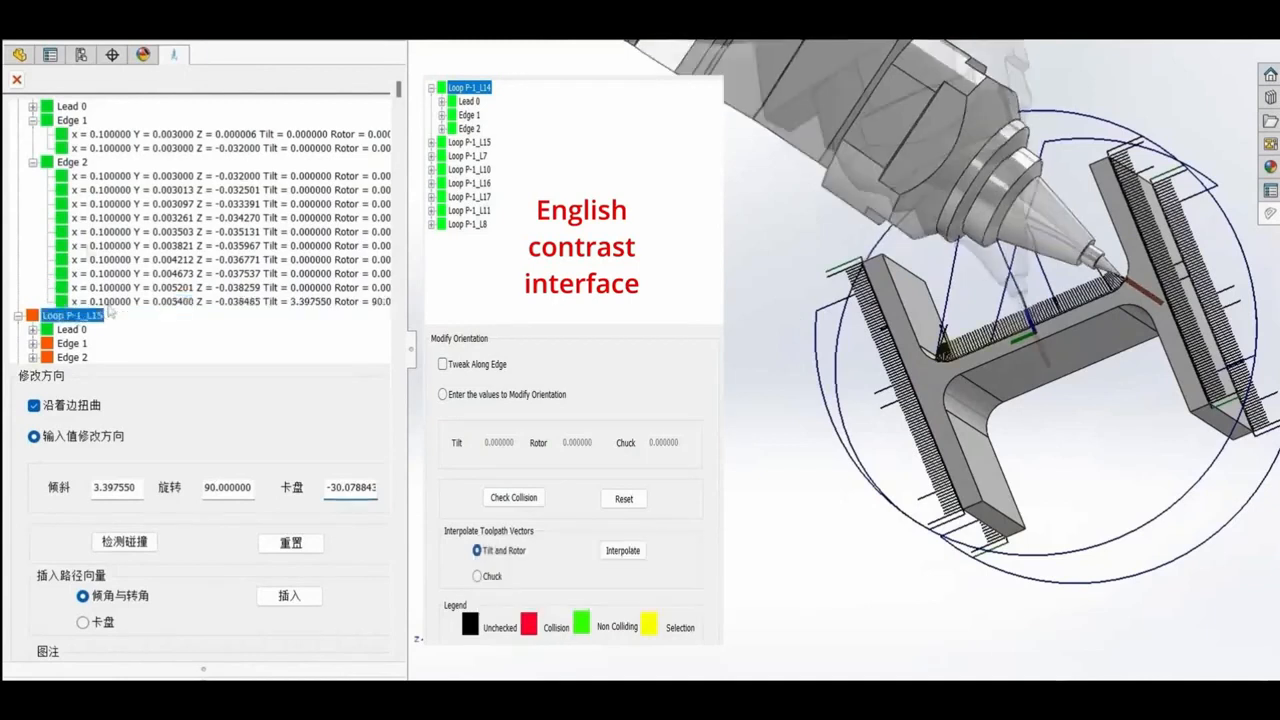
pyautogui.click(33, 162)
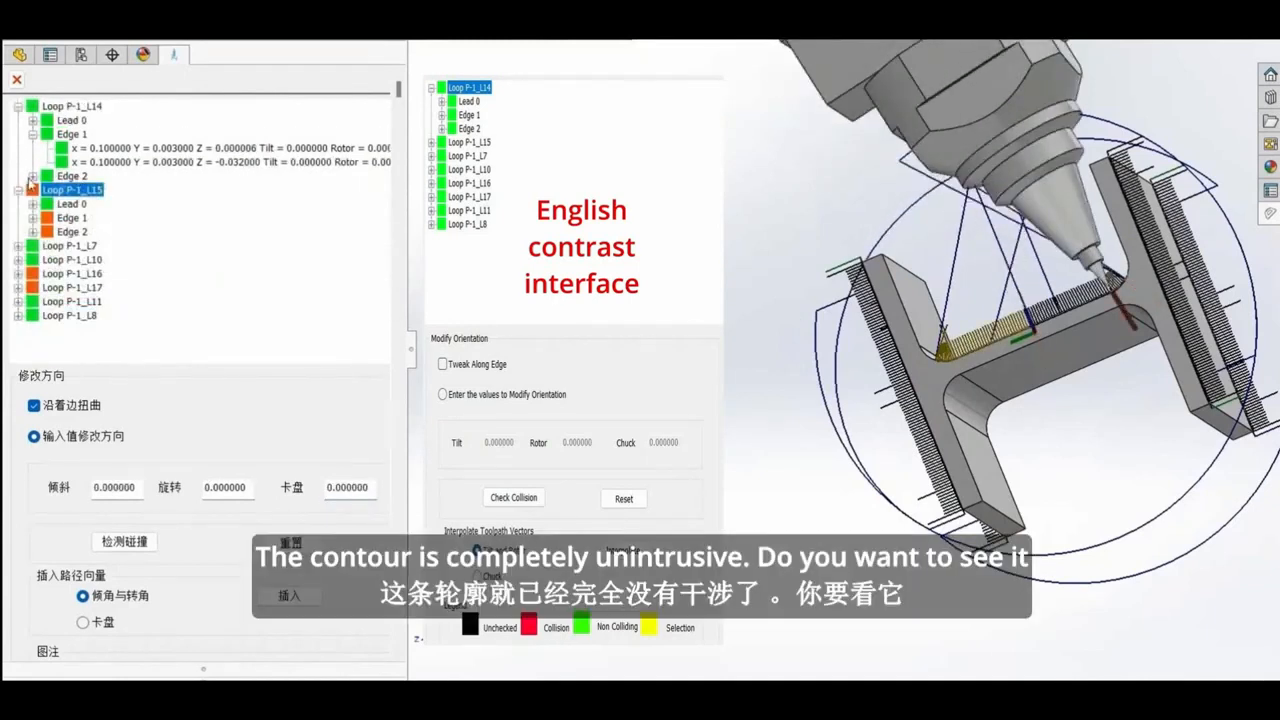
pyautogui.click(33, 176)
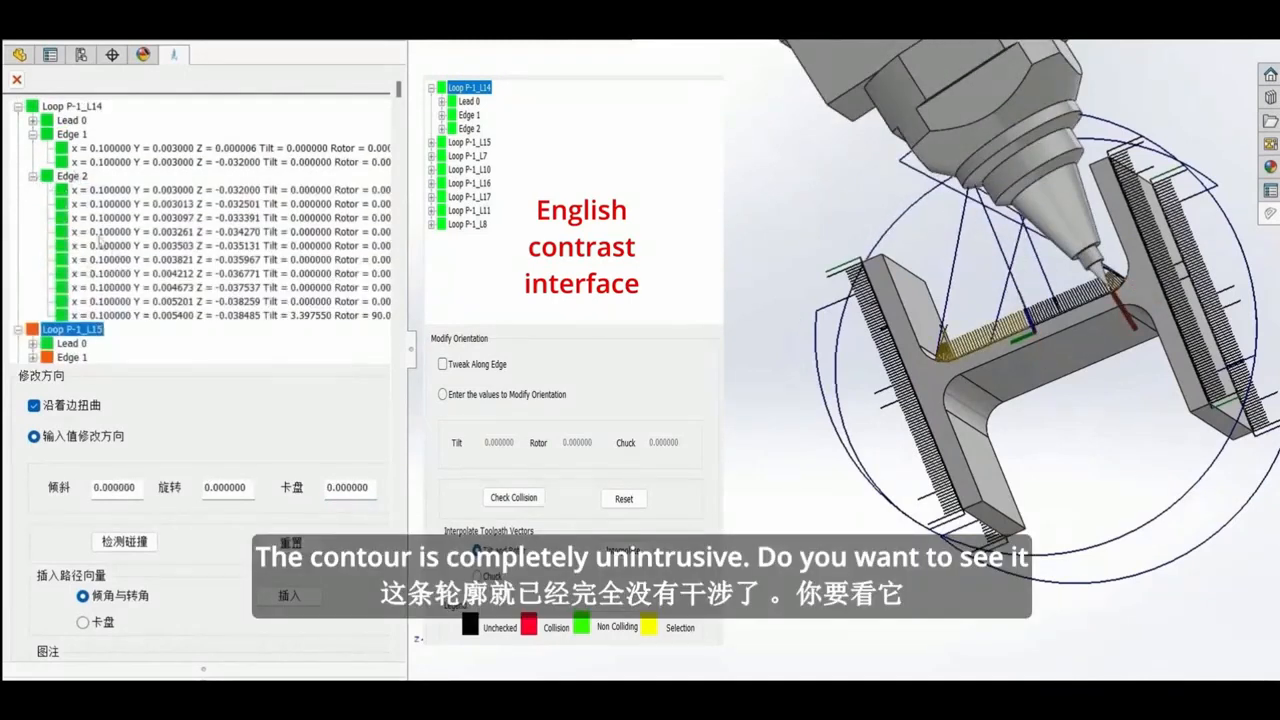
pyautogui.click(380, 315)
pyautogui.click(468, 302)
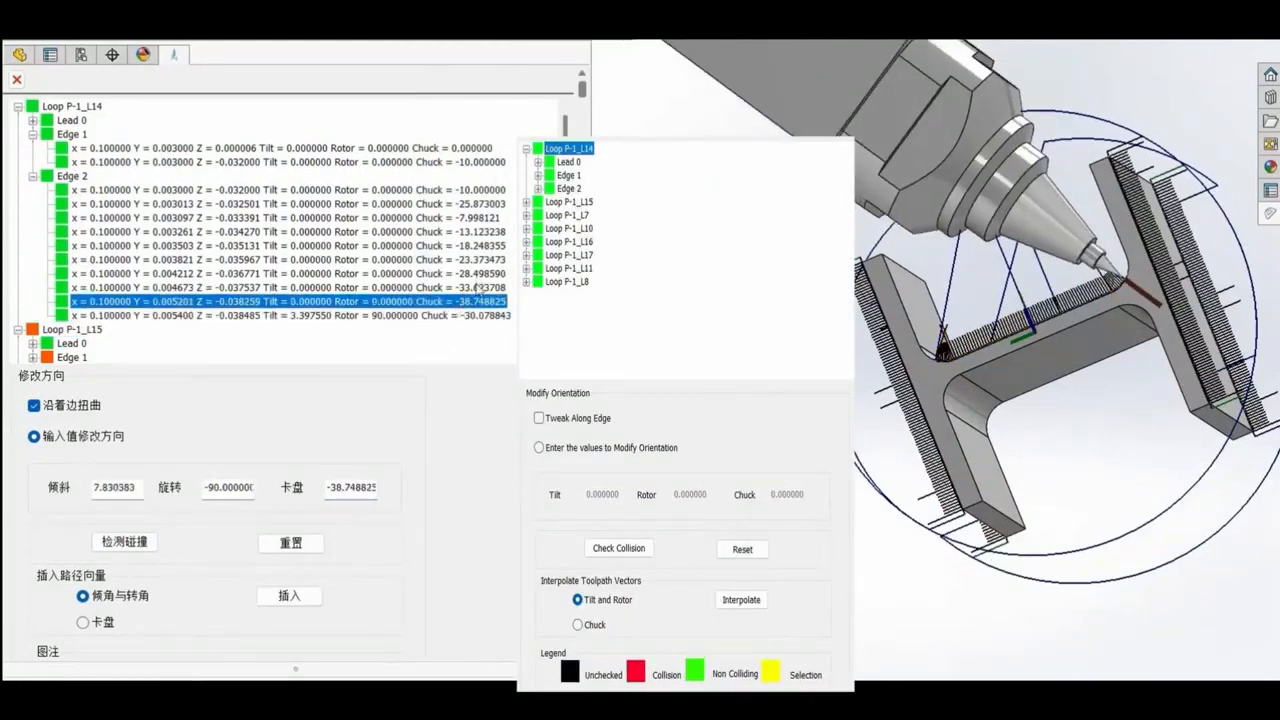
pyautogui.click(478, 287)
pyautogui.click(485, 273)
pyautogui.click(488, 259)
pyautogui.click(490, 245)
pyautogui.click(496, 231)
pyautogui.click(478, 301)
pyautogui.click(500, 315)
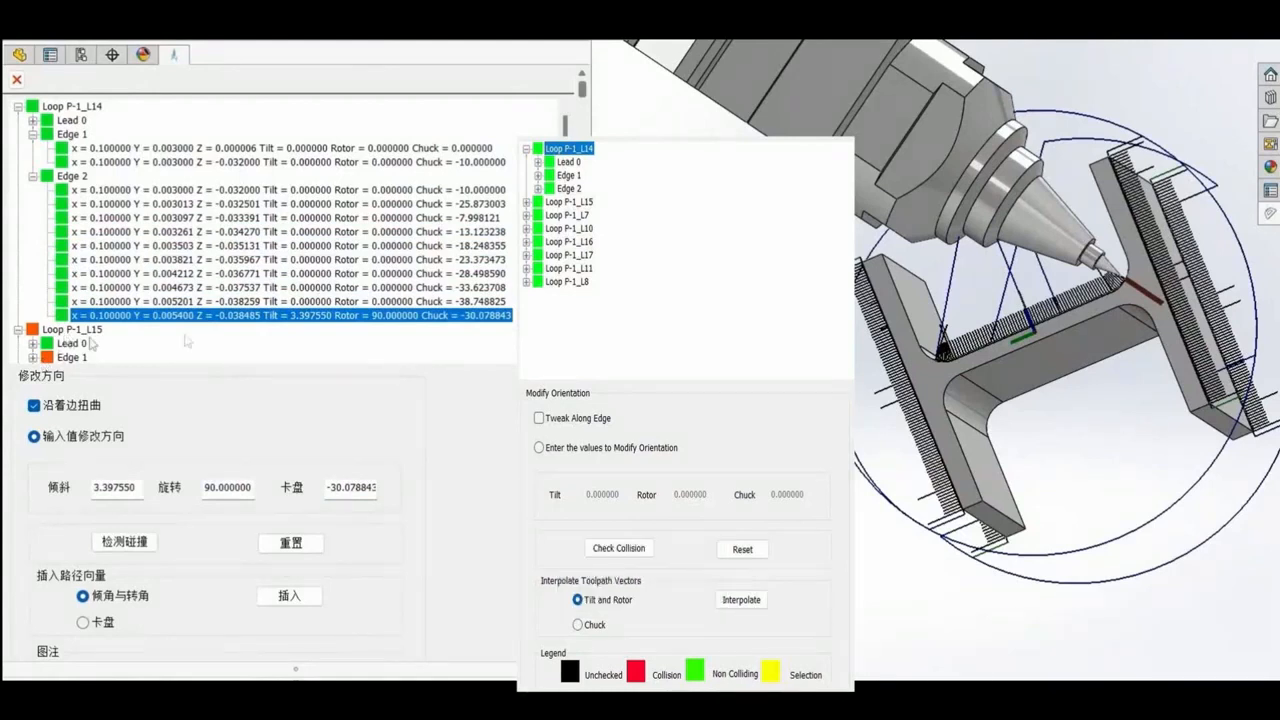
# Step: Expand Edge 1 of Loop P-1_L15 and set the Chuck value of its second point to 20 degrees
pyautogui.moveTo(565, 240); pyautogui.dragTo(565, 282)
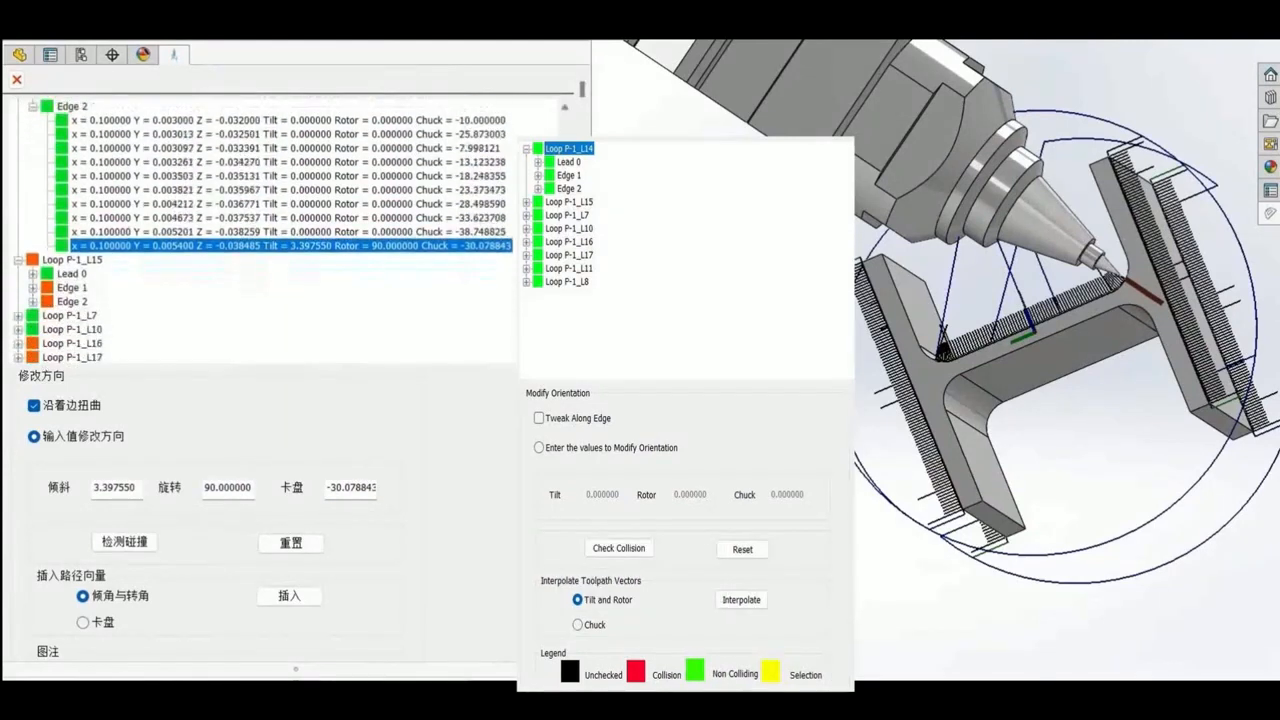
pyautogui.click(74, 275)
pyautogui.click(75, 288)
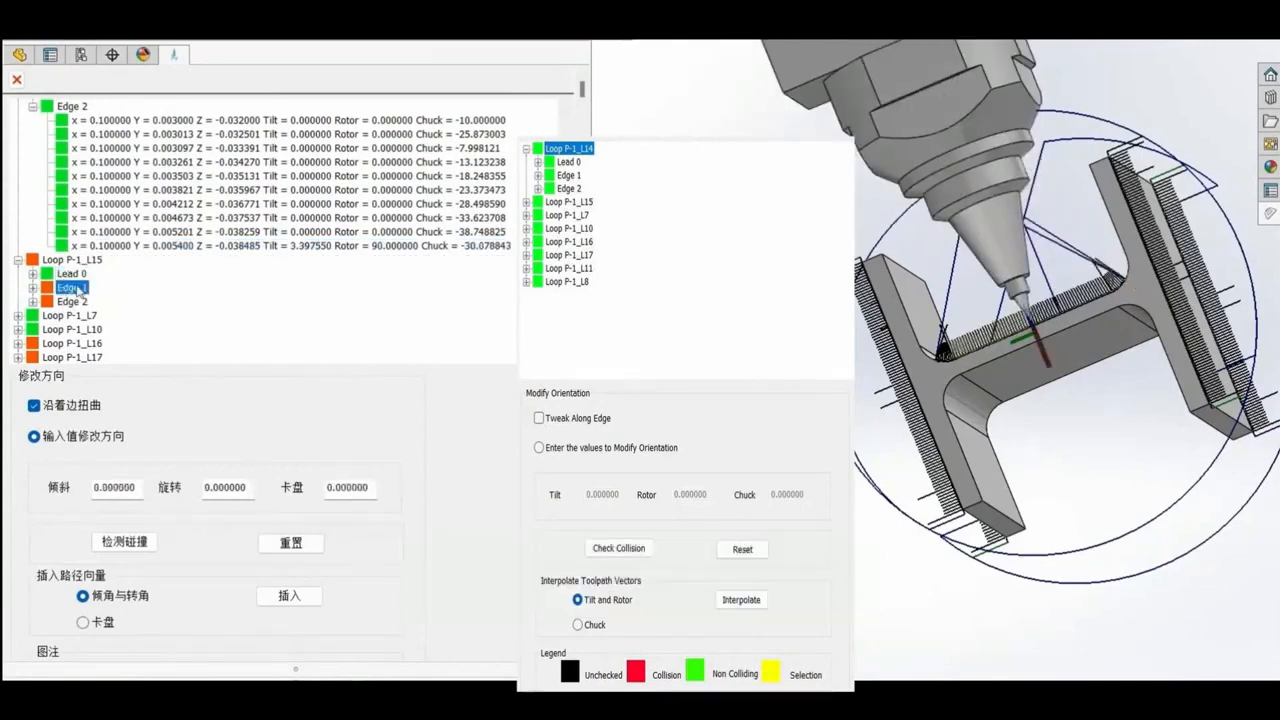
pyautogui.click(33, 288)
pyautogui.click(104, 316)
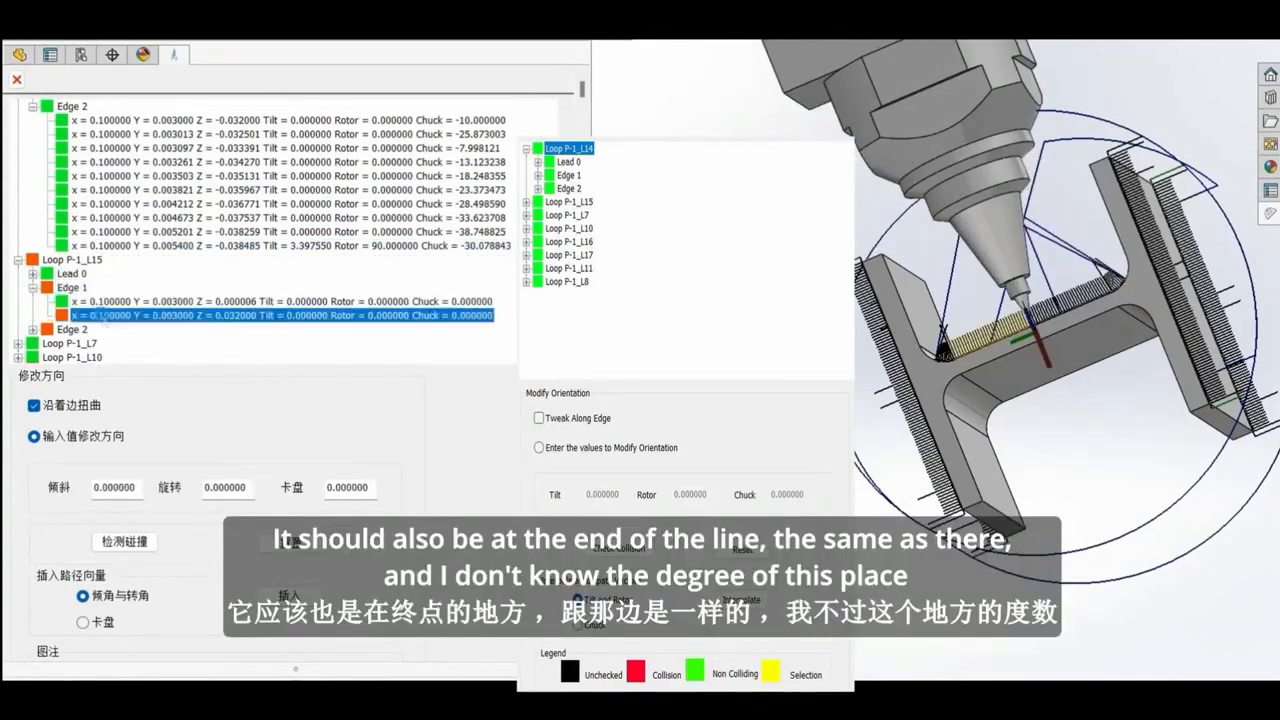
pyautogui.click(359, 487)
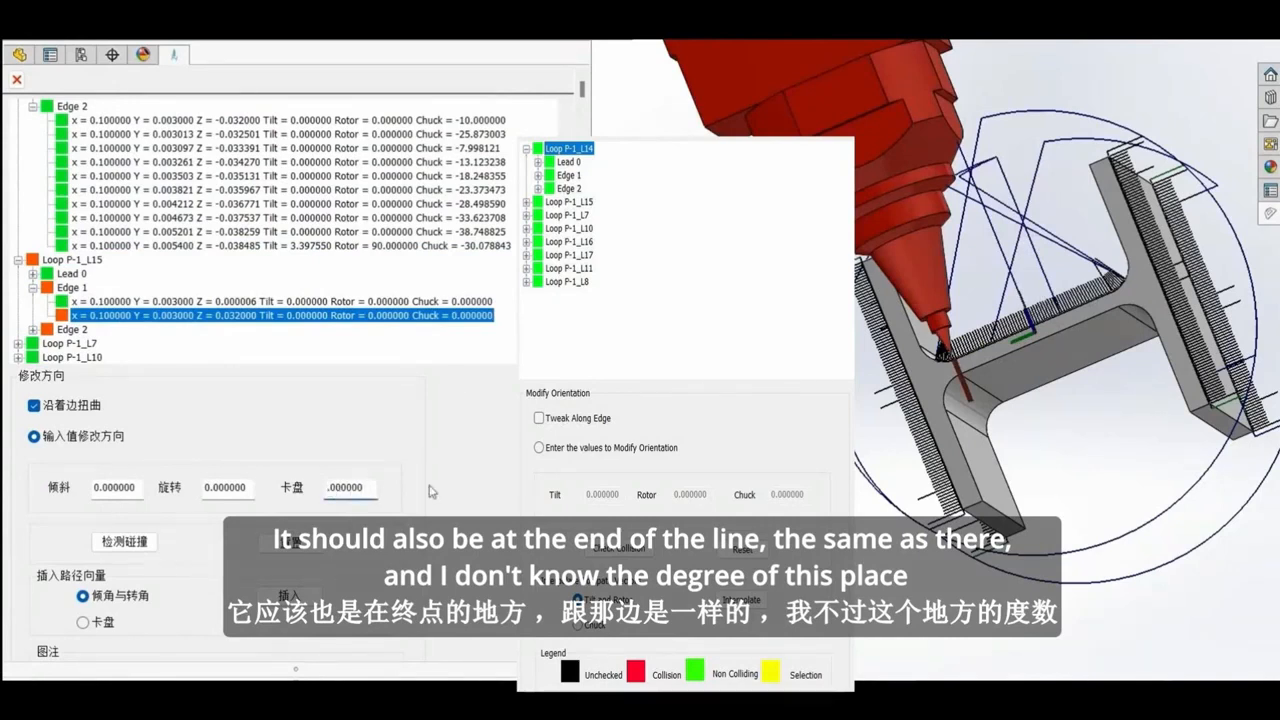
pyautogui.write('2')
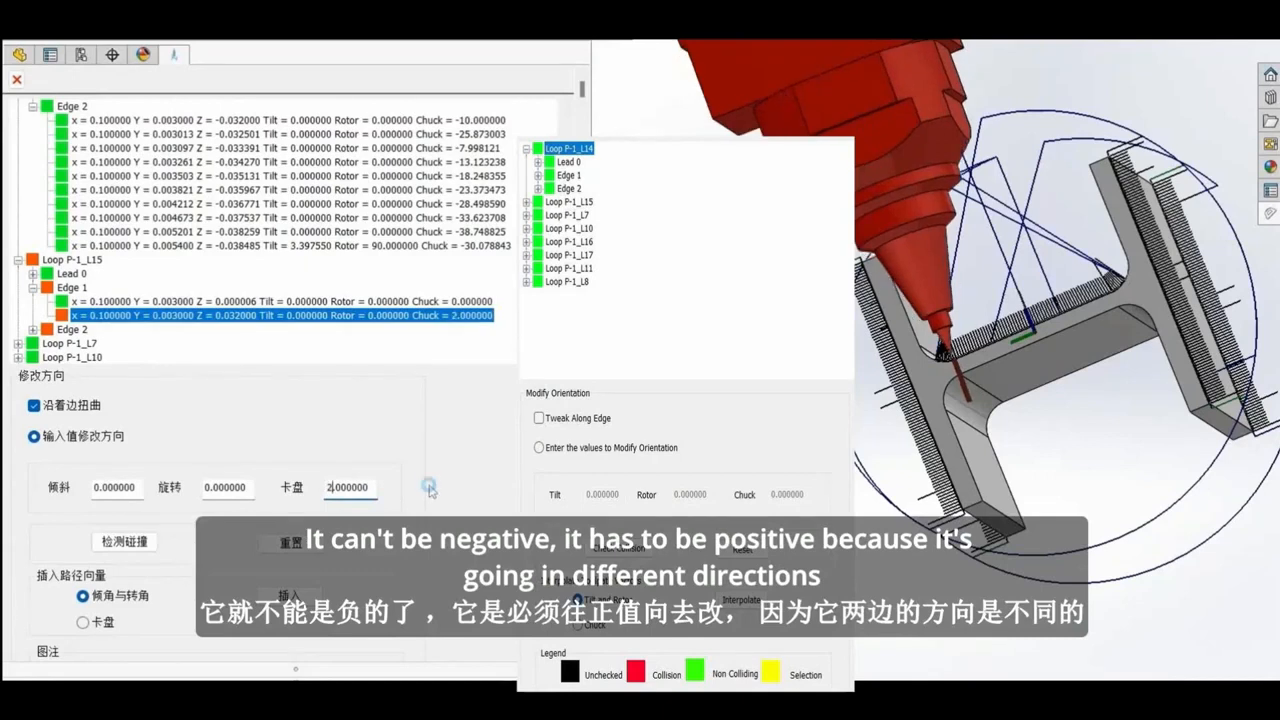
pyautogui.write('0')
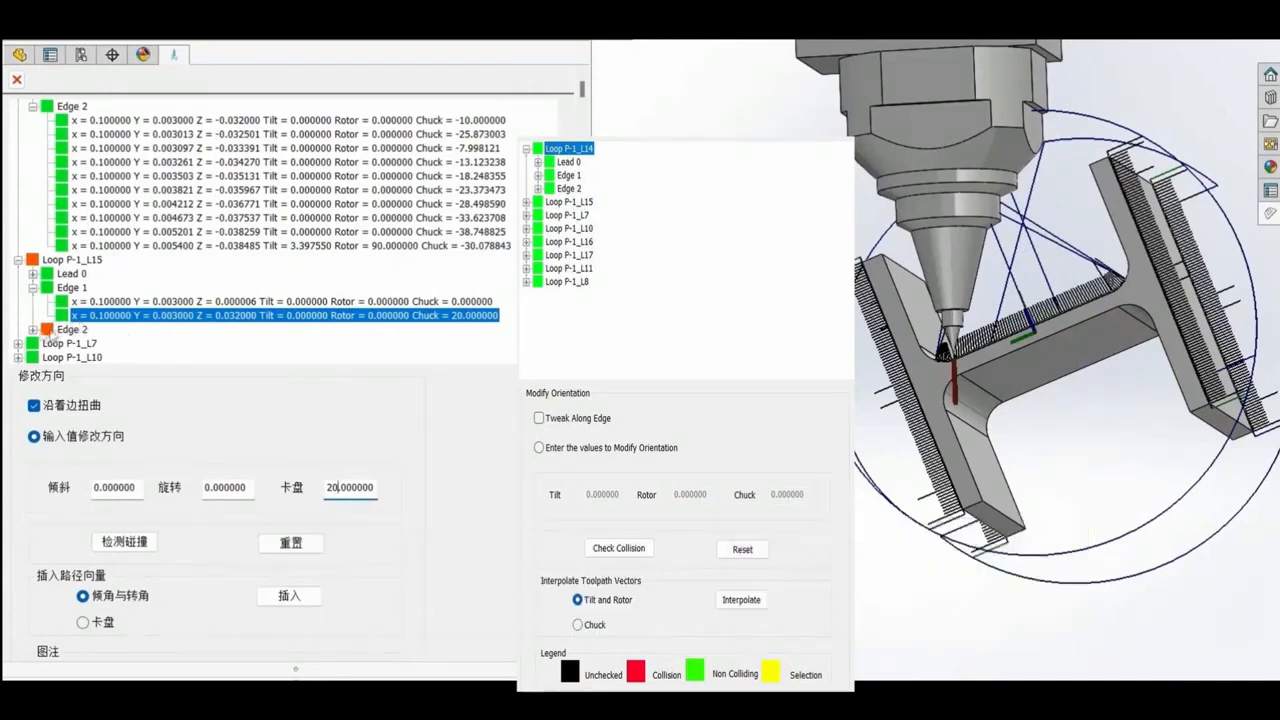
# Step: Run the collision check on the first point of Loop P-1_L15's Edge 2 and set its second point's Chuck value to 15.125117
pyautogui.click(33, 329)
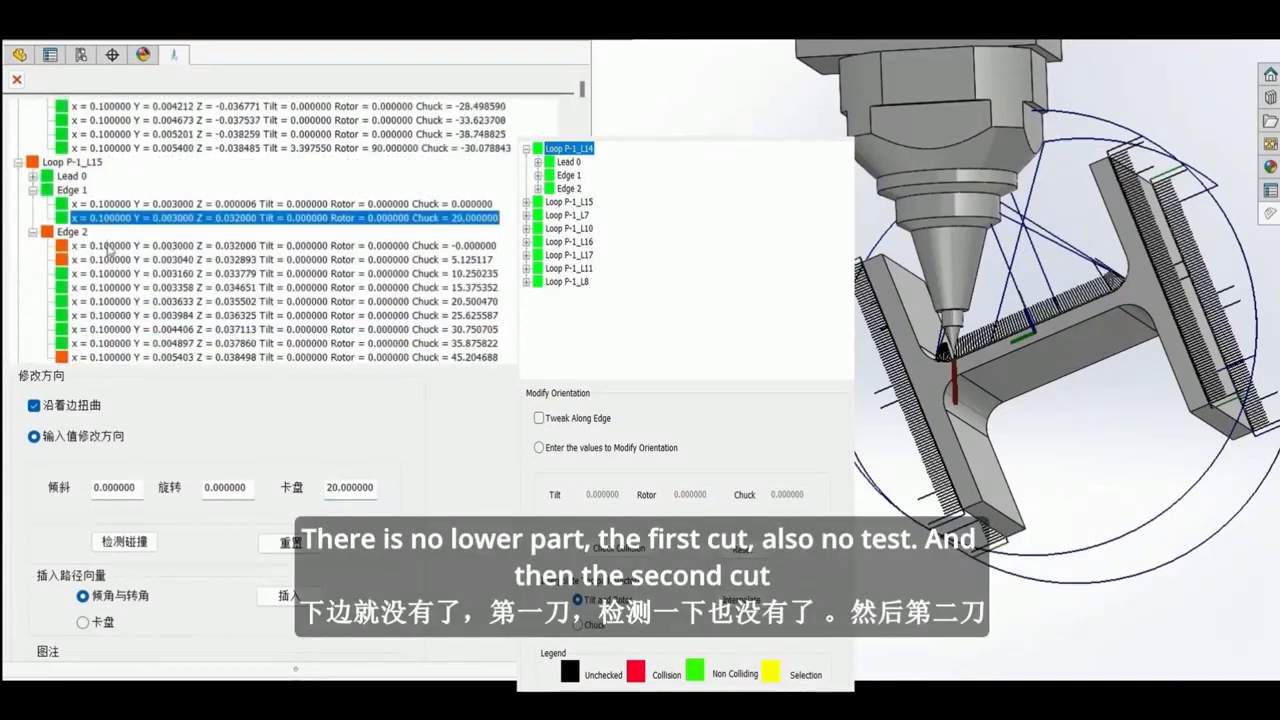
pyautogui.click(110, 245)
pyautogui.click(128, 541)
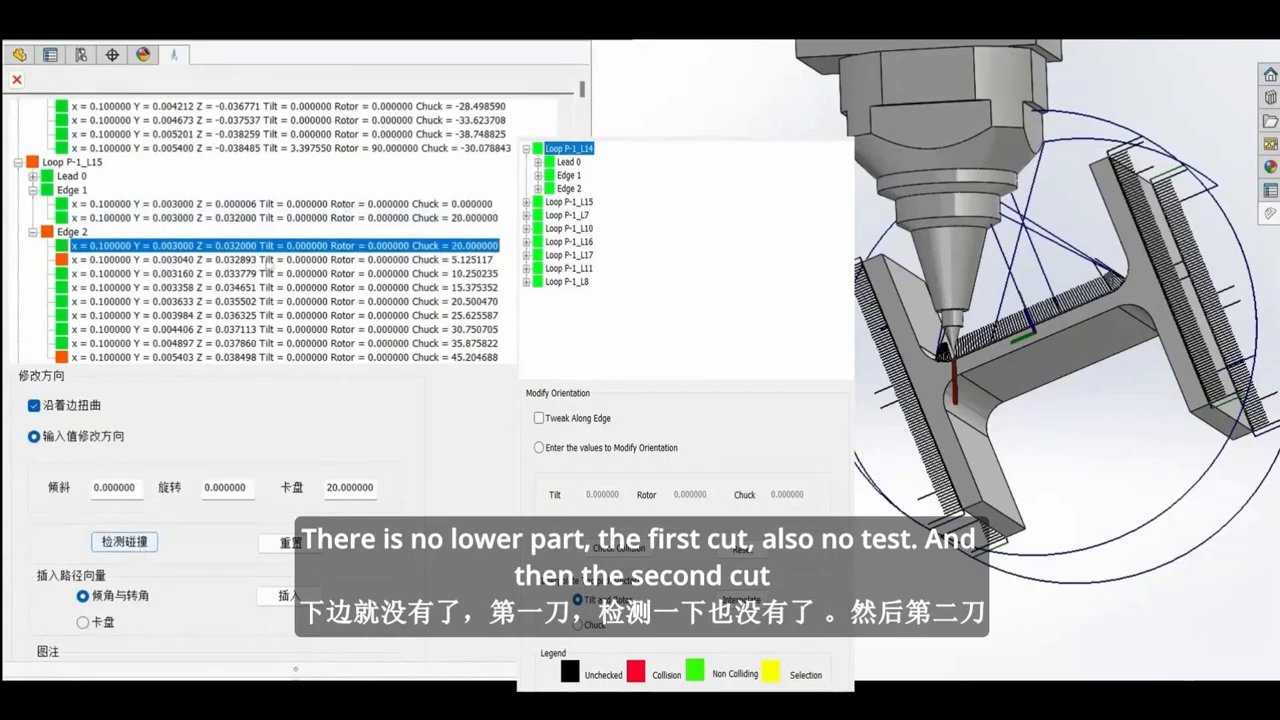
pyautogui.click(205, 260)
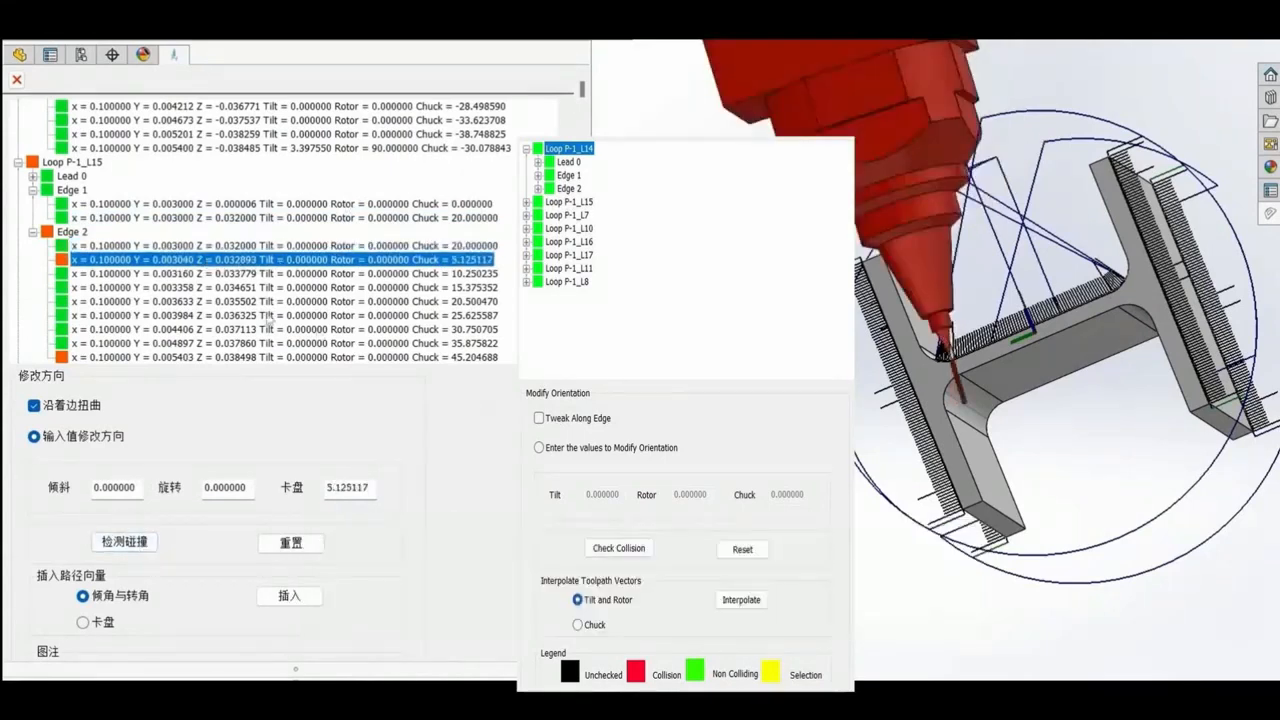
pyautogui.click(340, 487)
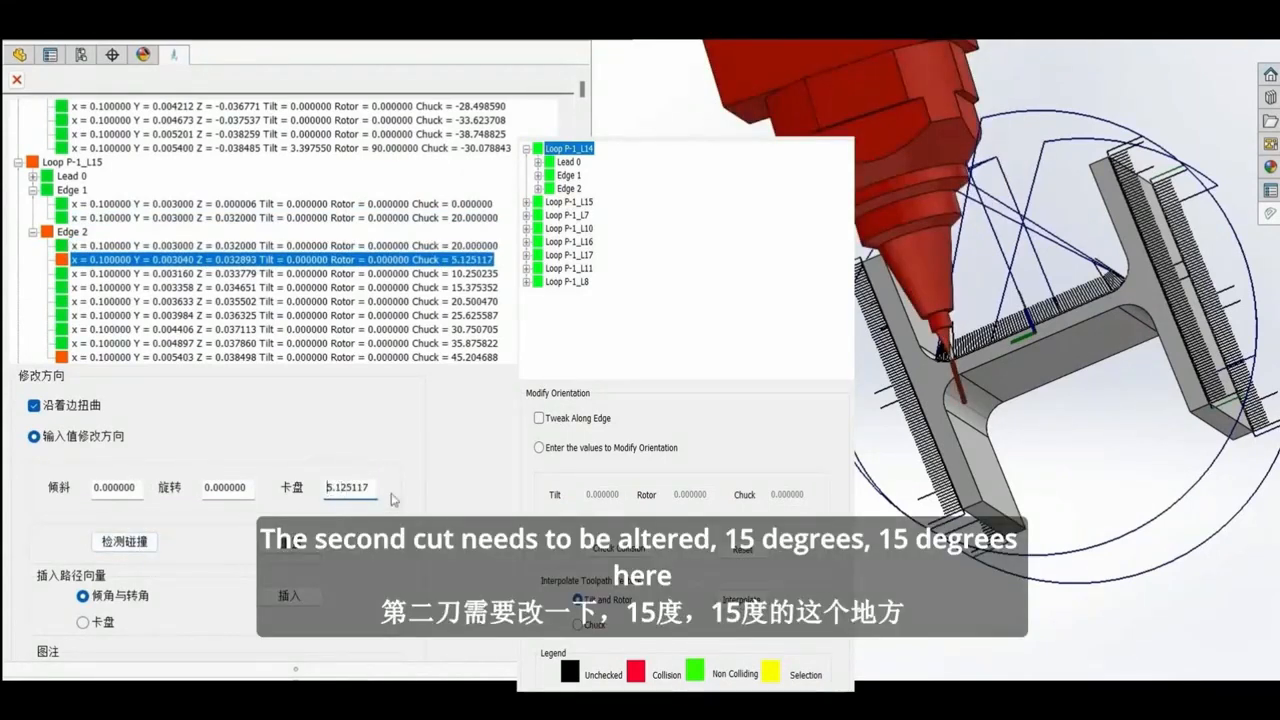
pyautogui.write('1')
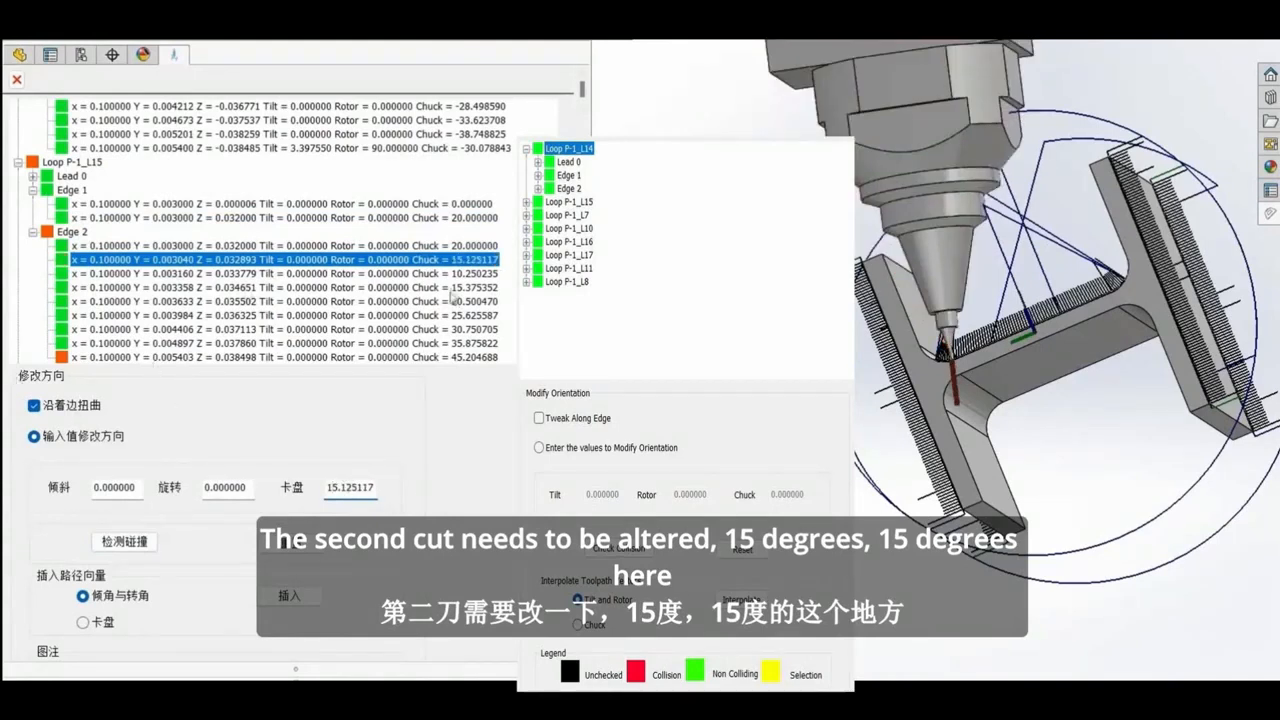
# Step: Set the Chuck value of the second point of Loop P-1_L15's Edge 1 to 12 degrees and rerun the collision check on Edge 2's first point
pyautogui.click(471, 245)
pyautogui.click(480, 218)
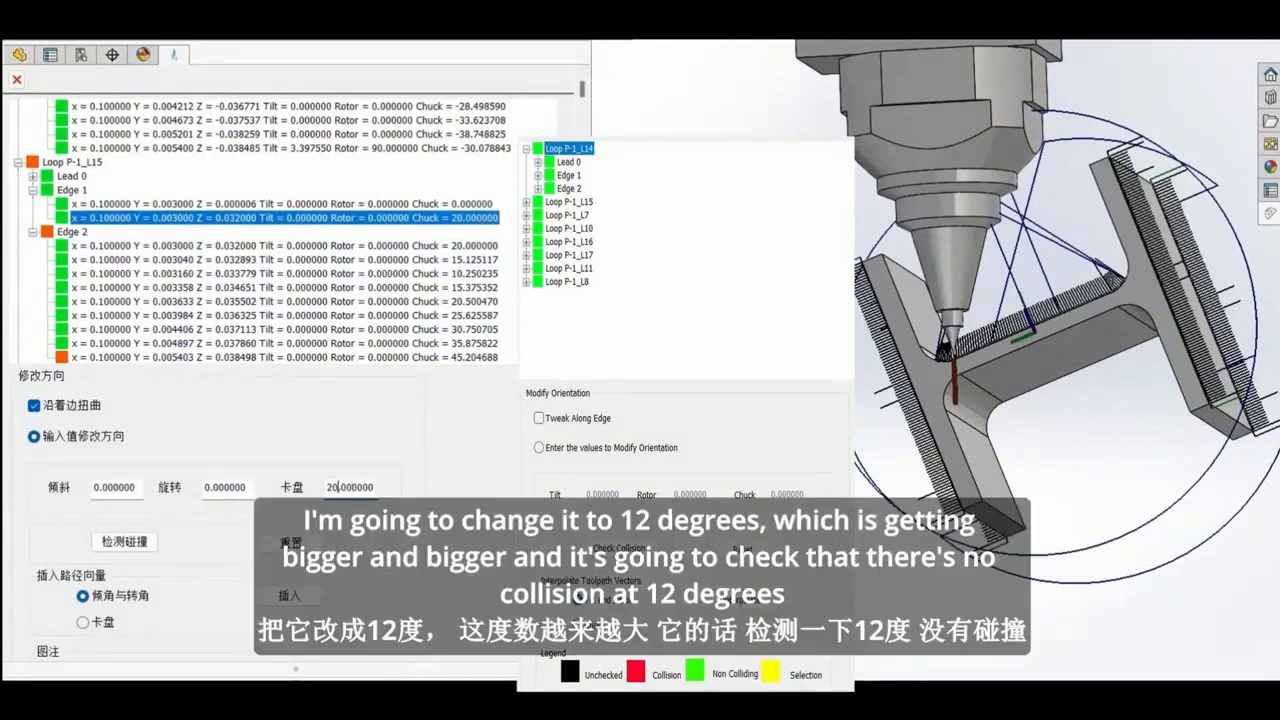
pyautogui.press('BackSpace')
pyautogui.press('BackSpace')
pyautogui.write('12')
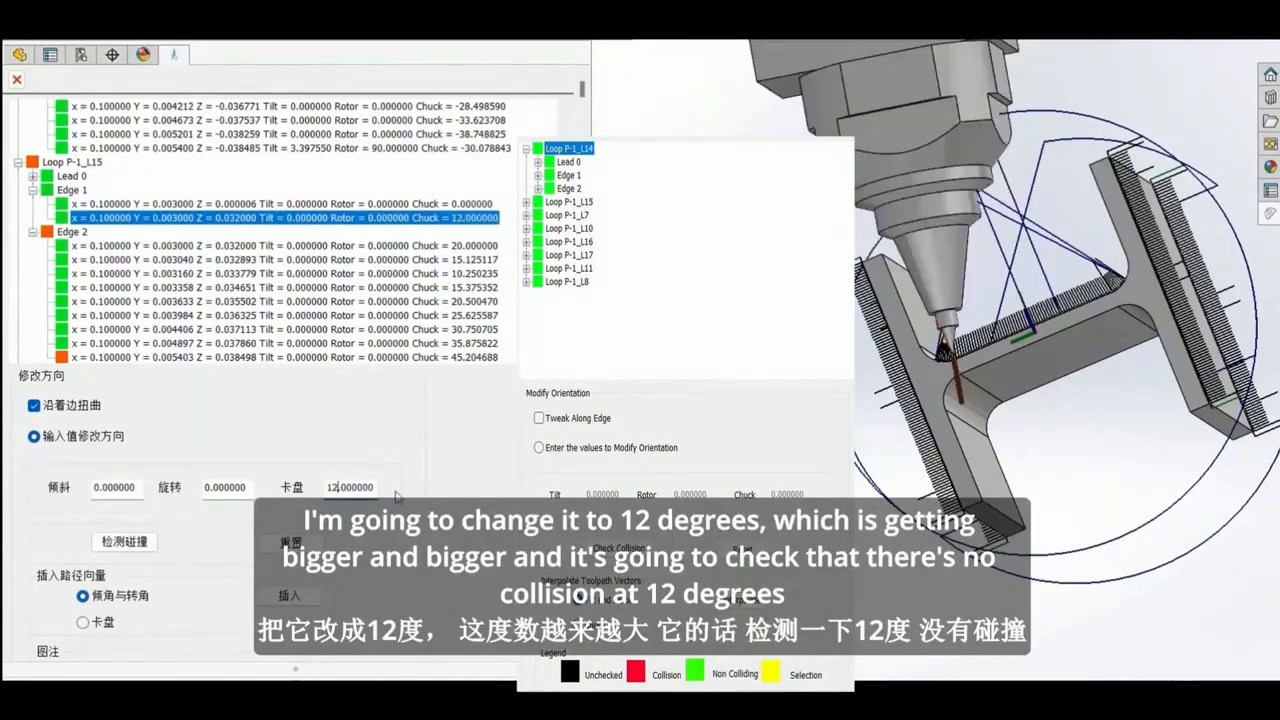
pyautogui.click(437, 246)
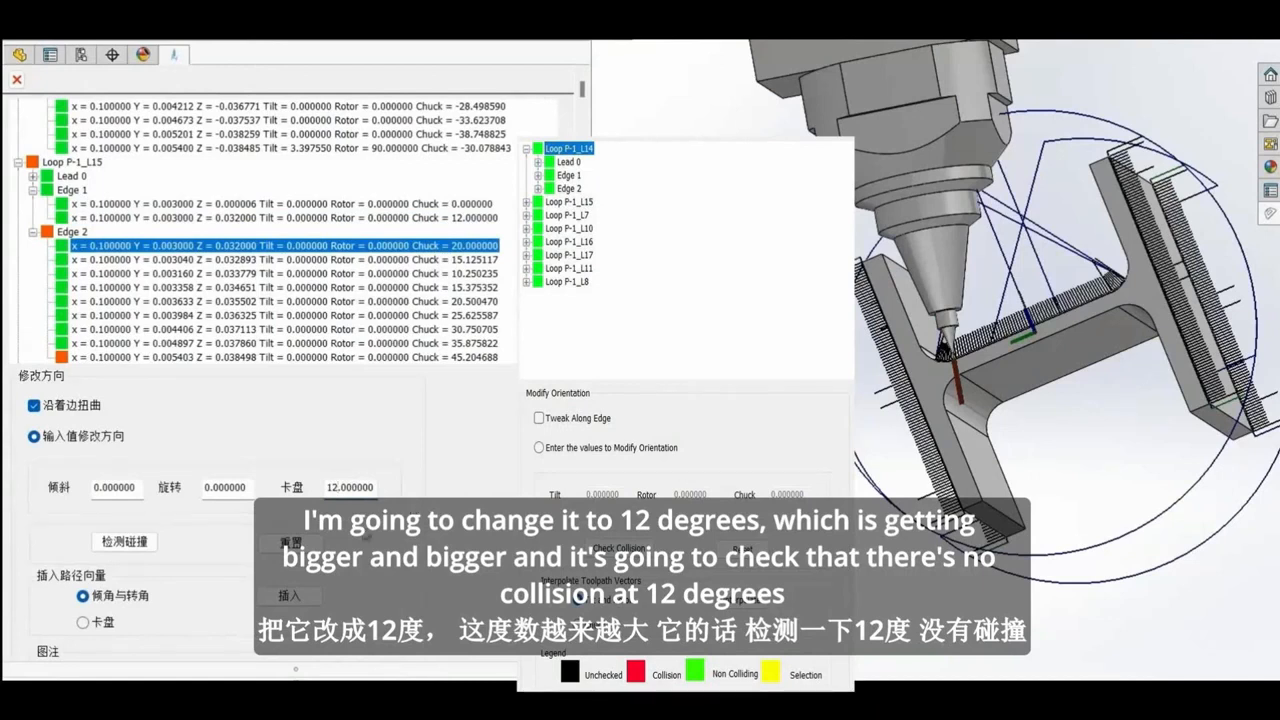
pyautogui.click(136, 543)
# Step: Go through the remaining points of Loop P-1_L15's Edge 2 to the last one, checking the head for collisions
pyautogui.click(469, 263)
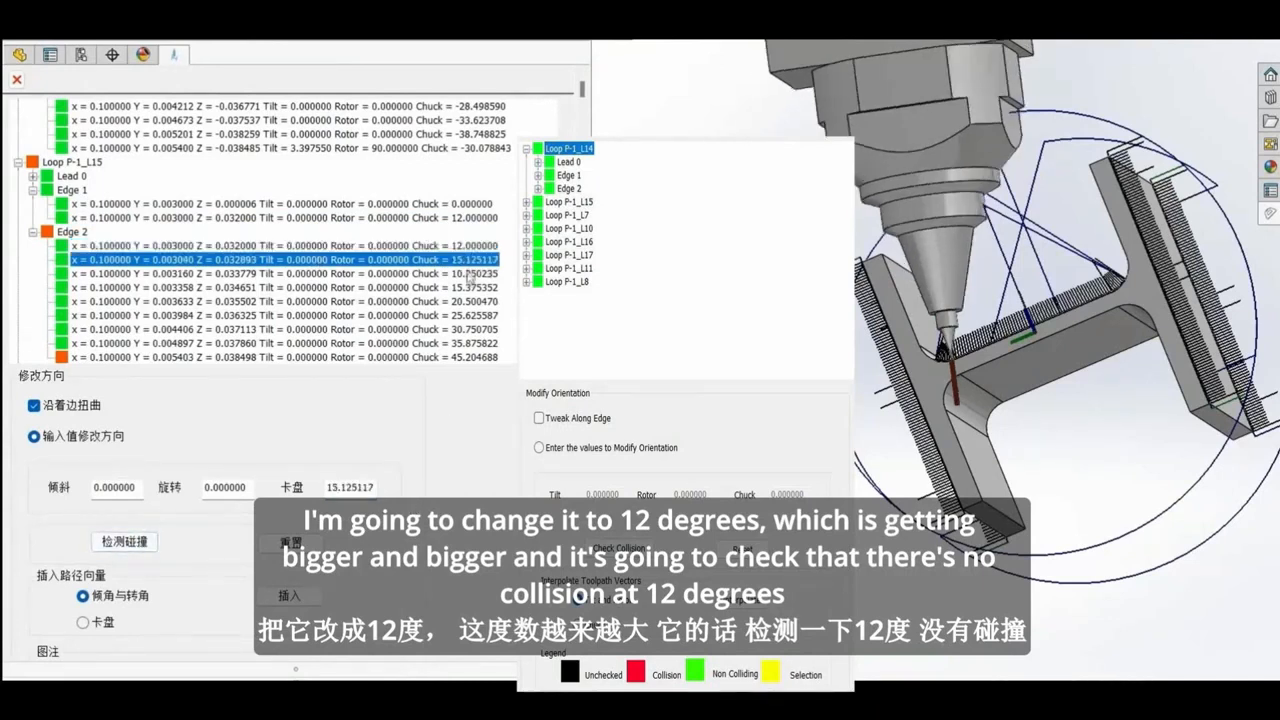
pyautogui.click(468, 275)
pyautogui.click(469, 288)
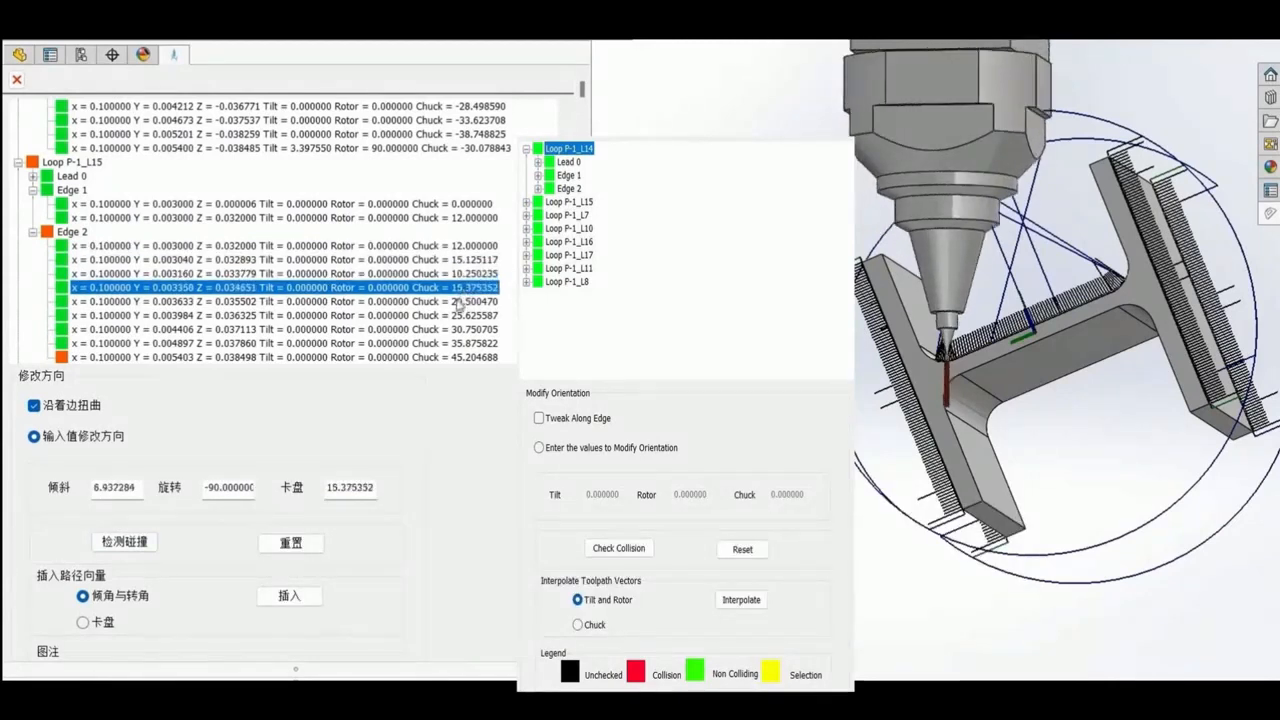
pyautogui.click(465, 301)
pyautogui.click(460, 315)
pyautogui.click(456, 329)
pyautogui.click(454, 343)
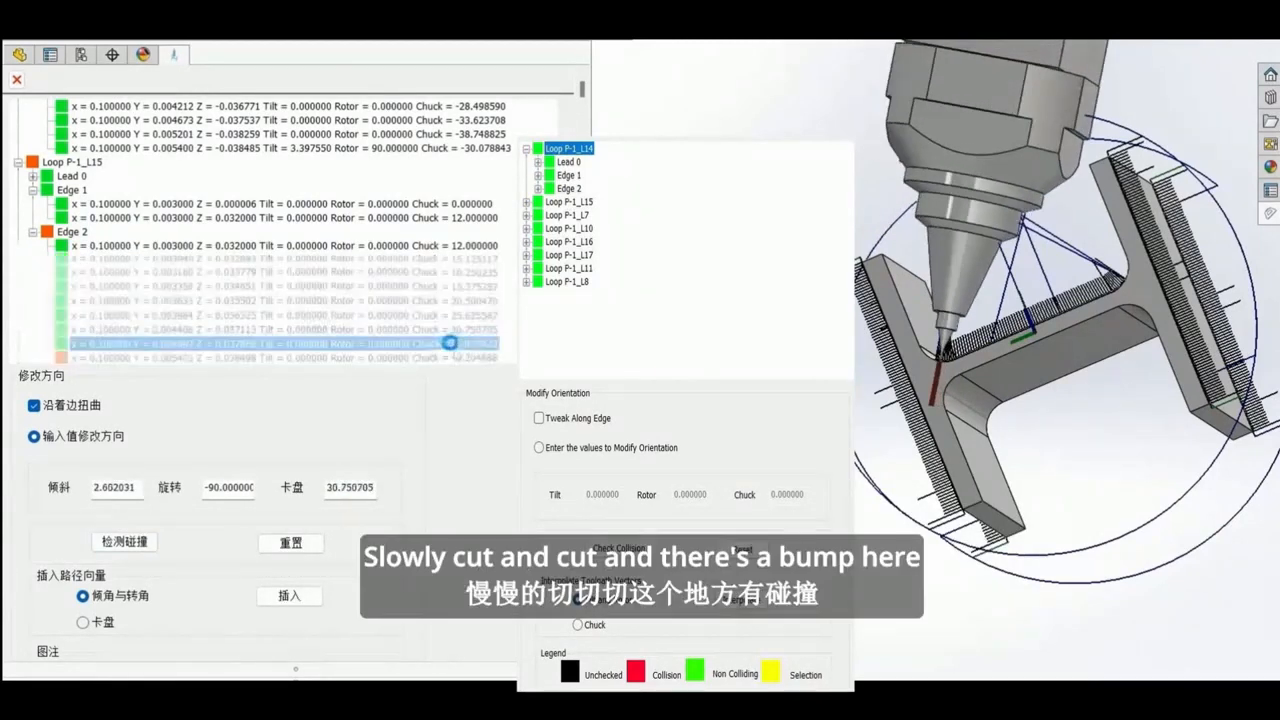
pyautogui.click(463, 357)
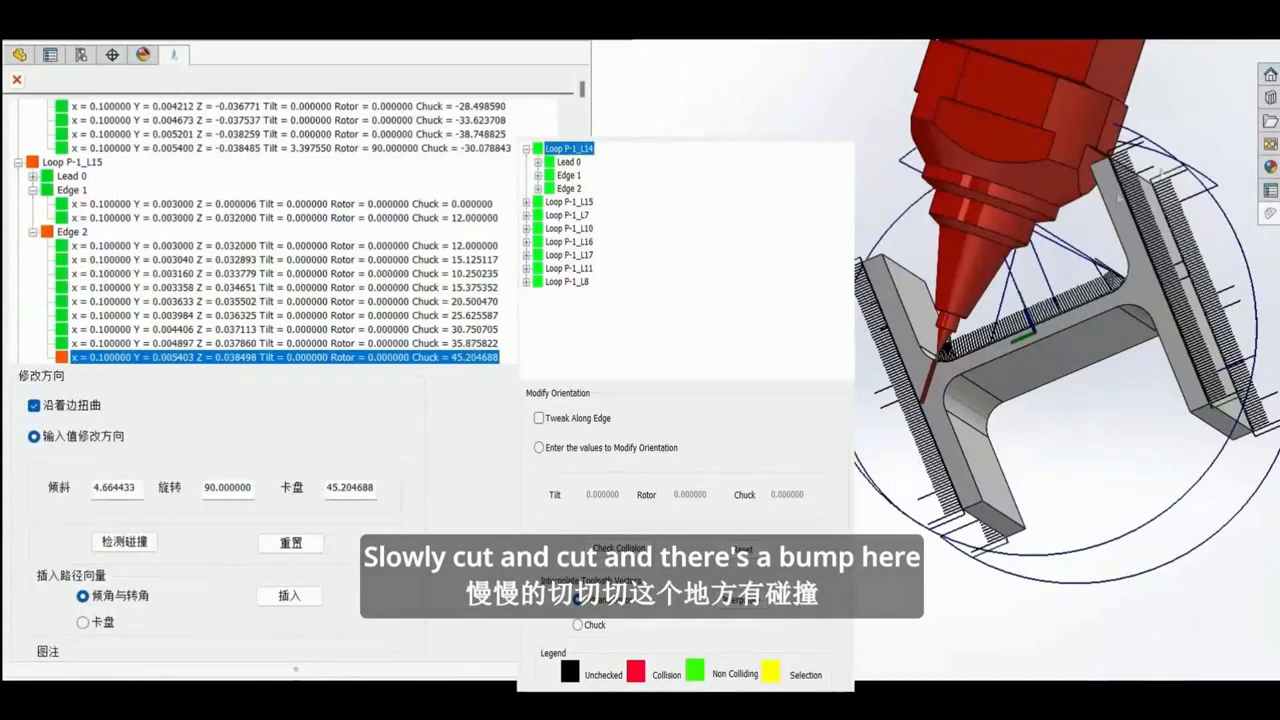
pyautogui.scroll(-1, 338, 358)
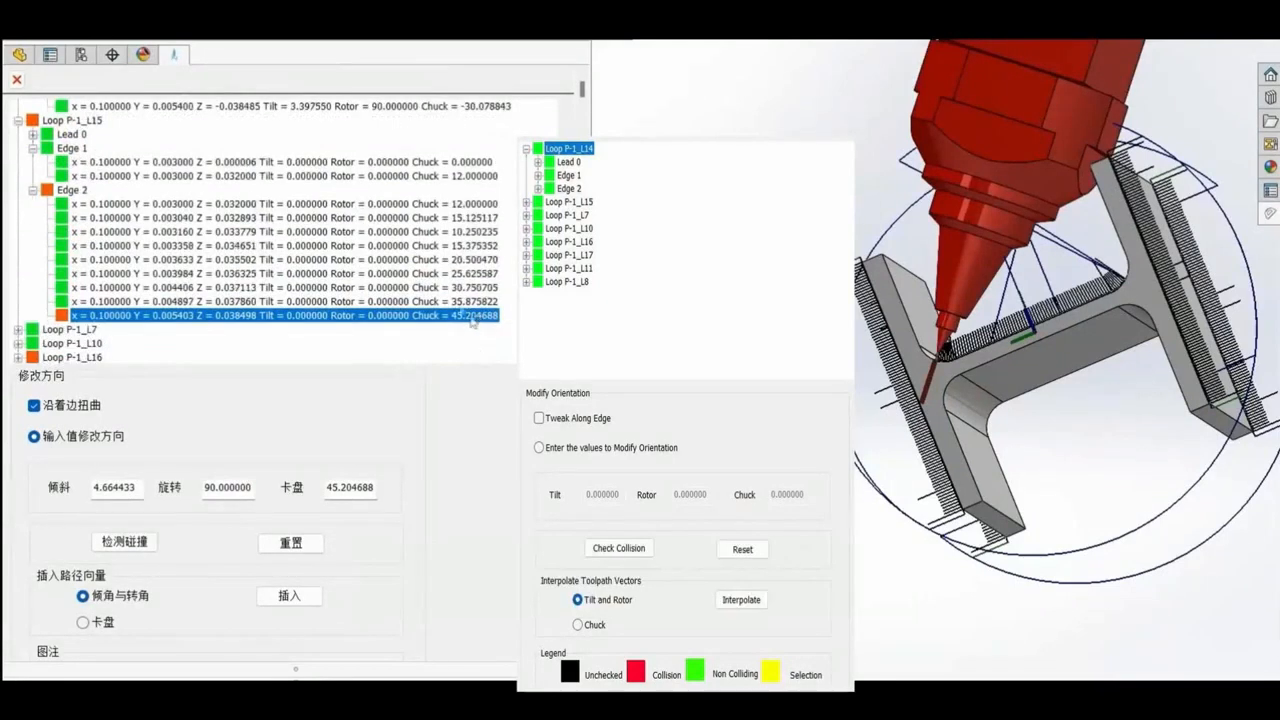
# Step: Set the Chuck value of the last point of Loop P-1_L15's Edge 2 to 30.204688
pyautogui.click(342, 487)
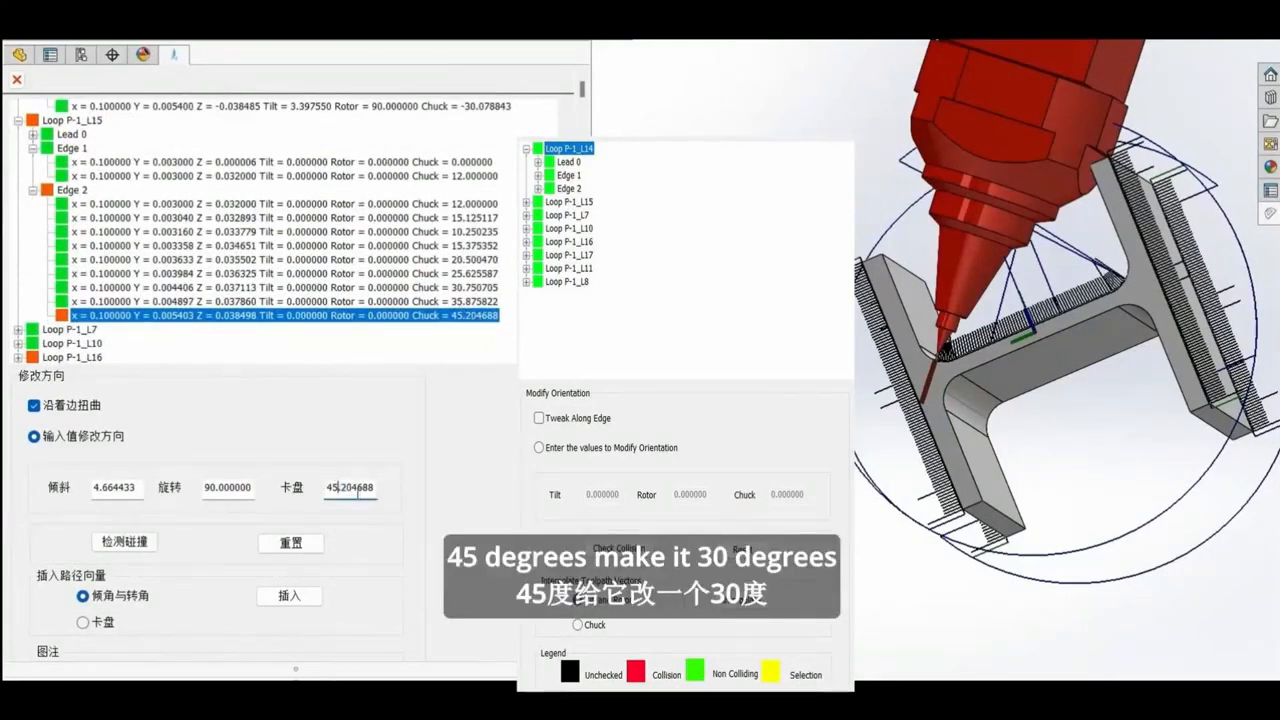
pyautogui.press('BackSpace')
pyautogui.press('BackSpace')
pyautogui.write('30')
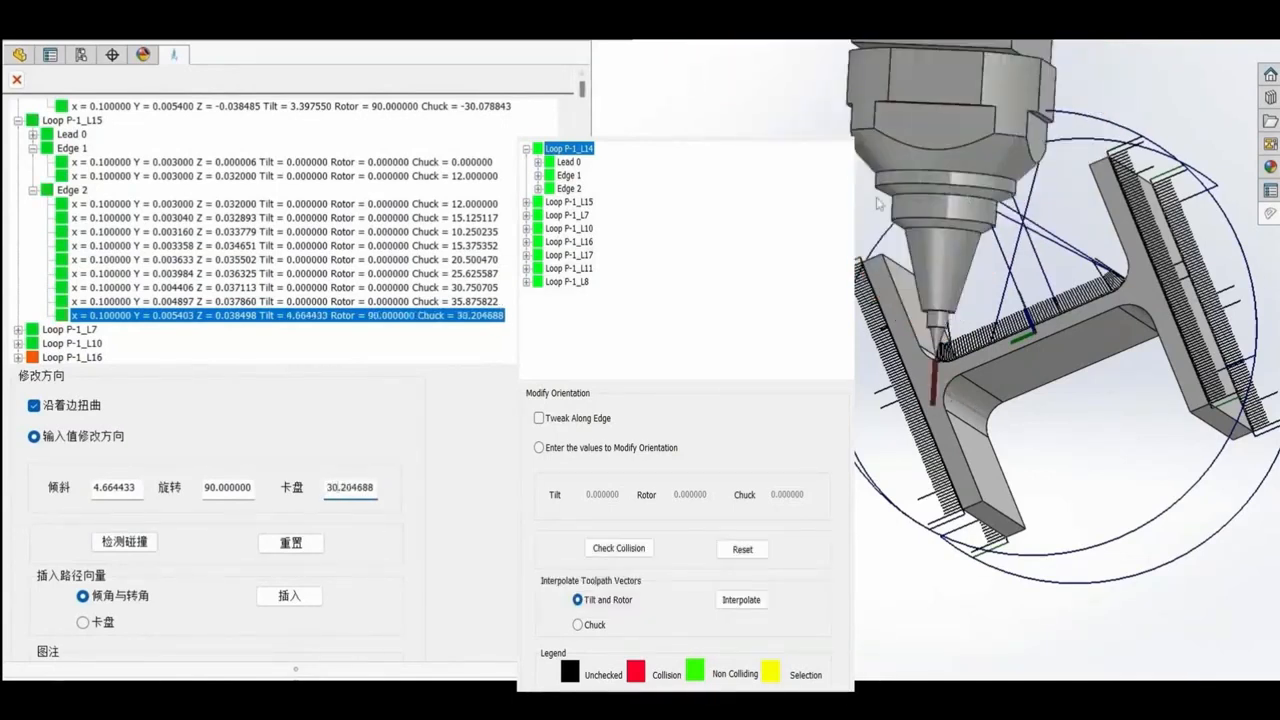
# Step: Expand Loop P-1_L16 and examine the cutting head's position against the I-beam at its Edge 1 and Edge 2
pyautogui.scroll(-1, 20, 330)
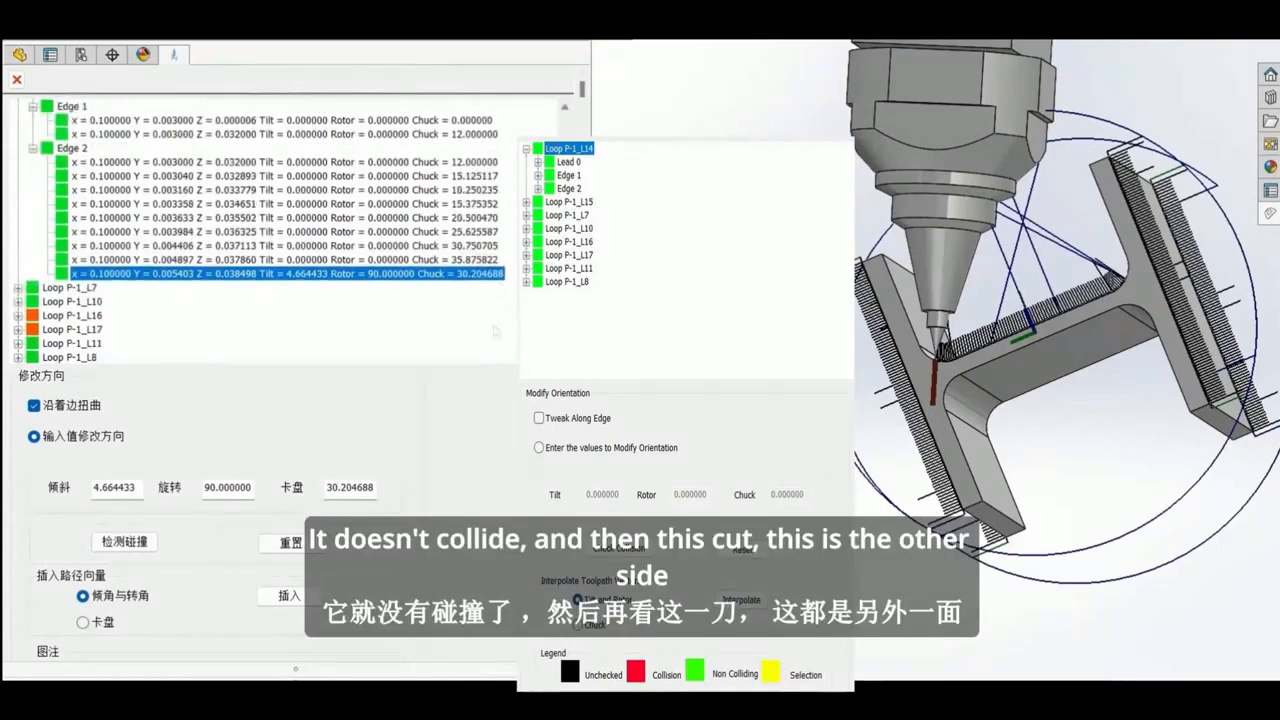
pyautogui.click(18, 315)
pyautogui.scroll(-1, 197, 312)
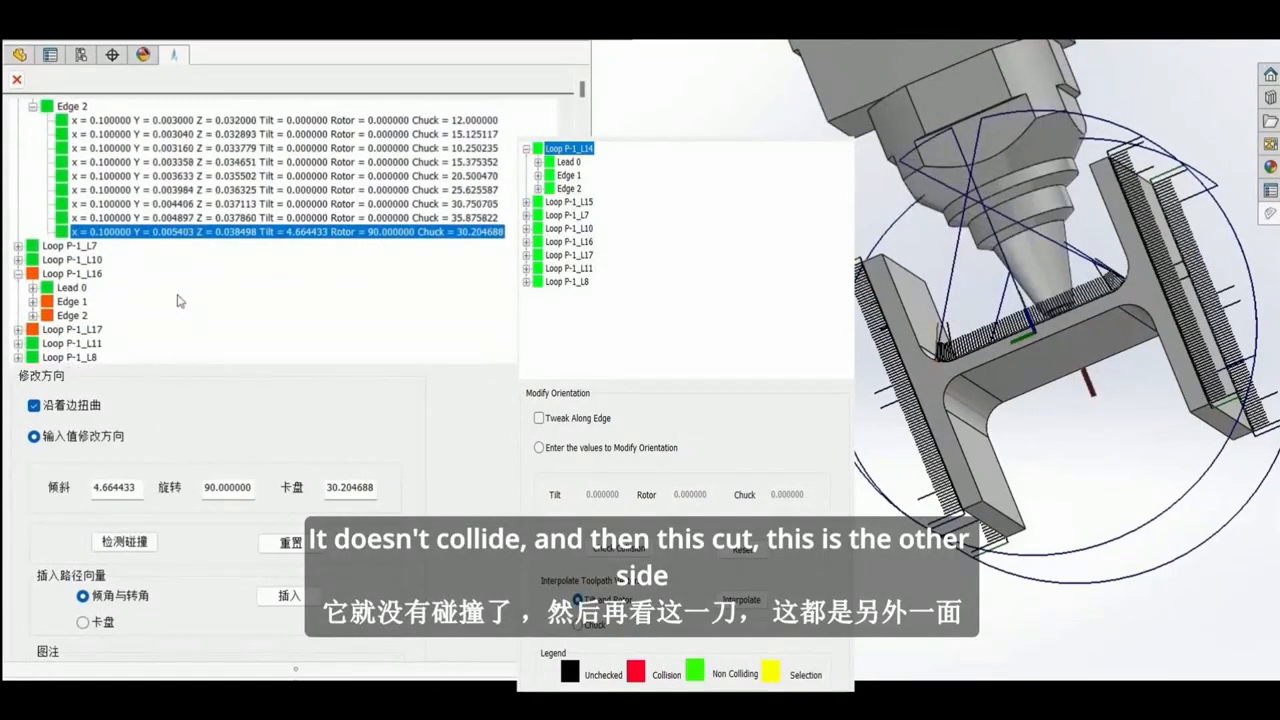
pyautogui.moveTo(1061, 347); pyautogui.dragTo(929, 343, button='middle')
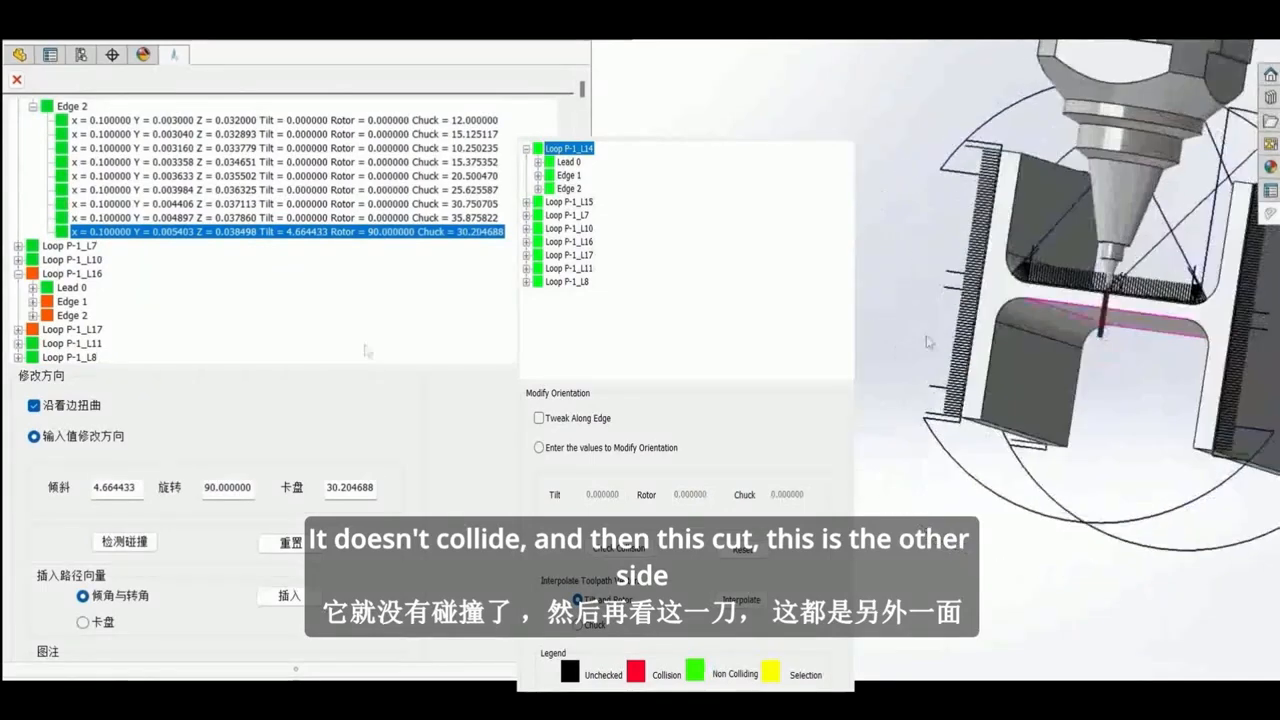
pyautogui.click(71, 301)
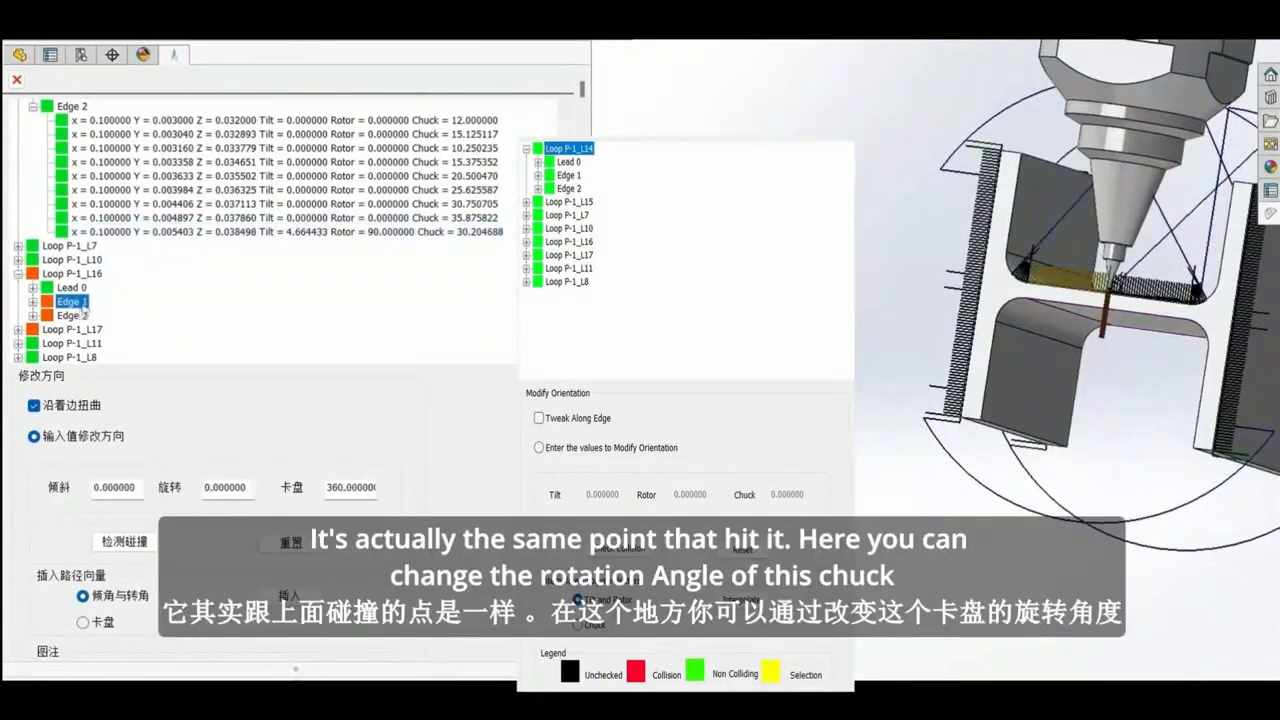
pyautogui.click(72, 315)
pyautogui.moveTo(565, 310); pyautogui.dragTo(565, 306)
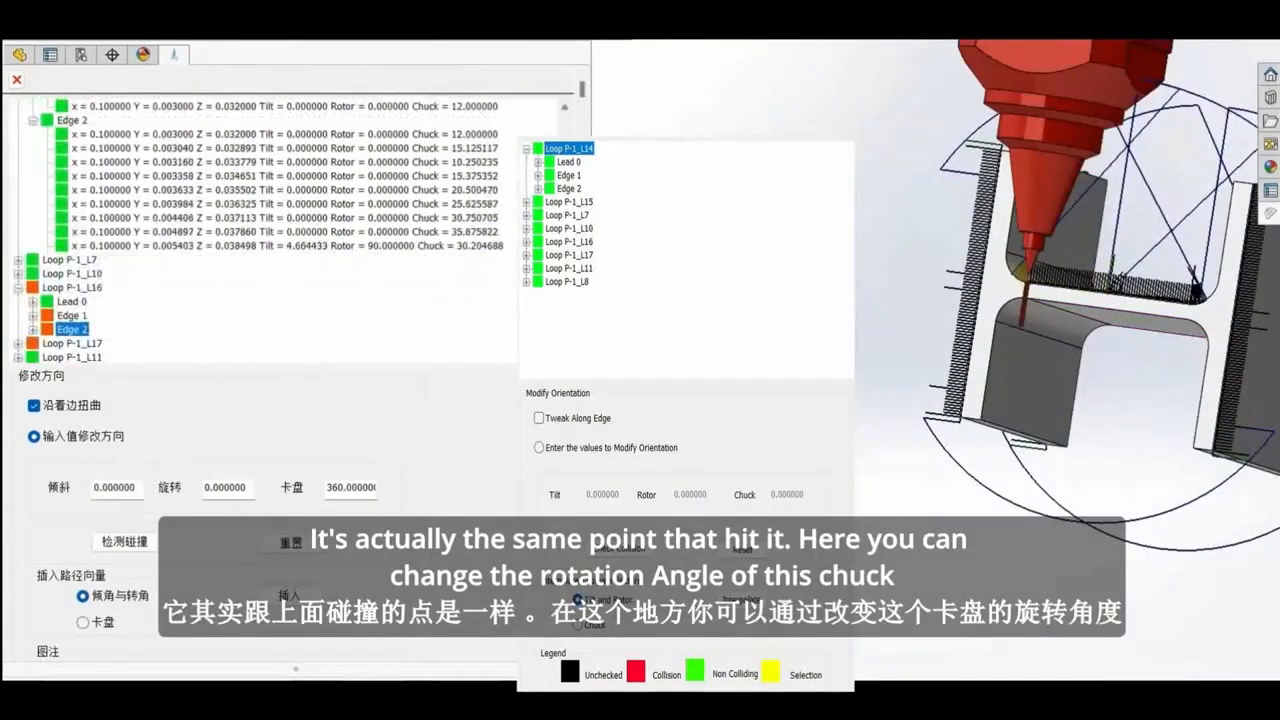
pyautogui.click(344, 488)
pyautogui.moveTo(1127, 352); pyautogui.dragTo(1157, 412, button='middle')
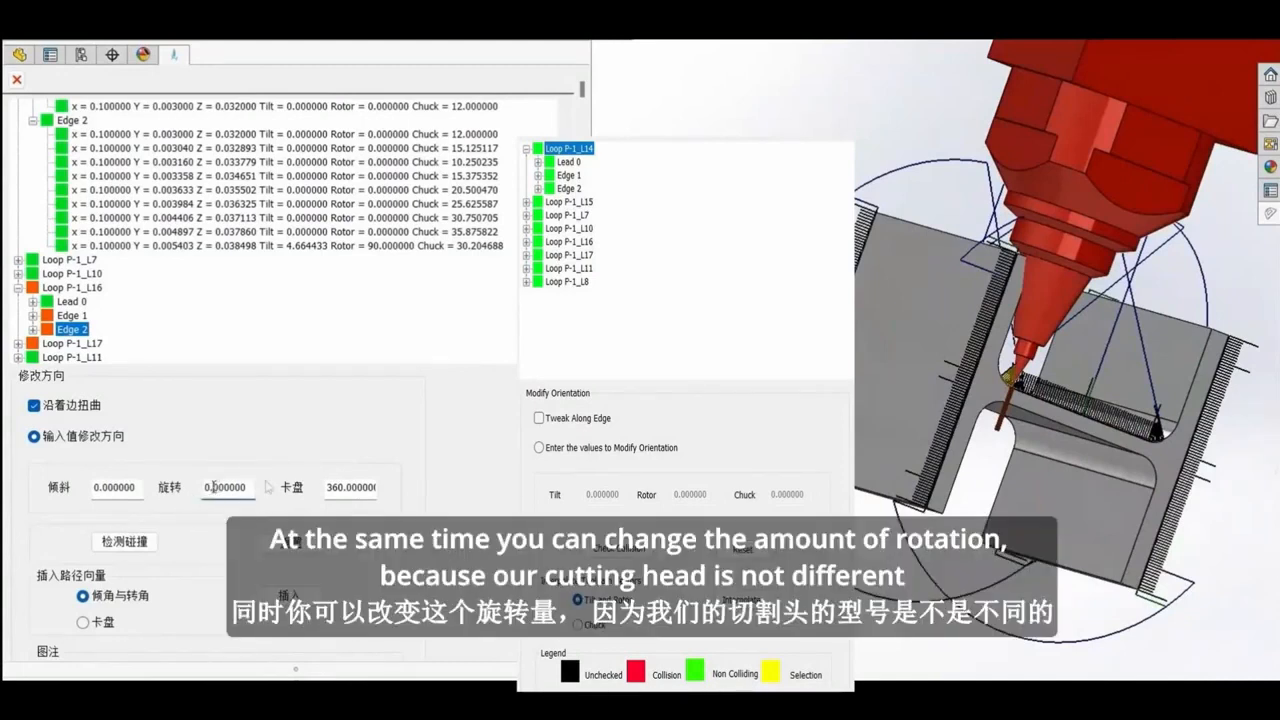
pyautogui.moveTo(1028, 425); pyautogui.dragTo(1004, 410, button='middle')
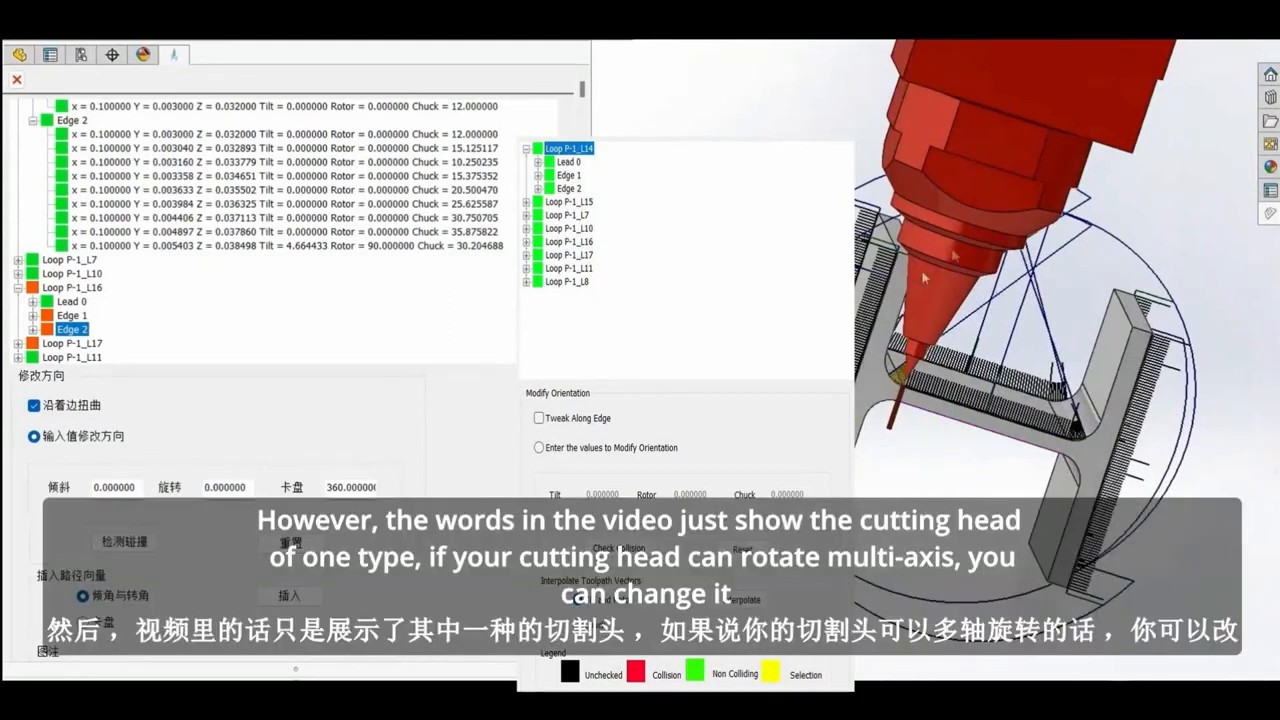
pyautogui.moveTo(1016, 222); pyautogui.dragTo(993, 260, button='middle')
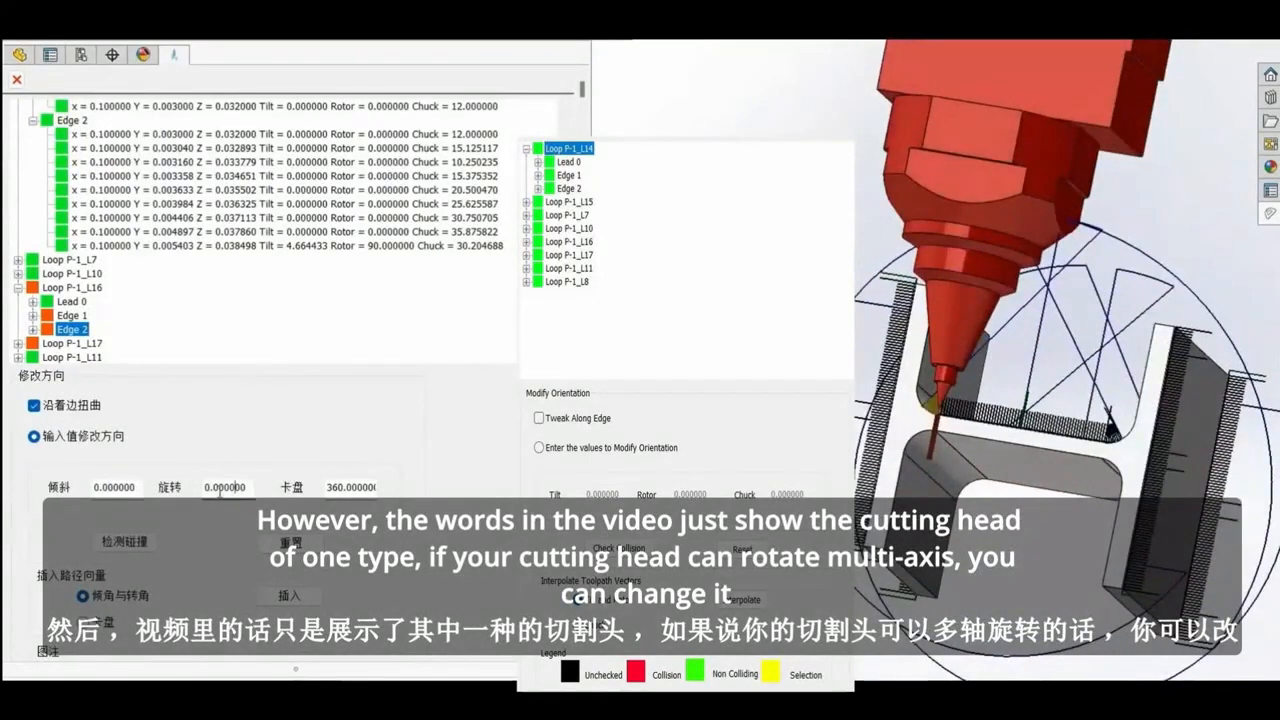
# Step: Try a Rotor value of 10 degrees for Loop P-1_L16's Edge 2 and restore it to 0
pyautogui.click(212, 484)
pyautogui.press('BackSpace')
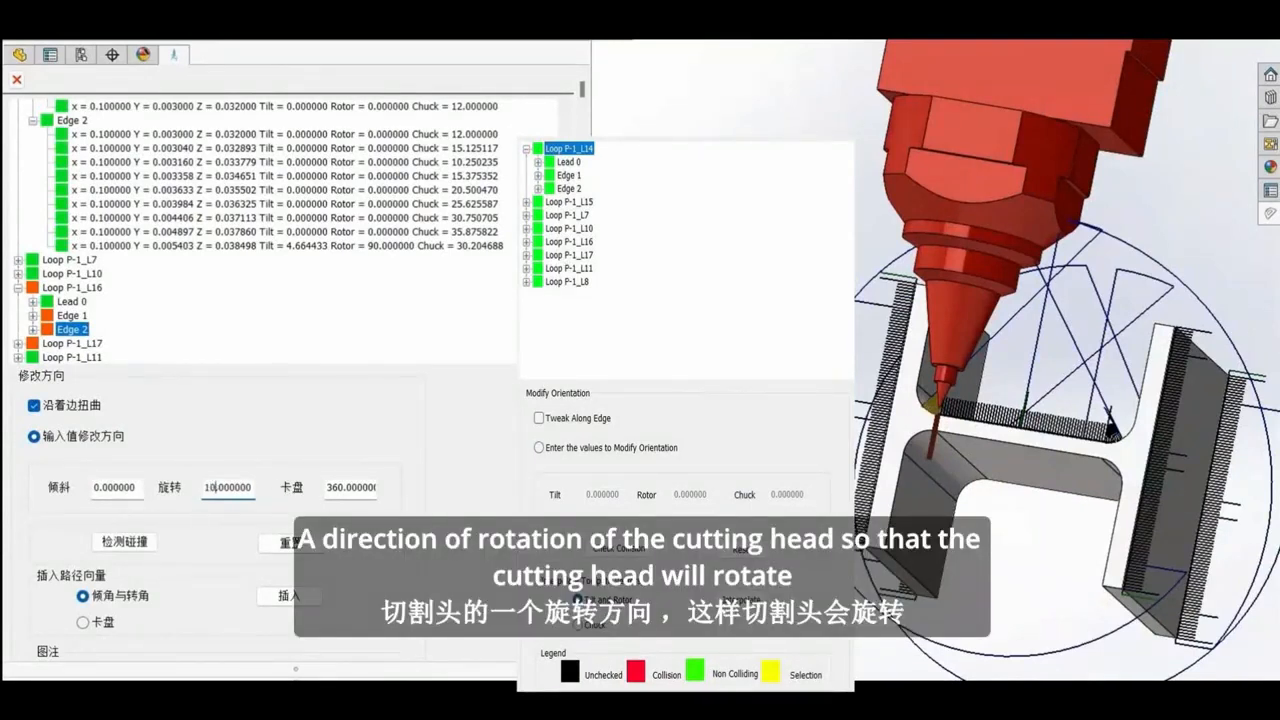
pyautogui.click(352, 488)
pyautogui.click(228, 488)
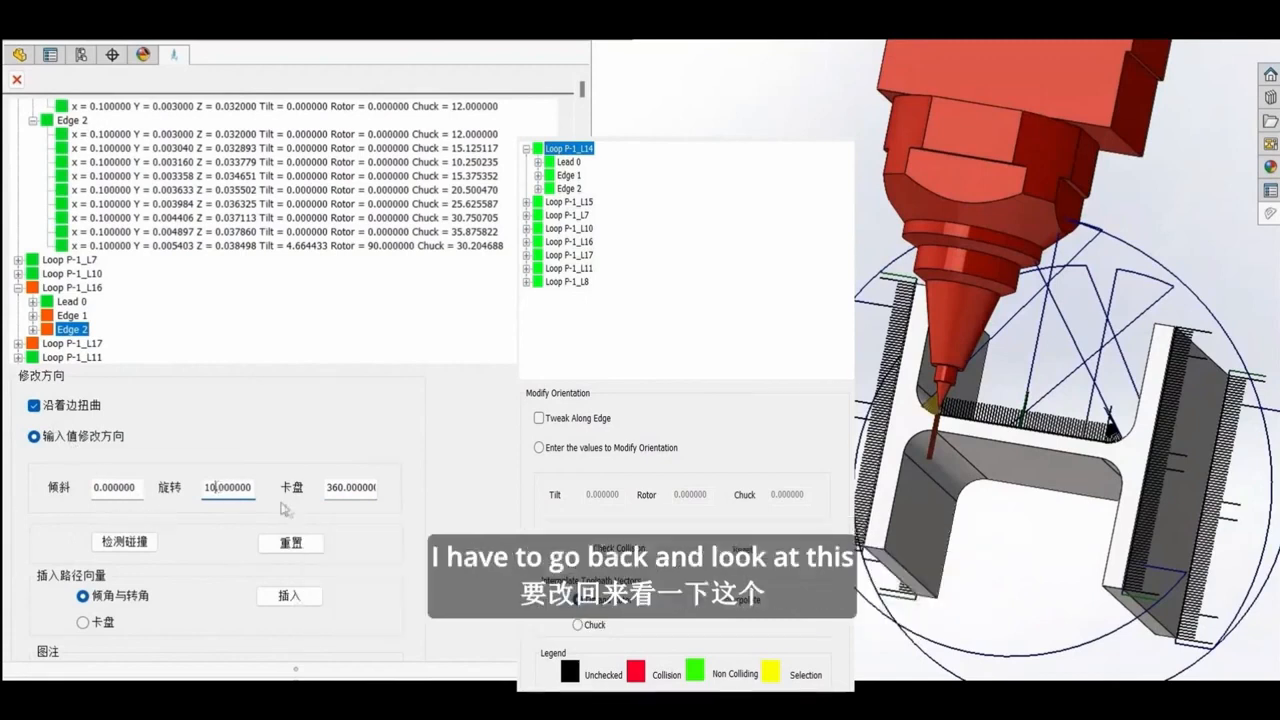
pyautogui.press('BackSpace')
pyautogui.press('BackSpace')
pyautogui.write('0')
# Step: Try Tilt values of 10.664433 and 30.664433 on the last point of Loop P-1_L15's Edge 2
pyautogui.click(158, 246)
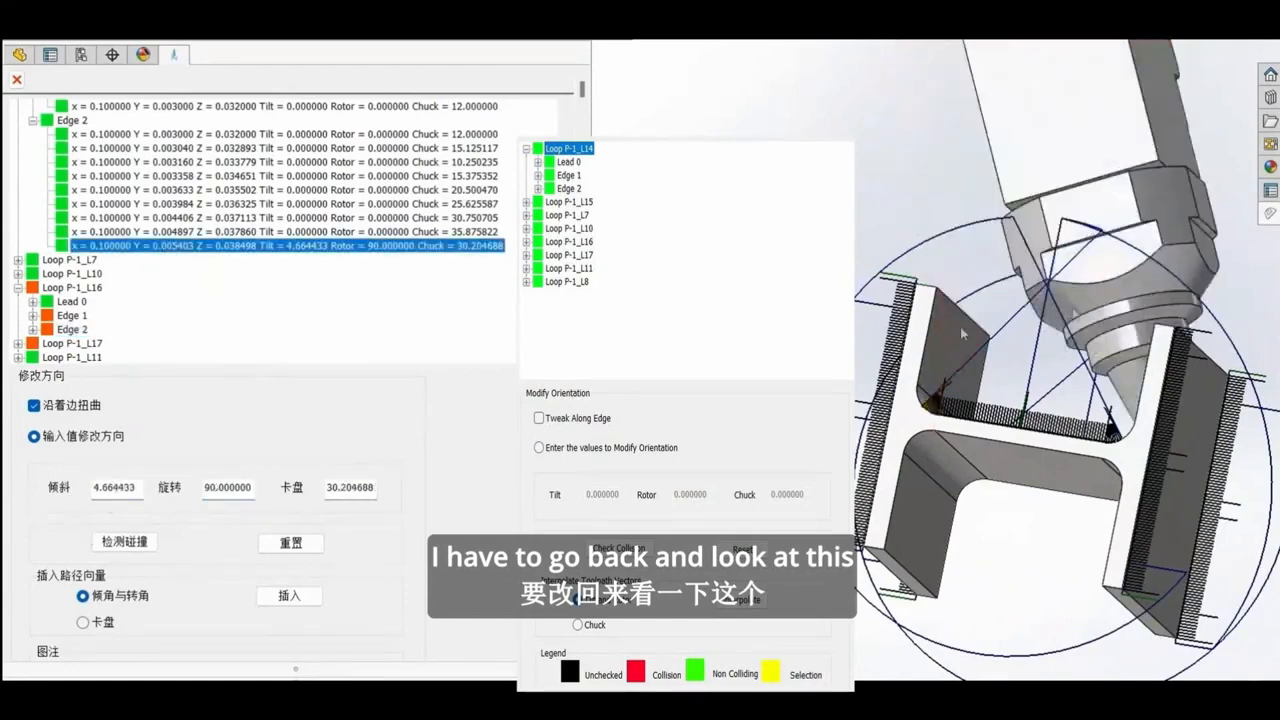
pyautogui.click(104, 488)
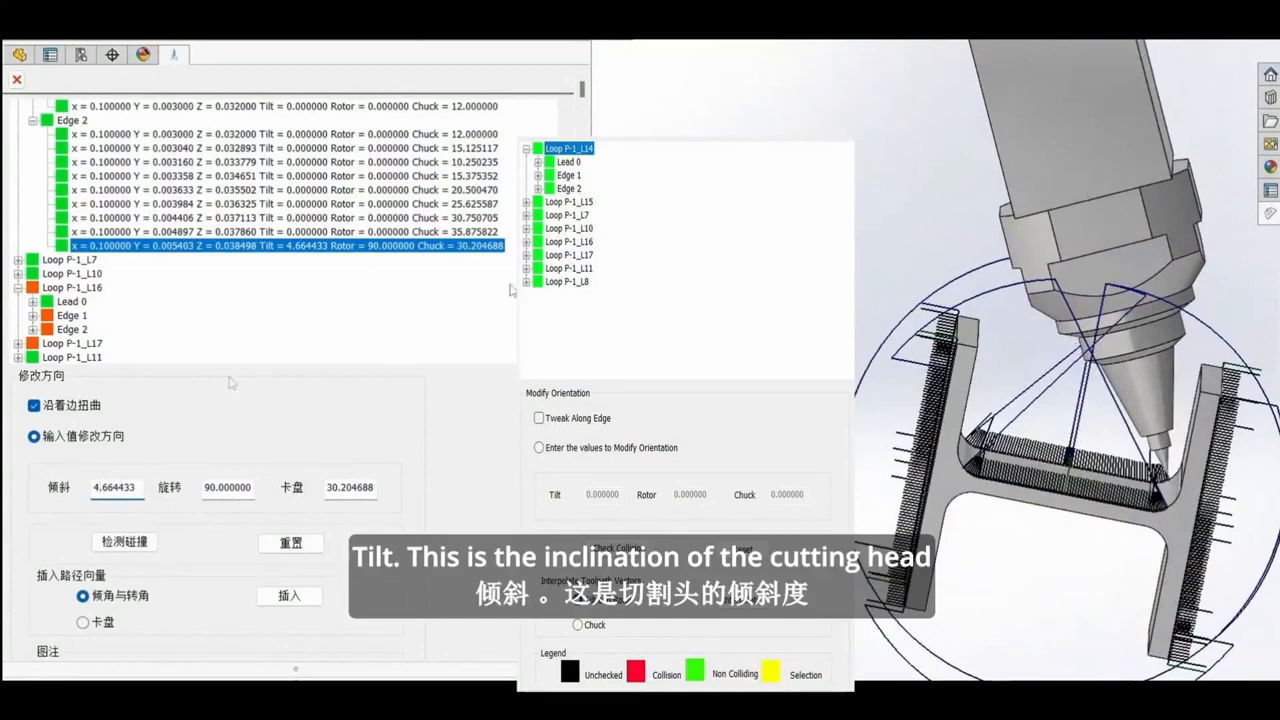
pyautogui.click(217, 490)
pyautogui.click(142, 489)
pyautogui.write('10')
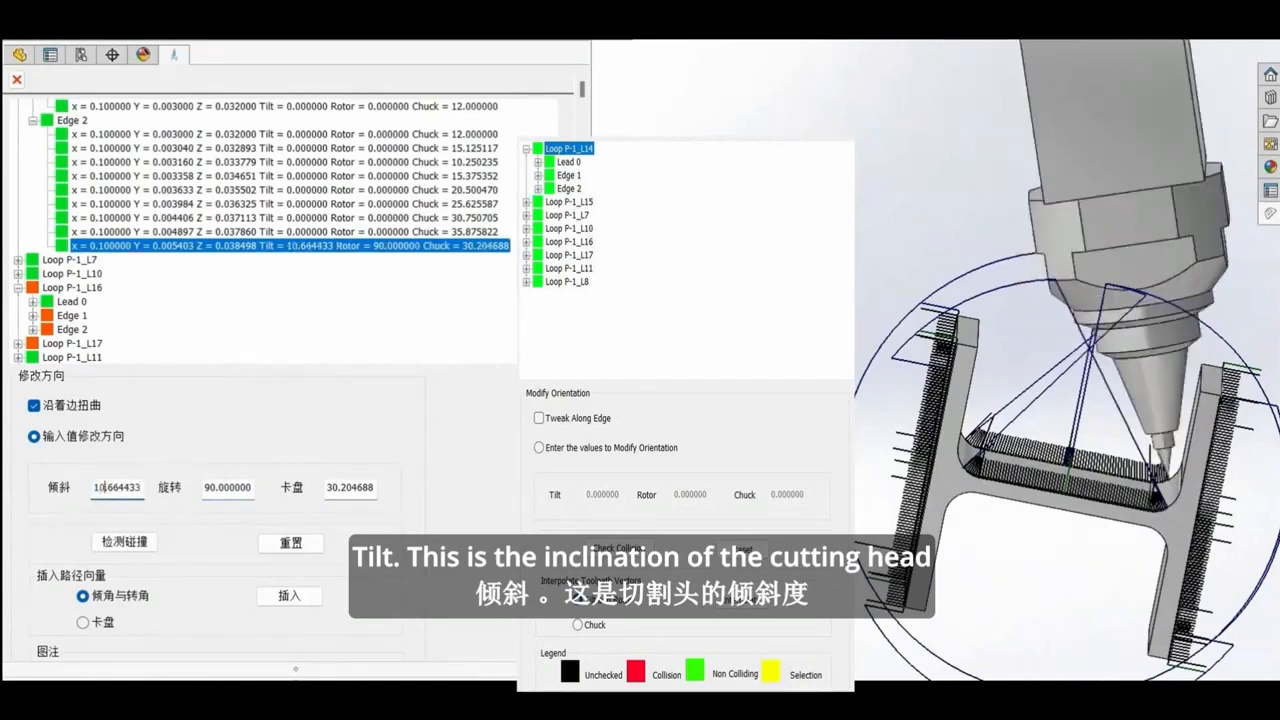
pyautogui.moveTo(1146, 301); pyautogui.dragTo(1262, 374, button='middle')
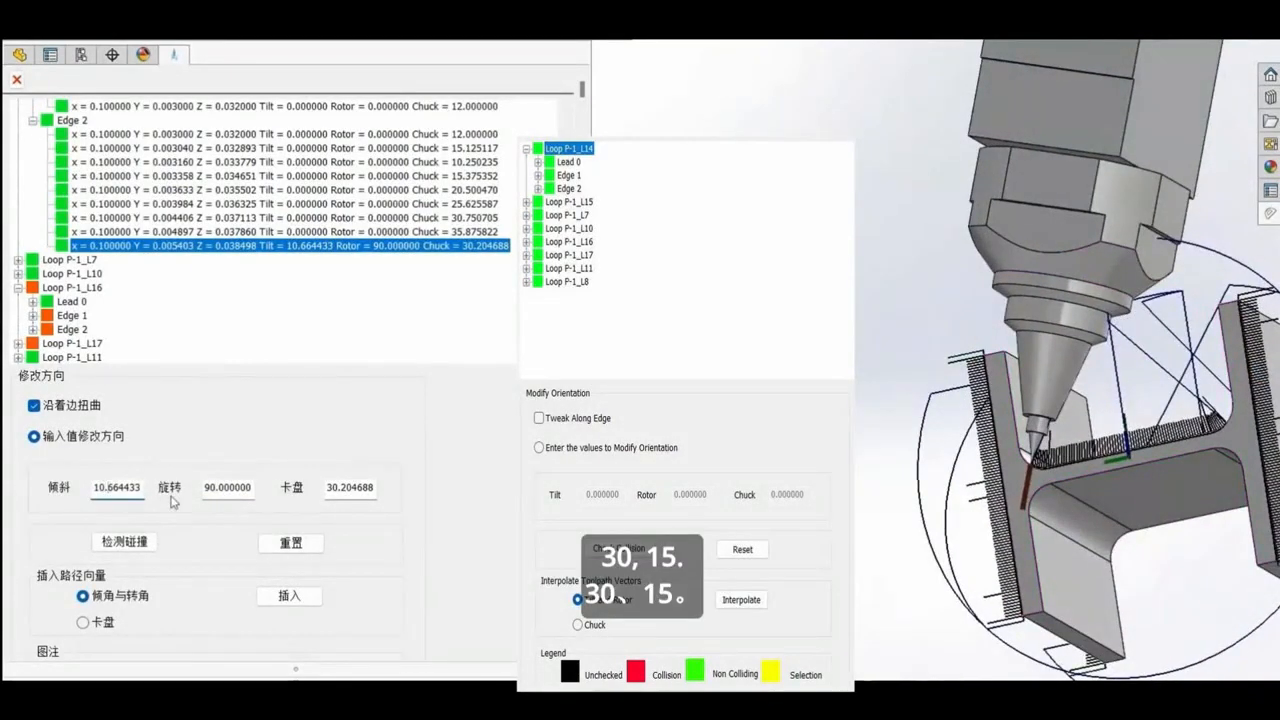
pyautogui.press('BackSpace')
pyautogui.write('3')
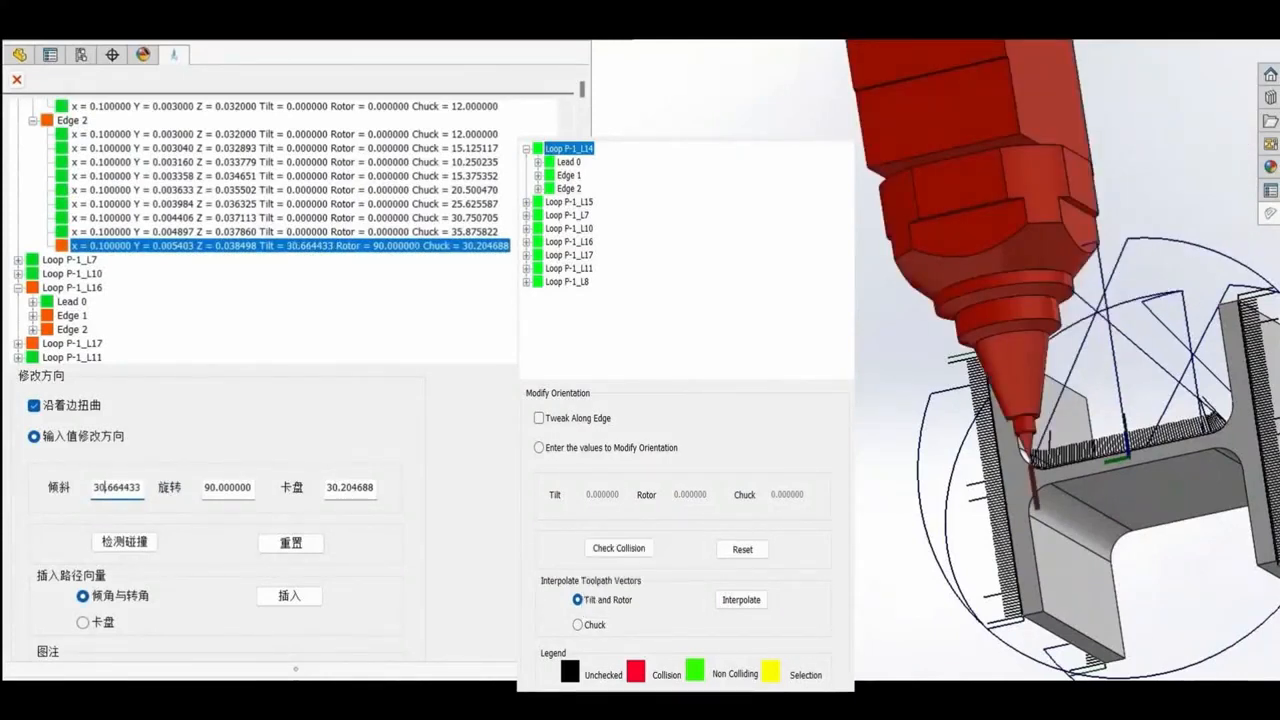
# Step: Set the Tilt of Edge 2's last point in Loop P-1_L15 to 15.664433 and interpolate the toolpath vectors by Chuck
pyautogui.press('BackSpace')
pyautogui.press('BackSpace')
pyautogui.write('1')
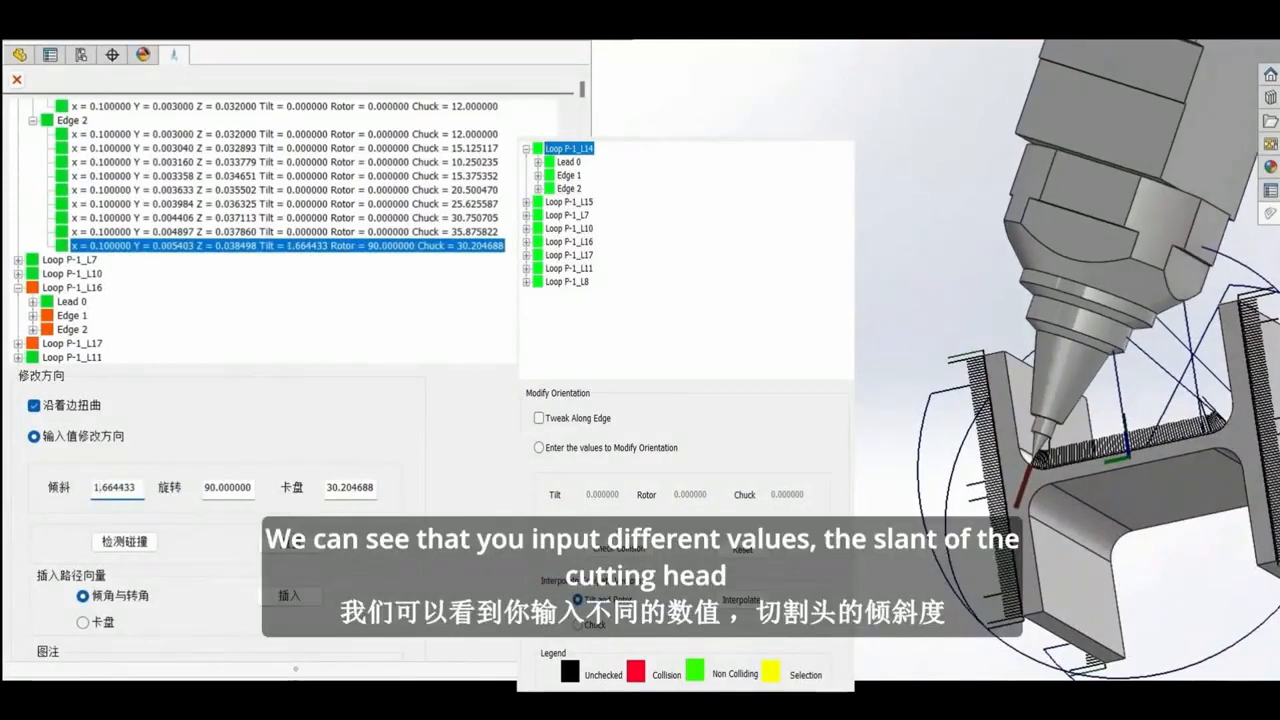
pyautogui.write('5')
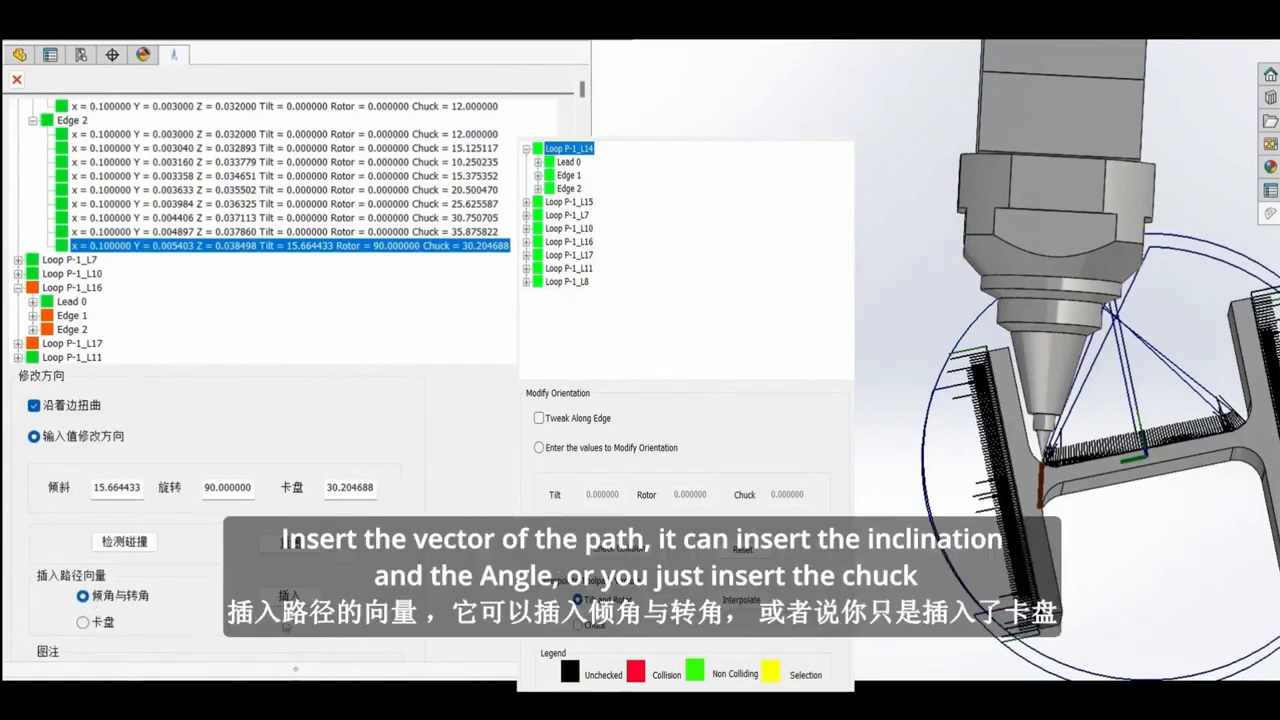
pyautogui.click(84, 623)
pyautogui.click(286, 598)
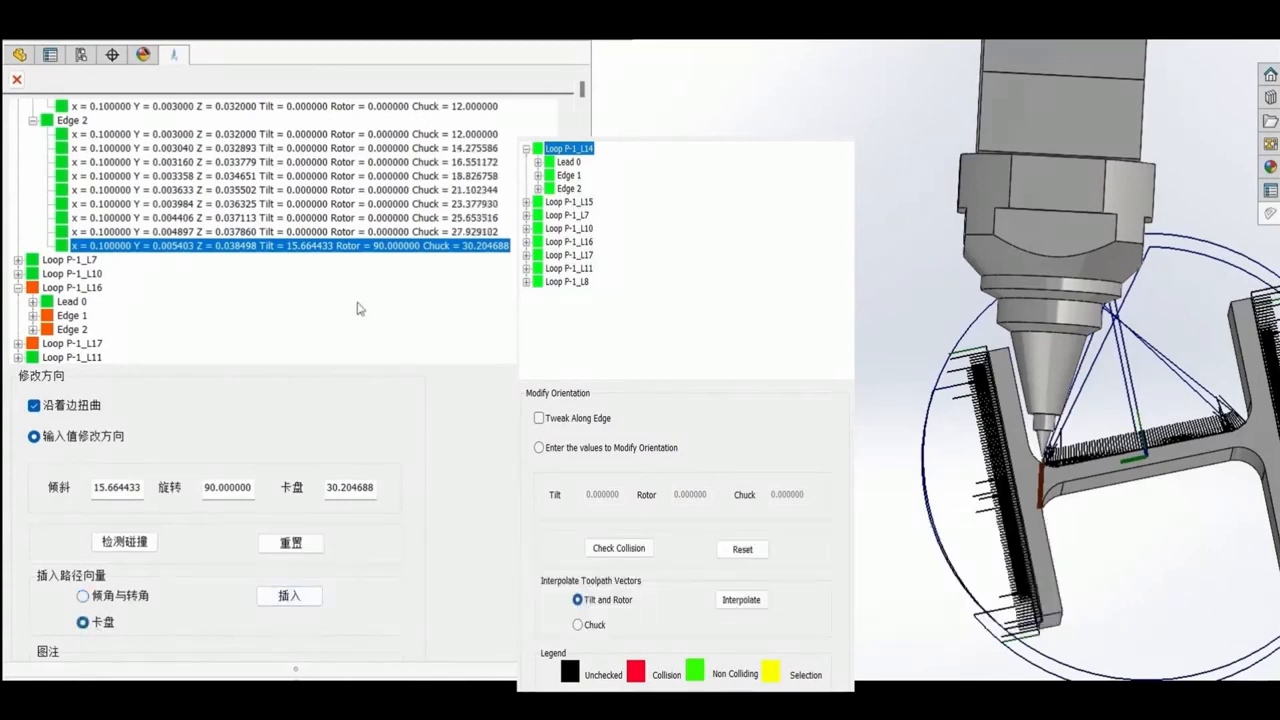
# Step: Examine the cutting head's clearance to the I-beam and the part's toolpath loops from several angles
pyautogui.scroll(7, 481, 297)
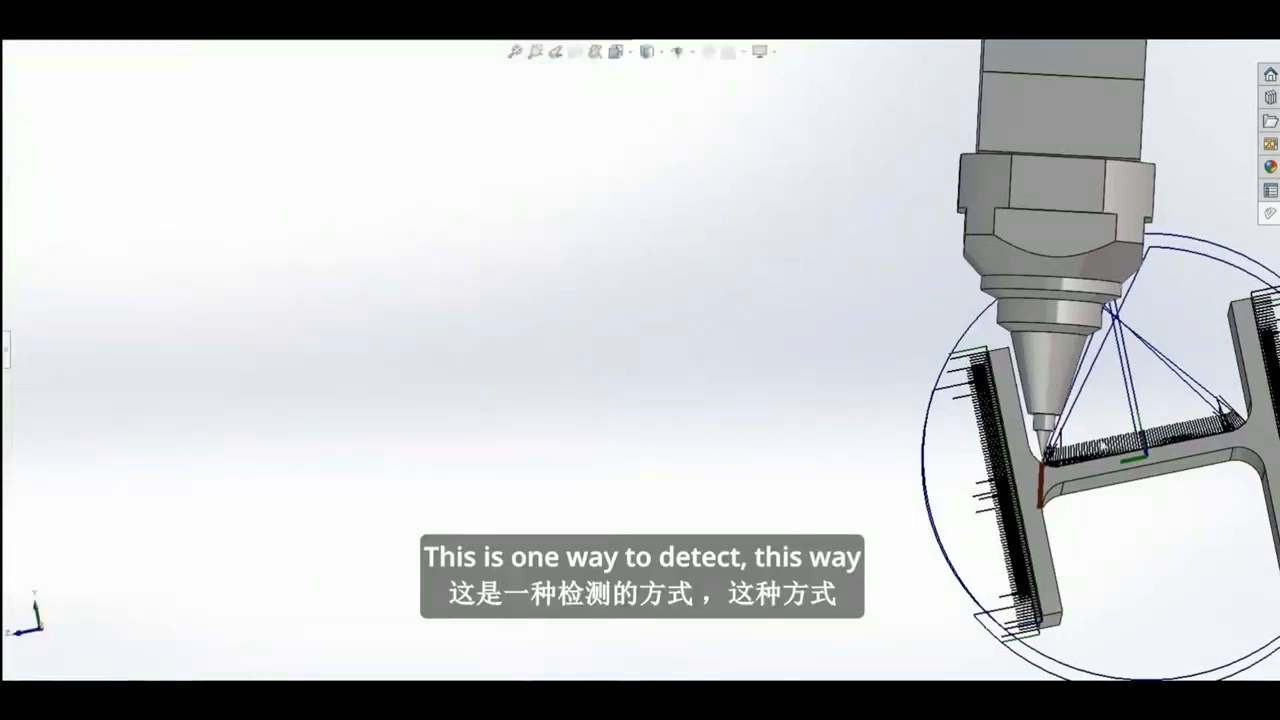
pyautogui.moveTo(1094, 457); pyautogui.dragTo(795, 449, button='middle')
pyautogui.scroll(-3, 1208, 425)
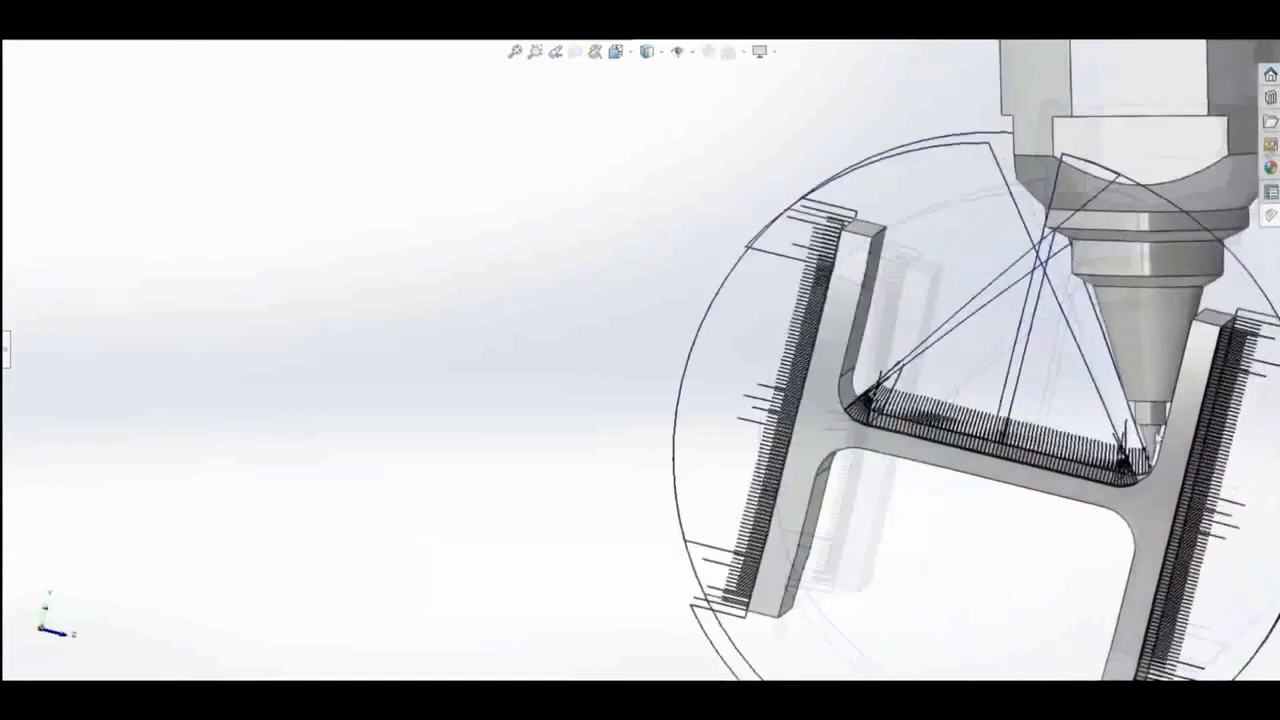
pyautogui.scroll(4, 1177, 431)
pyautogui.scroll(1, 1177, 431)
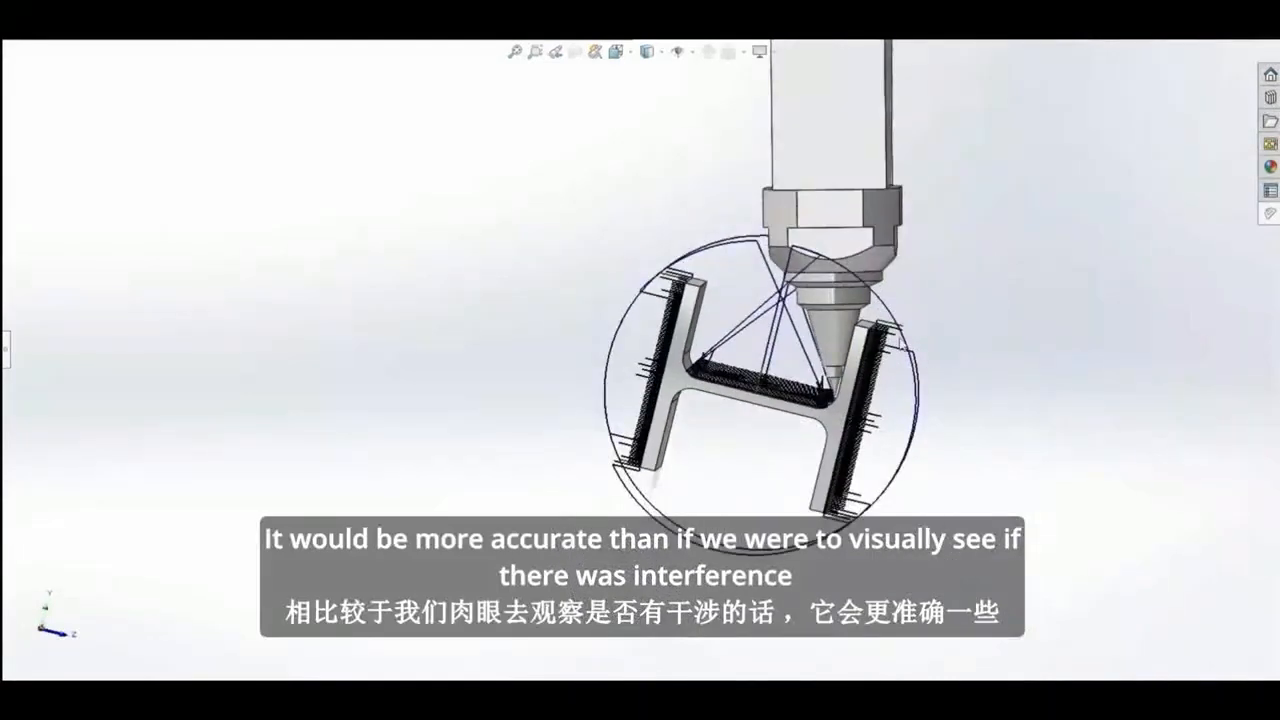
pyautogui.moveTo(862, 375); pyautogui.dragTo(970, 355, button='middle')
pyautogui.moveTo(1110, 265); pyautogui.dragTo(1100, 300, button='middle')
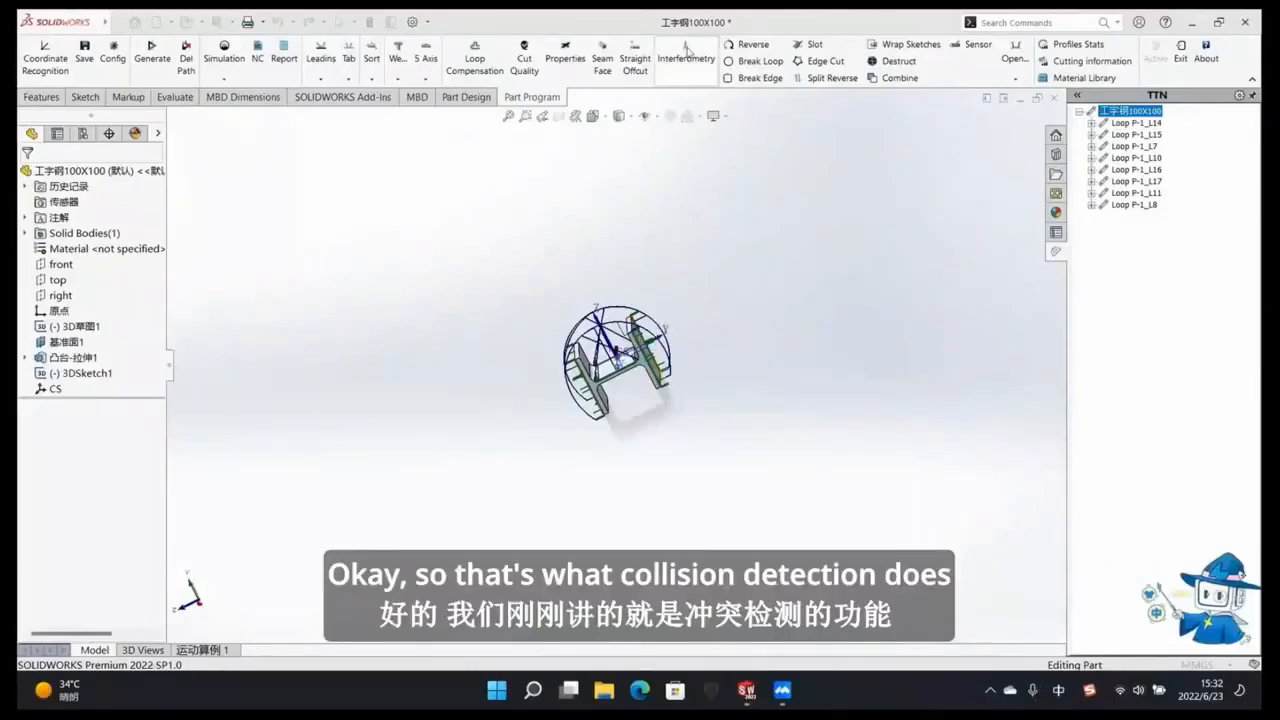
pyautogui.scroll(3, 628, 370)
pyautogui.scroll(-10, 628, 371)
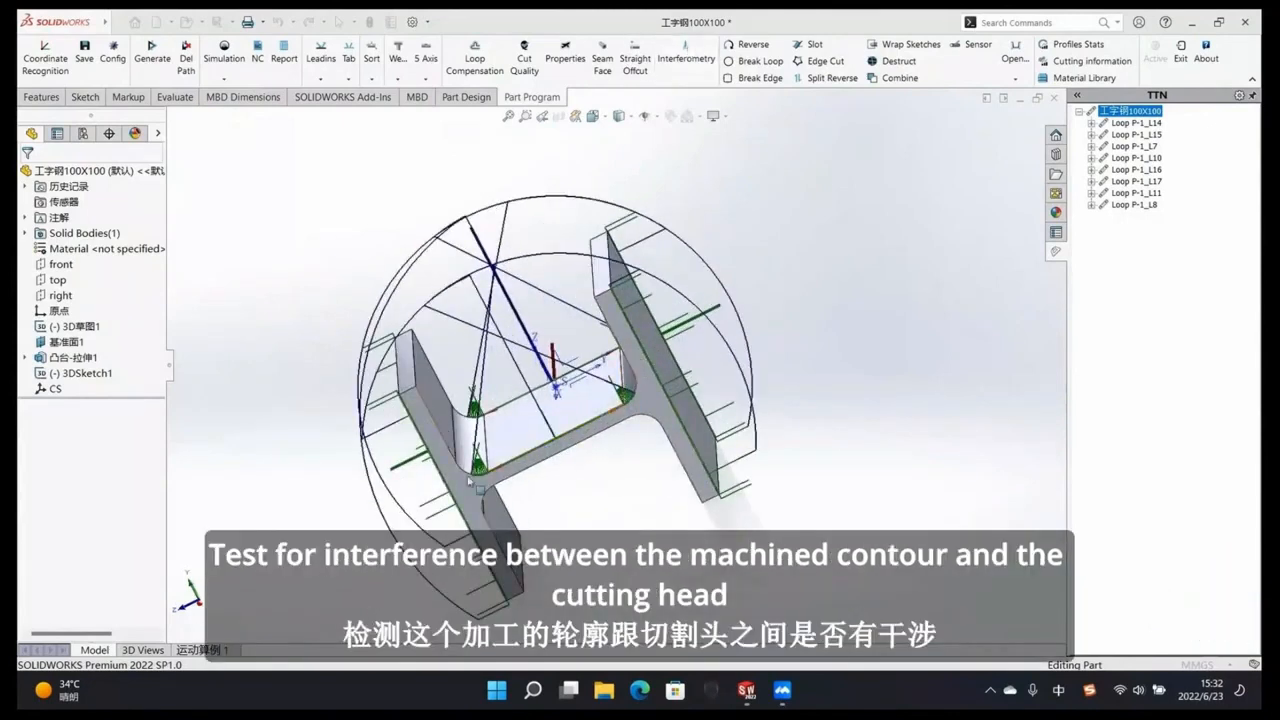
pyautogui.moveTo(647, 407); pyautogui.dragTo(596, 272, button='middle')
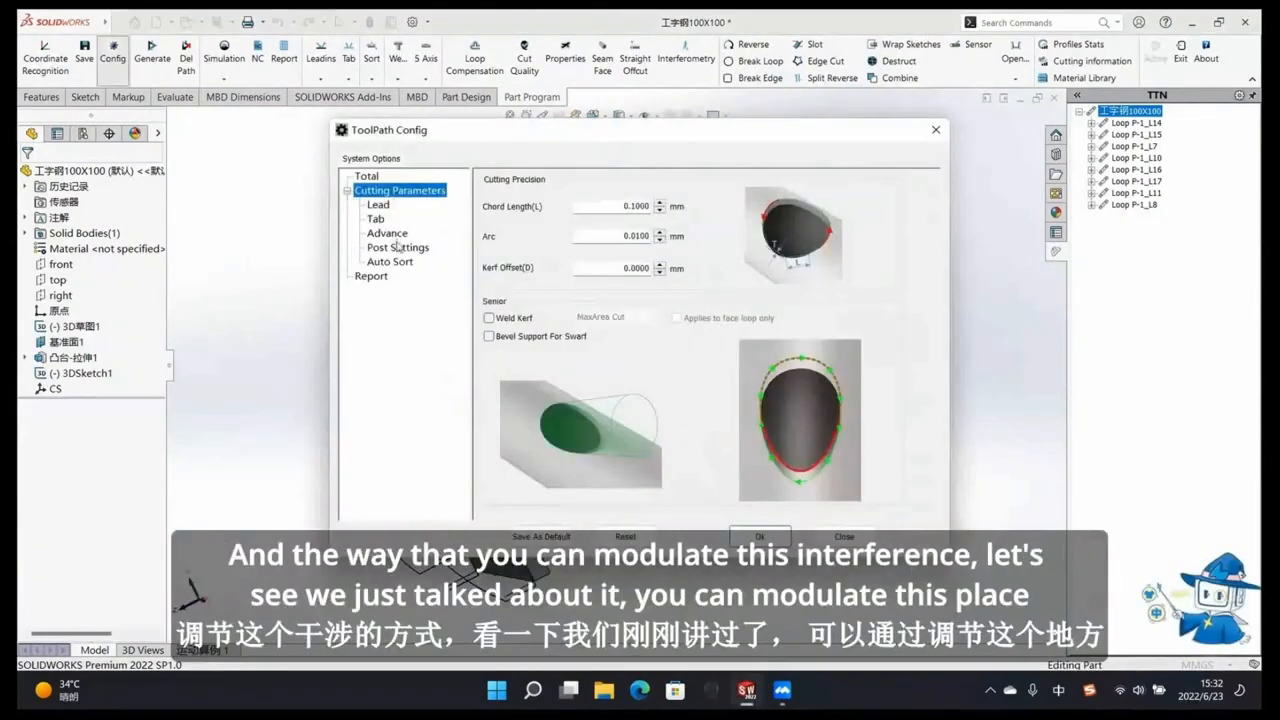
# Step: Review the I Pattern process type's Flange1 settings in the Advance cutting parameters and accept them
pyautogui.click(388, 233)
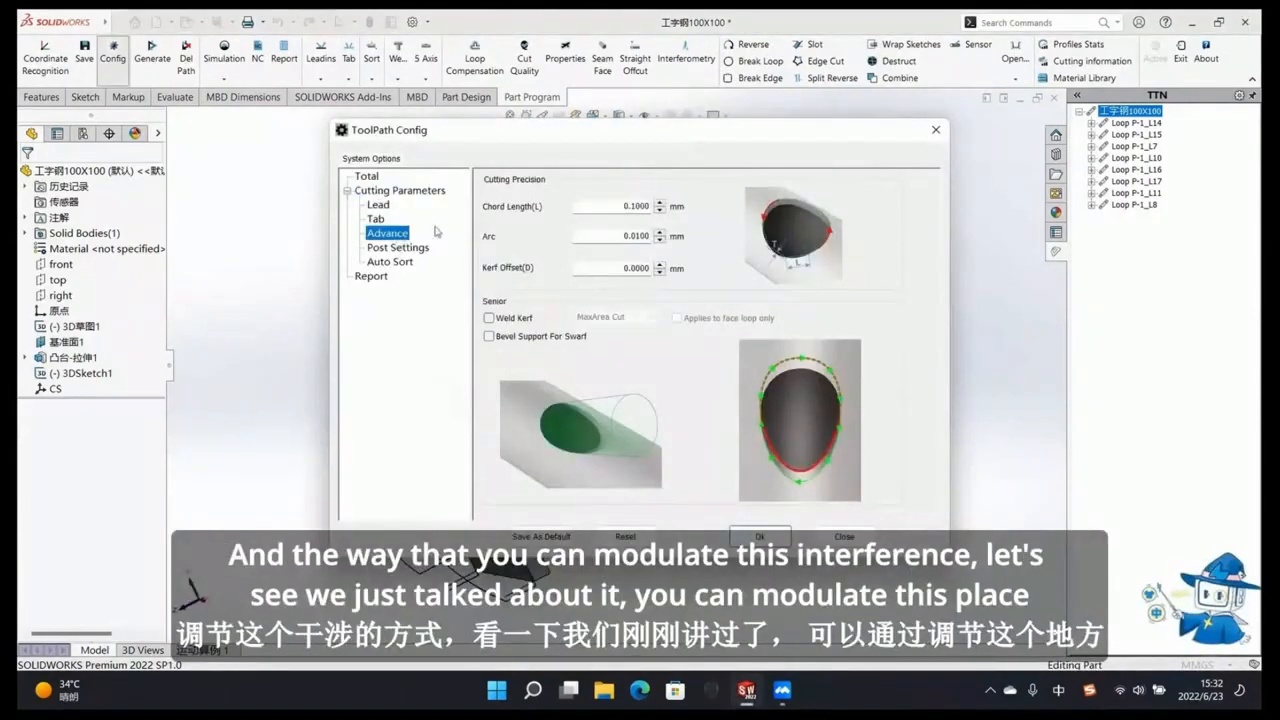
pyautogui.click(598, 181)
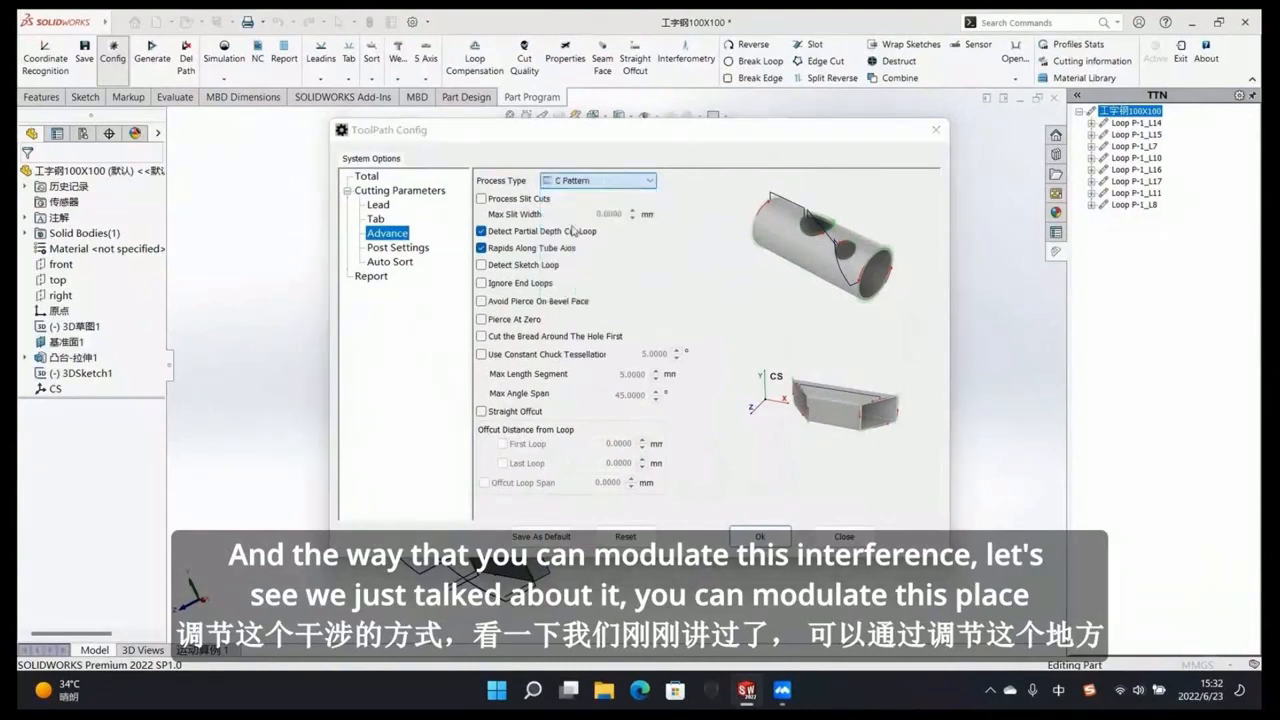
pyautogui.click(573, 220)
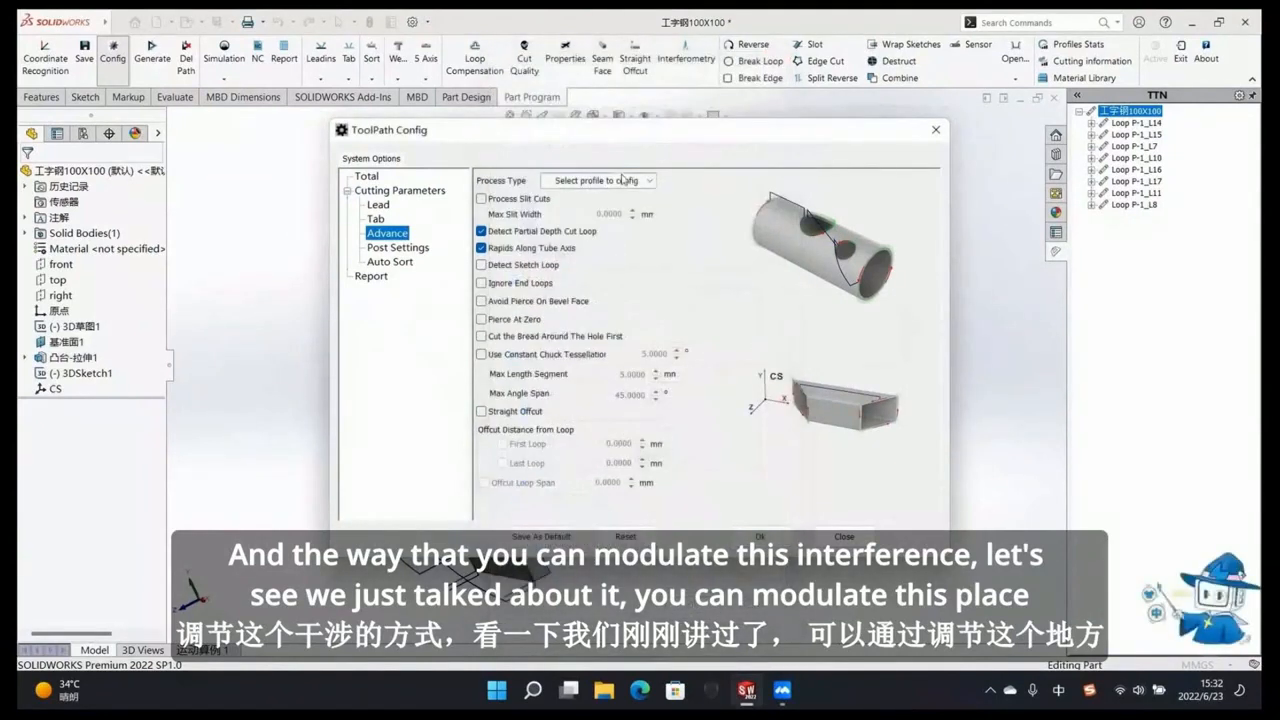
pyautogui.click(600, 181)
pyautogui.click(578, 233)
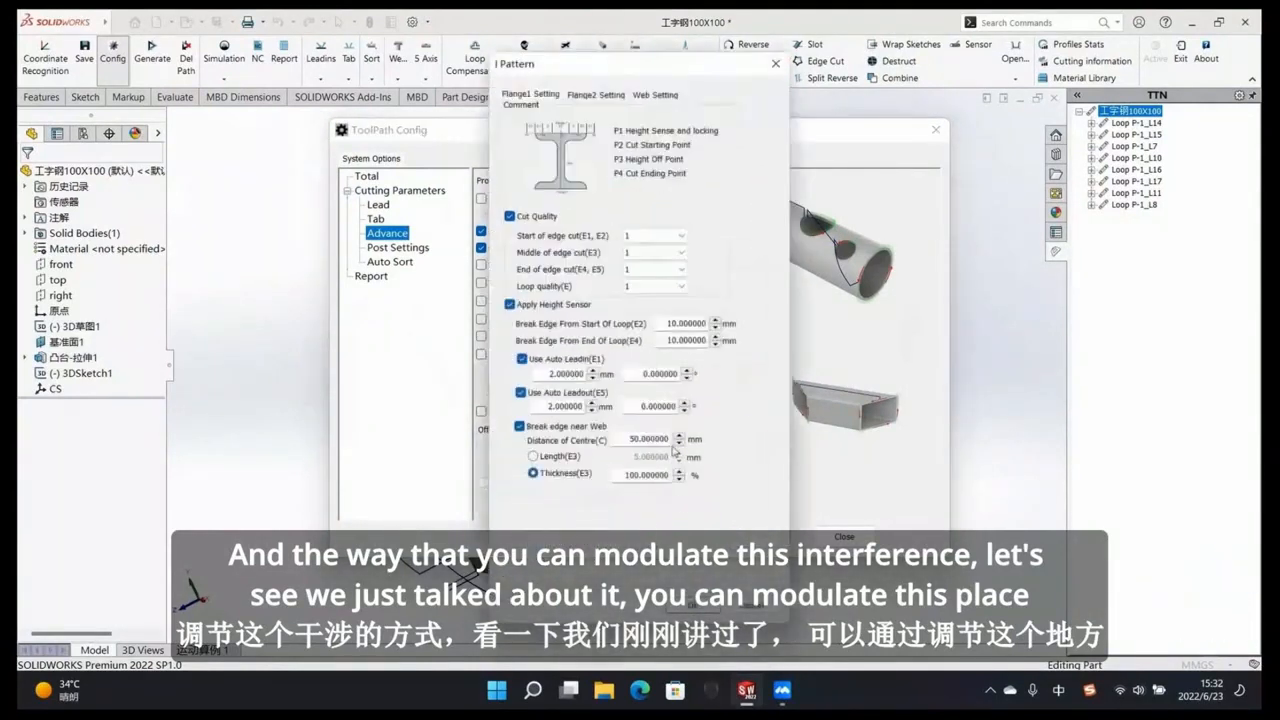
pyautogui.click(692, 605)
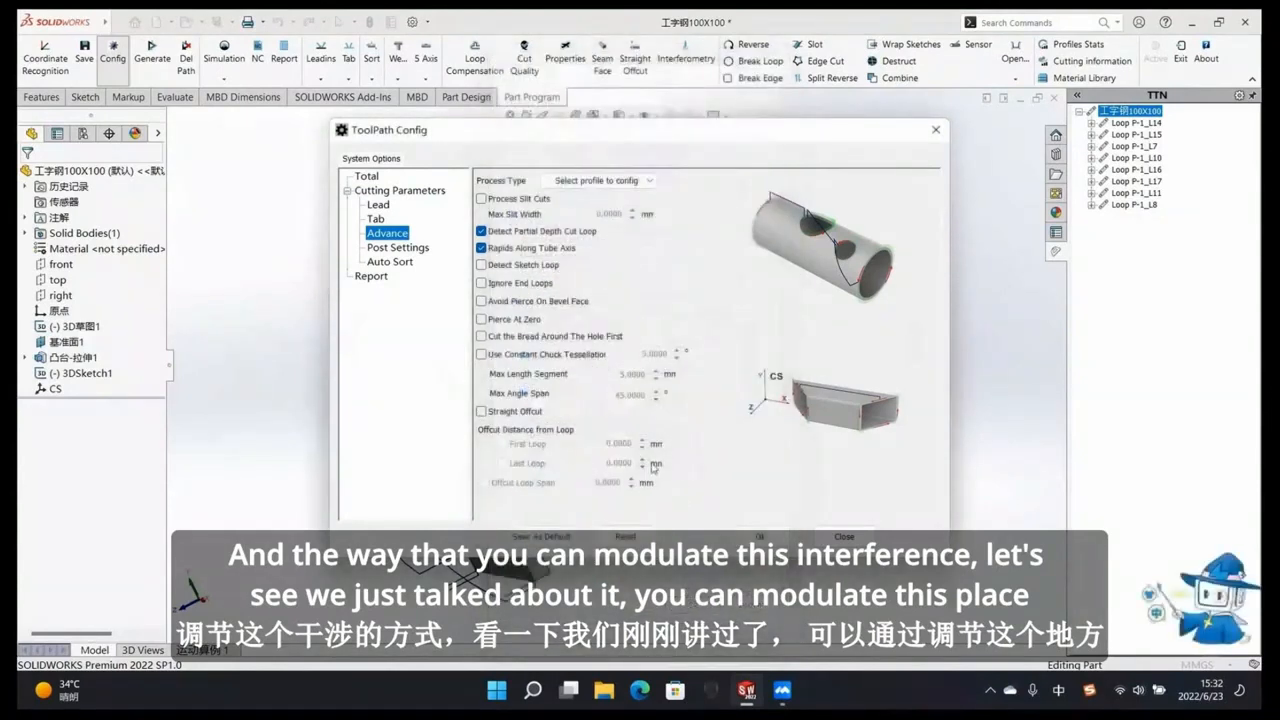
# Step: Reopen the I Pattern settings, review the Web Setting and close the toolpath configuration
pyautogui.click(598, 181)
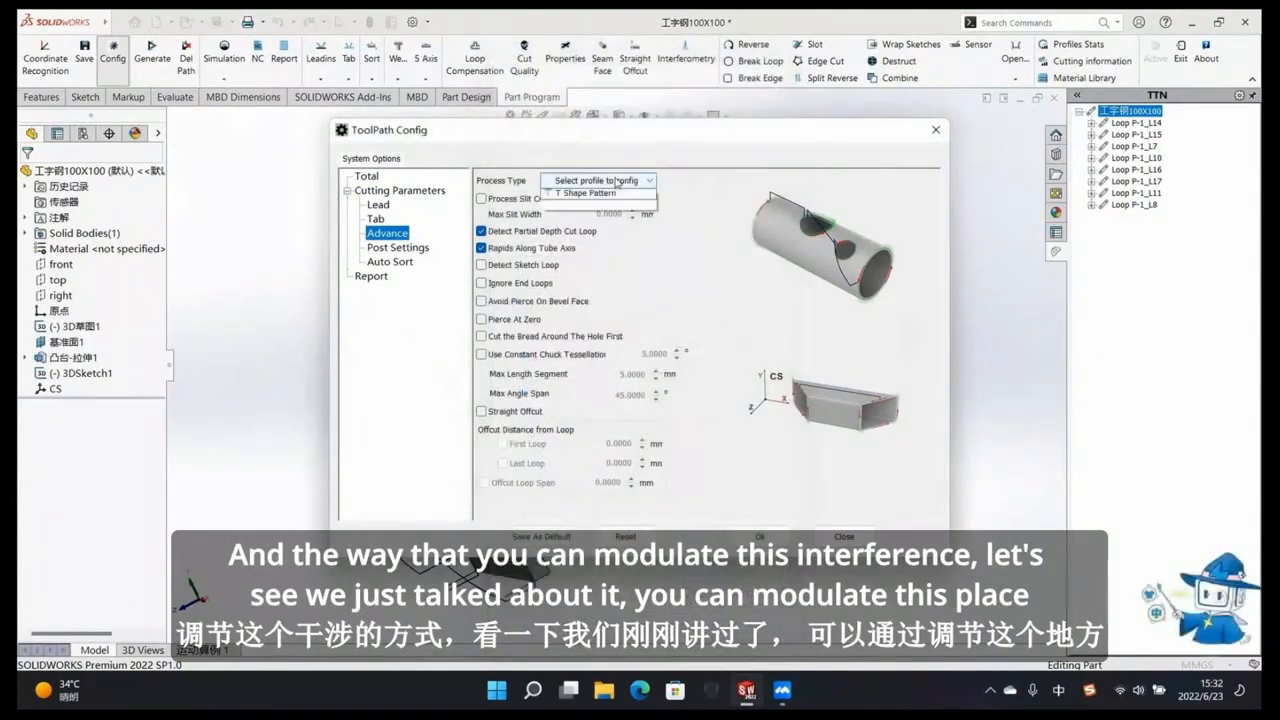
pyautogui.click(586, 233)
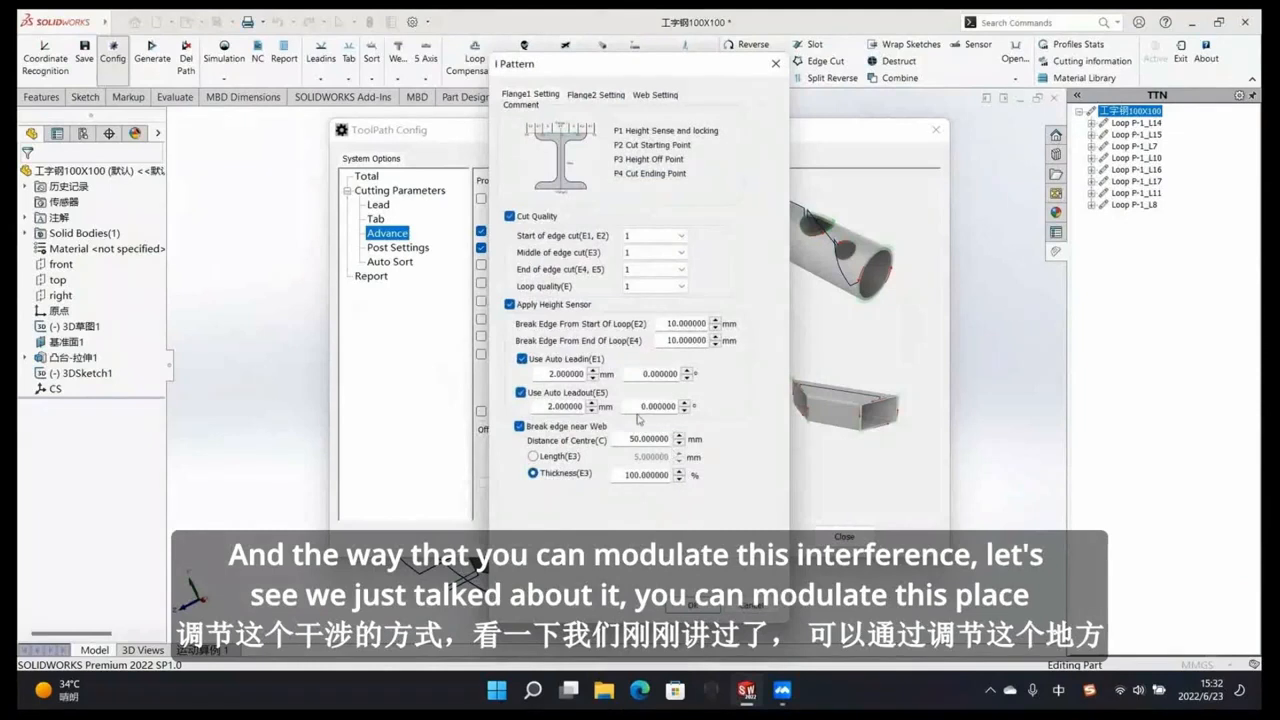
pyautogui.click(637, 97)
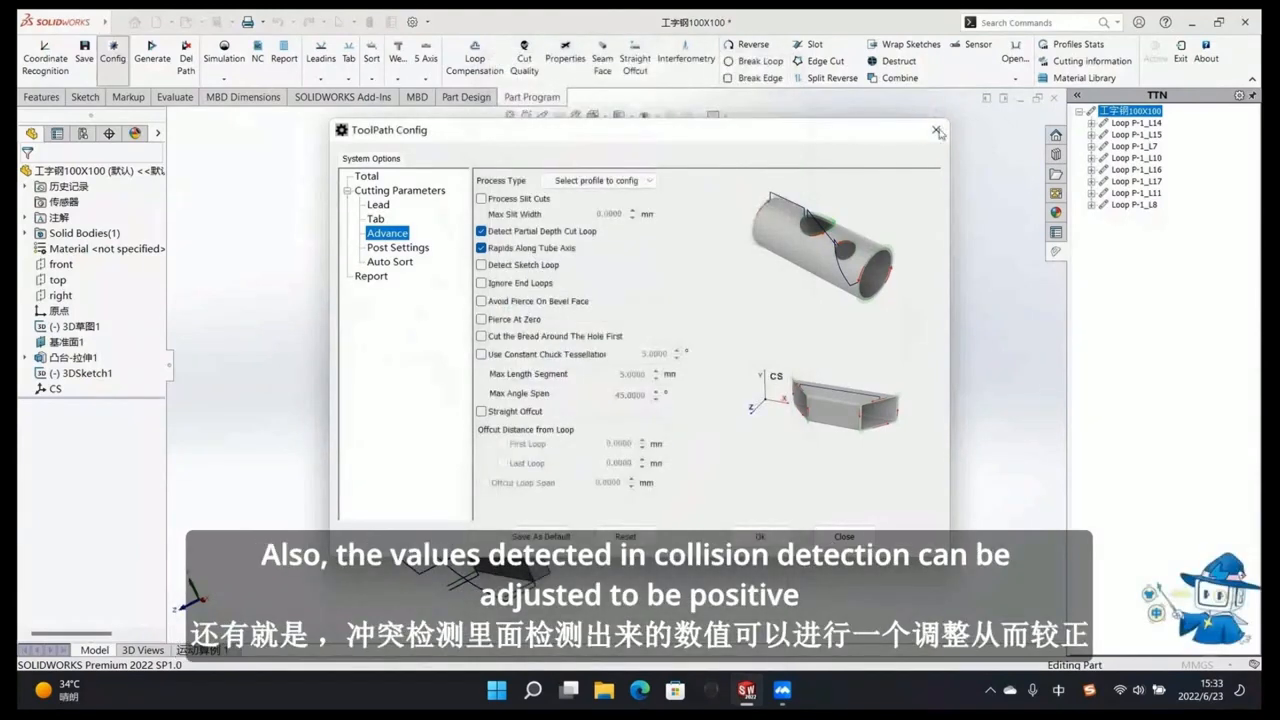
pyautogui.click(936, 130)
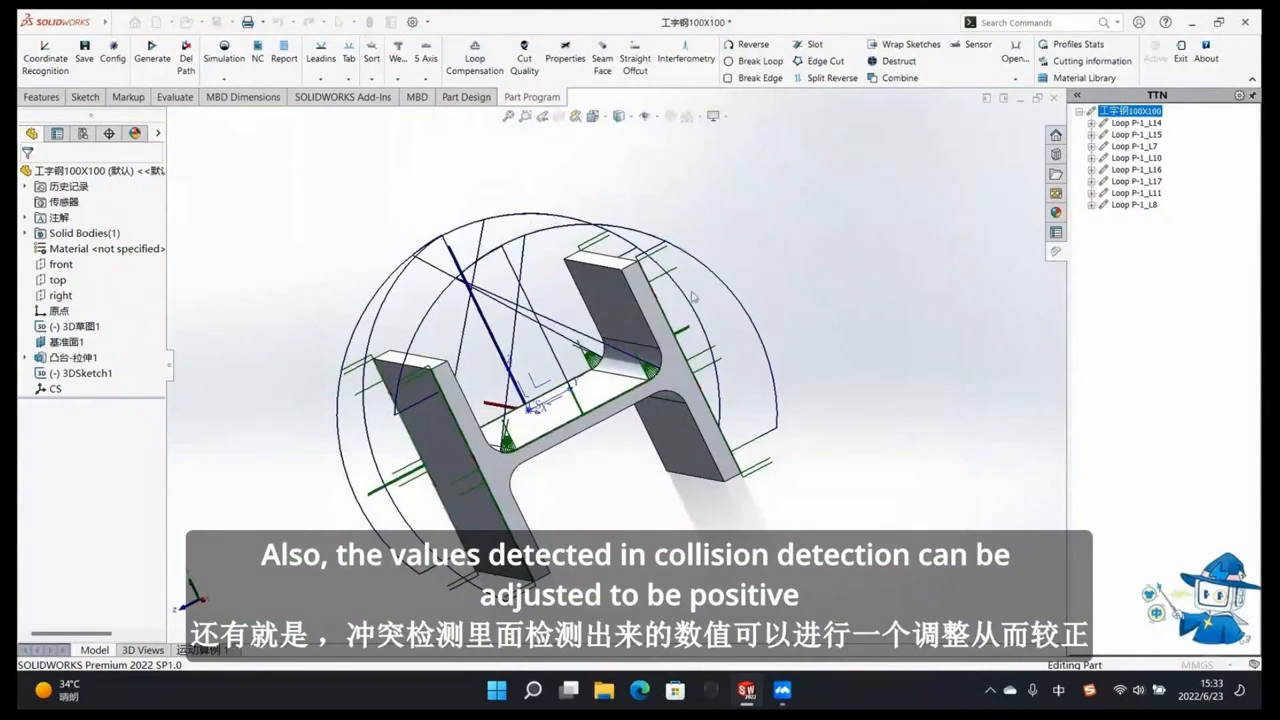
pyautogui.moveTo(681, 318); pyautogui.dragTo(665, 372, button='middle')
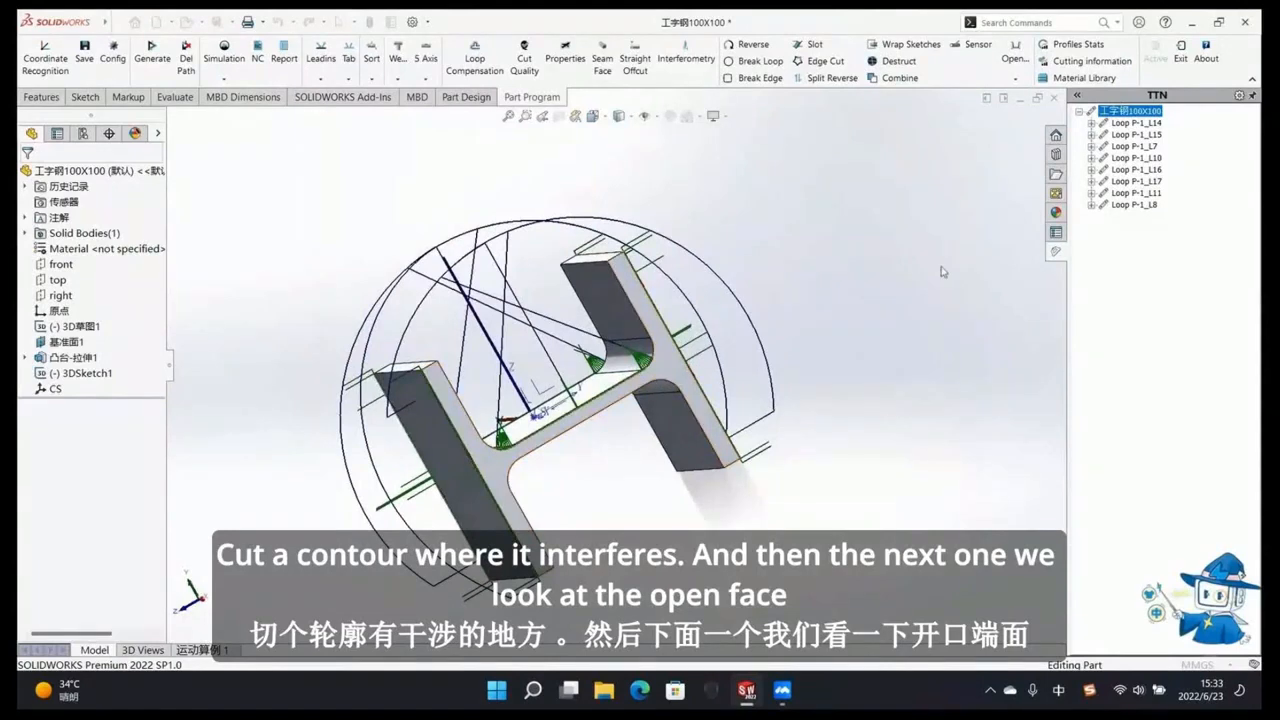
pyautogui.moveTo(813, 357); pyautogui.dragTo(913, 128, button='middle')
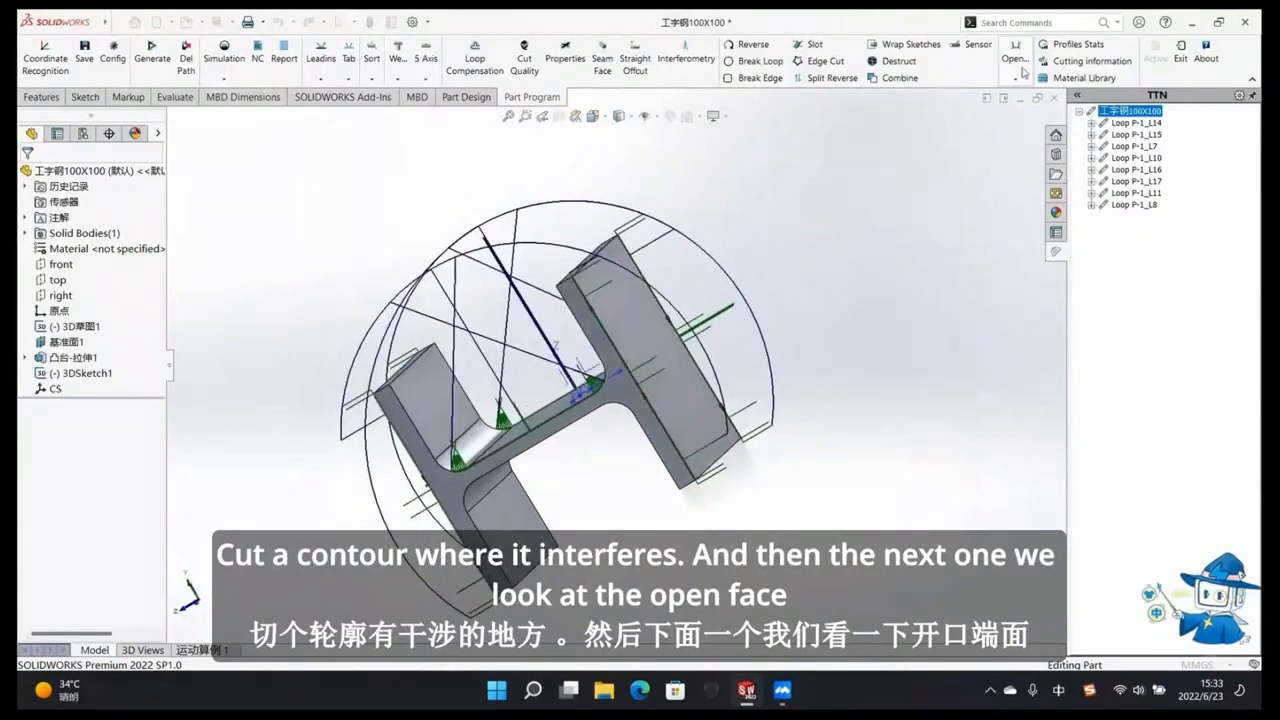
pyautogui.click(1019, 80)
pyautogui.click(1024, 79)
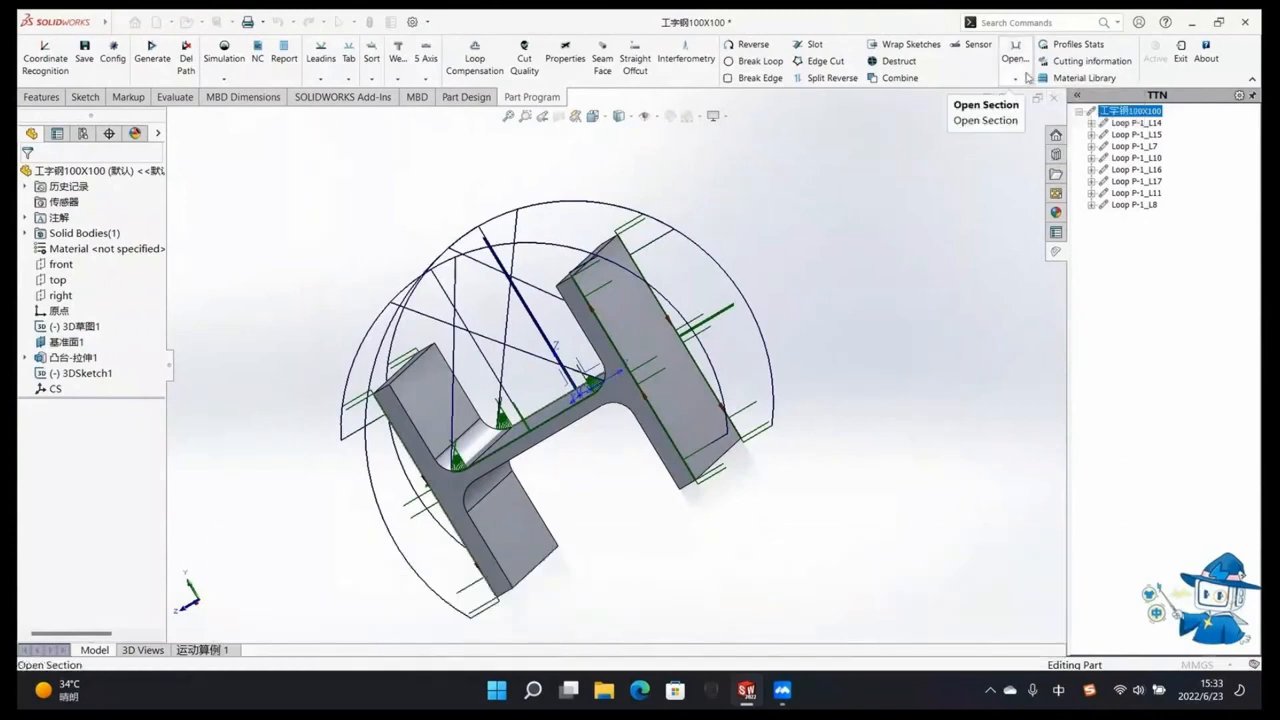
pyautogui.click(1024, 78)
pyautogui.click(1040, 94)
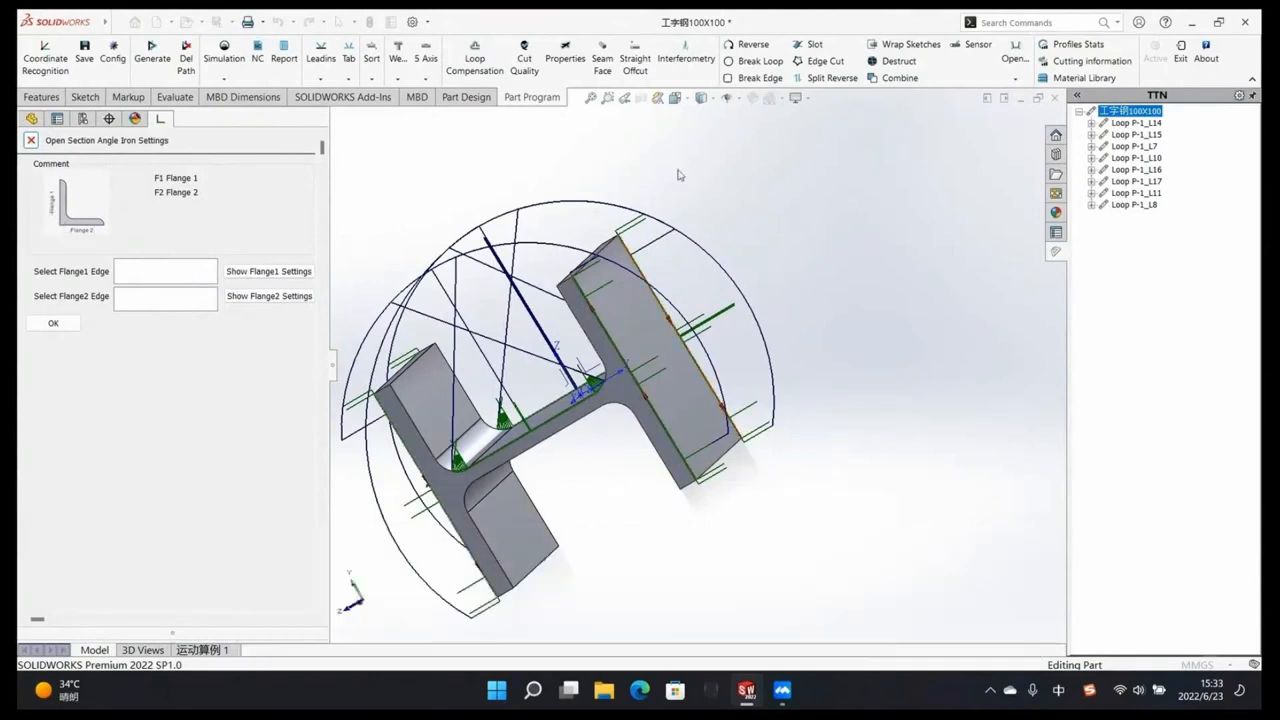
pyautogui.click(1016, 78)
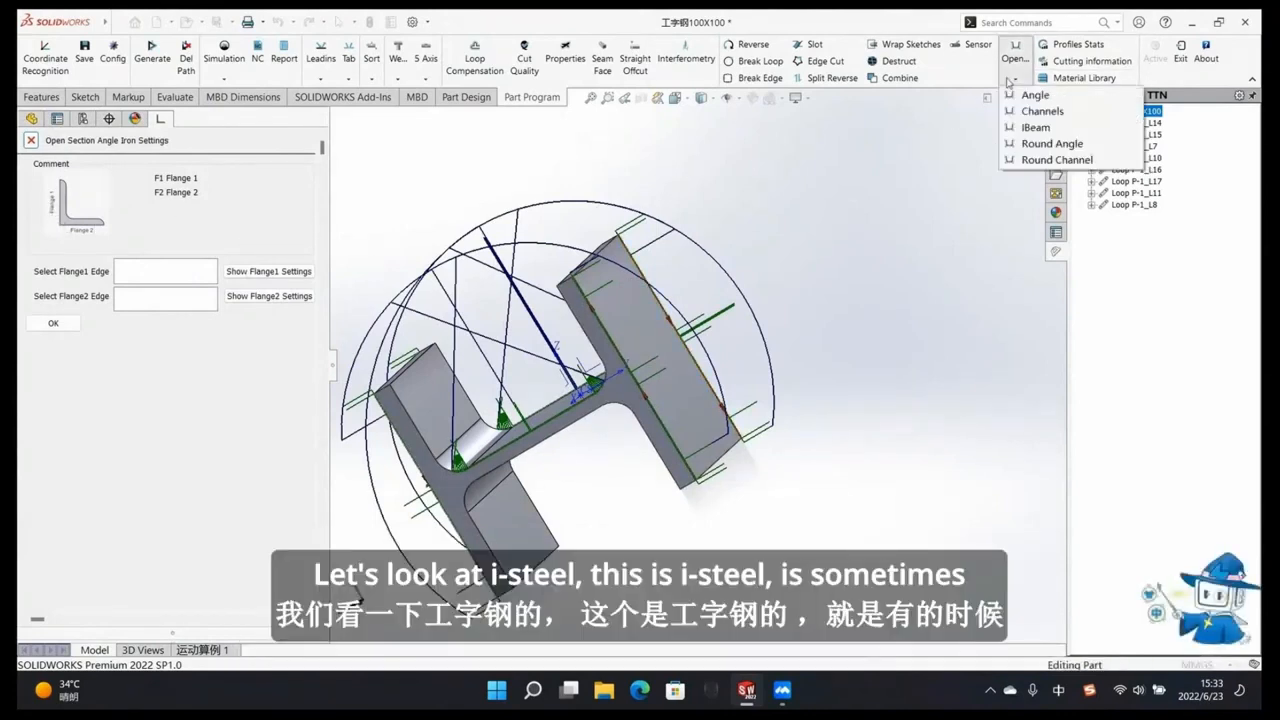
pyautogui.click(1033, 126)
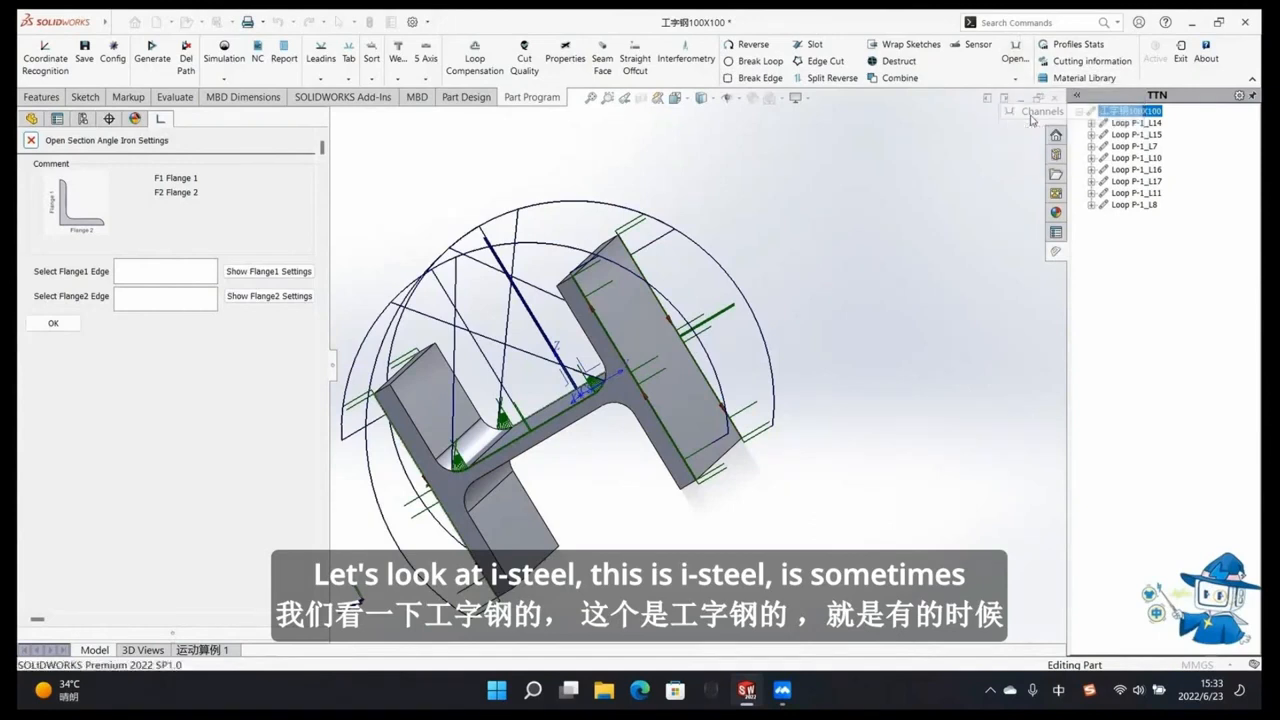
pyautogui.click(1021, 82)
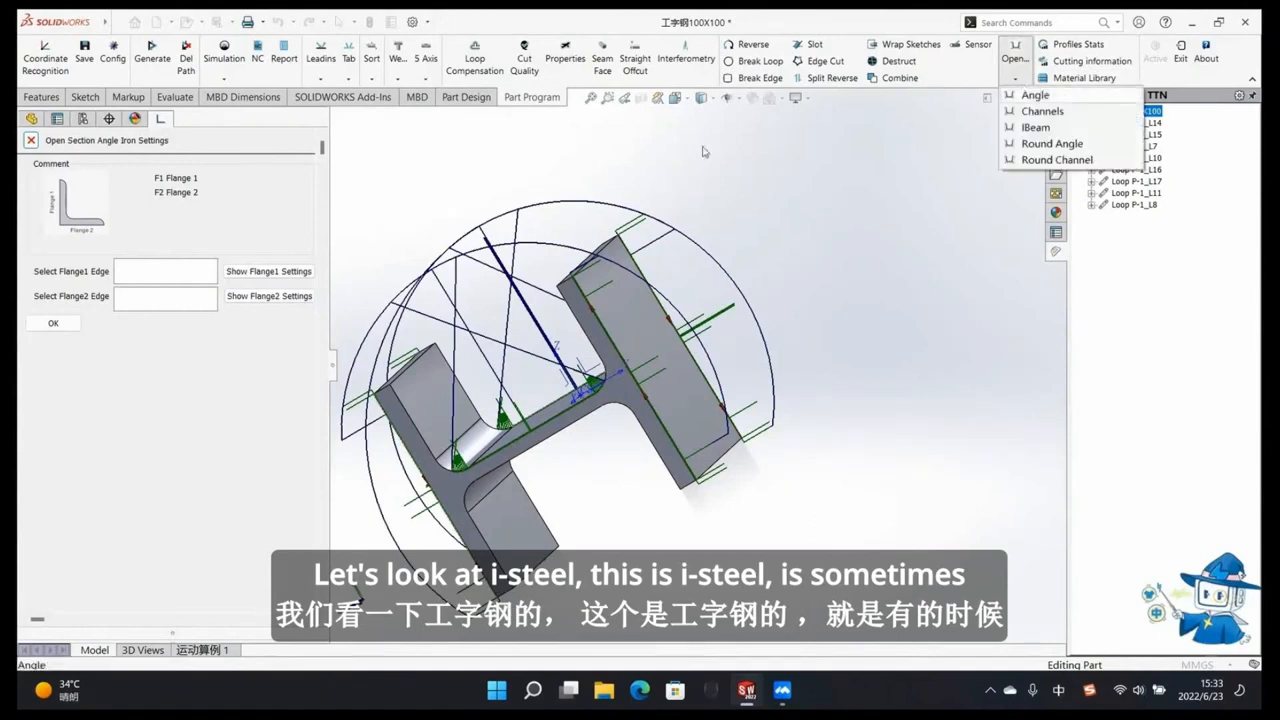
pyautogui.click(26, 139)
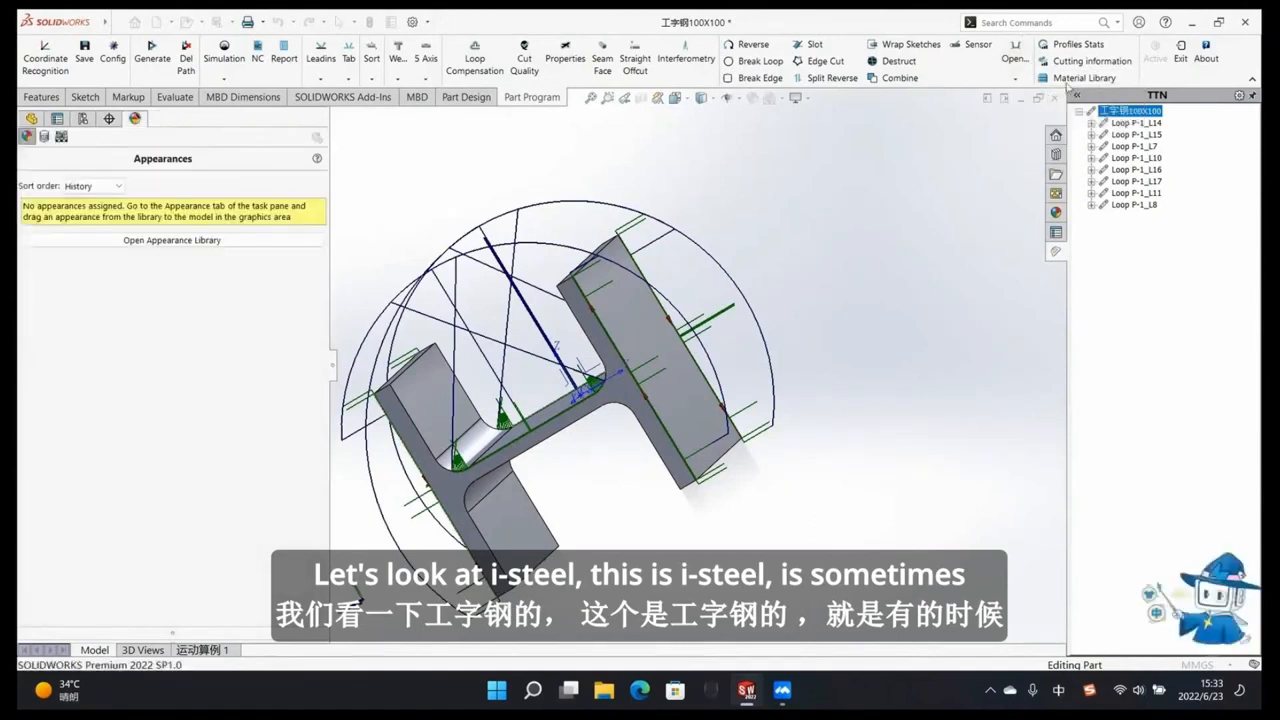
# Step: Start the IBeam open section settings and delete the existing toolpath from the I-beam
pyautogui.click(1018, 78)
pyautogui.click(1036, 127)
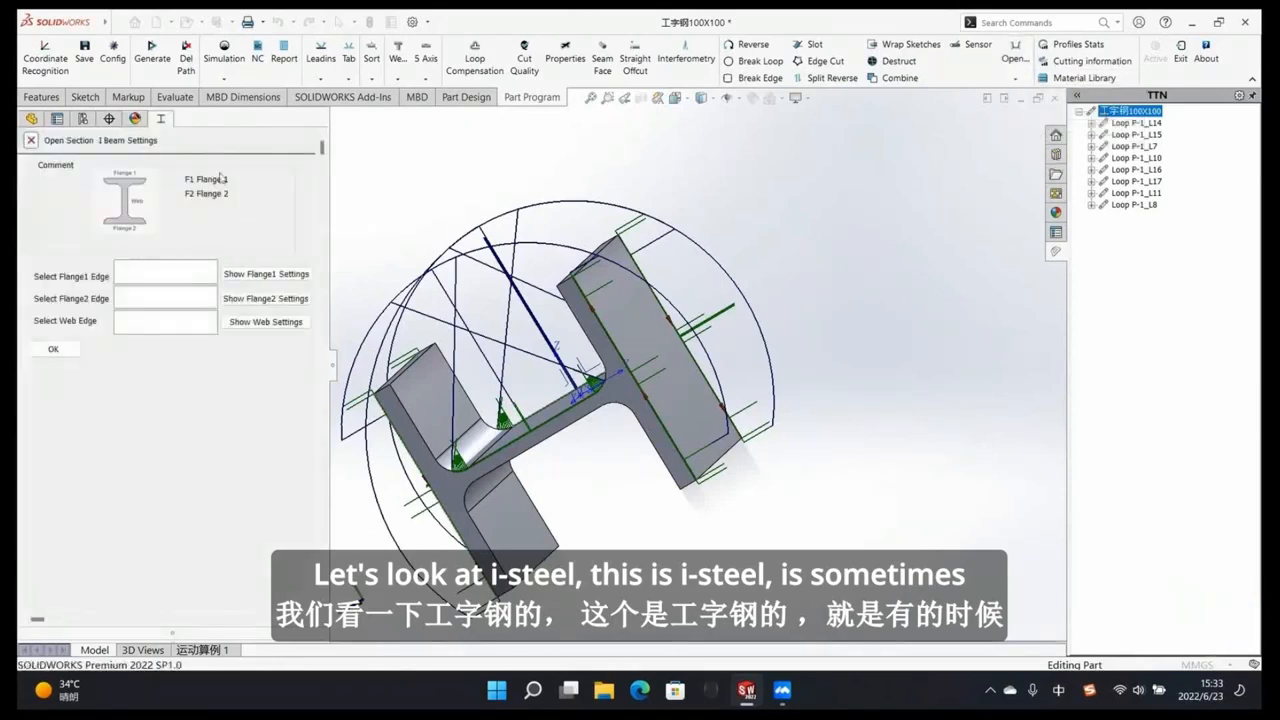
pyautogui.moveTo(587, 385); pyautogui.dragTo(683, 395, button='middle')
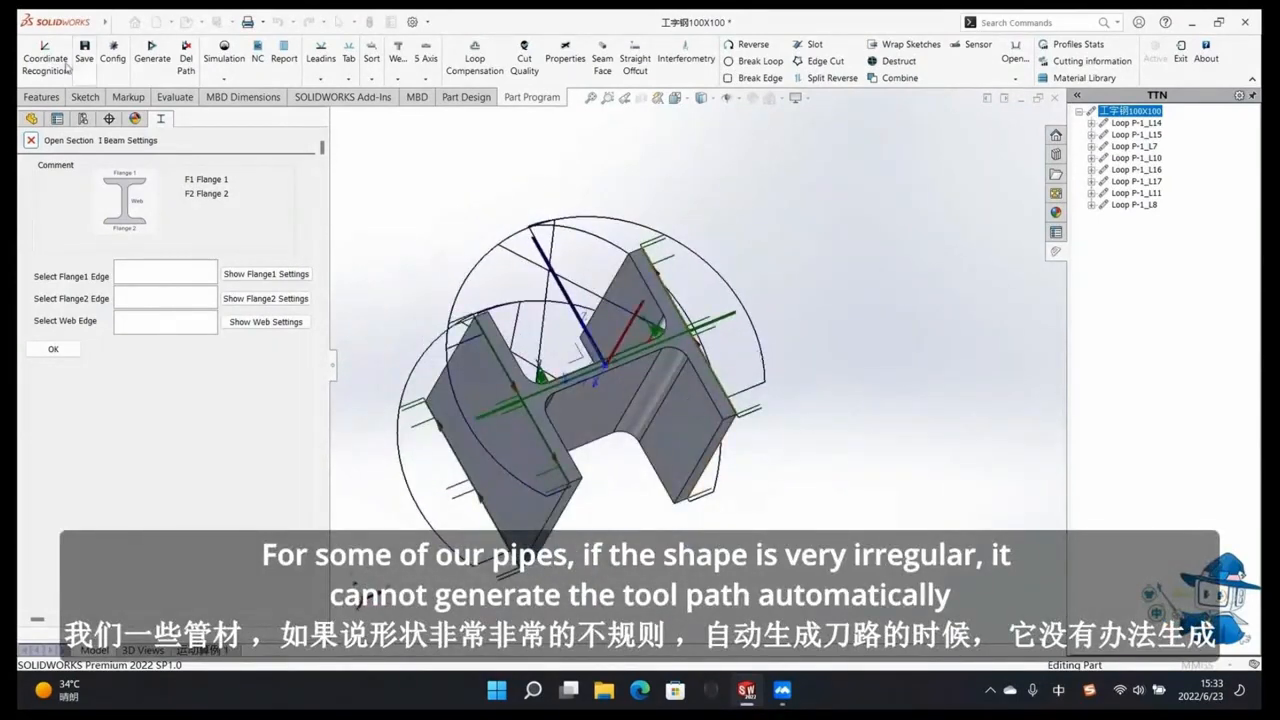
pyautogui.moveTo(540, 333); pyautogui.dragTo(584, 336, button='middle')
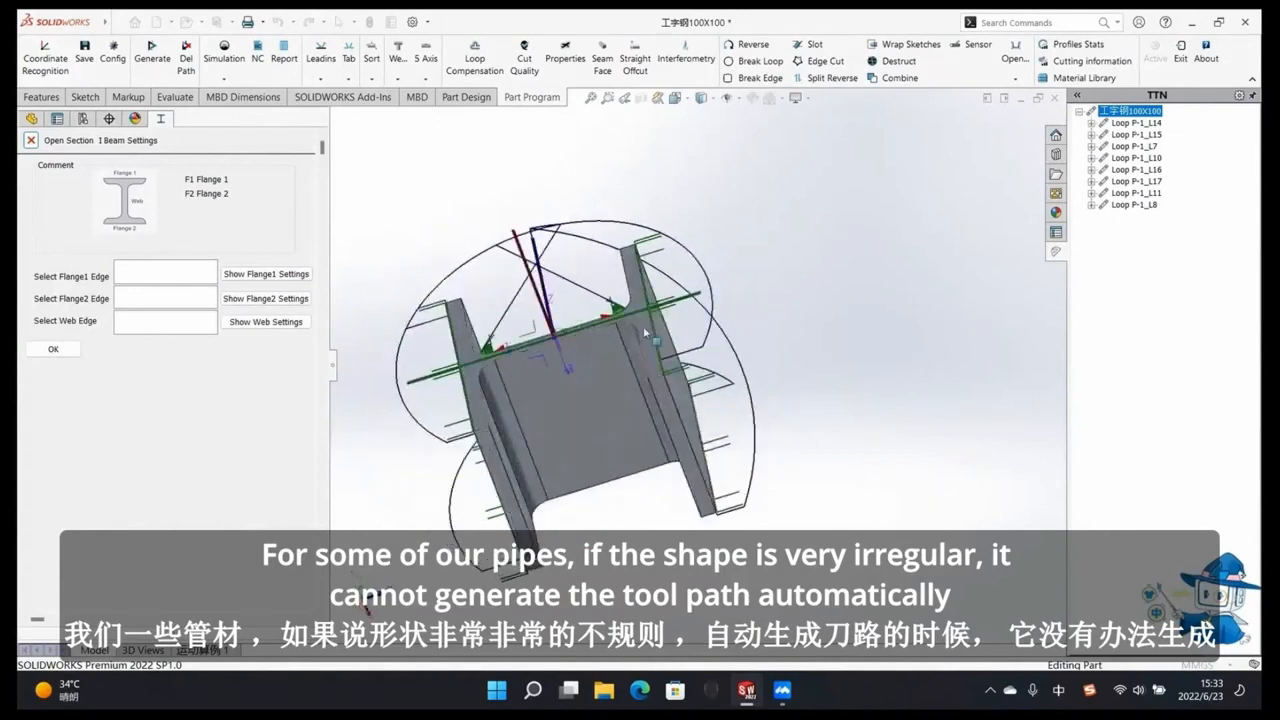
pyautogui.moveTo(651, 366); pyautogui.dragTo(520, 340, button='middle')
pyautogui.click(185, 62)
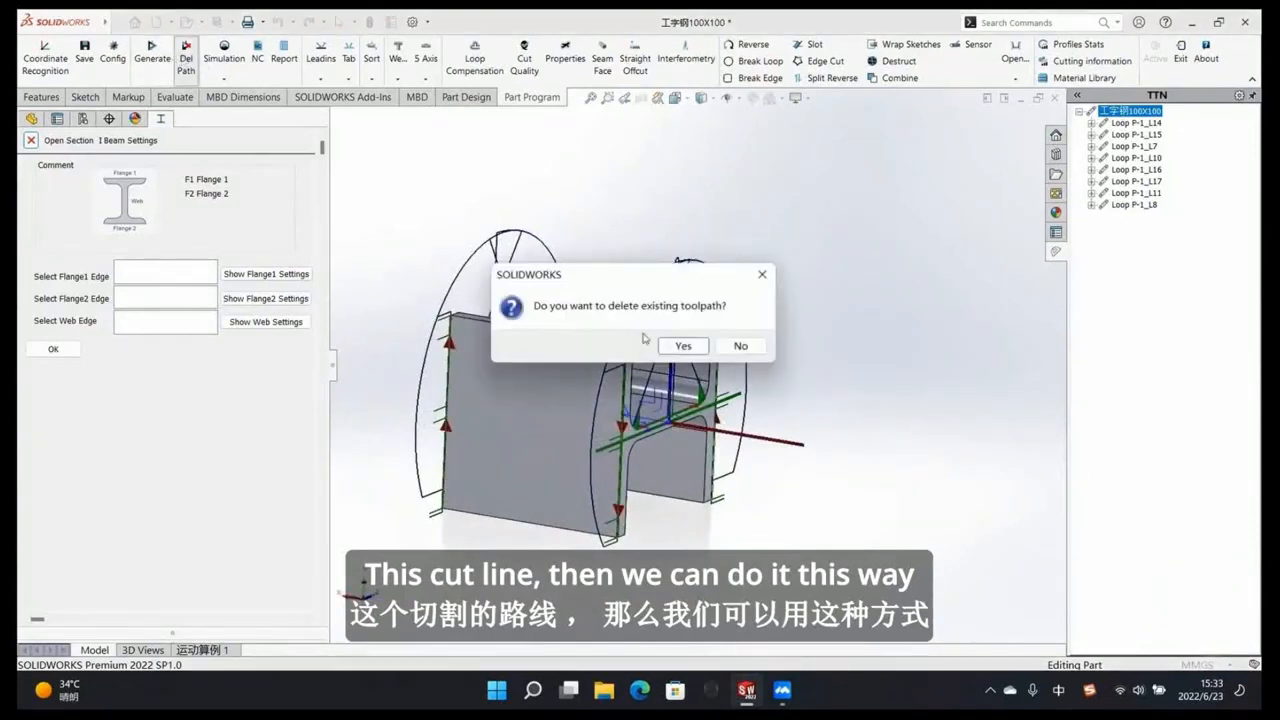
pyautogui.click(678, 345)
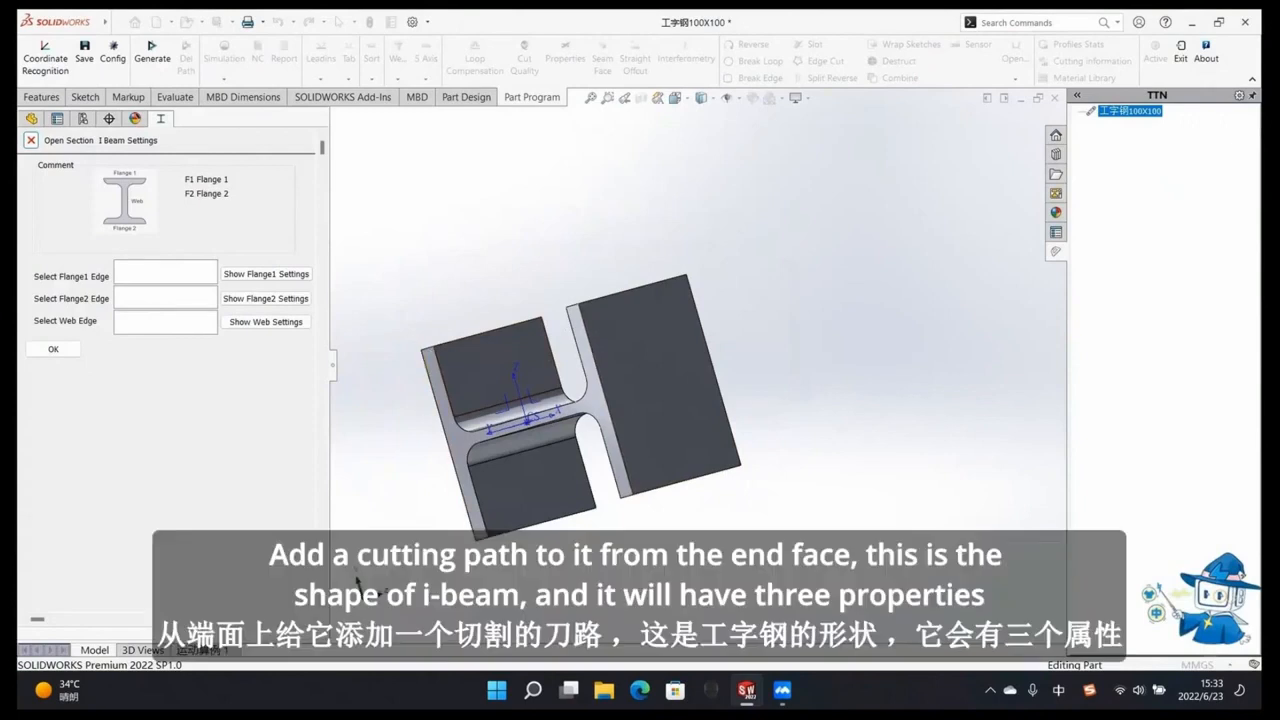
# Step: Assign the outer edge of one flange on the I-beam's end face as the Flange1 edge
pyautogui.moveTo(617, 374); pyautogui.dragTo(680, 285, button='middle')
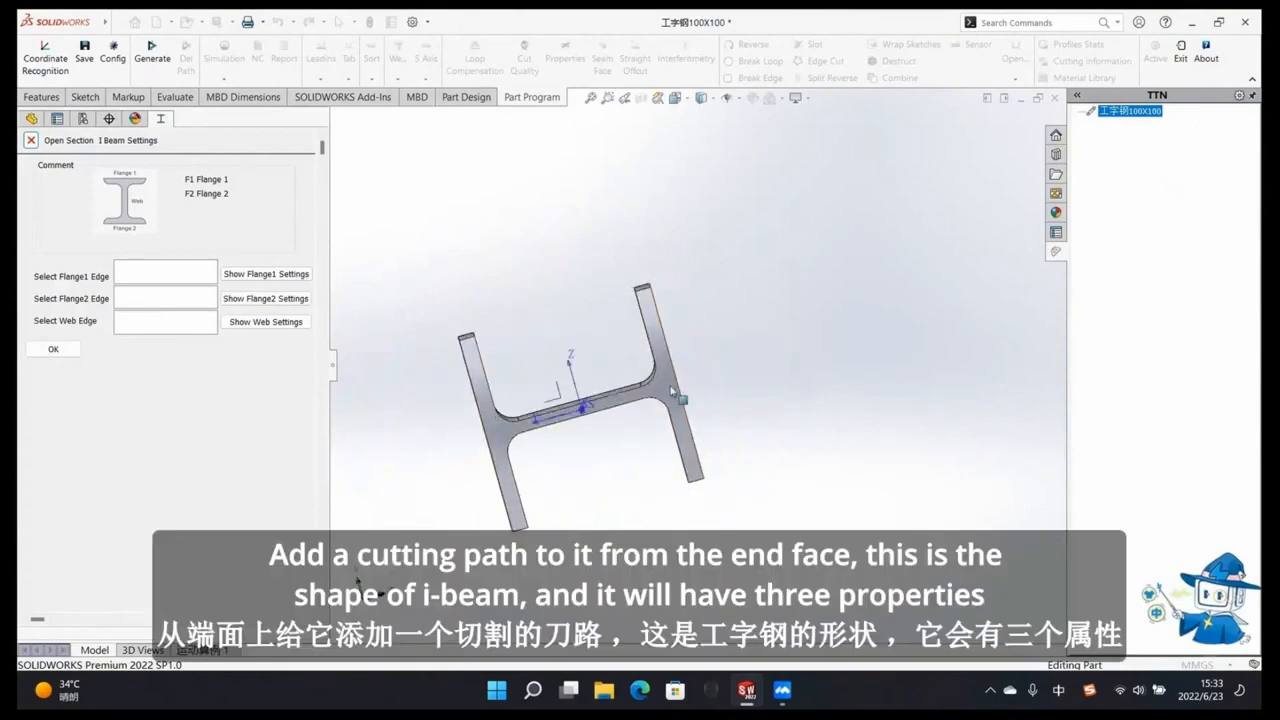
pyautogui.moveTo(692, 403); pyautogui.dragTo(664, 412, button='middle')
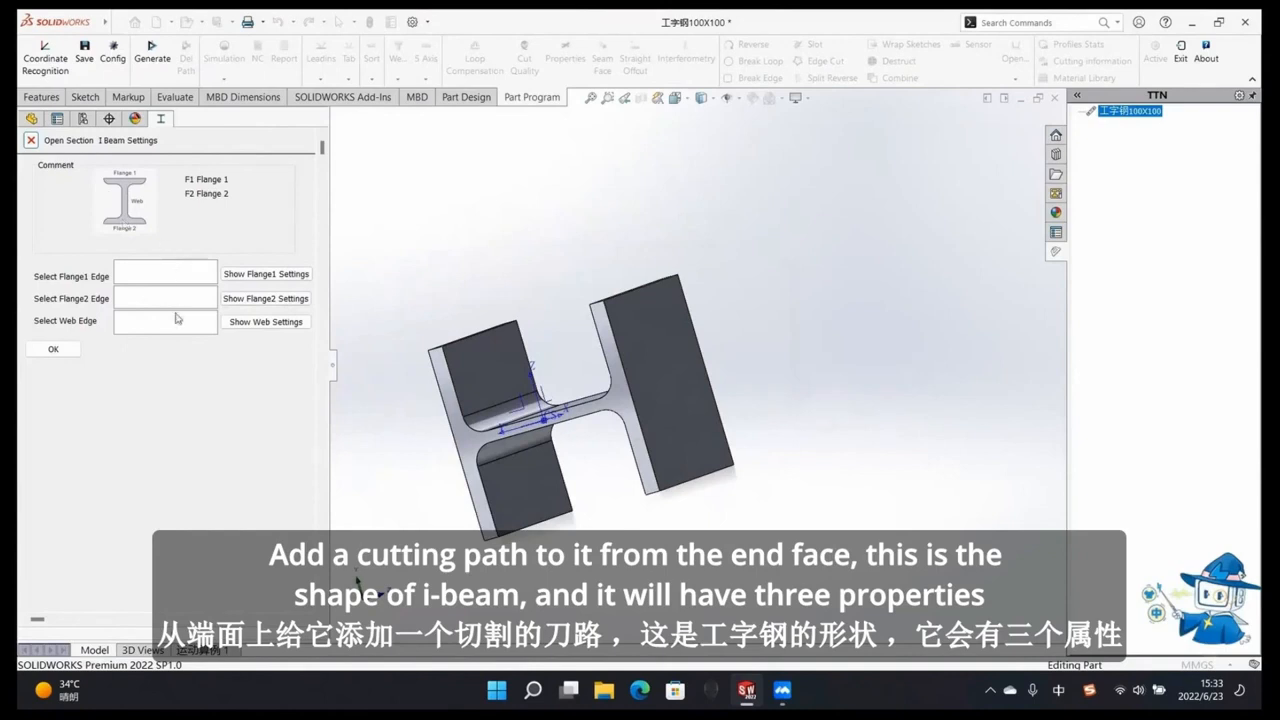
pyautogui.click(622, 368)
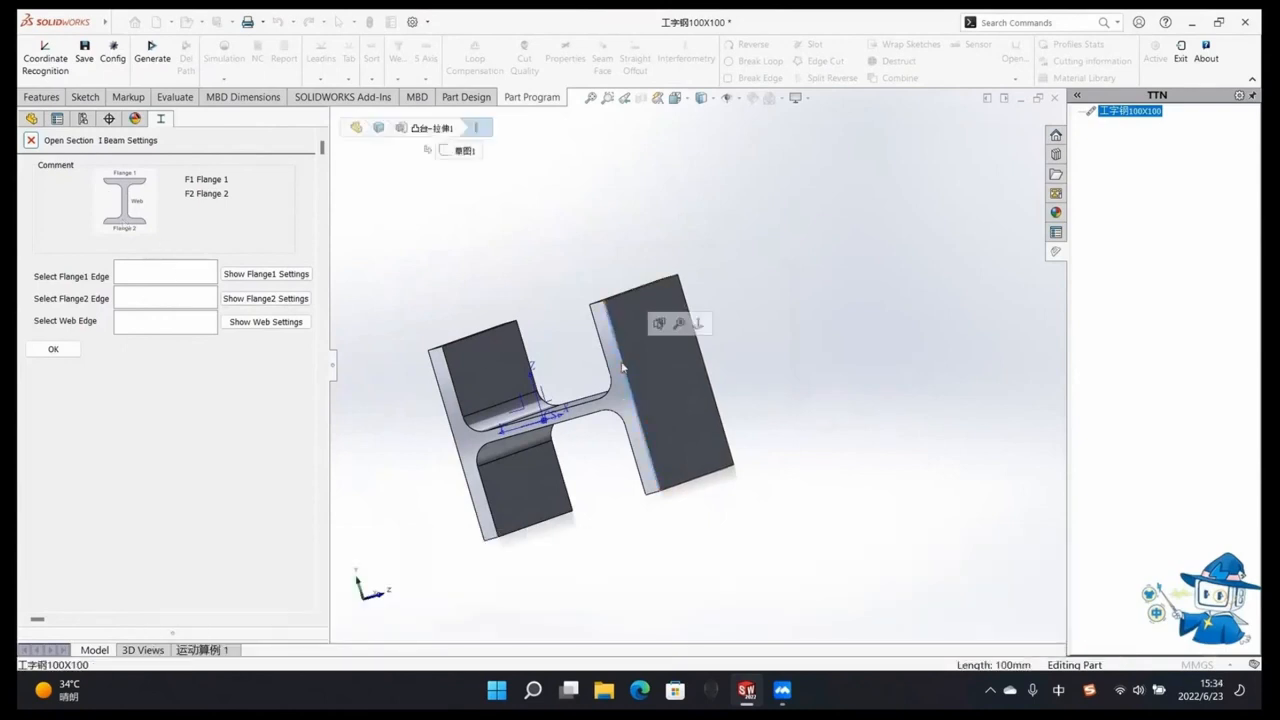
pyautogui.click(152, 278)
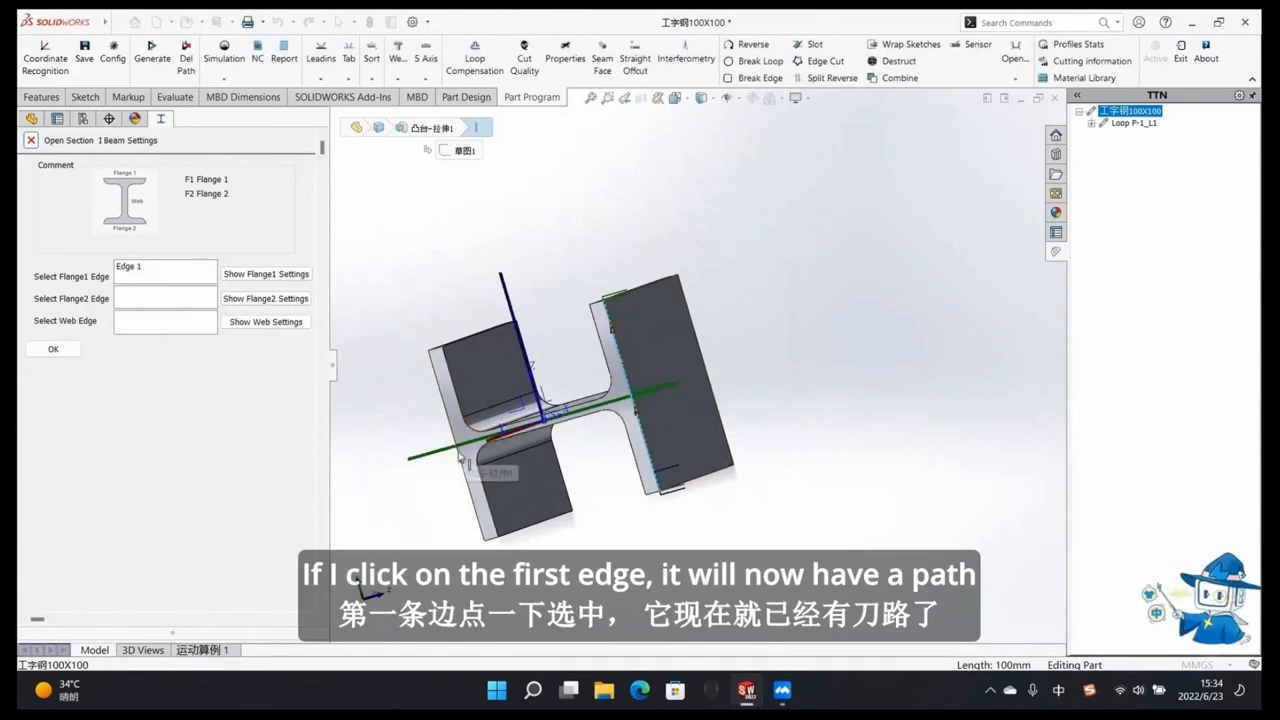
# Step: Assign the outer edge of the opposite flange on the end face as the Flange2 edge
pyautogui.moveTo(628, 500); pyautogui.dragTo(659, 400, button='middle')
pyautogui.scroll(-3, 659, 398)
pyautogui.scroll(-3, 659, 398)
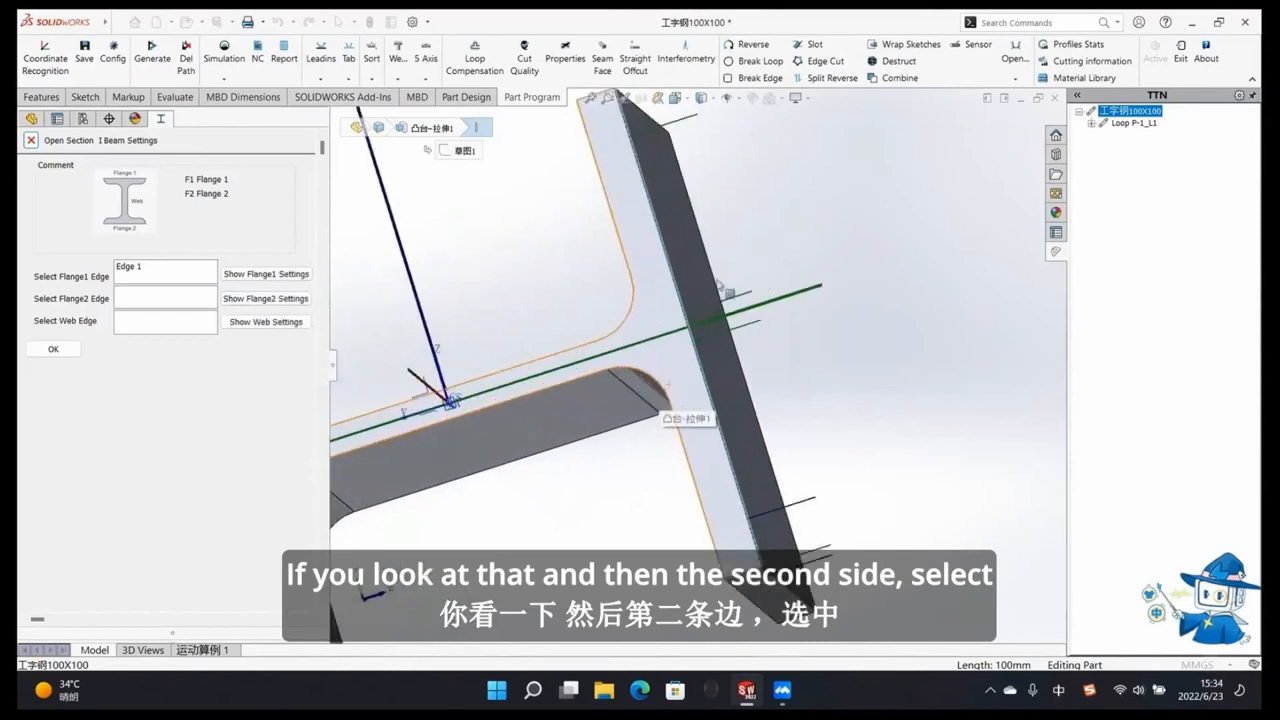
pyautogui.scroll(5, 600, 410)
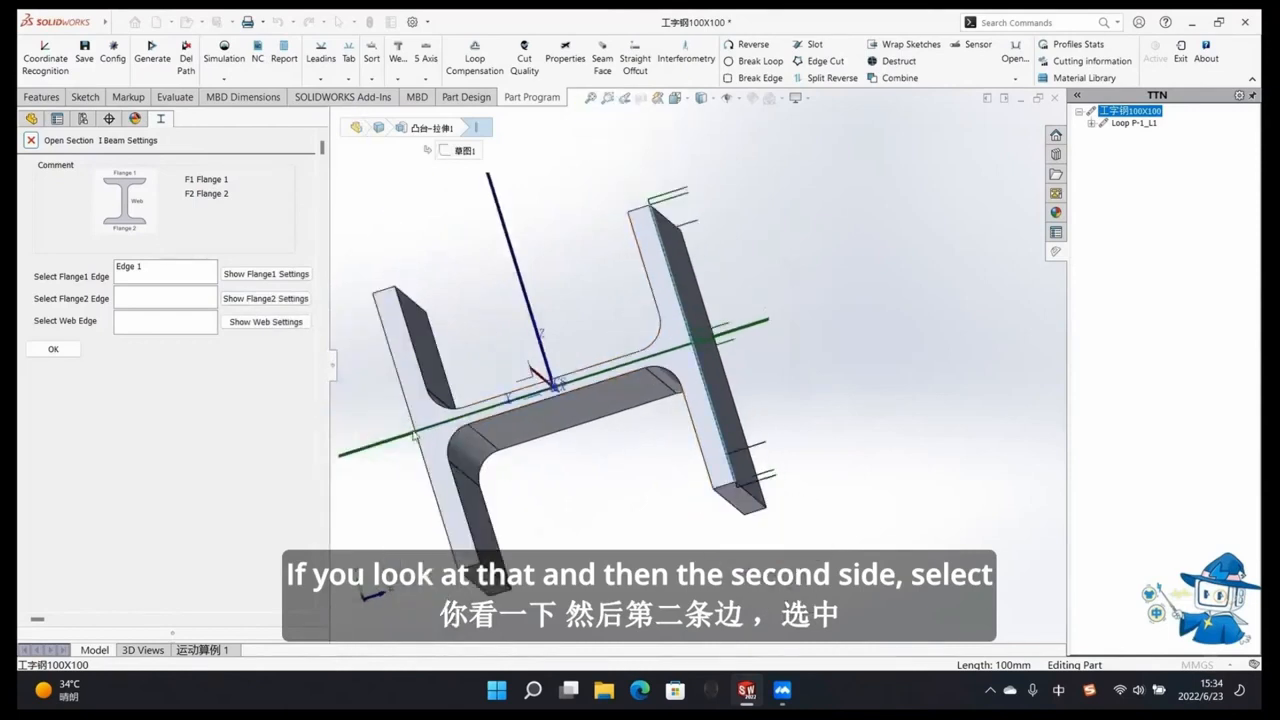
pyautogui.click(196, 300)
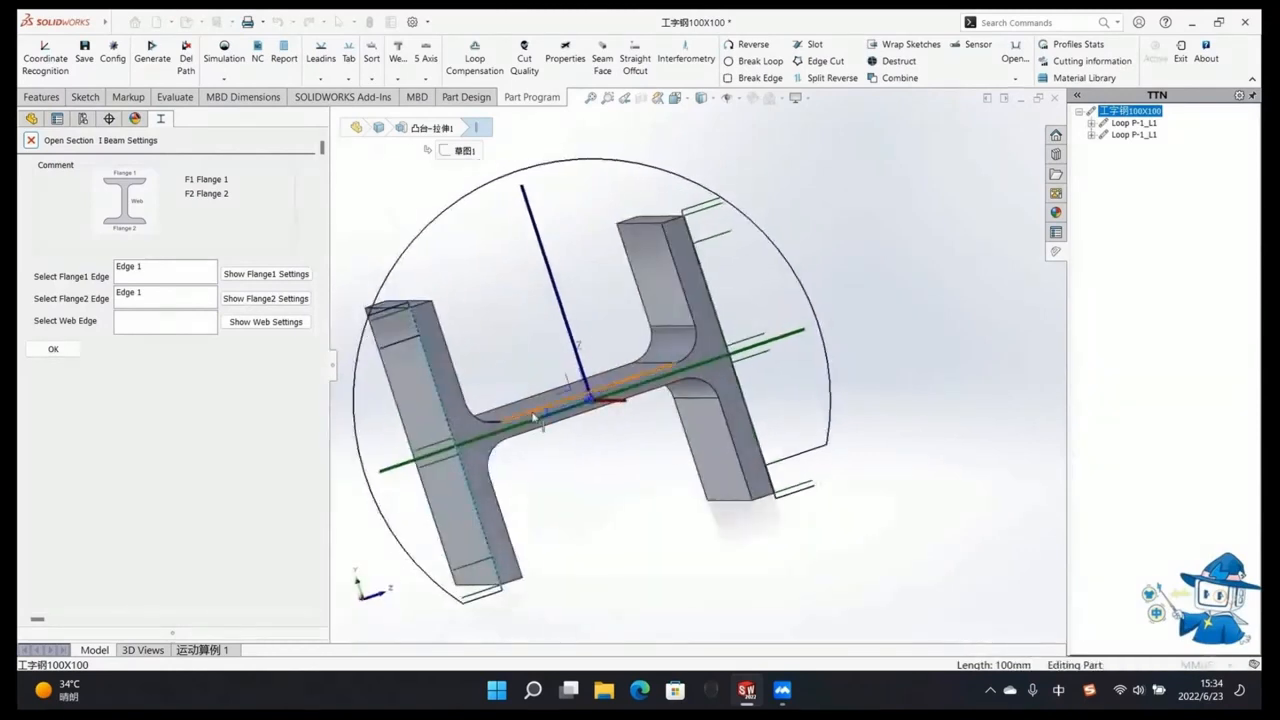
# Step: Assign the straight web edge between the flanges as the Web edge, inspect the paths and cancel the I Beam settings
pyautogui.click(540, 413)
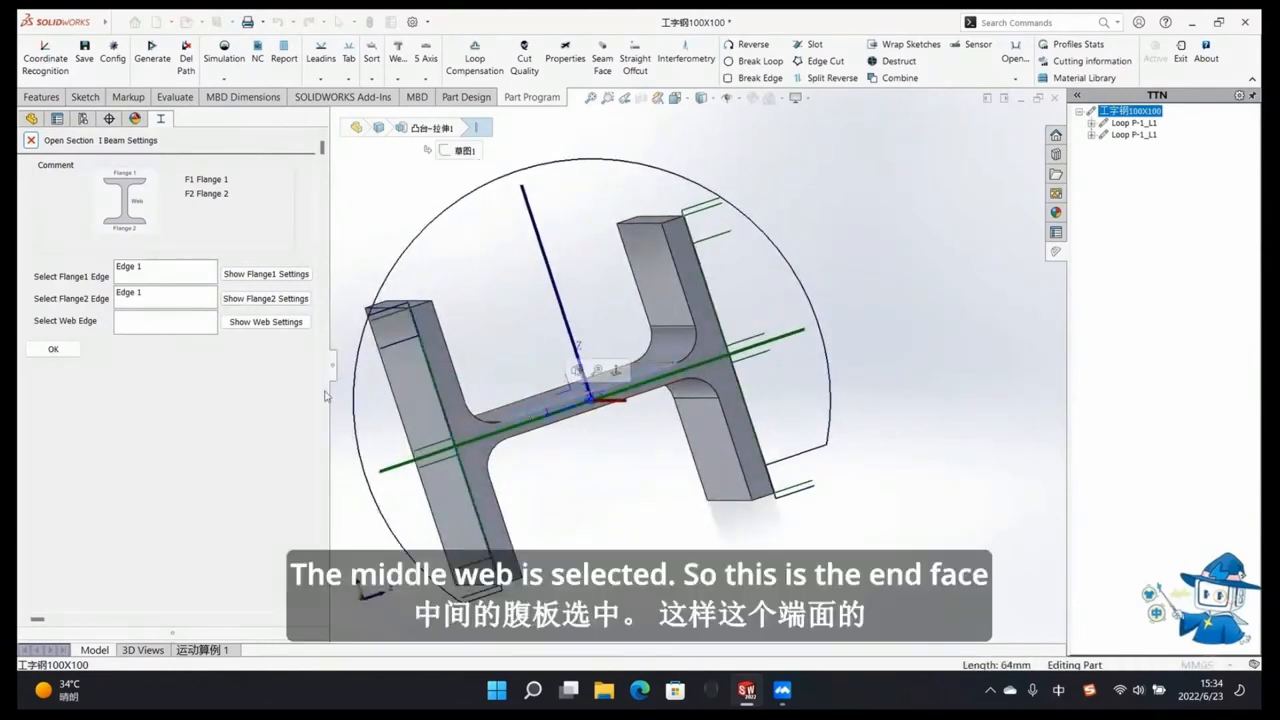
pyautogui.click(184, 323)
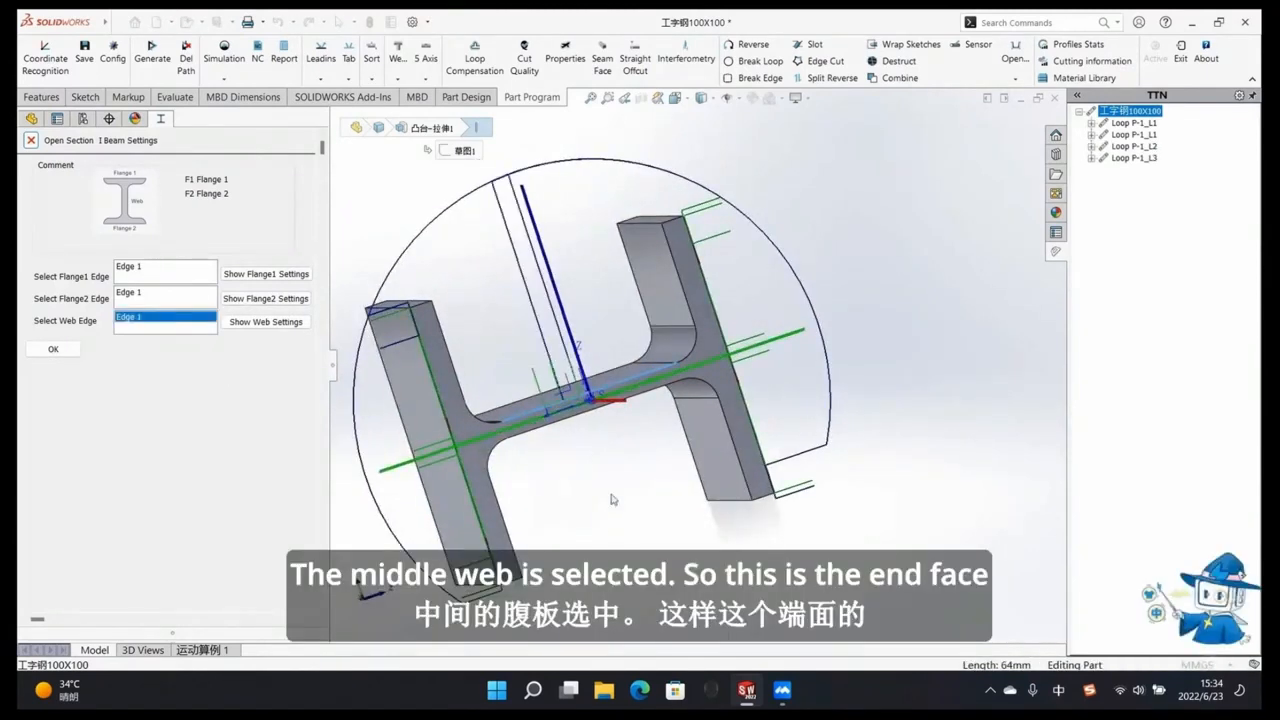
pyautogui.moveTo(604, 448); pyautogui.dragTo(738, 462, button='middle')
pyautogui.moveTo(763, 320); pyautogui.dragTo(714, 380, button='middle')
pyautogui.moveTo(651, 460); pyautogui.dragTo(700, 390, button='middle')
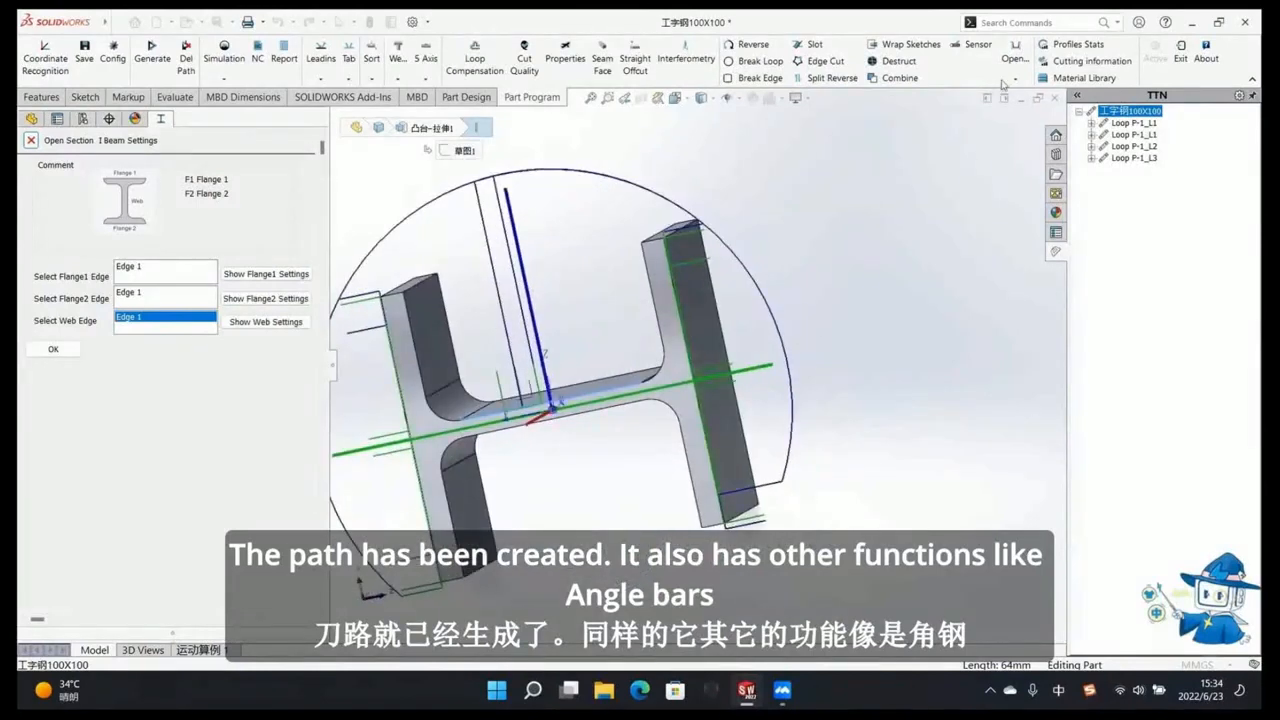
pyautogui.click(1014, 76)
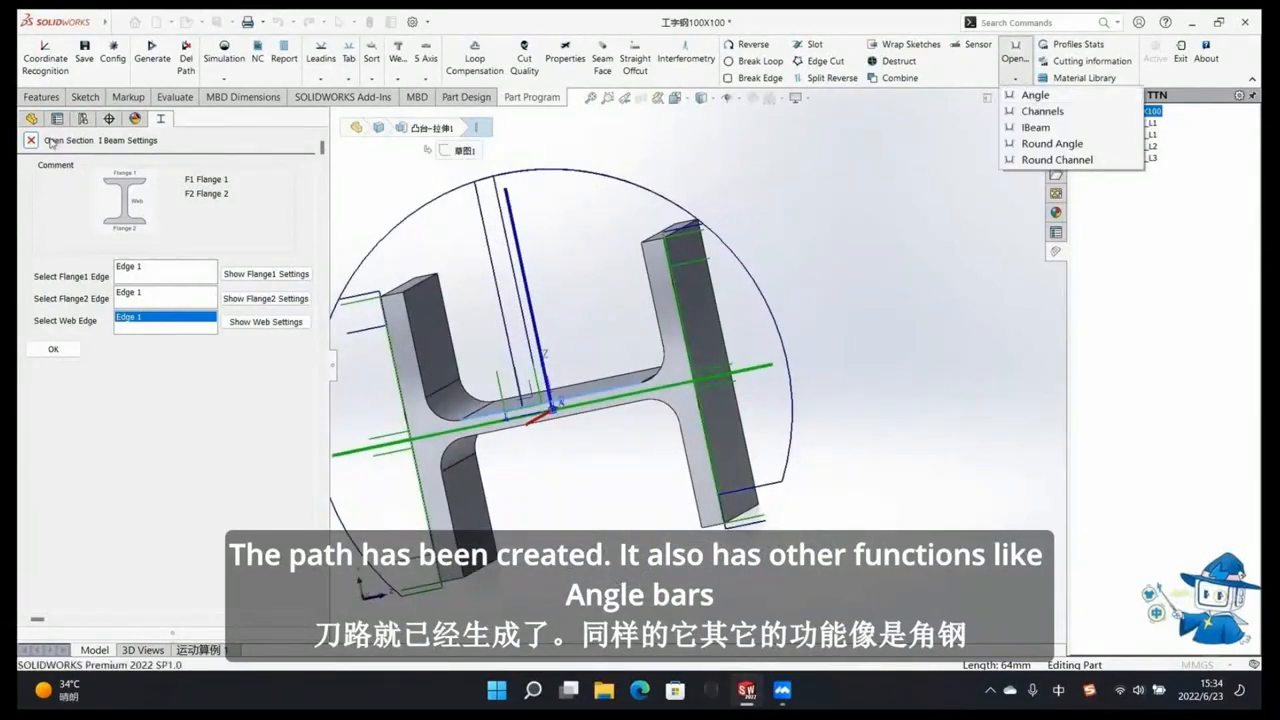
pyautogui.click(35, 140)
# Step: Review the Angle open section settings for the Flange1 and Flange2 edges without regenerating the toolpath, and collapse the settings panel
pyautogui.click(1028, 84)
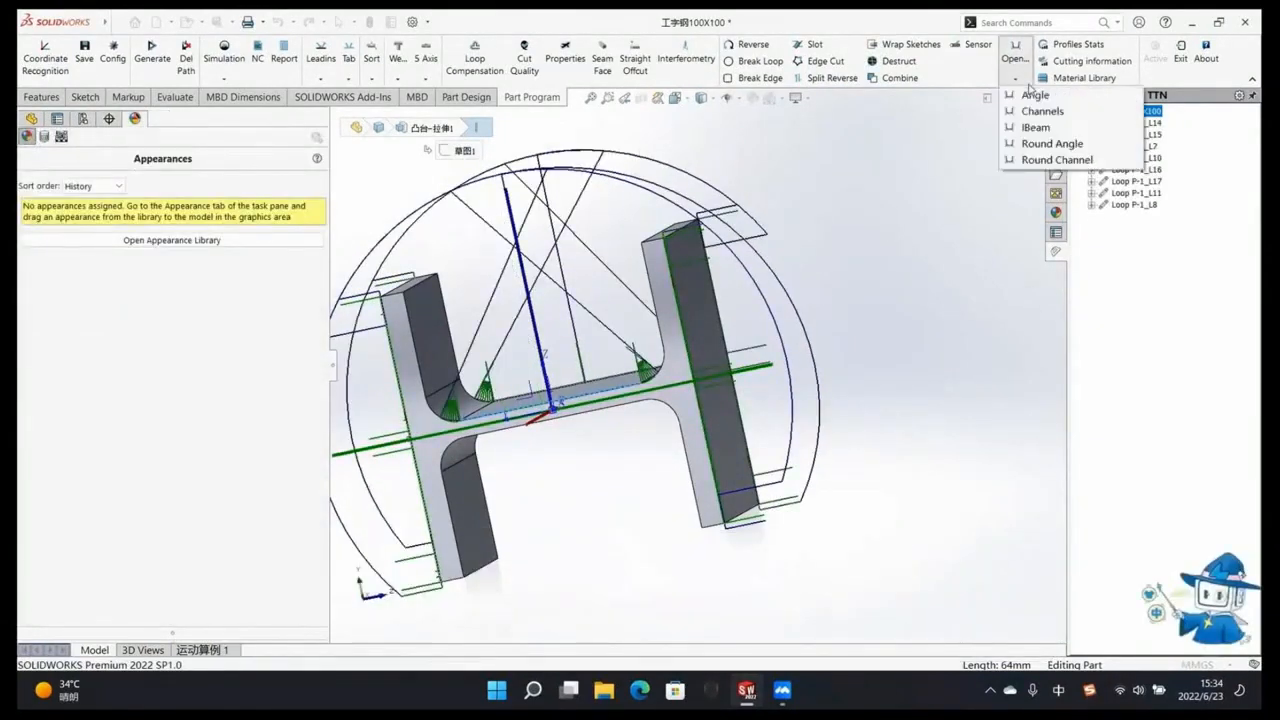
pyautogui.click(1034, 94)
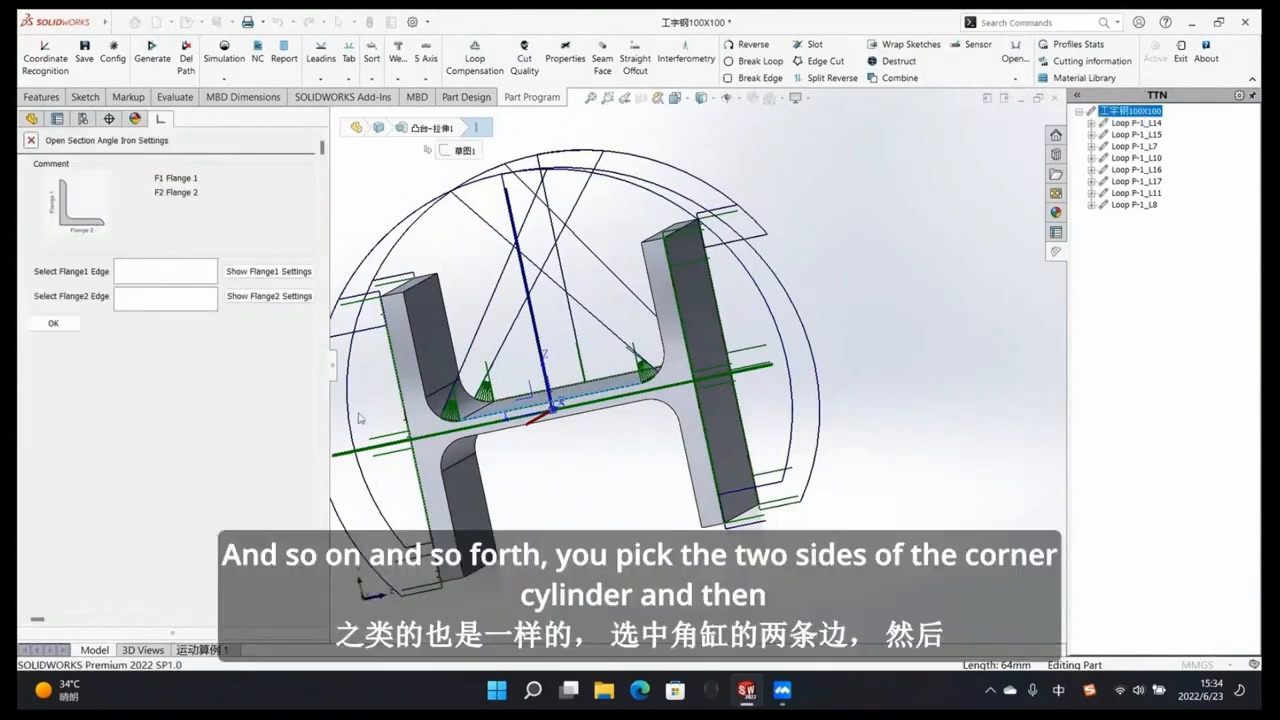
pyautogui.moveTo(573, 481); pyautogui.dragTo(512, 497, button='middle')
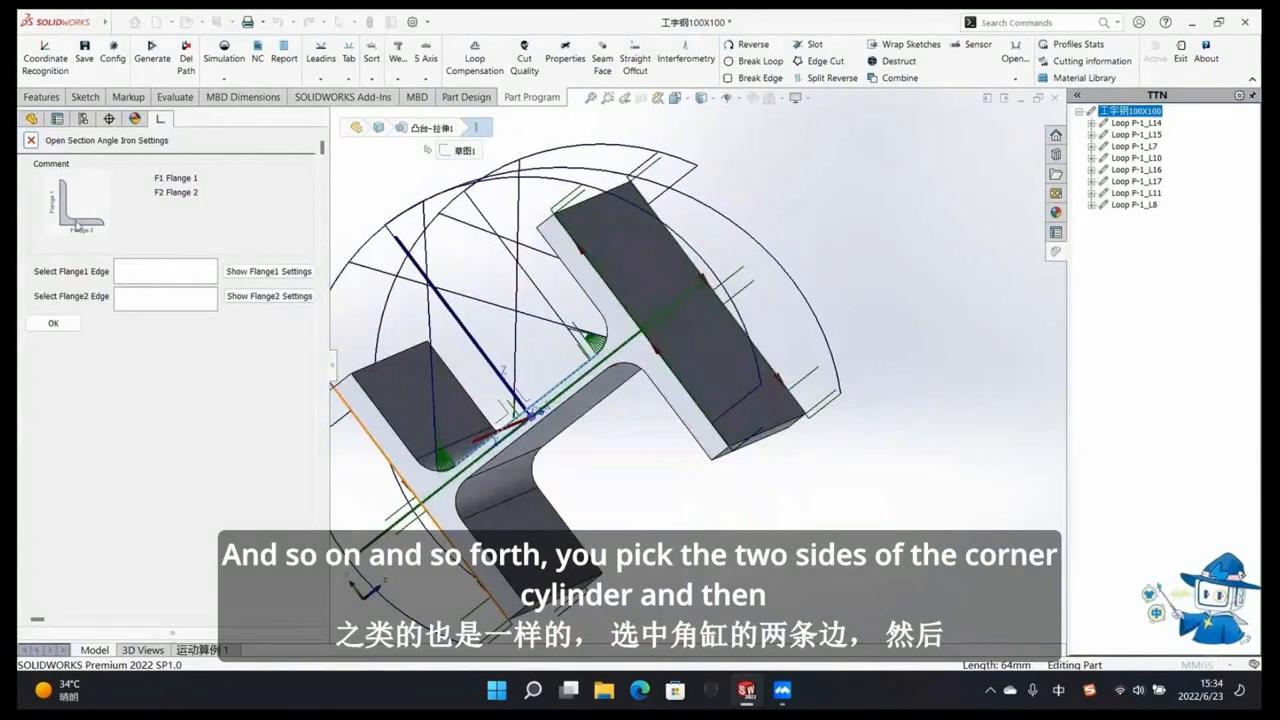
pyautogui.click(53, 323)
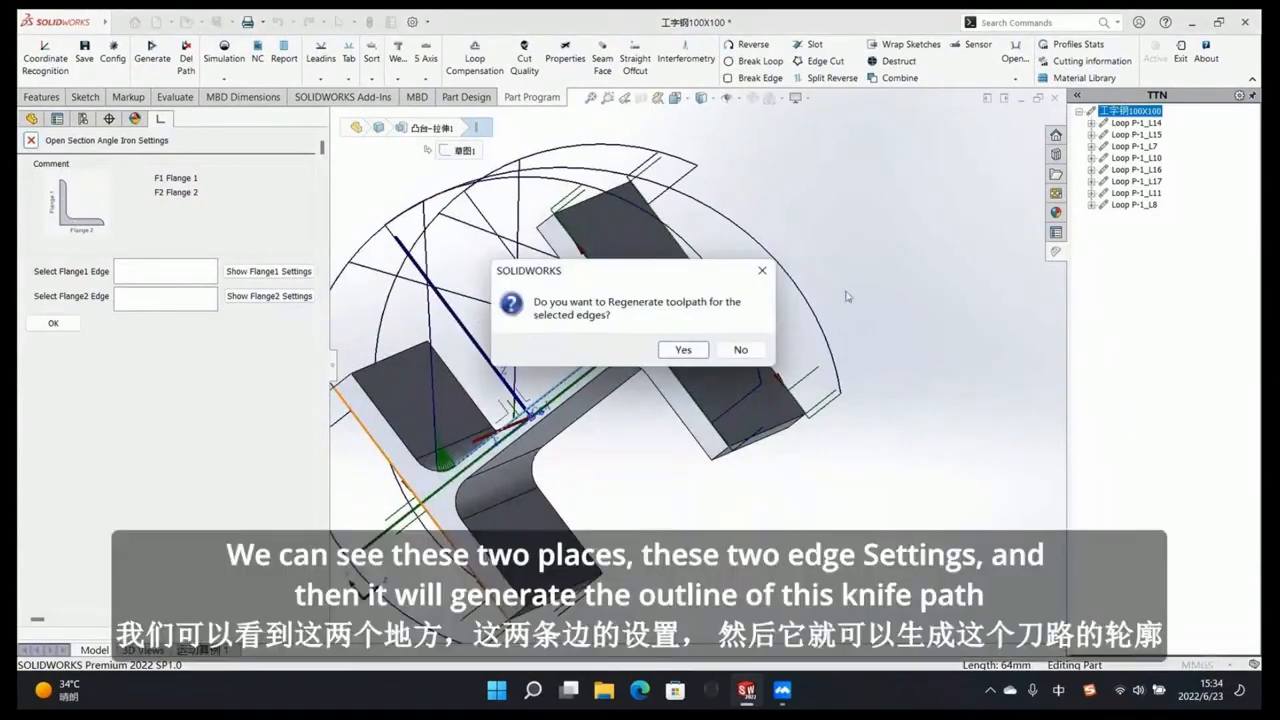
pyautogui.click(762, 273)
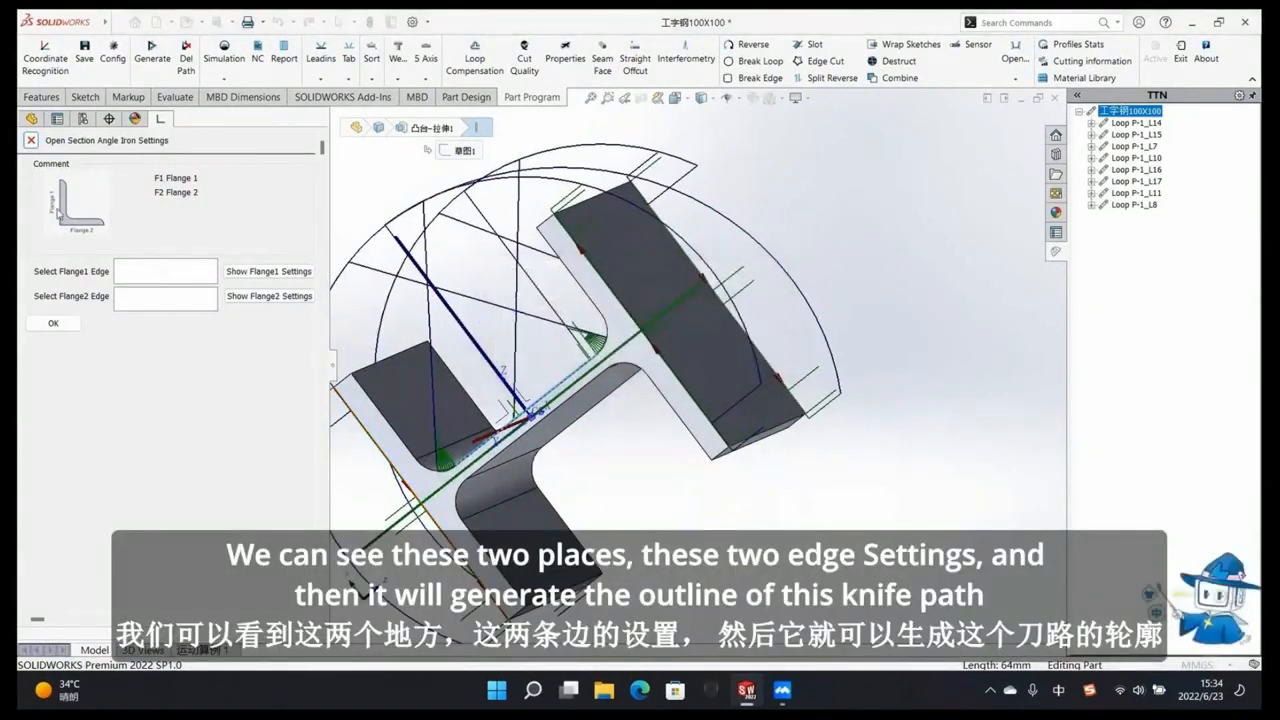
pyautogui.moveTo(545, 420); pyautogui.dragTo(610, 405, button='middle')
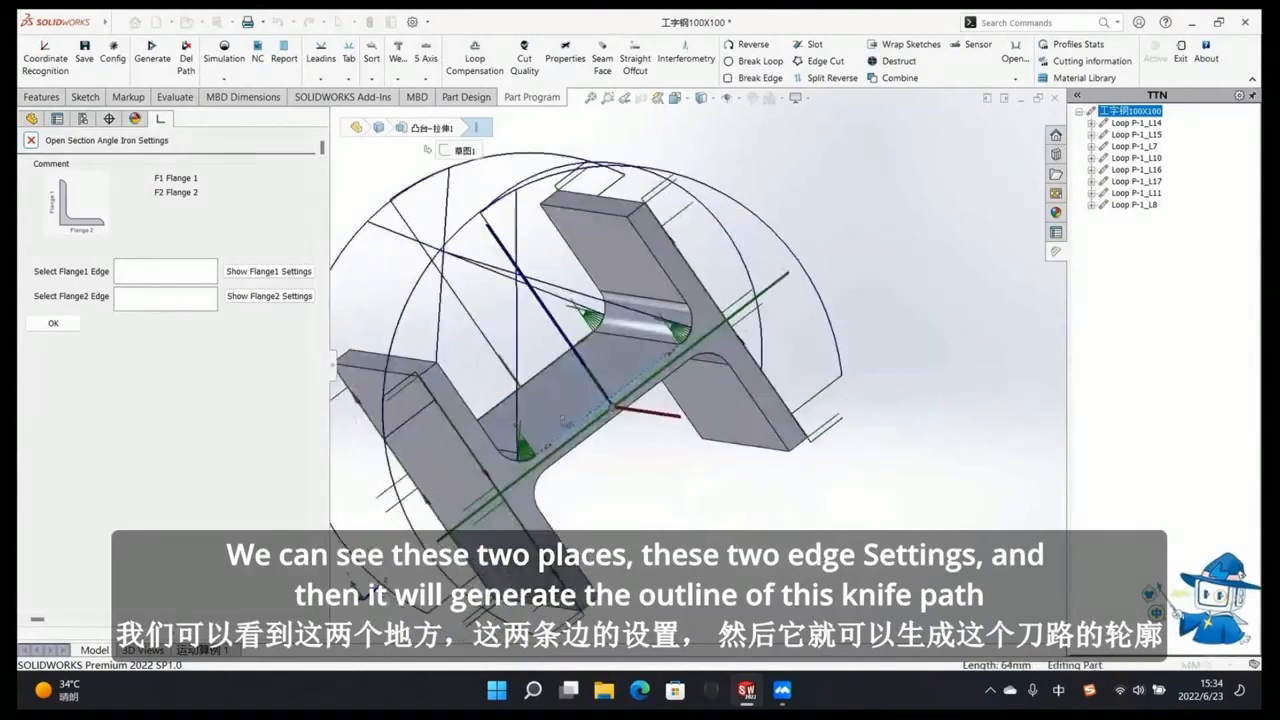
pyautogui.moveTo(19, 154); pyautogui.dragTo(57, 179, button='middle')
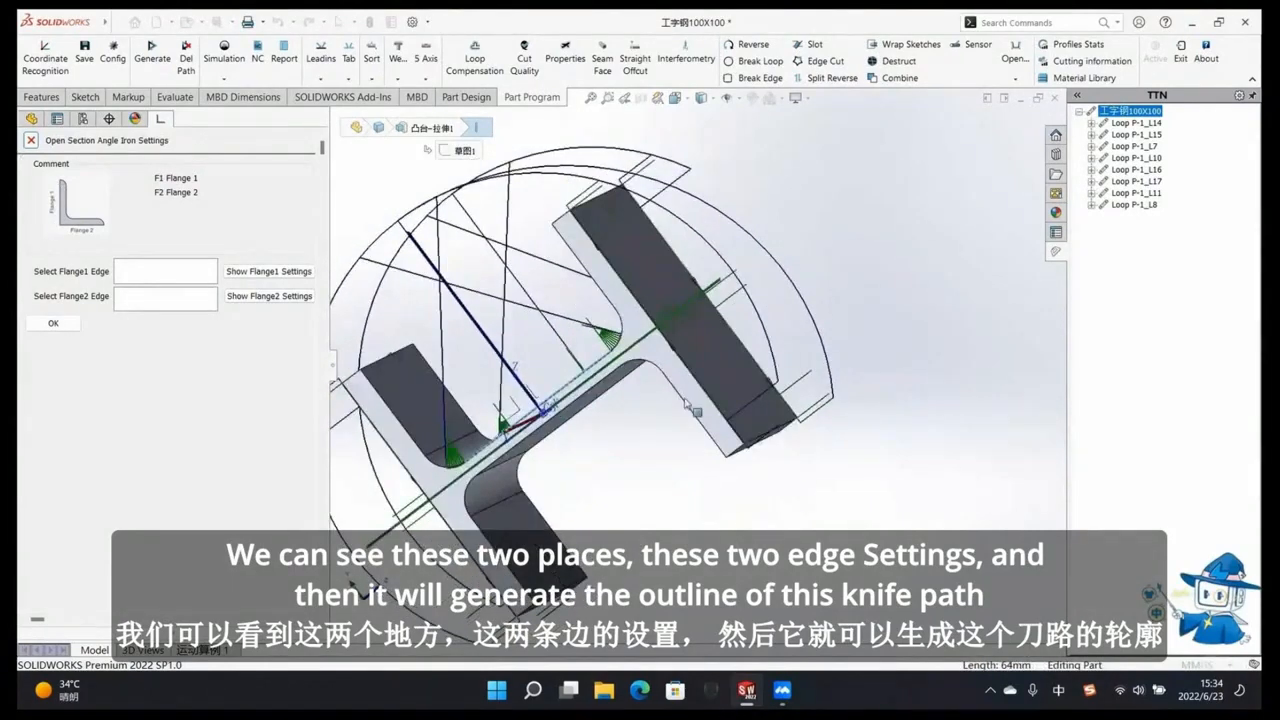
pyautogui.moveTo(660, 477); pyautogui.dragTo(625, 473, button='middle')
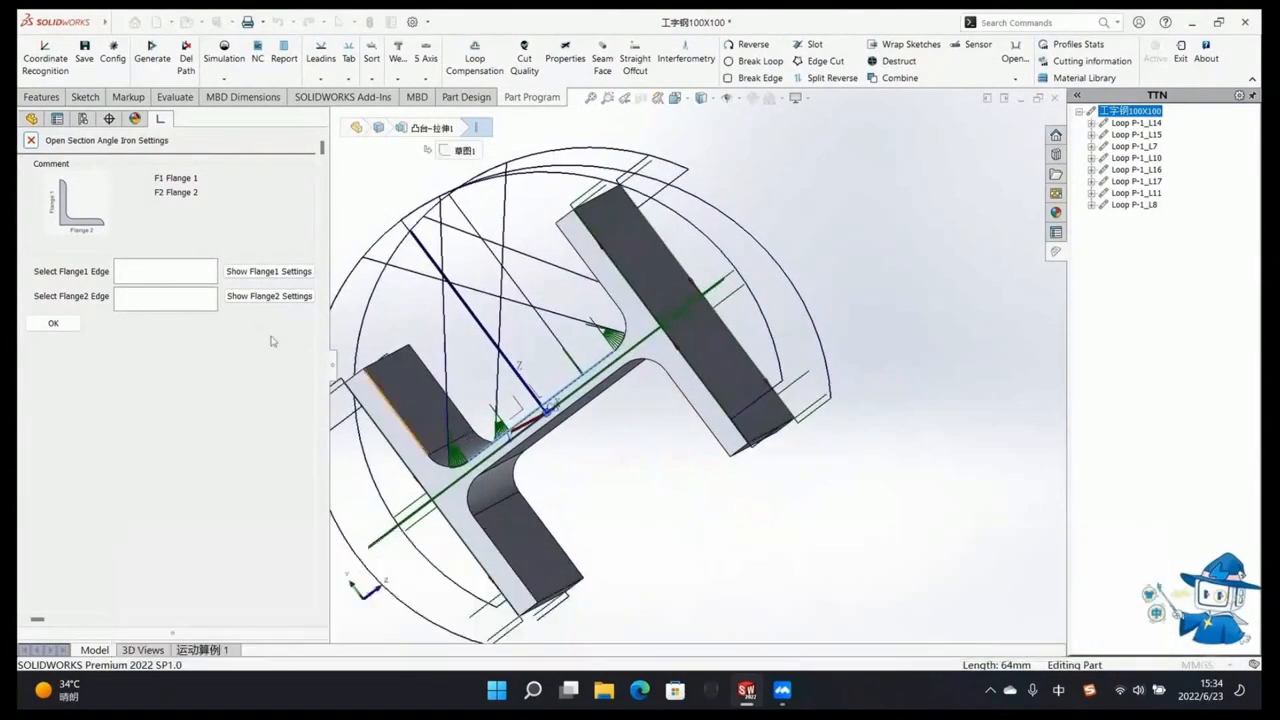
pyautogui.click(333, 366)
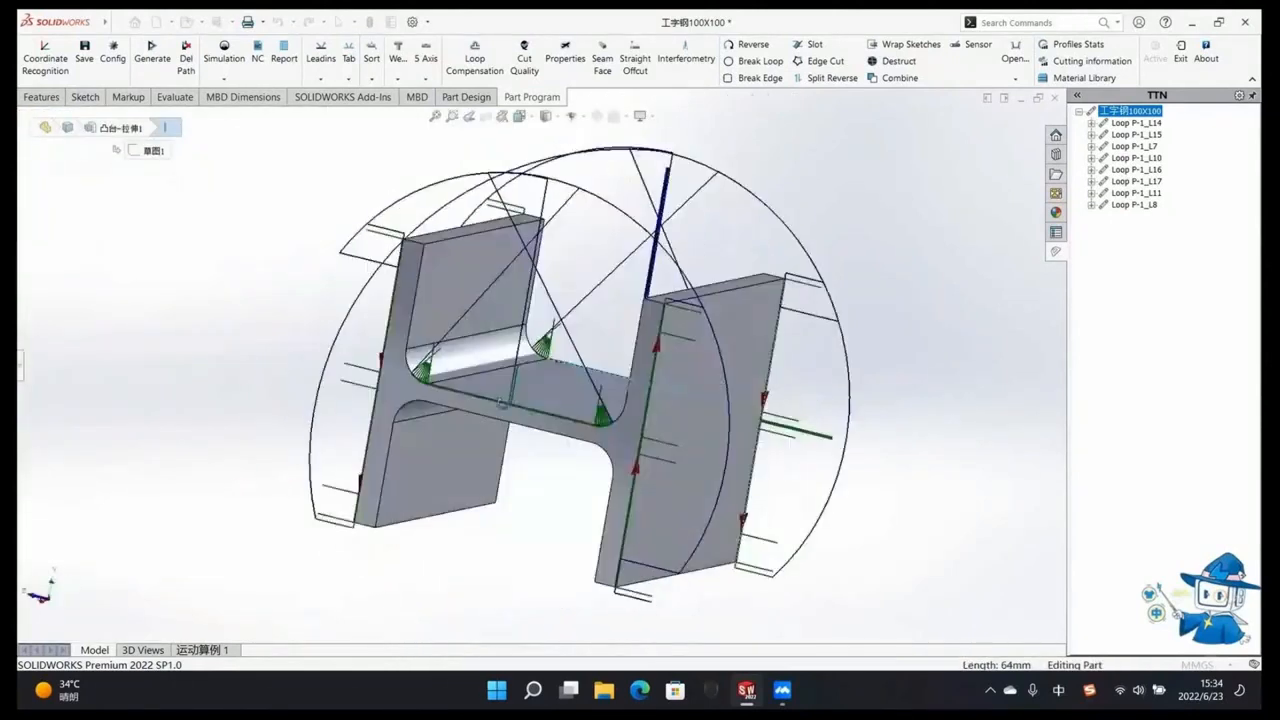